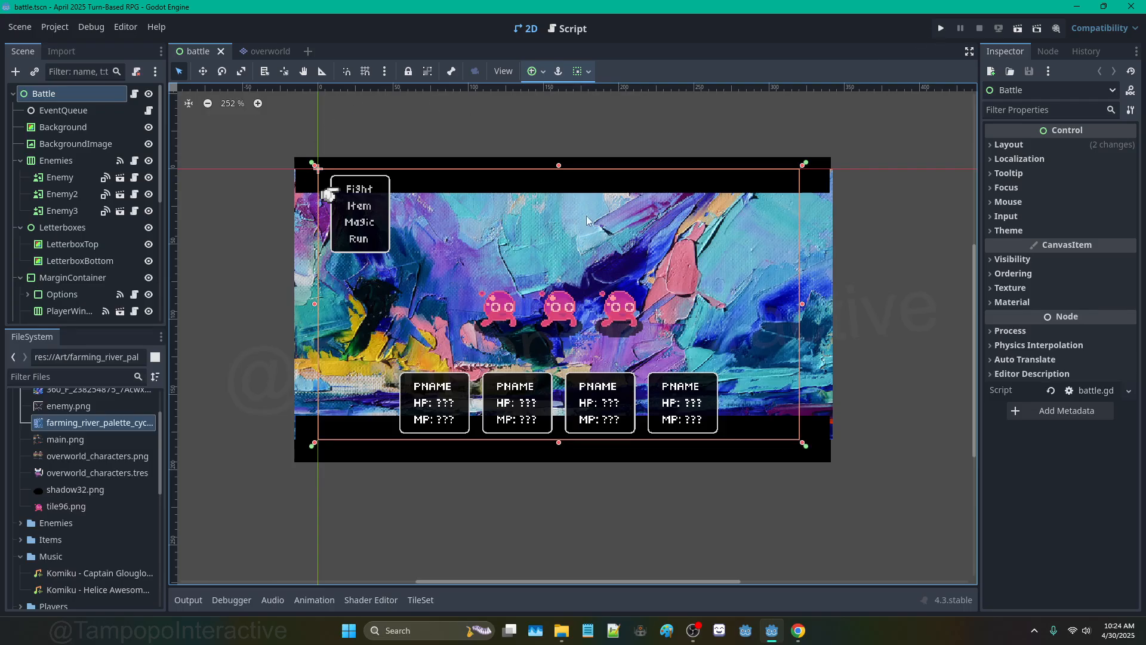
Step: Bring the overworld scene forward and zoom in on its island tilemap
click(278, 52)
scroll(564, 205, up, 13)
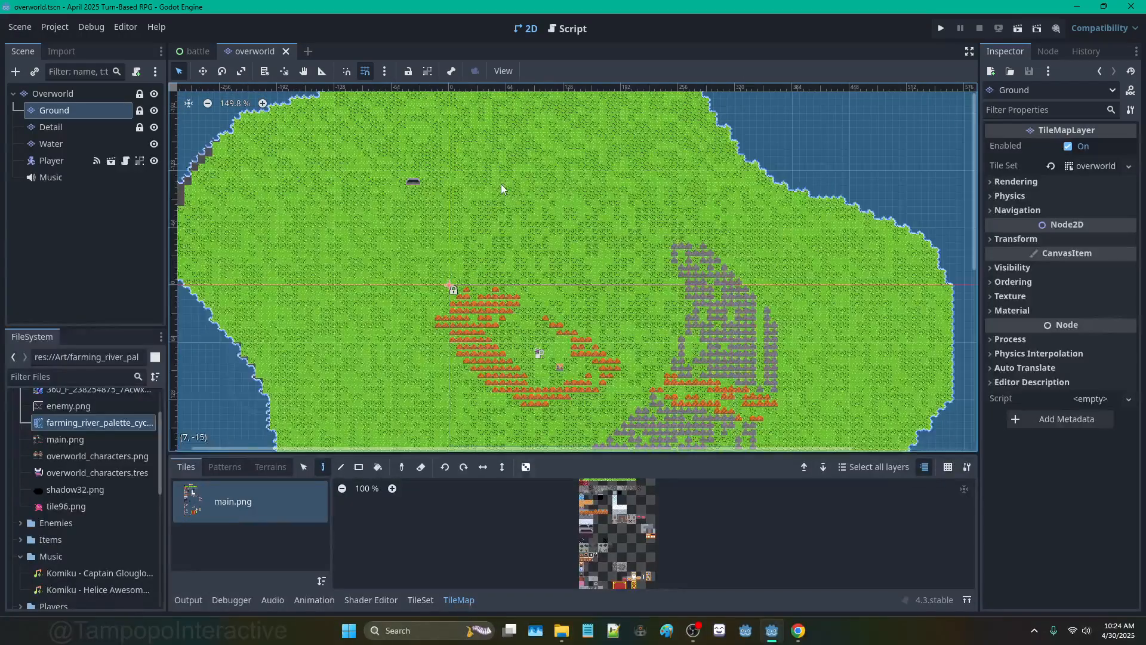
Step: Select the Ground layer and pick three adjacent grass tiles from the main.png atlas
scroll(501, 183, down, 4)
scroll(525, 200, up, 3)
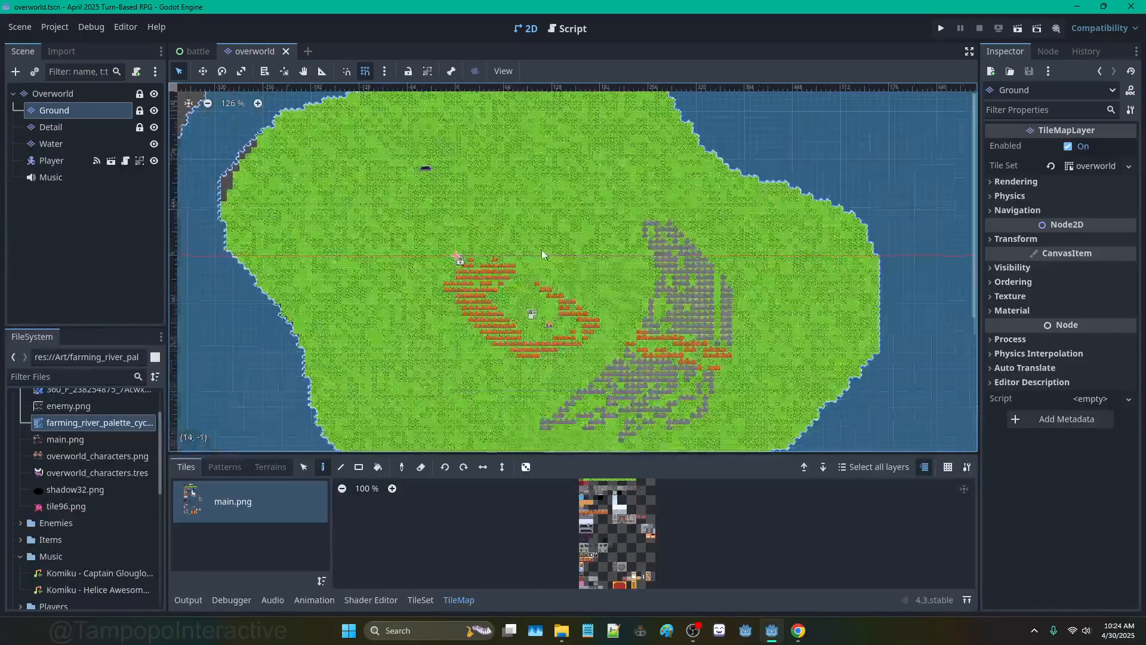
scroll(588, 259, down, 2)
scroll(582, 257, down, 2)
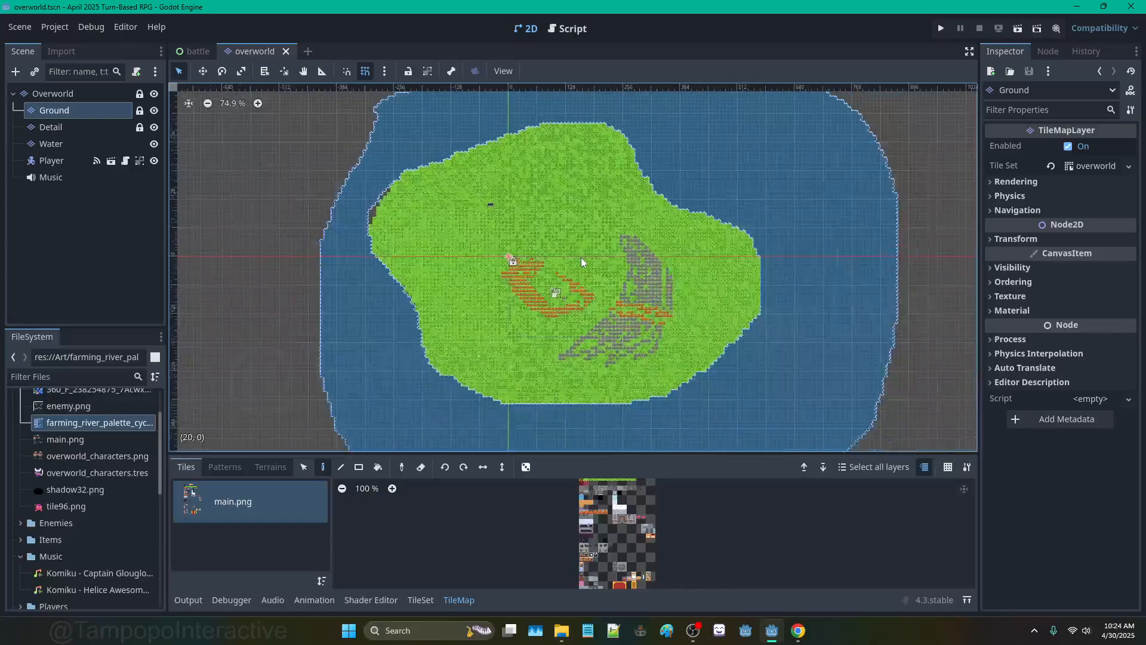
scroll(459, 220, up, 8)
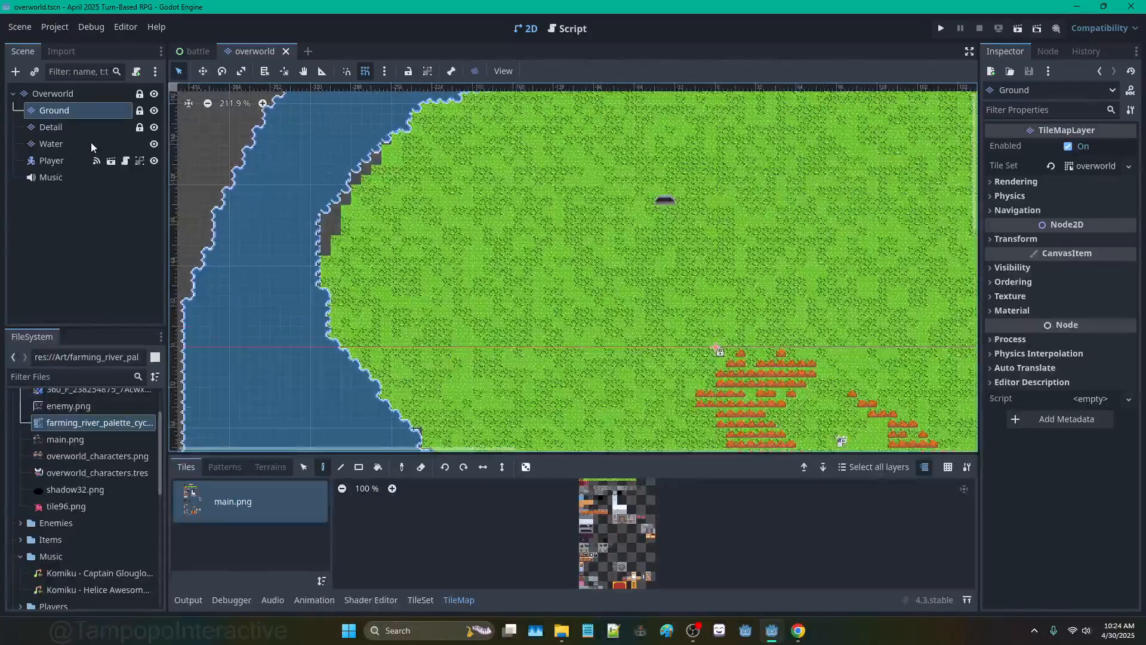
click(91, 143)
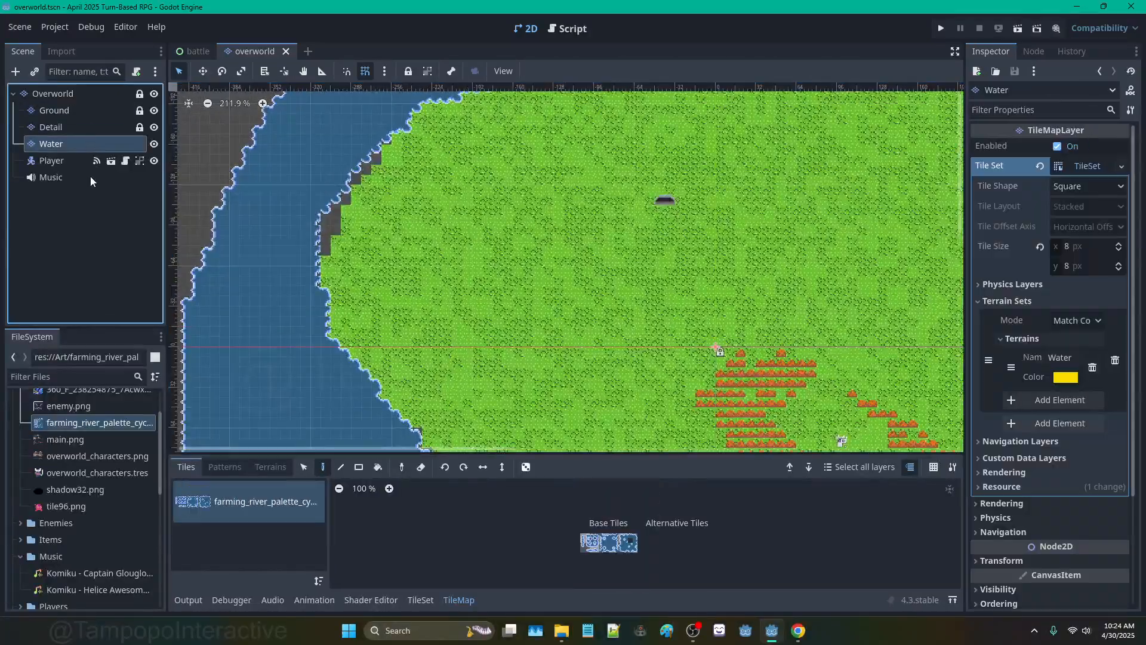
click(79, 110)
scroll(604, 519, up, 6)
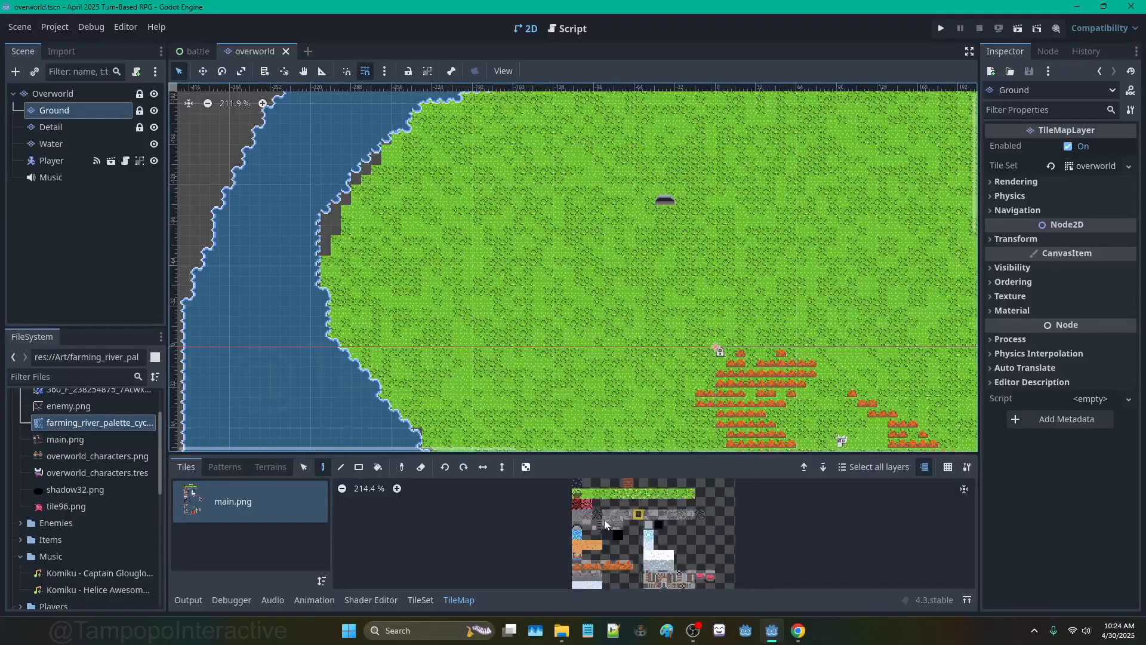
drag(595, 514, 629, 513)
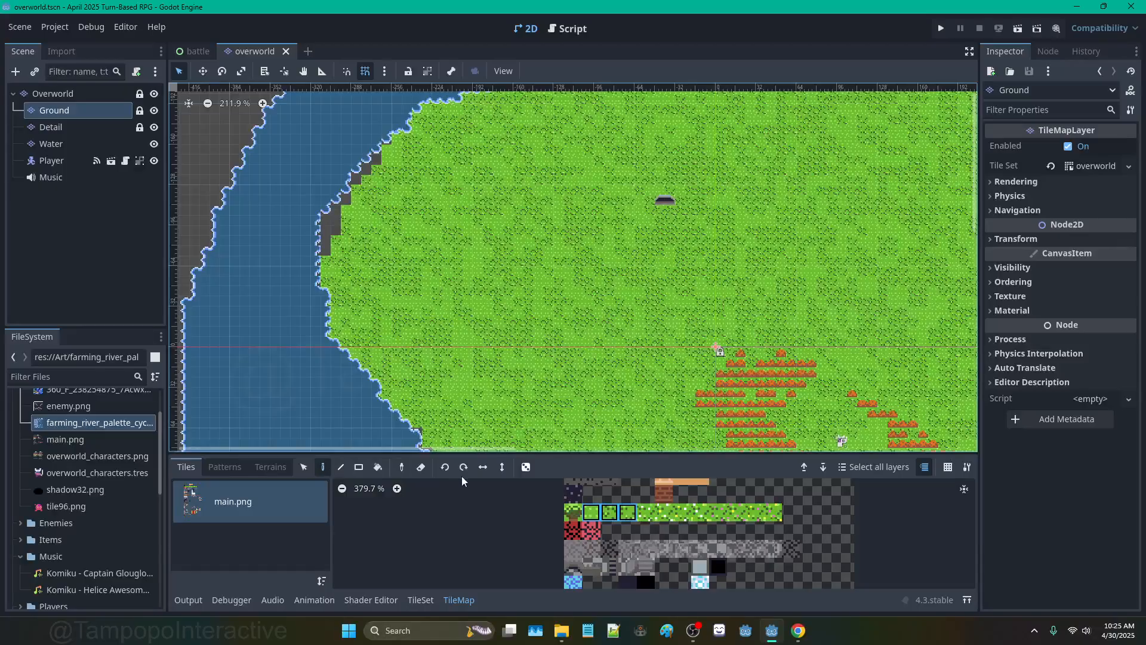
Step: Turn on random tile placement and paint grass over dark notches on the north and west coasts
click(526, 467)
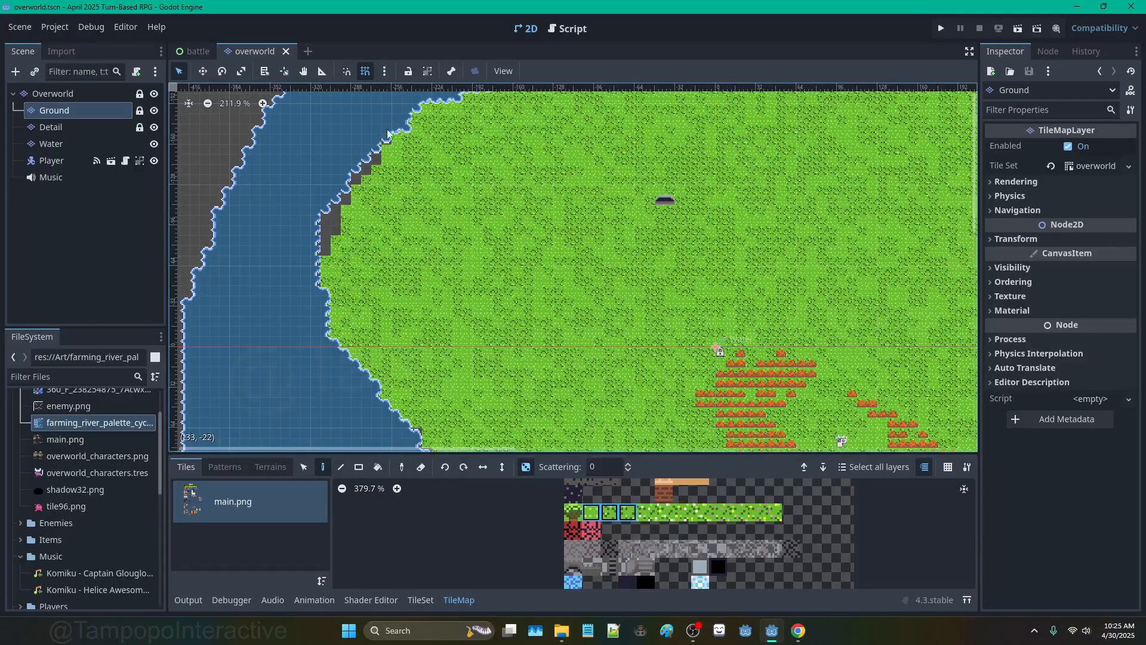
mouse_move(388, 133)
mouse_down()
mouse_move(325, 263)
mouse_move(353, 191)
mouse_move(376, 165)
mouse_up()
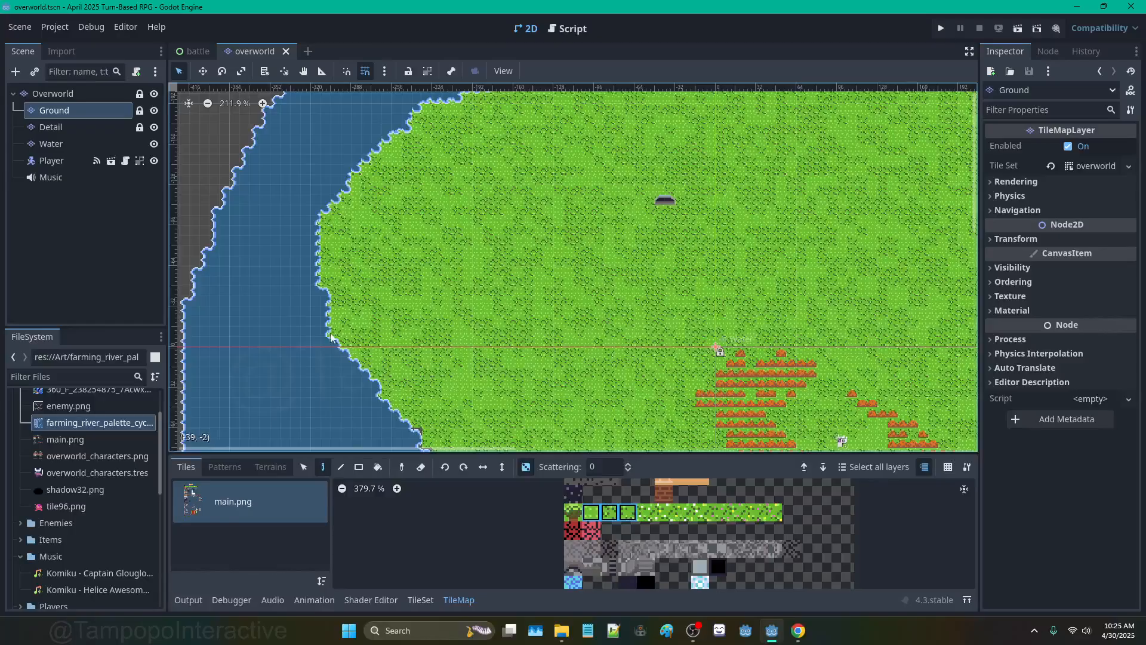
click(413, 428)
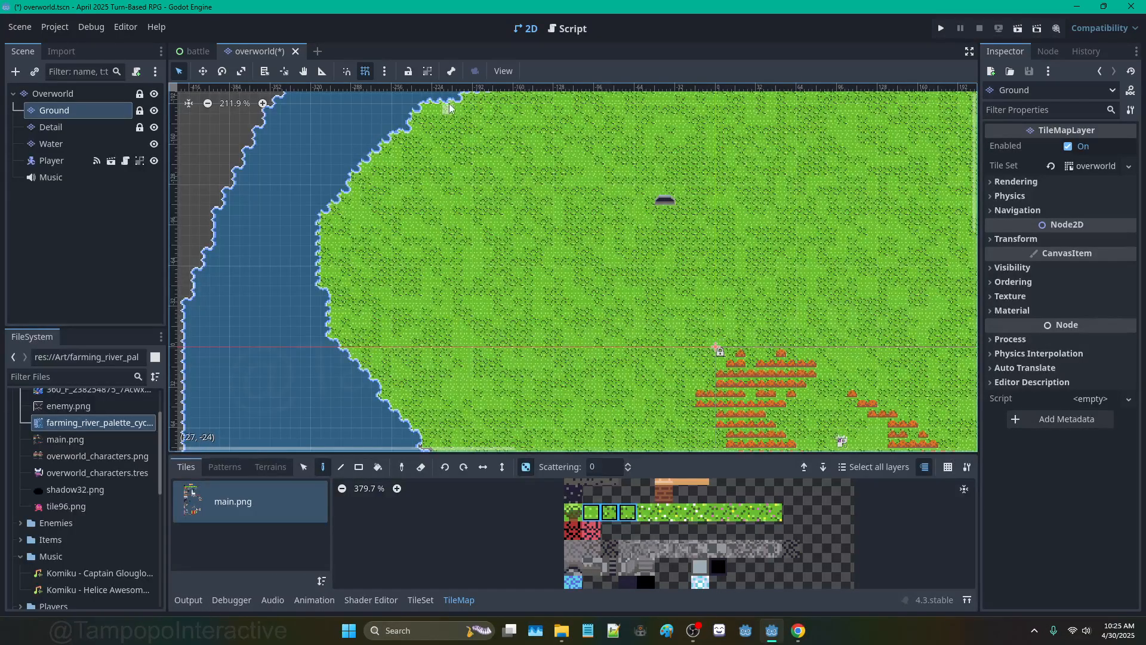
middle_drag(438, 141, 399, 211)
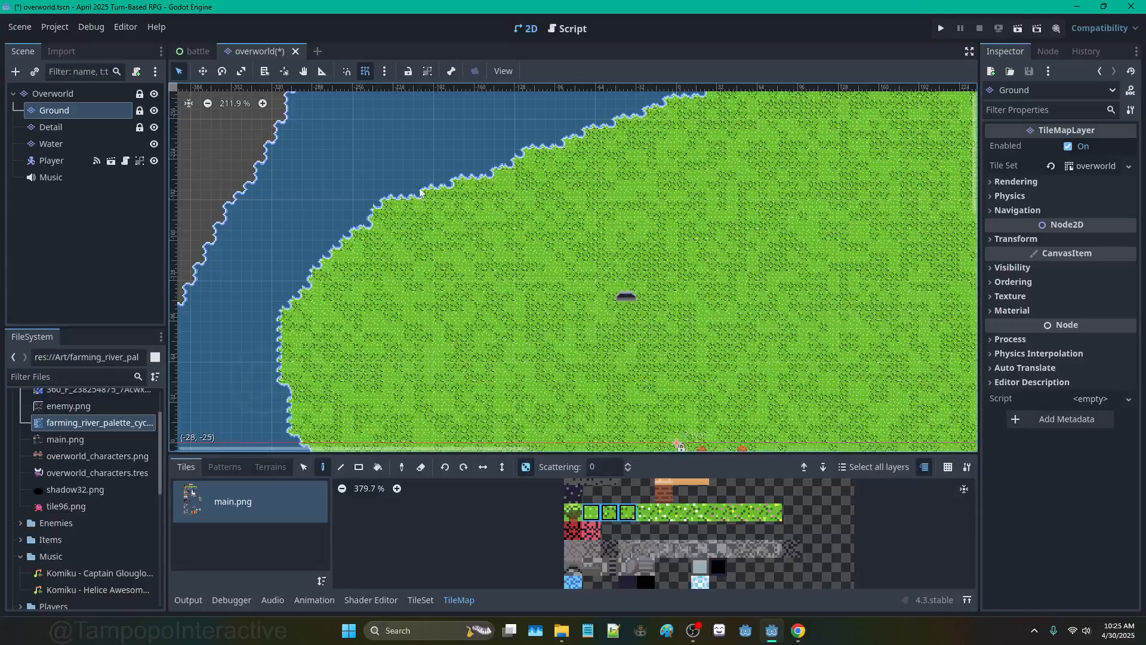
middle_drag(499, 343, 535, 121)
scroll(474, 264, up, 4)
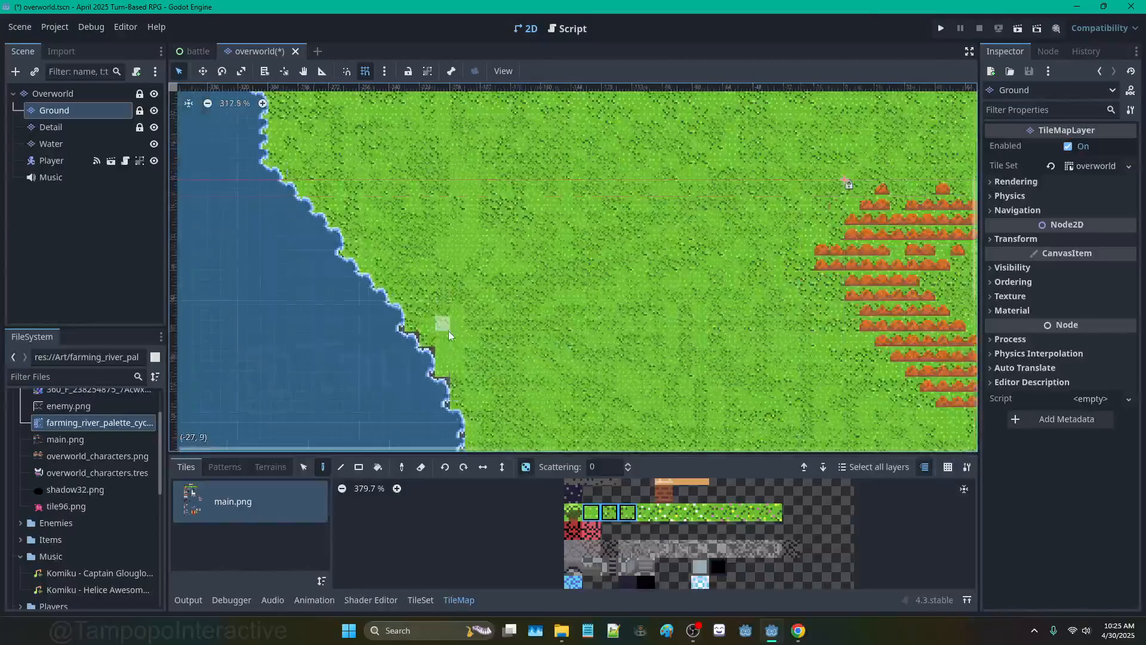
mouse_move(407, 180)
mouse_down()
mouse_move(443, 236)
mouse_move(467, 364)
mouse_up()
middle_drag(517, 347, 487, 141)
Step: Pan the view along the east coast up to the top coastline
middle_drag(568, 350, 353, 149)
mouse_move(781, 223)
middle_down()
mouse_move(519, 296)
mouse_move(316, 322)
mouse_move(353, 411)
middle_up()
middle_drag(692, 136, 600, 435)
middle_drag(692, 160, 700, 355)
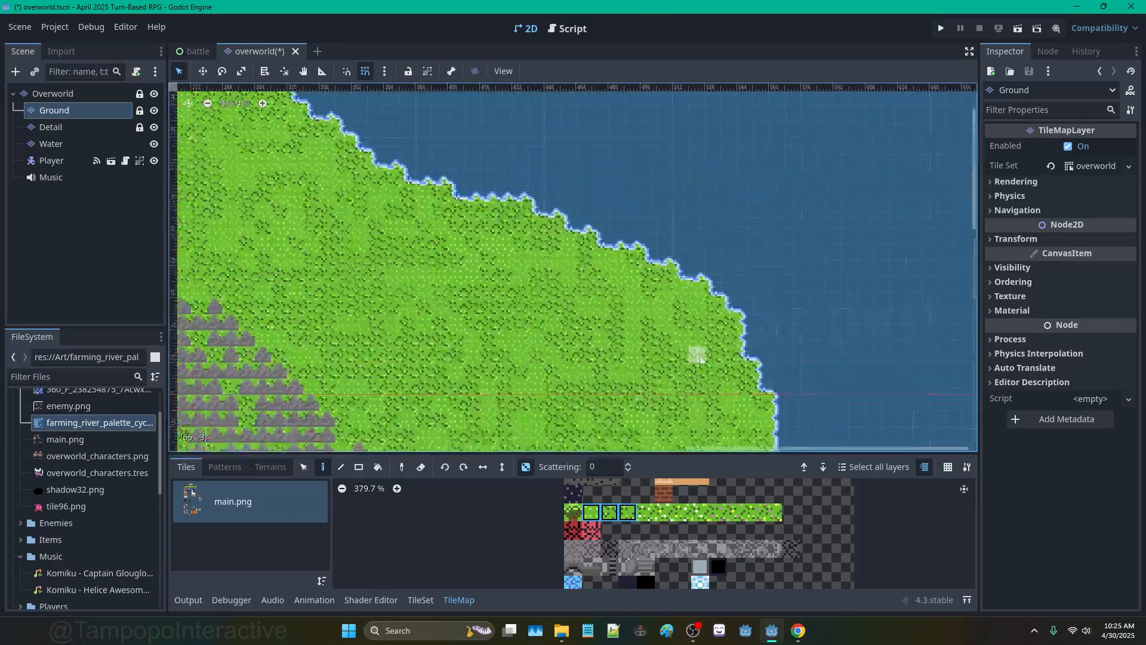
mouse_move(412, 203)
middle_down()
mouse_move(561, 268)
mouse_move(816, 421)
middle_up()
scroll(537, 122, up, 1)
middle_drag(534, 119, 757, 346)
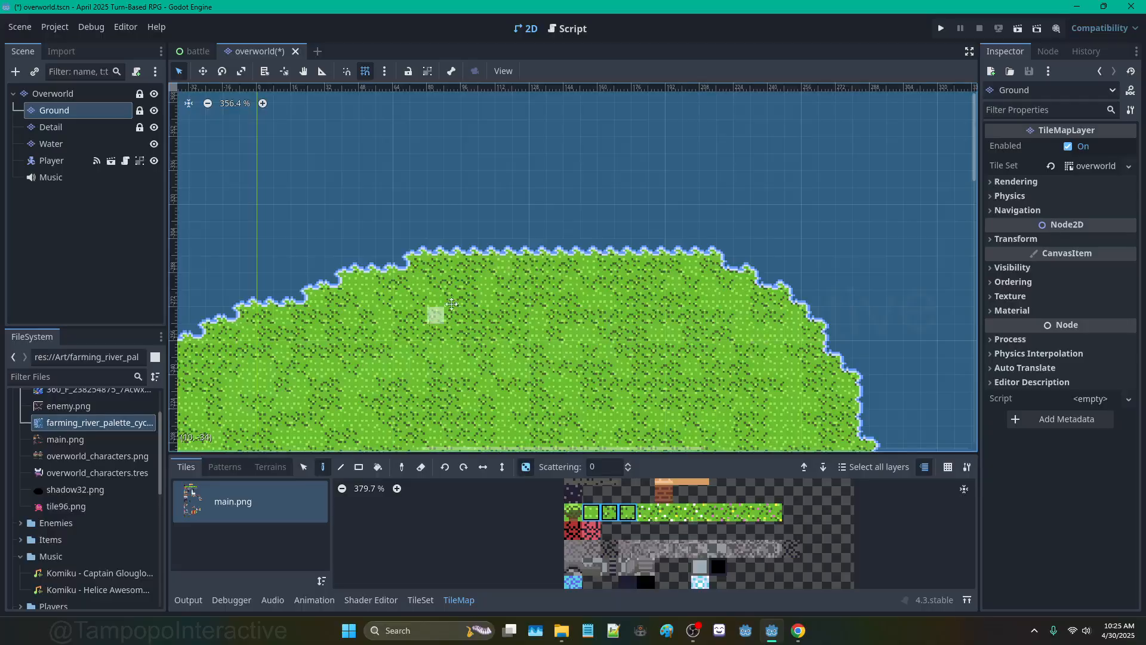
middle_drag(197, 329, 404, 271)
Step: Select the Water layer and toggle its visibility to inspect the ground edge
click(134, 142)
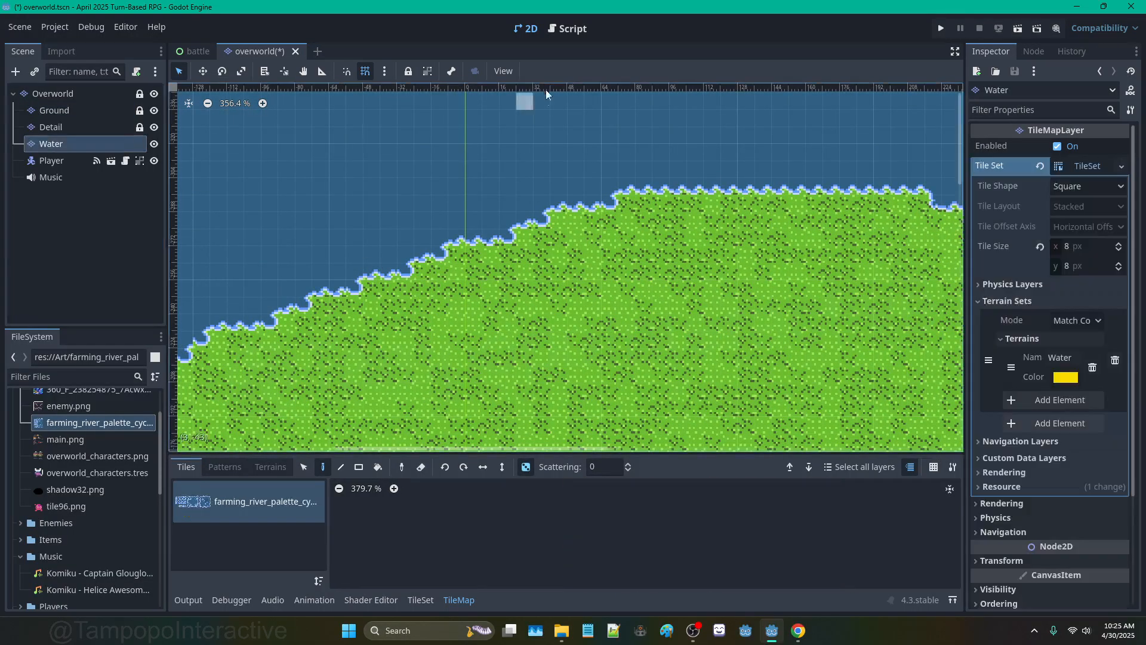
click(155, 143)
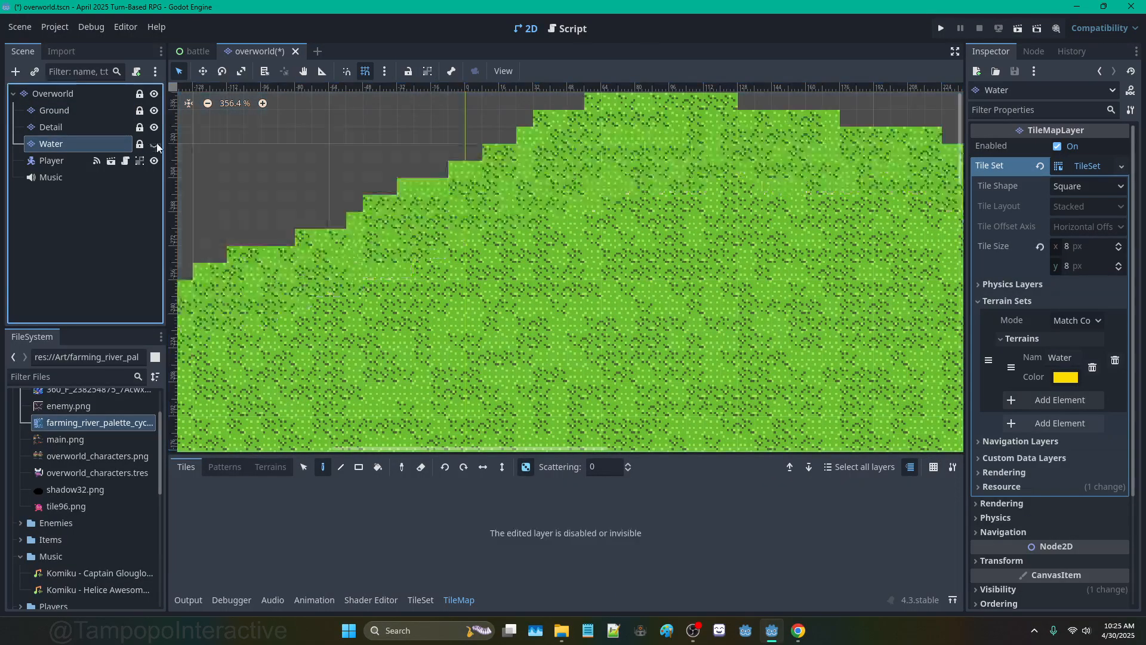
click(155, 144)
click(155, 143)
scroll(528, 293, down, 1)
scroll(381, 253, down, 2)
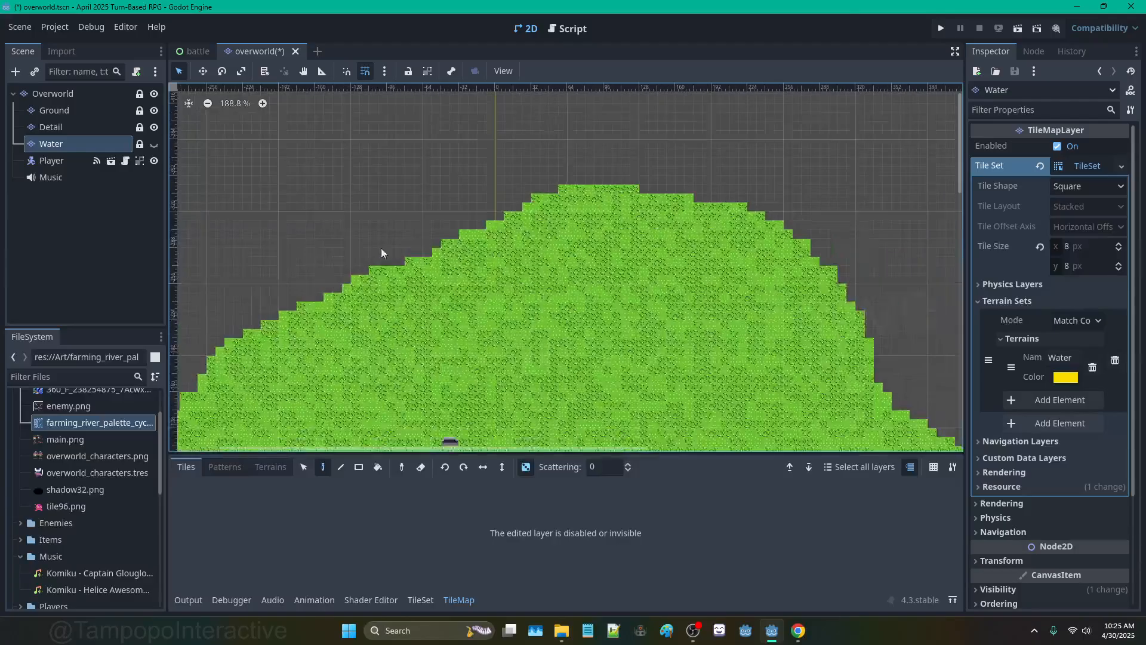
click(154, 144)
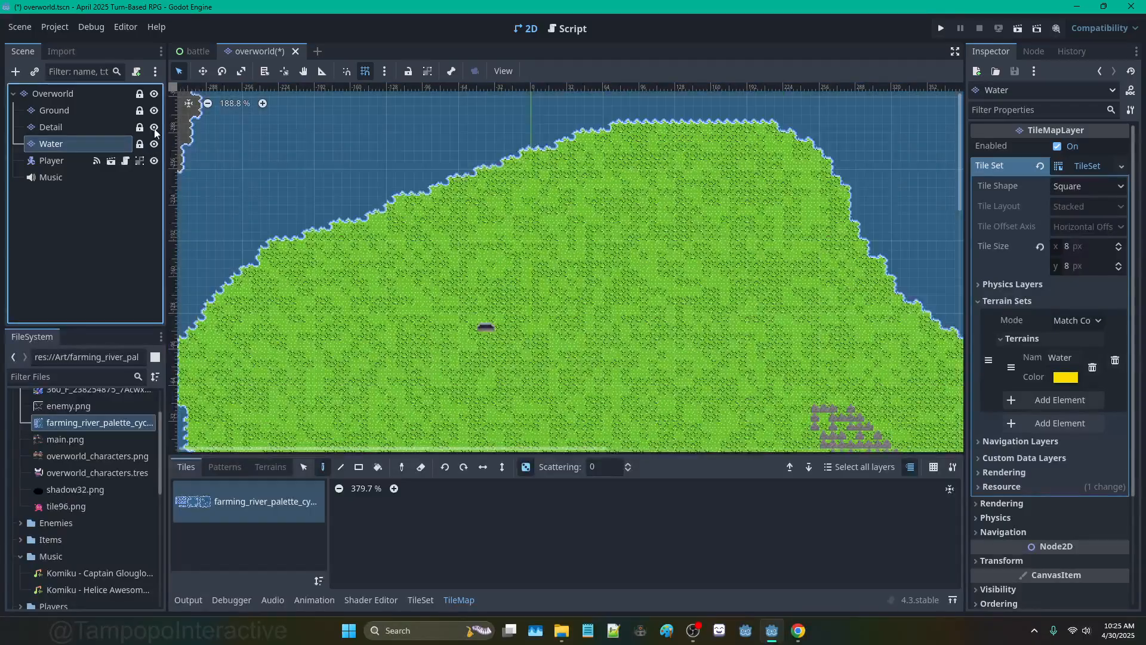
Step: Compare the northern coast with and without the Detail layer, then centre on the forest
middle_drag(660, 299, 440, 164)
click(154, 127)
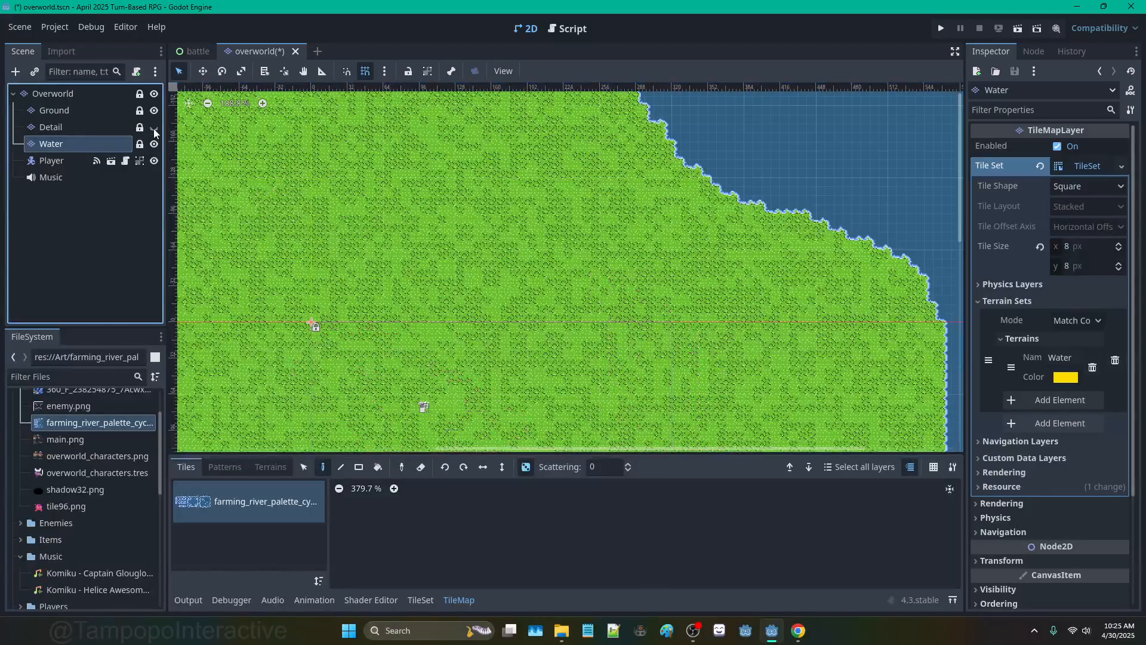
click(154, 127)
click(154, 127)
click(154, 127)
scroll(409, 367, up, 4)
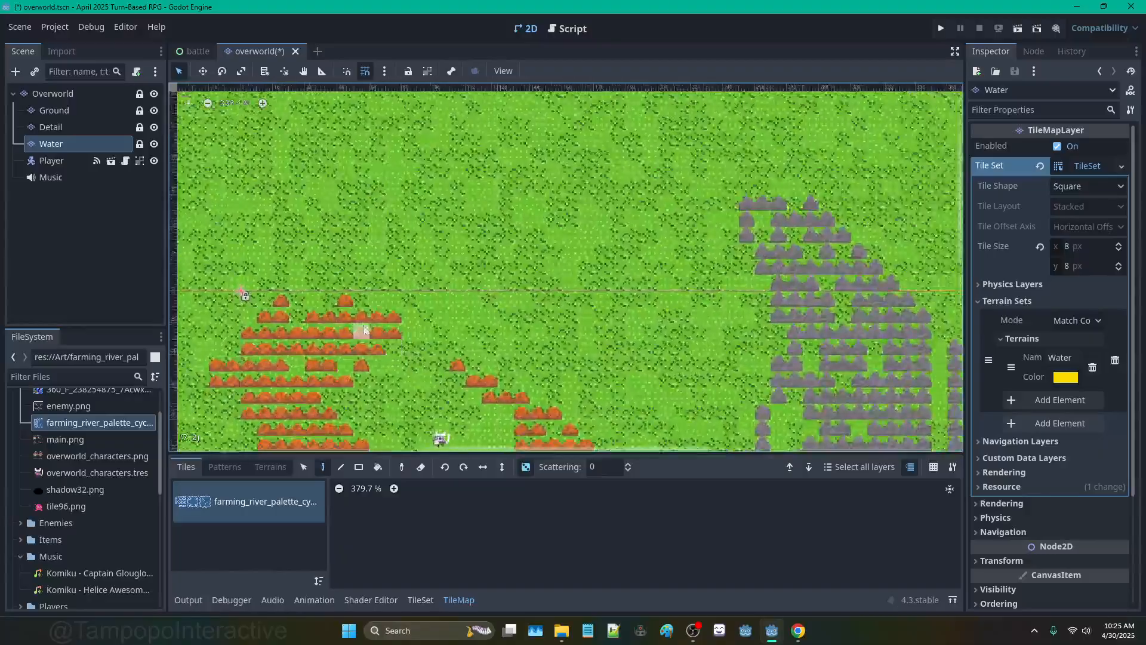
scroll(428, 280, up, 3)
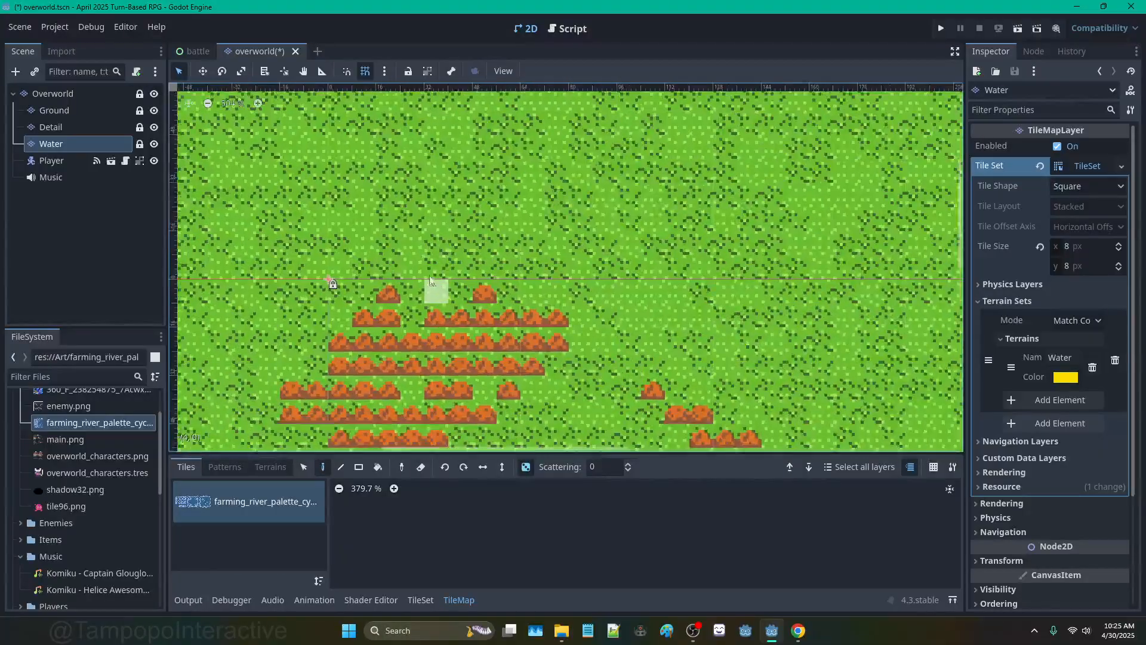
middle_drag(287, 147, 446, 244)
Step: Zoom and pan across the island from its southern half to the upper part
scroll(447, 192, down, 3)
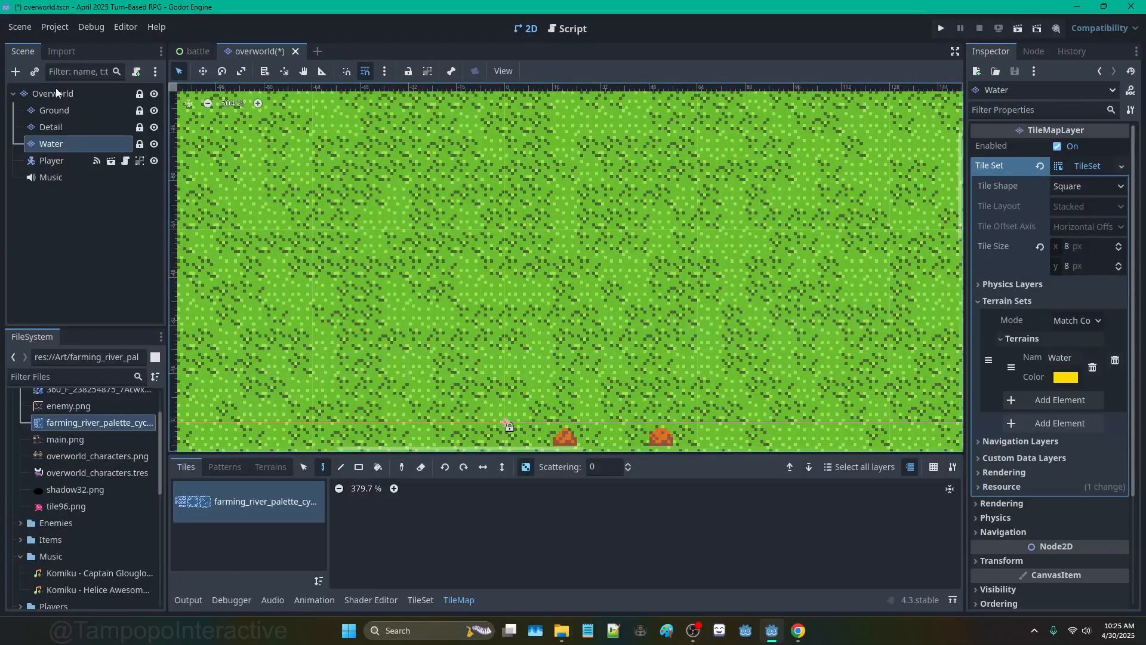
scroll(429, 250, down, 3)
scroll(400, 143, down, 9)
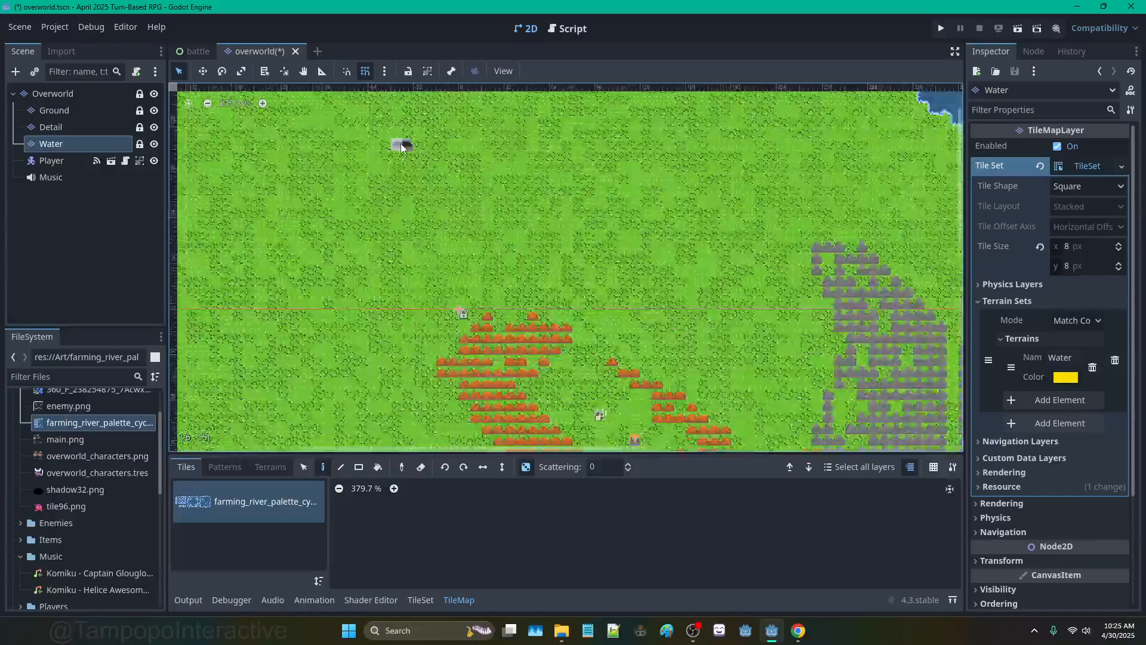
scroll(604, 351, up, 5)
scroll(604, 358, up, 9)
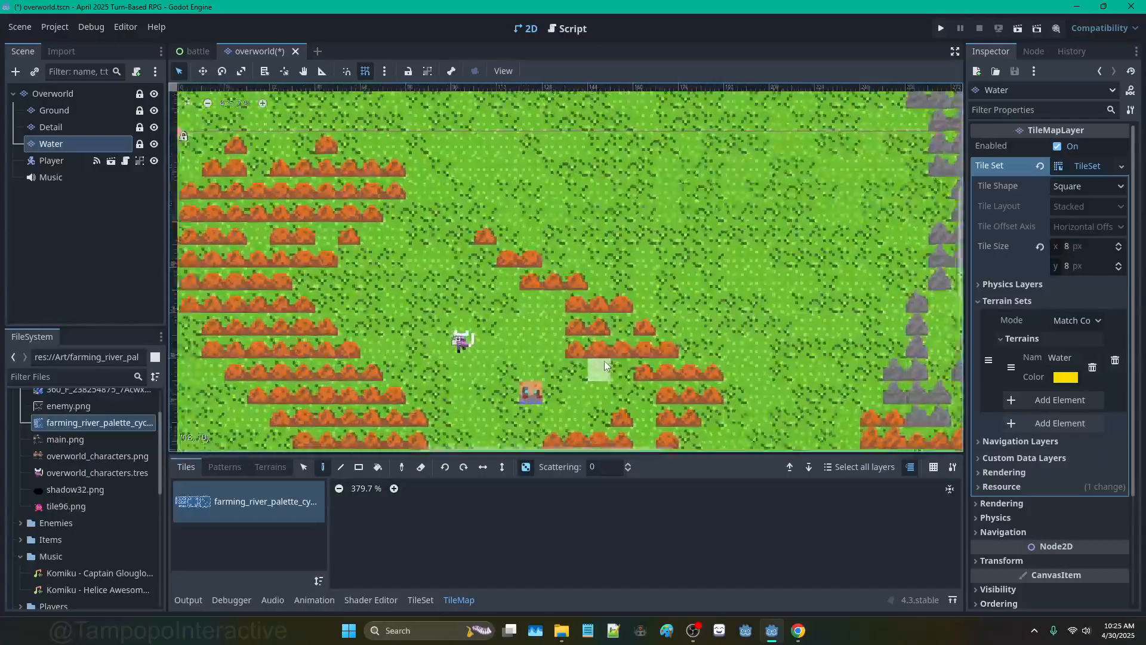
scroll(568, 263, down, 3)
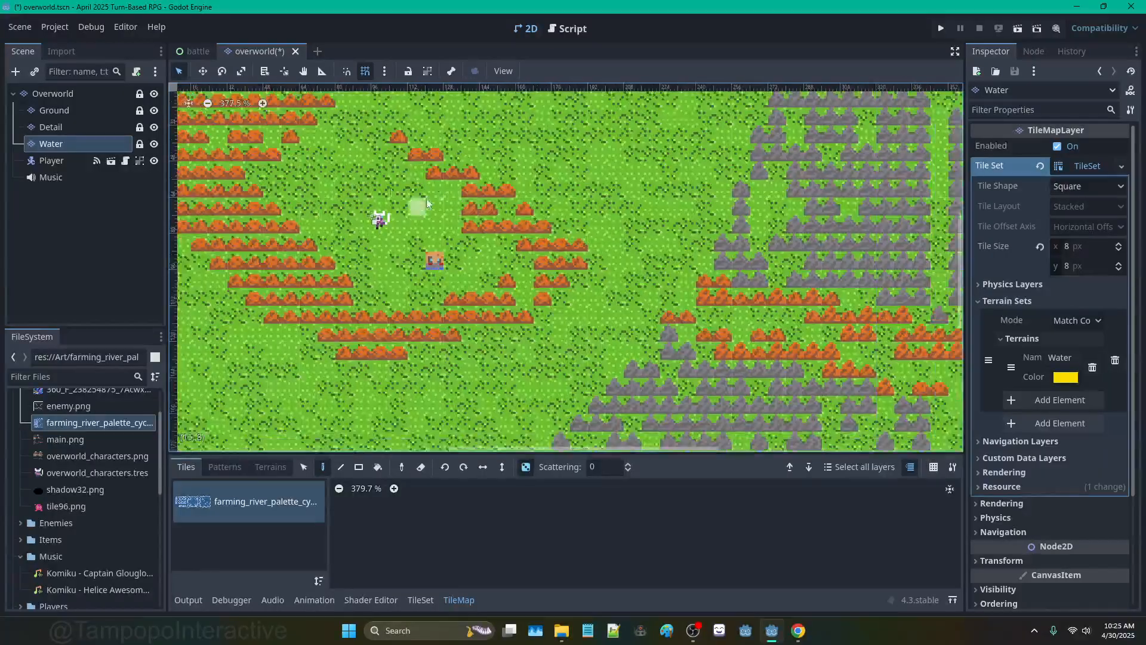
scroll(493, 253, down, 7)
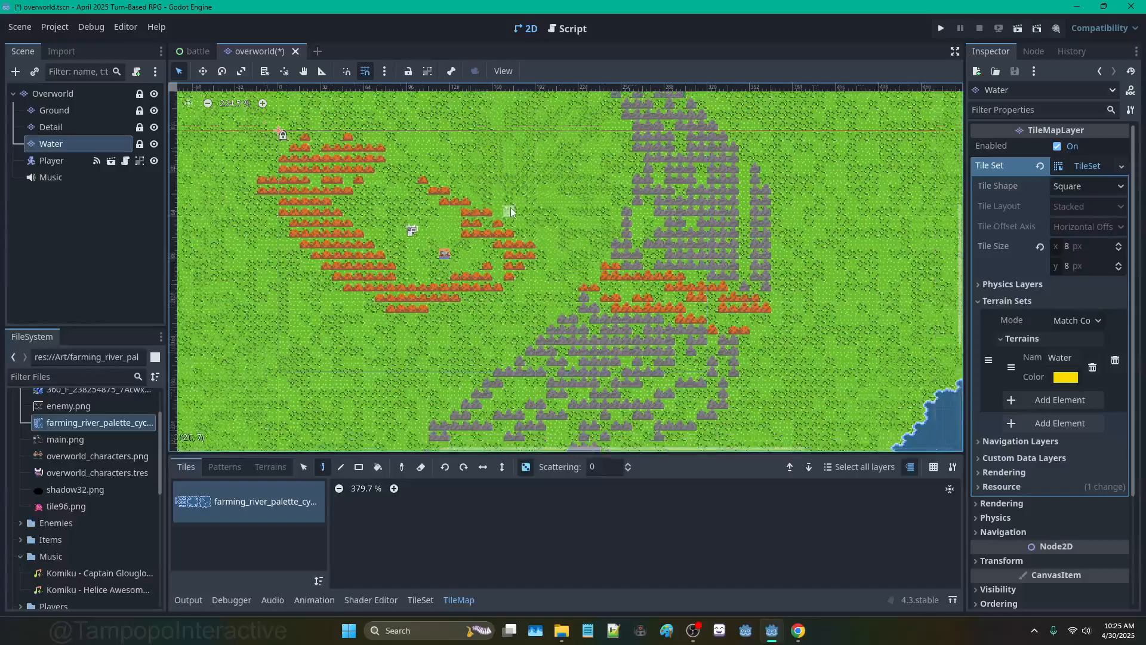
scroll(492, 215, down, 3)
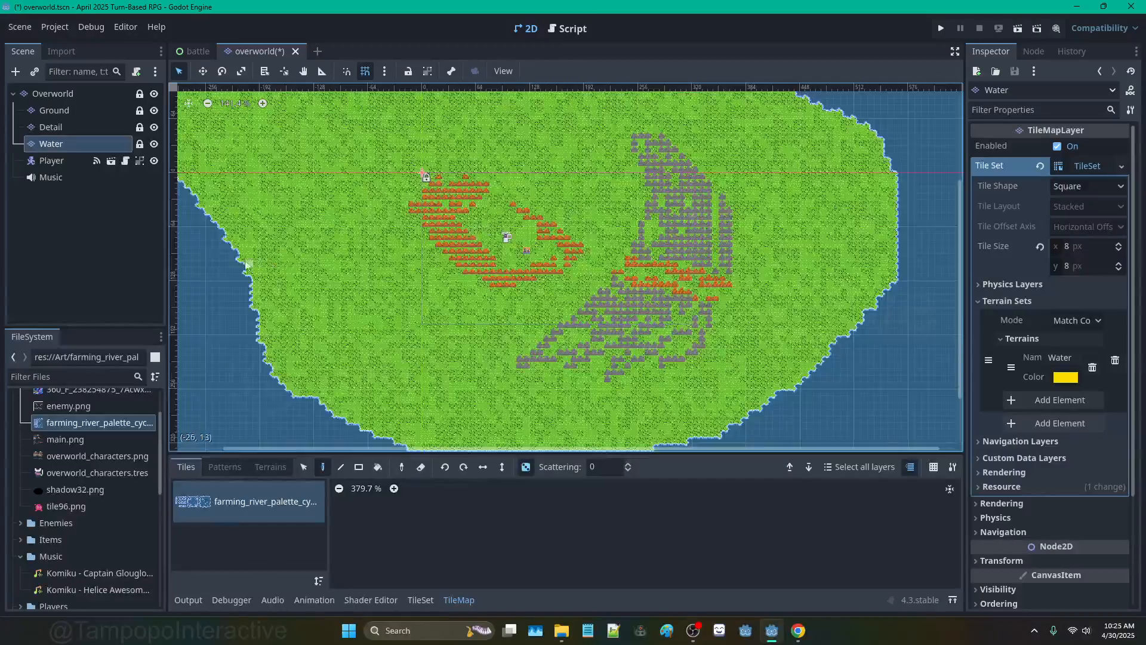
middle_drag(331, 329, 291, 190)
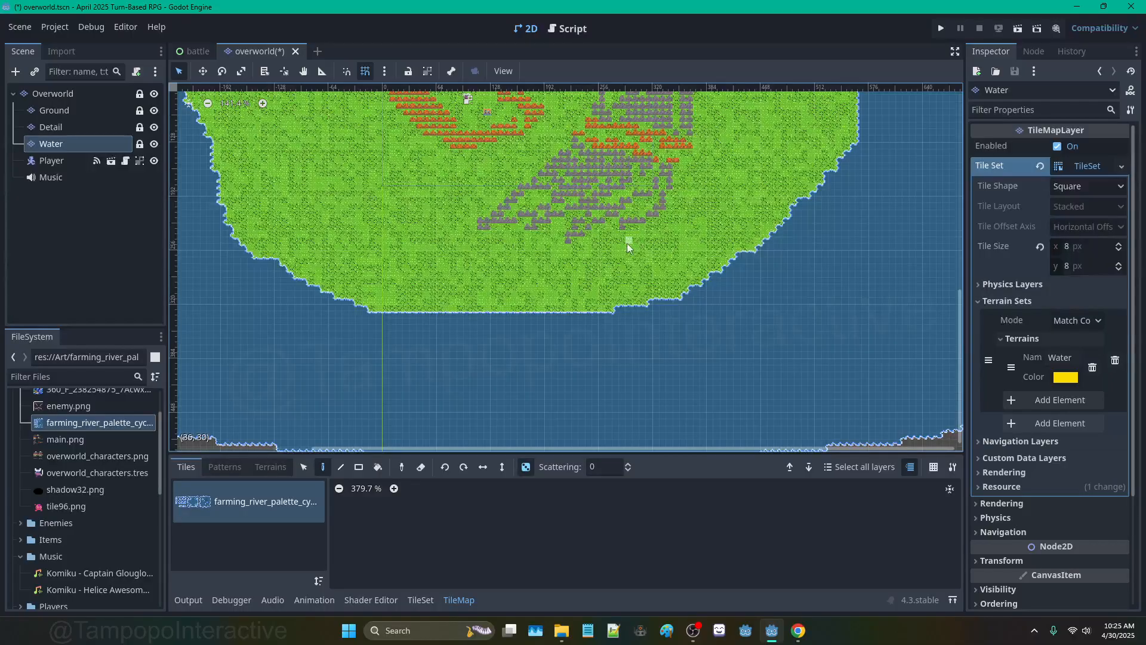
middle_drag(609, 252, 603, 343)
middle_drag(546, 174, 548, 278)
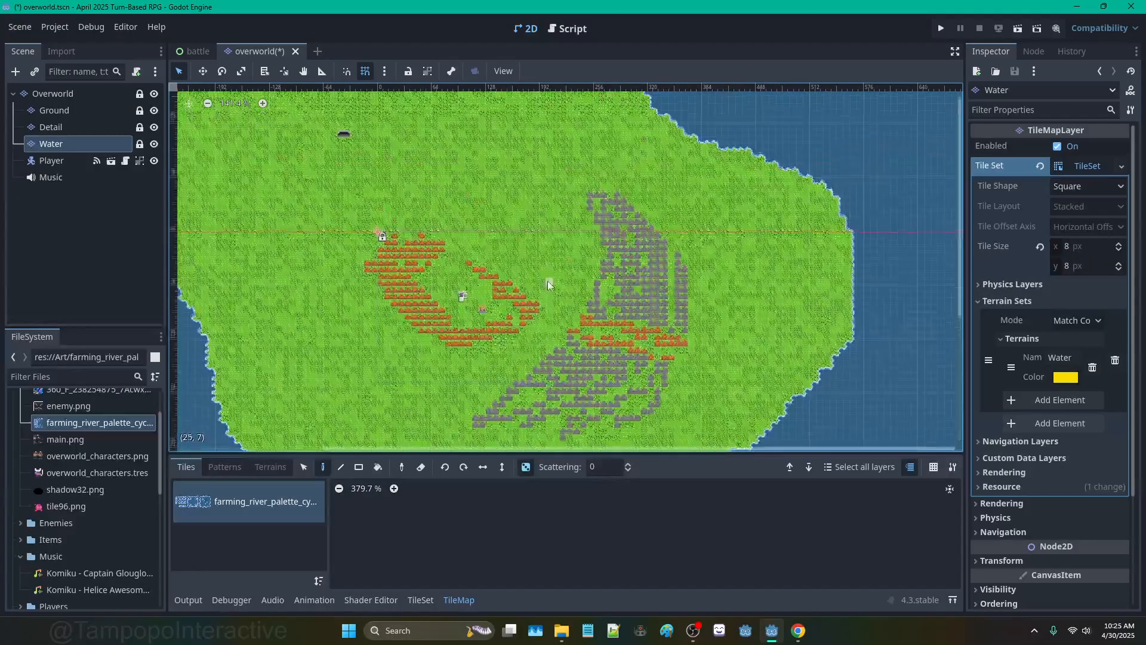
middle_drag(465, 127, 594, 241)
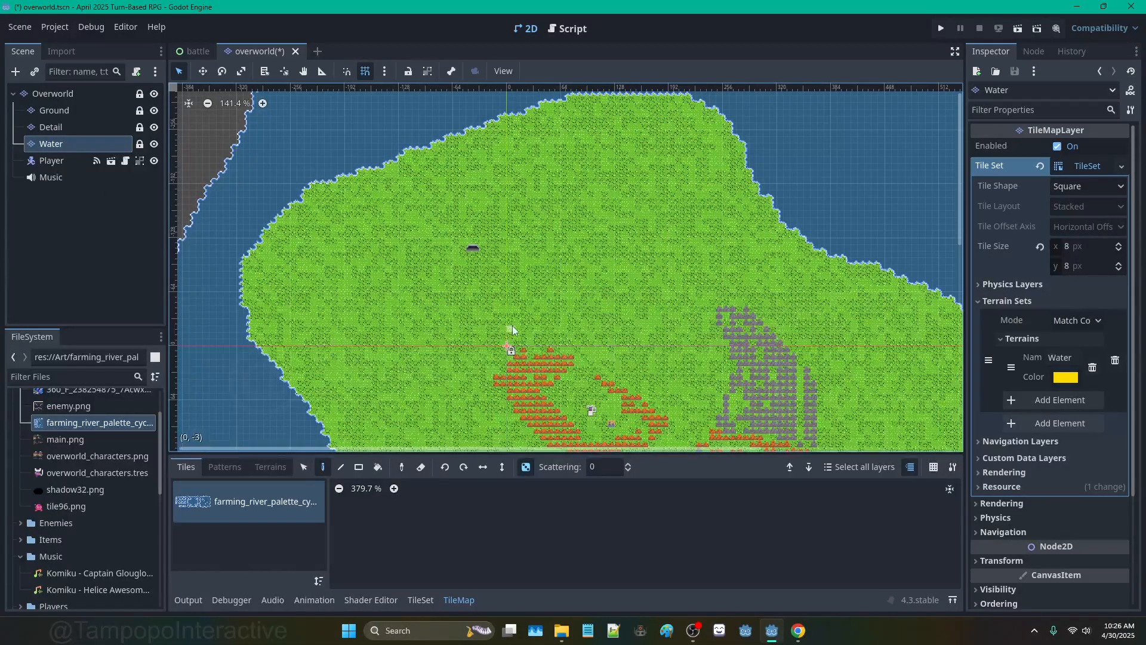
Step: Survey the cave and the orange and grey mountain ranges on the map
scroll(512, 325, down, 2)
scroll(483, 214, up, 5)
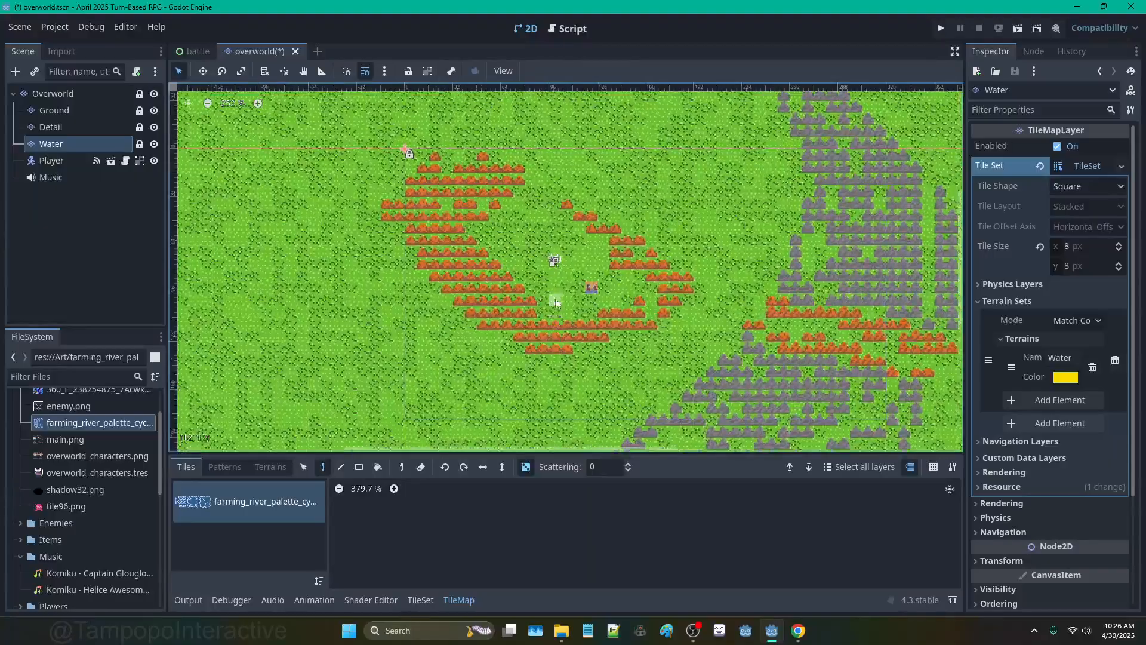
middle_drag(525, 215, 413, 222)
middle_drag(374, 163, 398, 288)
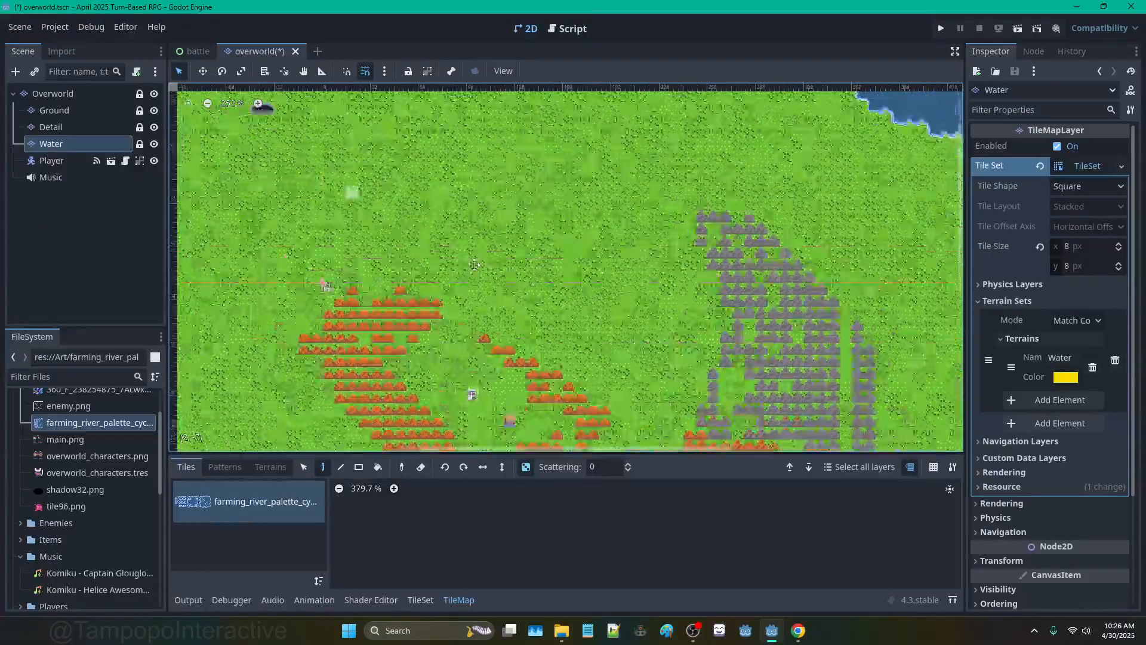
mouse_move(349, 193)
middle_down()
mouse_move(549, 294)
mouse_move(540, 166)
middle_up()
middle_drag(623, 341, 563, 224)
middle_drag(636, 310, 565, 205)
scroll(529, 146, up, 3)
middle_drag(601, 296, 618, 360)
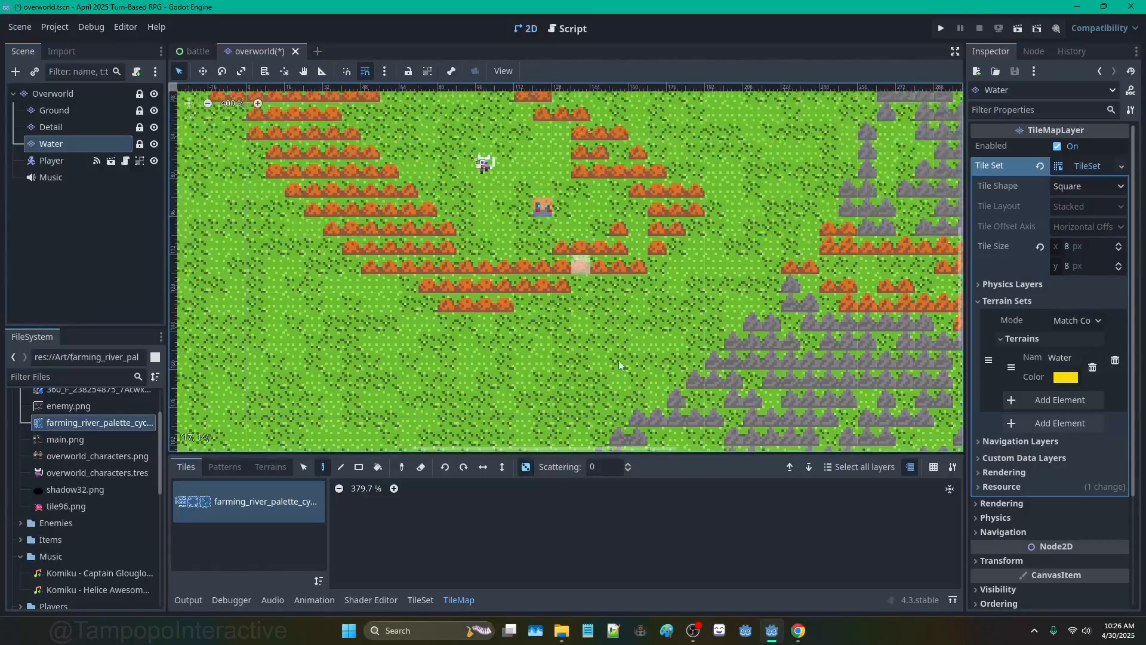
Step: Reframe the map view and open the Player node's script, actor_player.gd
mouse_move(702, 632)
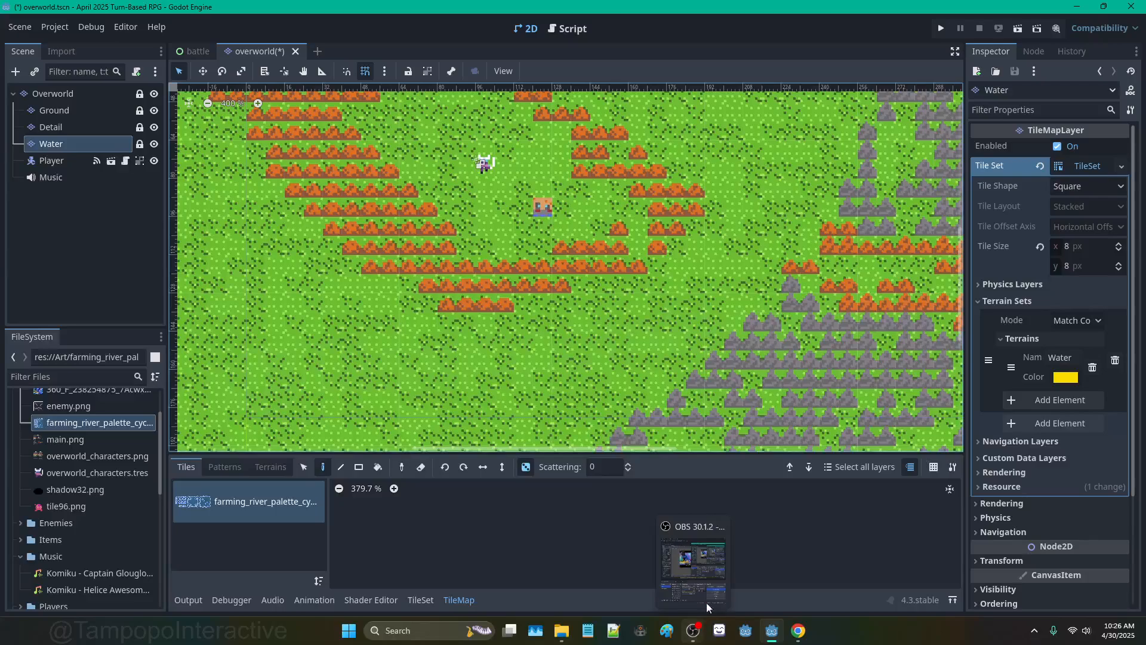
scroll(622, 227, down, 9)
middle_drag(647, 167, 588, 270)
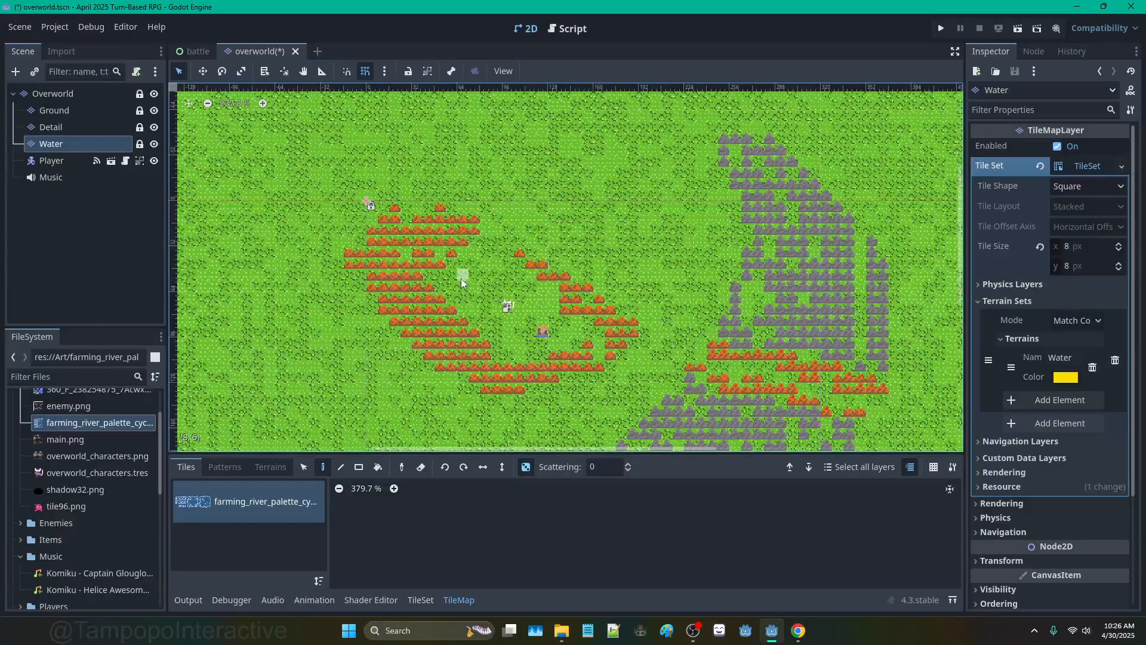
middle_drag(471, 275, 553, 245)
scroll(529, 203, down, 5)
scroll(538, 179, up, 3)
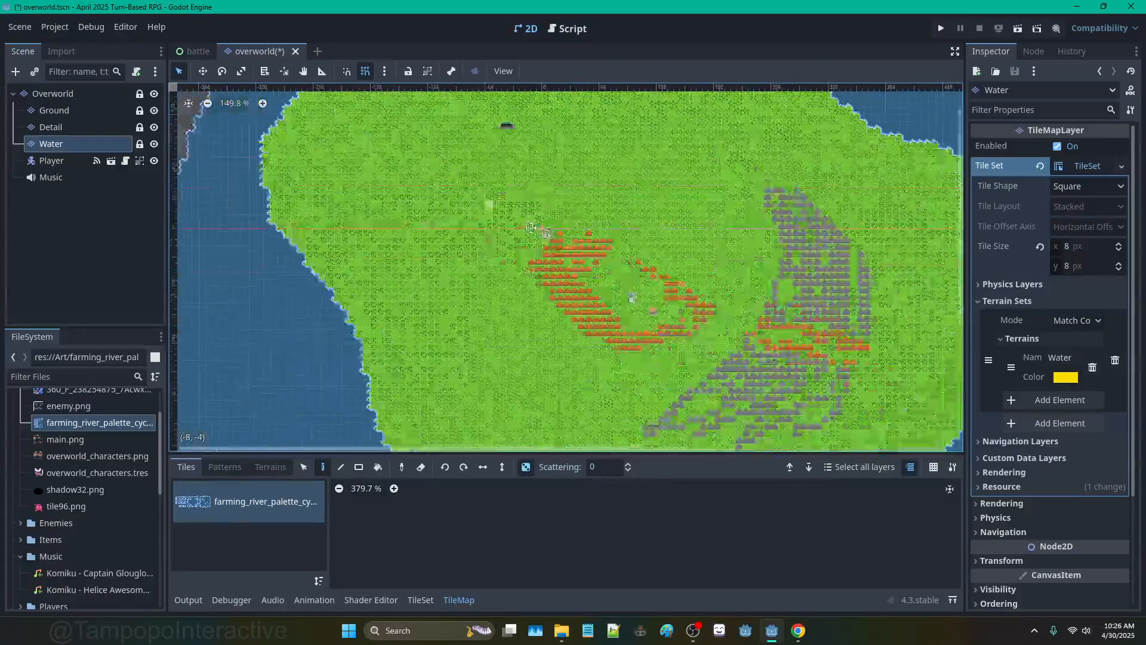
scroll(571, 170, up, 3)
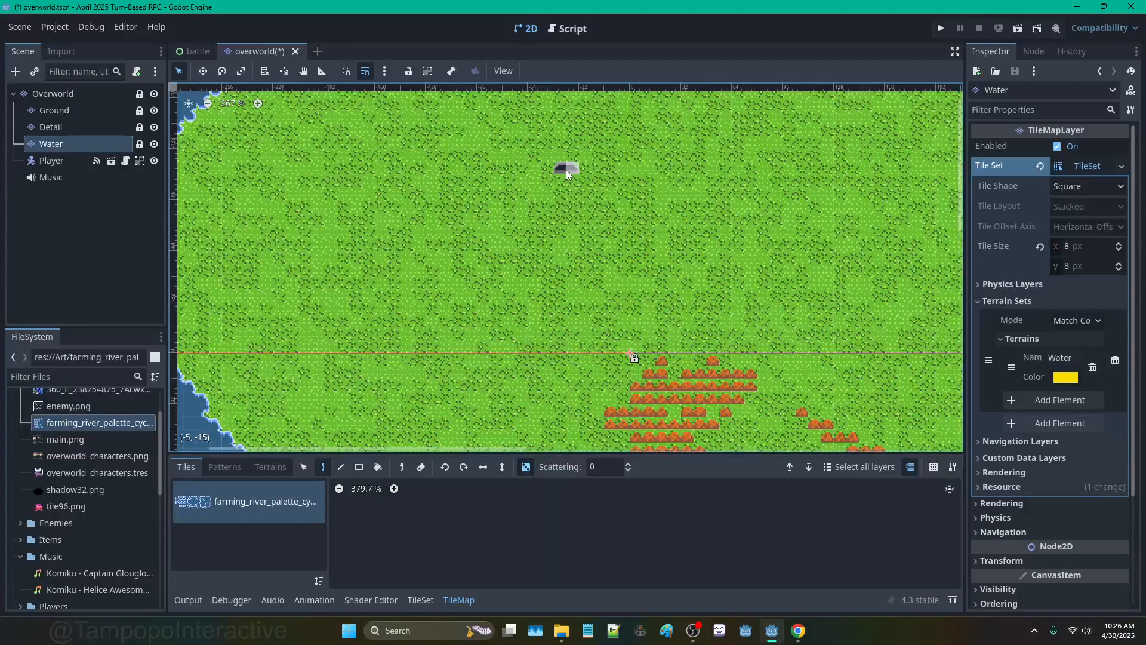
click(114, 163)
Step: Read through actor_player.gd, highlighting the diagonal_allowed setting on line 9
scroll(475, 203, down, 6)
scroll(475, 203, up, 10)
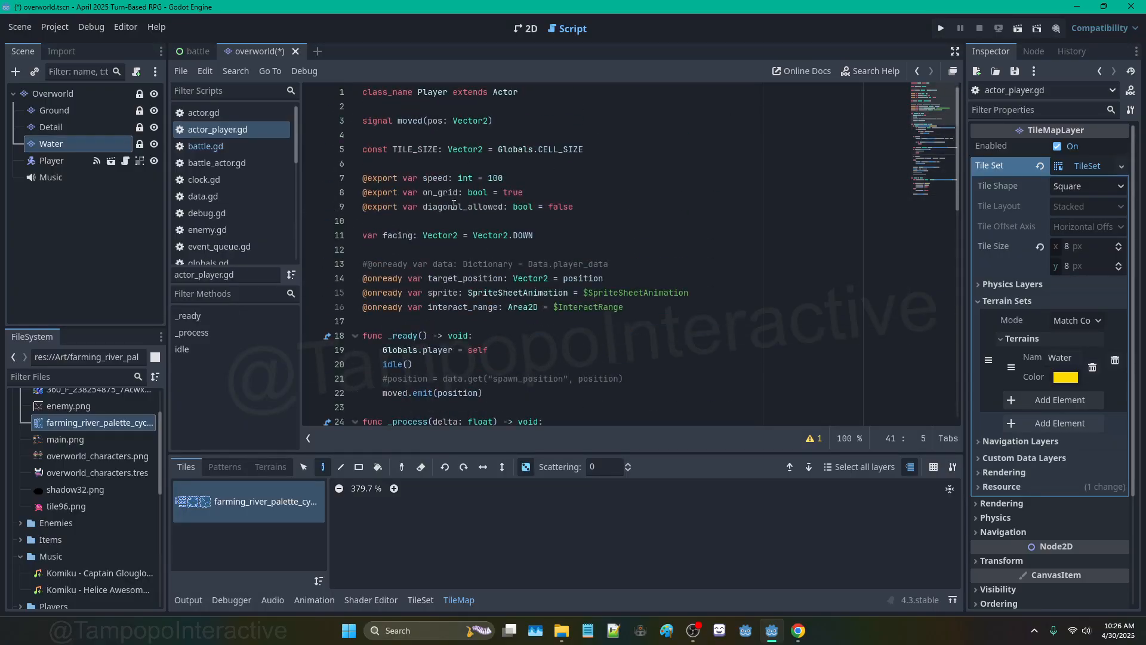
double_click(450, 207)
scroll(459, 207, down, 9)
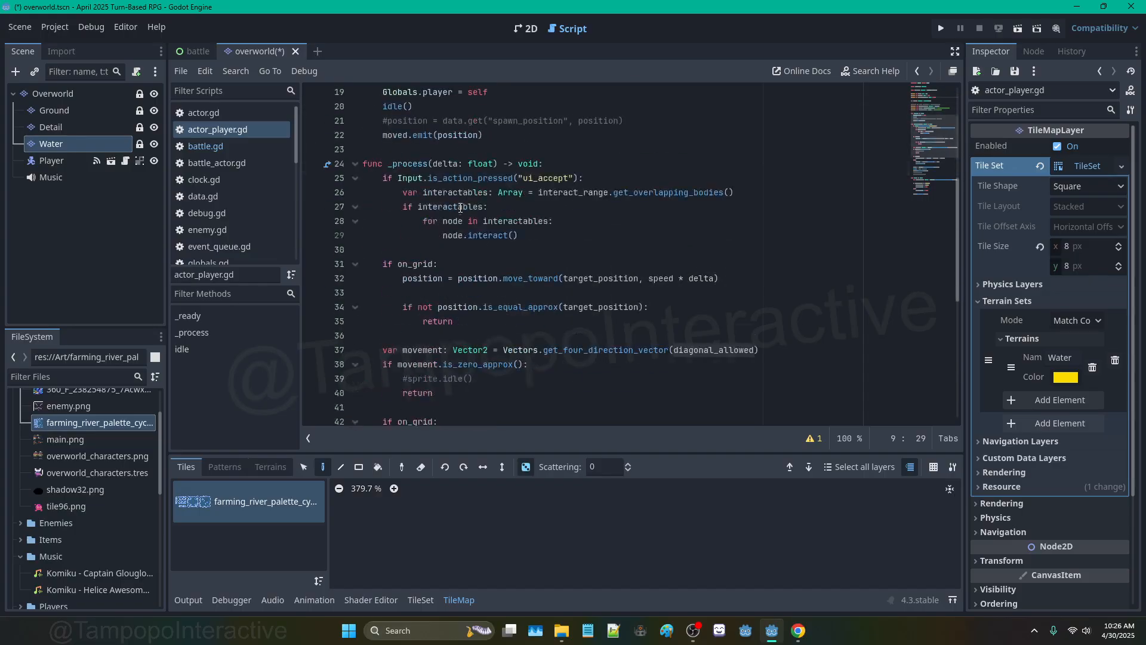
scroll(626, 216, down, 4)
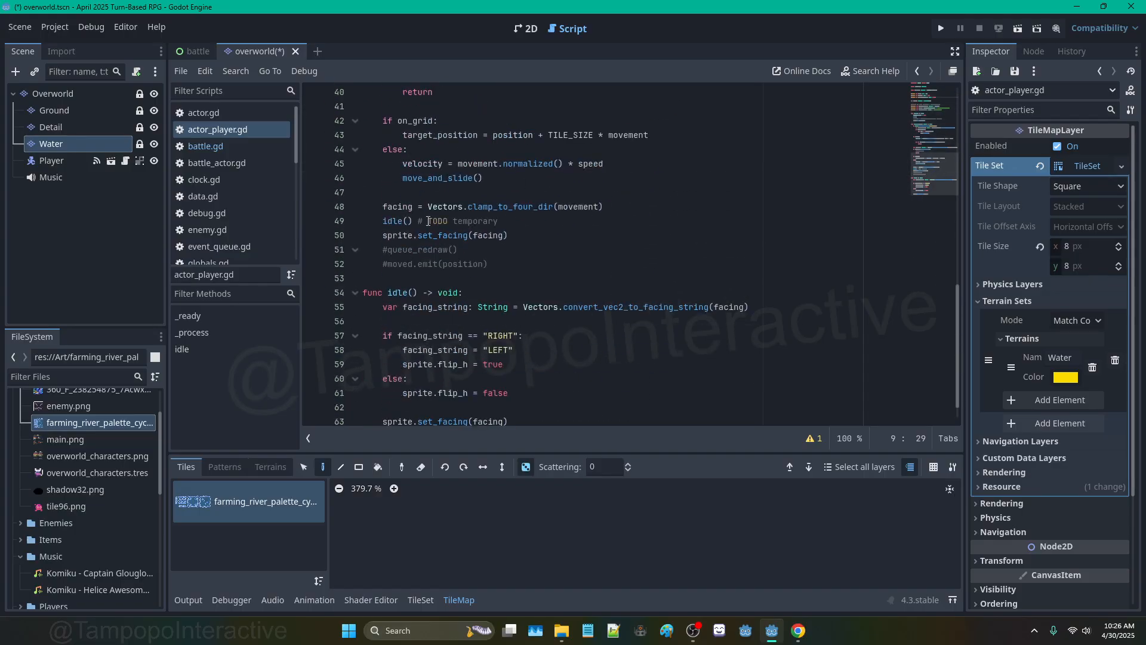
scroll(428, 221, down, 1)
Step: Open the Player scene, read the SpriteSheetAnimation script, then return to the overworld scene
click(111, 161)
click(71, 110)
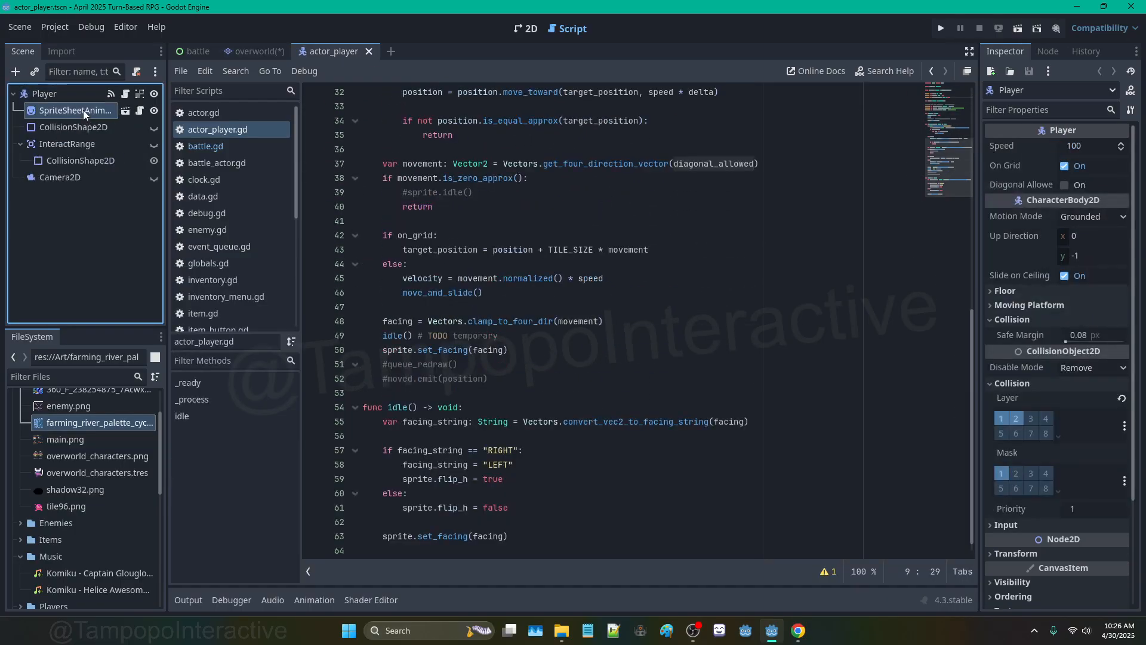
click(525, 28)
scroll(467, 247, up, 11)
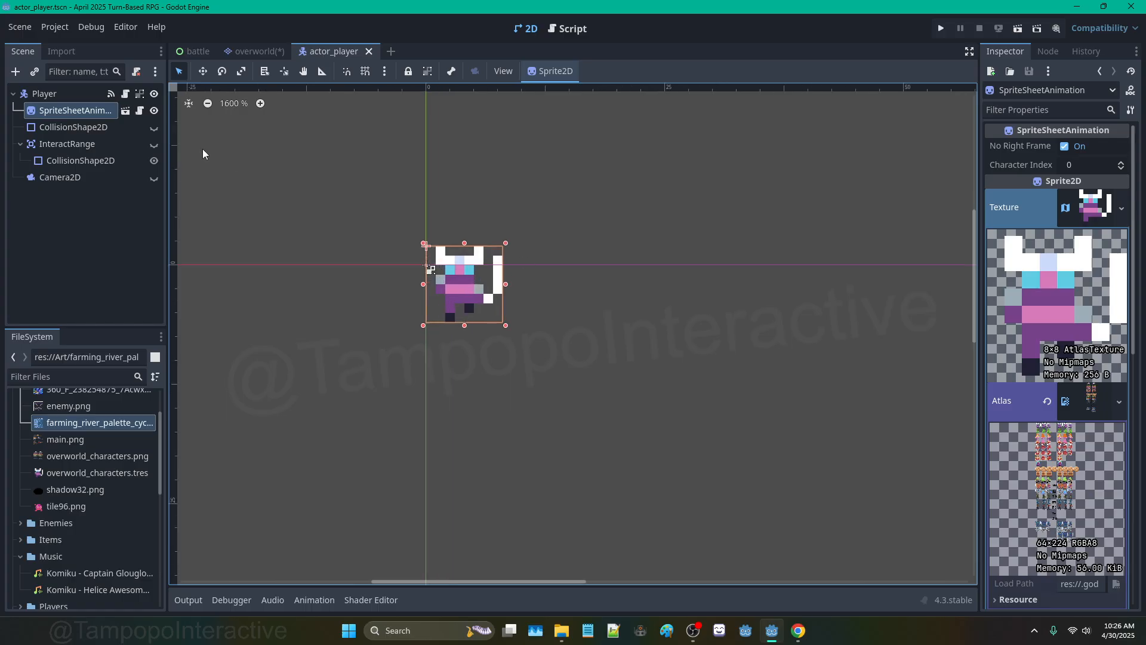
click(139, 110)
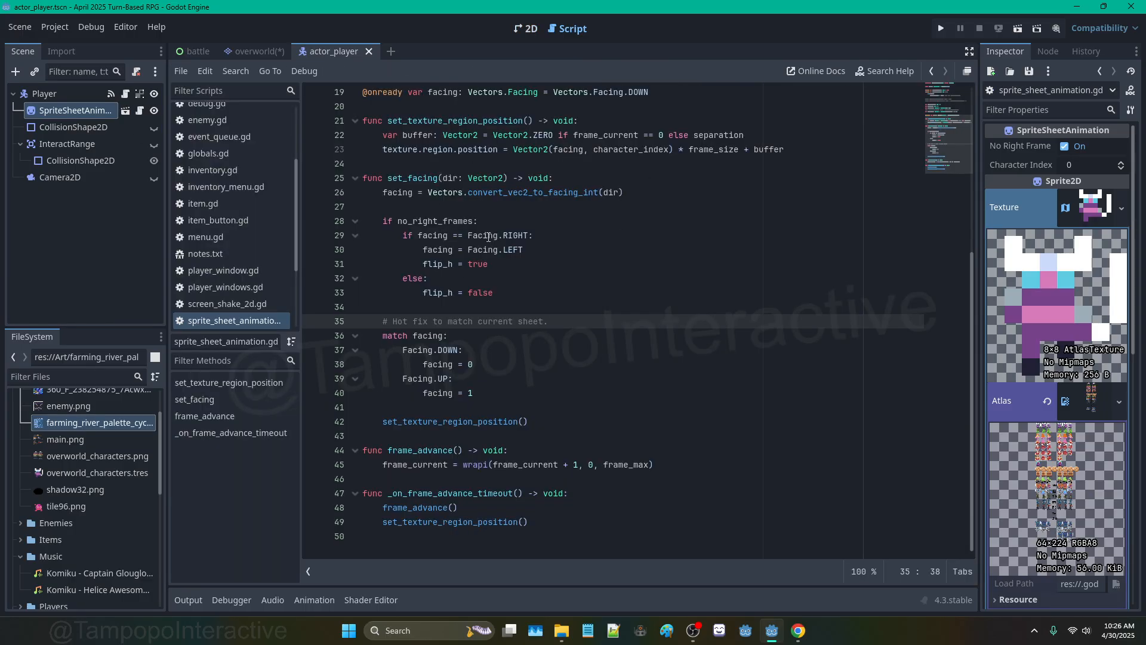
scroll(489, 233, up, 6)
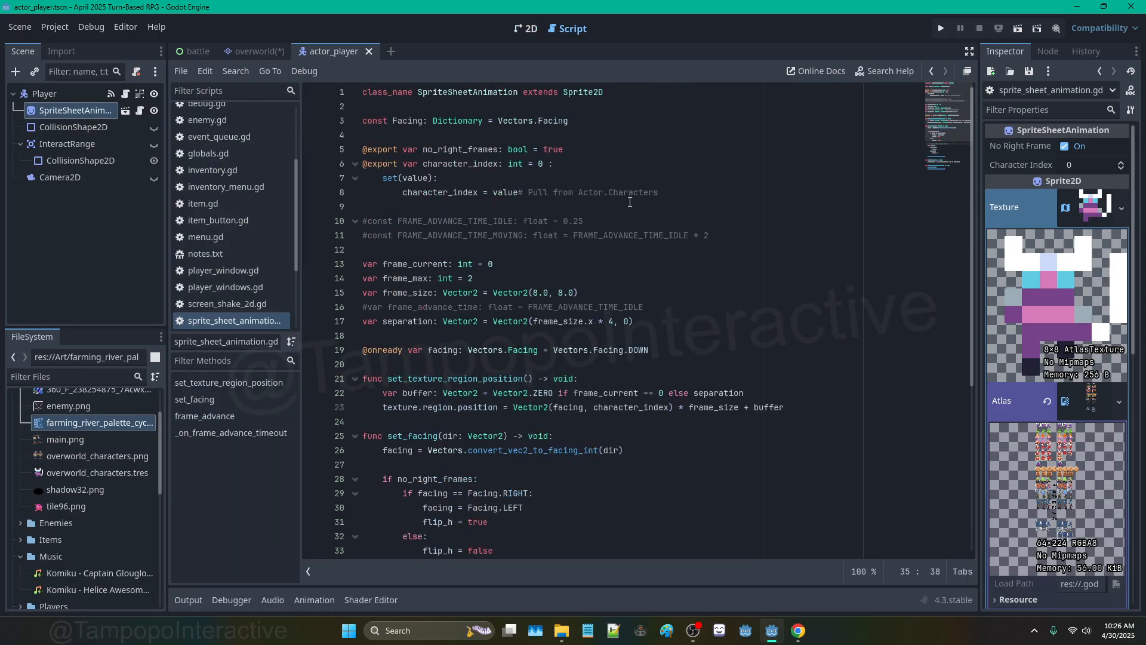
click(262, 50)
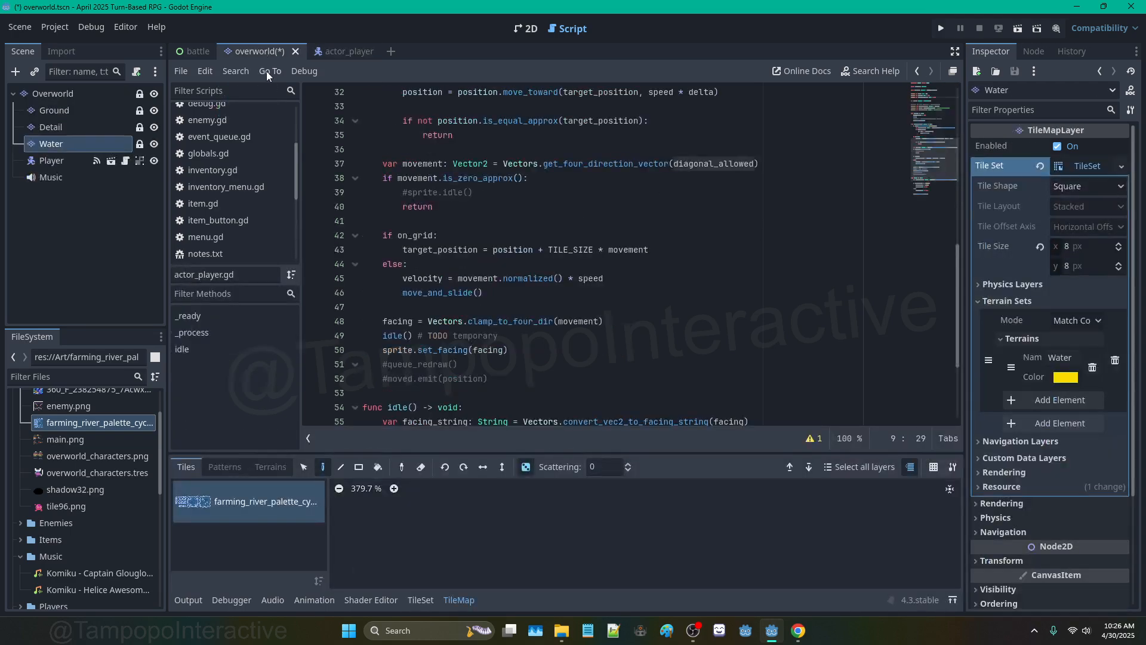
Step: Save the overworld scene with Ctrl+S, show its tilemap in 2D, and bring up OBS
key(ctrl+s)
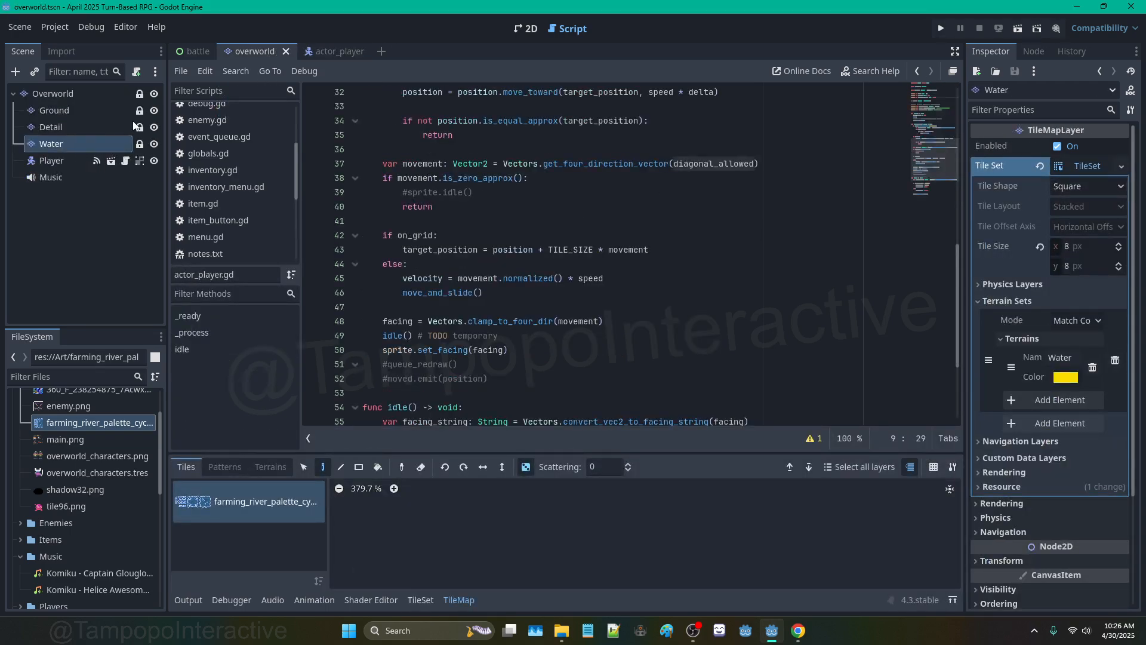
click(191, 52)
click(252, 51)
click(526, 28)
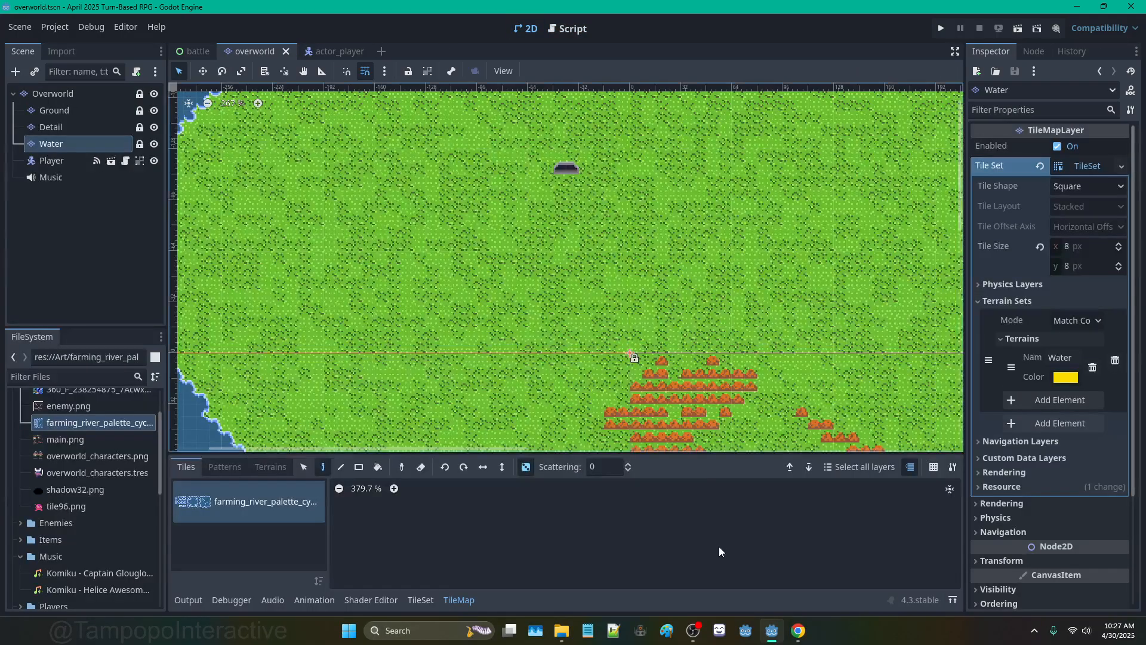
click(693, 631)
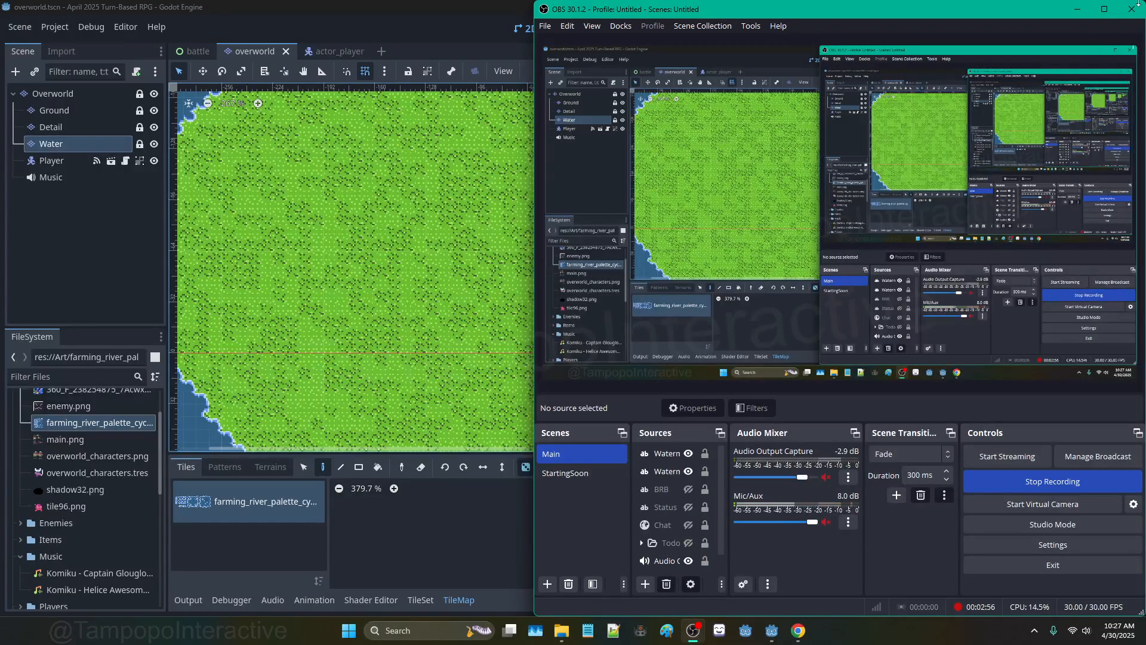
Step: Minimize OBS and the Pandora browser window, then reframe the Godot overworld map
click(1131, 9)
click(798, 630)
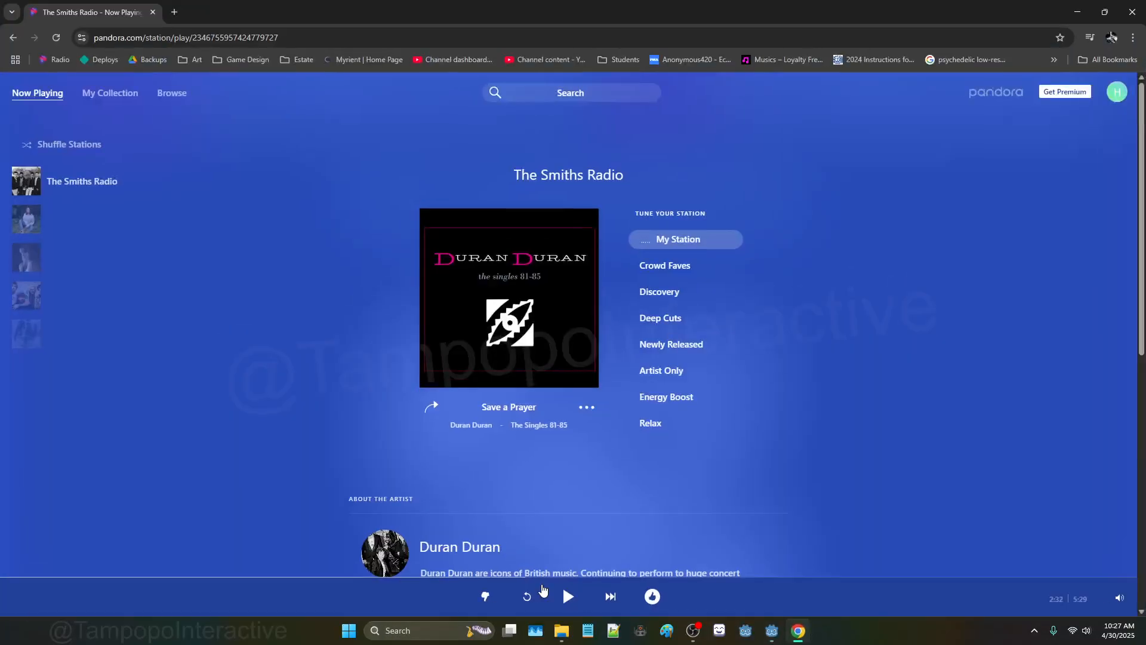
click(1078, 12)
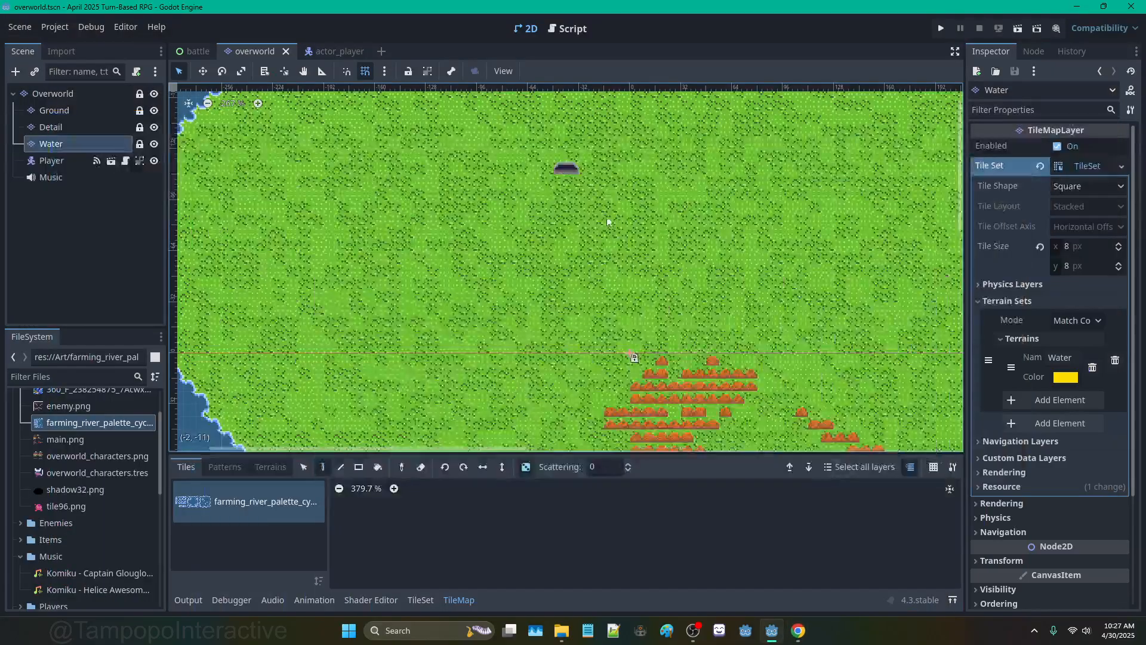
scroll(607, 211, down, 2)
middle_drag(607, 200, 582, 224)
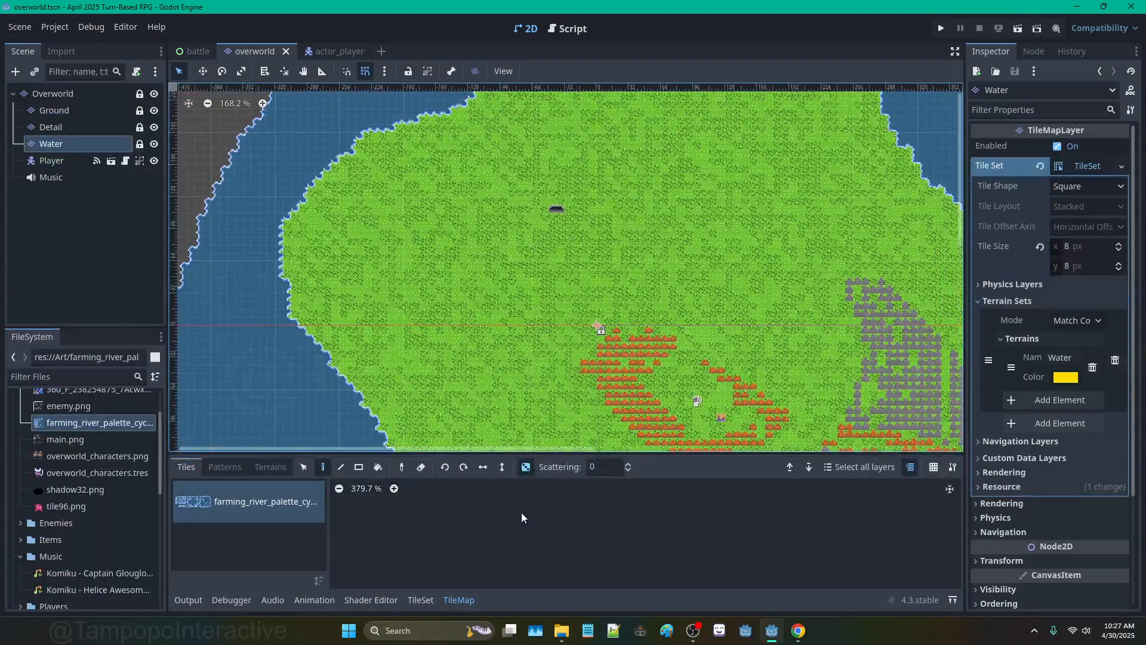
Step: Preview dirt_autotile.png, then copy it and sand_autotile.png from DragonQuest into Godot's FileSystem
click(561, 630)
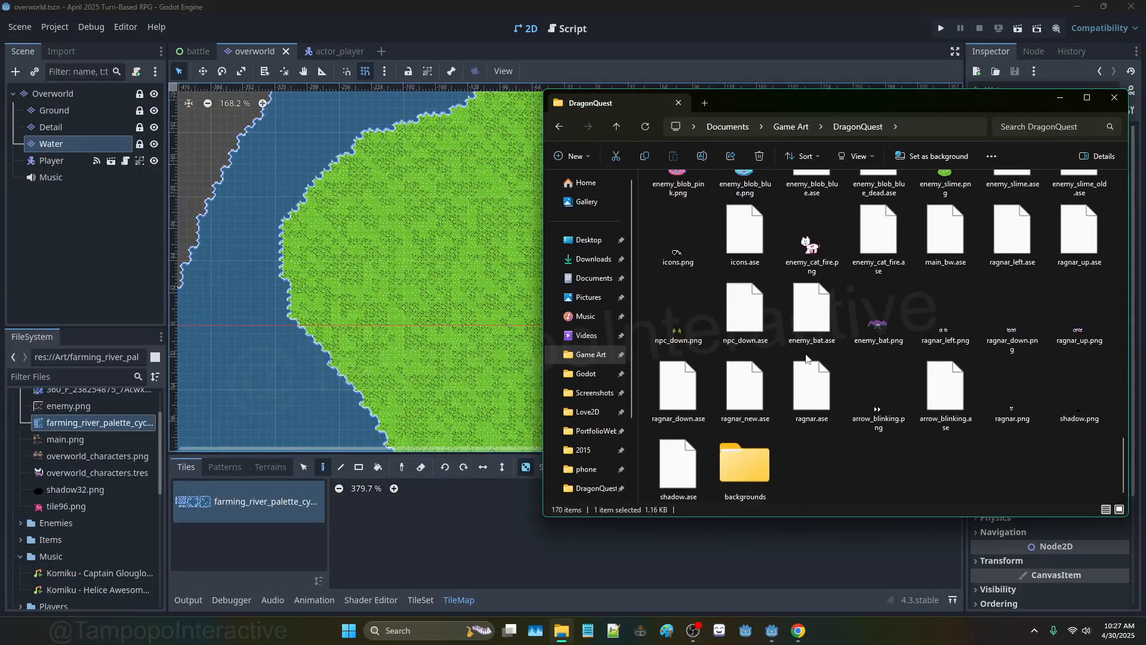
scroll(806, 359, up, 5)
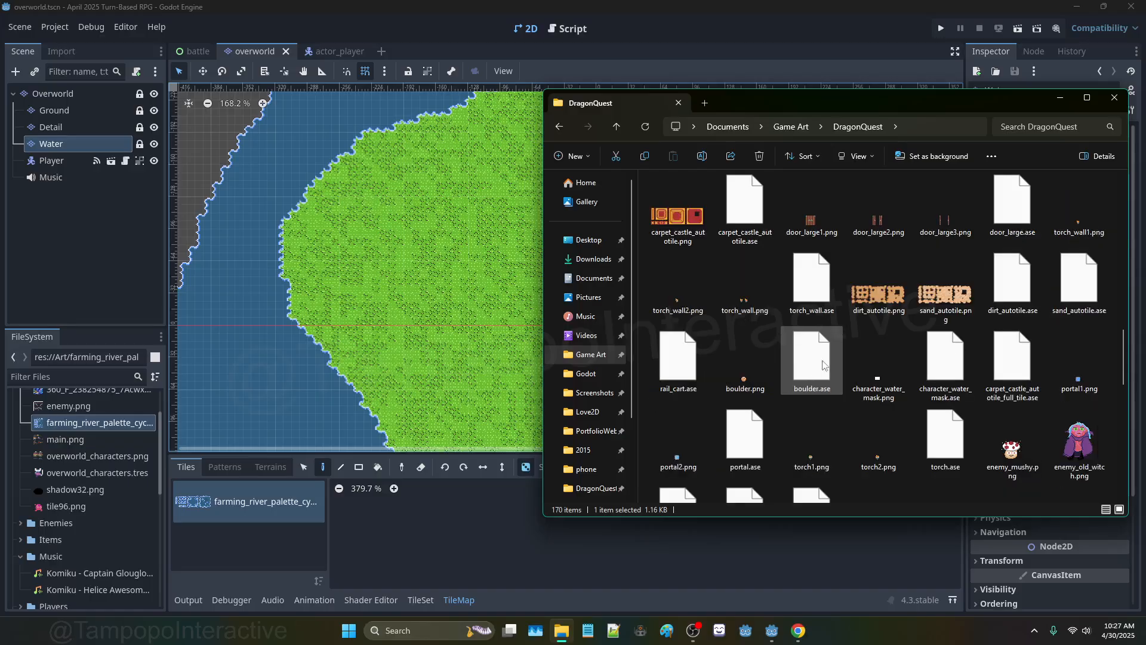
click(884, 308)
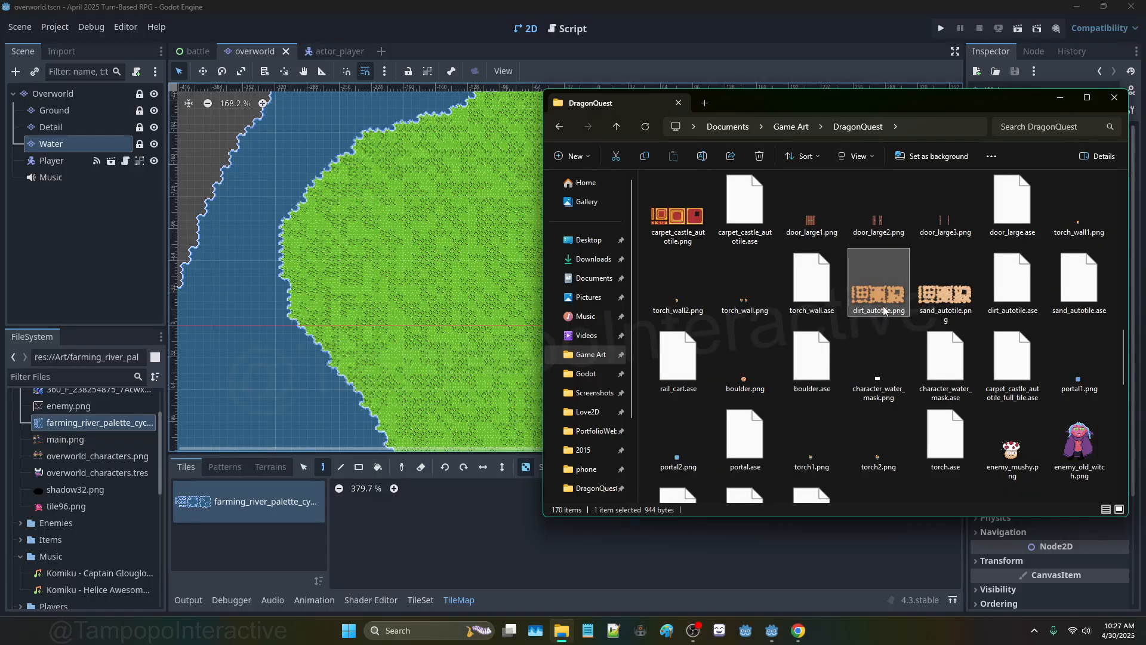
double_click(884, 308)
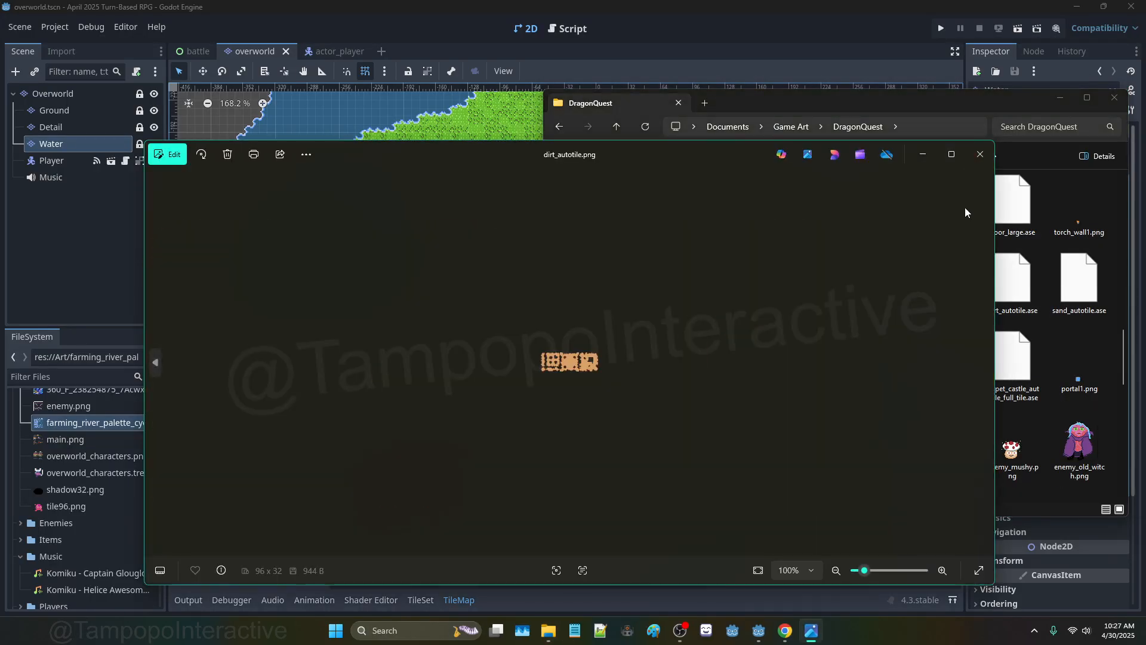
click(979, 156)
ctrl+click(950, 296)
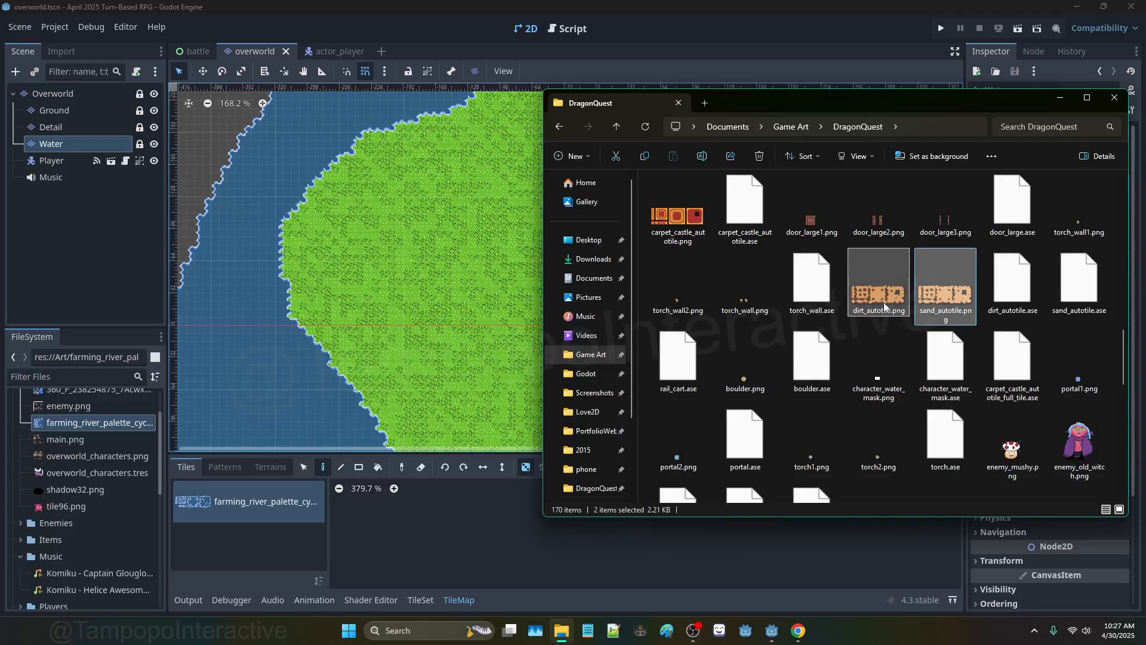
drag(125, 440, 126, 441)
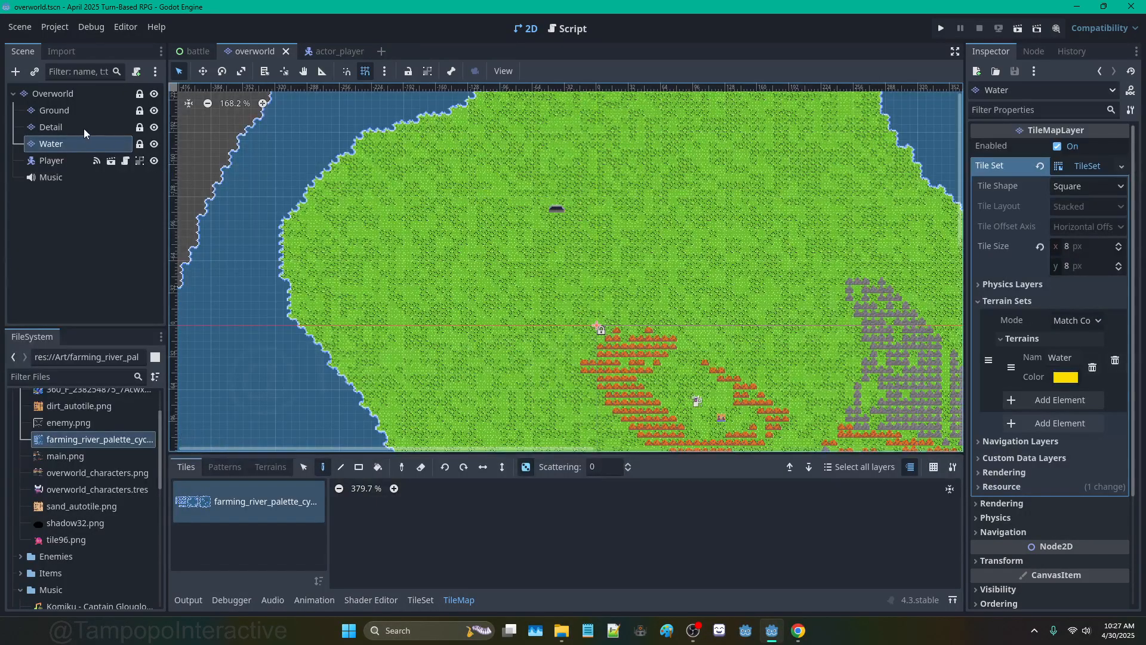
Step: Add a TileMapLayer child node under the Overworld root
click(48, 96)
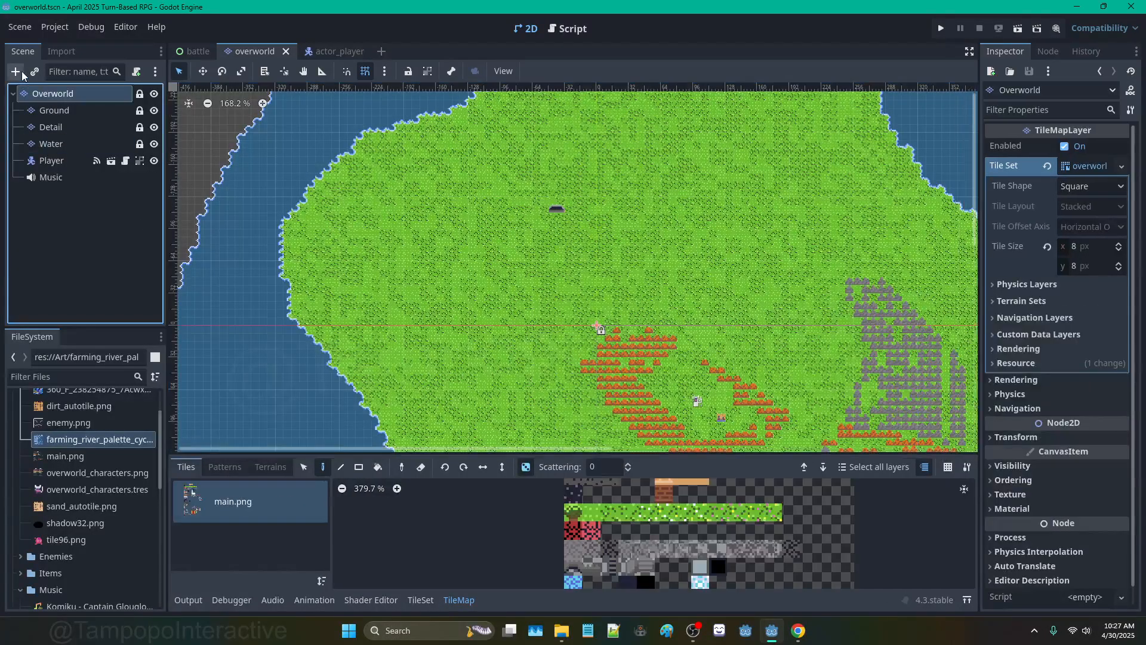
click(18, 72)
text(tilemaplayer)
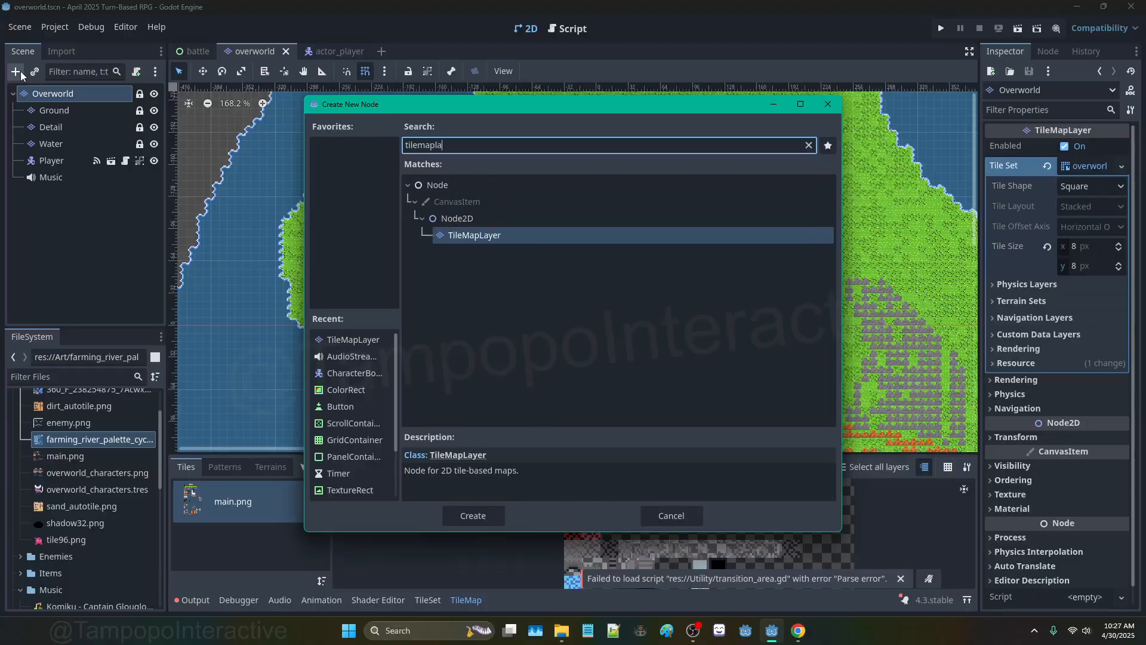
key(Return)
drag(60, 196, 74, 143)
Step: Rename the new layer to GroundTerrains and move it between Ground and Detail
double_click(74, 144)
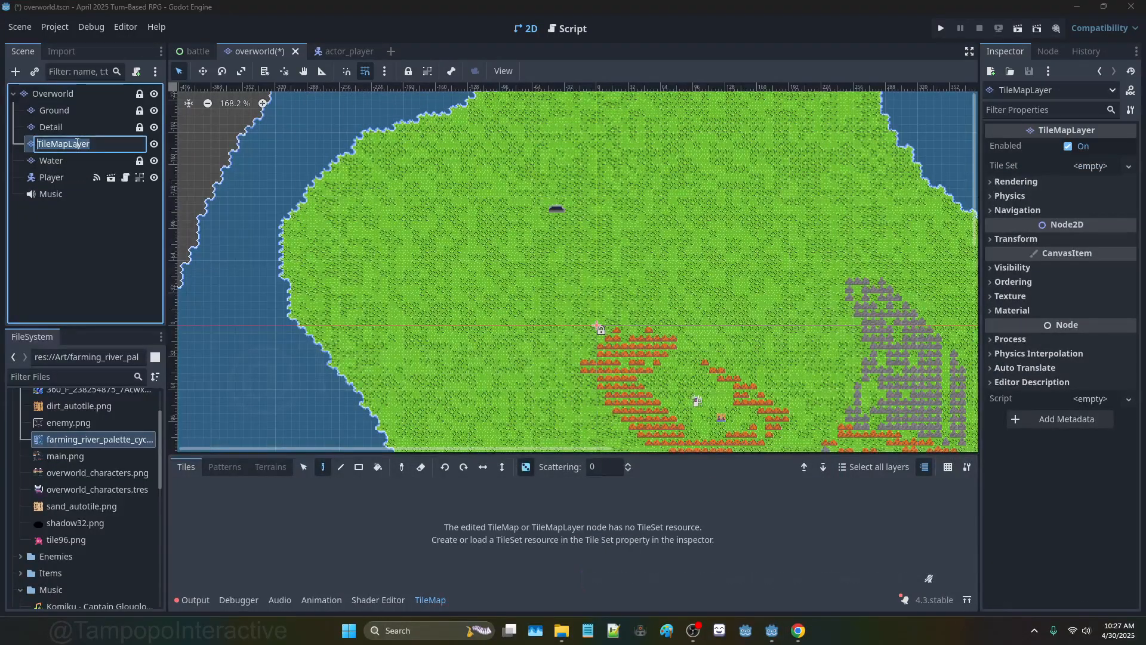
text(Path)
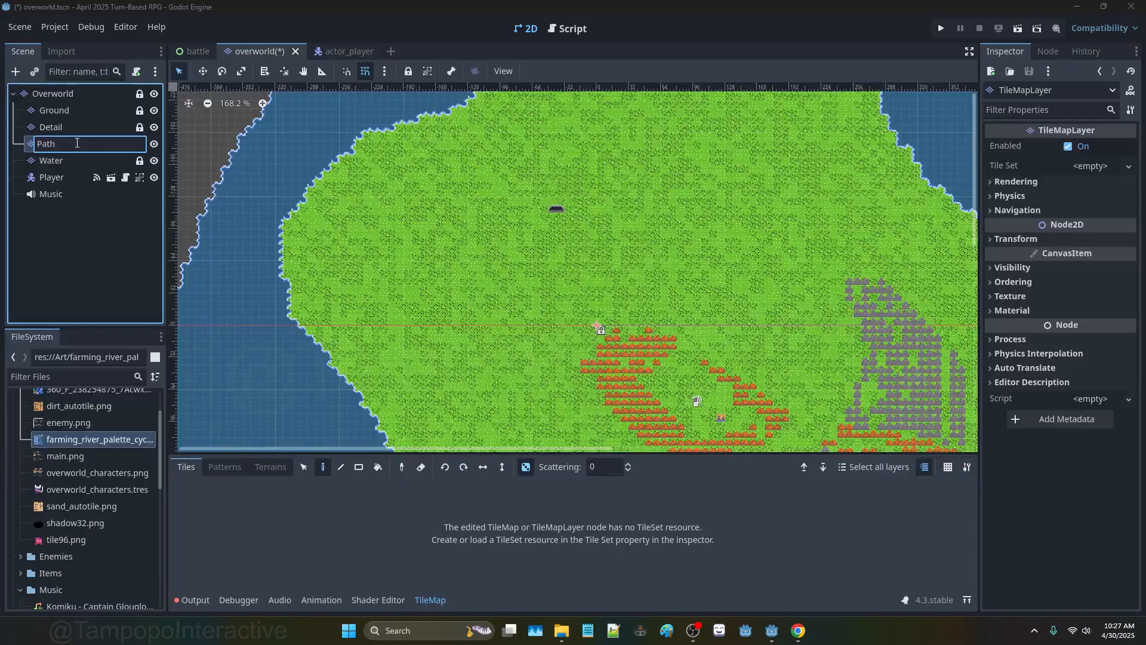
key(BackSpace)
key(BackSpace)
text(Terrains)
key(Return)
drag(77, 143, 68, 121)
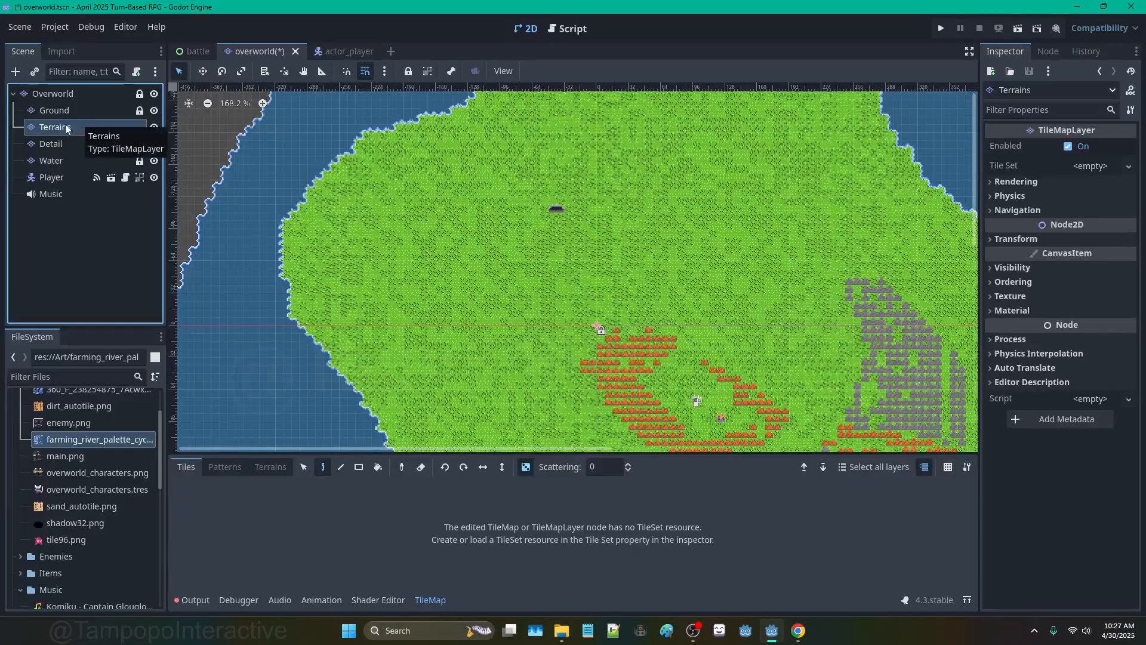
double_click(45, 127)
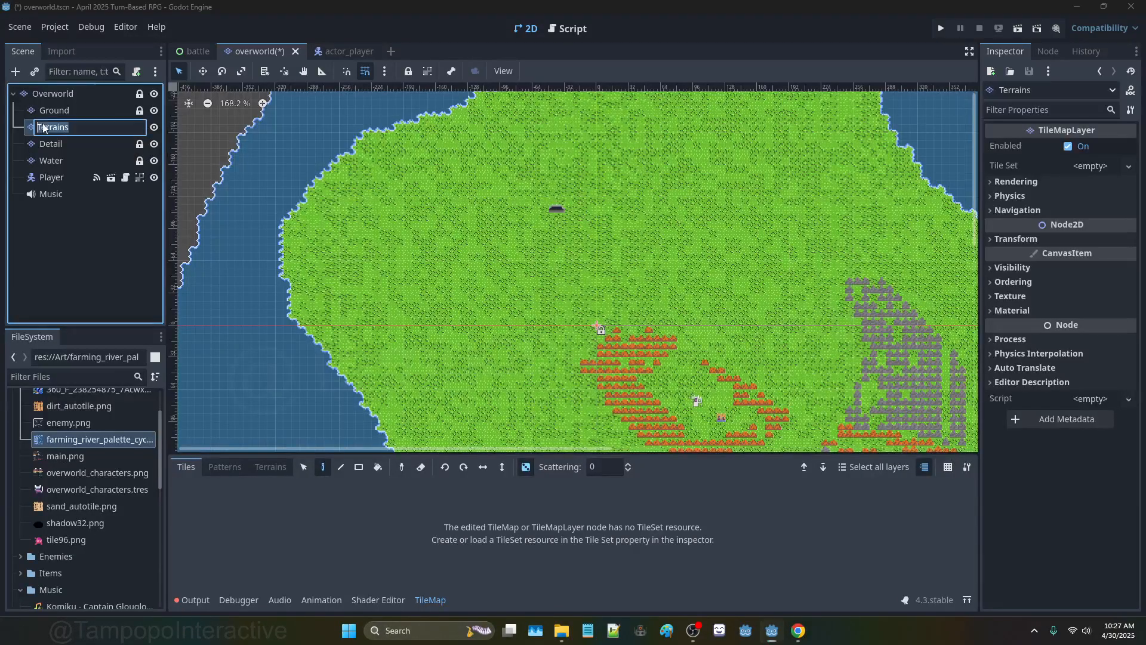
click(41, 122)
text(Ground)
key(Return)
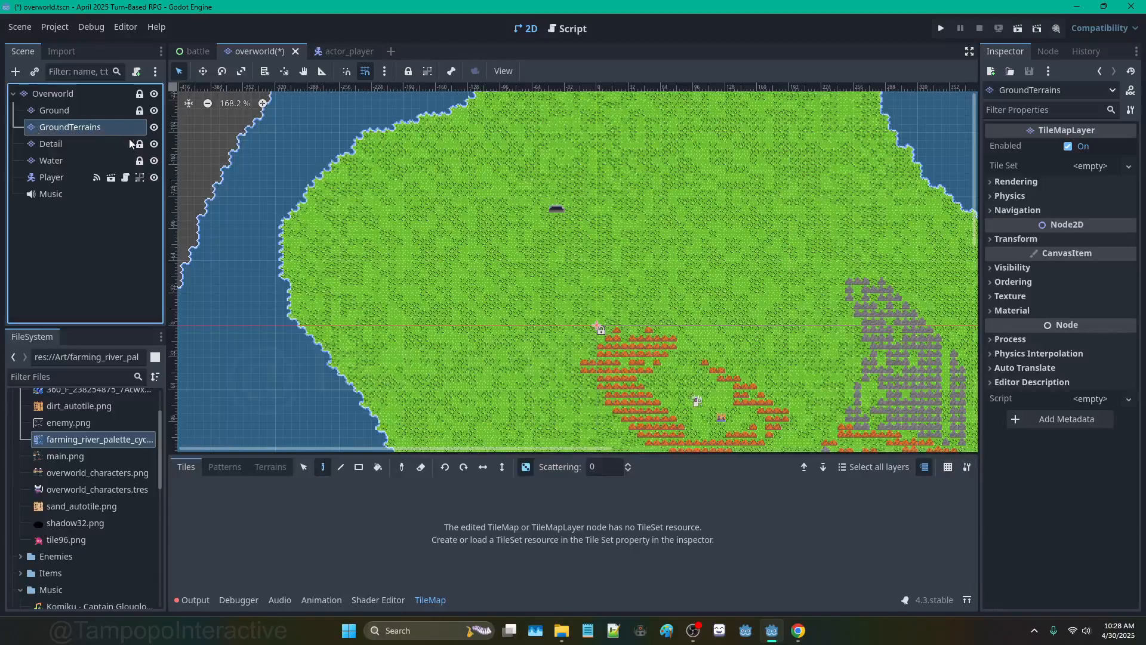
Step: Give GroundTerrains a new TileSet with an 8×8 px tile size
click(1084, 167)
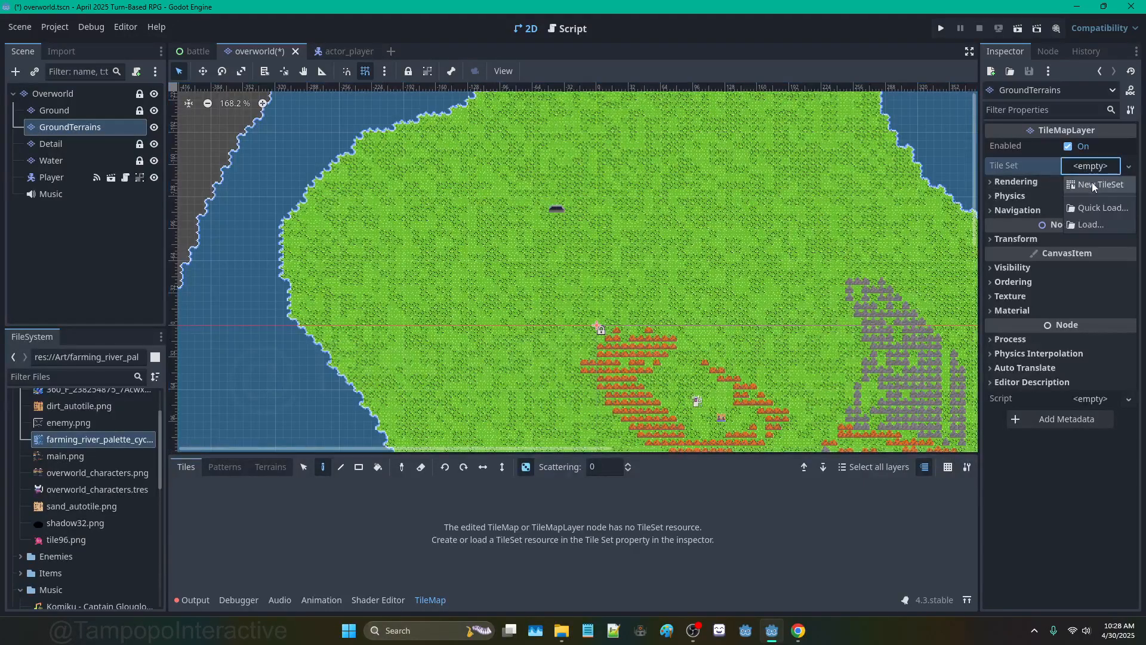
click(1092, 182)
click(1098, 166)
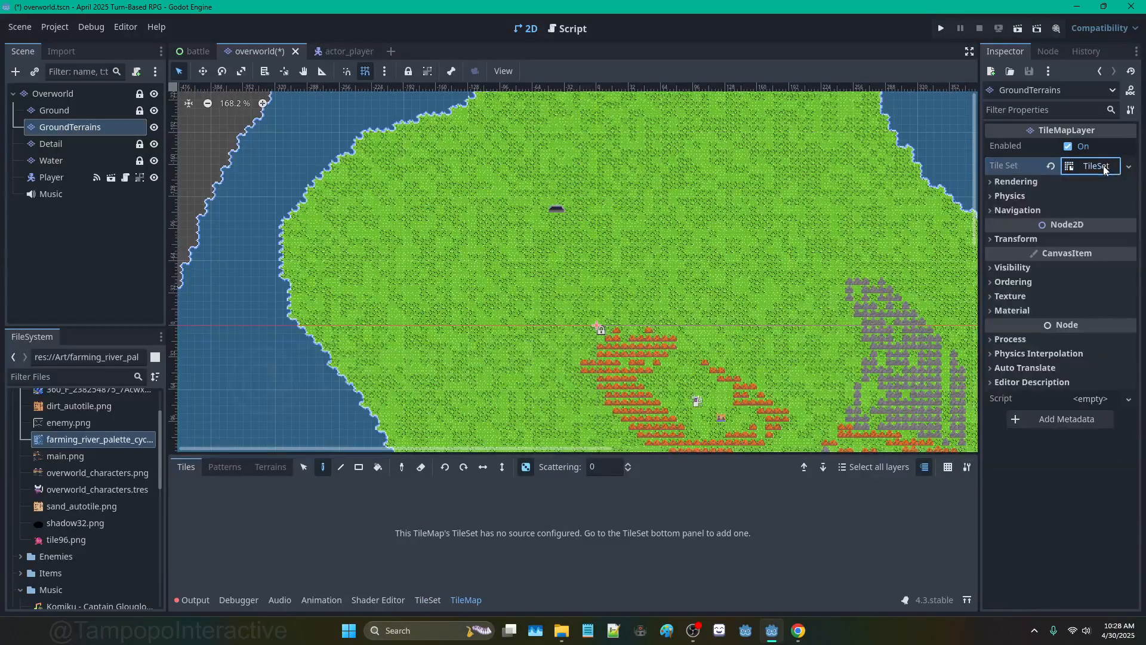
click(1090, 166)
click(1084, 249)
text(8)
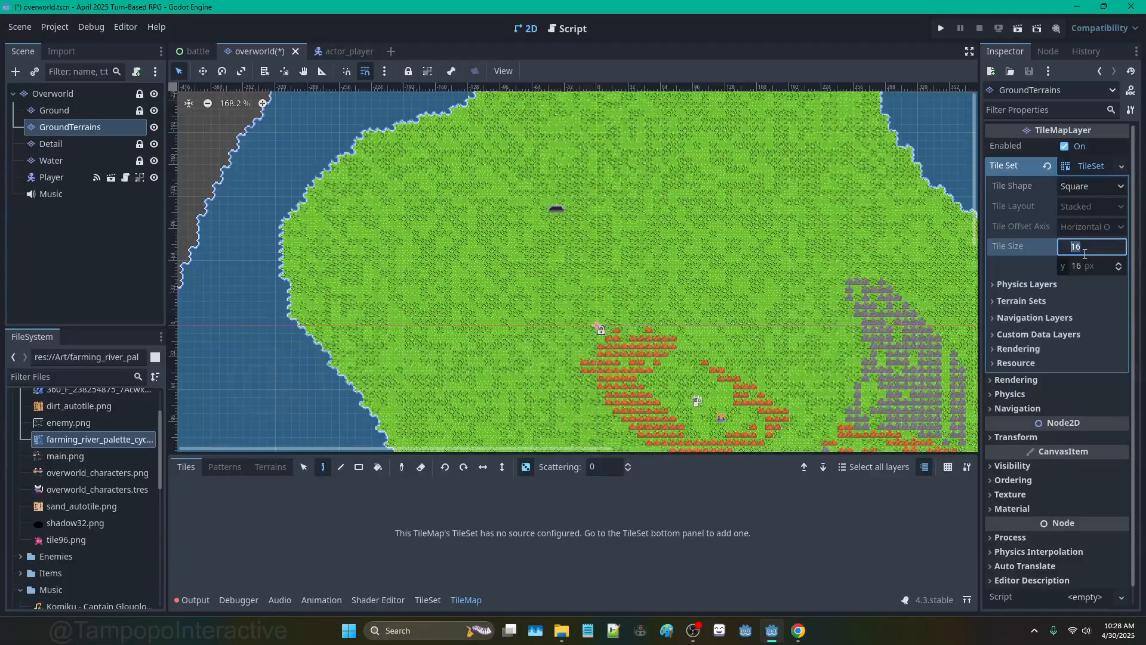
key(Tab)
text(8)
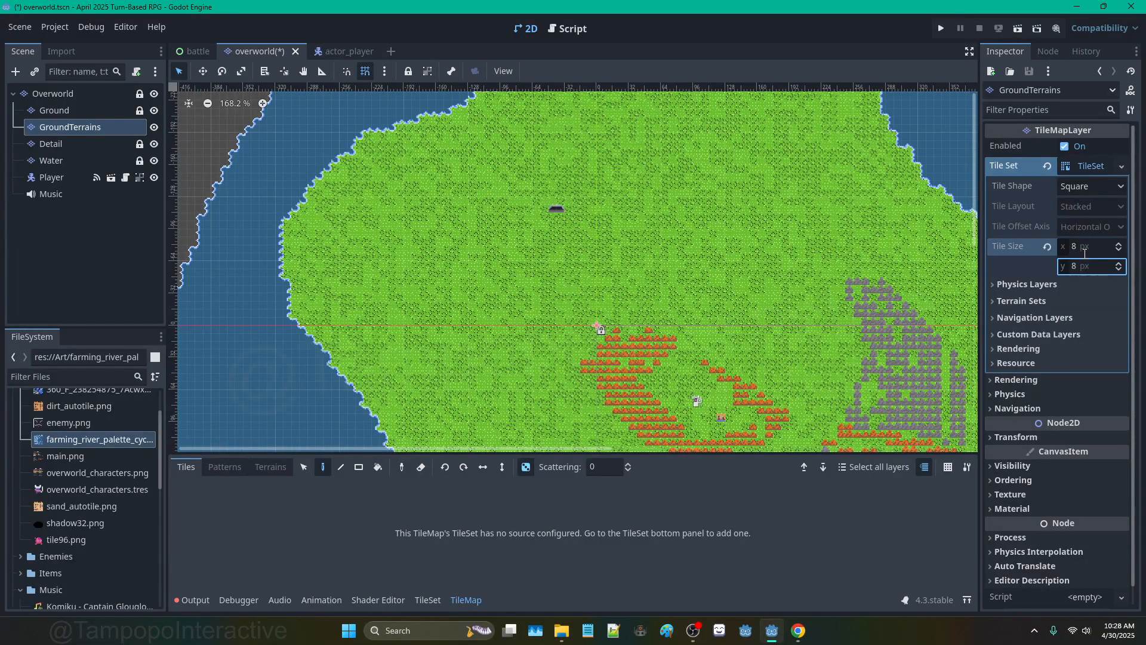
Step: Add sand_autotile.png and dirt_autotile.png as atlas sources, accepting automatic tile creation
click(427, 600)
drag(98, 506, 251, 519)
click(553, 339)
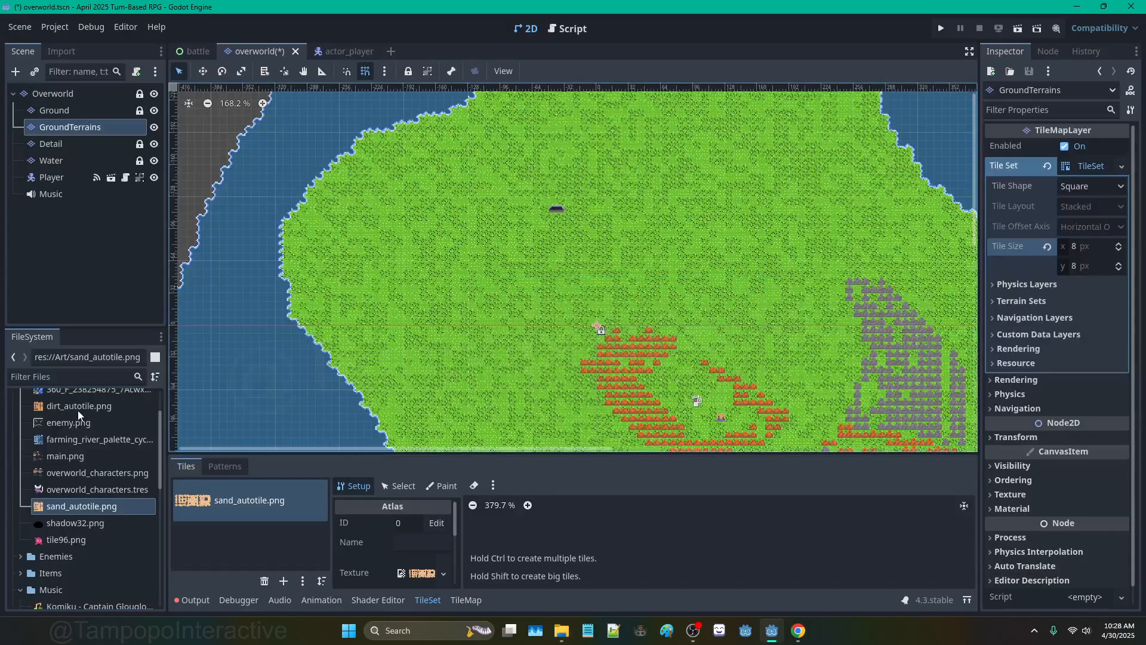
drag(77, 410, 203, 533)
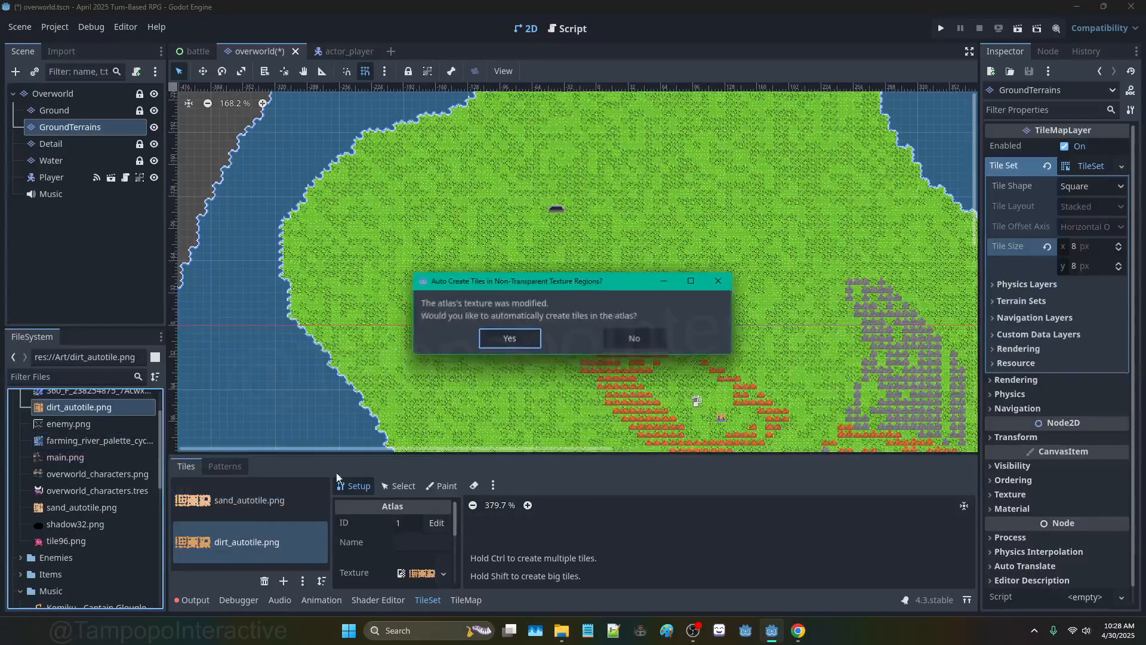
click(510, 338)
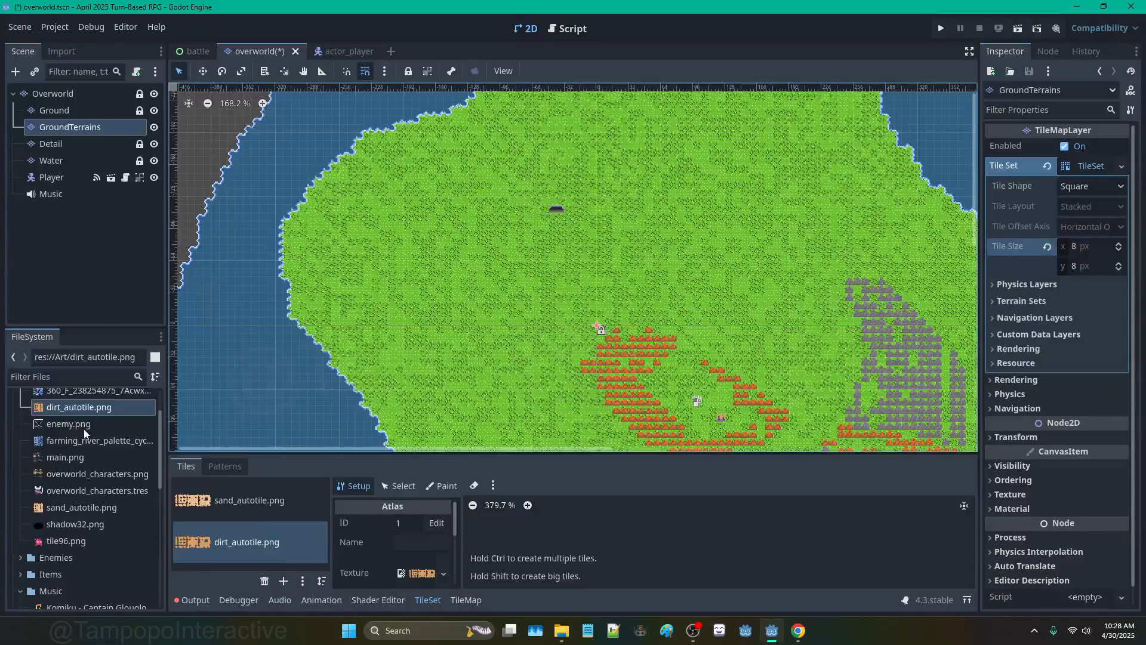
Step: On the Water layer, show the tile set's Terrains paint property with the Water terrain
click(53, 160)
click(442, 486)
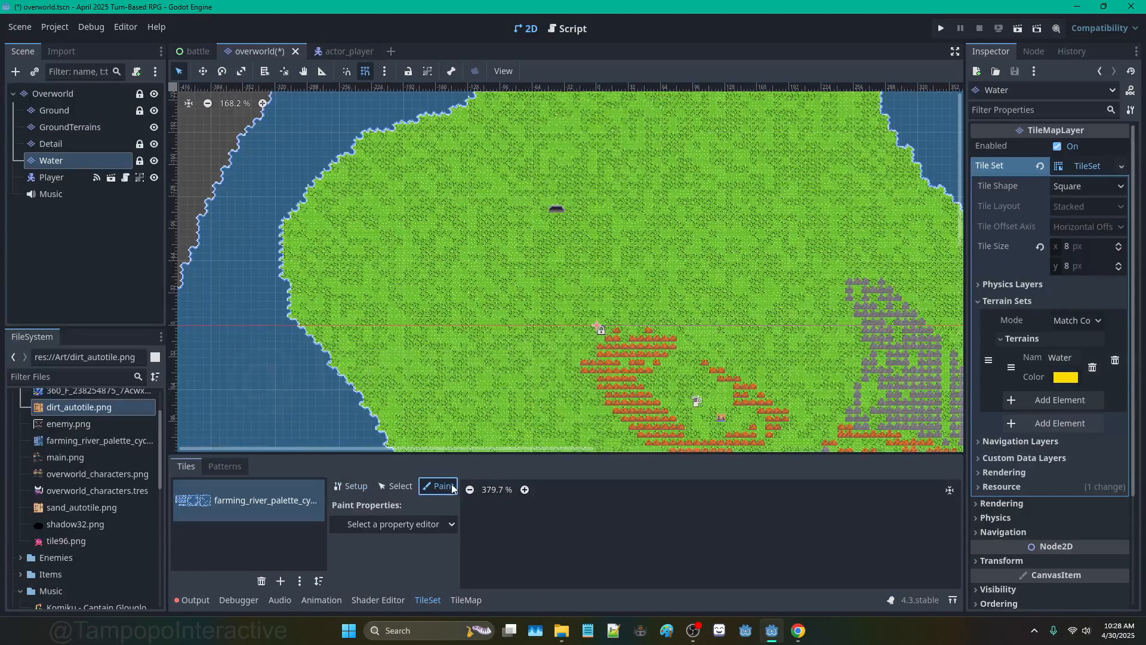
drag(466, 454, 442, 306)
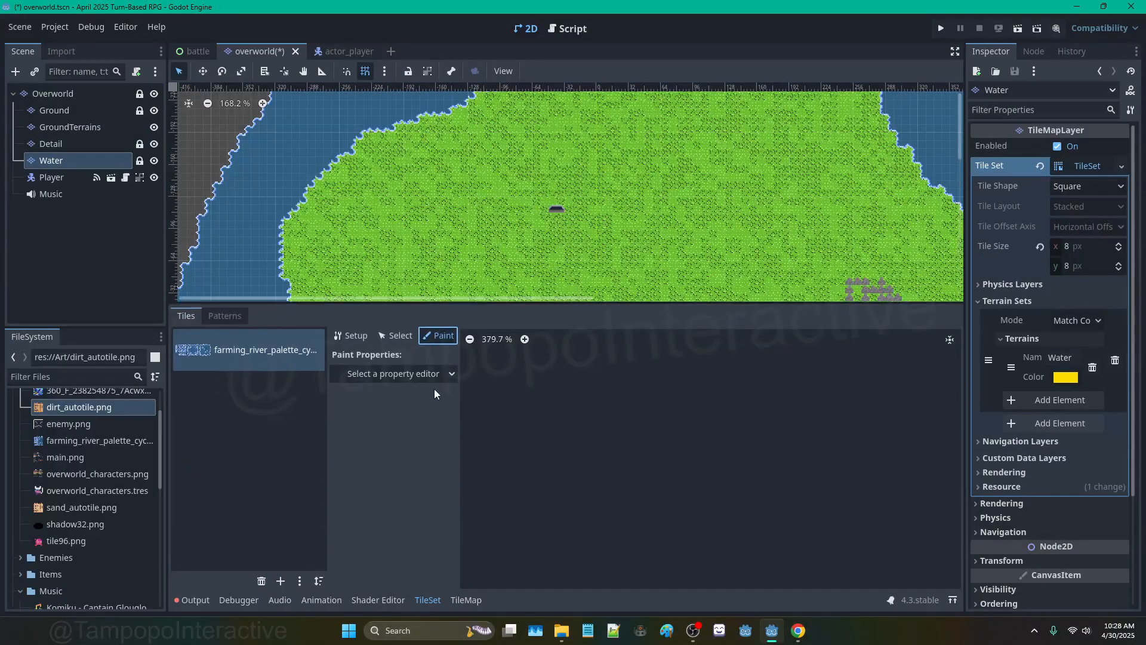
scroll(556, 388, down, 6)
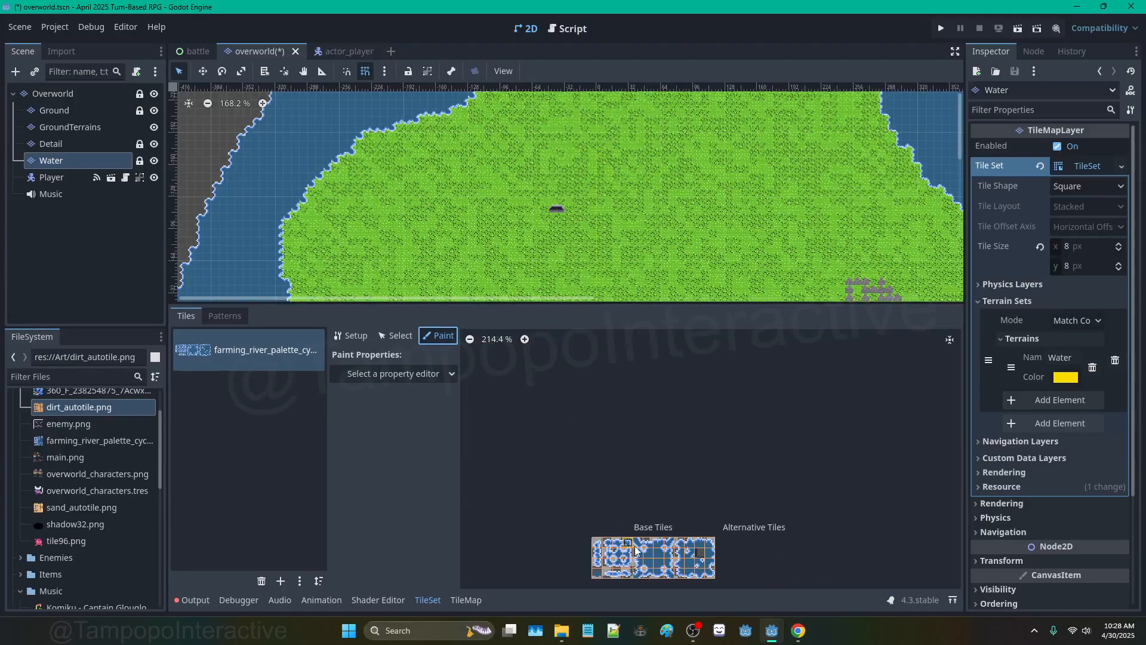
scroll(636, 550, up, 12)
click(436, 374)
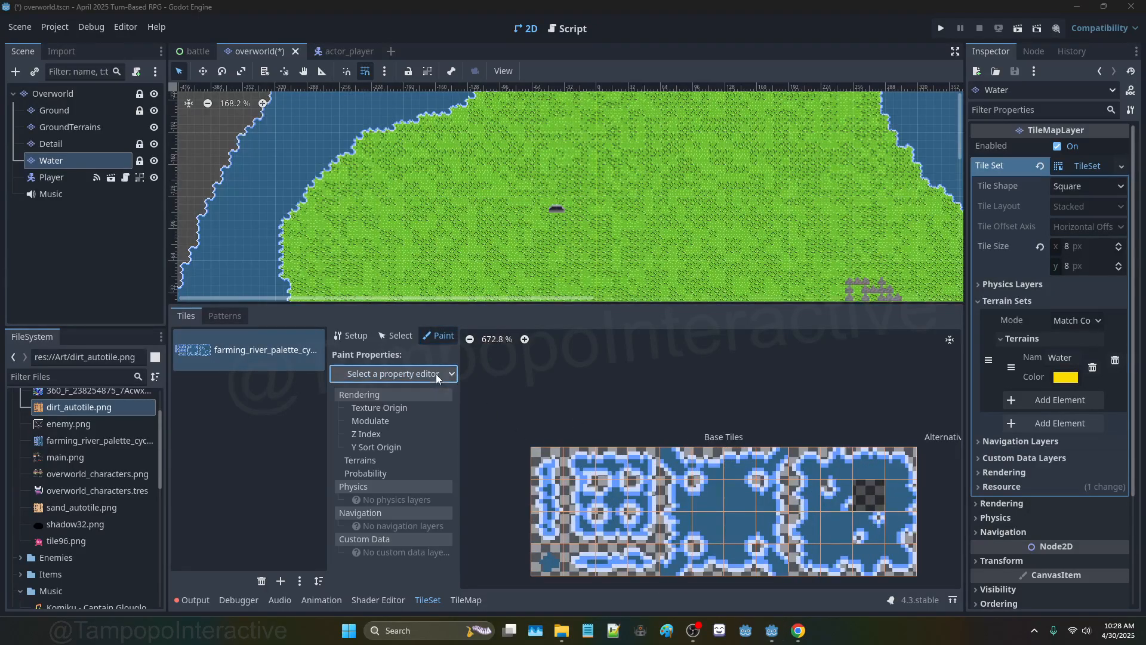
click(375, 461)
click(417, 412)
click(428, 438)
click(426, 431)
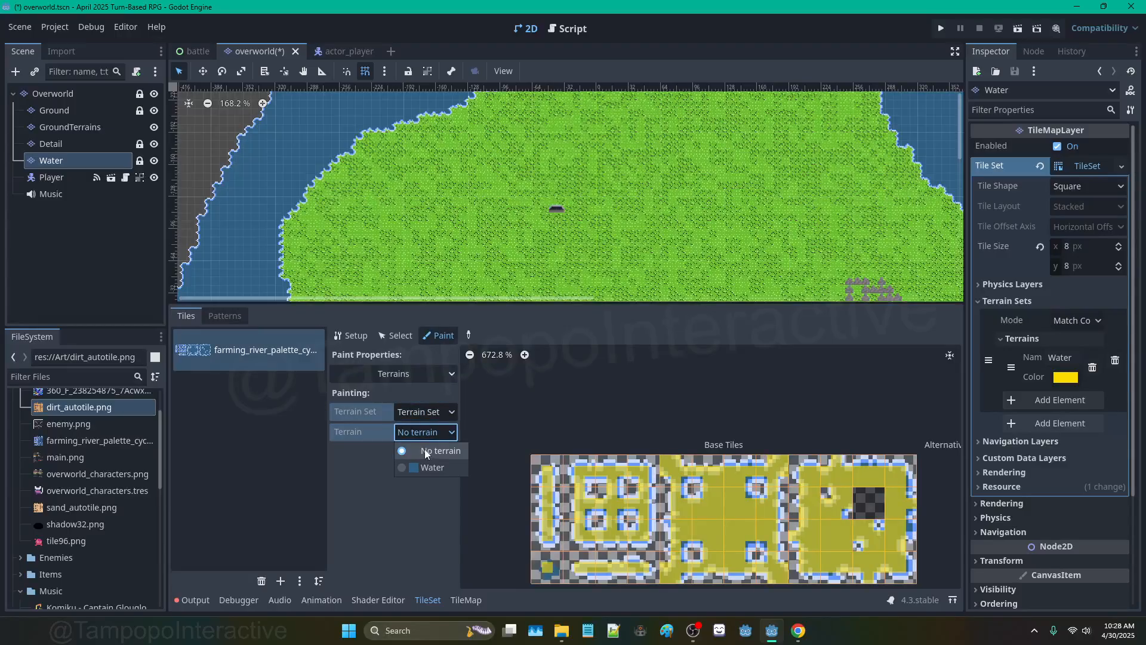
click(422, 467)
scroll(621, 460, down, 2)
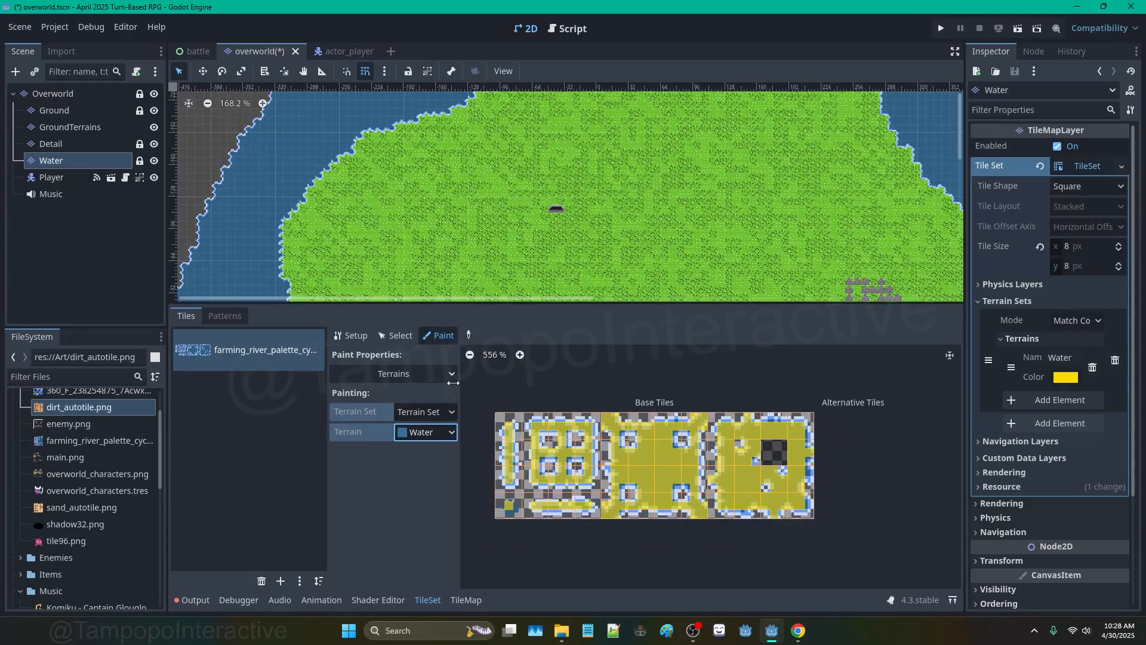
Step: Select all water atlas tiles to inspect their terrain peering bits, then return to GroundTerrains
click(395, 335)
drag(508, 417, 803, 502)
click(357, 398)
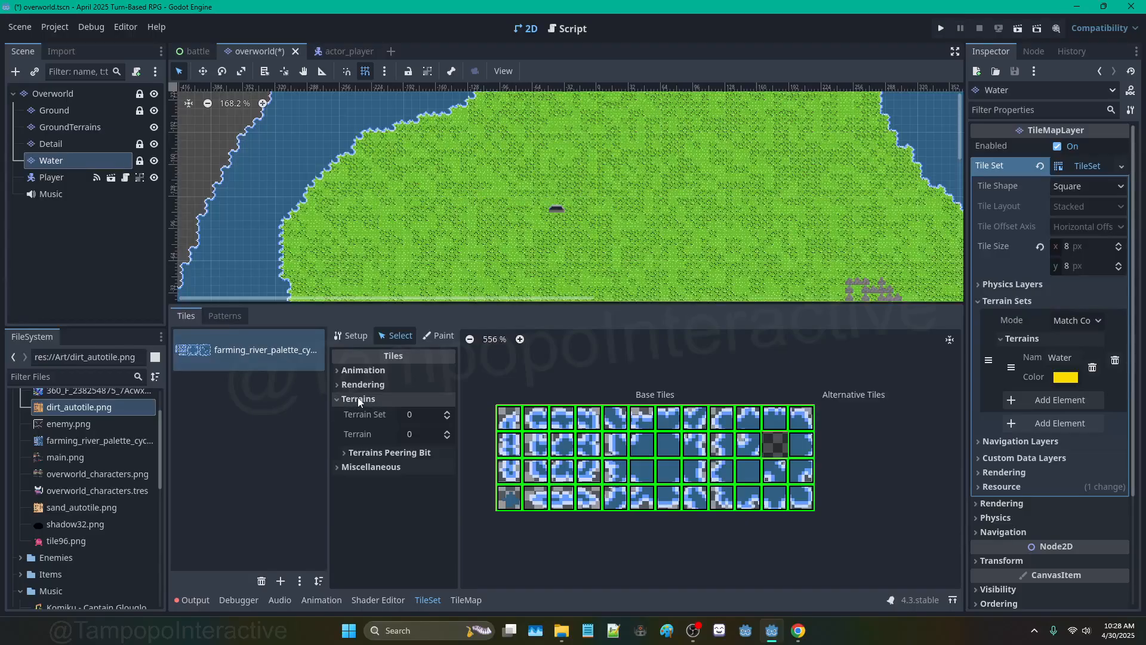
click(414, 452)
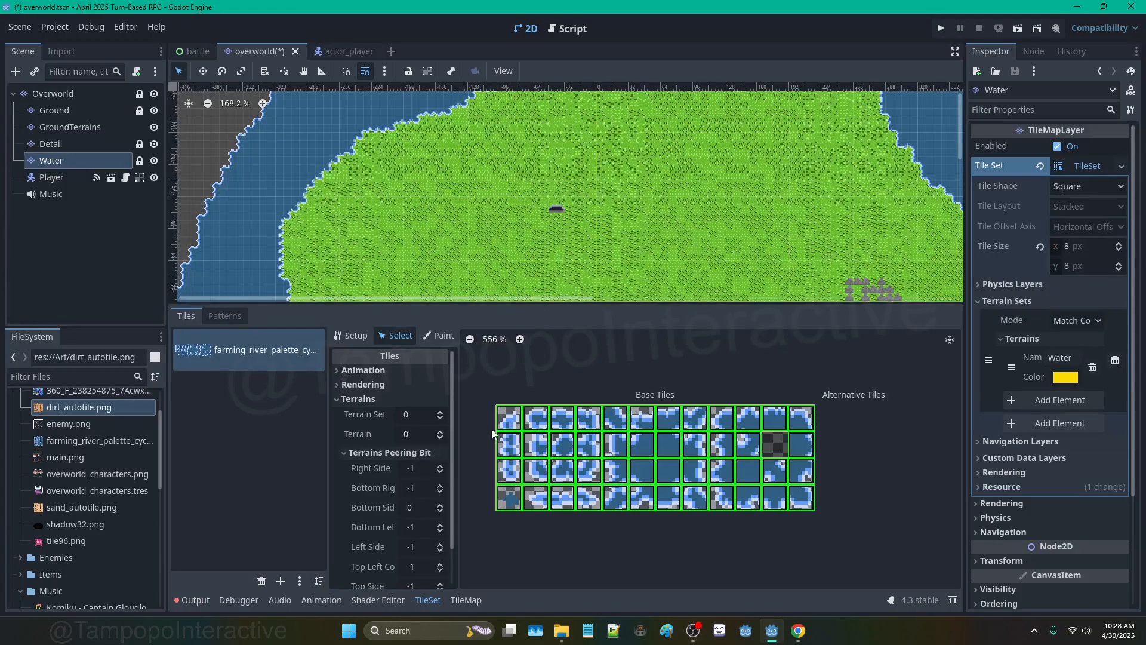
right_click(510, 427)
click(392, 452)
scroll(393, 452, down, 3)
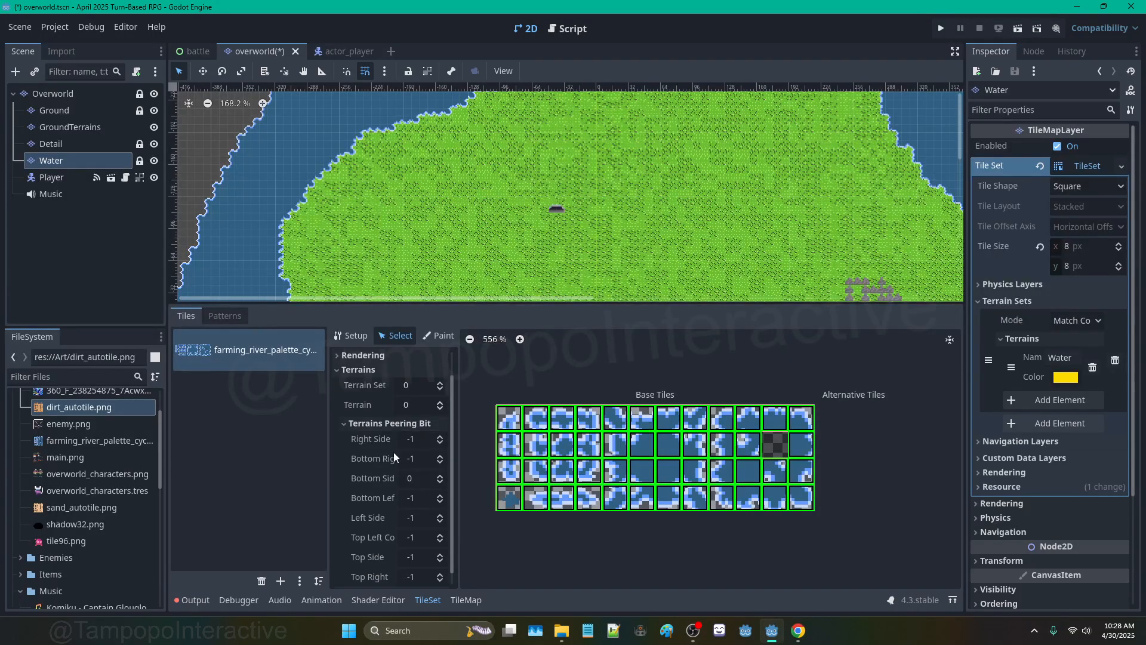
click(119, 405)
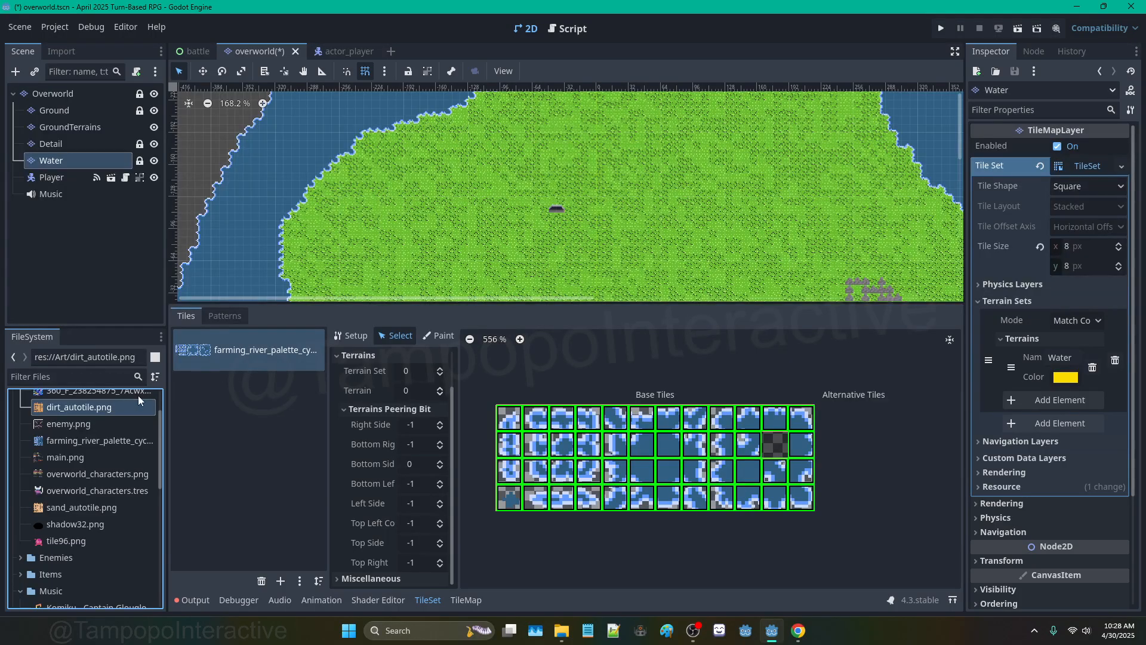
double_click(66, 127)
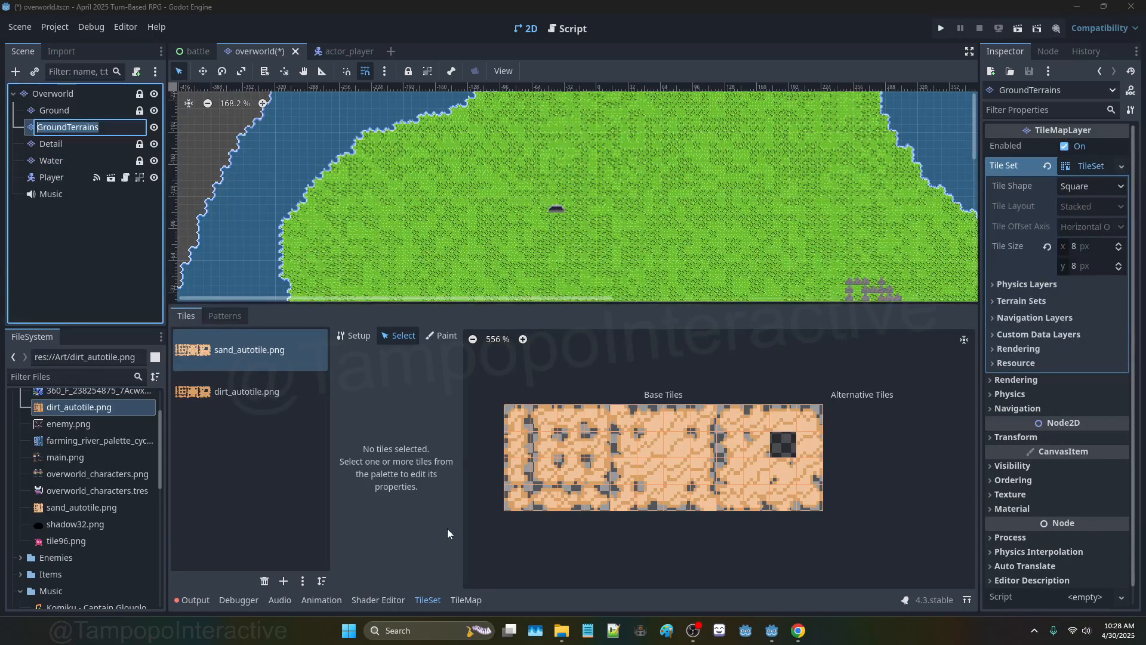
Step: Add a terrain set with two terrains named Dirt and Sand
click(435, 337)
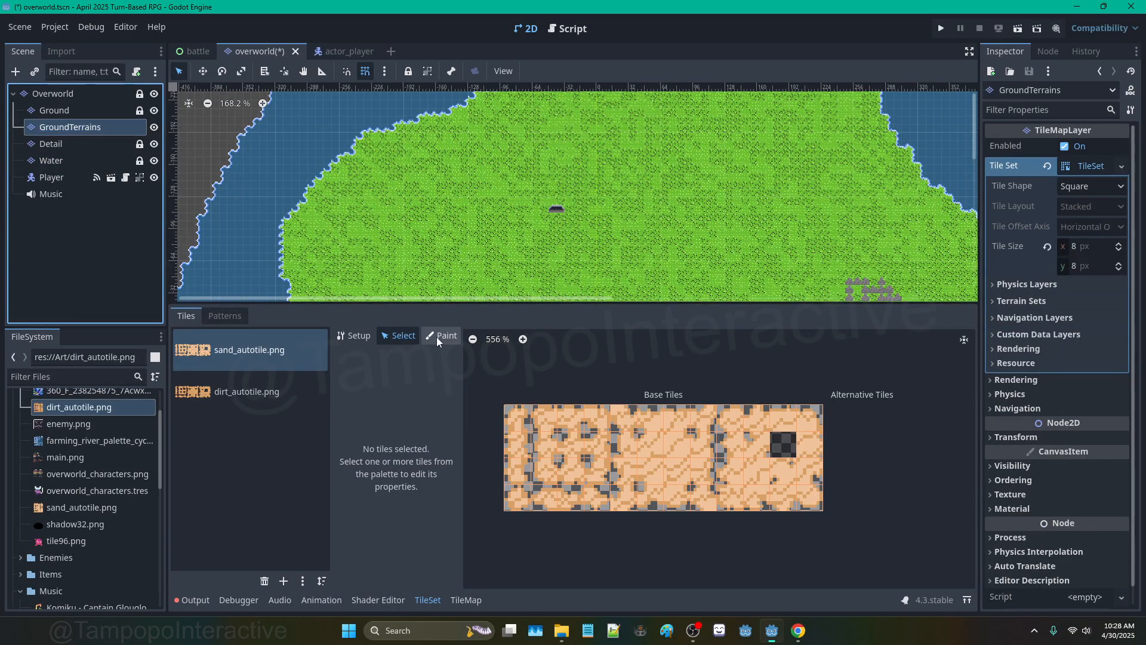
click(1088, 299)
click(1071, 318)
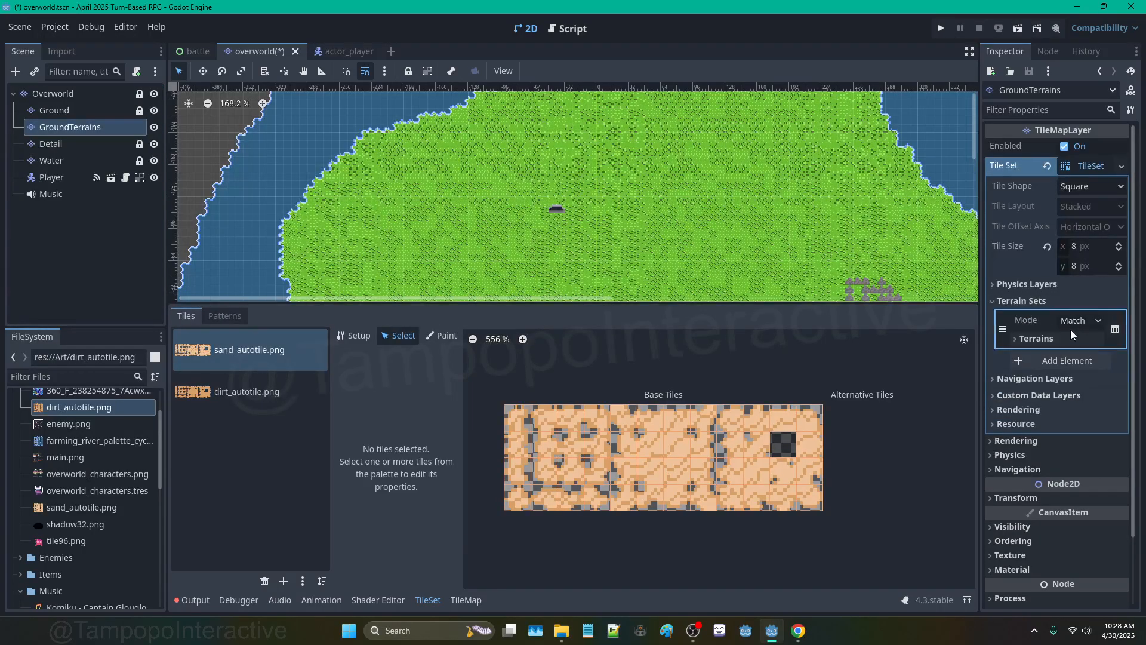
click(1070, 335)
click(1066, 358)
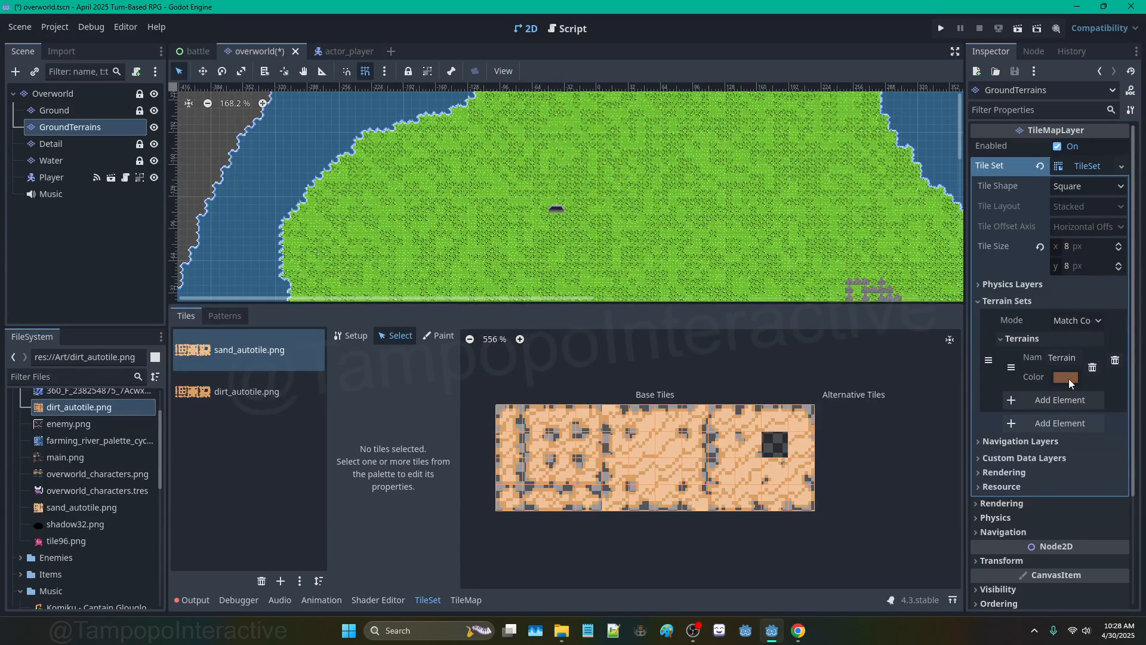
click(1055, 399)
double_click(1064, 358)
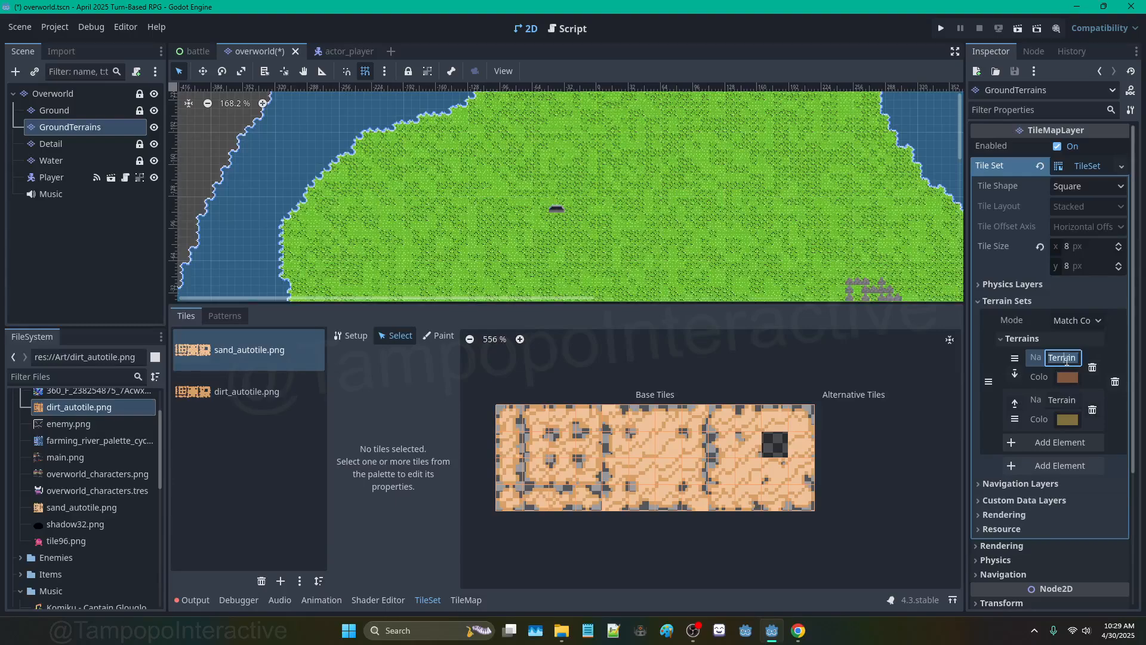
text(Dirt)
key(Return)
double_click(1053, 400)
text(Sand)
key(Return)
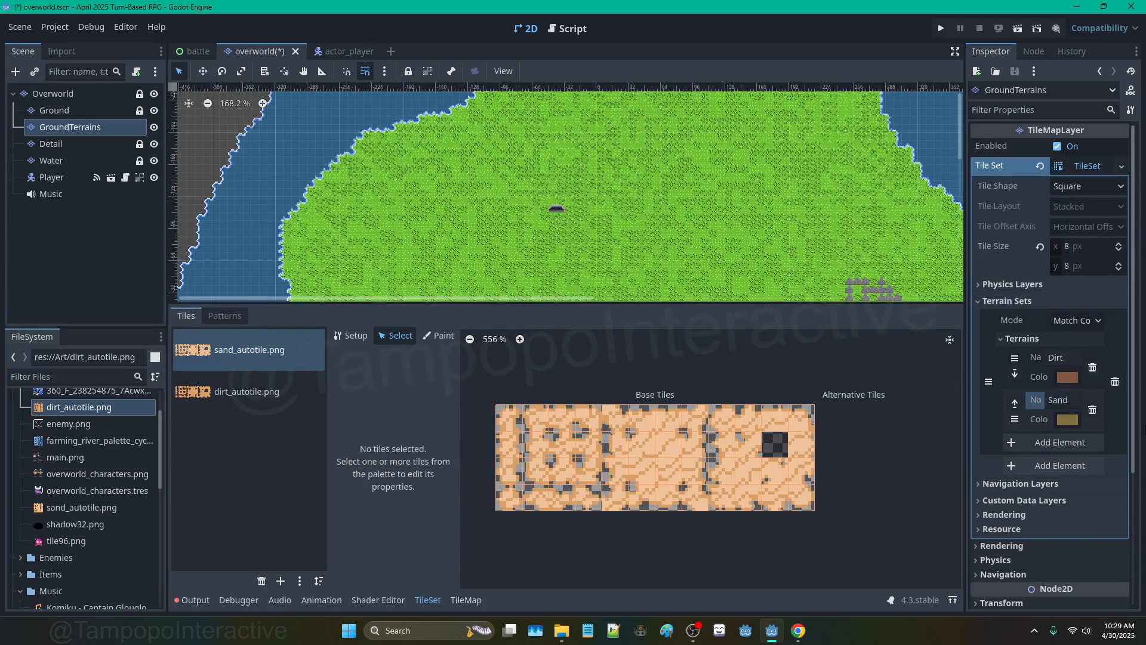
Step: Colour the Sand terrain purple and the Dirt terrain dark green
click(1067, 419)
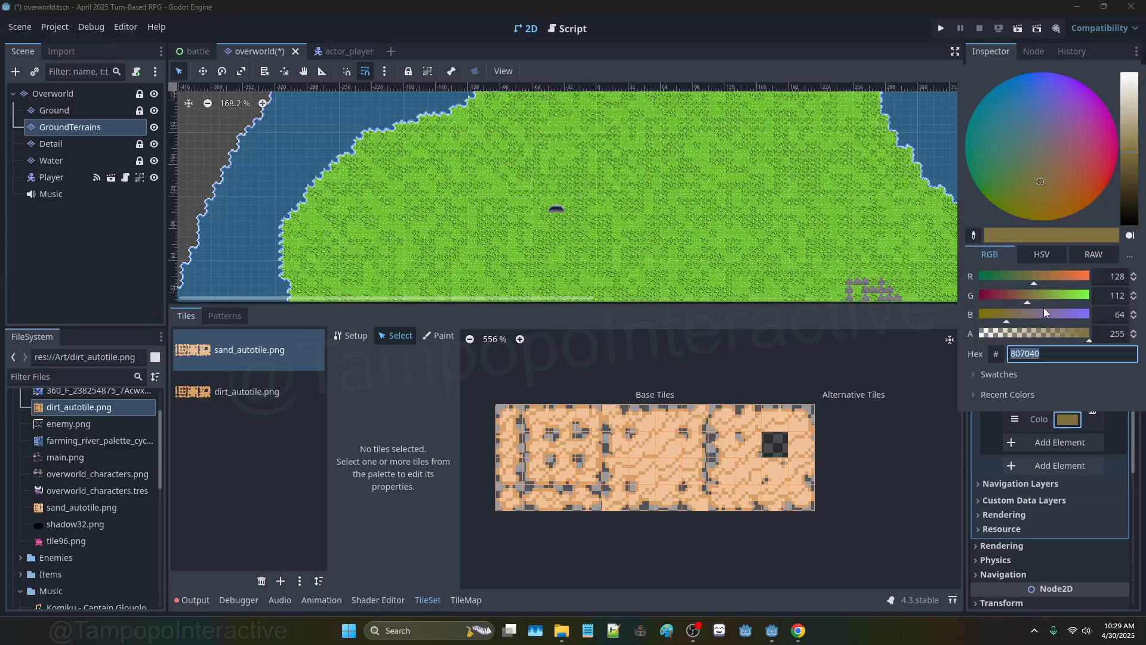
drag(1061, 314, 1066, 314)
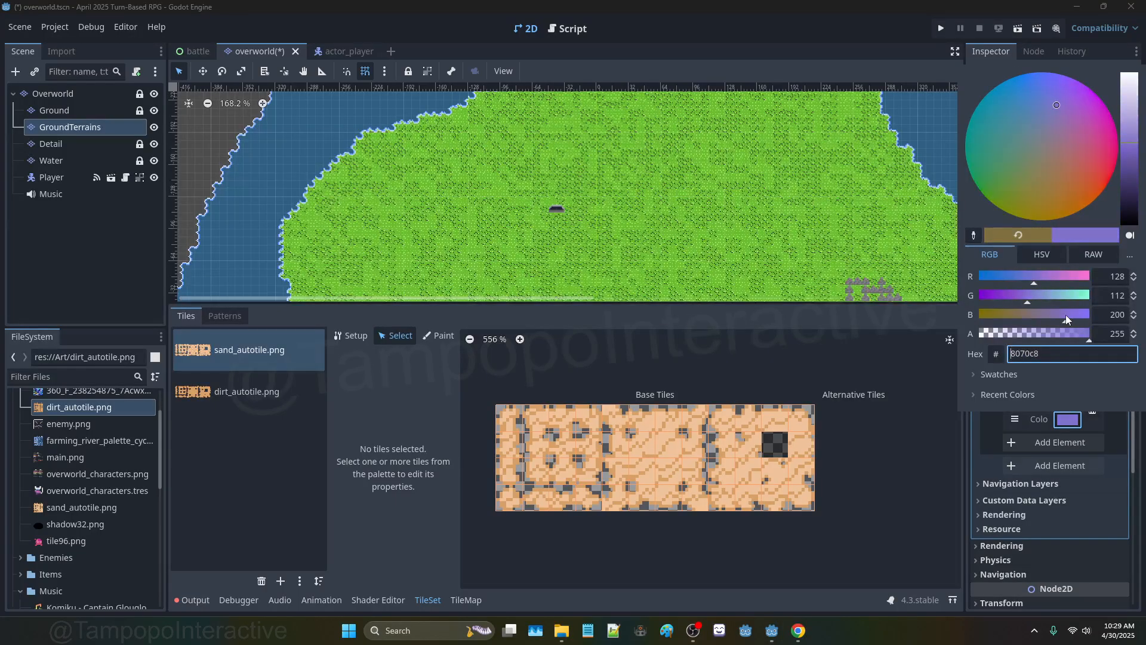
click(1059, 414)
click(1069, 382)
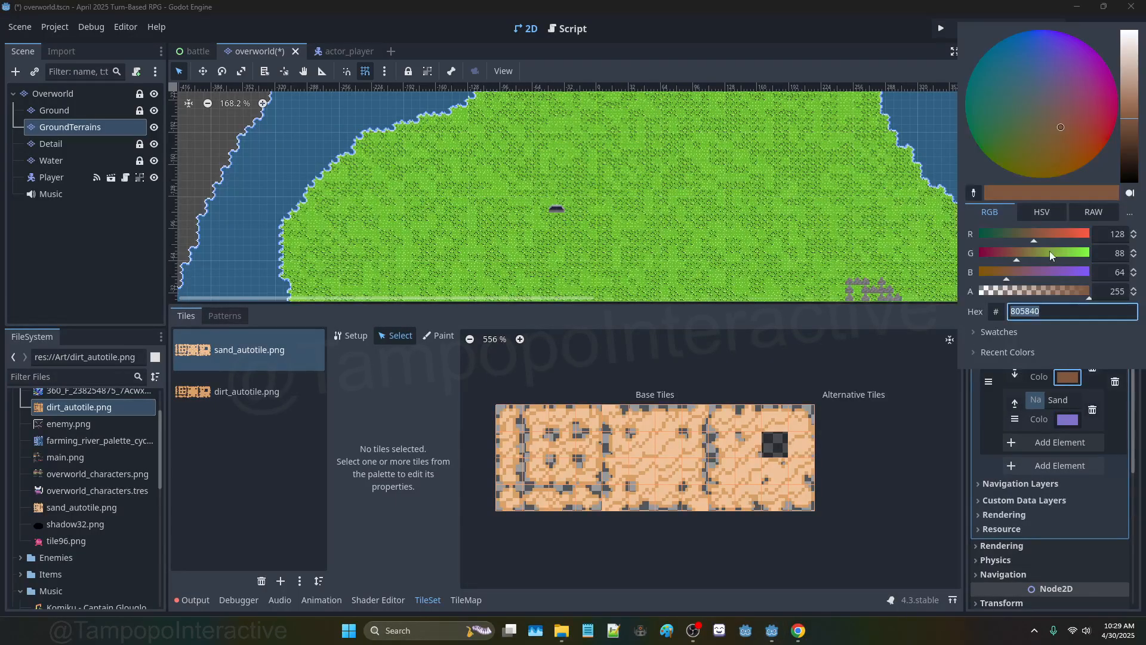
drag(1022, 239, 1006, 239)
click(1069, 419)
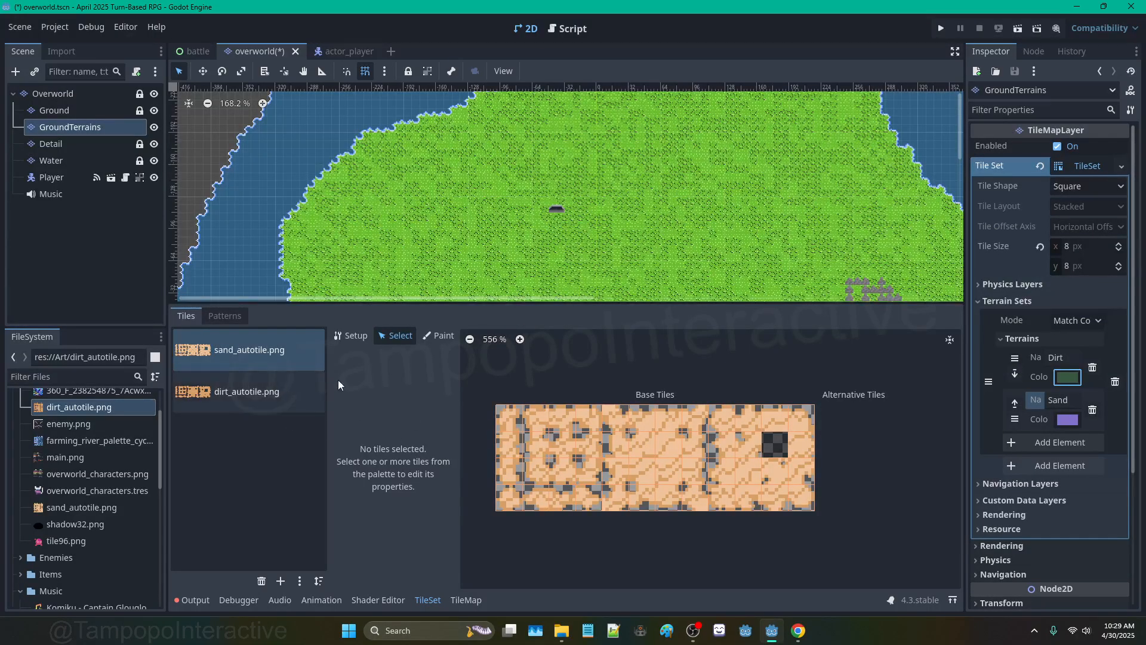
Step: Set the tile set paint mode to Terrains with the Sand terrain of the terrain set
click(439, 335)
click(425, 411)
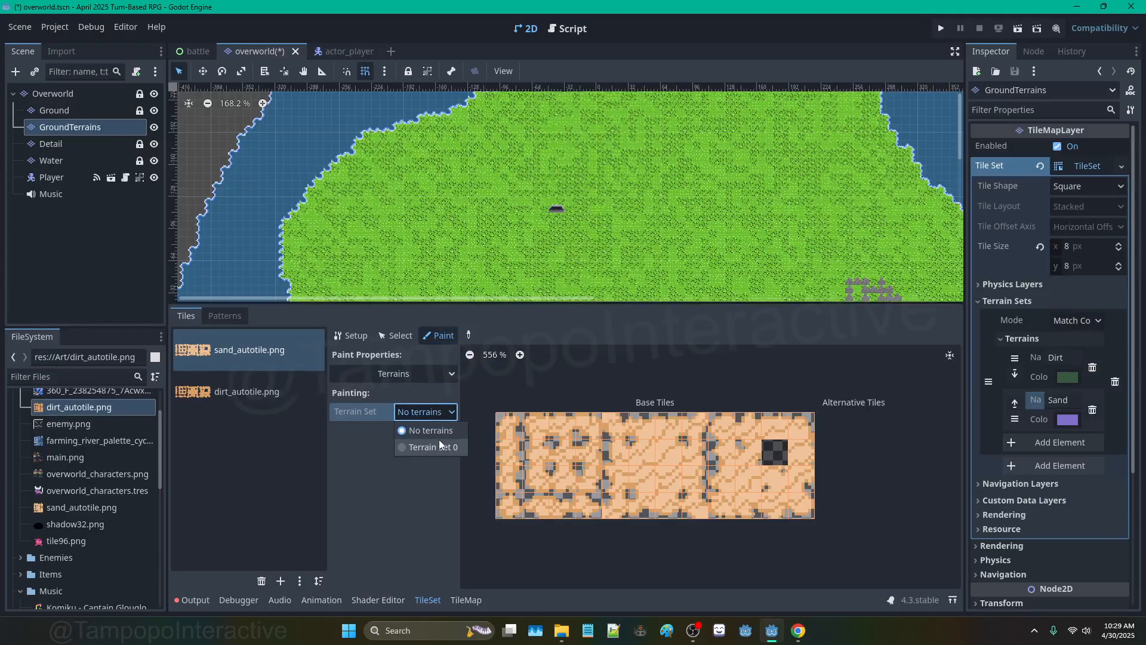
click(438, 440)
click(434, 434)
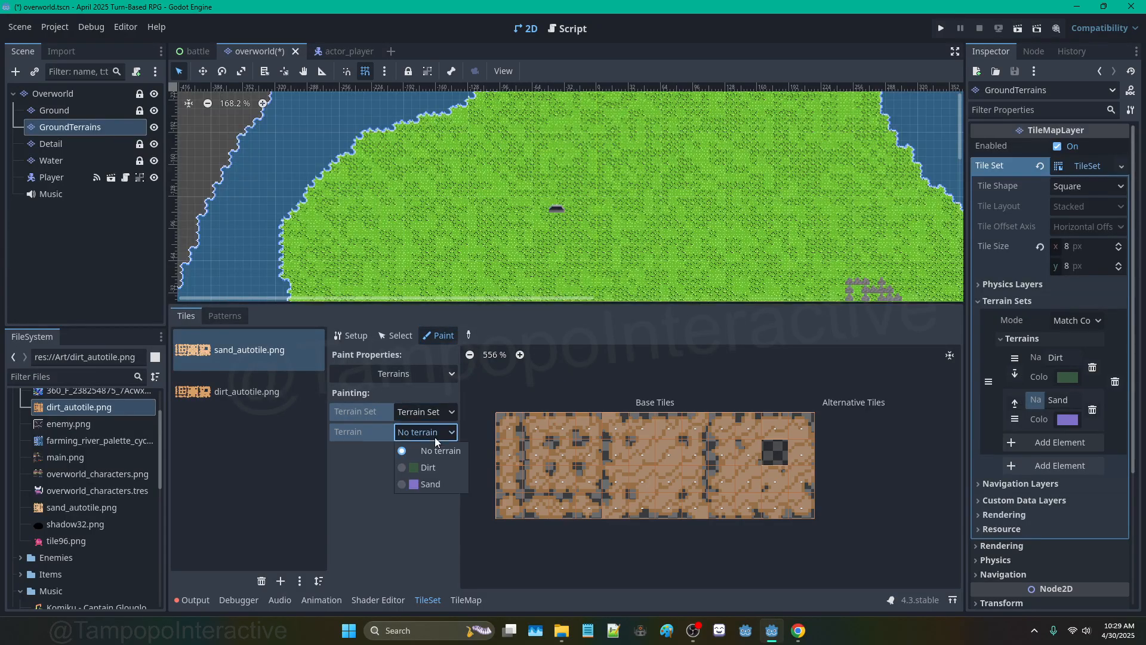
click(436, 482)
scroll(549, 467, up, 1)
Step: Paint Sand peering bits over the outer tiles, middle rows and columns of the first sand groups
mouse_move(517, 435)
mouse_down()
mouse_move(523, 511)
mouse_move(812, 512)
mouse_move(896, 477)
mouse_move(869, 414)
mouse_move(604, 406)
mouse_up()
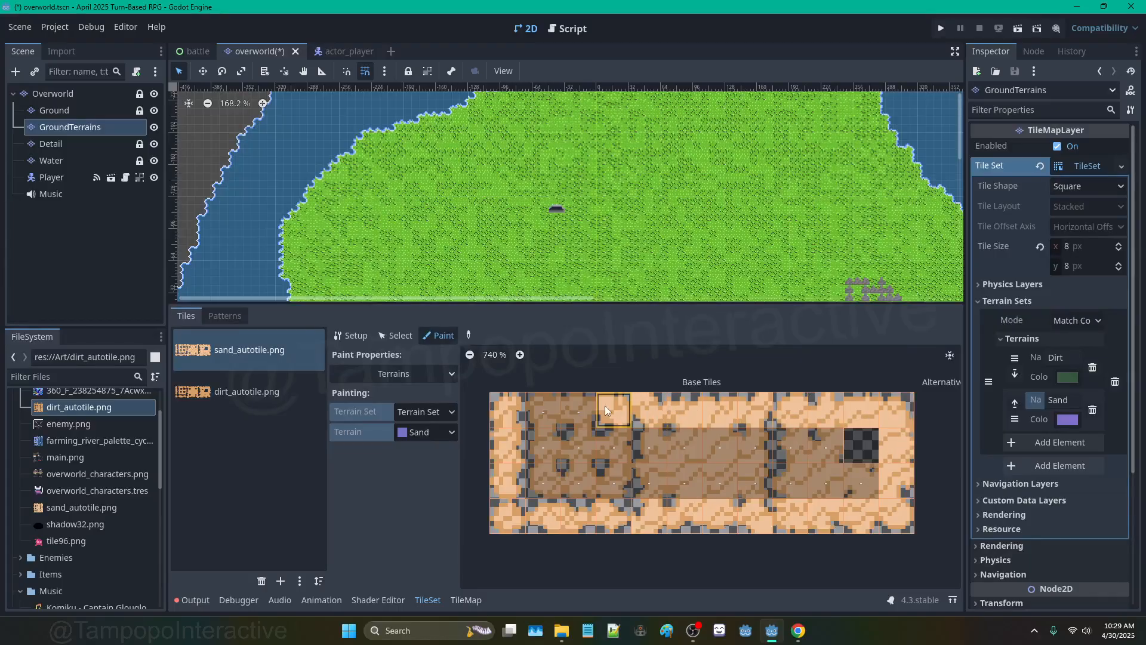
mouse_move(554, 438)
mouse_down()
mouse_move(851, 442)
mouse_move(603, 457)
mouse_move(565, 474)
mouse_move(585, 442)
mouse_move(510, 407)
mouse_move(508, 452)
mouse_up()
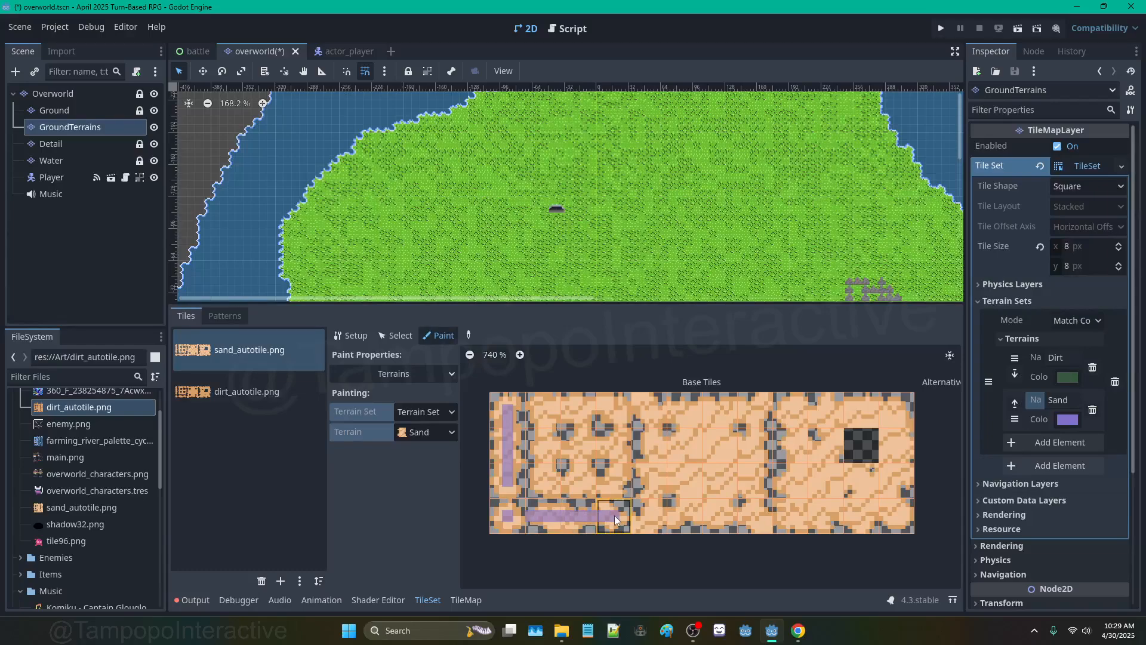
mouse_move(542, 486)
mouse_down()
mouse_move(540, 425)
mouse_move(618, 410)
mouse_up()
mouse_move(619, 474)
mouse_down()
mouse_move(591, 486)
mouse_move(546, 480)
mouse_move(579, 429)
mouse_up()
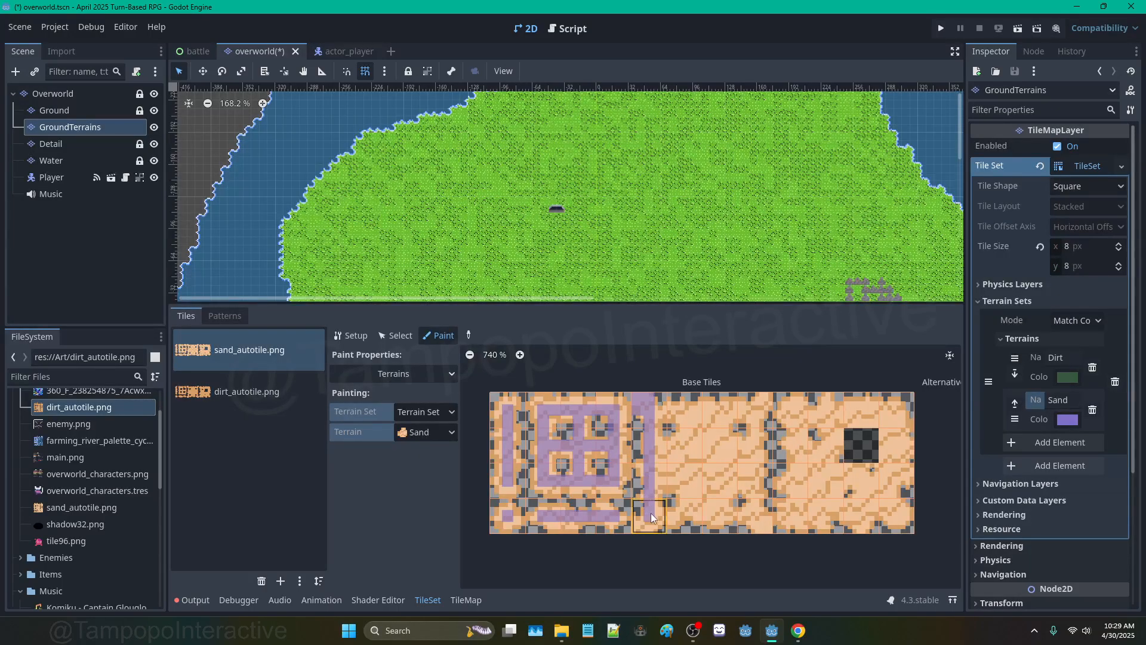
drag(751, 513, 755, 467)
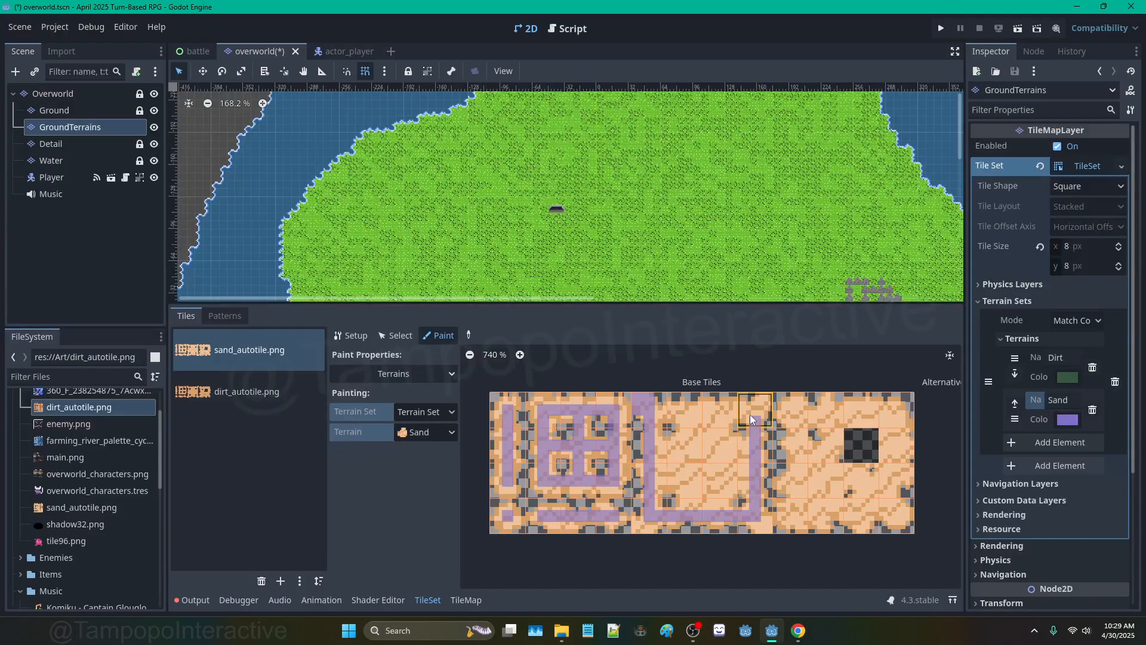
drag(763, 411, 664, 407)
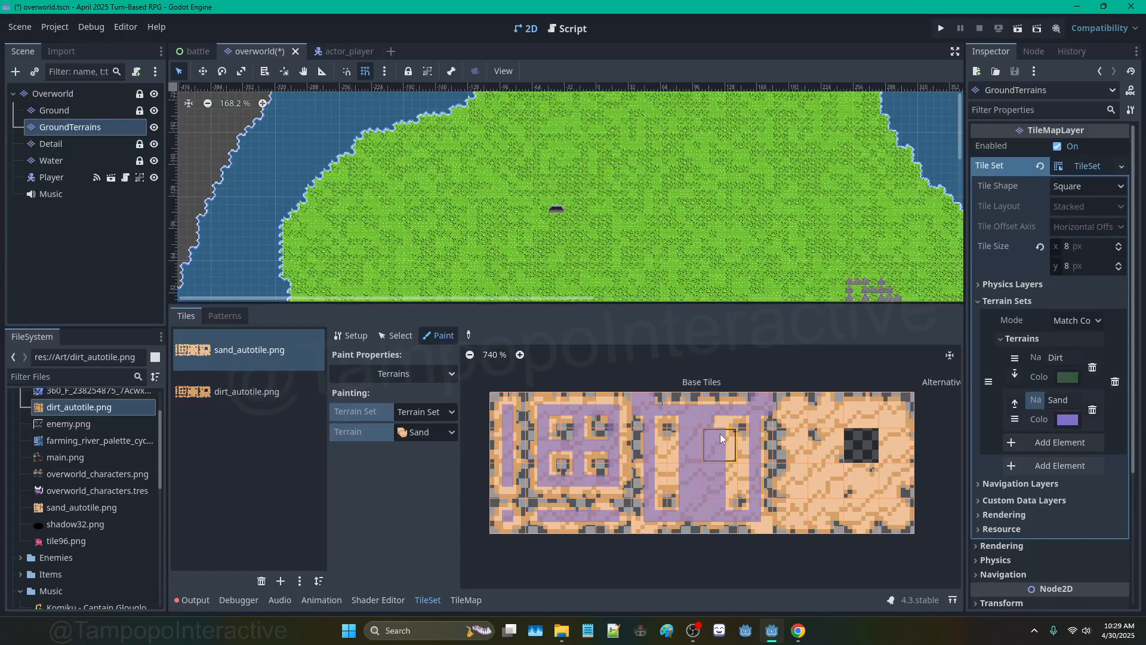
click(731, 452)
click(675, 479)
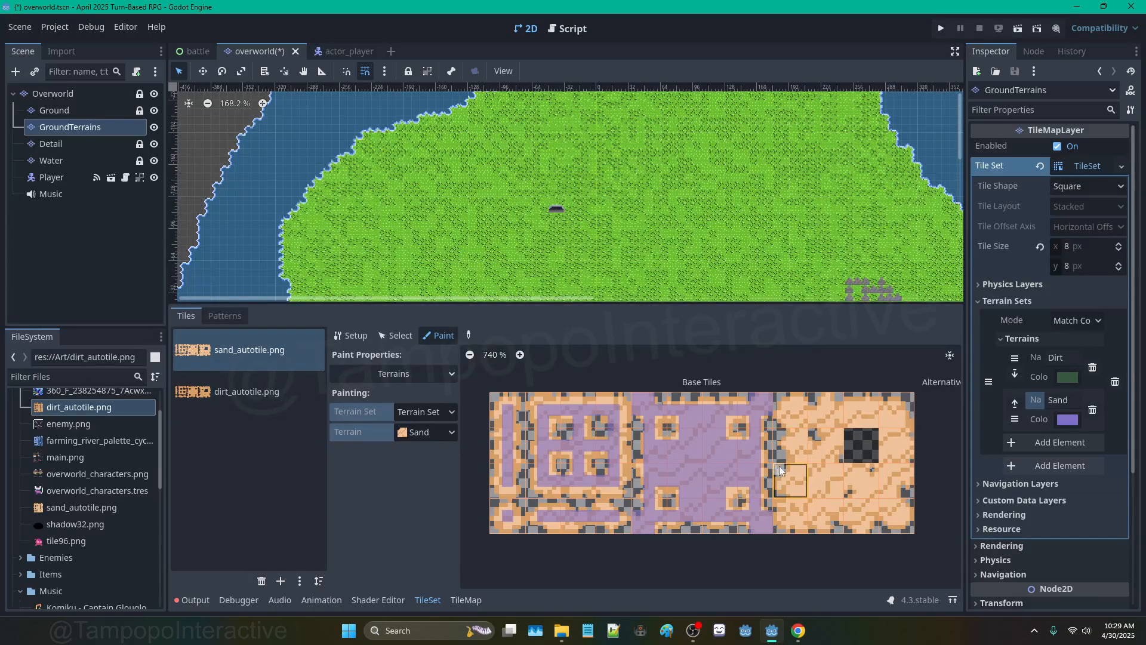
Step: Paint Sand on the next sand group's top row, side columns and remaining right-edge bit
middle_drag(779, 466, 648, 442)
mouse_move(664, 388)
mouse_down()
mouse_move(758, 399)
mouse_move(752, 467)
mouse_up()
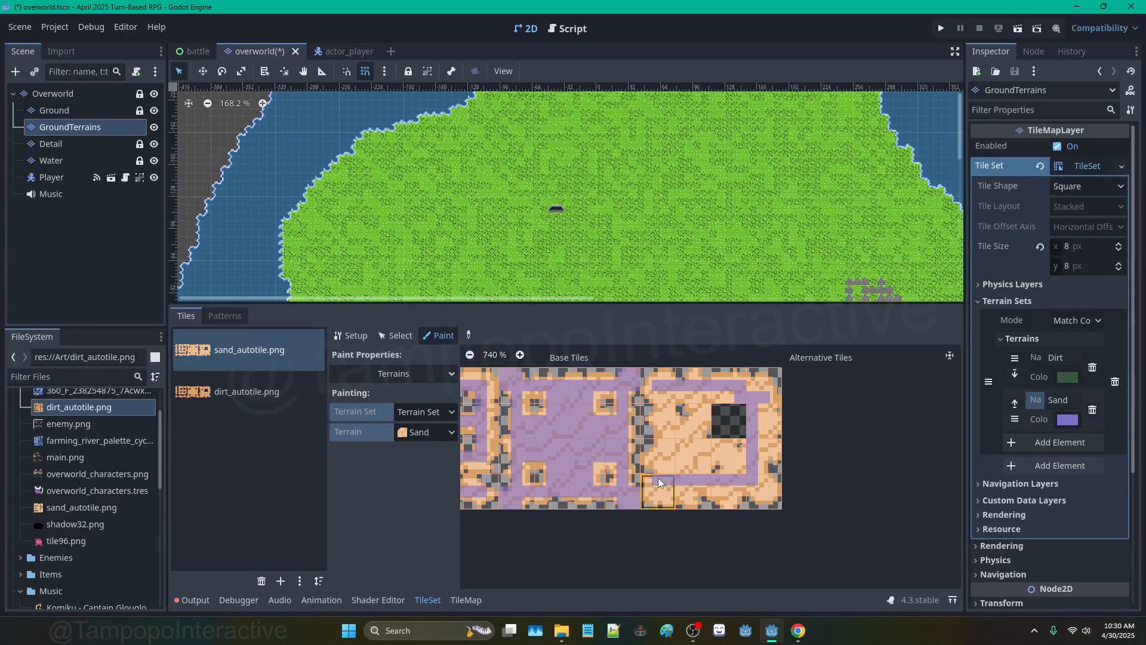
mouse_move(675, 459)
mouse_down()
mouse_move(668, 417)
mouse_move(652, 482)
mouse_up()
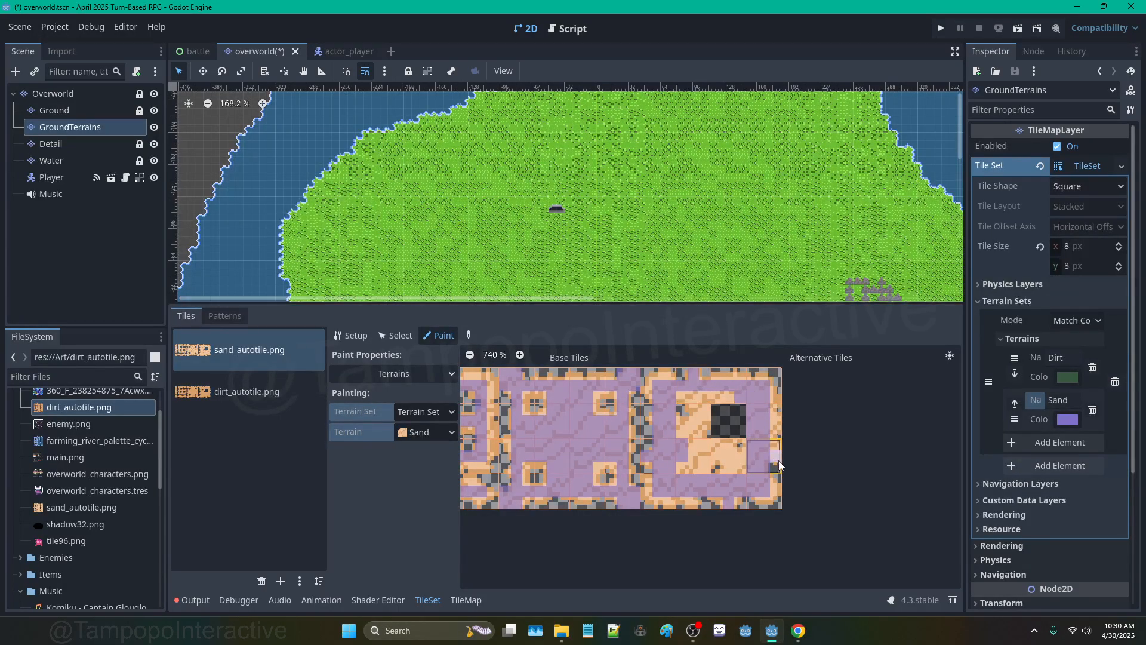
click(773, 421)
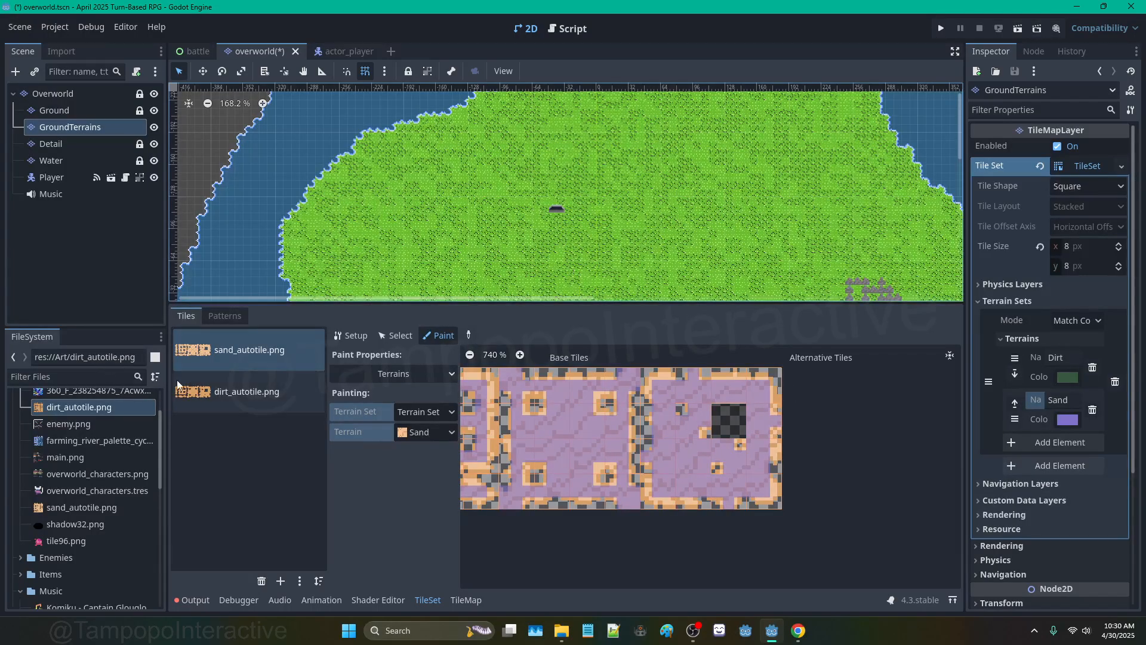
Step: Choose the Sand terrain in the TileMap Terrains tab and draw a sand line across the island's south
click(463, 600)
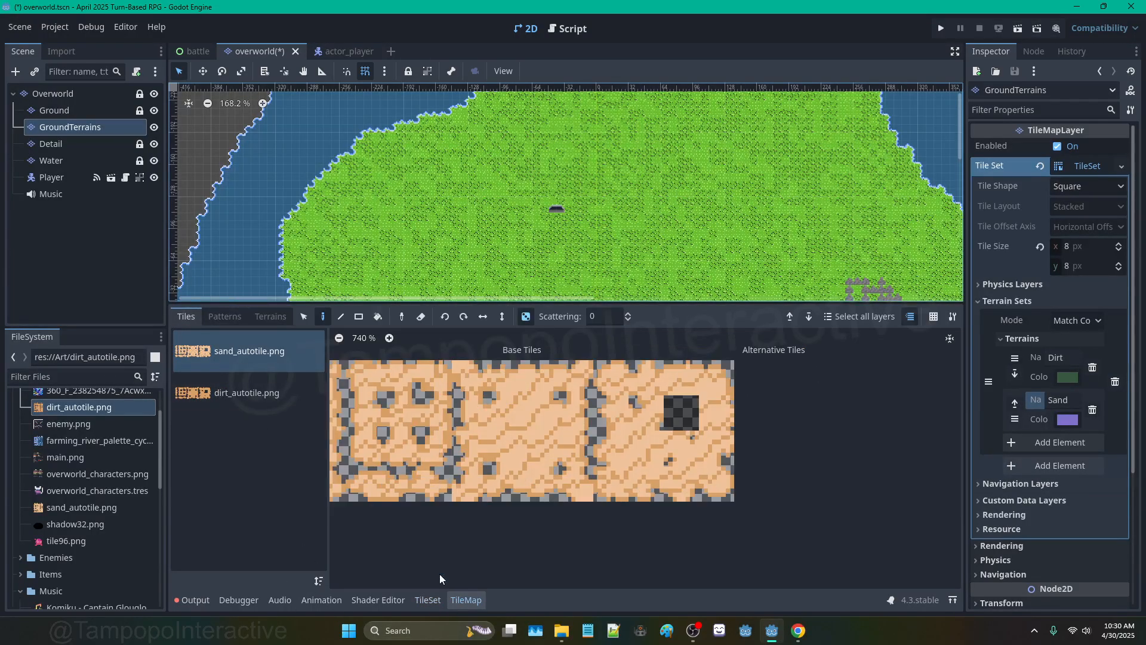
click(270, 317)
click(214, 371)
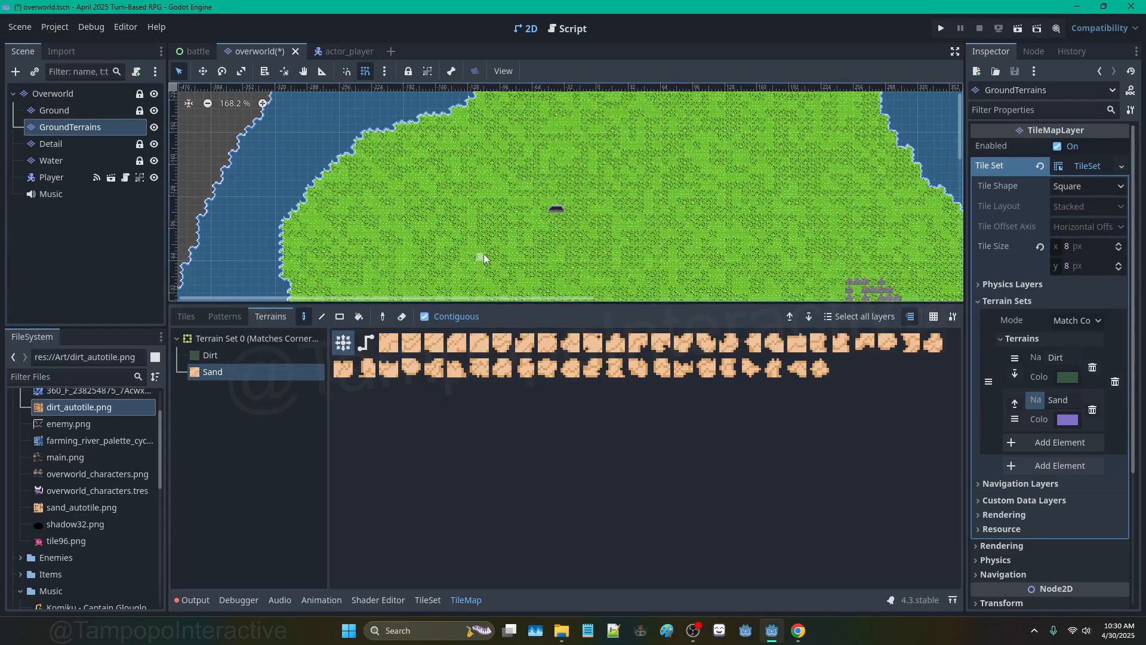
scroll(481, 252, up, 2)
scroll(481, 253, down, 3)
middle_drag(481, 252, 449, 173)
middle_drag(484, 294, 462, 195)
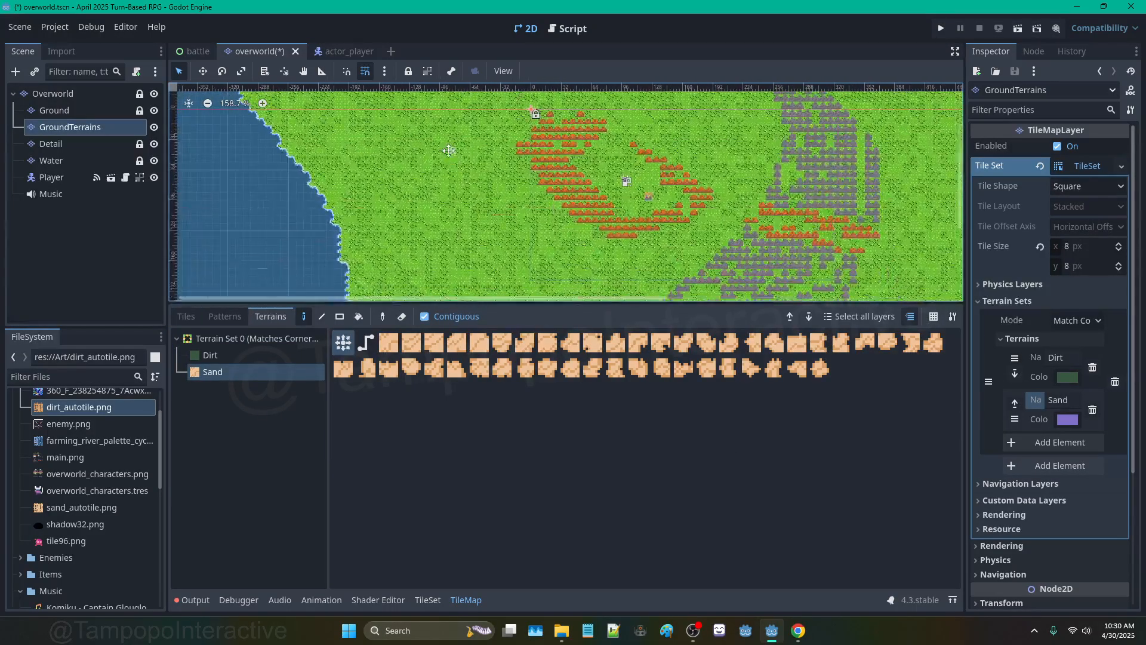
scroll(479, 204, down, 6)
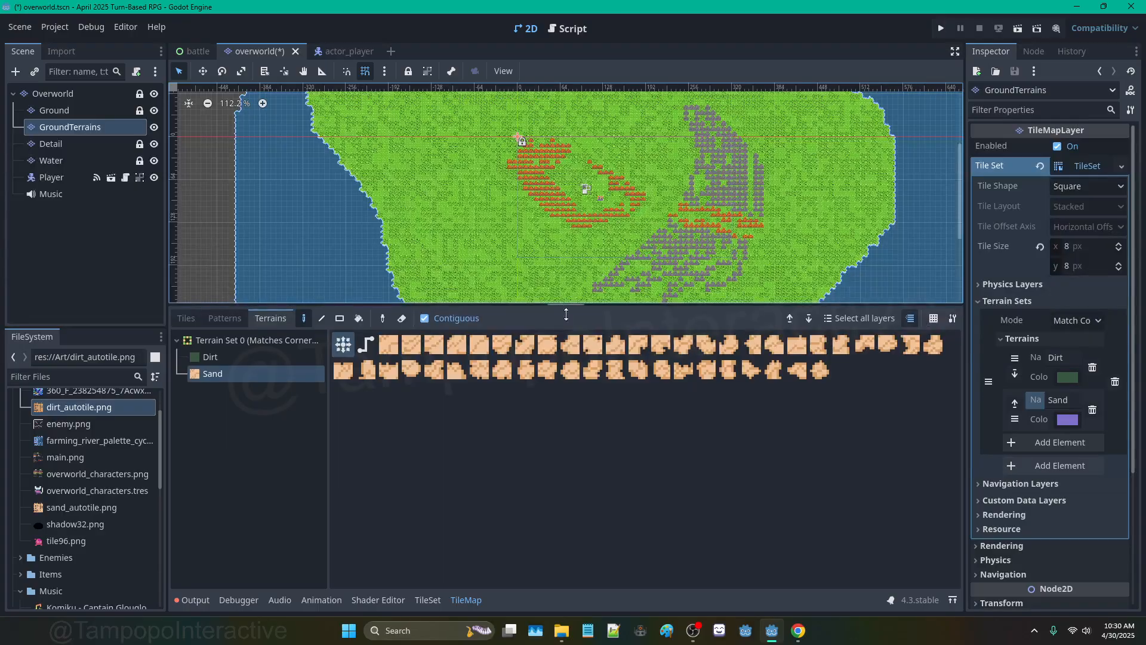
drag(561, 308, 567, 399)
middle_drag(569, 338, 572, 304)
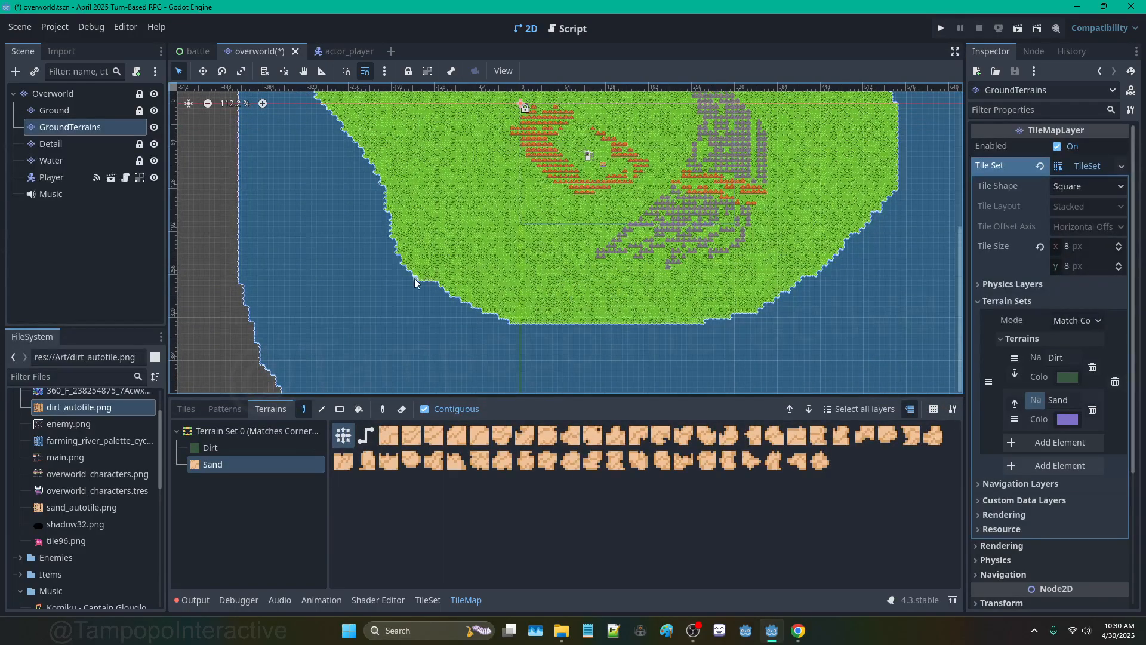
mouse_move(414, 278)
mouse_down()
mouse_move(574, 278)
mouse_move(742, 322)
mouse_up()
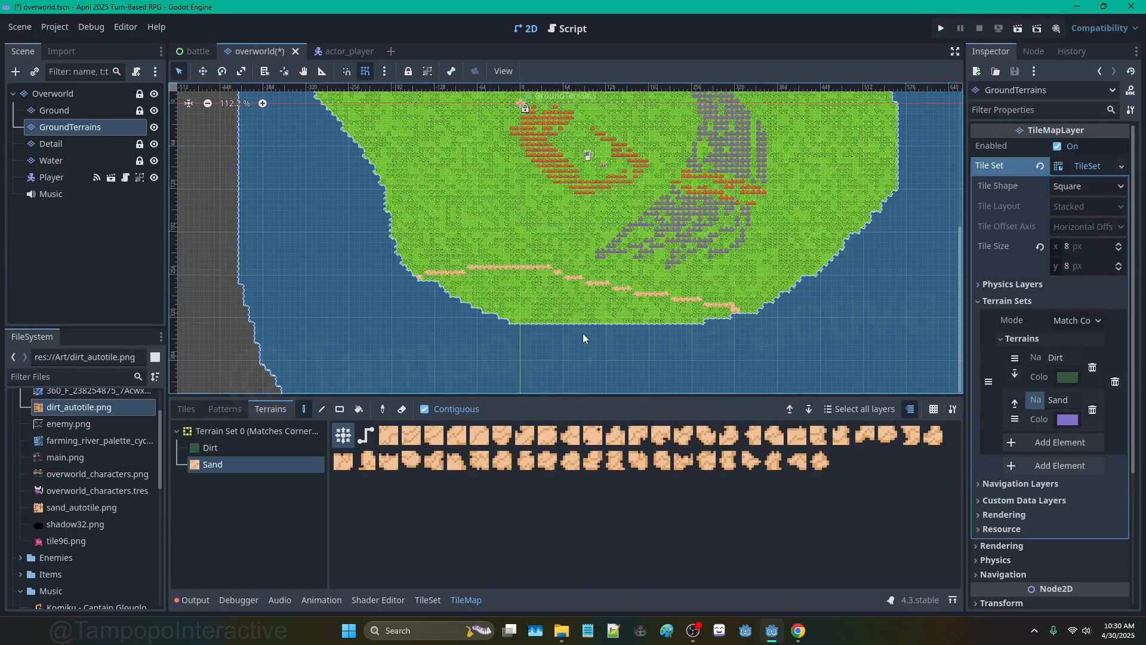
Step: Bucket-fill the strip below the sand line, then roughen the beach edge with sand patches
click(358, 409)
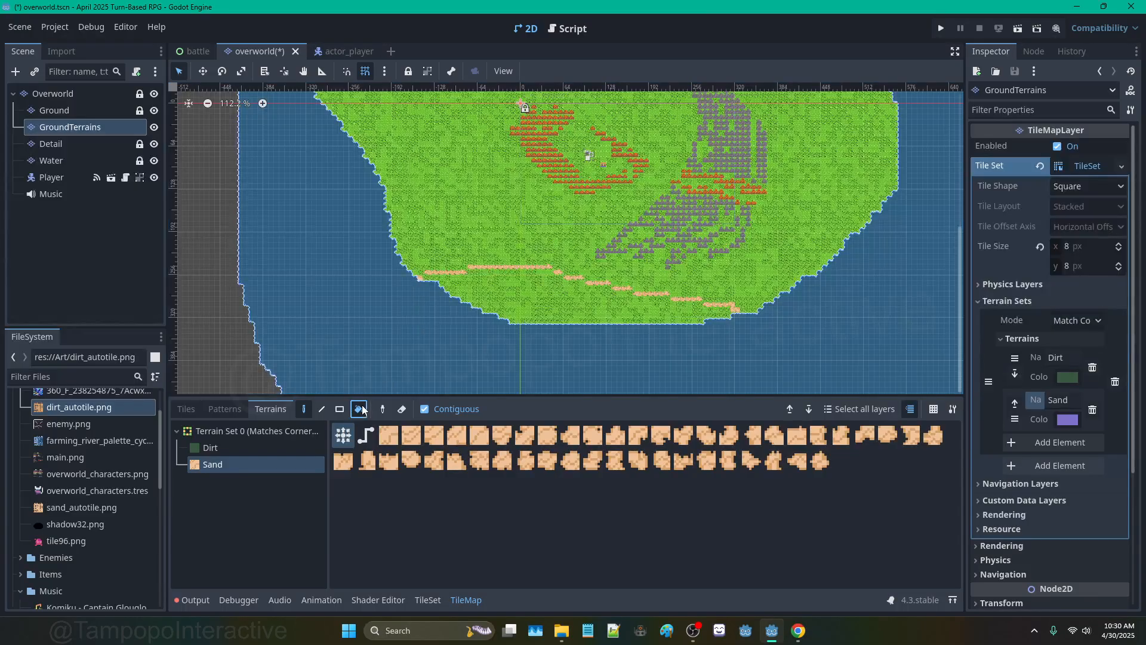
click(519, 315)
scroll(644, 331, up, 3)
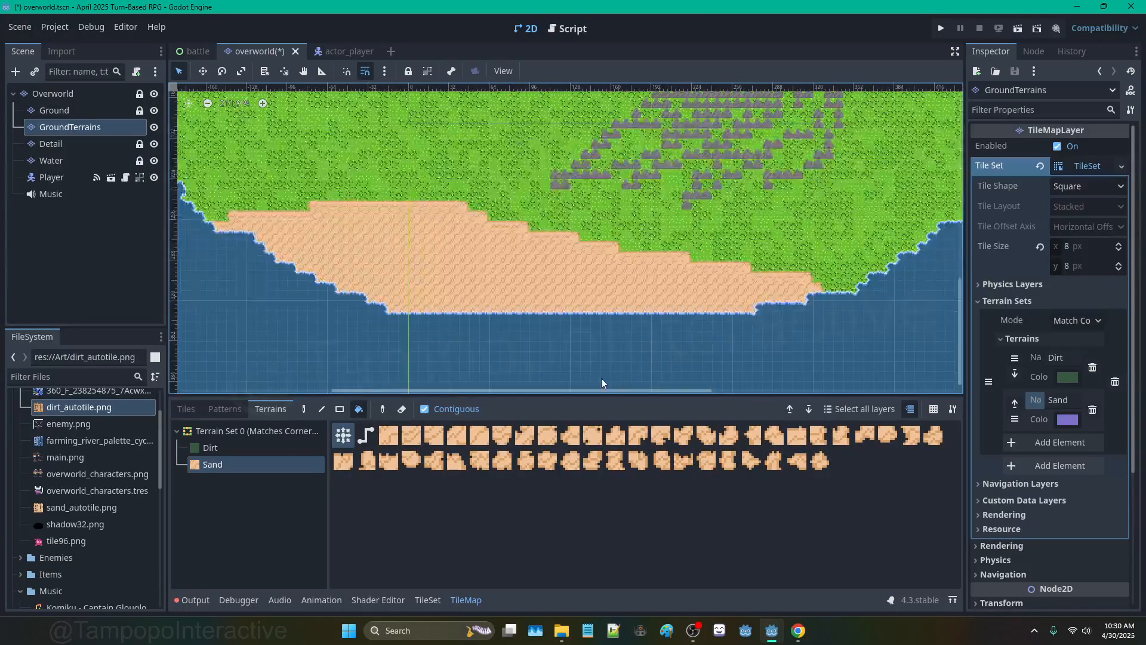
click(304, 409)
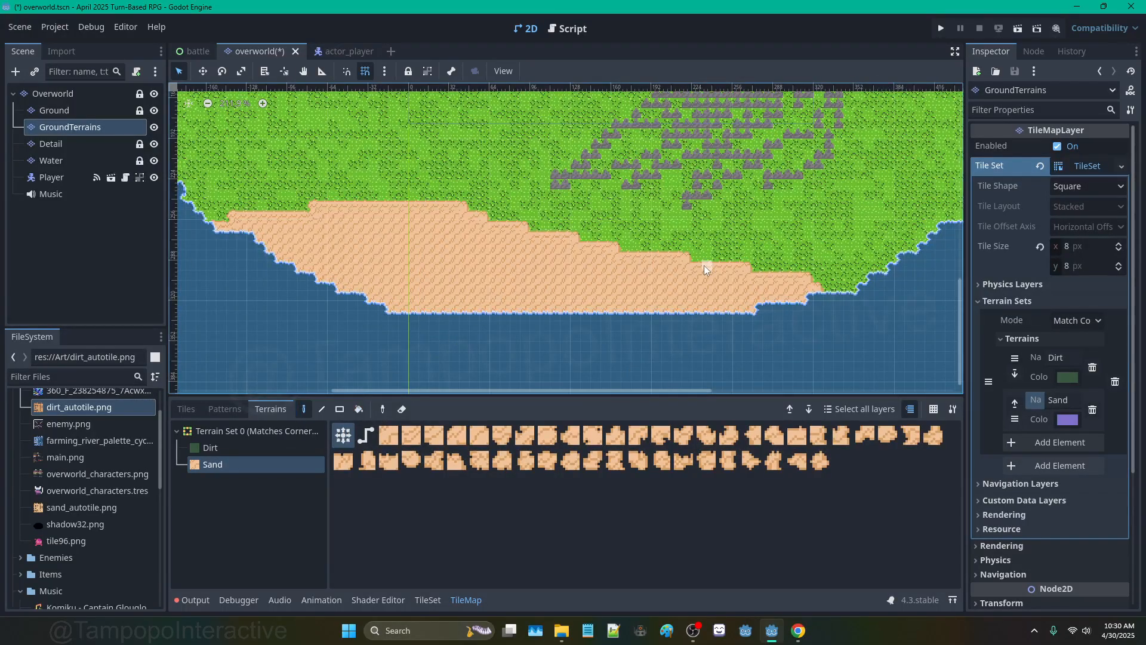
scroll(704, 265, up, 3)
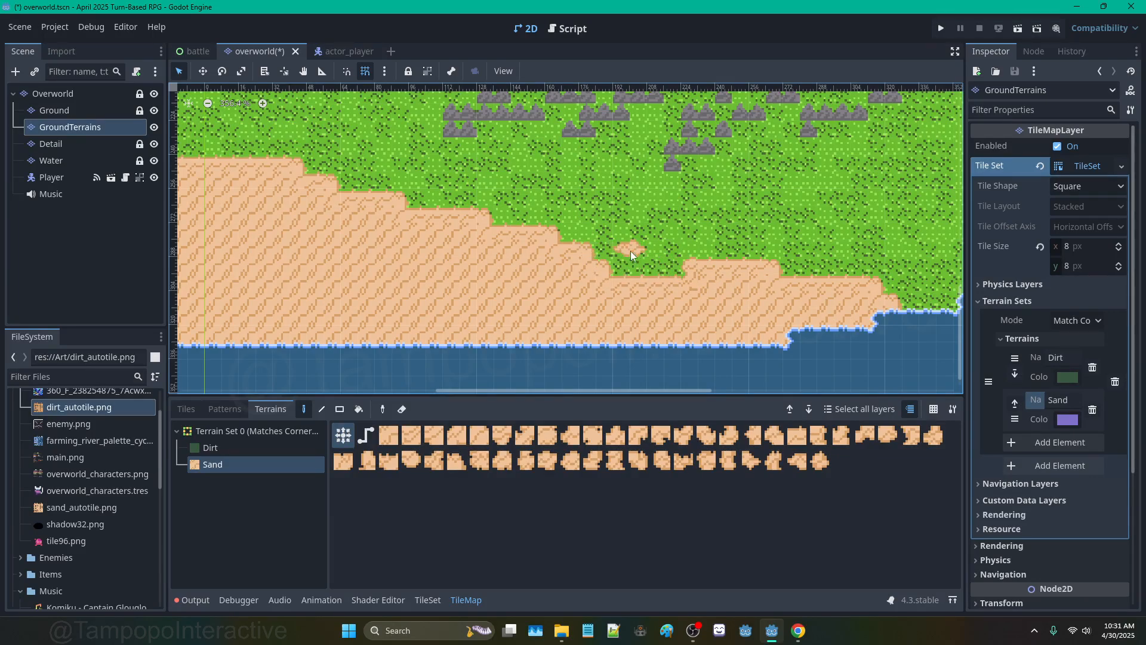
middle_drag(536, 216, 722, 278)
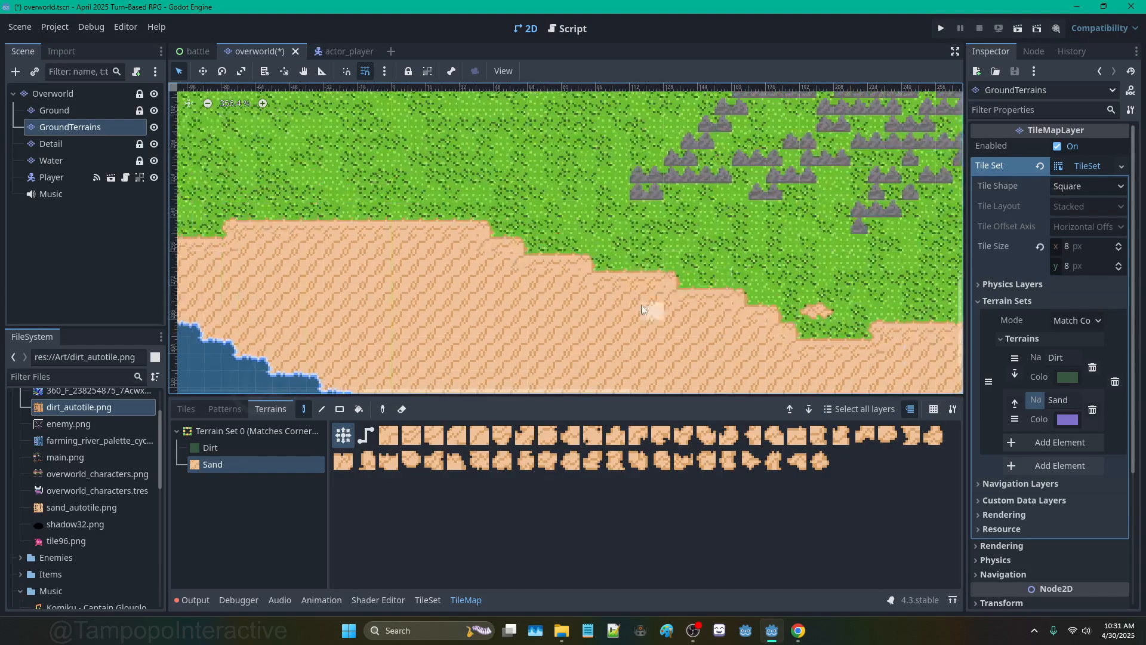
right_drag(552, 259, 639, 302)
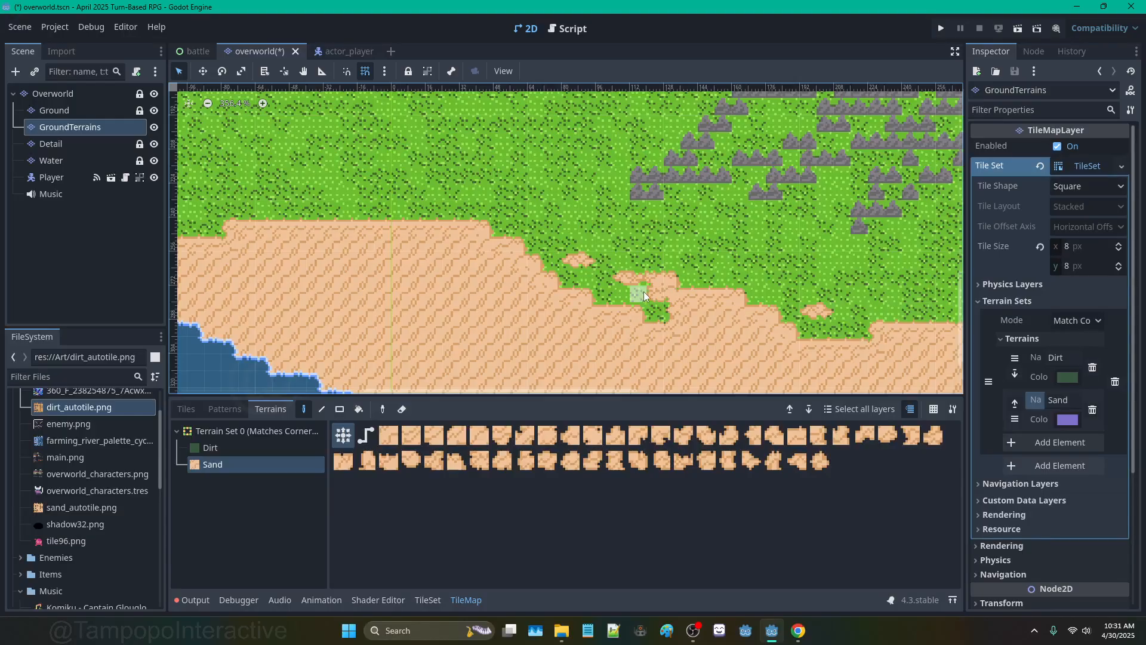
middle_drag(644, 291, 557, 149)
scroll(558, 149, down, 3)
middle_drag(412, 156, 700, 295)
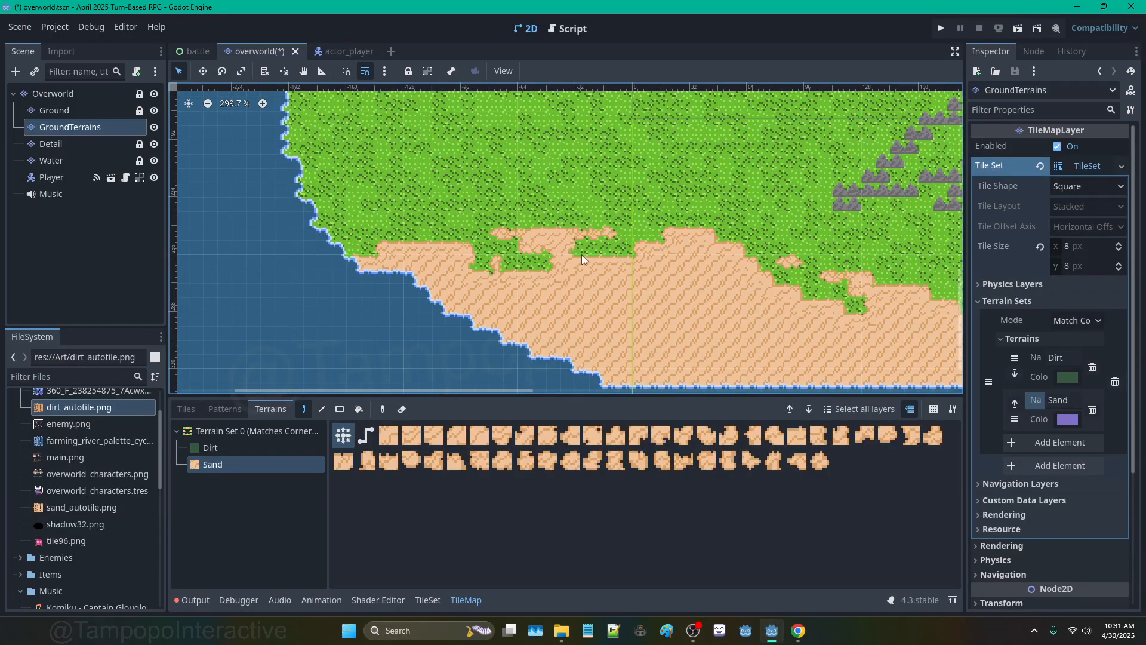
drag(589, 237, 659, 239)
Step: Paint a sand outline for a beach along the island's eastern coast
scroll(659, 239, down, 7)
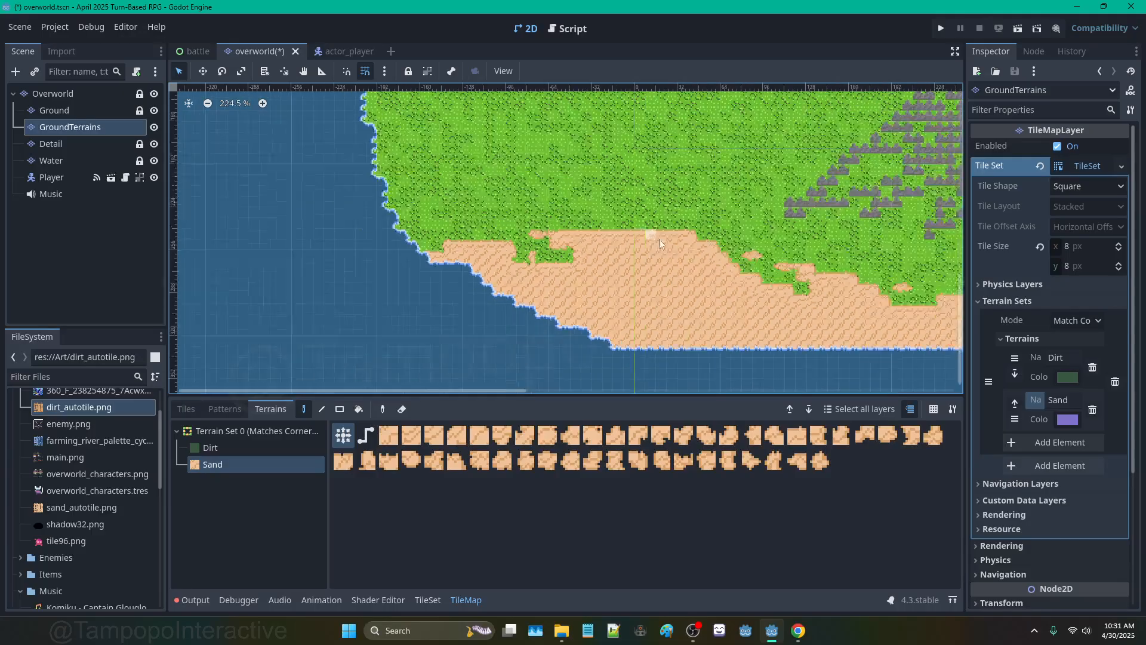
middle_drag(907, 261, 617, 264)
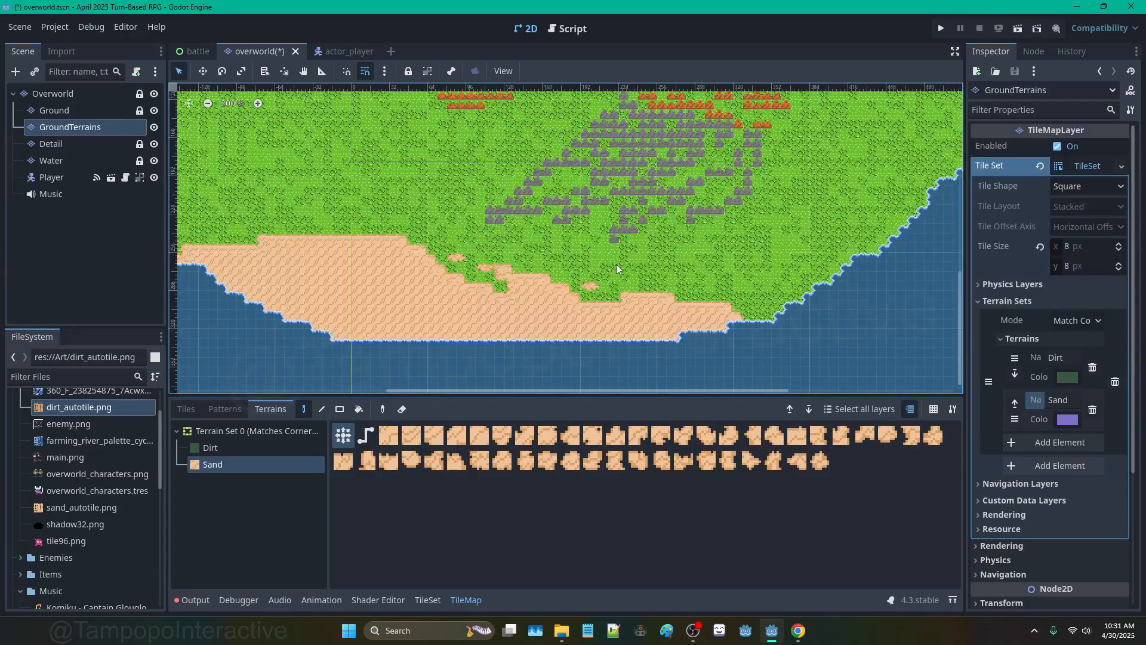
scroll(807, 258, down, 5)
middle_drag(887, 126, 703, 238)
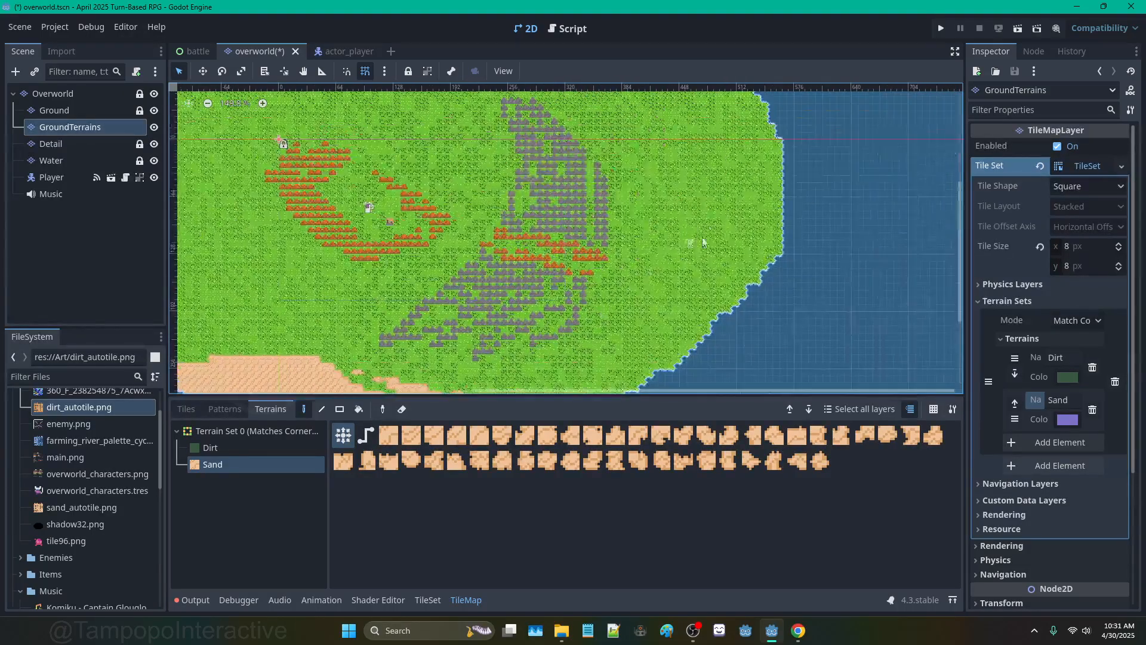
scroll(738, 173, down, 3)
middle_drag(738, 173, 711, 287)
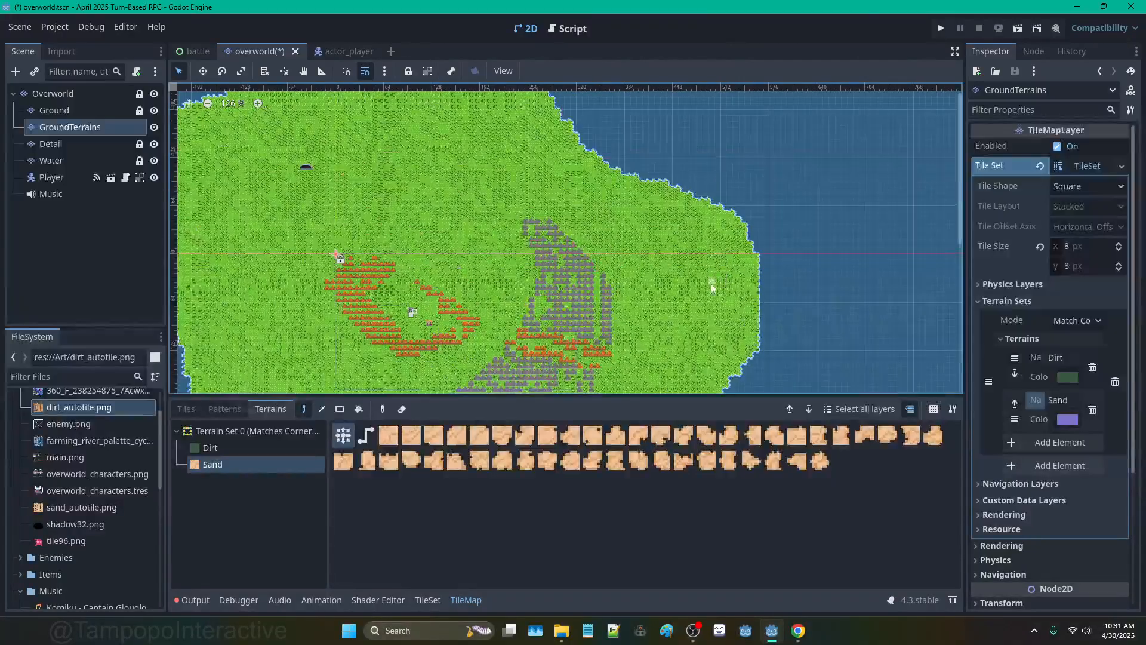
mouse_move(704, 209)
mouse_down()
mouse_move(692, 222)
mouse_move(711, 299)
mouse_move(770, 325)
mouse_up()
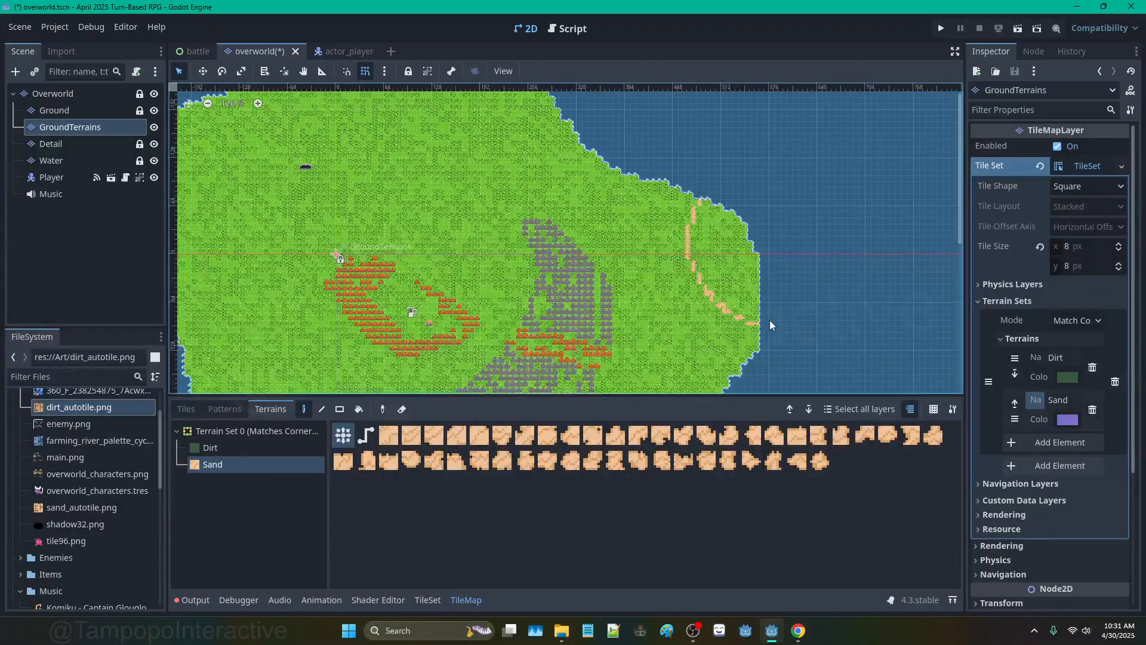
Step: Fill the eastern beach with sand, then outline and fill a western sand beach
click(359, 409)
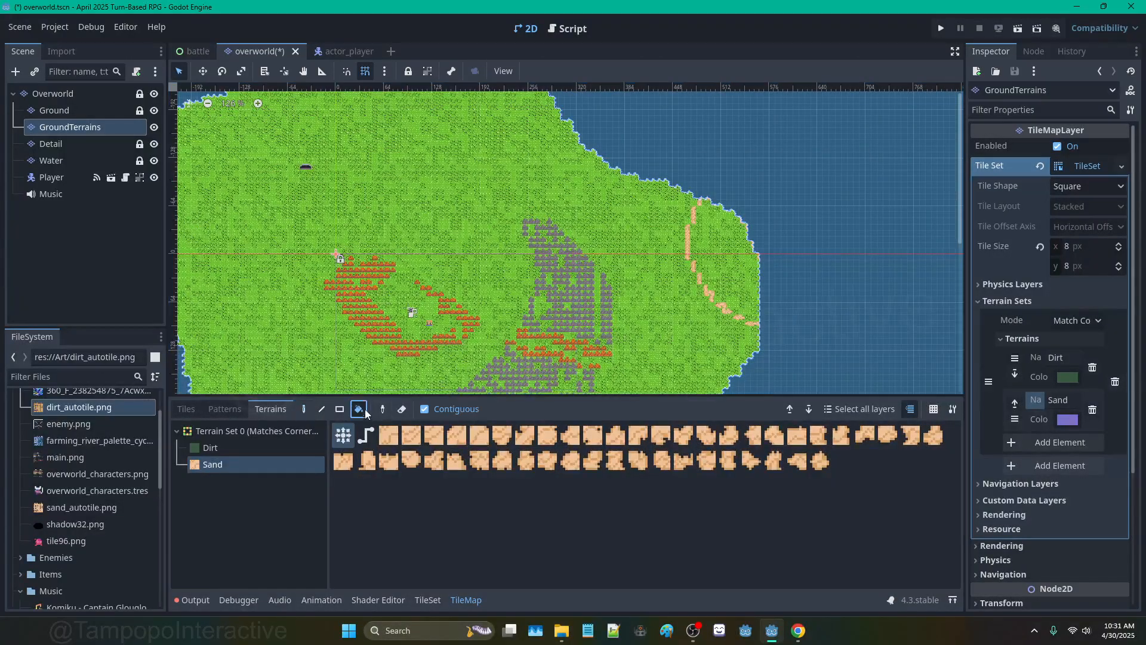
click(714, 254)
click(303, 409)
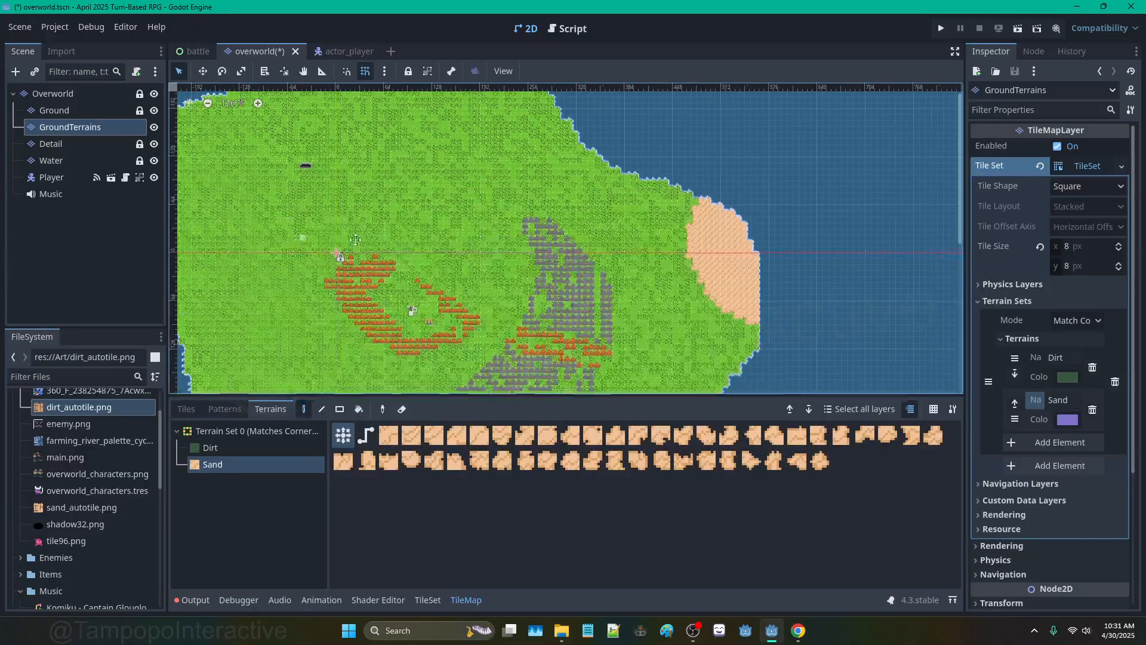
middle_drag(281, 246, 604, 271)
mouse_move(500, 135)
mouse_down()
mouse_move(507, 225)
mouse_move(471, 311)
mouse_up()
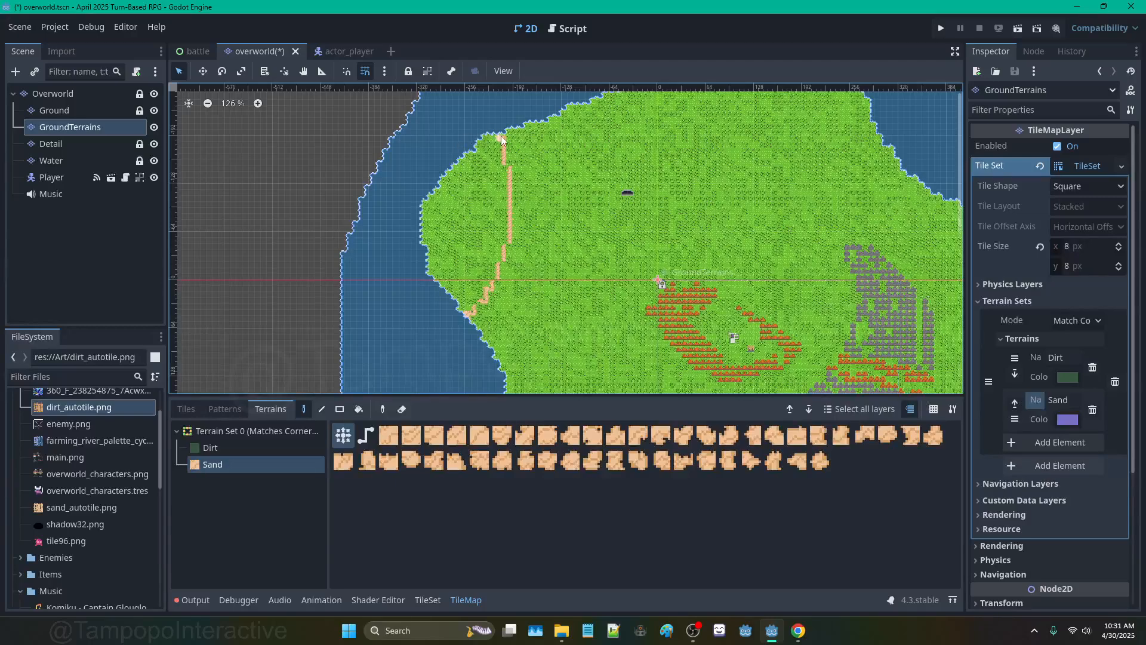
click(359, 409)
click(456, 269)
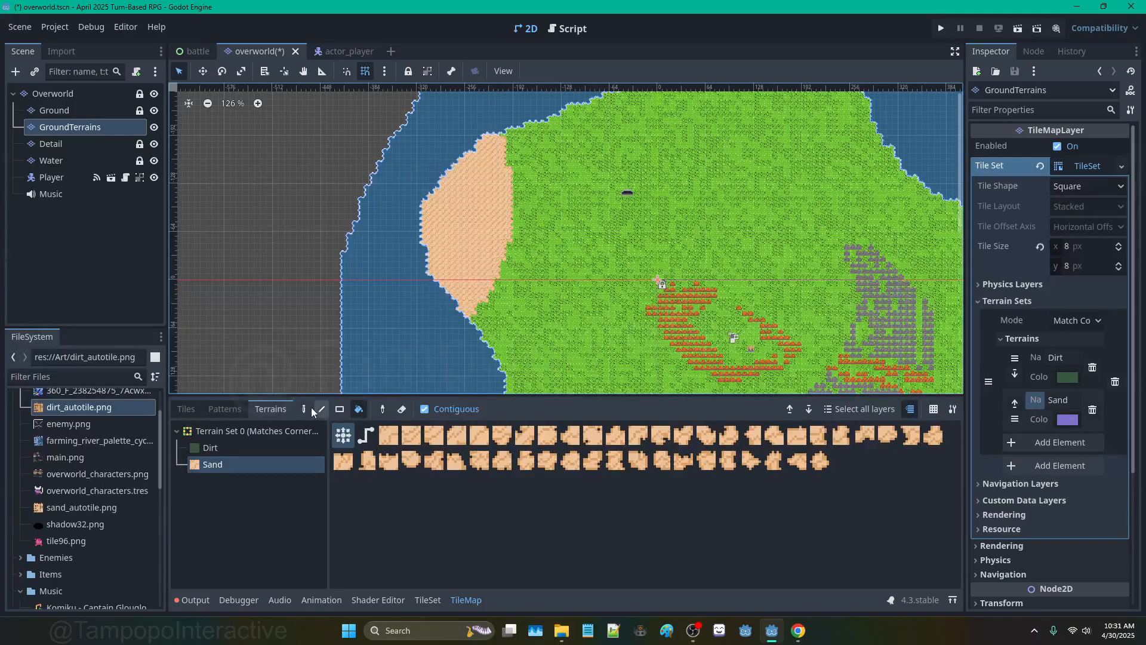
click(304, 409)
Step: Extend the sand path to the northern coast and fill the northern band with sand
middle_drag(608, 215, 455, 227)
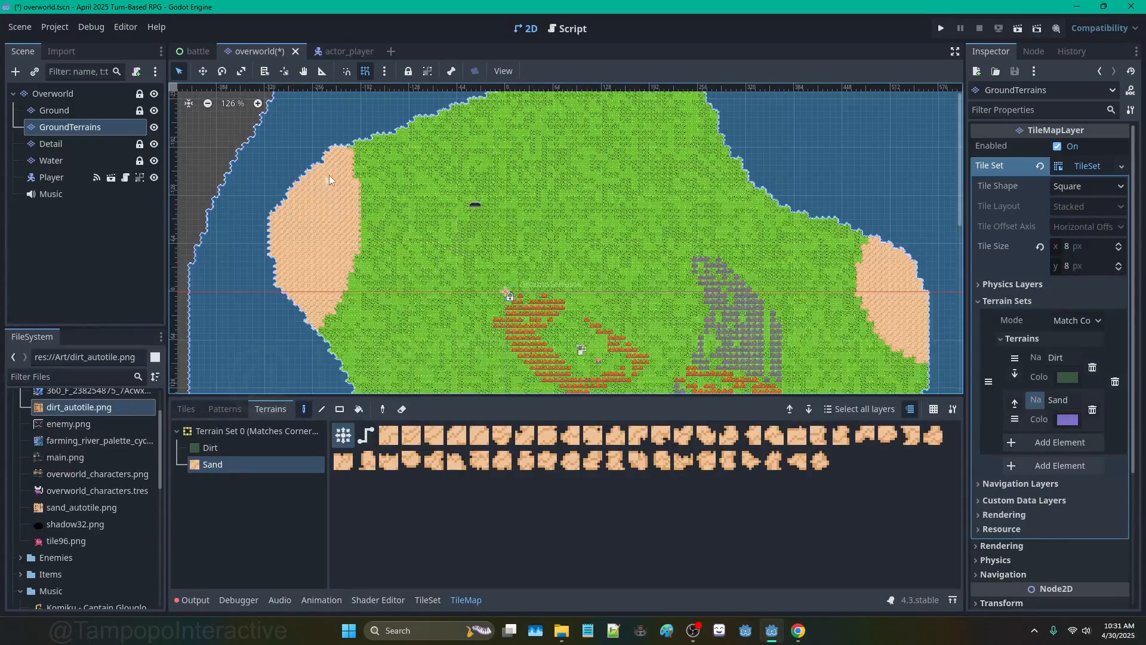
scroll(329, 174, down, 1)
middle_drag(340, 195, 343, 256)
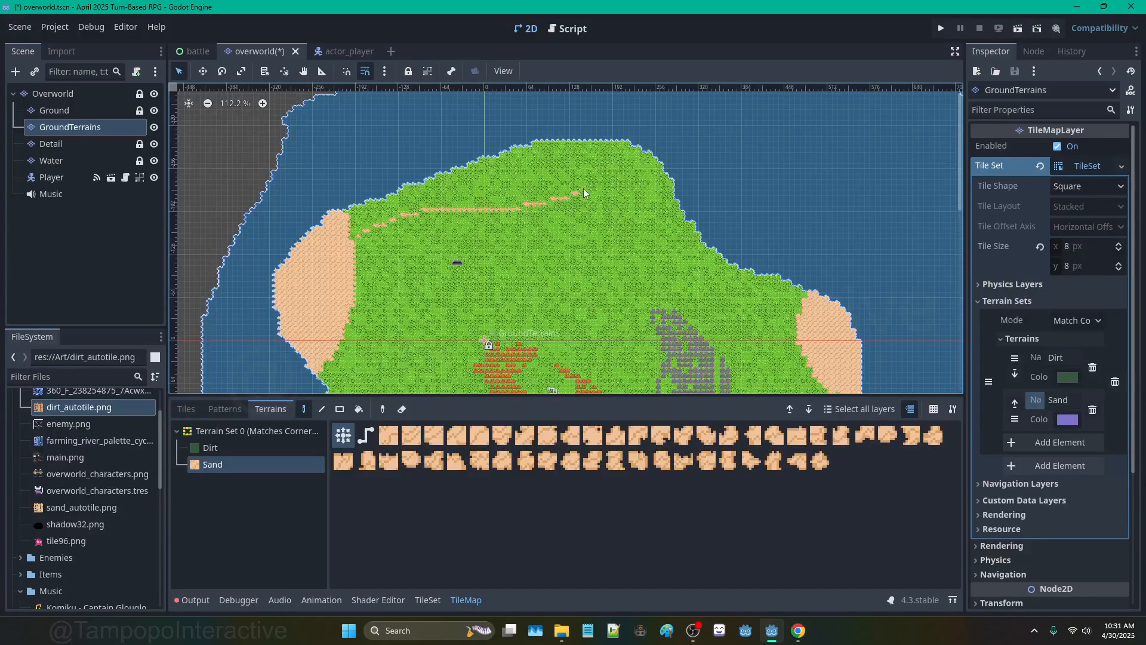
click(622, 139)
click(358, 409)
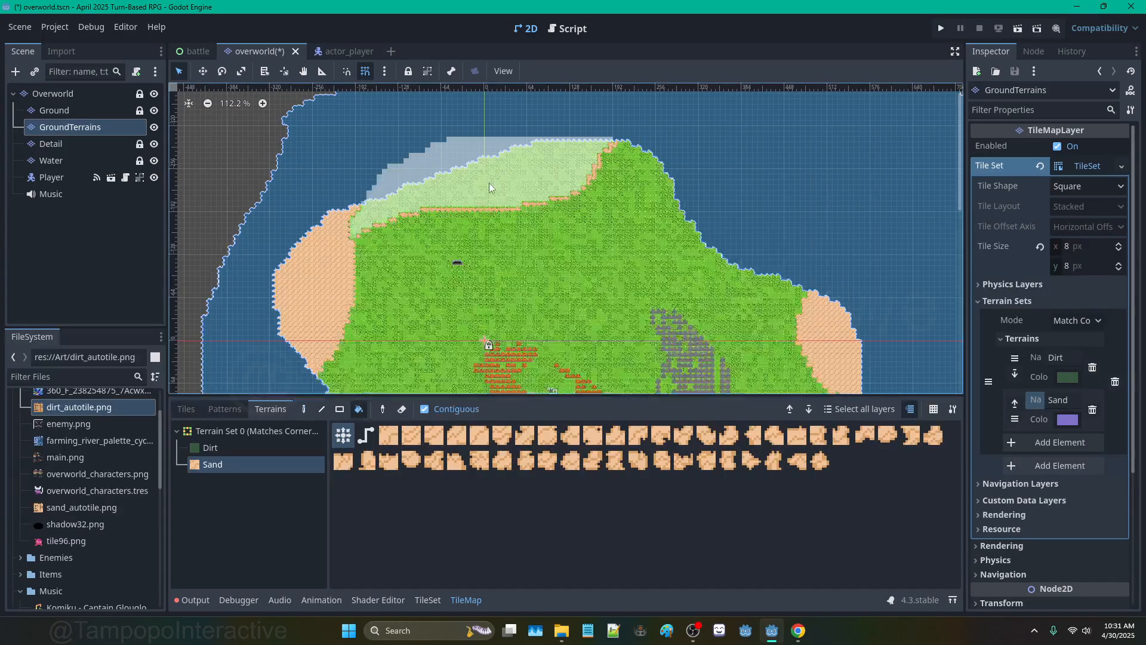
click(489, 183)
Step: Paint grass back over a diagonal northern strip and an eastern strip of sand
click(303, 409)
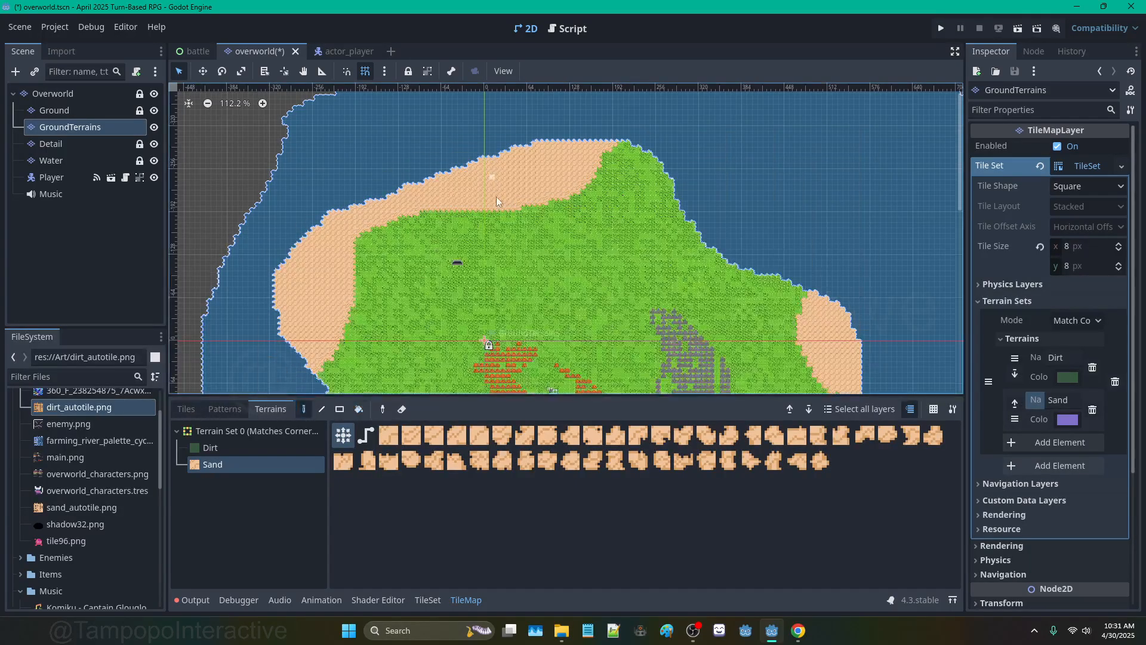
scroll(557, 199, up, 3)
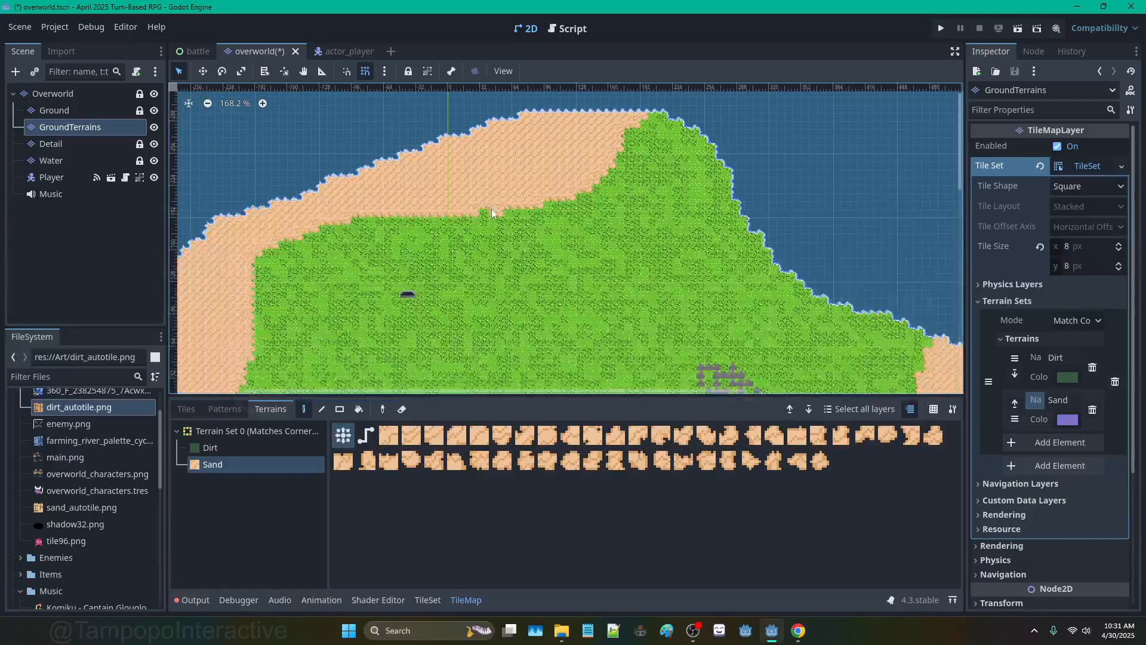
mouse_move(492, 209)
right_down()
mouse_move(564, 166)
mouse_move(610, 160)
right_up()
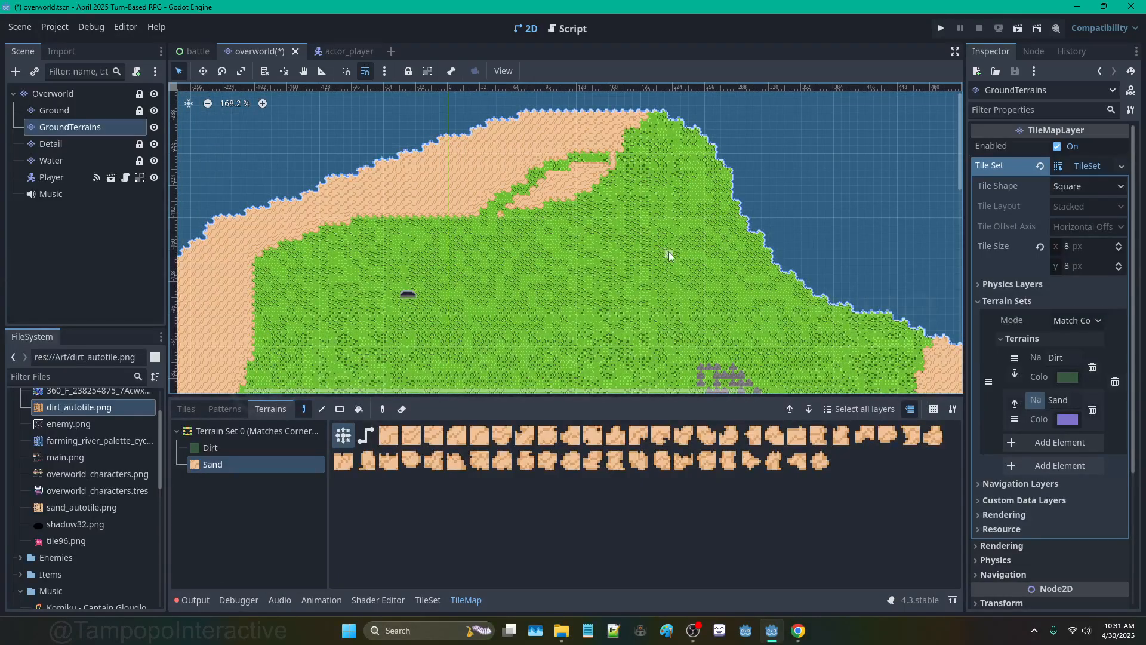
middle_drag(669, 258, 462, 176)
middle_drag(674, 312, 615, 180)
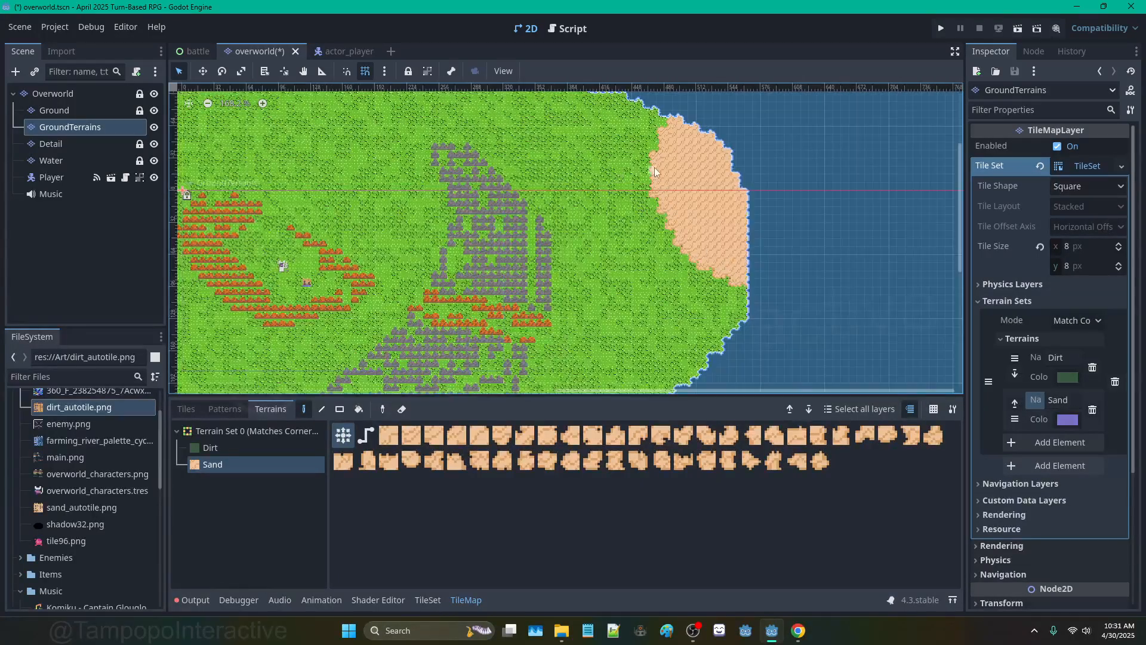
right_drag(655, 170, 696, 241)
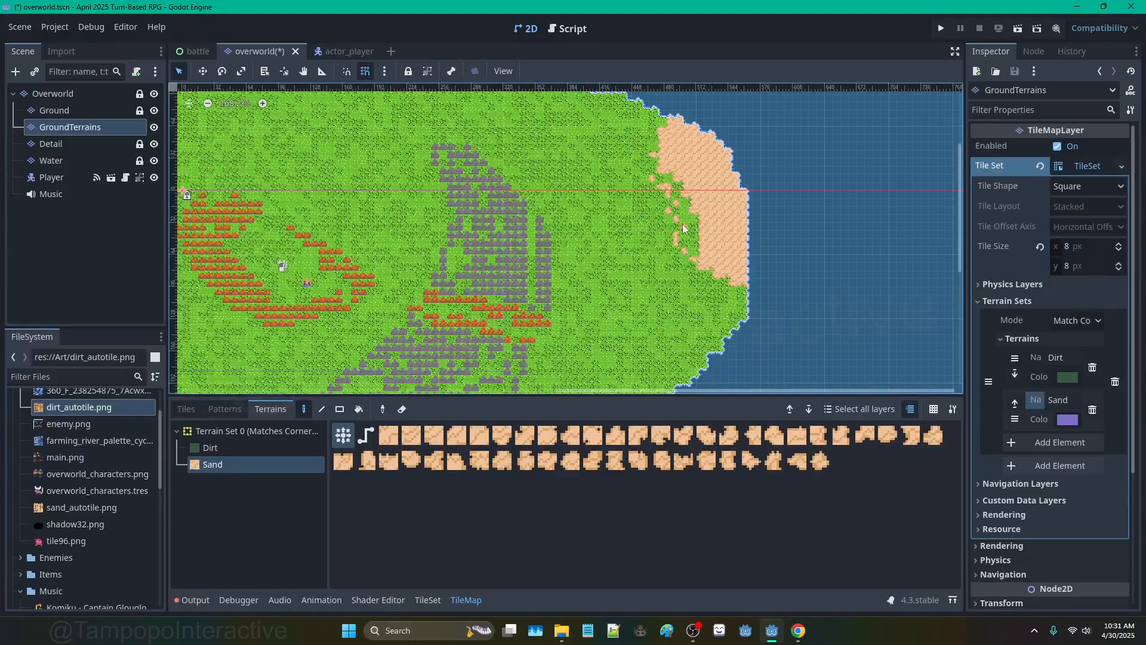
scroll(685, 316, down, 5)
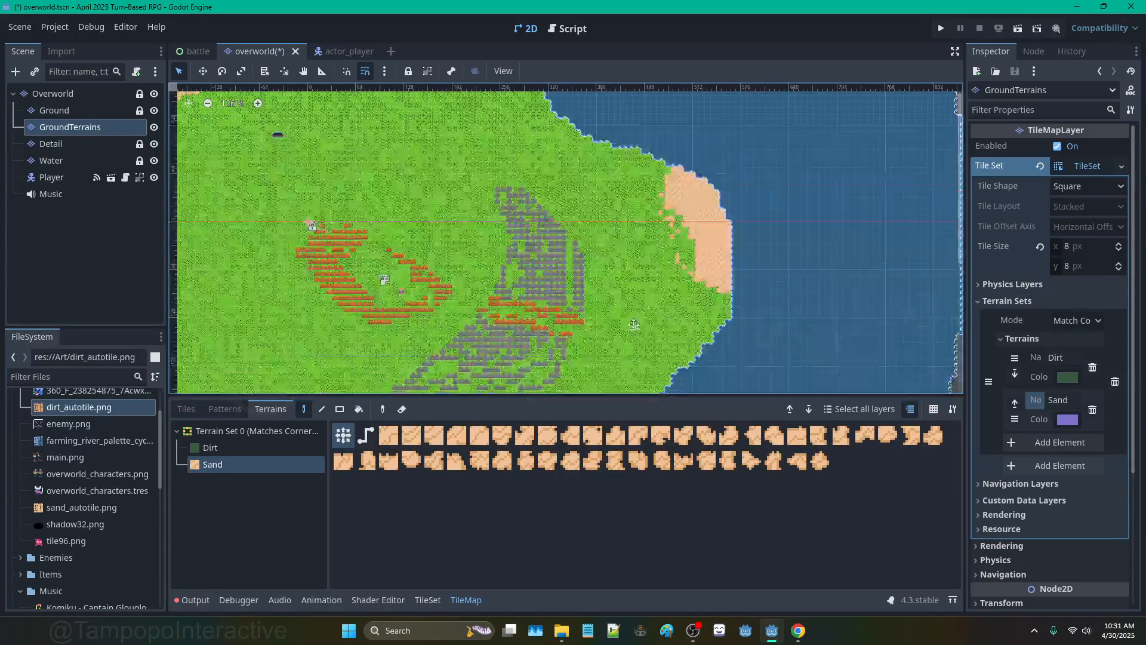
middle_drag(626, 321, 712, 167)
middle_drag(493, 192, 589, 287)
scroll(637, 306, down, 7)
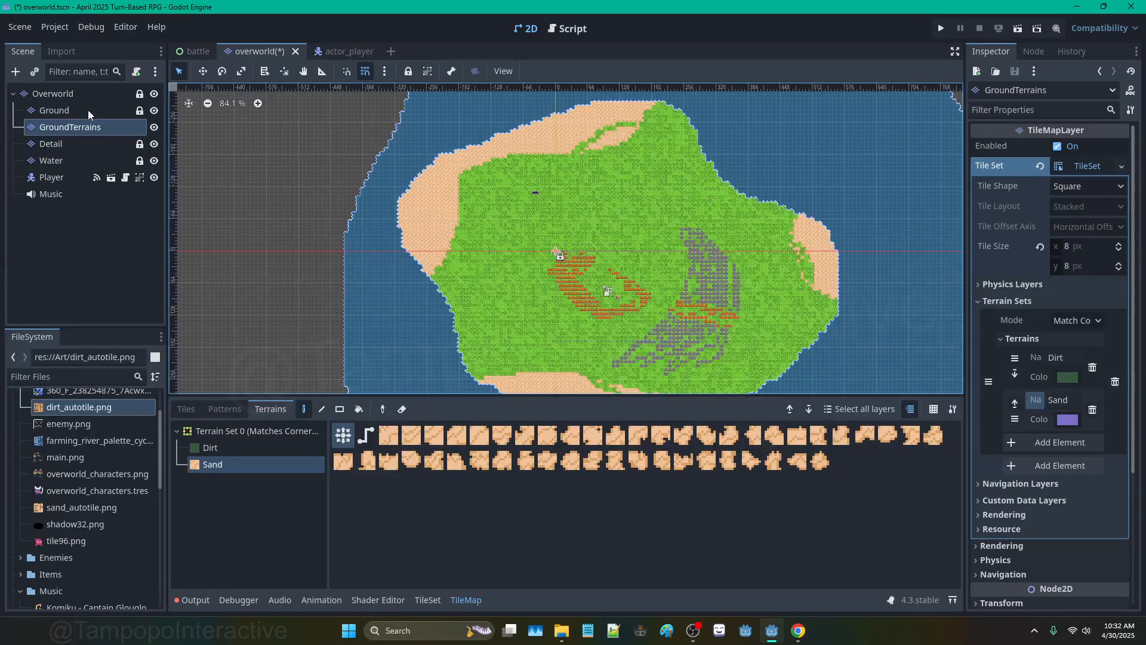
Step: Lock GroundTerrains, switch to the Detail layer and pick the three grey rock tiles from main.png
click(409, 71)
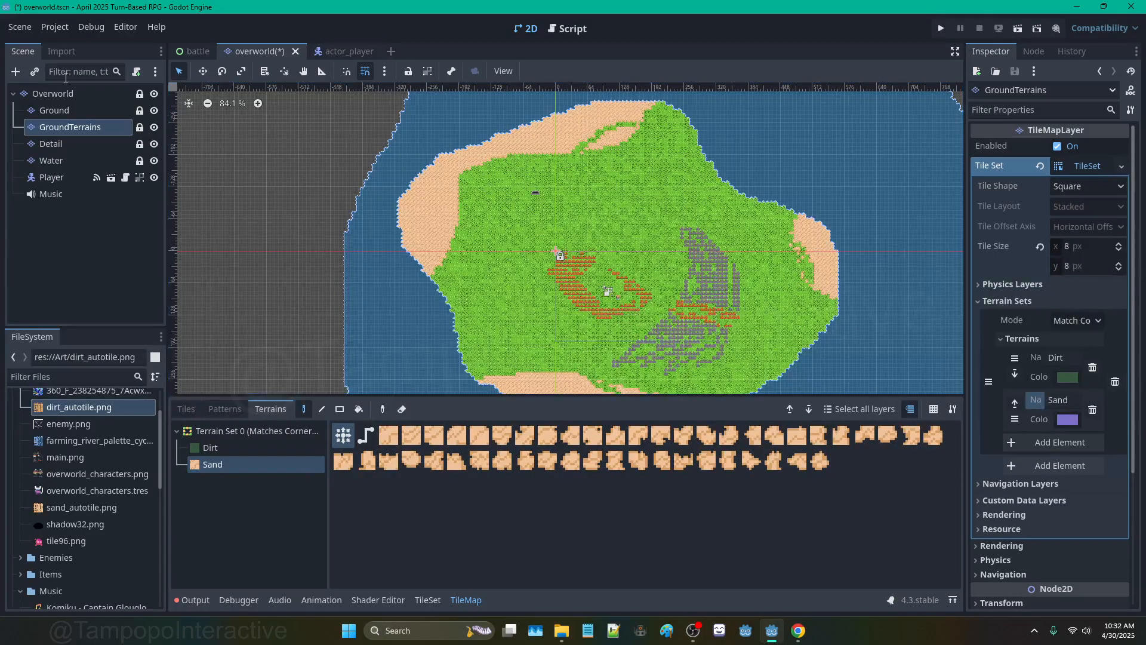
click(60, 145)
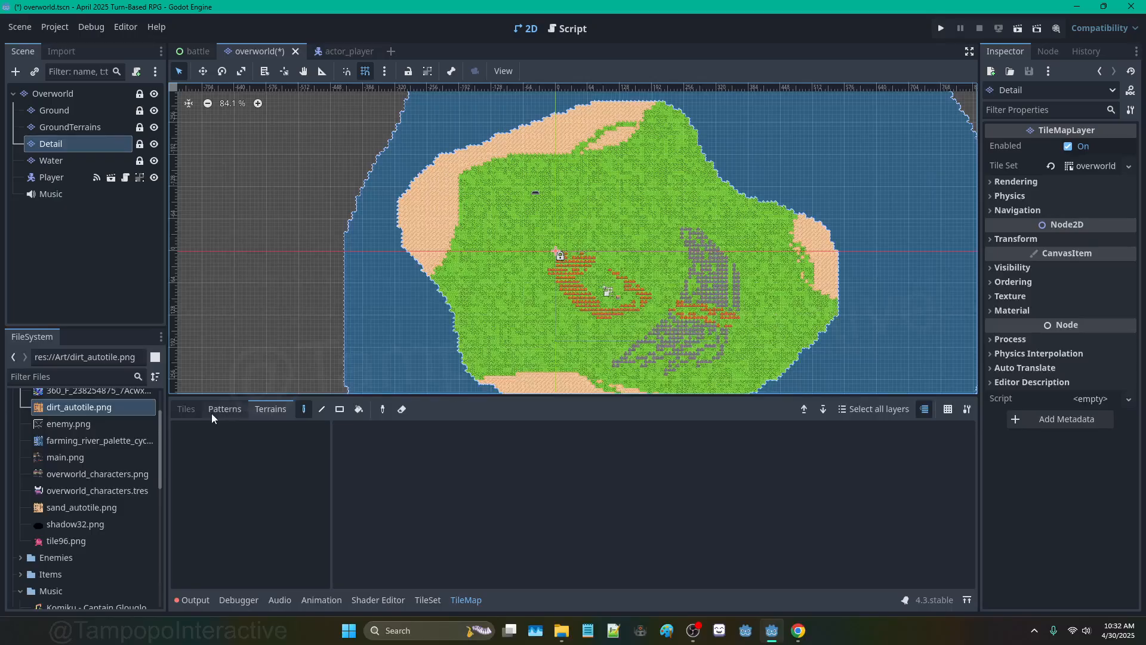
click(192, 408)
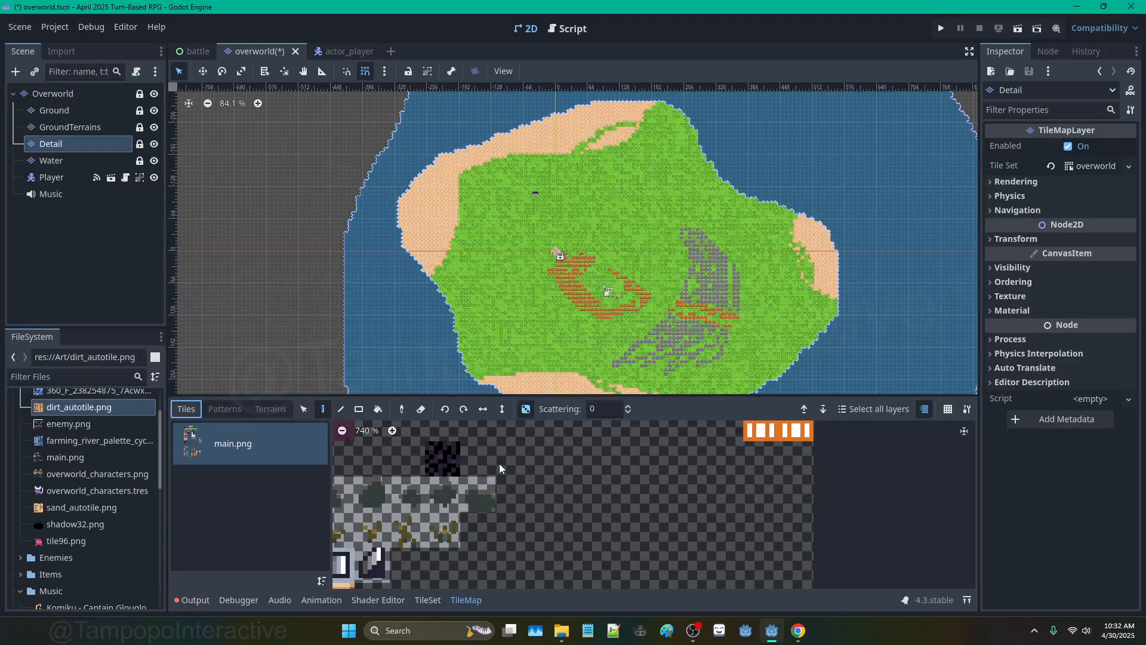
scroll(532, 524, down, 5)
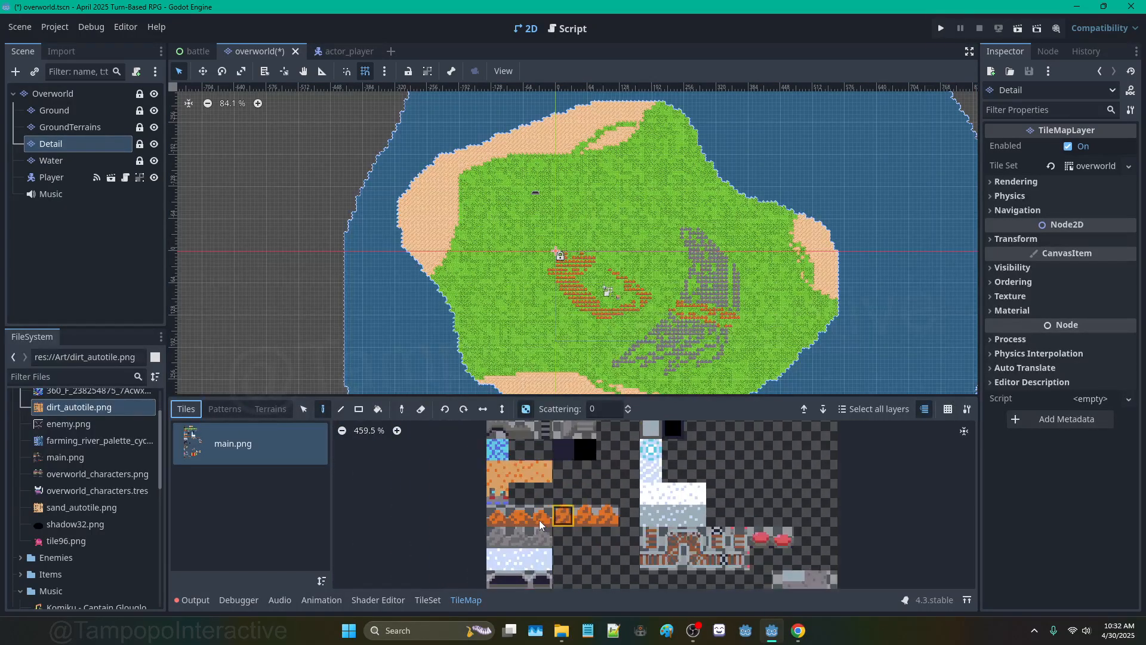
scroll(539, 521, up, 3)
drag(495, 540, 564, 542)
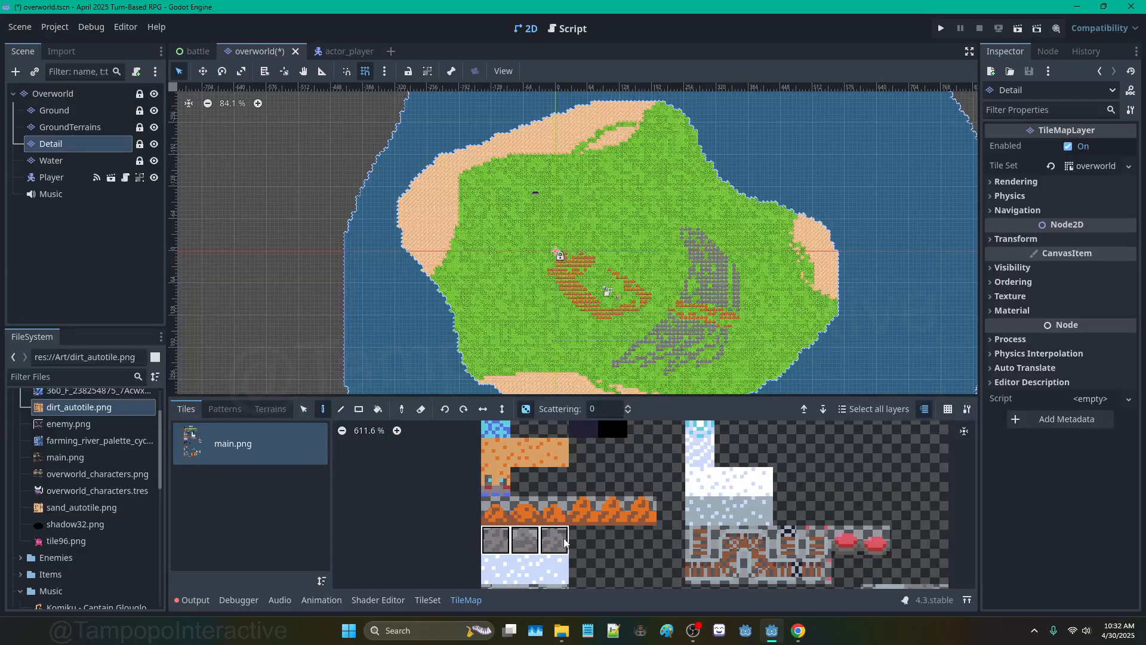
scroll(662, 149, up, 6)
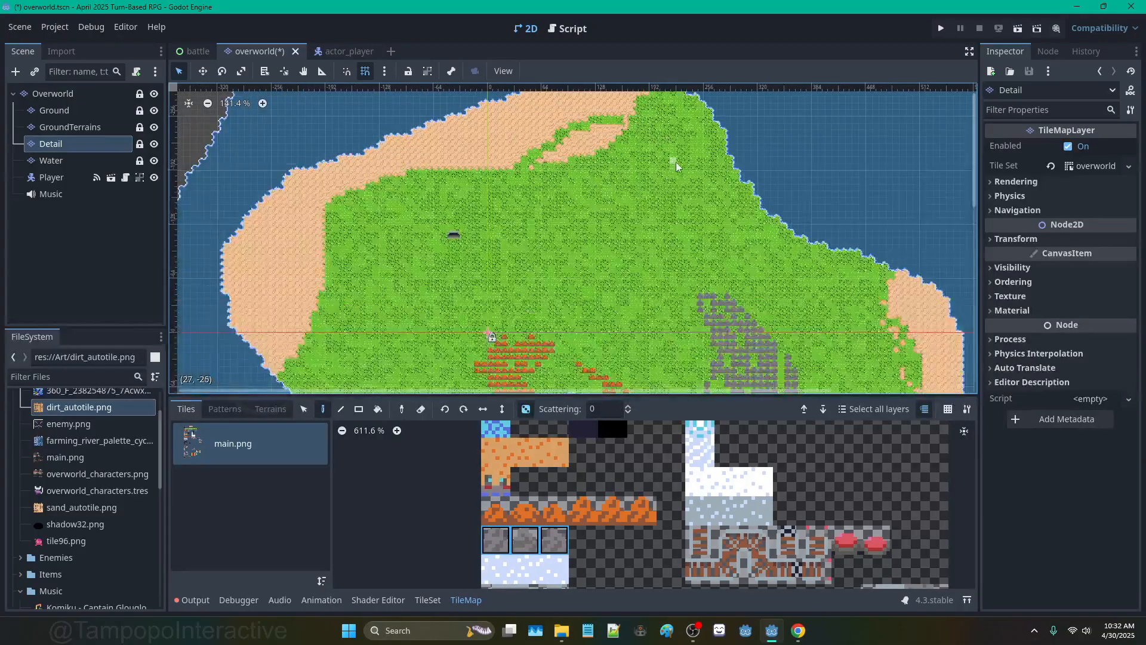
Step: Paint a rock outline along the island's northeastern hillside and coastline
drag(626, 169, 735, 226)
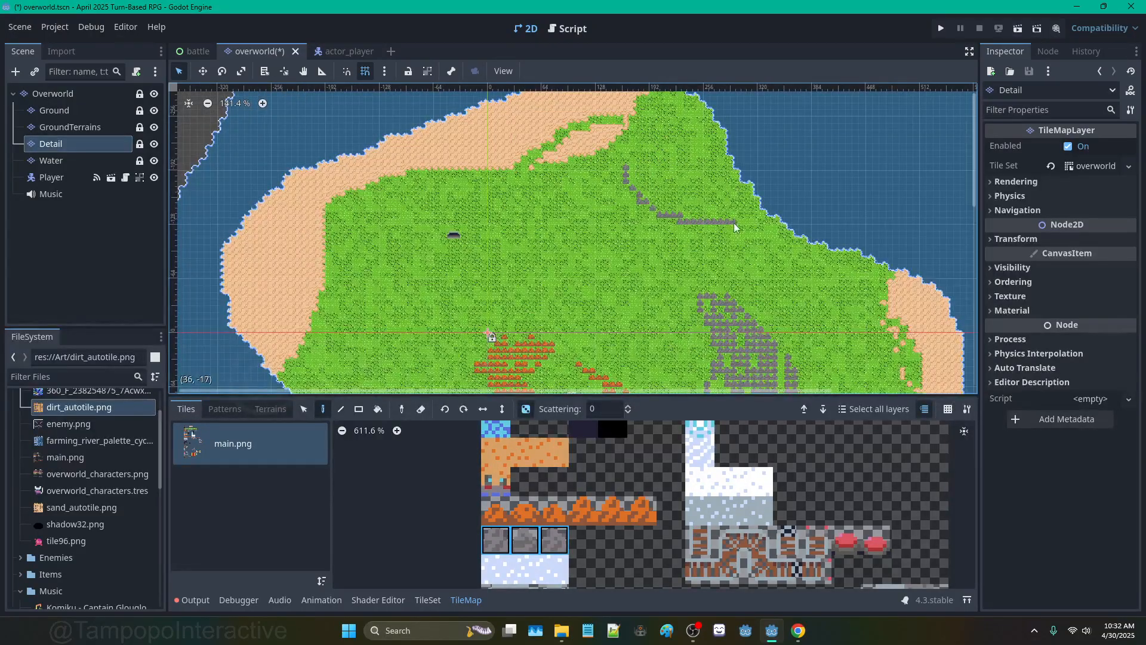
mouse_move(733, 156)
mouse_down()
mouse_move(698, 111)
mouse_move(630, 169)
mouse_up()
mouse_move(692, 221)
mouse_down()
mouse_move(806, 268)
mouse_move(840, 257)
mouse_up()
middle_drag(835, 299, 796, 216)
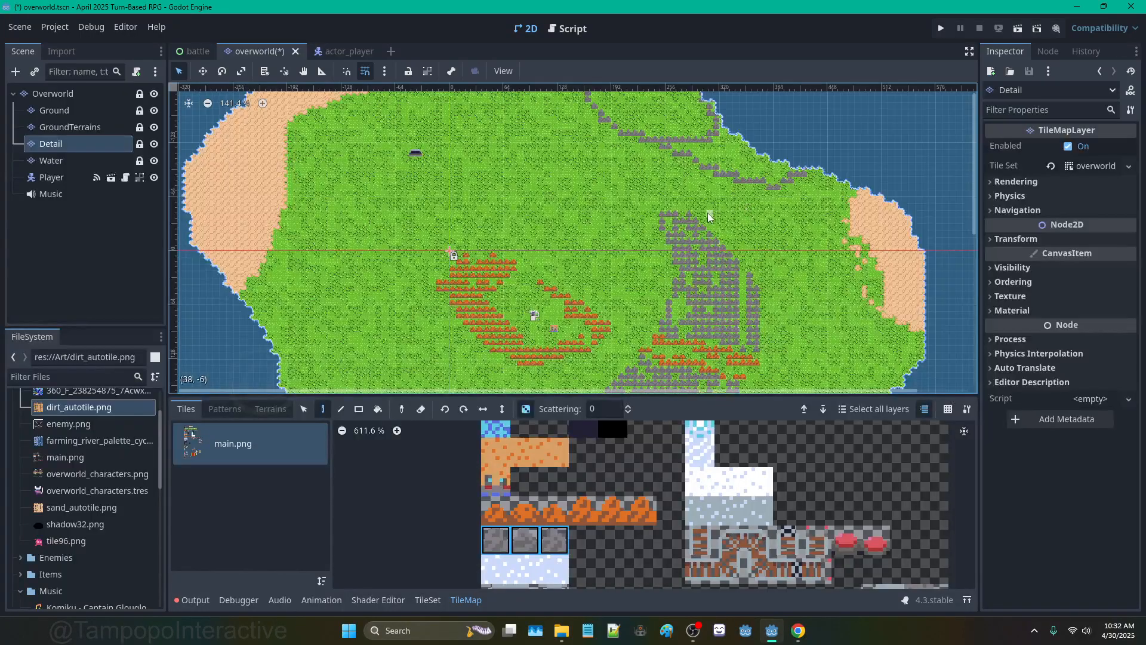
middle_drag(721, 159, 710, 249)
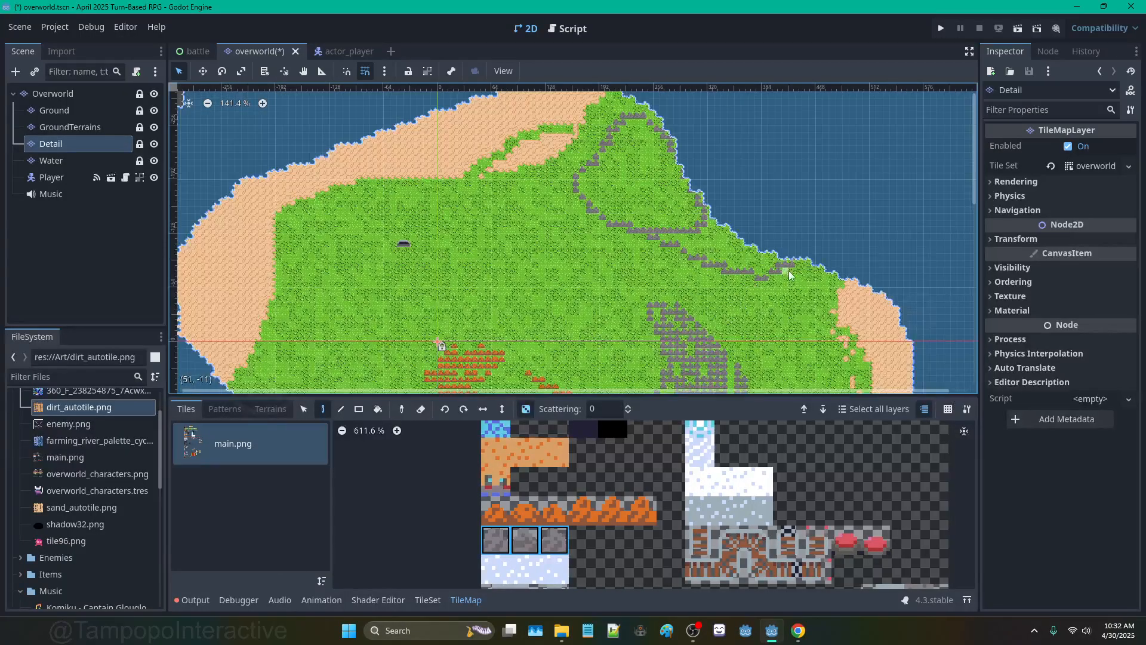
Step: Bucket-fill the outlined area and the coastal band with rock tiles
click(377, 409)
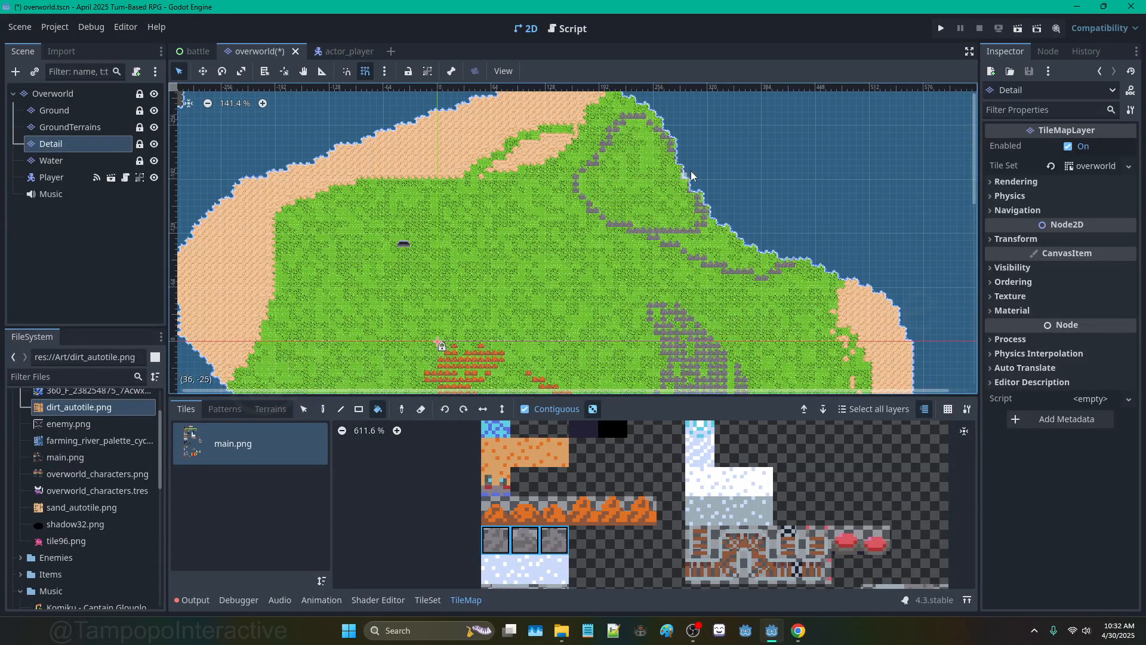
click(657, 201)
click(726, 251)
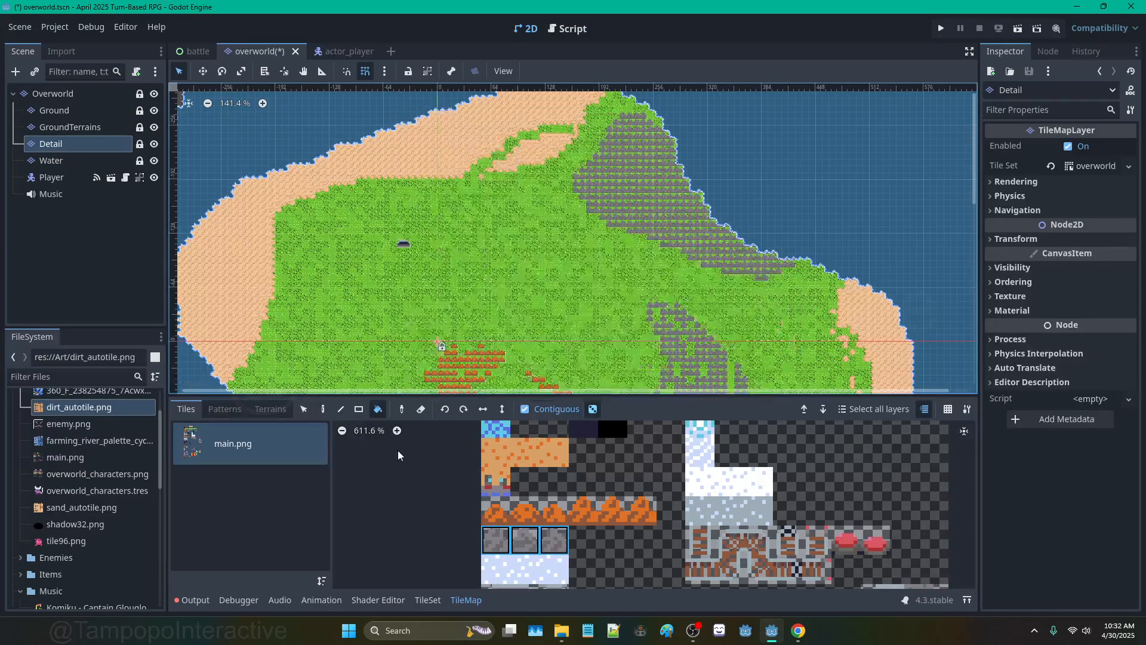
click(323, 409)
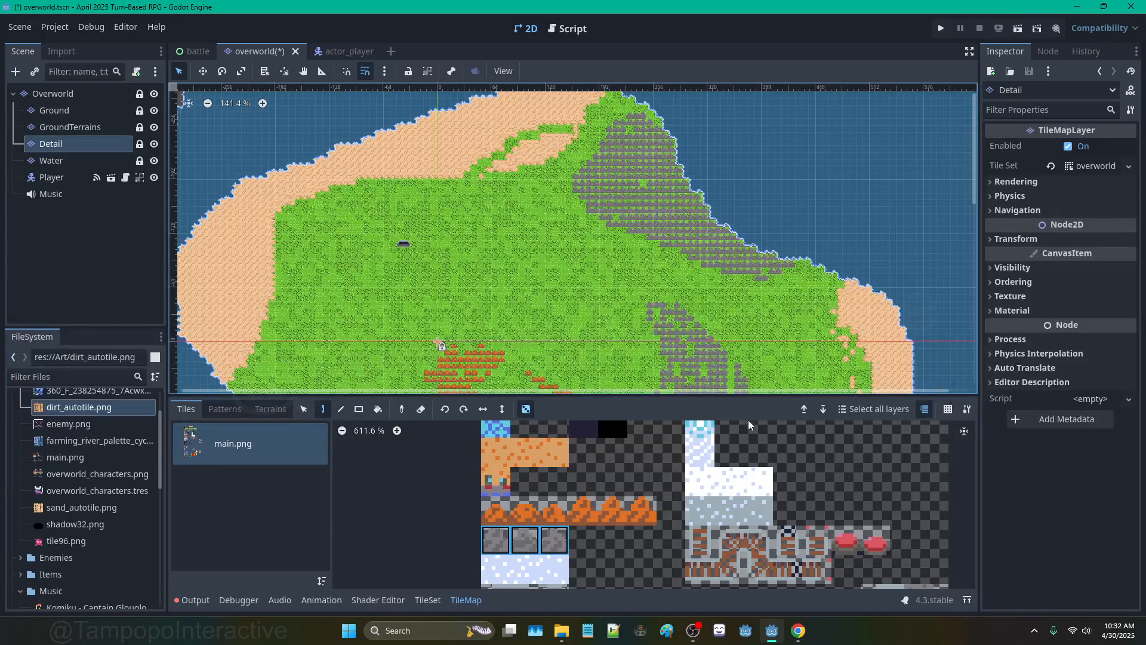
scroll(714, 295, up, 3)
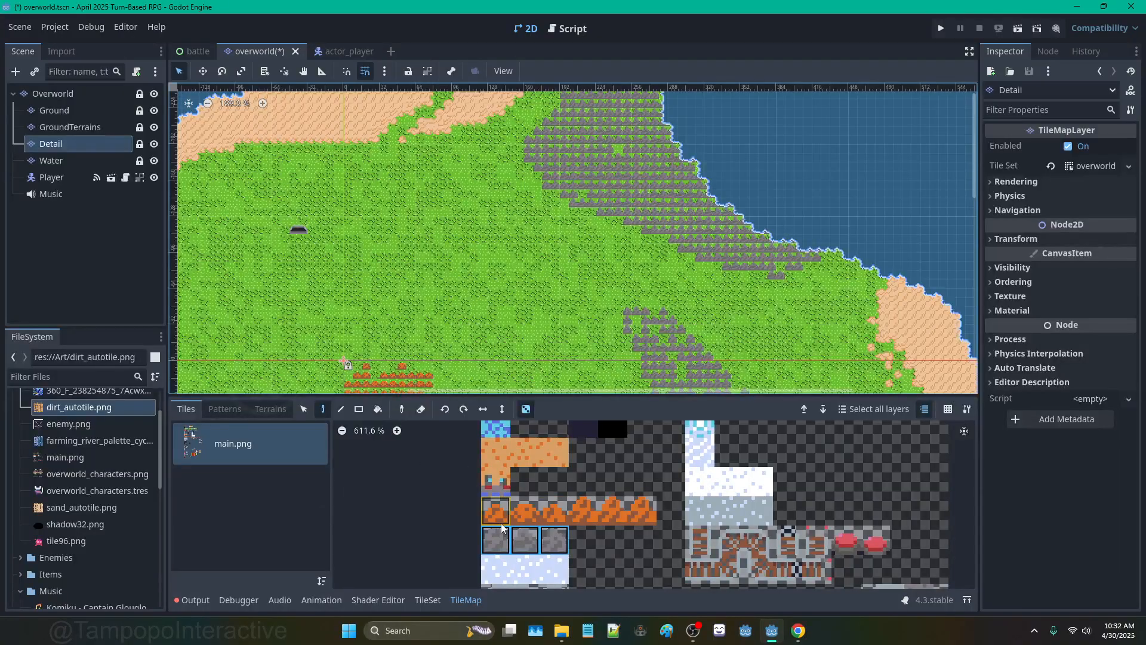
Step: Pick the six orange cliff tiles and paint an orange edge along the rocks to the northern tip
drag(495, 512, 641, 513)
scroll(599, 239, down, 5)
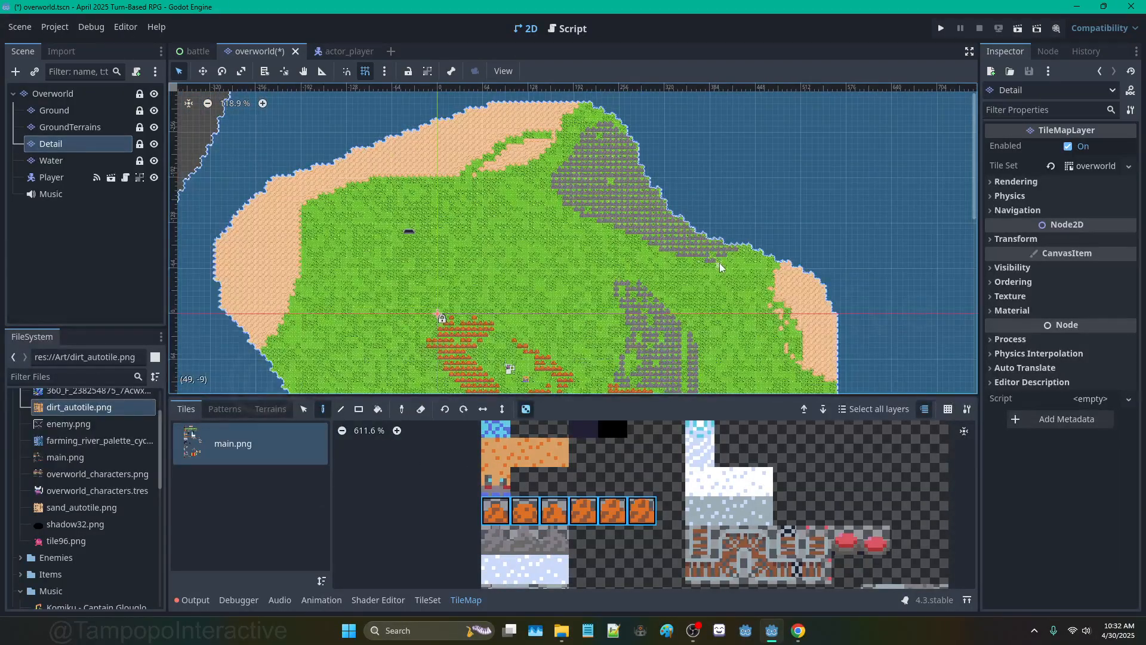
mouse_move(720, 267)
mouse_down()
mouse_move(669, 287)
mouse_move(585, 234)
mouse_up()
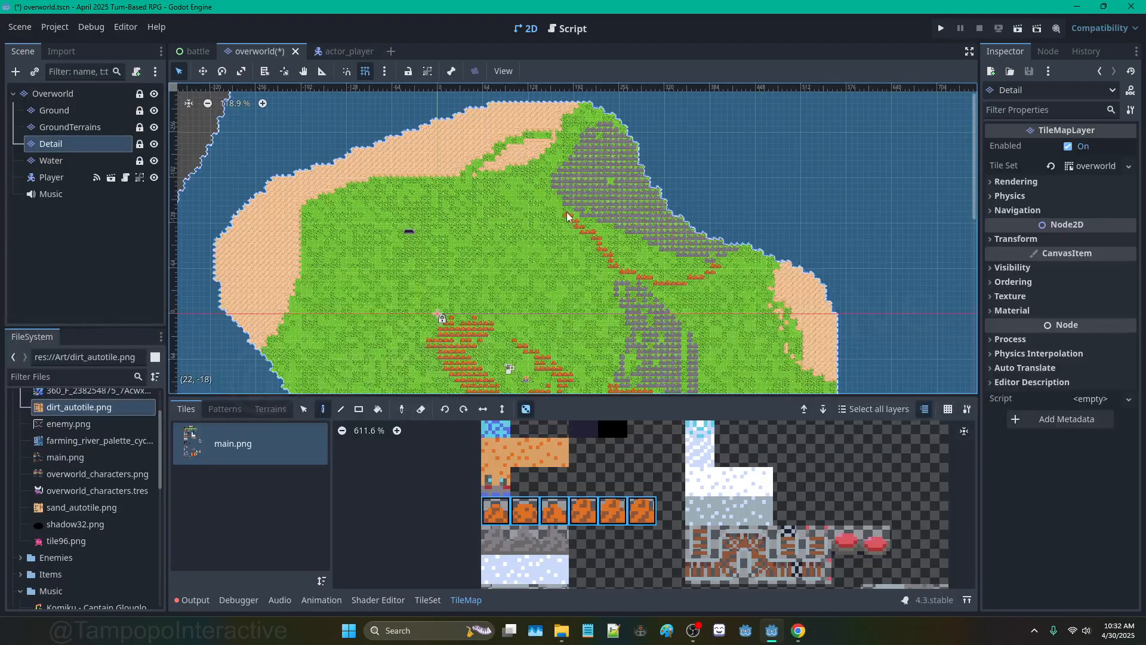
drag(542, 173, 591, 116)
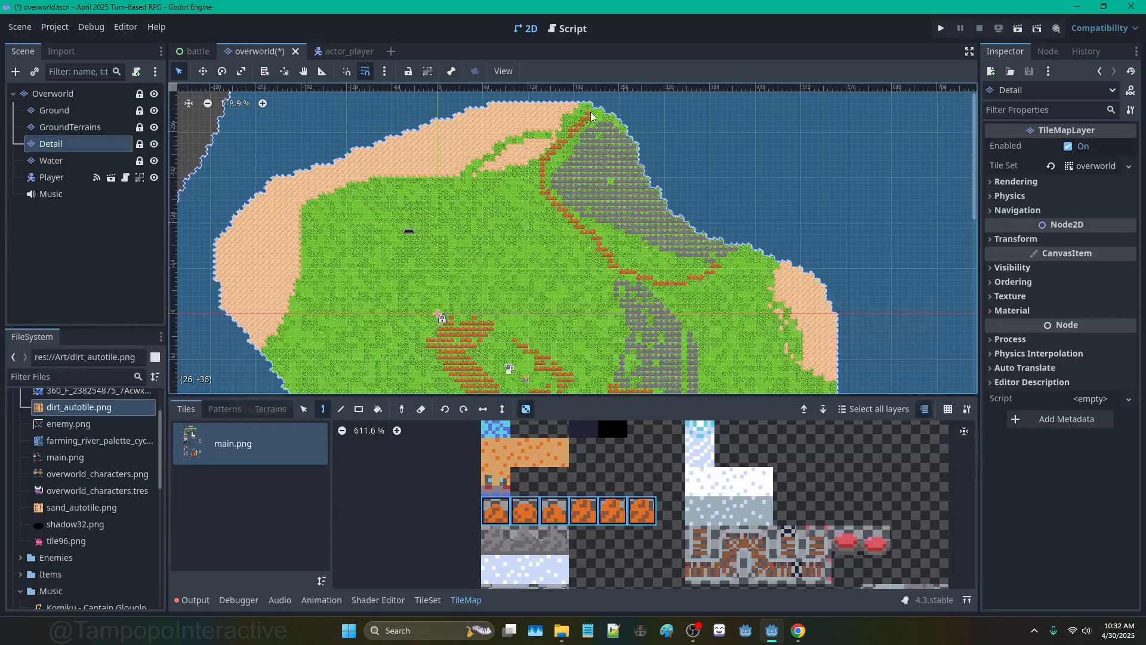
scroll(628, 138, up, 5)
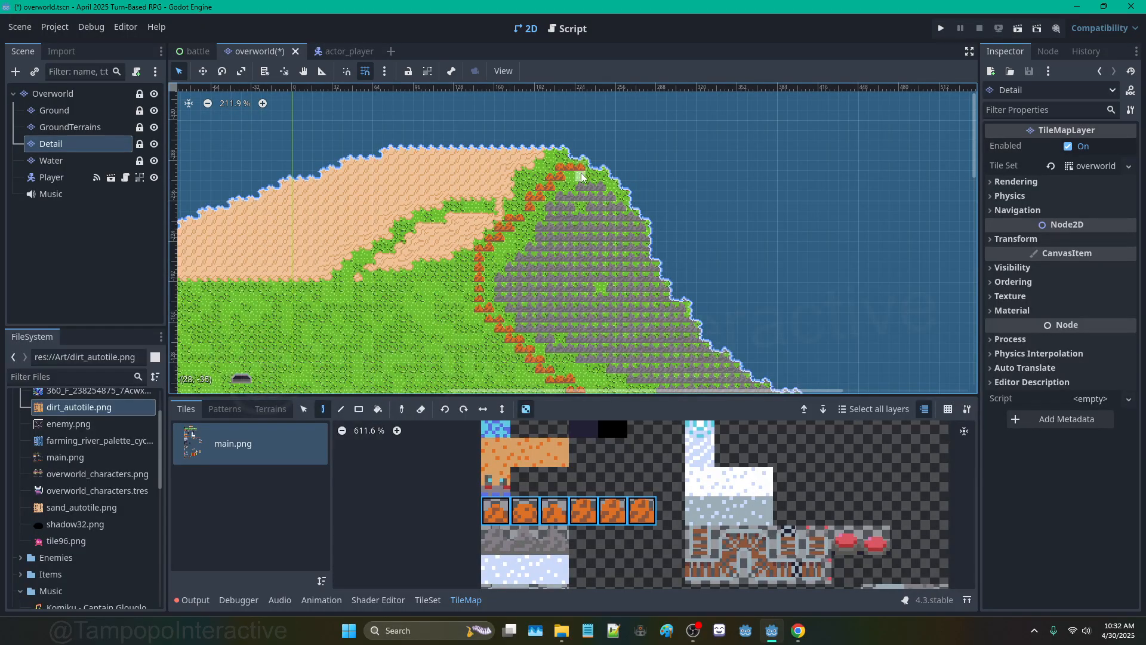
Step: Bucket-fill the grass gaps between the orange edge and the rocks with orange tiles
click(377, 409)
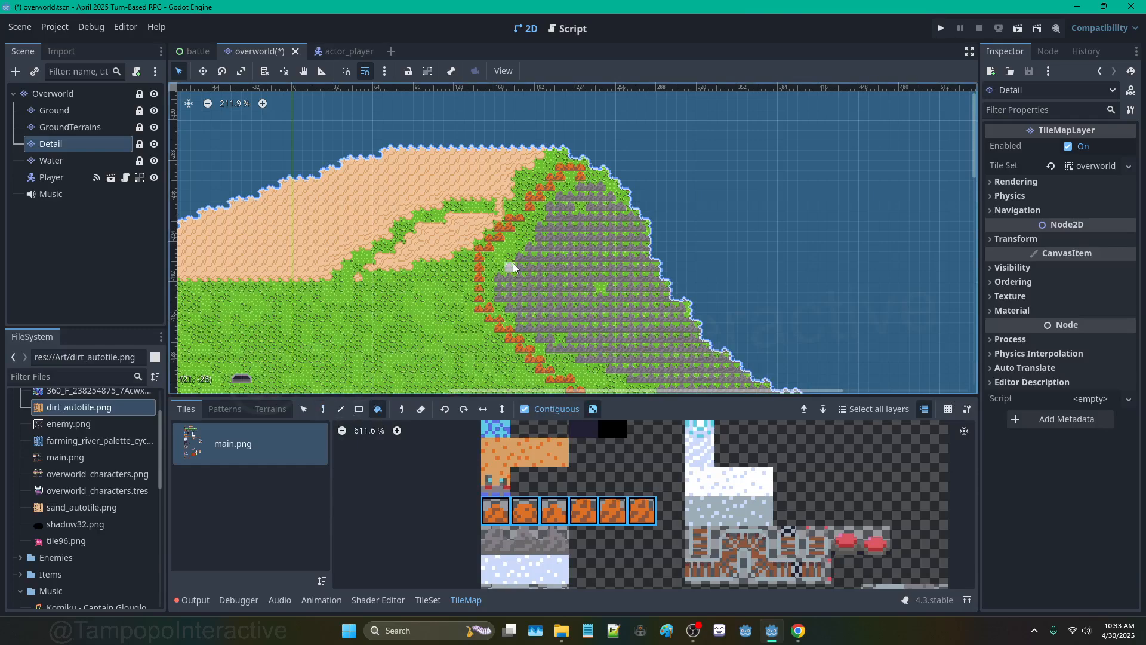
click(514, 266)
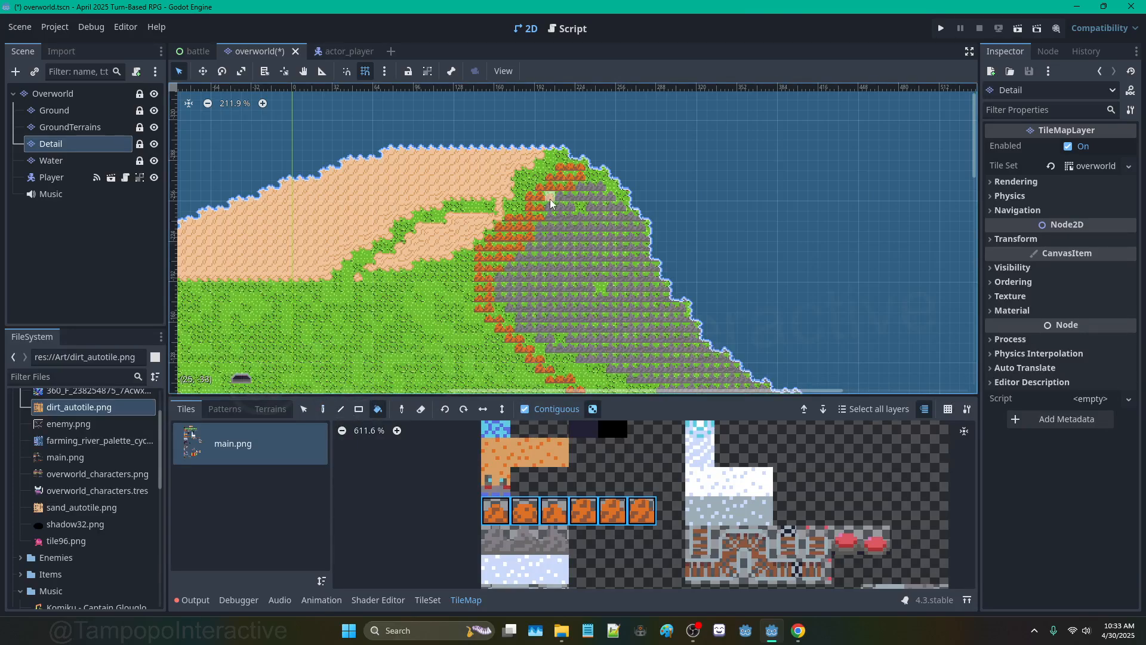
middle_drag(576, 306, 560, 158)
click(625, 266)
click(524, 200)
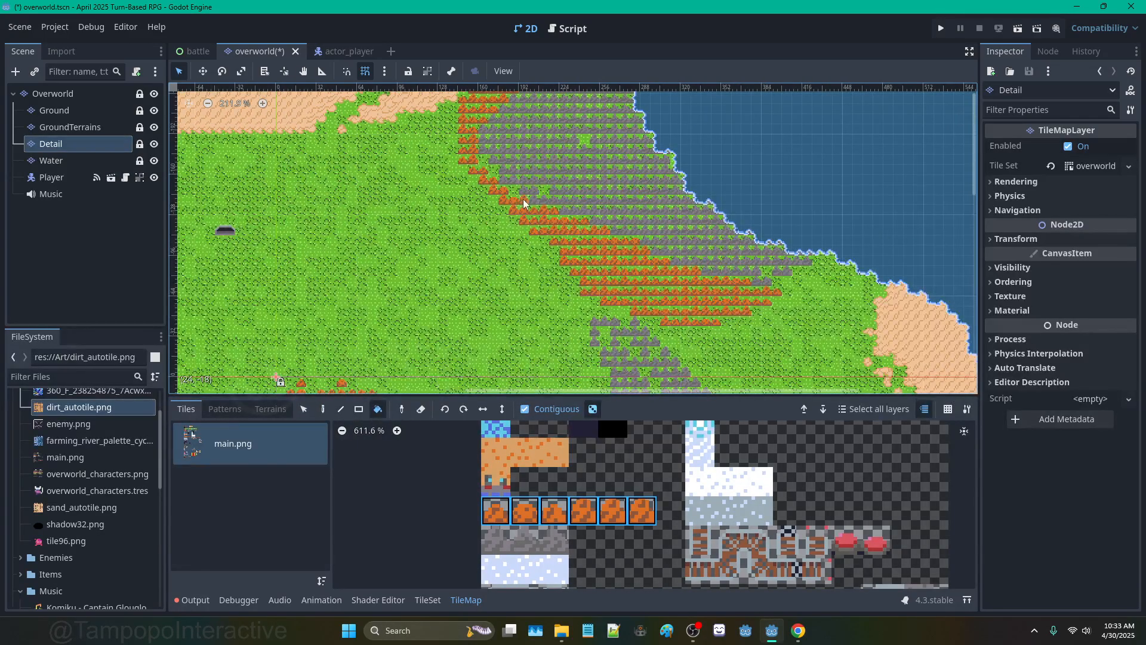
scroll(594, 230, down, 3)
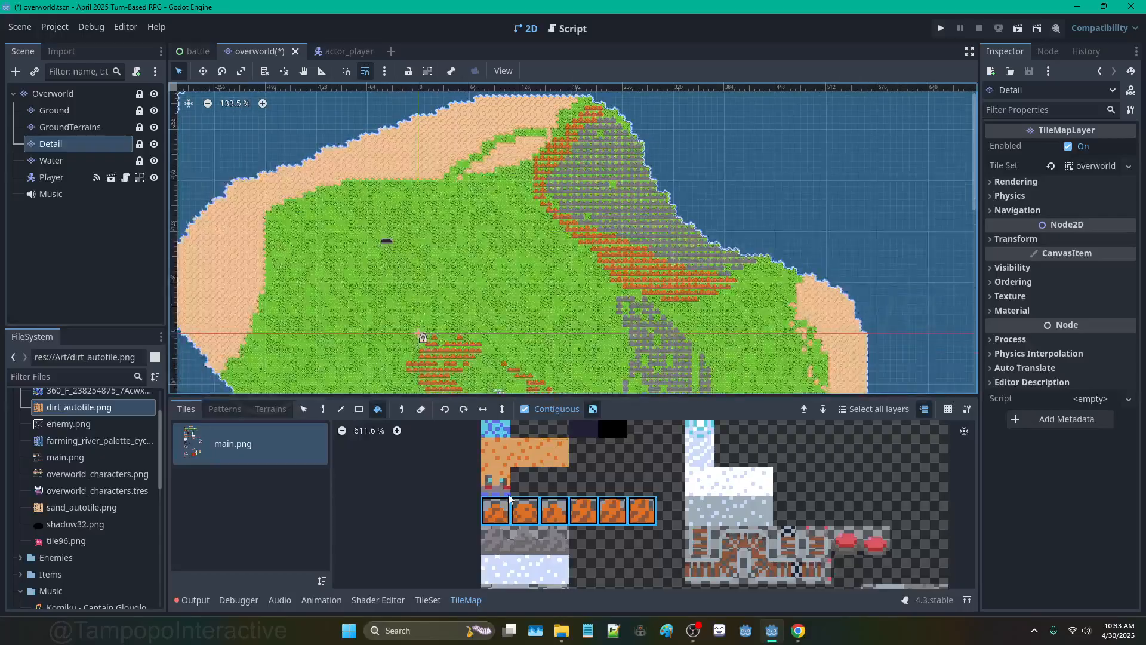
scroll(512, 471, down, 4)
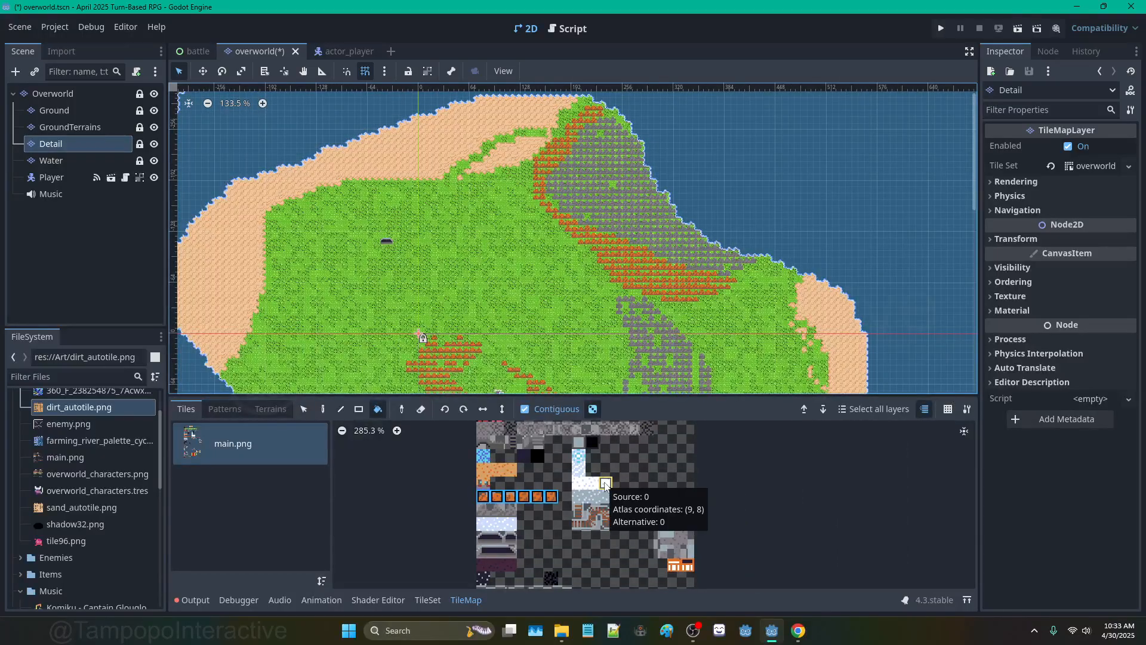
middle_drag(579, 459, 576, 512)
scroll(575, 511, down, 1)
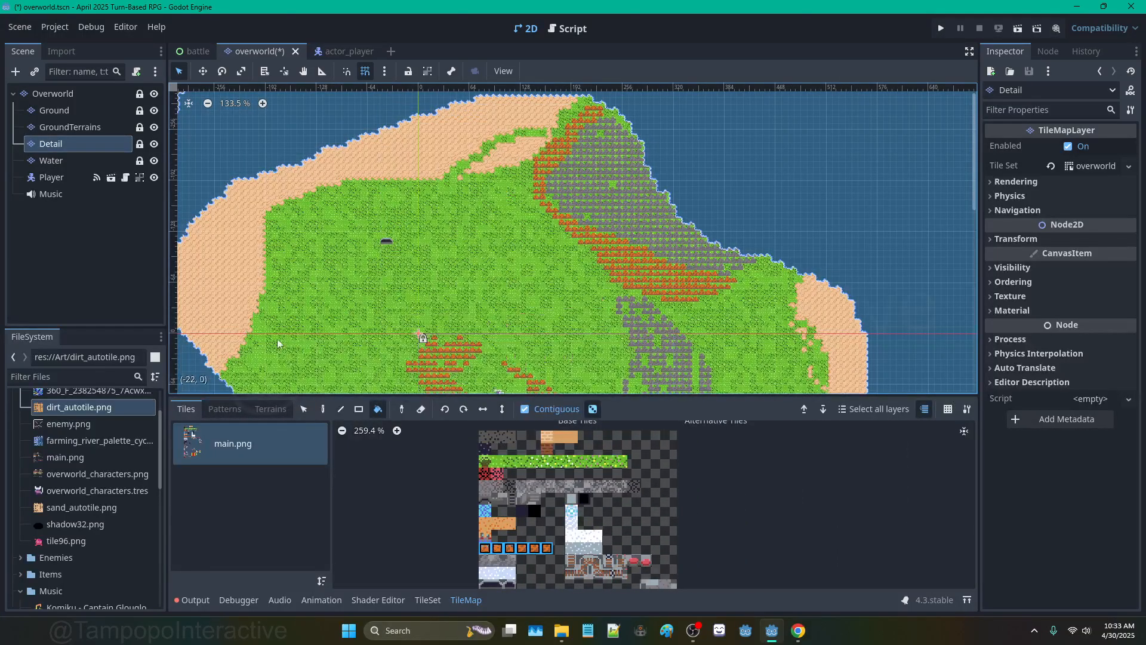
Step: Pan through the main.png atlas and zoom in on its rock and dirt tiles
click(325, 415)
middle_drag(629, 265, 645, 182)
middle_drag(387, 163, 583, 273)
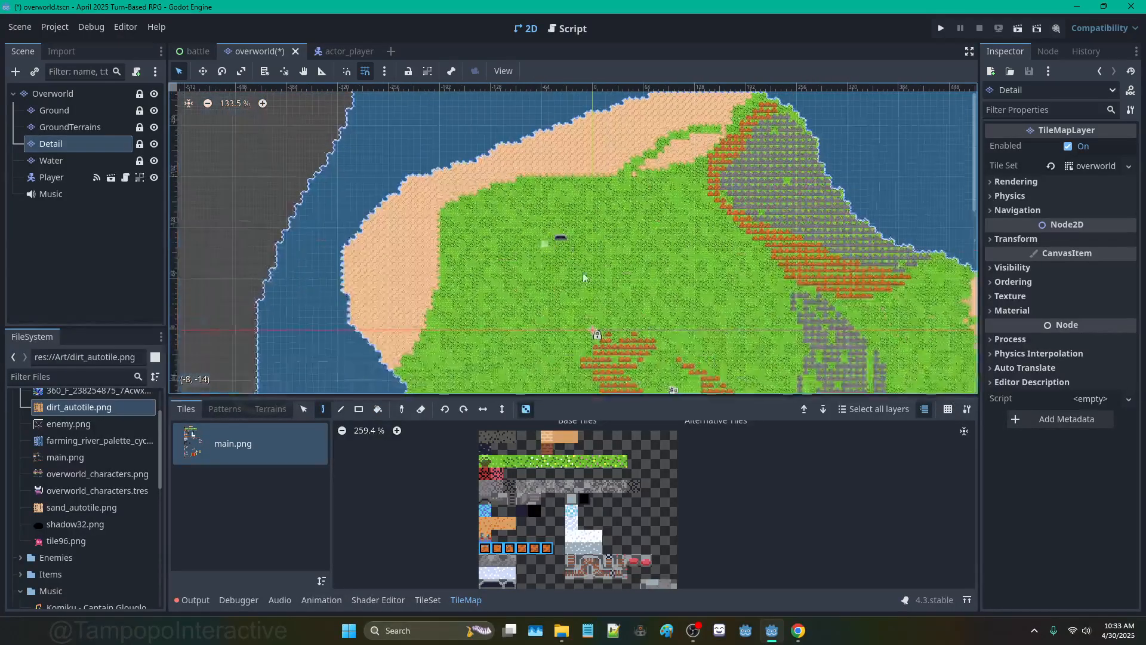
mouse_move(550, 468)
middle_down()
mouse_move(543, 515)
mouse_move(538, 460)
middle_up()
mouse_move(545, 505)
middle_down()
mouse_move(556, 464)
mouse_move(571, 466)
middle_up()
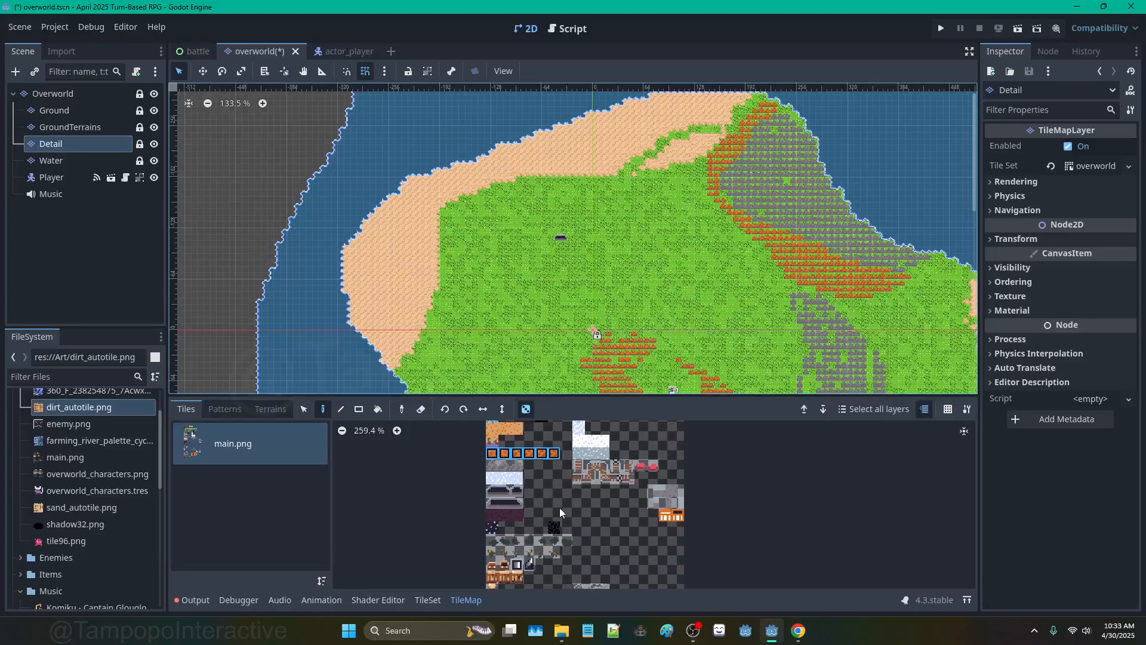
middle_drag(559, 542, 541, 557)
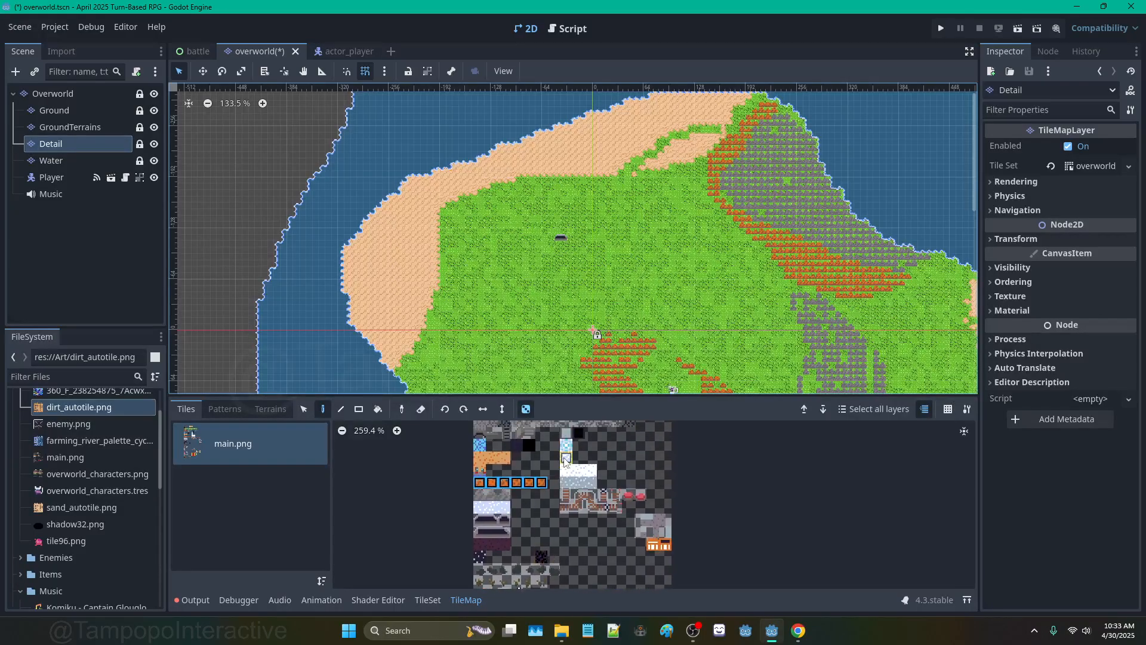
mouse_move(562, 449)
middle_down()
mouse_move(568, 535)
mouse_move(606, 407)
middle_up()
mouse_move(563, 547)
middle_down()
mouse_move(568, 464)
mouse_move(543, 514)
mouse_move(563, 403)
mouse_move(532, 546)
middle_up()
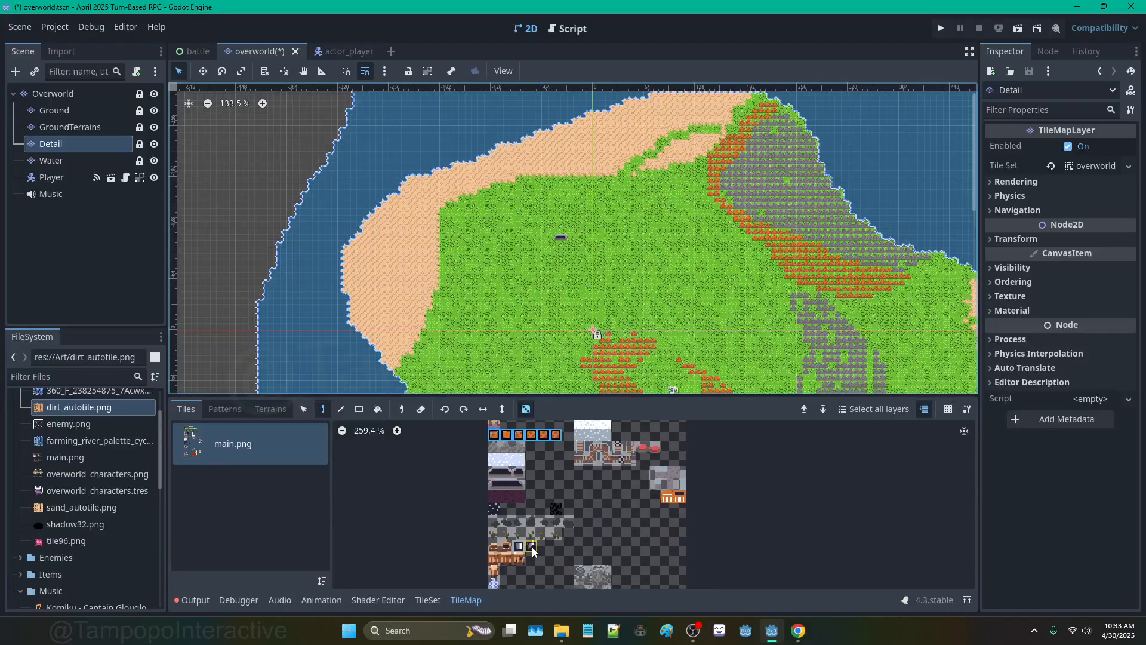
middle_drag(532, 465, 529, 500)
scroll(530, 505, up, 4)
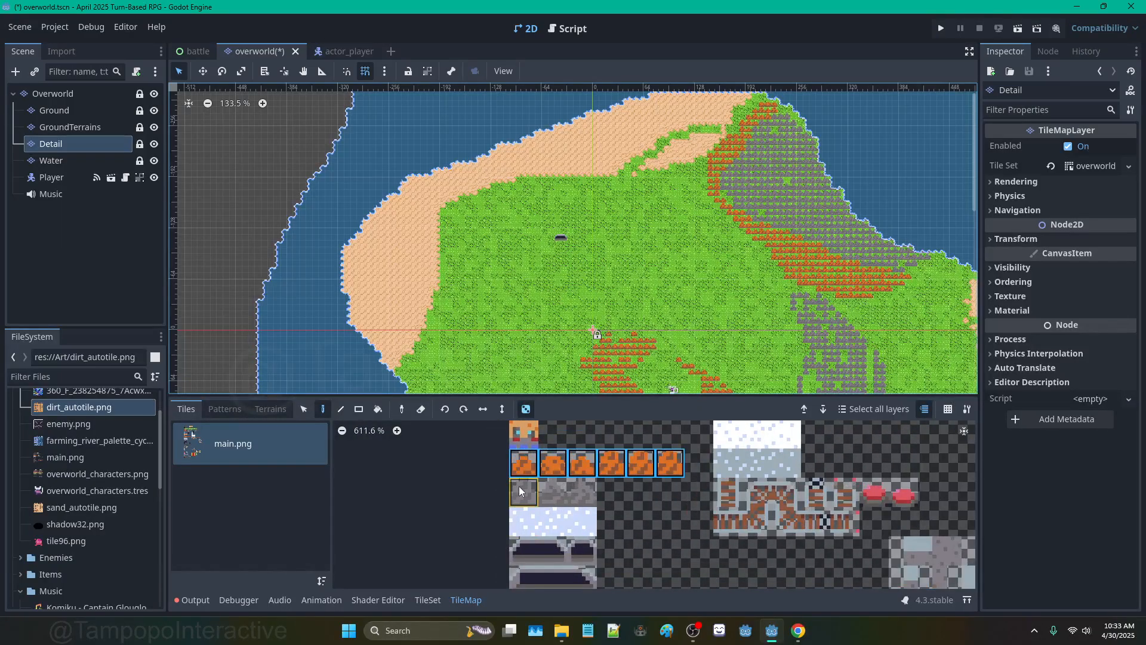
Step: Select the three grey mountain tiles and bucket-fill inside the rock rings around the cave
drag(519, 490, 581, 490)
middle_drag(498, 254, 525, 249)
scroll(524, 187, up, 1)
scroll(525, 187, up, 2)
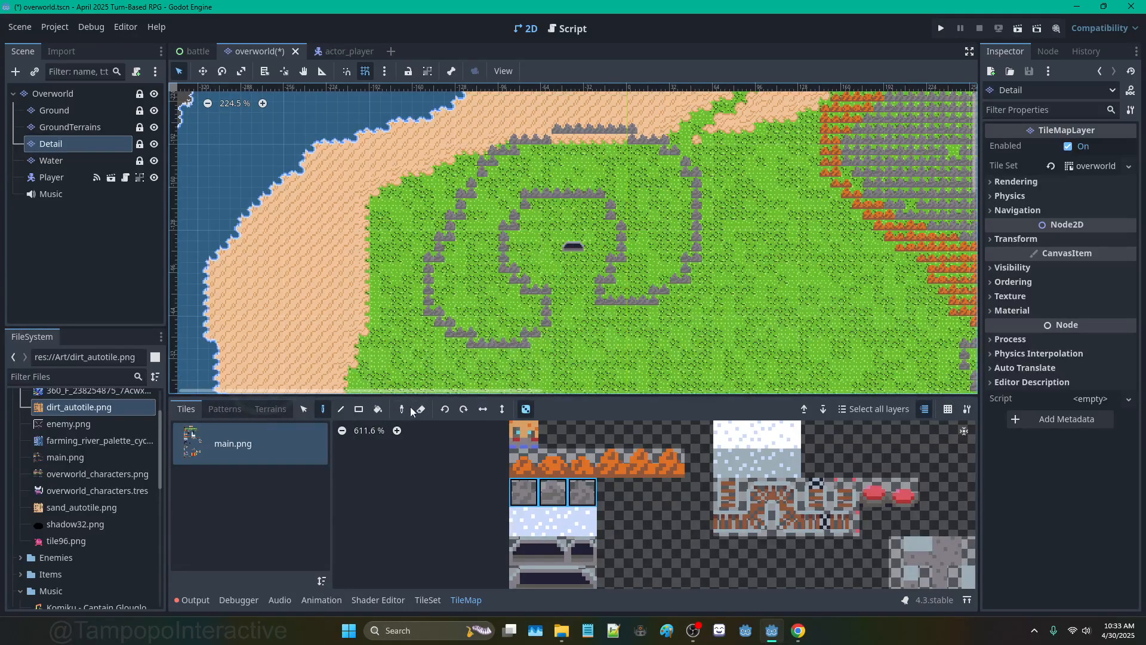
click(378, 409)
click(459, 281)
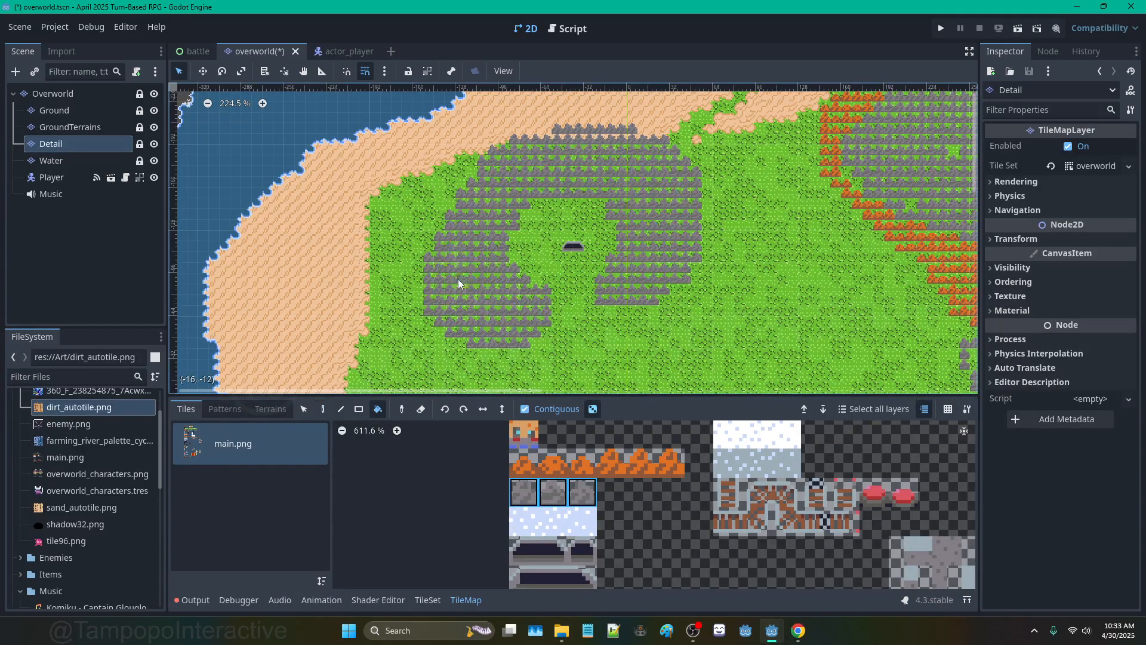
Step: Paint a diagonal trail of rock tiles, then undo it
click(323, 408)
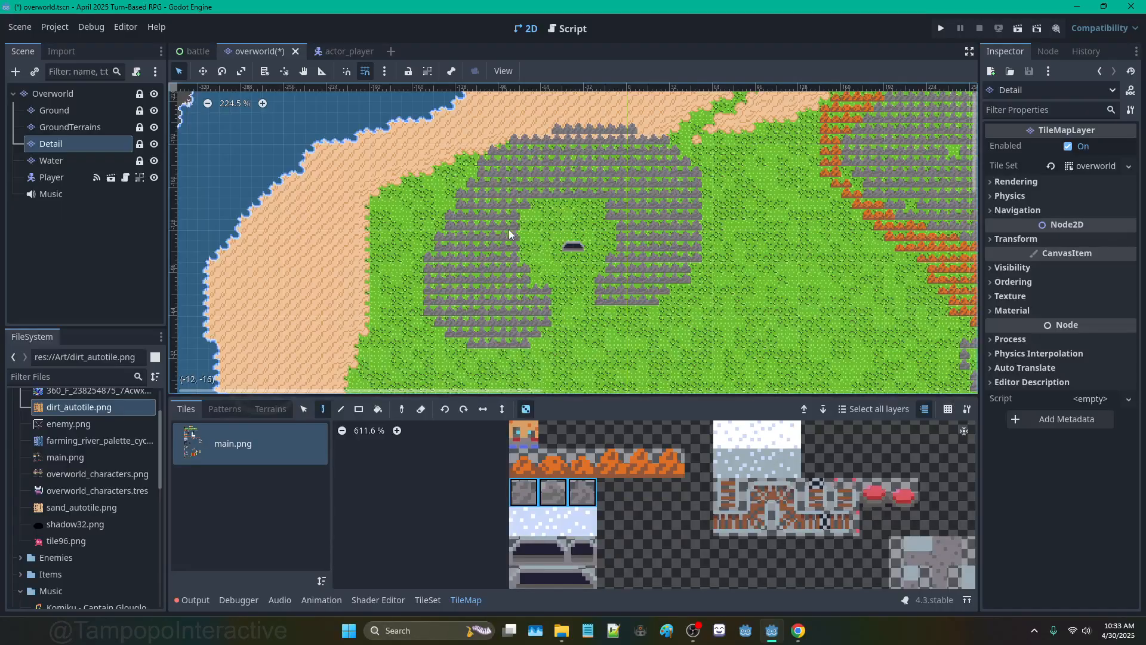
scroll(474, 179, down, 5)
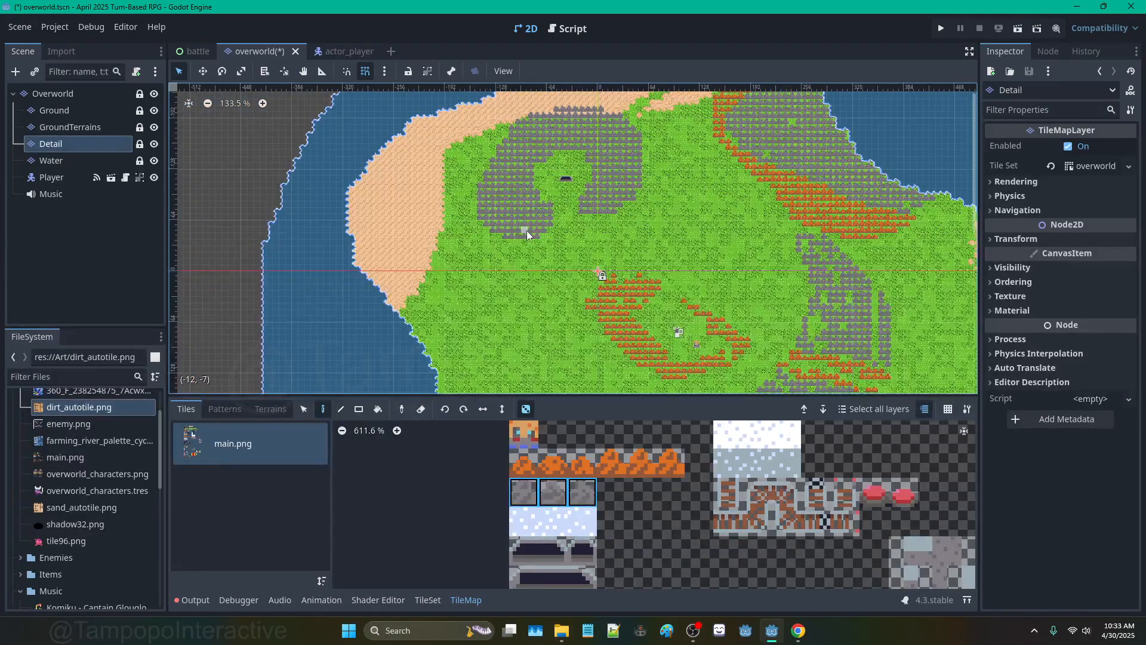
drag(512, 263, 449, 327)
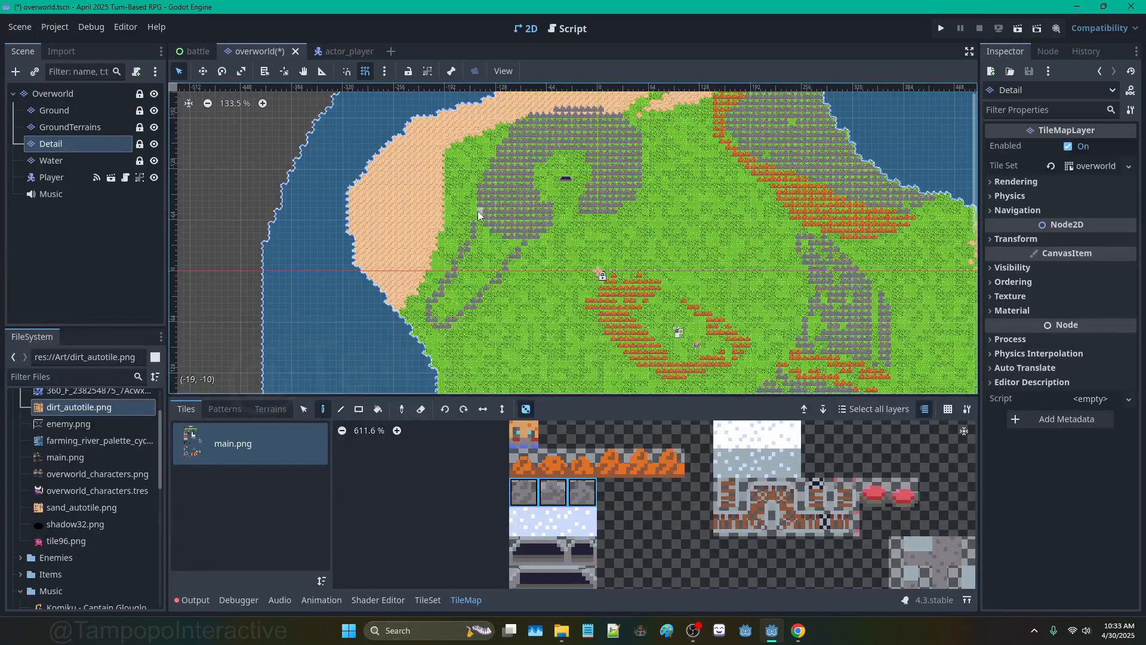
key(ctrl+z)
click(378, 409)
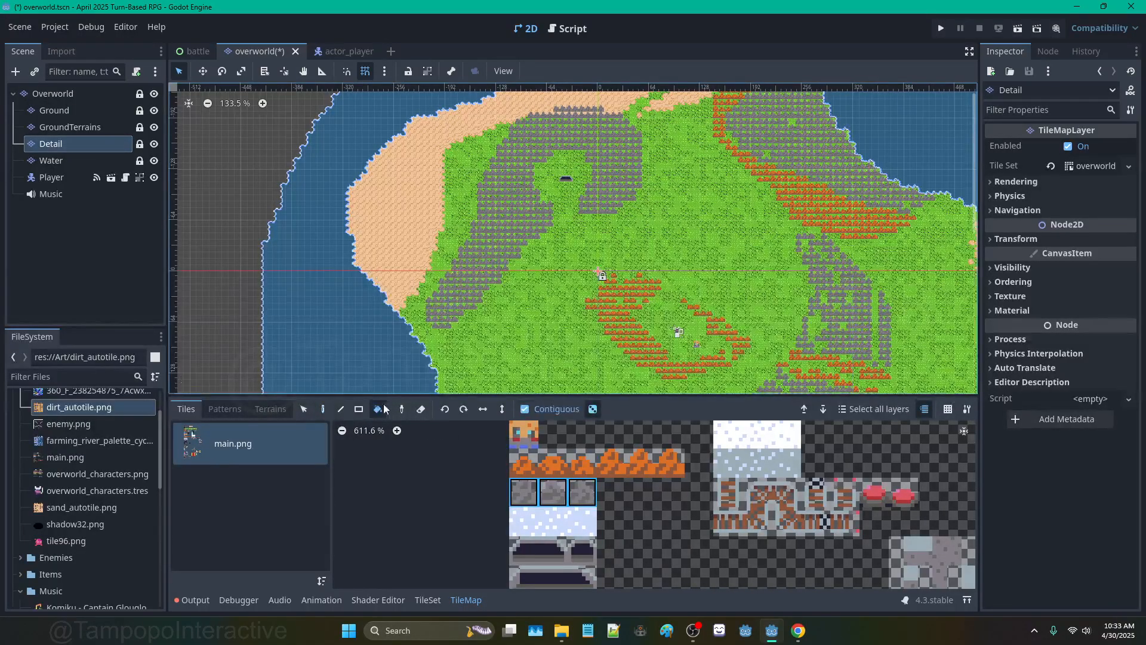
Step: On GroundTerrains, paint and bucket-fill Sand terrain along the western coast
click(67, 127)
click(270, 410)
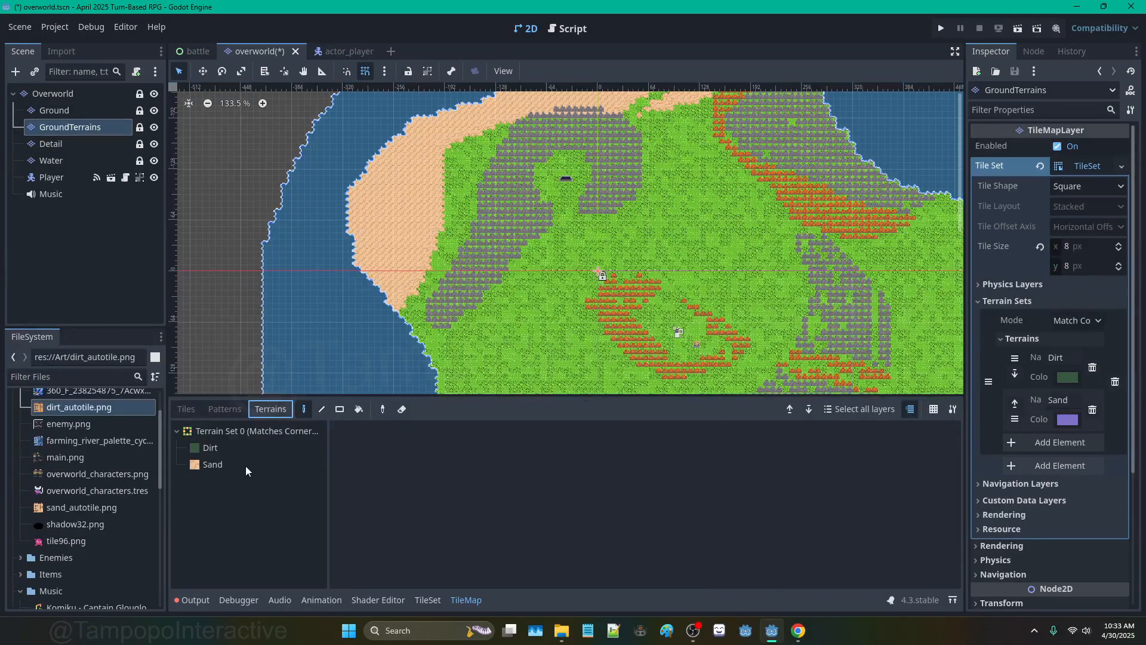
click(245, 464)
scroll(437, 335, up, 4)
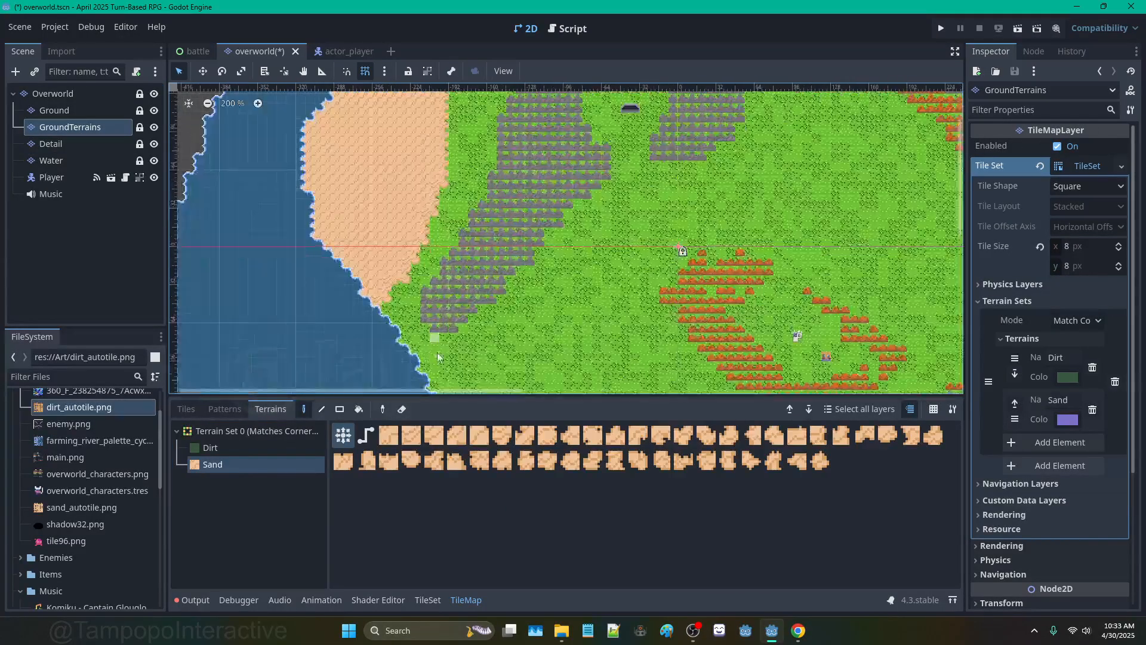
mouse_move(413, 213)
mouse_down()
mouse_move(449, 268)
mouse_move(424, 295)
mouse_up()
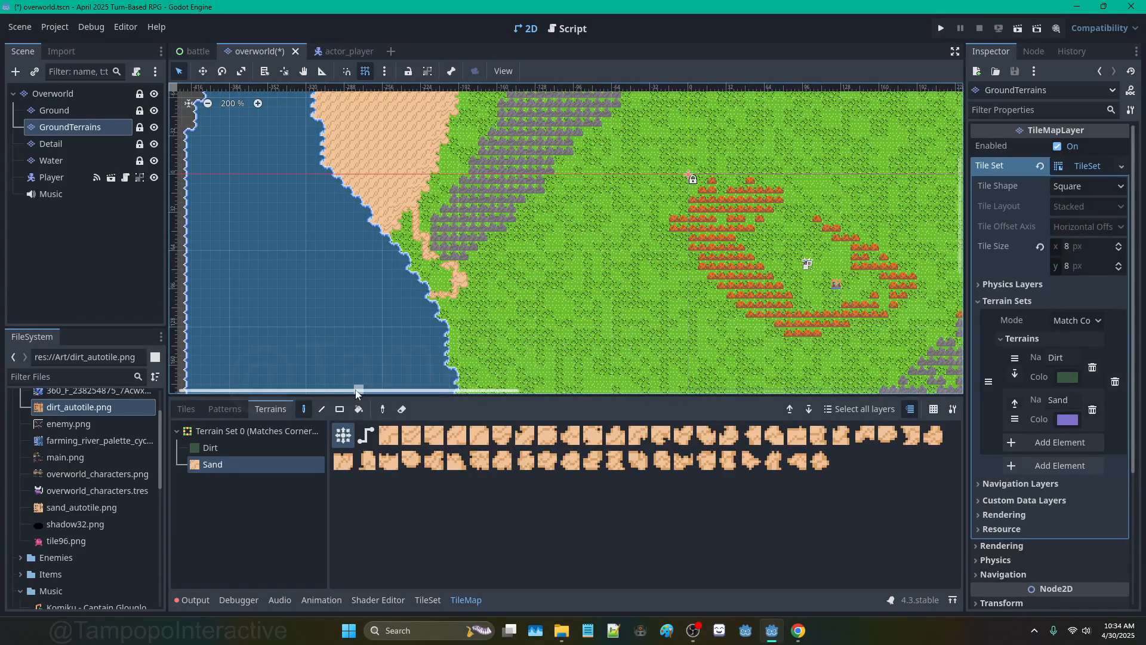
click(359, 409)
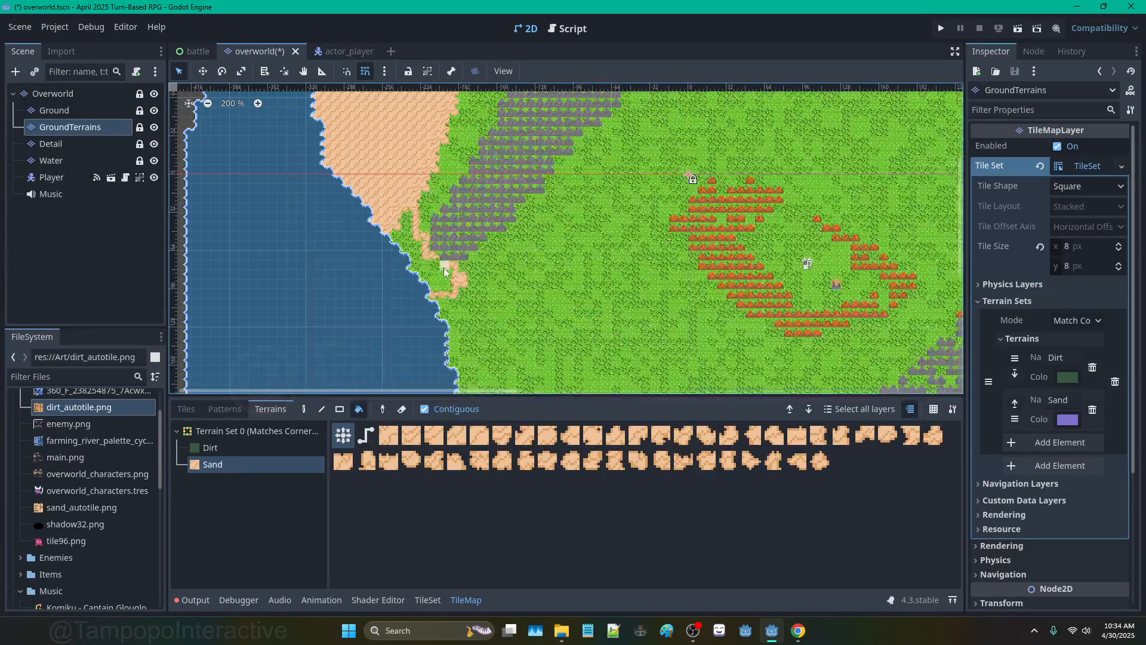
click(439, 276)
Step: Pan along the coast and select the Detail layer again
click(308, 409)
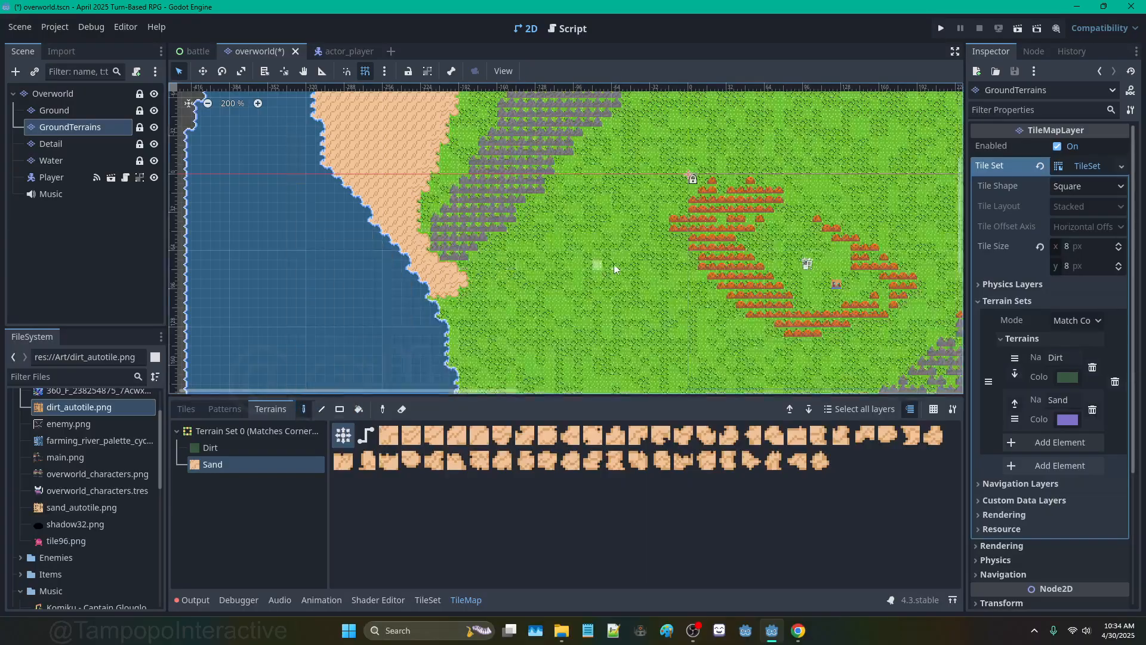
scroll(615, 266, down, 5)
scroll(722, 291, up, 2)
scroll(724, 290, up, 5)
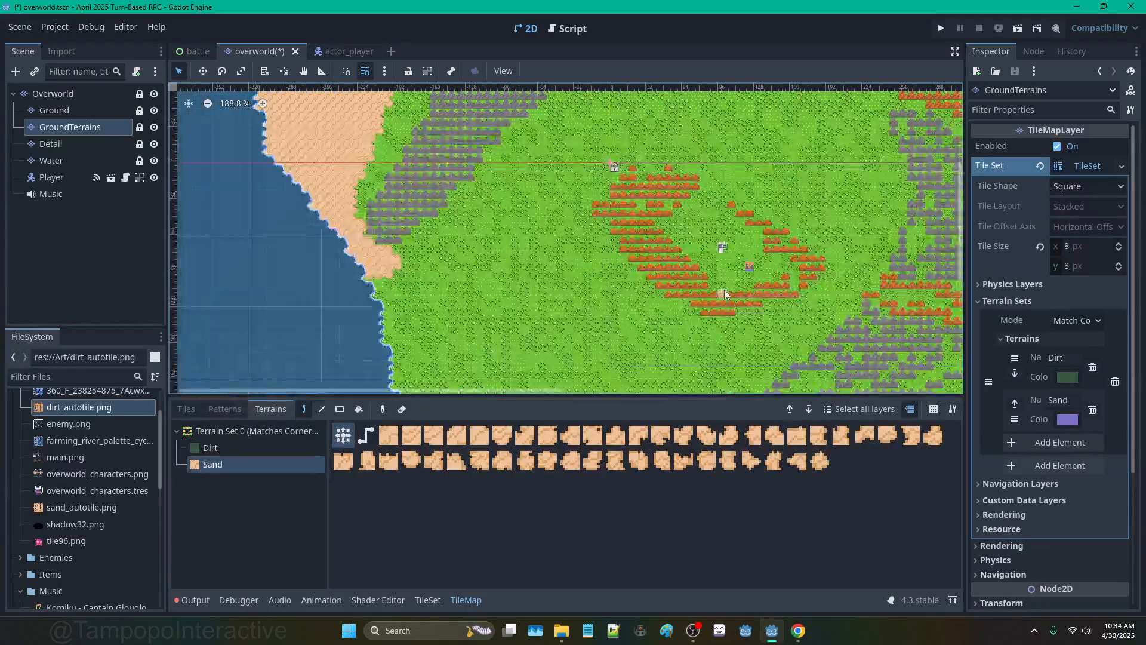
middle_drag(725, 290, 567, 277)
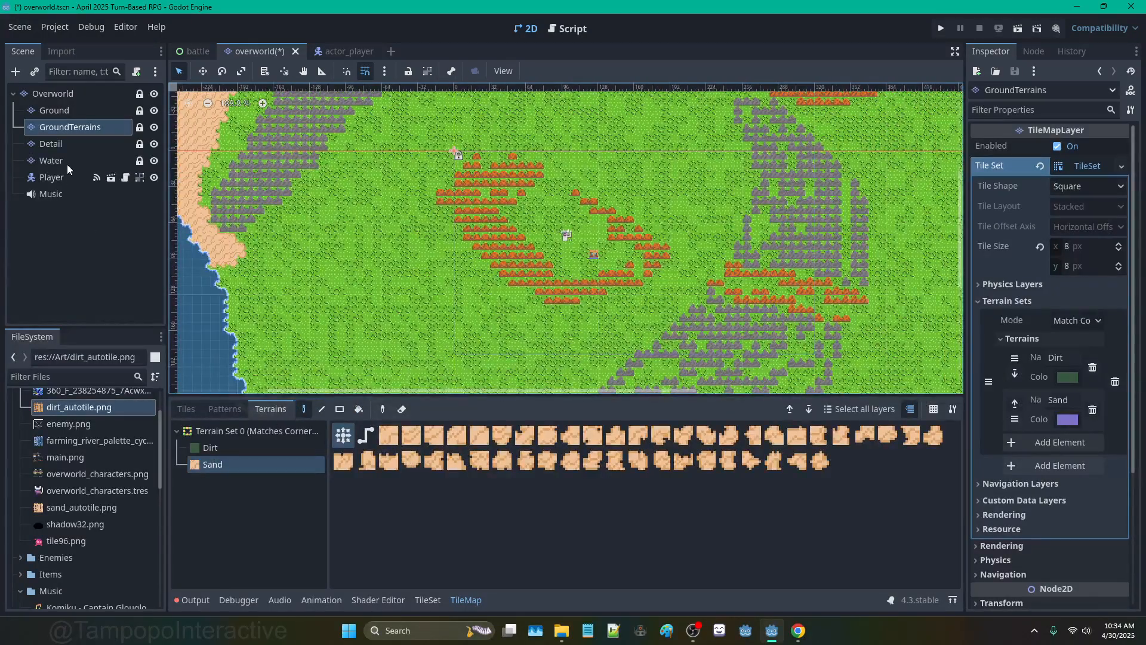
click(70, 141)
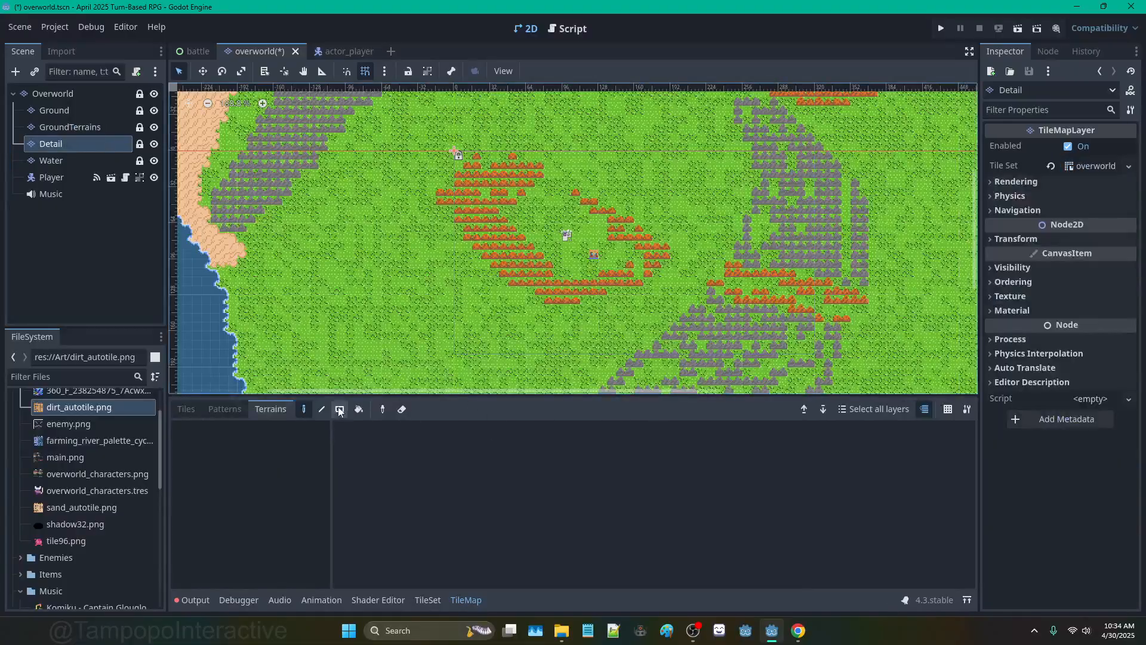
Step: Pick the tree tile, paint trees around the clearing and fill the grass between the orange hills
click(185, 408)
scroll(607, 474, down, 3)
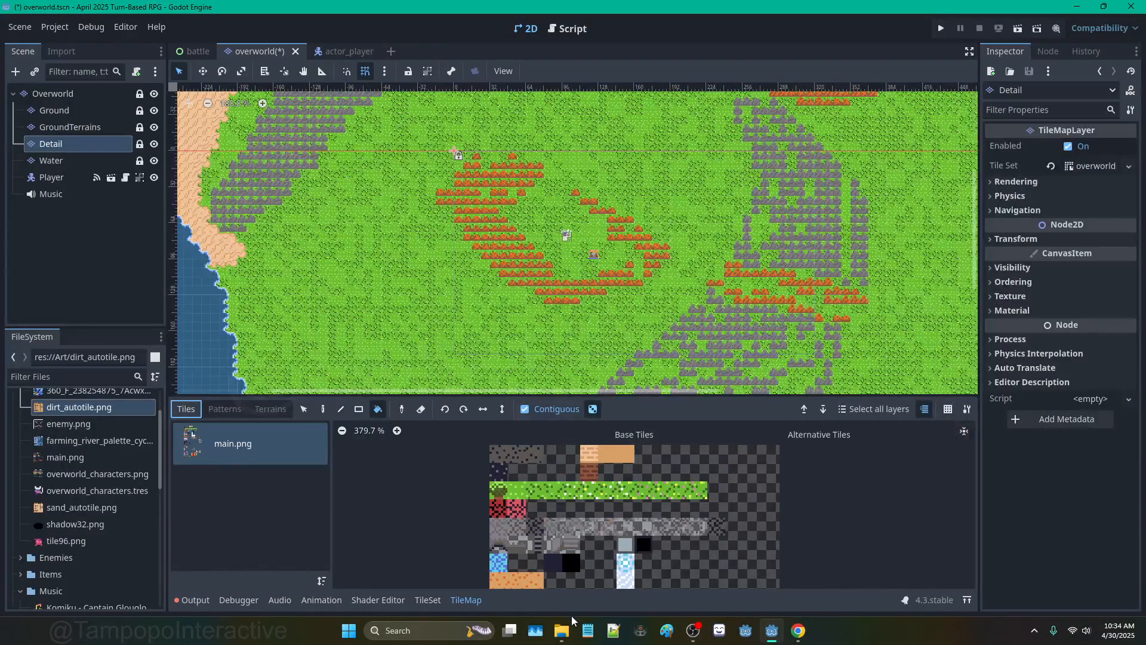
click(498, 490)
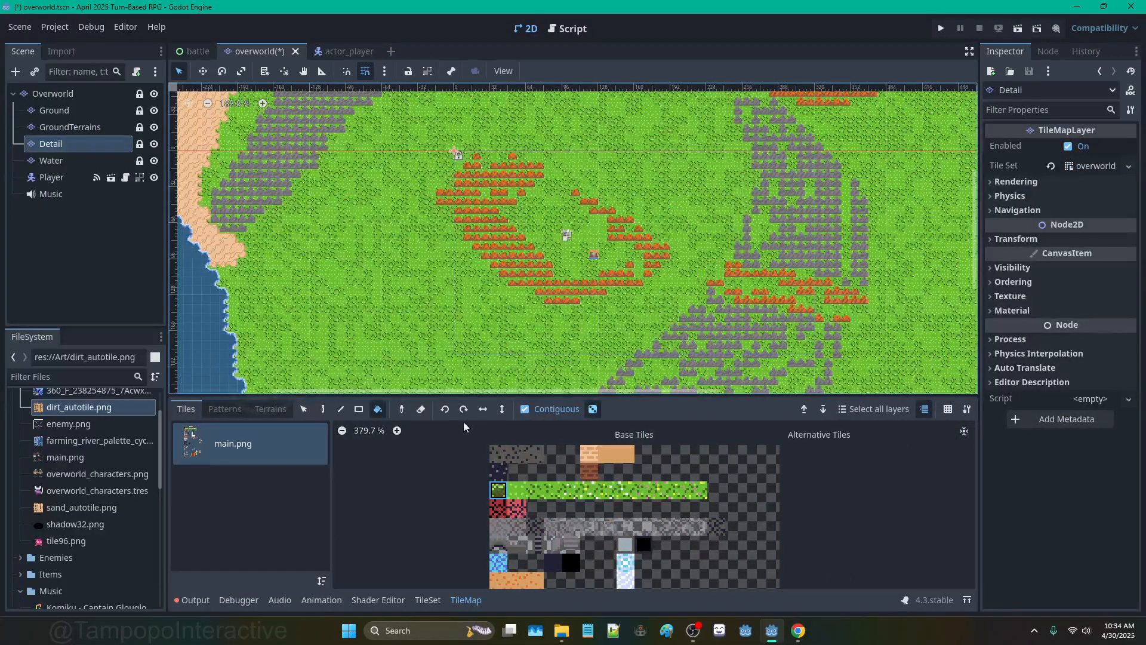
click(323, 409)
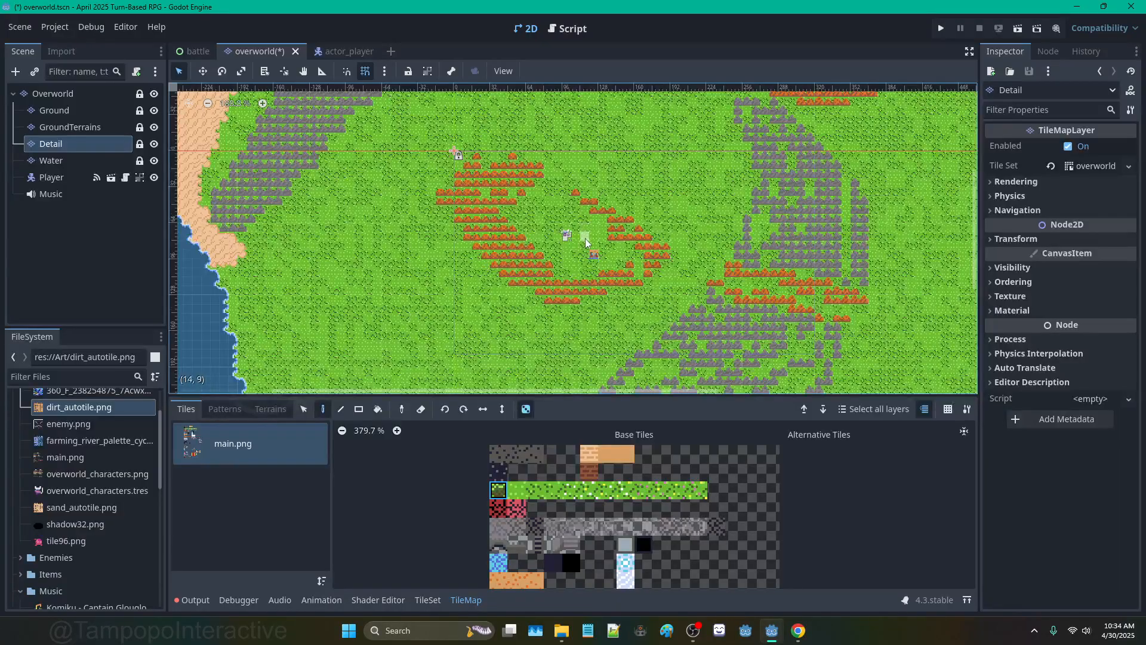
scroll(592, 247, up, 2)
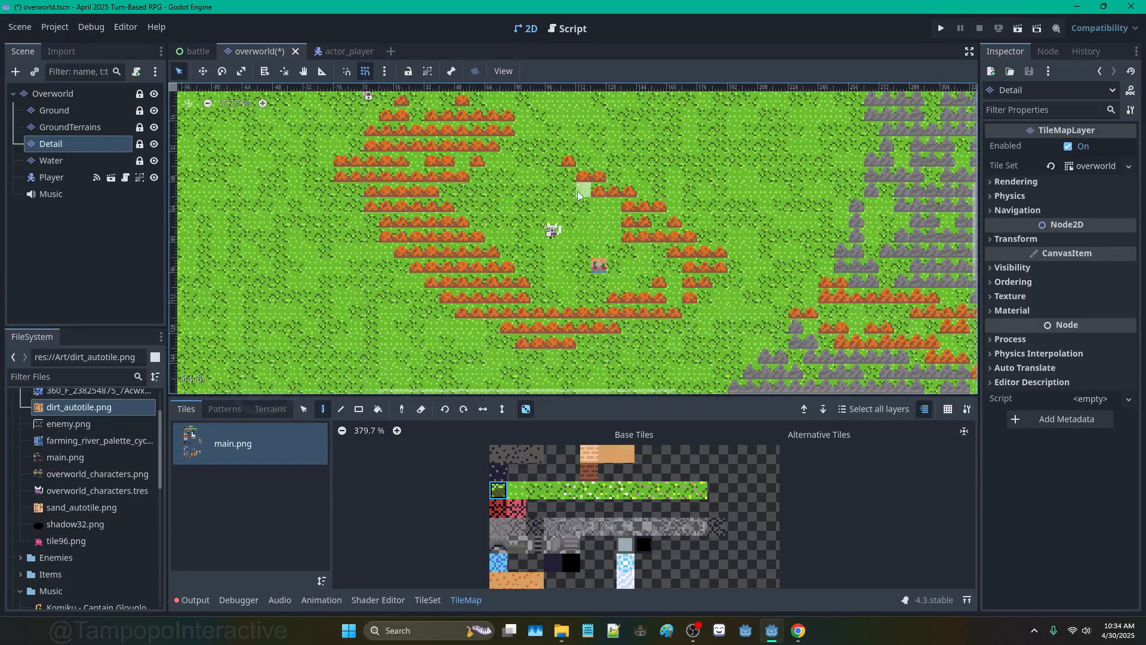
mouse_move(583, 191)
mouse_down()
mouse_move(510, 222)
mouse_move(500, 241)
mouse_up()
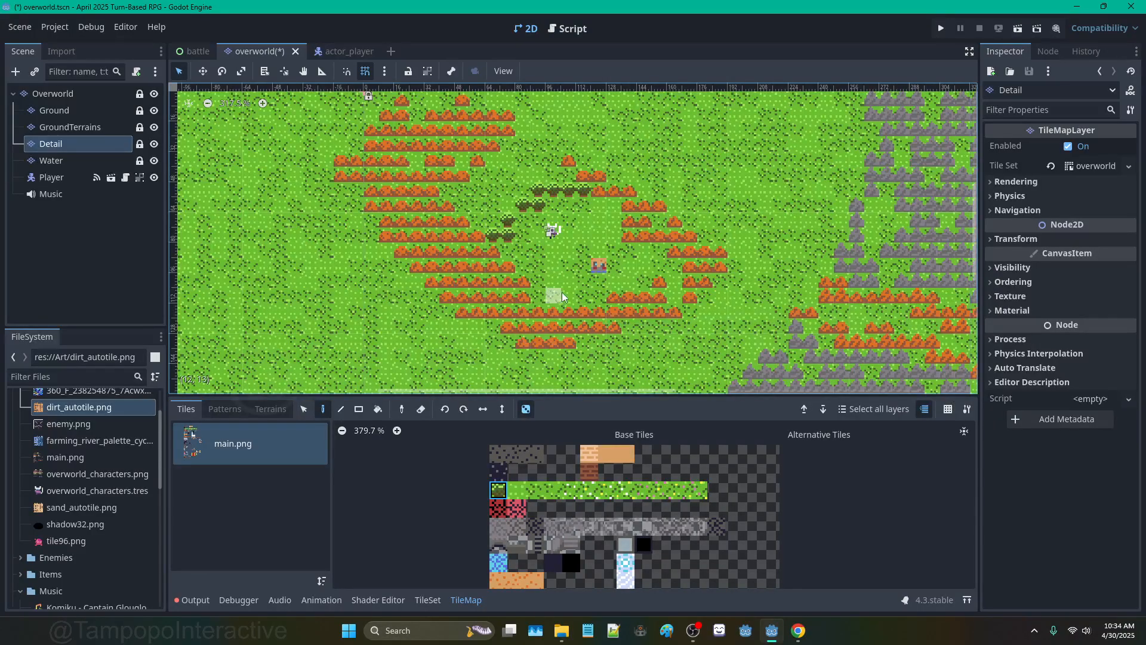
click(378, 409)
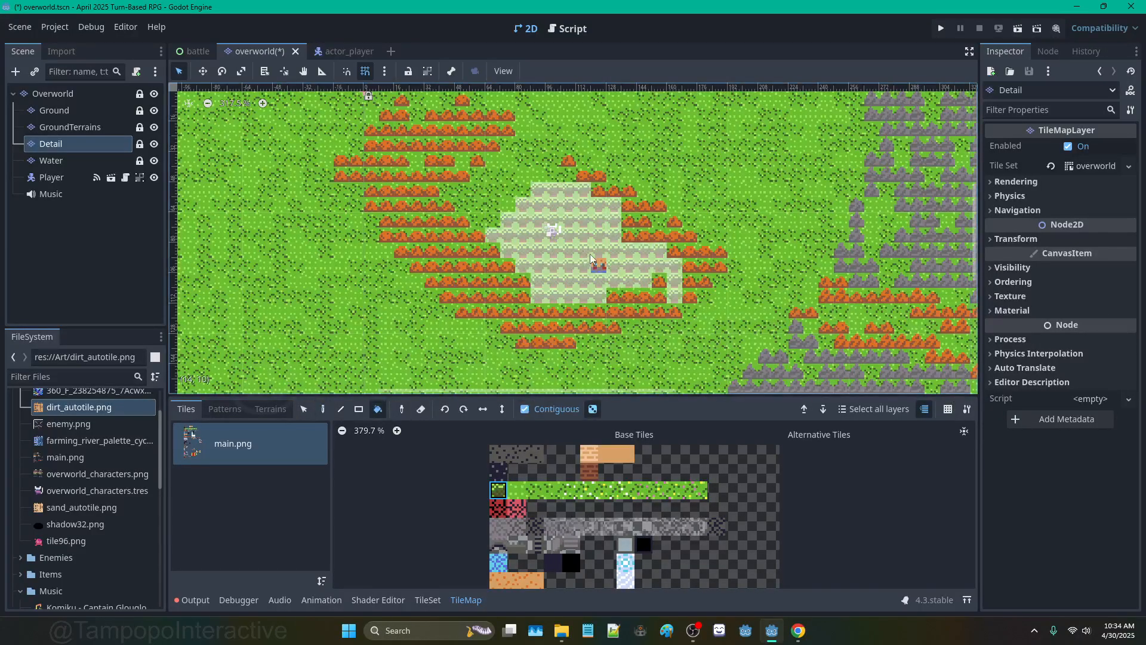
click(573, 257)
click(322, 409)
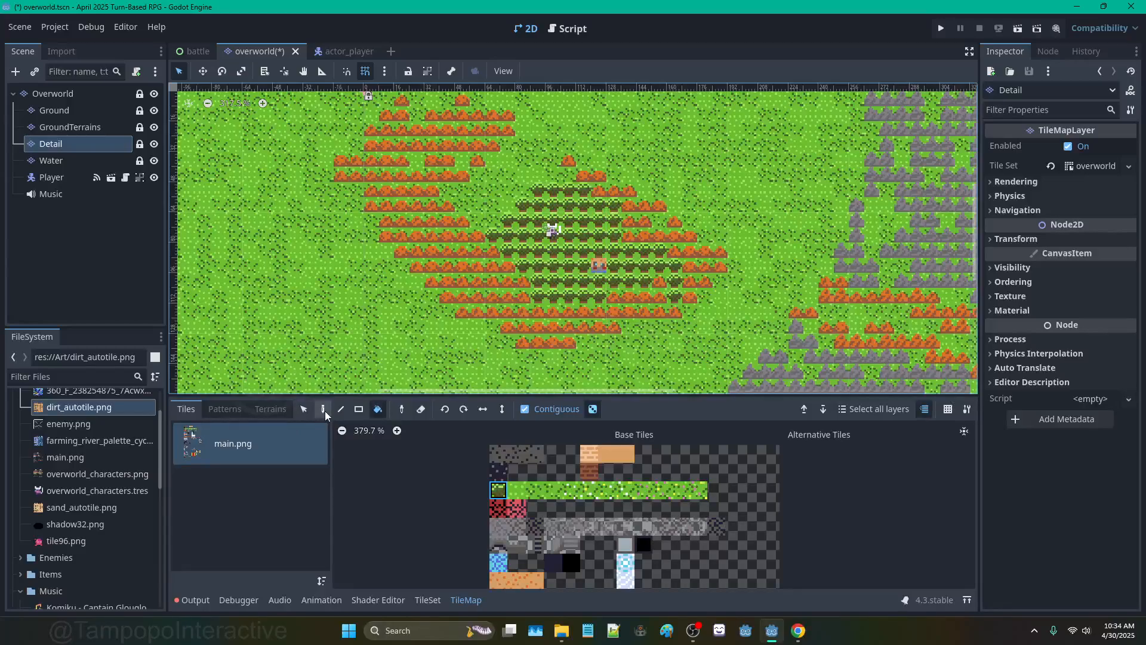
Step: Outline a new forest on the western grassland and fill it with trees
scroll(491, 323, down, 3)
scroll(595, 185, down, 6)
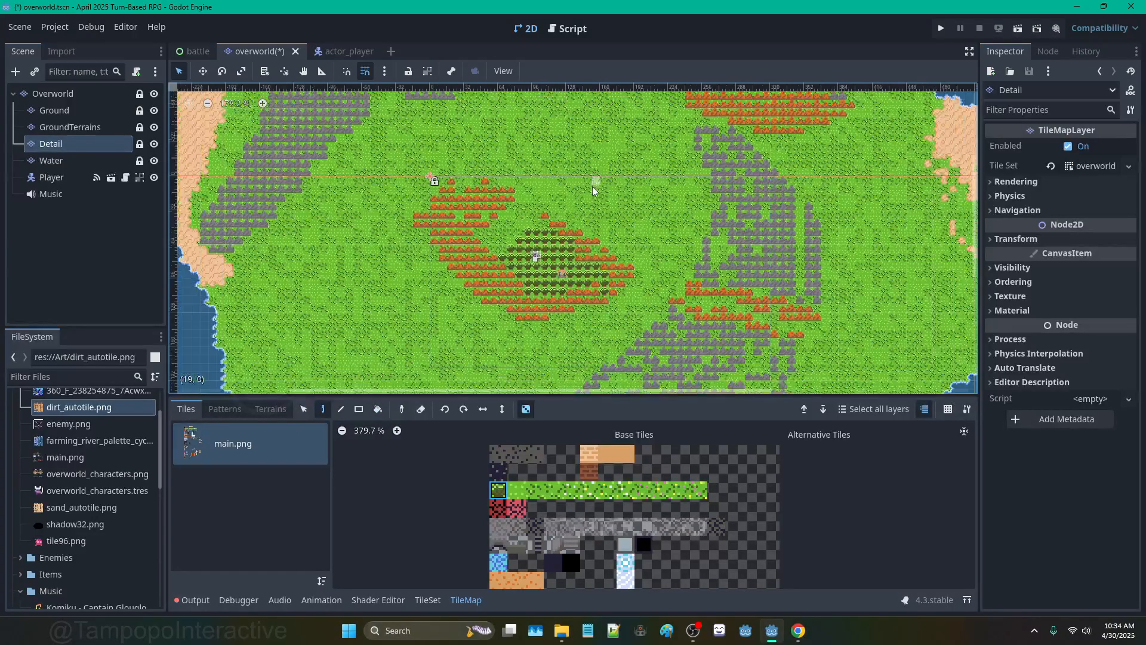
middle_drag(562, 245, 627, 190)
scroll(495, 250, up, 5)
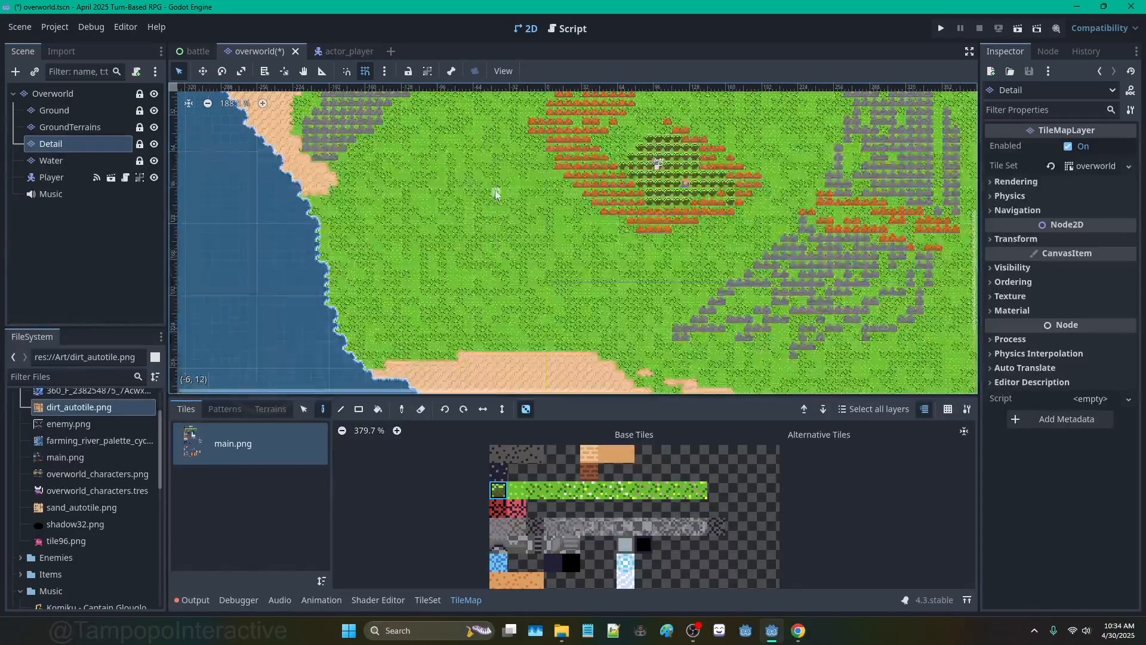
mouse_move(504, 185)
mouse_down()
mouse_move(484, 184)
mouse_move(418, 226)
mouse_move(363, 276)
mouse_move(418, 332)
mouse_move(555, 329)
mouse_move(594, 296)
mouse_move(513, 185)
mouse_up()
click(378, 409)
click(446, 300)
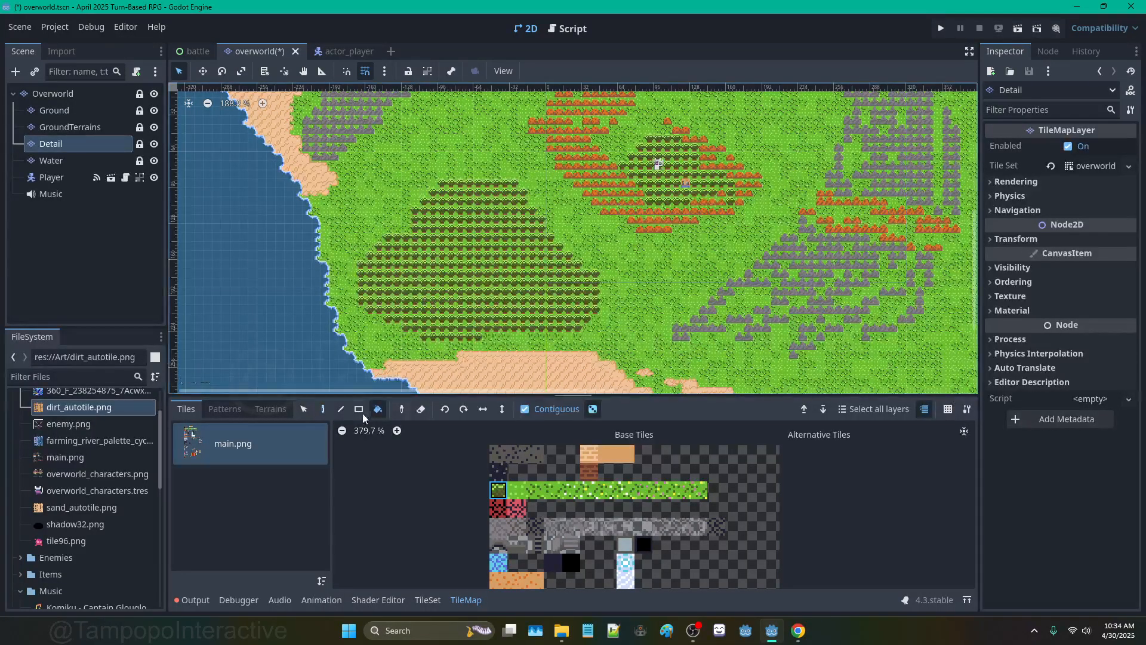
Step: Choose a different atlas tile and place a single one inside the forest
click(323, 409)
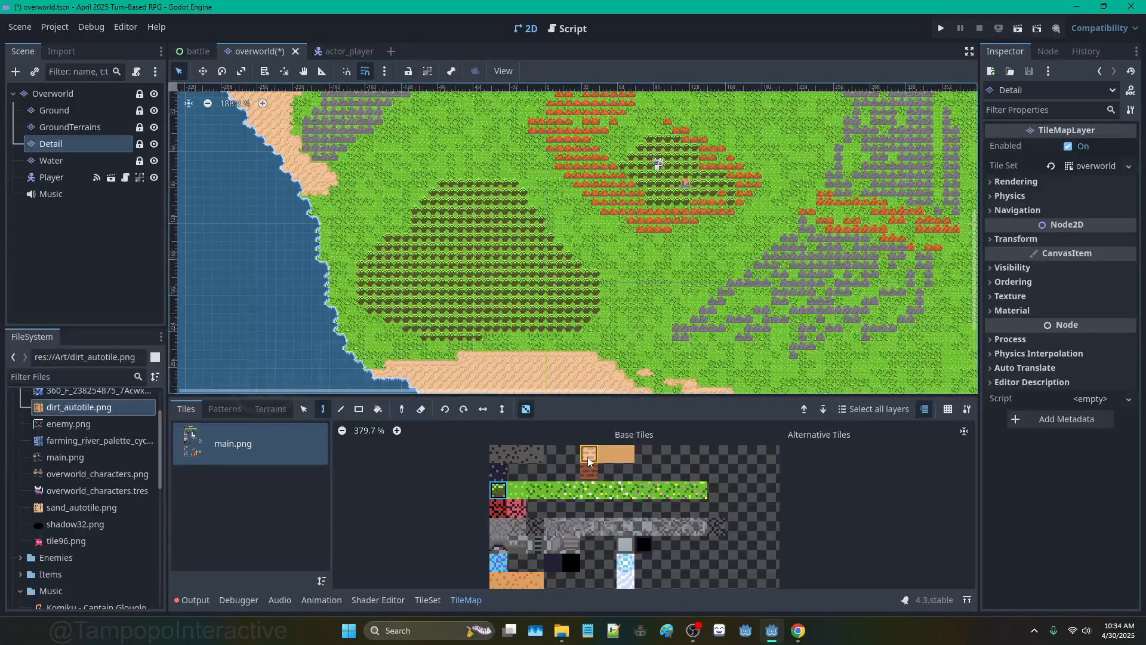
scroll(551, 504, down, 2)
scroll(537, 517, down, 2)
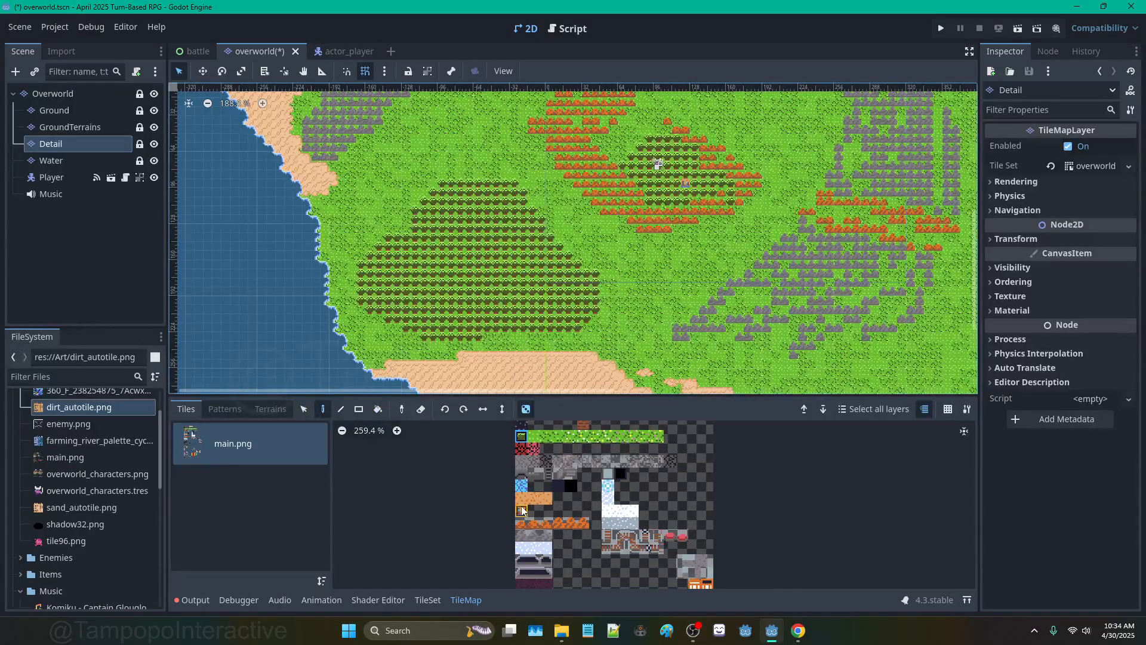
click(522, 510)
scroll(485, 270, up, 3)
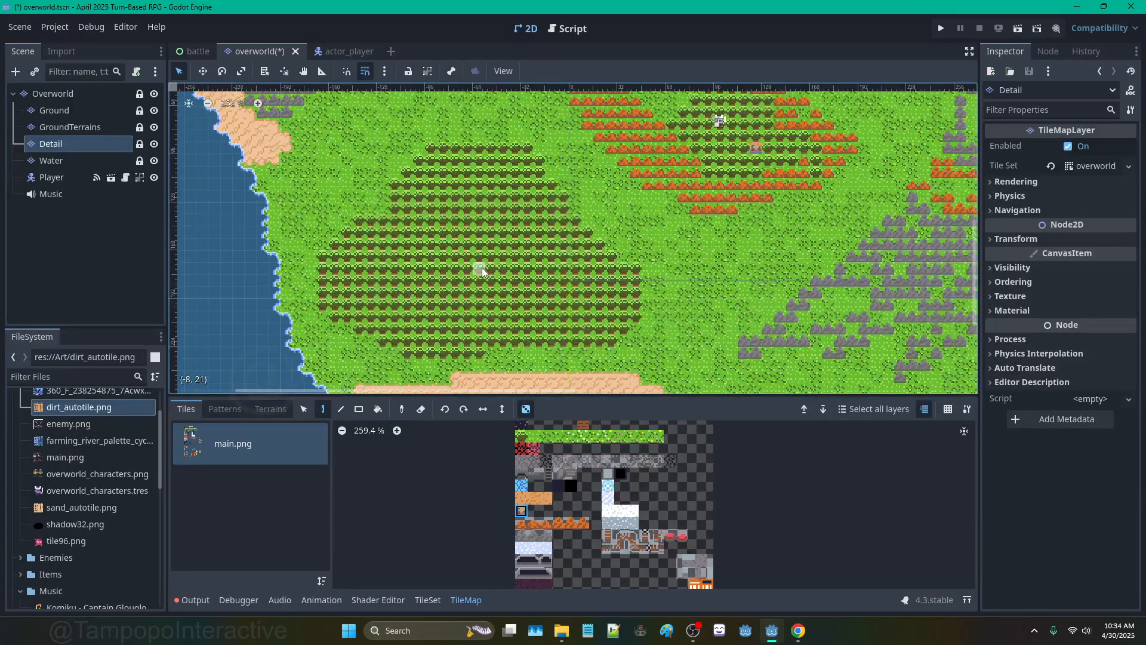
click(443, 281)
Step: On the island's east side, paint a trail of trees across the grass, then undo it
scroll(442, 283, down, 5)
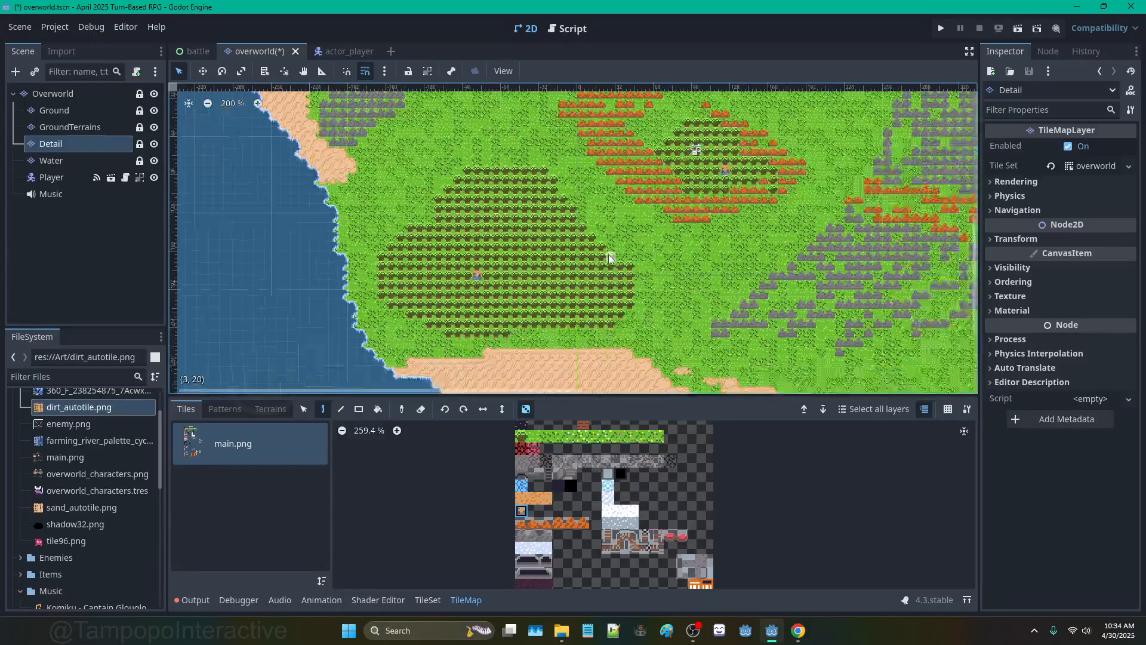
middle_drag(580, 265, 410, 294)
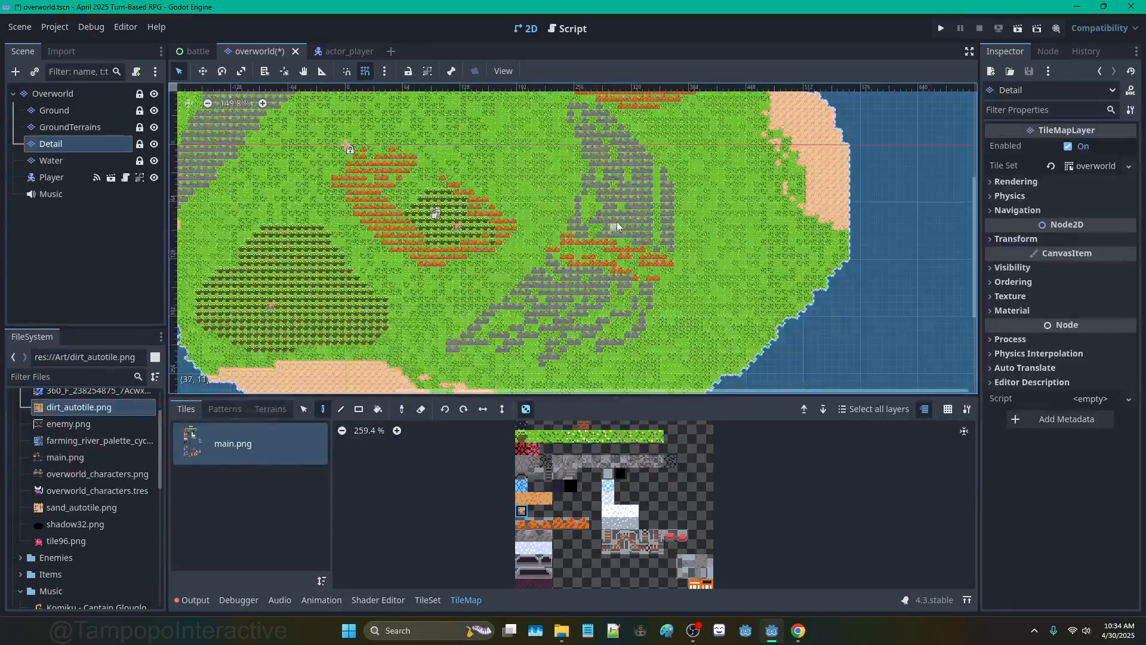
middle_drag(648, 312, 647, 255)
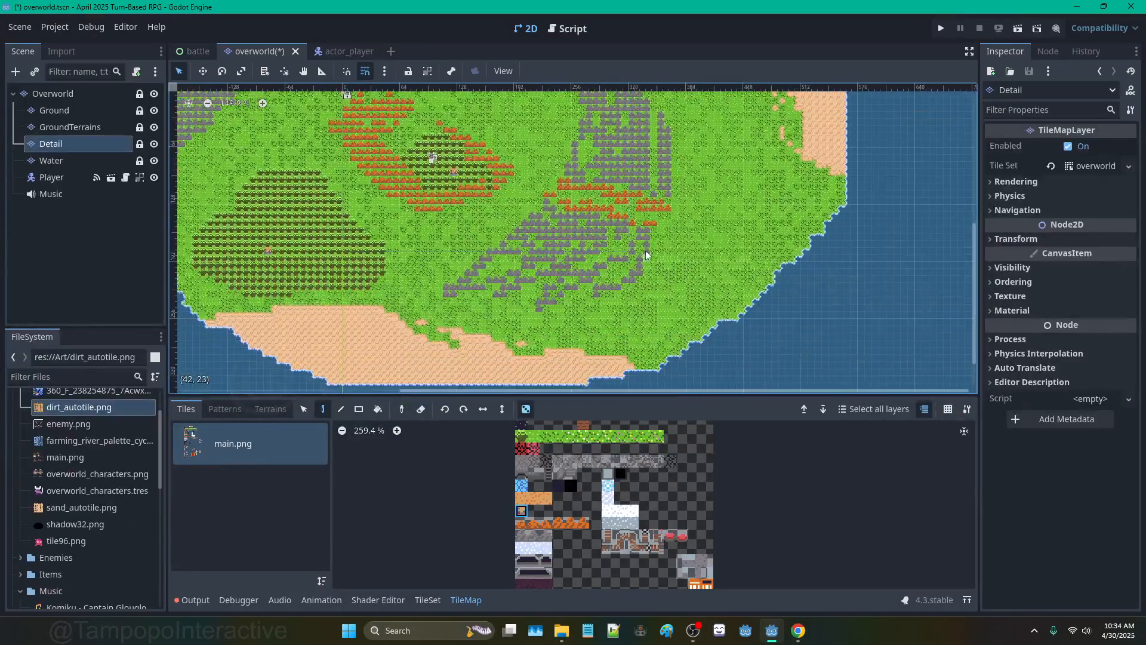
click(521, 436)
drag(705, 209, 718, 194)
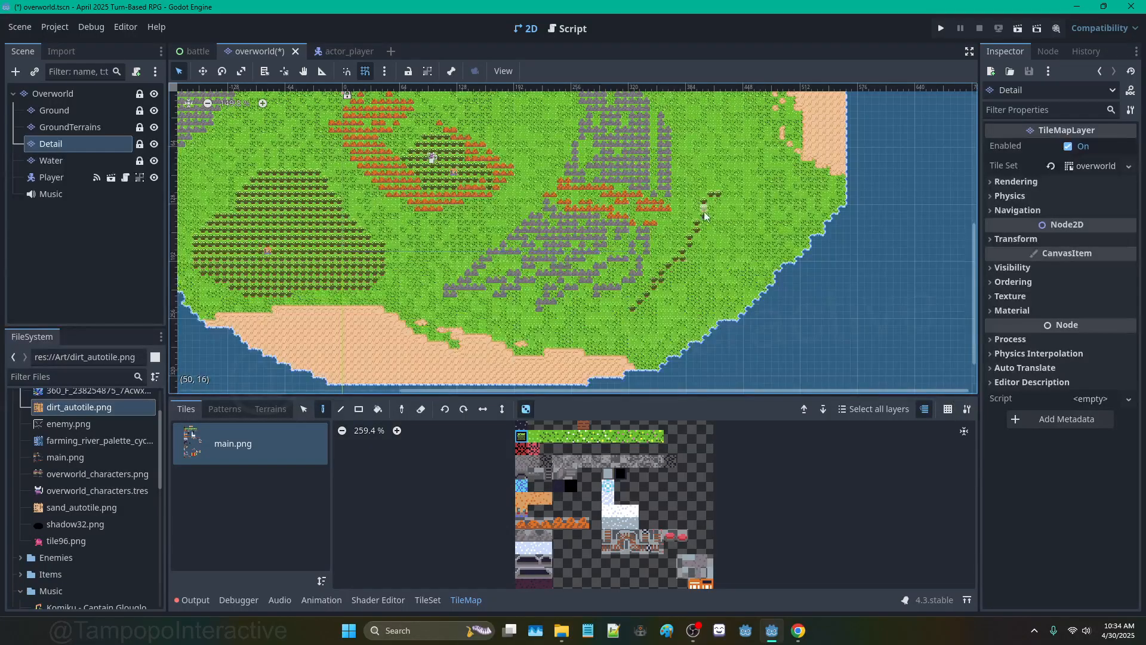
key(ctrl+z)
Step: Paint a diagonal line of trees on the north-east grassland
middle_drag(713, 112, 662, 313)
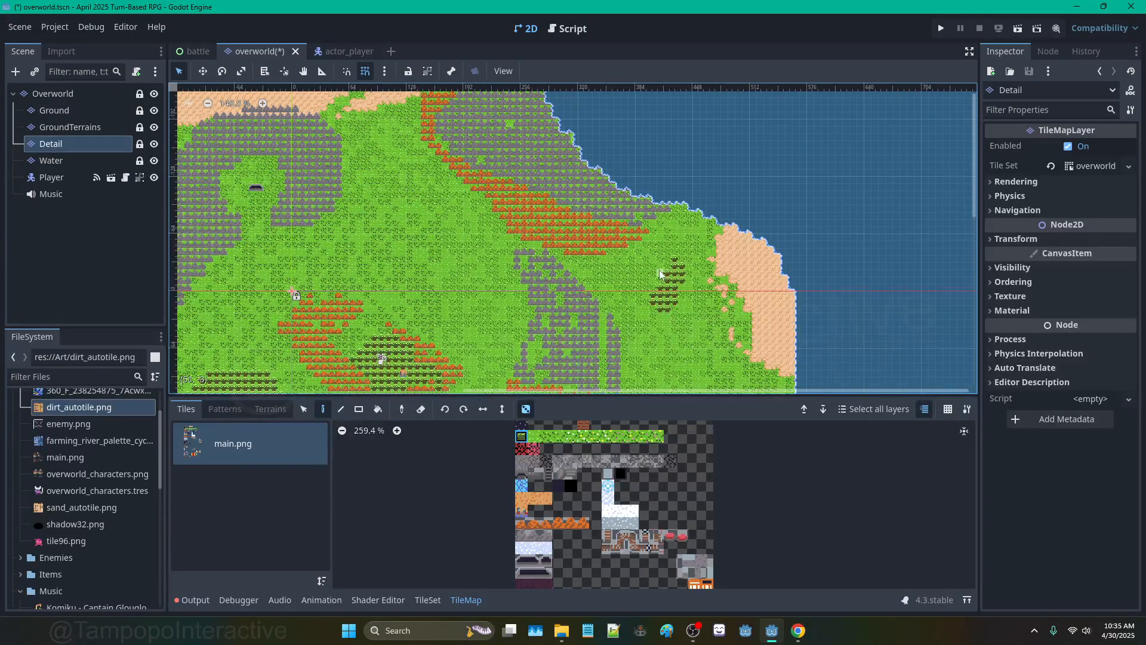
scroll(663, 299, down, 2)
shift+scroll(687, 296, left, 3)
scroll(619, 239, up, 5)
drag(559, 190, 609, 270)
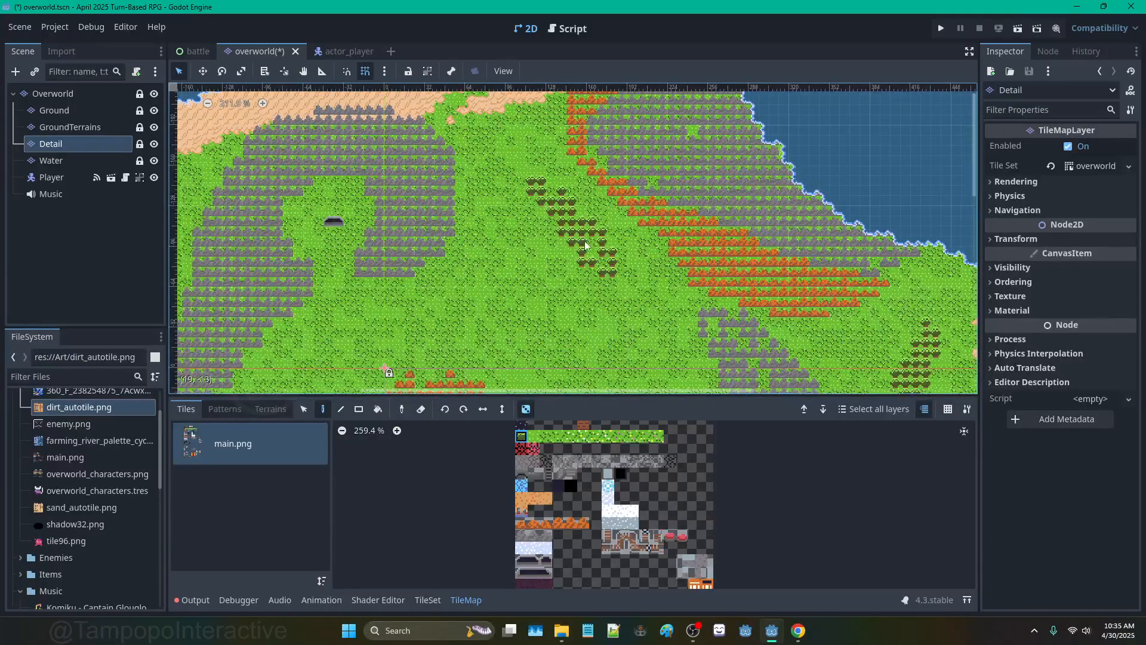
scroll(546, 265, down, 2)
scroll(594, 208, down, 2)
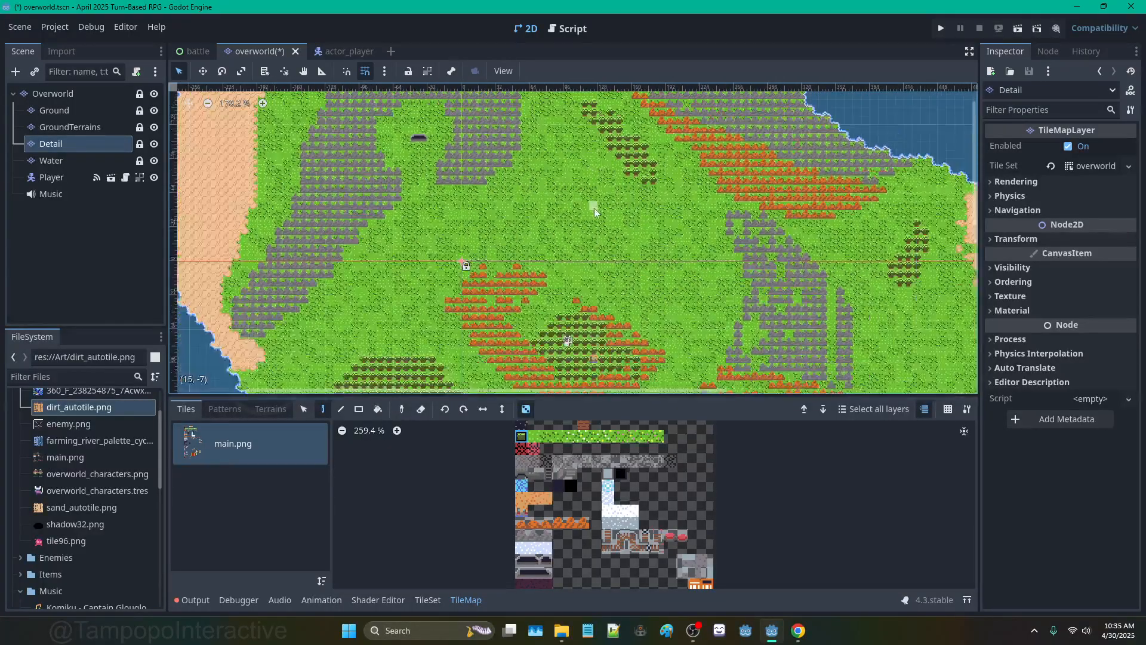
scroll(698, 292, down, 2)
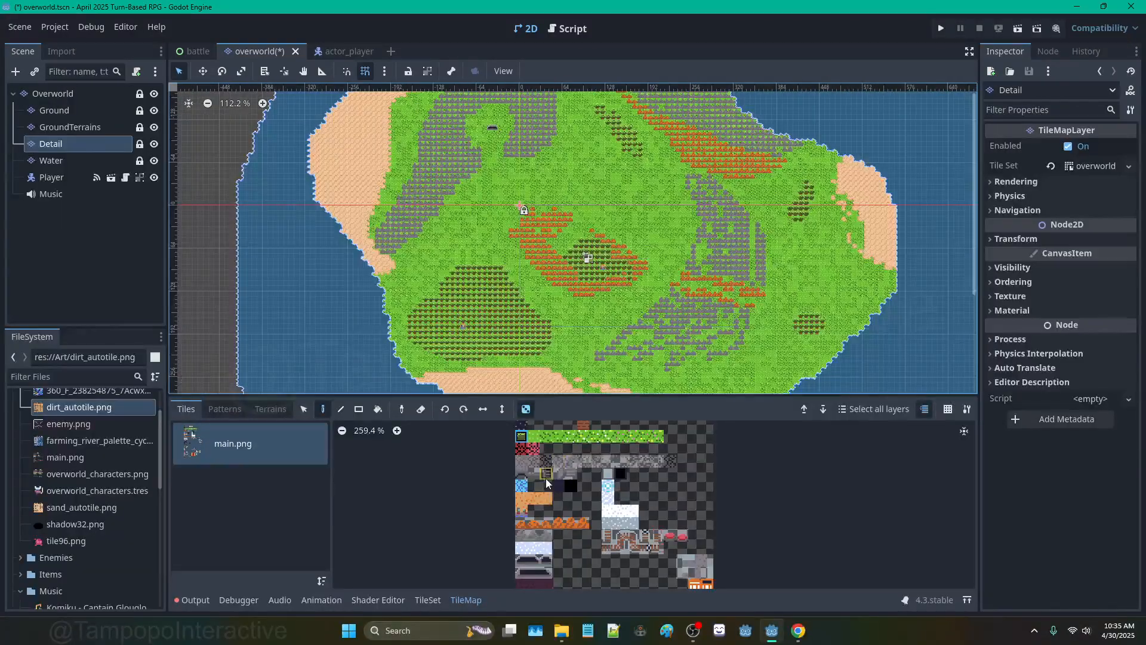
Step: Select a row of three mountain tiles and paint them into gaps in the rock ridge
drag(521, 536, 553, 536)
scroll(712, 213, up, 3)
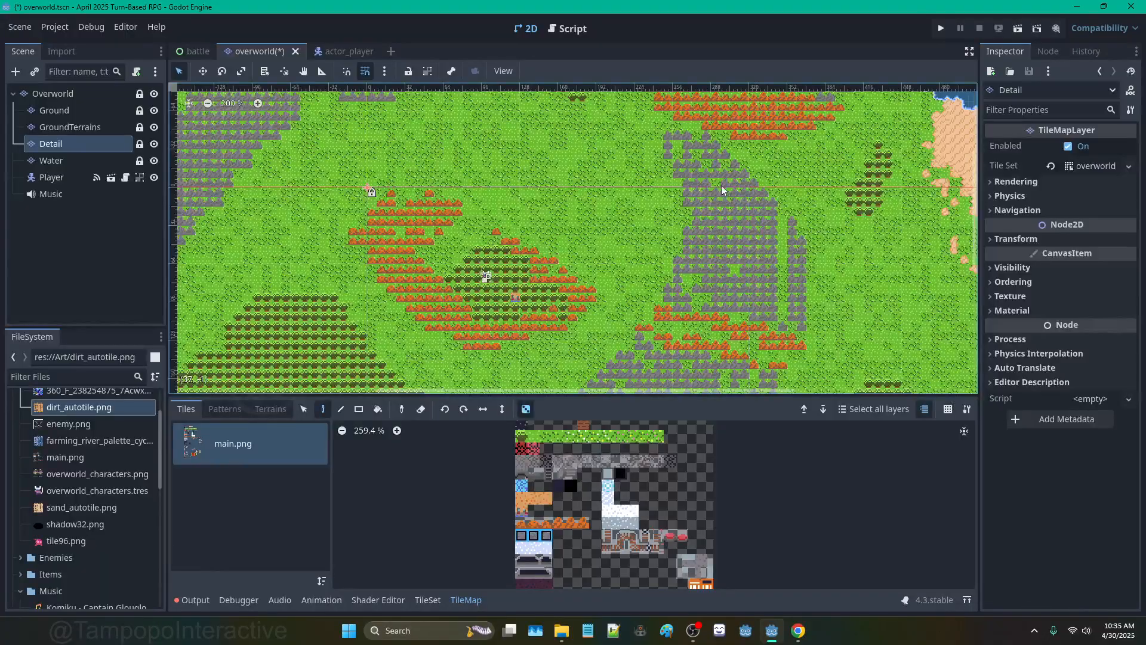
click(783, 270)
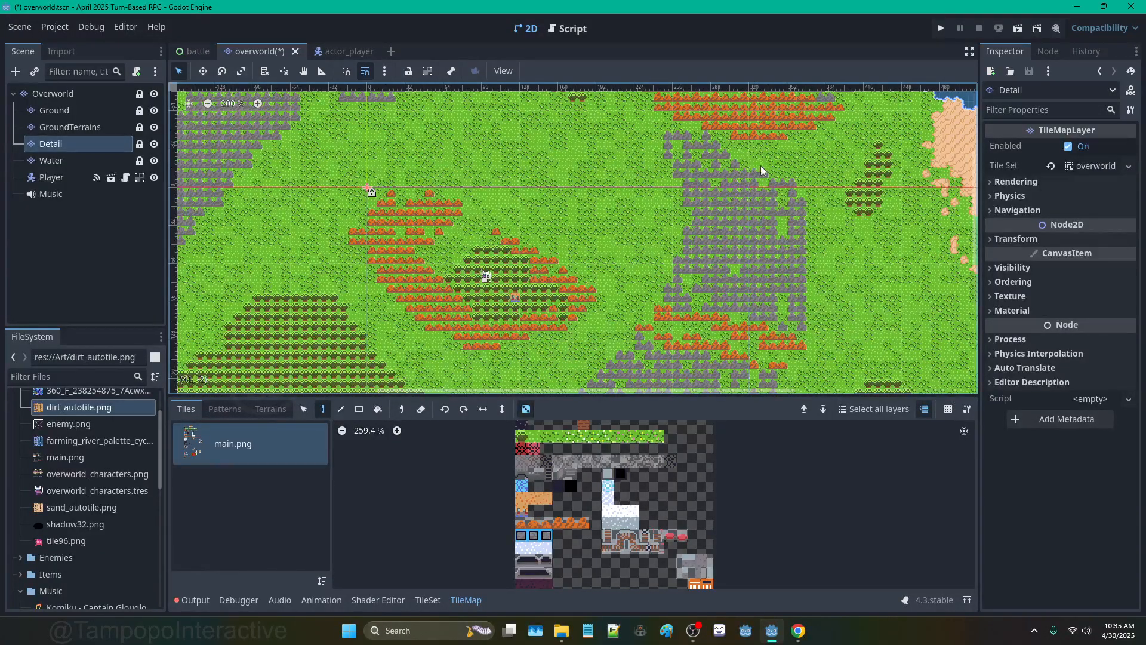
scroll(785, 248, down, 4)
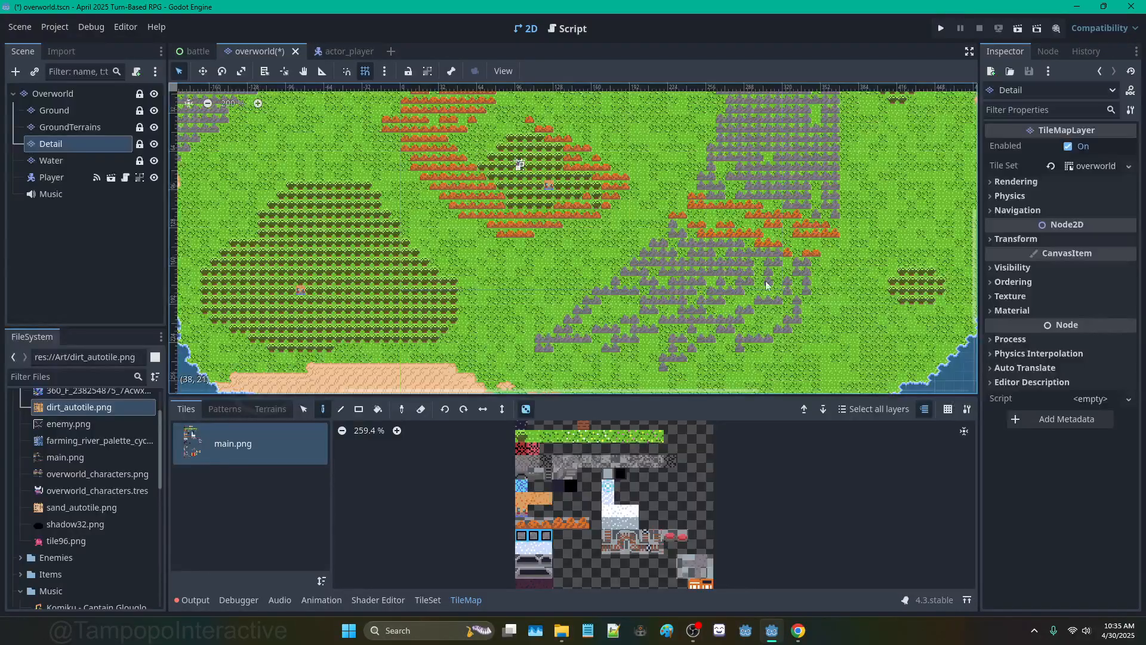
mouse_move(613, 326)
mouse_down()
mouse_move(583, 318)
mouse_move(644, 306)
mouse_move(601, 339)
mouse_up()
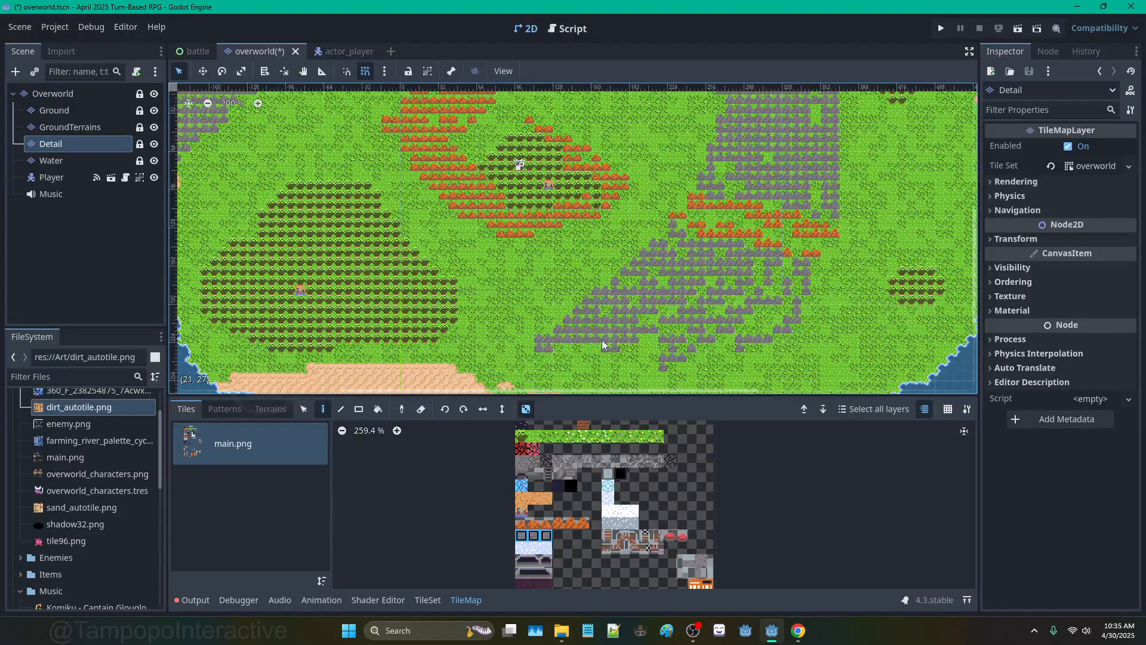
drag(768, 323, 785, 301)
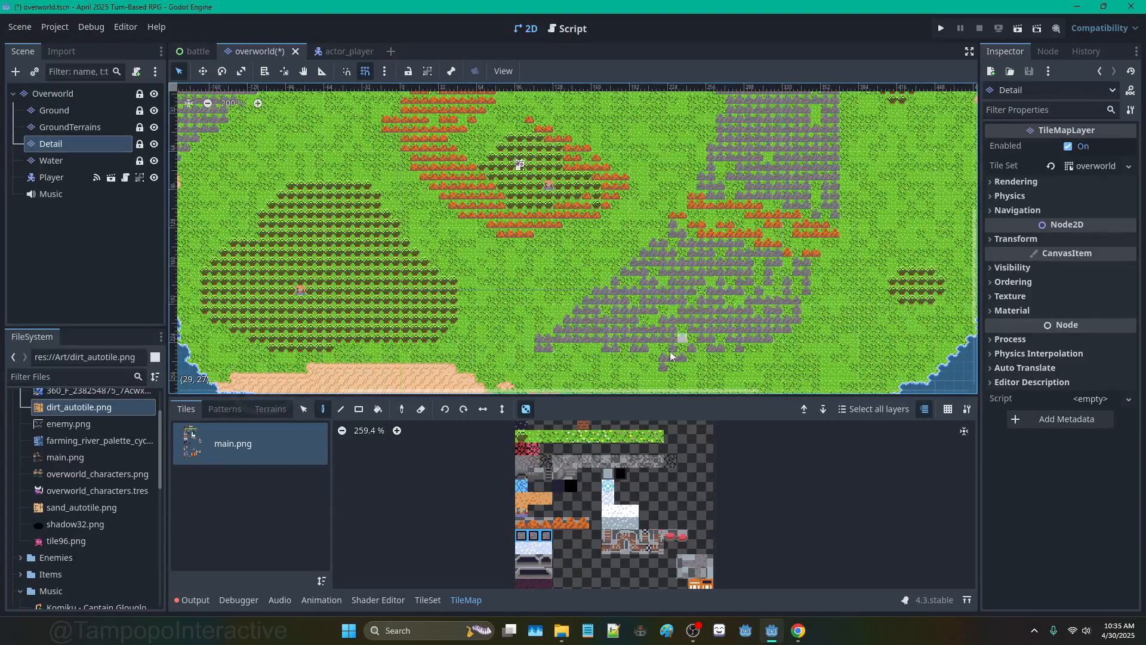
Step: Fill the remaining ridge gaps with mountain tiles, including the eastern end
scroll(721, 292, down, 3)
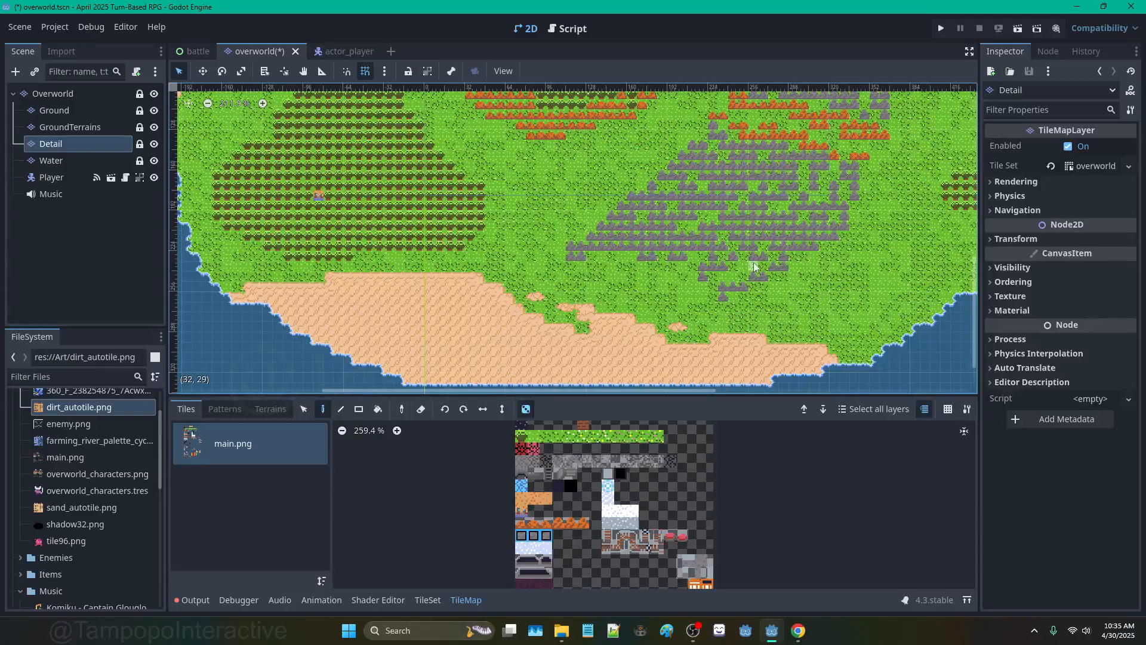
drag(754, 267, 694, 260)
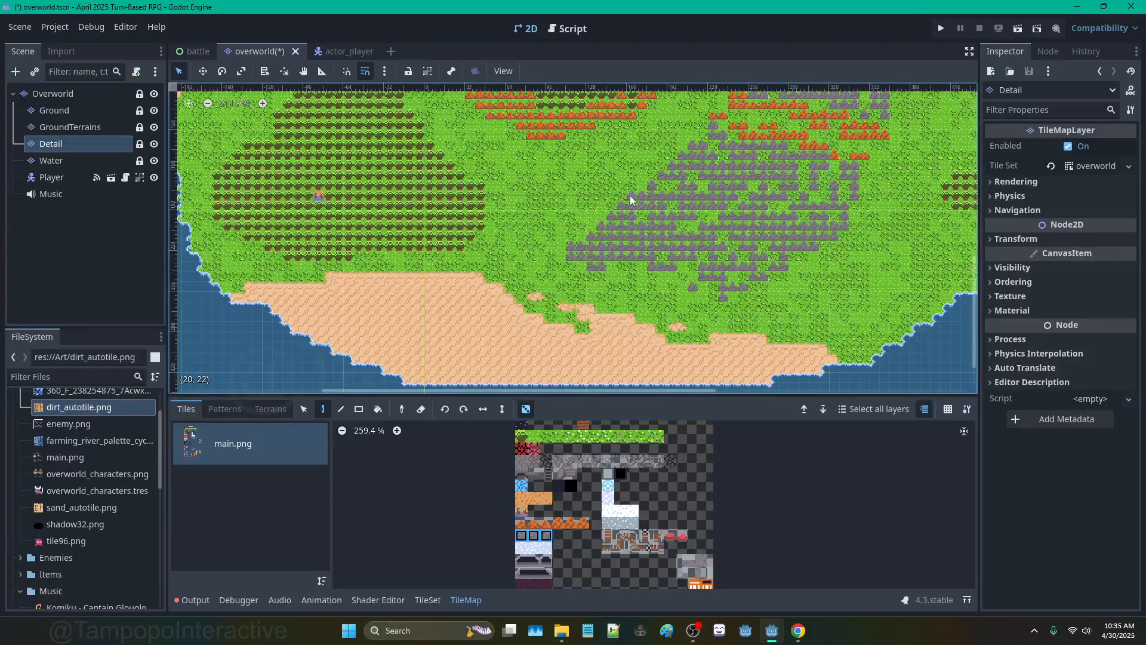
drag(667, 173, 673, 153)
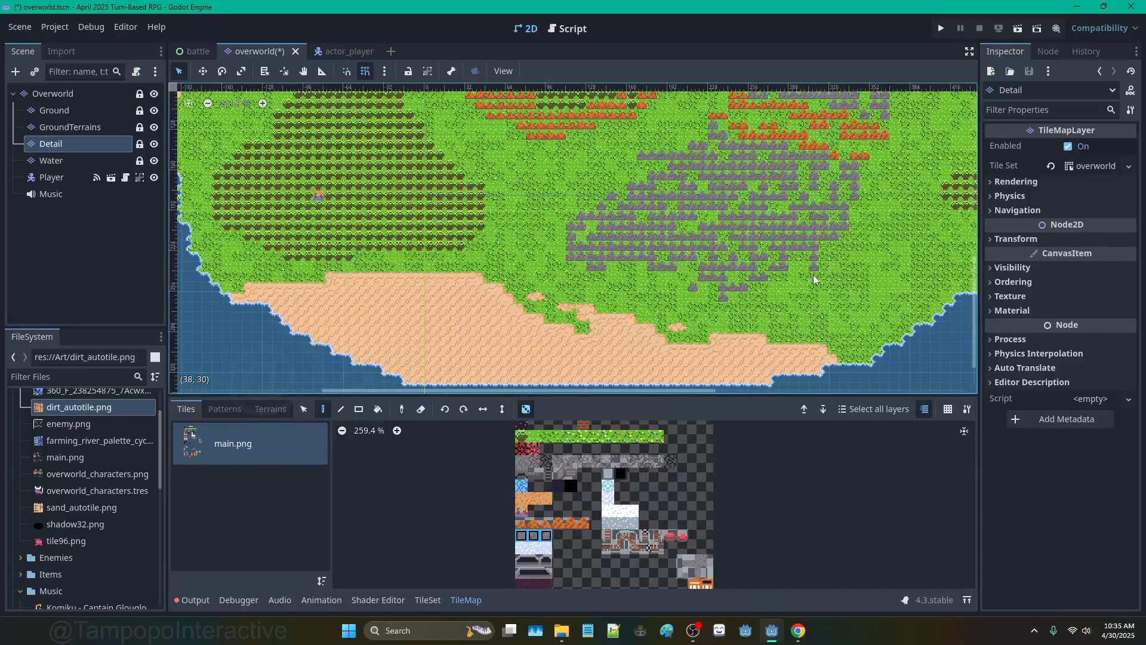
drag(795, 263, 811, 260)
scroll(881, 213, down, 6)
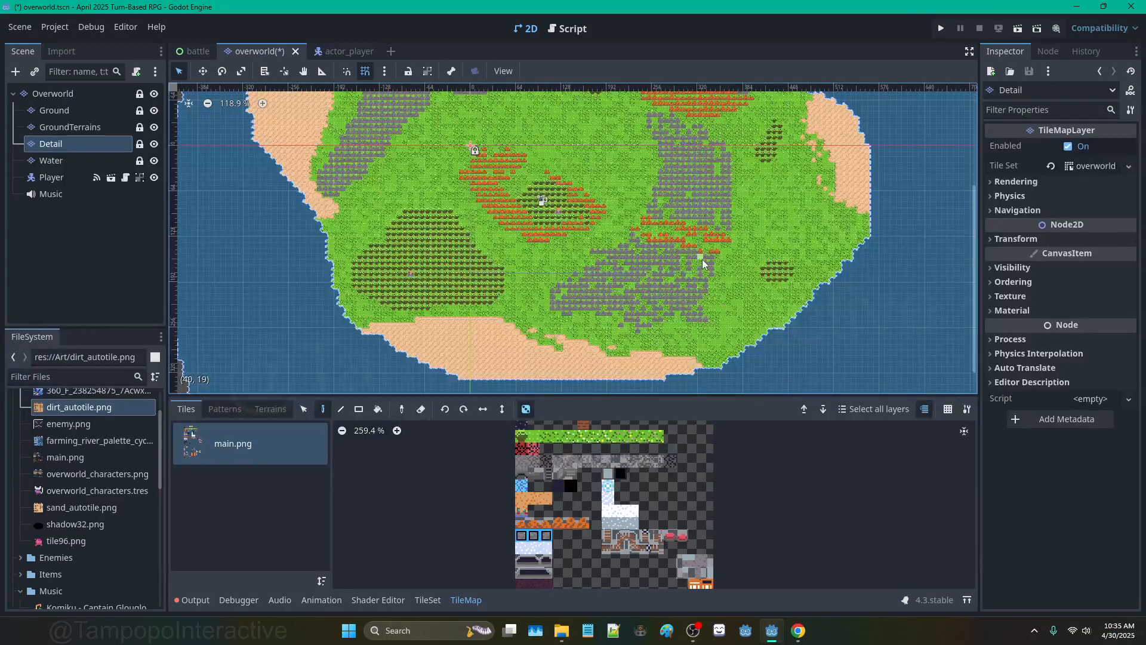
scroll(703, 263, down, 2)
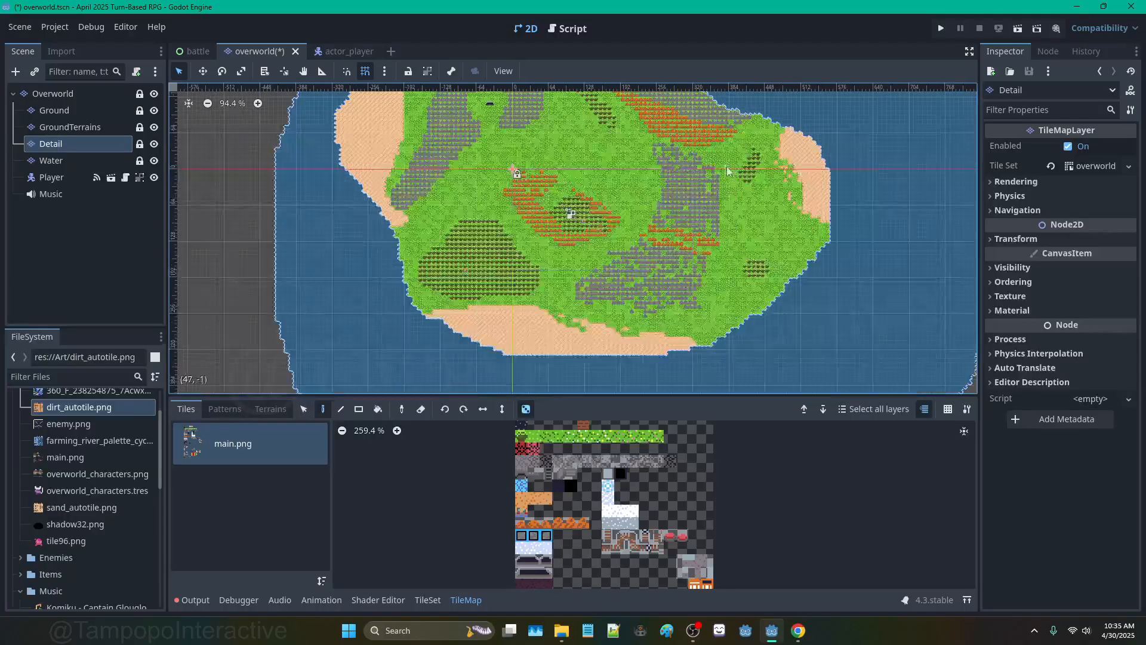
scroll(696, 307, up, 6)
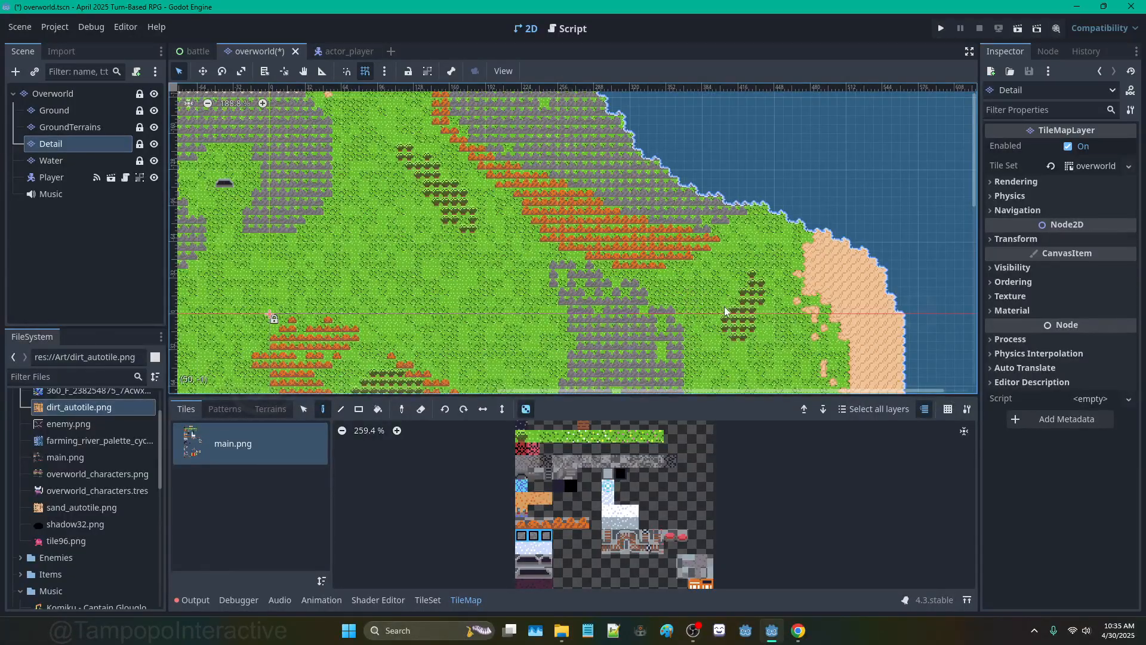
scroll(600, 252, down, 2)
middle_drag(384, 248, 595, 257)
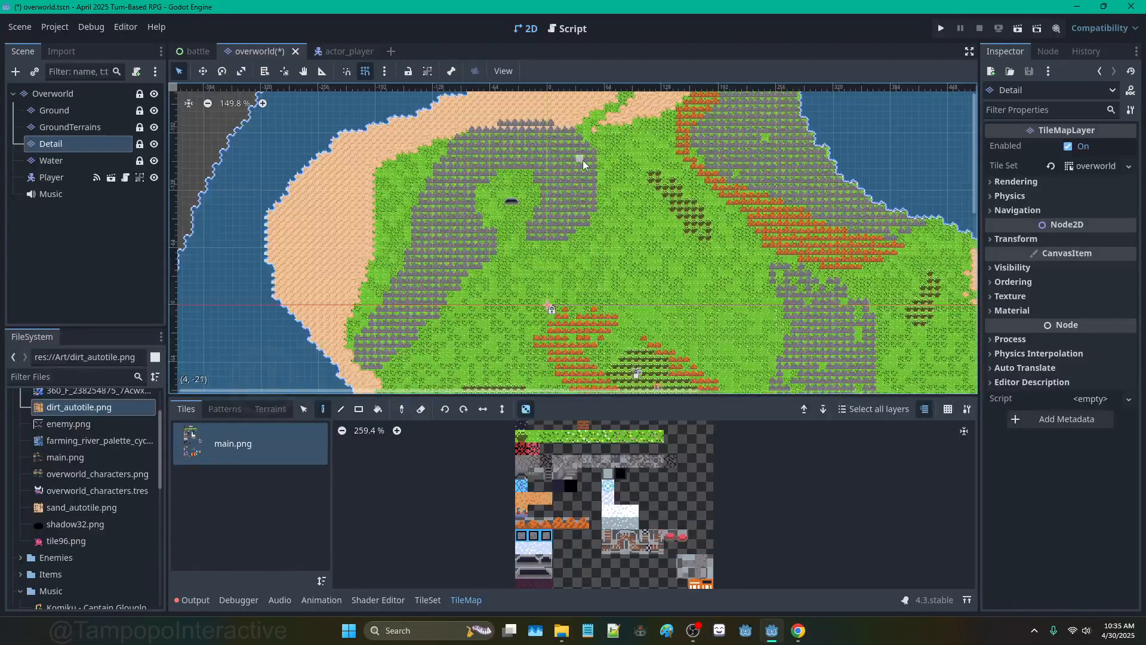
scroll(532, 213, up, 6)
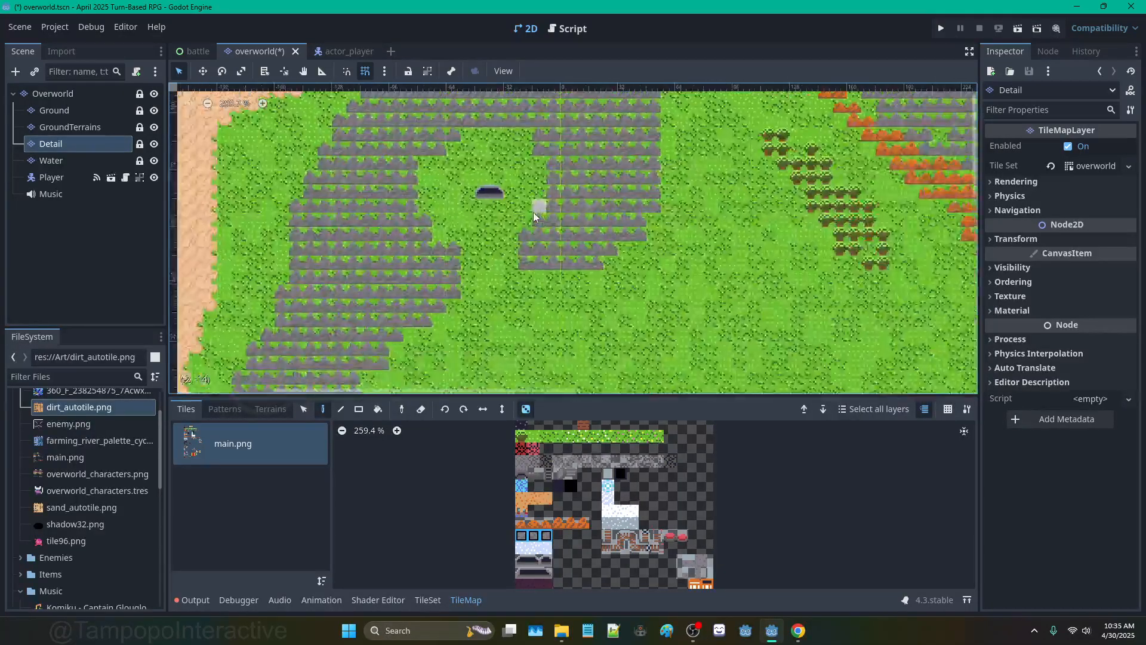
scroll(532, 213, up, 1)
scroll(600, 523, down, 1)
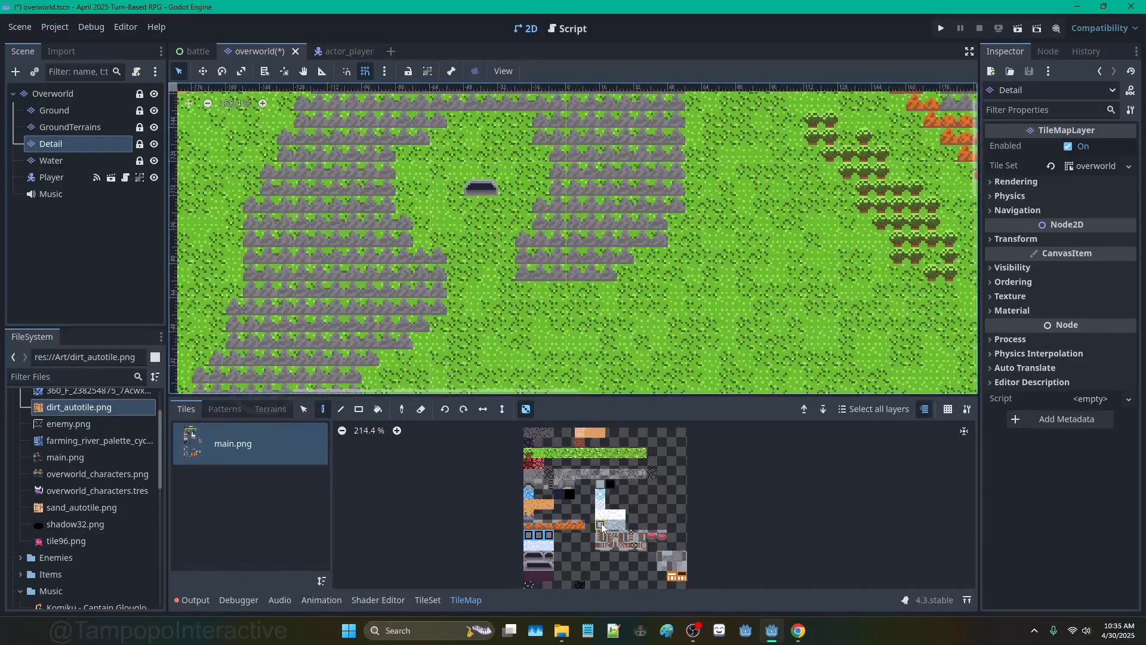
scroll(600, 523, down, 1)
Step: On GroundTerrains, bucket-fill the area around the cave with Sand terrain
click(117, 128)
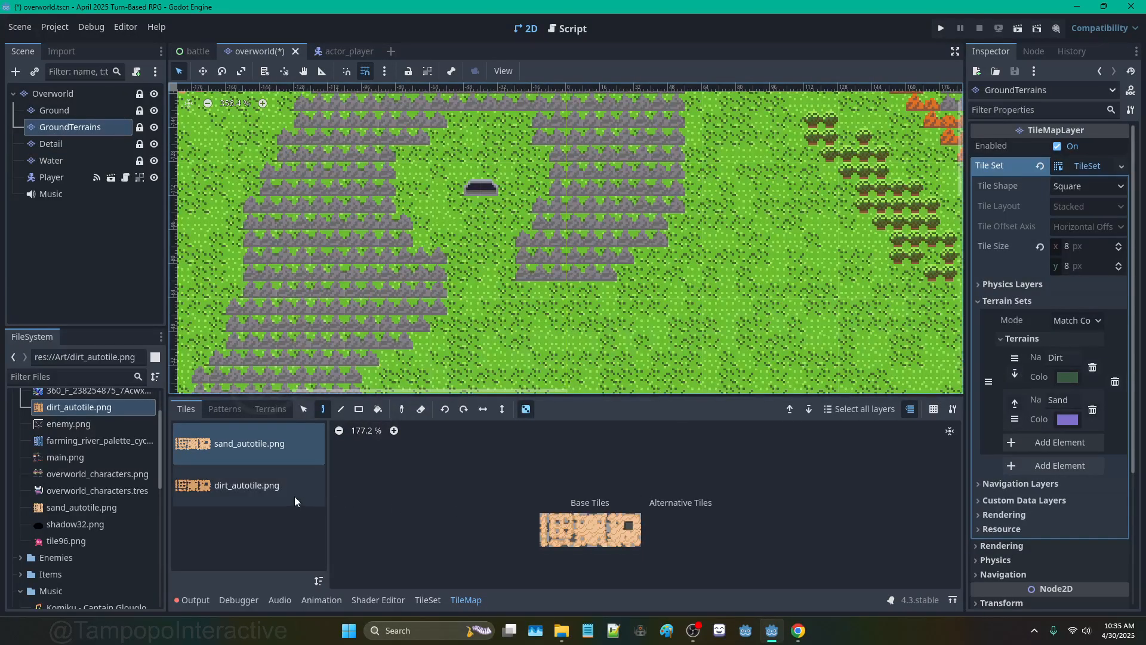
scroll(585, 540, up, 2)
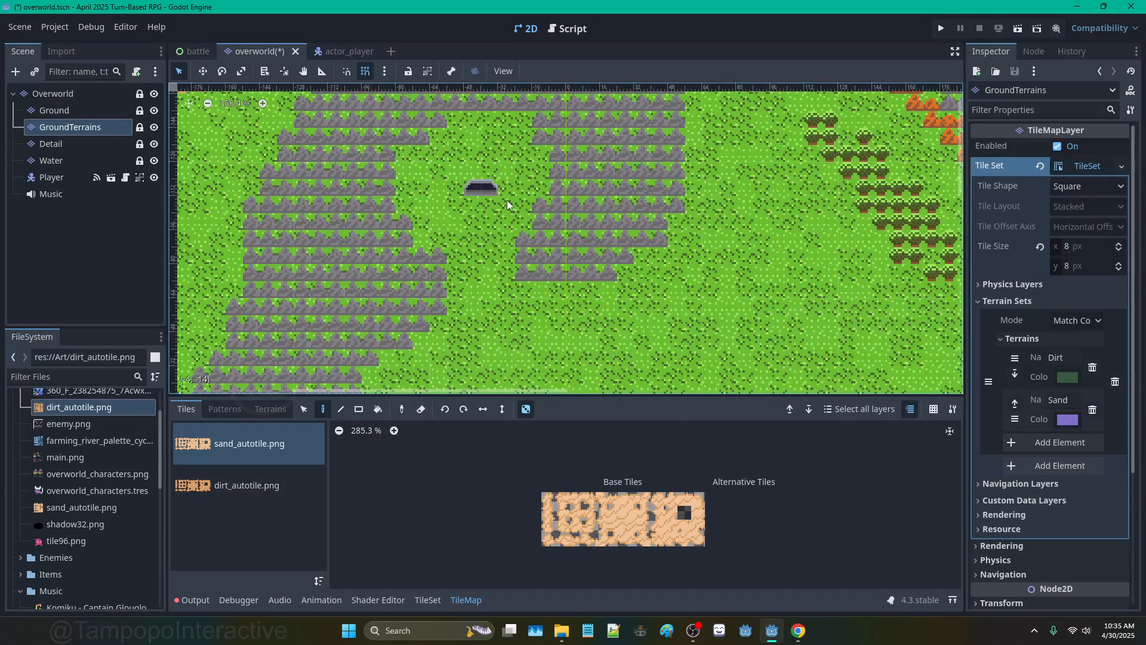
scroll(505, 201, down, 3)
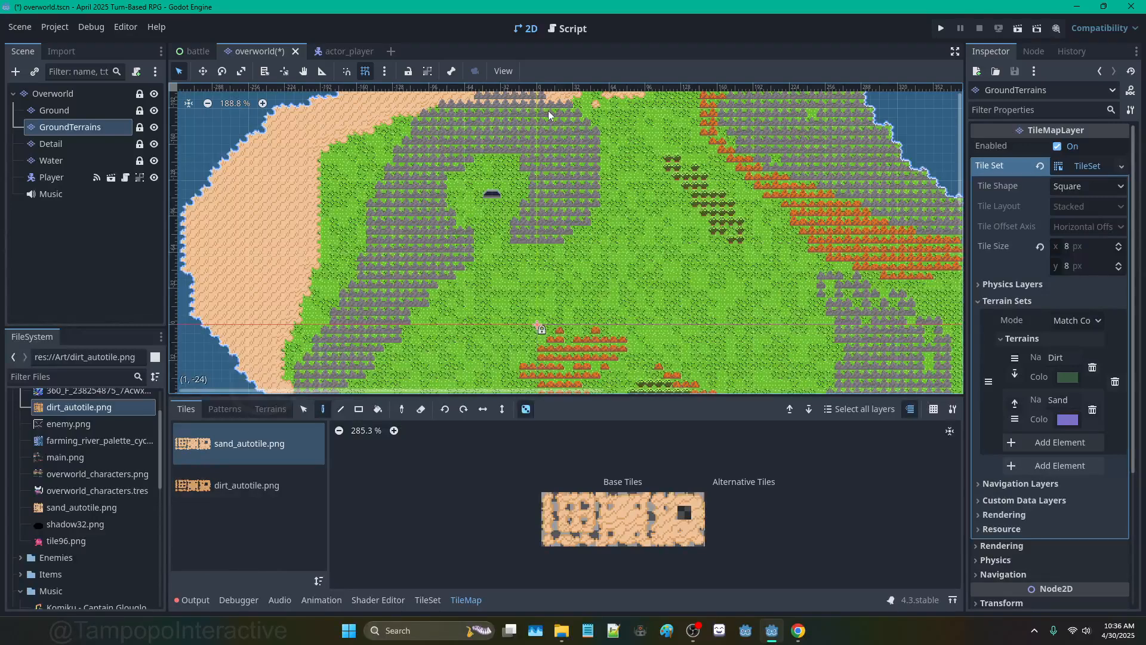
middle_drag(548, 110, 554, 191)
middle_drag(571, 376, 627, 276)
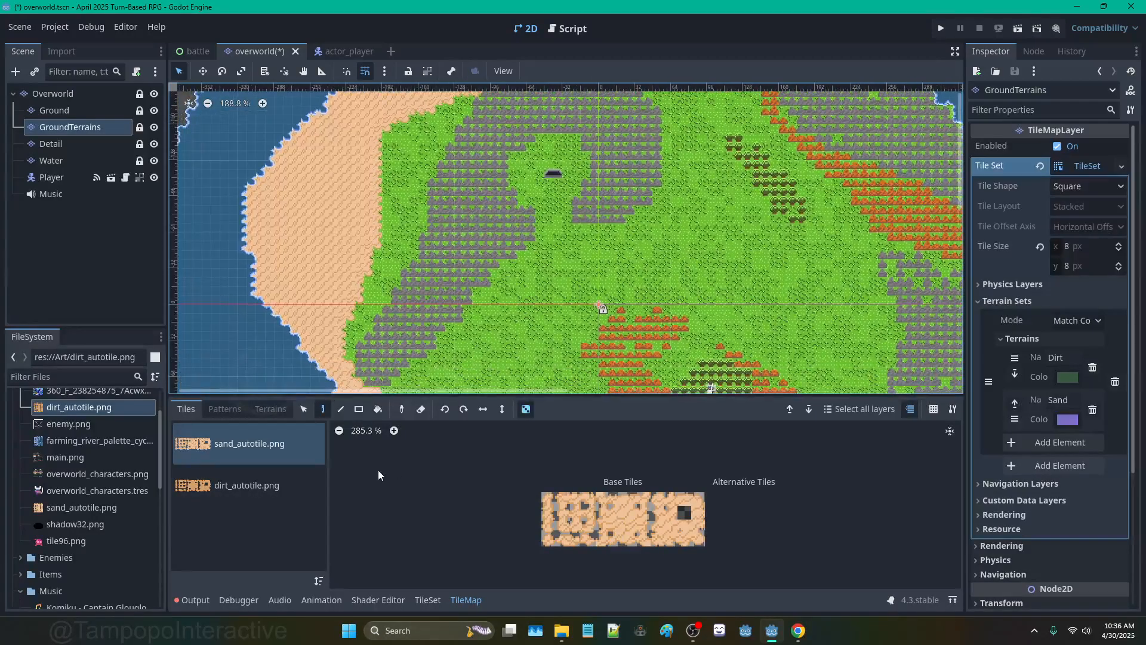
click(279, 411)
click(225, 463)
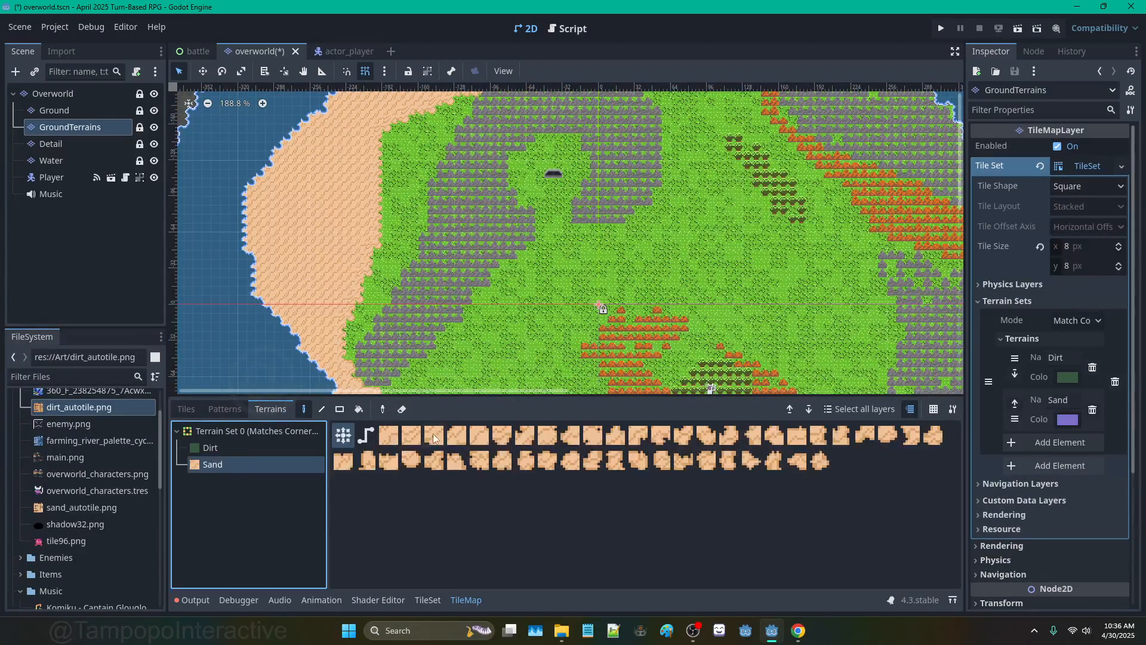
scroll(582, 155, up, 2)
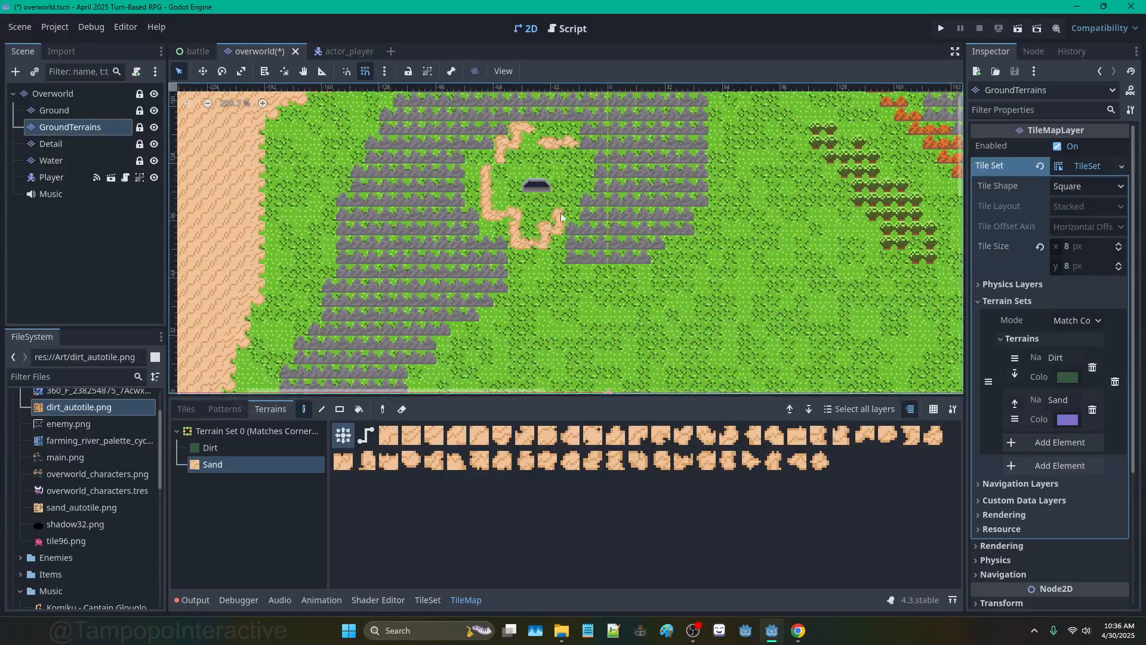
click(359, 409)
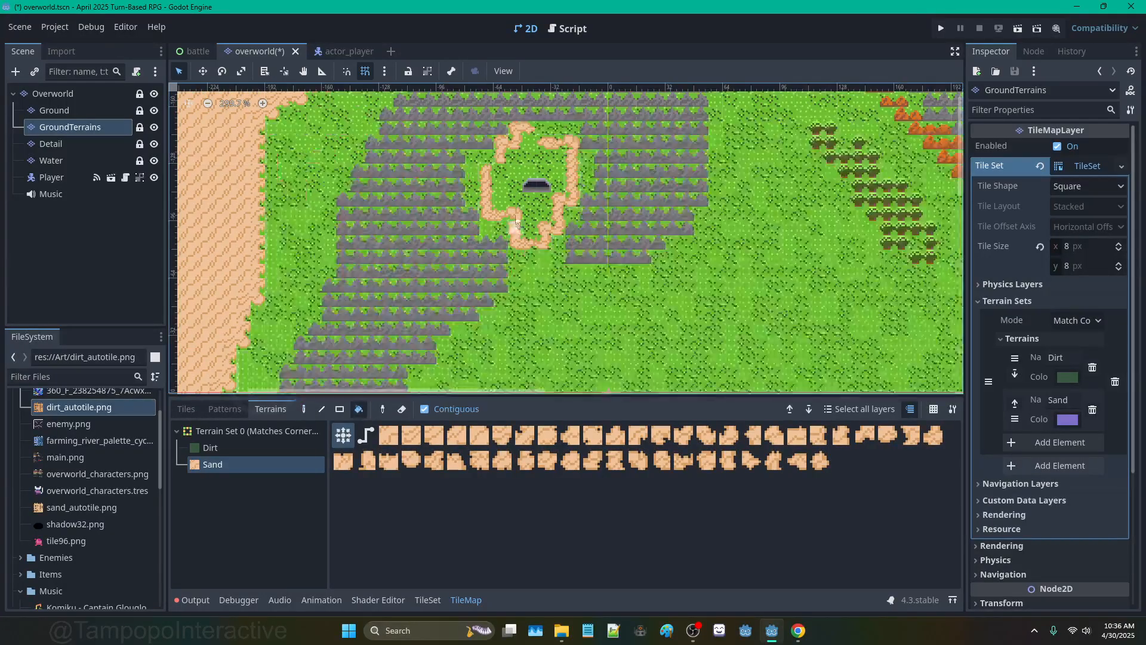
click(505, 215)
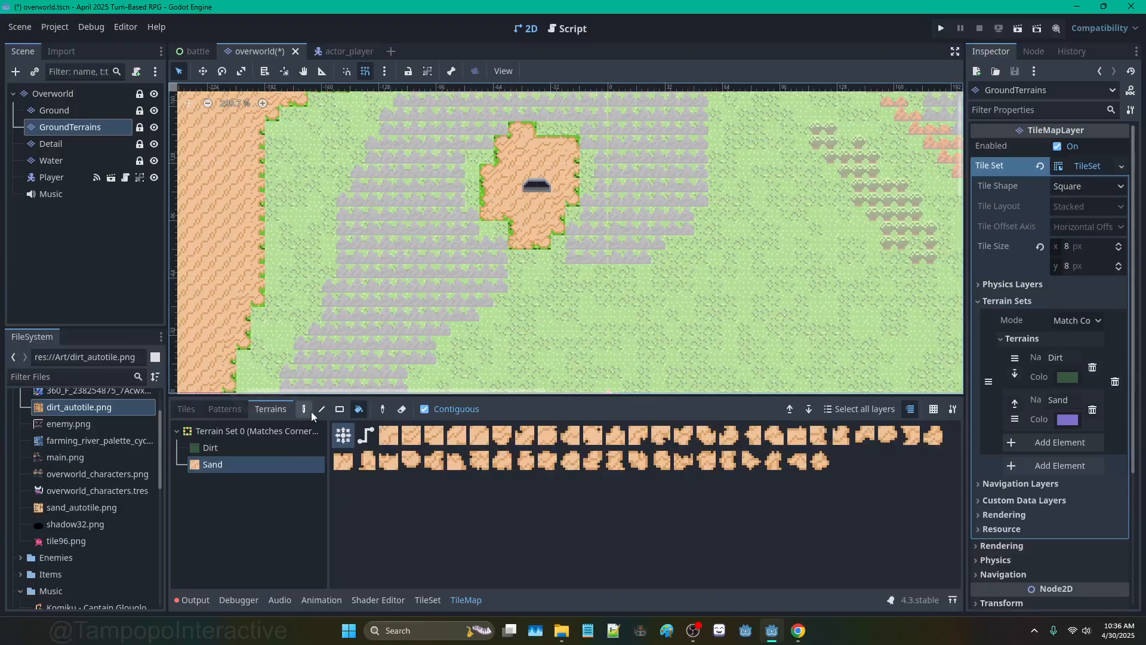
Step: Erase stray sand tiles at the clearing's edge, undoing the last erase
click(308, 410)
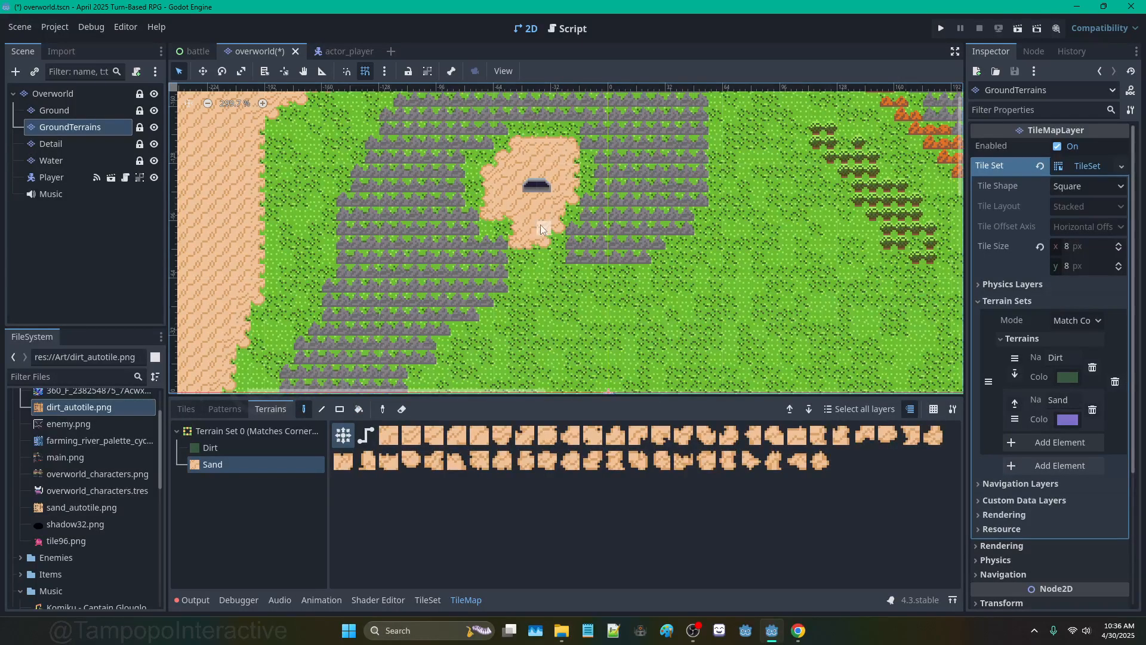
right_click(513, 242)
right_click(491, 215)
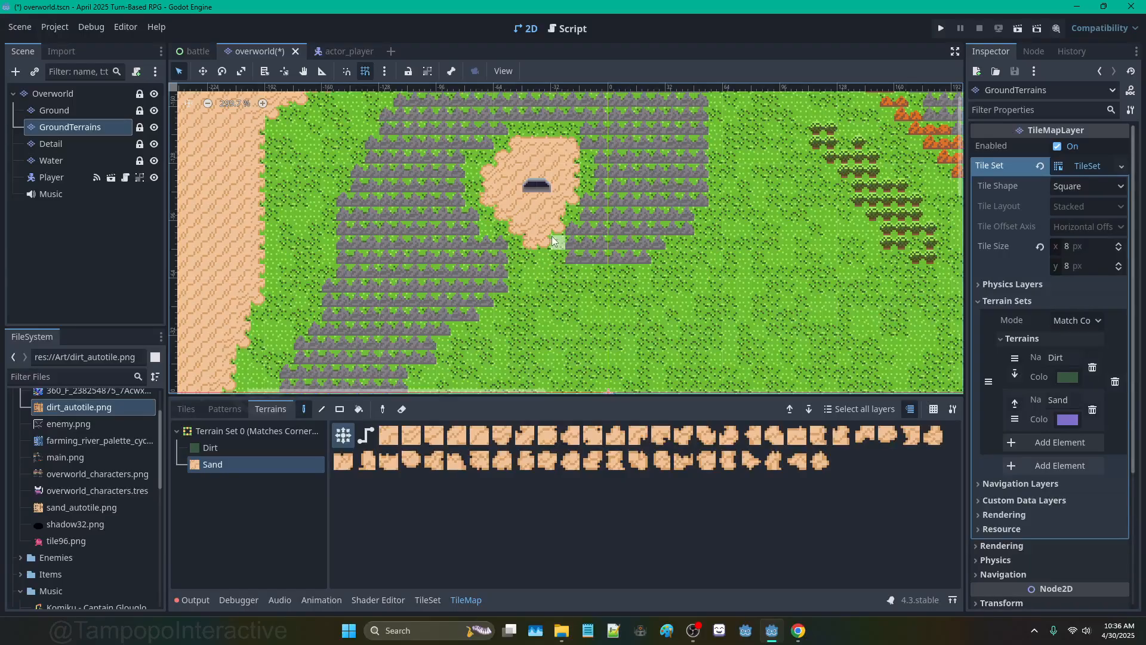
key(ctrl+z)
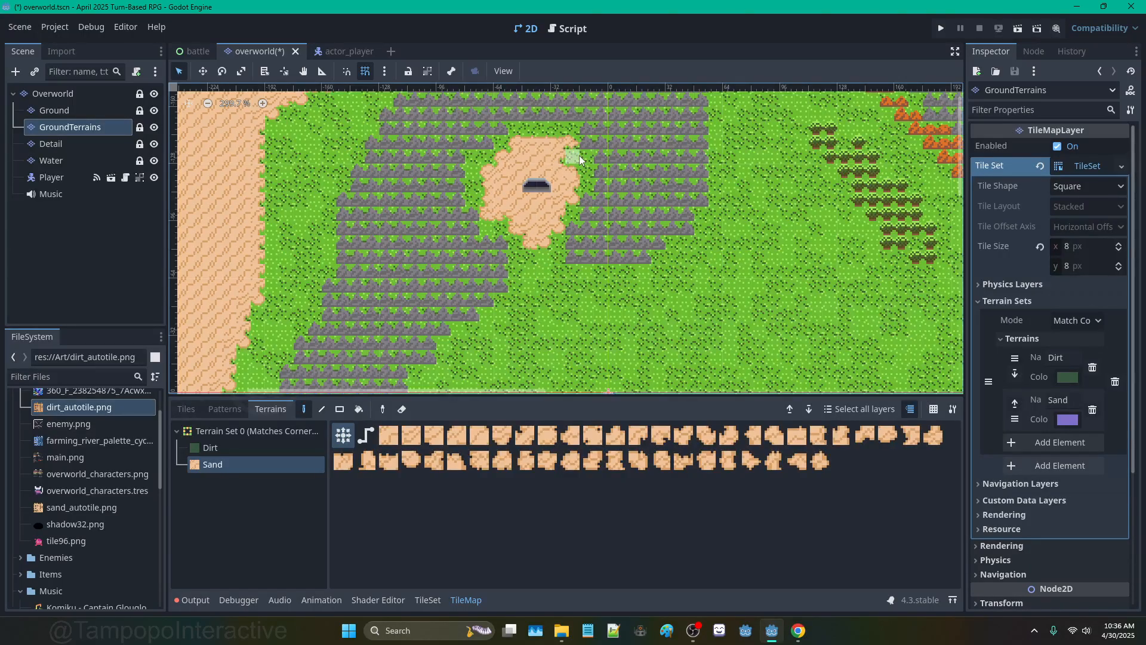
scroll(581, 191, down, 3)
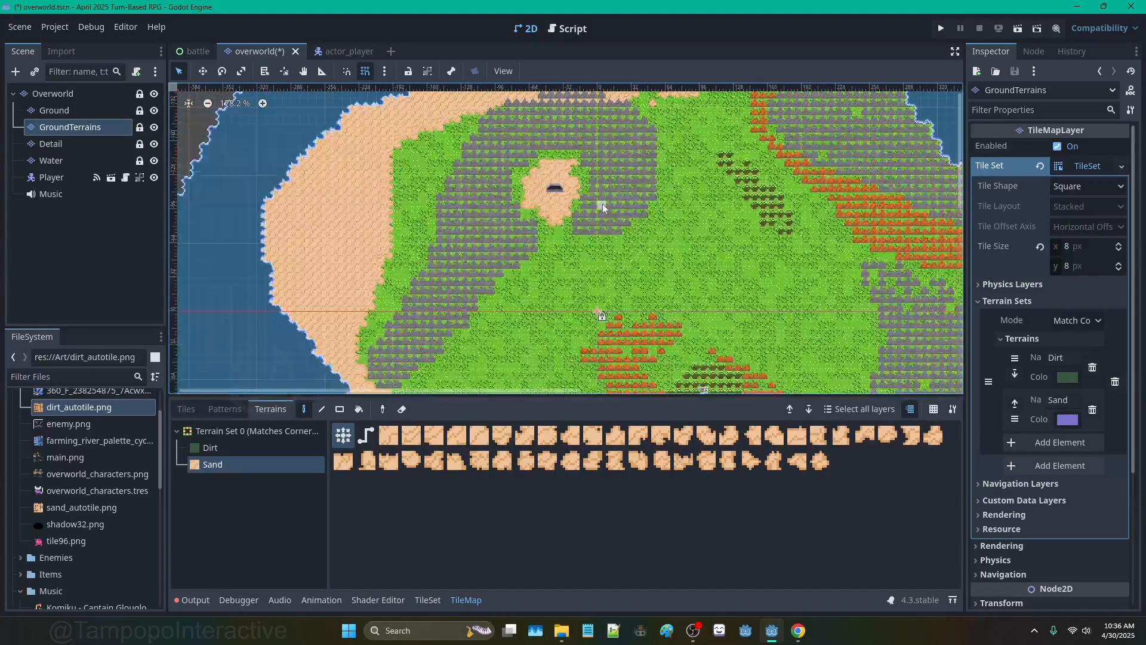
scroll(602, 206, up, 1)
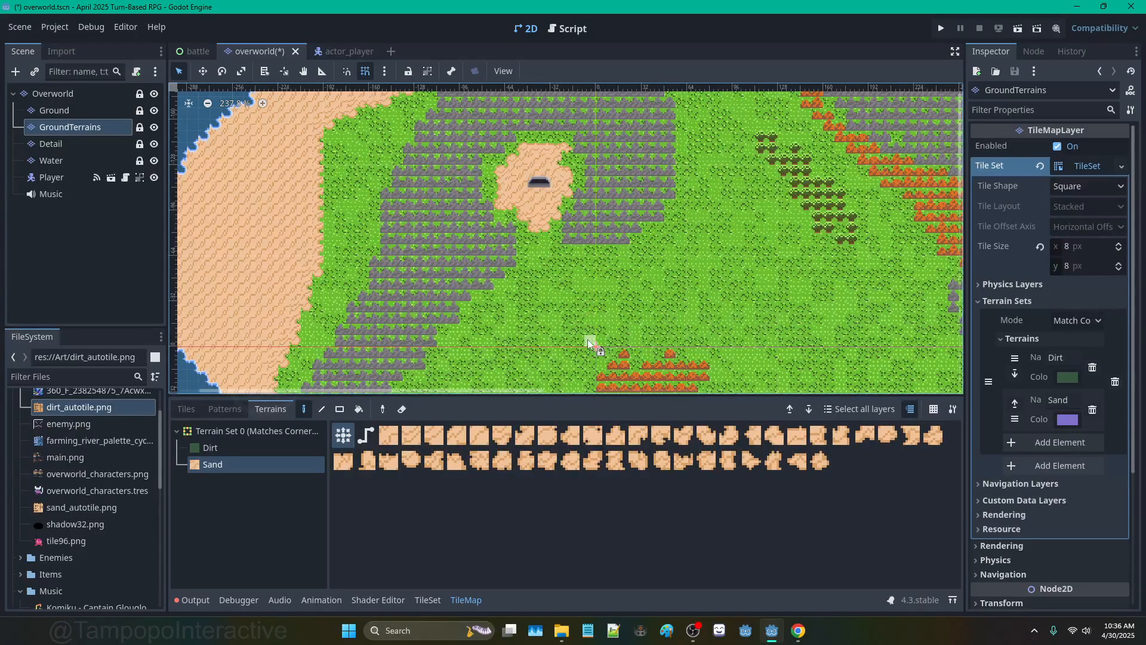
scroll(633, 310, down, 9)
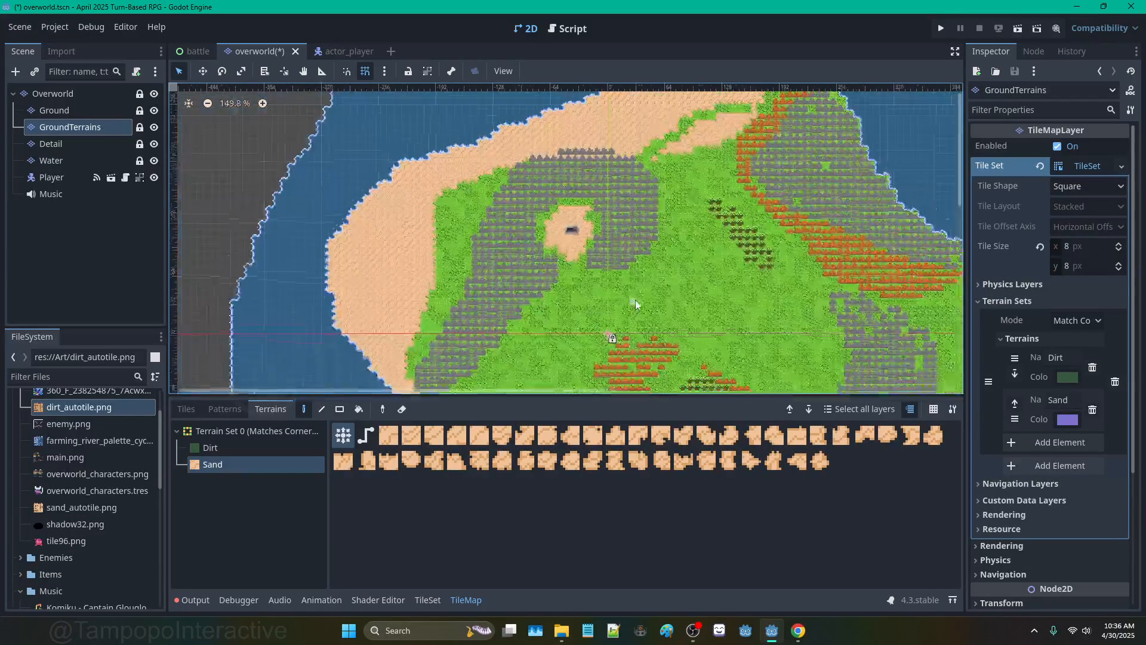
scroll(637, 308, up, 8)
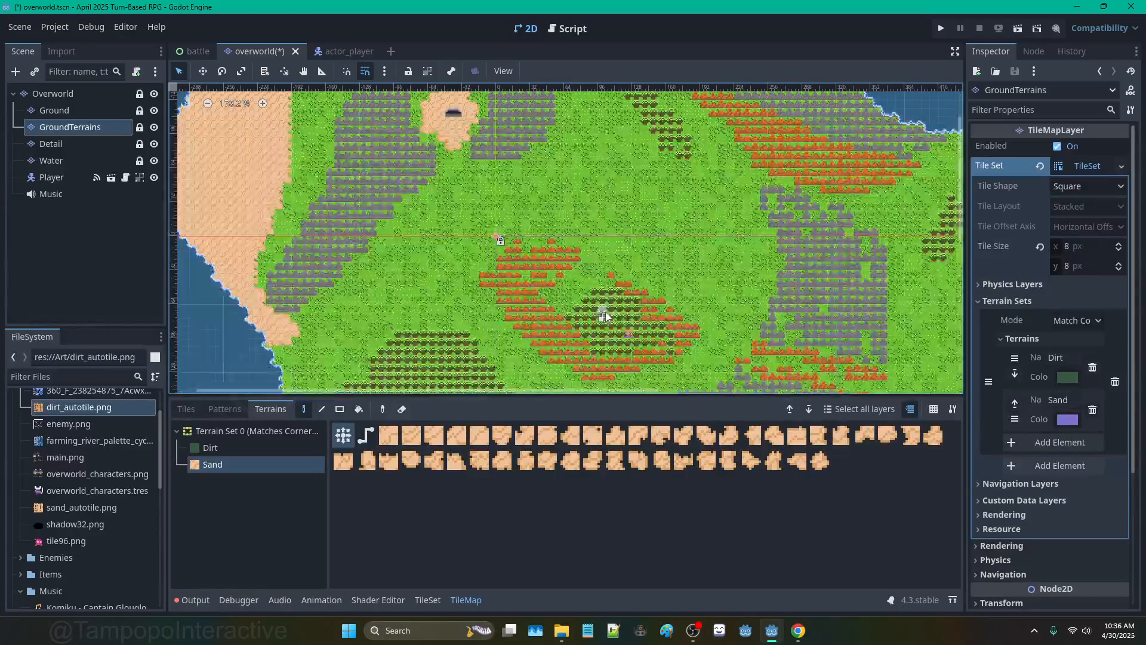
scroll(600, 313, down, 11)
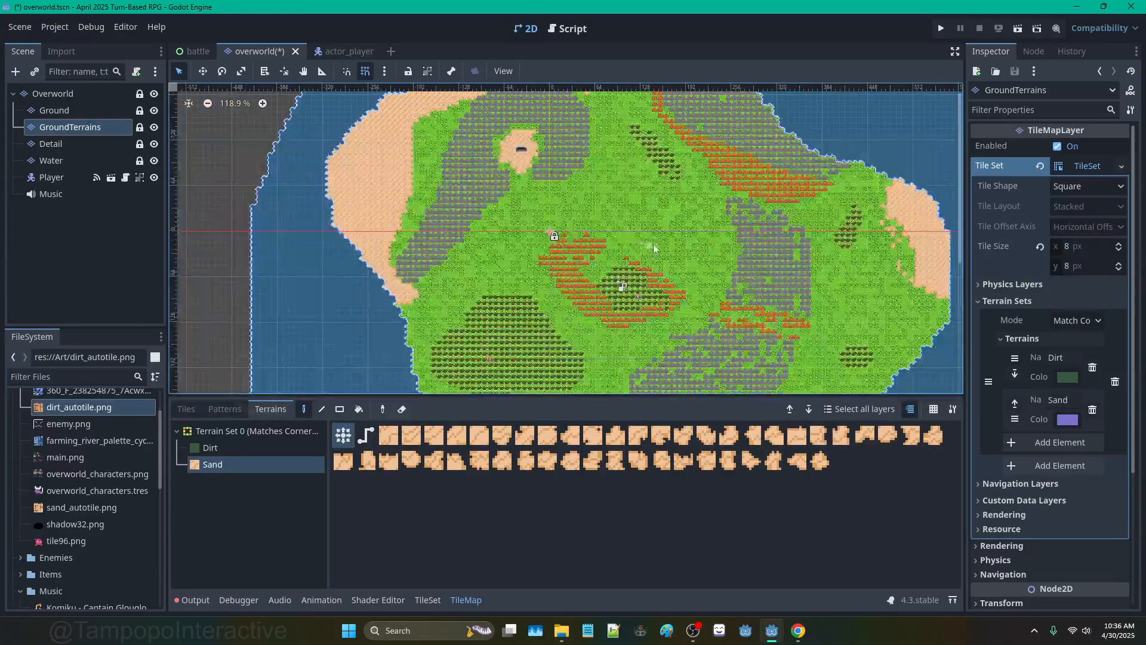
middle_drag(642, 248, 532, 212)
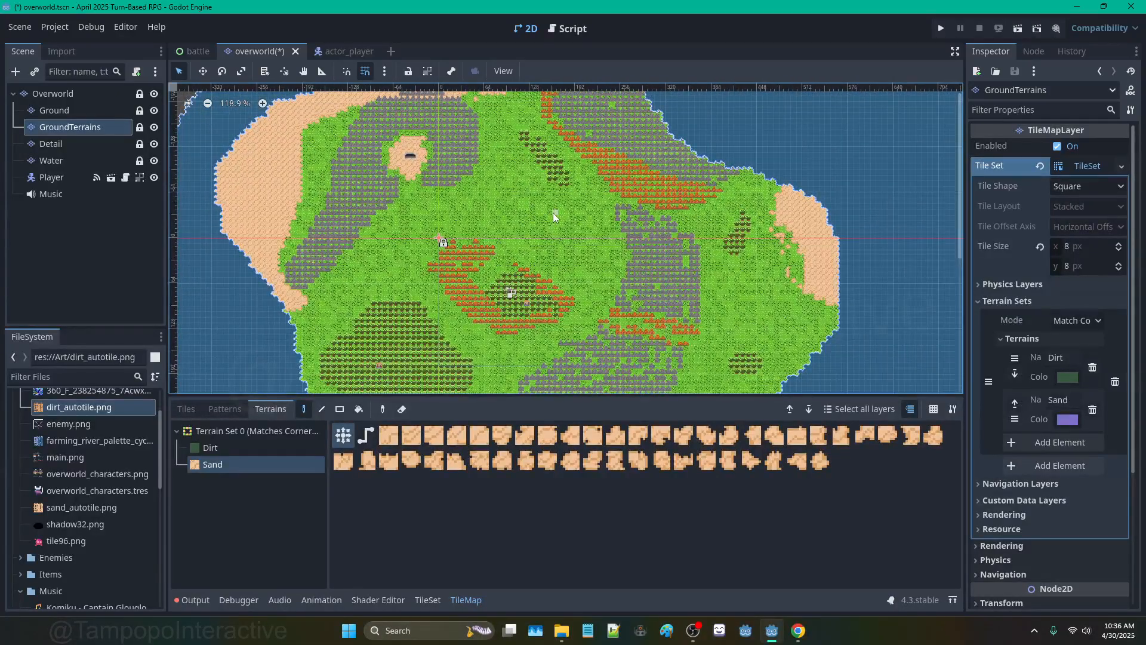
scroll(553, 213, down, 4)
scroll(567, 307, up, 10)
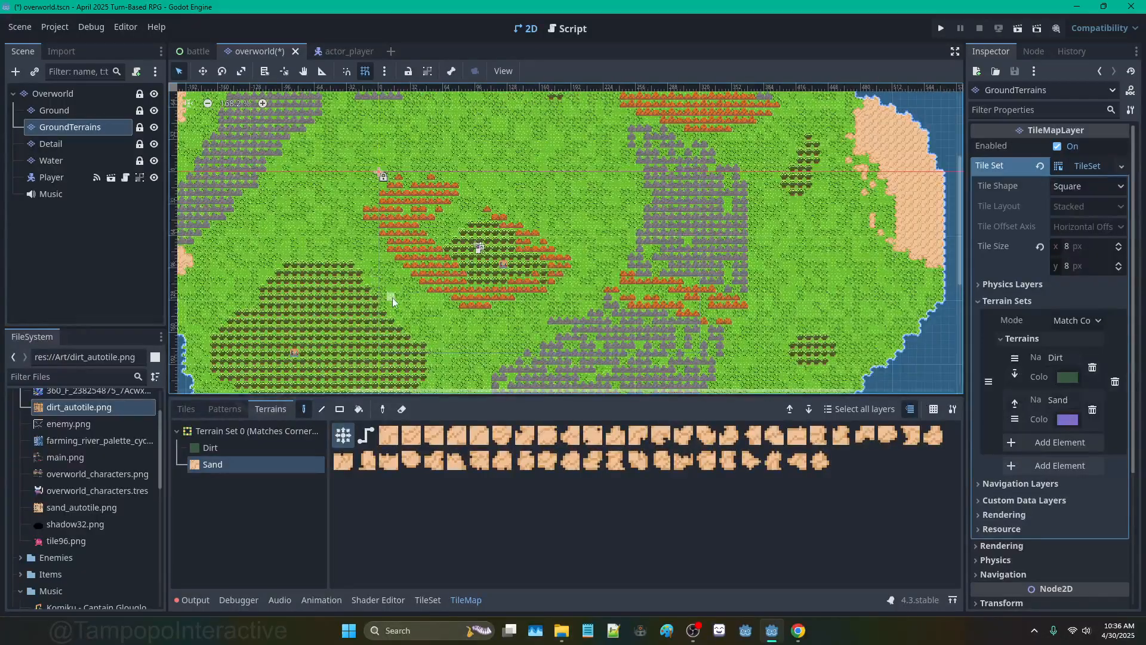
scroll(448, 263, down, 3)
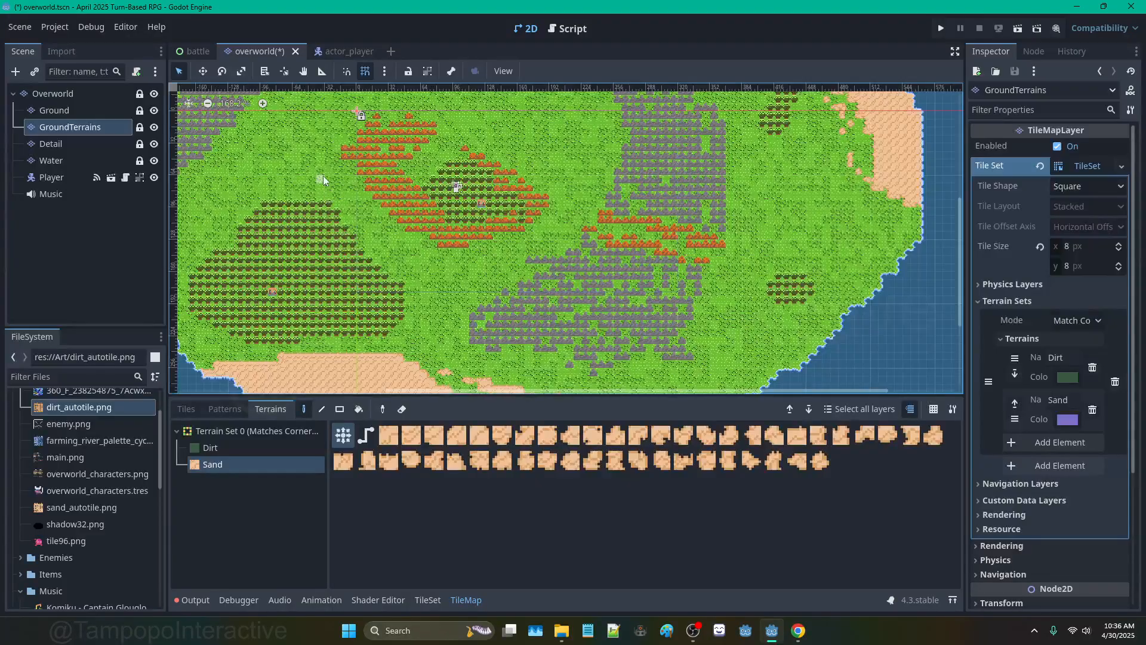
scroll(323, 174, down, 4)
middle_drag(328, 180, 533, 266)
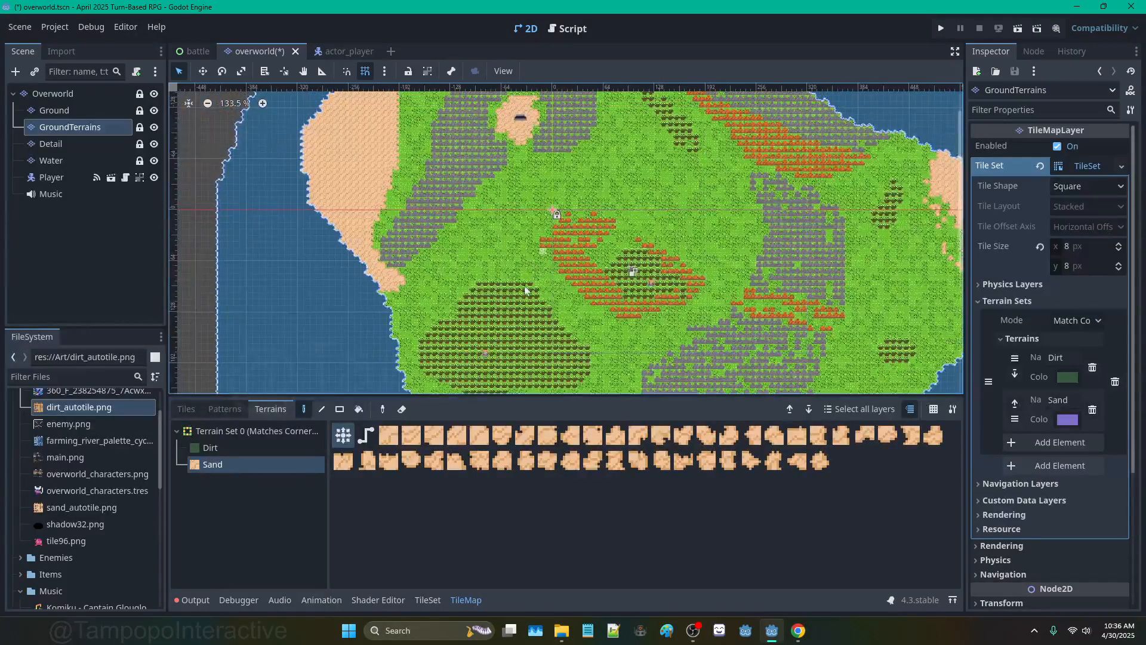
Step: Pick the Water layer and Water terrain, then paint a river inland from the west coast, widening it into a channel
click(52, 160)
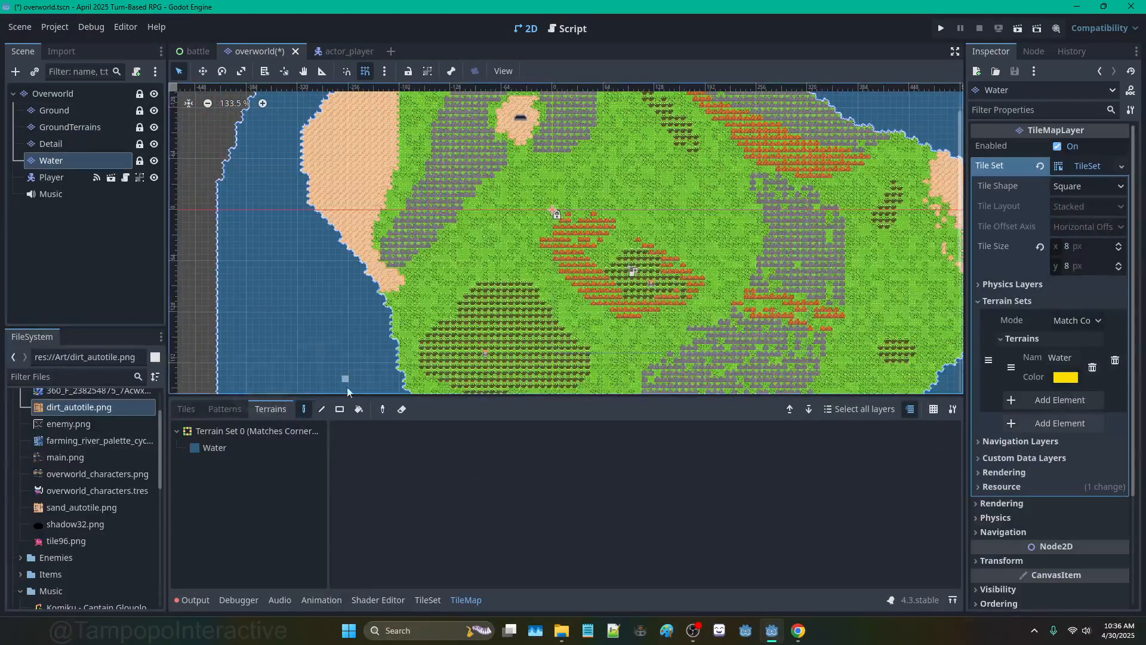
click(214, 447)
scroll(558, 197, down, 1)
middle_drag(646, 368, 542, 318)
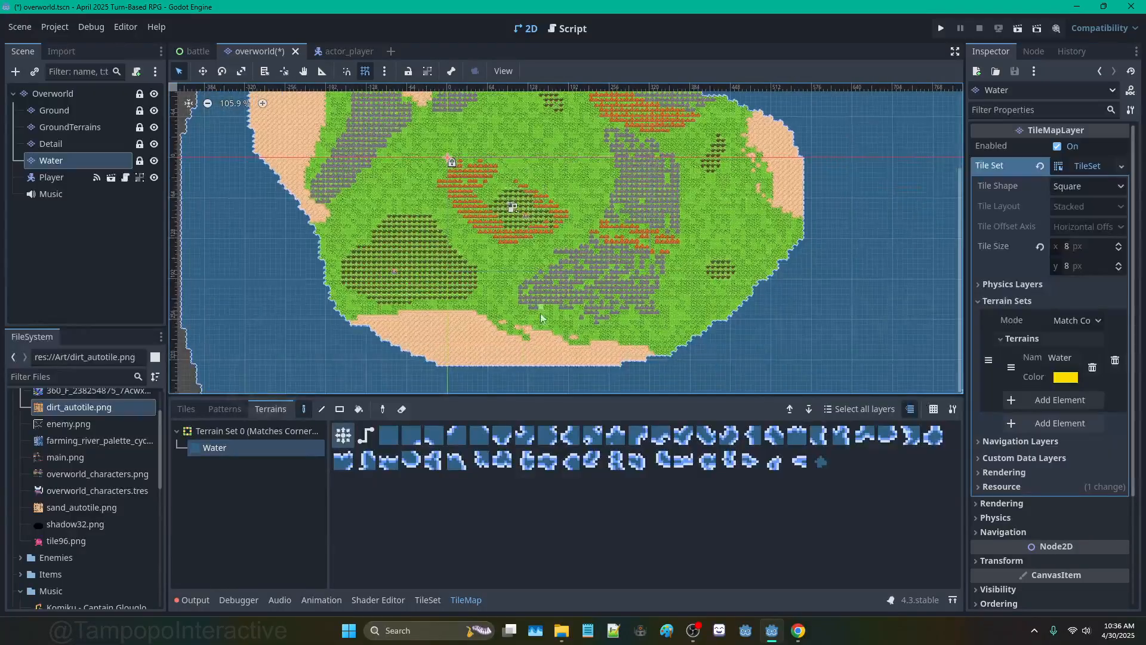
scroll(586, 369, up, 1)
middle_drag(292, 172, 412, 241)
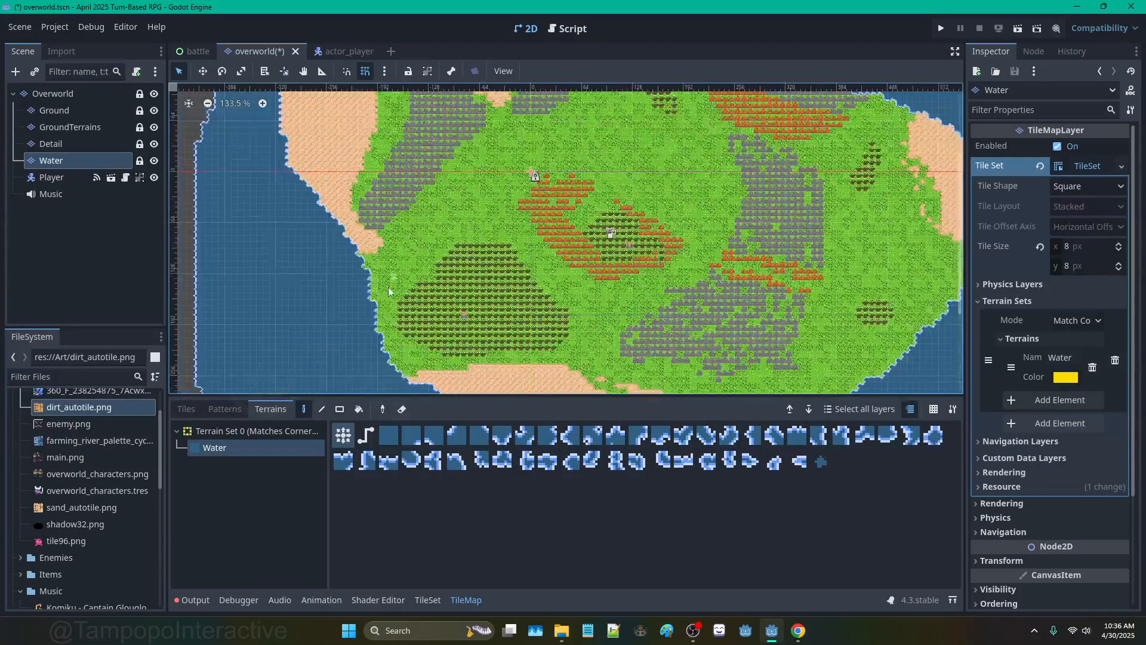
mouse_move(388, 243)
mouse_down()
mouse_move(364, 262)
mouse_move(415, 232)
mouse_move(460, 232)
mouse_move(455, 222)
mouse_up()
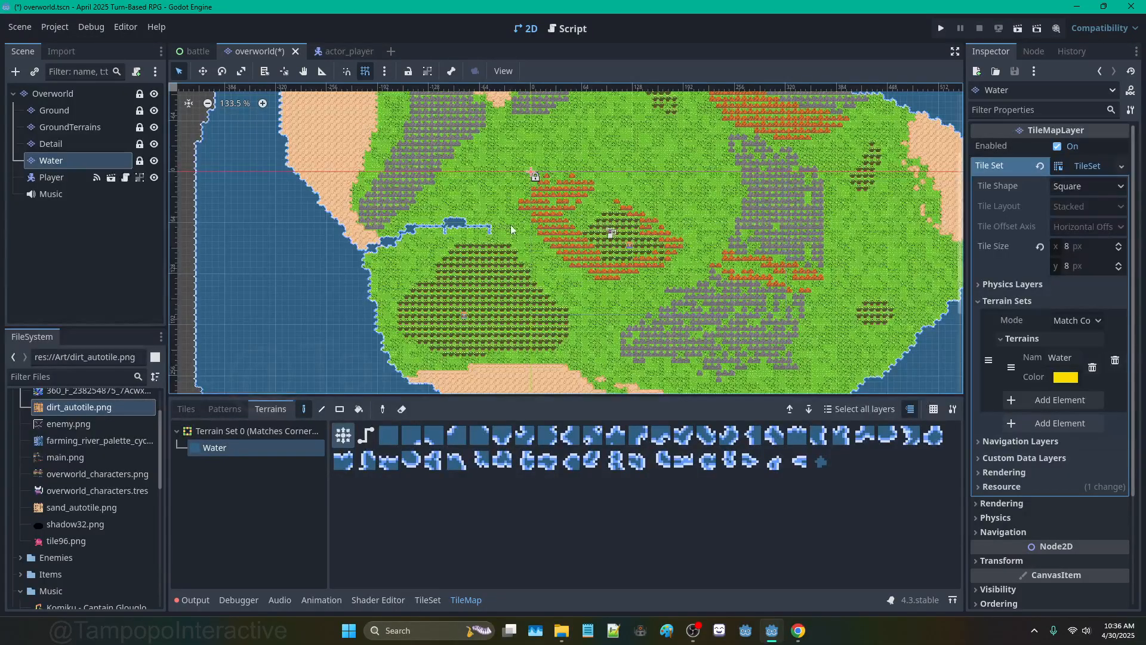
mouse_move(544, 270)
mouse_down()
mouse_move(531, 250)
mouse_move(594, 303)
mouse_move(597, 325)
mouse_move(594, 299)
mouse_move(585, 311)
mouse_up()
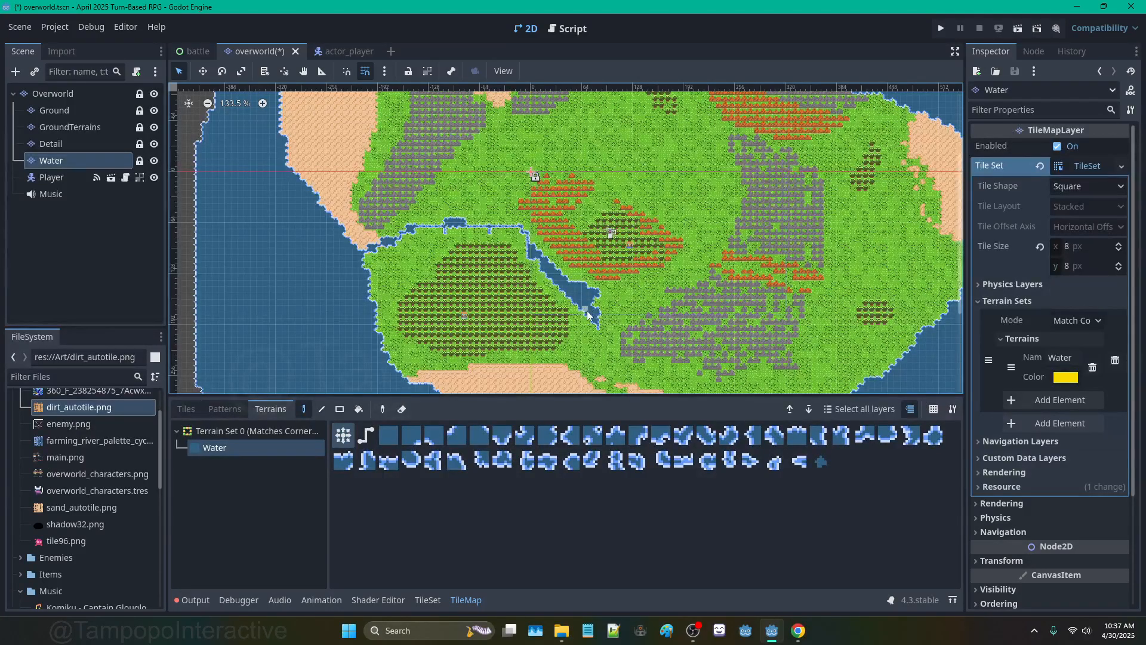
Step: Erase a stray tile, extend the pond westward and run water down along the pond's lower edge
right_click(585, 301)
scroll(594, 316, up, 6)
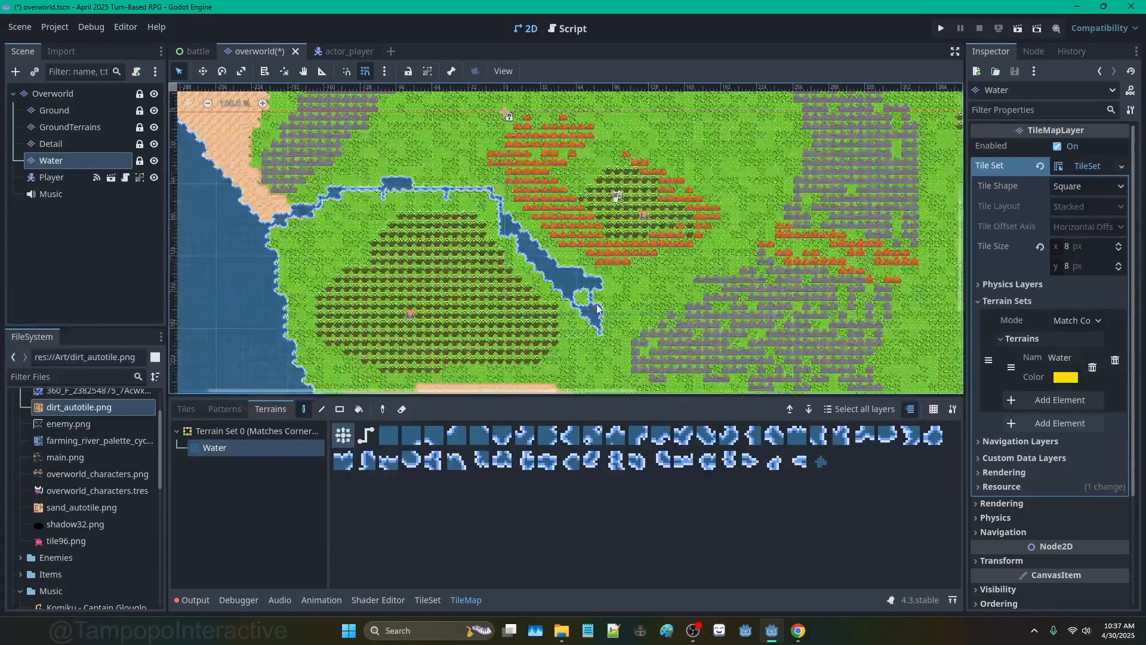
click(372, 181)
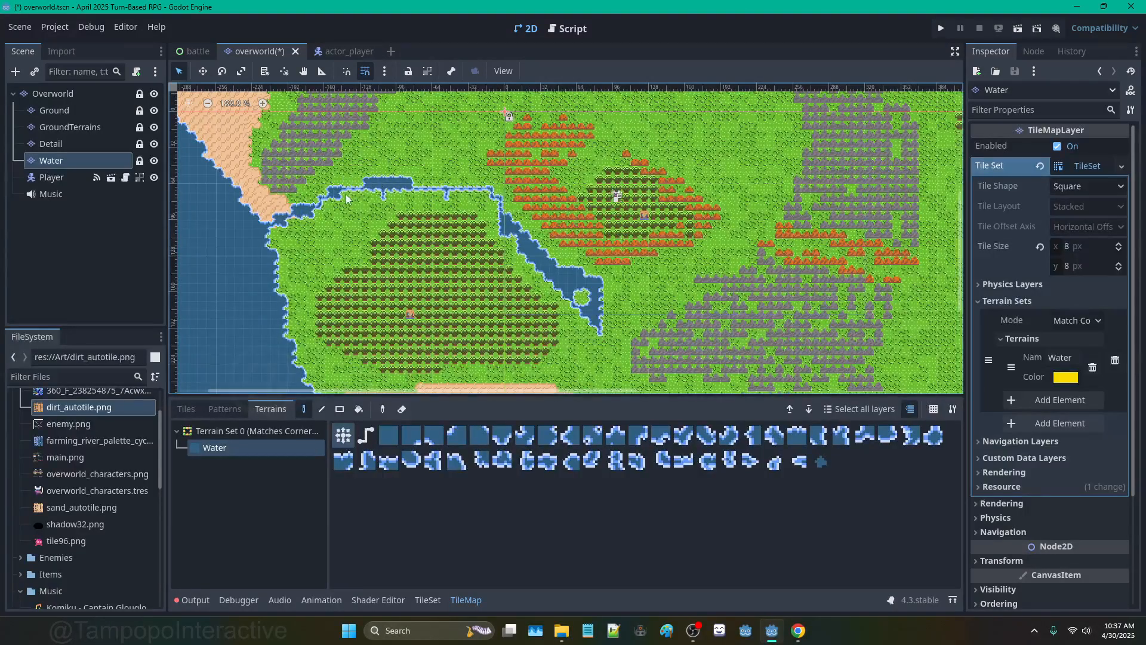
mouse_move(346, 199)
mouse_down()
mouse_move(267, 247)
mouse_move(418, 182)
mouse_move(421, 164)
mouse_move(473, 191)
mouse_move(503, 237)
mouse_move(458, 194)
mouse_move(478, 212)
mouse_up()
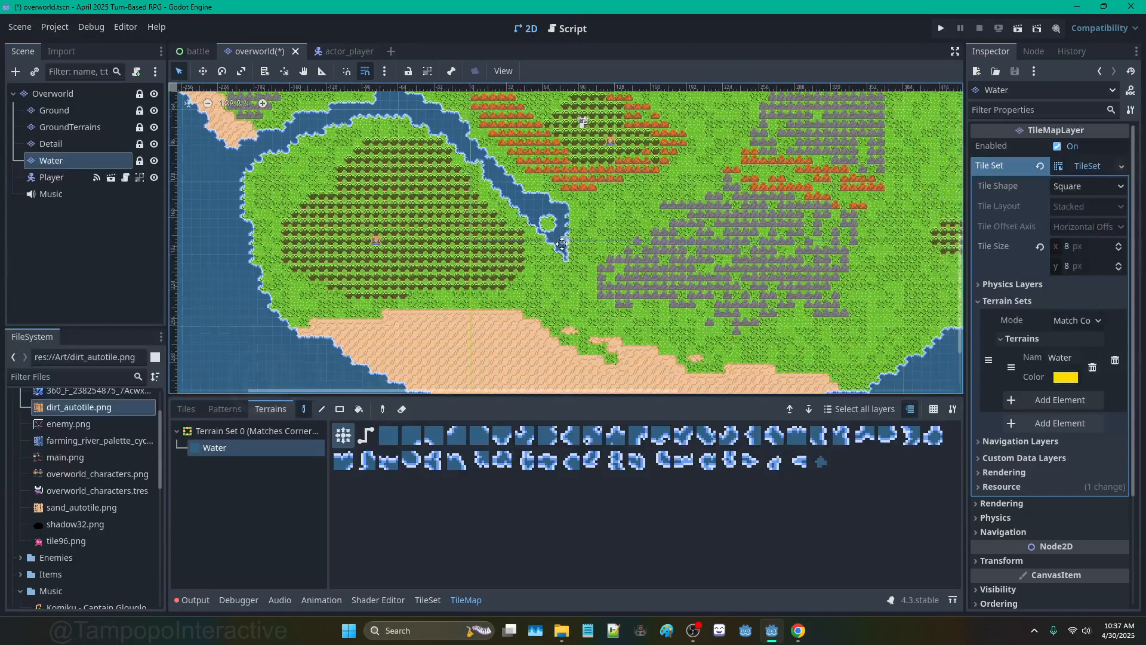
middle_drag(587, 322, 552, 256)
mouse_move(549, 261)
mouse_down()
mouse_move(556, 278)
mouse_move(542, 301)
mouse_move(560, 279)
mouse_move(604, 327)
mouse_move(582, 287)
mouse_move(607, 337)
mouse_up()
middle_drag(607, 337, 561, 232)
mouse_move(561, 232)
mouse_down()
mouse_move(545, 196)
mouse_move(513, 202)
mouse_move(552, 221)
mouse_up()
Step: Carry the water down to the sand edge and fill the lake's lower corners
scroll(553, 221, up, 4)
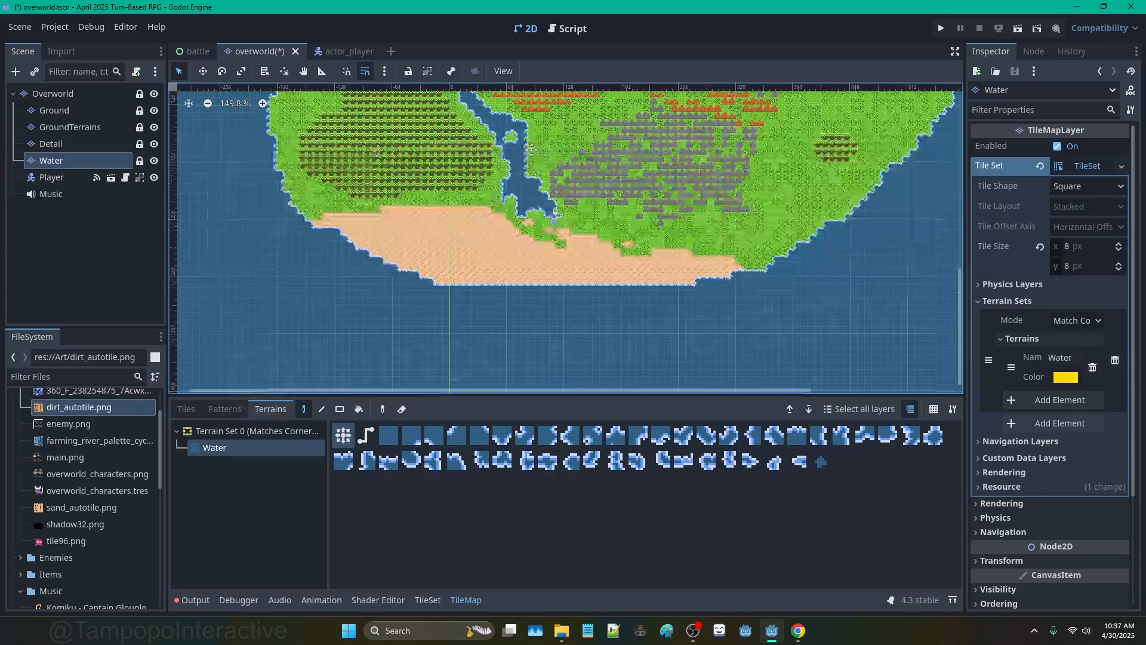
mouse_move(584, 278)
mouse_down()
mouse_move(550, 307)
mouse_move(521, 306)
mouse_move(603, 317)
mouse_move(597, 308)
mouse_up()
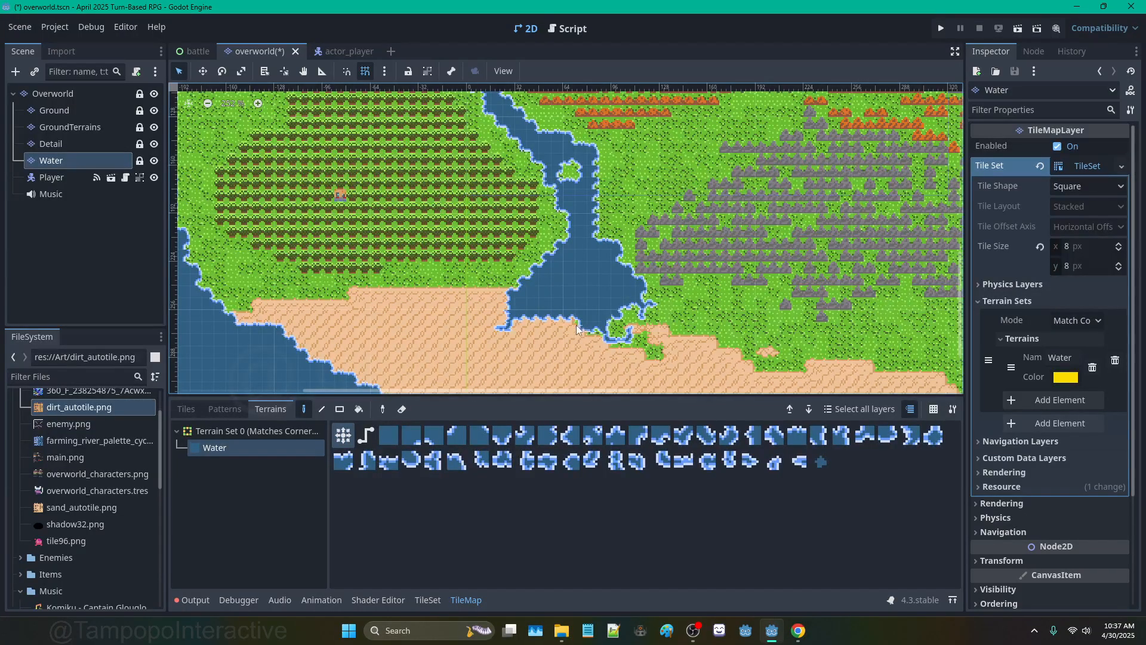
drag(600, 338, 651, 315)
scroll(701, 344, down, 5)
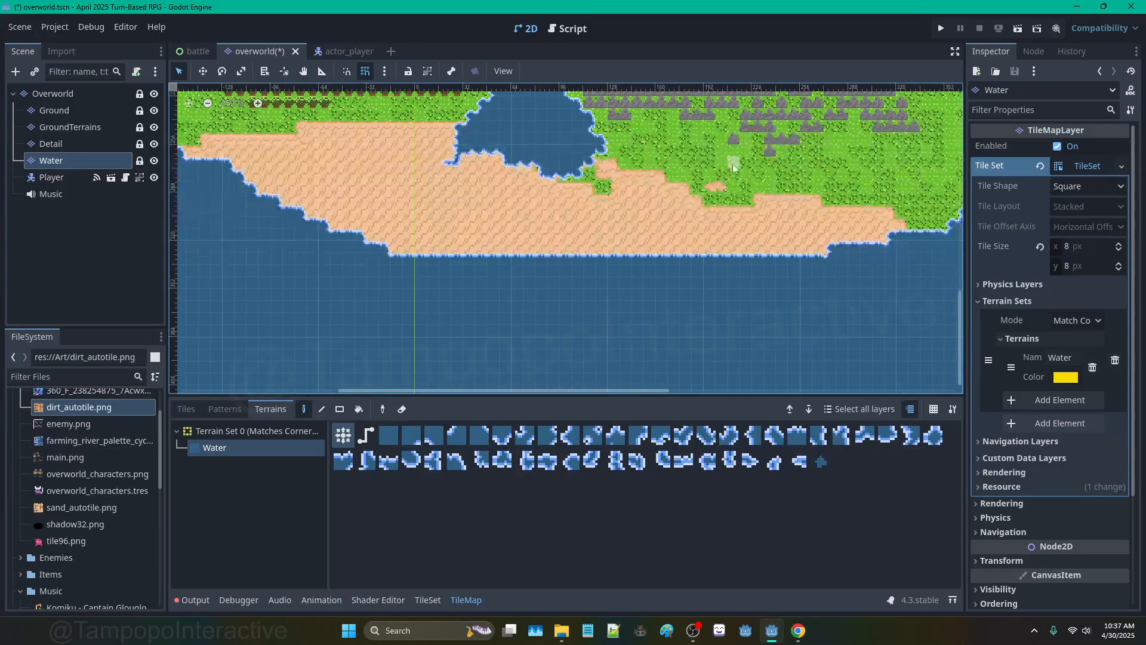
scroll(678, 175, up, 3)
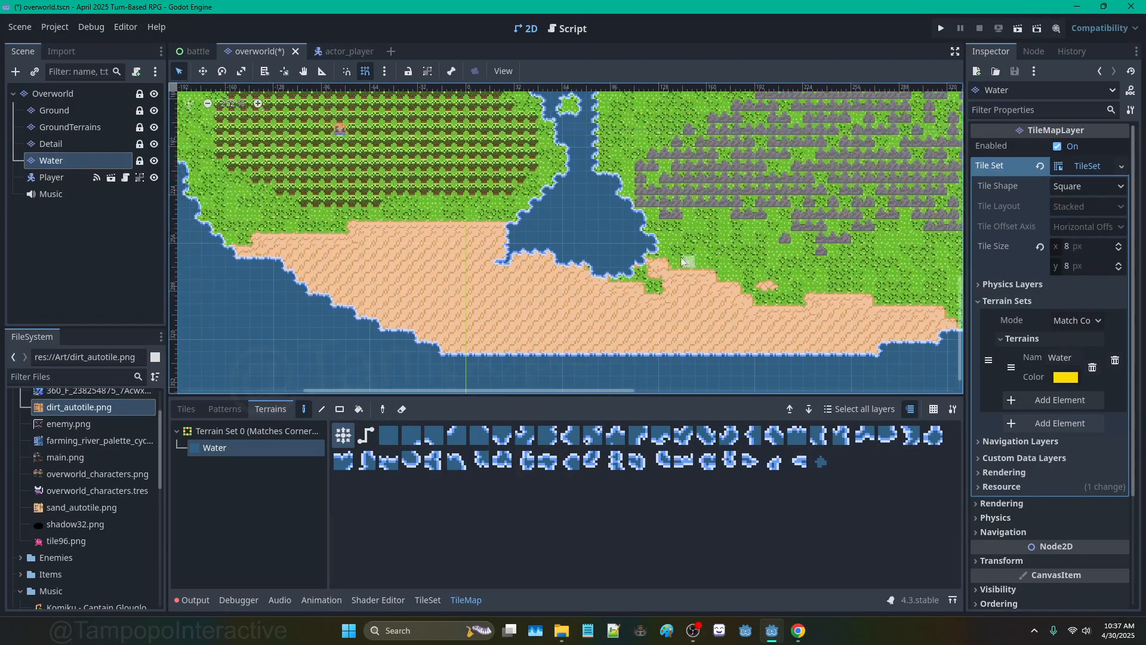
mouse_move(653, 241)
mouse_down()
mouse_move(683, 263)
mouse_move(644, 264)
mouse_move(626, 290)
mouse_up()
Step: Carve a bay into the southern sand and fill the notches in its shoreline
mouse_move(617, 293)
mouse_down()
mouse_move(671, 296)
mouse_move(633, 293)
mouse_up()
click(594, 264)
click(616, 277)
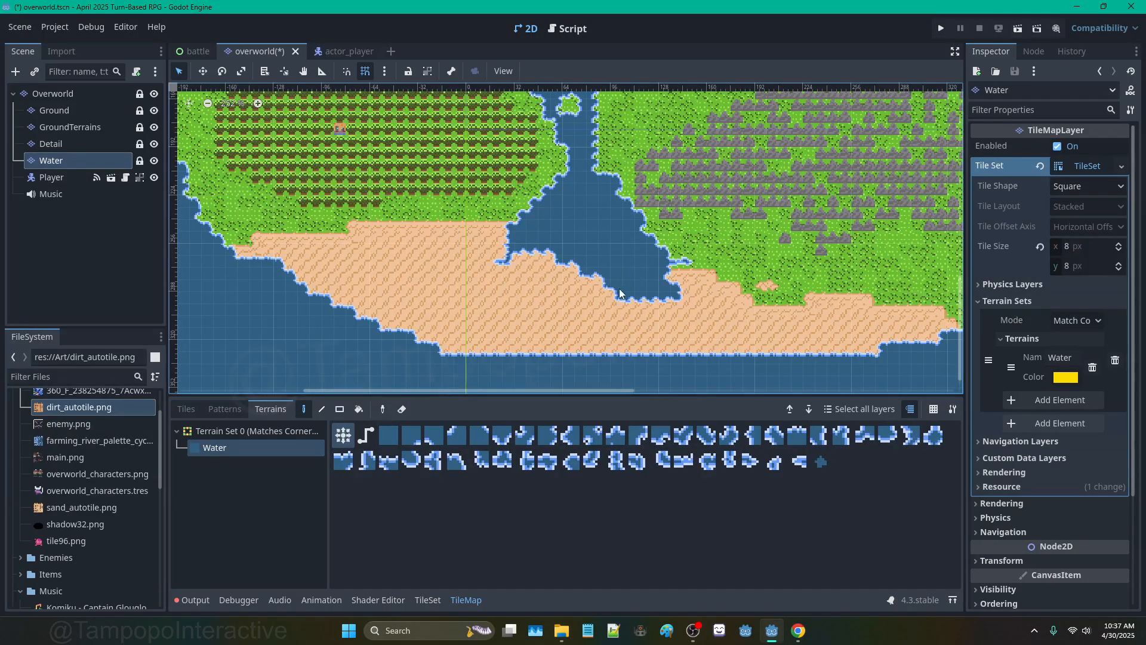
scroll(653, 267, down, 3)
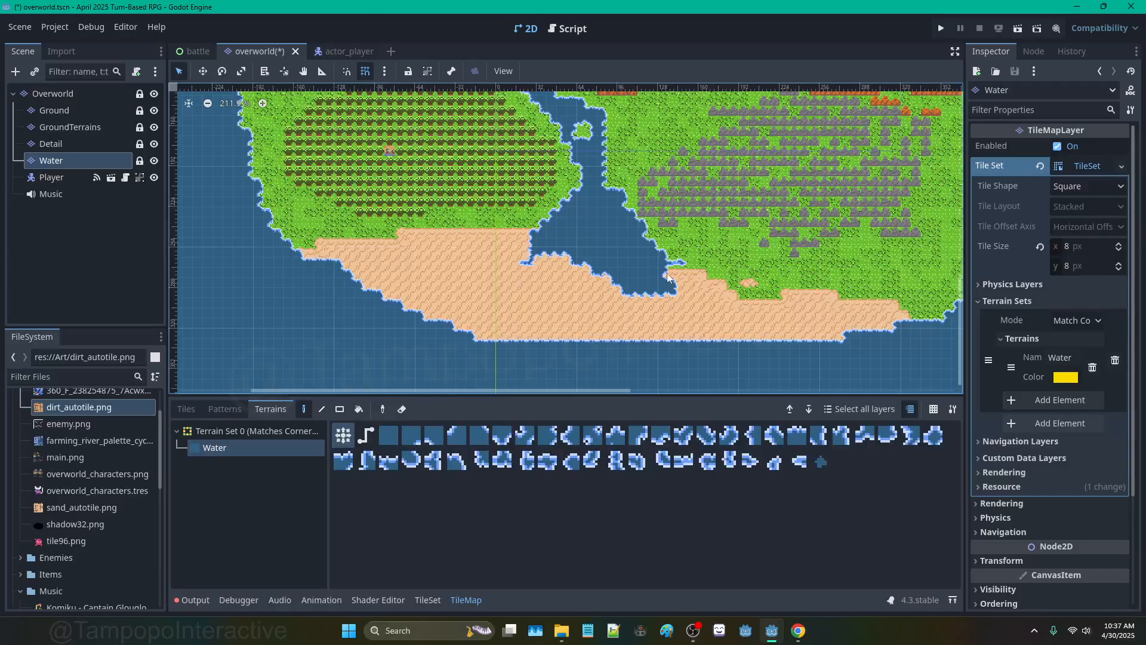
scroll(669, 218, down, 2)
scroll(669, 217, up, 4)
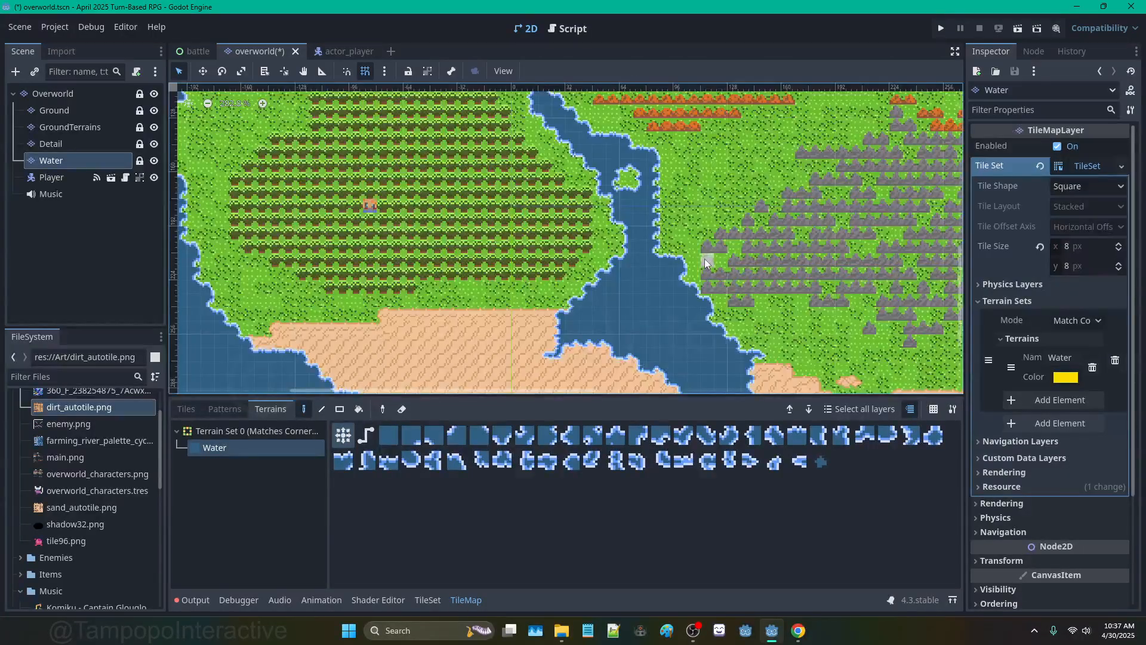
scroll(686, 234, down, 4)
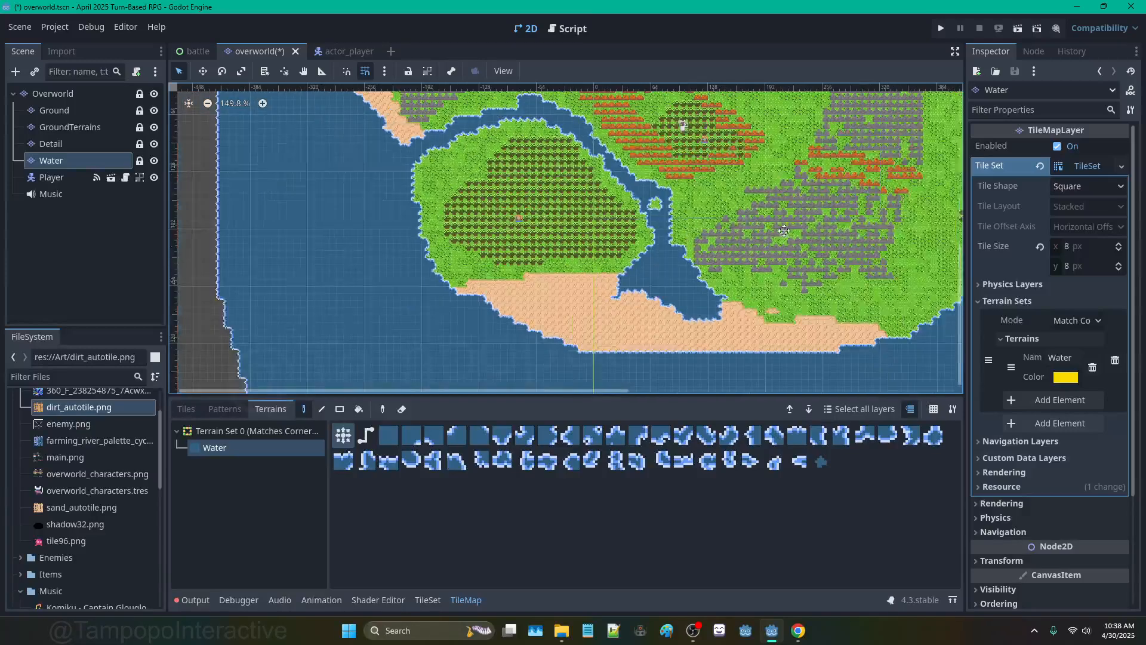
Step: Undo the painted bay water, stepping back and forth through the river edits
middle_drag(784, 230, 721, 219)
key(ctrl+z)
key(ctrl+z)
key(ctrl+z)
key(ctrl+z)
key(ctrl+z)
key(ctrl+z)
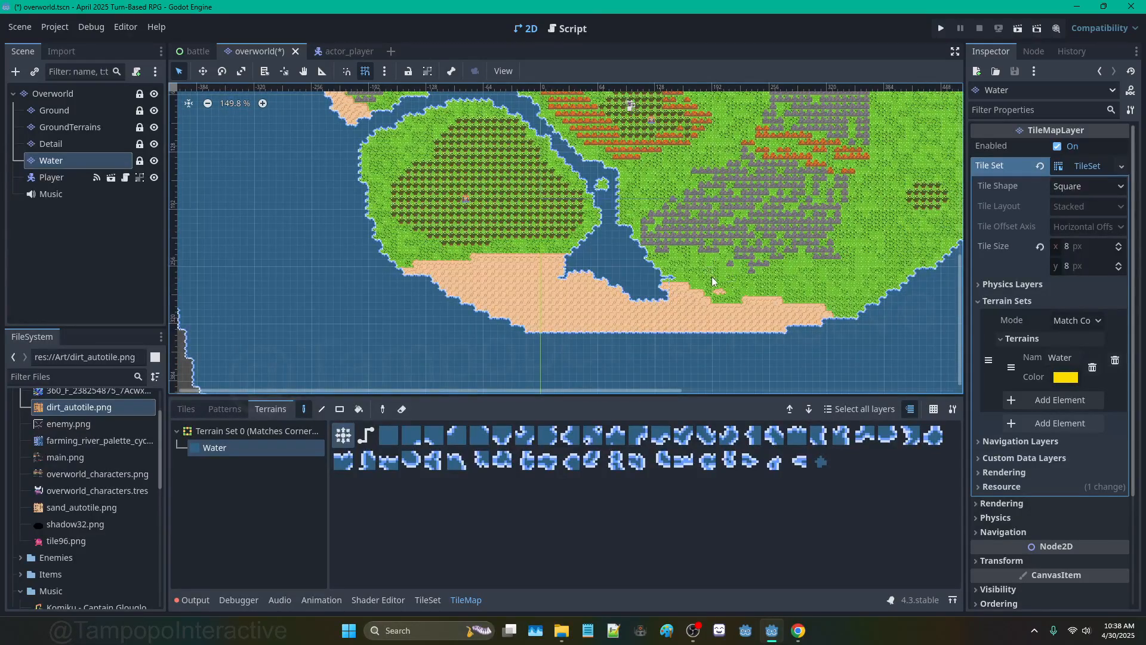
key(ctrl+z)
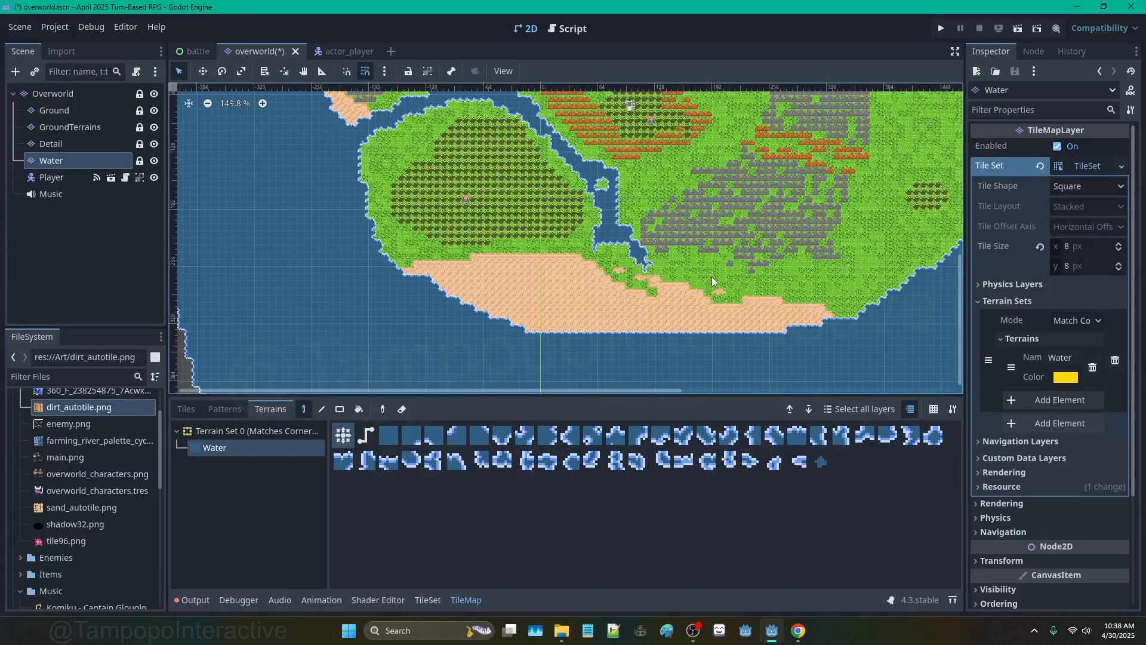
key(ctrl+z)
key(ctrl+shift+z)
key(ctrl+shift+z)
key(ctrl+shift+z)
key(ctrl+z)
key(ctrl+z)
Step: Extend the lower river further into the grass and repaint its tip
scroll(646, 264, up, 2)
scroll(646, 264, up, 1)
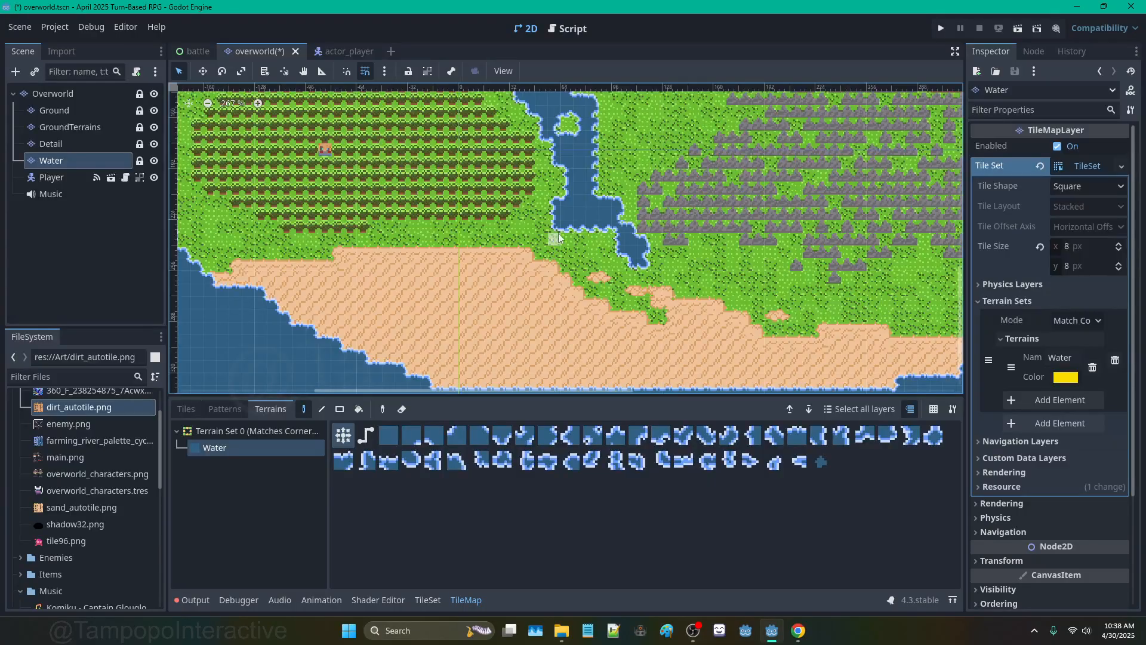
drag(555, 240, 597, 244)
scroll(596, 270, down, 2)
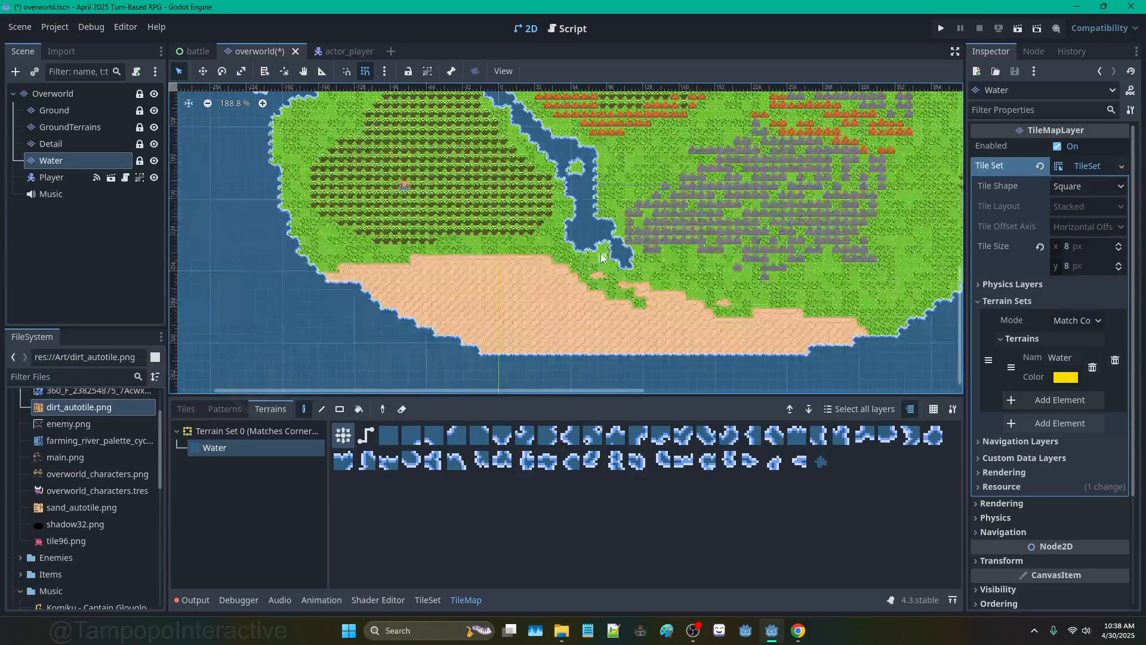
scroll(621, 269, up, 1)
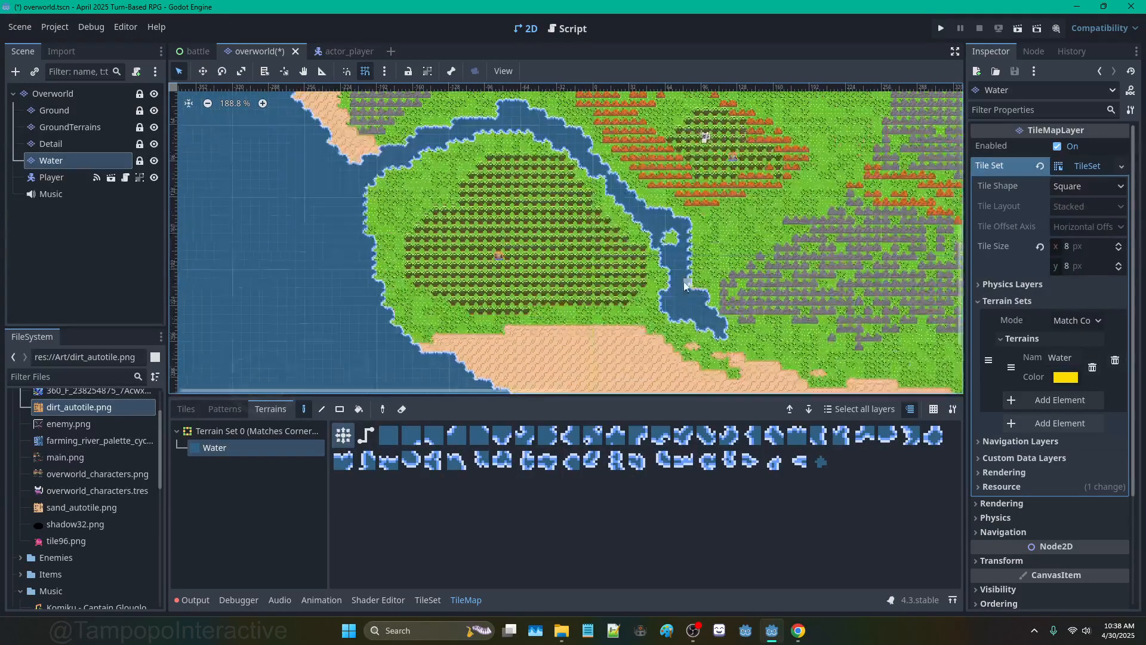
scroll(727, 334, up, 5)
mouse_move(677, 318)
mouse_down()
mouse_move(675, 328)
mouse_move(739, 343)
mouse_up()
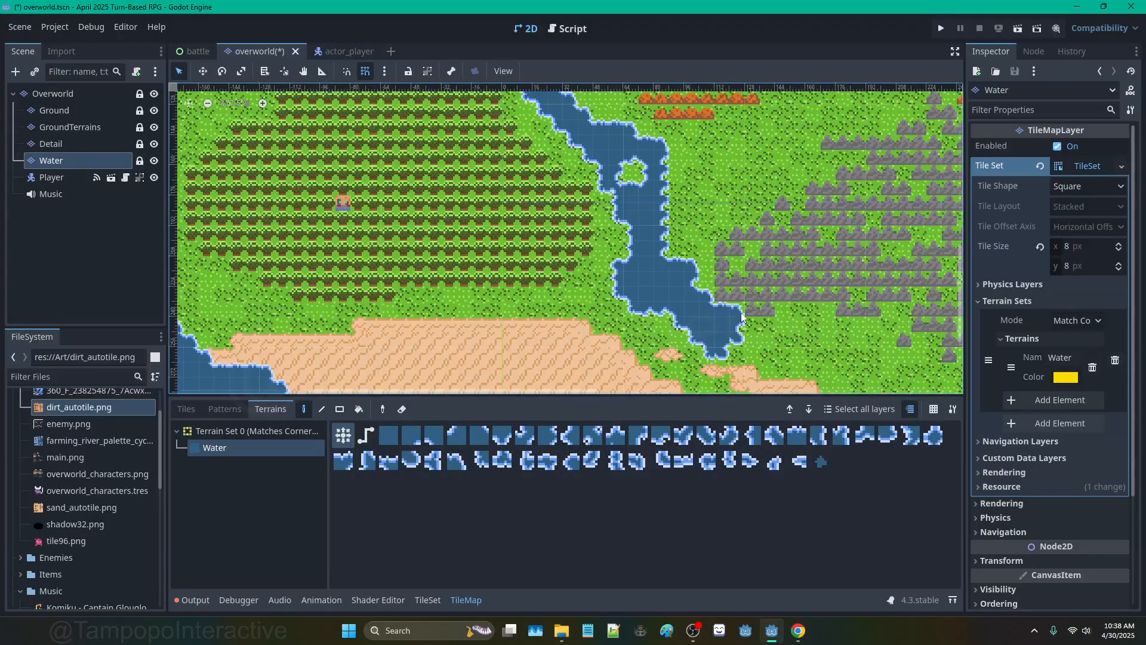
scroll(794, 319, down, 2)
scroll(794, 315, down, 1)
Step: Widen the right bank, tidy its notches and curve the river's upper bank
middle_drag(759, 205, 697, 252)
scroll(552, 226, up, 6)
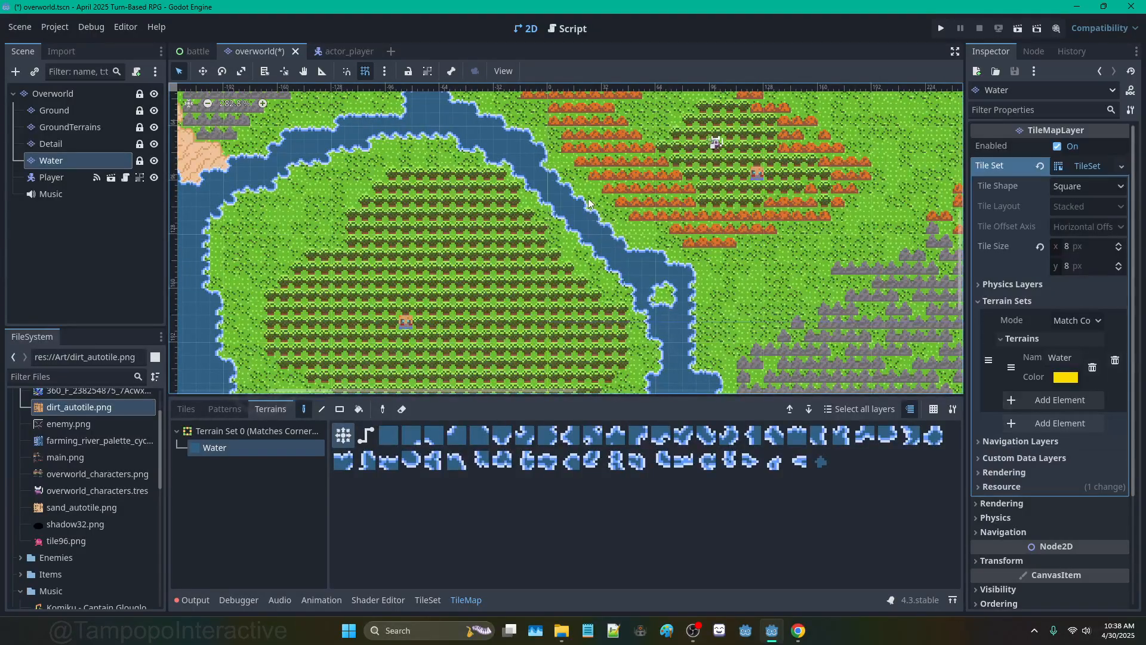
drag(584, 201, 605, 205)
click(609, 218)
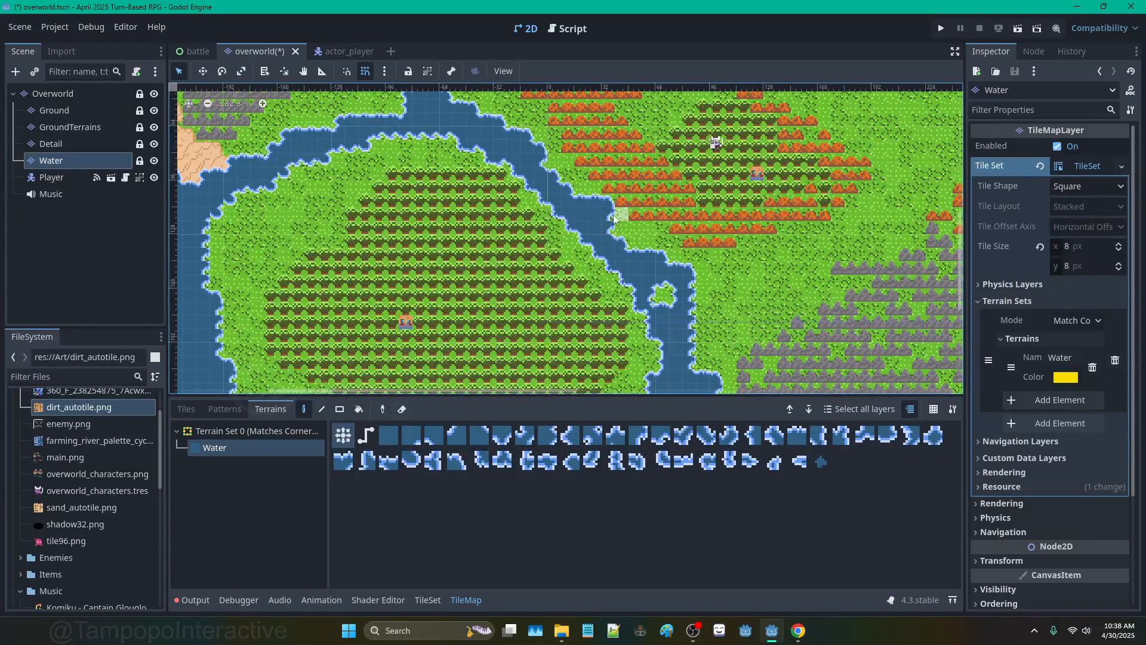
right_click(609, 204)
middle_drag(593, 220, 755, 330)
mouse_move(514, 220)
mouse_down()
mouse_move(574, 192)
mouse_move(618, 193)
mouse_move(635, 218)
mouse_up()
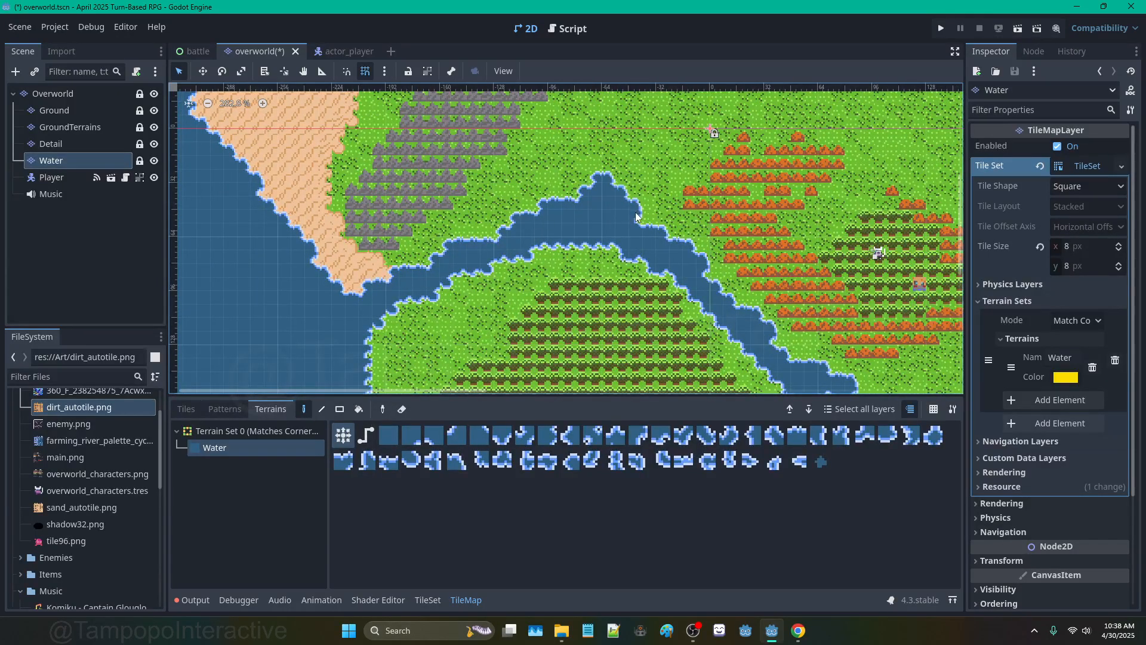
Step: Paint the river down into the sand clearing on the southern shore
scroll(635, 218, down, 5)
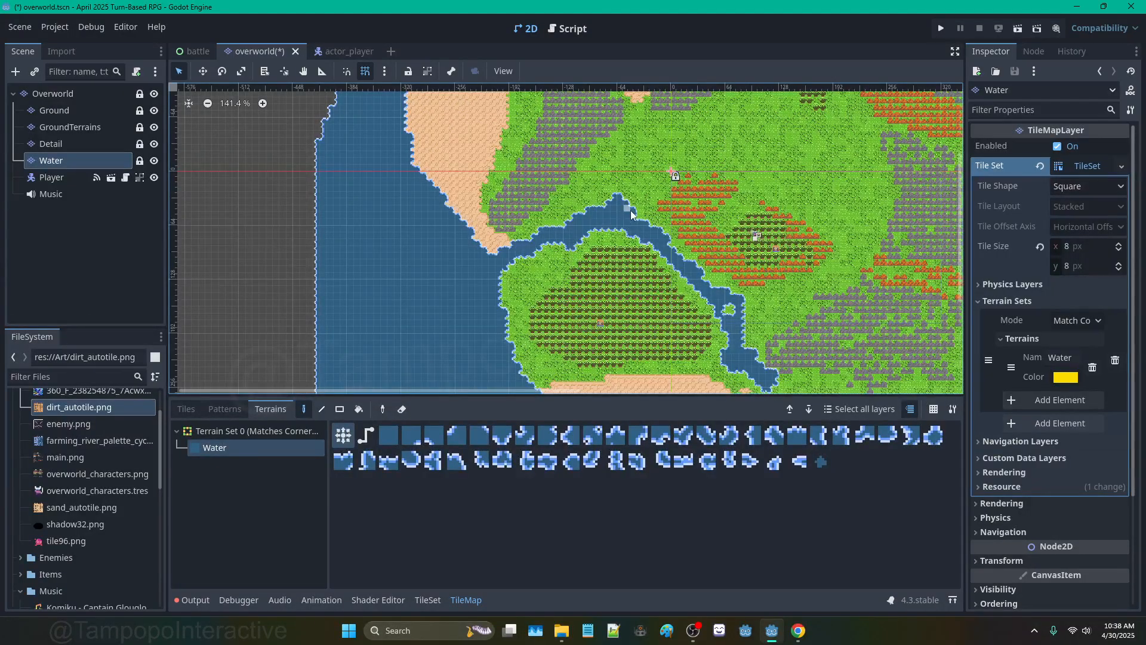
scroll(628, 218, down, 3)
middle_drag(693, 323, 645, 245)
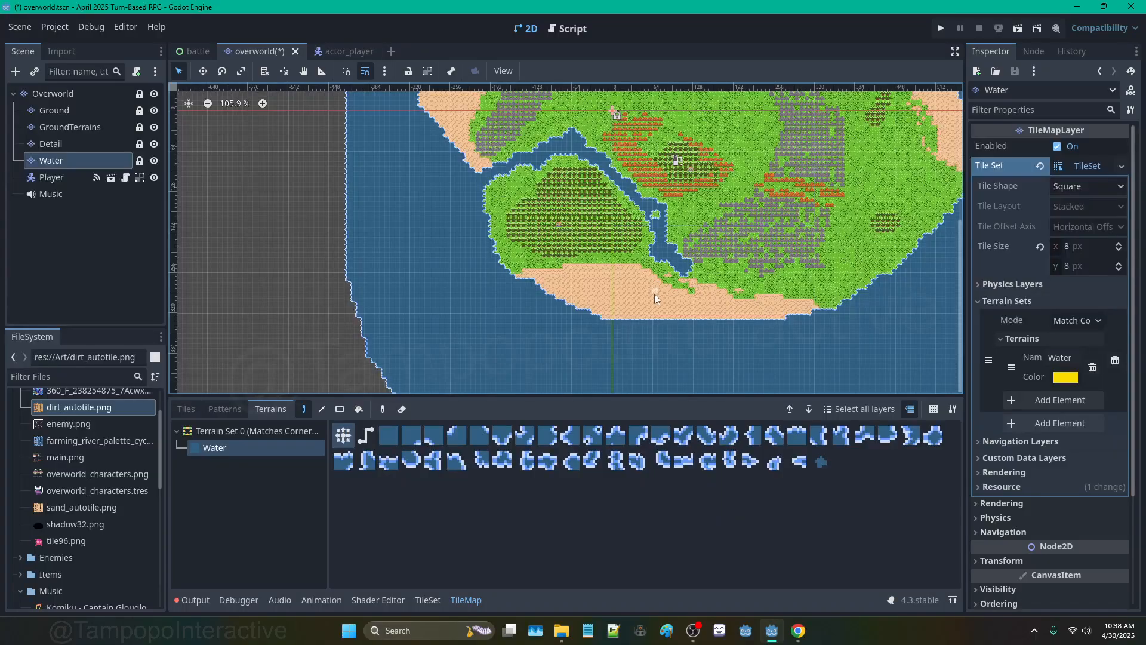
scroll(654, 293, up, 6)
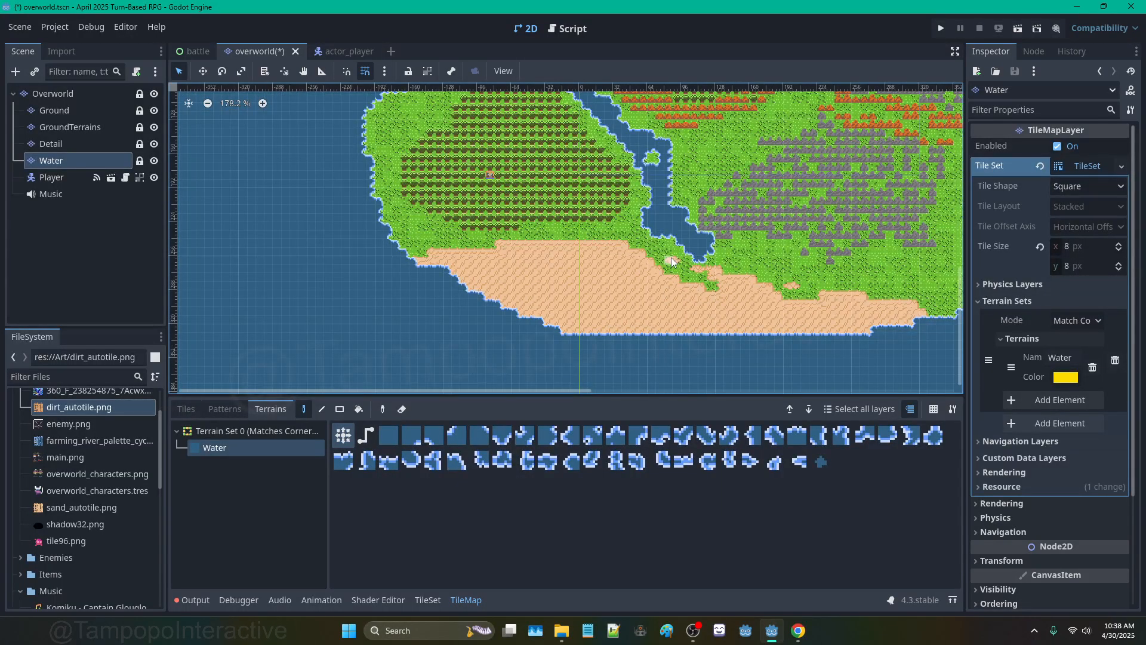
drag(689, 245, 692, 267)
scroll(657, 259, down, 3)
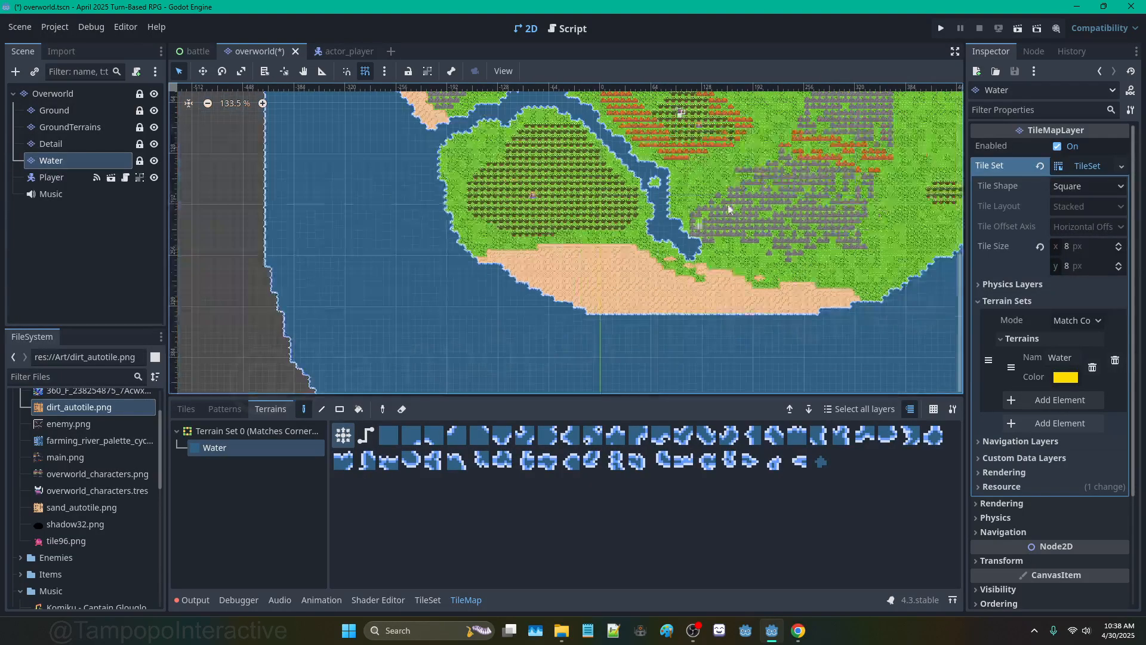
Step: Pan across the northern island and centre the view on the open grassland
middle_drag(750, 185, 573, 236)
middle_drag(687, 187, 822, 224)
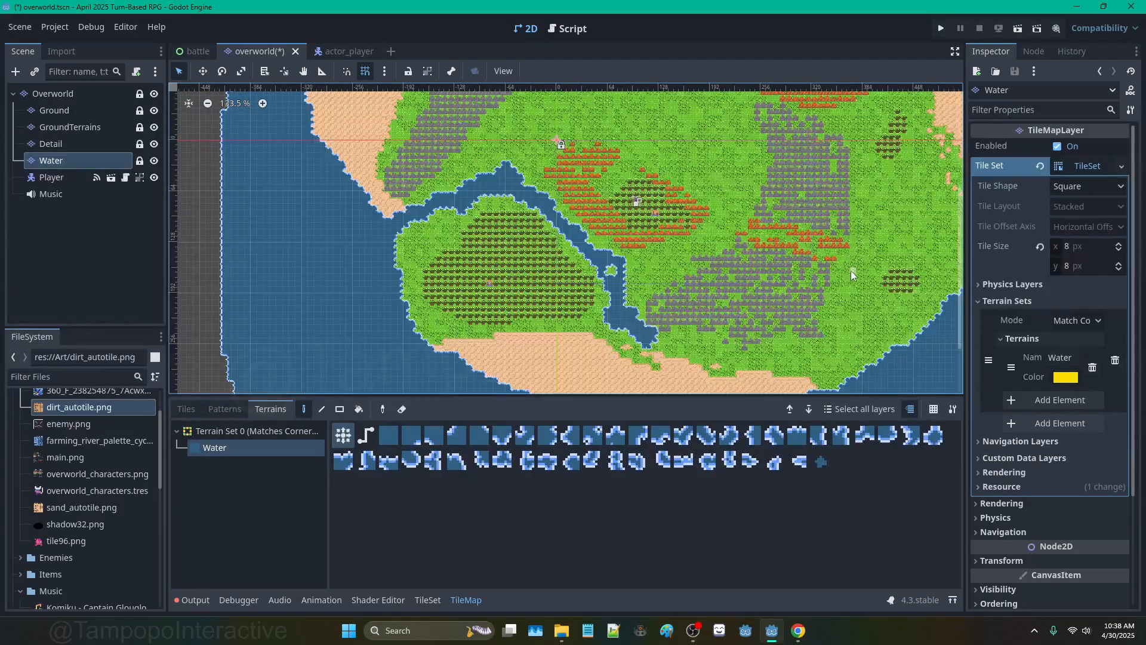
scroll(720, 263, down, 3)
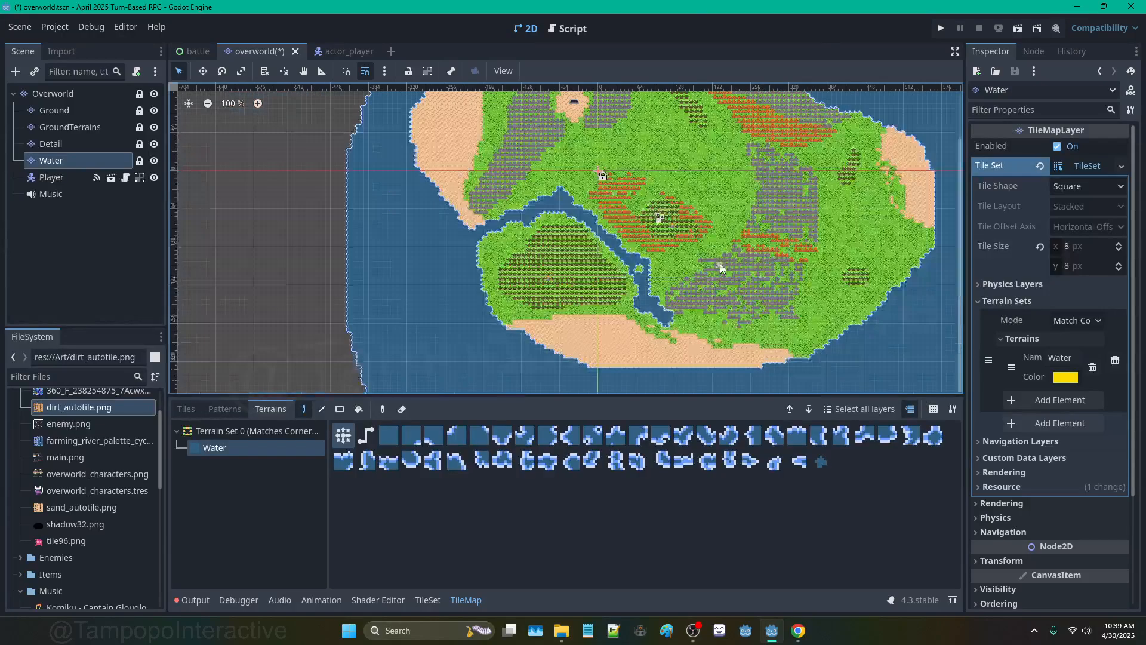
scroll(687, 187, down, 4)
middle_drag(676, 184, 554, 312)
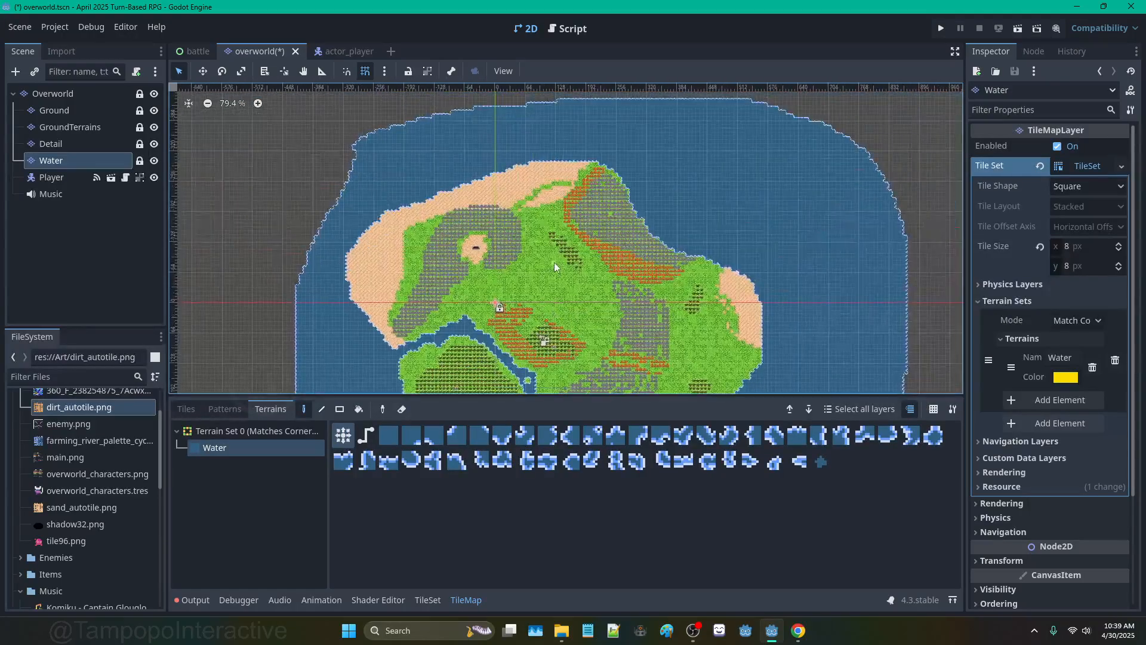
scroll(554, 261, up, 8)
middle_drag(621, 283, 586, 229)
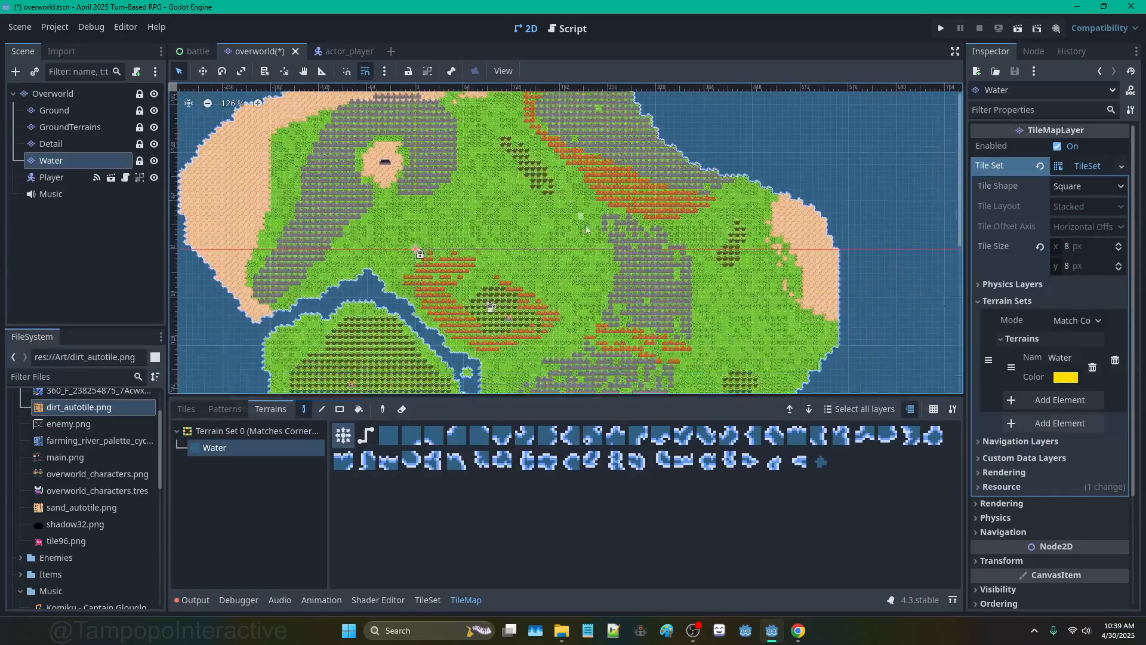
scroll(567, 264, up, 5)
Step: Paint a small water pond in the central grassland, then select the GroundTerrains layer
mouse_move(569, 252)
mouse_down()
mouse_move(559, 260)
mouse_move(587, 274)
mouse_move(570, 265)
mouse_move(584, 240)
mouse_move(570, 250)
mouse_move(588, 275)
mouse_move(573, 292)
mouse_move(558, 246)
mouse_move(566, 289)
mouse_move(600, 253)
mouse_up()
scroll(588, 282, down, 5)
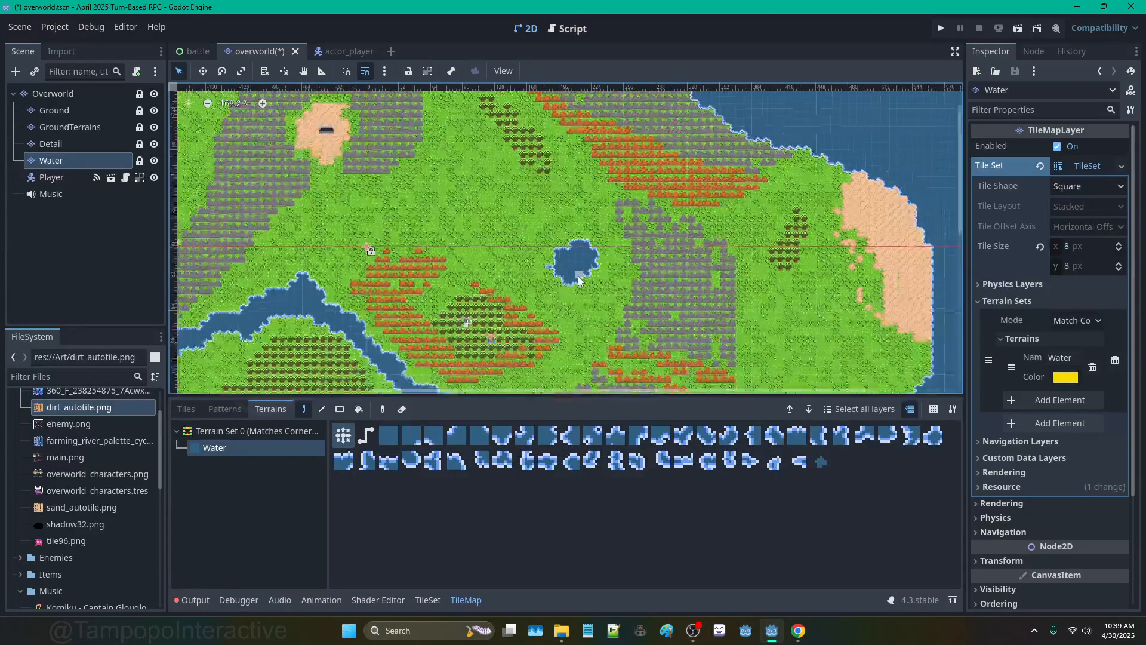
scroll(607, 313, up, 3)
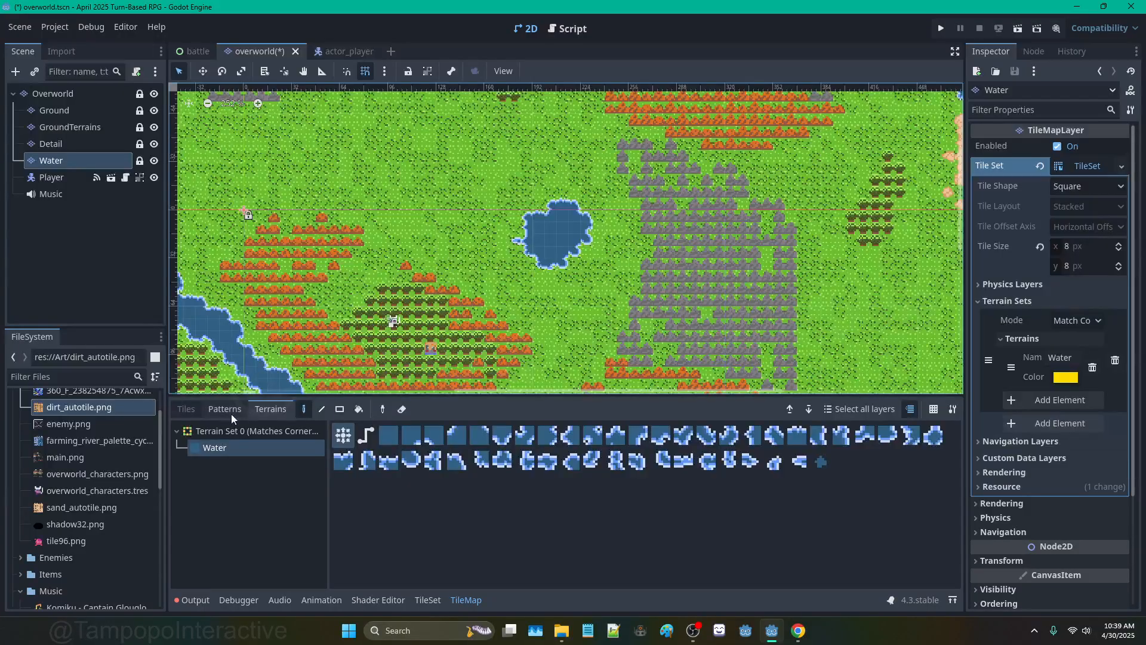
click(92, 127)
scroll(422, 355, down, 2)
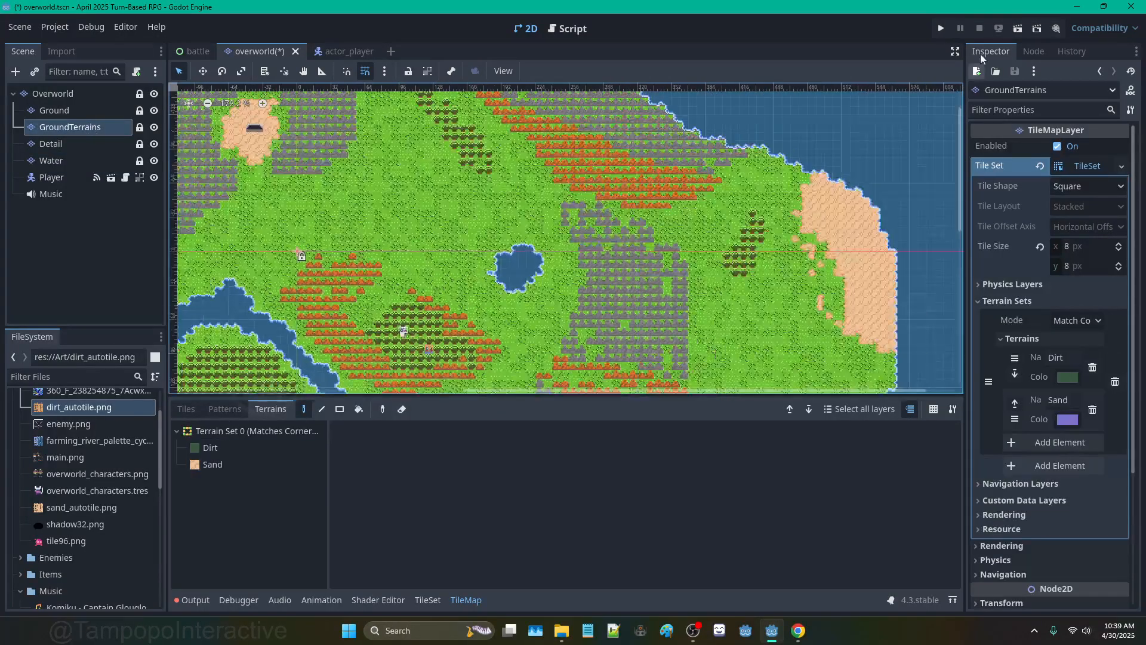
Step: Save and run the project, walking the hero around and down beside the river
click(940, 28)
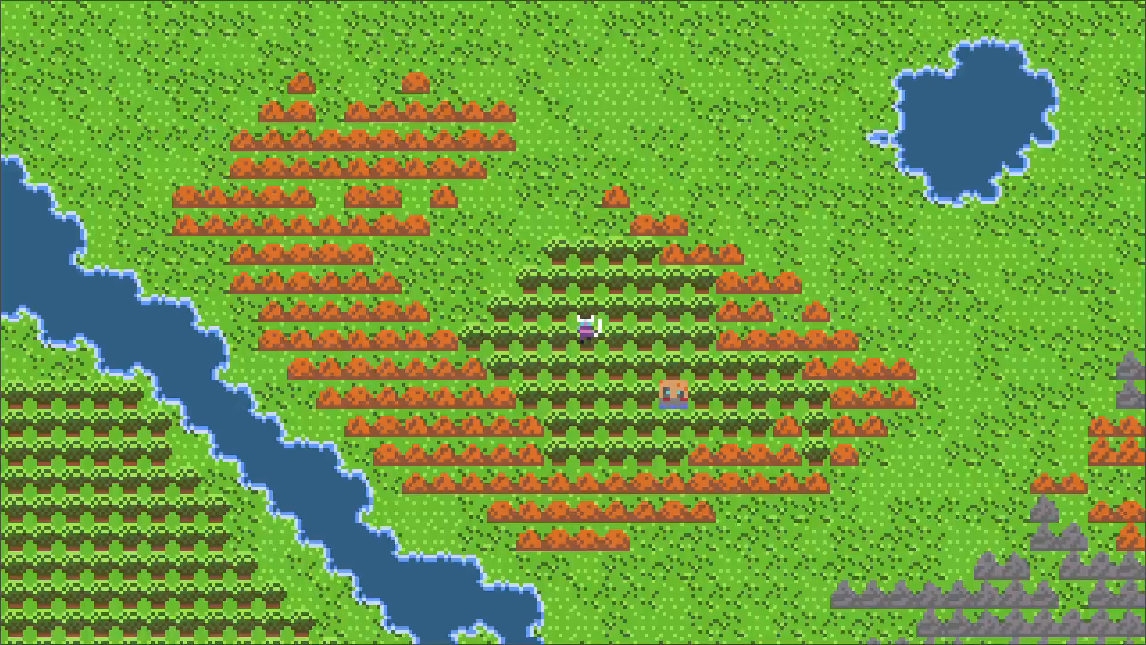
key(Right)
key(Left)
key(Up)
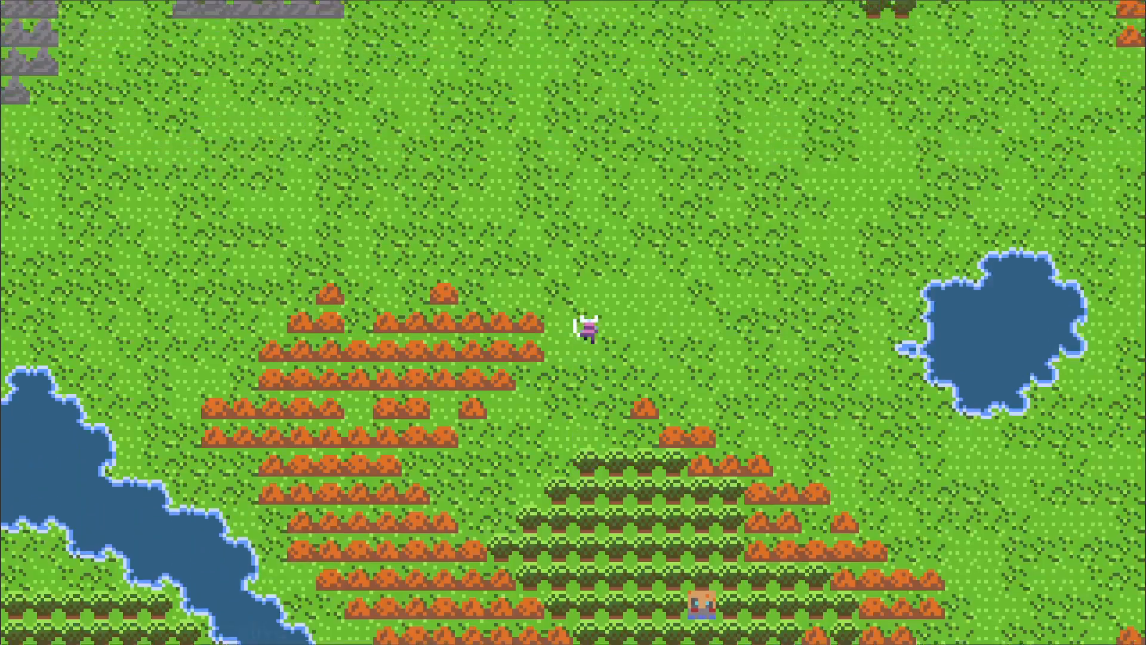
key(Left)
key(Down)
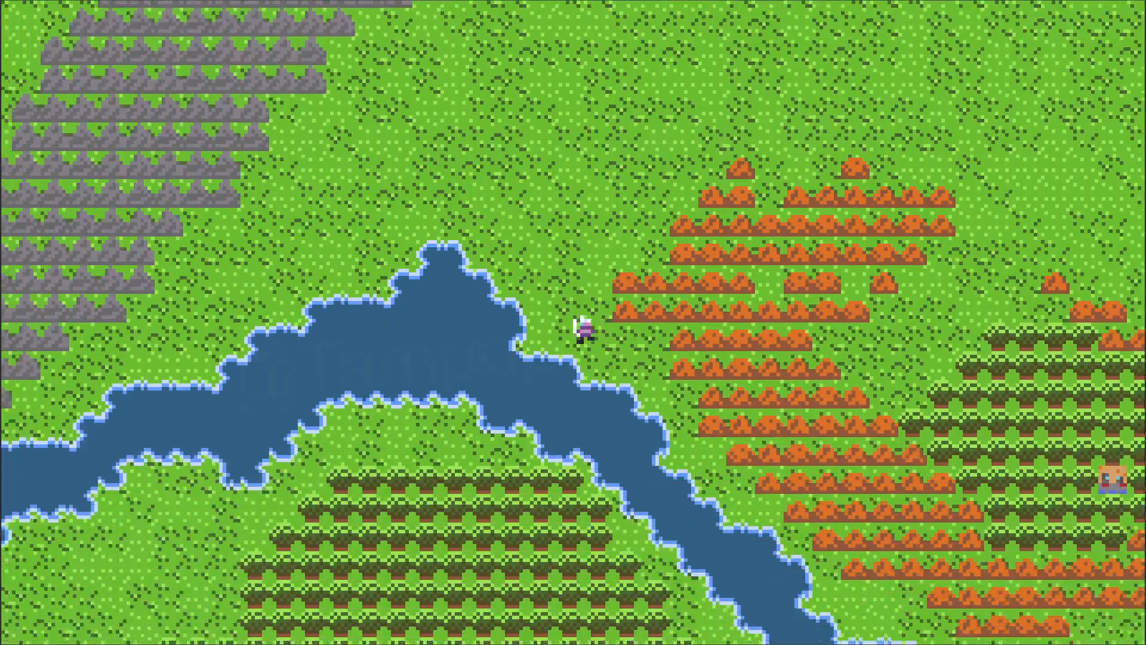
key(Left)
key(Right)
key(Down)
key(Right)
key(Down)
Step: Walk the hero through the orange hills toward the rock ridges, then close the game
key(Right)
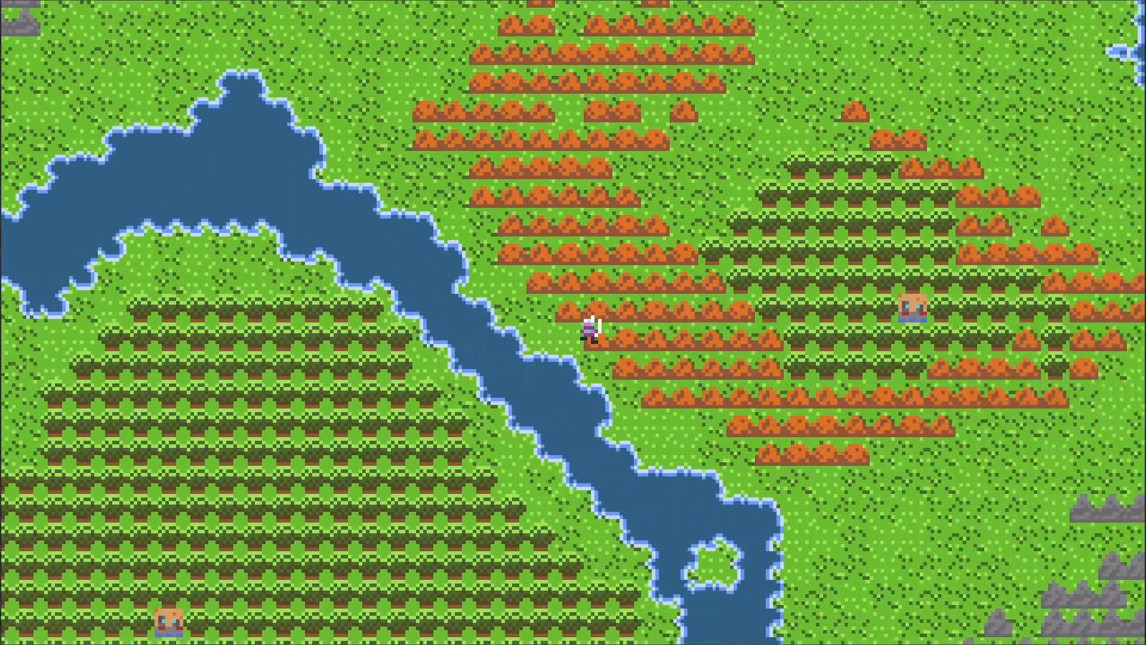
key(Down)
key(Right)
key(Down)
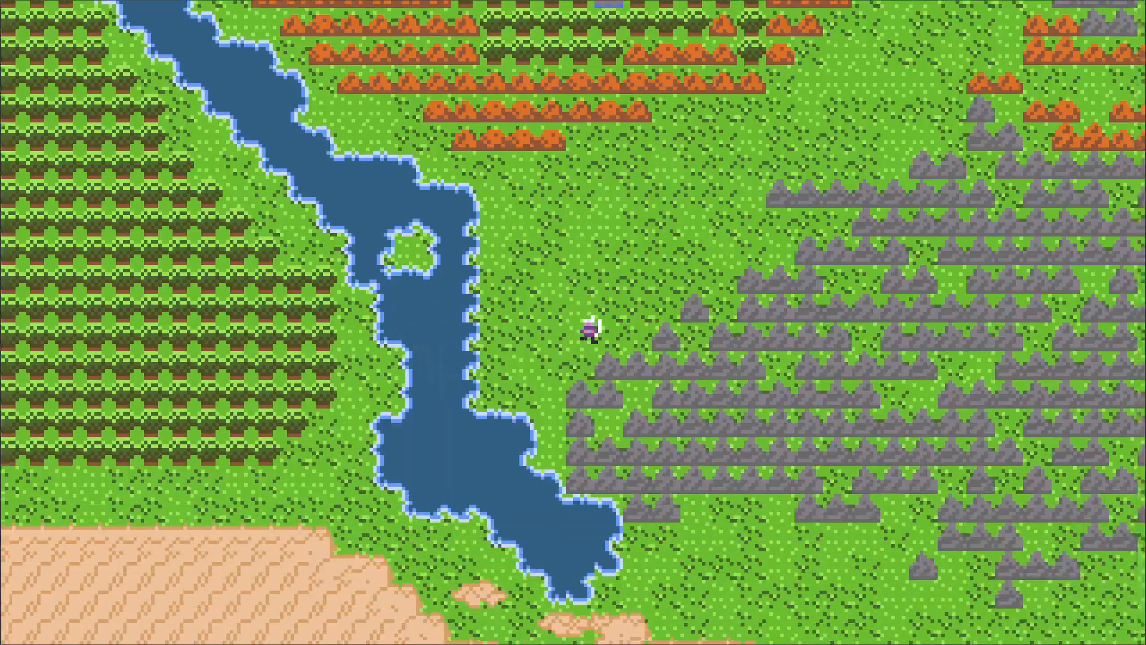
key(Up)
key(Right)
key(Up)
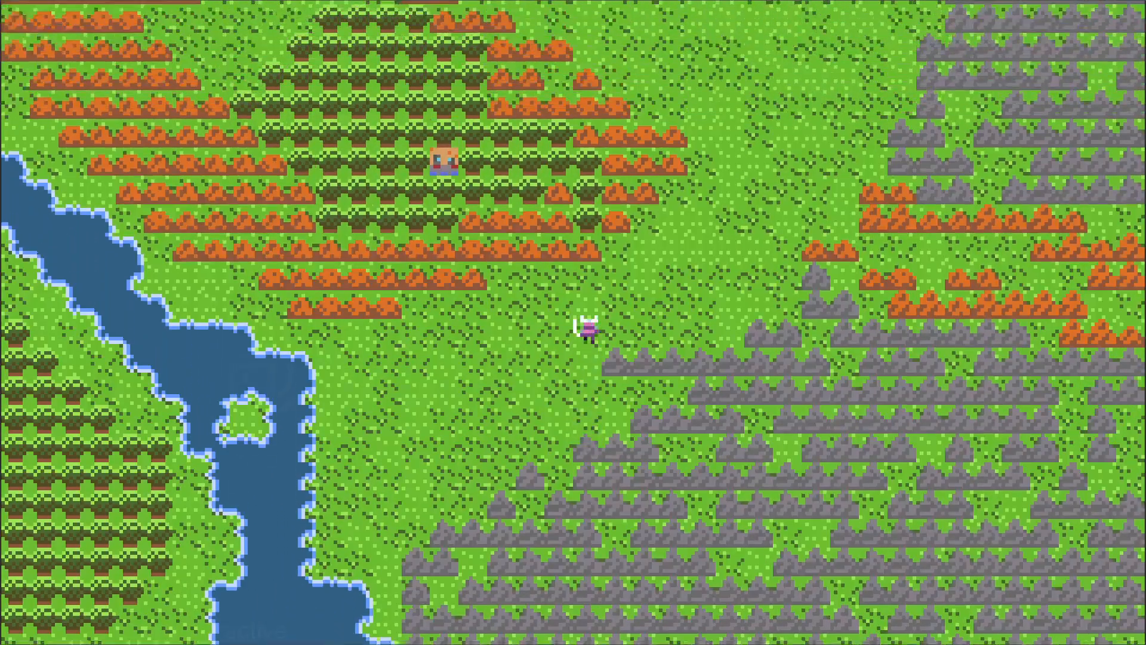
key(Right)
key(Up)
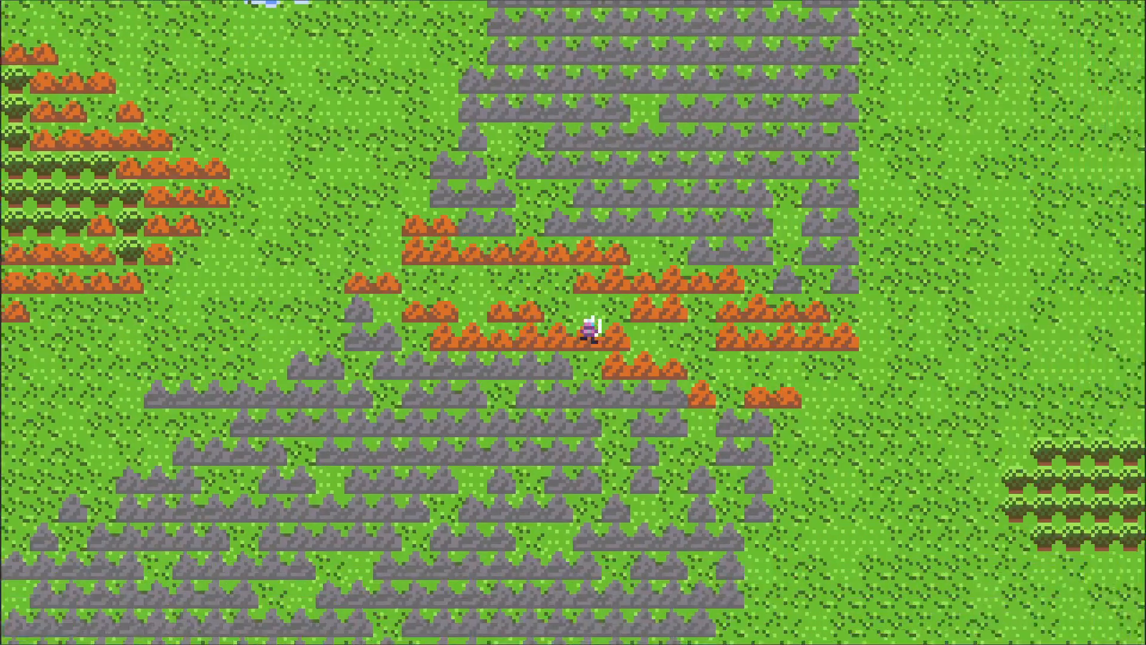
key(Right)
key(Down)
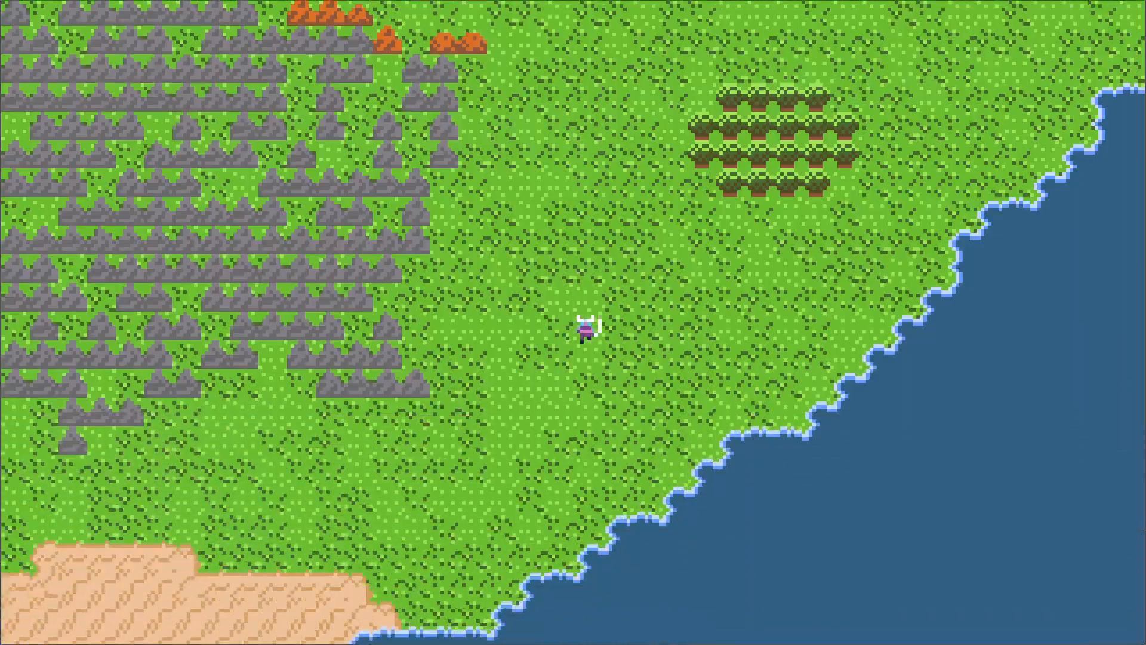
key(alt+F4)
Step: Change the player speed in actor_player.gd from 100 to 60 and save the script
click(570, 29)
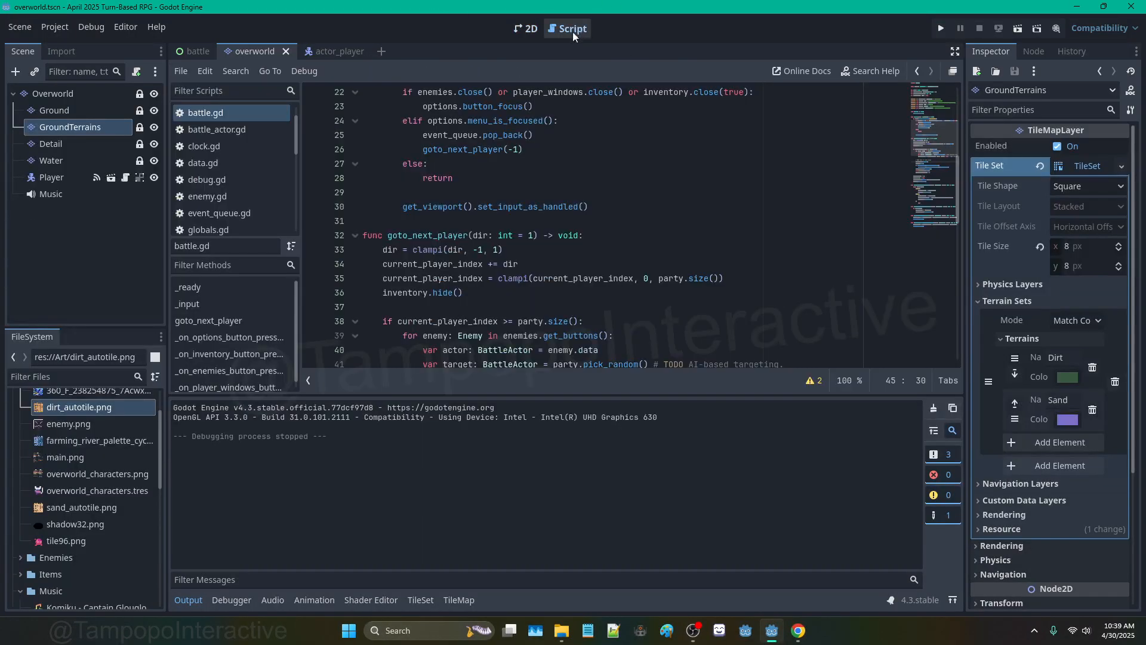
click(126, 178)
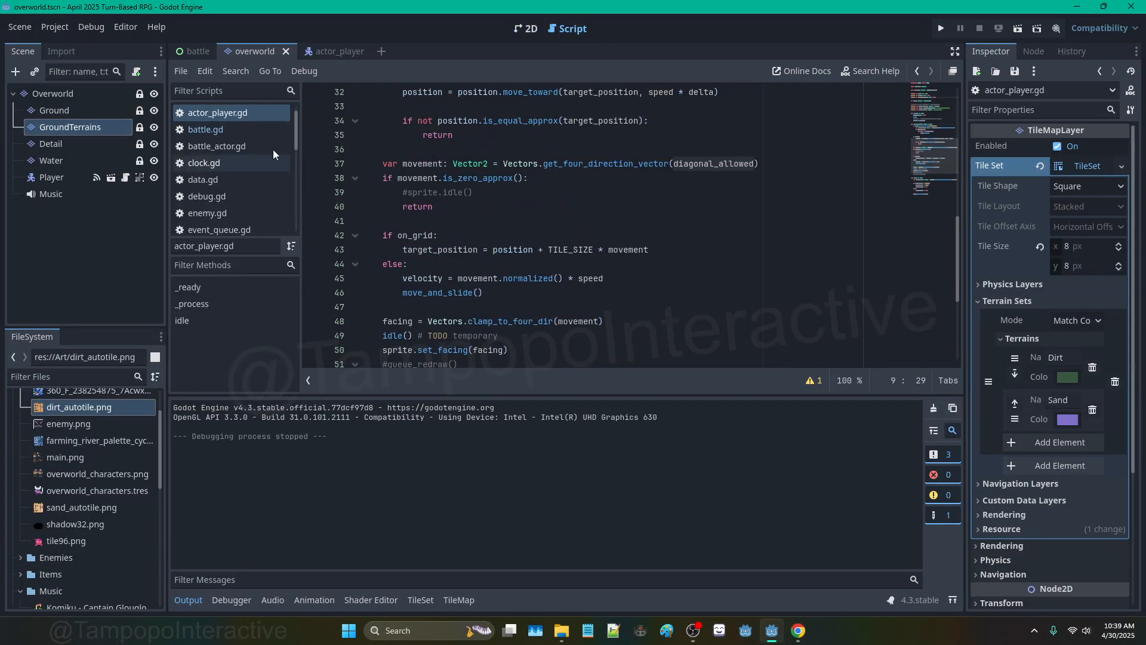
scroll(476, 139, up, 4)
click(497, 177)
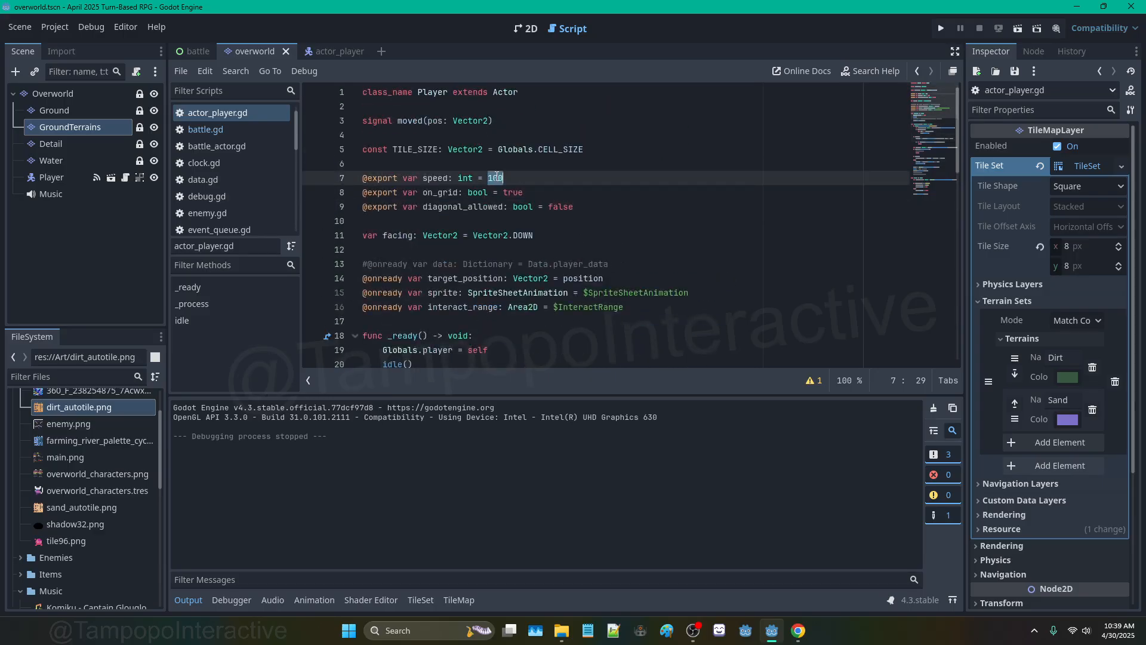
text(60)
click(507, 149)
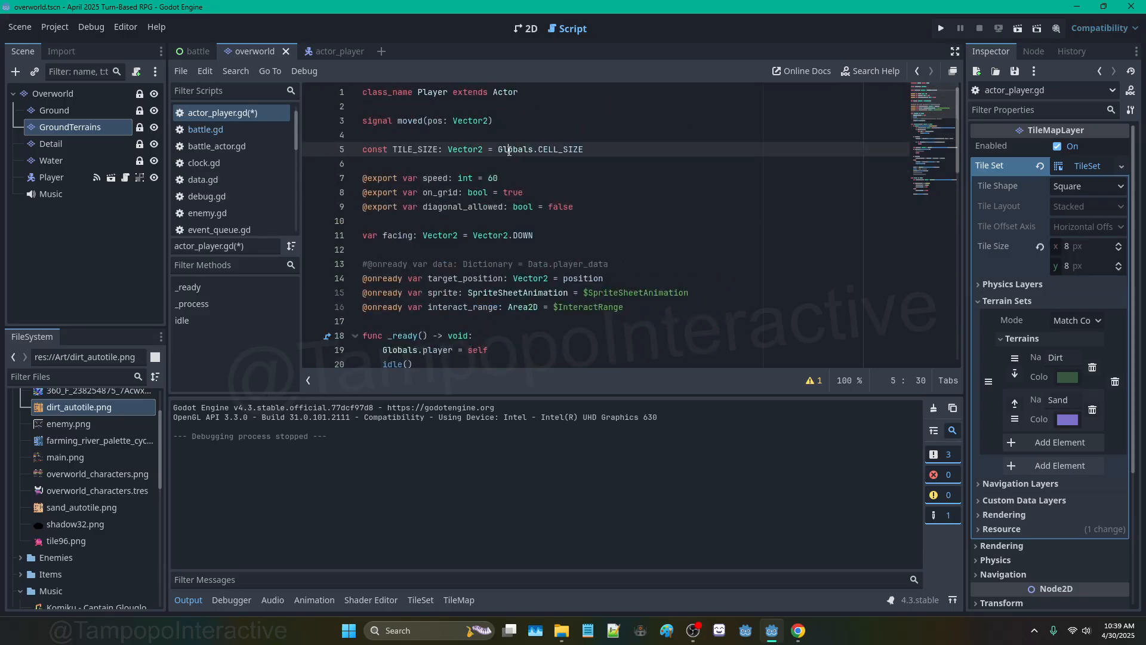
key(ctrl+s)
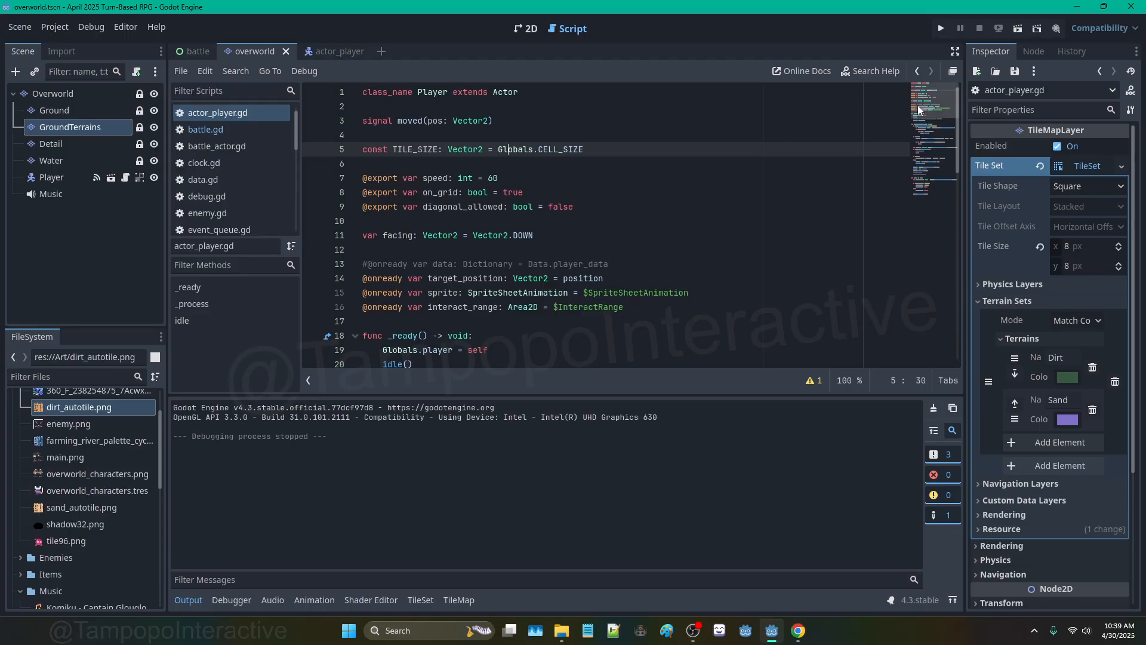
mouse_move(918, 107)
mouse_down()
mouse_move(925, 167)
mouse_move(923, 99)
mouse_up()
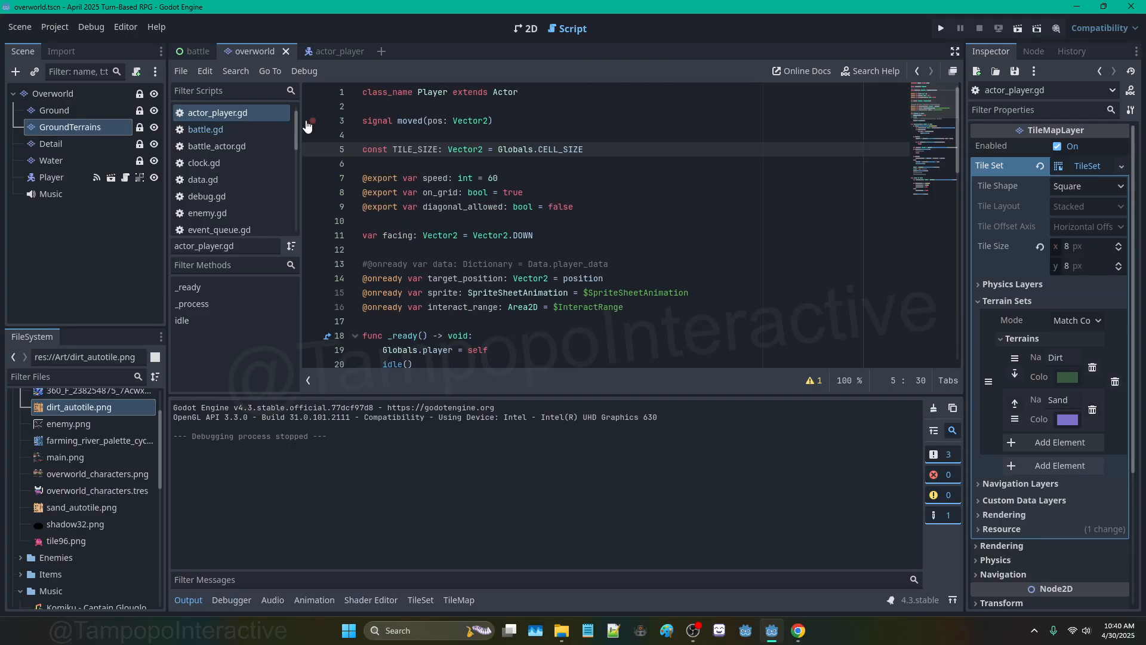
Step: Return to the 2D map, select the Water tile layer and zoom out over the island
click(525, 29)
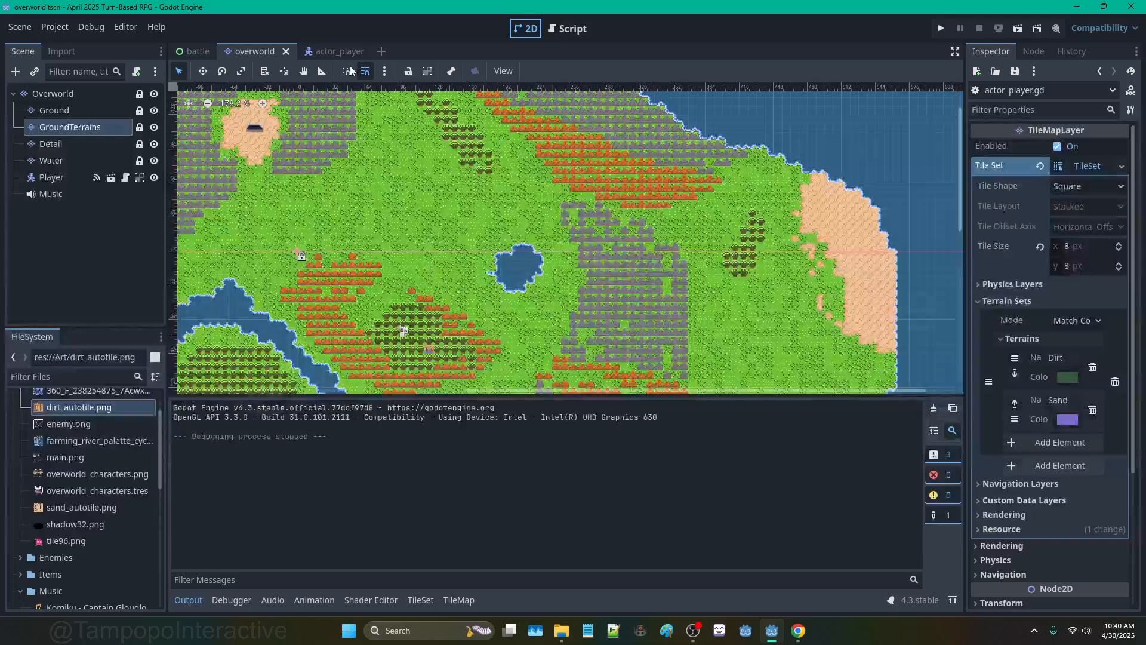
click(85, 143)
click(43, 159)
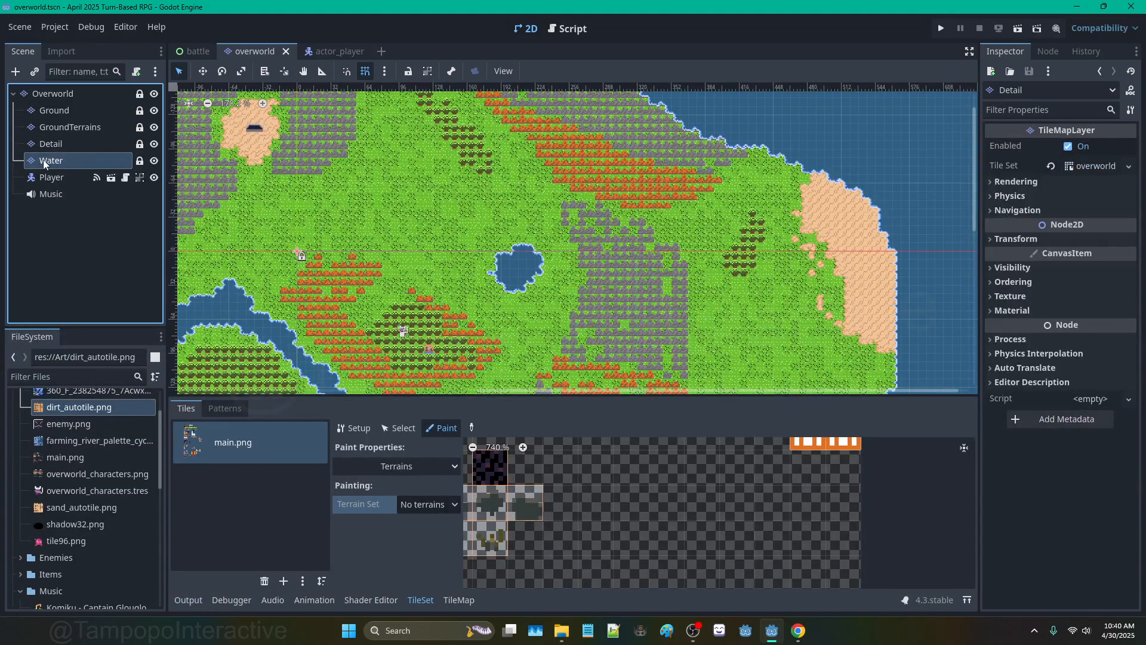
scroll(727, 285, down, 5)
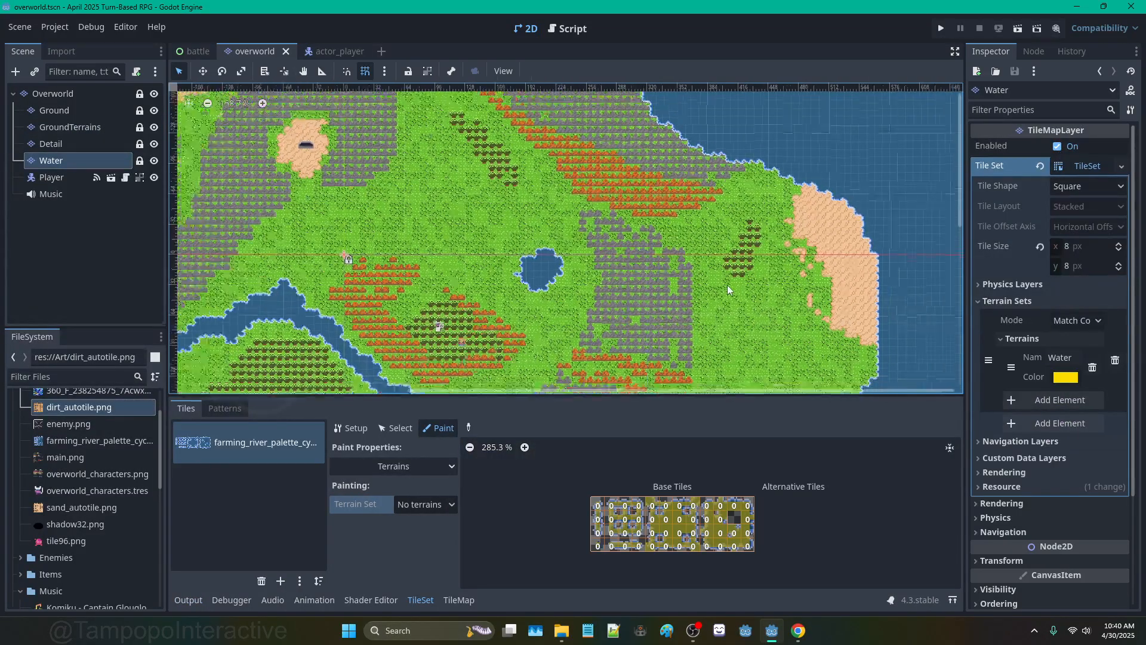
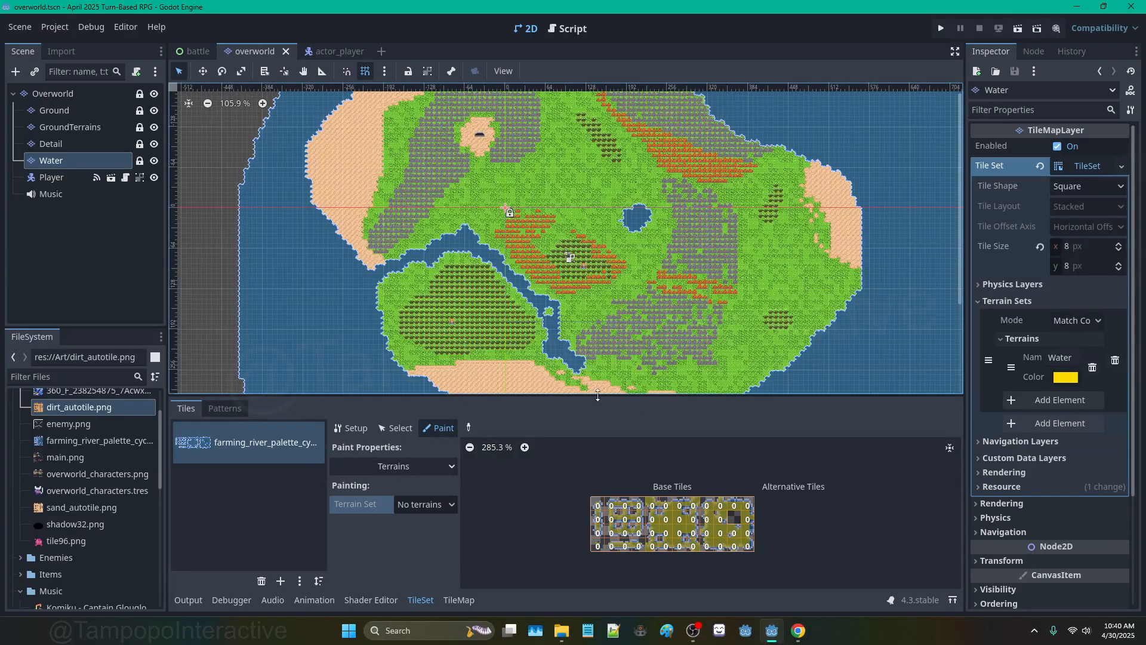
Step: Switch the Water tile set panel from Paint to Select and show its atlas Setup properties
click(434, 505)
click(434, 504)
click(395, 428)
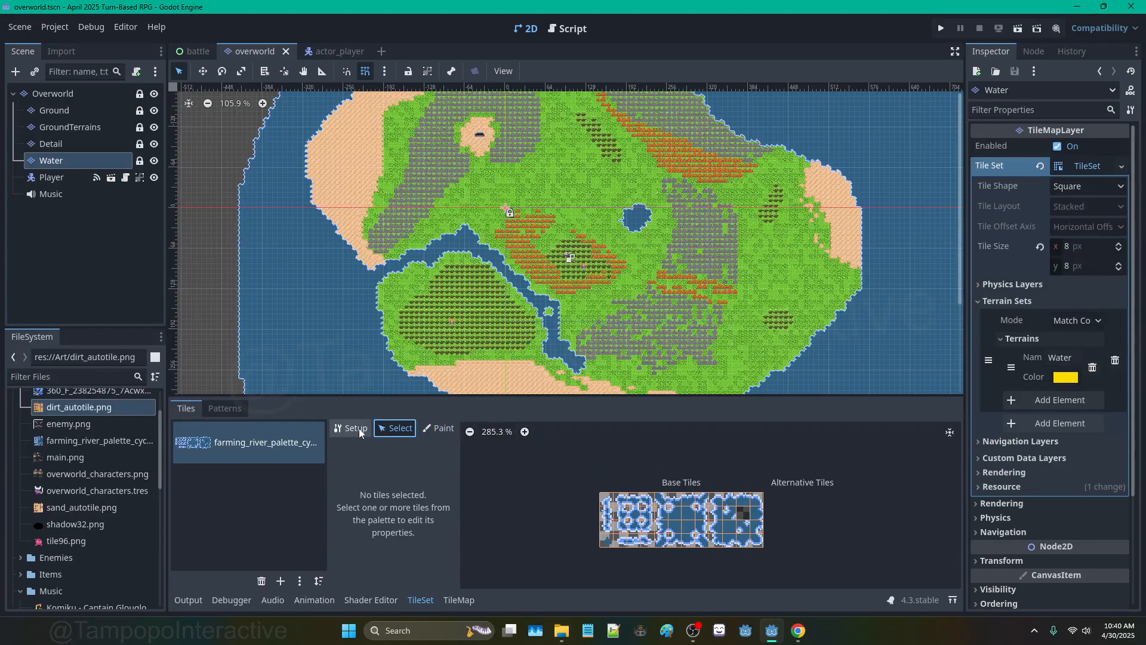
click(351, 428)
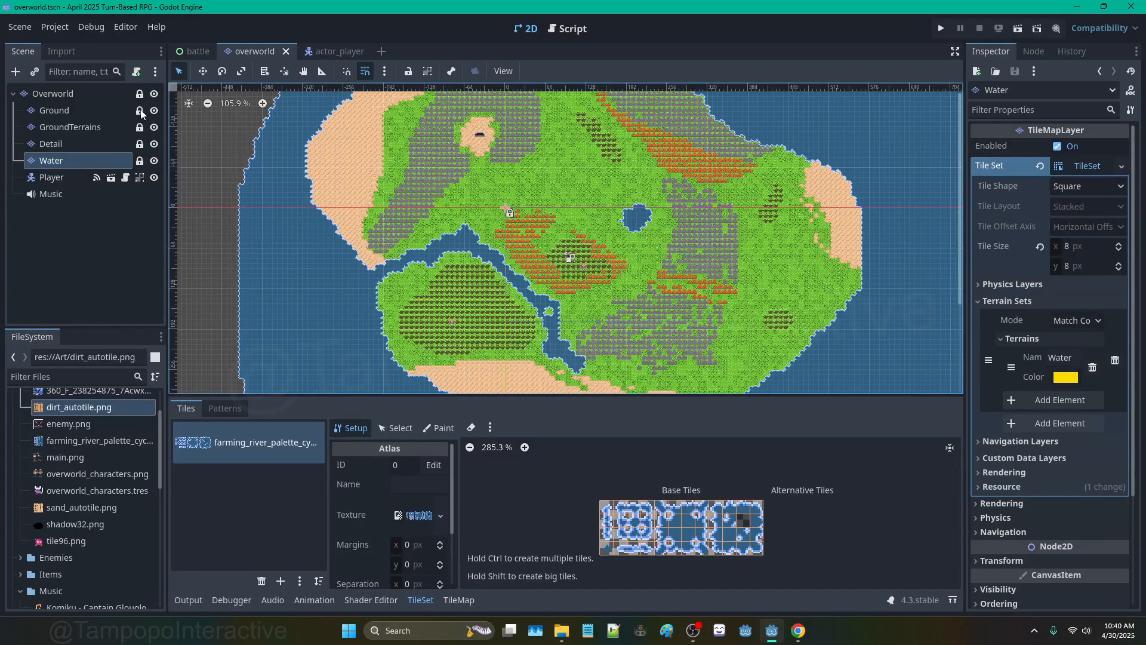
Step: Attach a new overworld.gd script to the Overworld root node
click(106, 94)
click(136, 72)
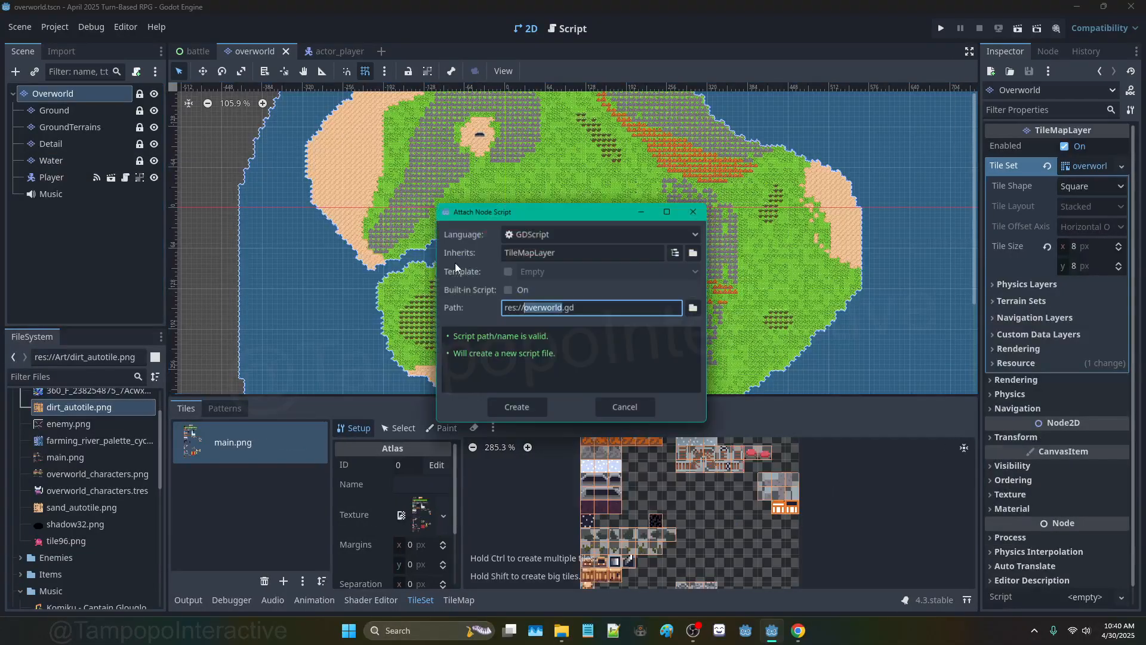
click(517, 410)
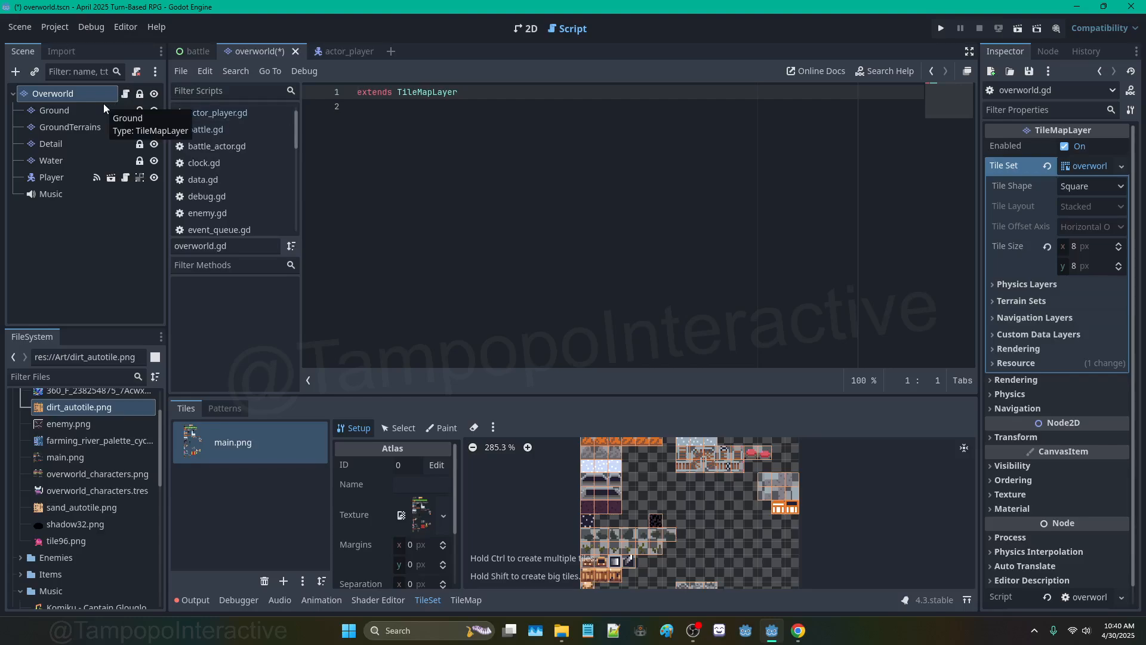
scroll(248, 174, down, 5)
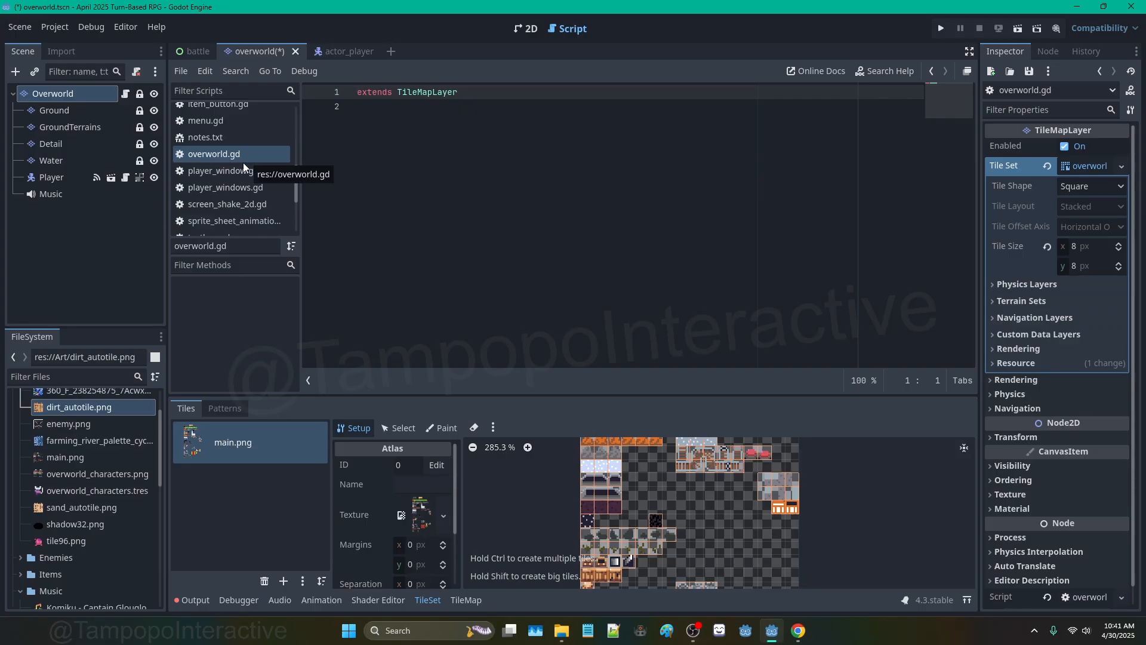
Step: Close and detach overworld.gd, delete the file from FileSystem, and return to the 2D map
right_click(226, 152)
click(277, 192)
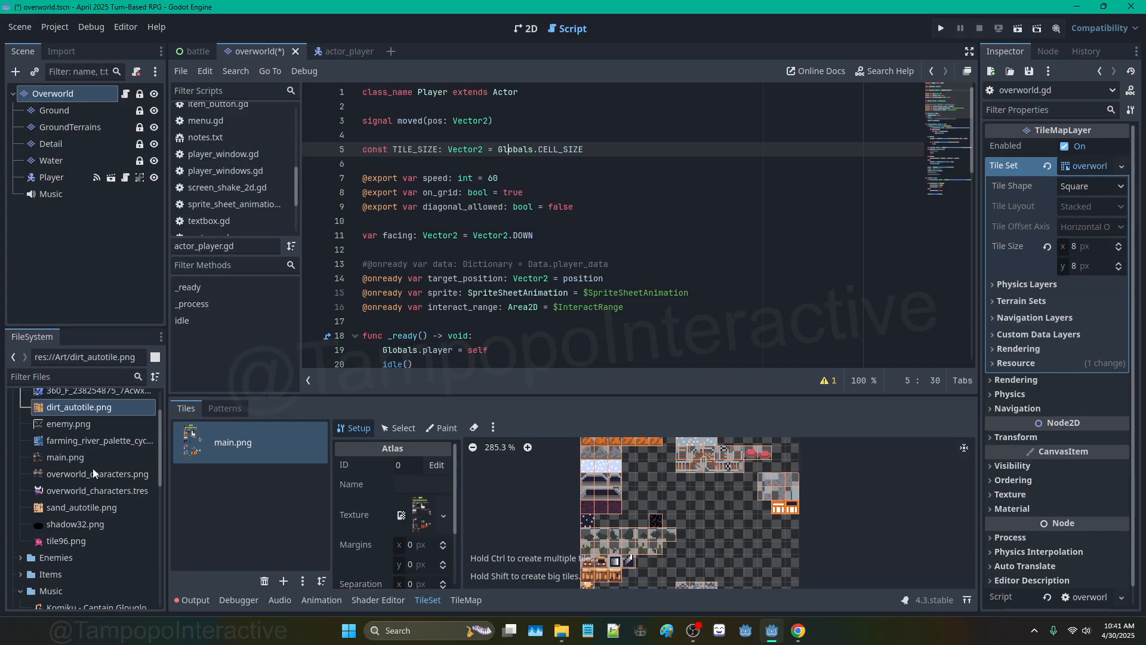
click(137, 70)
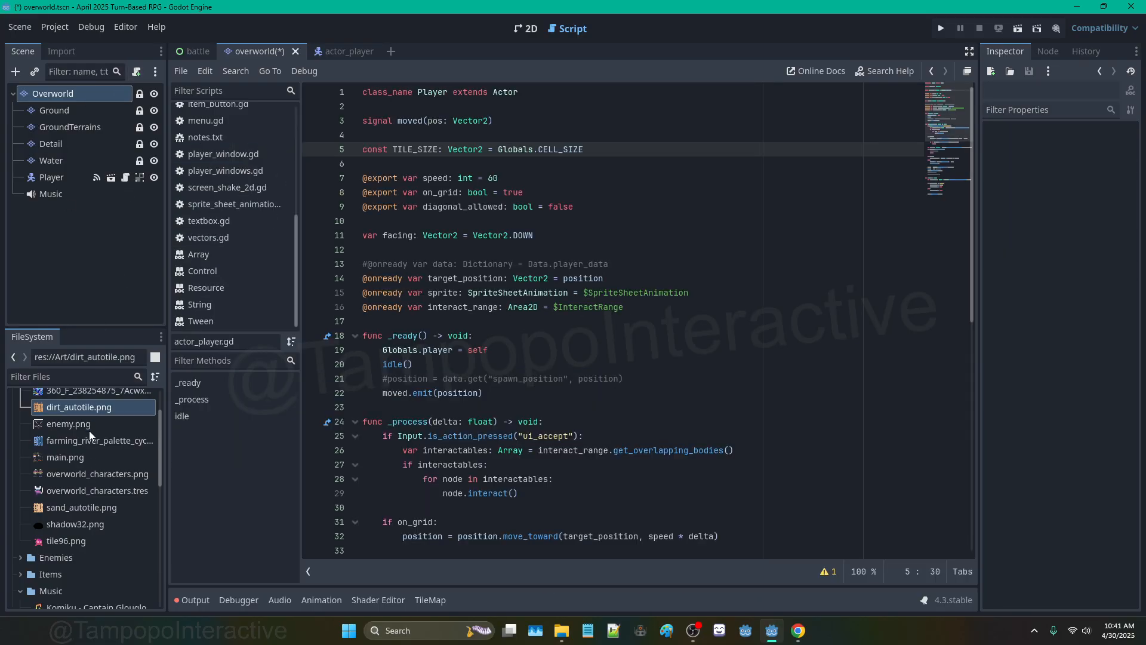
scroll(101, 448, down, 10)
click(93, 493)
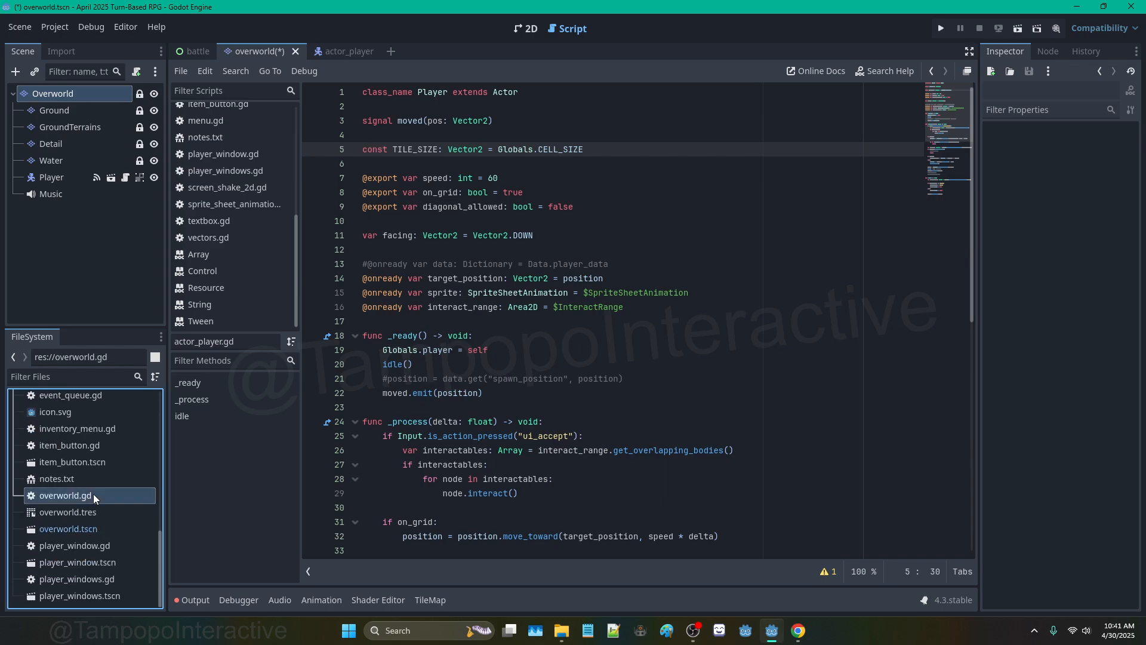
right_click(93, 493)
click(134, 526)
click(485, 337)
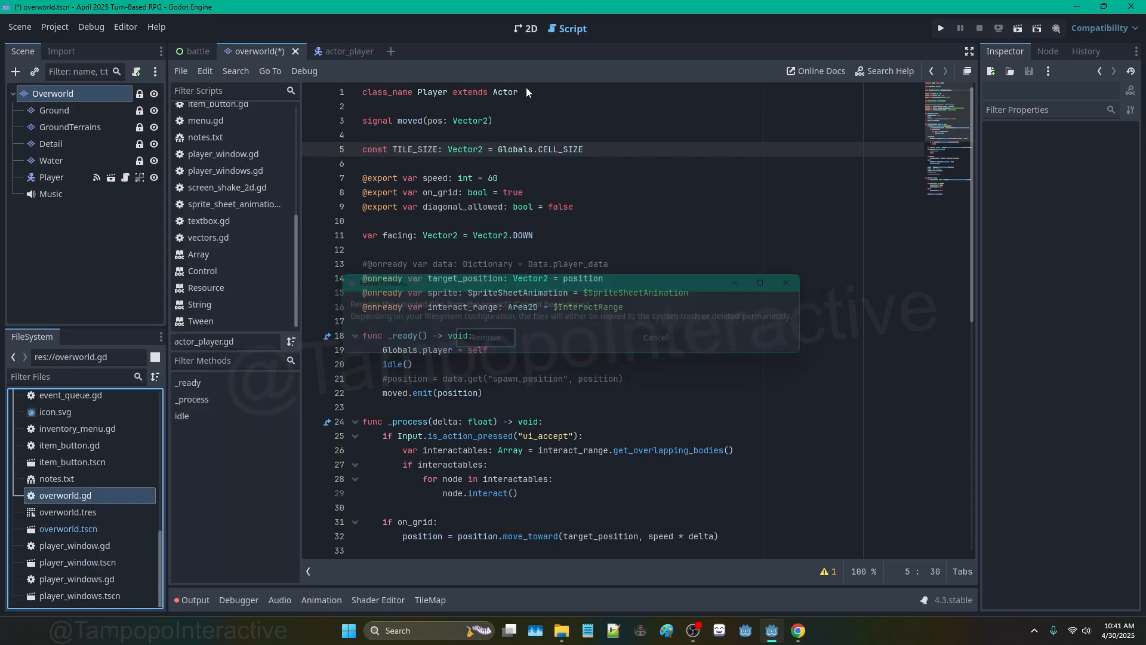
click(522, 26)
Step: Zoom and pan the map to show the whole island, then collapse the Art folder in FileSystem
scroll(599, 203, up, 5)
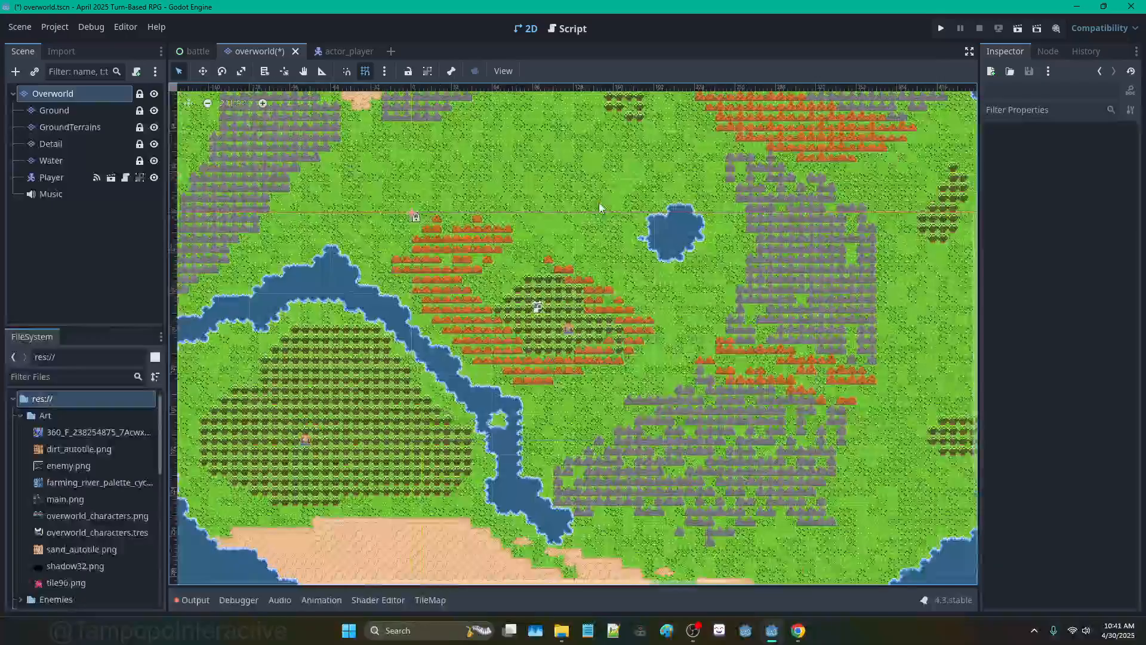
scroll(543, 205, down, 5)
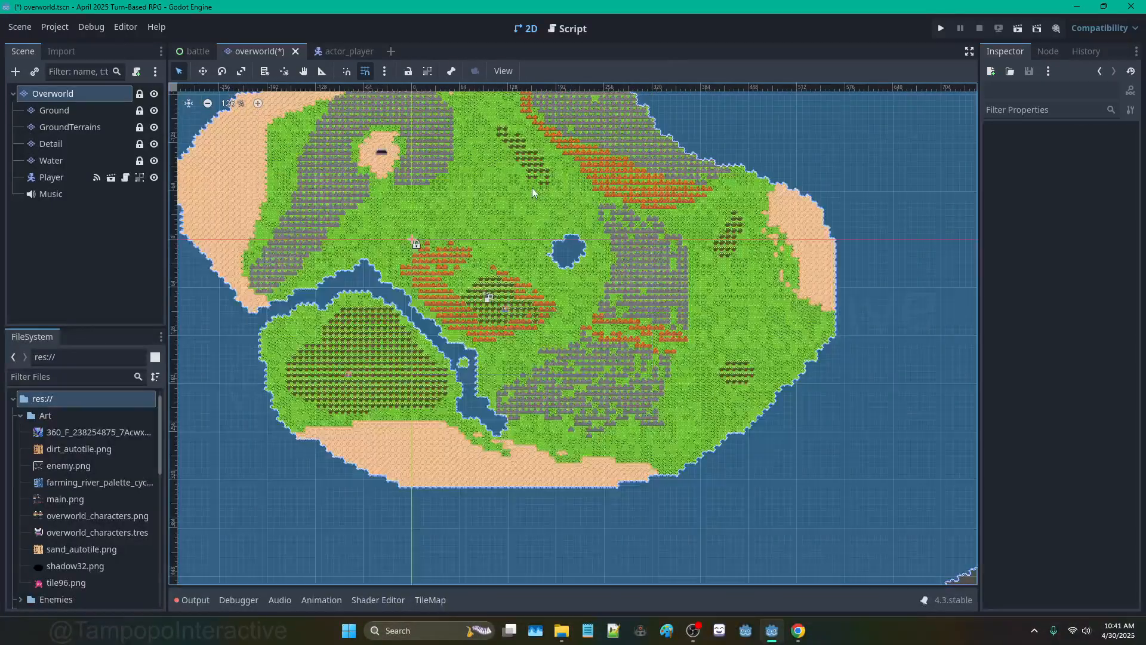
scroll(534, 189, down, 5)
middle_drag(260, 96, 390, 166)
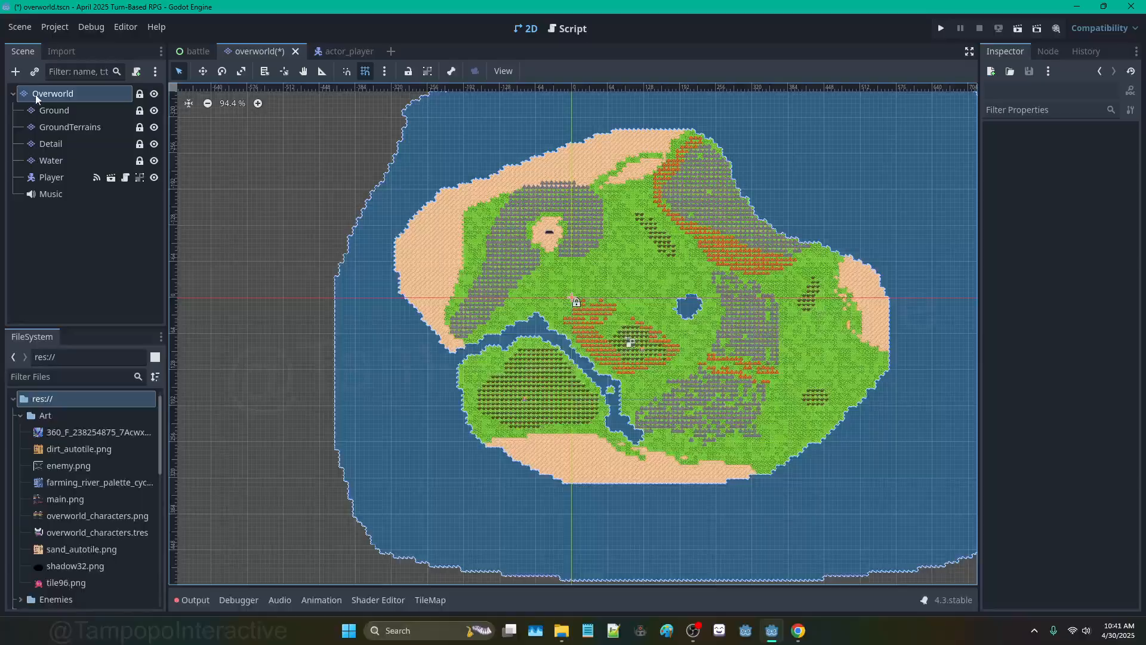
scroll(695, 305, up, 5)
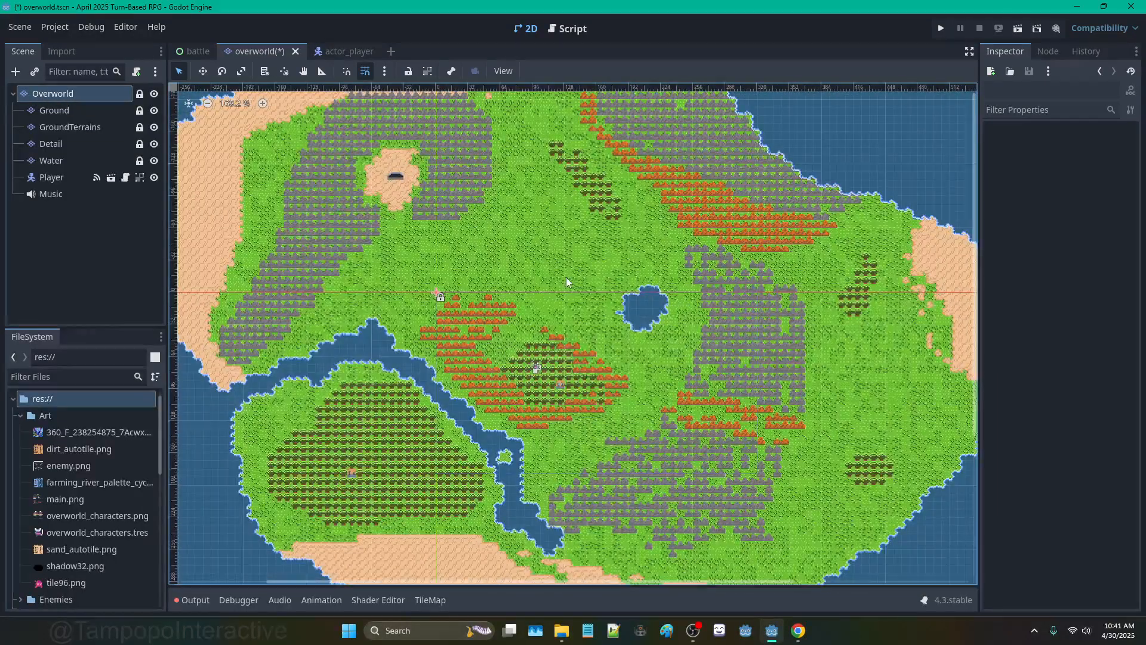
click(20, 416)
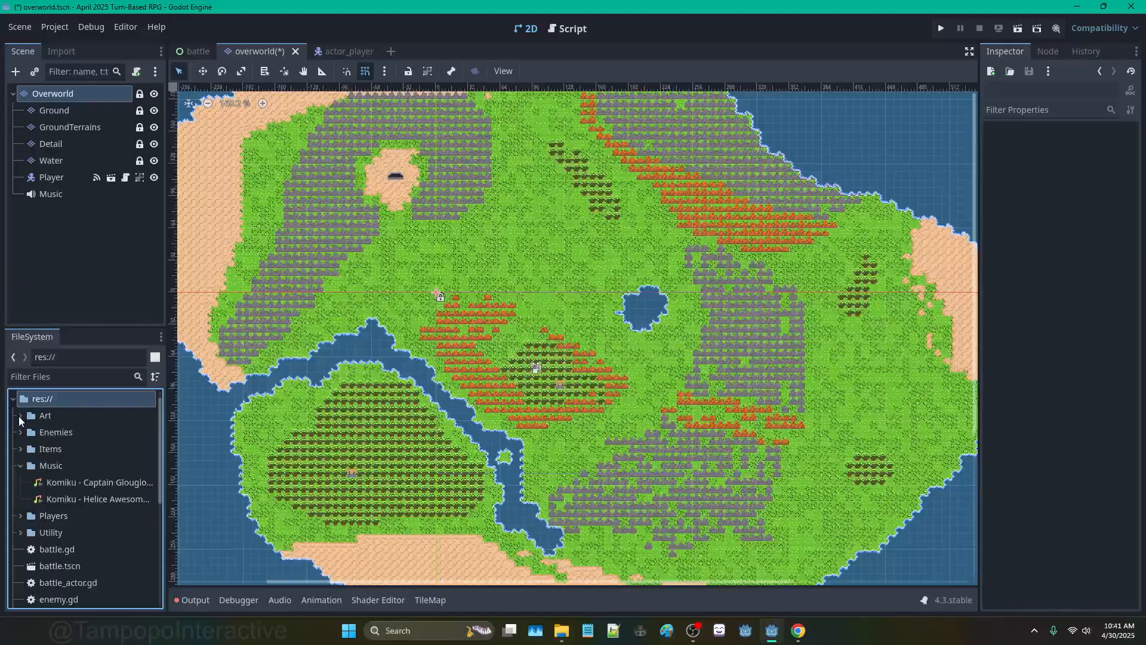
scroll(47, 459, down, 5)
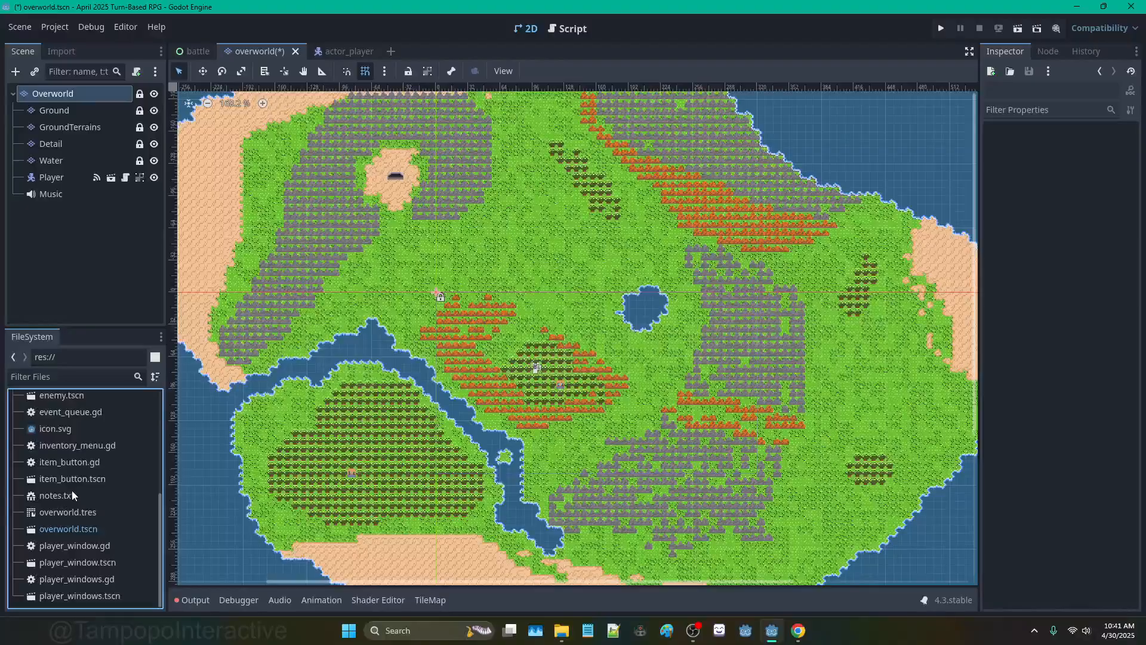
Step: Bring up the file options for overworld.tscn, then dismiss the menu
right_click(79, 524)
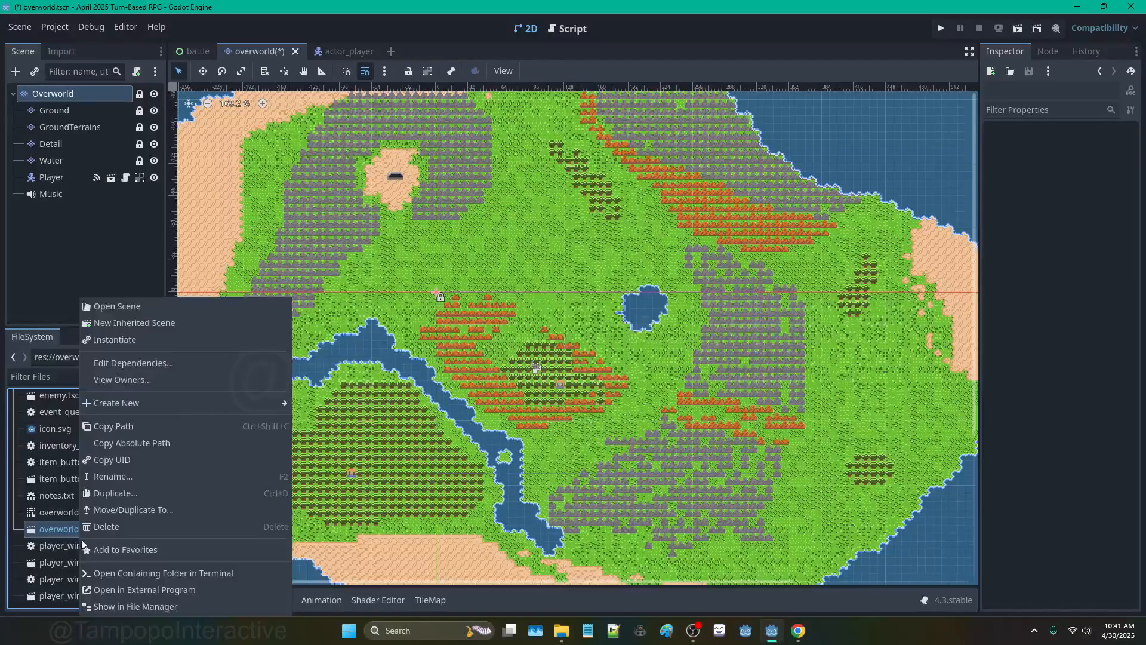
mouse_move(168, 403)
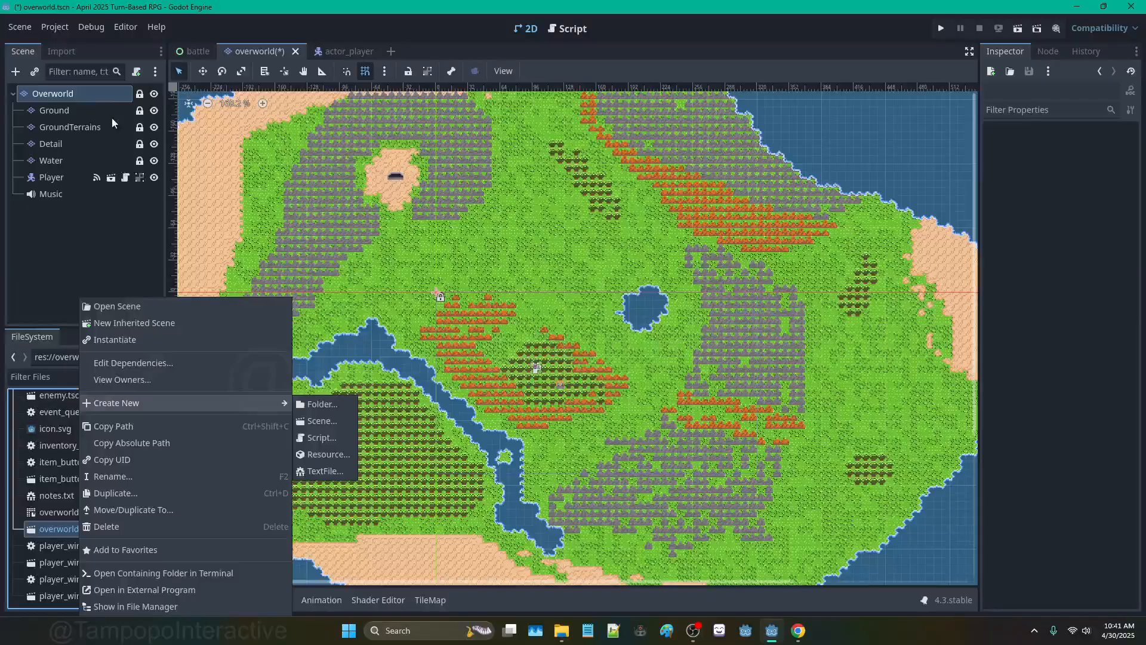
click(109, 91)
Step: Attach a new room.gd script to Overworld declaring class_name Room, and save
click(137, 71)
key(BackSpace)
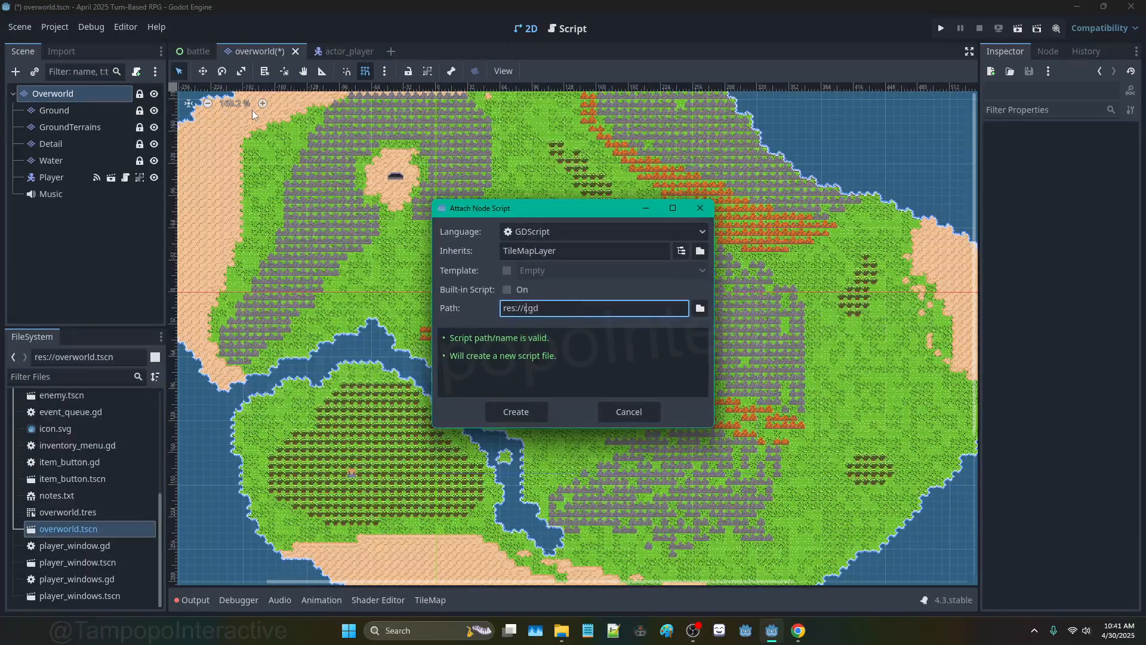
text(room)
key(Return)
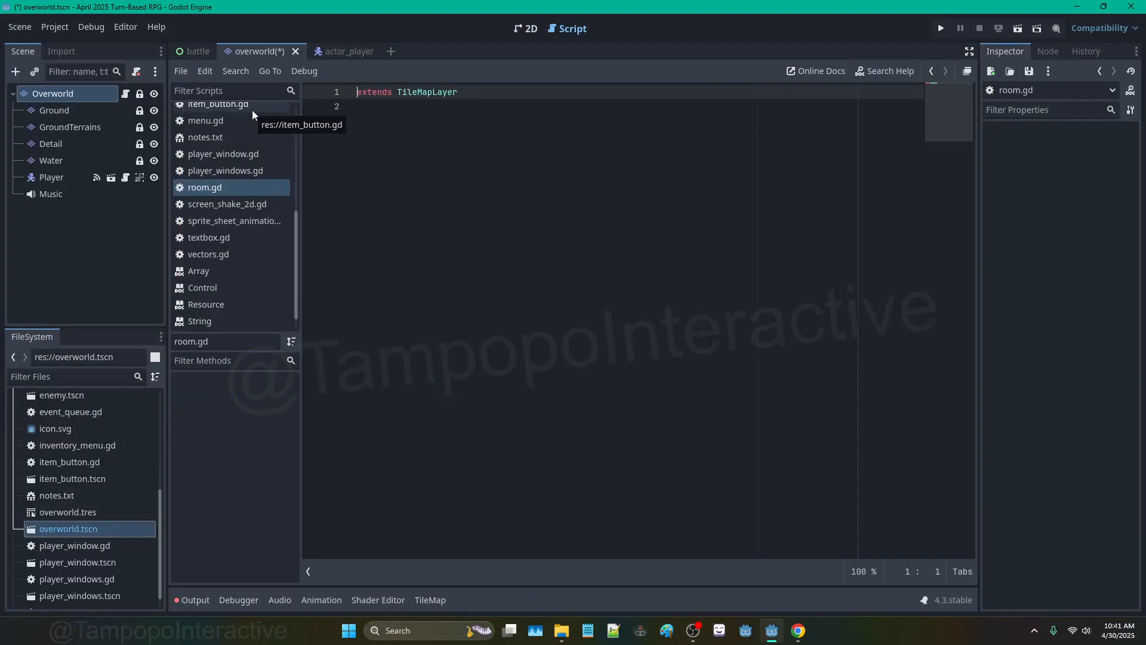
text(class)
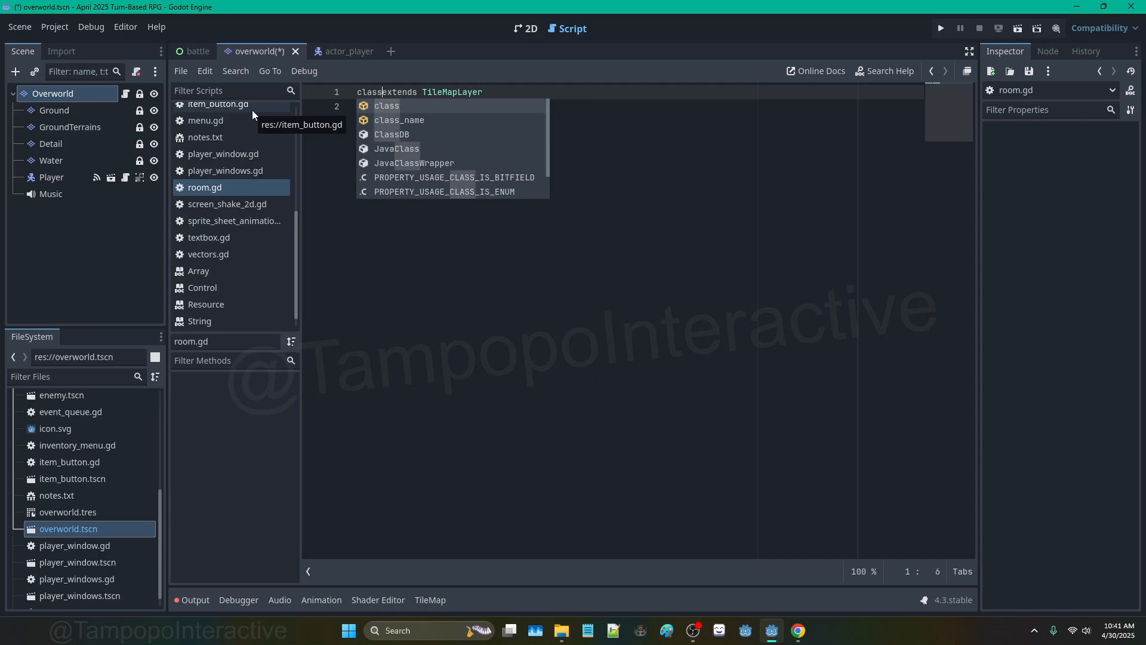
text(_name Room)
key(ctrl+s)
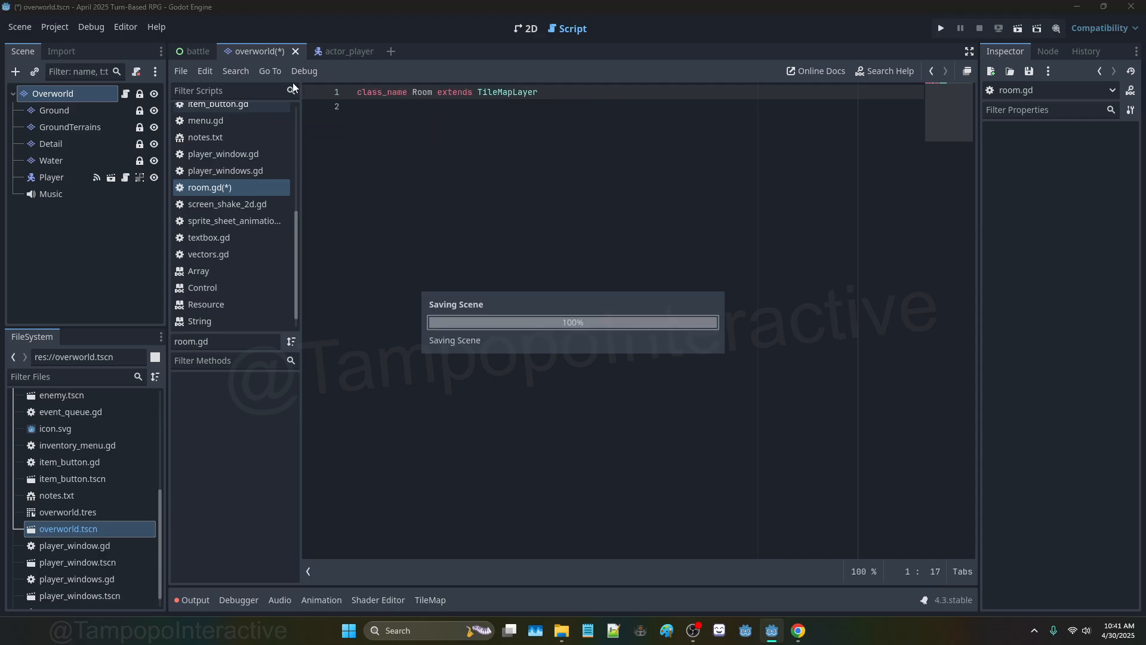
click(524, 30)
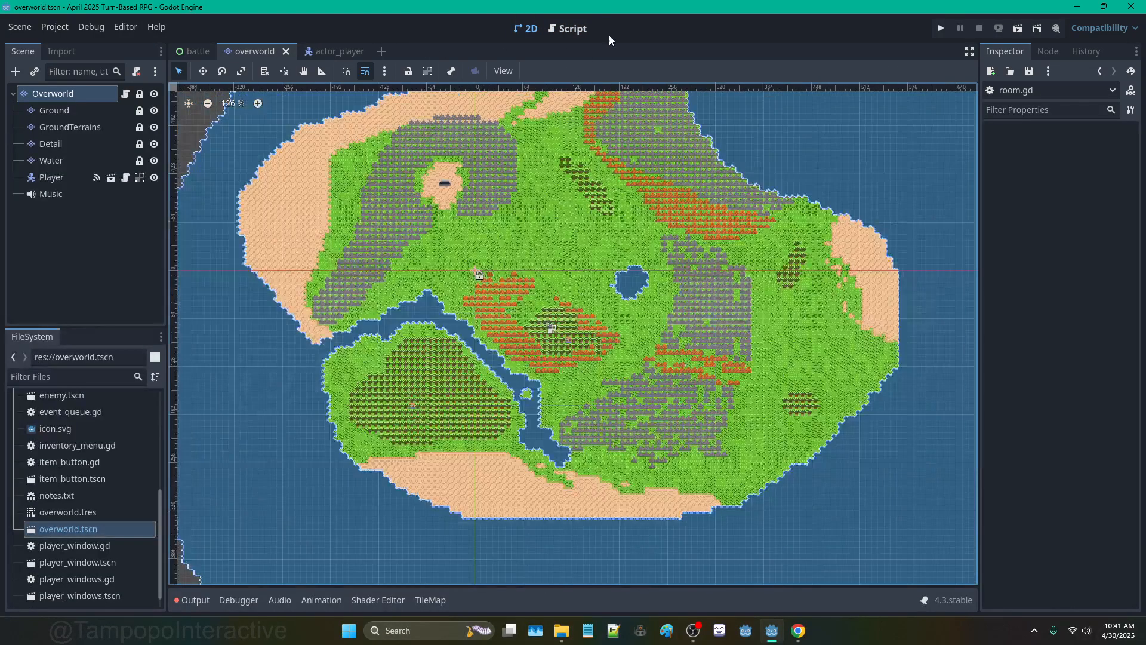
Step: Add func is_solid(cell: Vector2) -> bool returning false to room.gd, then switch to actor_player
click(566, 29)
key(Return)
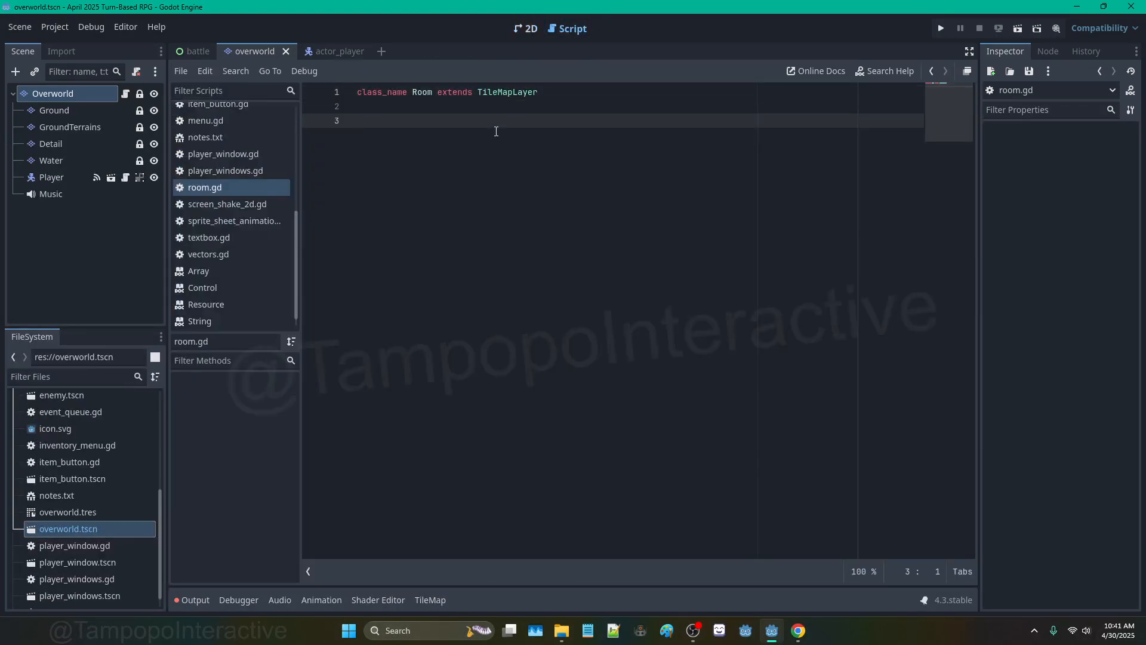
text(func )
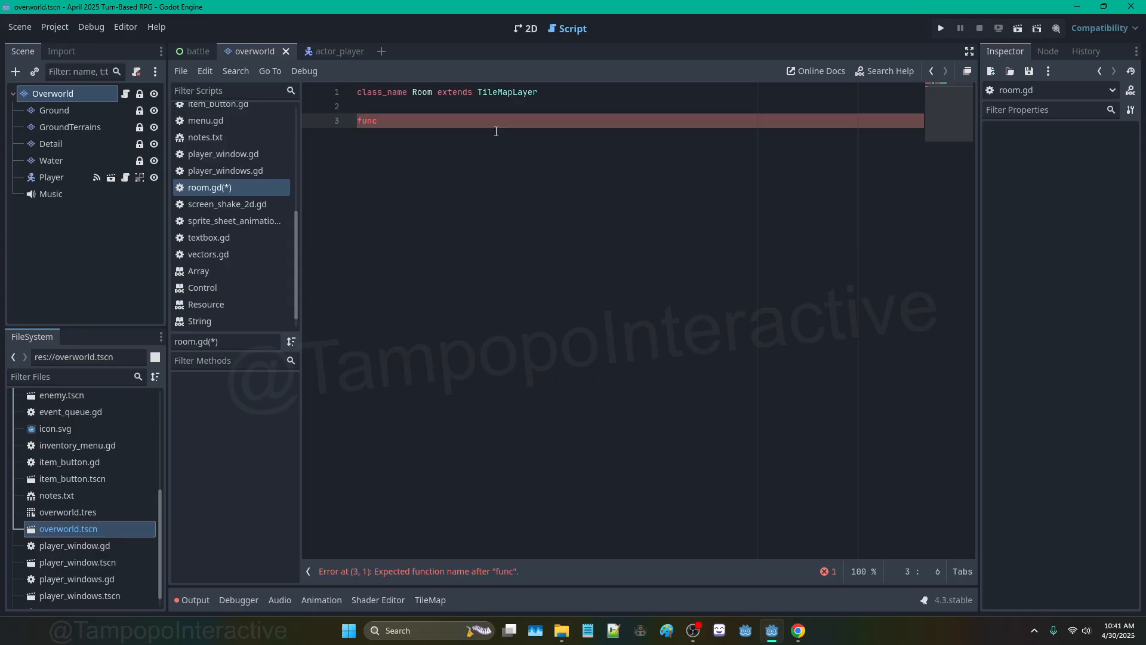
text(geet_collision)
key(BackSpace)
key(BackSpace)
key(BackSpace)
key(BackSpace)
key(BackSpace)
key(BackSpace)
key(BackSpace)
key(BackSpace)
key(BackSpace)
key(BackSpace)
key(BackSpace)
key(BackSpace)
key(BackSpace)
key(BackSpace)
text(is_solid(cell)
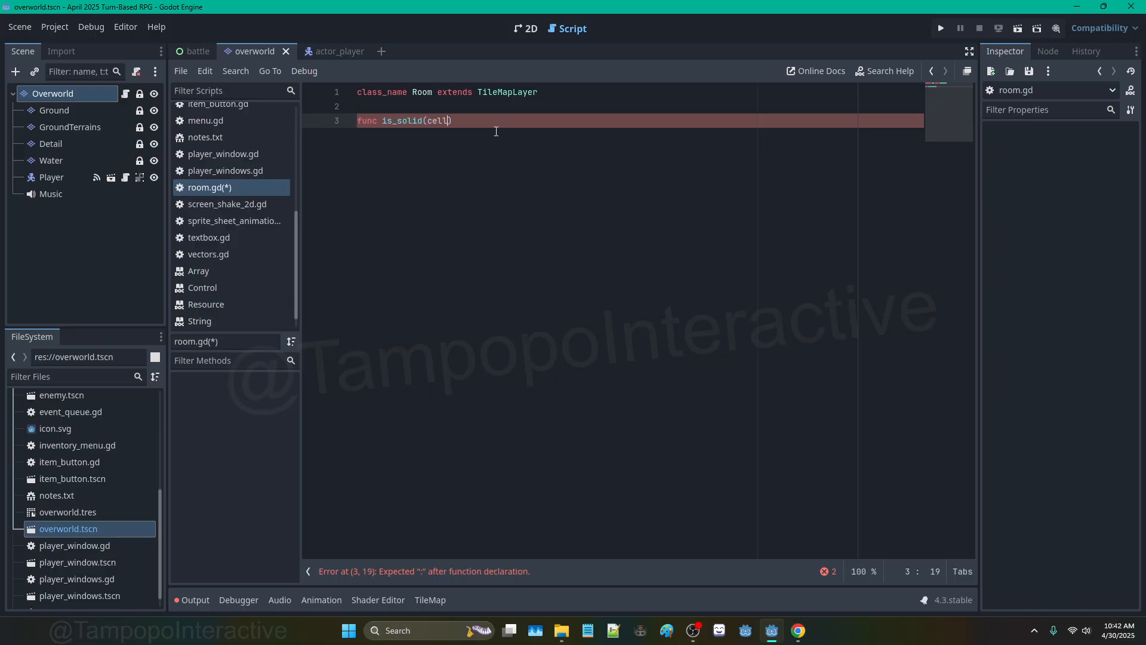
text(: Vector2) ->)
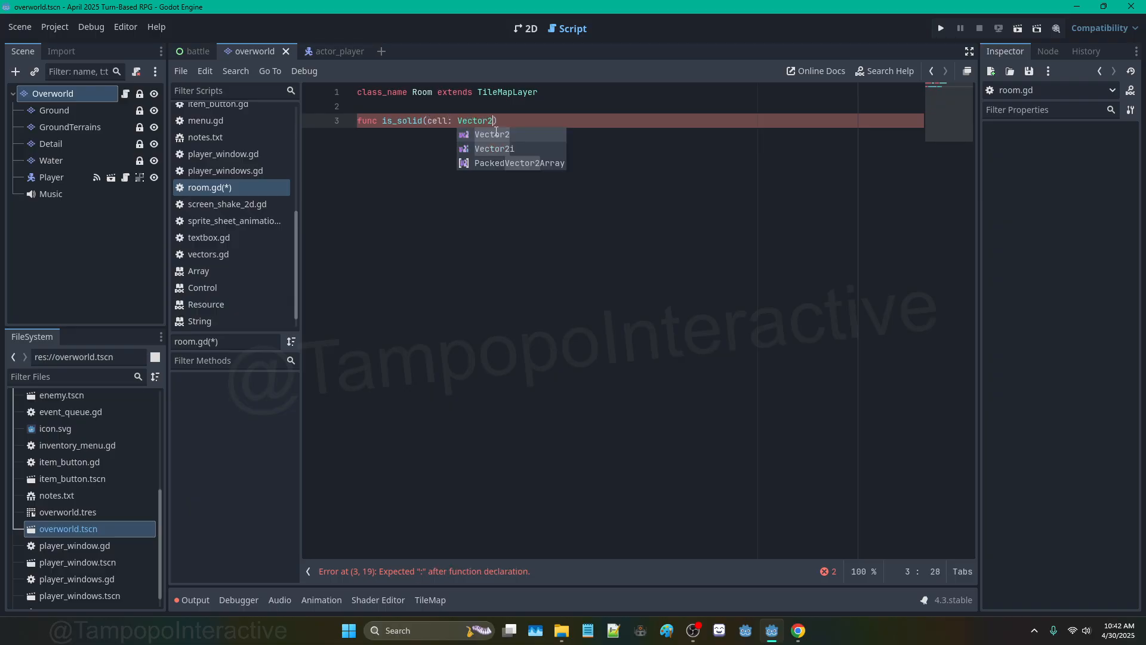
text( bool:)
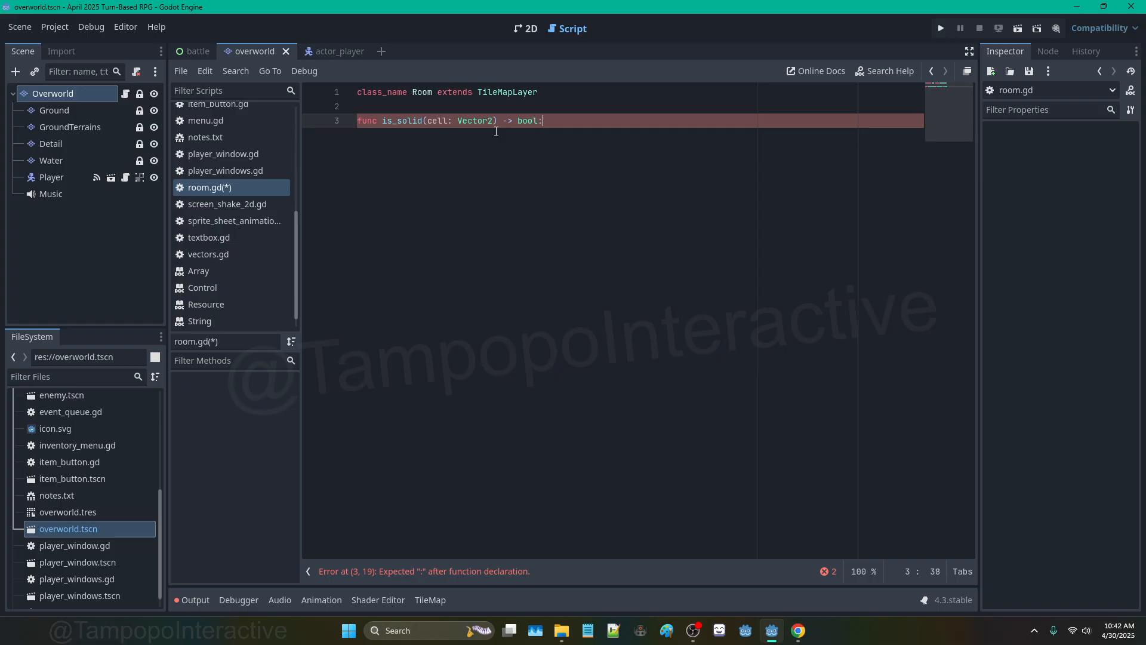
key(Return)
text(pass)
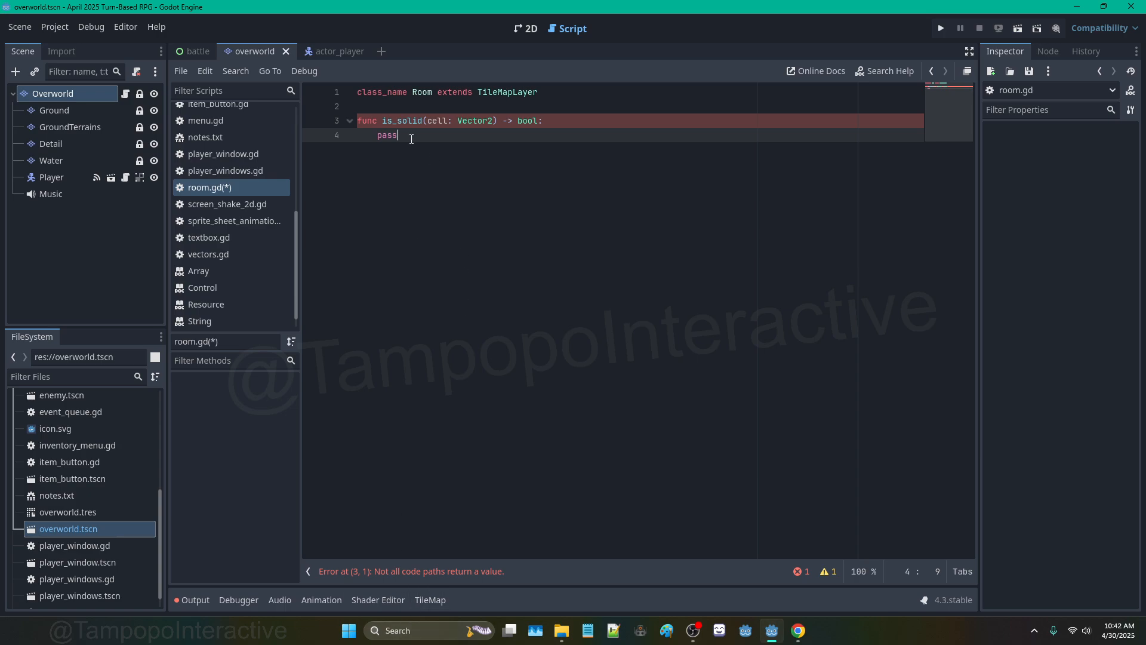
click(377, 135)
double_click(397, 132)
text(return false)
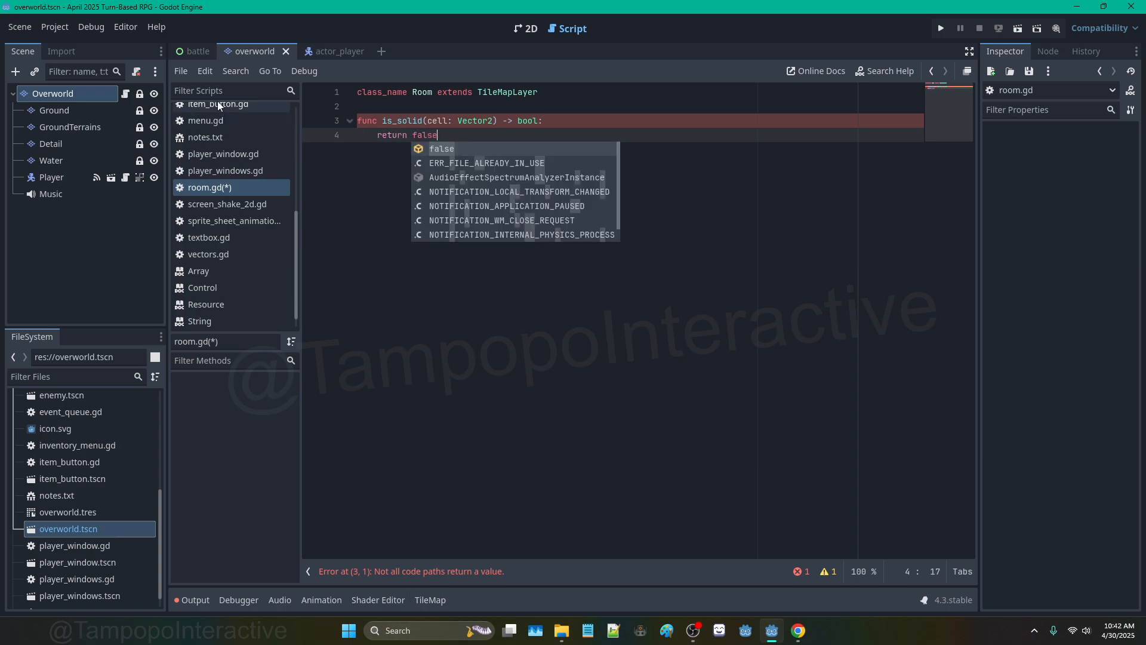
click(331, 52)
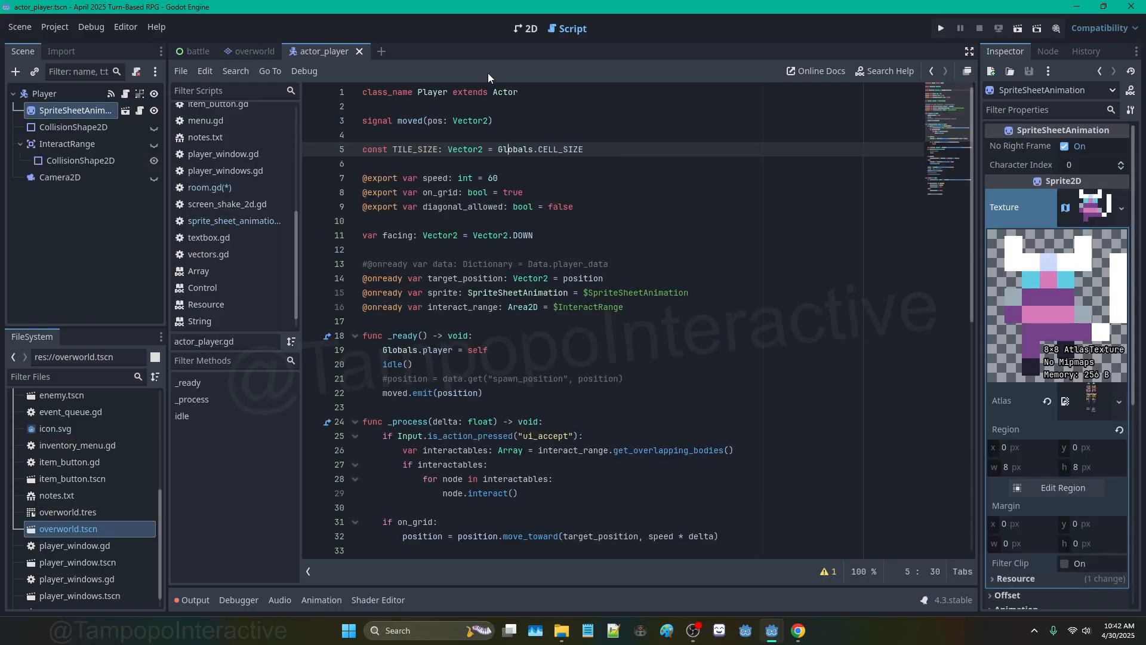
Step: Raise the system sound volume
mouse_move(206, 53)
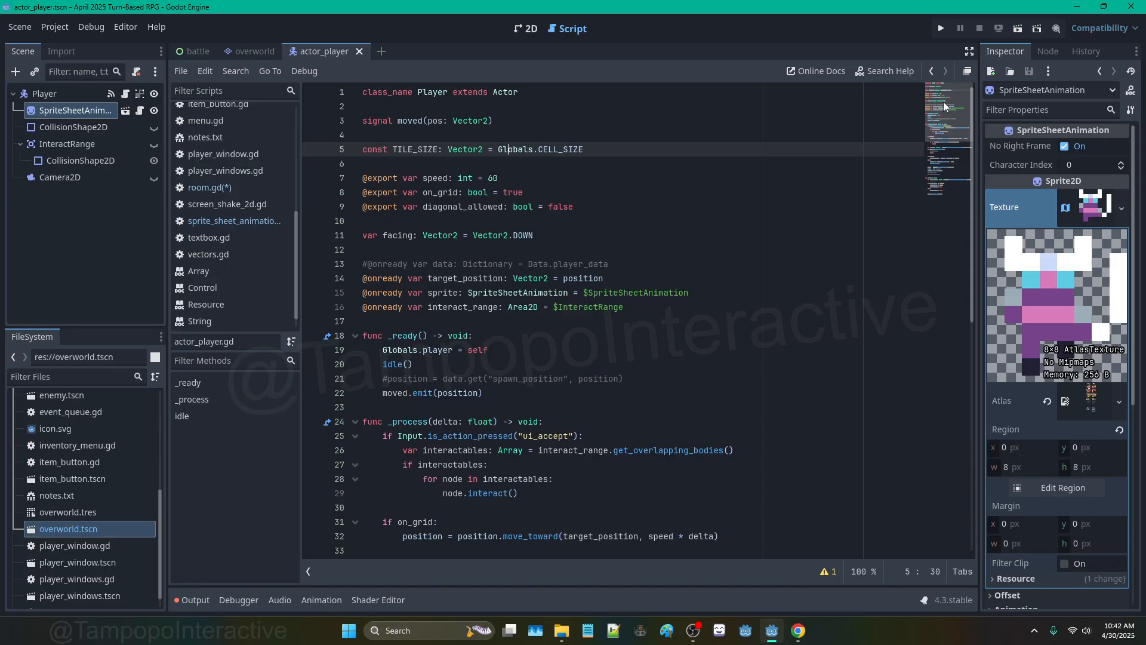
click(1079, 630)
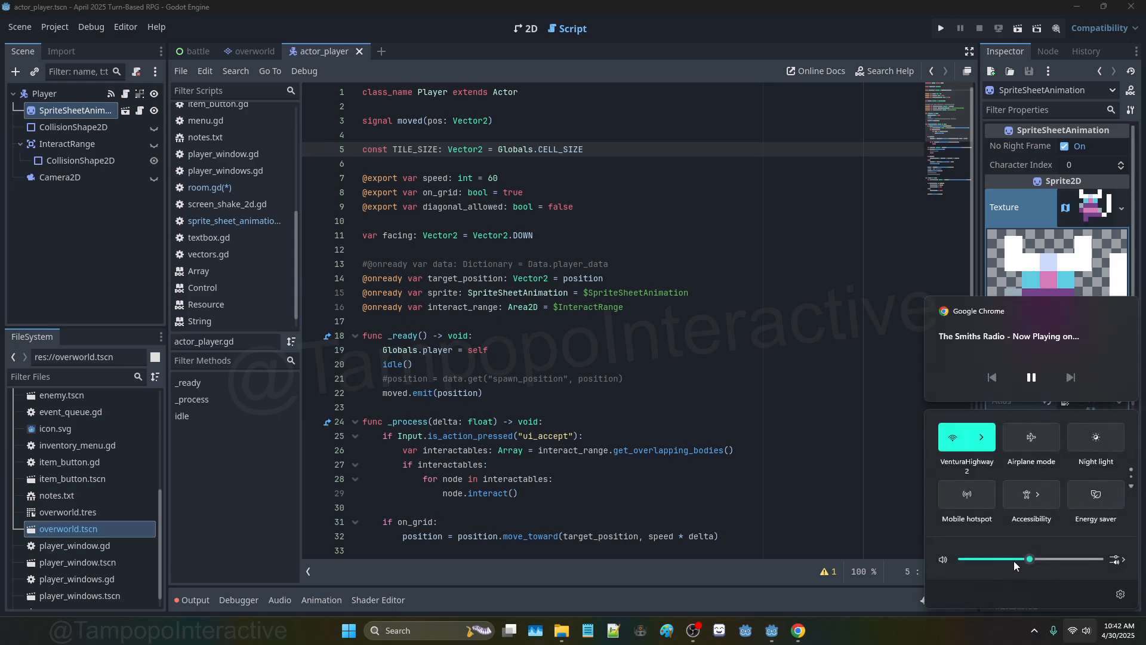
drag(1014, 561, 1041, 560)
Step: Clear the Output log and enlarge the code area above it
click(865, 492)
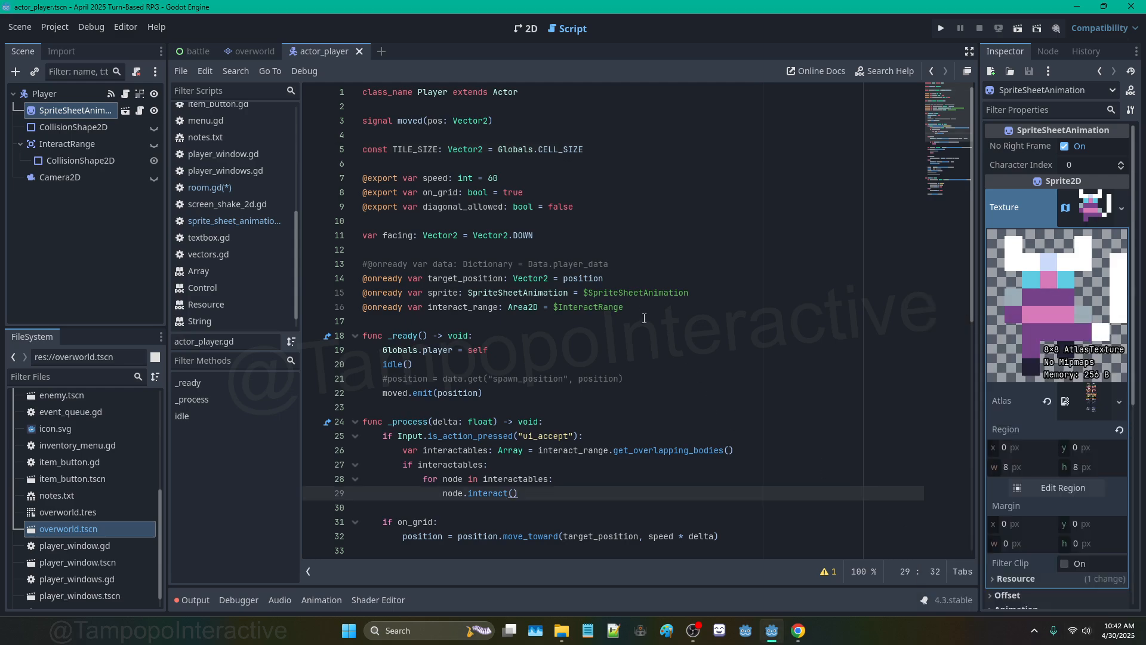
scroll(634, 303, down, 3)
click(528, 261)
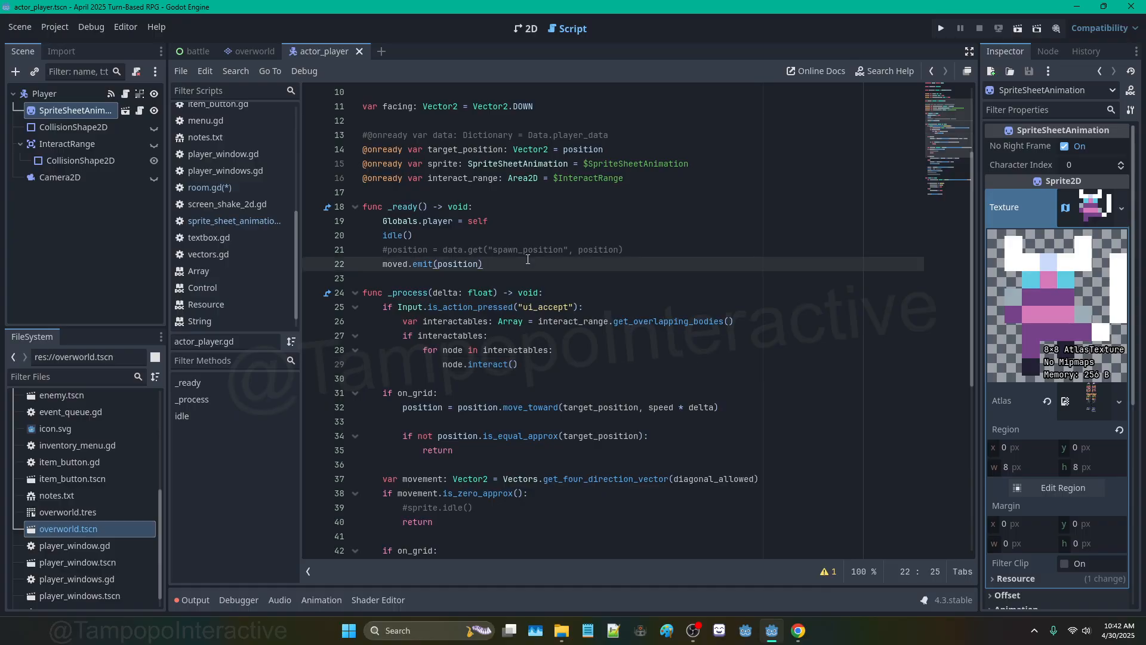
scroll(515, 256, down, 3)
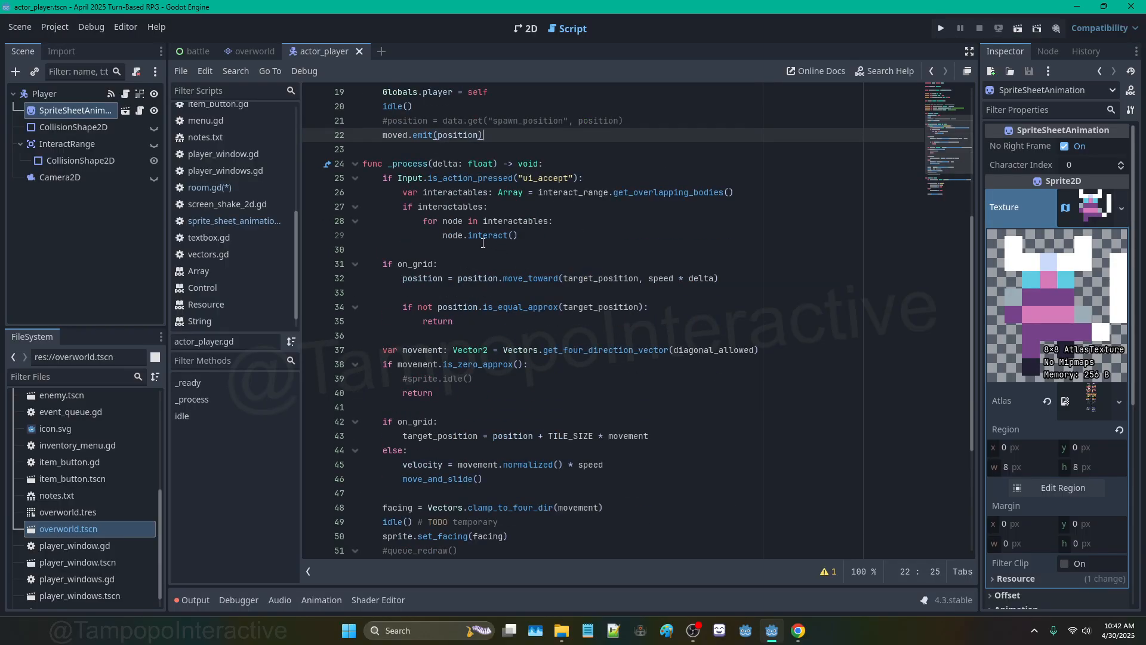
click(469, 263)
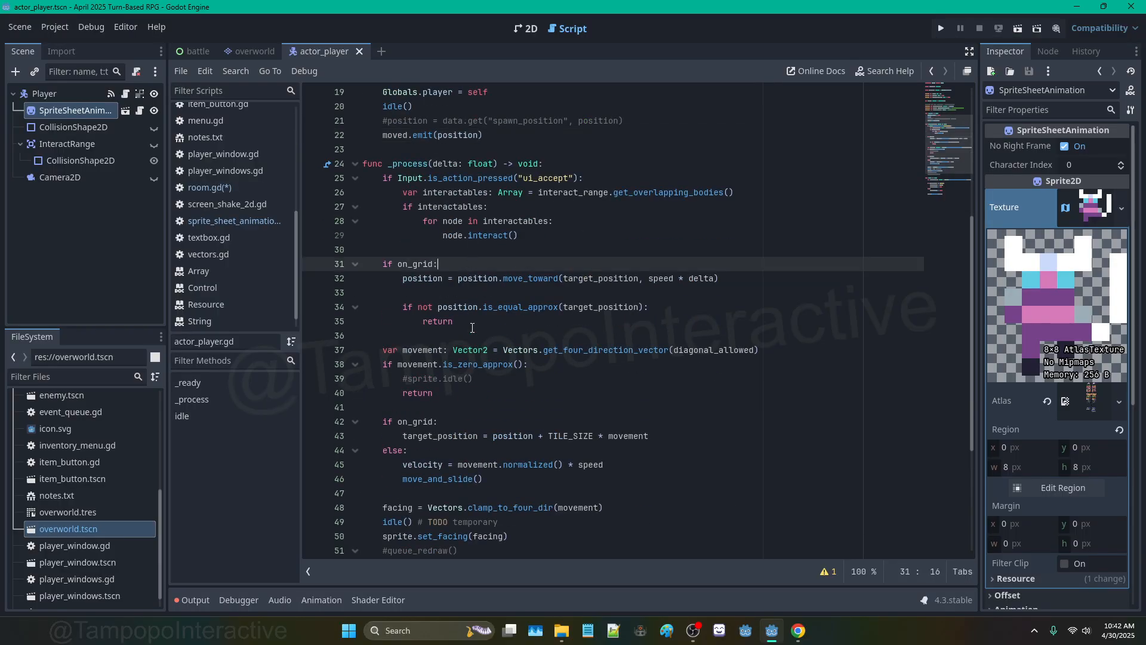
scroll(472, 328, down, 2)
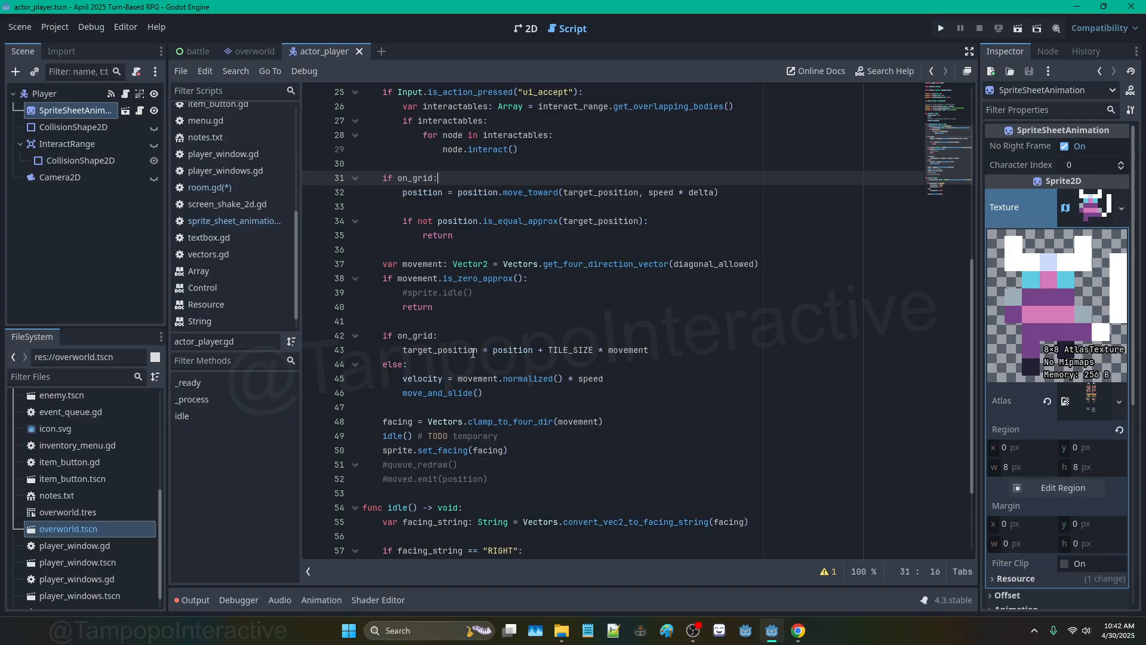
click(197, 600)
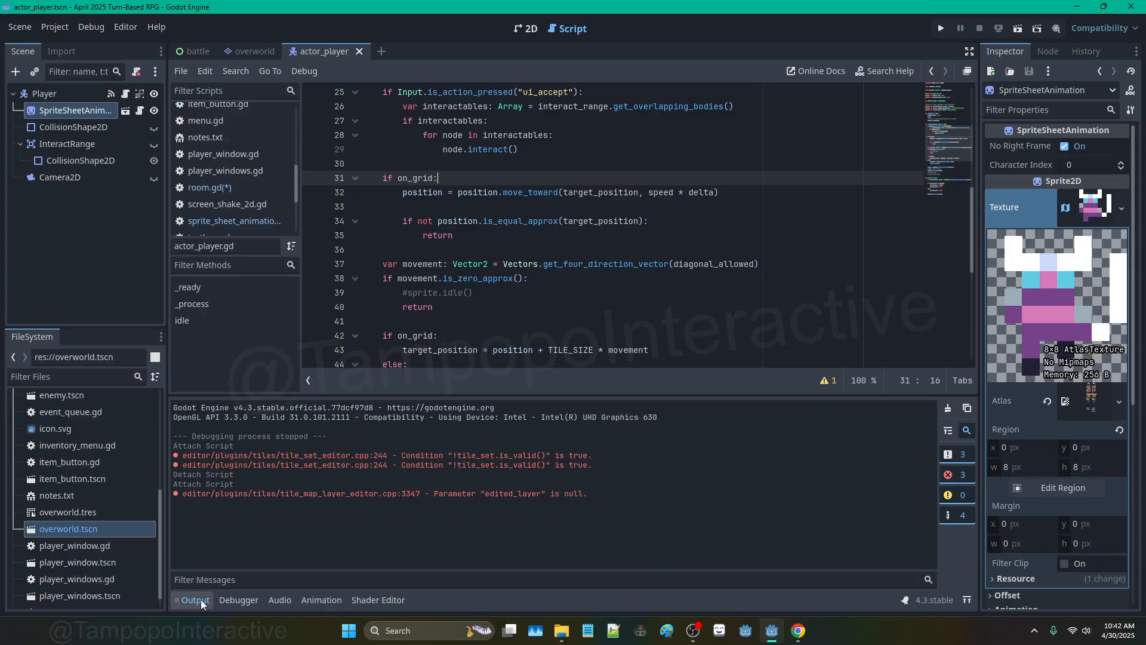
click(949, 407)
click(847, 324)
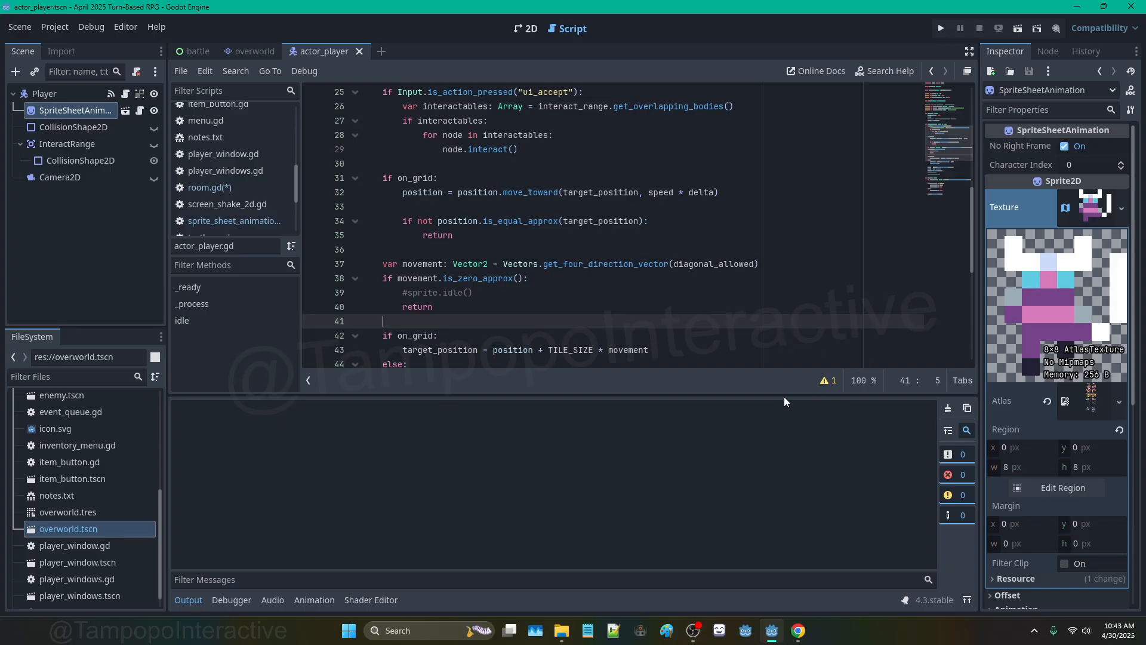
drag(784, 396, 790, 460)
Step: Move the target_position assignment from line 43 to above the if on_grid check
click(712, 397)
scroll(599, 307, down, 3)
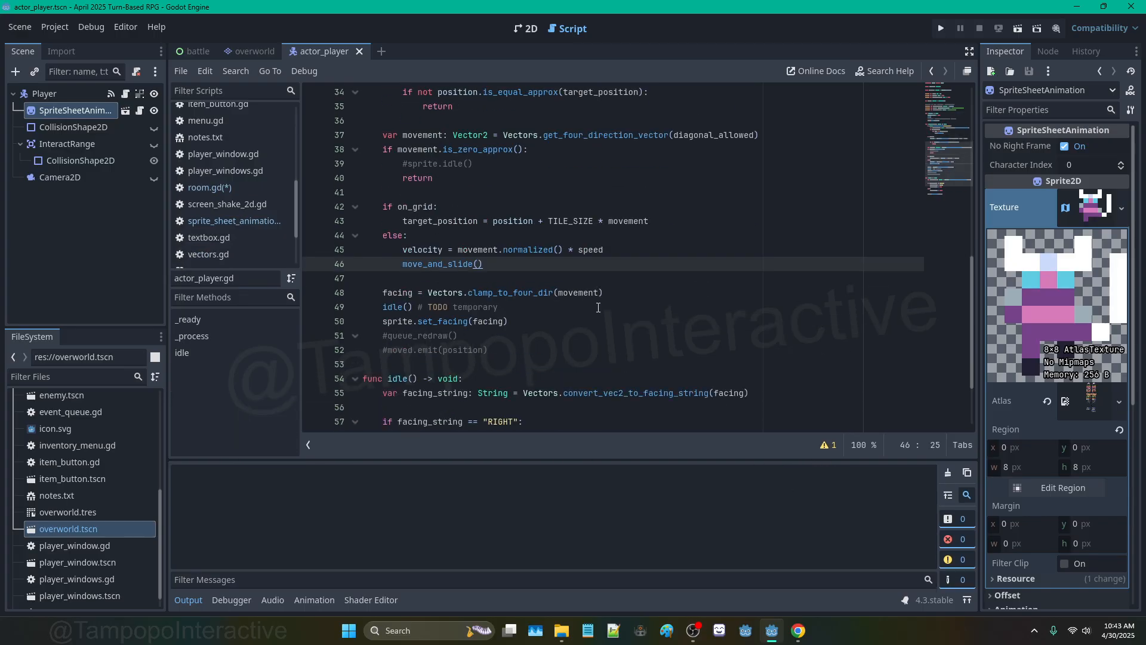
click(490, 239)
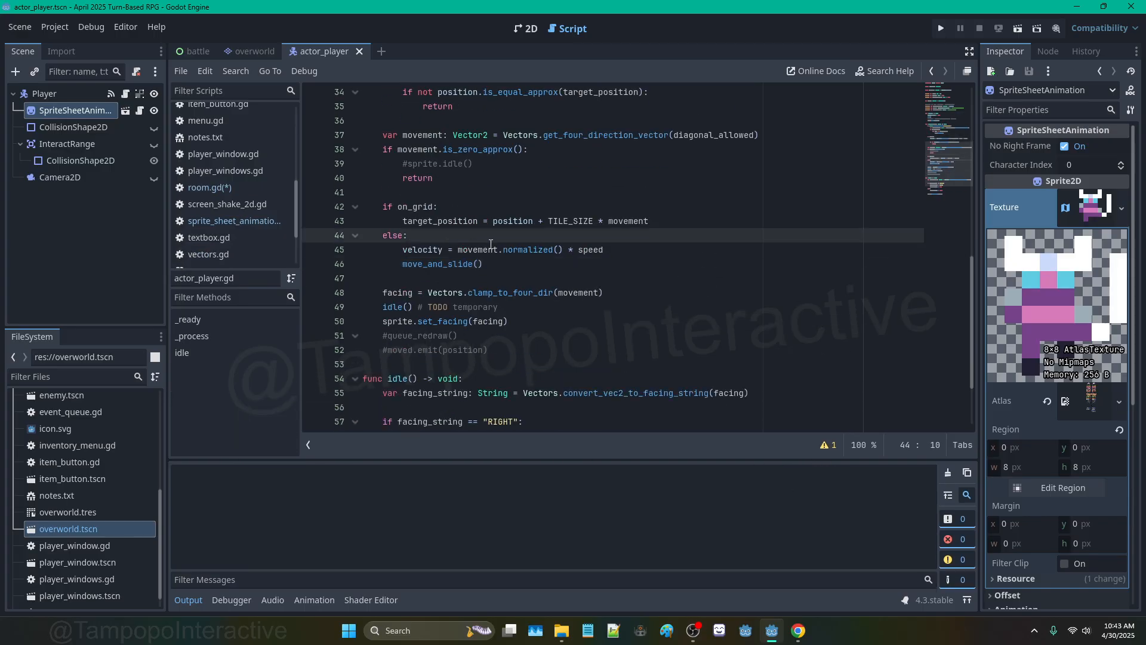
scroll(450, 222, up, 2)
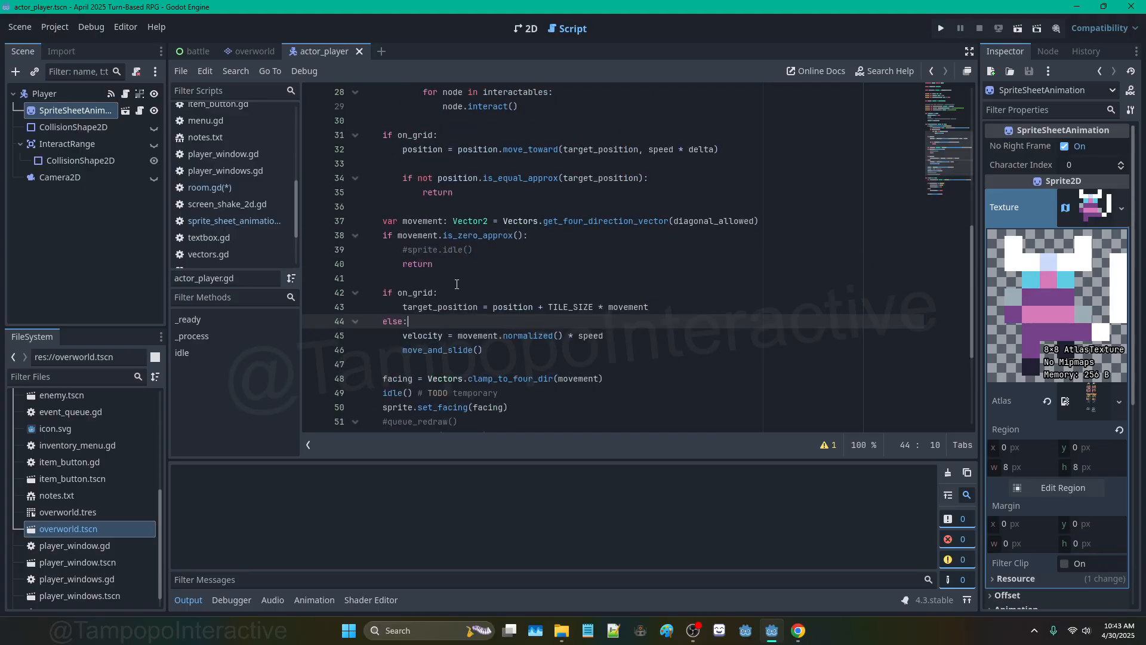
click(669, 311)
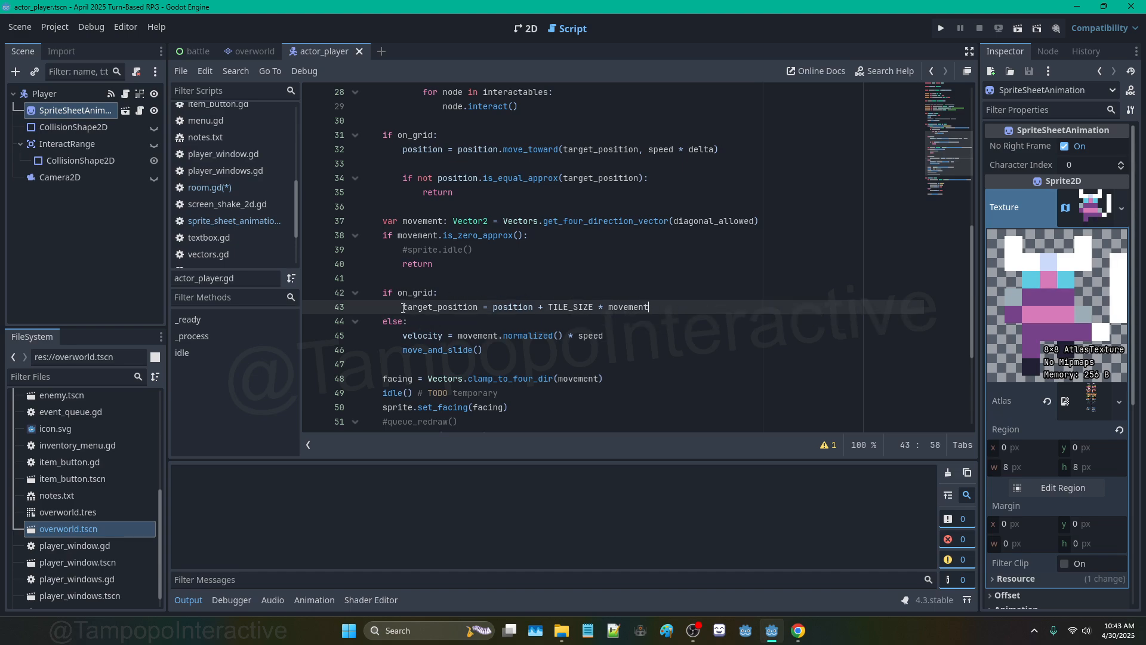
drag(403, 307, 650, 309)
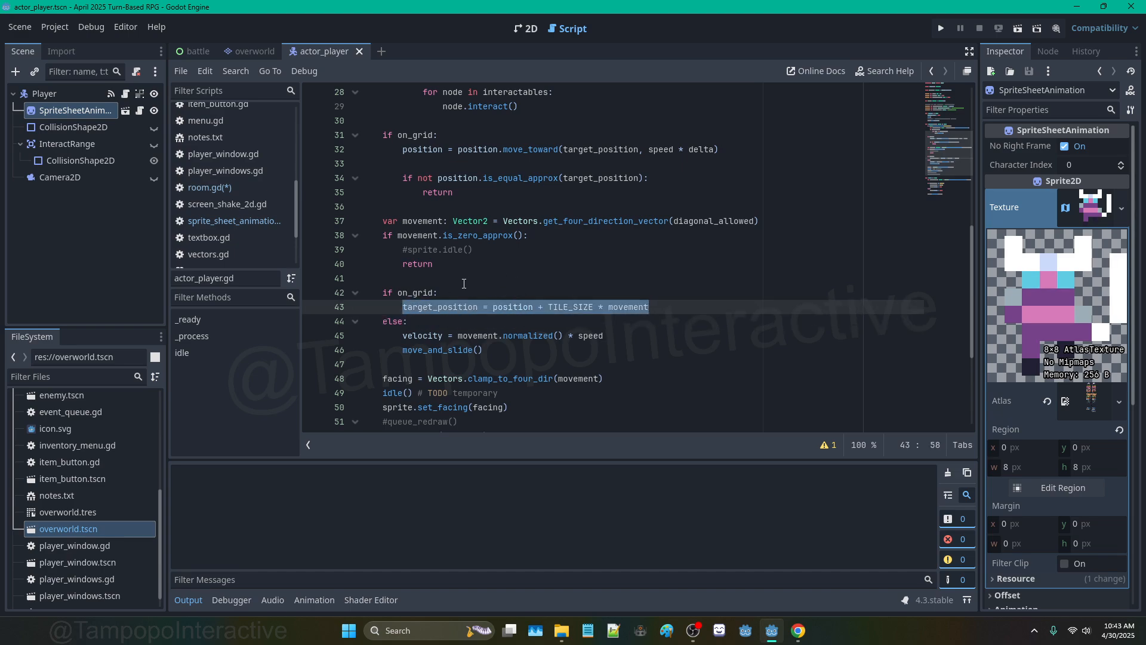
key(ctrl+x)
click(403, 278)
key(Return)
key(ctrl+v)
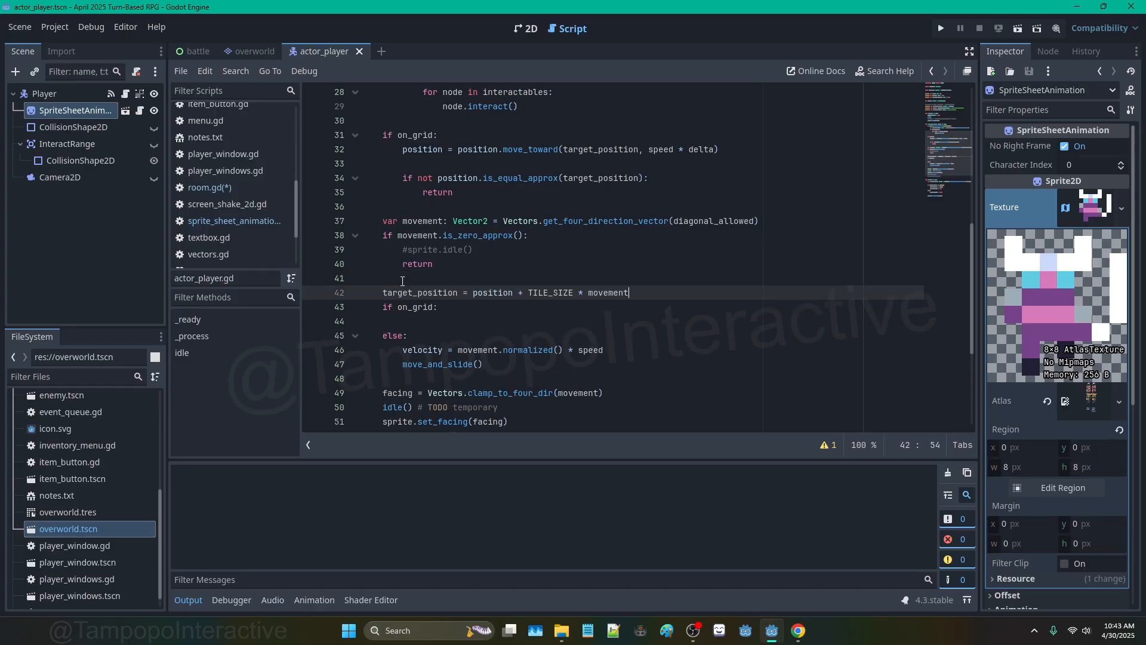
Step: Remove the else line, change the check to if not on_grid, and start an if target_position check
drag(444, 311, 357, 321)
click(413, 326)
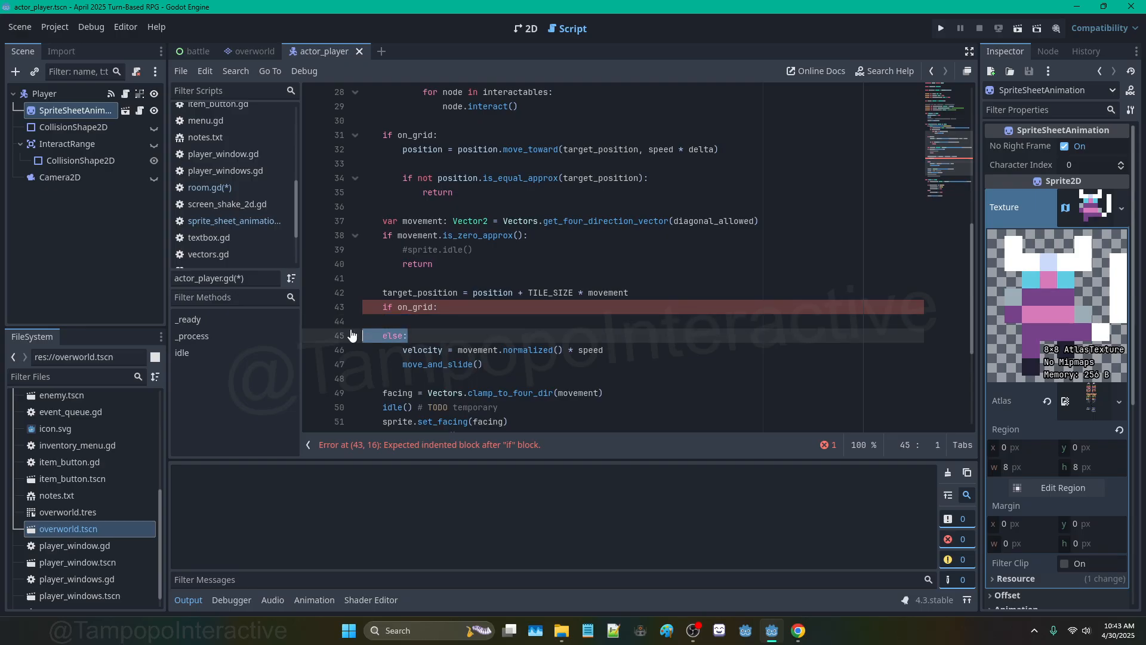
key(BackSpace)
key(BackSpace)
key(Home)
key(Right)
key(Right)
key(Right)
text(not)
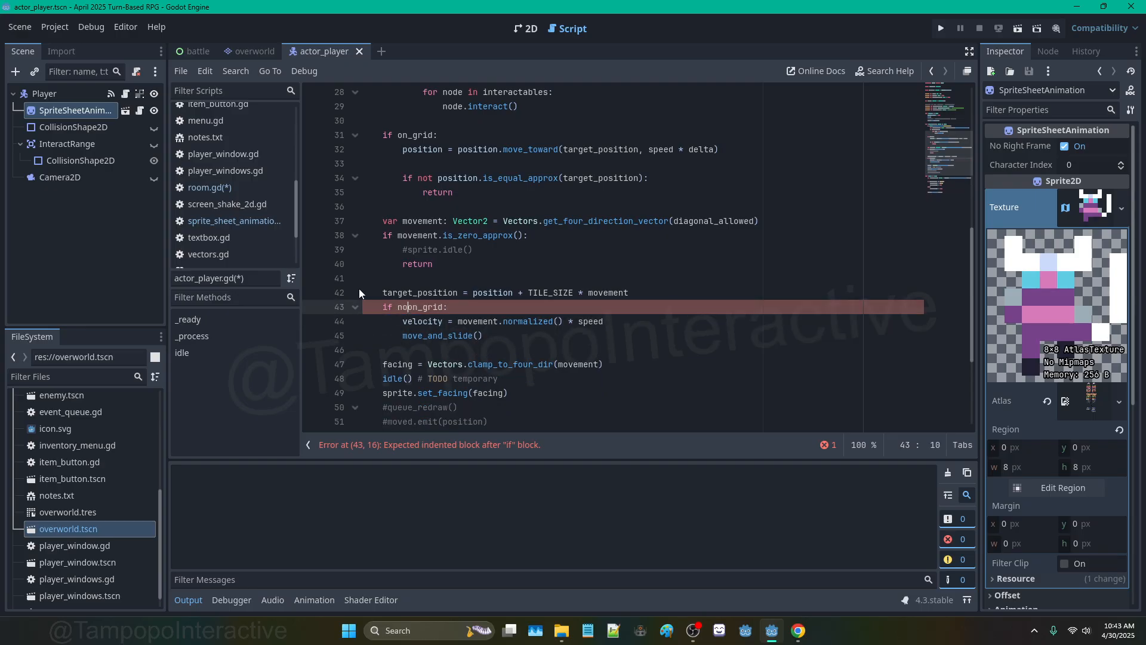
click(633, 288)
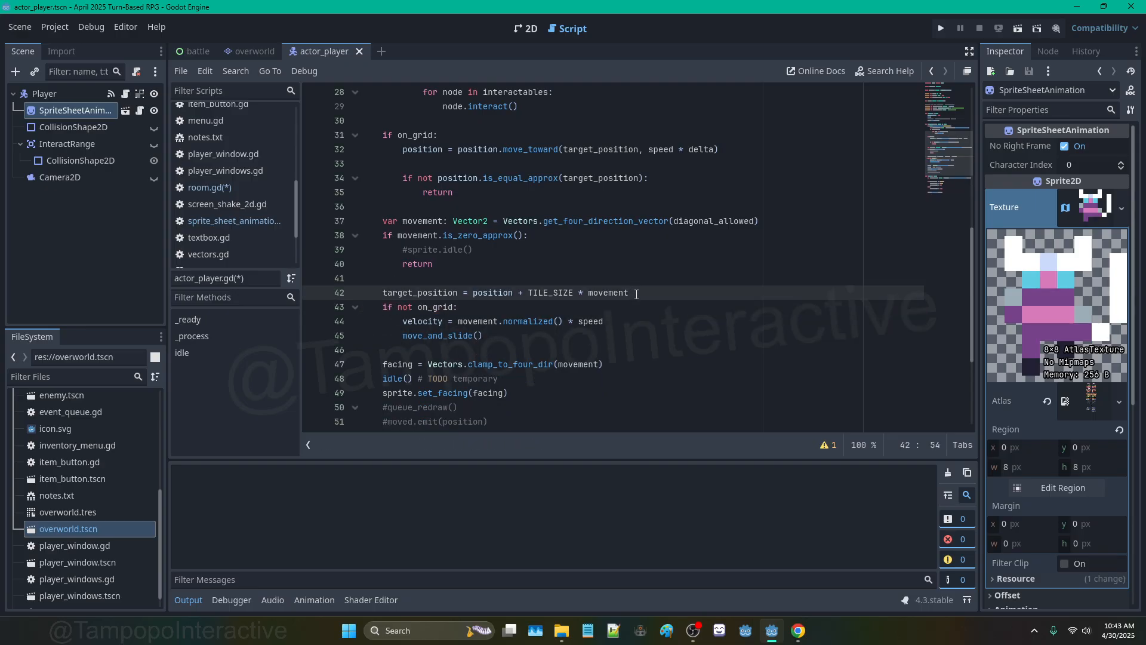
key(Return)
key(Return)
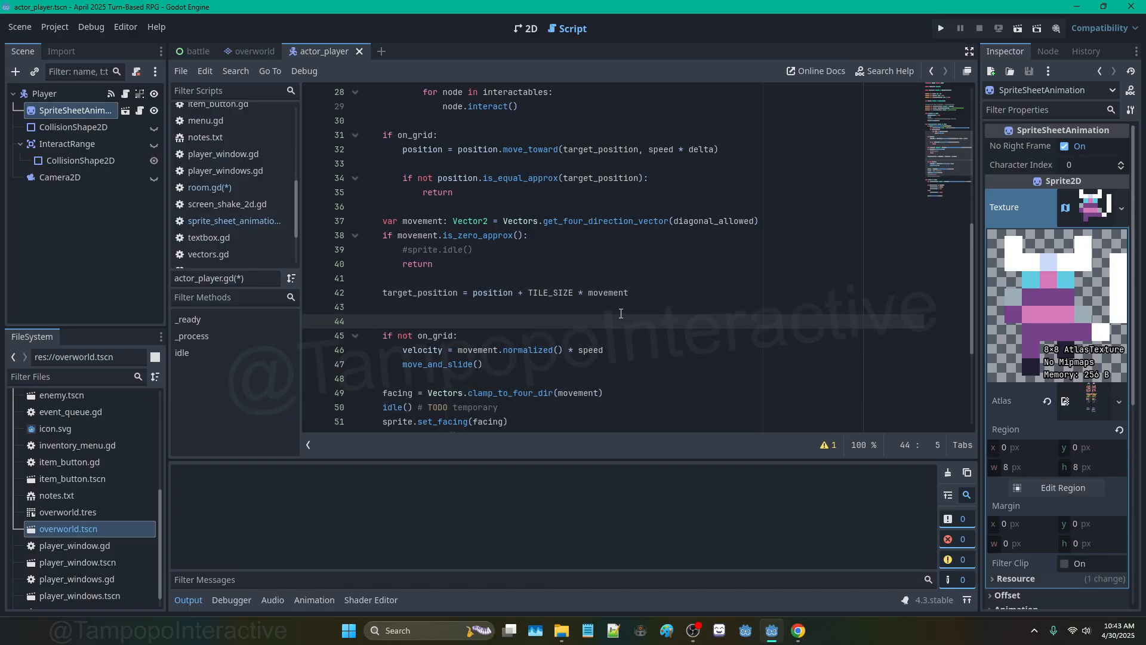
text(if target_)
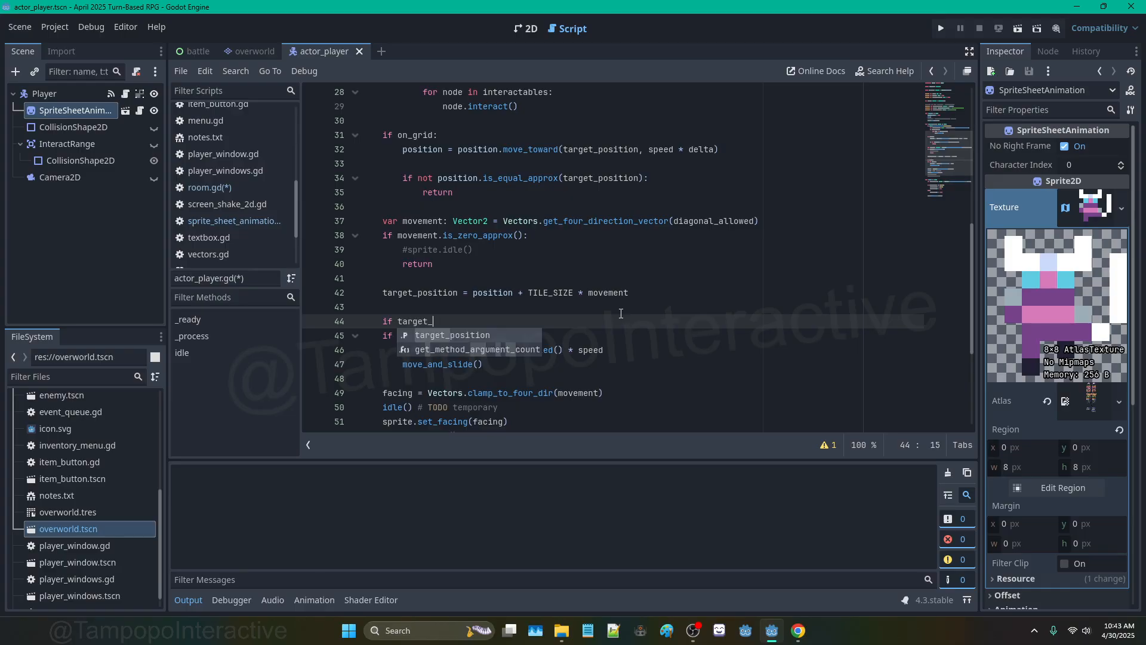
text(positio)
key(Escape)
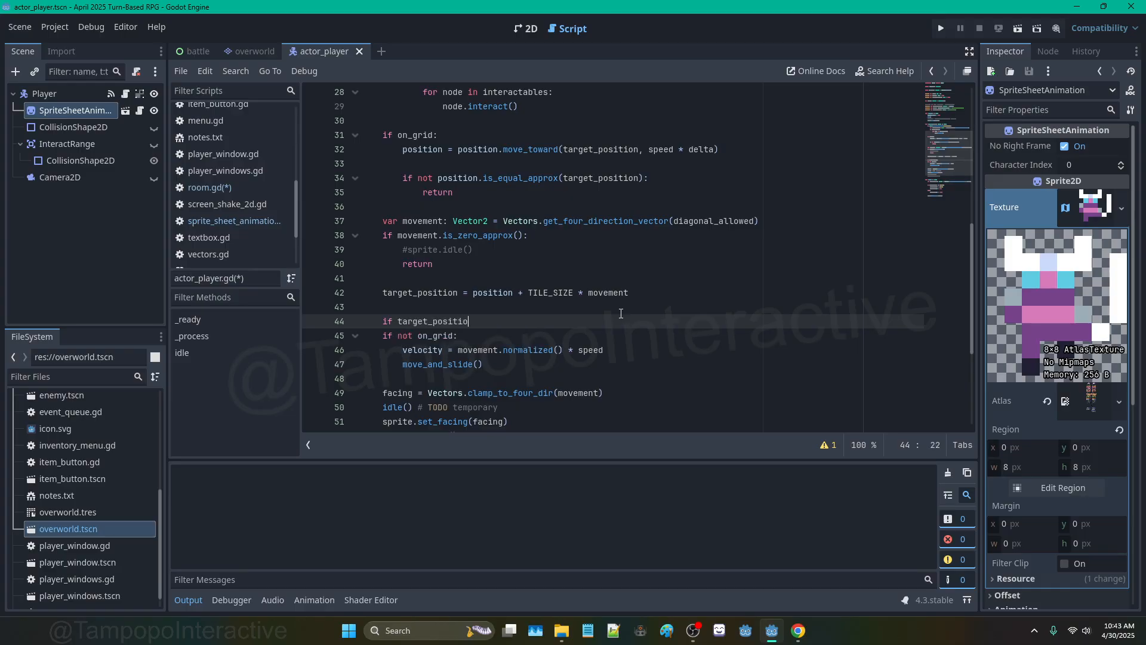
text(n)
Step: Undo back to the original on_grid block, save, and begin a new if on line 42
key(ctrl+z)
key(ctrl+z)
key(ctrl+z)
key(ctrl+z)
key(ctrl+z)
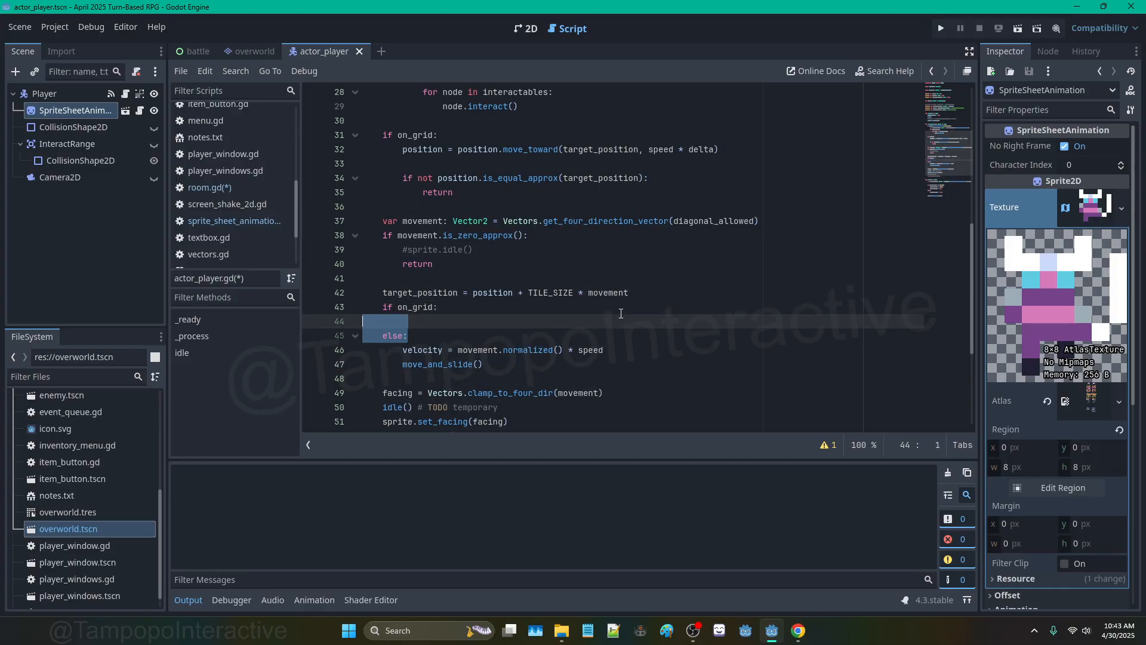
key(ctrl+z)
key(ctrl+z)
key(ctrl+z)
click(537, 279)
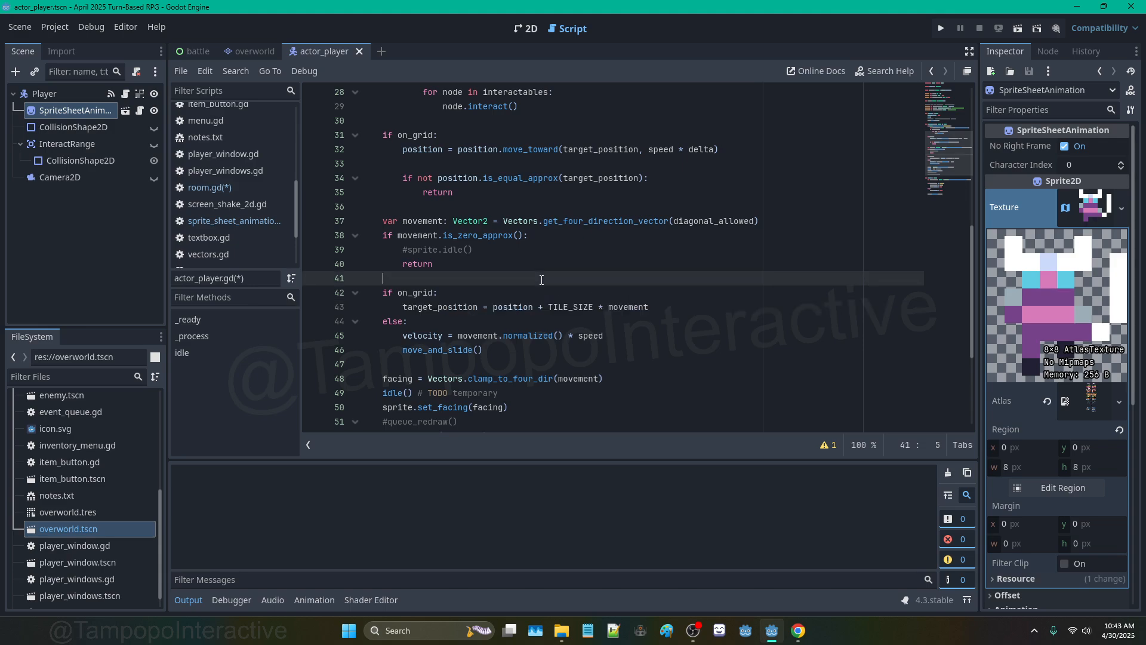
key(ctrl+s)
click(502, 264)
click(382, 275)
key(Return)
key(Return)
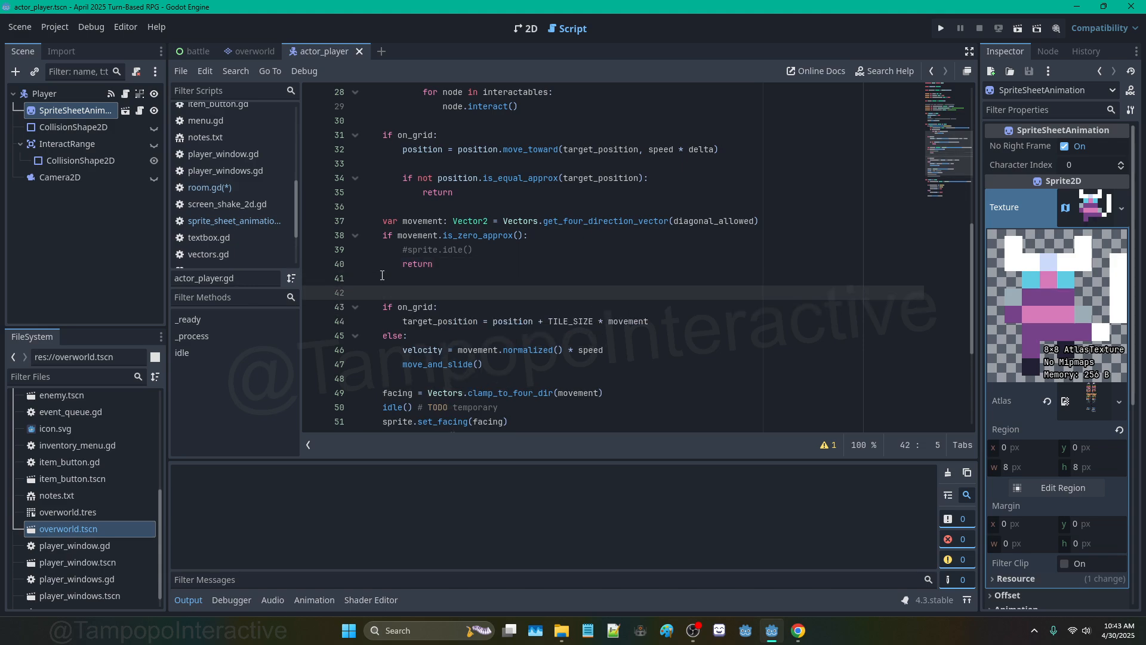
key(Up)
text(if)
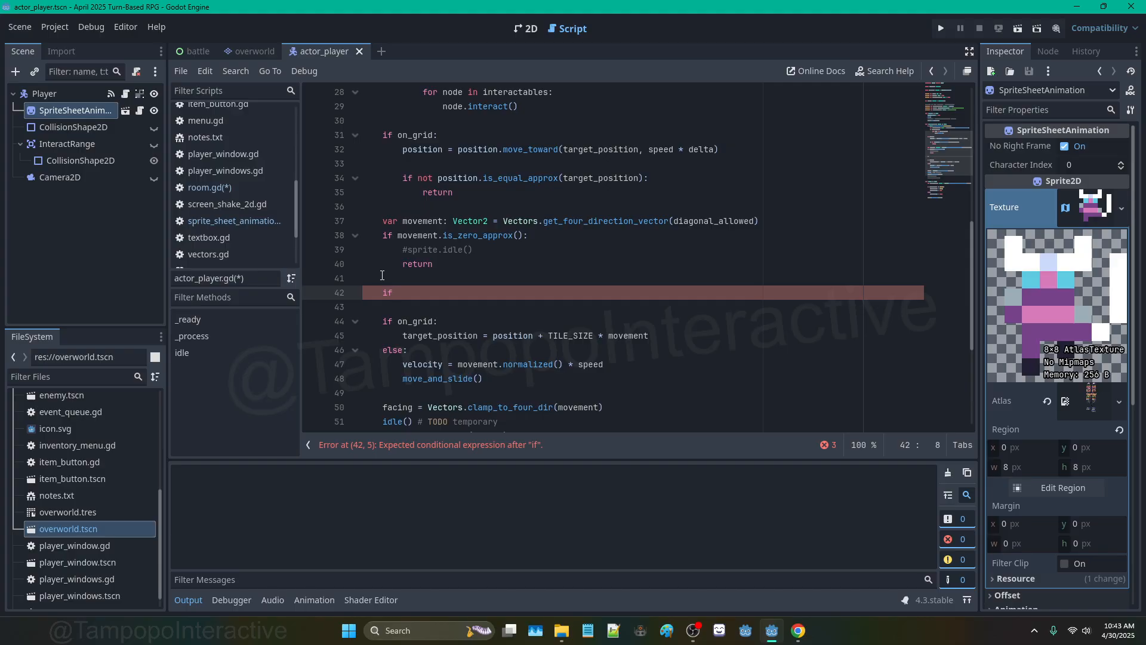
Step: Rename the is_solid parameter in room.gd from cell to pos
click(249, 50)
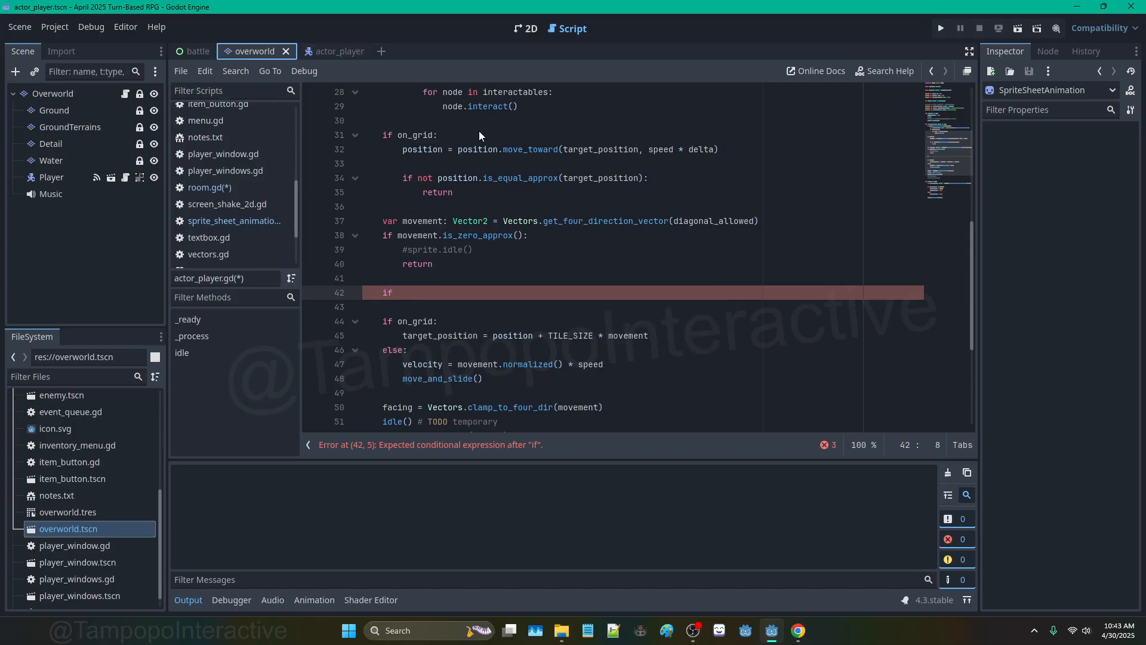
click(484, 122)
double_click(441, 122)
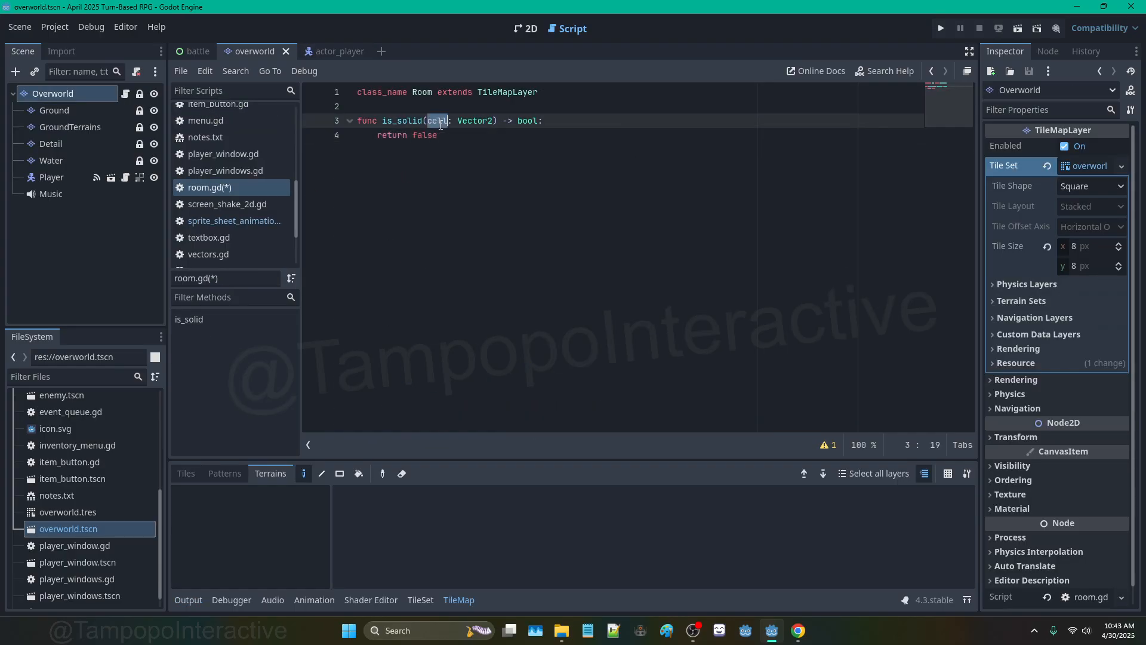
text(pos)
Step: From actor_player.gd, open the Actor base class script actor.gd
click(338, 52)
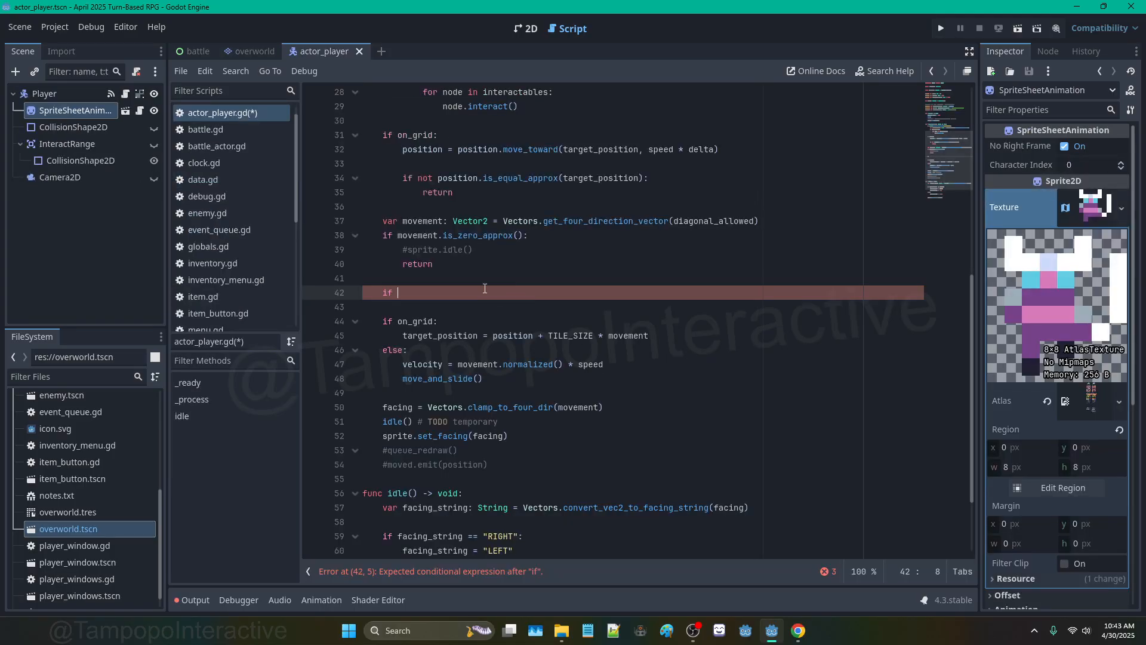
scroll(484, 289, up, 9)
click(561, 209)
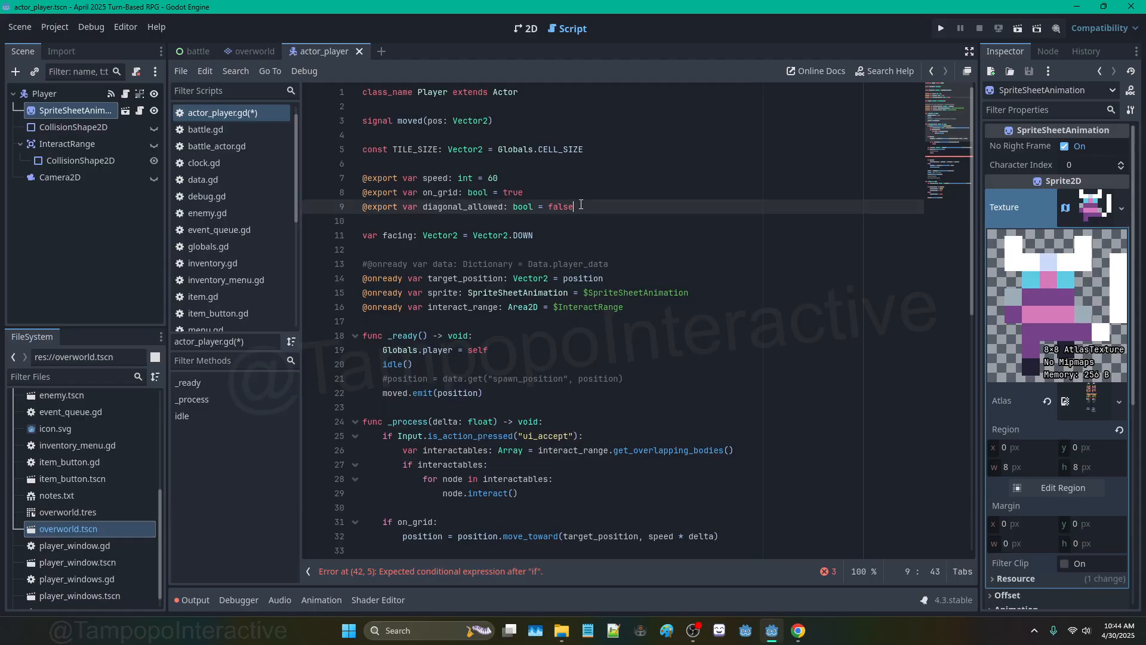
click(552, 234)
click(499, 91)
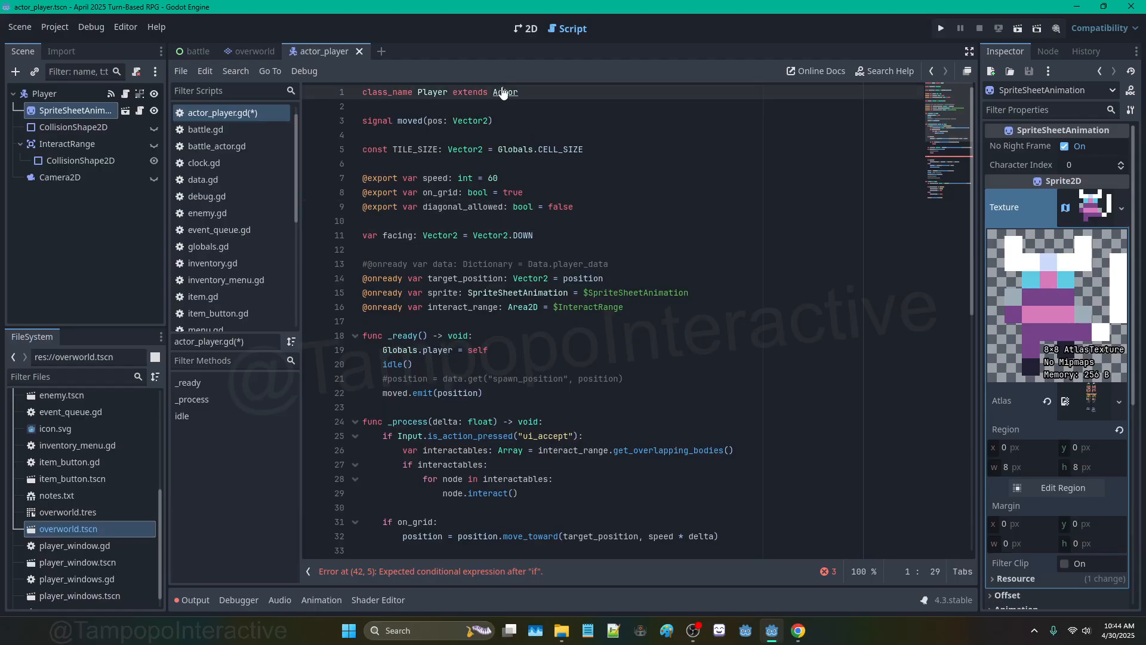
ctrl+click(501, 92)
click(432, 102)
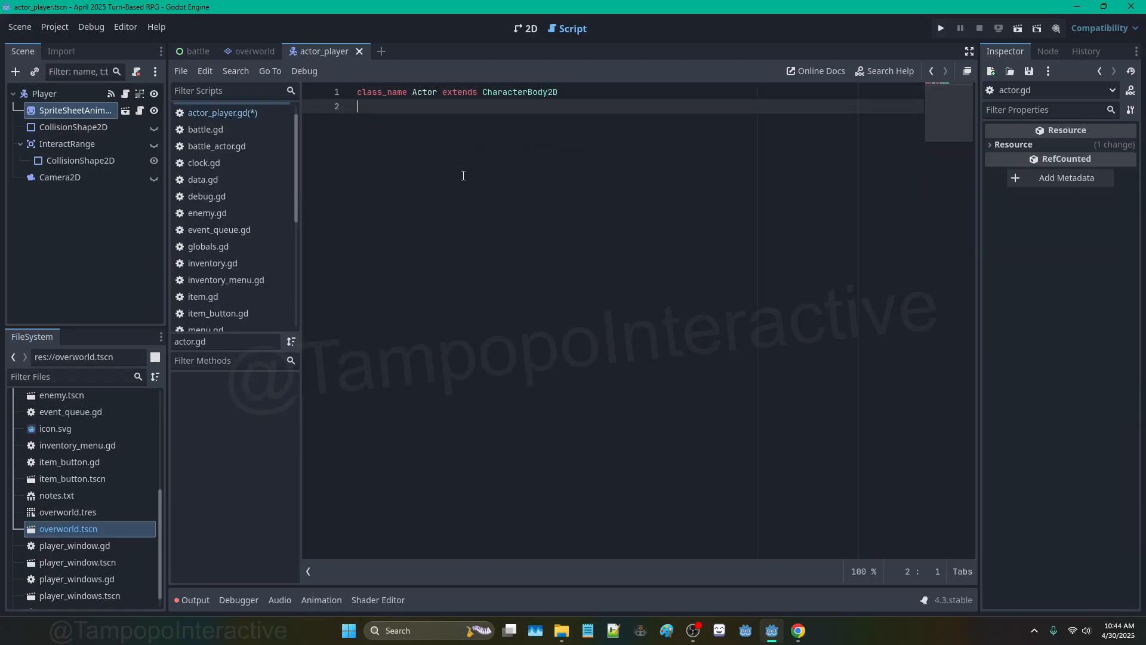
Step: Draft a current_room: Room = null variable and a _ready() awaiting the process frame in actor.gd
key(Return)
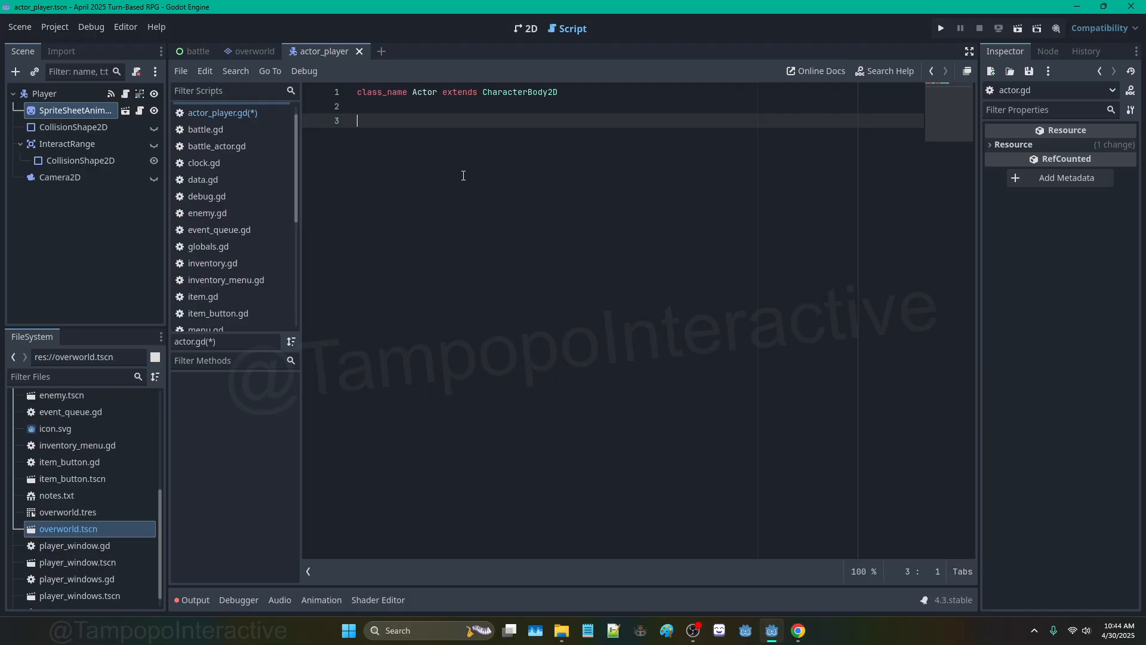
text(@onready)
key(BackSpace)
key(BackSpace)
key(BackSpace)
key(BackSpace)
key(BackSpace)
key(BackSpace)
key(BackSpace)
key(BackSpace)
text(var:)
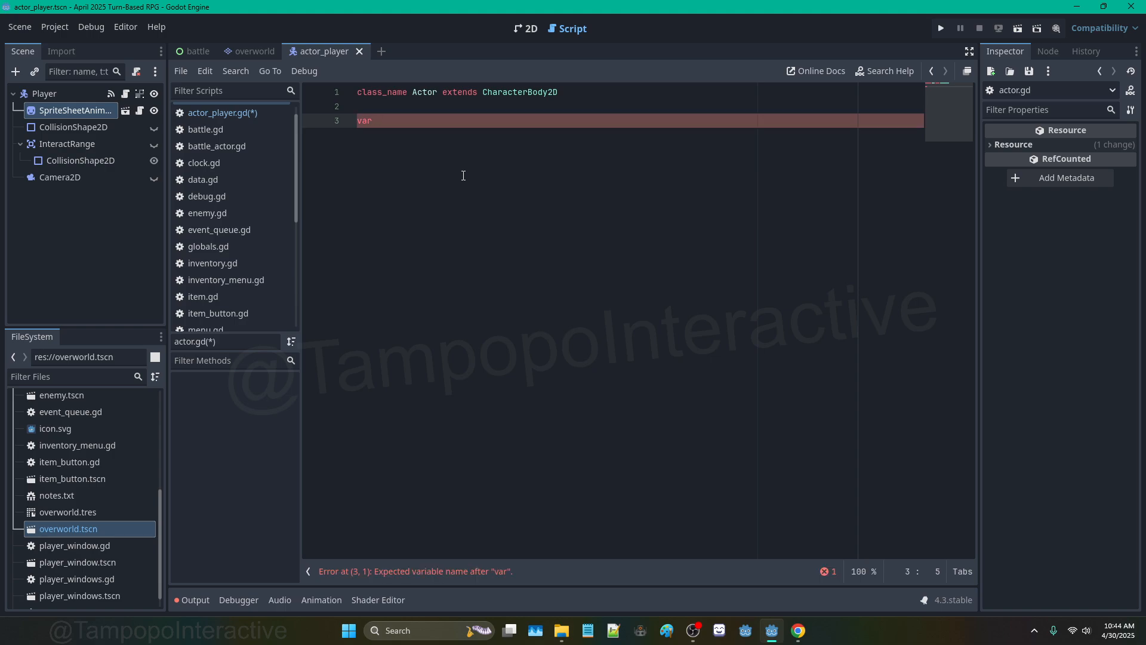
text(current_room)
text(: Room = SceneMultiplayer)
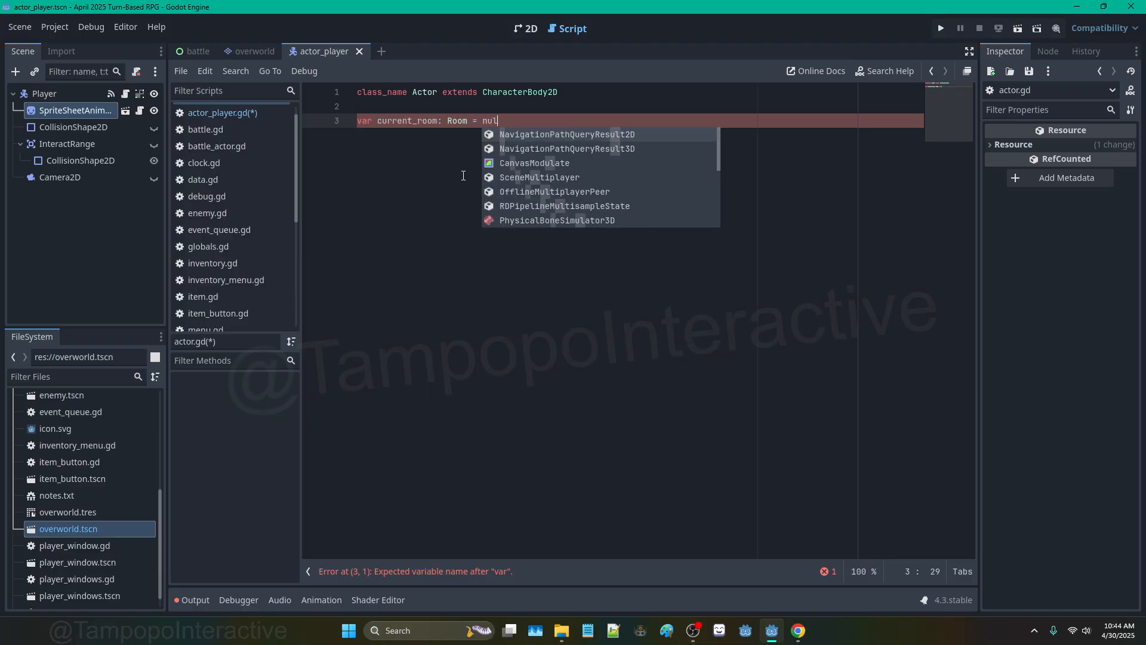
key(BackSpace)
key(BackSpace)
key(BackSpace)
key(BackSpace)
key(BackSpace)
key(BackSpace)
key(BackSpace)
key(BackSpace)
key(BackSpace)
key(BackSpace)
key(BackSpace)
key(BackSpace)
key(BackSpace)
key(BackSpace)
key(BackSpace)
key(BackSpace)
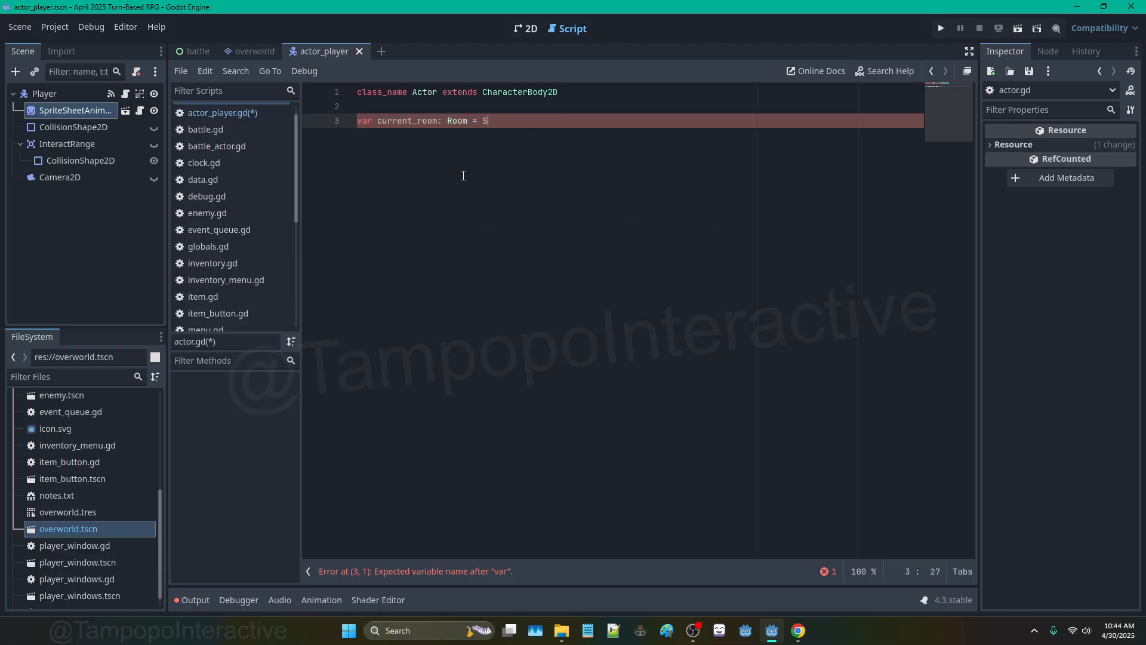
text(null)
key(Return)
key(Return)
text(fu)
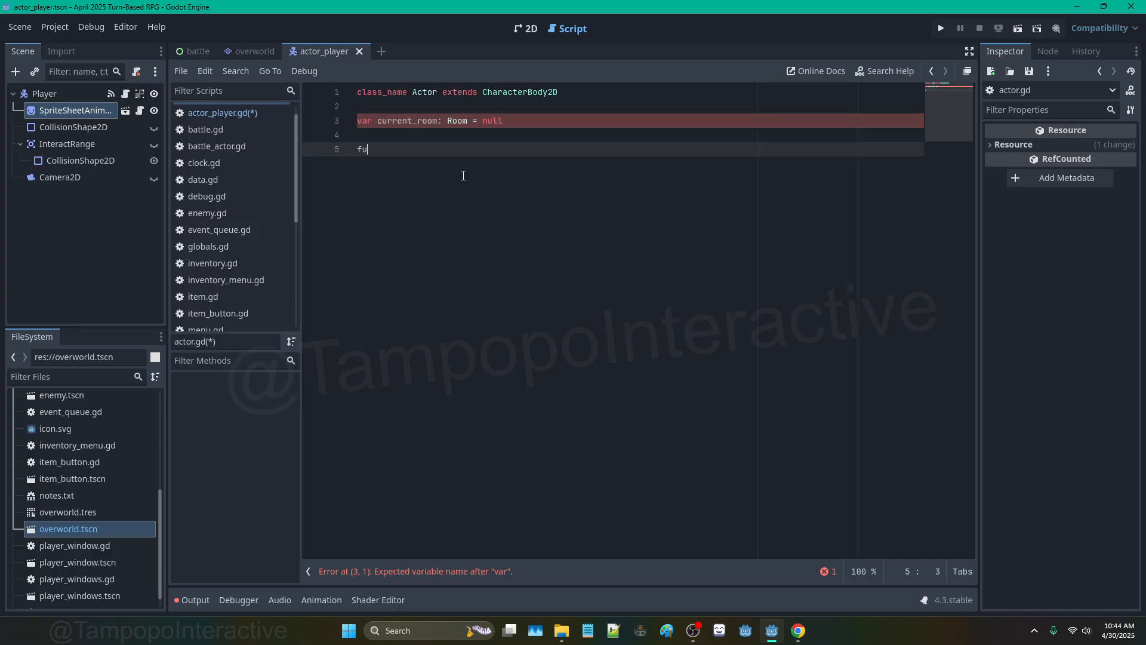
text(nc _ready() -> void:)
key(Return)
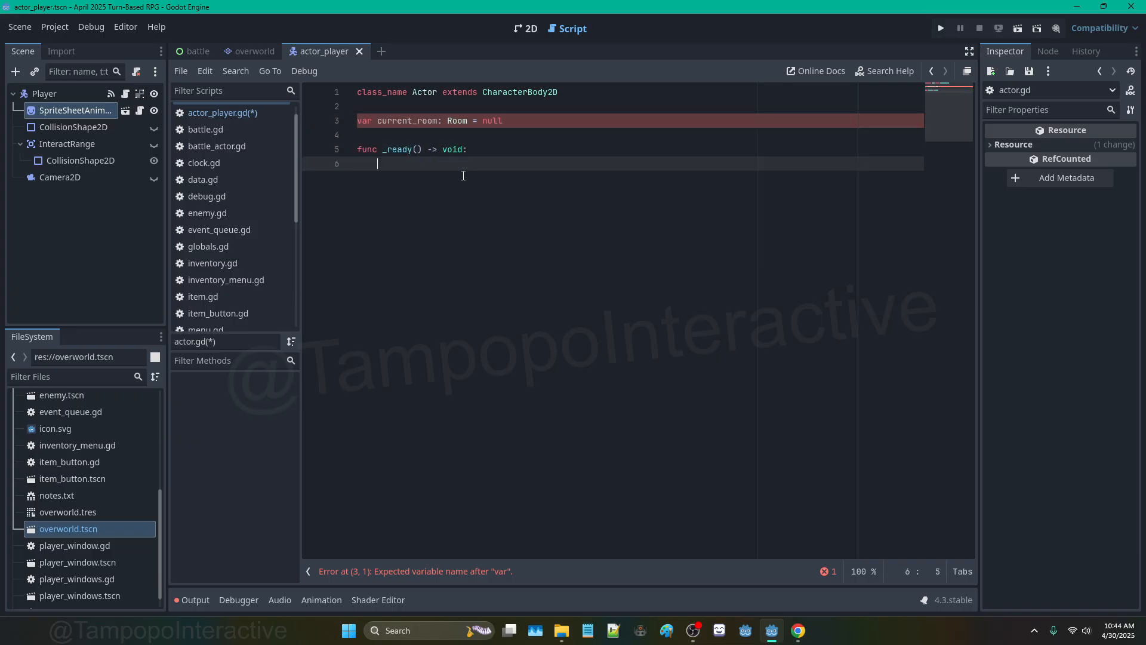
text(aw)
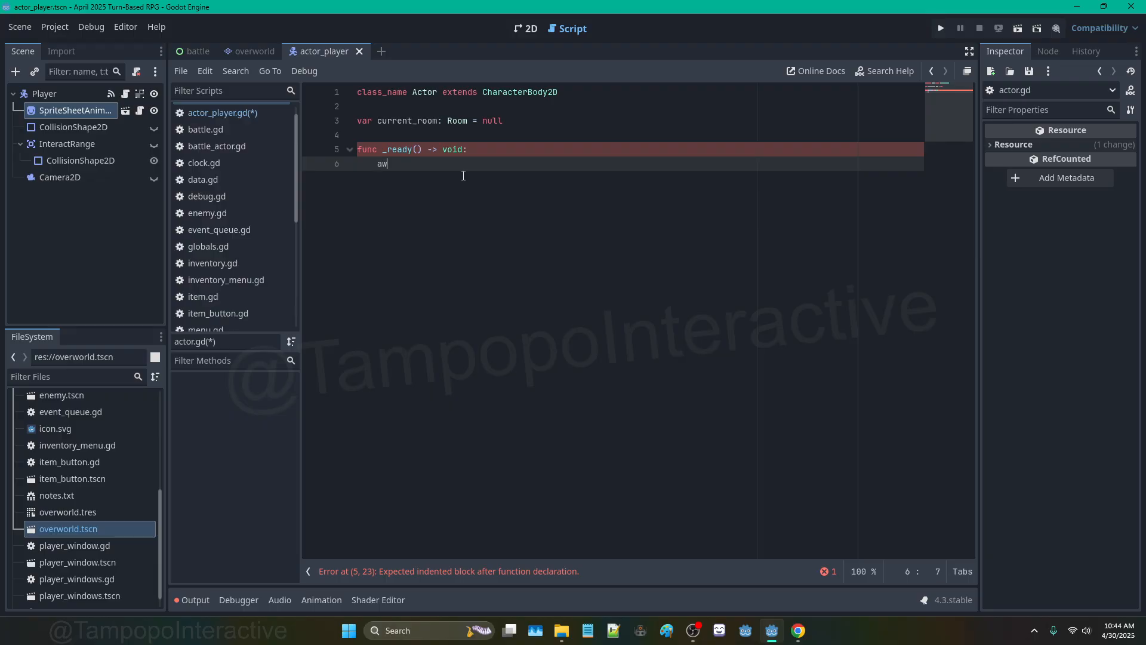
text(ait(get_tree().process_frame)
key(BackSpace)
key(BackSpace)
key(BackSpace)
key(BackSpace)
key(BackSpace)
key(BackSpace)
key(BackSpace)
key(BackSpace)
key(BackSpace)
key(BackSpace)
key(BackSpace)
key(BackSpace)
key(BackSpace)
key(BackSpace)
key(BackSpace)
key(BackSpace)
key(BackSpace)
key(BackSpace)
key(BackSpace)
key(BackSpace)
drag(451, 168, 360, 152)
key(BackSpace)
key(BackSpace)
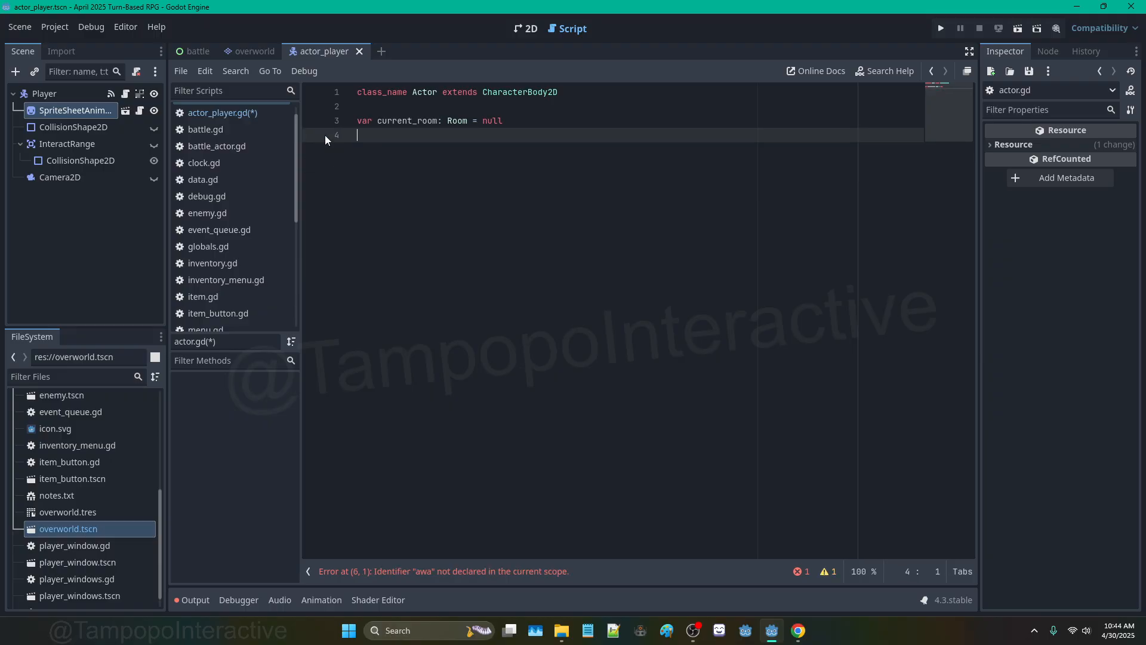
drag(452, 134, 358, 120)
key(BackSpace)
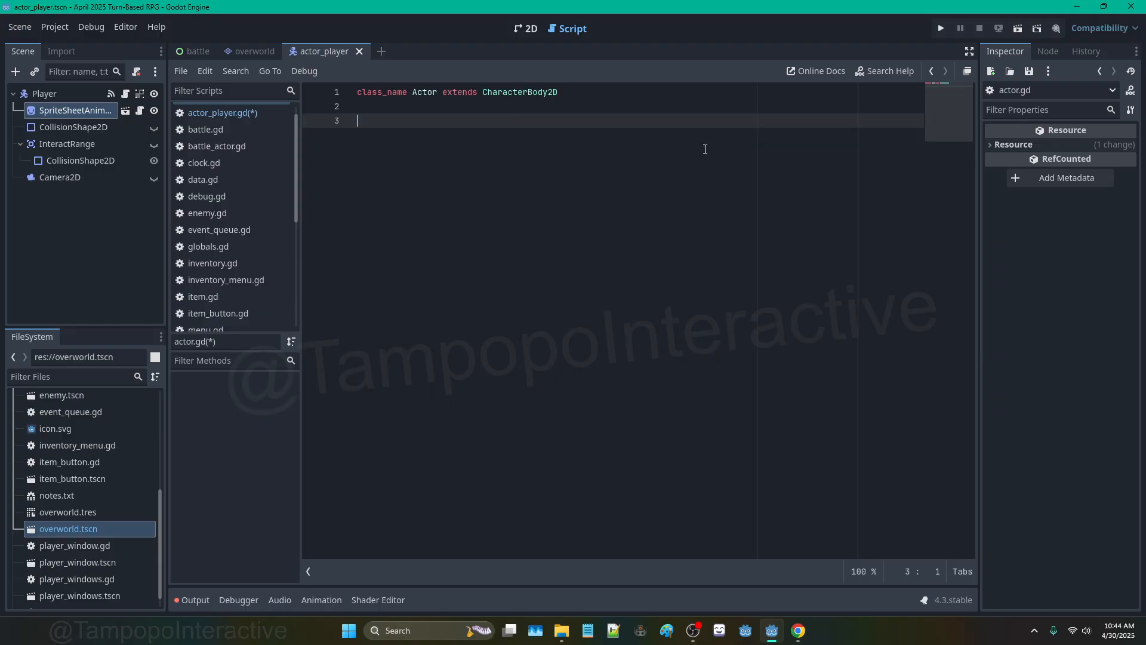
key(Return)
key(BackSpace)
text(@onready var current_room: Room =)
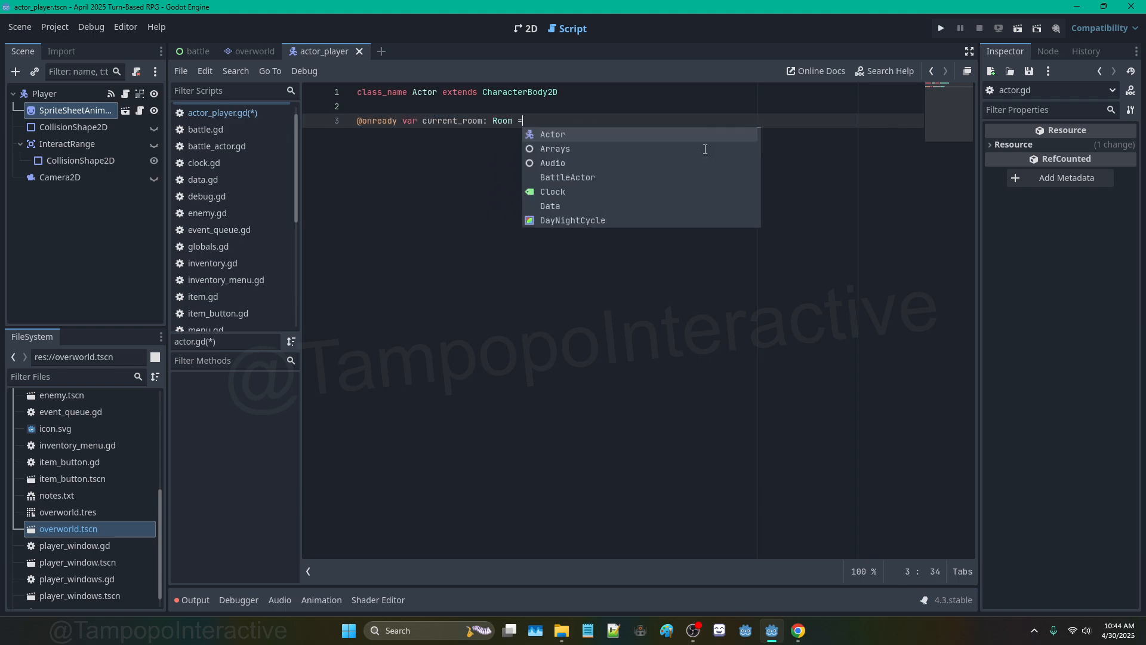
text( get_owner())
key(ctrl+s)
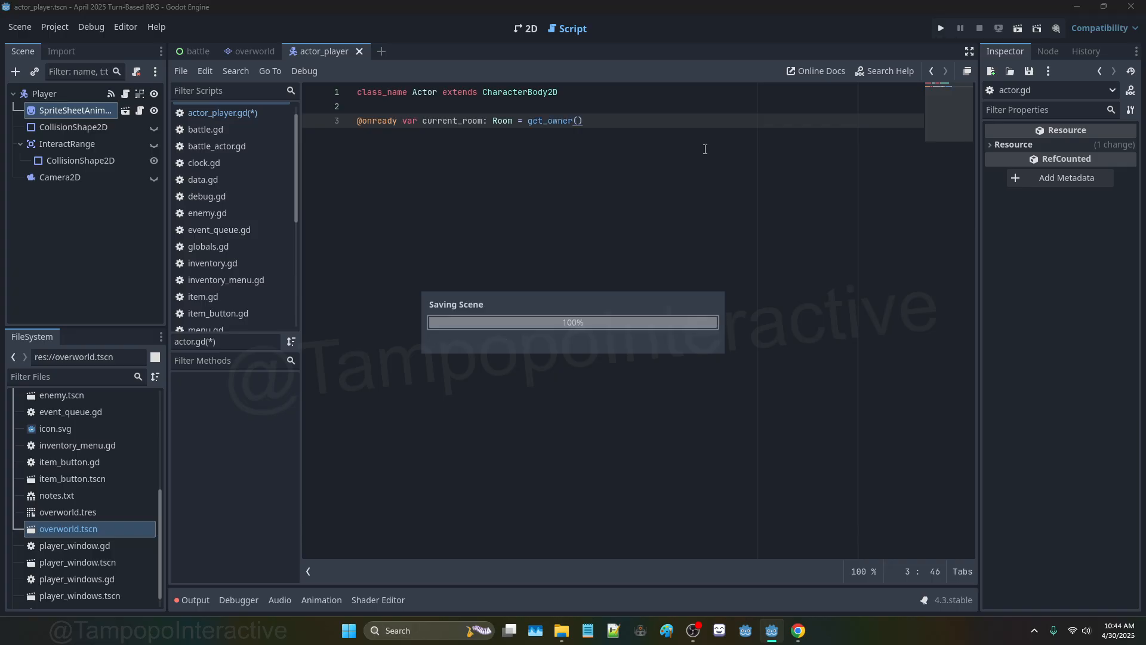
Step: Add super() and print(current_room.name) at the start of the Player's _ready, then run with F5
click(252, 114)
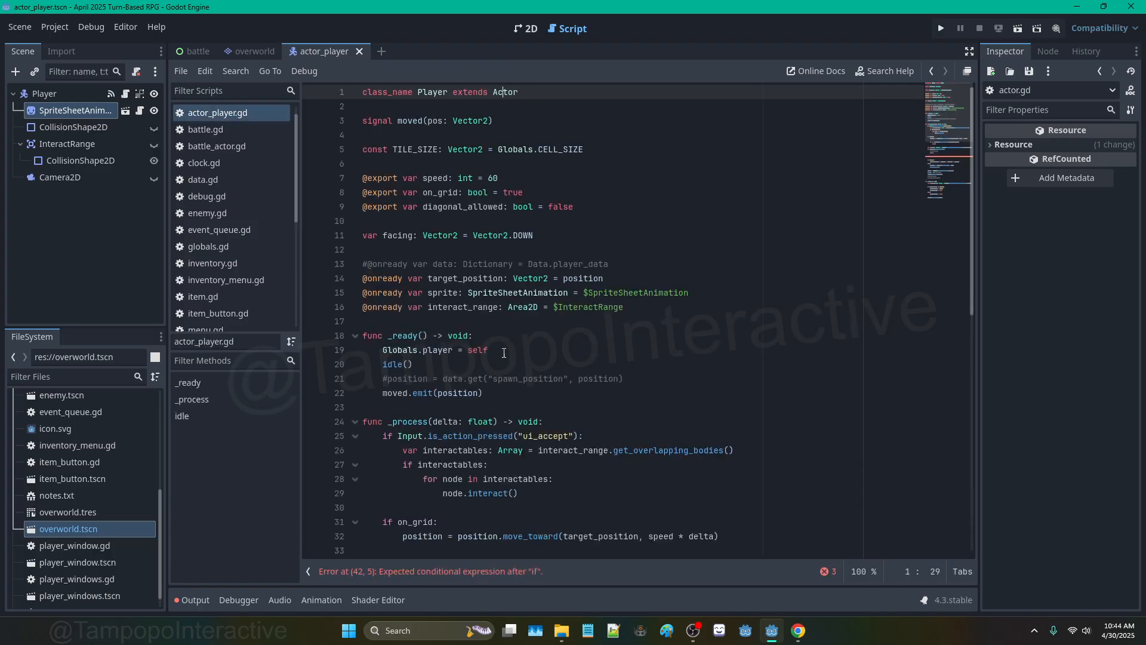
click(486, 333)
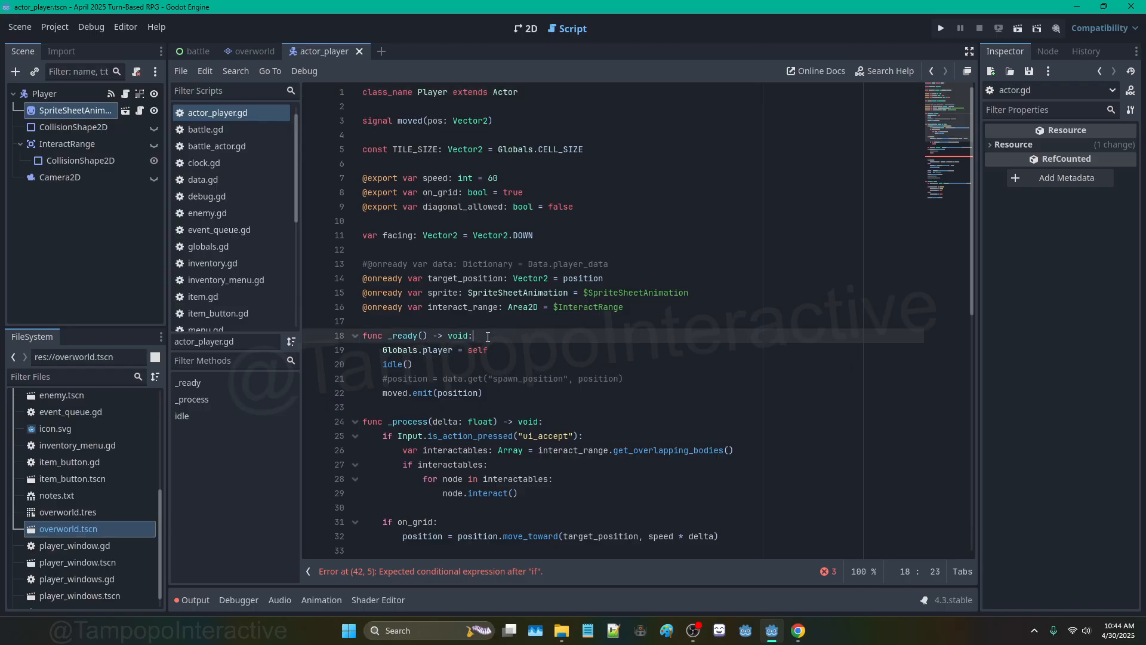
key(Return)
text(super())
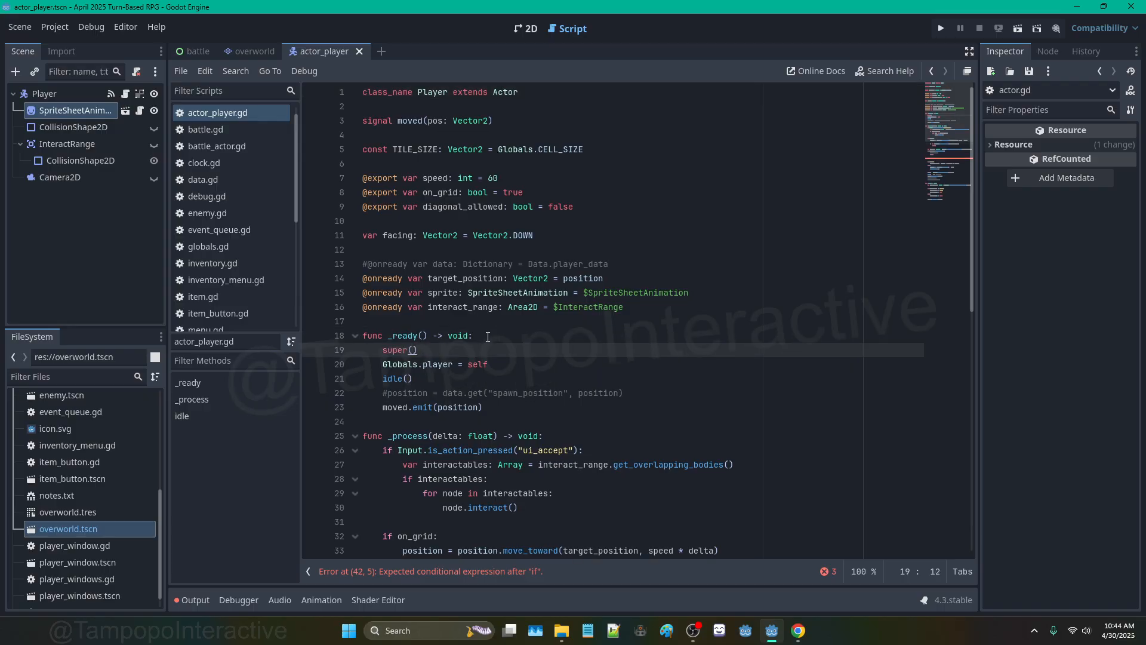
key(Return)
text(print(c)
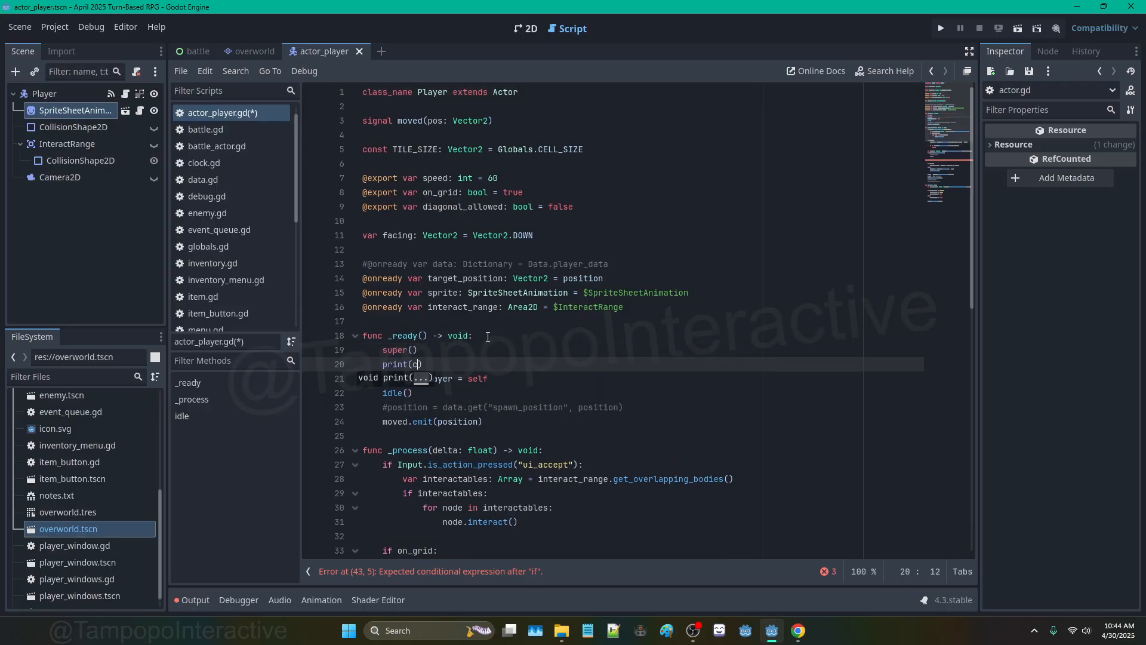
text(urrent_room.name)
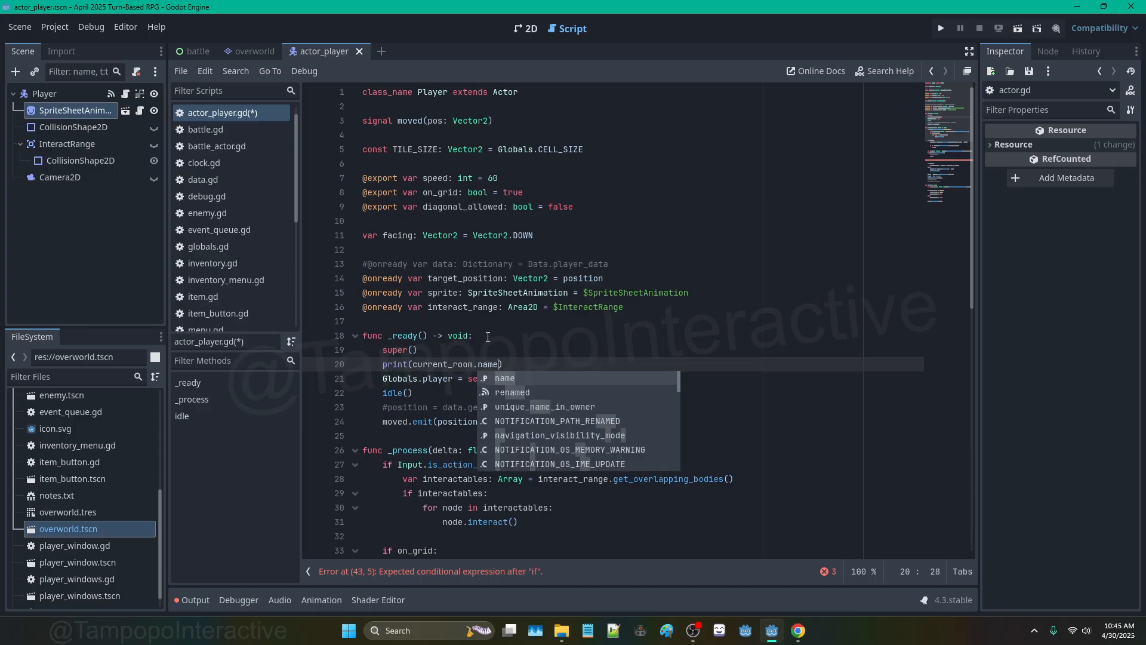
key(F5)
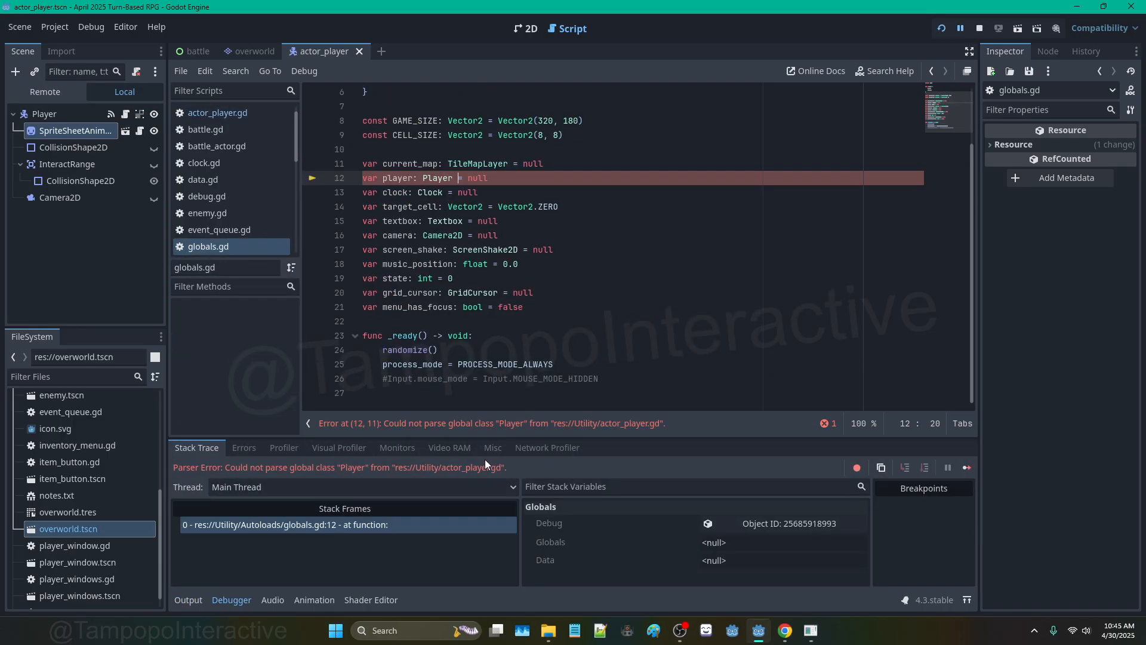
Step: Follow the parse error to its line, disable the unfinished if, relaunch, and check actor.gd
ctrl+click(429, 178)
click(477, 378)
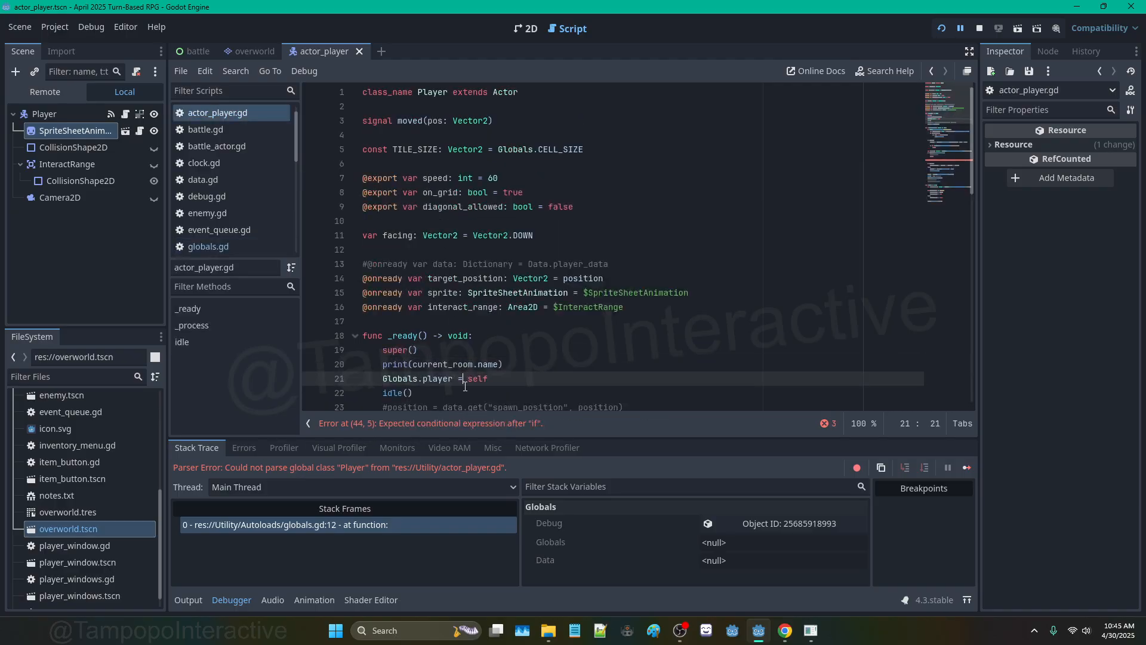
click(471, 428)
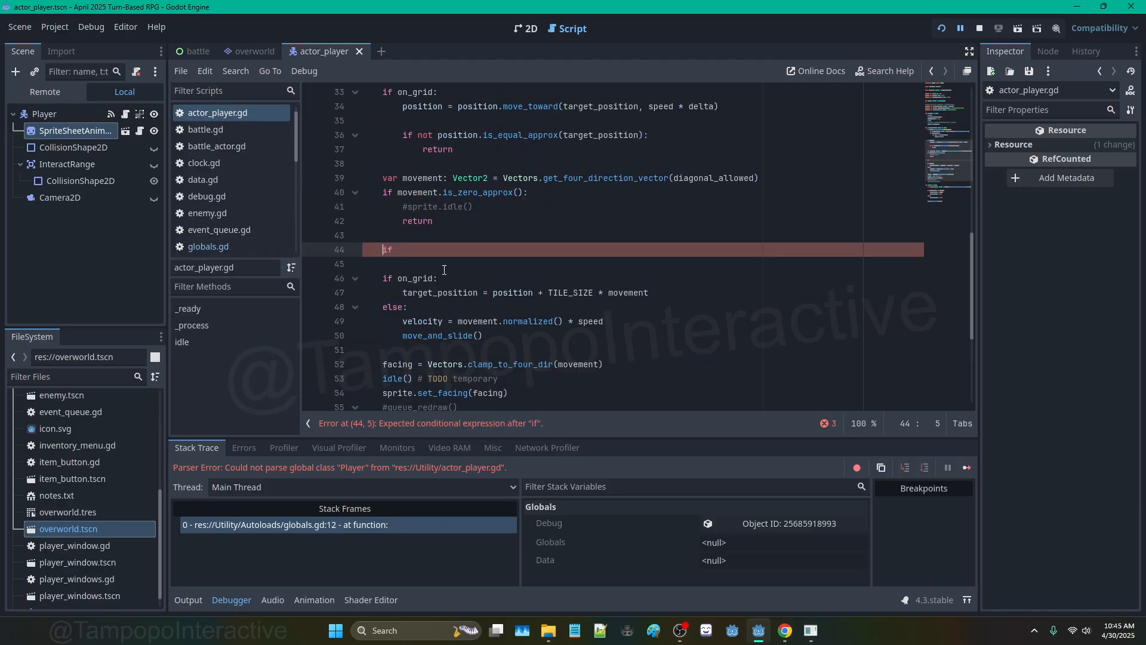
key(F5)
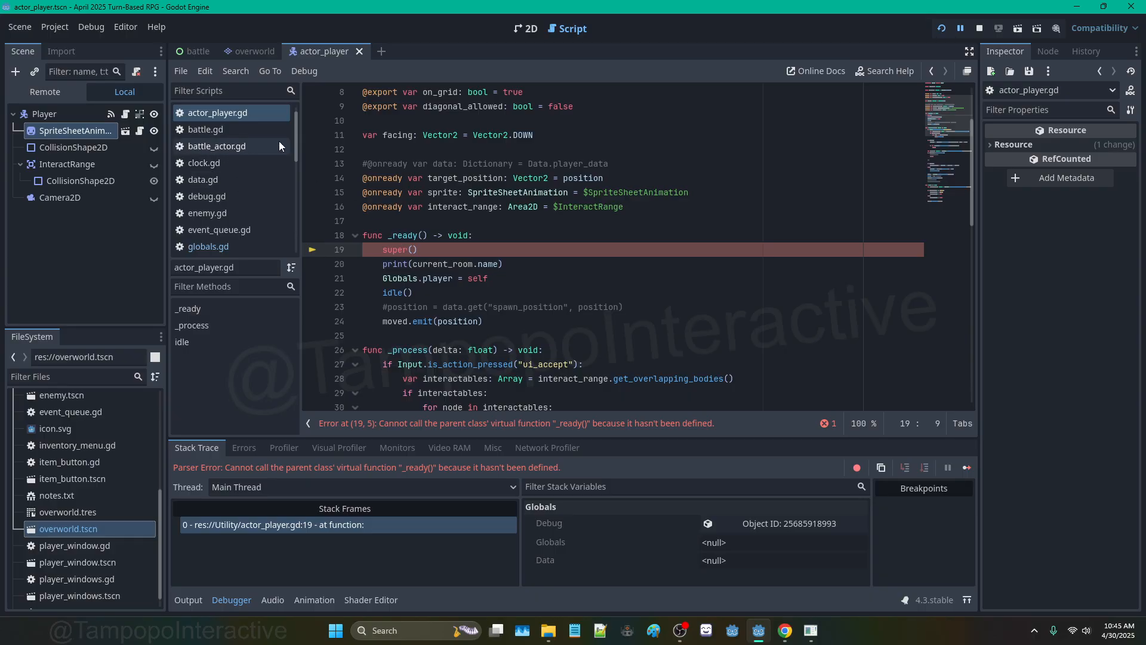
scroll(428, 124, up, 3)
ctrl+click(506, 96)
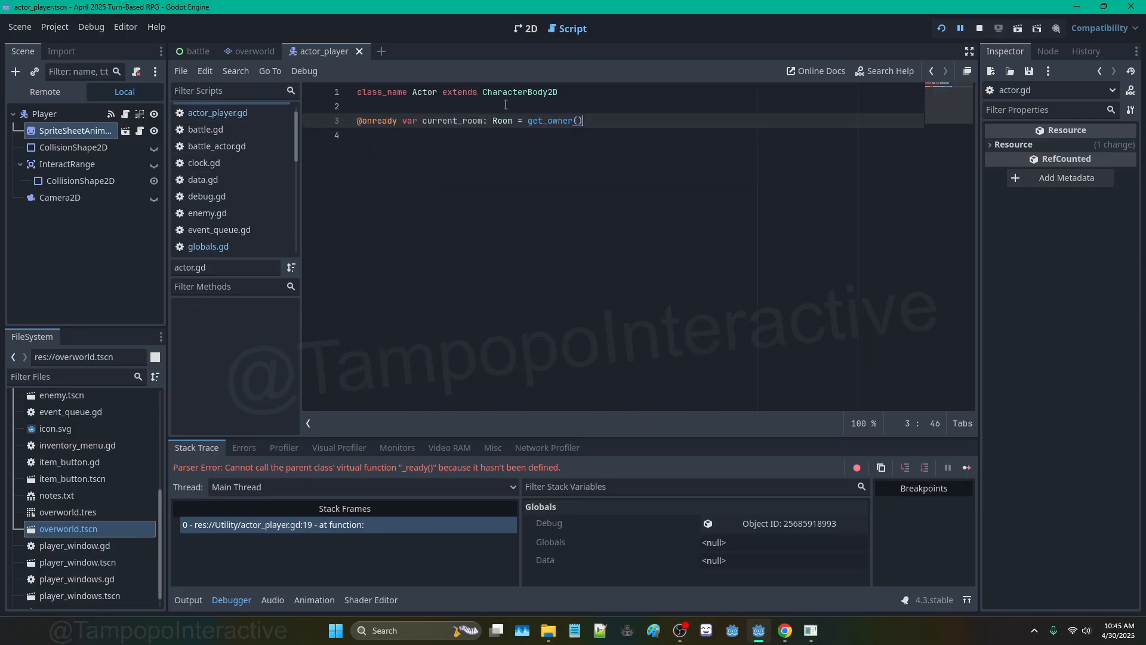
Step: Comment out super() in actor_player.gd, run the game to print Overworld, then stop it
click(245, 114)
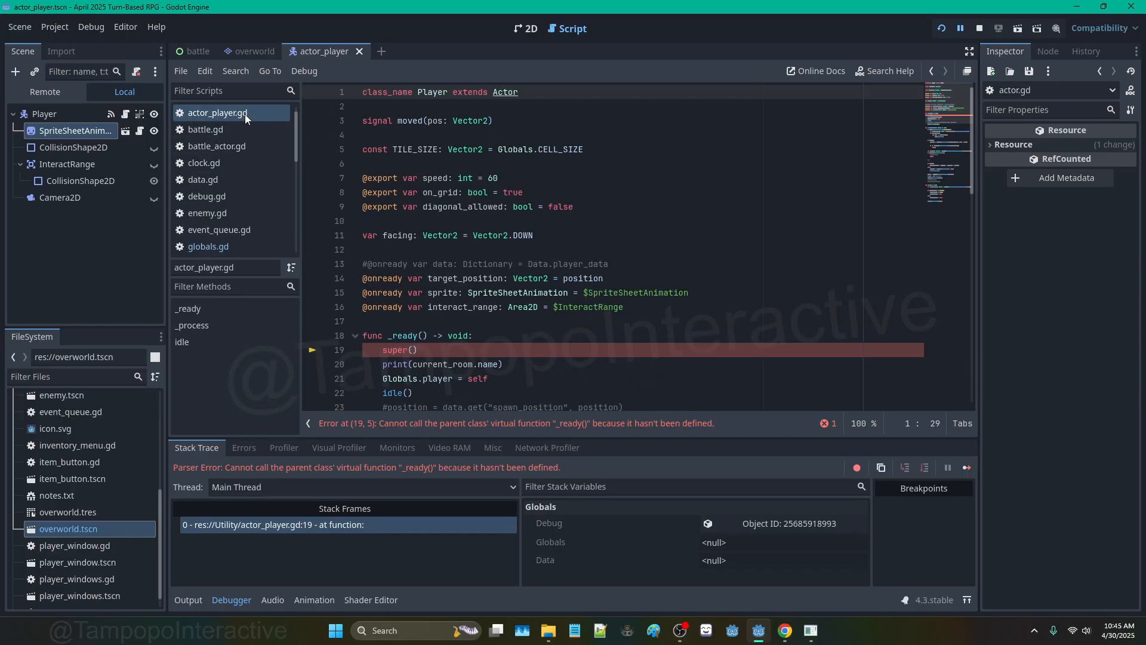
click(432, 353)
key(ctrl+k)
key(F5)
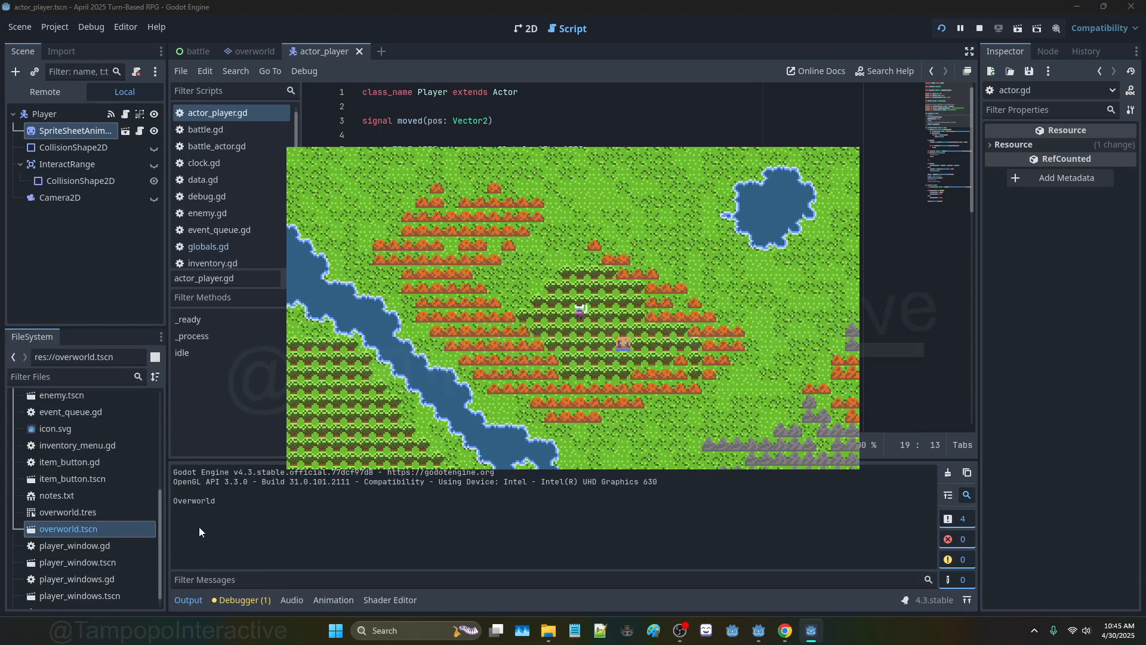
click(979, 29)
click(477, 294)
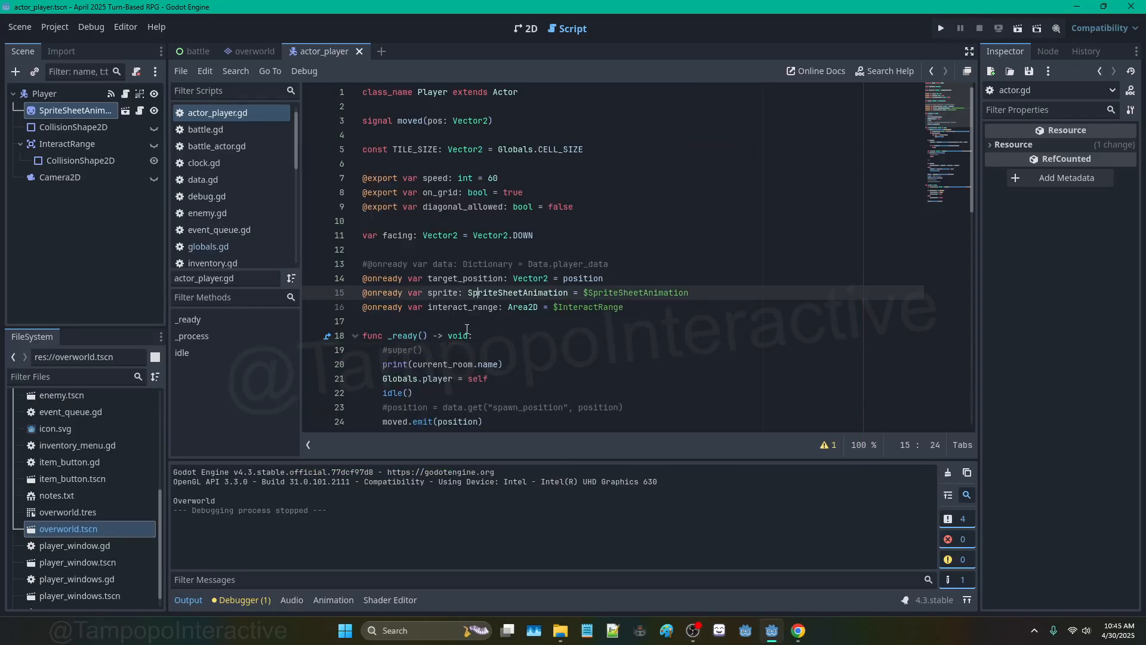
triple_click(513, 359)
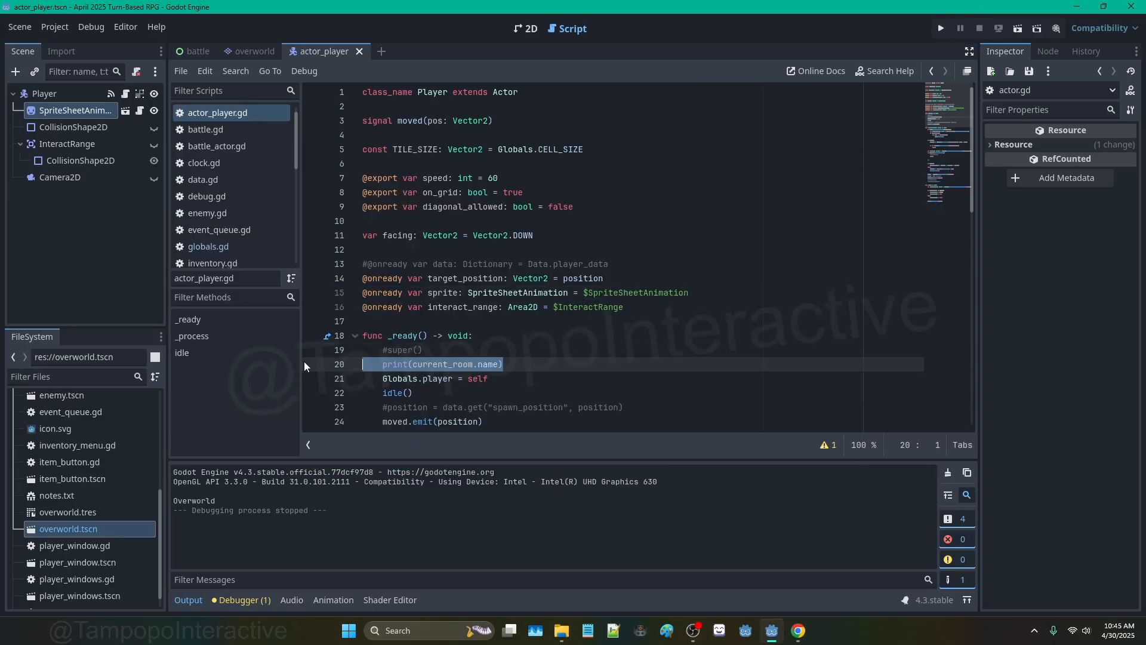
Step: In actor_player.gd, replace the debug print and #if placeholder with 'if current_room.collision(pos): pass'
key(BackSpace)
key(BackSpace)
key(BackSpace)
scroll(420, 265, down, 10)
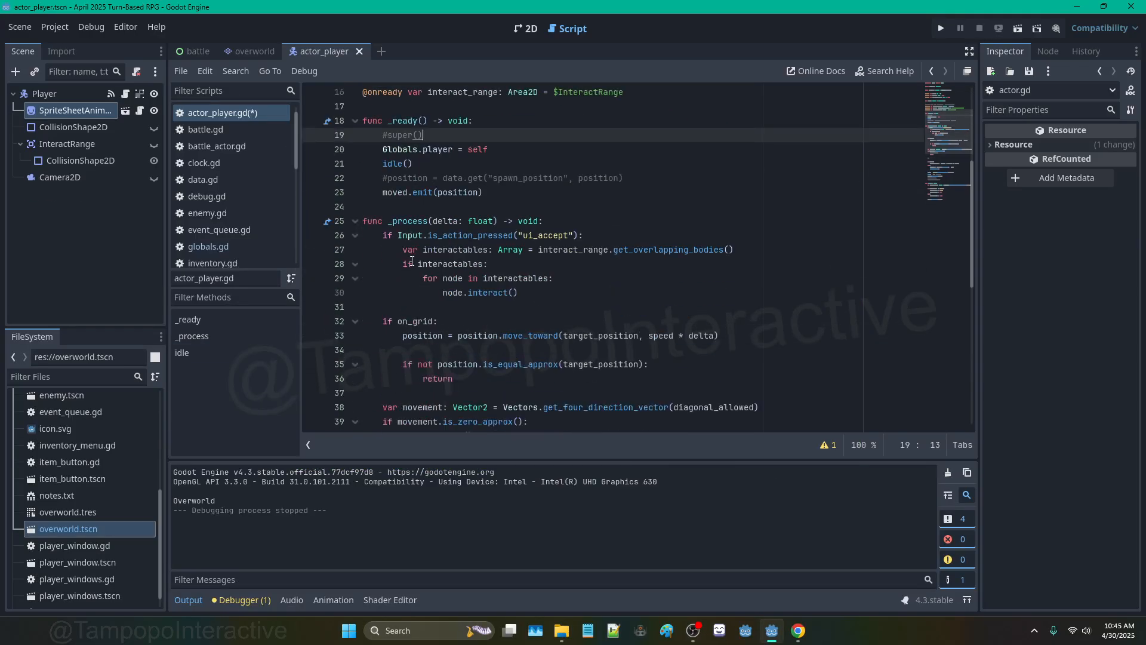
click(420, 264)
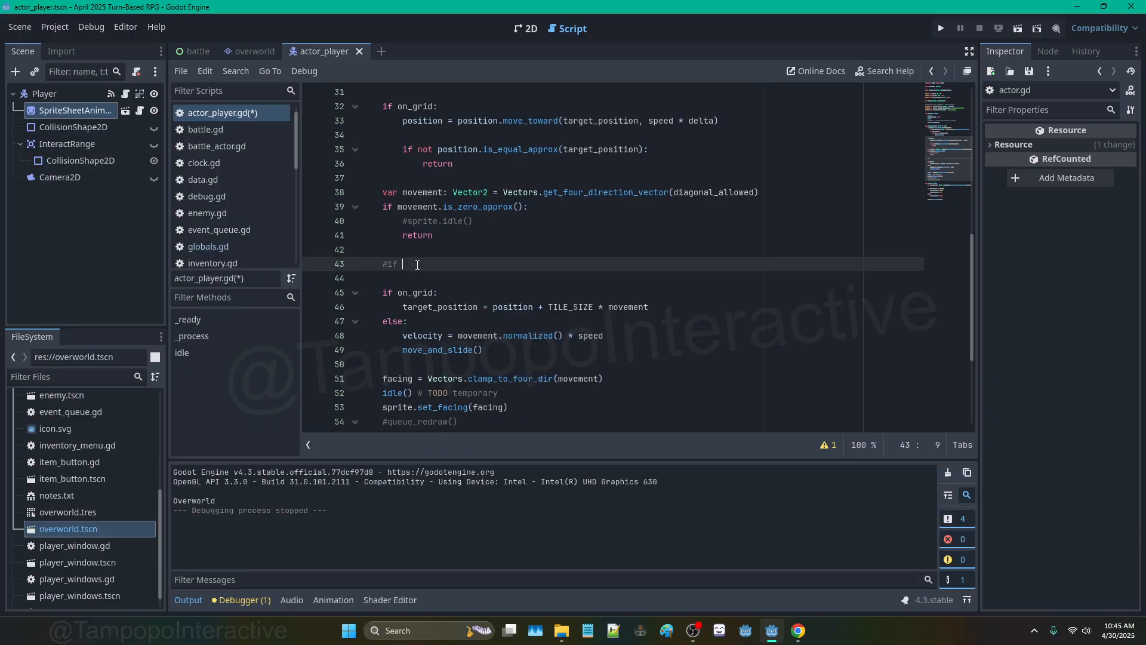
key(BackSpace)
key(BackSpace)
key(BackSpace)
text(if current_room.)
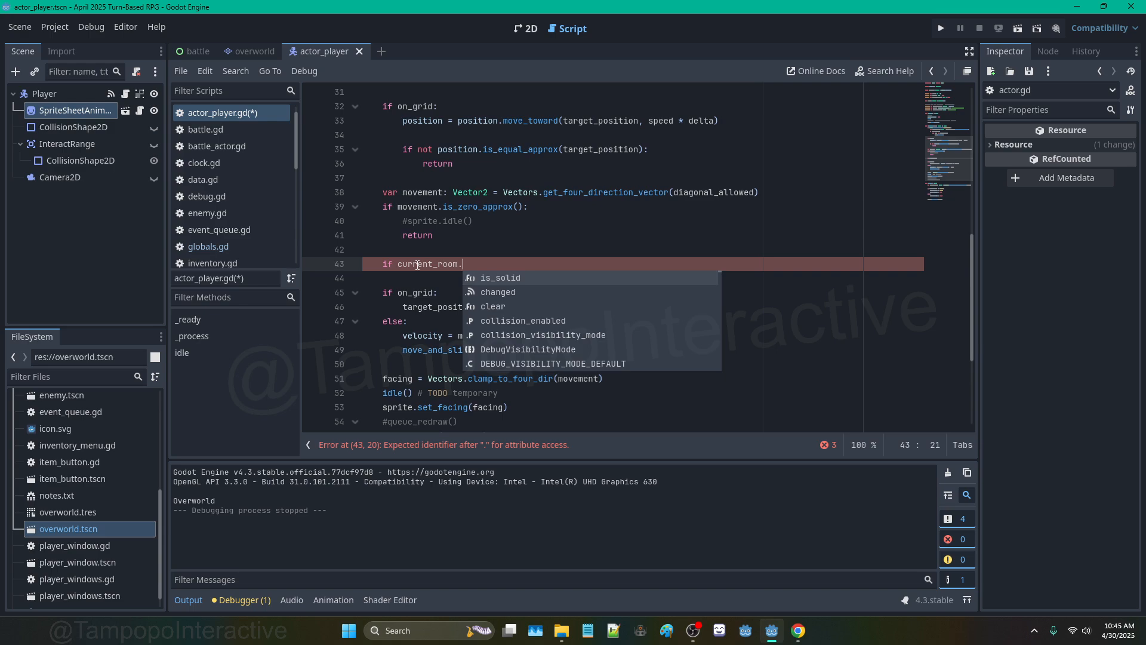
text(col)
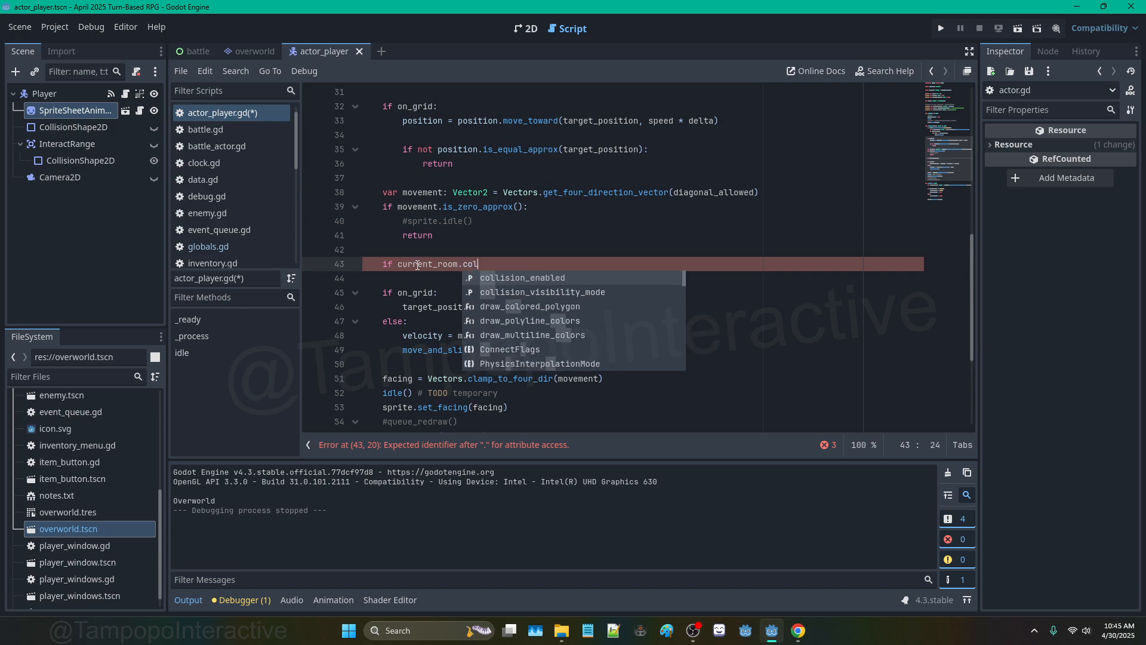
text(lision(pos):)
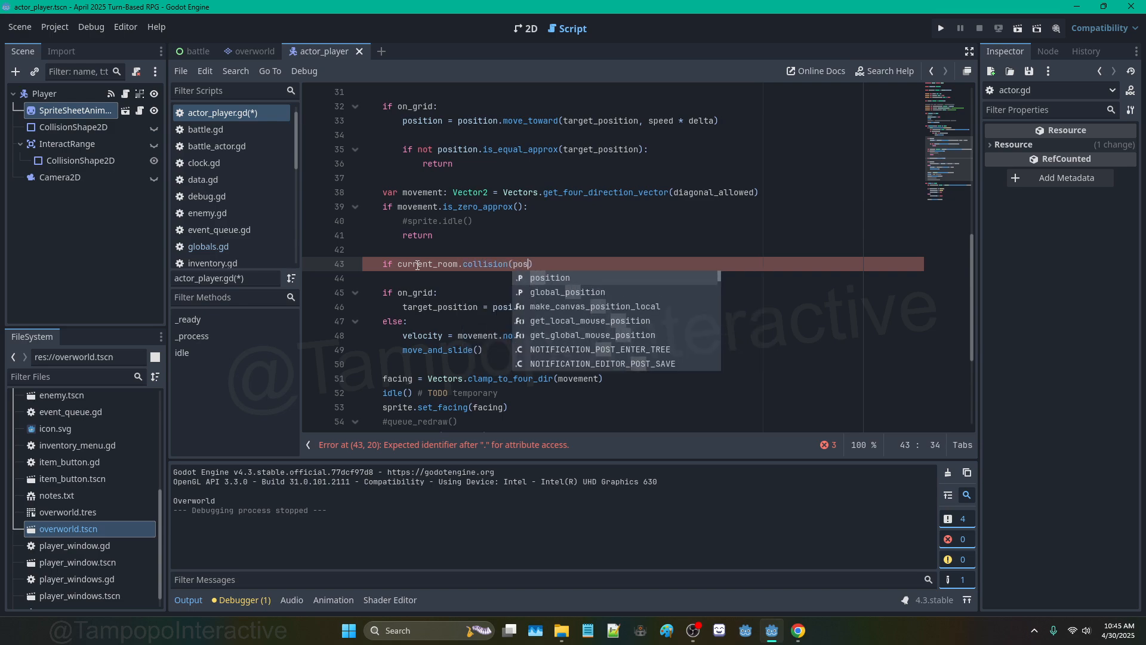
key(Return)
text(pass)
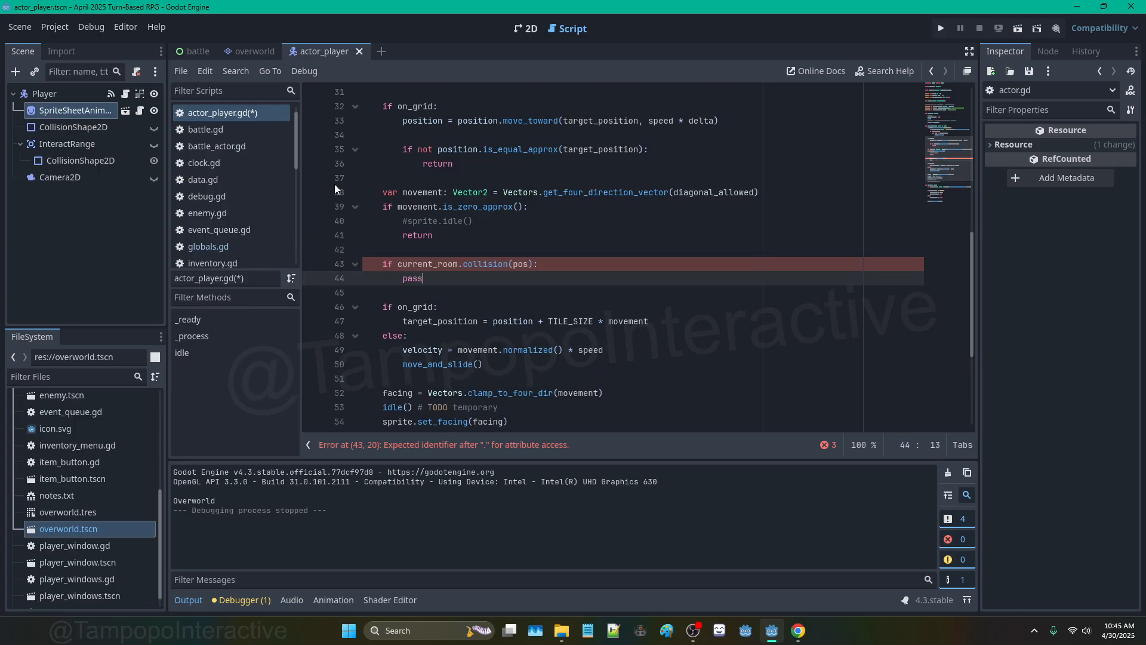
Step: In room.gd, rename the is_solid function to collision
scroll(225, 239, down, 2)
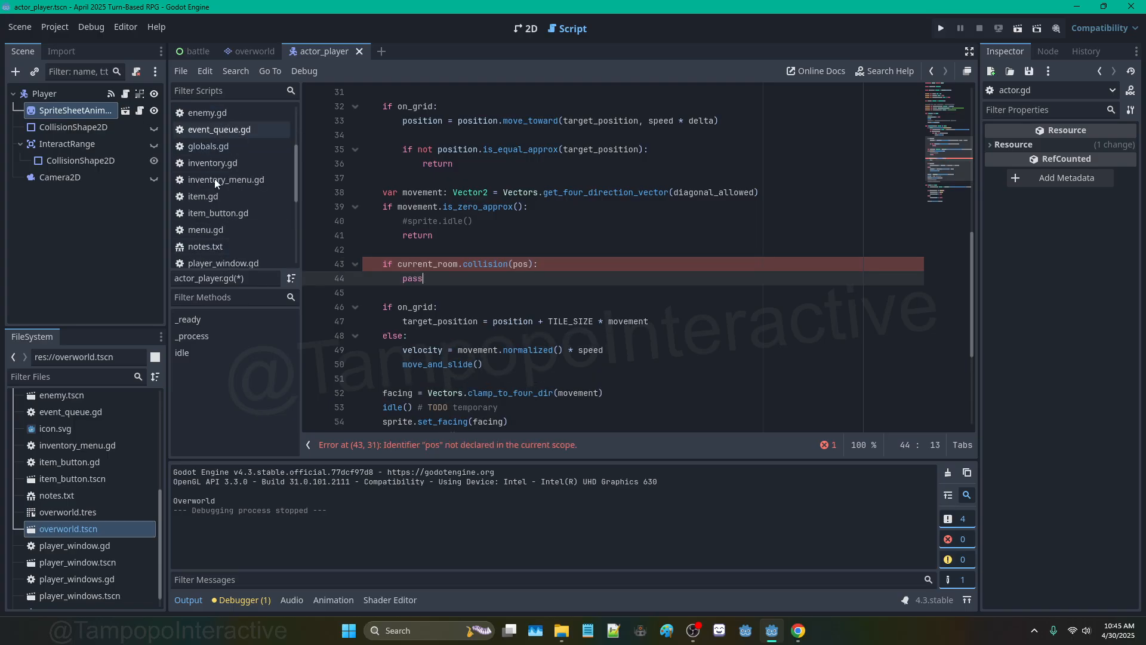
scroll(213, 178, down, 1)
click(242, 235)
double_click(403, 121)
text(collision)
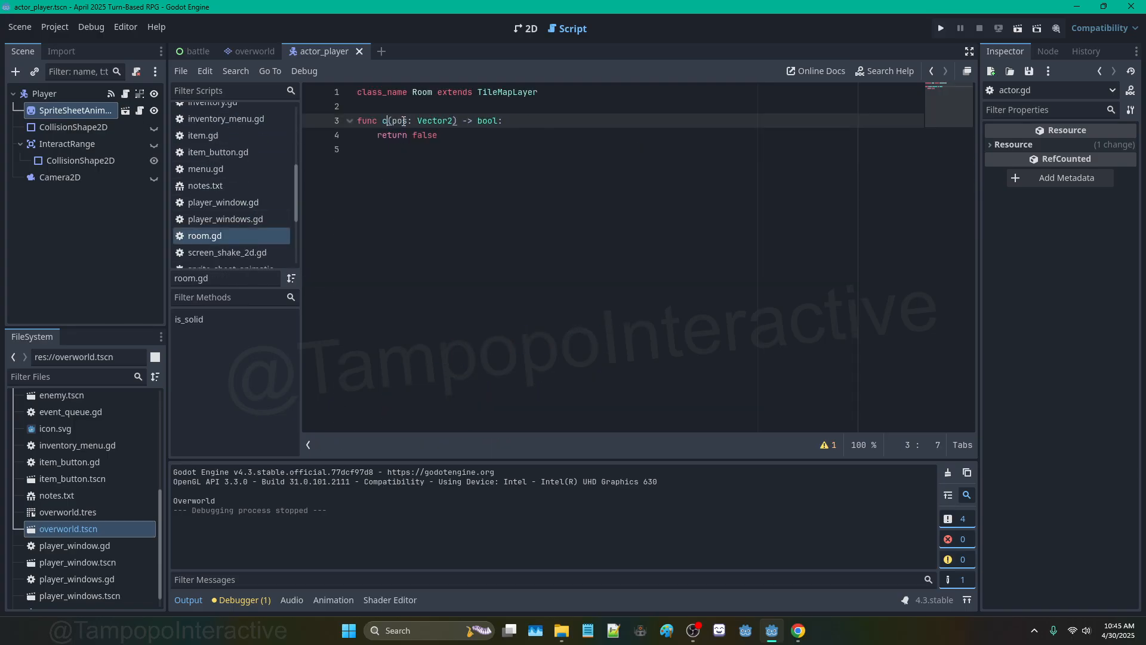
Step: Switch to the overworld scene and look over its Music, Player and Overworld root nodes
click(547, 93)
click(245, 51)
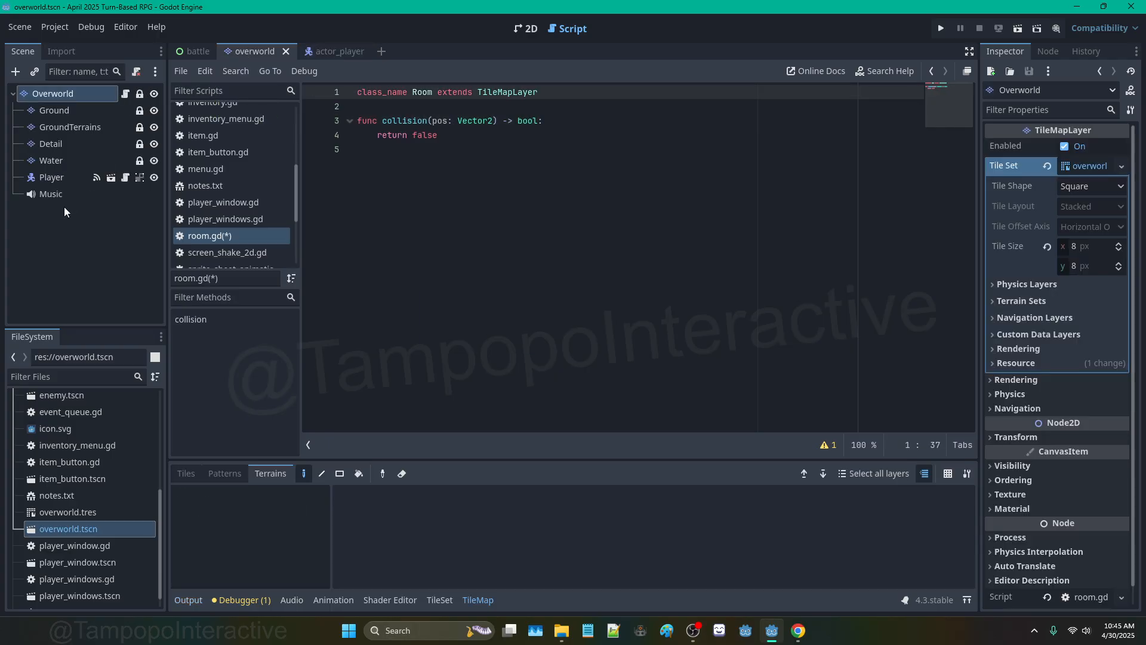
click(62, 193)
click(62, 177)
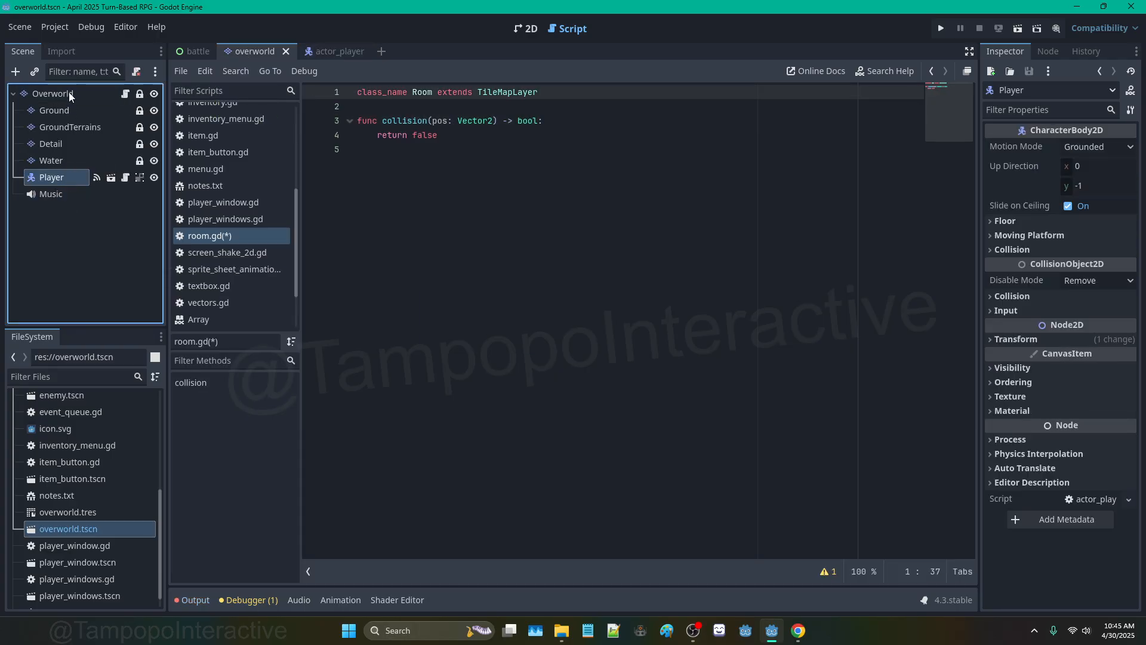
click(52, 93)
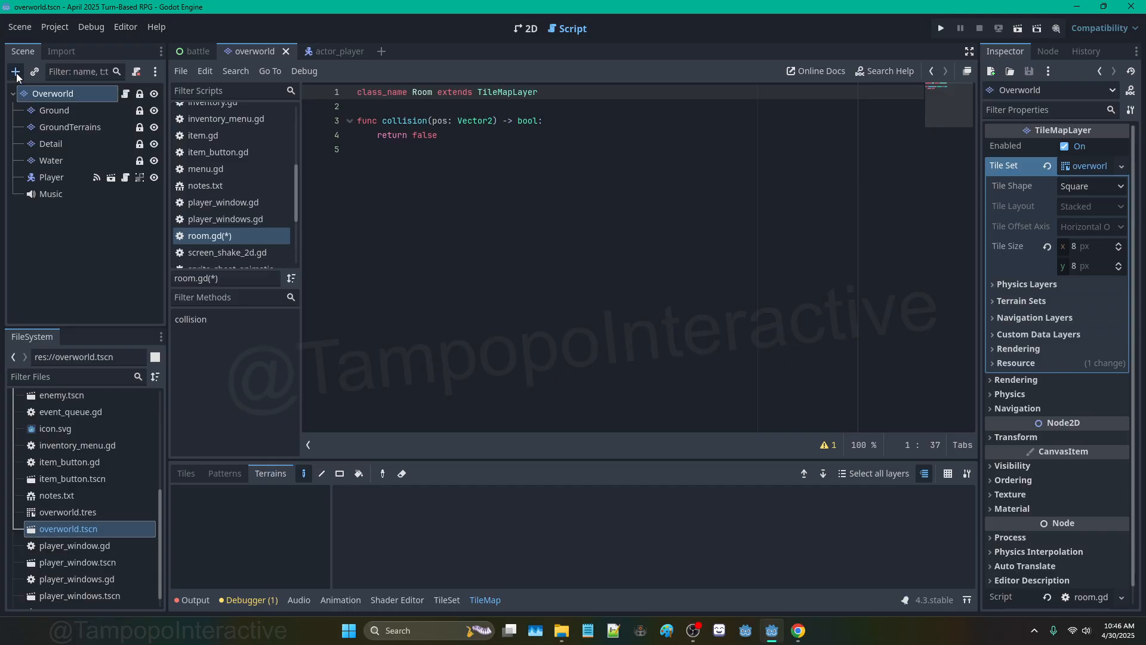
Step: Add a Node2D child named Actors to Overworld, positioned beside Player
click(15, 72)
text(node2d)
key(Return)
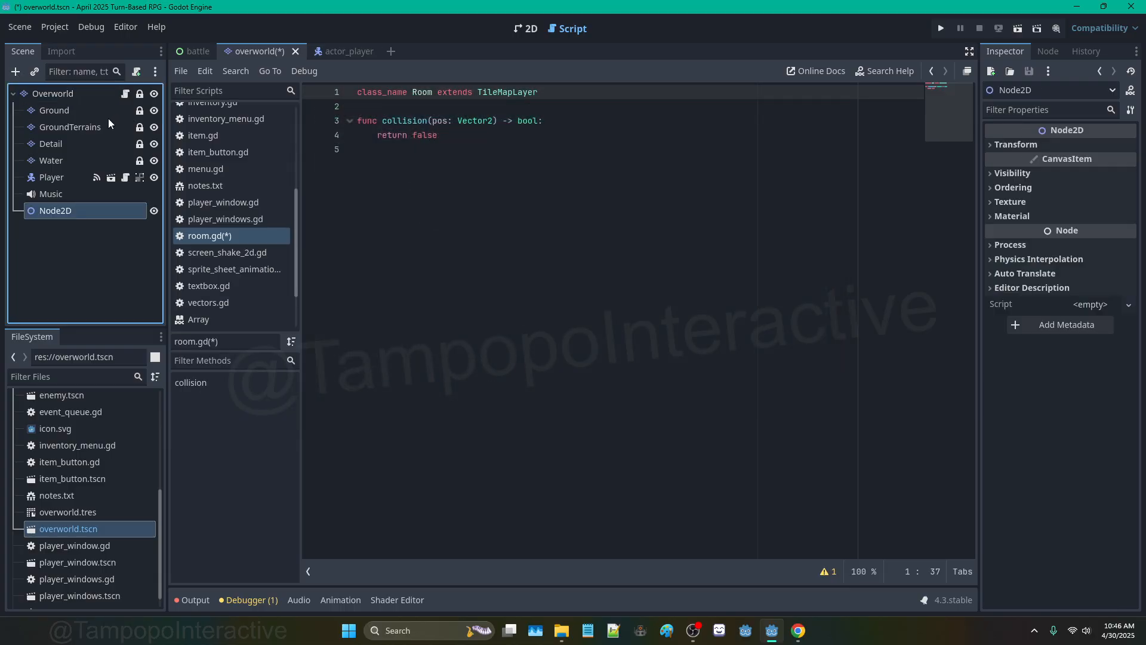
drag(87, 212, 63, 178)
double_click(67, 179)
text(Actors)
key(Return)
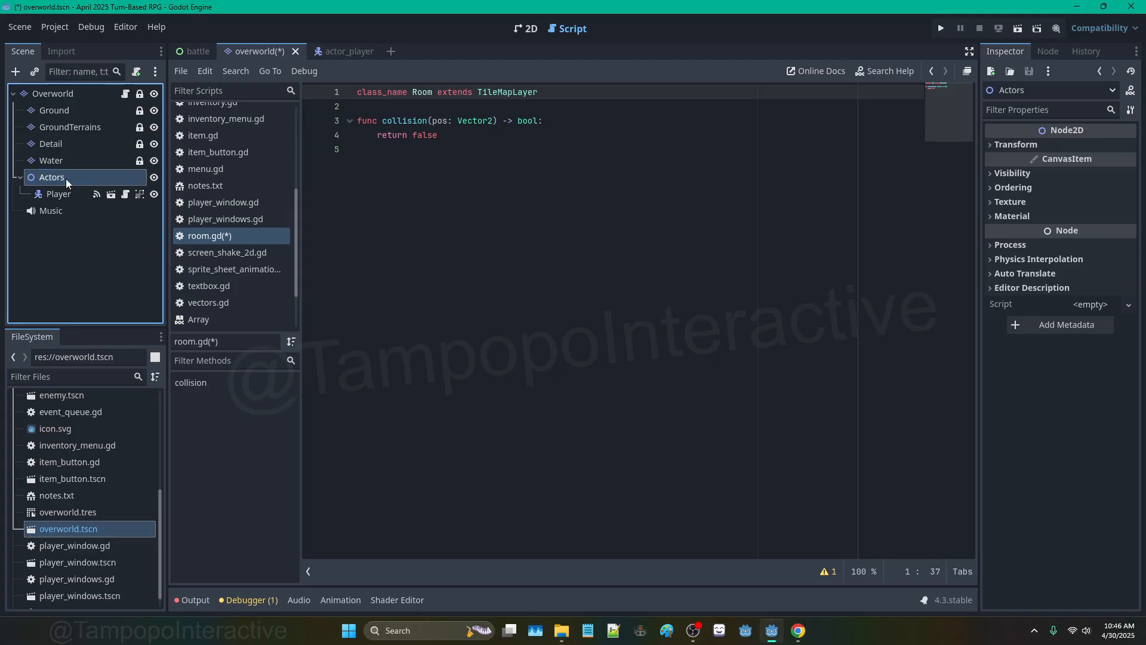
Step: Show the overworld map in the 2D view and lock the Actors node
click(68, 148)
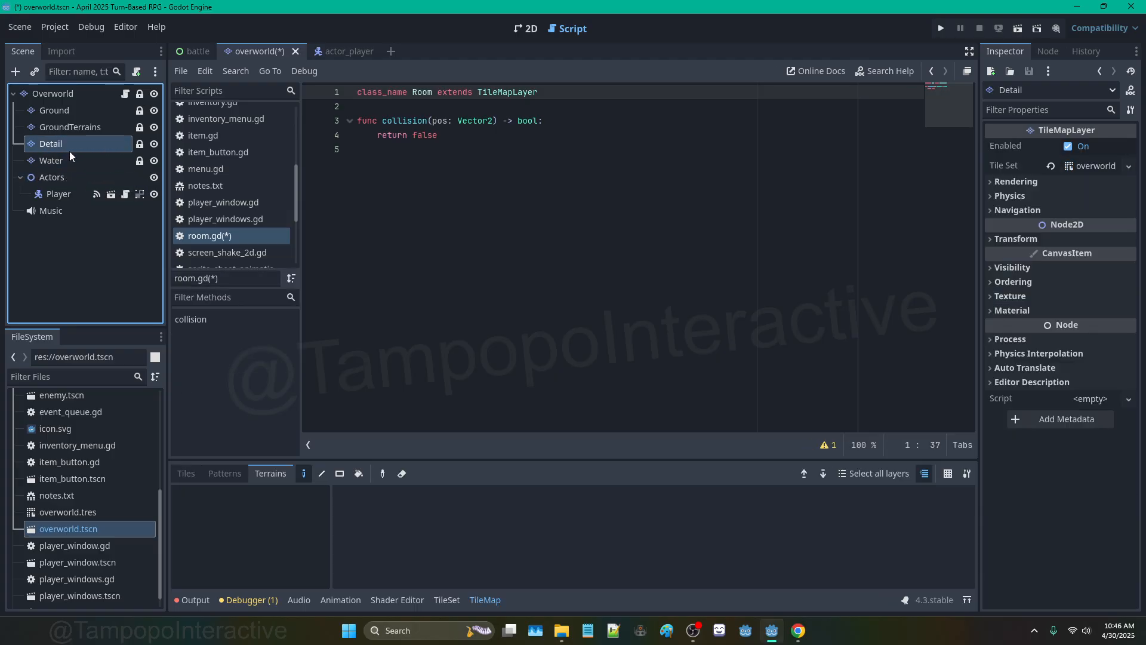
click(526, 29)
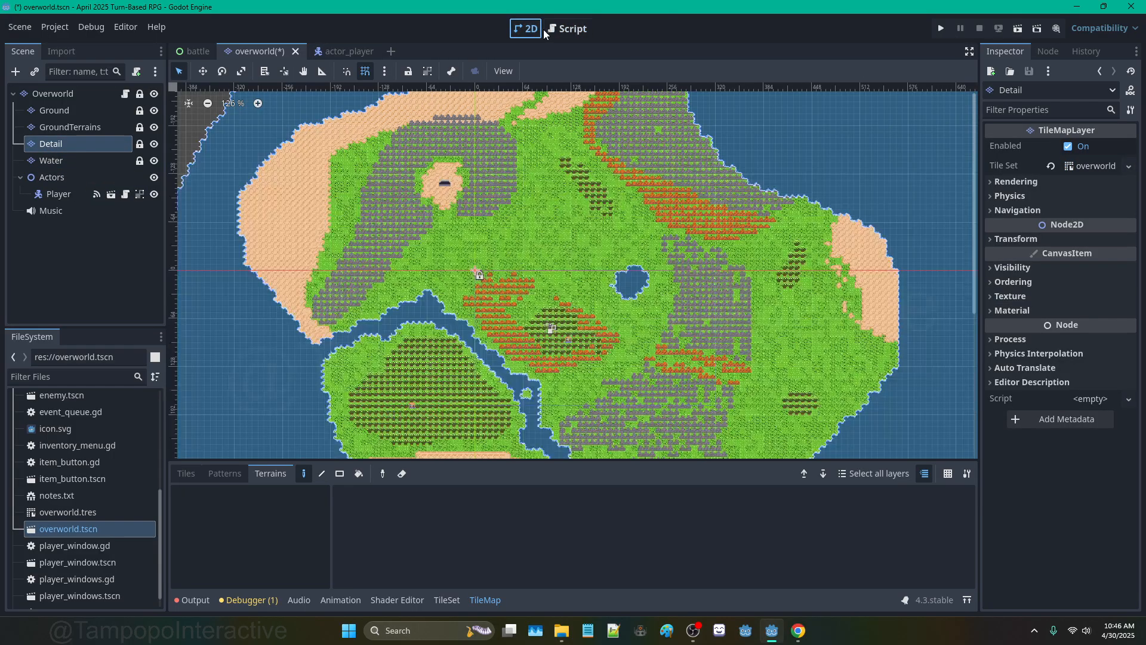
click(120, 176)
click(406, 70)
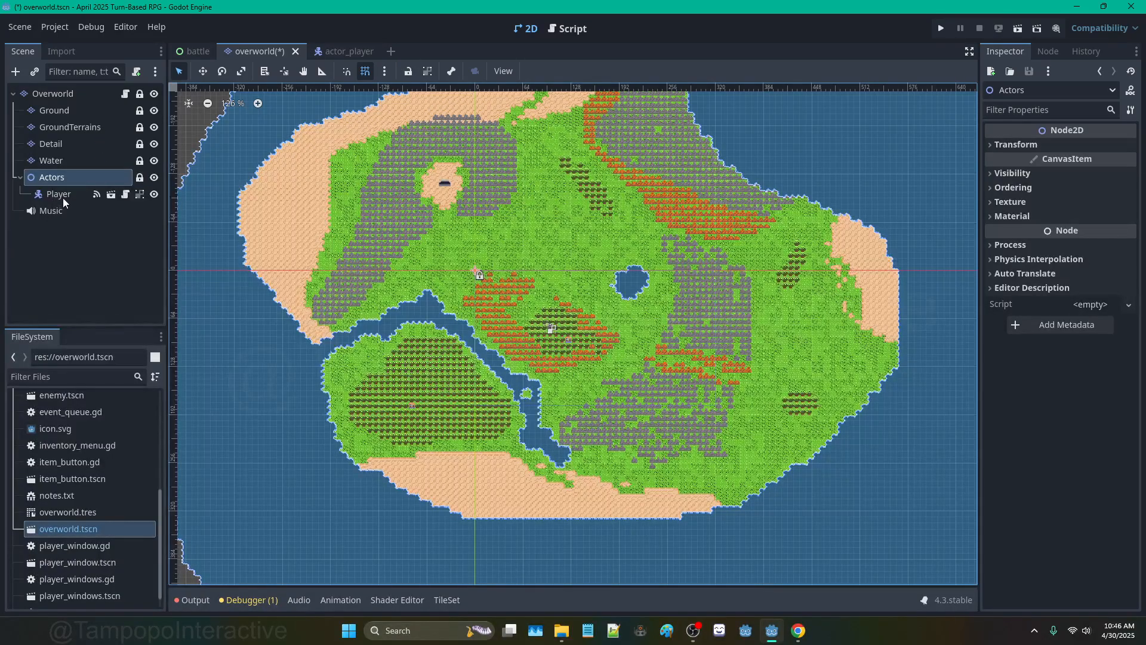
scroll(618, 370, up, 4)
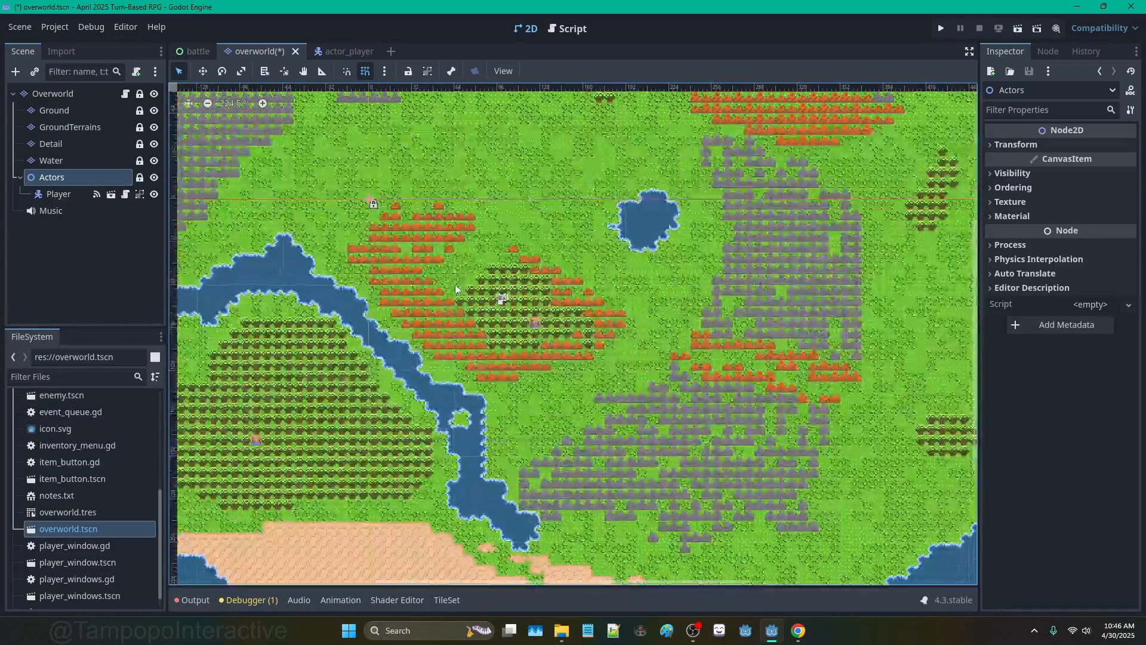
scroll(450, 238, down, 5)
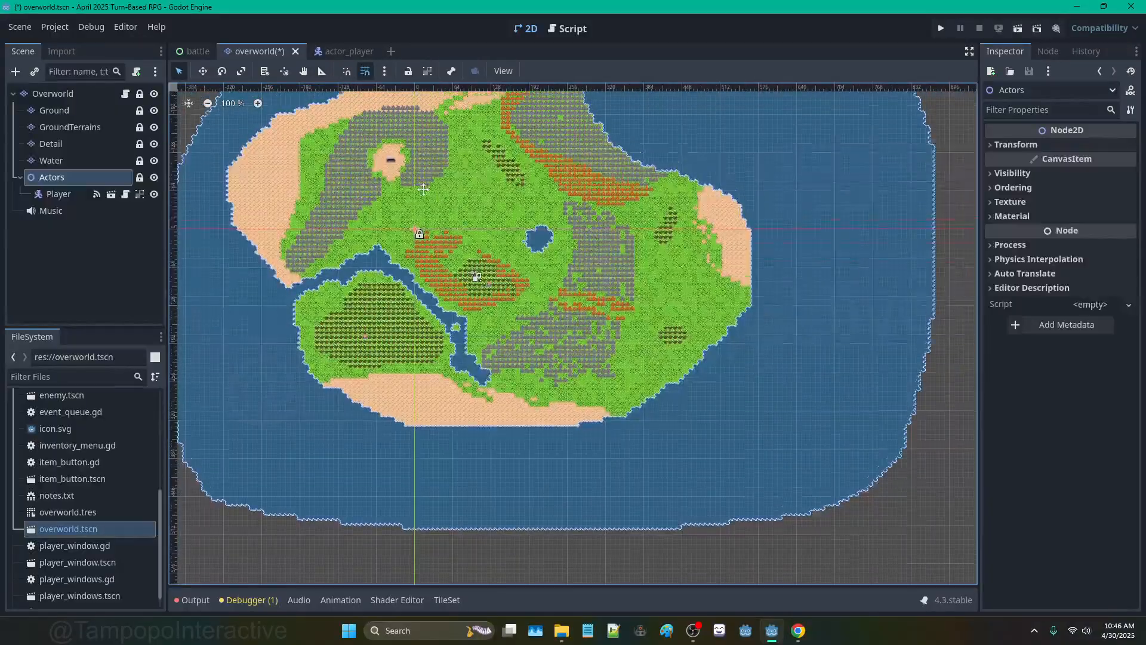
scroll(467, 231, up, 2)
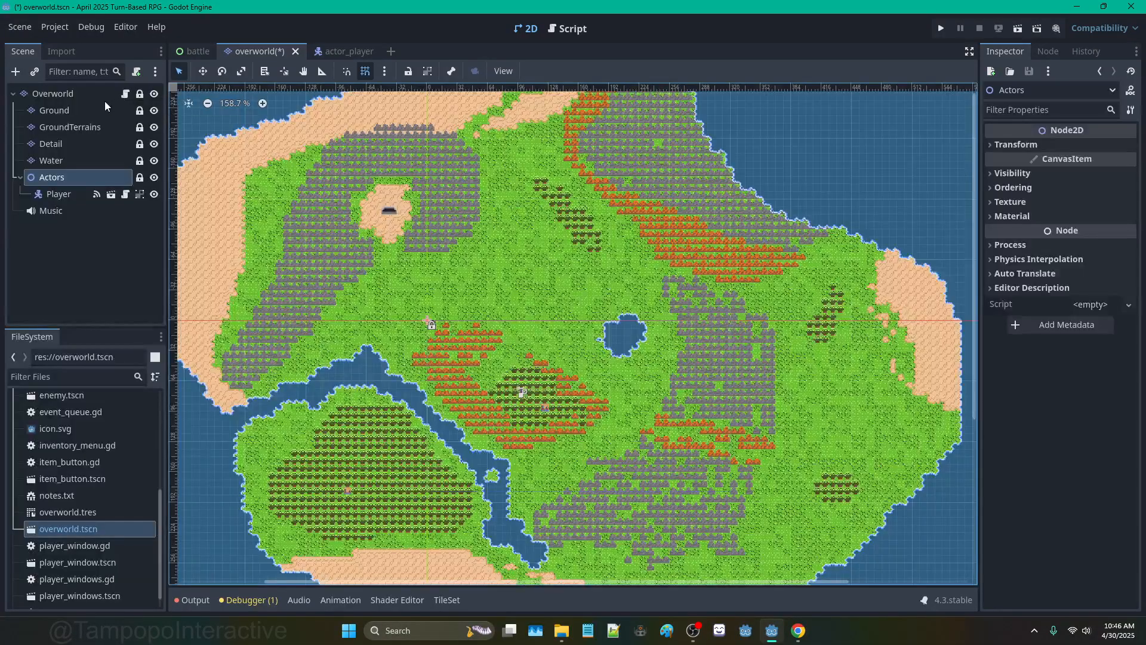
click(54, 97)
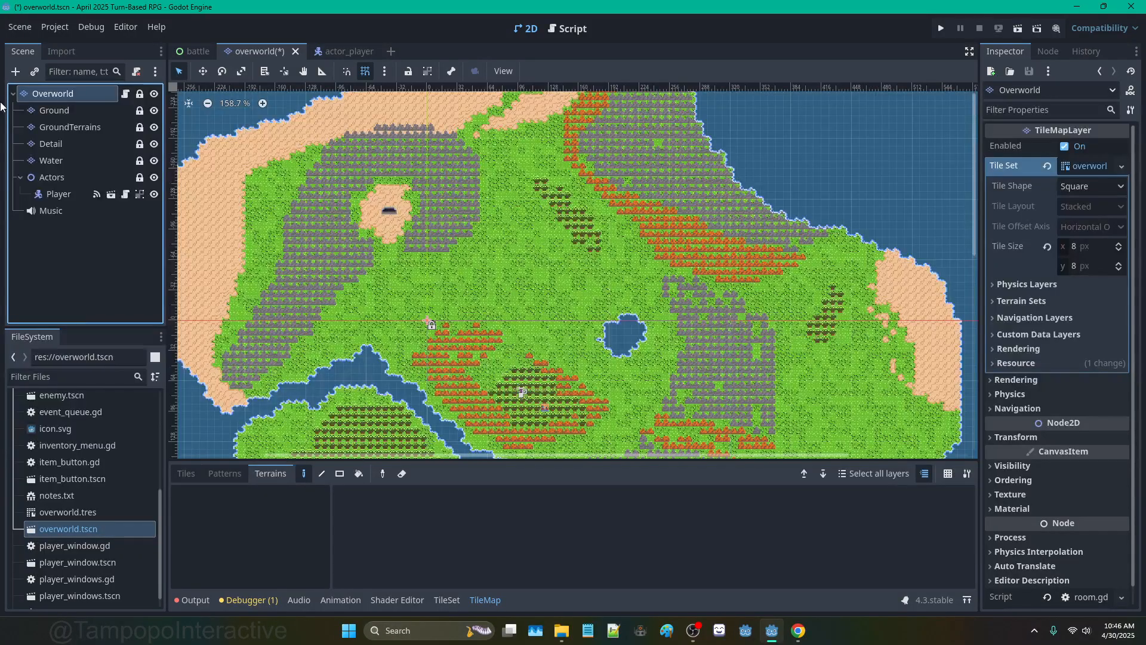
Step: Add a Node2D named Layers directly under Overworld
click(15, 71)
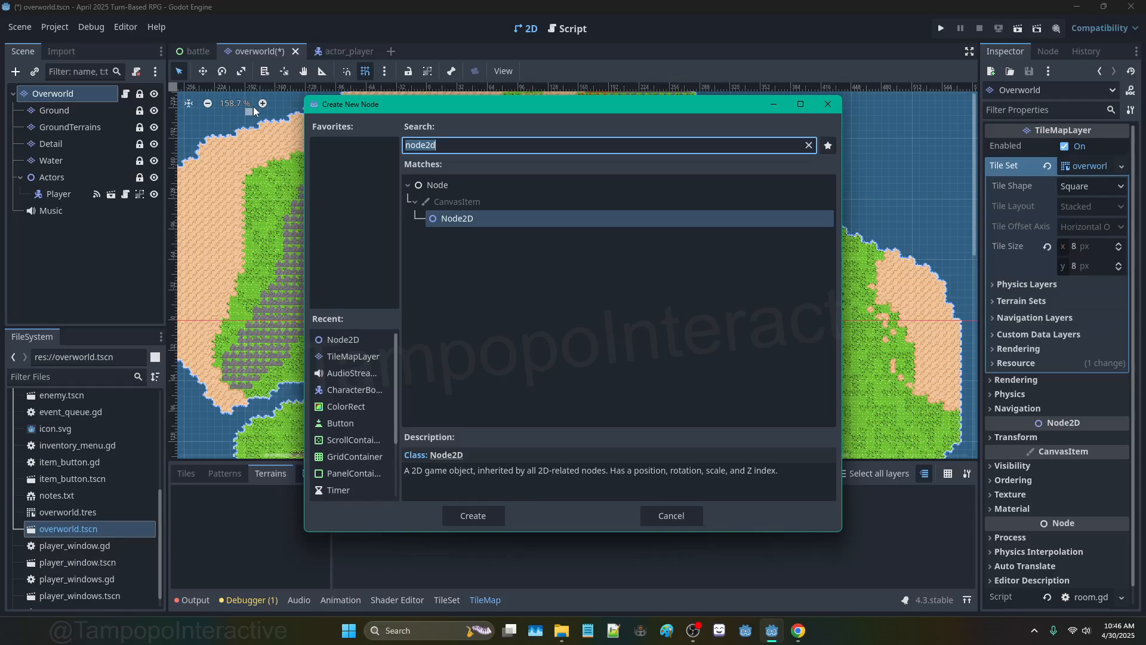
key(Return)
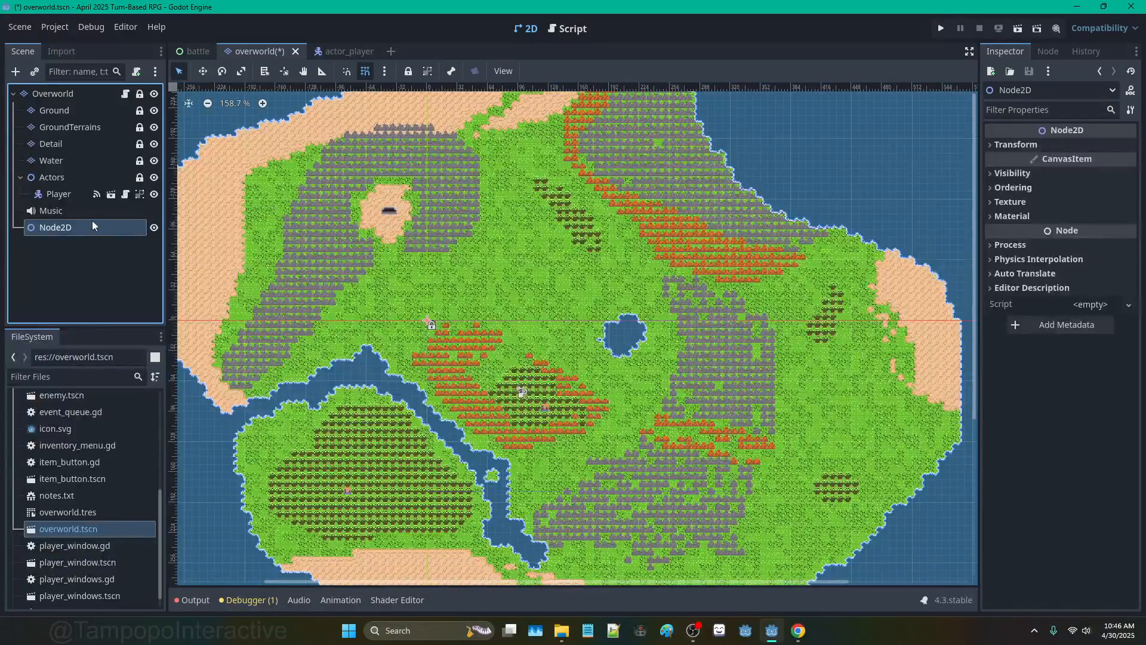
drag(92, 225, 74, 107)
key(F2)
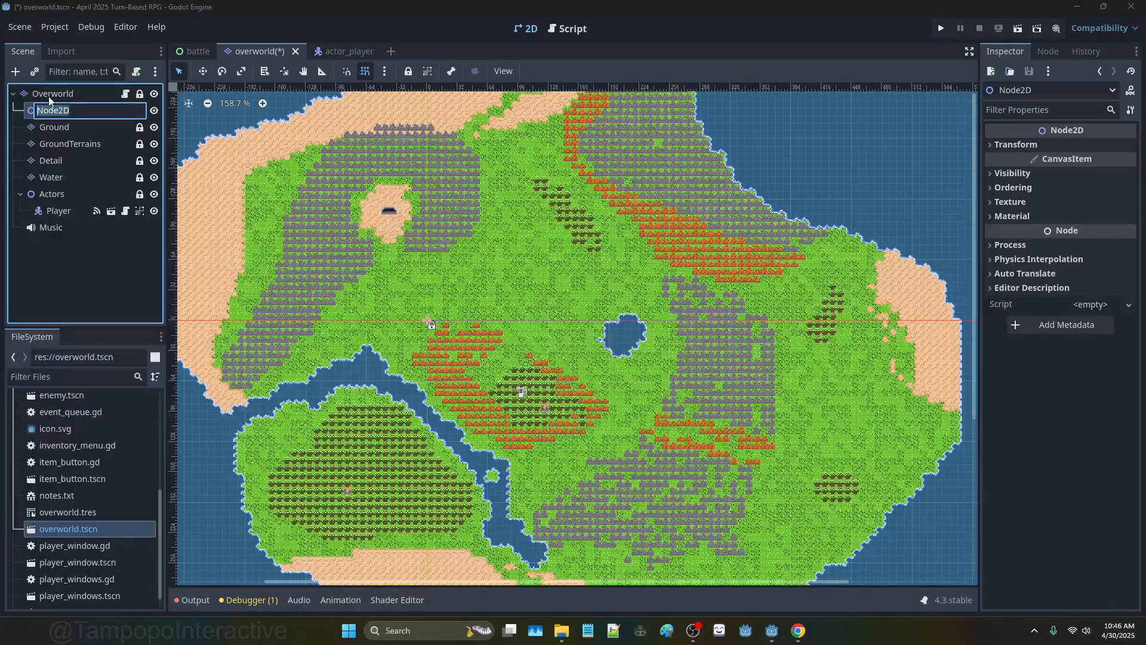
text(Layers)
key(Return)
Step: Move the Ground, GroundTerrains, Detail and Water tile layers under Layers
click(52, 128)
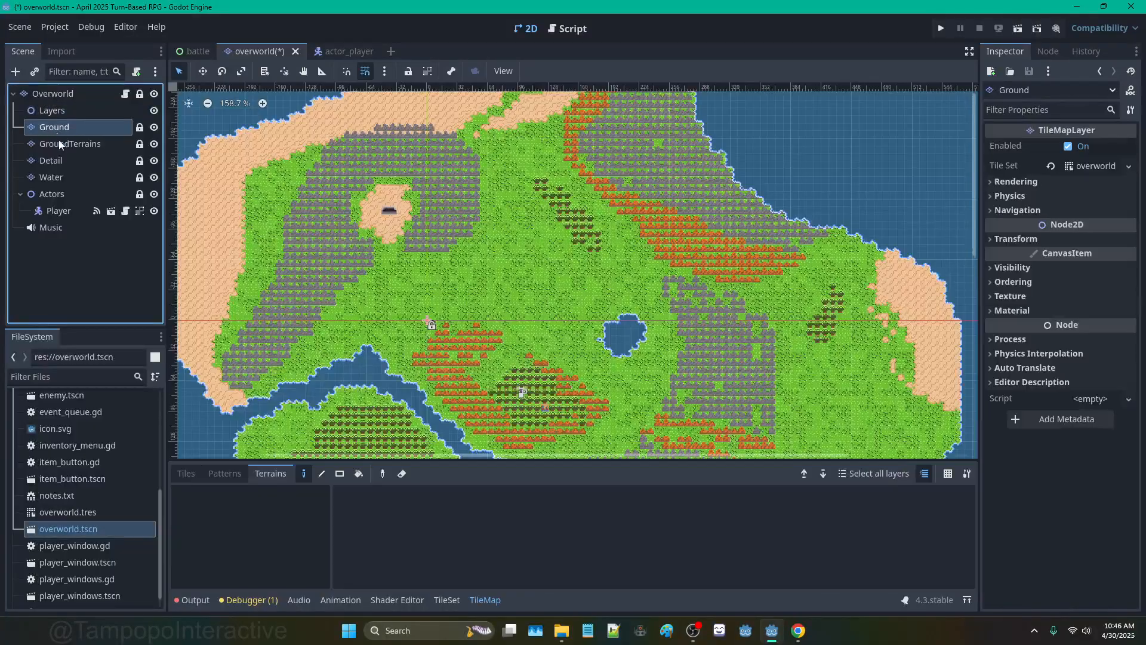
shift+click(55, 178)
drag(57, 126, 59, 109)
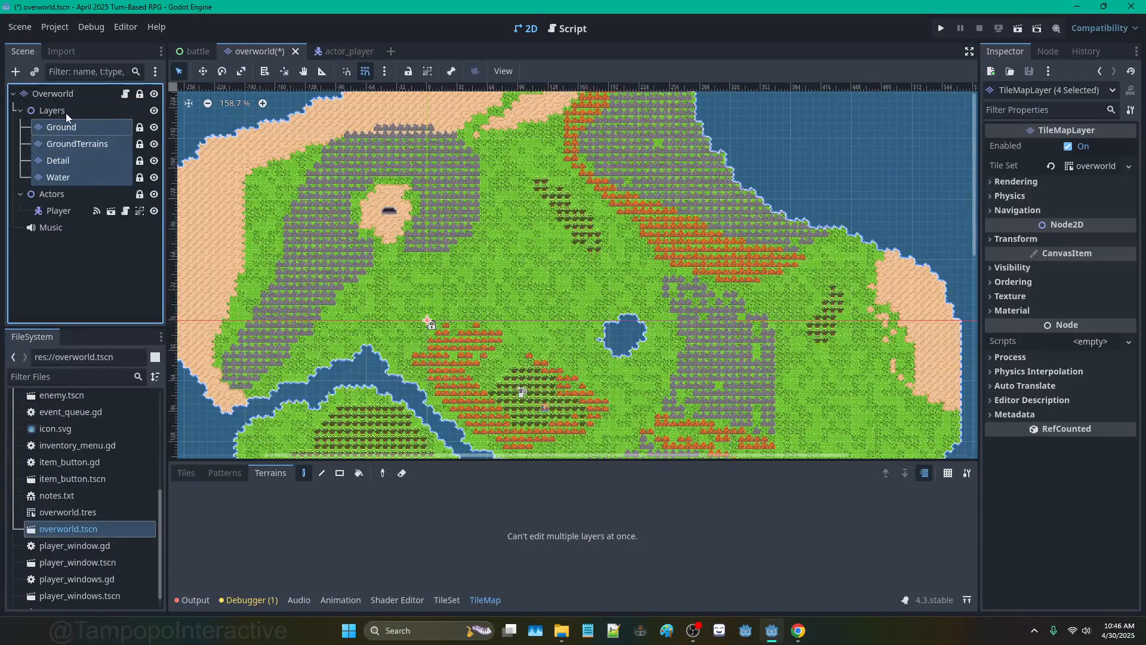
click(47, 114)
double_click(26, 110)
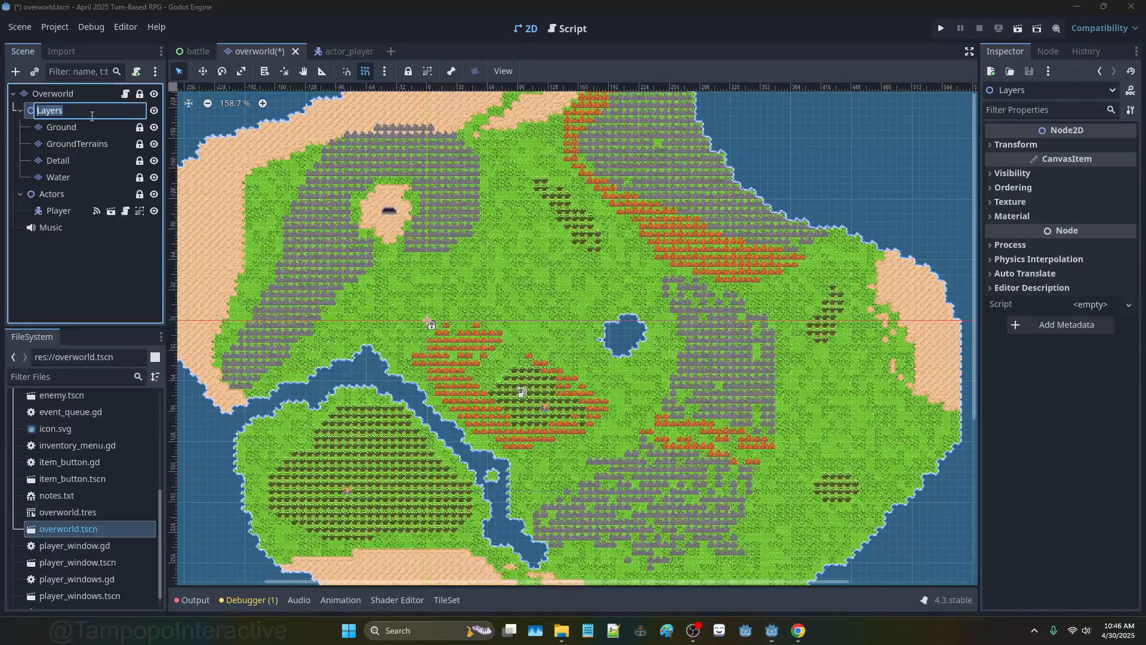
click(19, 109)
Step: Toggle the Layers node's expansion, then bring up Overworld's room.gd script
click(20, 111)
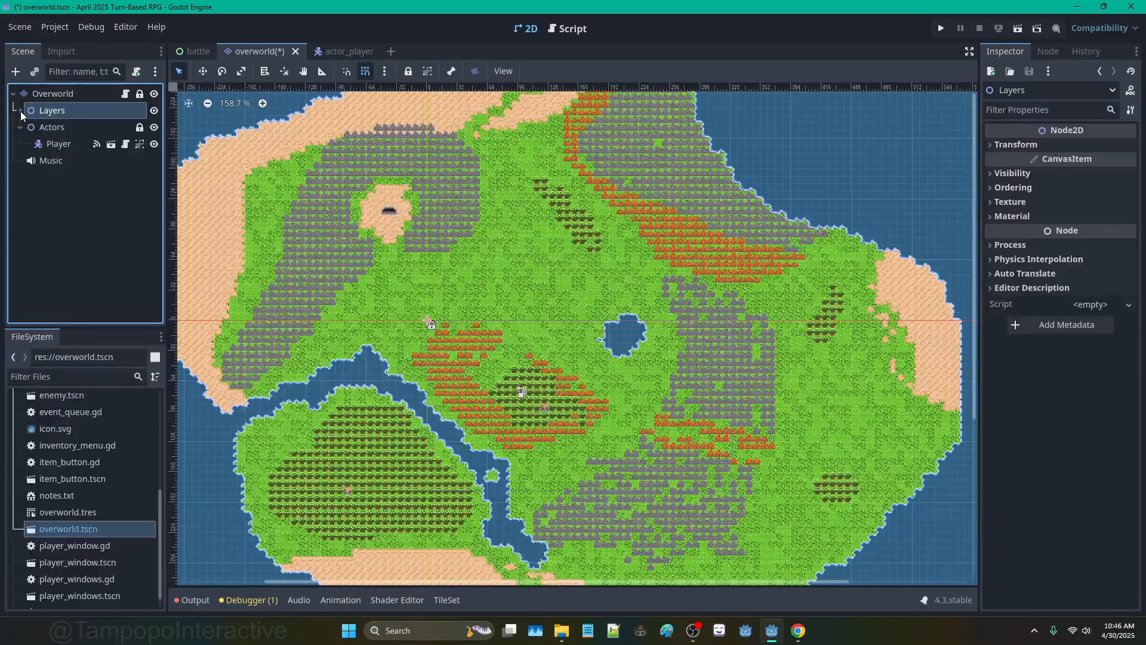
click(20, 111)
click(20, 111)
click(21, 111)
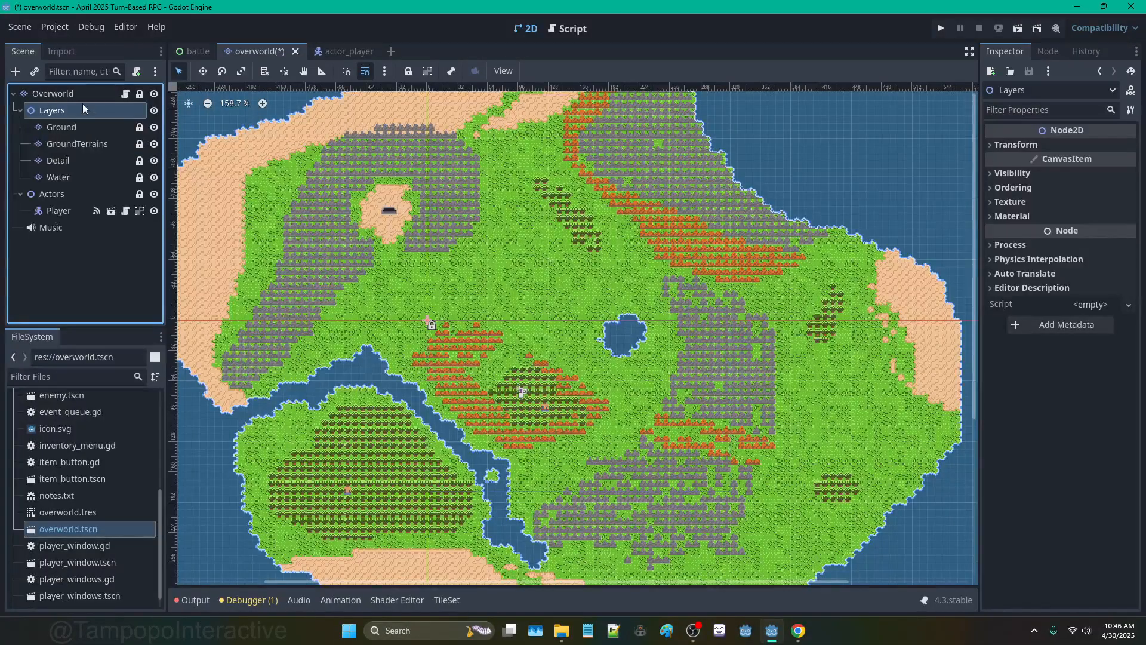
click(124, 95)
click(448, 134)
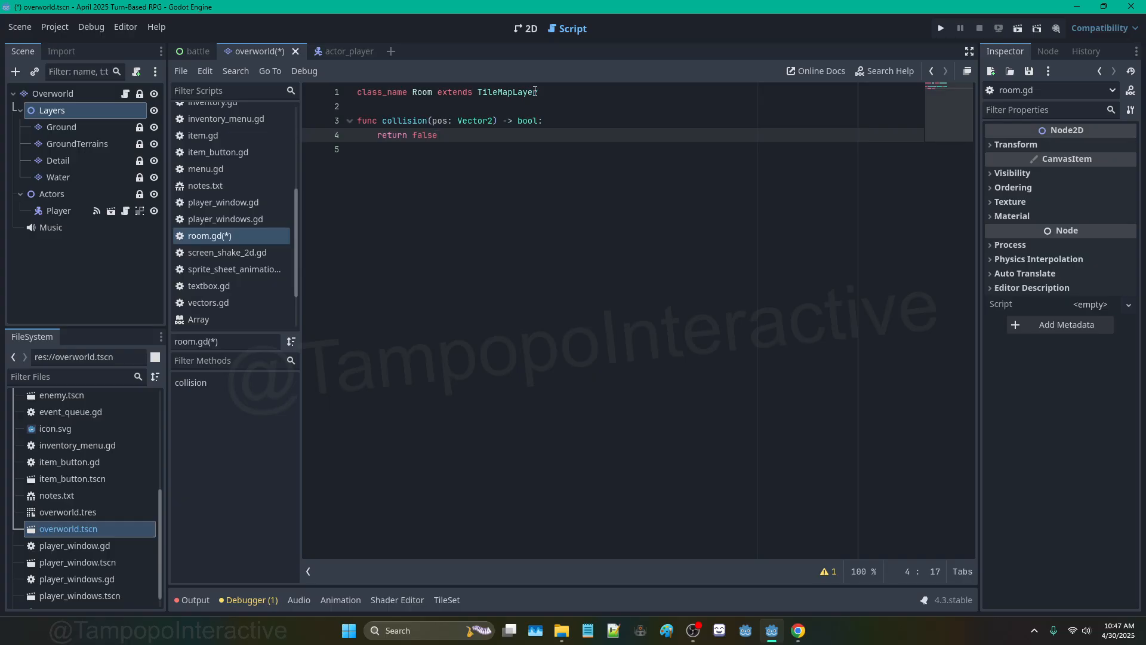
click(20, 110)
click(20, 109)
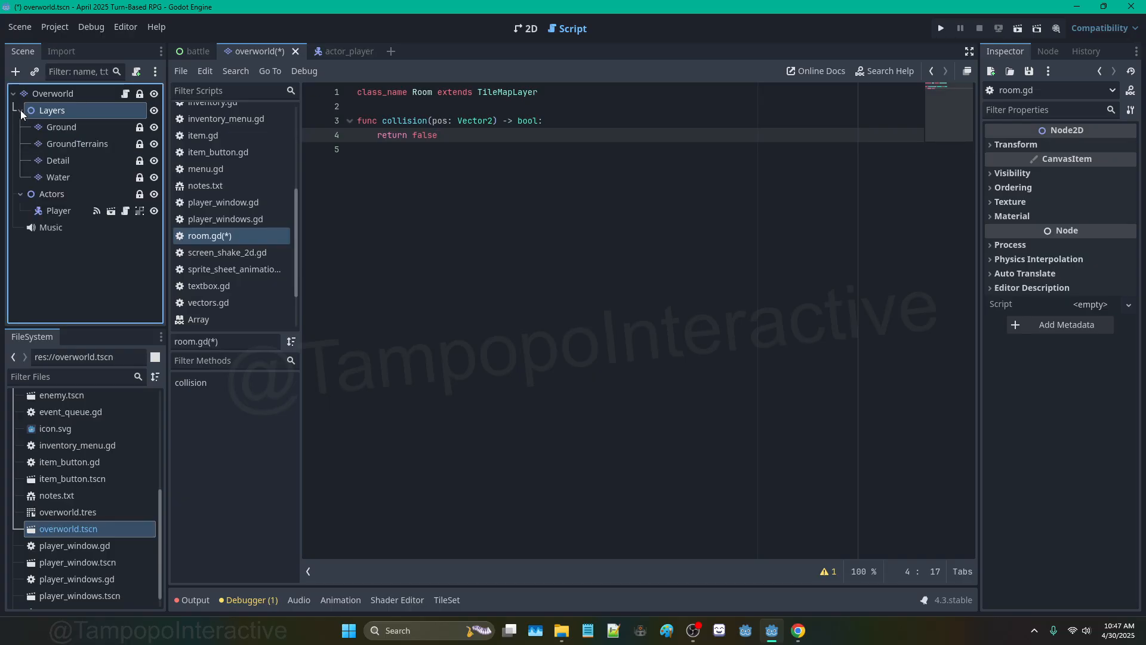
click(20, 110)
click(552, 92)
key(Return)
key(Return)
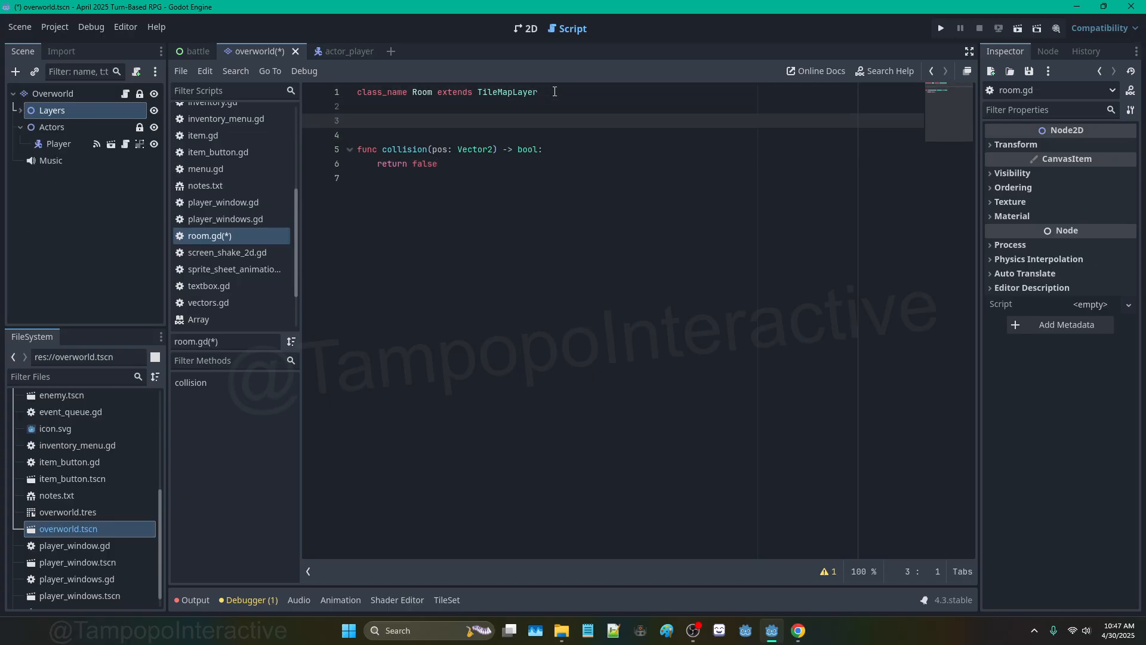
text(@onread)
key(BackSpace)
key(BackSpace)
key(BackSpace)
key(BackSpace)
key(BackSpace)
key(BackSpace)
key(BackSpace)
ctrl+drag(102, 113, 391, 121)
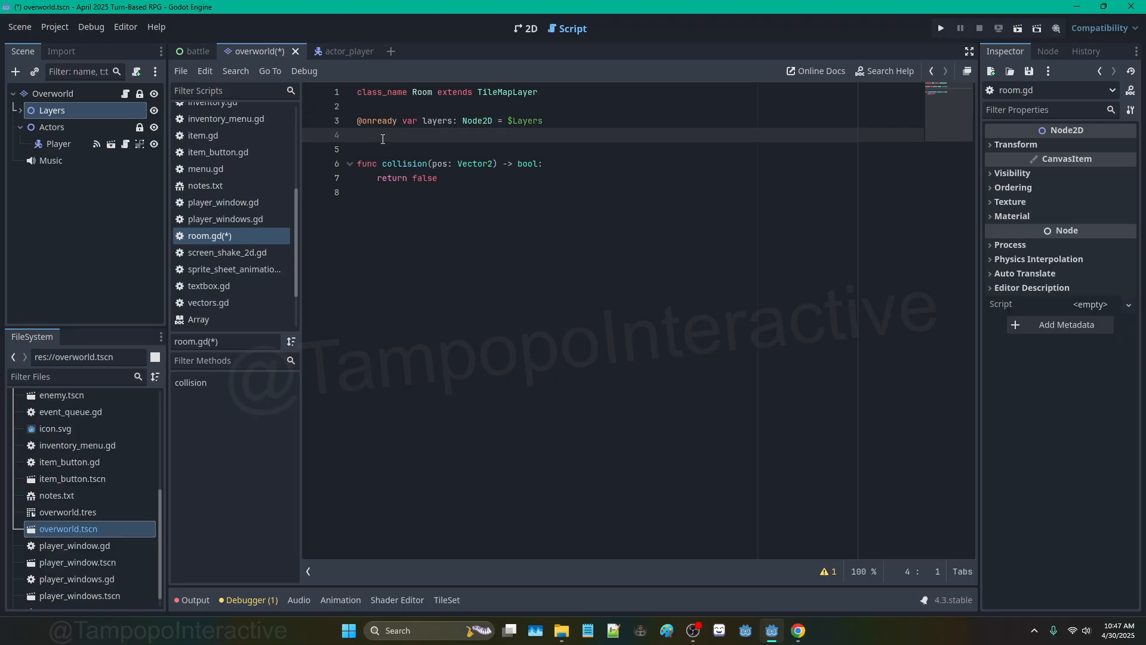
key(BackSpace)
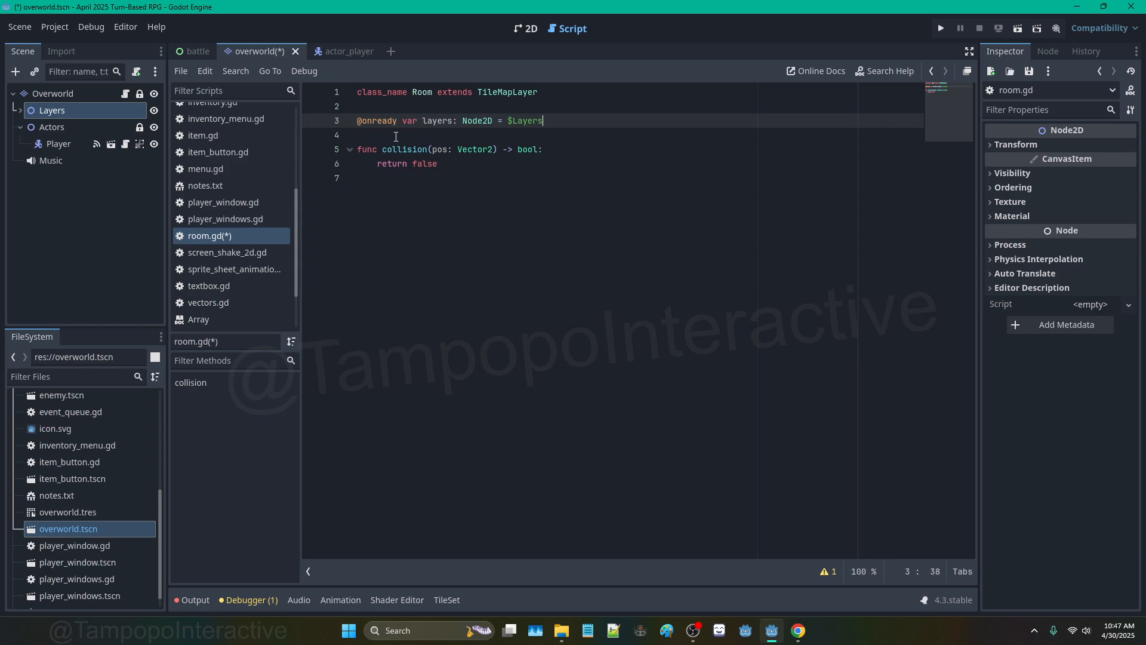
Step: Make it 'var layers: Array = $Layers.get_children()'
double_click(471, 123)
text(Array)
click(549, 123)
text(.get_children())
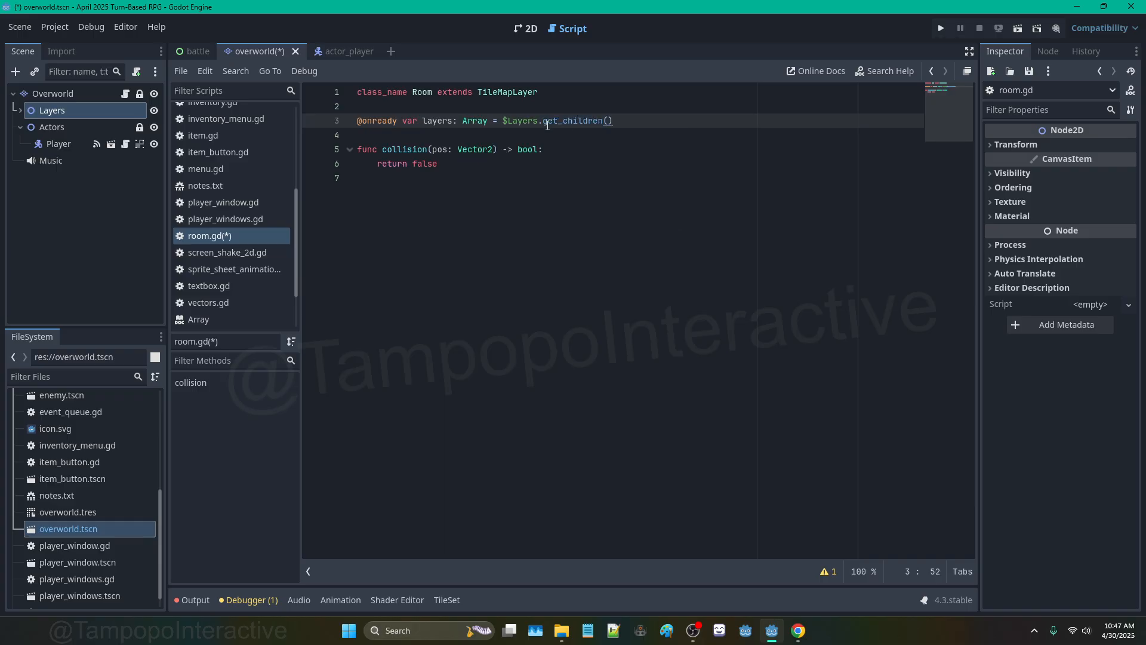
Step: Review the collision function's return false line, then place the caret on TileMapLayer
click(515, 136)
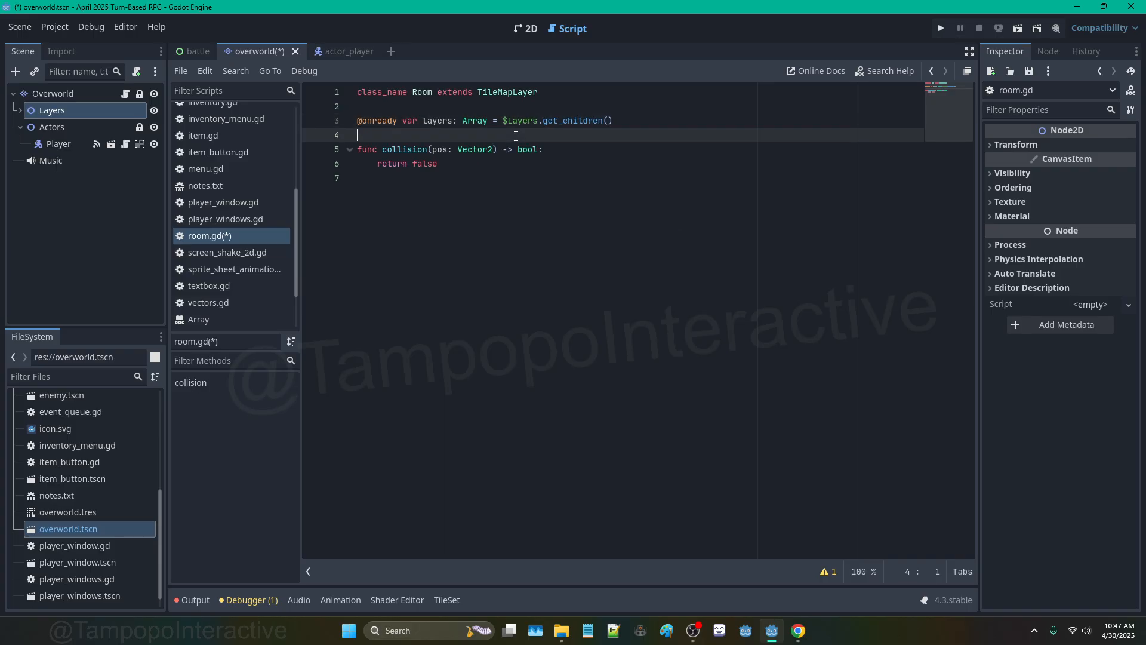
click(450, 164)
drag(378, 164, 476, 162)
click(477, 162)
click(631, 156)
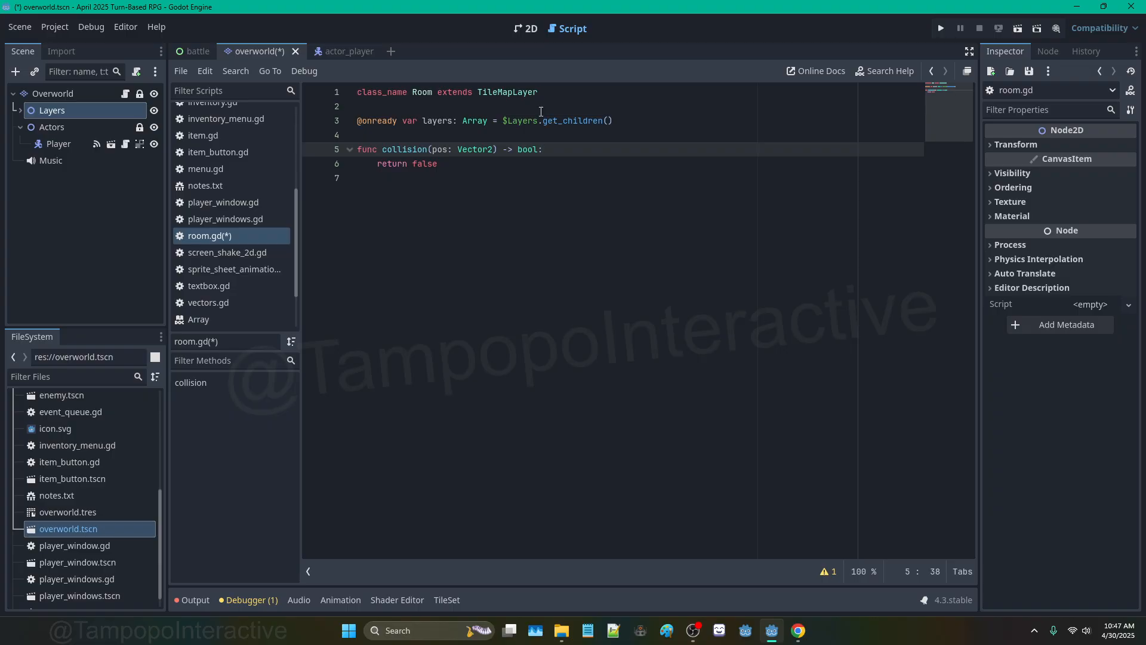
click(518, 92)
Step: Open the TileMapLayer class documentation and read down through it
ctrl+click(518, 93)
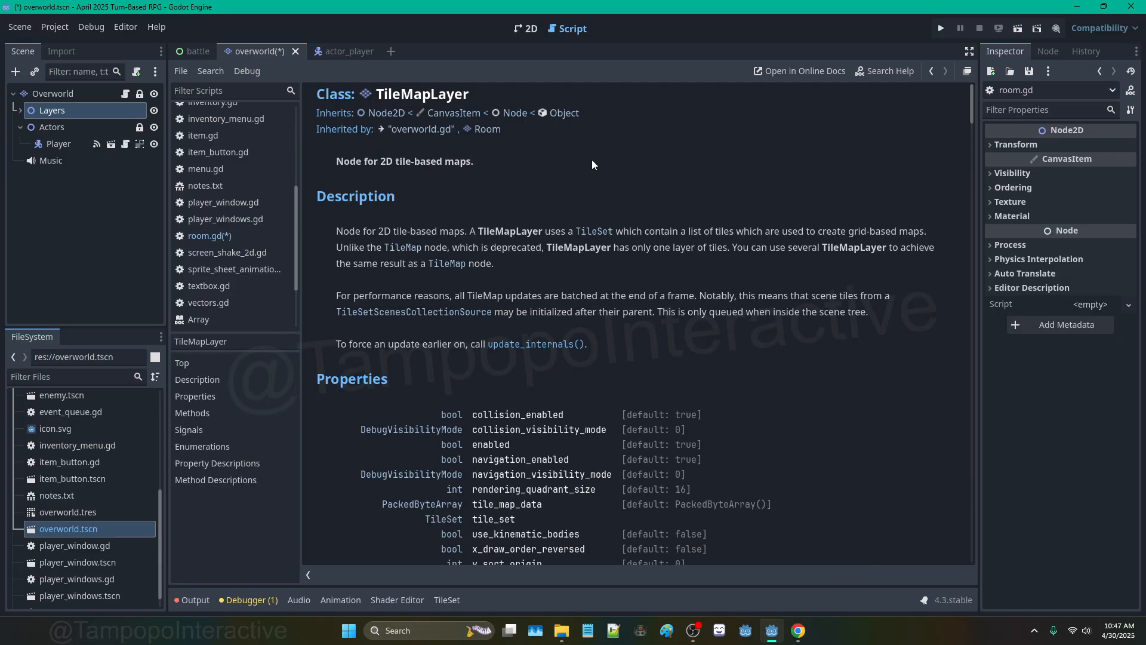
scroll(592, 160, down, 5)
scroll(547, 179, down, 3)
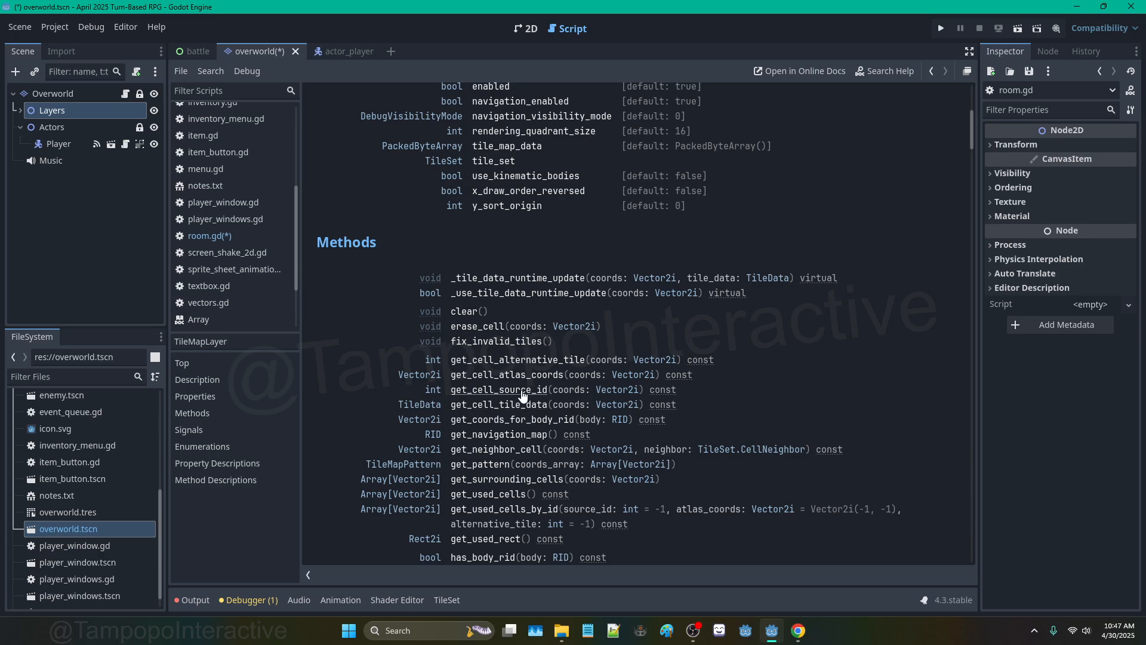
scroll(523, 395, down, 3)
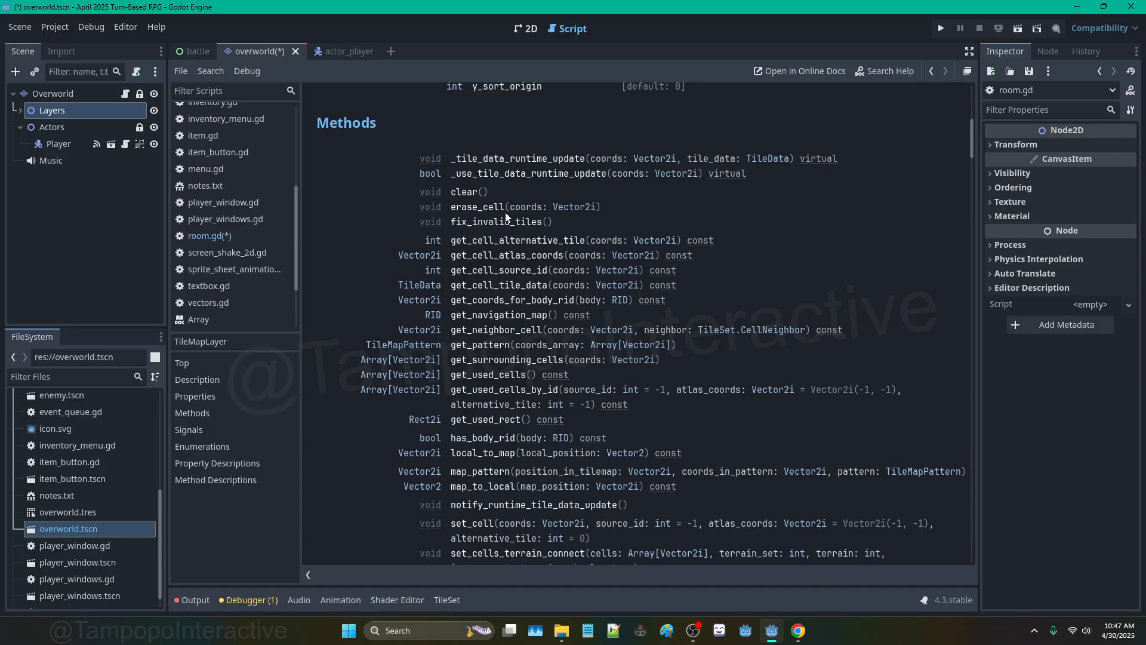
scroll(505, 215, down, 4)
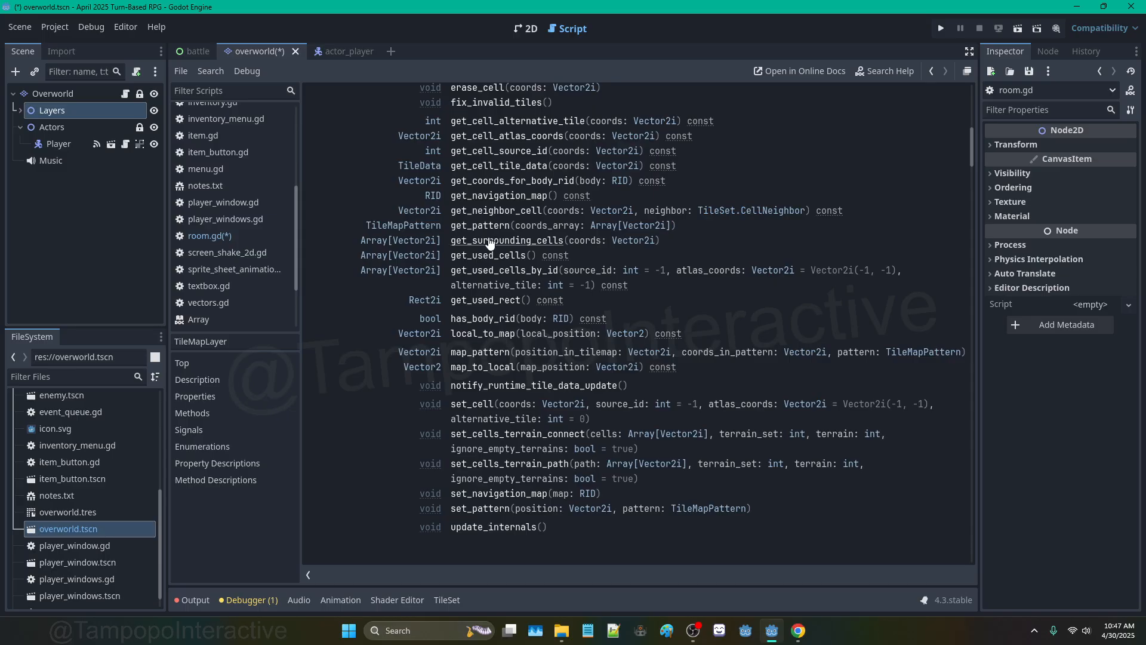
Step: Back on the overworld map, expand Layers and select GroundTerrains
click(526, 29)
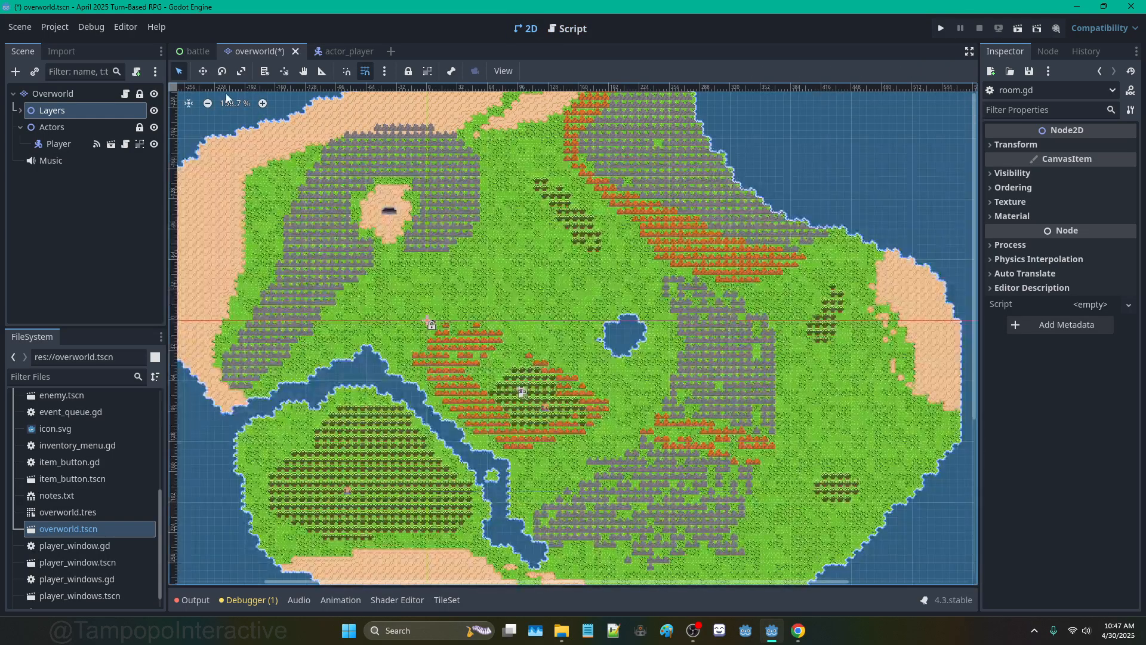
click(20, 110)
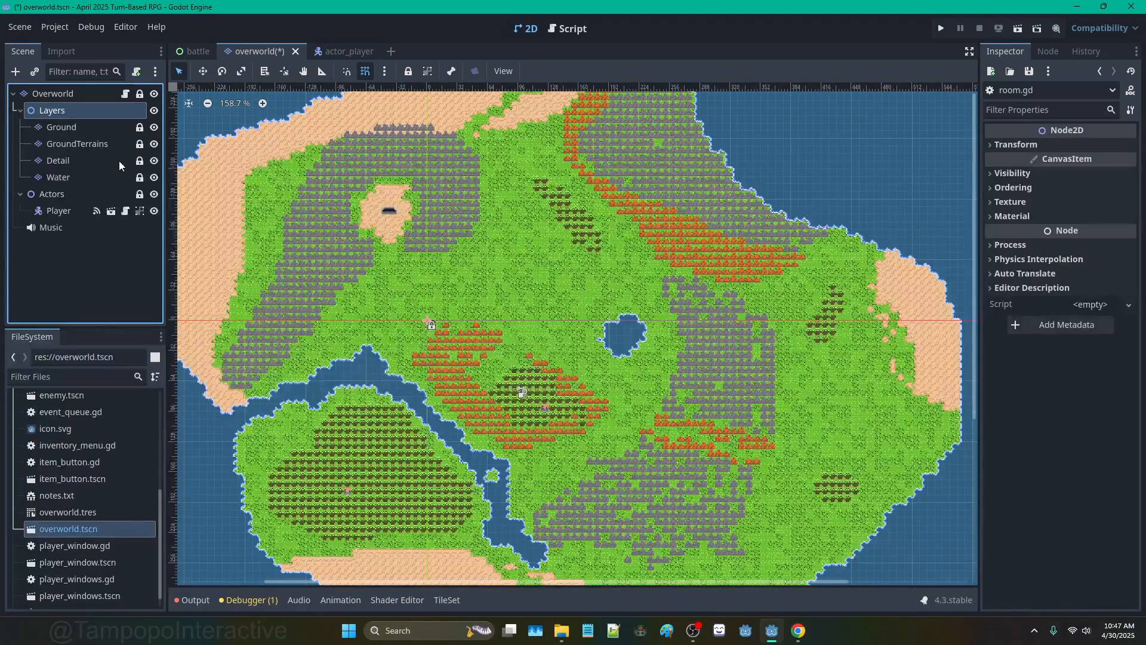
click(91, 144)
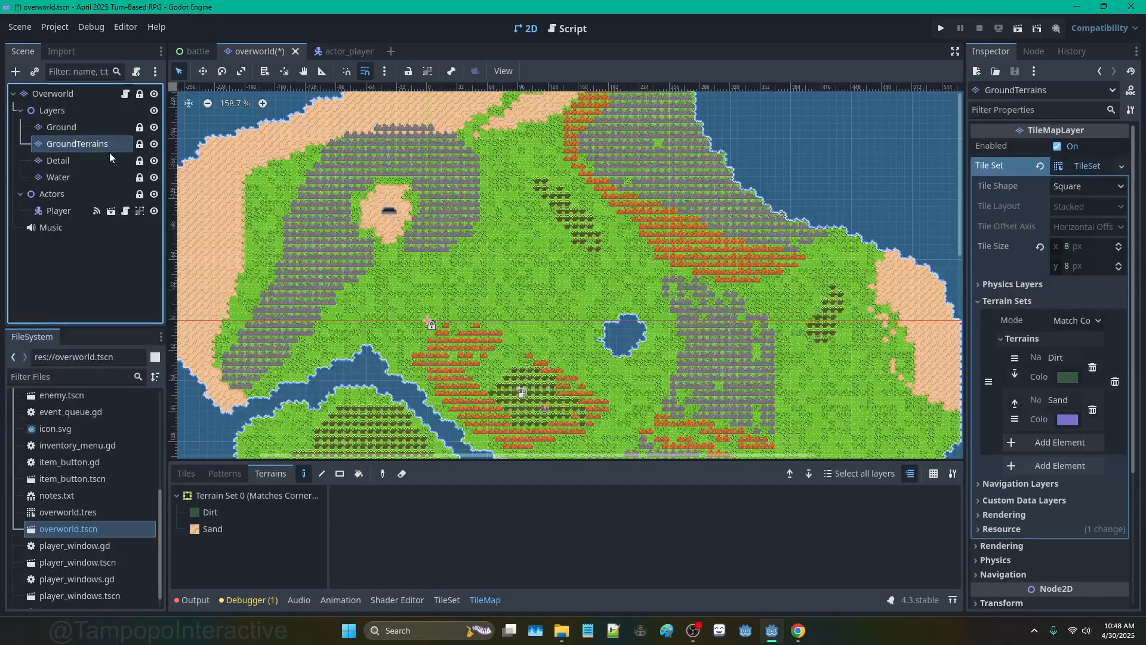
Step: Click through the Detail, Water and GroundTerrains layers, checking Water's own Water terrain
click(84, 158)
click(81, 174)
click(89, 143)
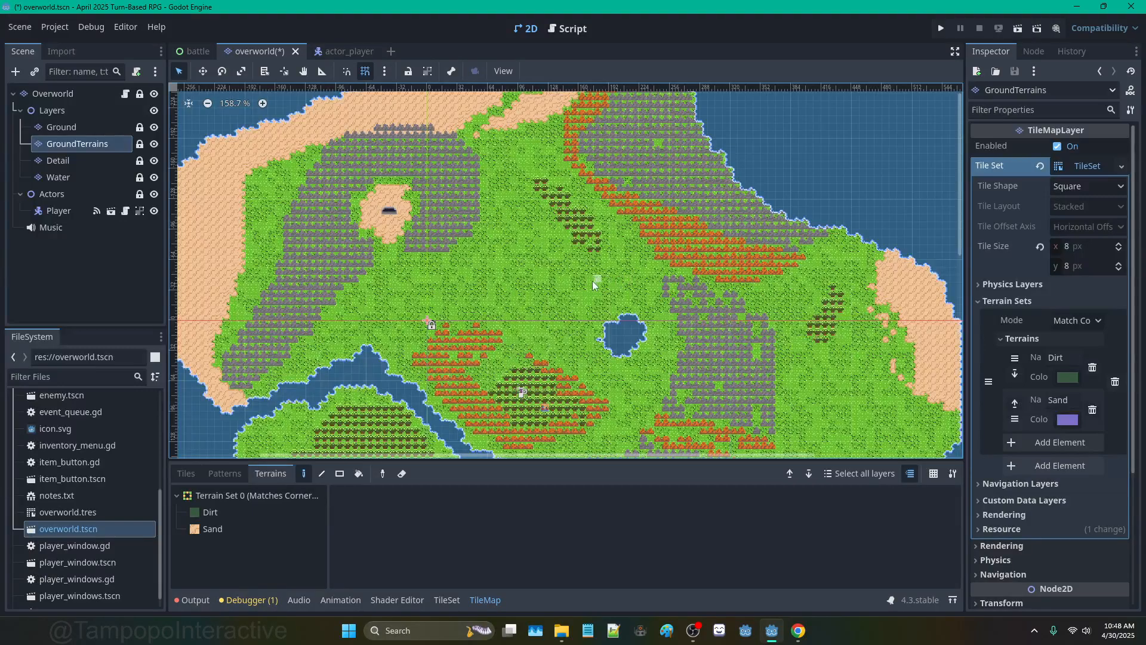
click(92, 177)
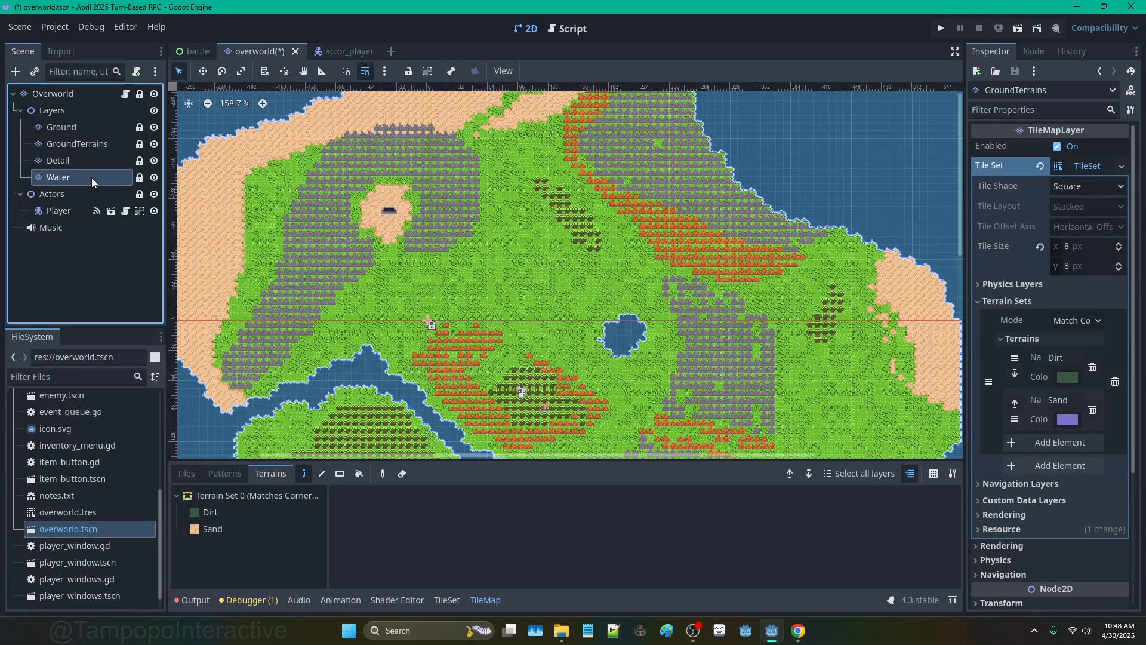
click(99, 145)
click(126, 94)
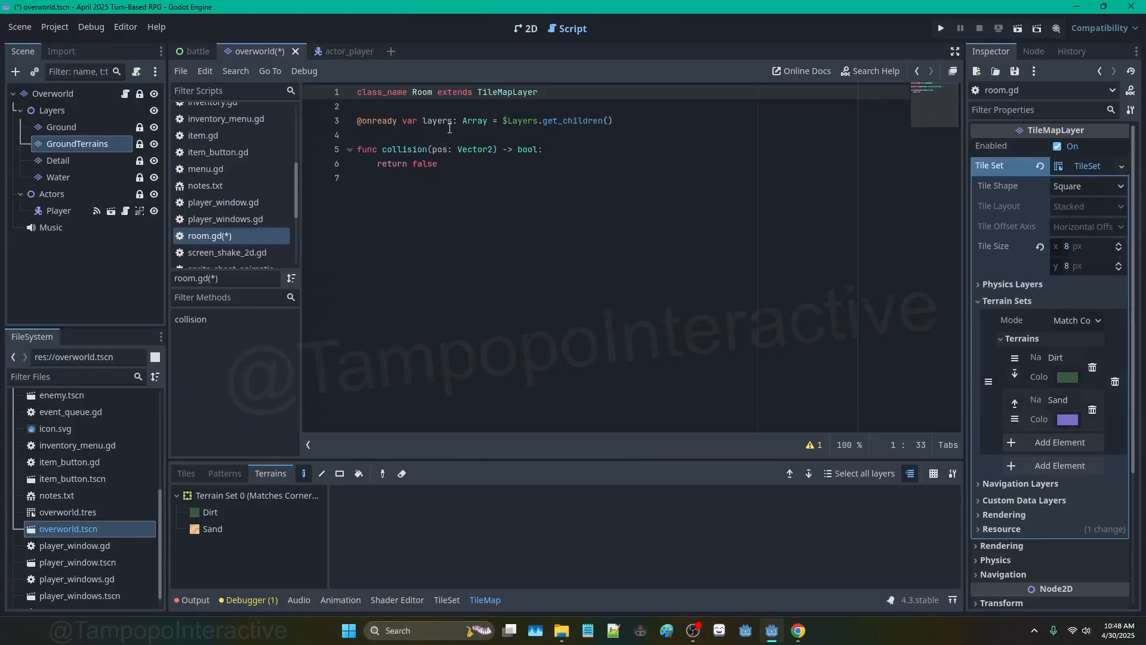
click(619, 123)
key(Return)
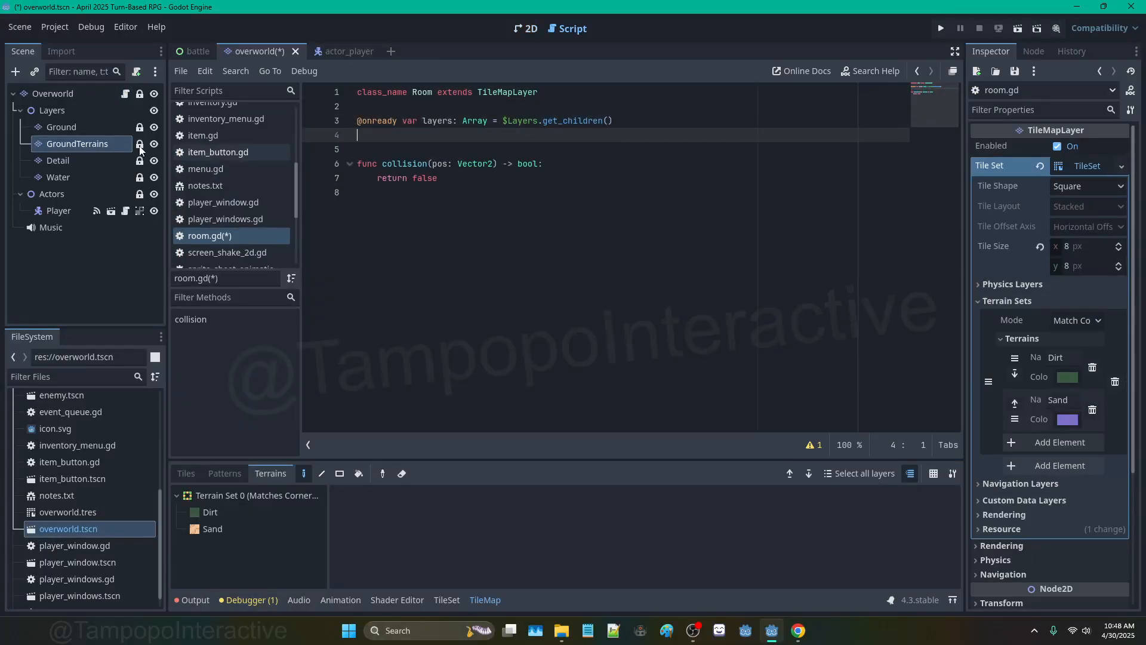
drag(56, 177, 371, 138)
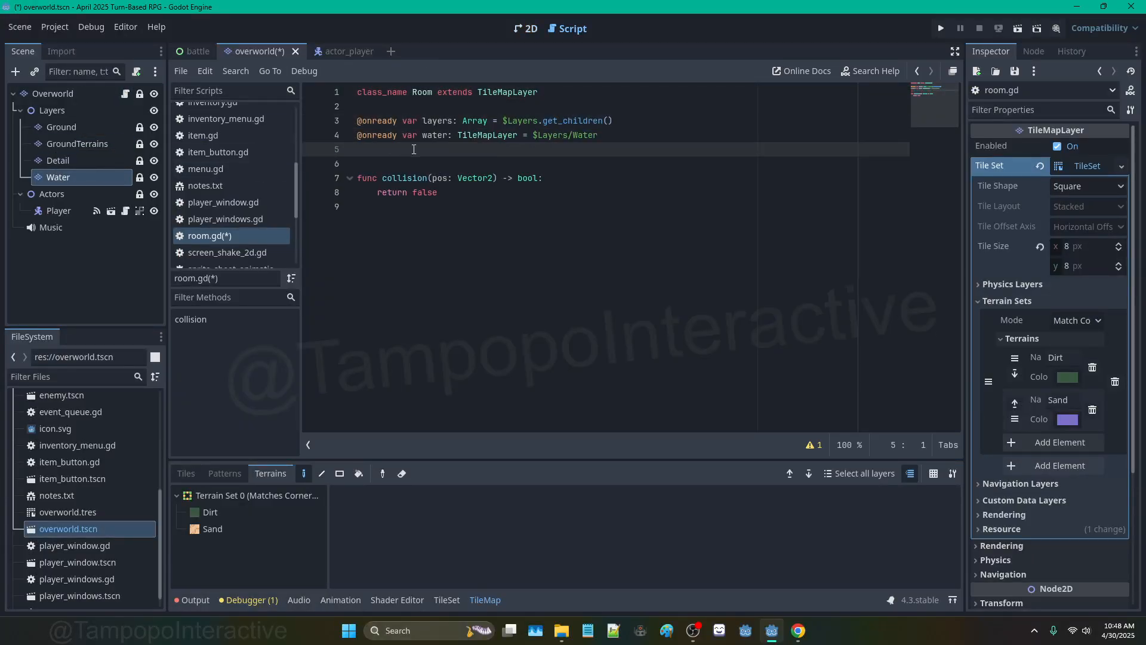
drag(613, 121, 346, 123)
key(BackSpace)
key(BackSpace)
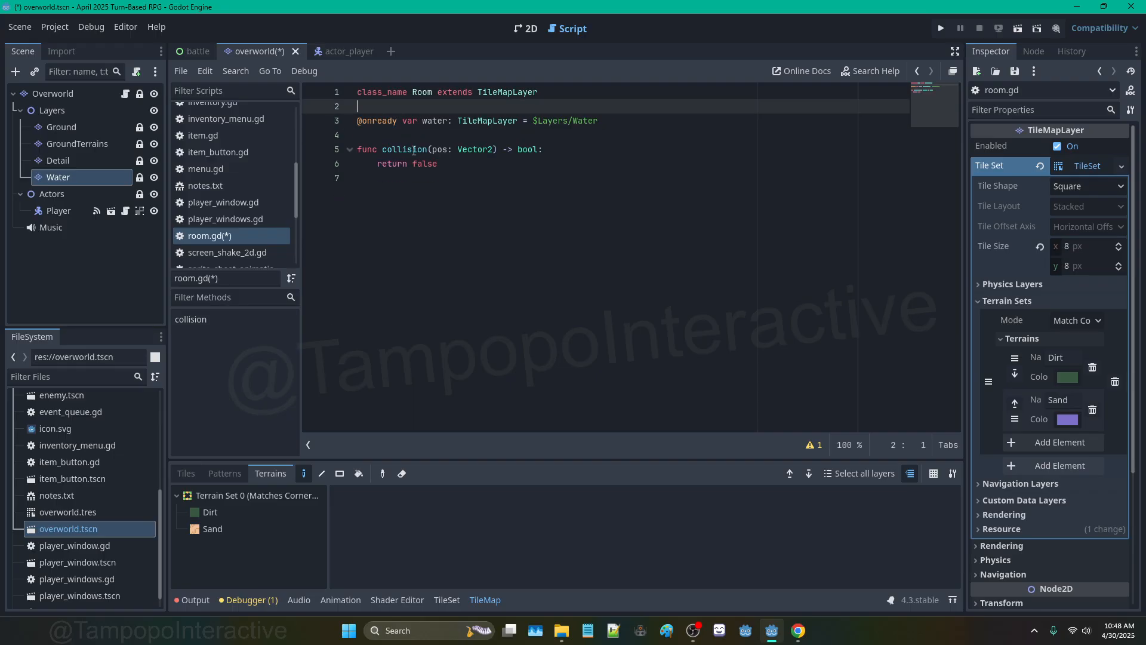
Step: Replace return false with 'var cell: Vector2 = local_to_map(pos)'
drag(439, 163, 374, 164)
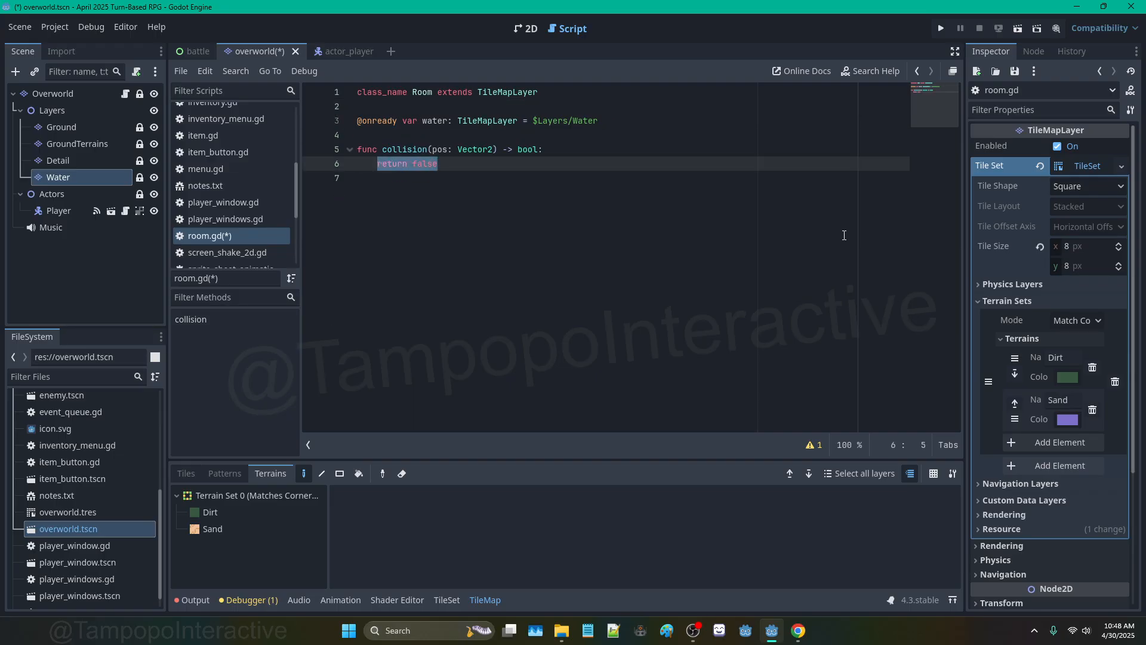
text(var cel)
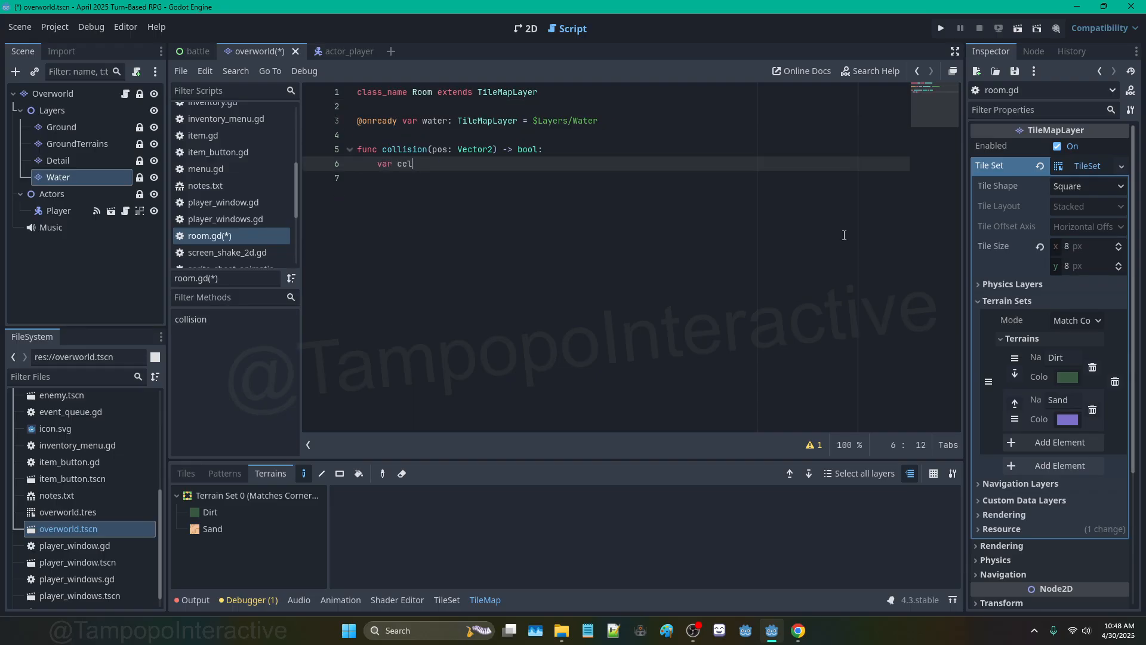
text(l: Vector2 = ma)
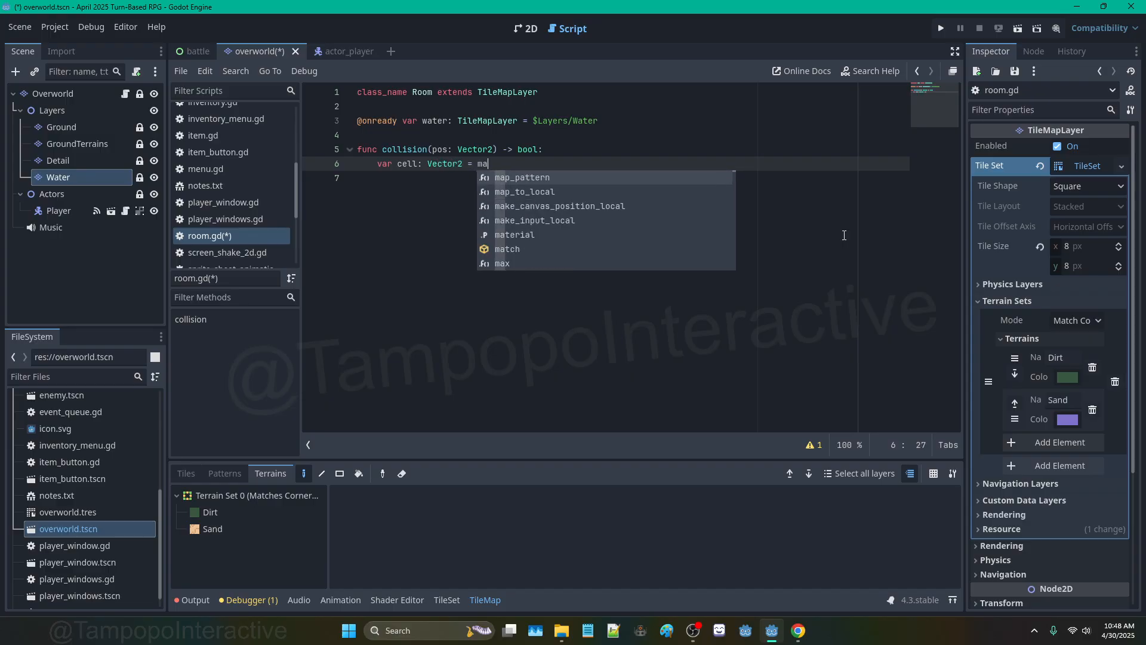
key(BackSpace)
key(BackSpace)
text(local_to_map)
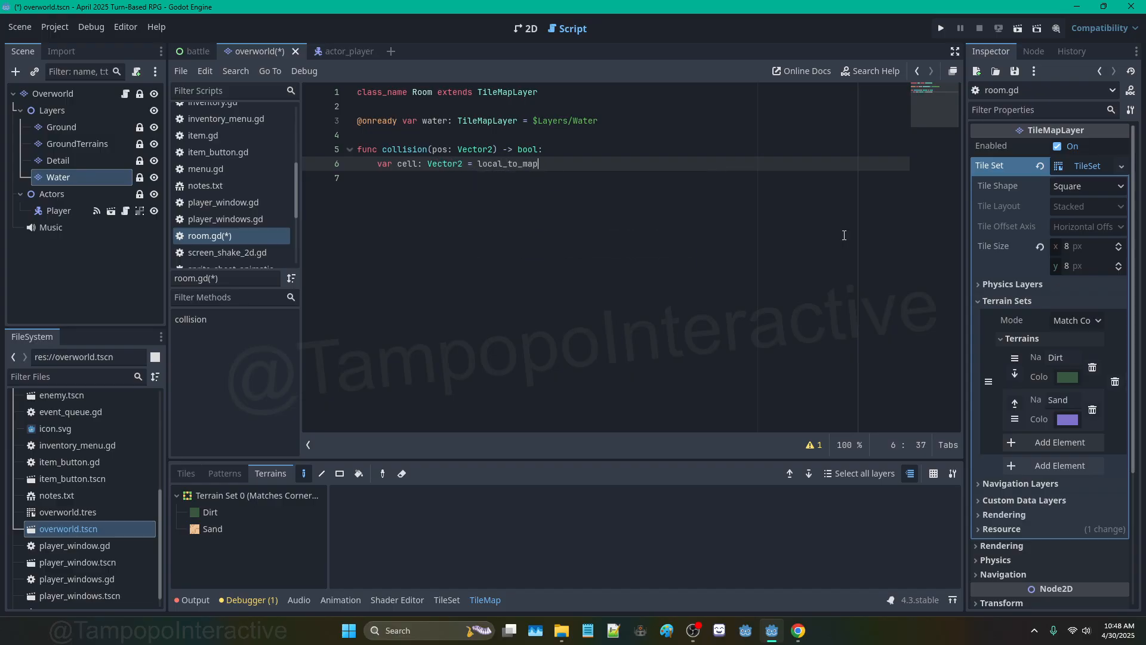
text((pos))
key(Return)
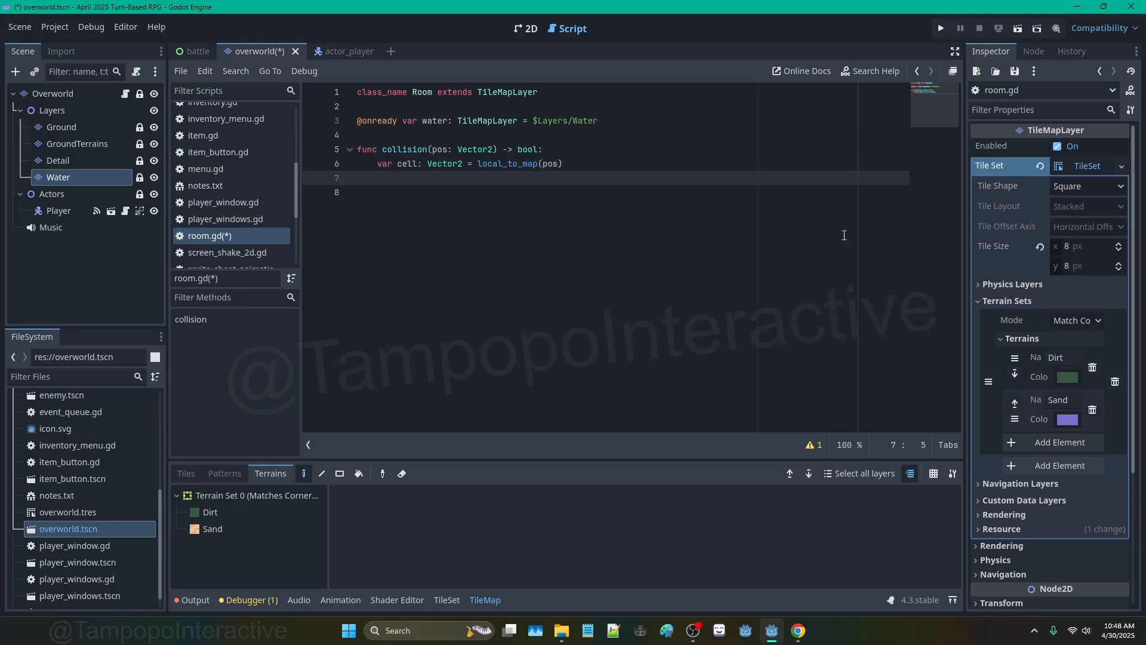
Step: Make collision return water.get_cell_source_id(cell), then save
text(if water.get_cell)
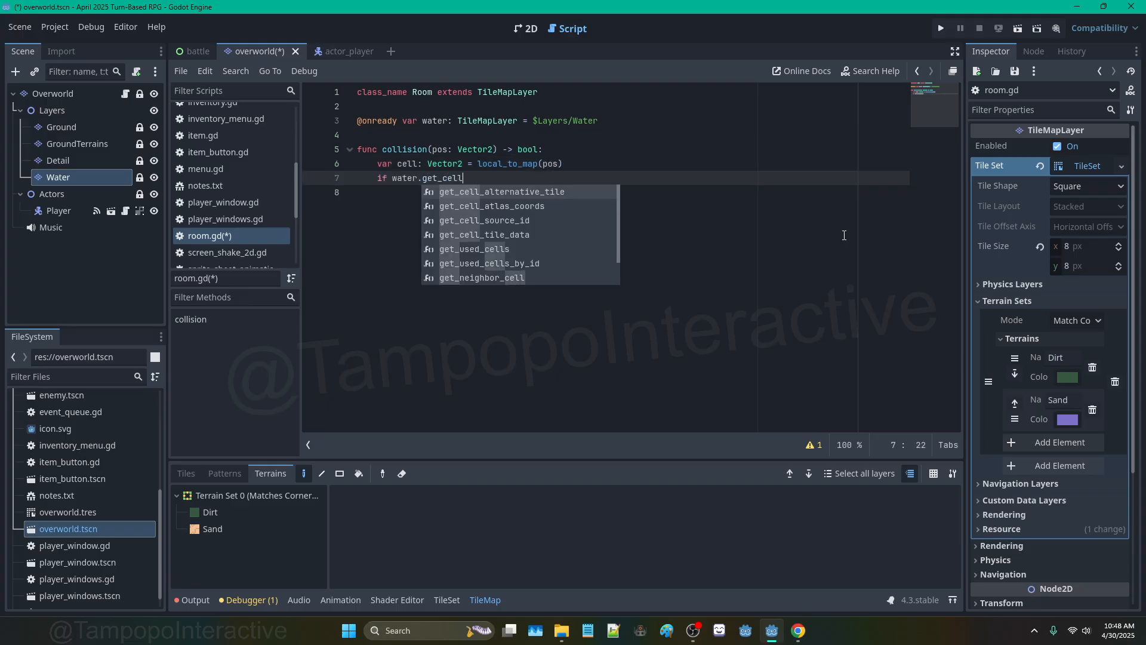
key(Down)
key(Down)
key(Return)
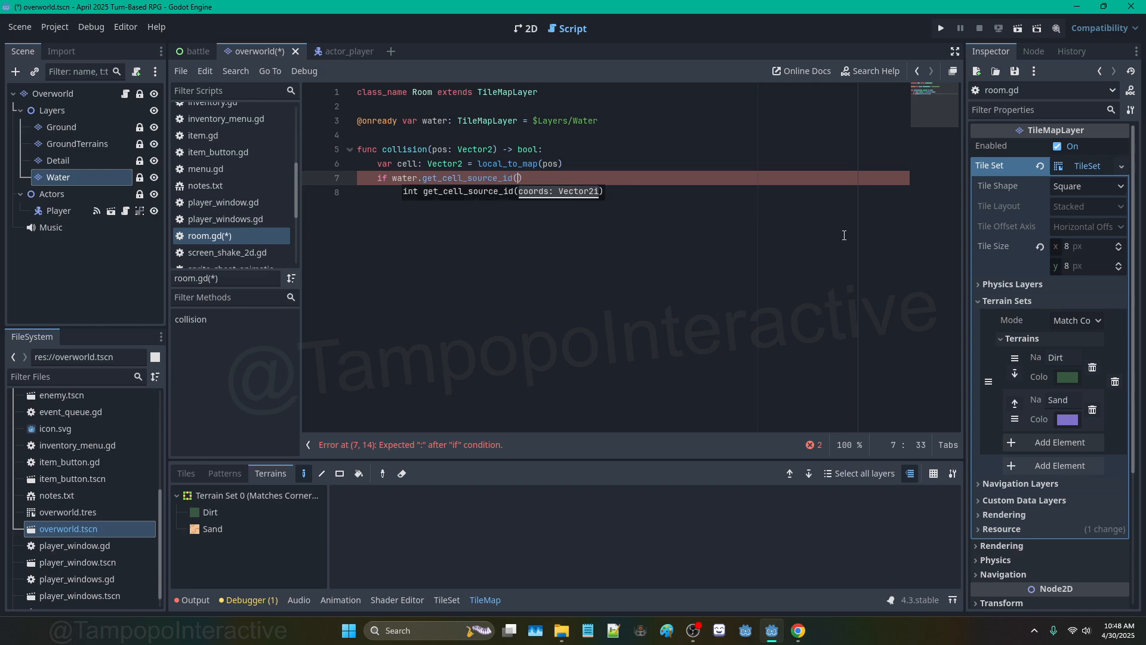
text(cell):)
key(Return)
text(return)
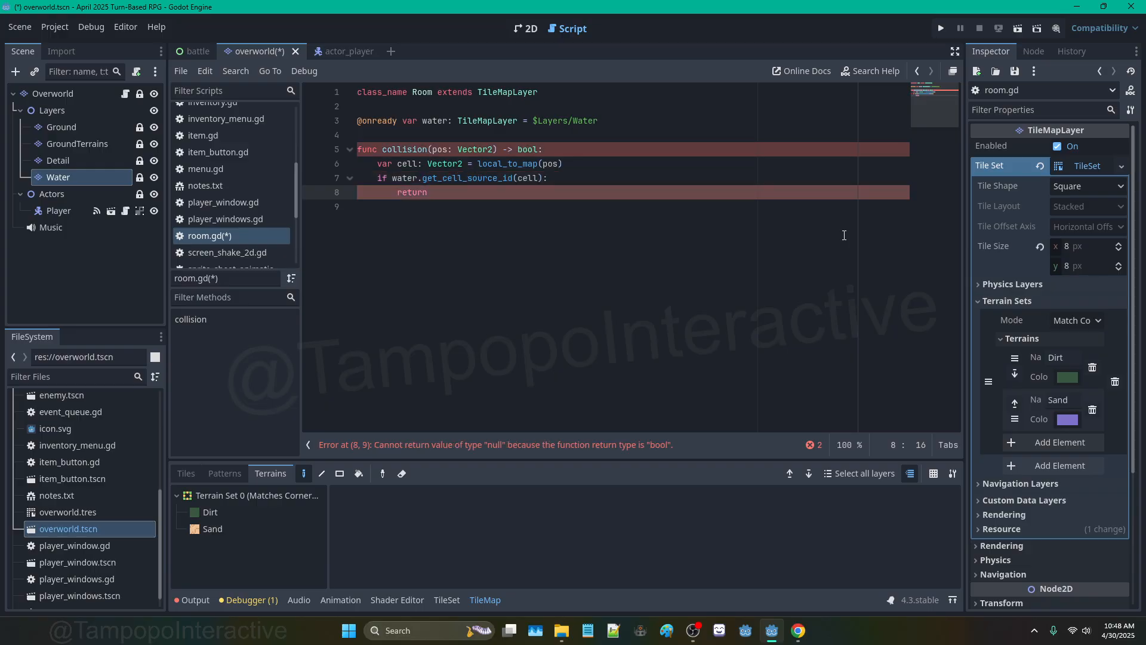
key(BackSpace)
key(BackSpace)
key(BackSpace)
key(BackSpace)
key(BackSpace)
key(BackSpace)
key(BackSpace)
key(BackSpace)
key(BackSpace)
key(BackSpace)
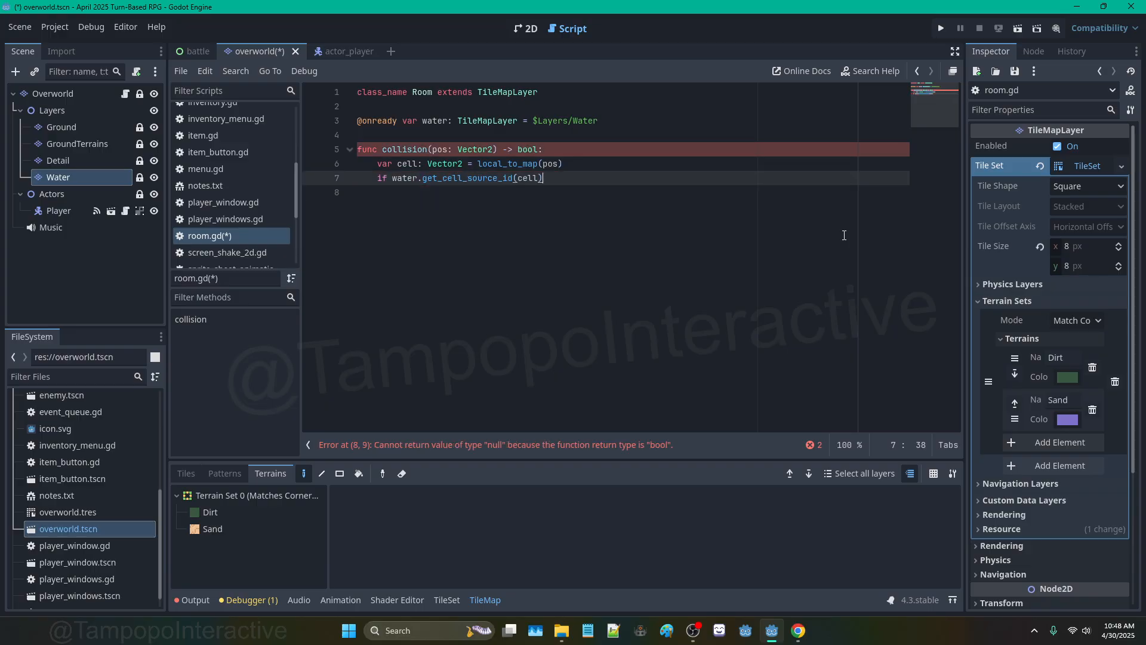
double_click(382, 178)
text(return)
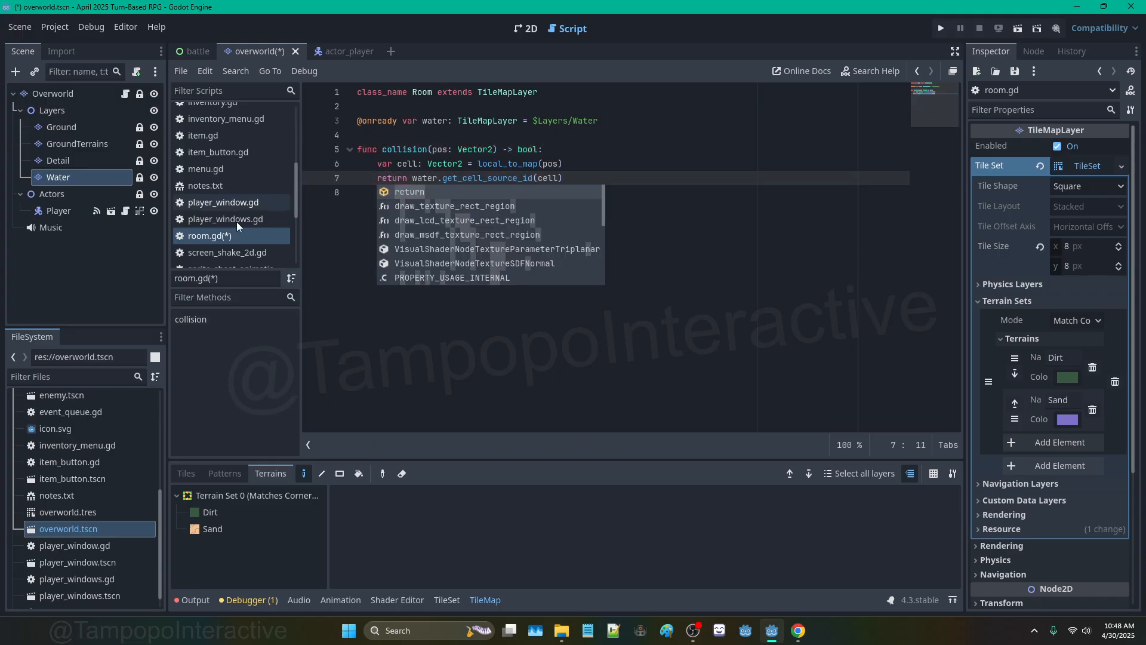
key(ctrl+s)
Step: In actor_player.gd, return early when current_room.collision(position + movement * 8) is true
click(335, 52)
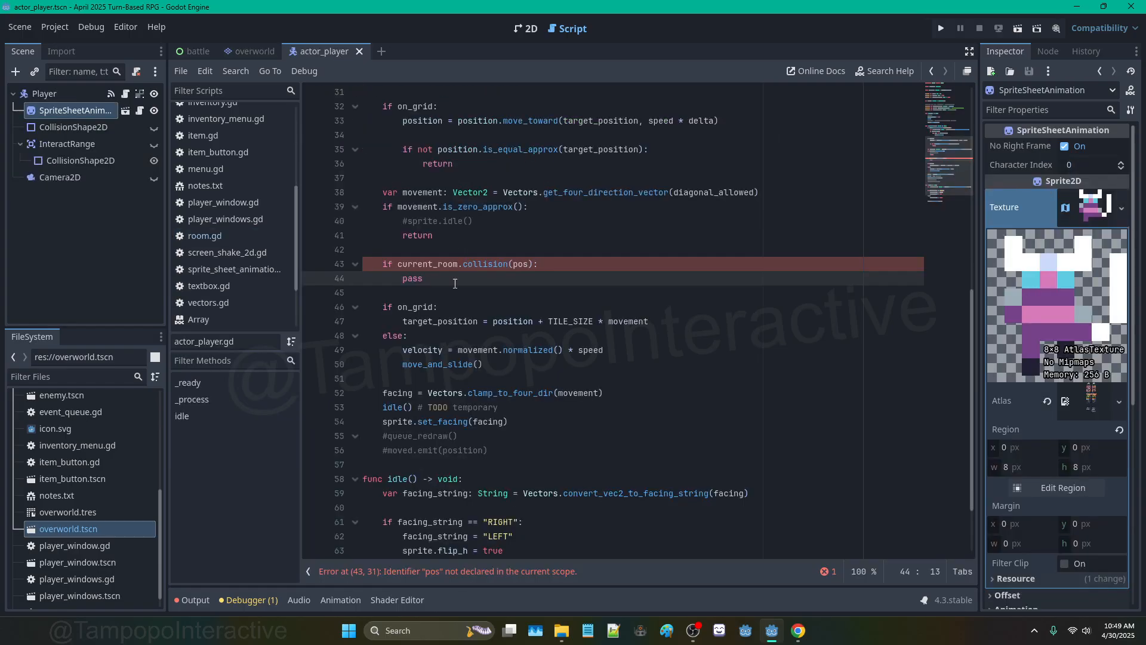
drag(423, 278, 405, 277)
text(return)
double_click(522, 264)
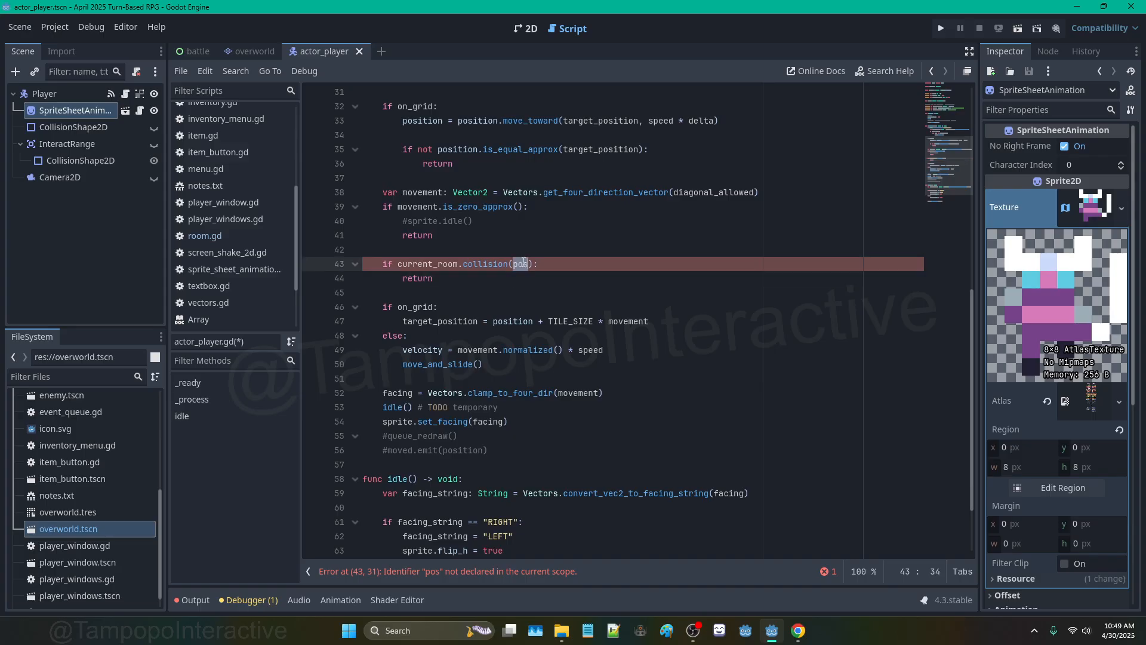
text(position + movement * 8)
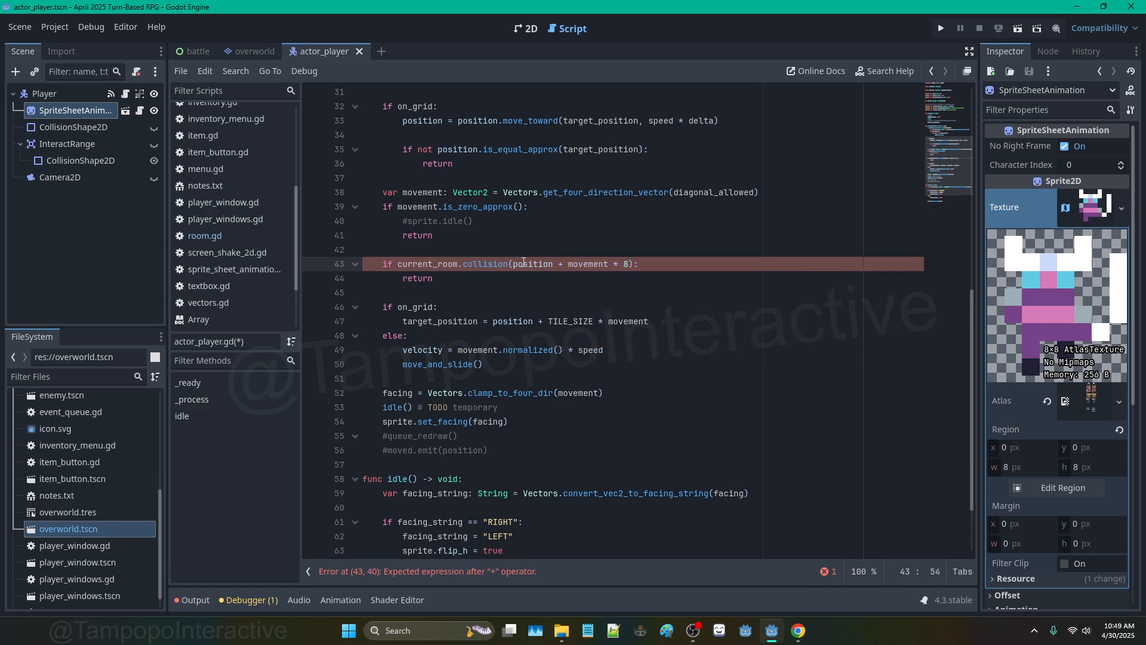
Step: Test the game, change the collision offset from 8 to 4, and test again
key(F5)
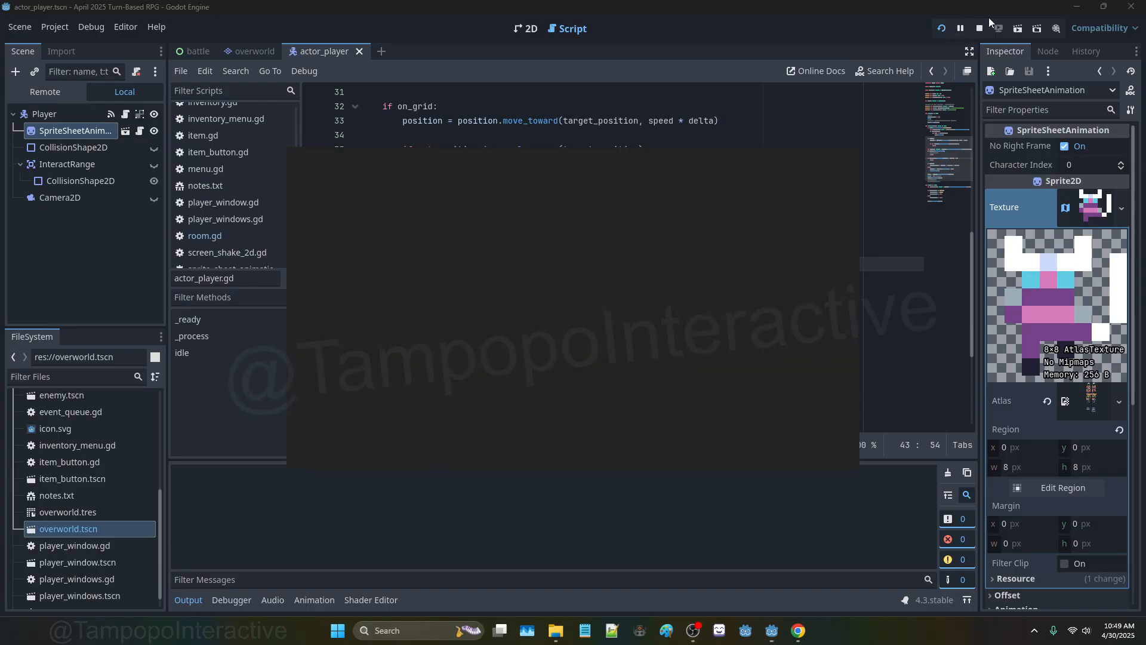
click(980, 28)
key(BackSpace)
text(4):)
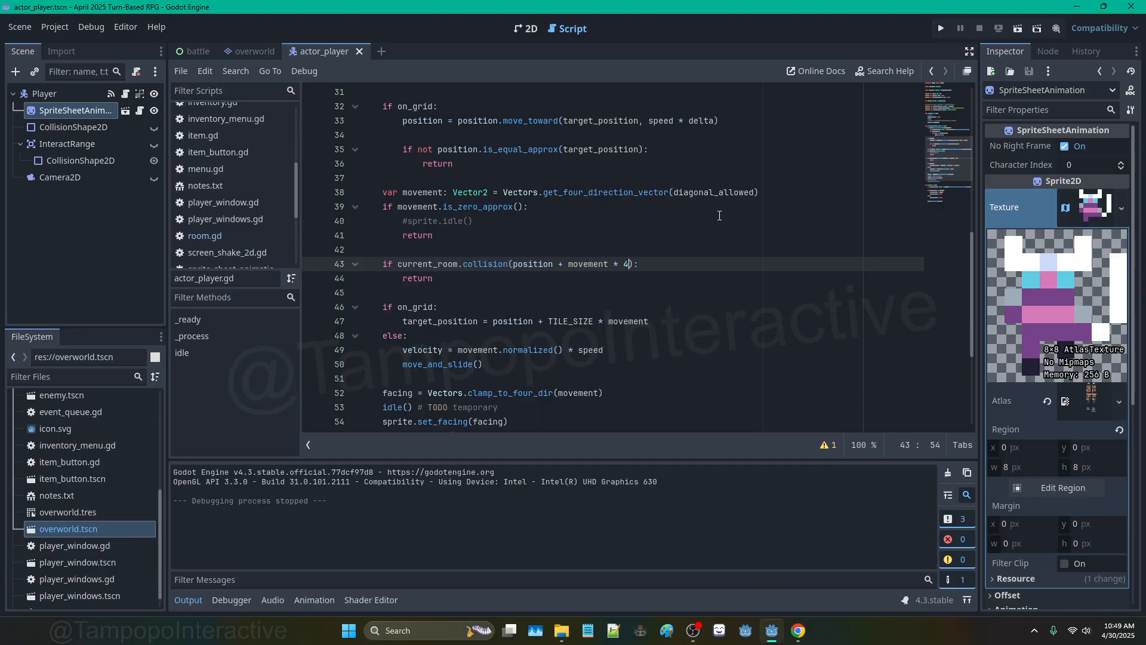
key(F5)
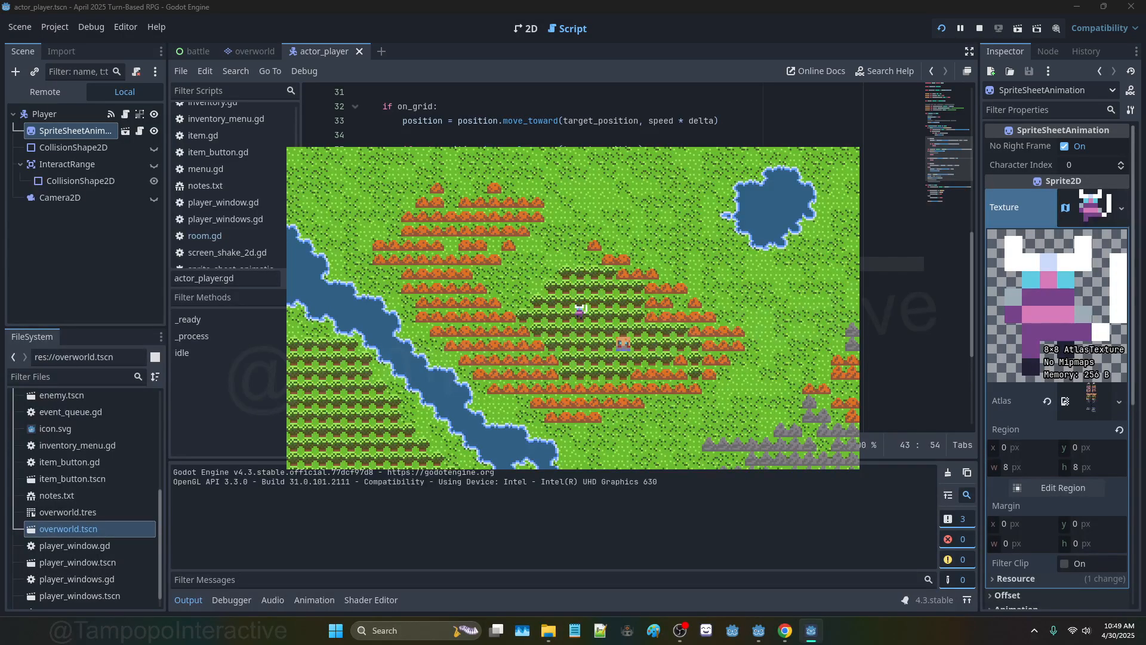
key(F8)
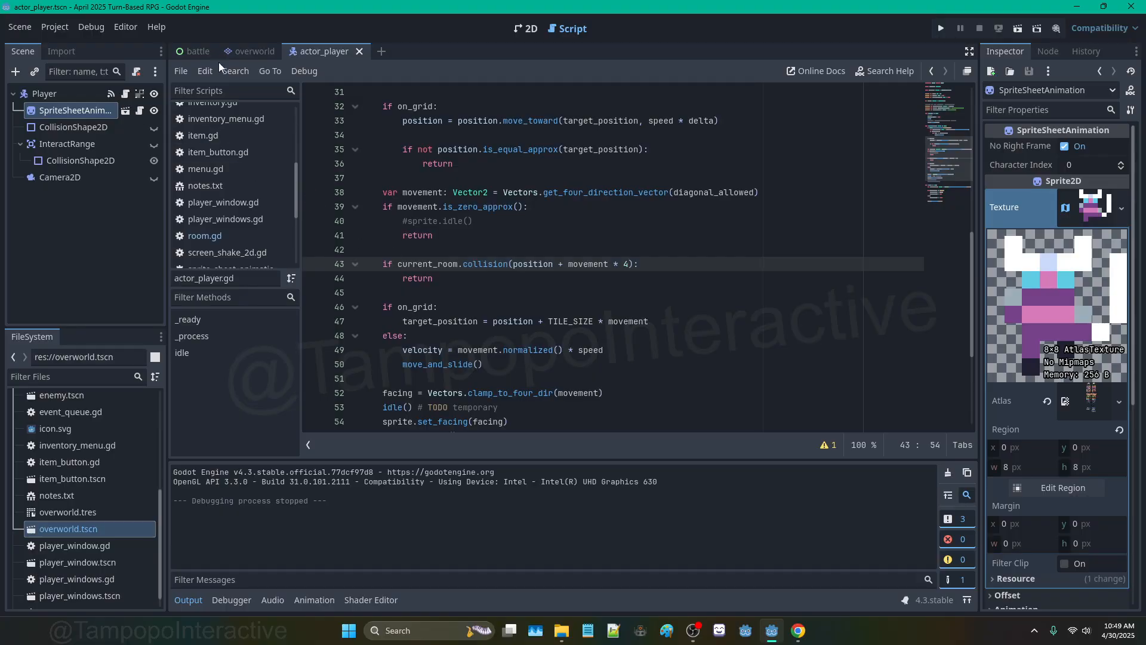
Step: In room.gd, read the get_cell_source_id documentation and return to the script
click(230, 52)
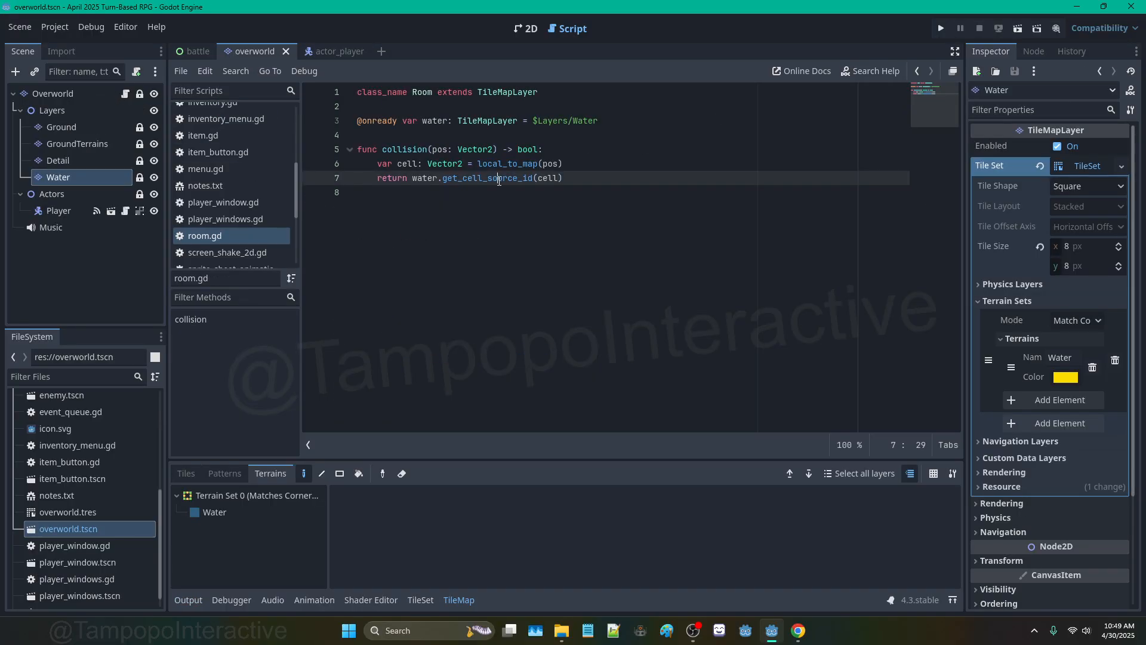
double_click(499, 177)
click(593, 184)
key(Down)
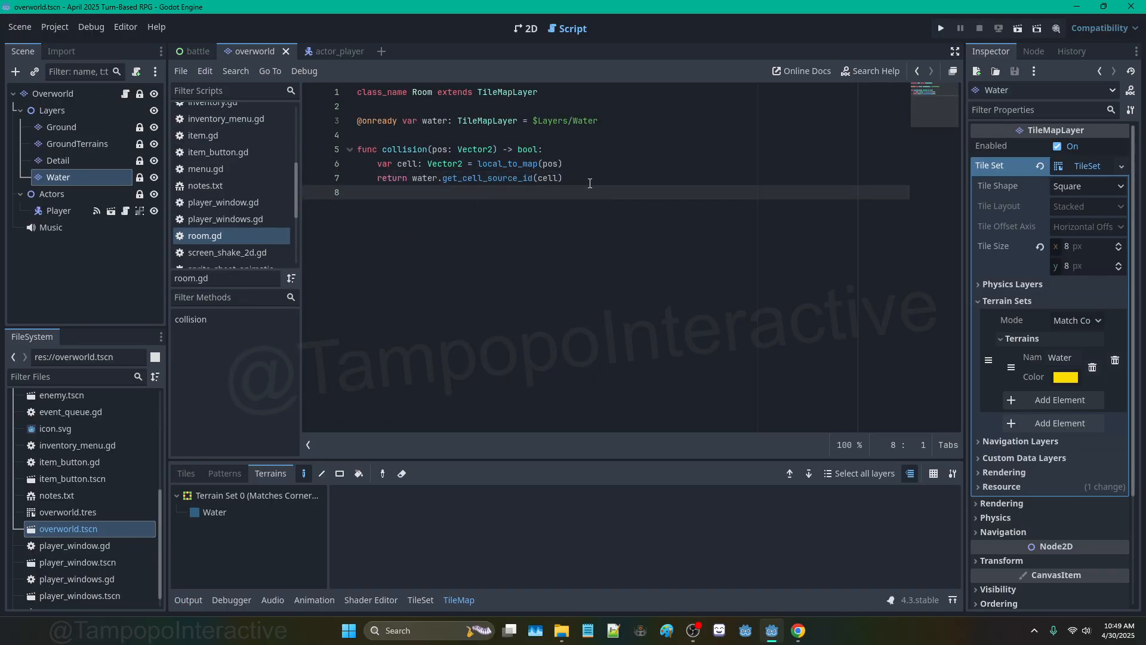
click(516, 179)
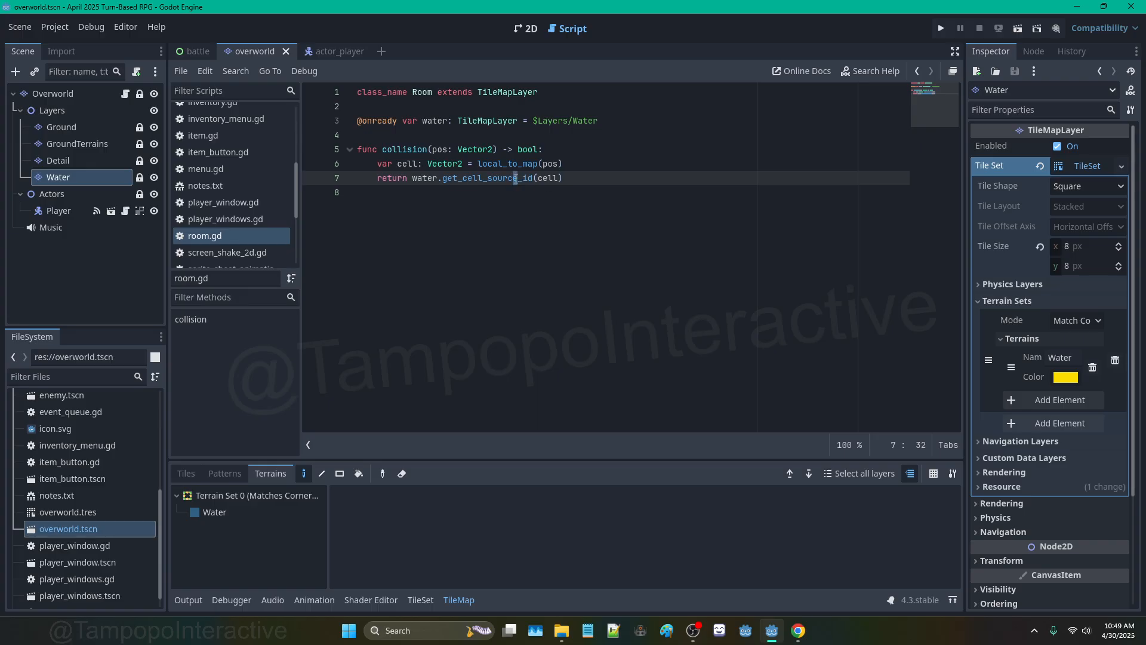
ctrl+click(515, 178)
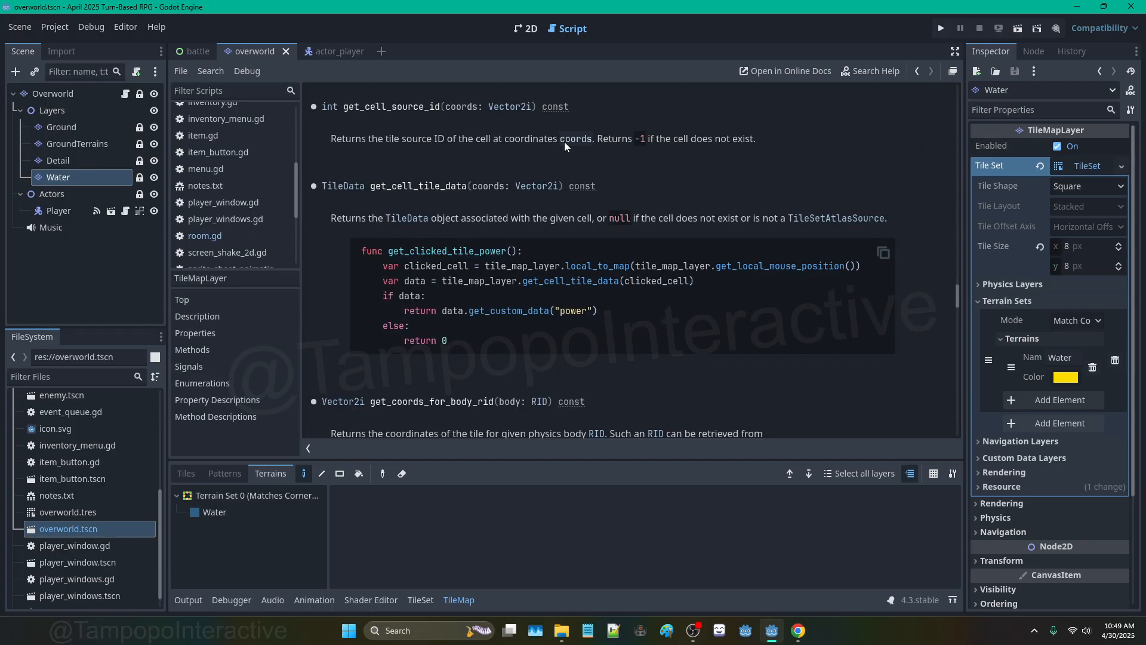
click(917, 71)
Step: Append '!= -1' to the collision return line and run the game
click(586, 181)
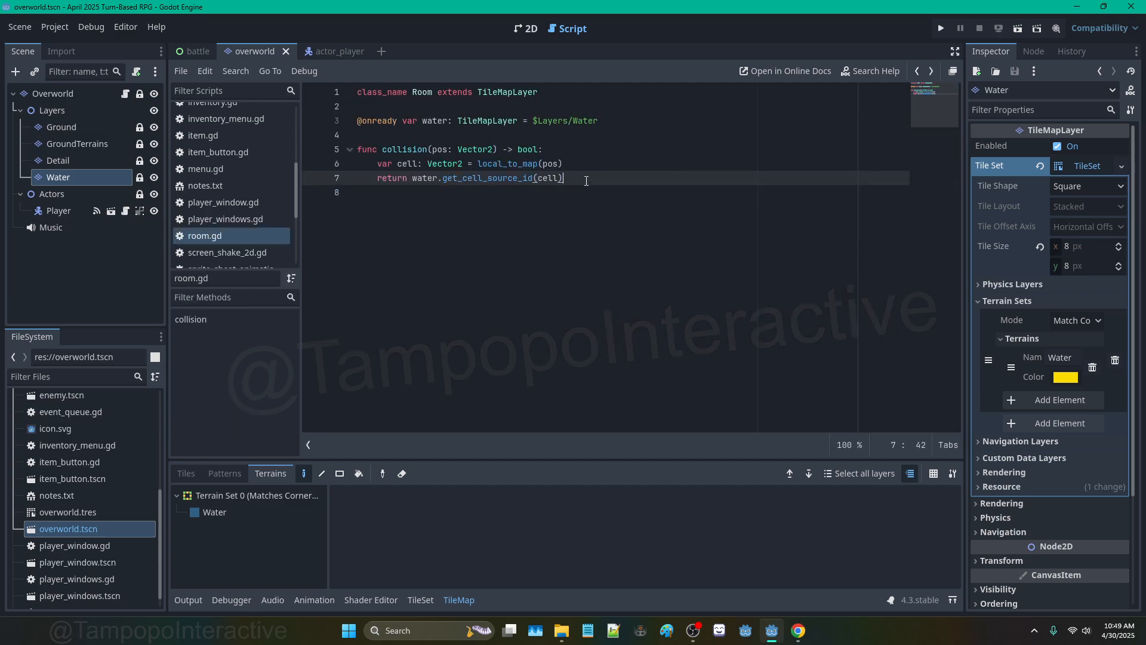
text(!= -1)
key(F5)
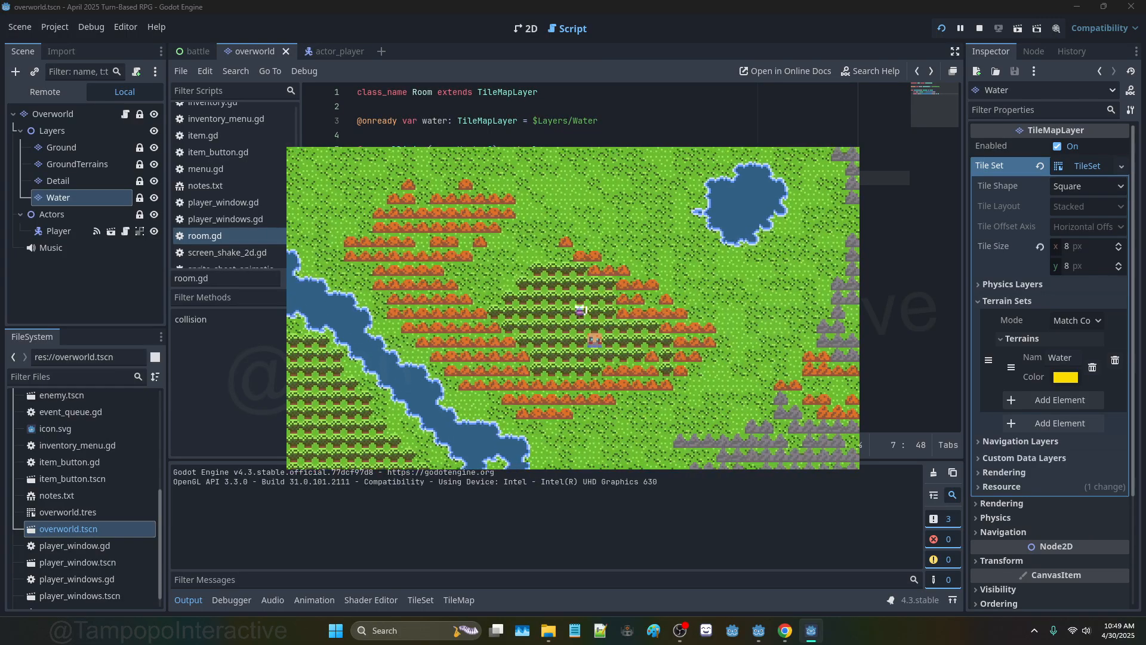
Step: Walk the player down to the river and along its banks with the arrow keys
key(Down)
key(Left)
key(Down)
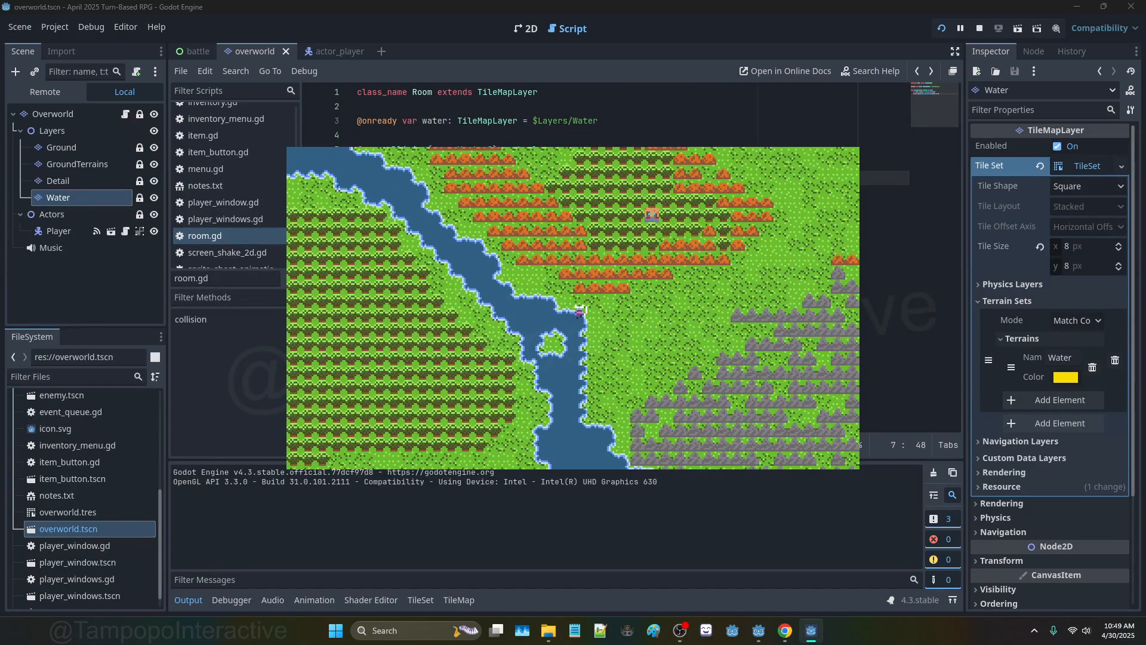
key(Up)
key(Left)
key(Down)
key(Up)
key(Left)
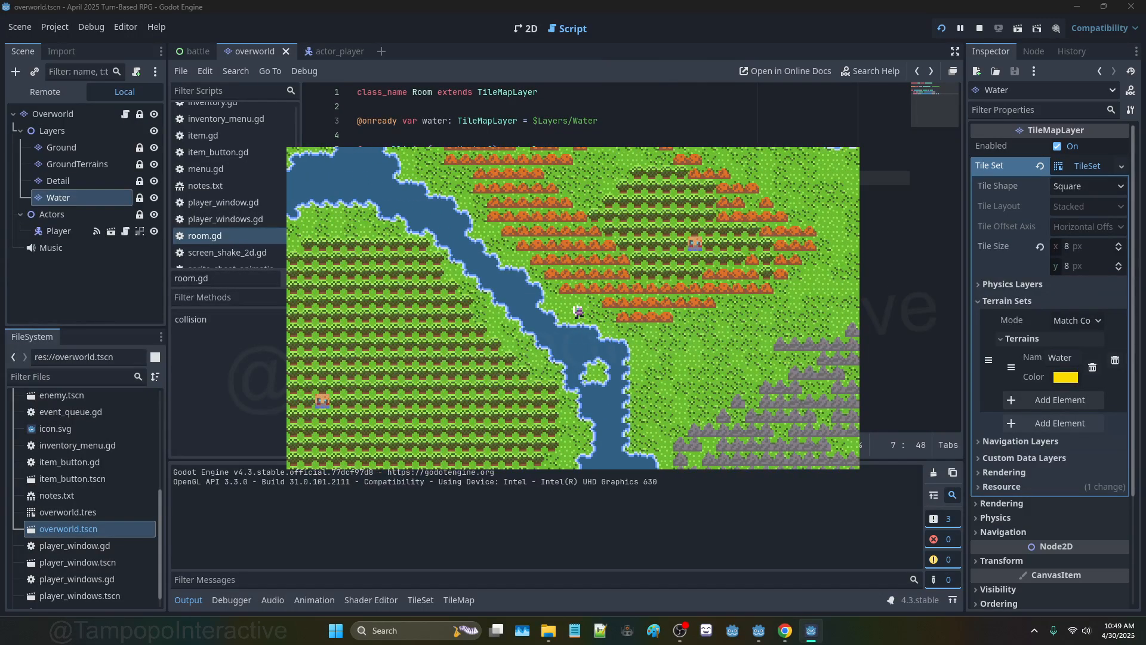
key(Down)
key(Up)
key(Left)
key(Up)
key(Left)
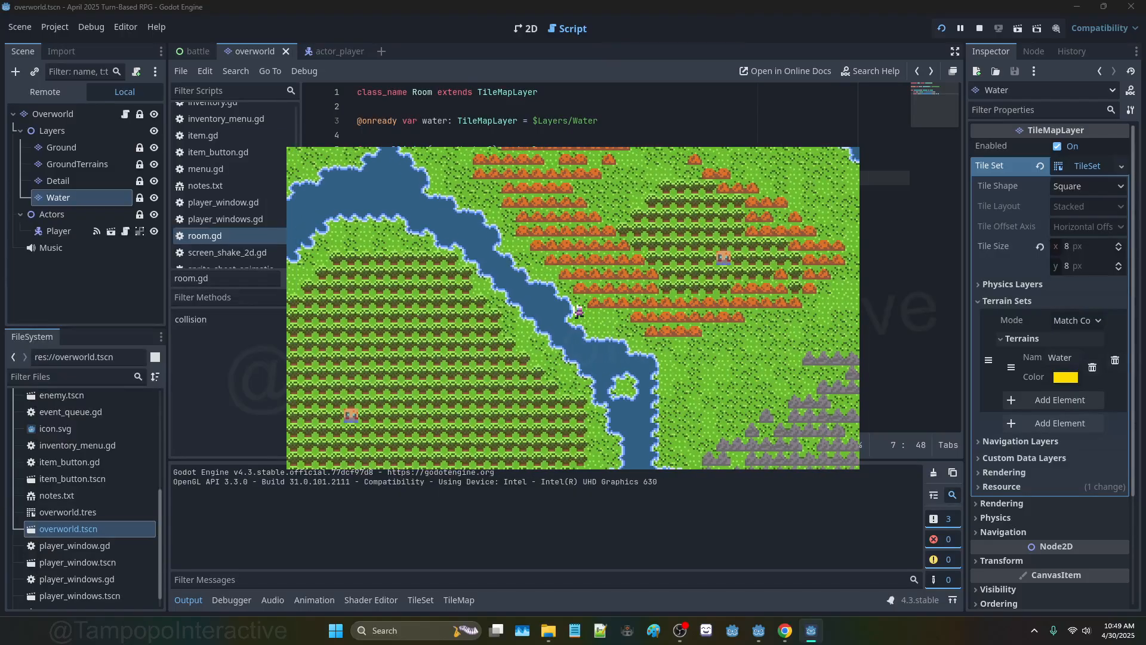
key(Up)
key(Right)
key(Down)
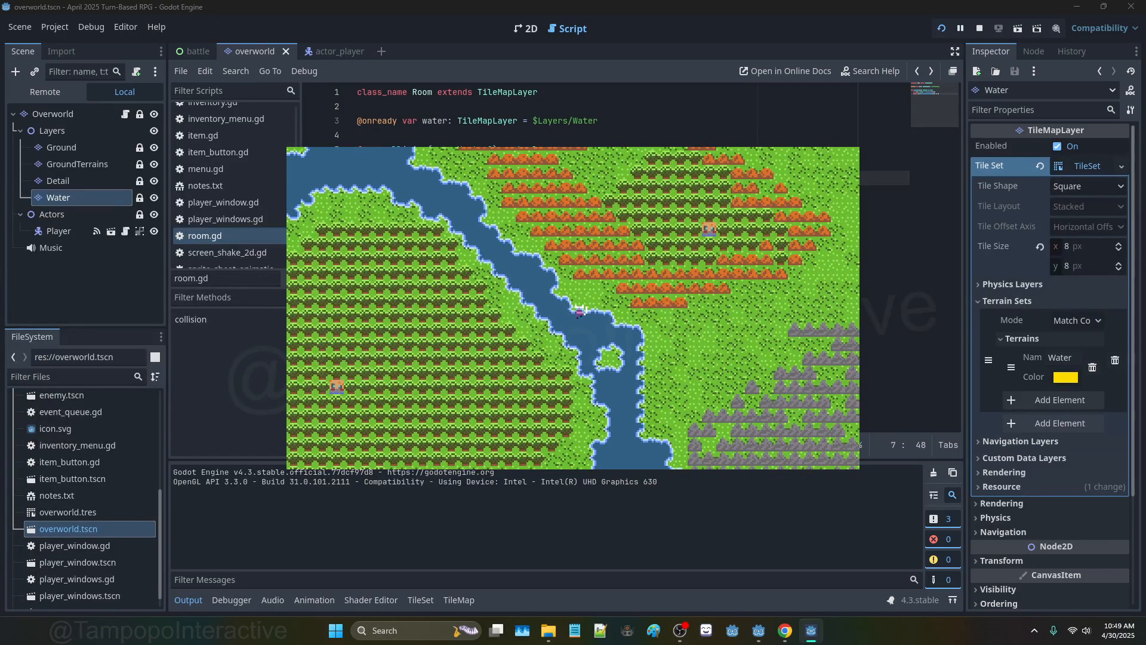
key(Right)
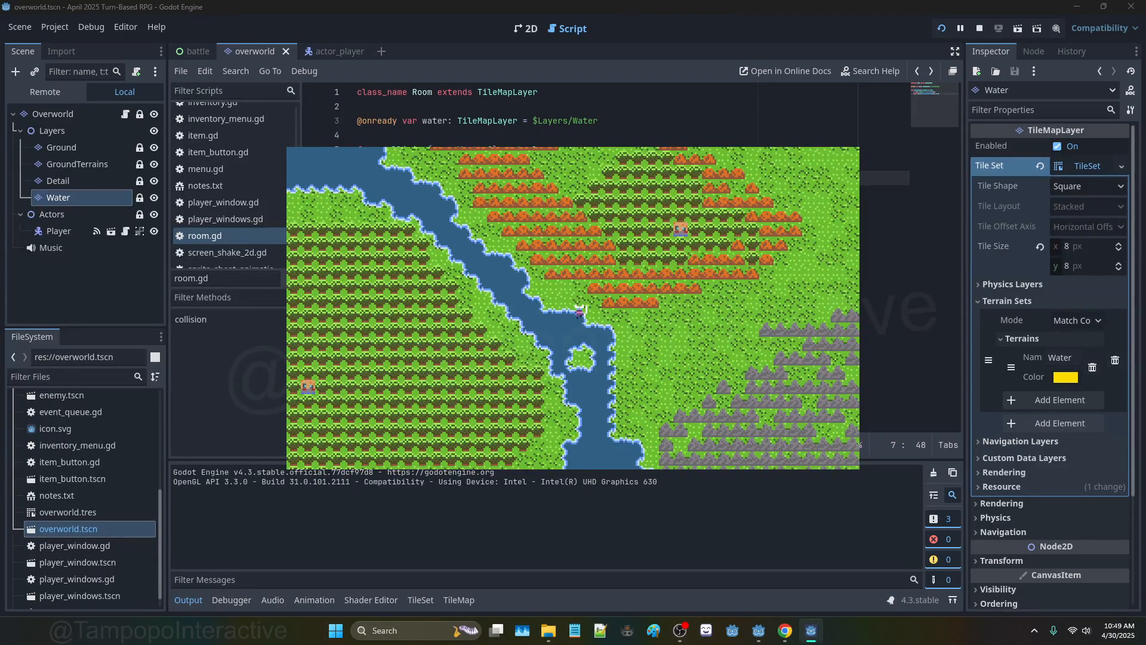
key(Up)
key(Right)
key(Down)
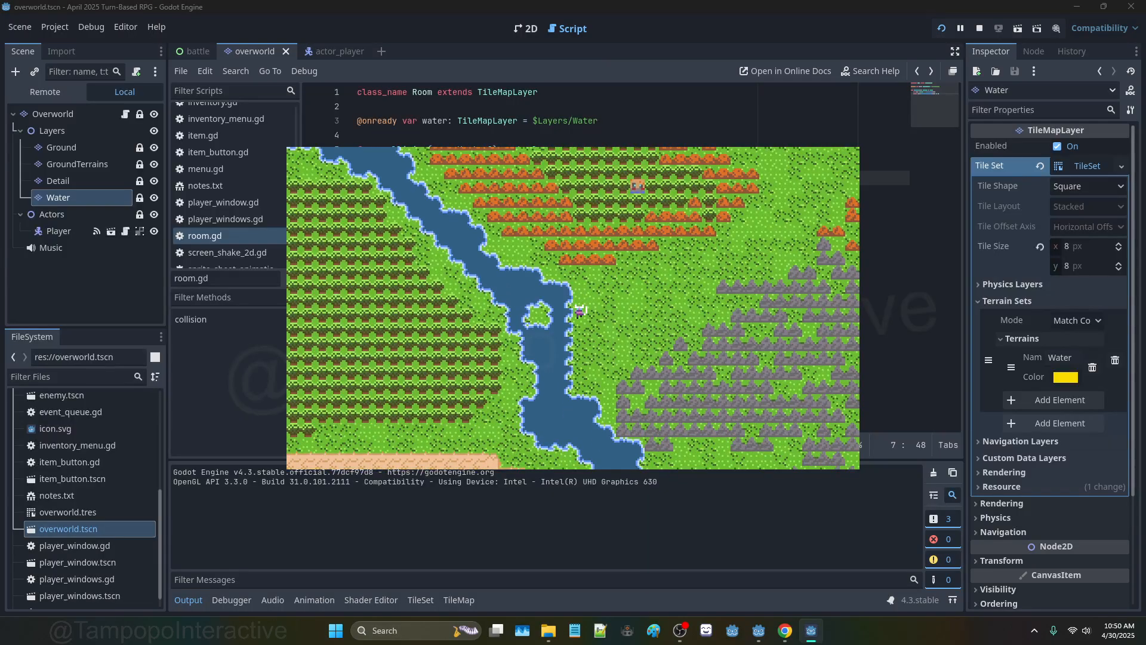
key(Up)
Step: Test stepping into the water at the bank and the river corner, then stop the game with F8
key(Left)
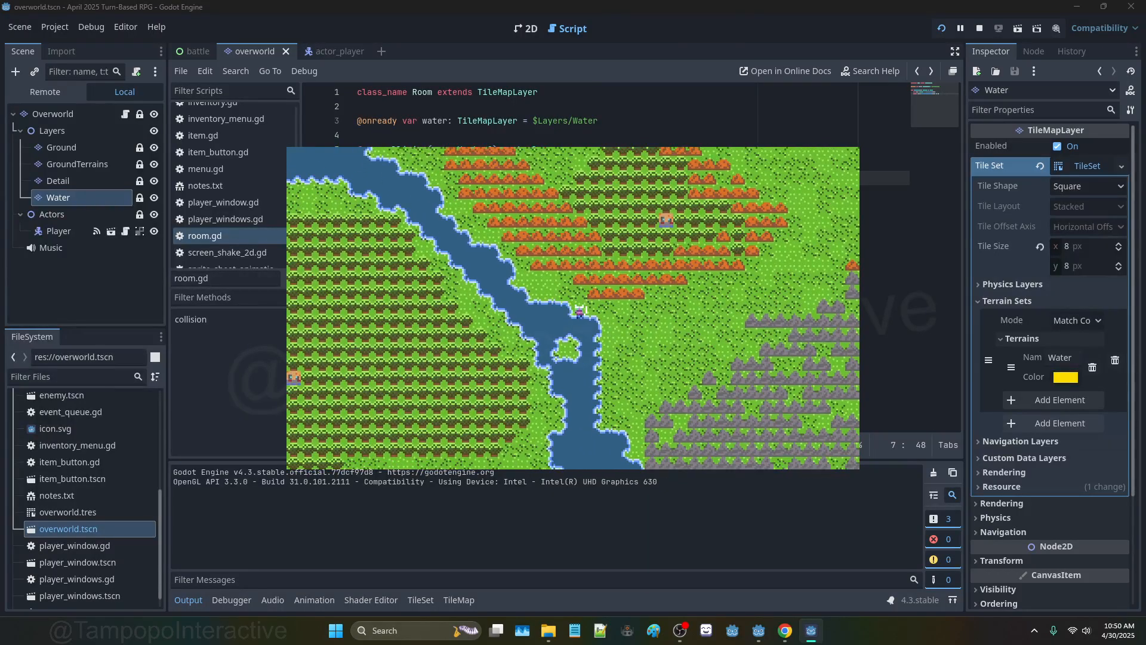
key(Down)
key(Up)
key(Right)
key(Down)
key(Up)
key(Left)
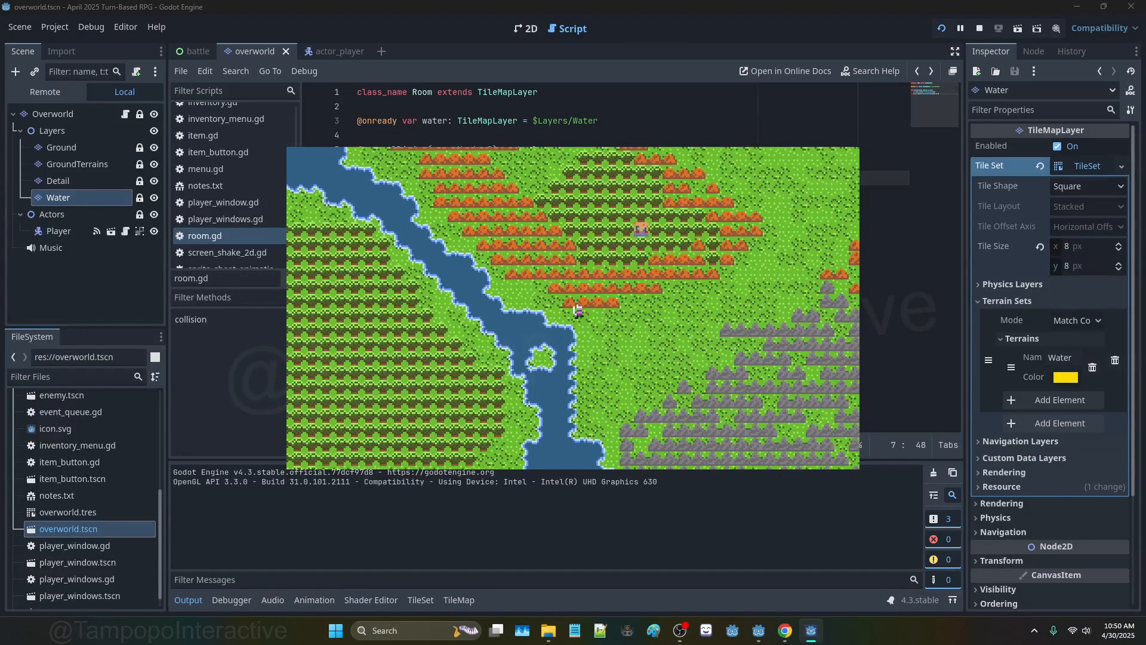
key(Down)
key(Left)
key(Up)
key(Right)
key(Down)
key(Left)
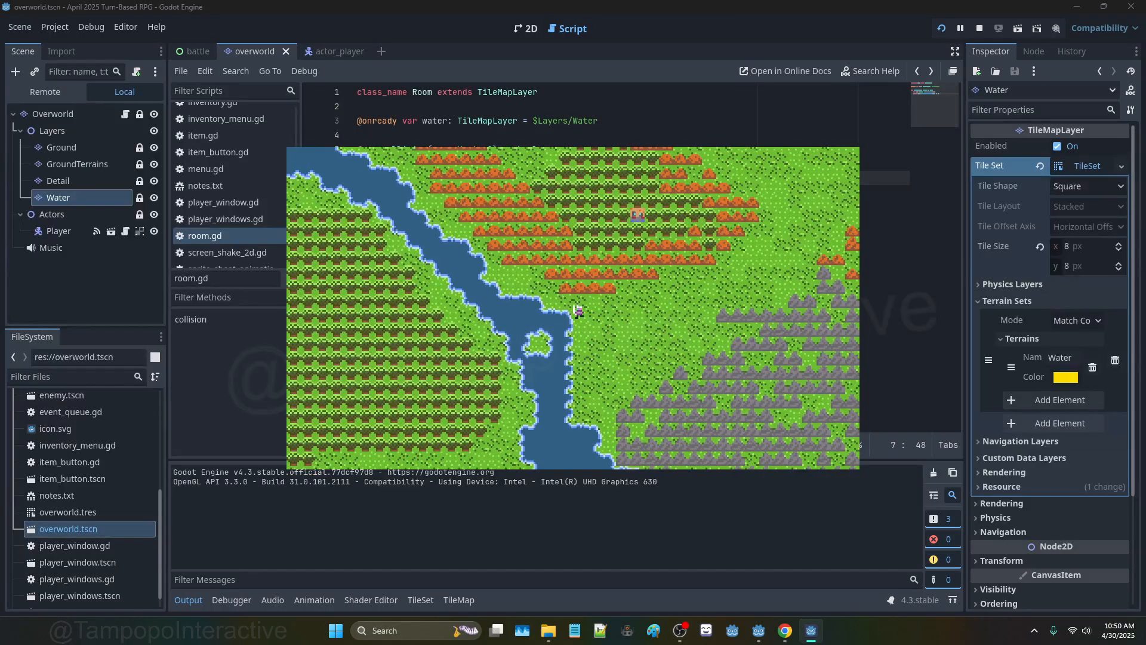
key(Up)
key(Left)
key(Down)
key(Down)
key(Right)
key(Up)
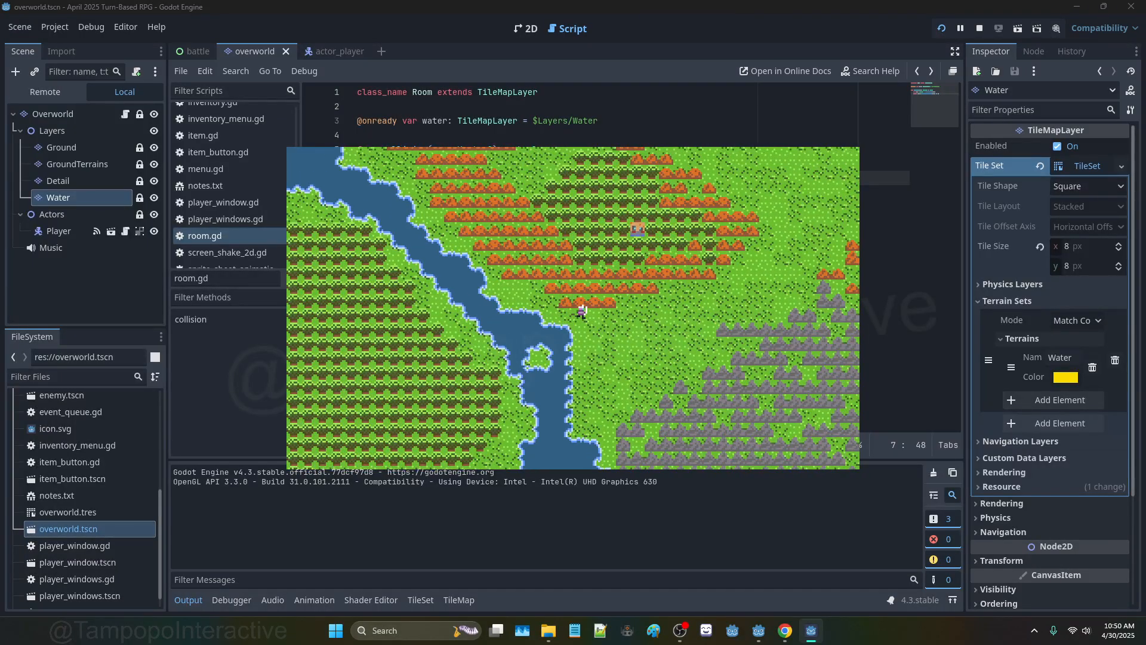
key(F8)
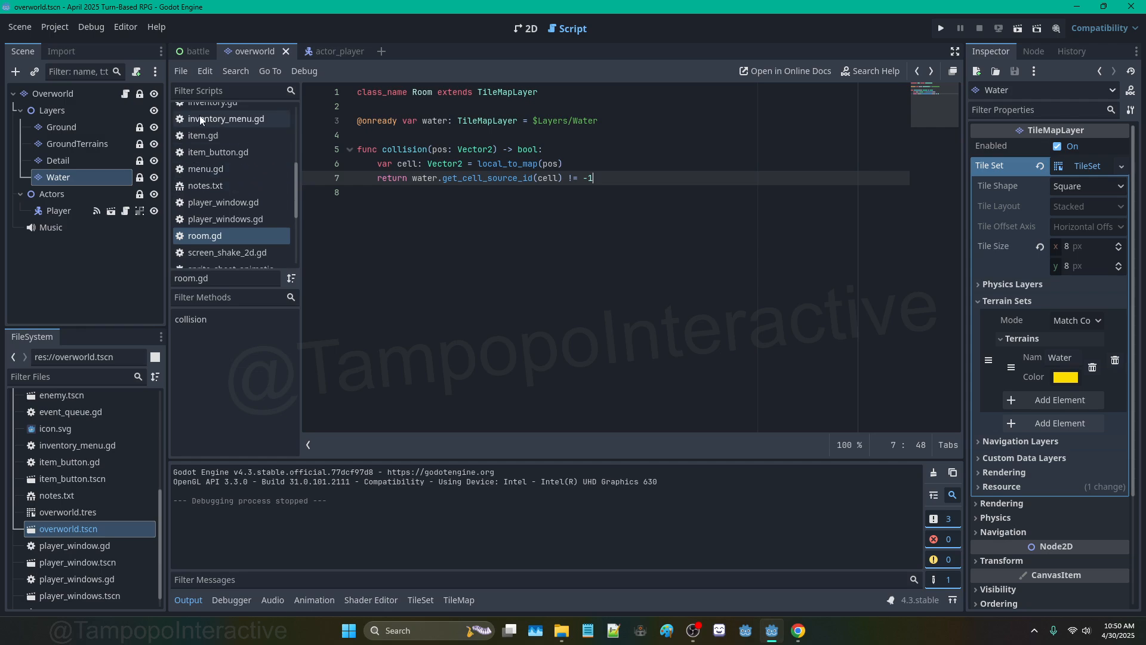
Step: Reorder the open scene tabs so overworld comes before battle
click(328, 51)
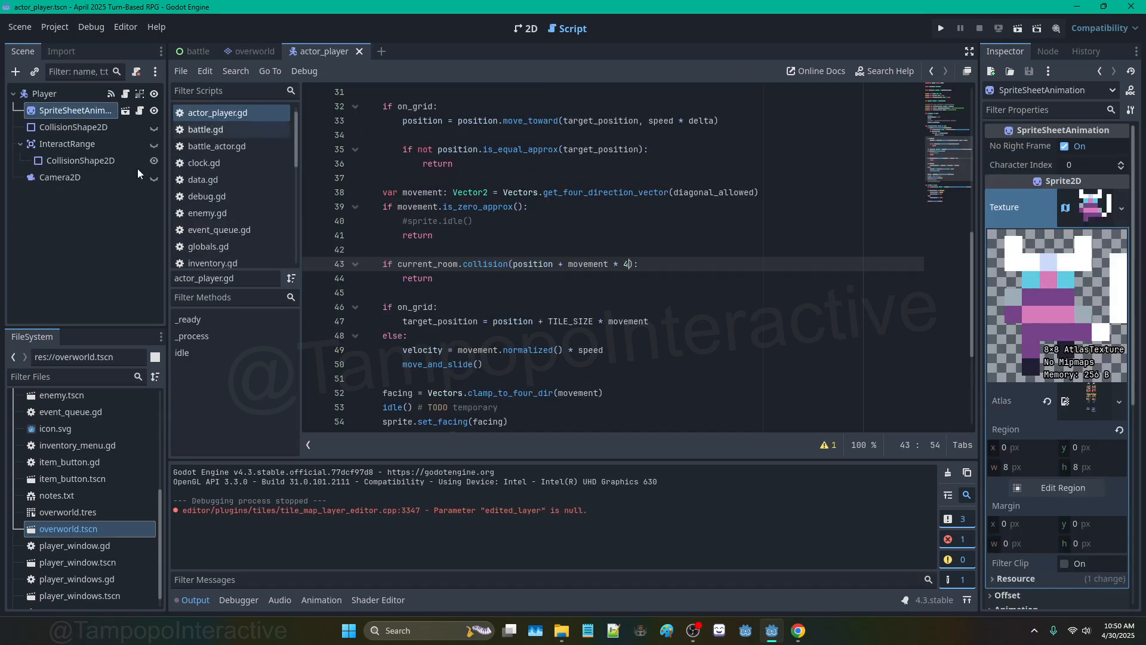
click(190, 51)
scroll(89, 265, down, 3)
scroll(90, 266, down, 3)
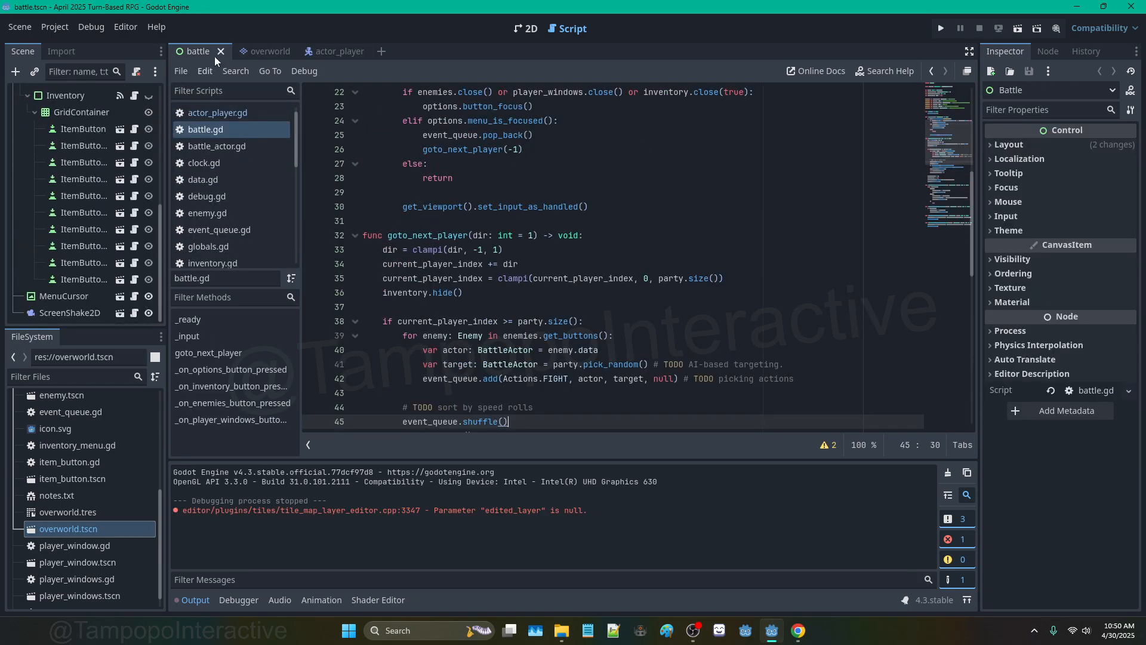
click(262, 50)
drag(201, 56, 175, 52)
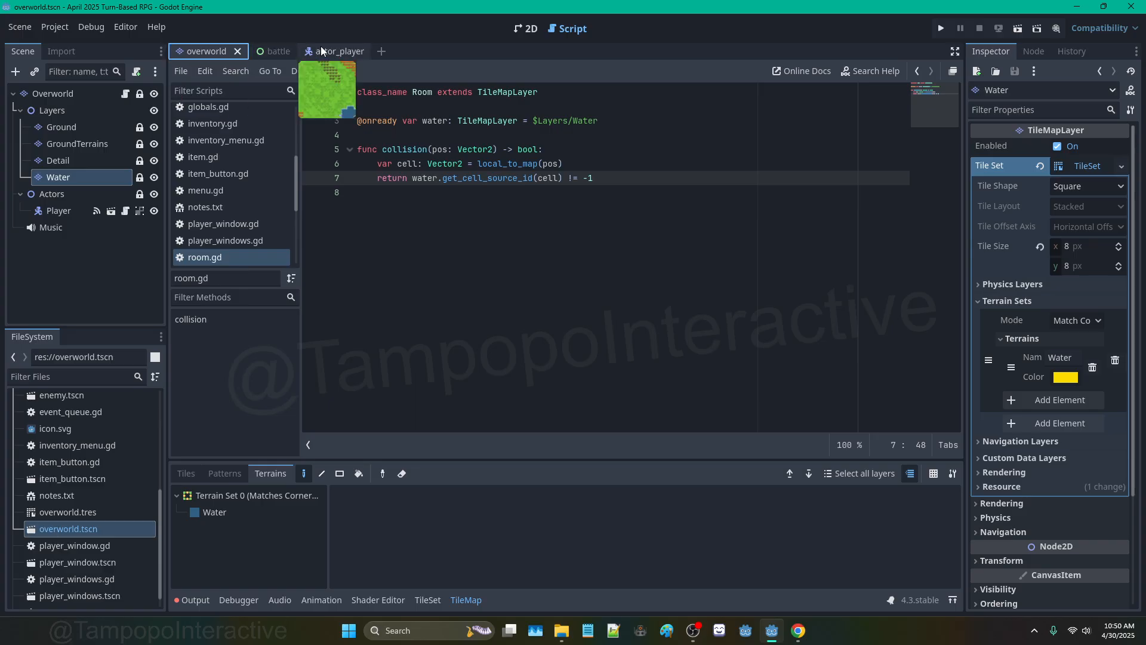
click(327, 51)
click(186, 51)
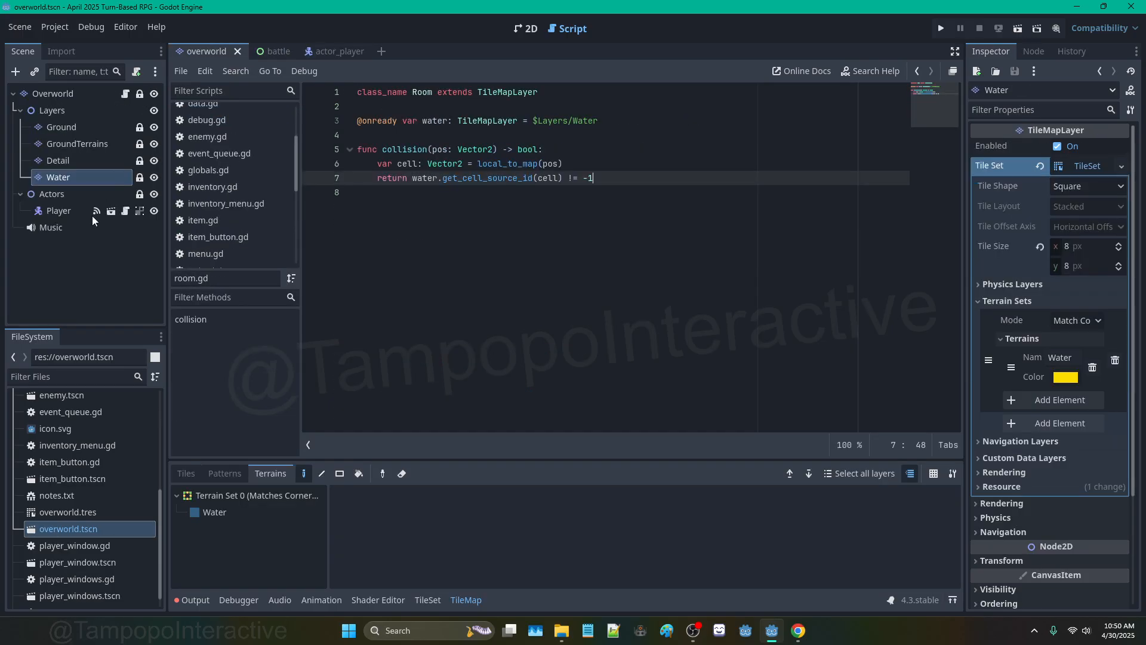
Step: Untick Autoplay on the overworld Music node, then view the overworld map in 2D
click(66, 226)
click(1071, 243)
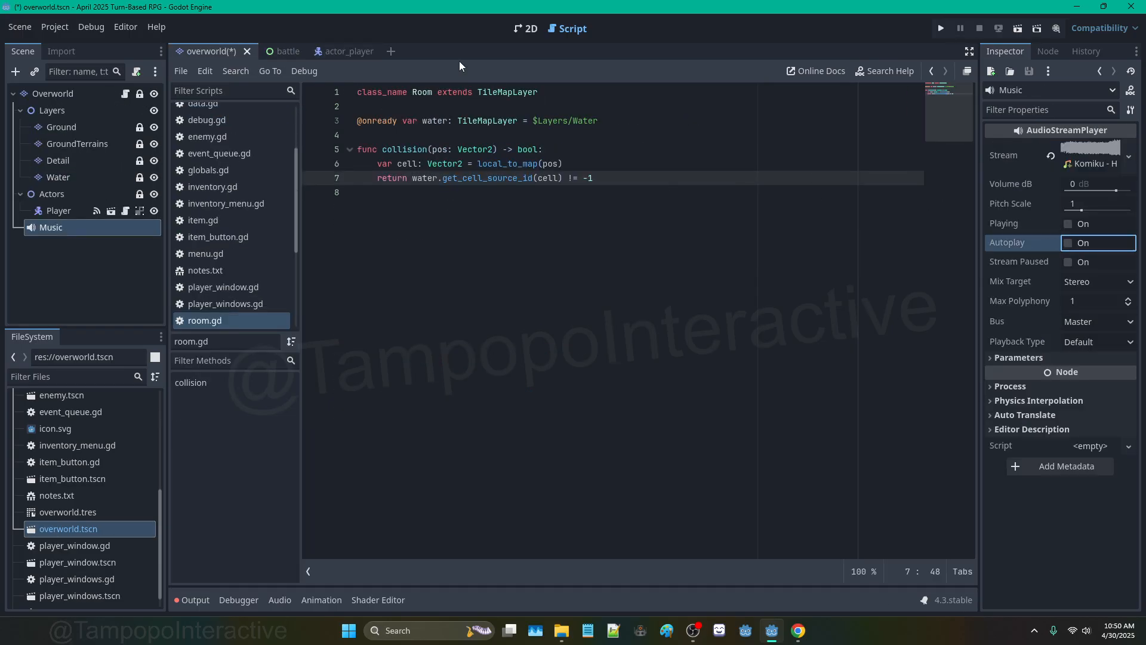
click(273, 50)
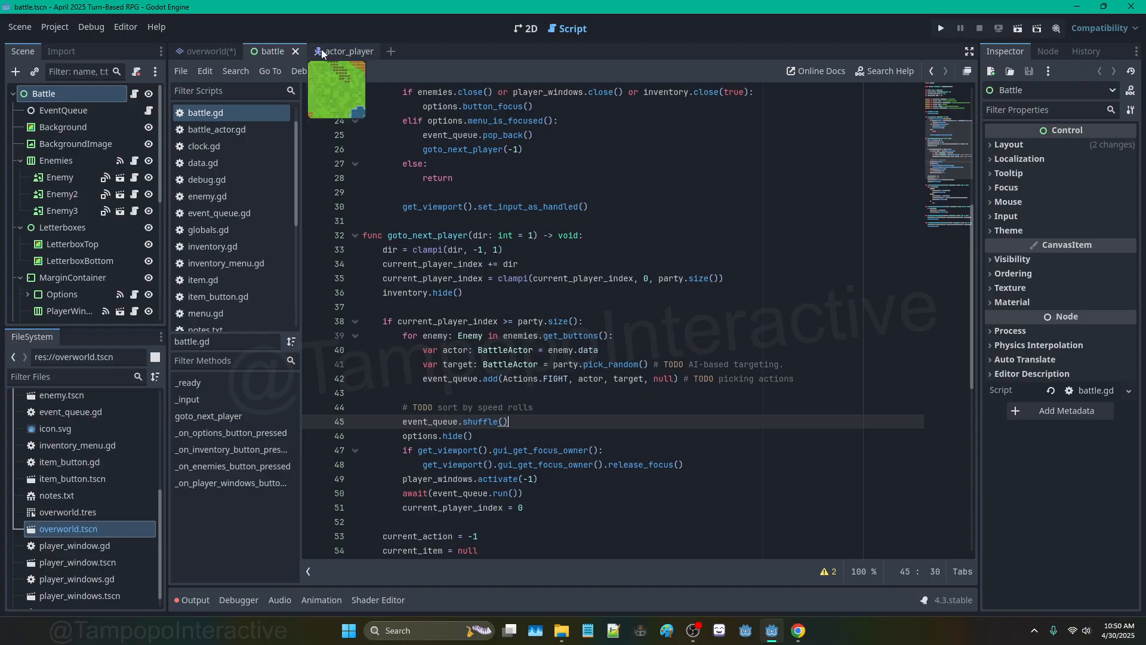
click(208, 47)
click(123, 144)
click(526, 28)
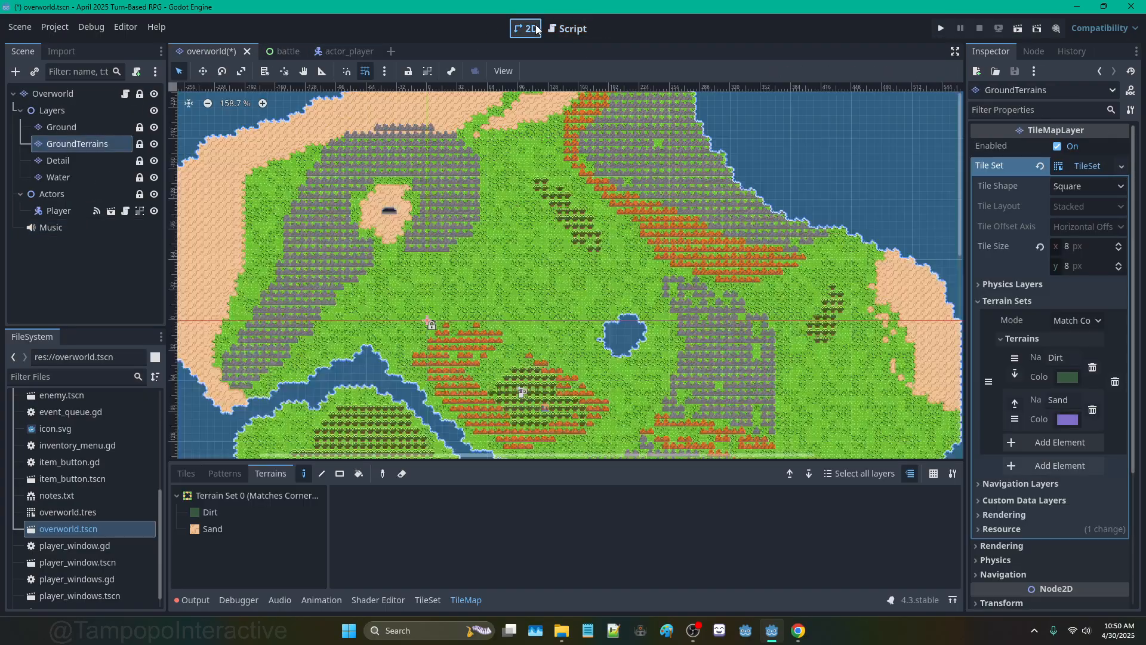
scroll(483, 395, up, 5)
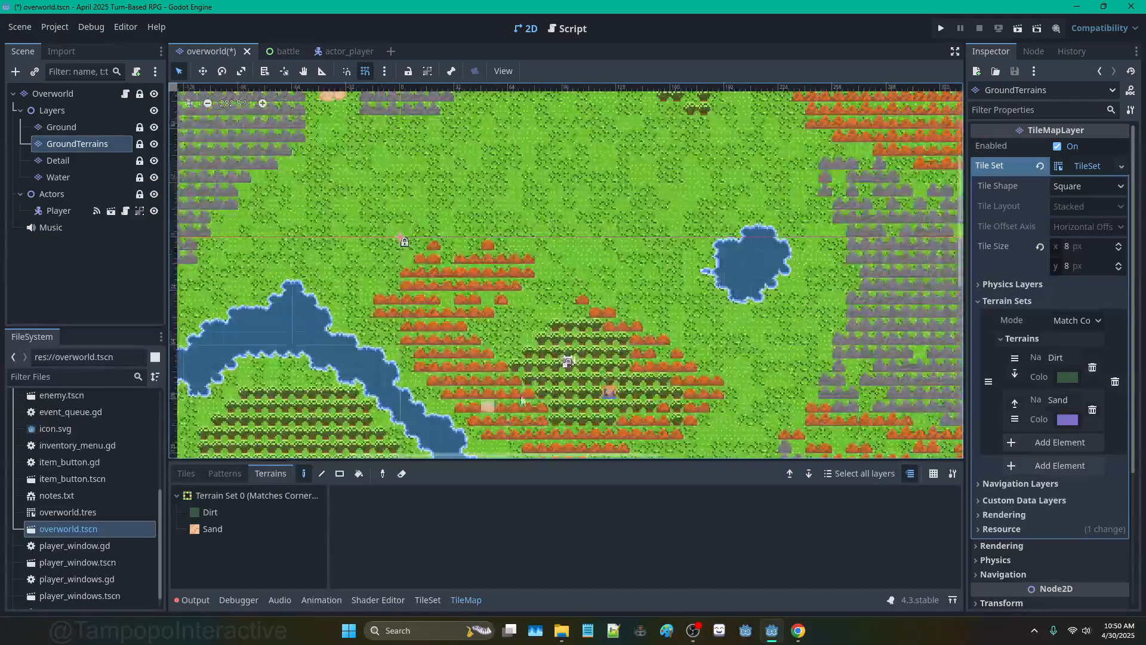
scroll(537, 358, up, 1)
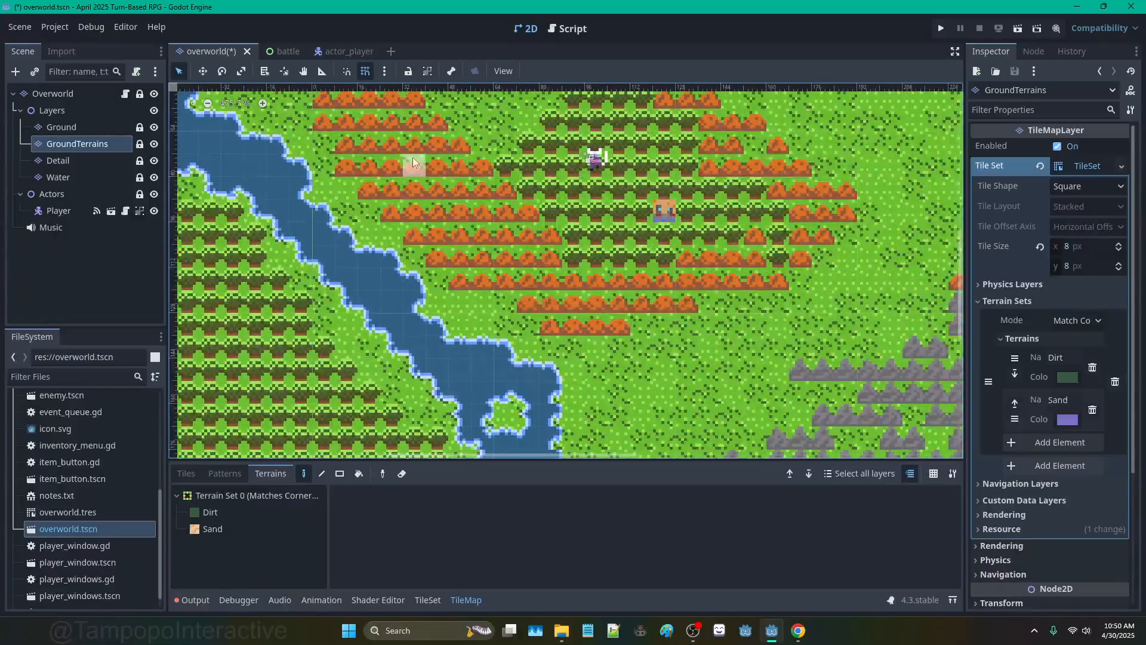
Step: Bring up actor_player.gd at the current_room.collision(position + movement * 4) check on line 43
click(338, 51)
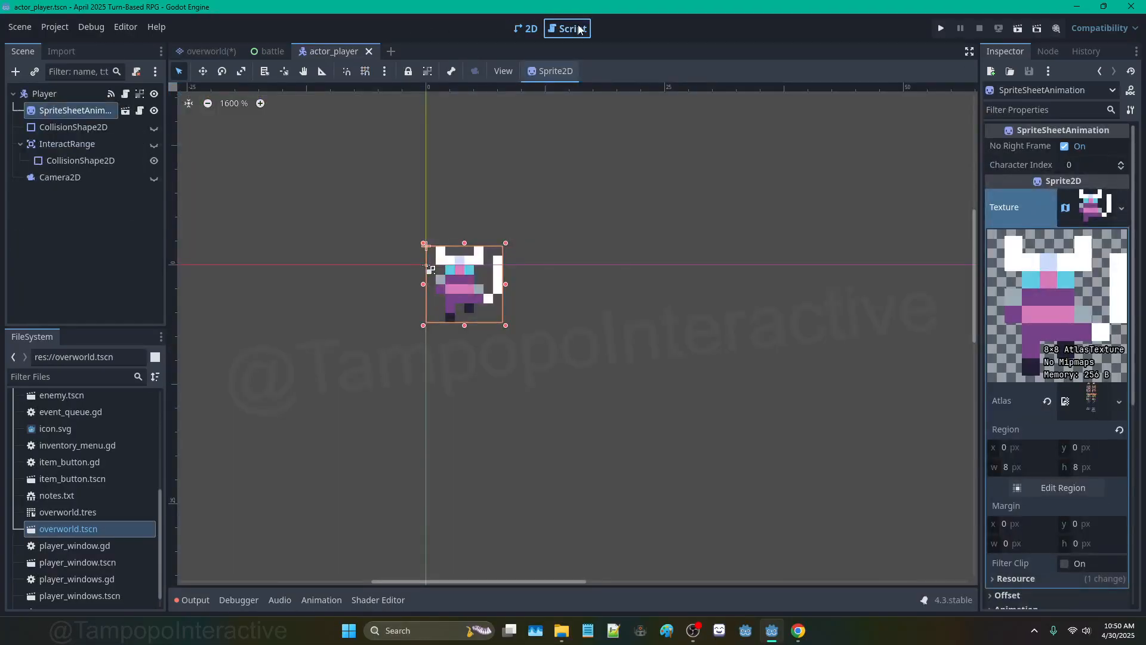
click(570, 29)
click(588, 266)
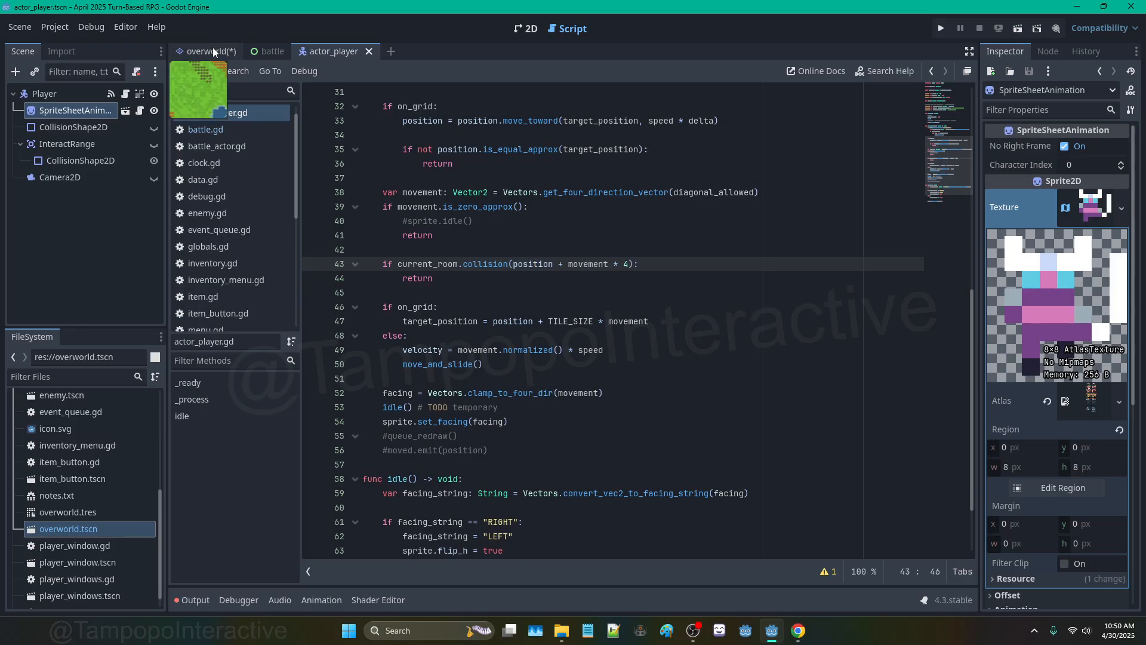
click(518, 29)
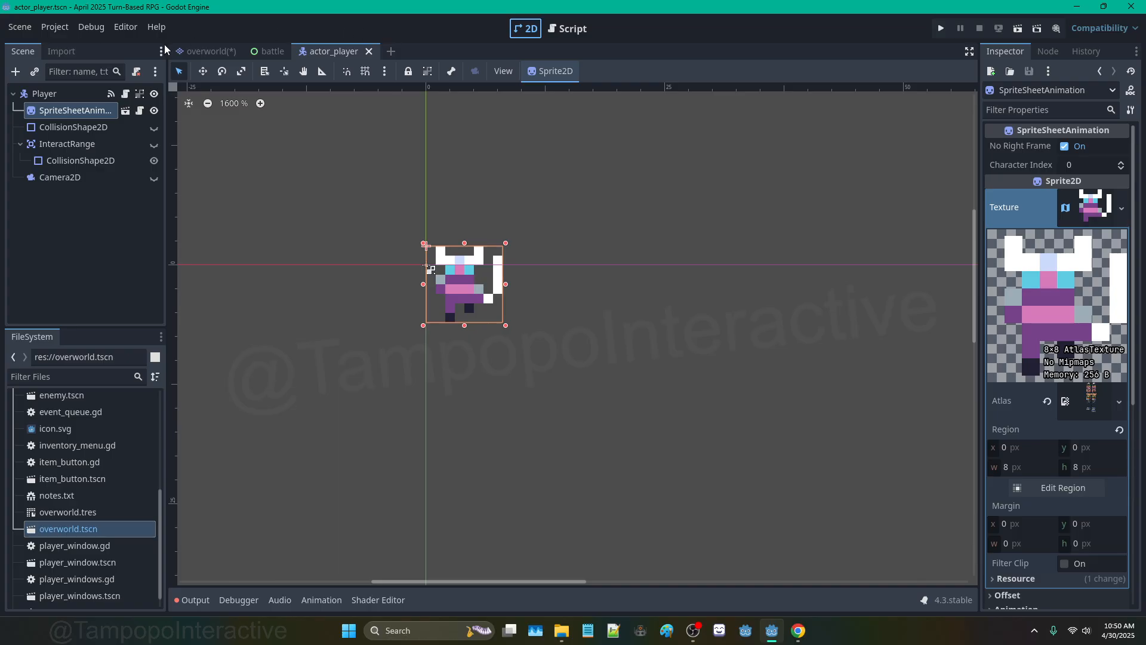
click(230, 52)
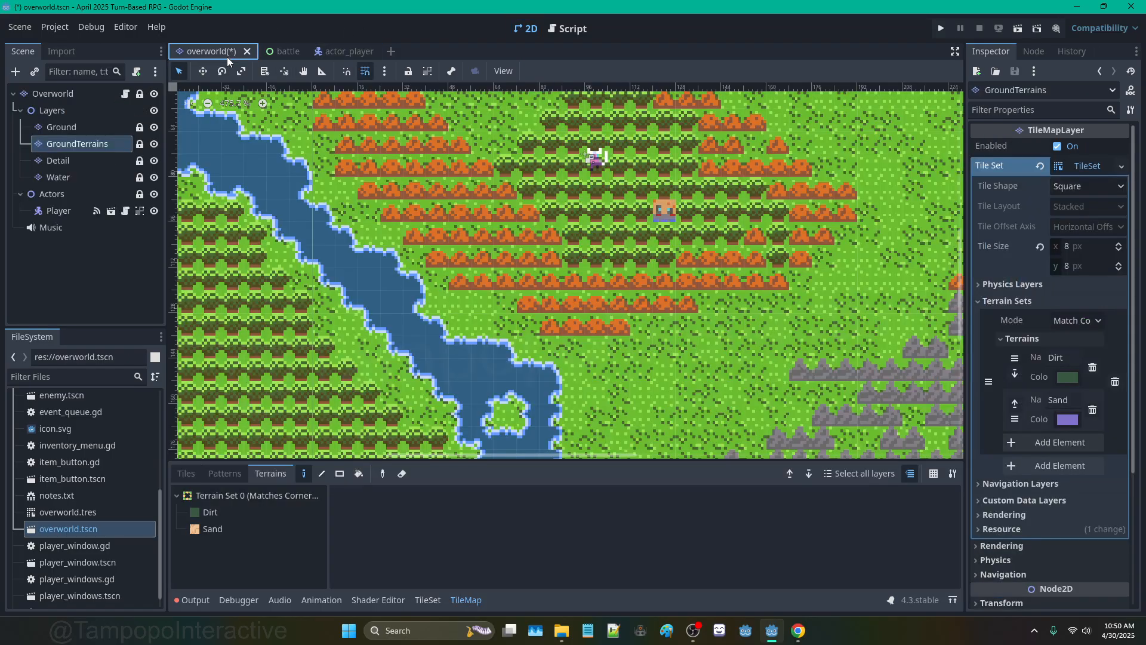
click(579, 34)
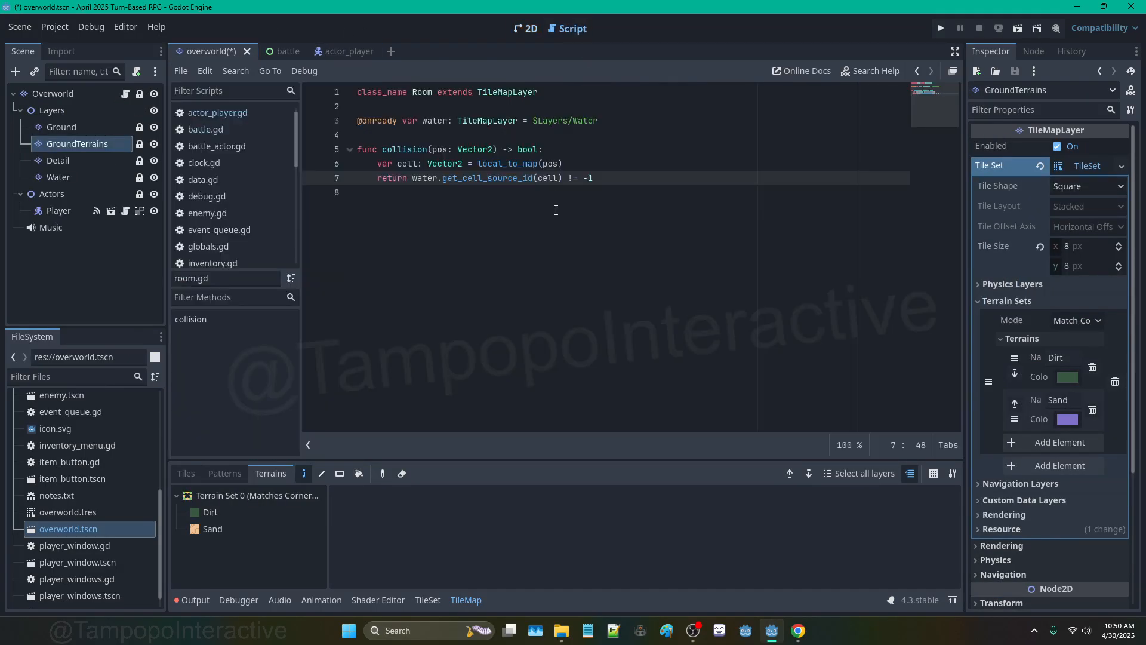
click(228, 112)
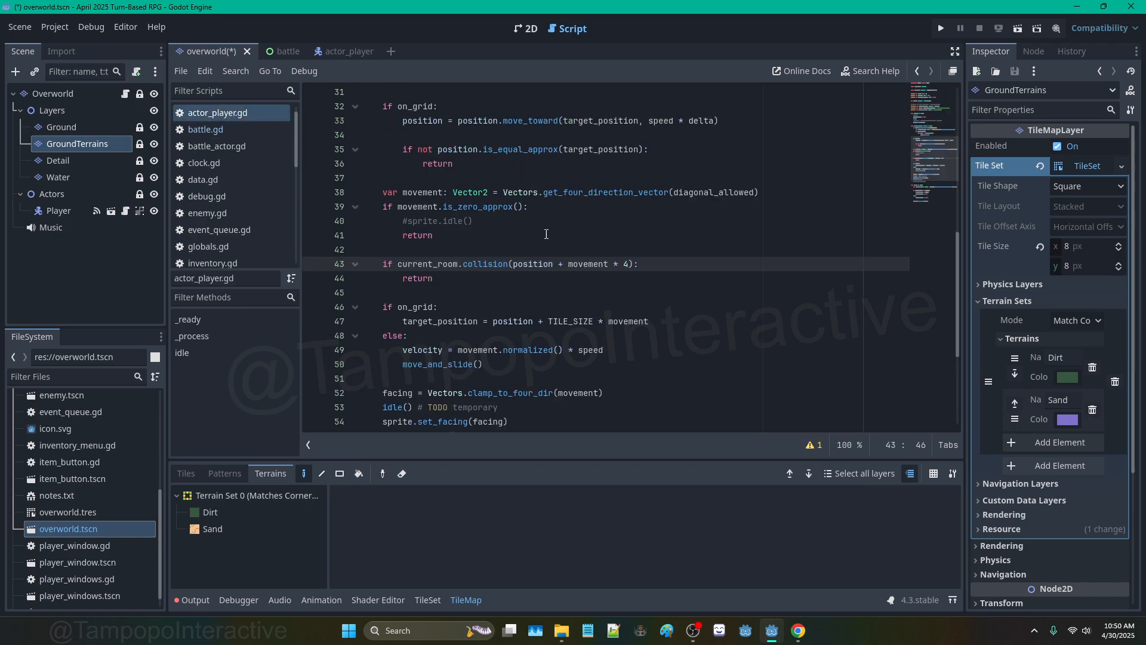
Step: Change the collision offset multiplier from 4 to 2 and run the project
double_click(627, 264)
text(2)
key(F5)
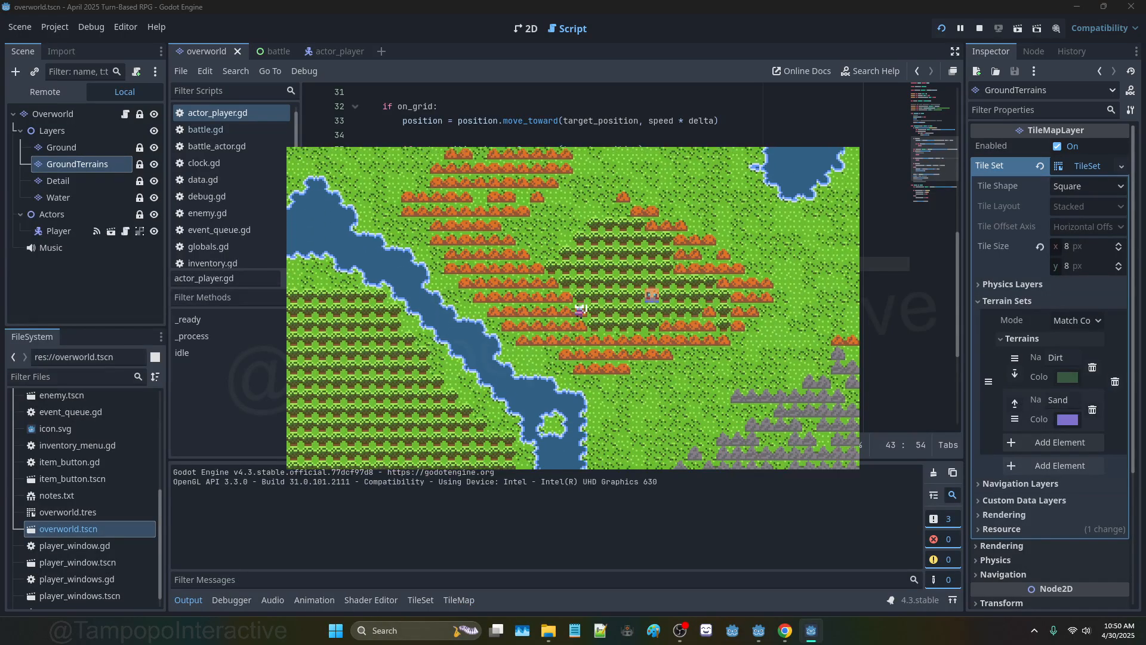
Step: Walk the player around the riverbank, then minimize the game to return to the script
key(Down)
key(Left)
key(Up)
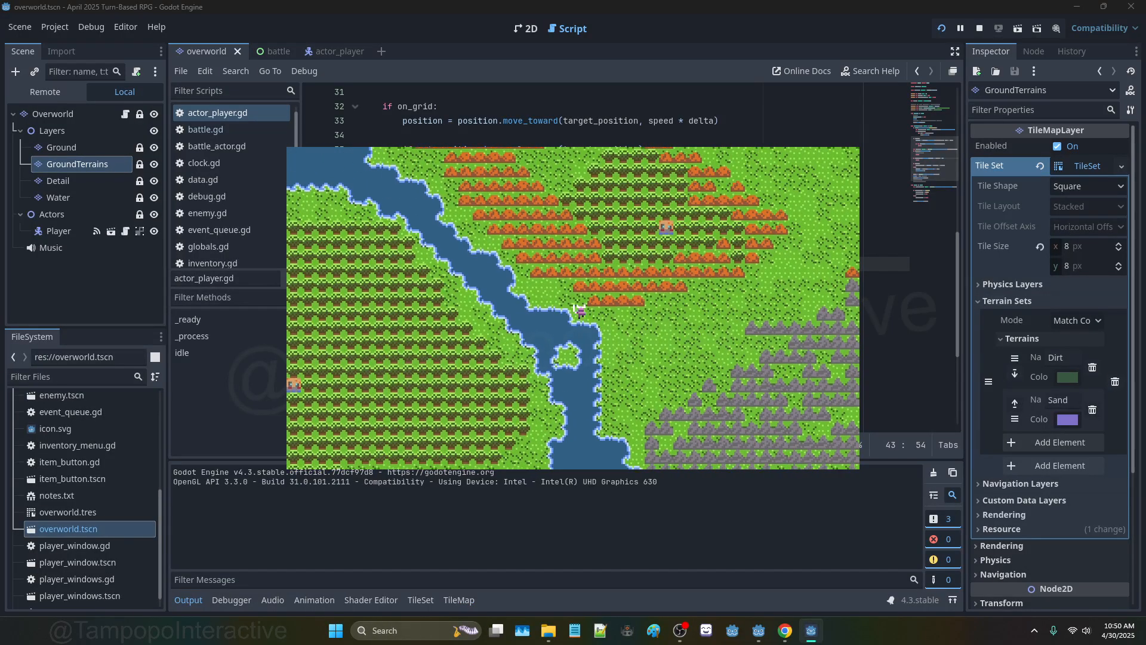
click(822, 22)
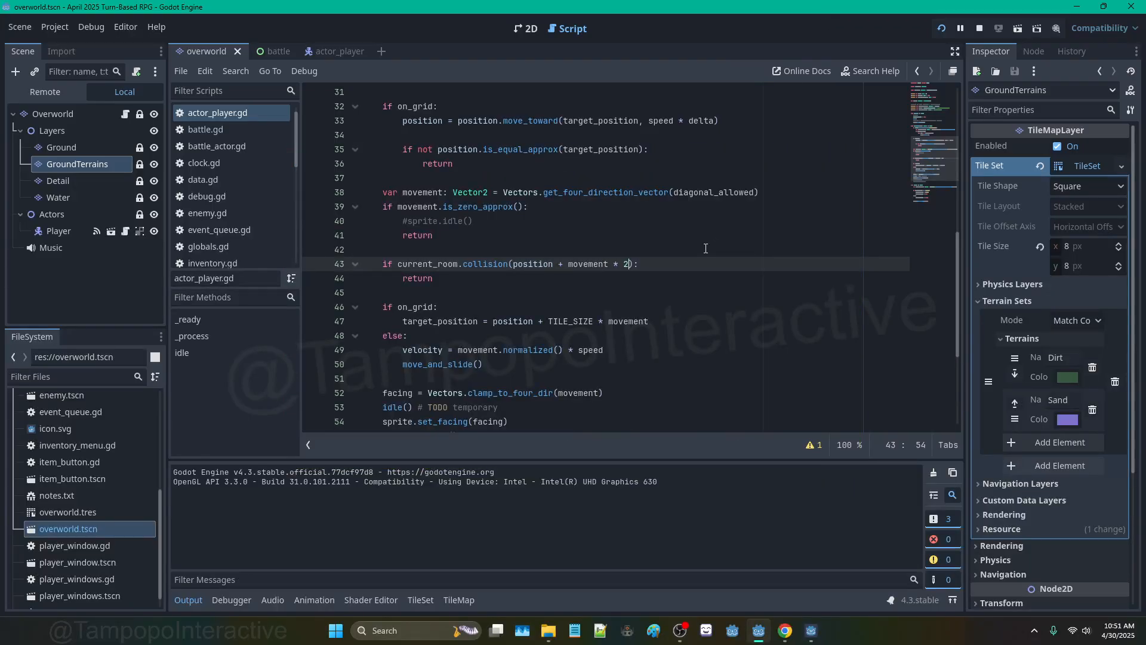
click(810, 631)
key(Down)
key(Up)
key(Right)
key(Right)
key(Down)
key(Down)
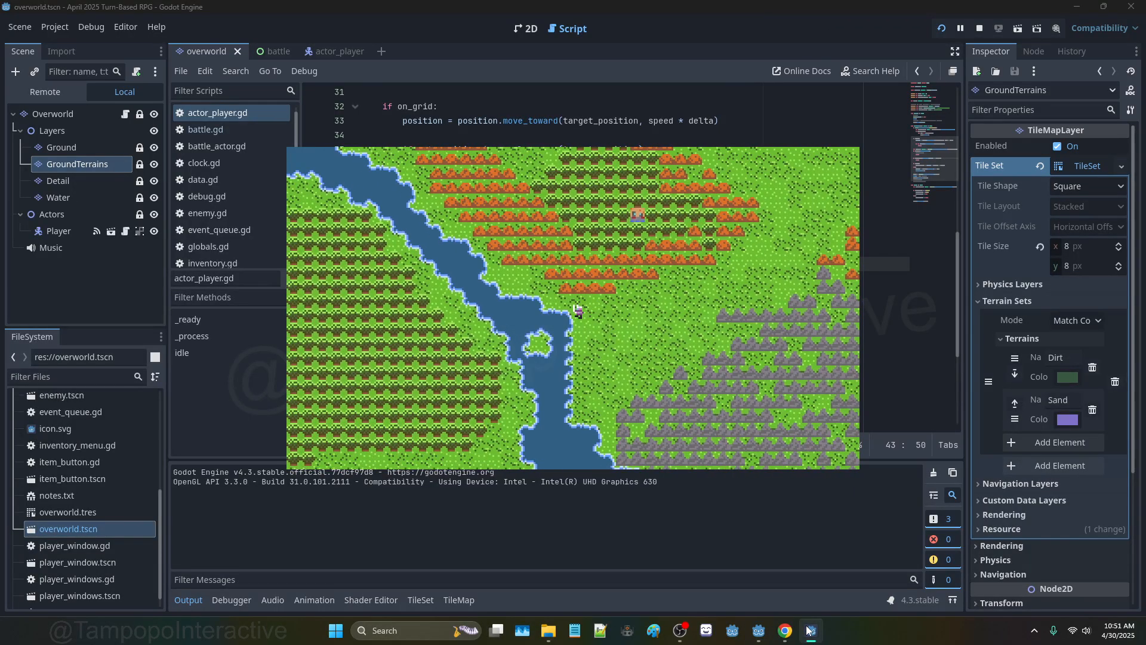
key(Down)
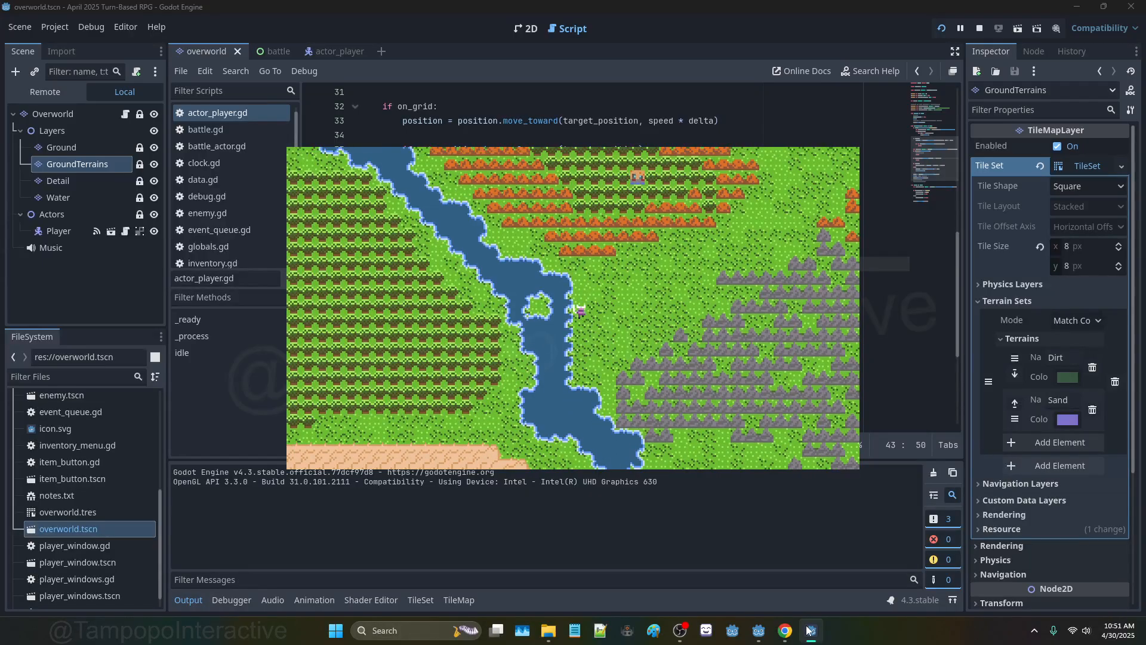
click(808, 630)
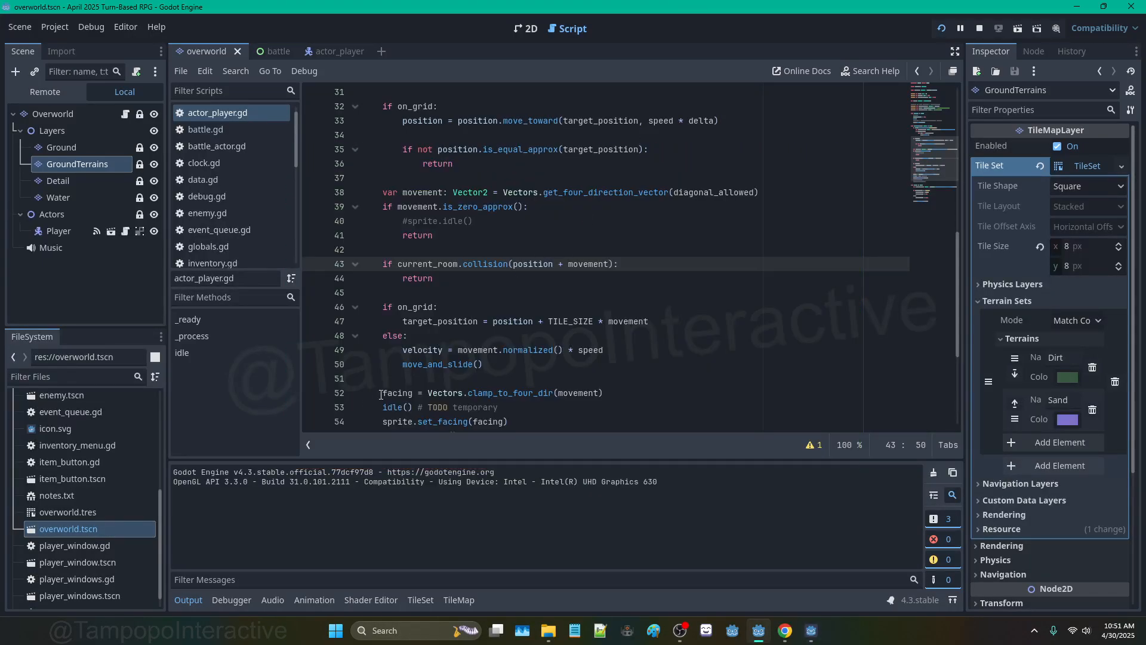
Step: Move the facing = Vectors.clamp_to_four_dir(movement) line above the collision check
drag(380, 394, 631, 396)
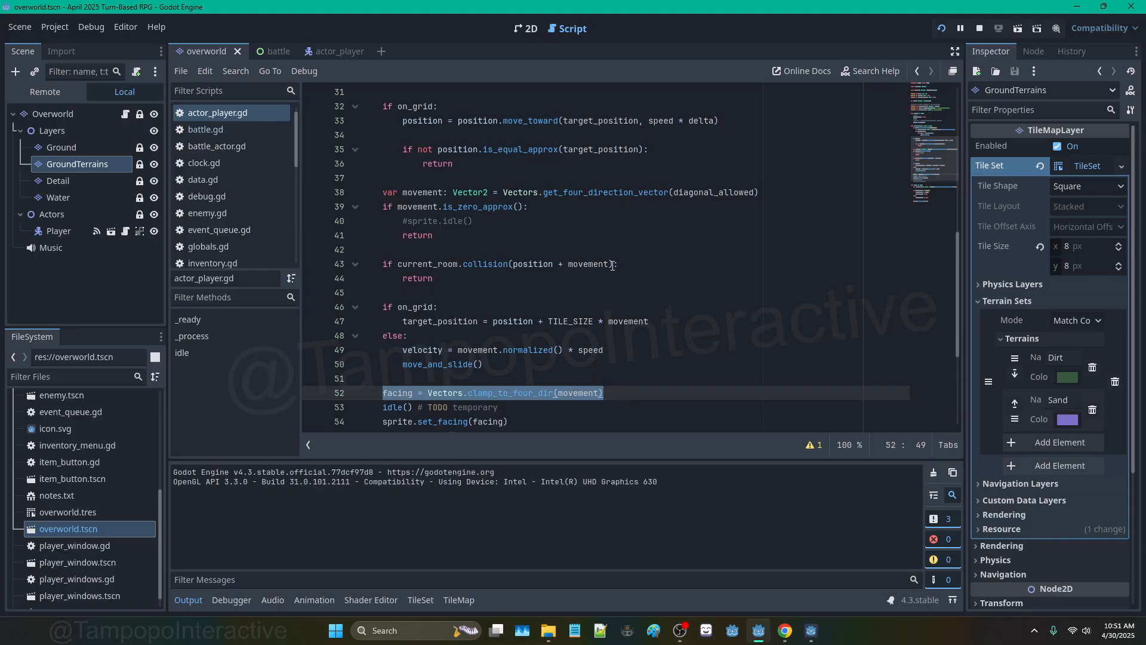
key(ctrl+x)
click(442, 250)
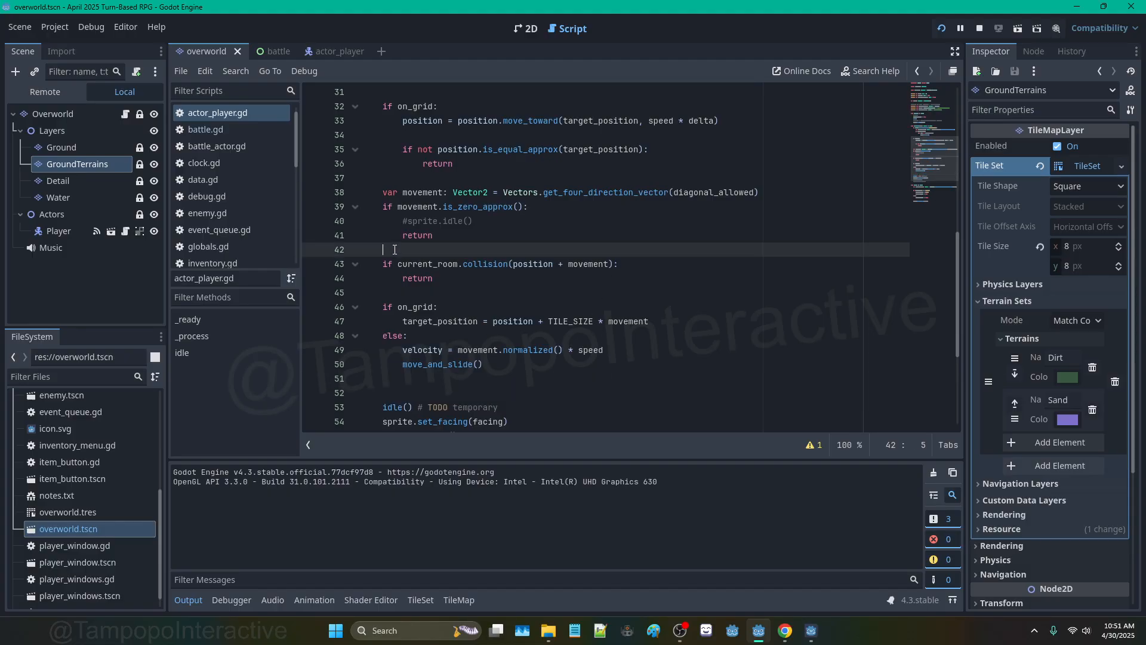
key(Return)
key(Return)
click(505, 267)
key(ctrl+v)
Step: Move sprite.set_facing(facing) to the line just below the facing assignment
scroll(466, 321, down, 4)
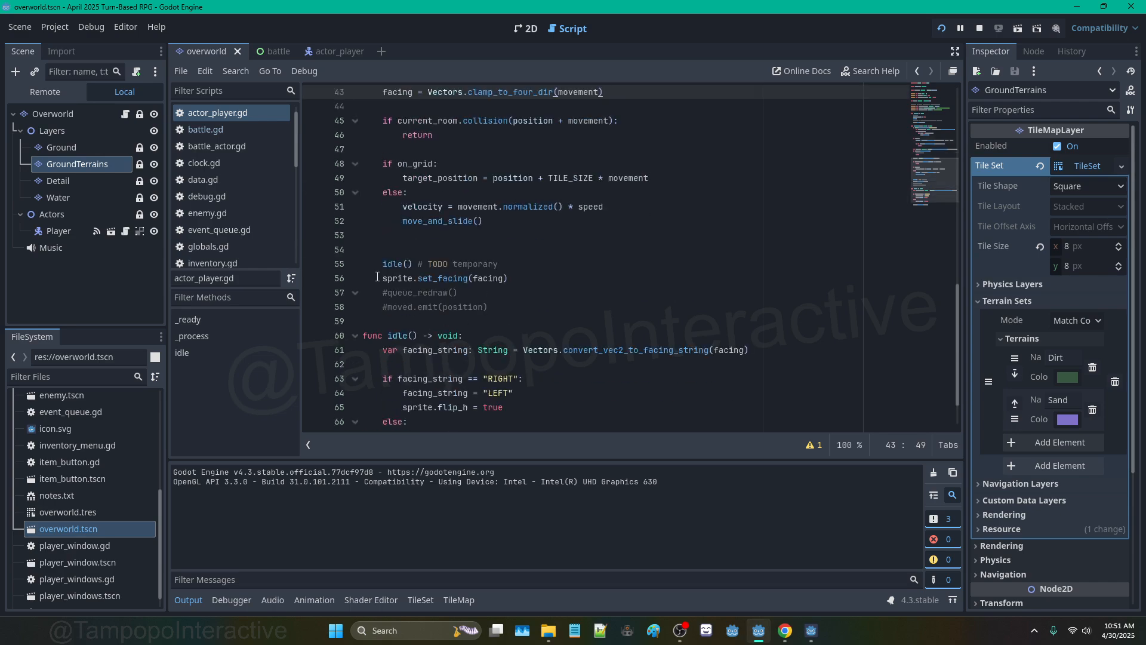
drag(383, 277, 509, 278)
key(ctrl+x)
scroll(621, 209, up, 2)
click(620, 180)
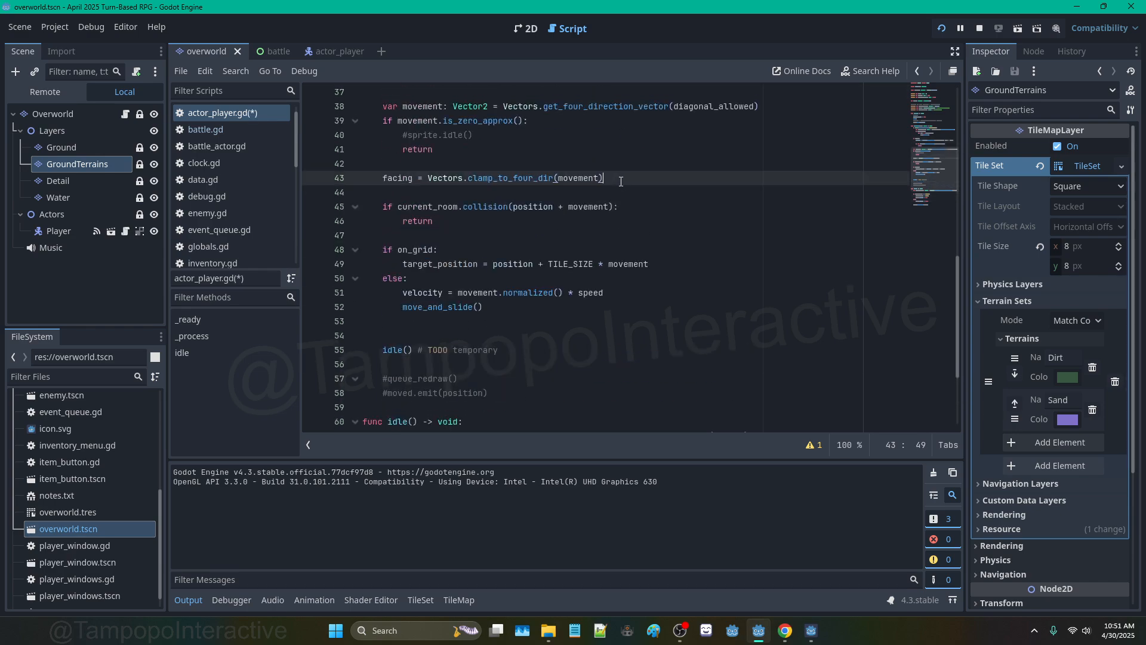
key(Return)
key(ctrl+v)
Step: Move the #queue_redraw() comment to line 45, under sprite.set_facing
drag(382, 392, 458, 393)
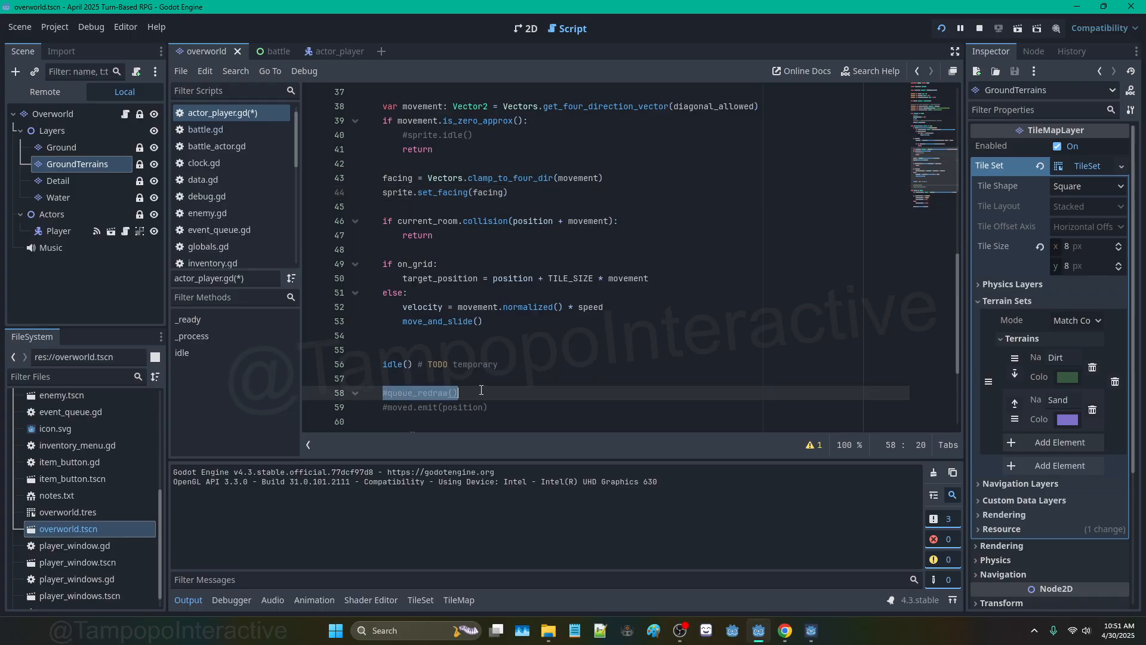
key(ctrl+x)
click(578, 195)
key(Return)
key(ctrl+v)
Step: Delete the leftover blank lines, then save and relaunch the game
scroll(577, 195, down, 1)
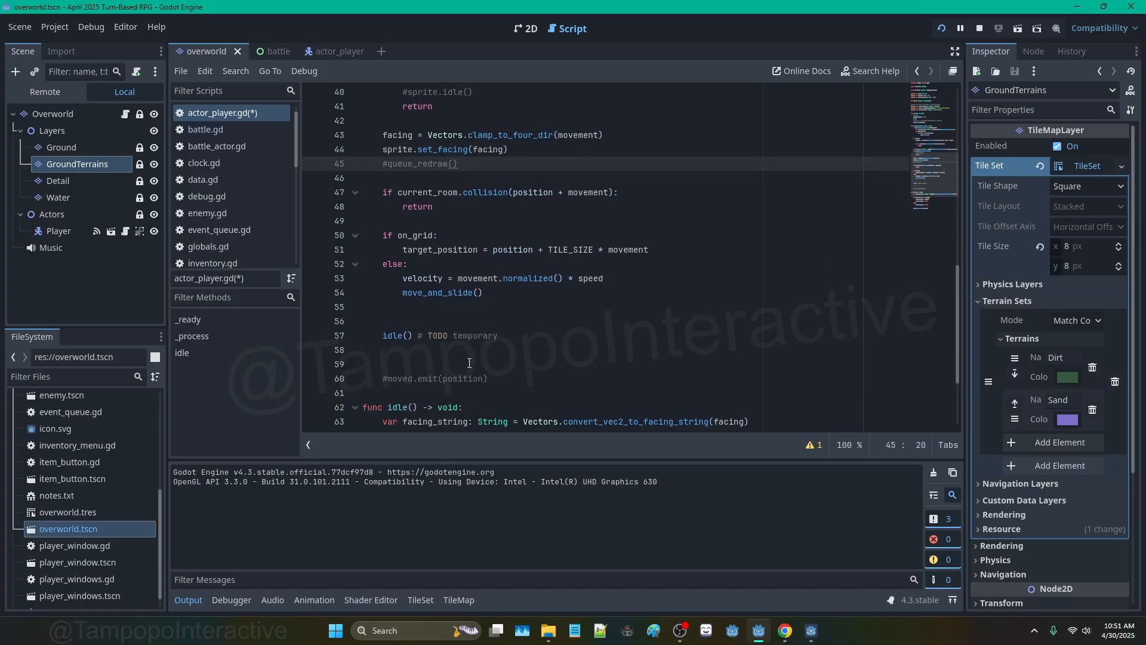
click(537, 364)
key(BackSpace)
key(BackSpace)
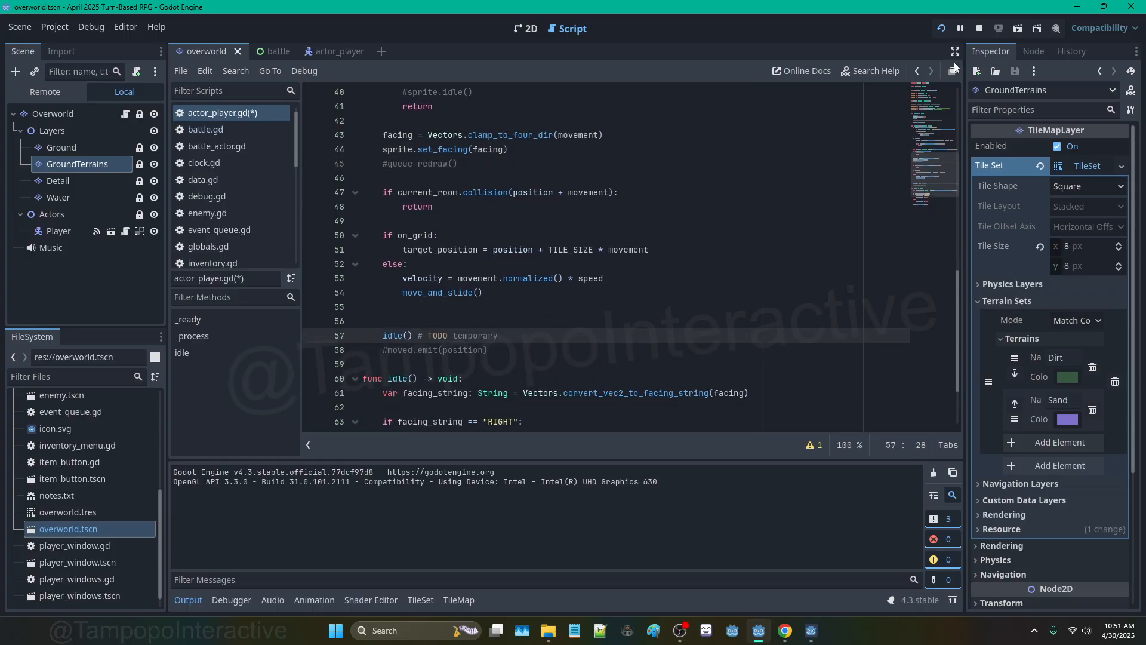
click(946, 28)
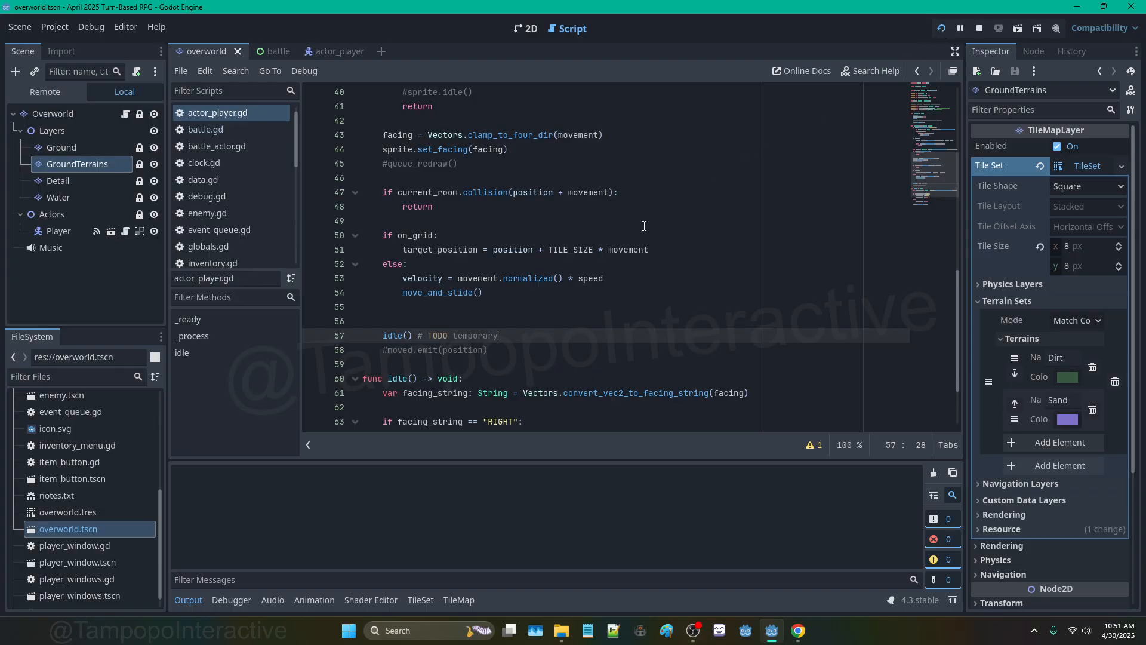
Step: Walk the player down the map and left toward the river's edge
key(Down)
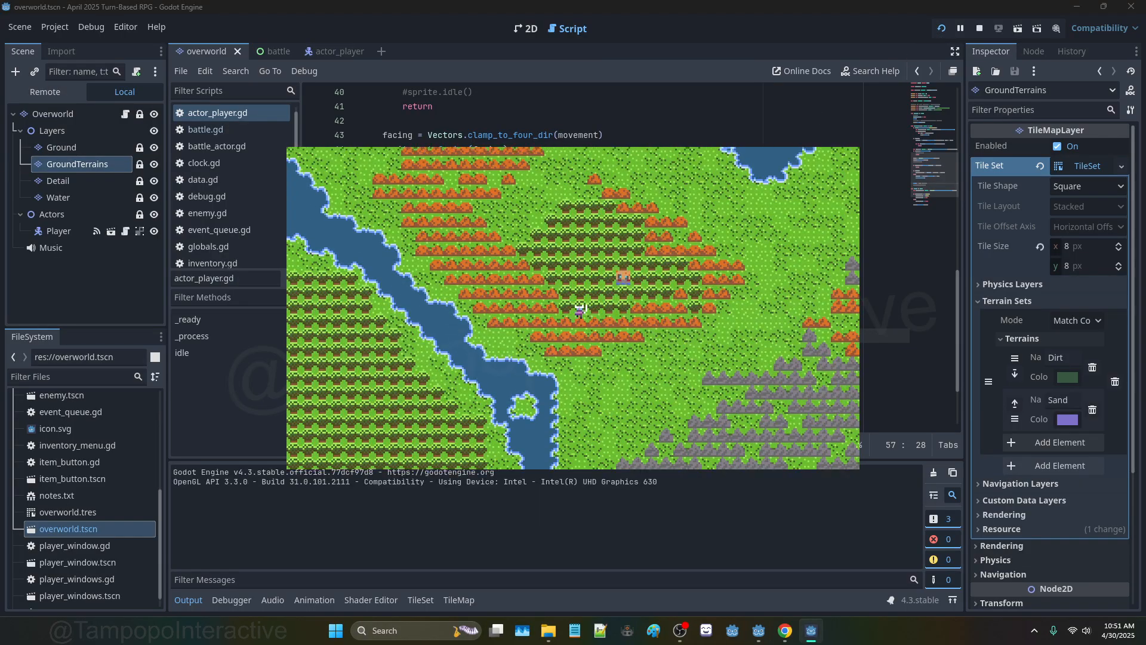
key(Down)
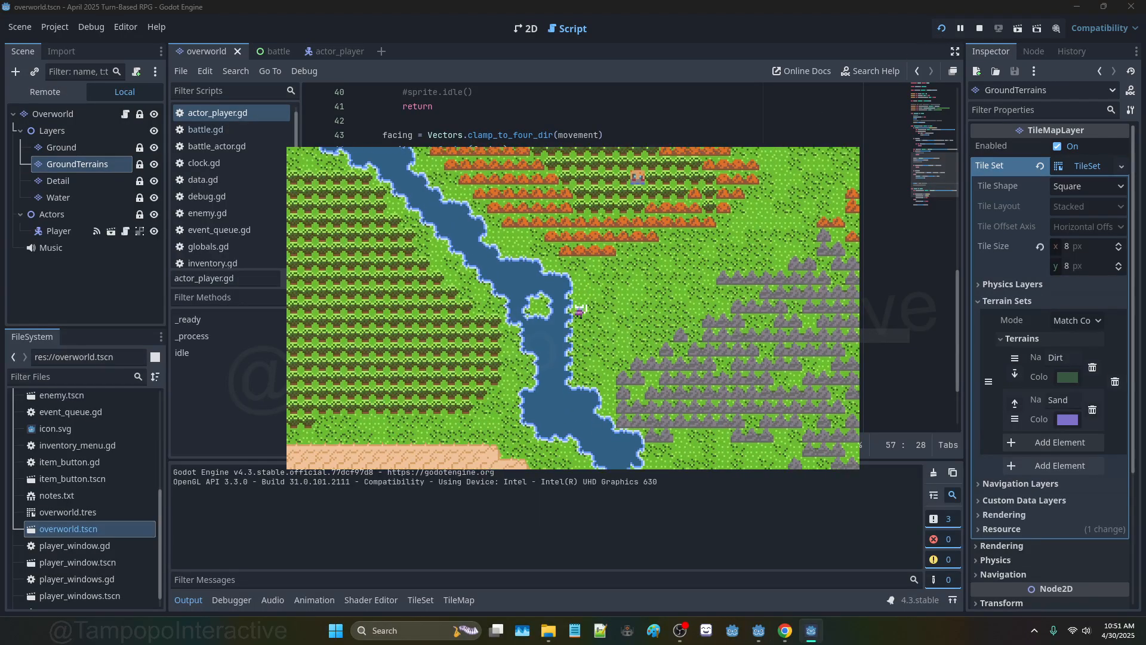
key(Up)
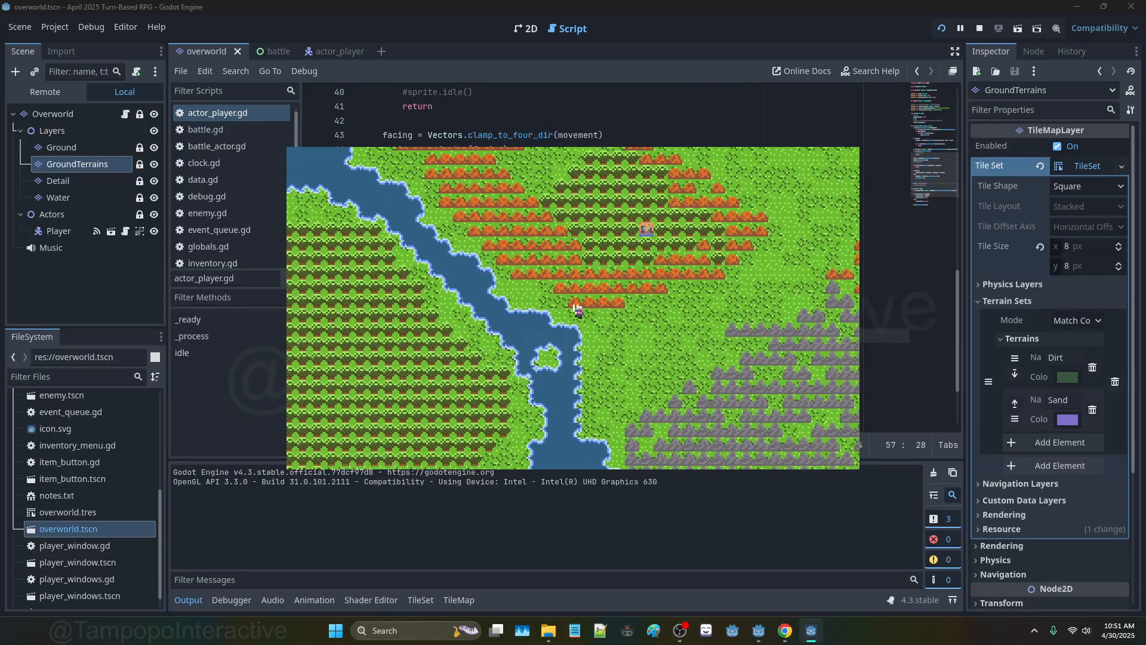
key(Left)
key(Down)
key(Up)
key(Left)
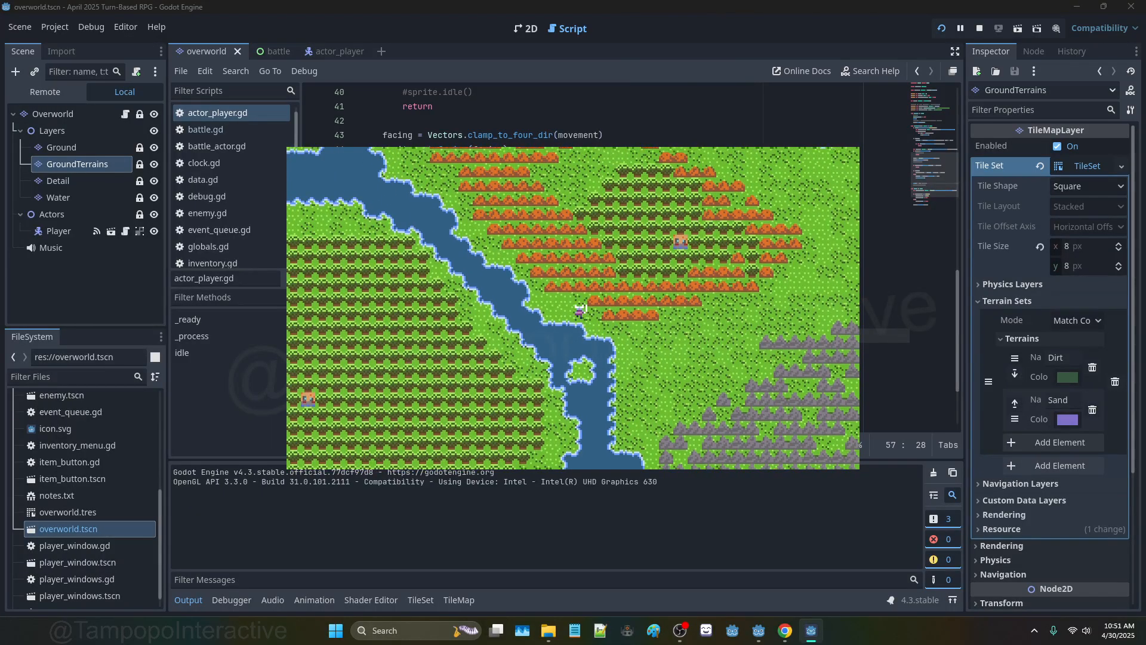
key(Down)
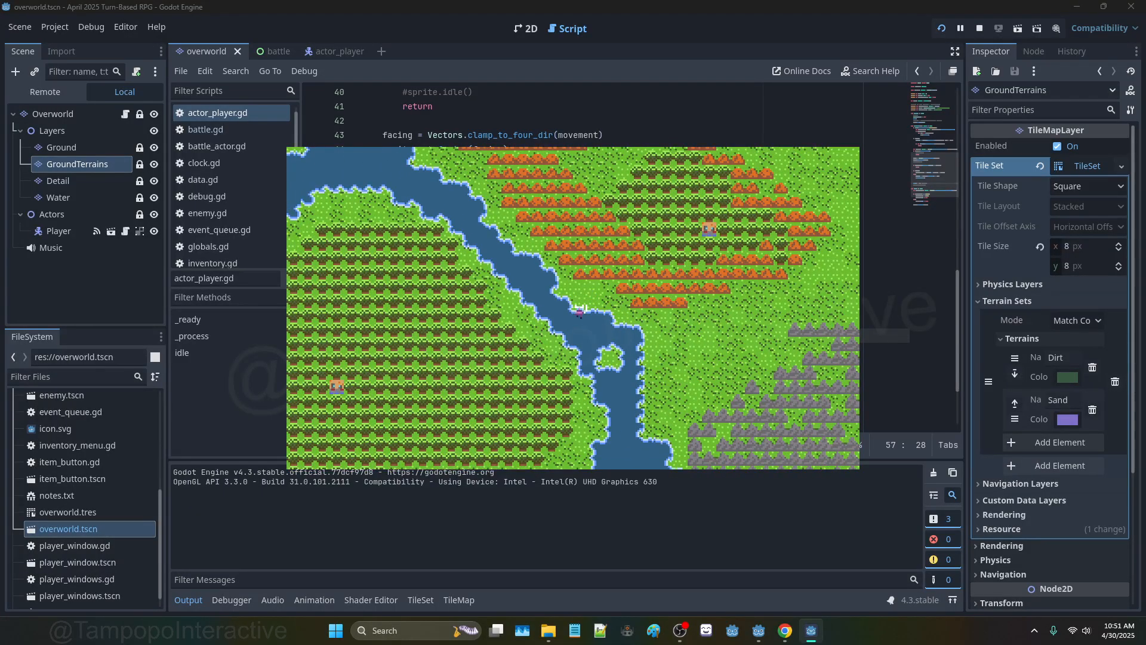
Step: Test walking against the river edge from several directions, then close the game with Escape
key(Up)
key(Left)
key(Down)
key(Up)
key(Right)
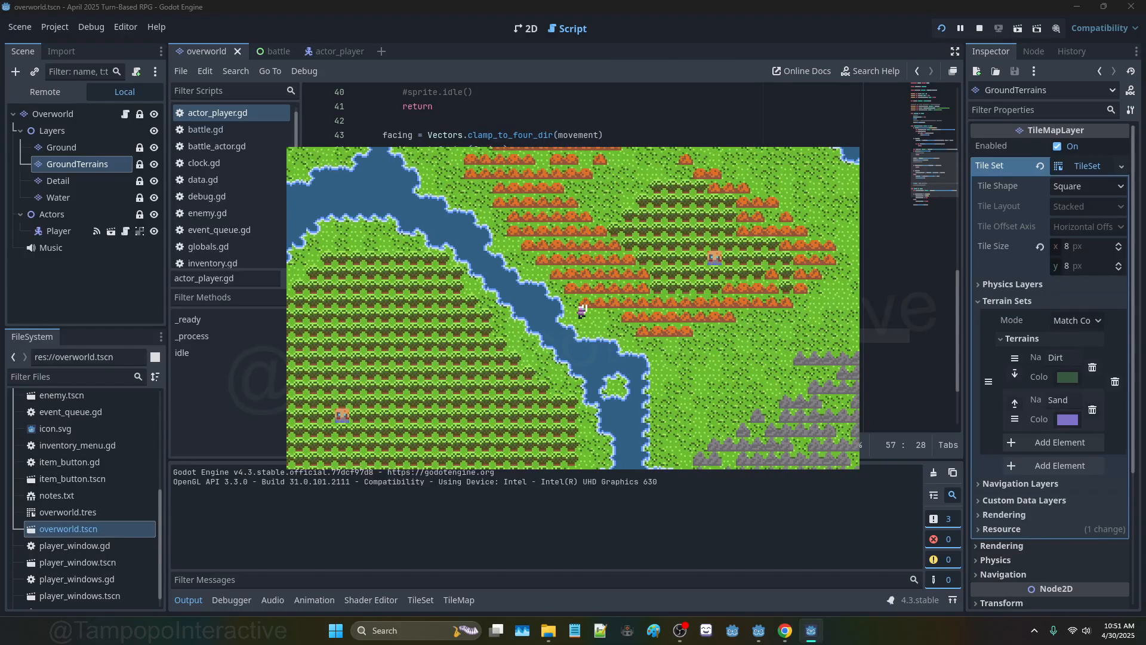
key(Down)
key(Up)
key(Left)
key(Down)
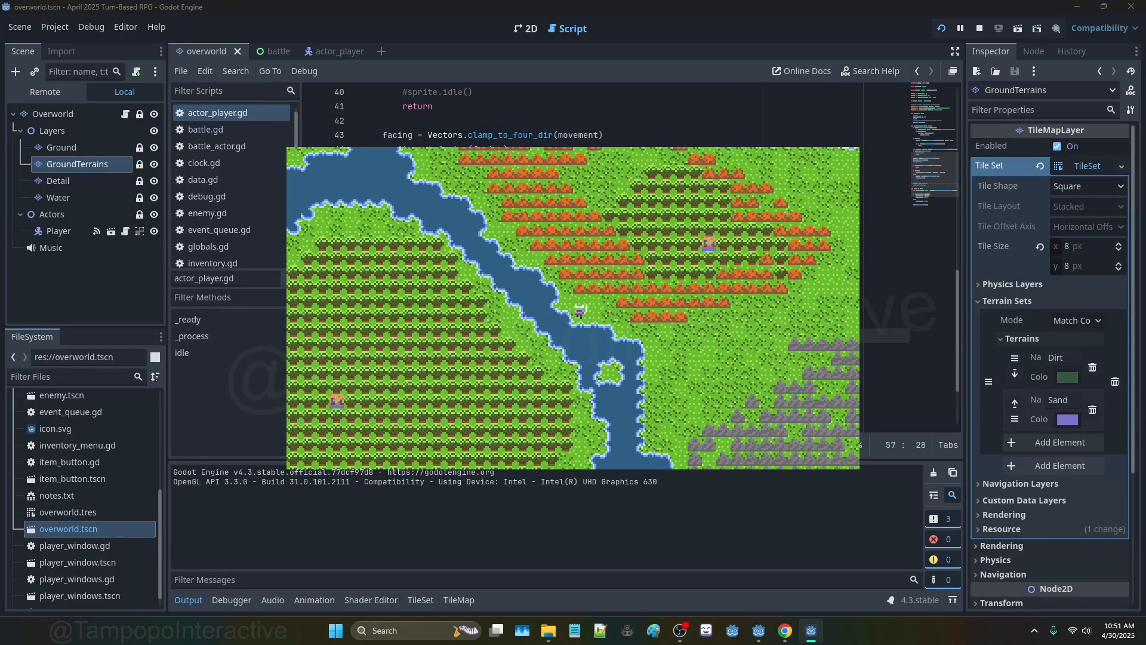
key(Up)
key(Right)
key(Escape)
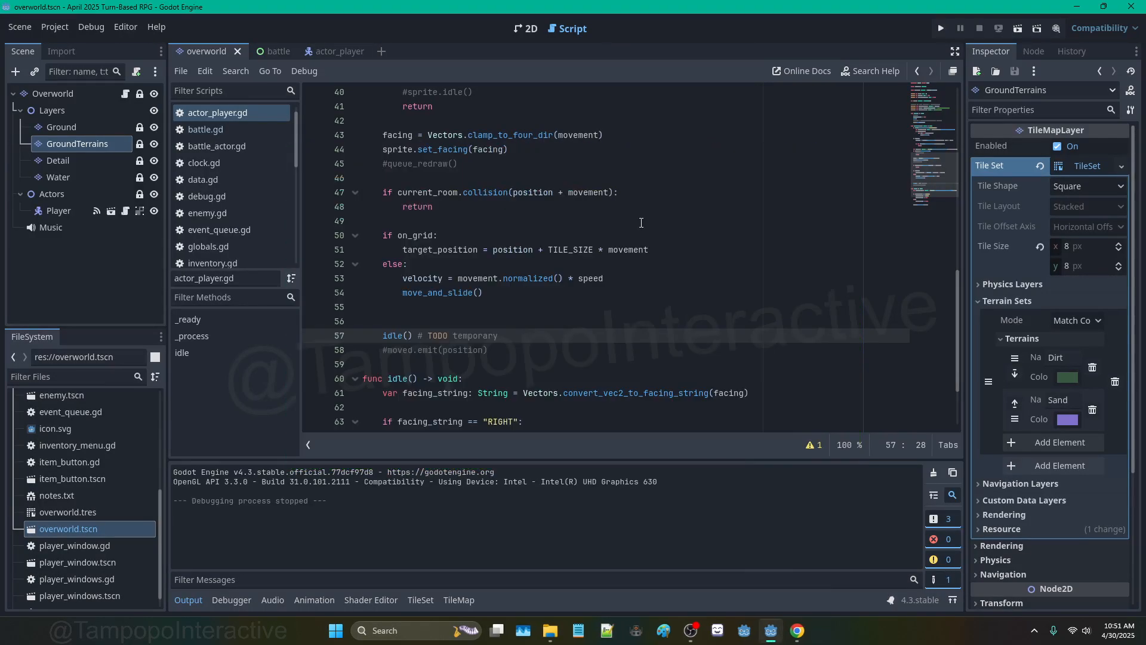
Step: Add the line var buffer: Vector2 = Vector2(4, 4) + movement above the collision check
click(471, 174)
scroll(503, 254, up, 4)
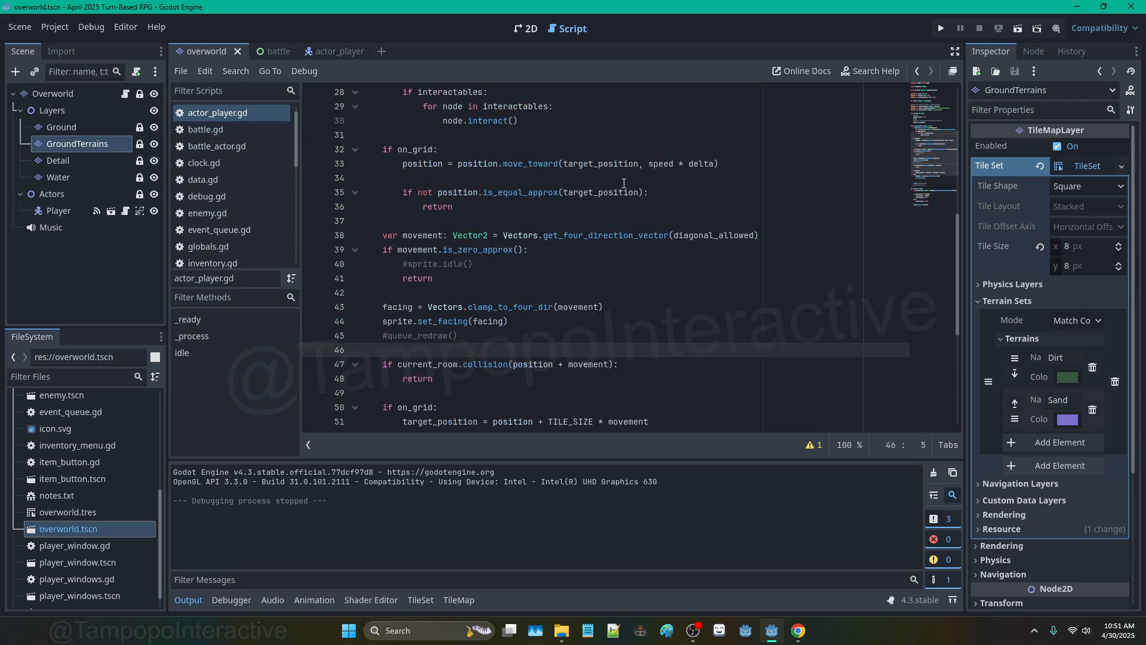
scroll(623, 184, up, 2)
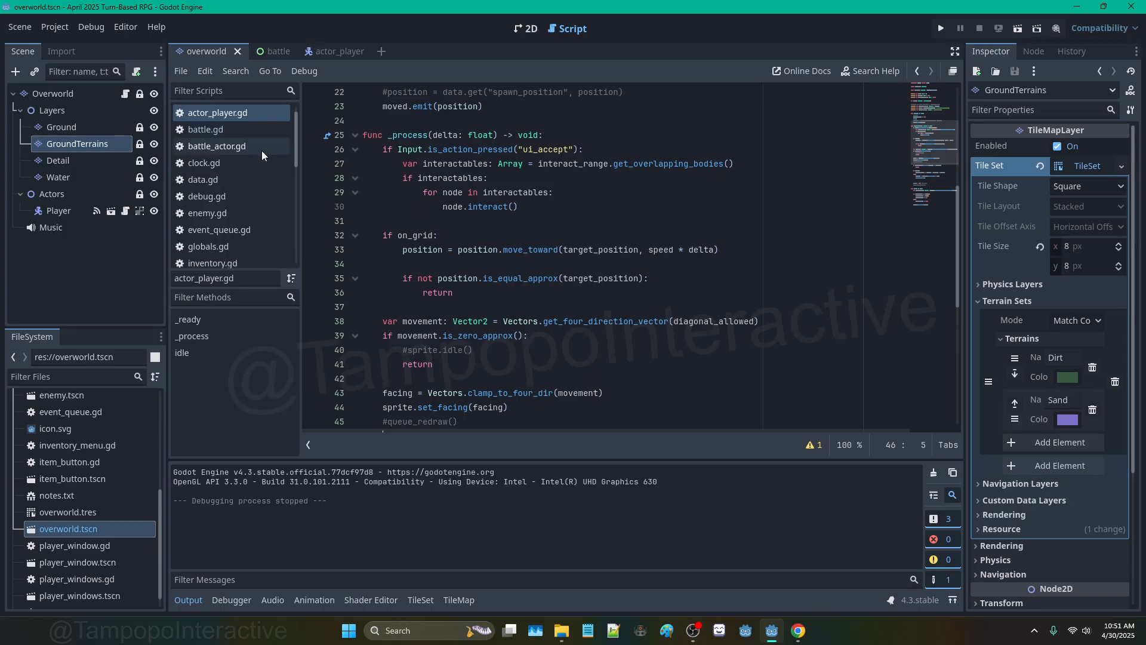
scroll(560, 317, down, 4)
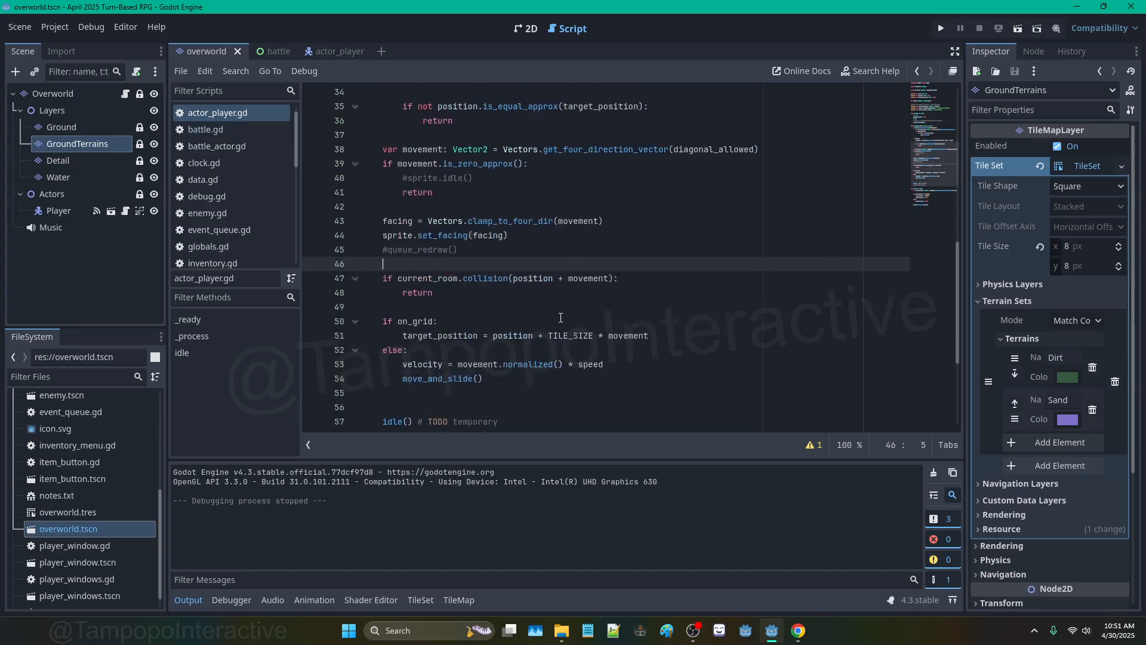
click(566, 278)
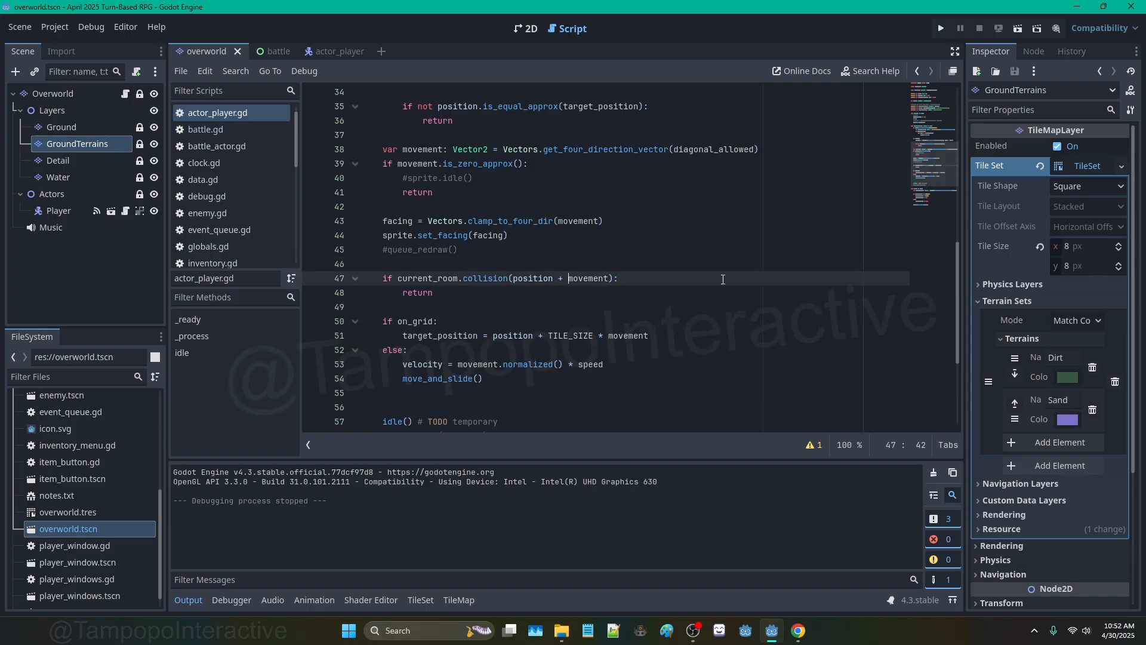
click(514, 264)
key(Return)
text(var )
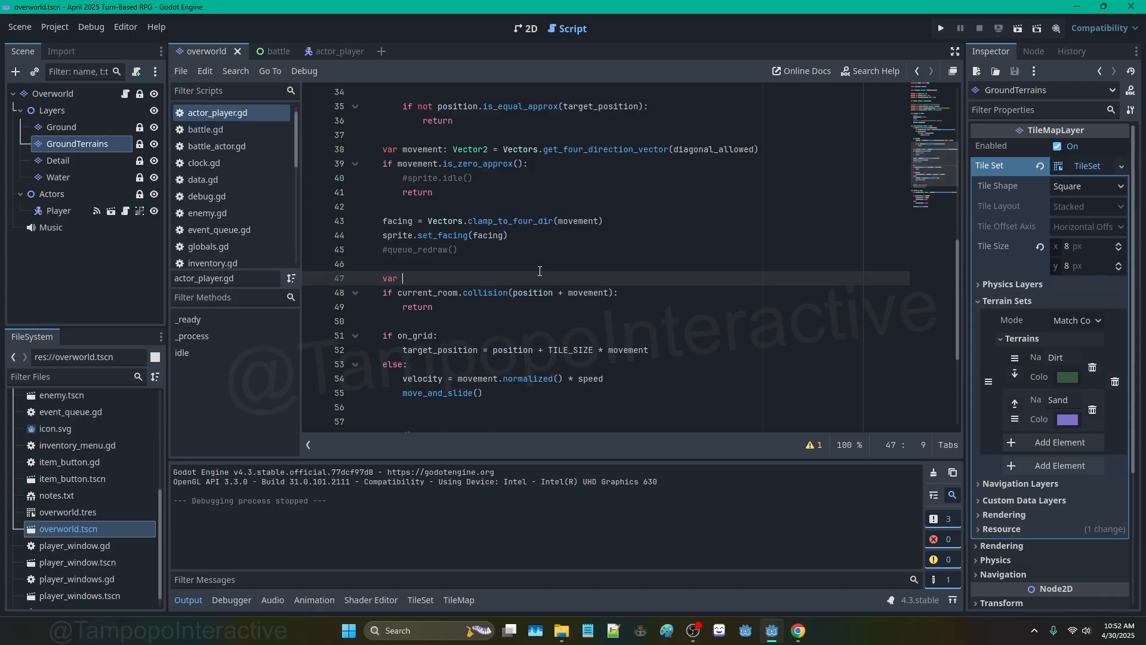
text(buffer: Vector2 = )
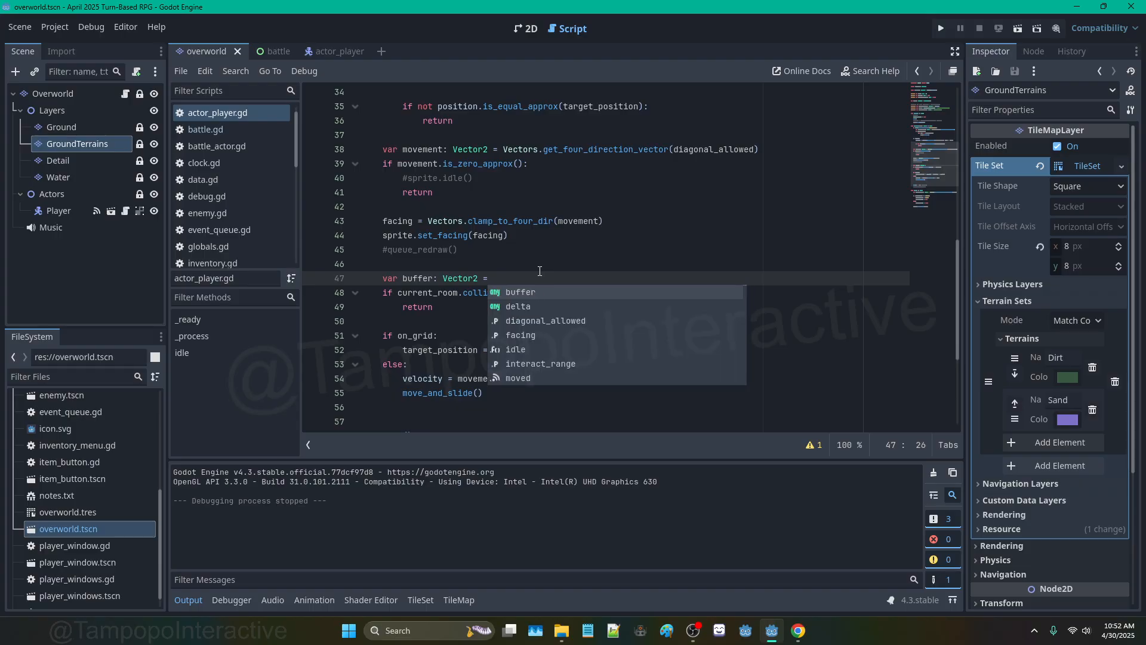
text(Vector2()
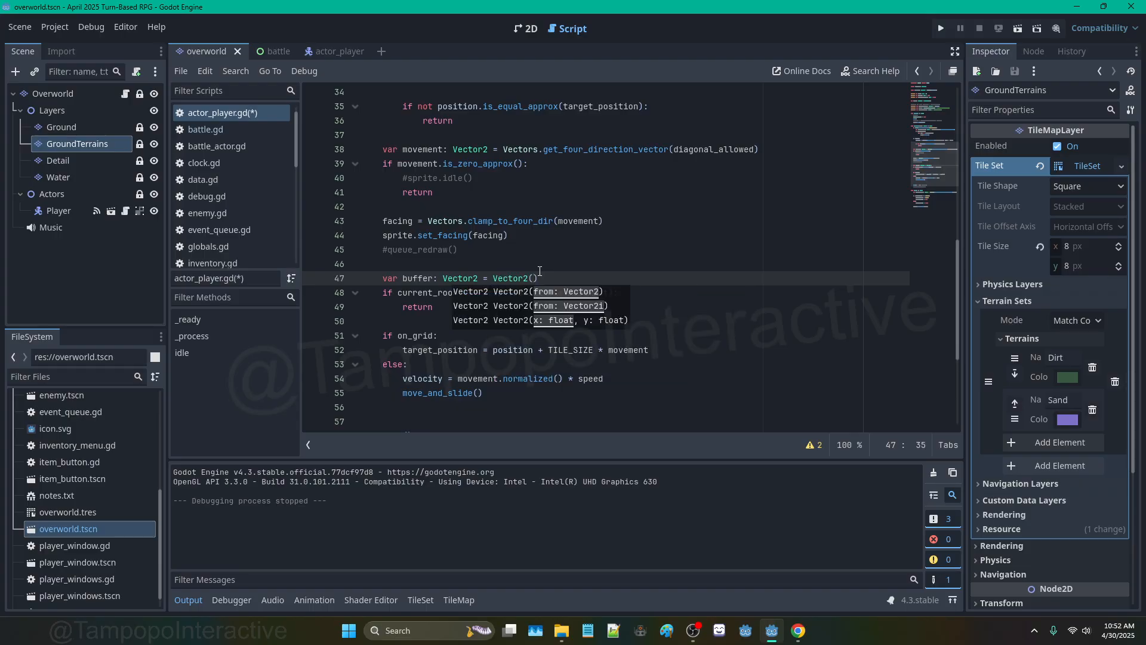
text(4, 4) + movement * 8)
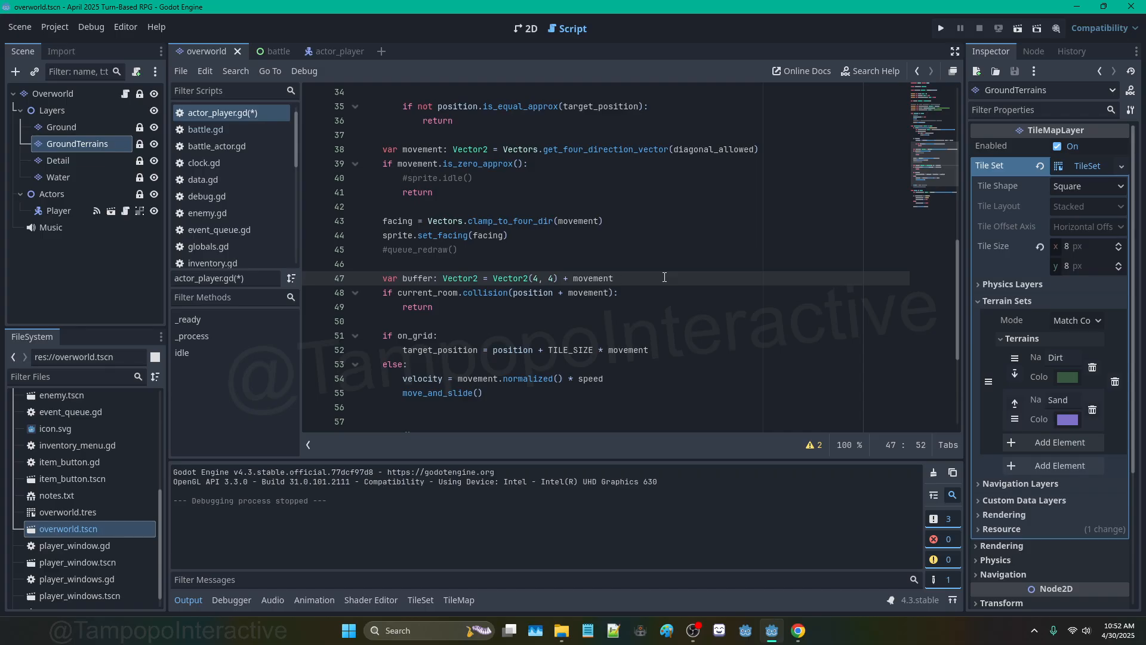
Step: Correct line 47 to read Vector2(4, 4) + movement + TILE_SIZE * movement, then select lines 47–49
text(* 8)
key(BackSpace)
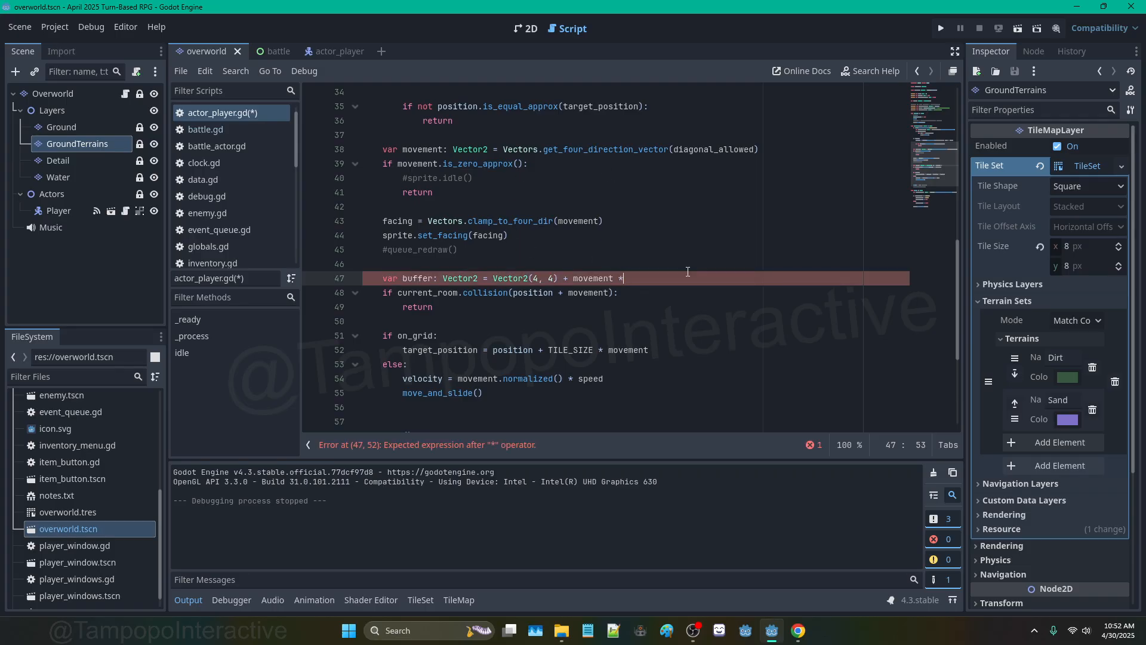
key(BackSpace)
text(+ TILE_SIZE * mno)
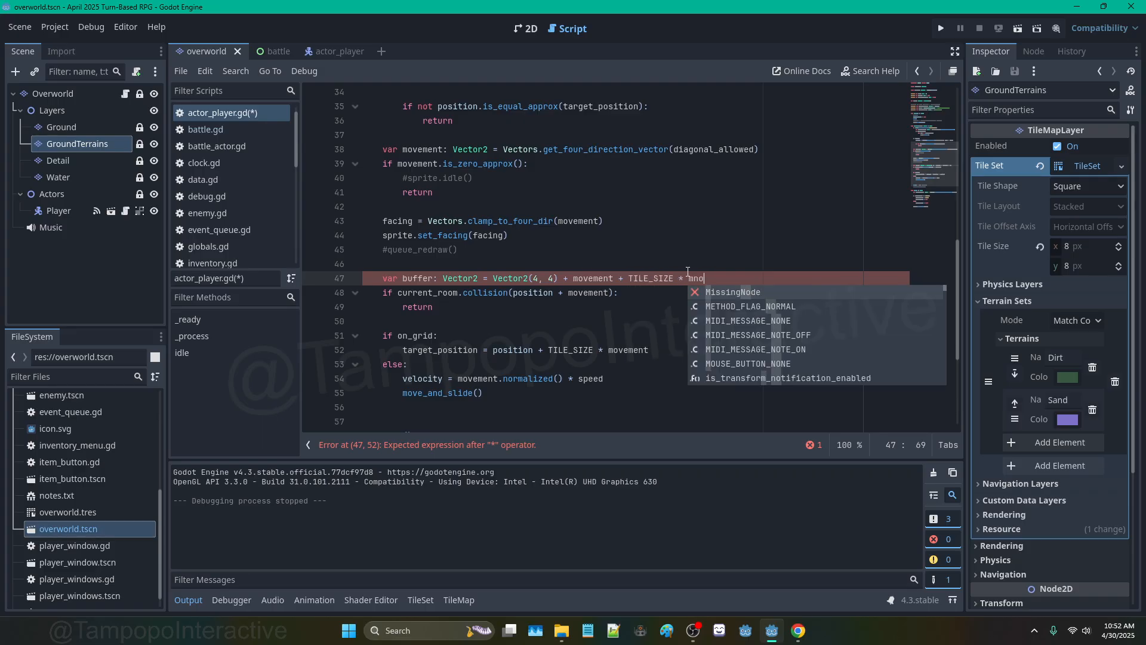
key(BackSpace)
key(BackSpace)
text(ovement)
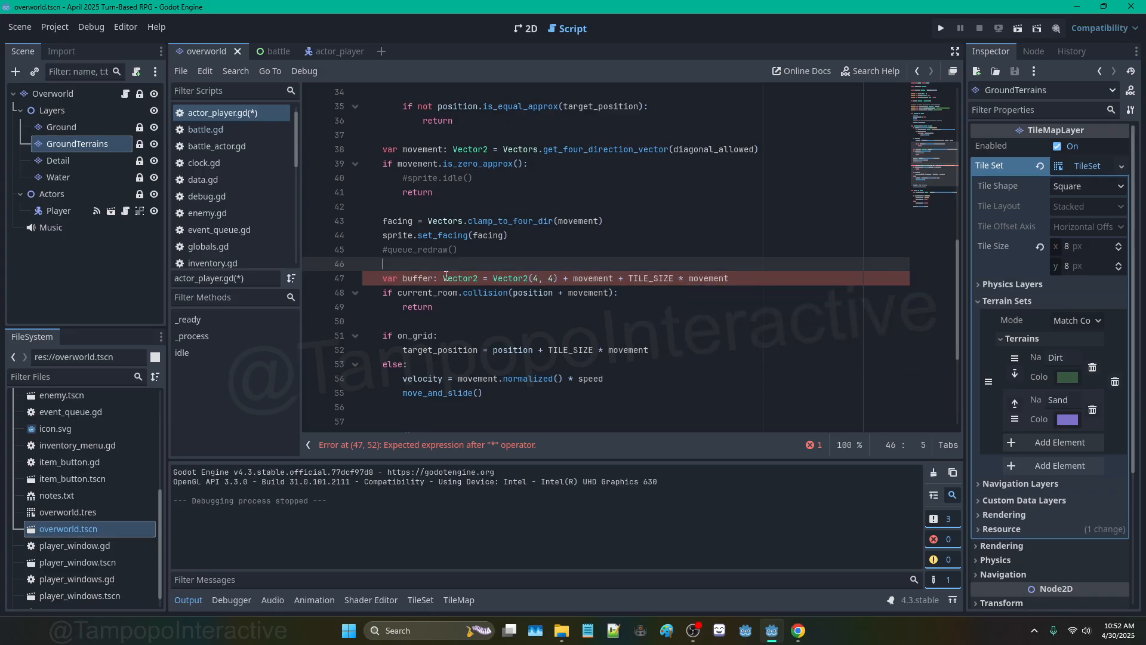
drag(382, 278, 452, 302)
key(ctrl+c)
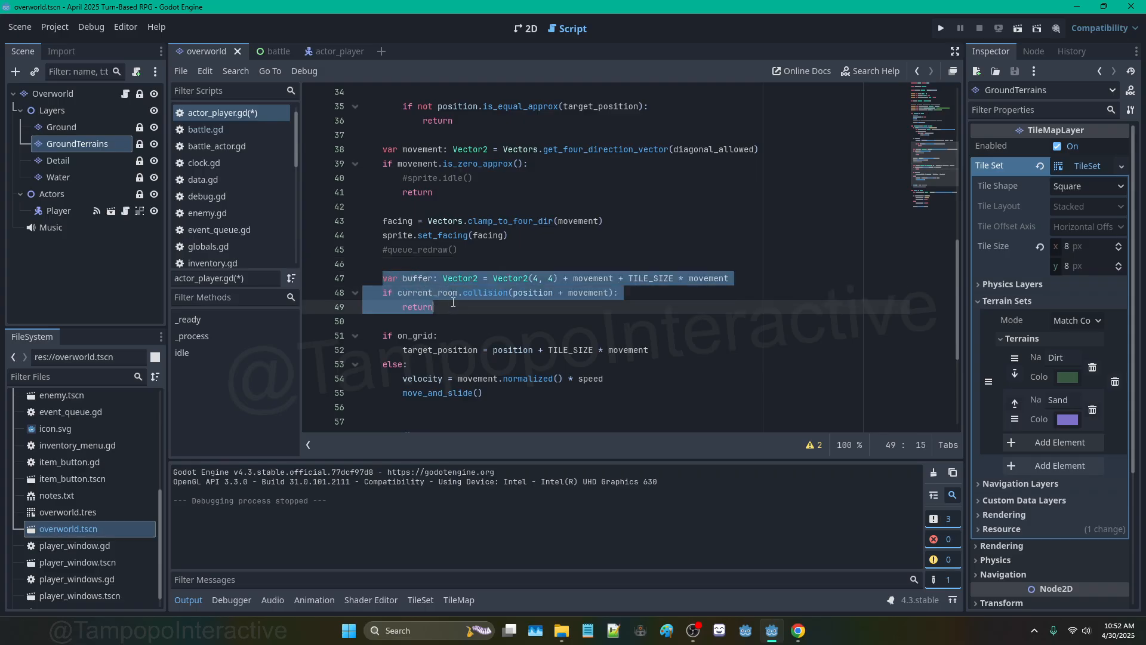
Step: Move the buffer and collision-check lines under target_position, indented into the on_grid branch
key(BackSpace)
click(657, 320)
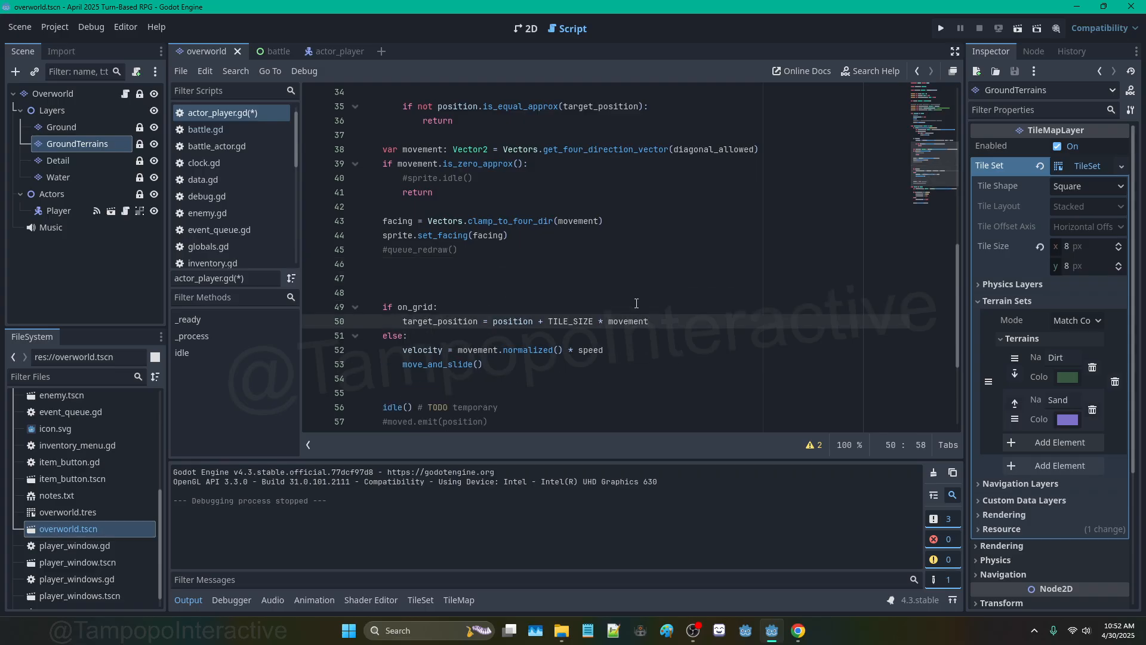
key(Return)
key(Return)
key(ctrl+v)
drag(385, 365, 436, 379)
key(Tab)
Step: Delete the pasted buffer line entirely
click(468, 352)
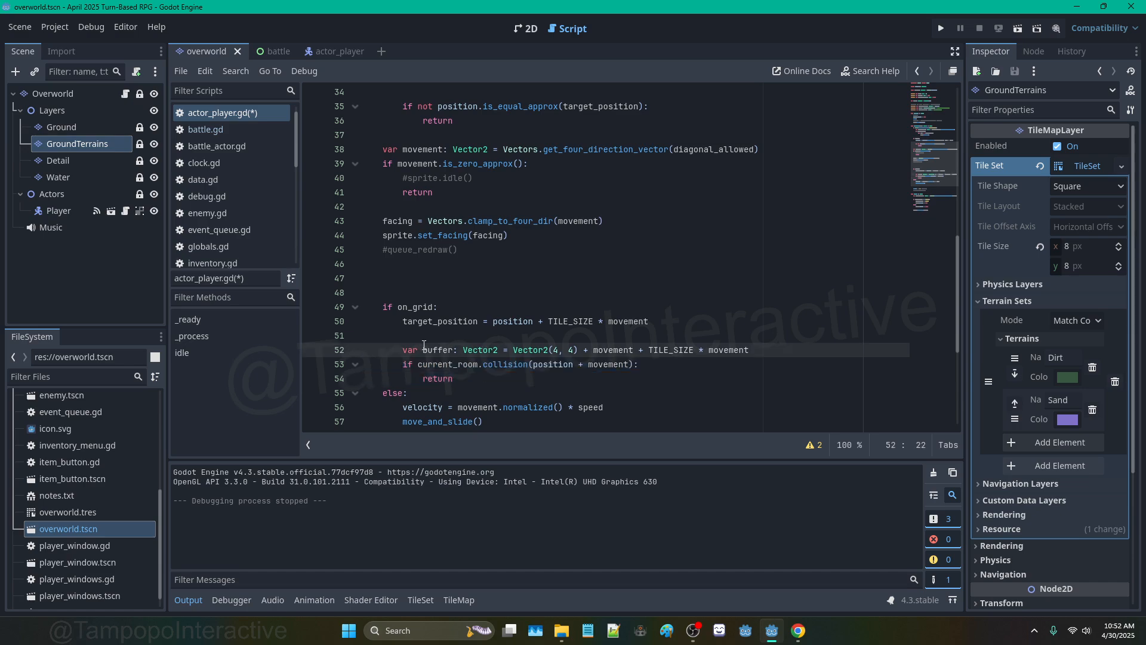
double_click(437, 323)
scroll(479, 224, up, 4)
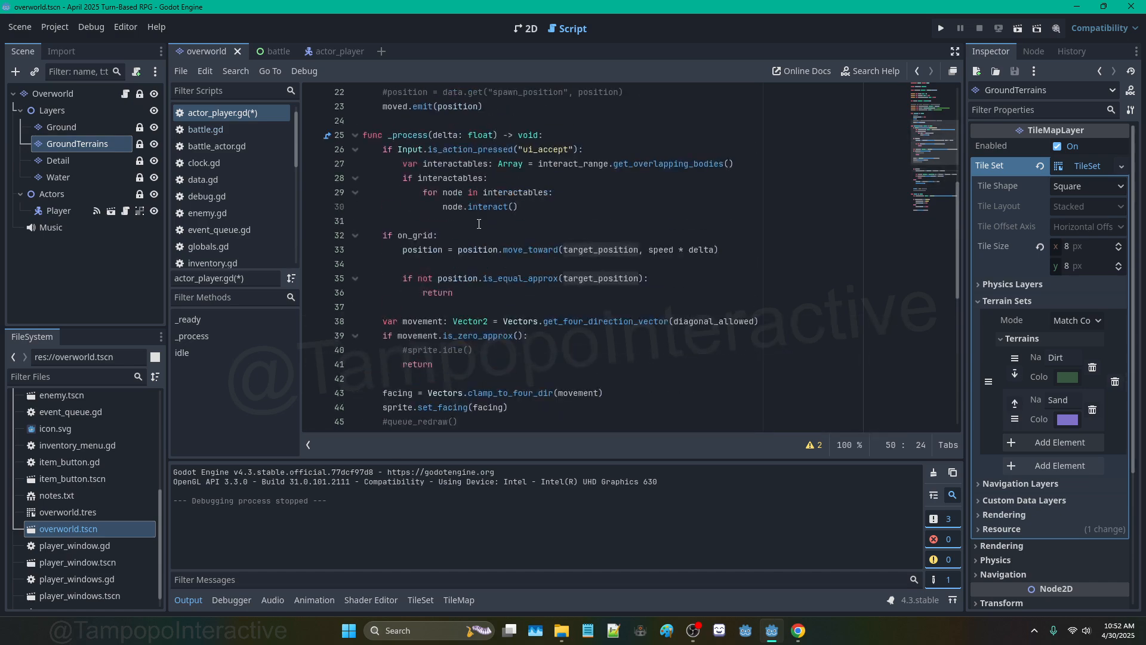
scroll(440, 239, down, 3)
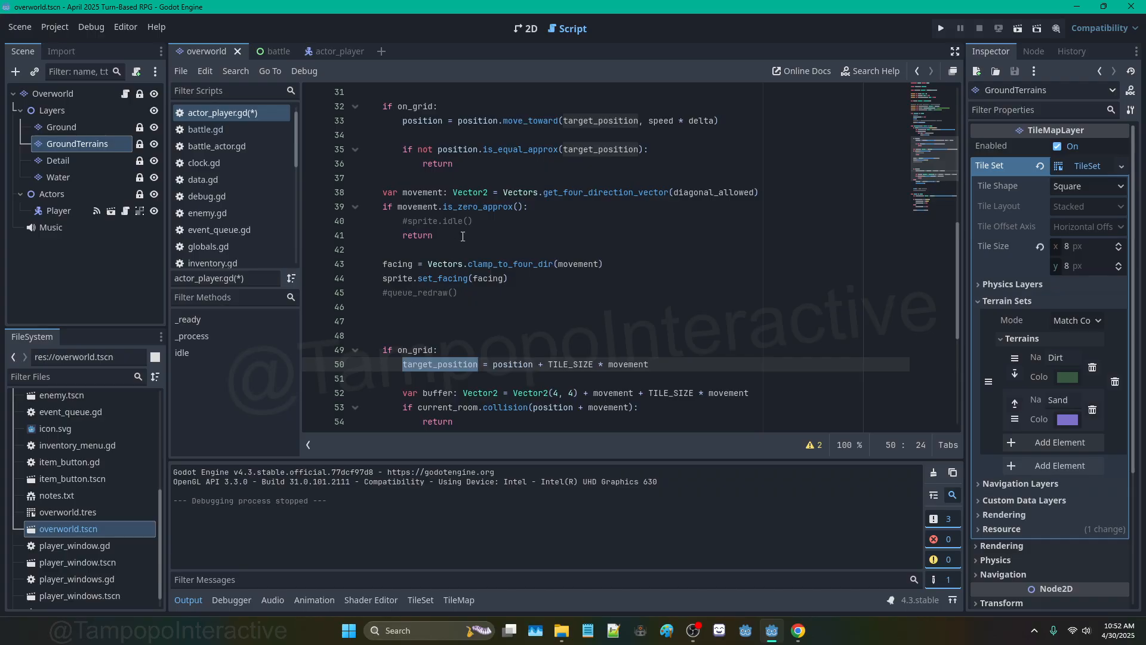
scroll(536, 160, up, 2)
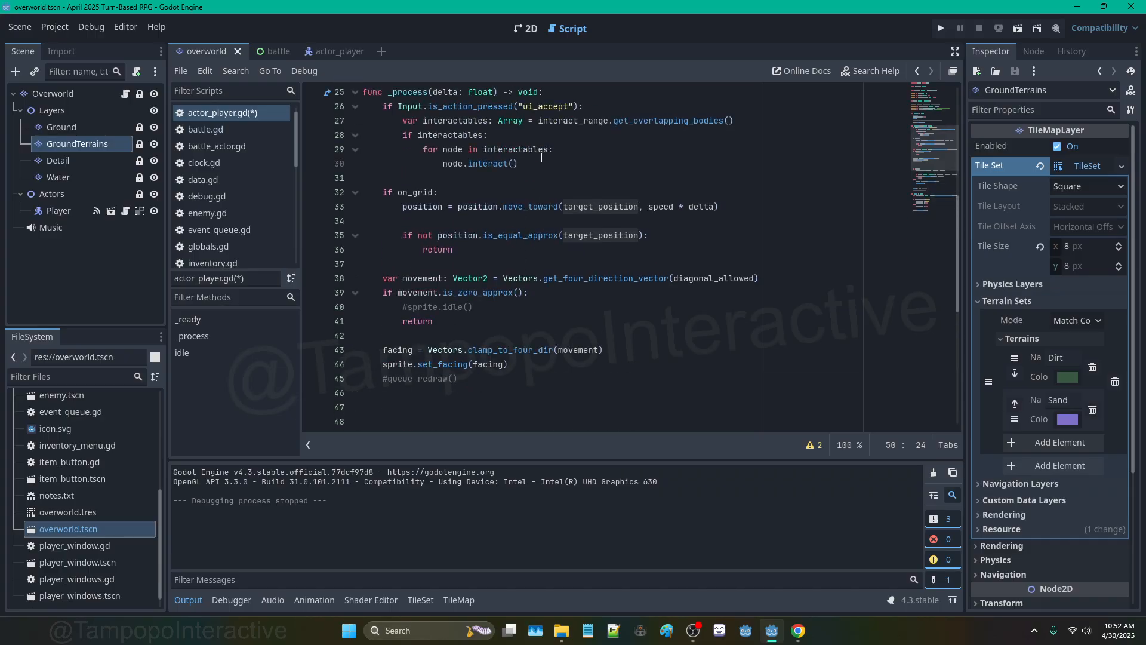
scroll(541, 158, down, 4)
click(627, 306)
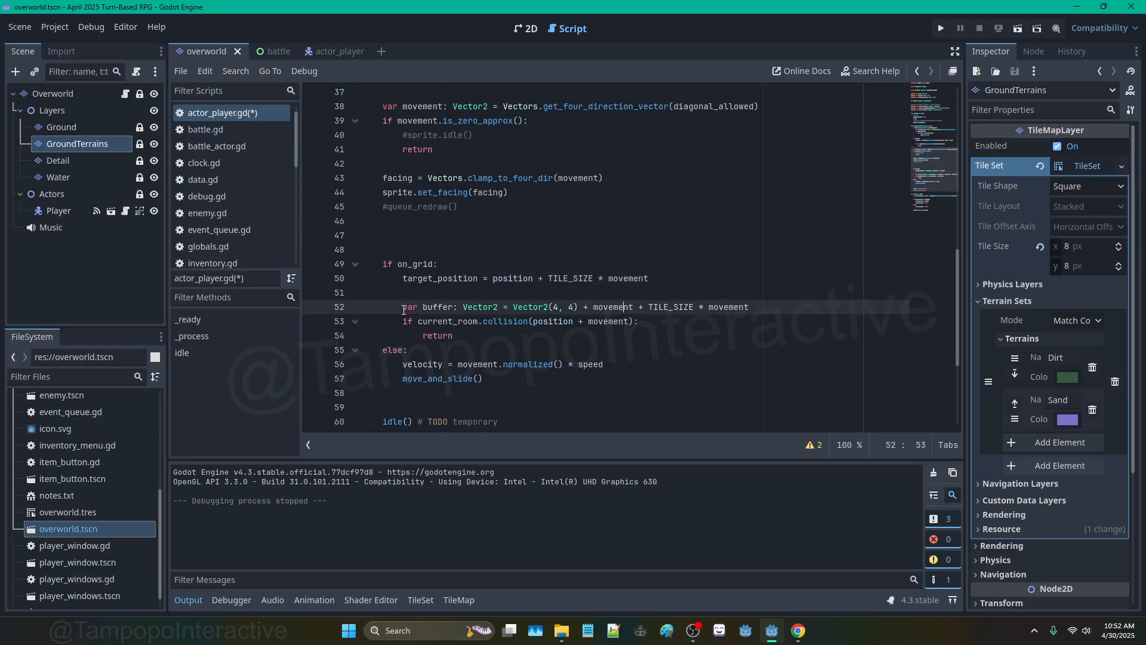
drag(398, 307, 817, 312)
key(BackSpace)
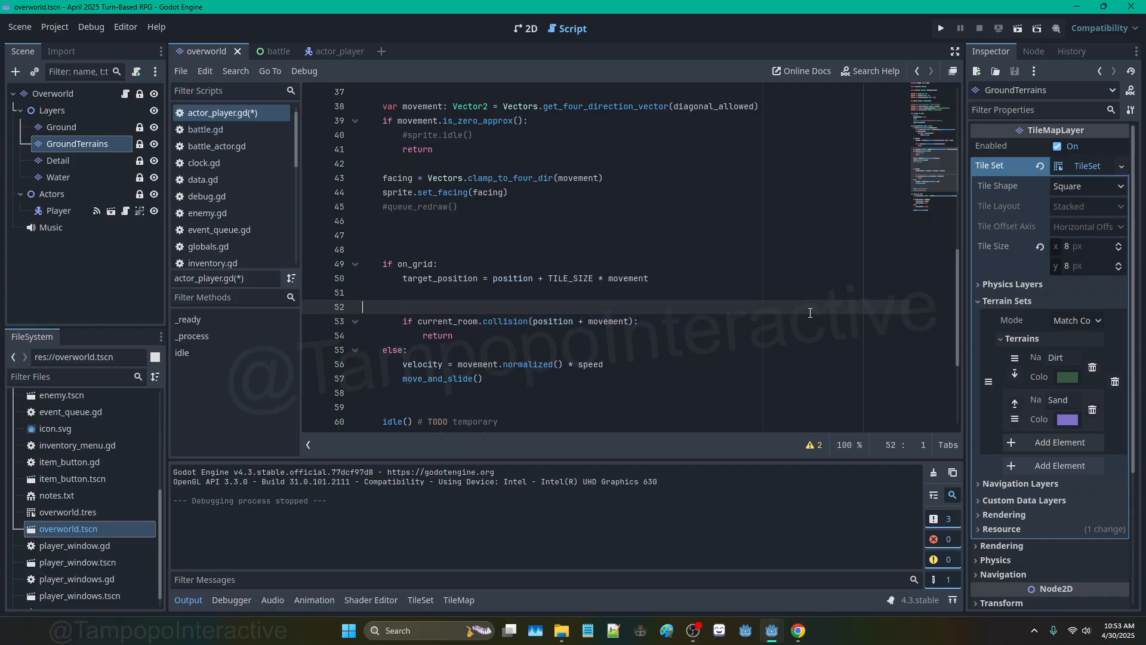
key(BackSpace)
Step: Make collision() test target_position, reset with target_position = position when blocked, and save
drag(533, 307, 631, 307)
text(target_position)
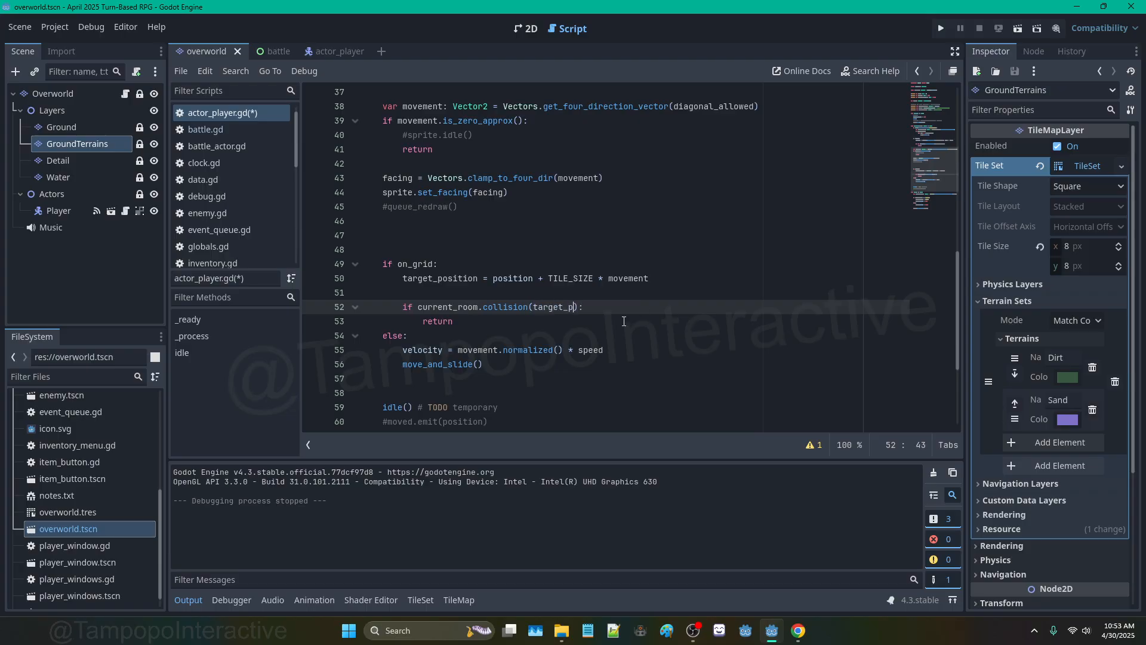
right_click(621, 315)
double_click(630, 308)
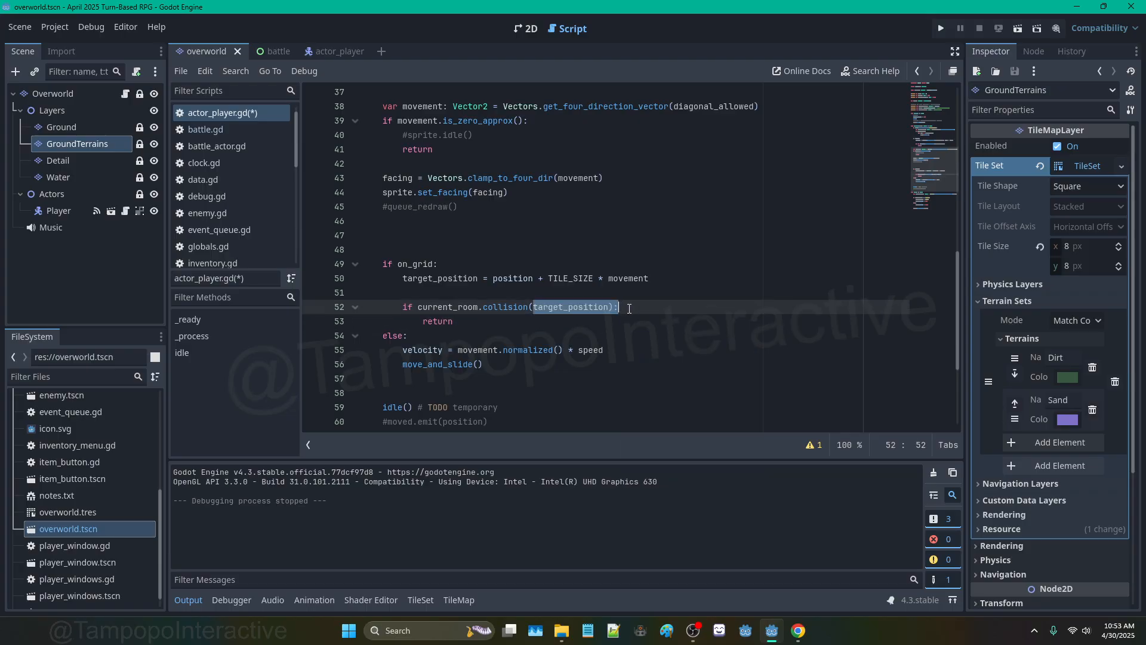
click(621, 305)
key(Return)
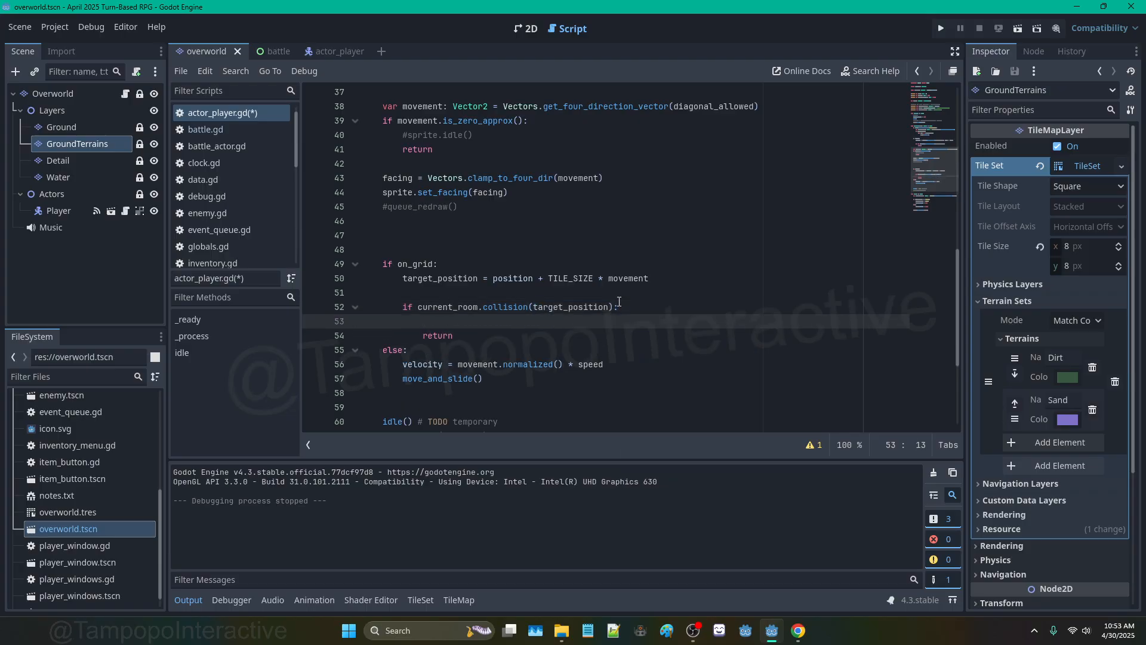
text(target_position = position)
key(ctrl+s)
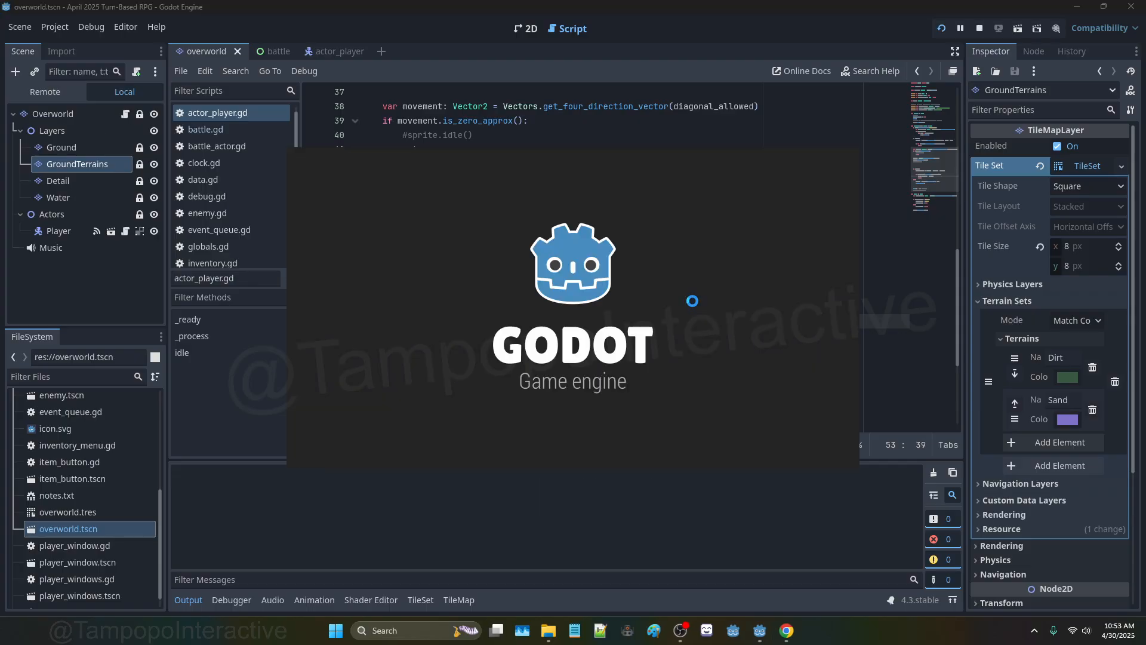
key(Down)
key(Left)
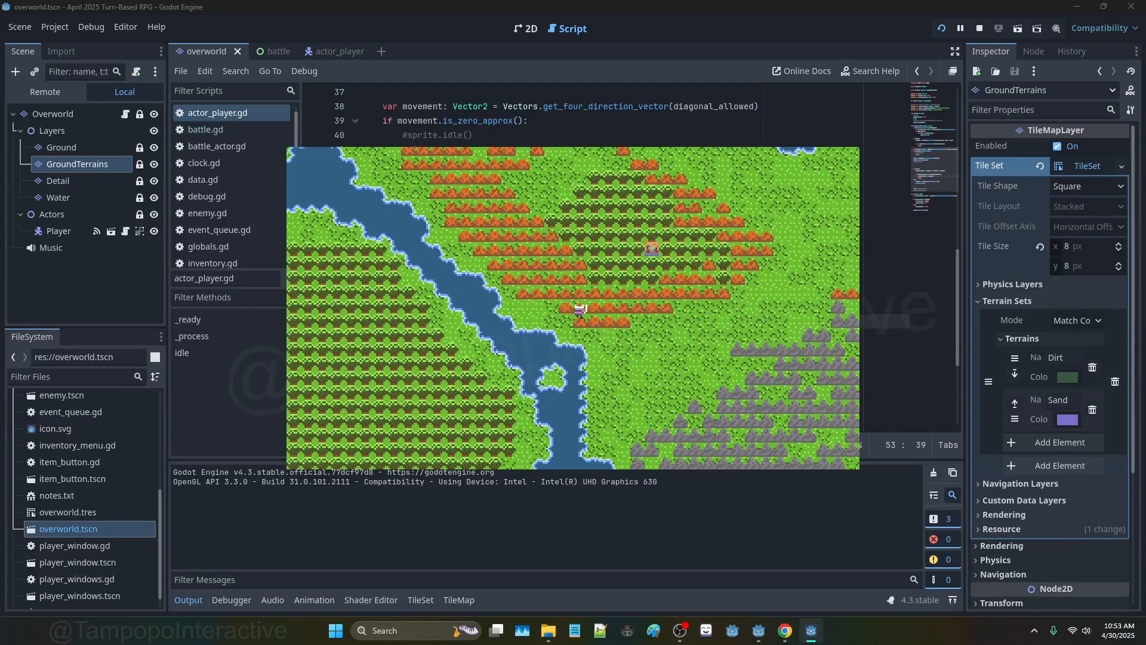
key(Right)
key(Down)
key(Down)
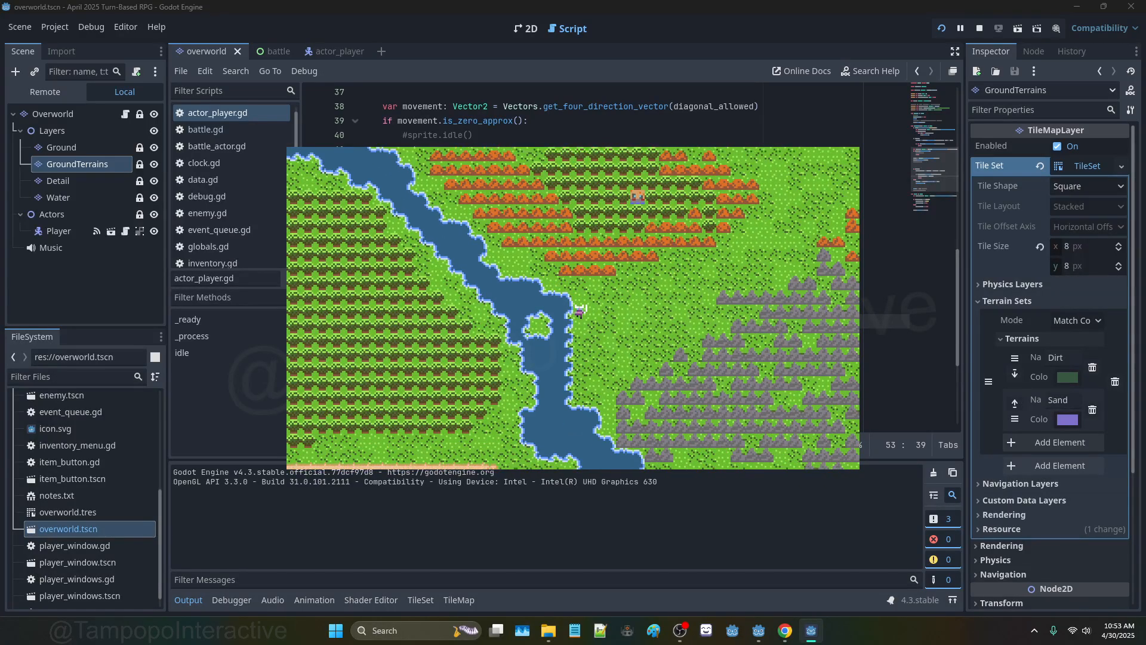
key(Down)
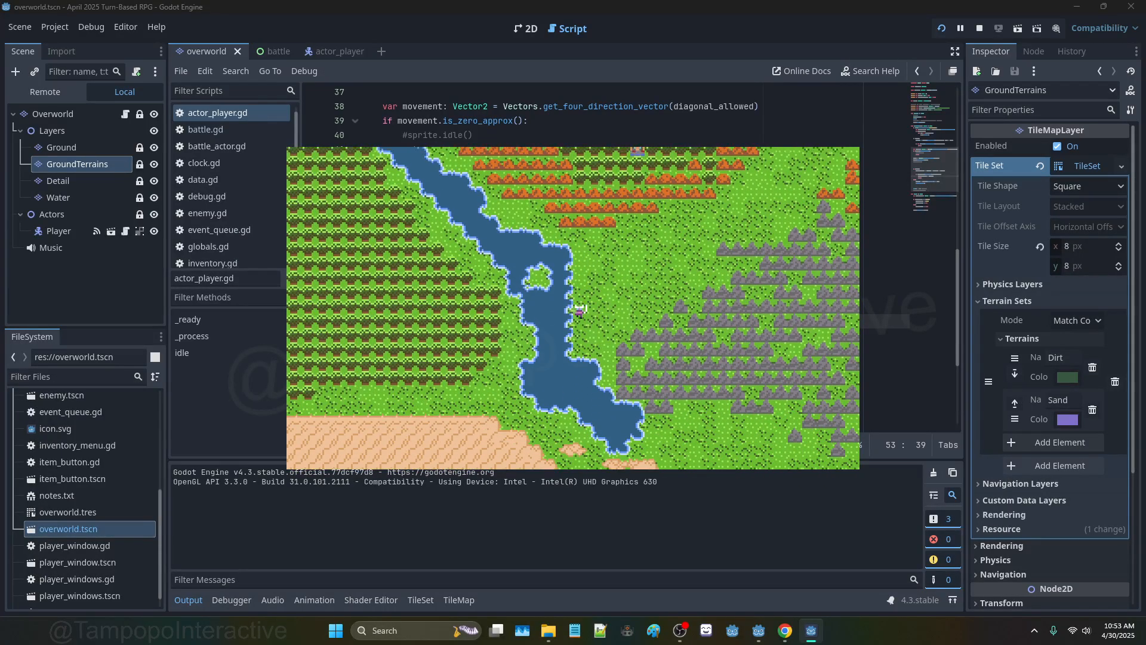
key(Right)
key(Right)
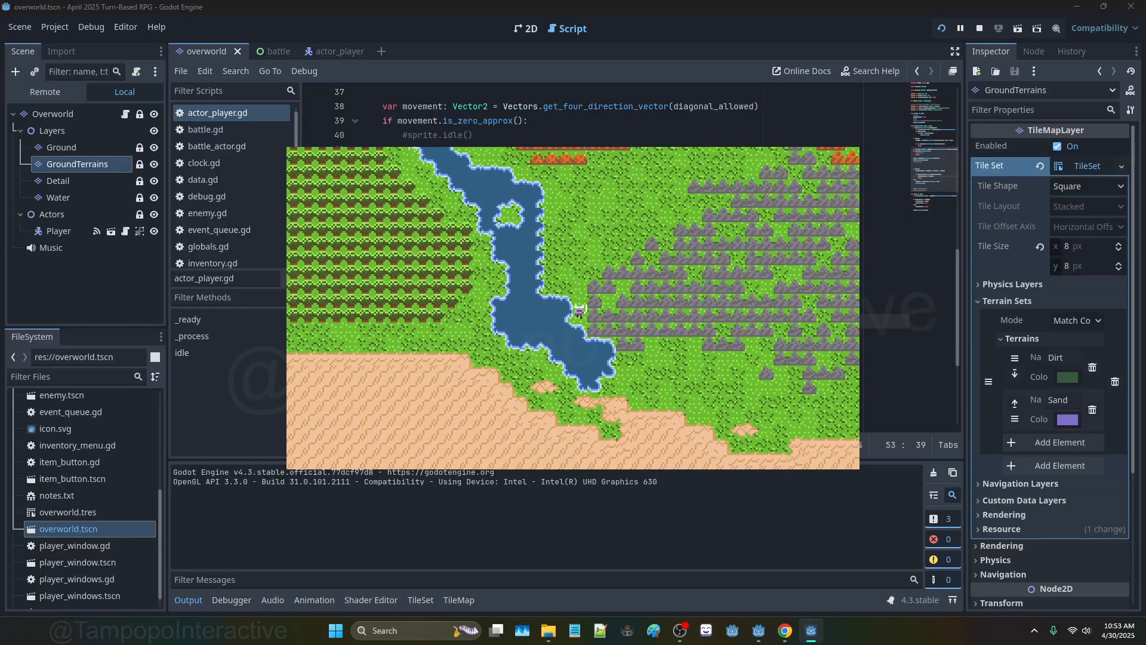
key(Down)
key(Down)
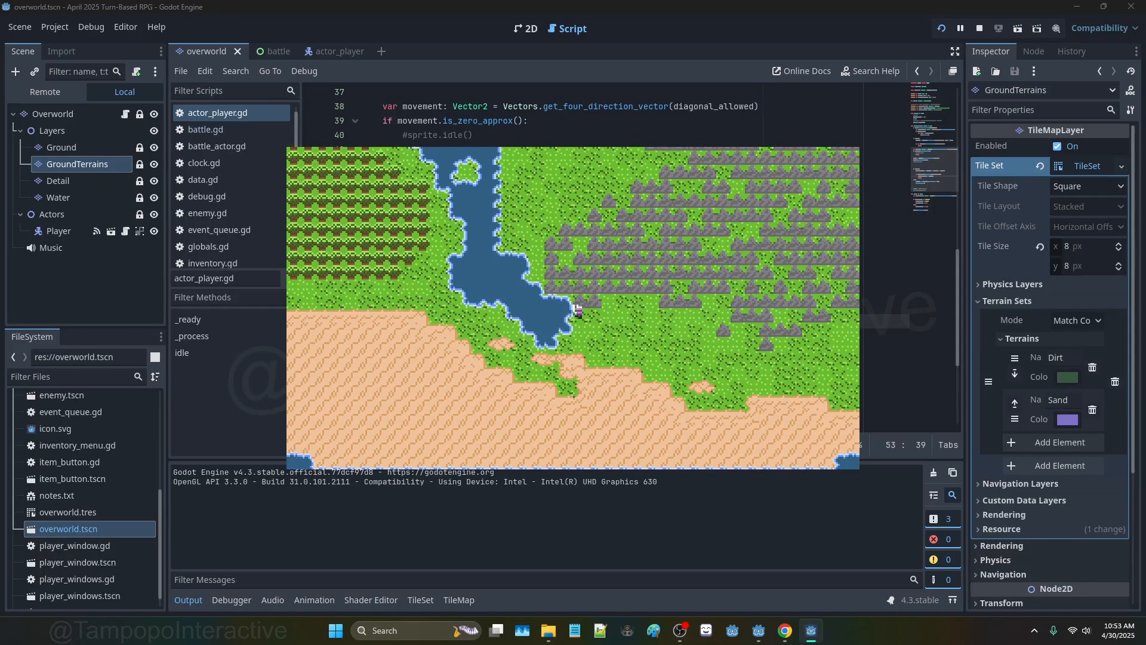
key(Left)
key(Down)
key(Down)
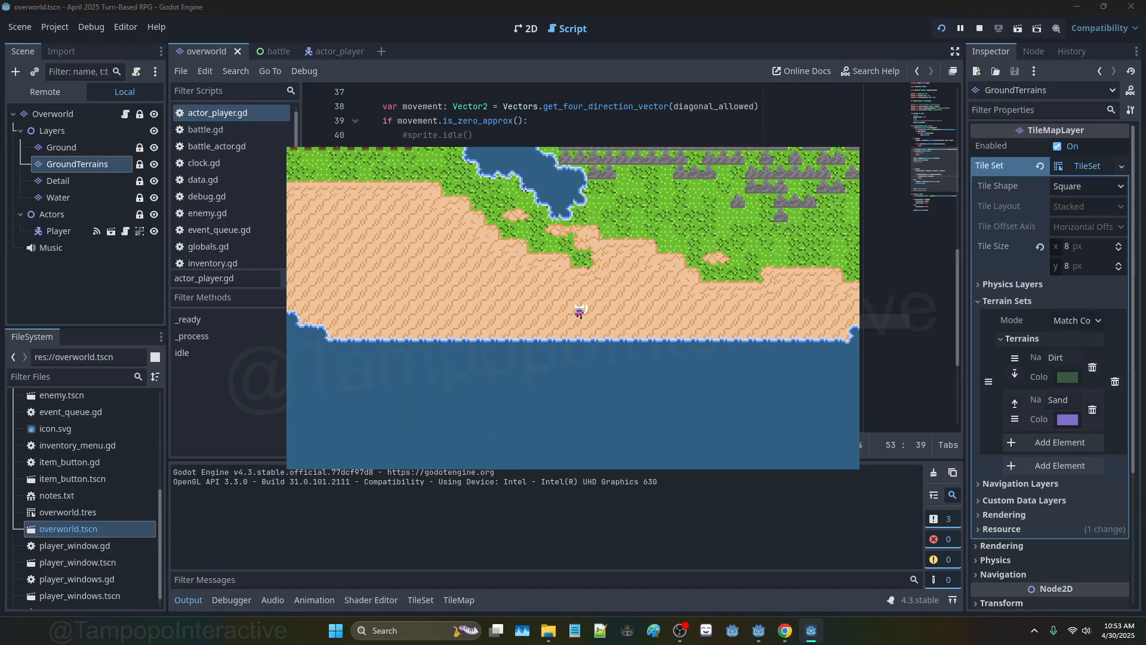
key(Up)
key(Right)
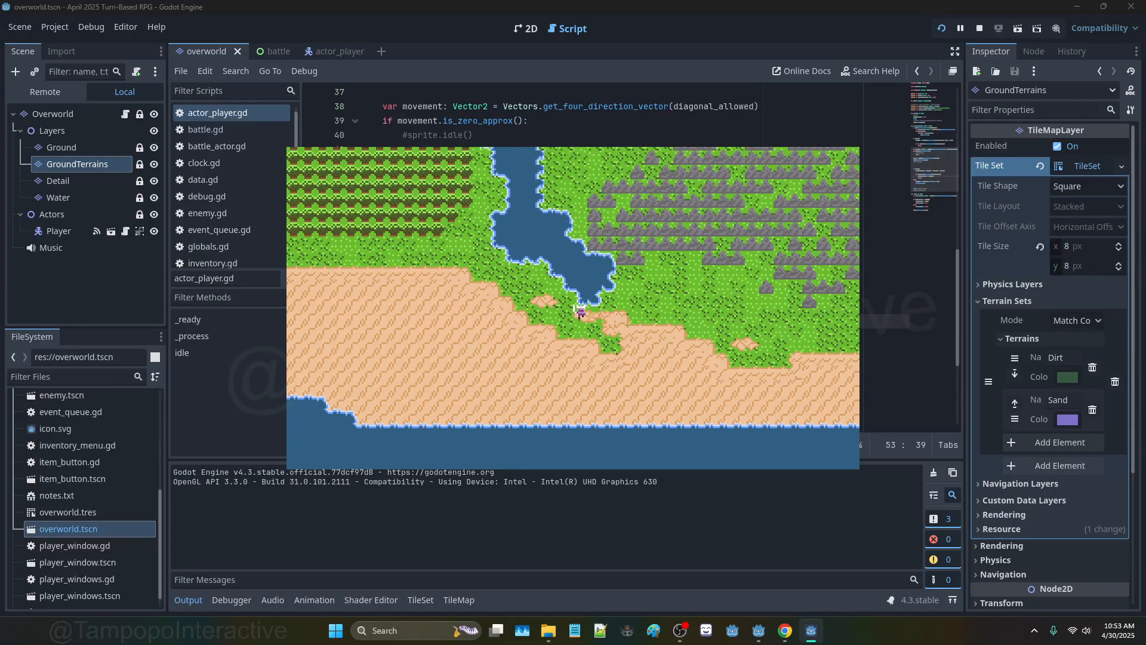
key(Up)
key(Left)
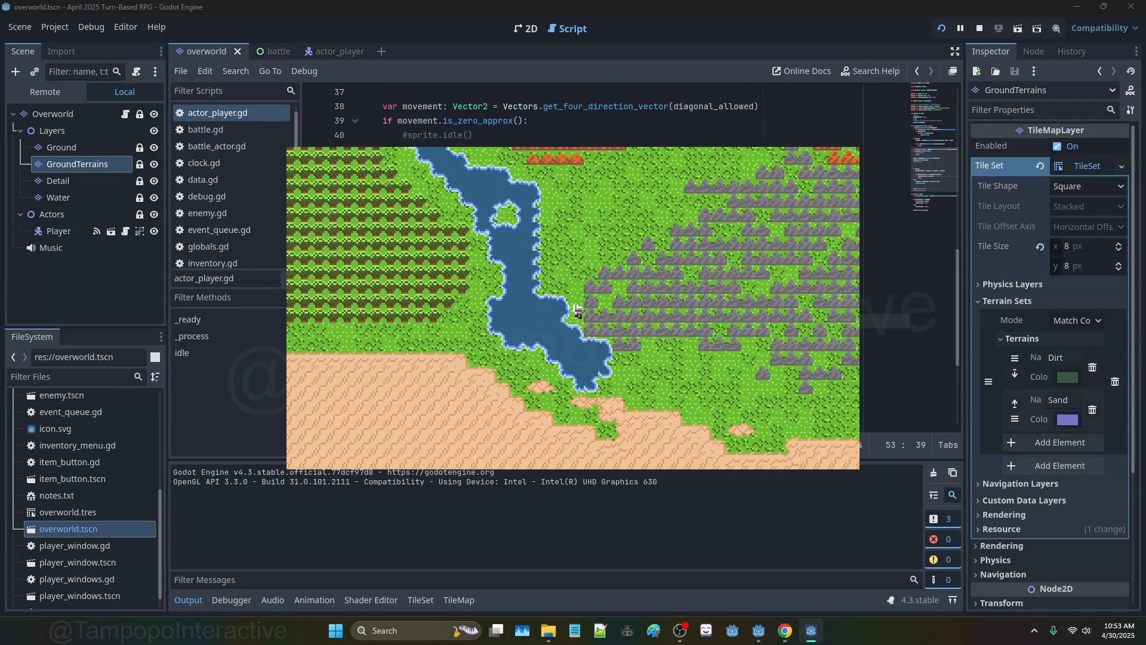
key(Up)
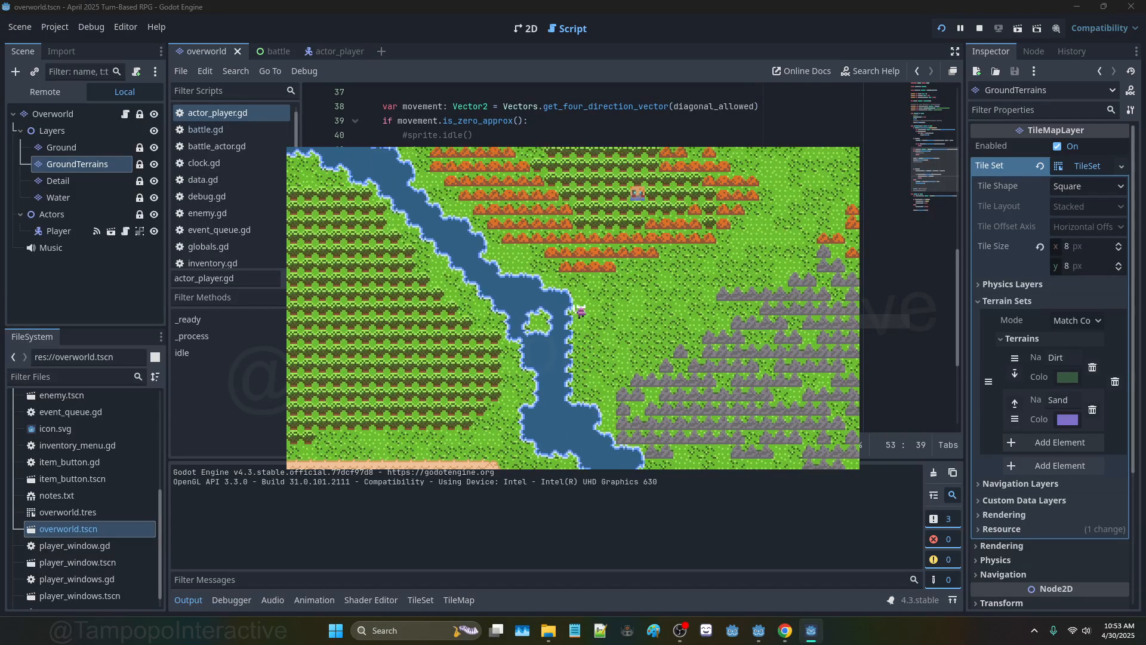
key(F8)
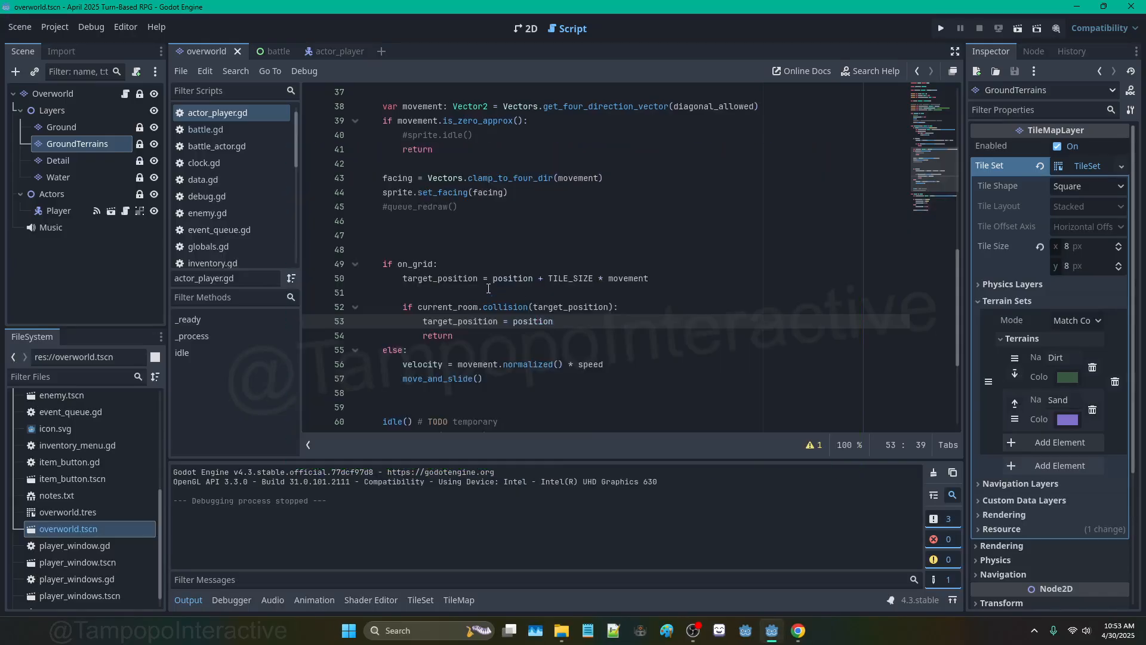
Step: Remove the extra blank lines above if on_grid in the player script
click(396, 249)
key(BackSpace)
key(BackSpace)
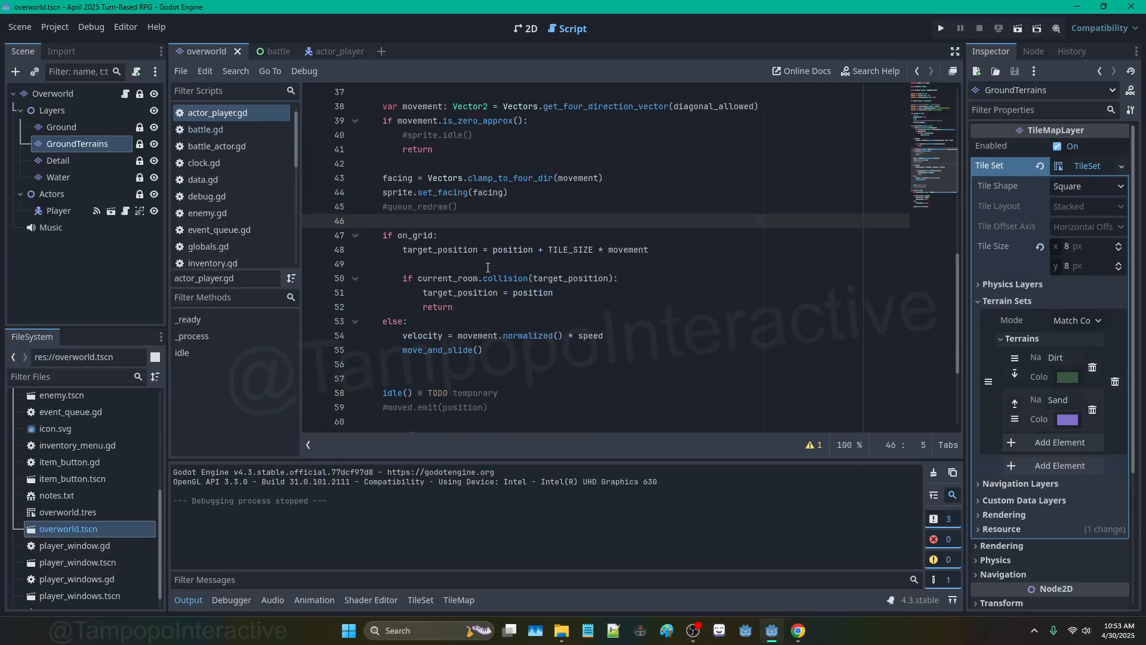
click(510, 163)
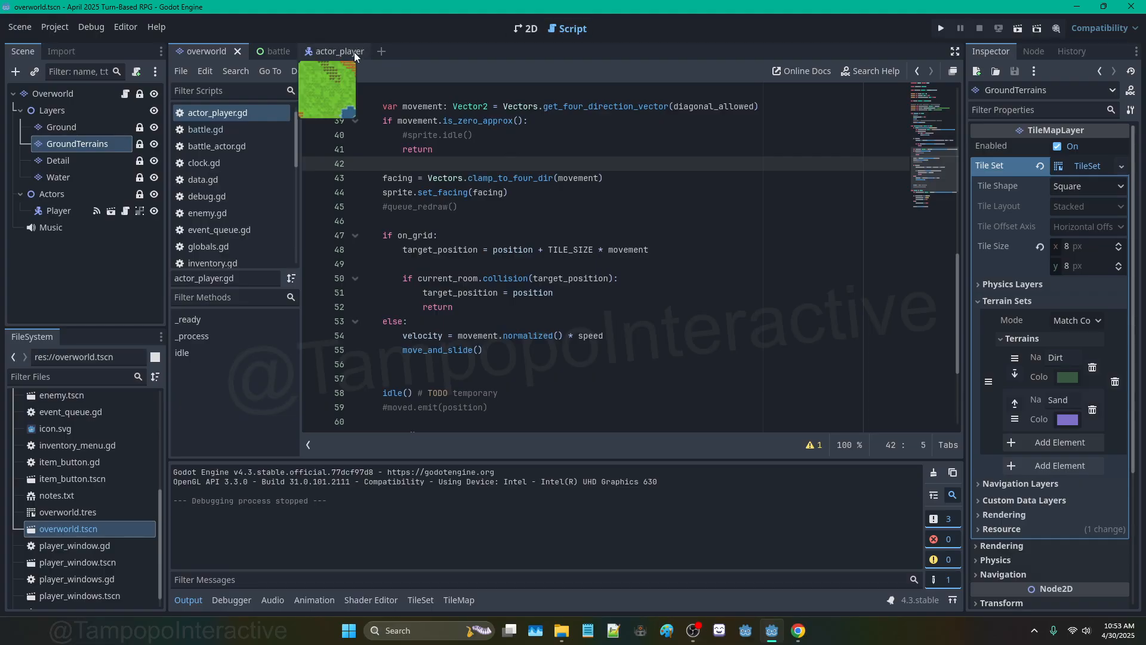
Step: Show the overworld map, then open the Utility folder and scroll to transition_area.gd
click(531, 29)
scroll(686, 210, up, 4)
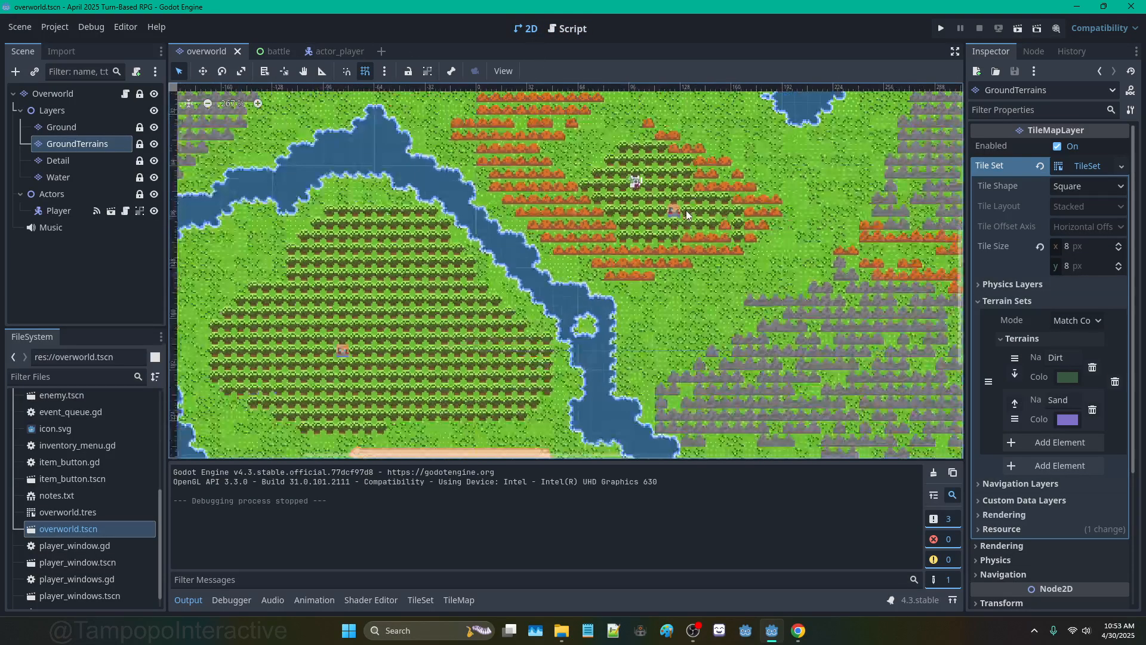
scroll(686, 211, down, 5)
scroll(650, 261, up, 5)
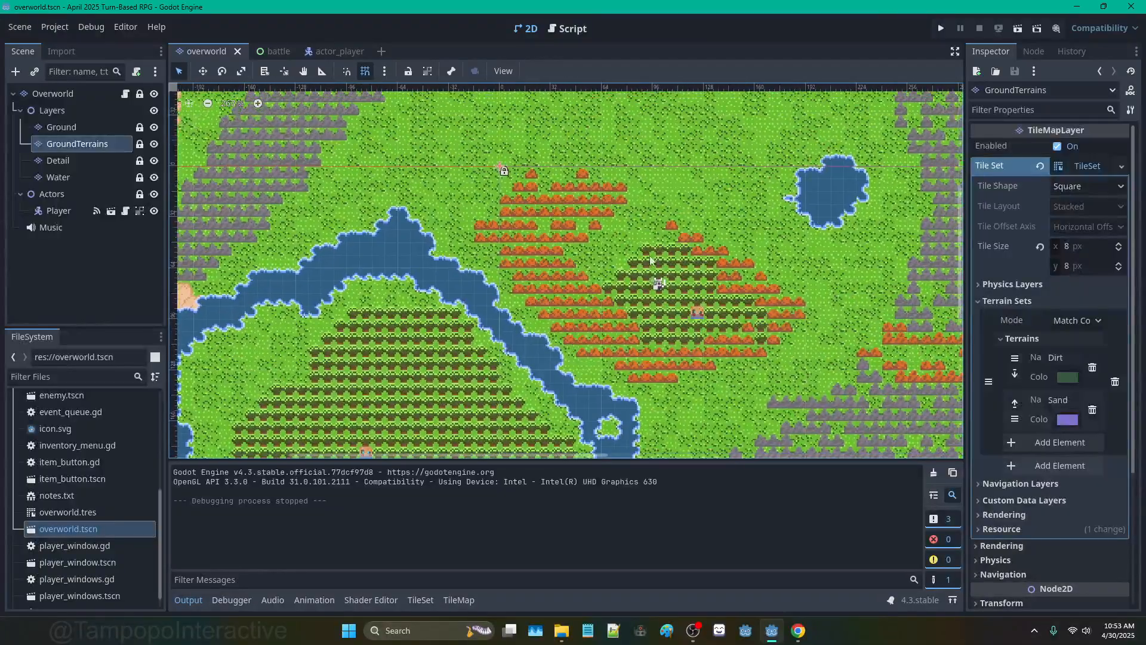
middle_drag(650, 261, 477, 263)
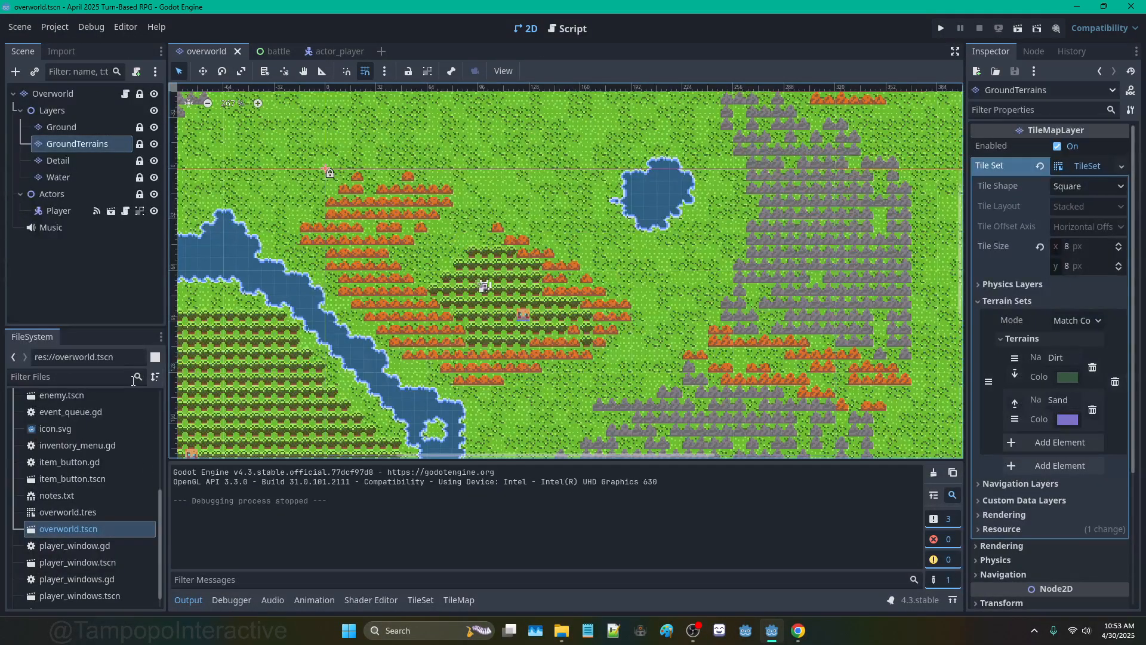
drag(158, 488, 161, 389)
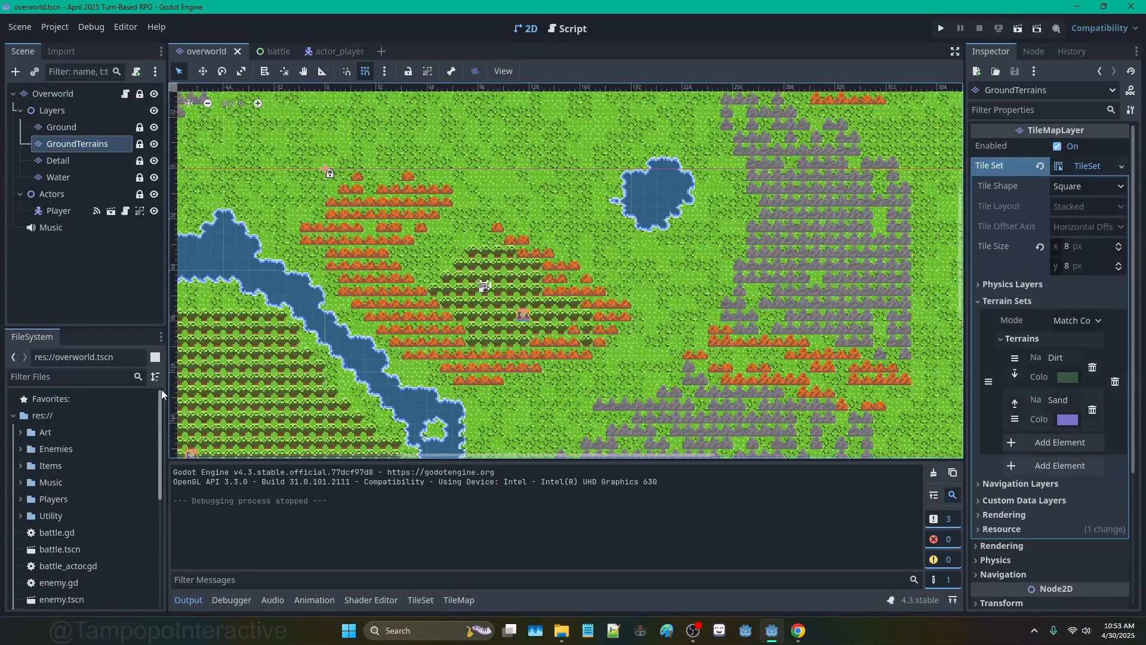
double_click(57, 517)
scroll(60, 505, down, 5)
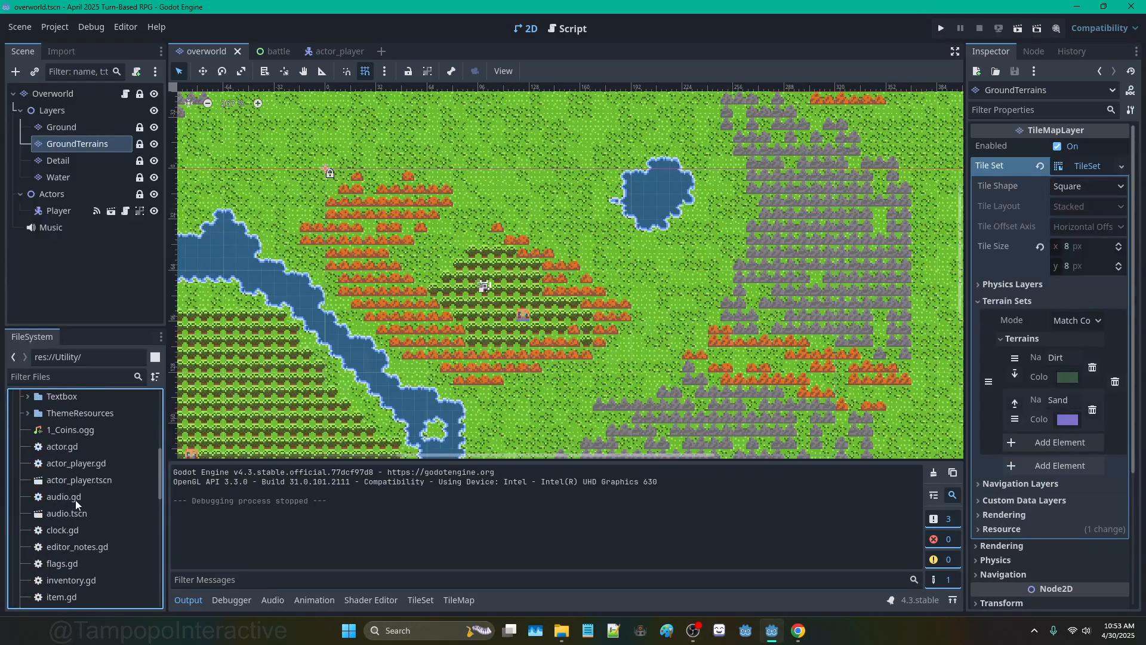
scroll(84, 495, down, 3)
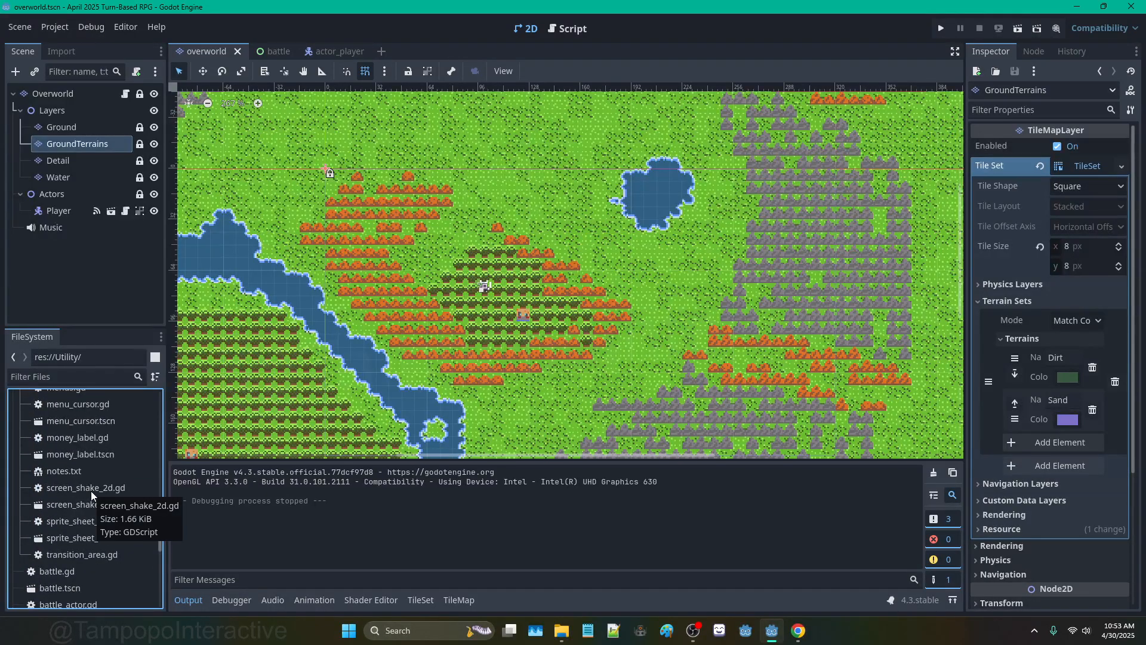
Step: Open transition_area.gd and comment out the Sound.play calls on lines 18 and 24
double_click(109, 555)
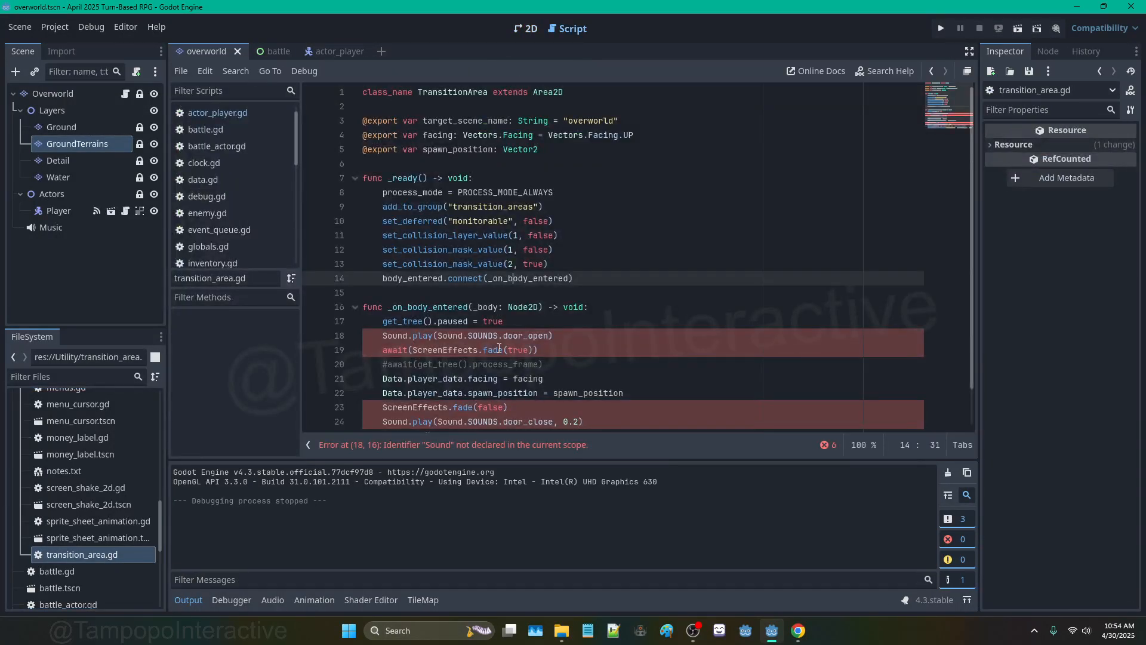
click(441, 335)
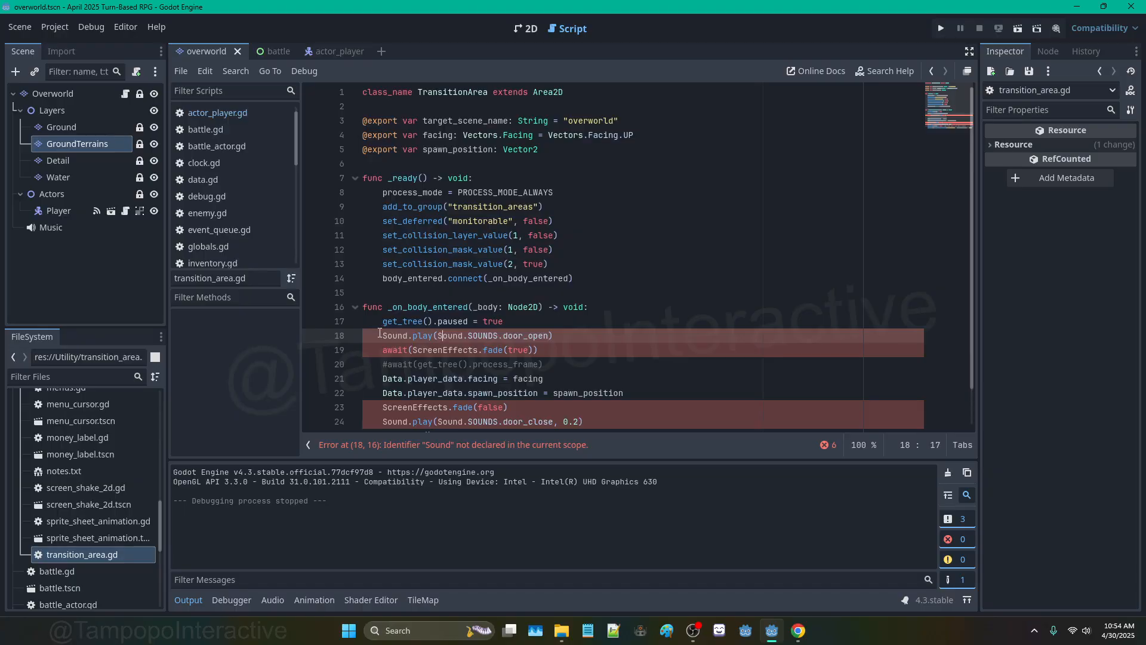
scroll(390, 335, down, 1)
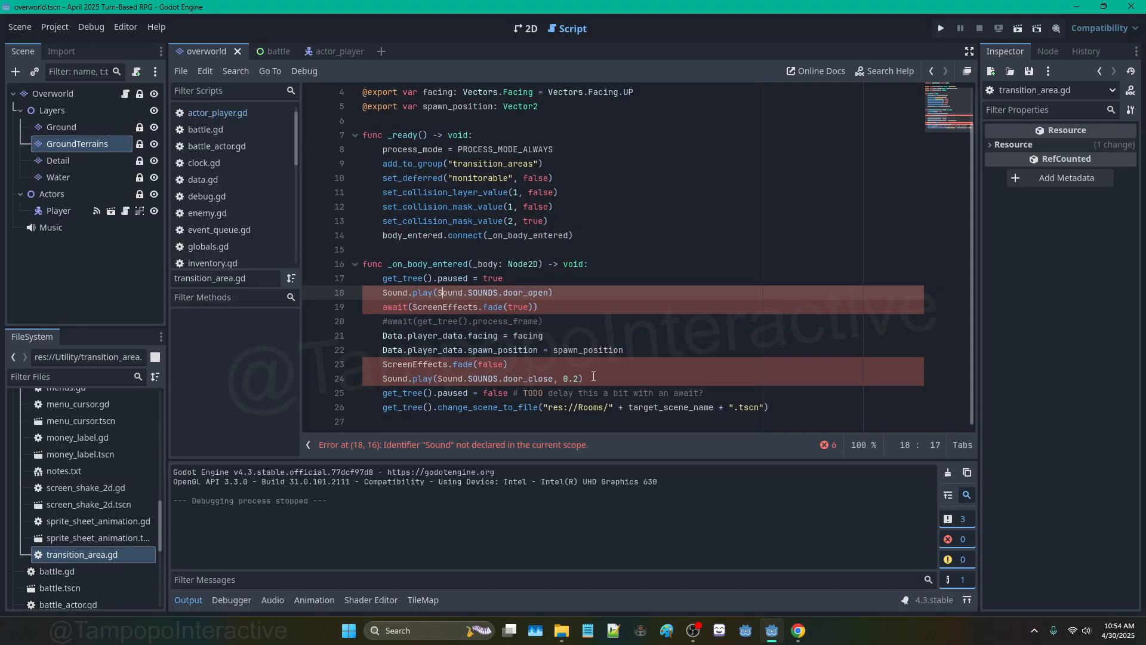
drag(593, 376, 334, 364)
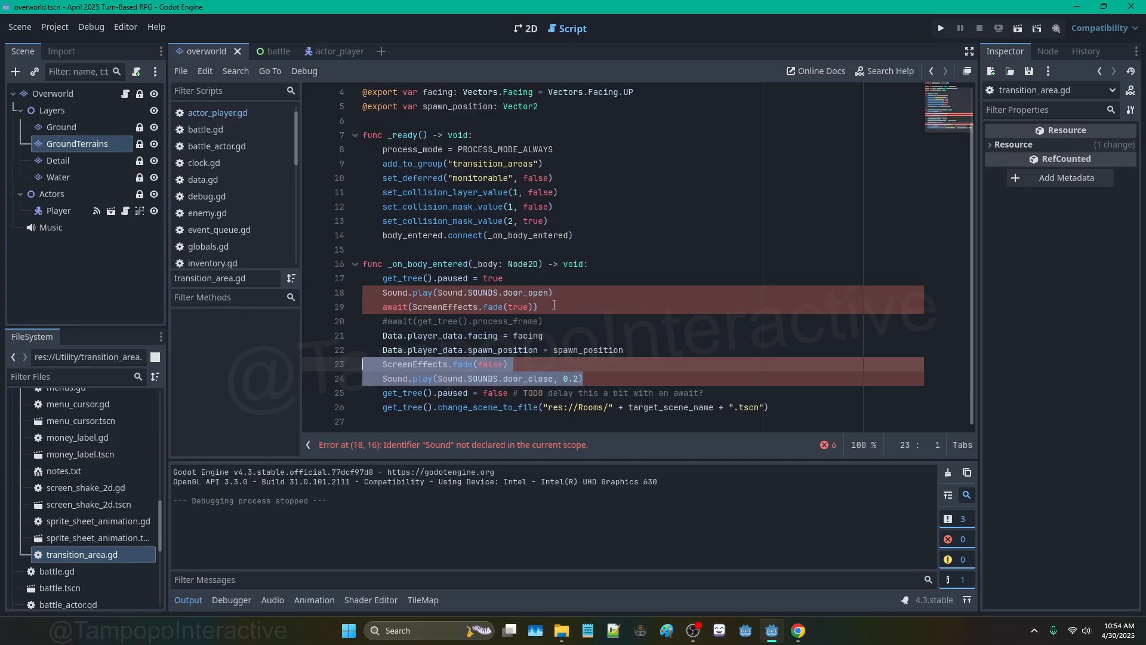
click(383, 379)
text(#)
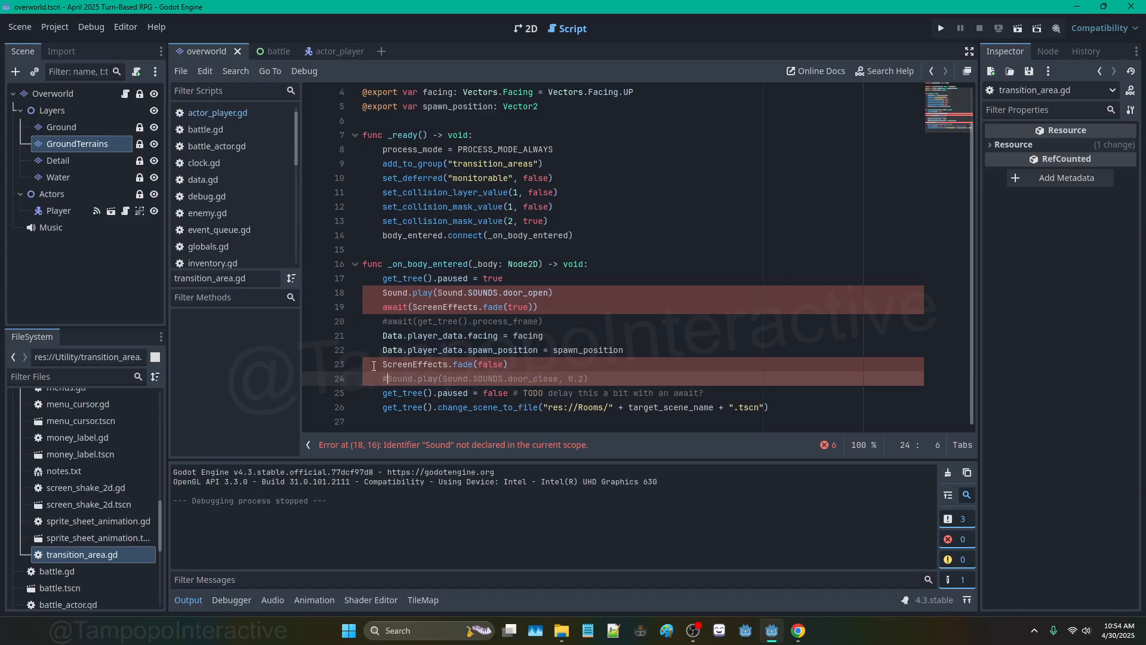
click(382, 292)
text(#)
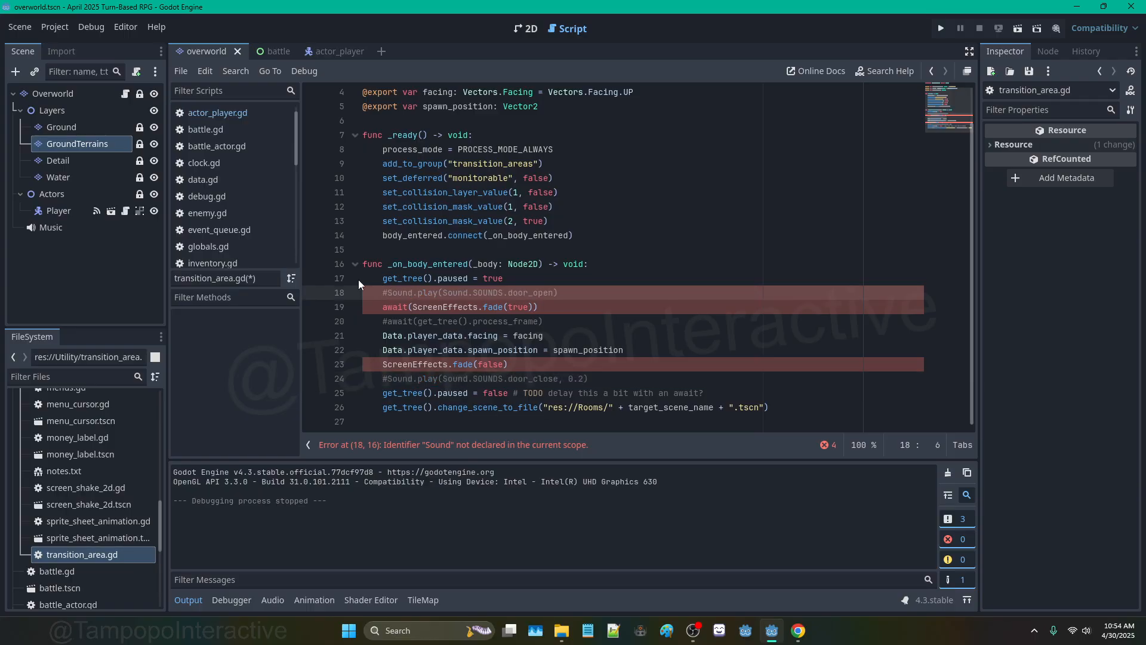
click(509, 207)
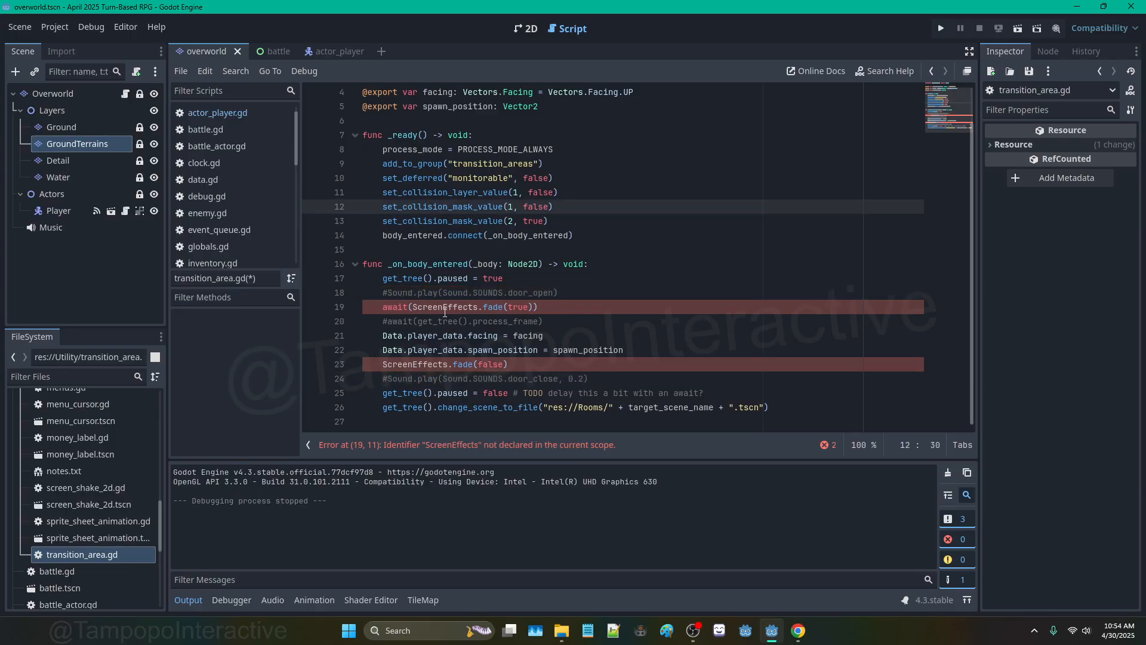
Step: Open Project Settings and look through its tabs to reach the Autoload list
click(62, 27)
click(71, 42)
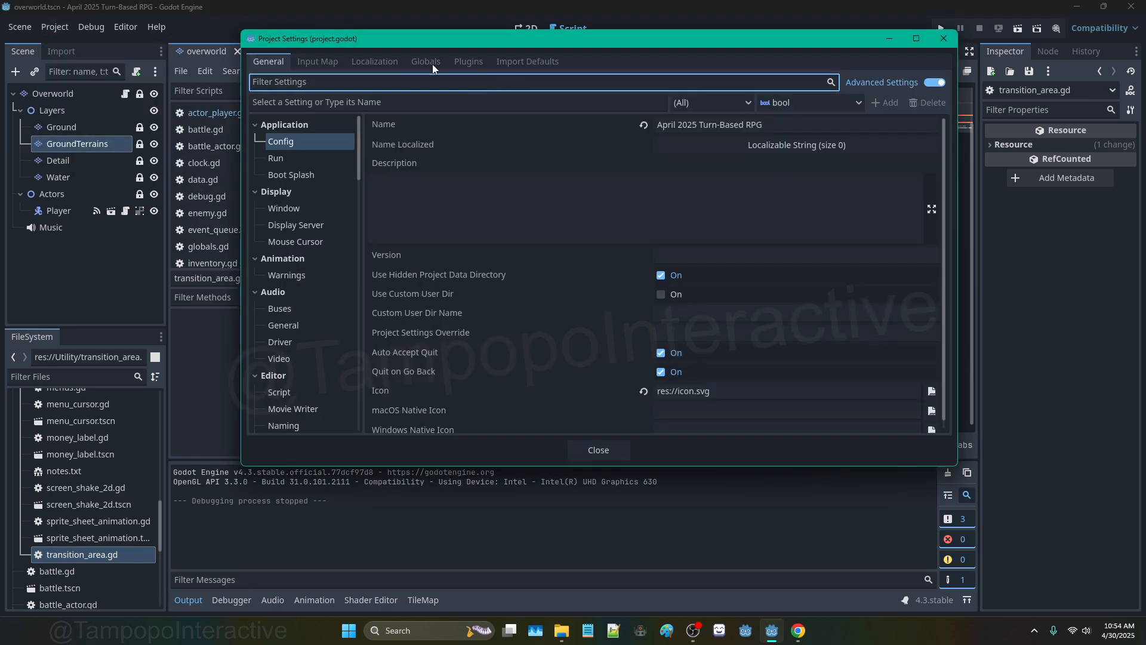
click(318, 62)
click(268, 61)
click(374, 62)
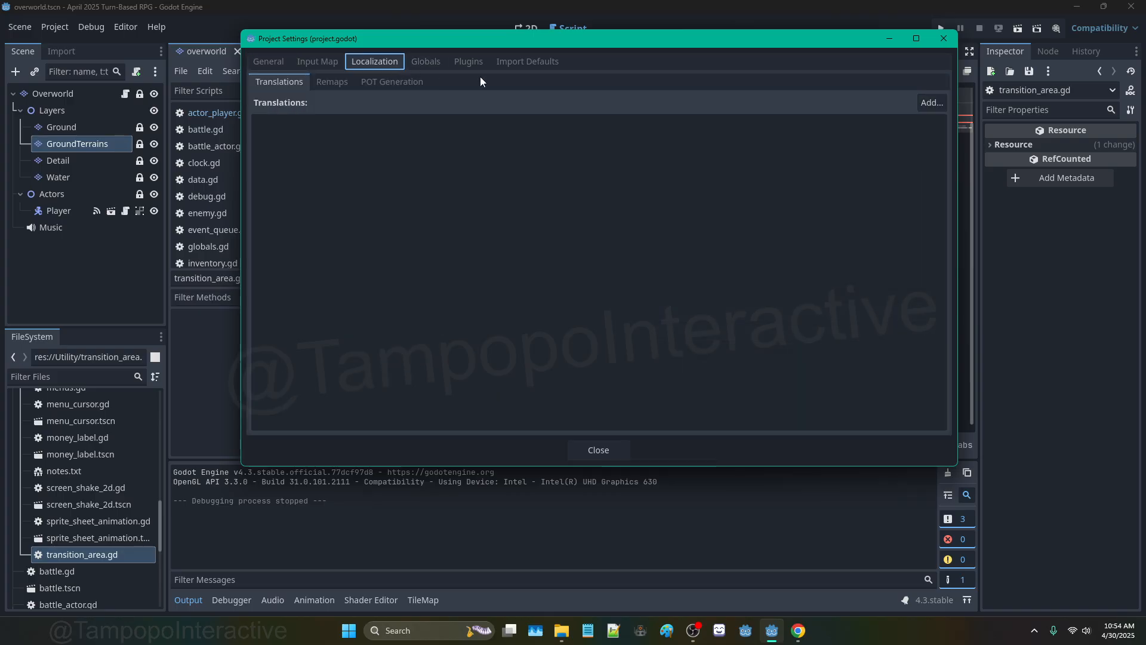
click(268, 61)
click(426, 62)
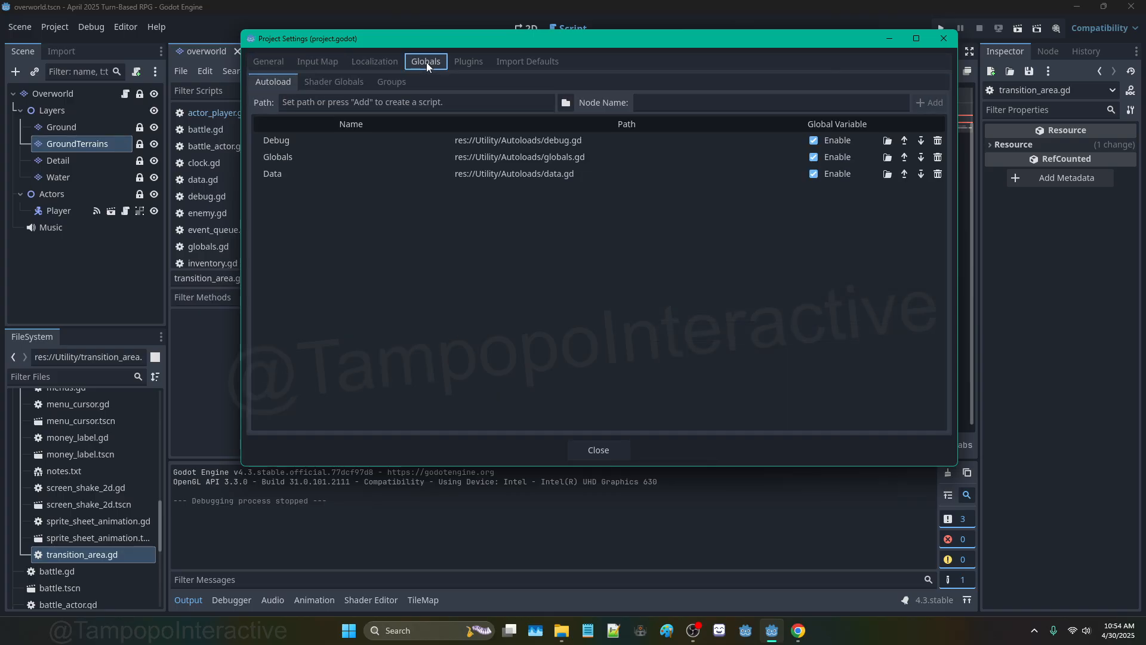
Step: Register Utility/Autoloads/screen_effects.tscn as the ScreenEffects autoload and close the settings
click(565, 103)
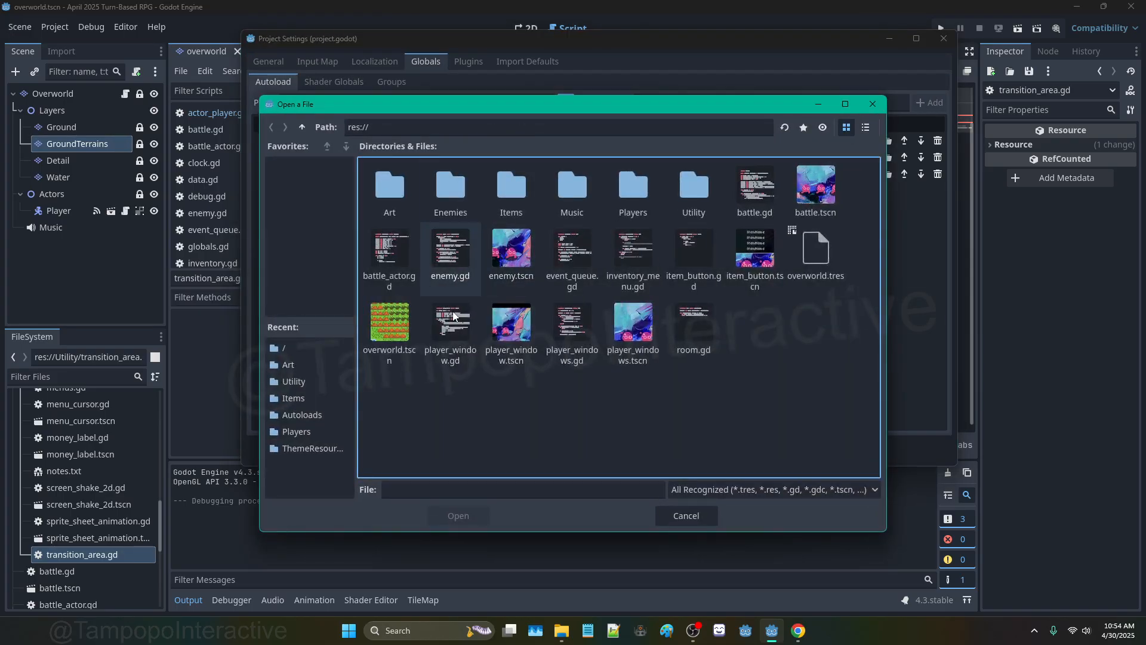
double_click(693, 182)
double_click(450, 186)
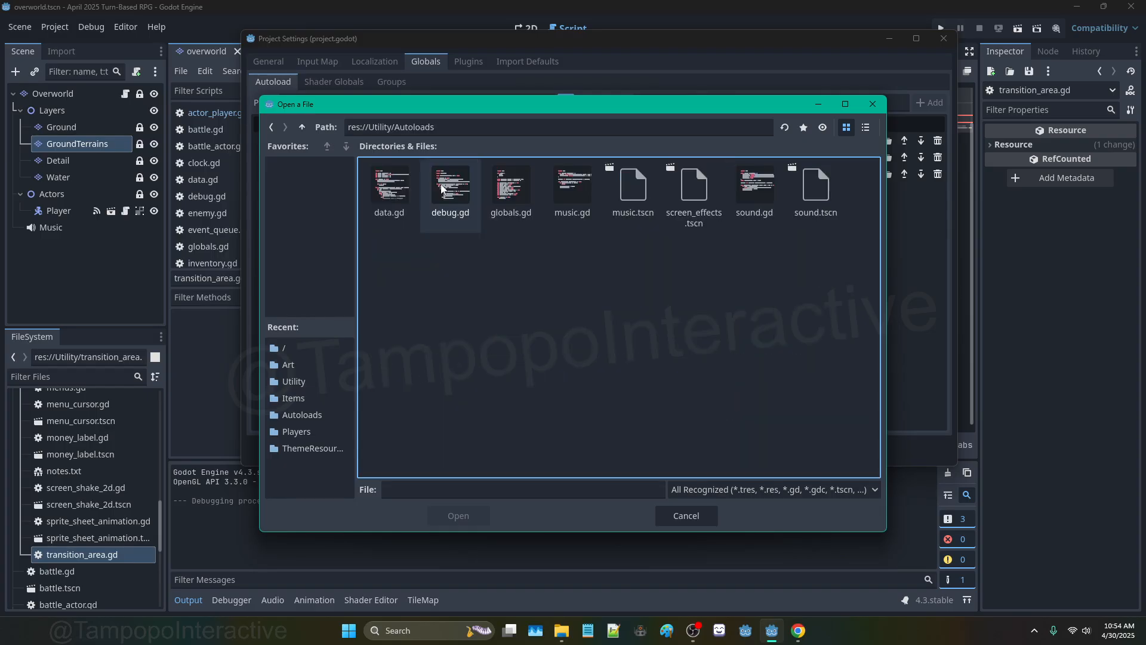
click(701, 185)
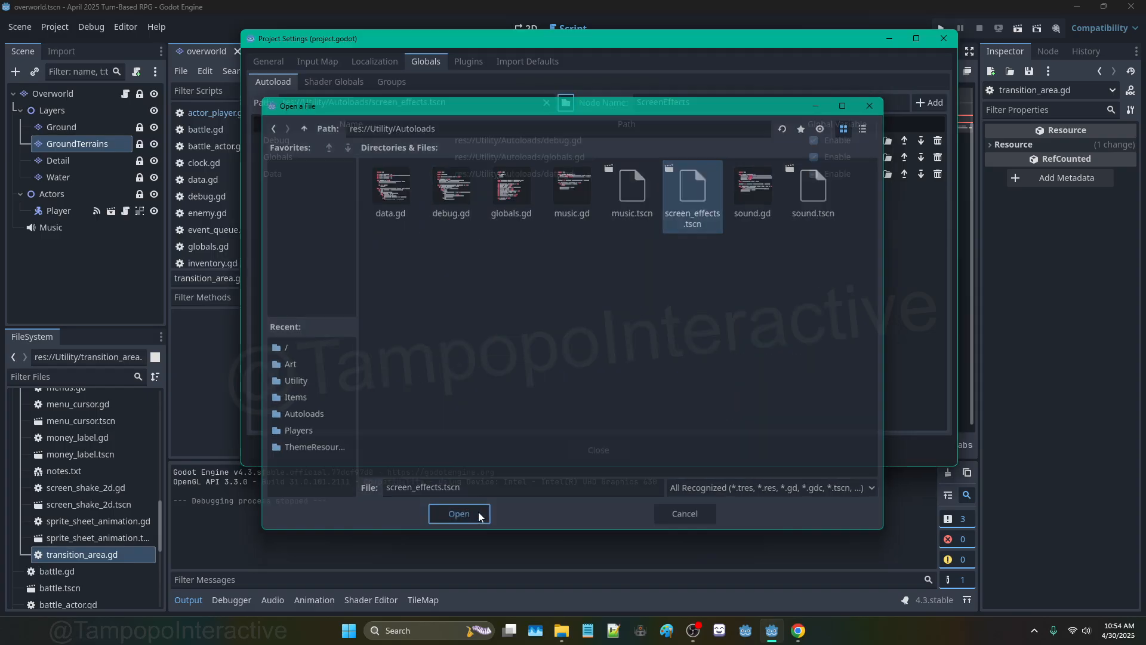
click(459, 516)
click(929, 102)
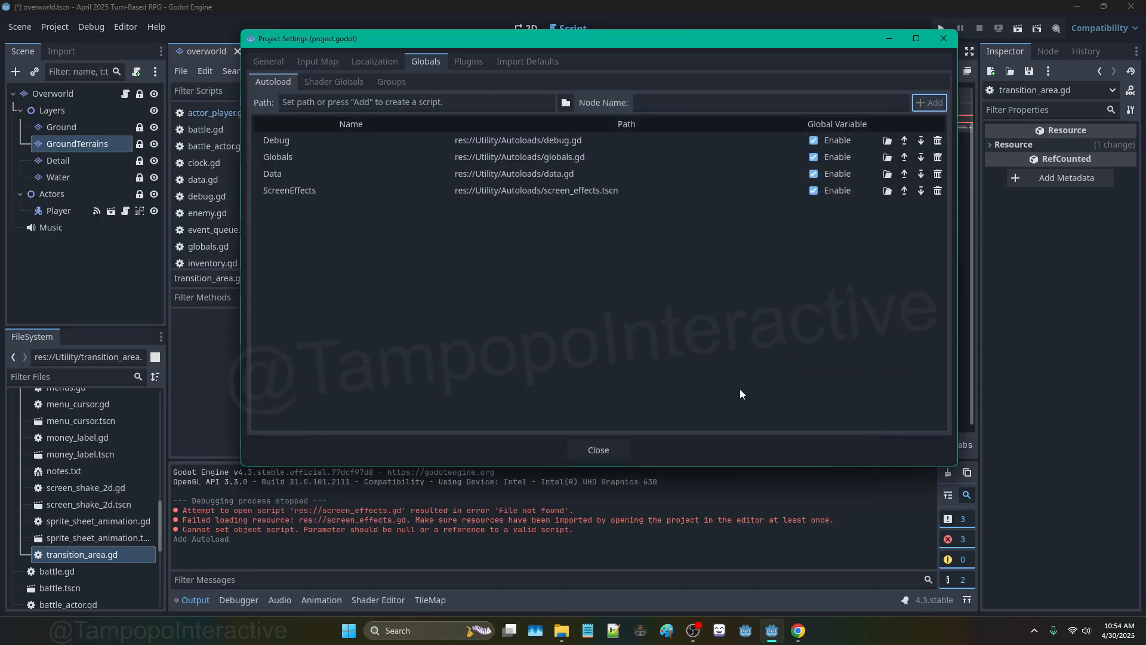
click(611, 446)
Step: Clear the output log and jump to the ScreenEffects definition from line 23
click(947, 473)
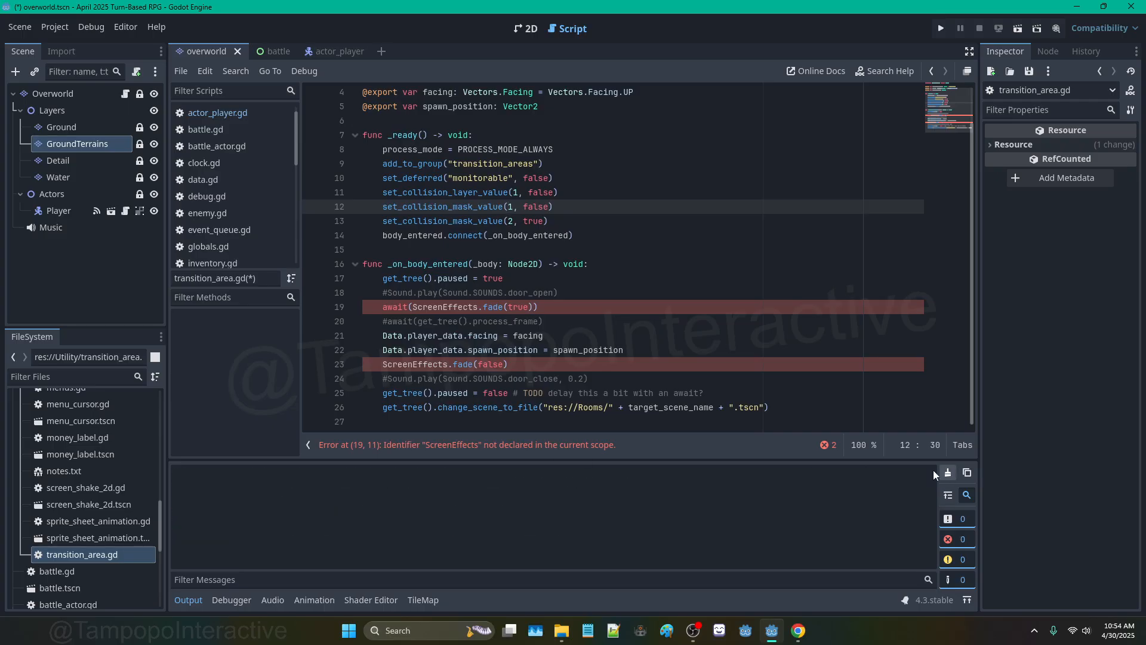
click(426, 366)
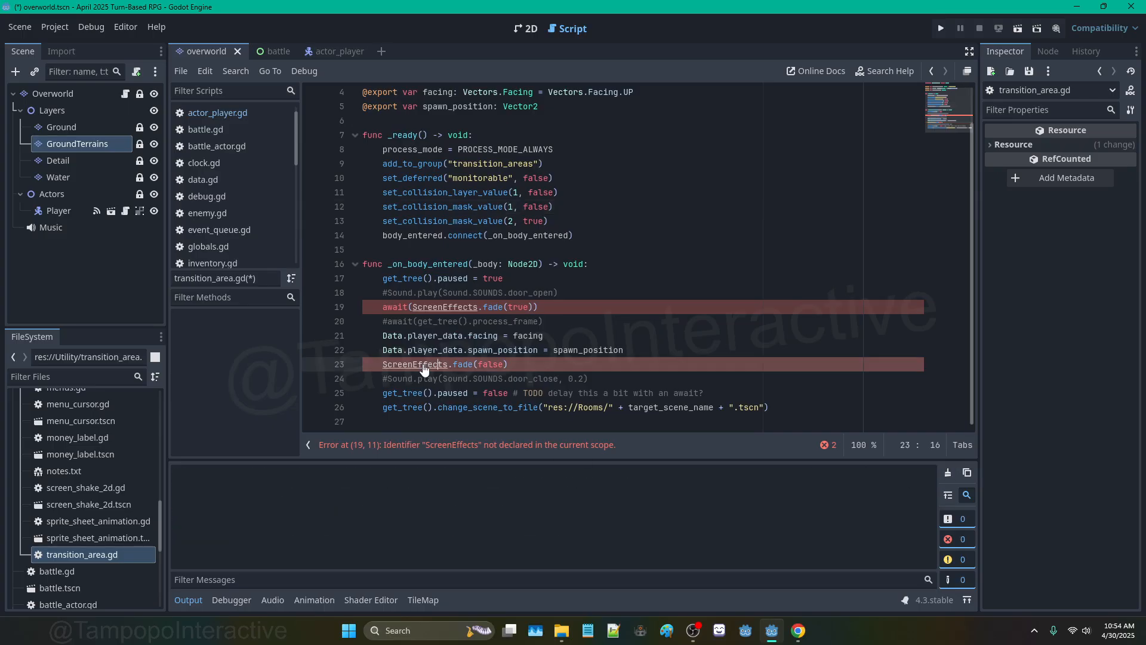
ctrl+click(425, 366)
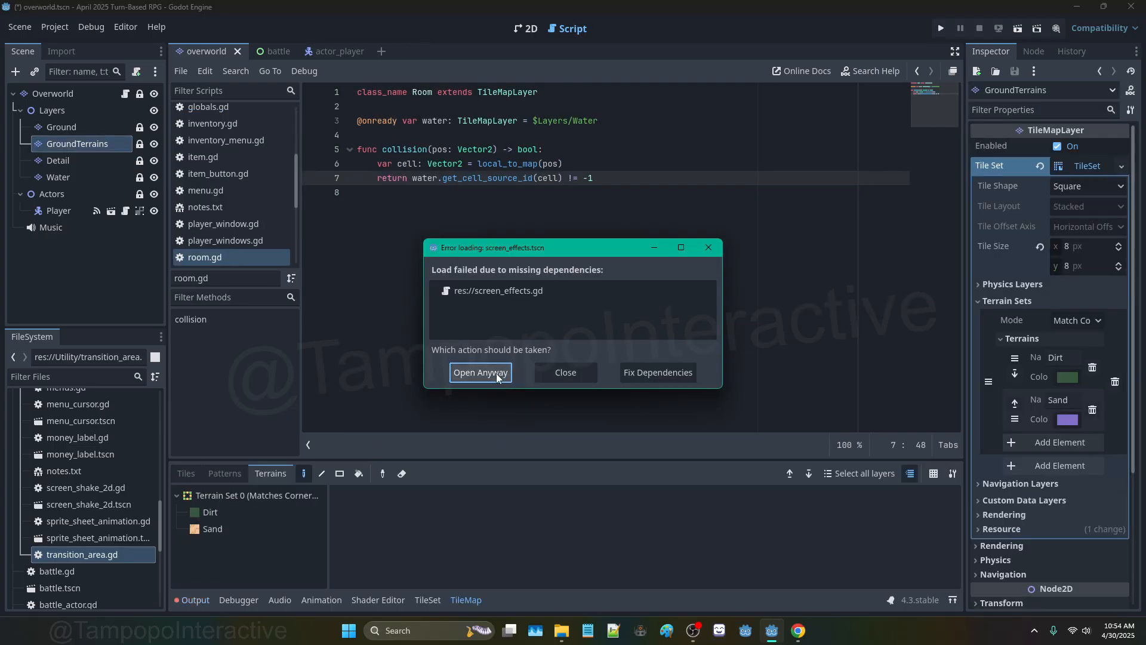
Step: Look for screen_effects.gd in Utility/Autoloads via Fix Dependencies, then cancel and close the errors
click(651, 372)
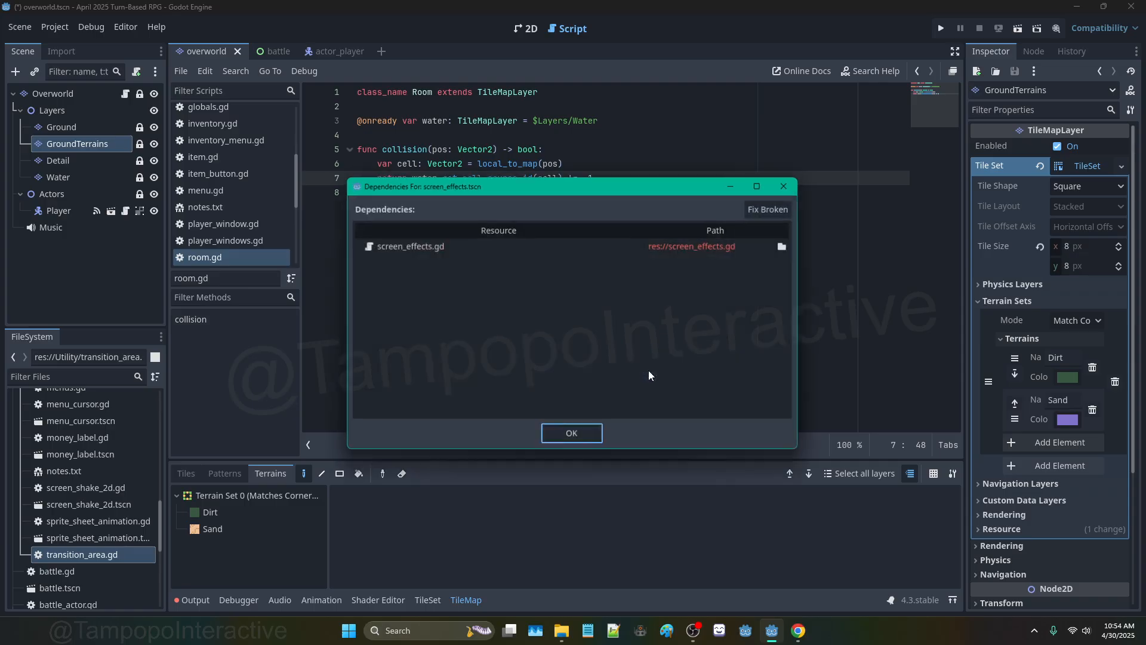
click(786, 245)
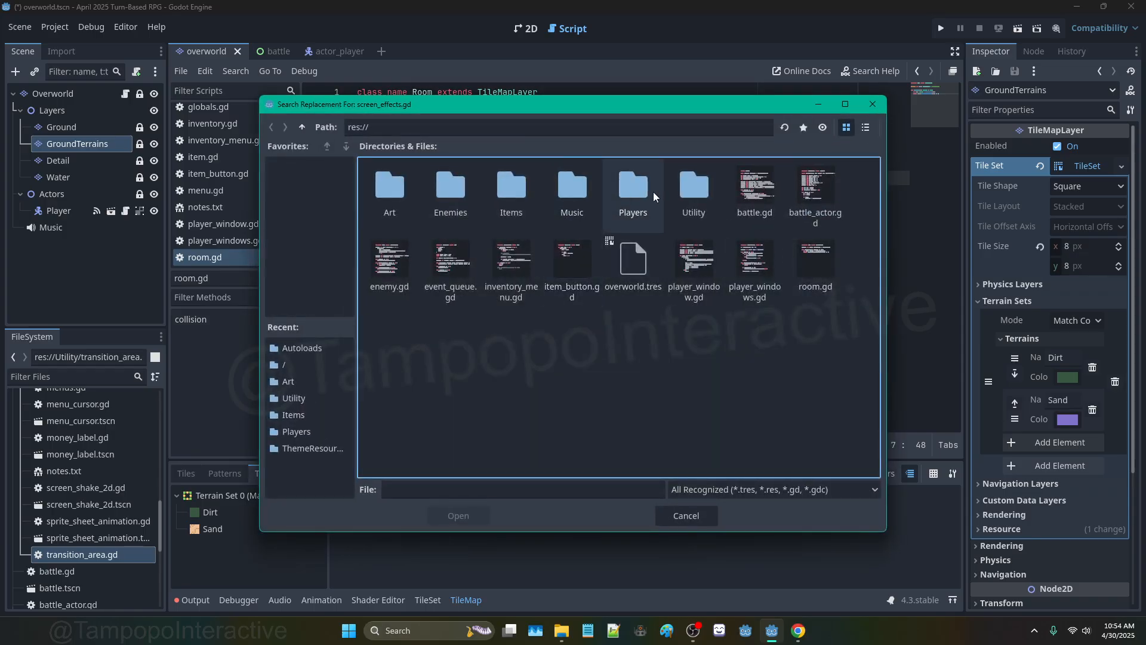
double_click(699, 188)
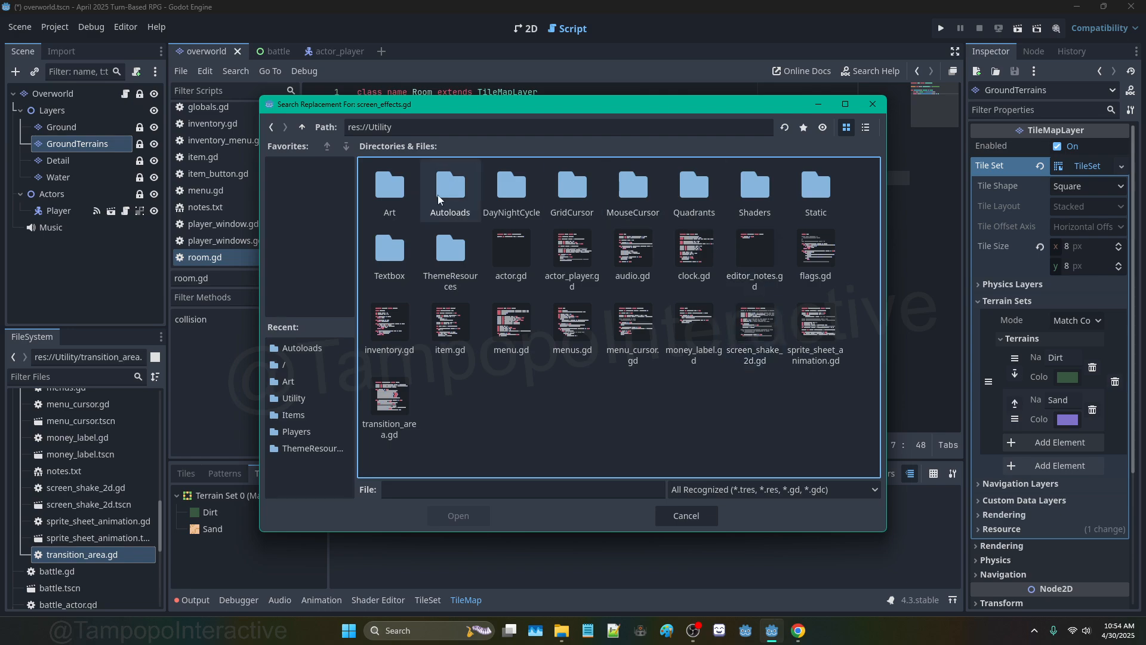
double_click(460, 202)
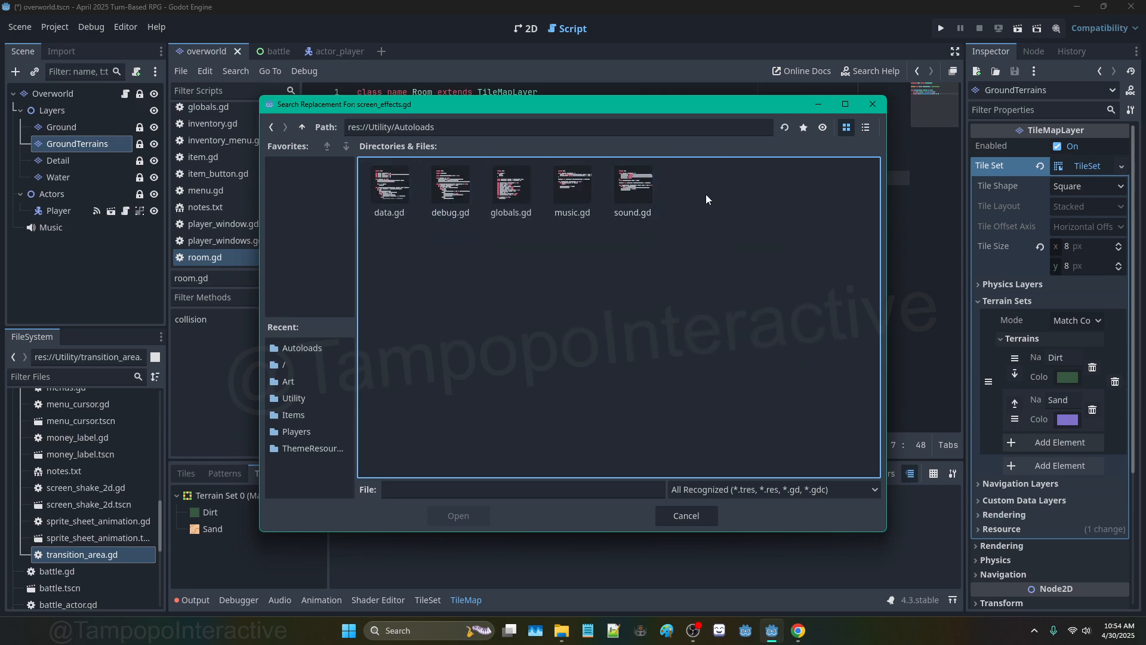
click(714, 522)
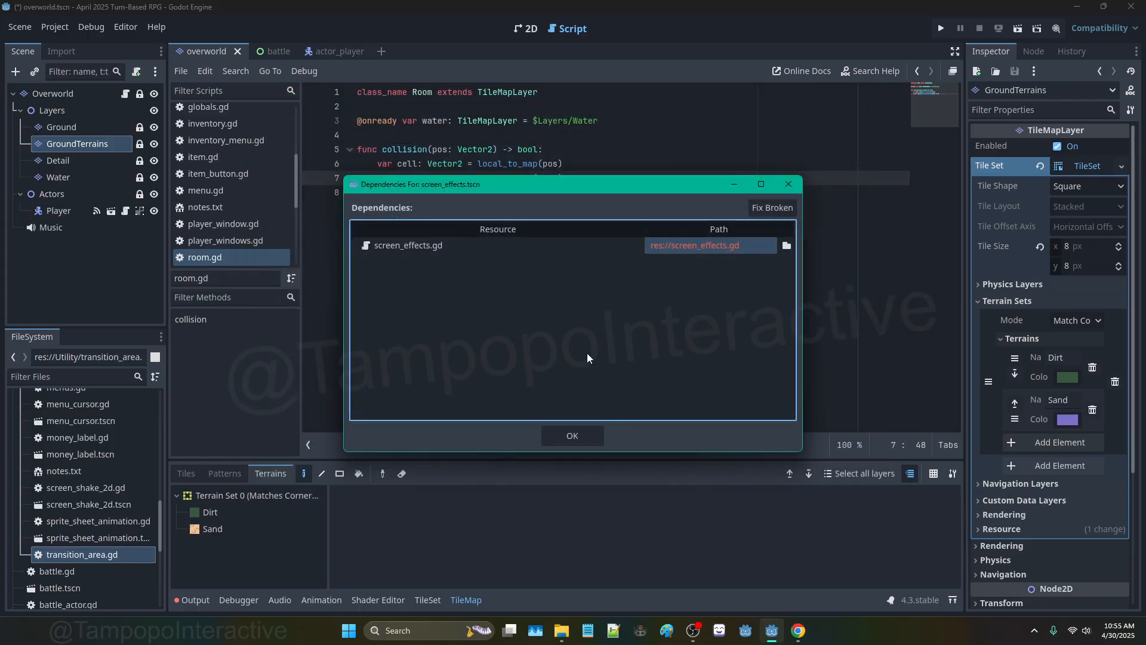
click(789, 185)
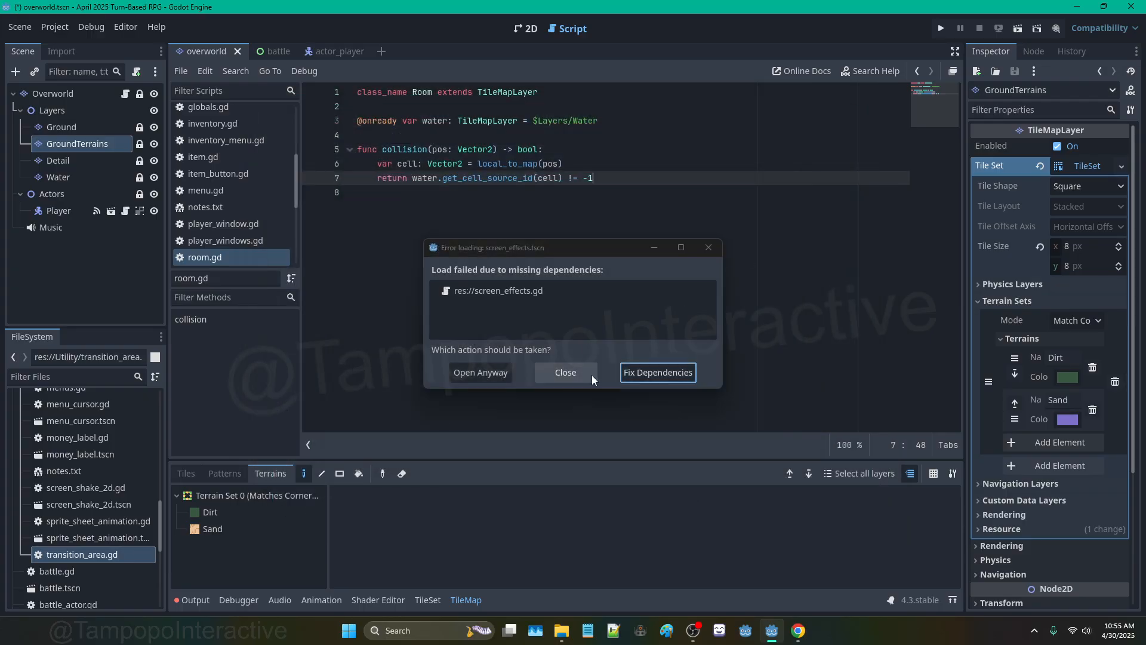
click(579, 374)
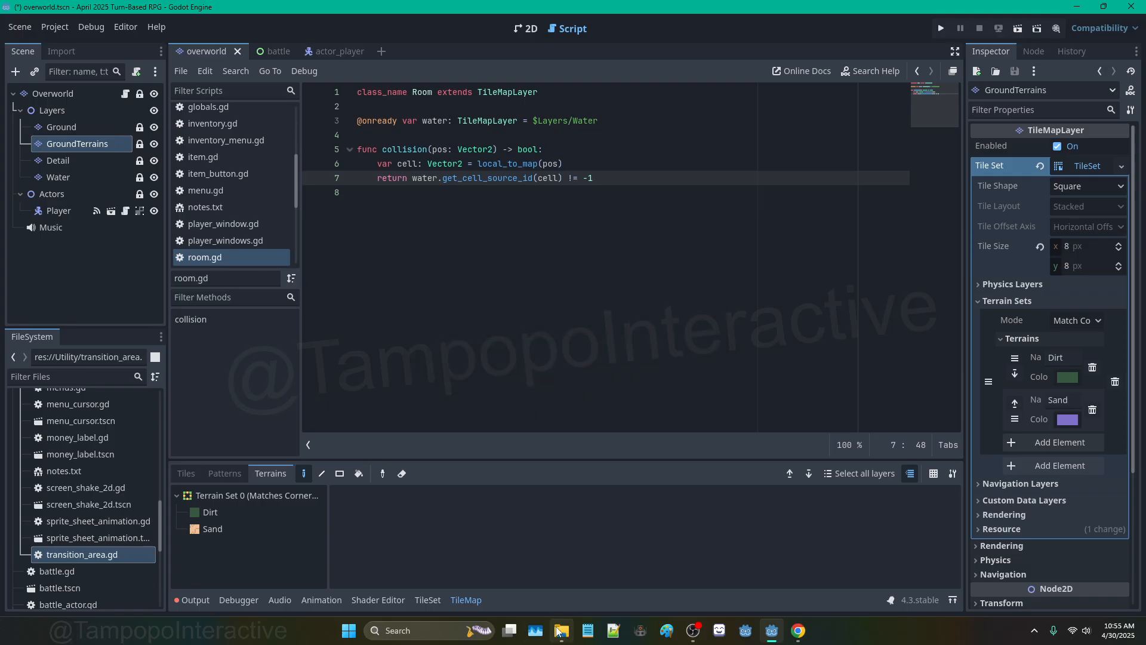
Step: Put the StartingSoon break scene on stream in OBS, then switch back to Godot
mouse_move(558, 631)
click(698, 631)
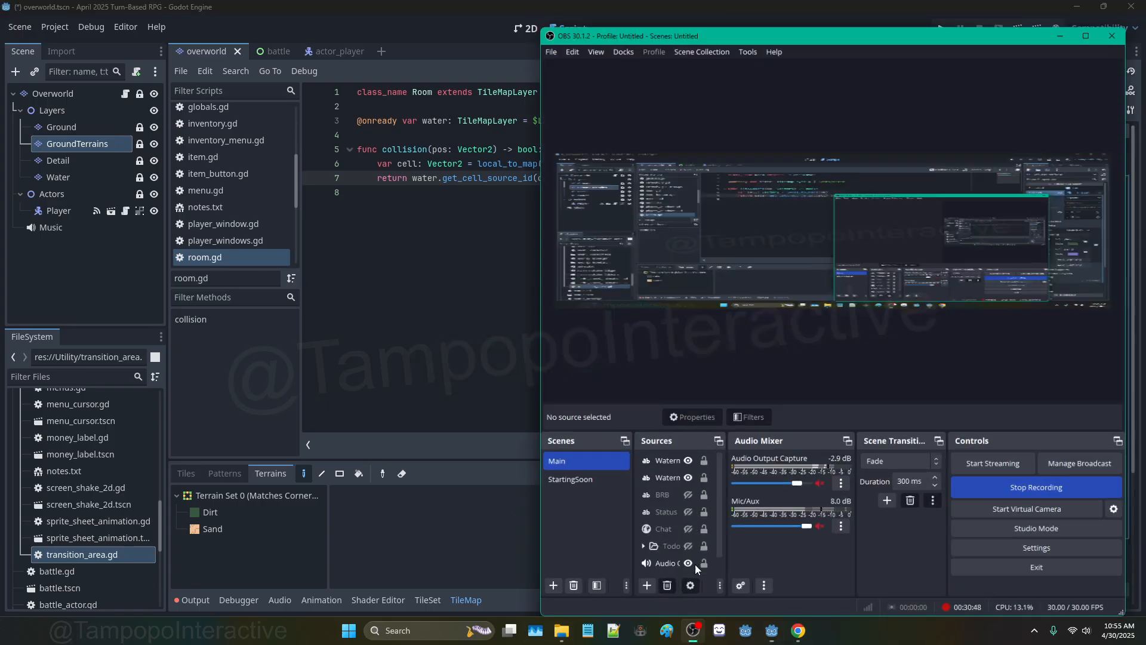
click(604, 478)
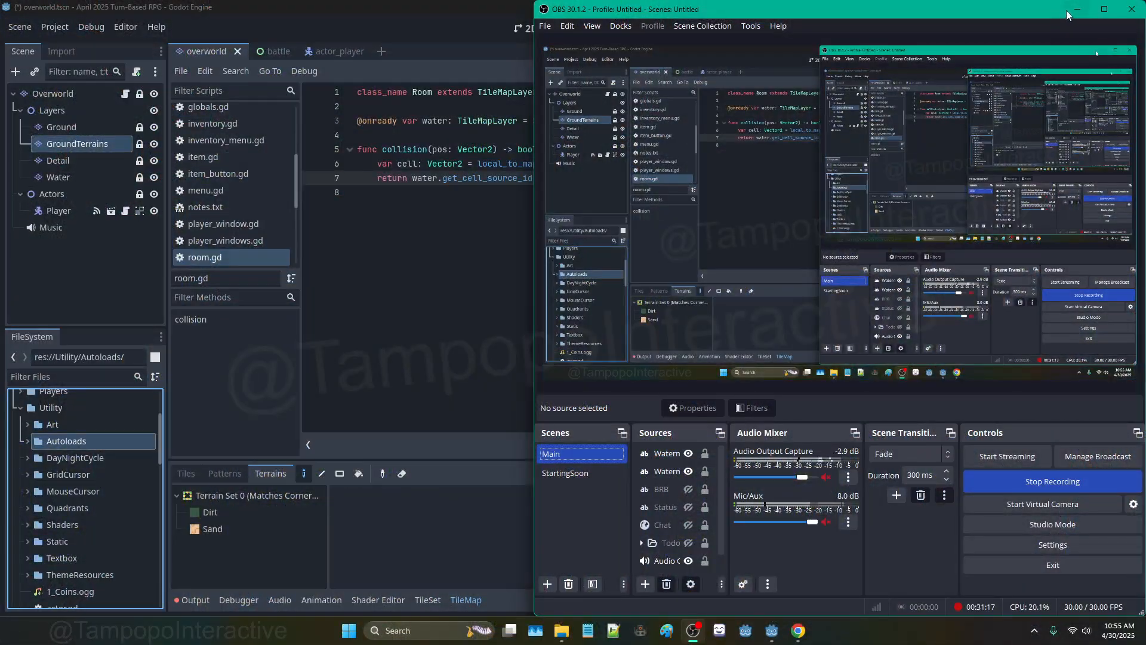
key(super+Up)
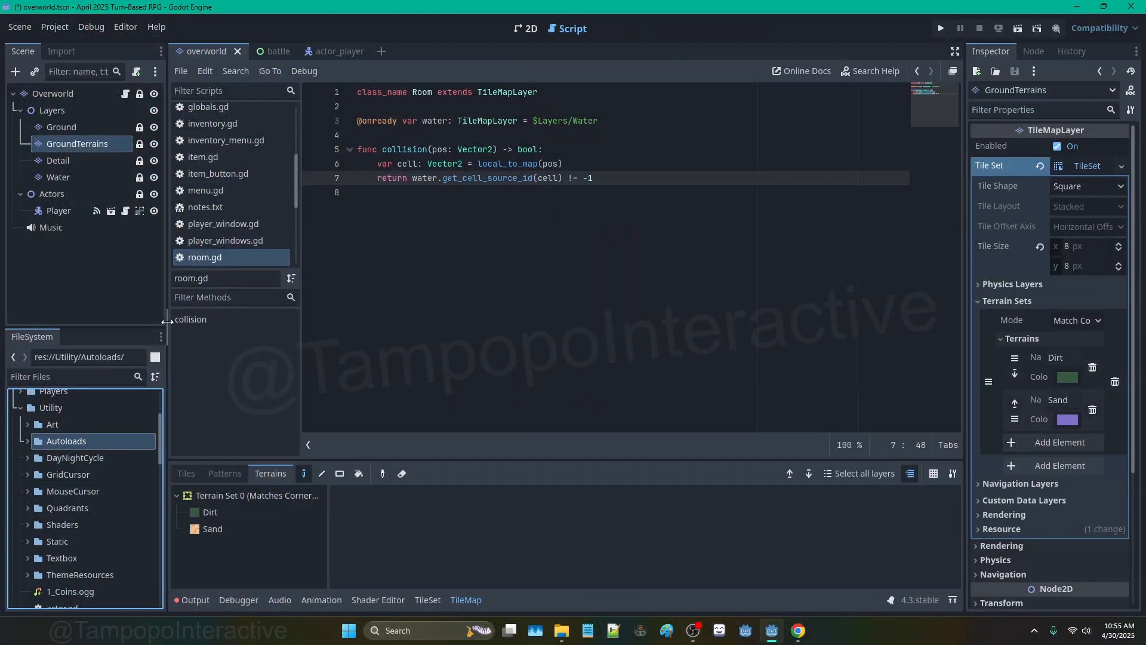
Step: Expand the Autoloads folder and try opening screen_effects.tscn
double_click(73, 442)
scroll(123, 566, down, 3)
click(123, 507)
double_click(123, 510)
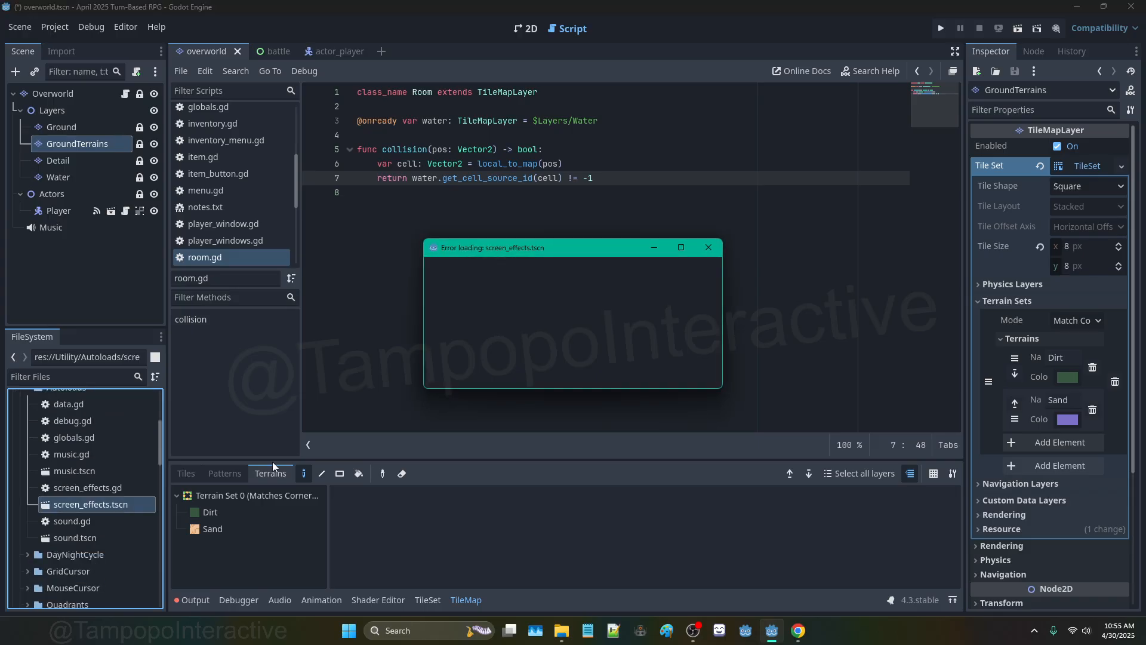
Step: Repoint the missing script to Utility/Autoloads/screen_effects.gd and reopen the repaired scene
click(644, 367)
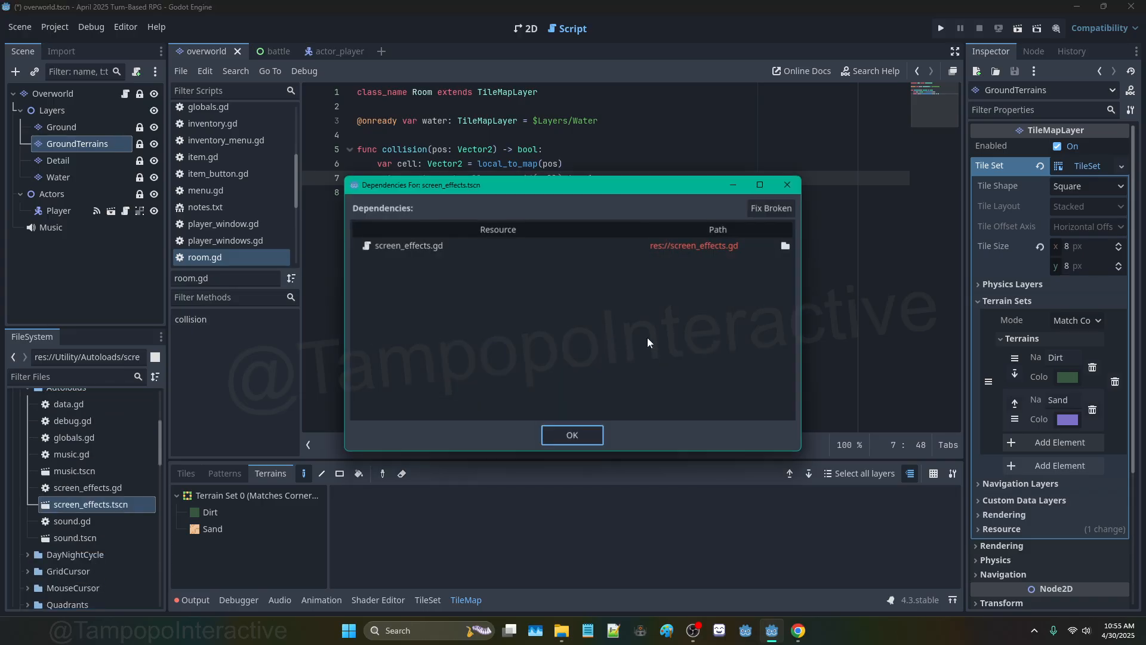
click(791, 244)
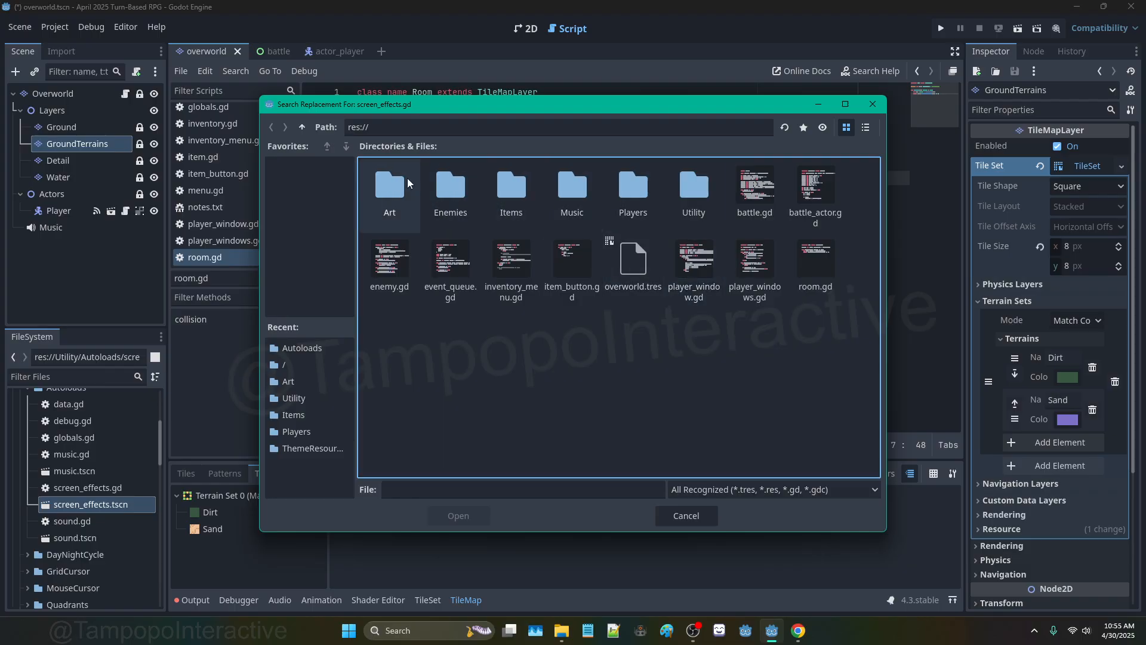
double_click(699, 199)
double_click(456, 195)
click(621, 197)
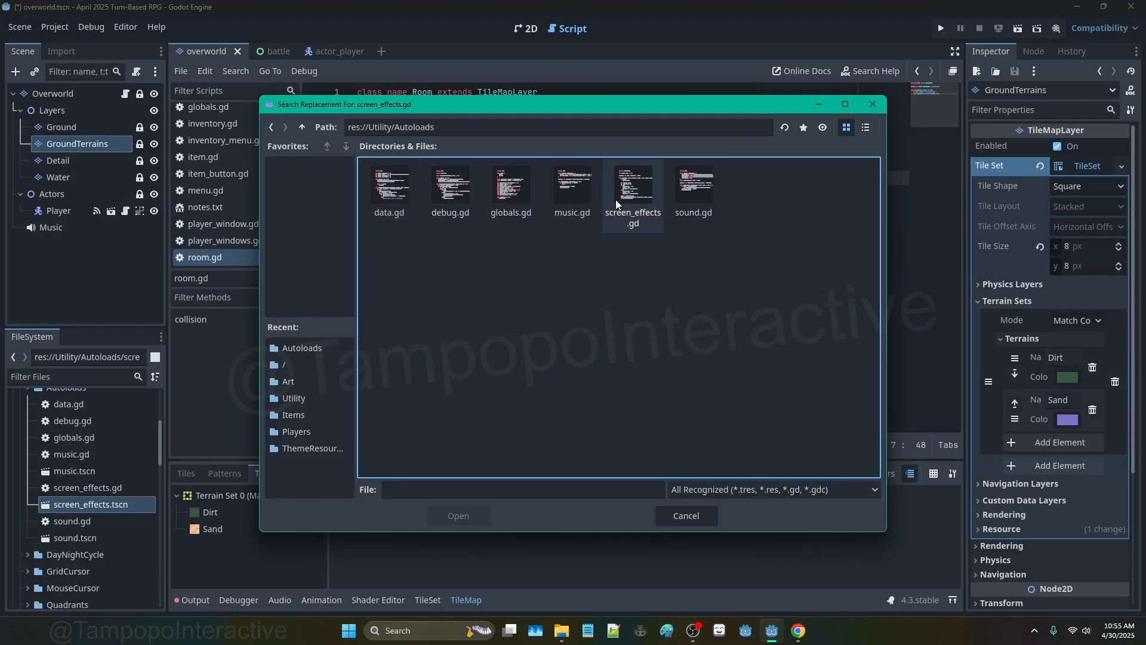
click(459, 515)
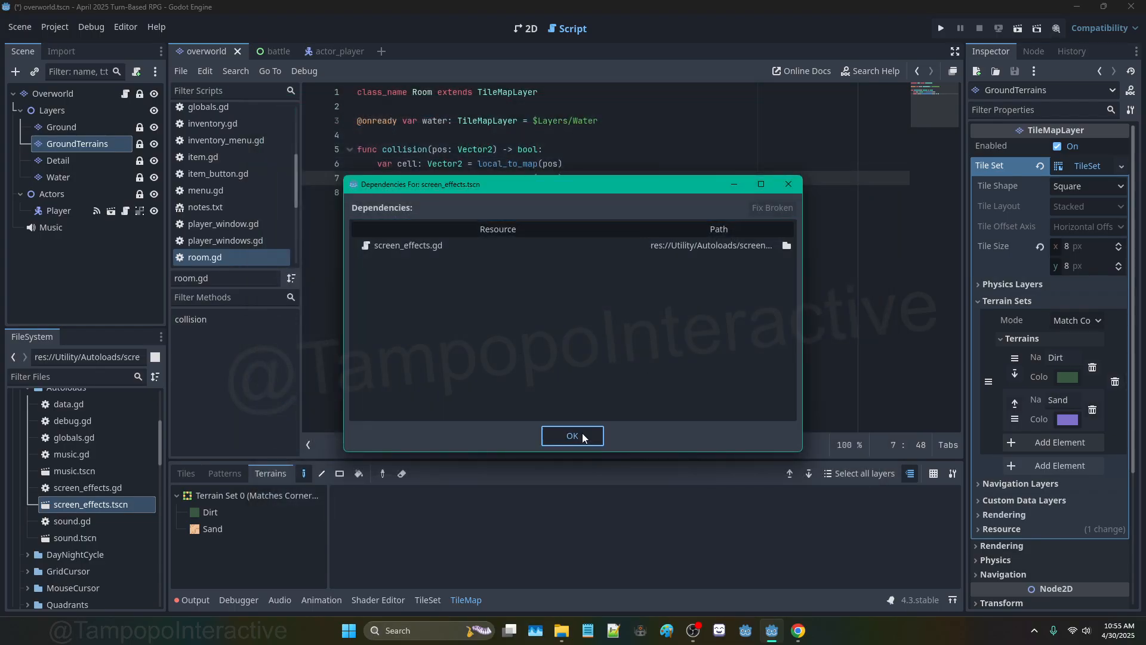
click(576, 434)
click(565, 371)
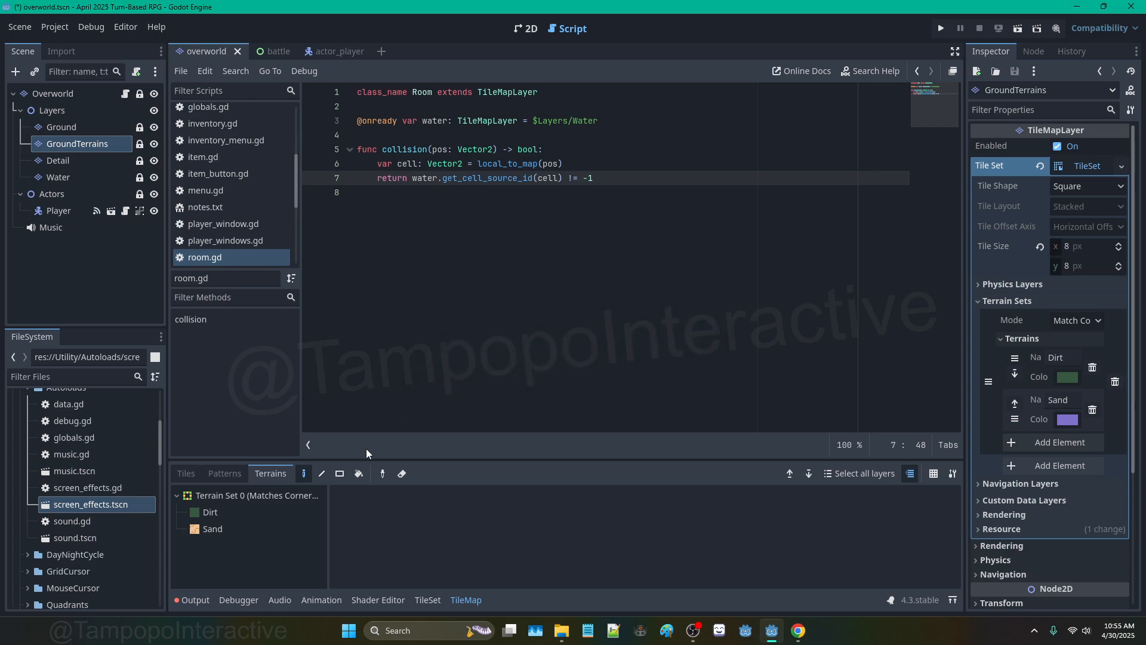
double_click(141, 507)
Step: Inspect the Fill and ScreenEffects nodes and the fade script, then close back to the overworld
click(517, 31)
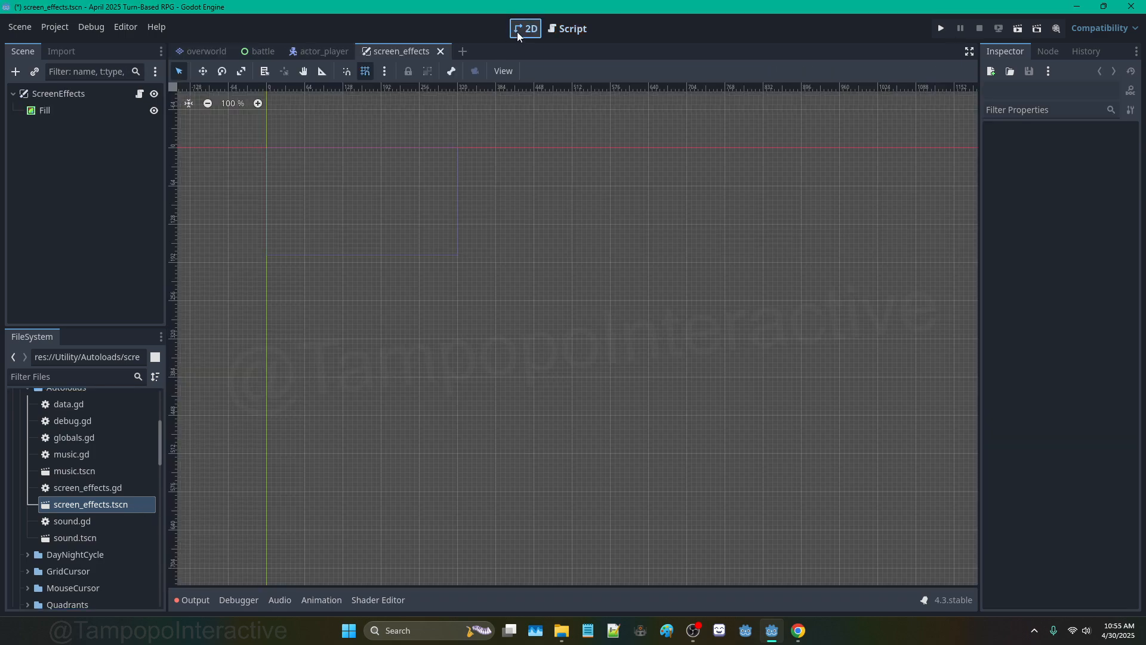
click(77, 113)
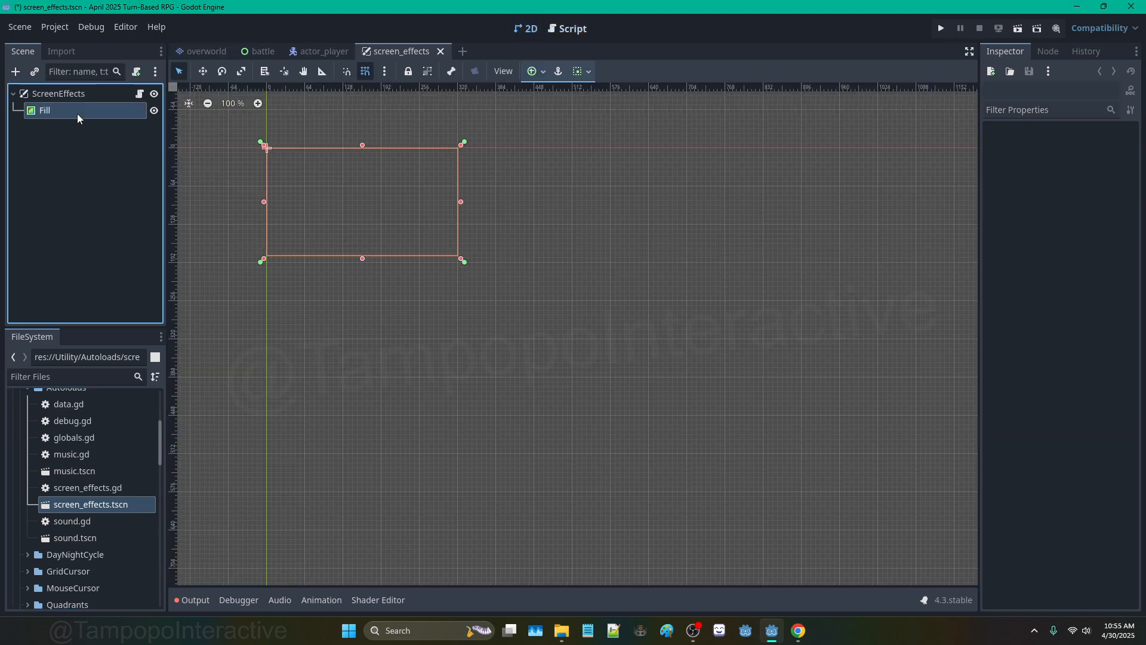
click(75, 96)
click(140, 94)
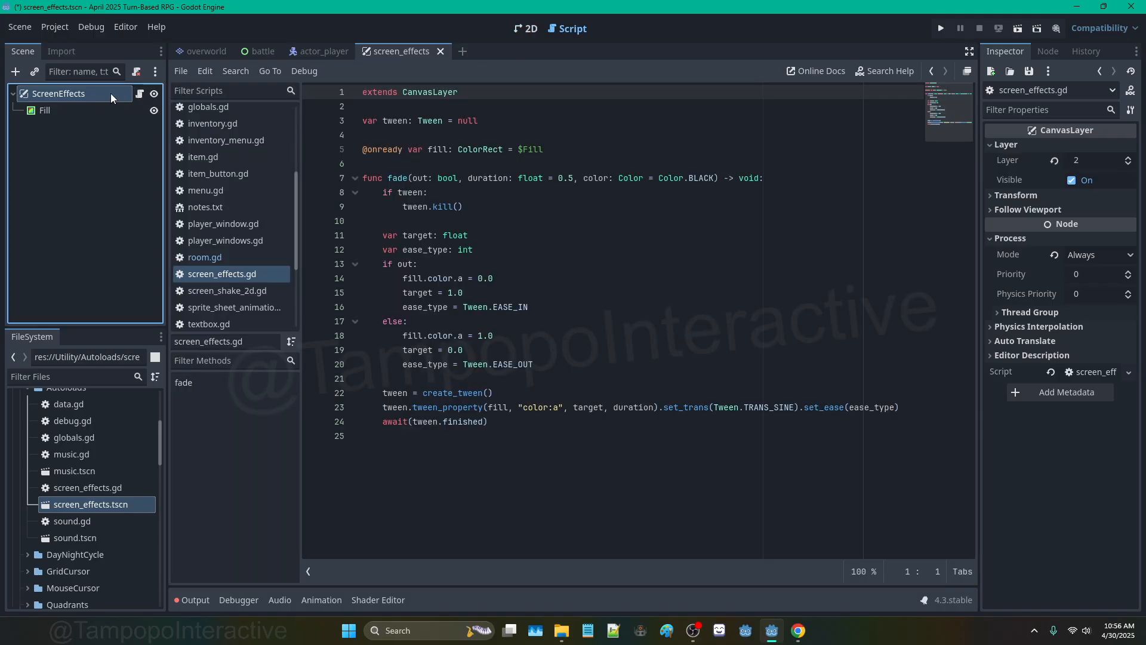
click(438, 52)
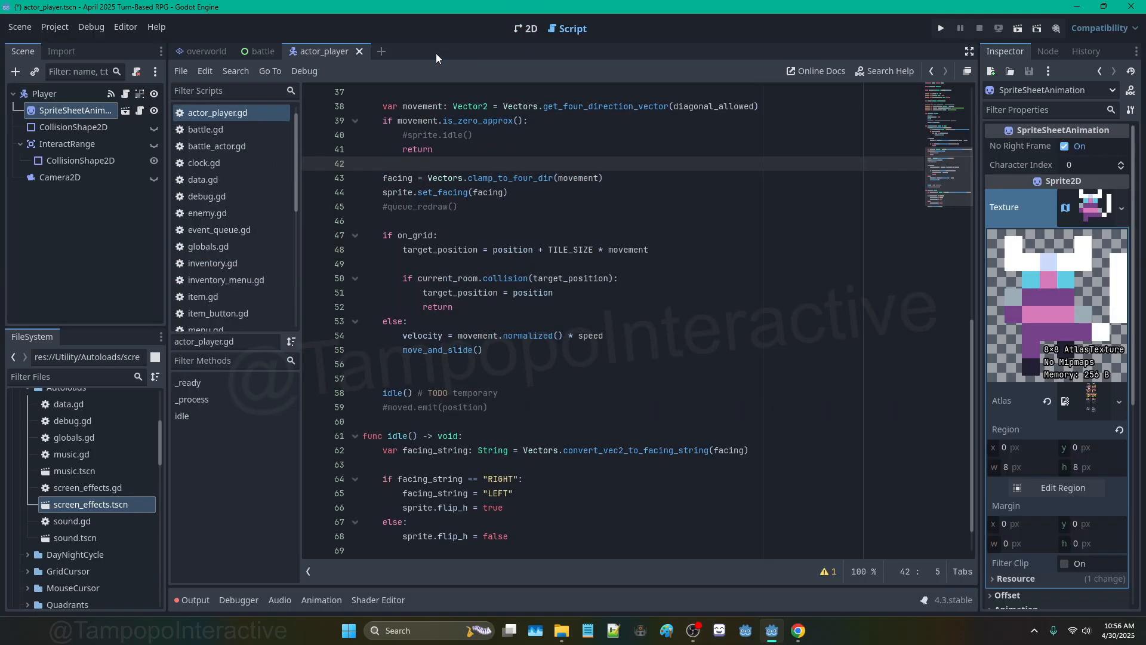
click(531, 30)
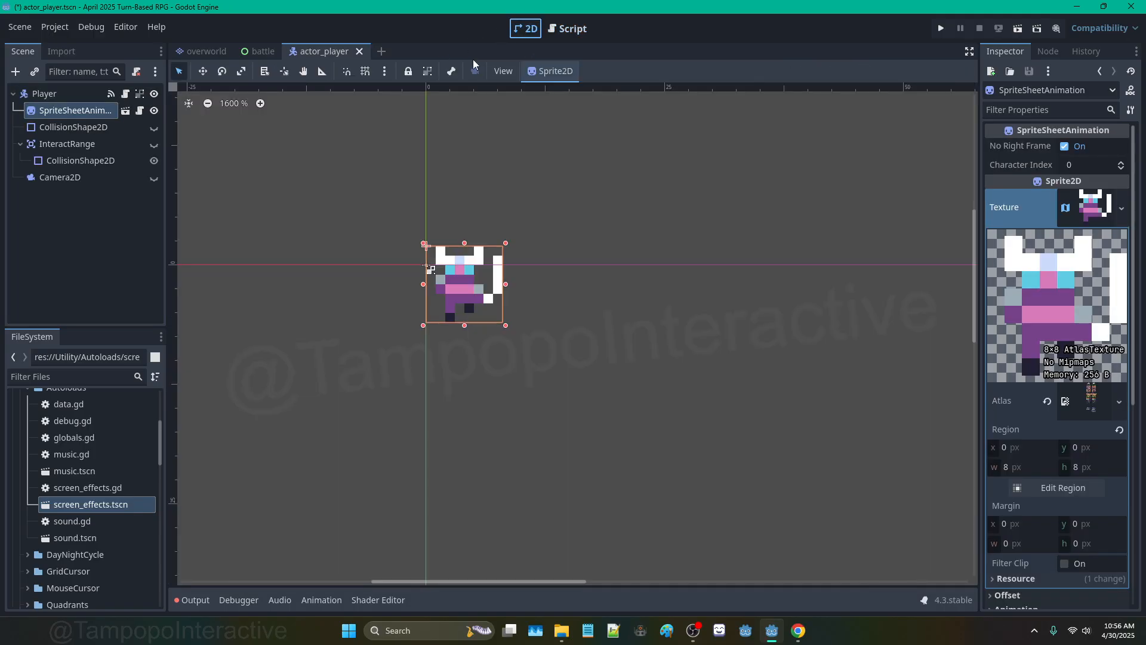
click(222, 50)
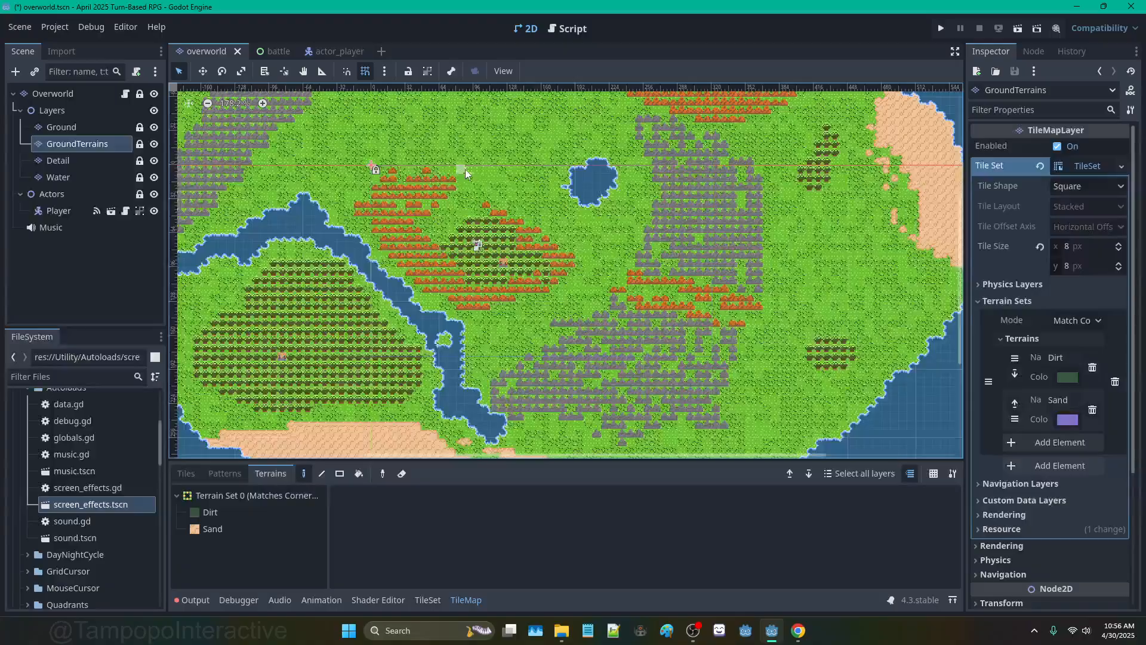
Step: Open Utility/DayNightCycle/day_night_cycle.gd, then go back to the overworld map in 2D
scroll(96, 468, up, 5)
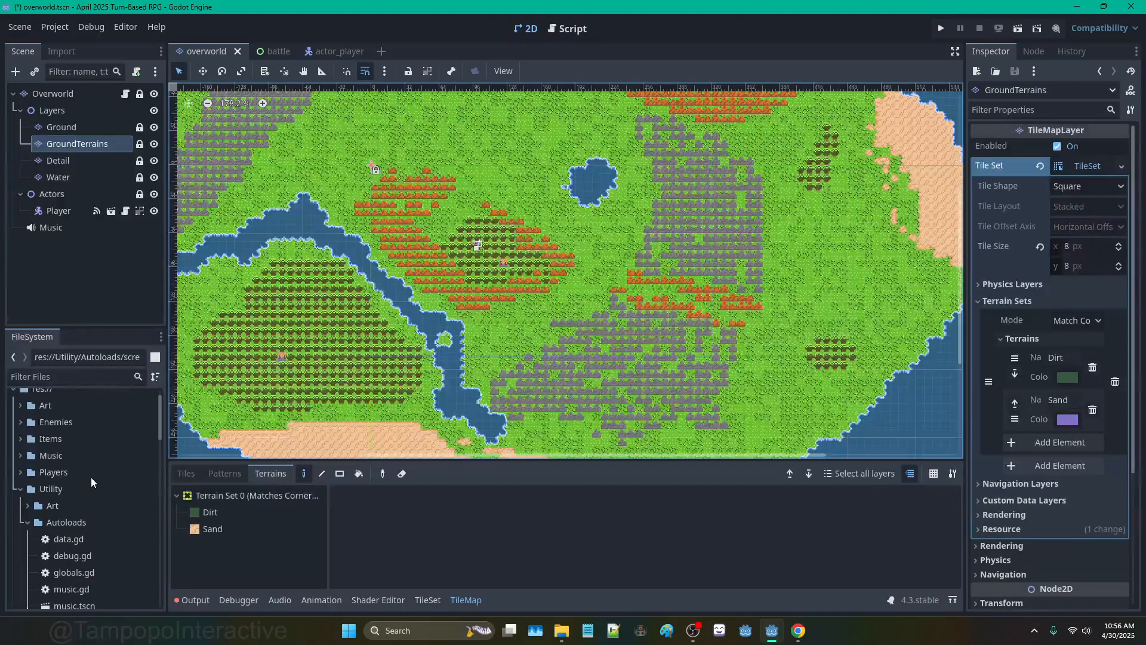
scroll(63, 495, down, 3)
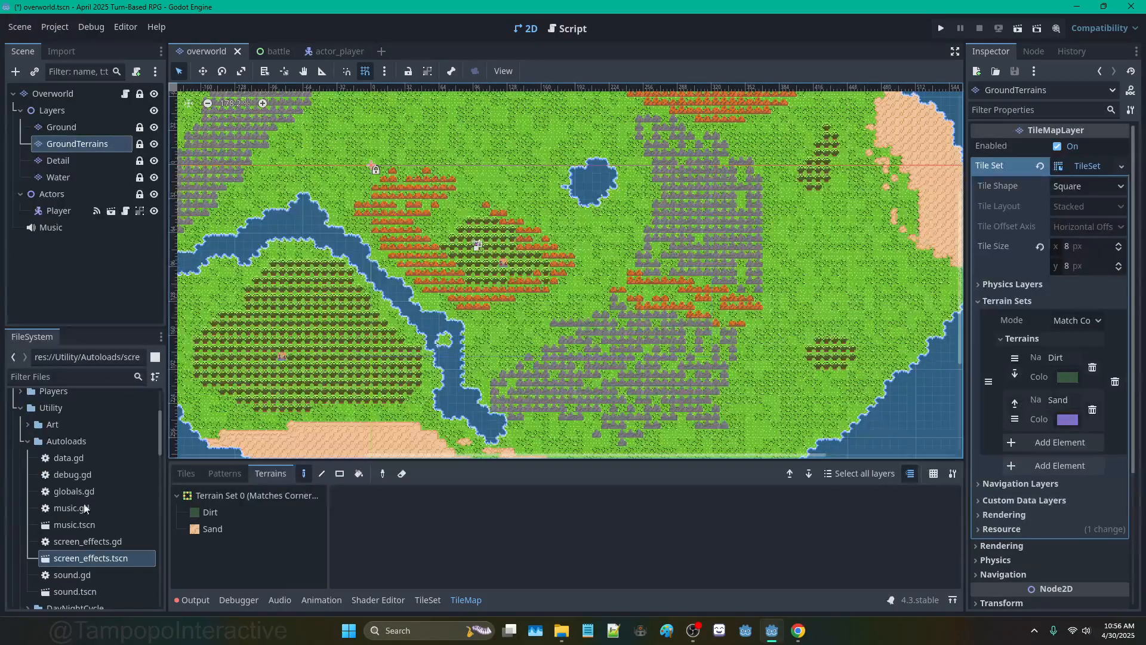
click(28, 441)
double_click(84, 457)
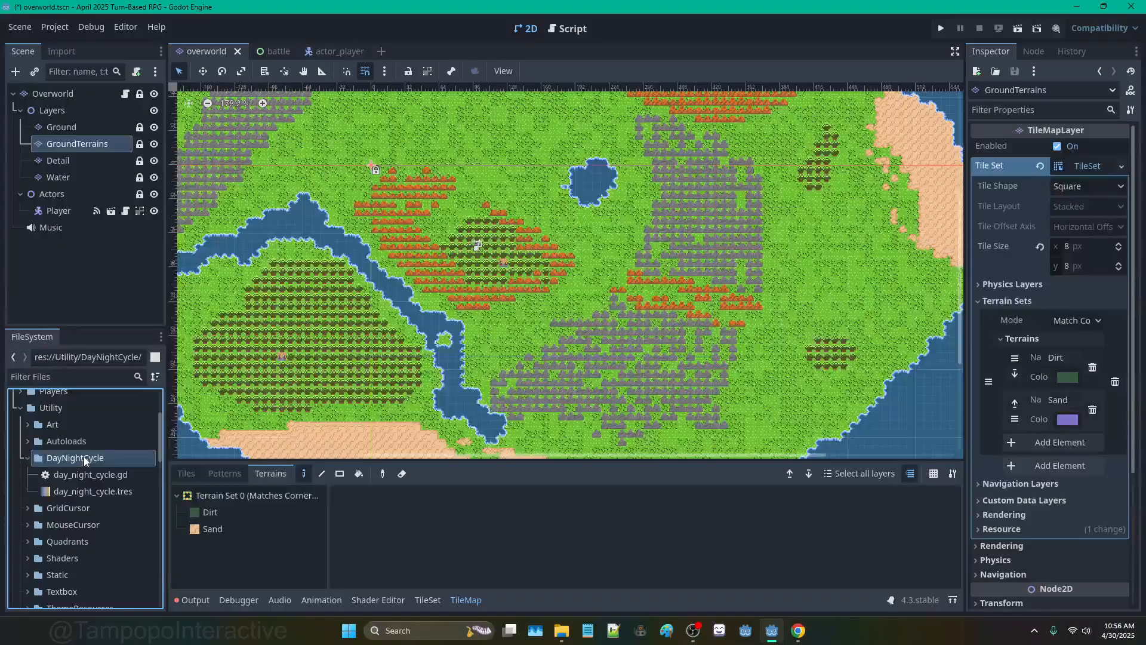
click(96, 475)
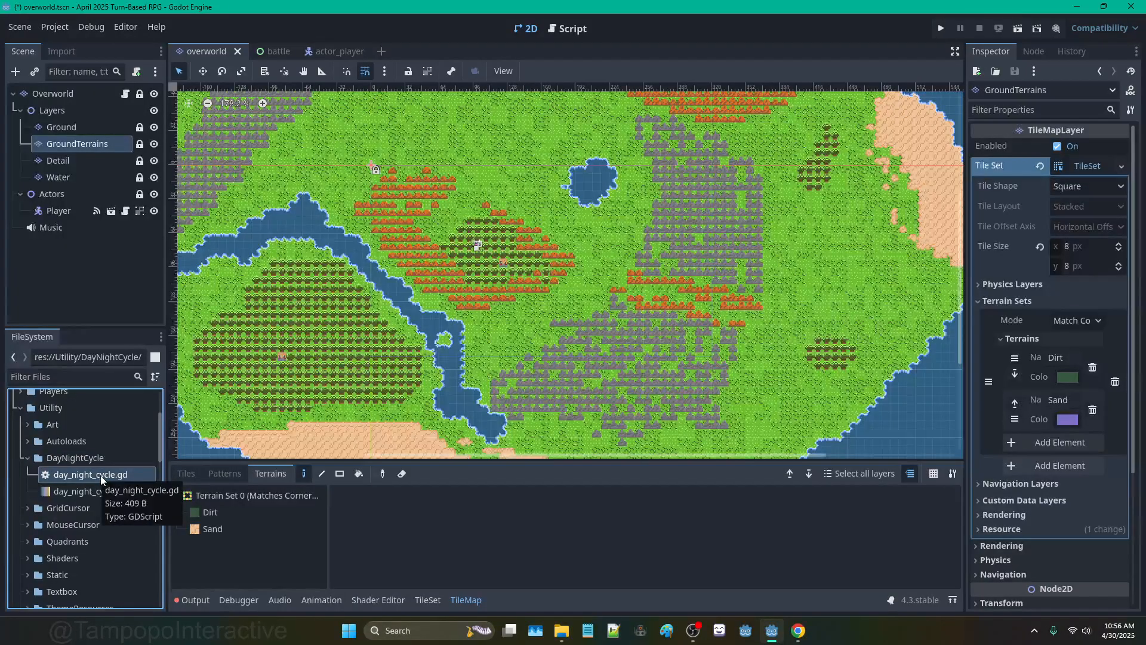
drag(101, 475, 92, 502)
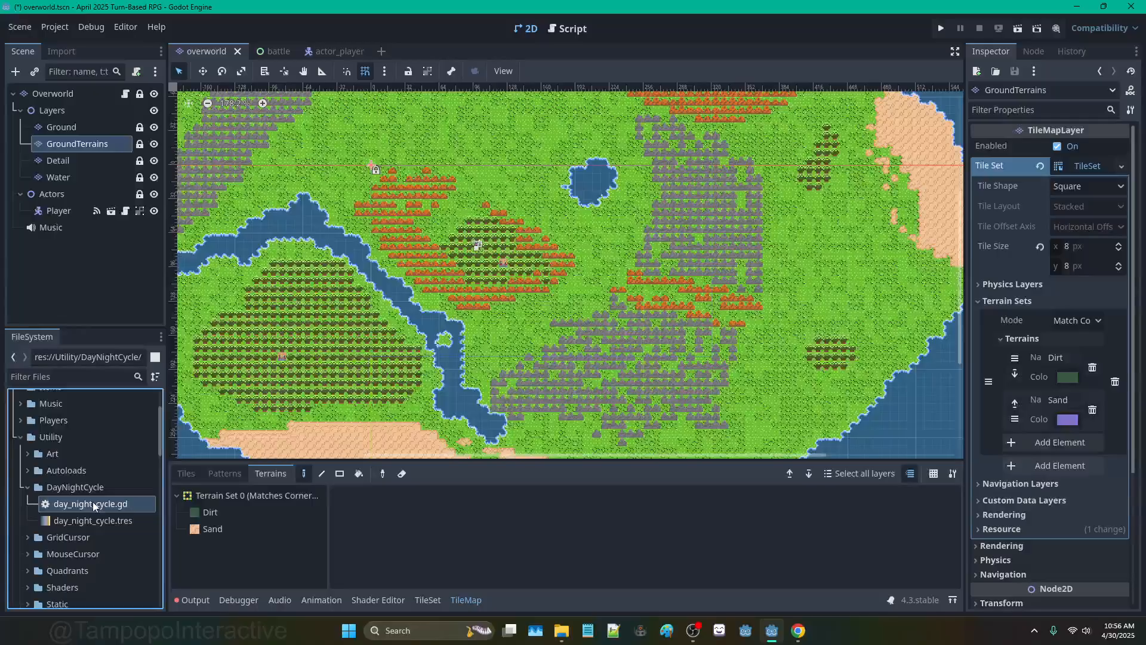
double_click(92, 503)
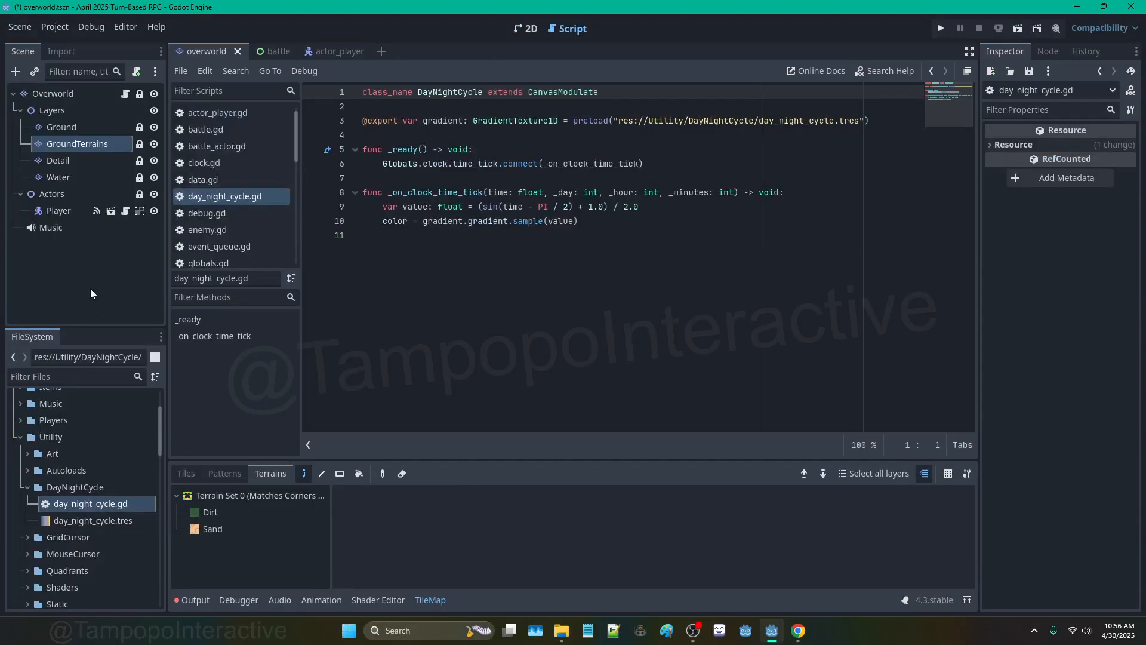
click(525, 29)
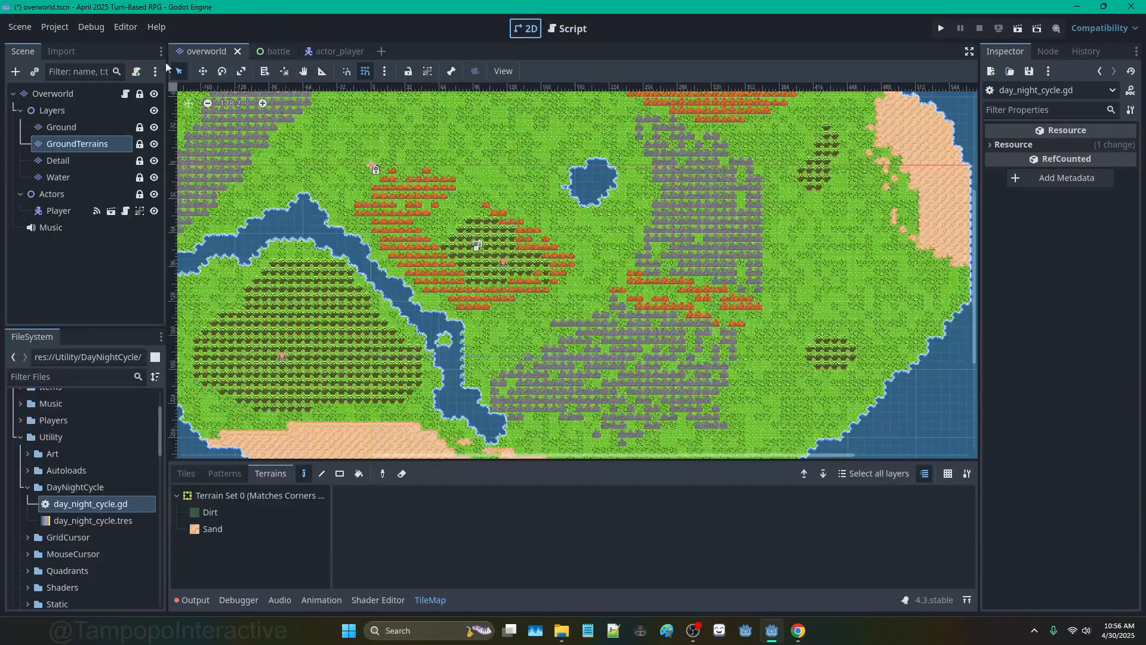
Step: Create a DayNightCycle node, move it above Music under Overworld, and open its script
click(15, 71)
text(daynight)
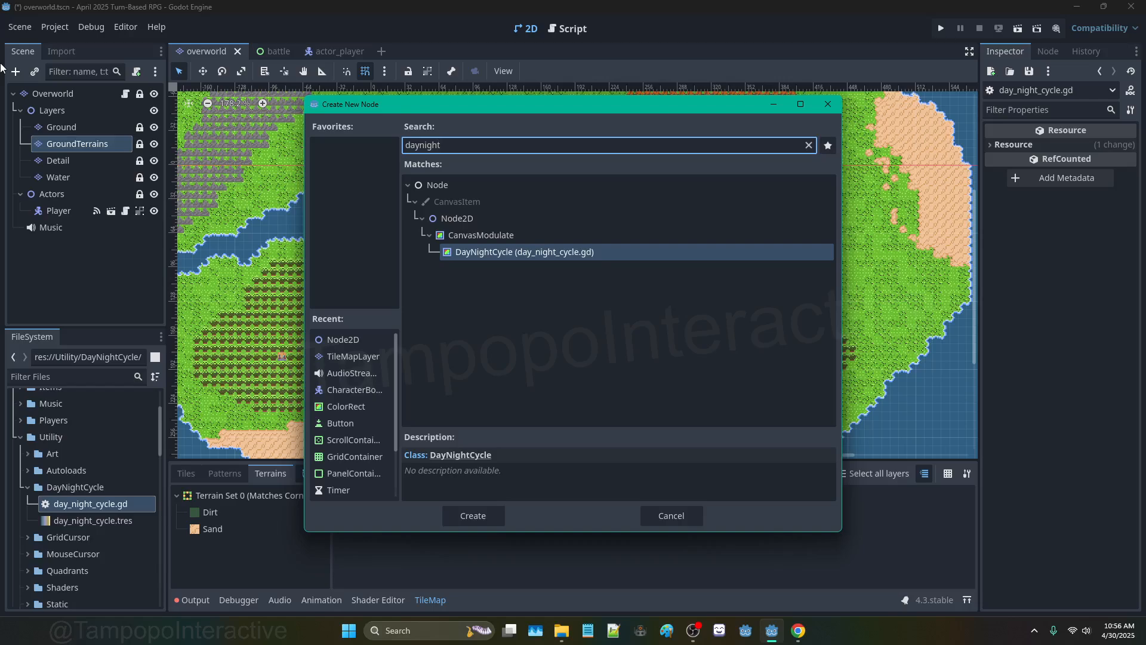
key(Return)
mouse_move(67, 244)
mouse_down()
mouse_move(69, 224)
mouse_move(63, 232)
mouse_up()
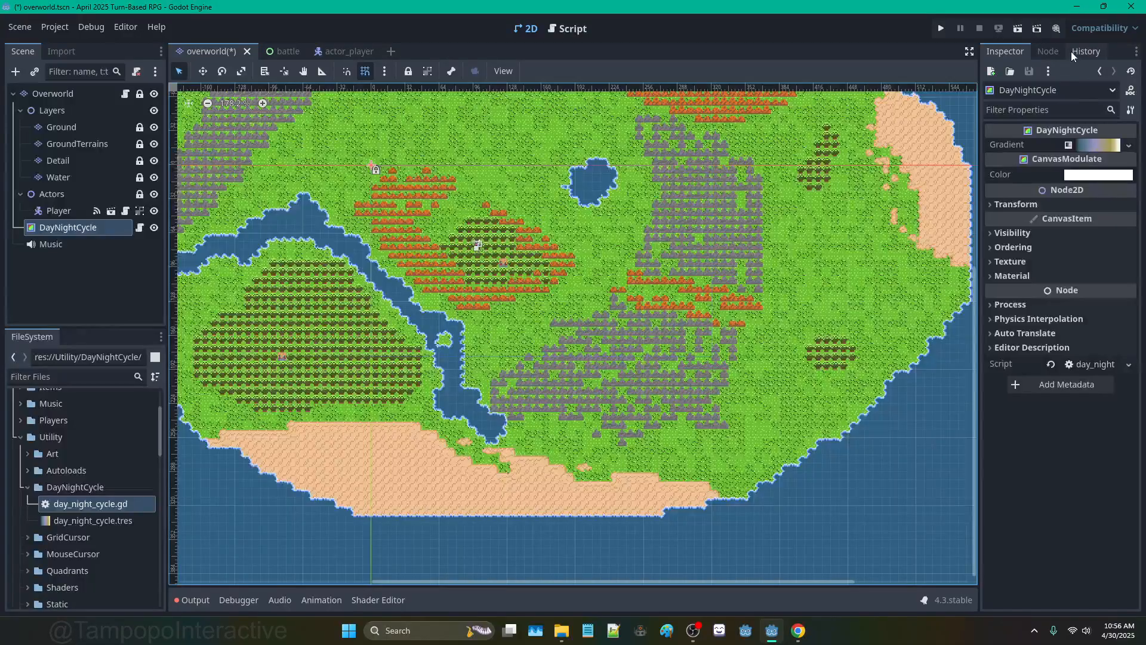
click(1049, 52)
click(1005, 51)
click(141, 228)
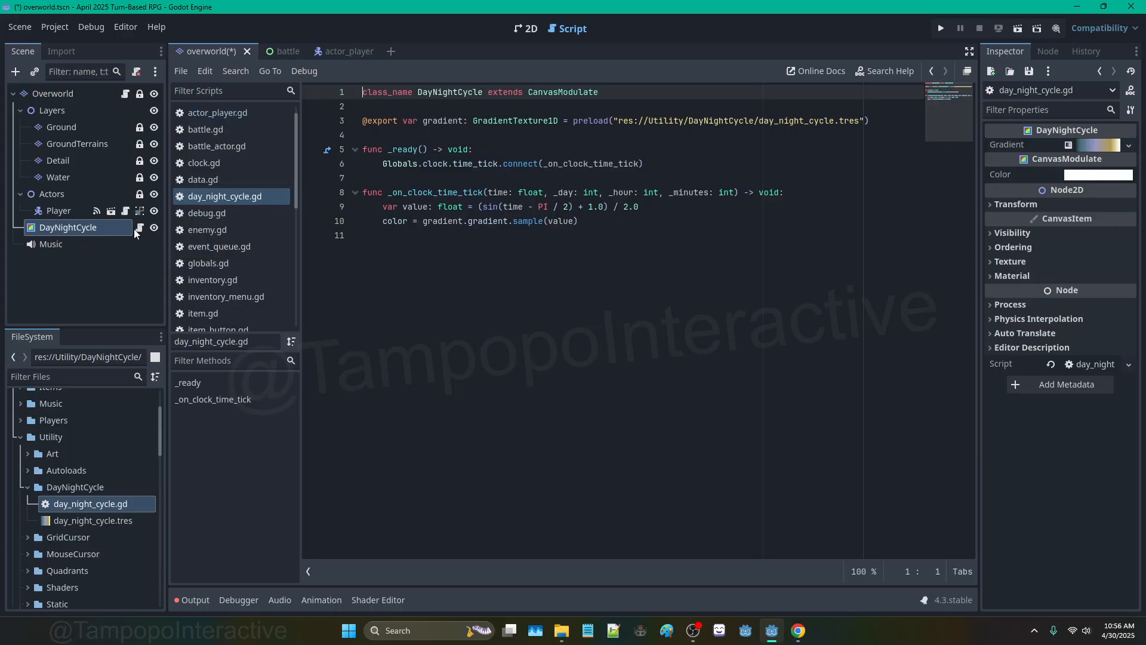
Step: In _ready, add 'if not Globals.clock:' and create a new Clock instance beneath it
click(501, 149)
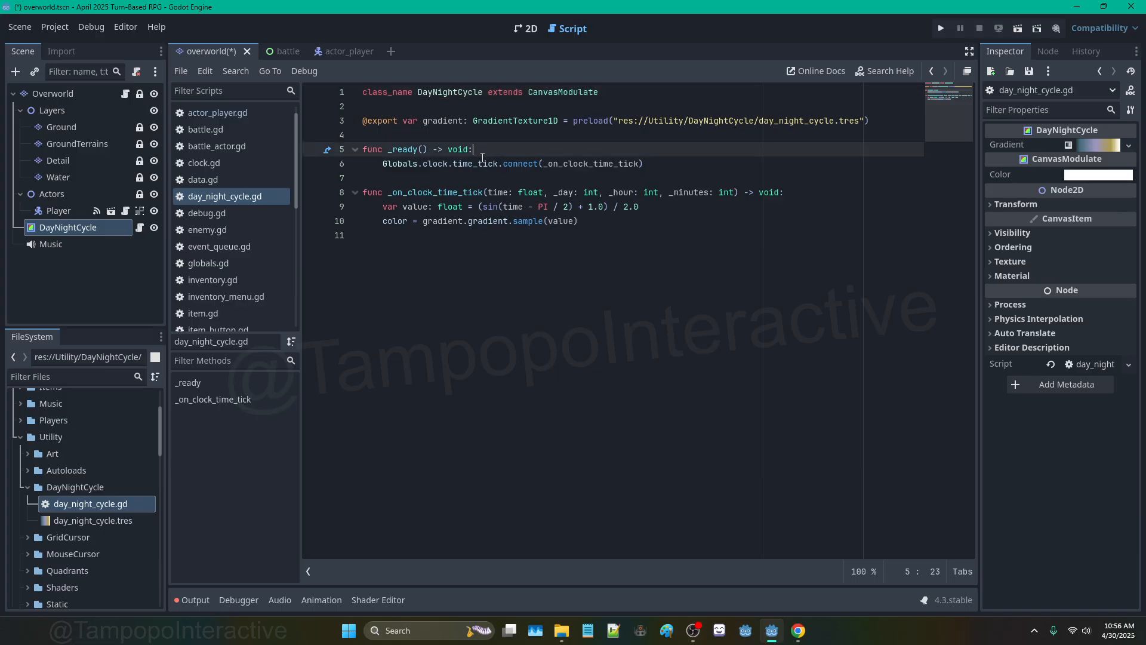
key(Return)
text(i)
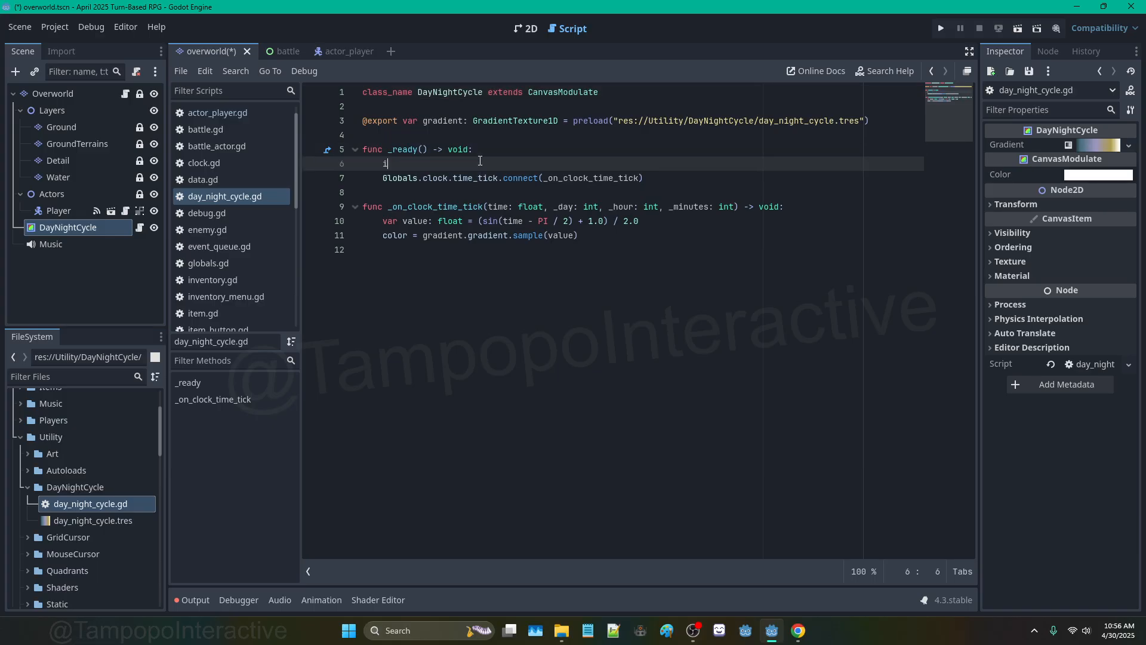
text(f not Globals.clock:)
key(Return)
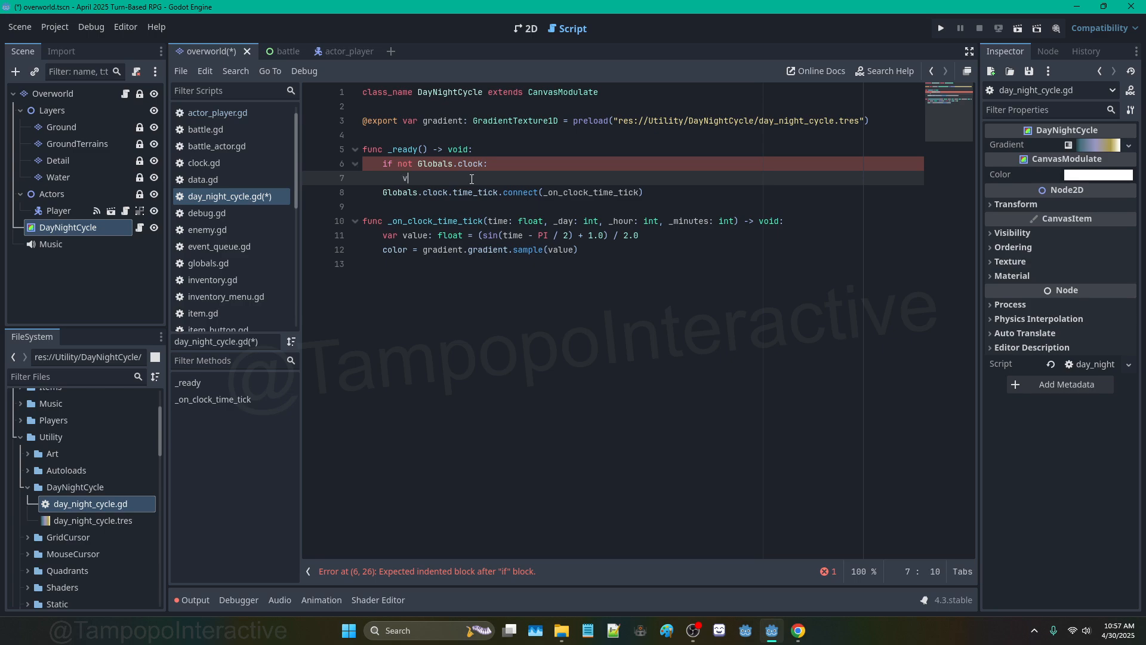
text(ock: Clock)
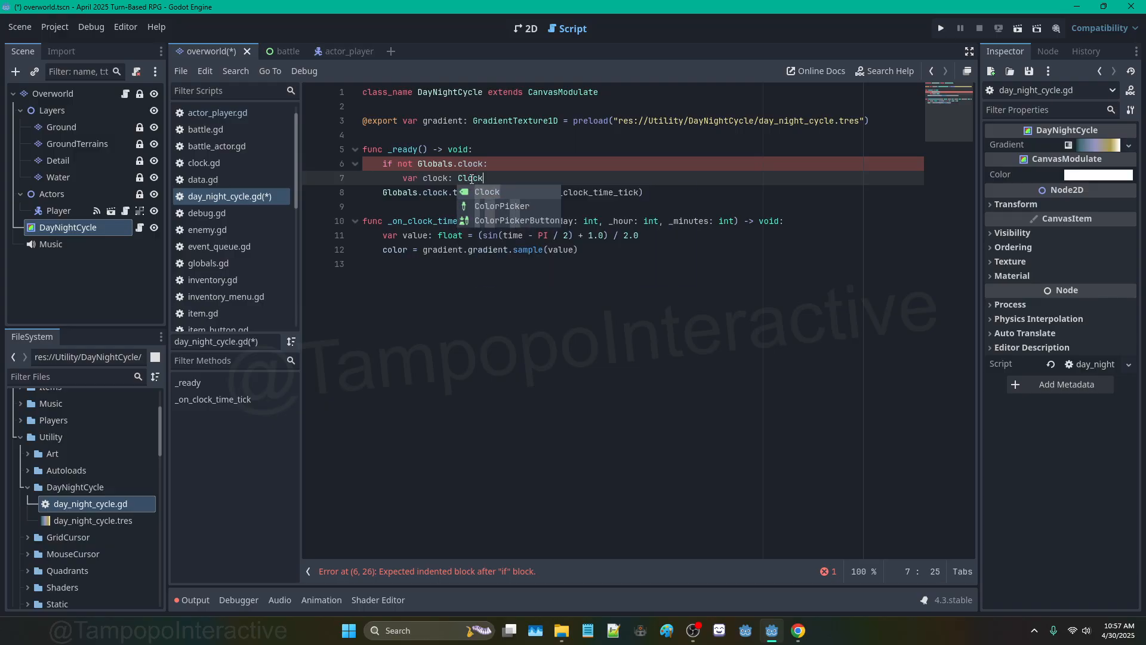
text( = Clock.)
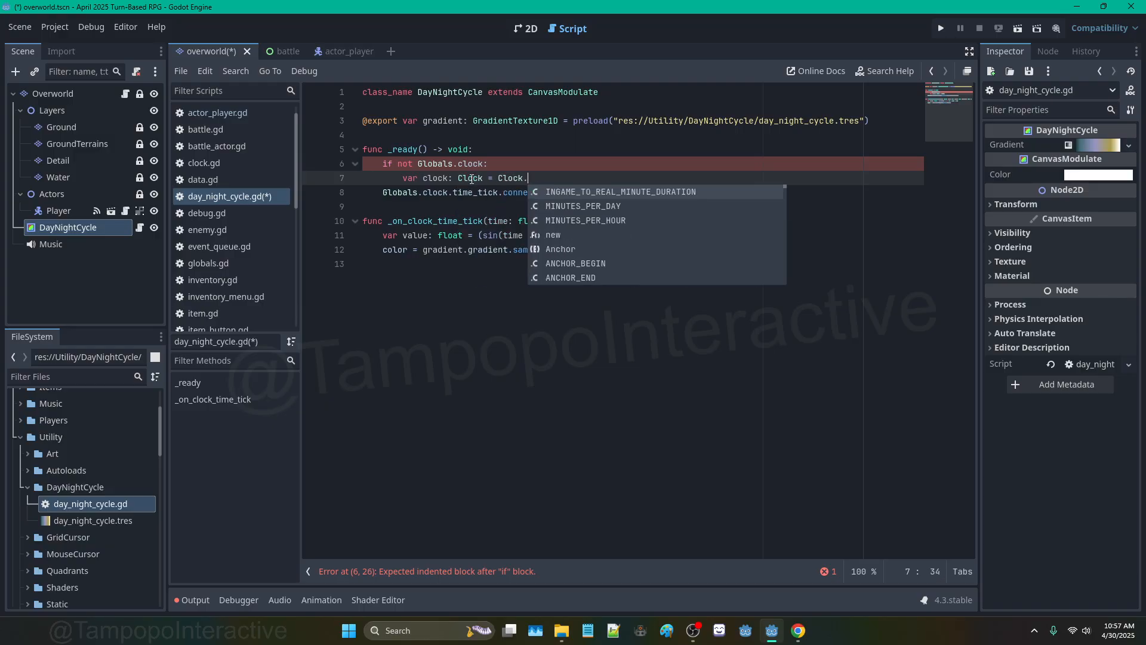
text(new()
key(Return)
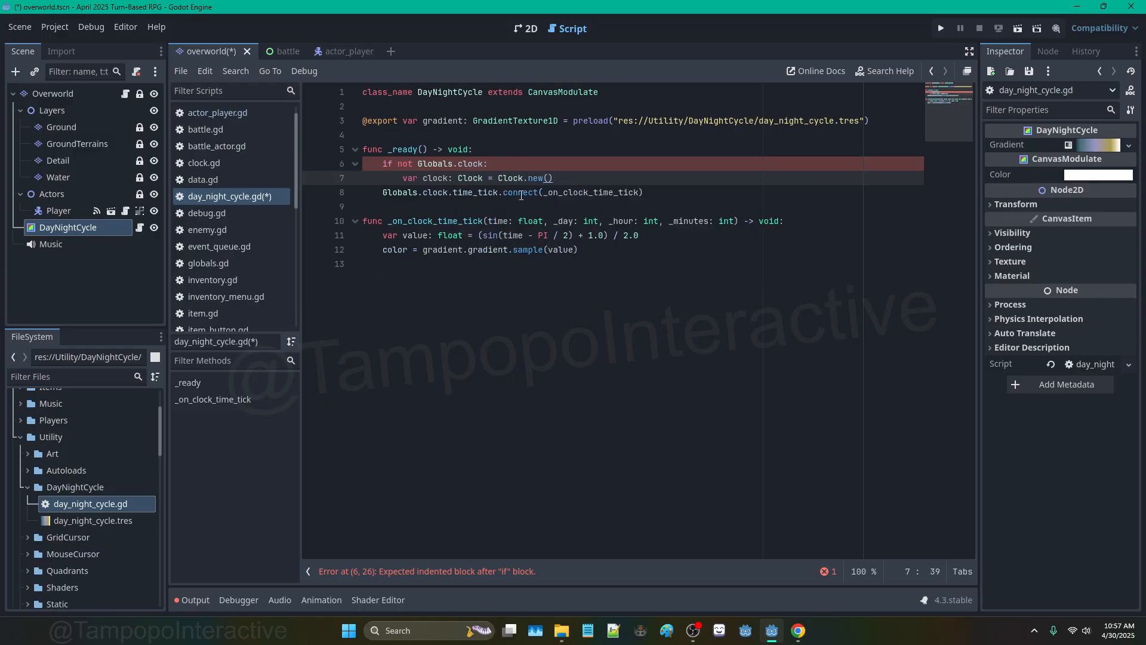
Step: Look up clock.gd through the FileSystem filter, then return to day_night_cycle.gd
click(110, 377)
text(clock)
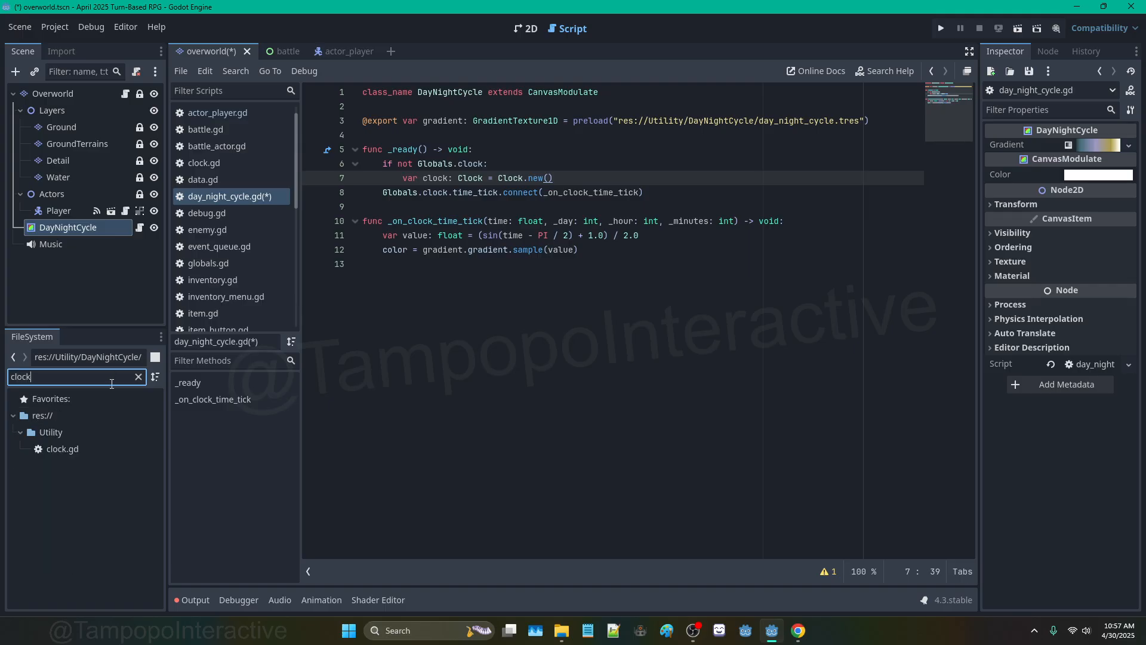
double_click(63, 448)
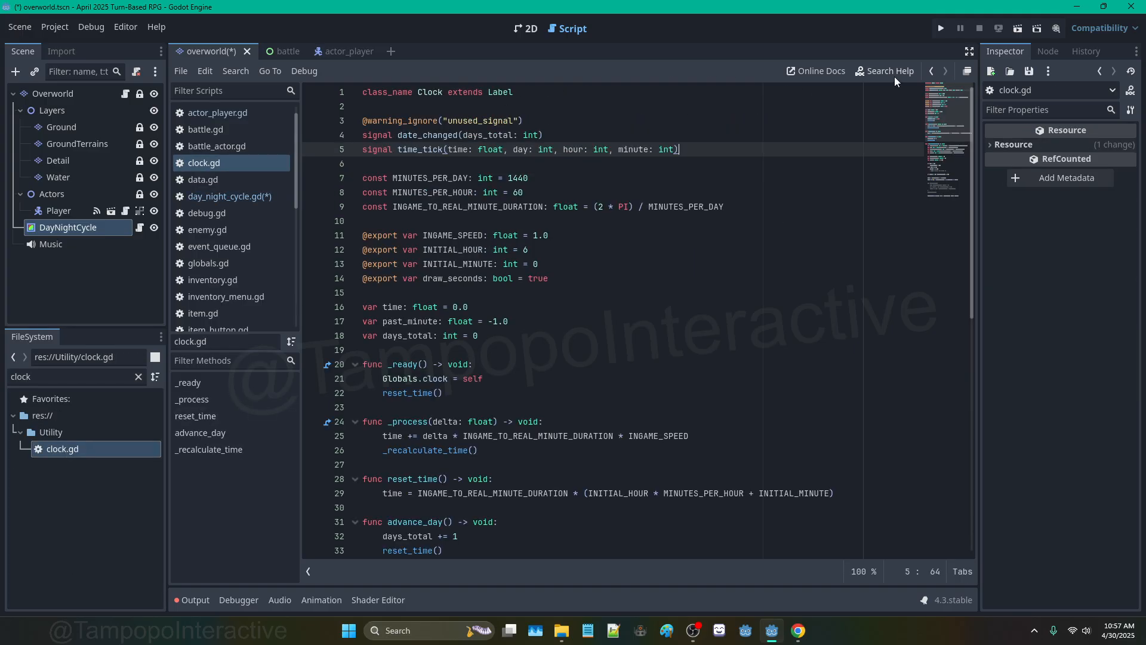
click(931, 70)
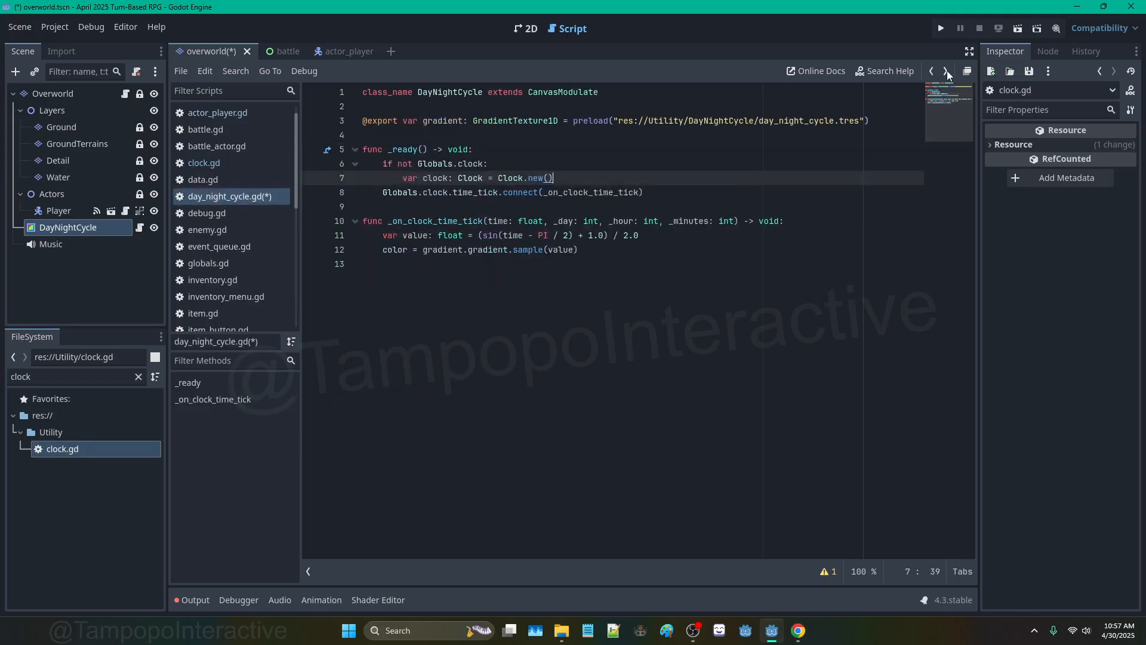
click(947, 70)
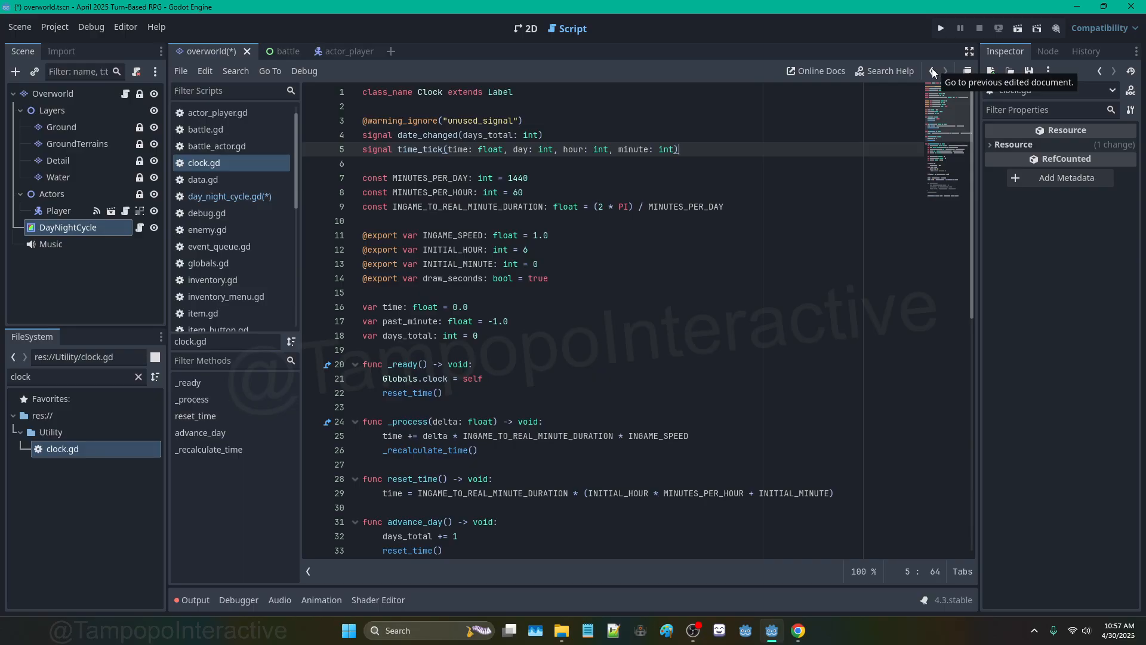
scroll(849, 182, down, 6)
click(932, 71)
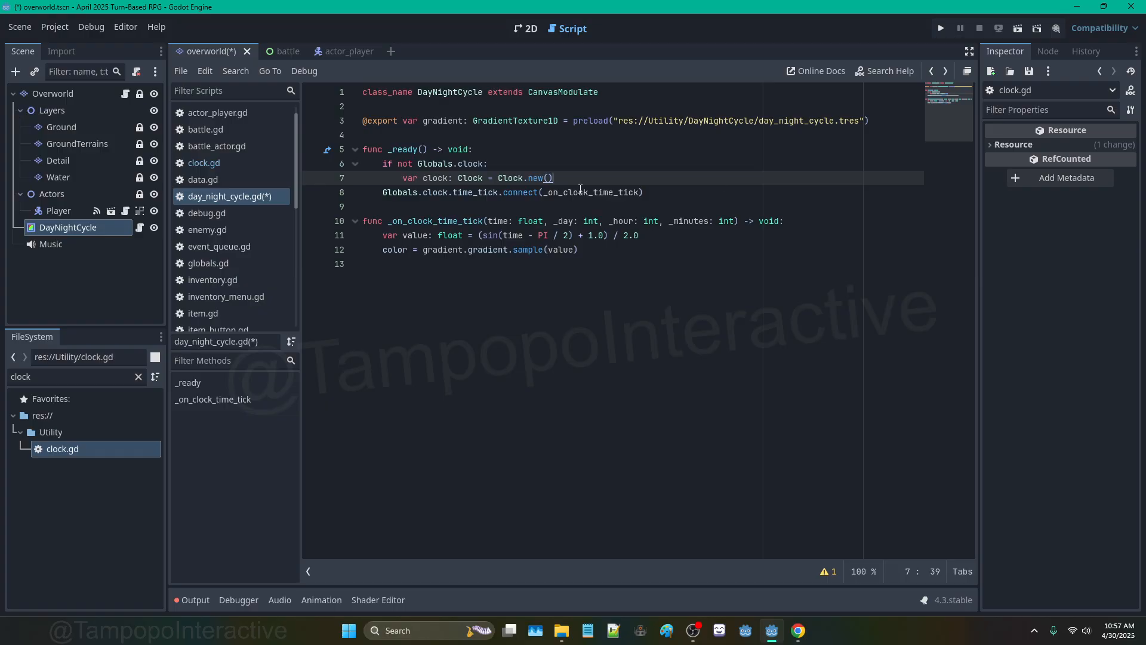
Step: Add add_child(clock) and clock.connect(_on_clock_time_tick) lines after the Clock creation
key(Return)
text(clock.)
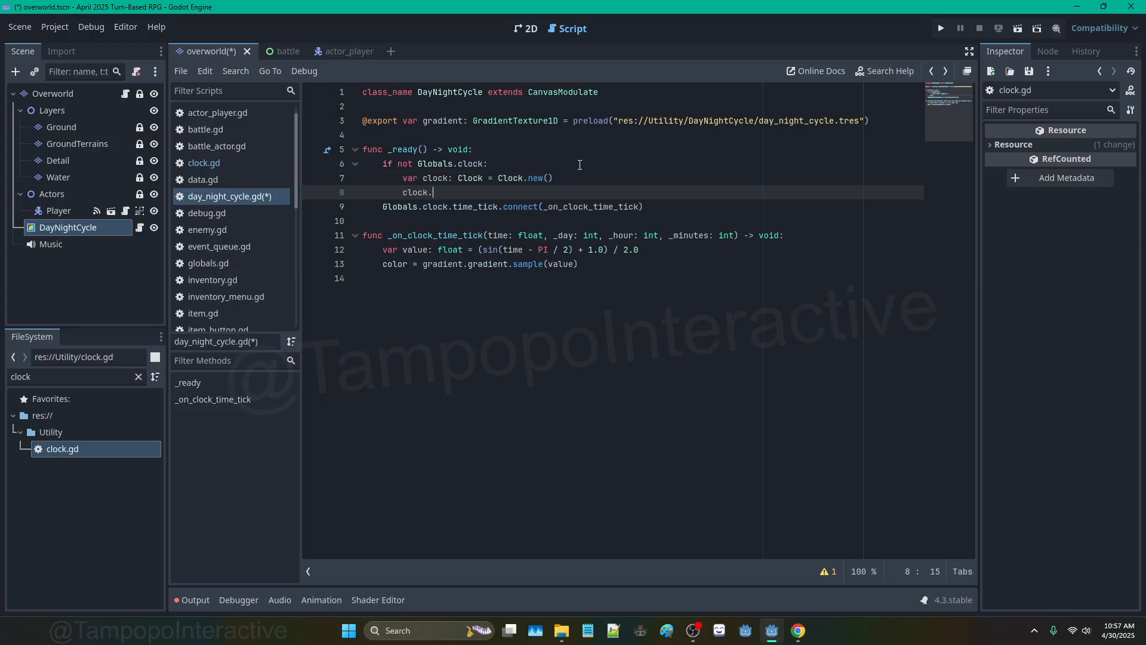
key(BackSpace)
key(BackSpace)
key(BackSpace)
key(BackSpace)
key(BackSpace)
key(BackSpace)
text(add_c)
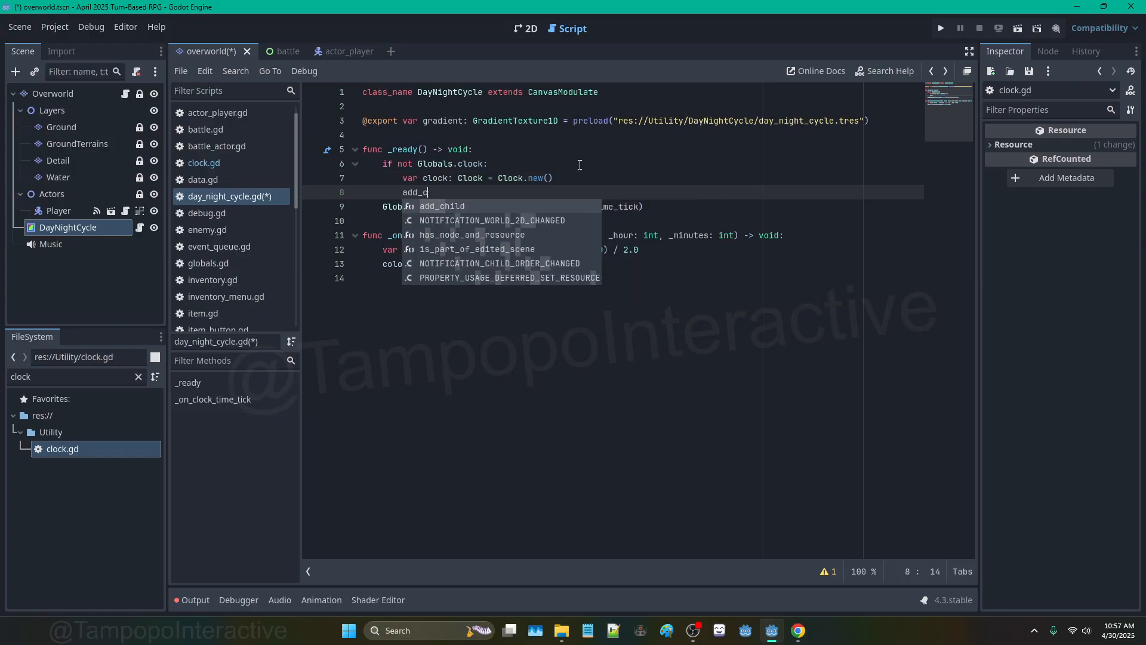
key(Return)
text(clock))
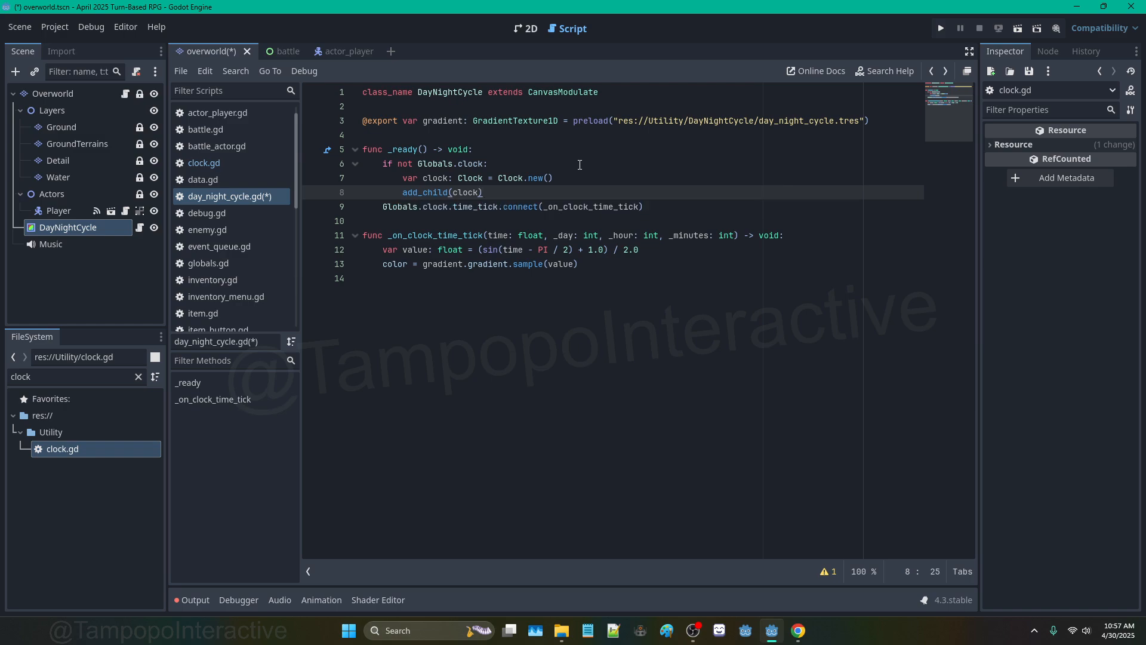
key(Return)
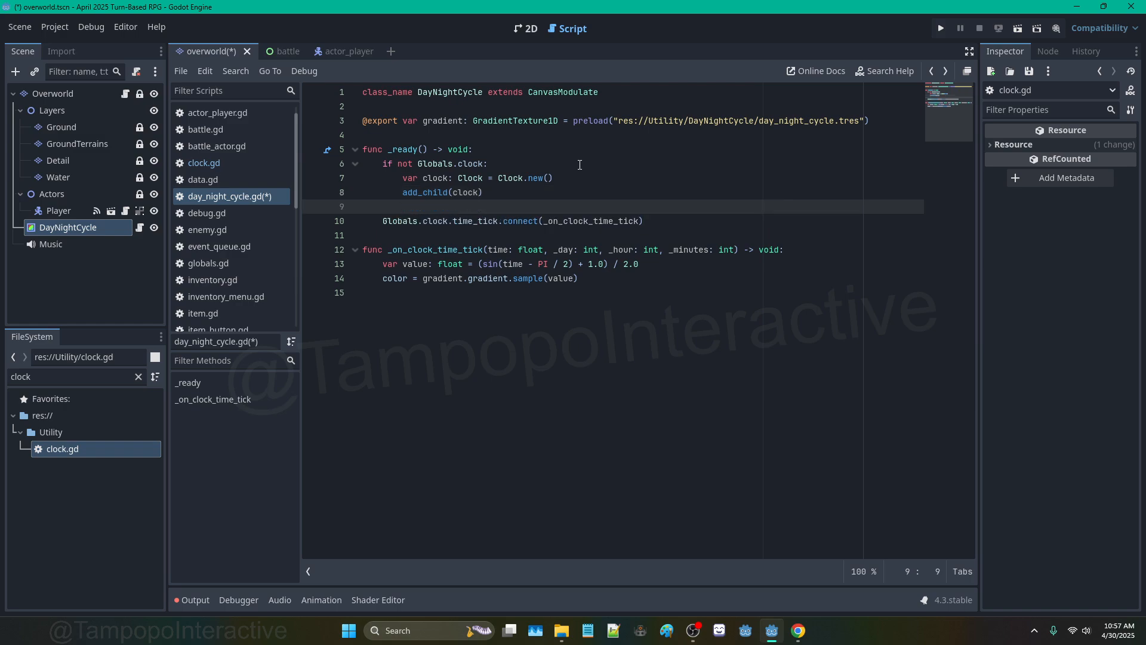
text(clock.connect(_on_clock_time_tick)
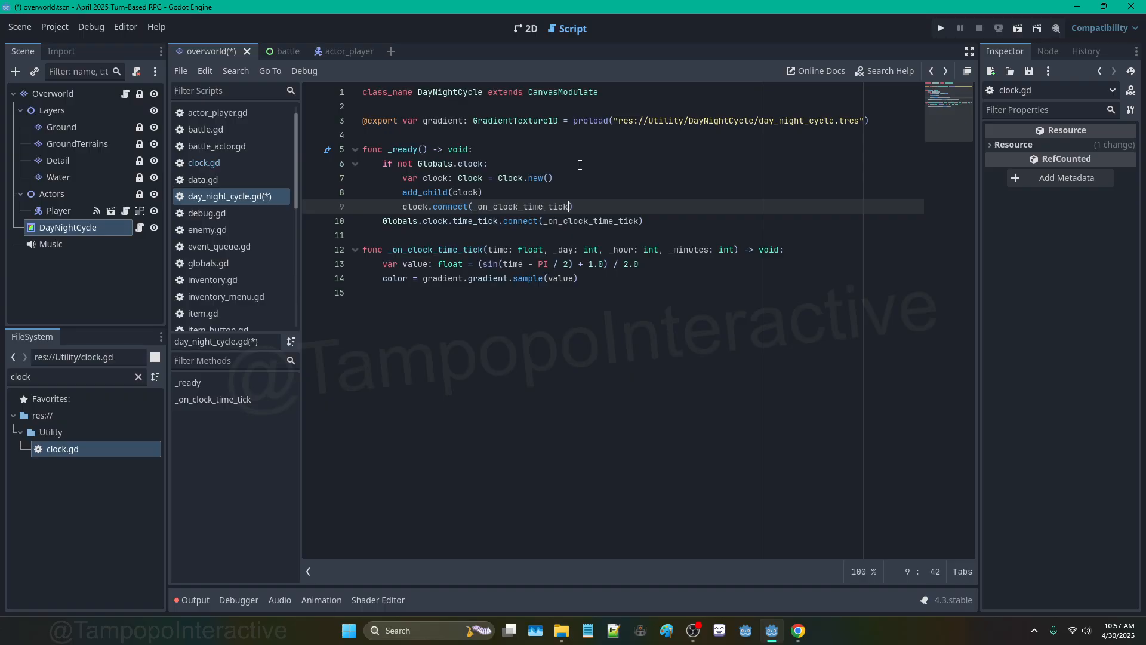
key(Return)
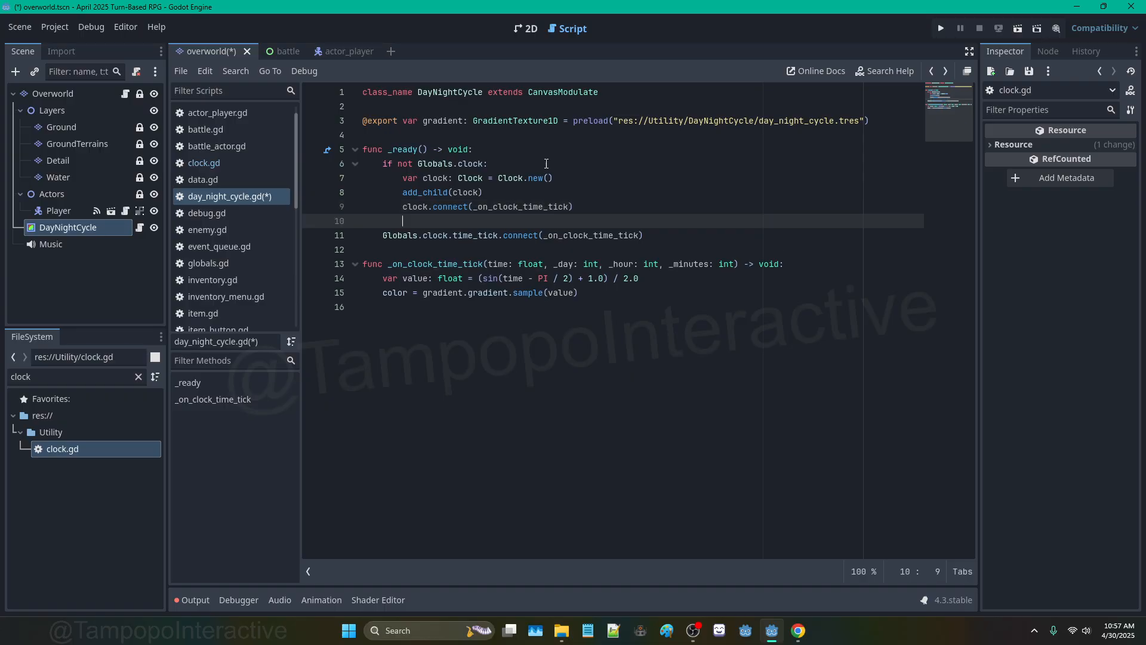
Step: Remove 'not' from the condition, move the Globals time_tick connect statement under it, and delete empty lines
click(417, 164)
key(BackSpace)
key(BackSpace)
key(BackSpace)
key(BackSpace)
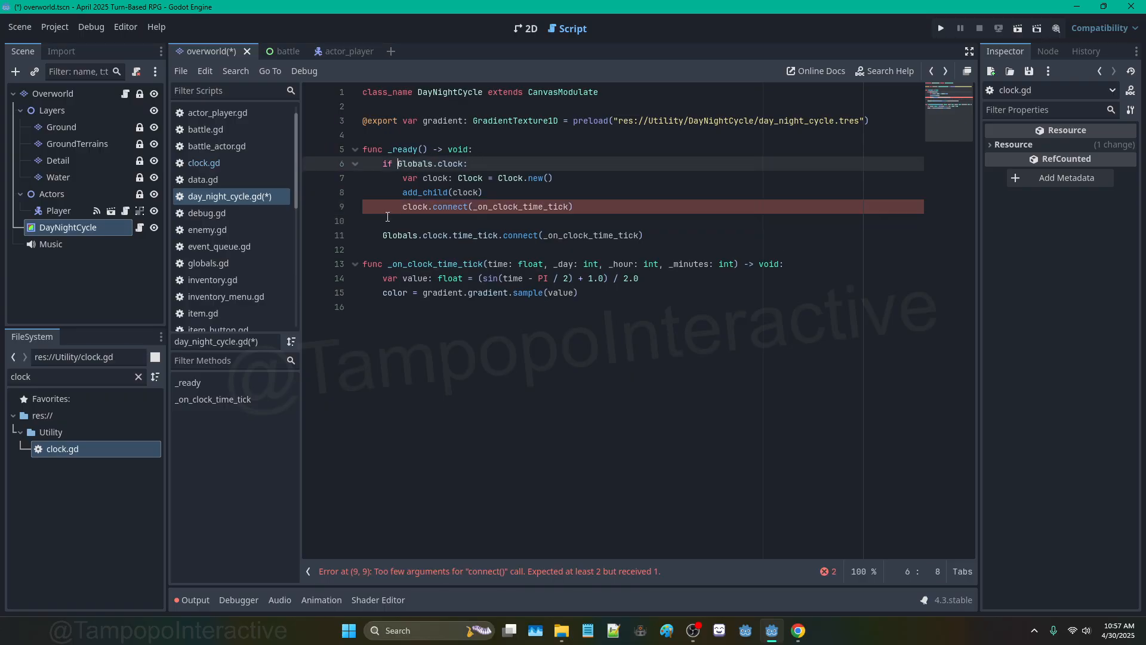
click(383, 233)
drag(383, 234, 645, 235)
key(ctrl+x)
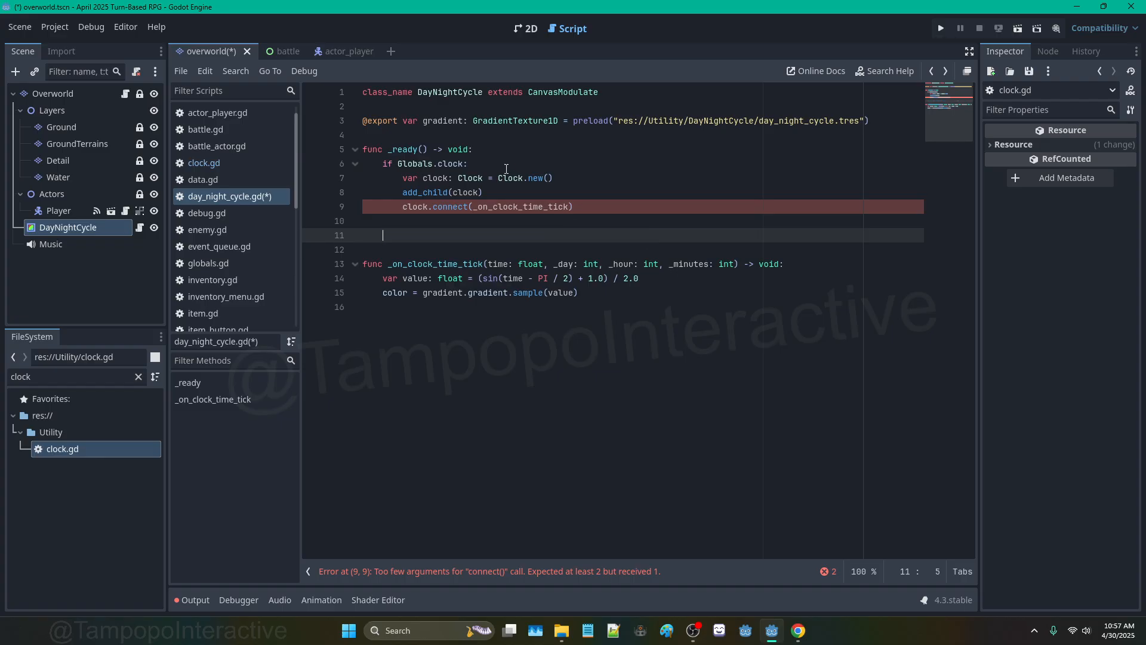
click(503, 163)
key(Return)
key(ctrl+v)
key(Return)
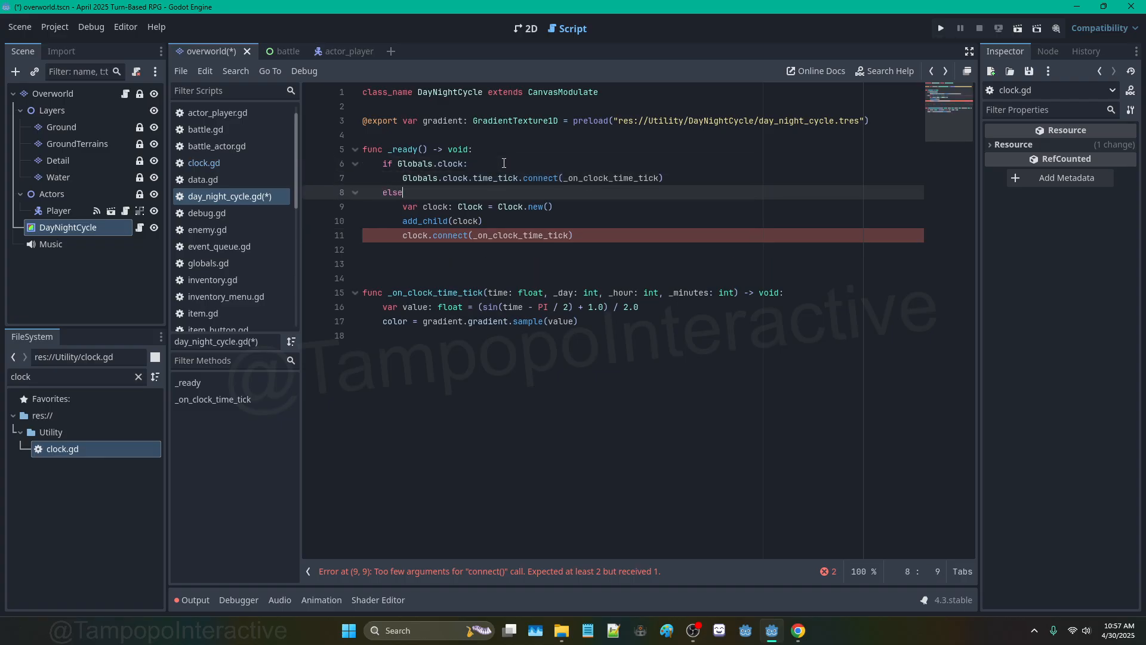
click(486, 262)
key(BackSpace)
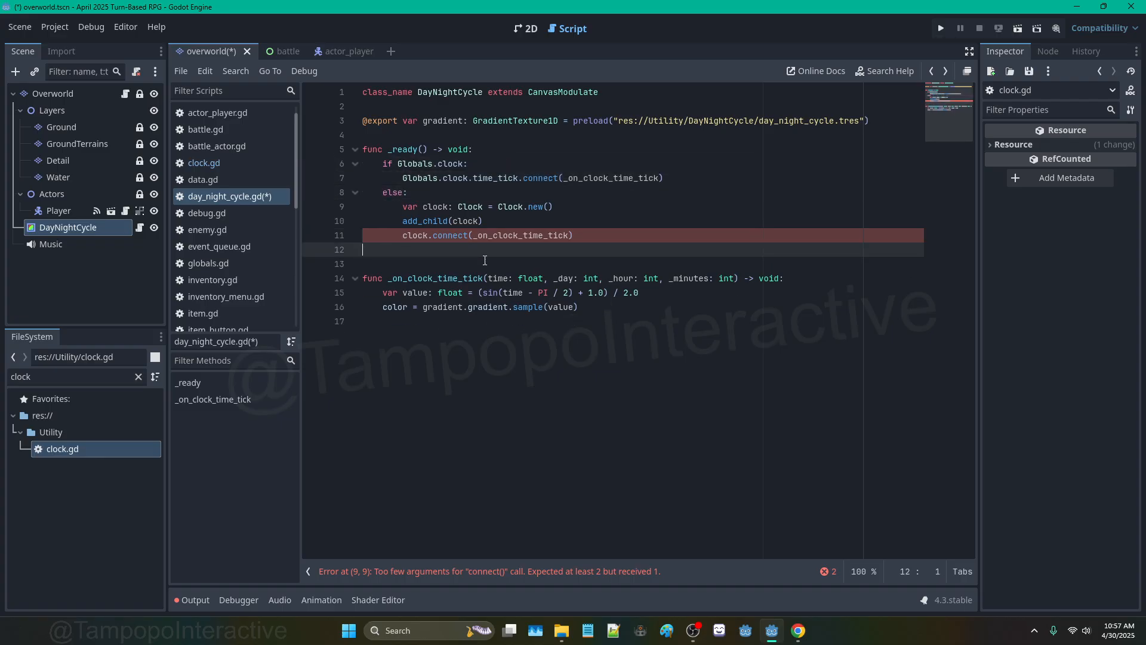
key(BackSpace)
Step: Change the connect call to clock.time_tick and add 'Globals.clock = clock' after add_child
click(433, 235)
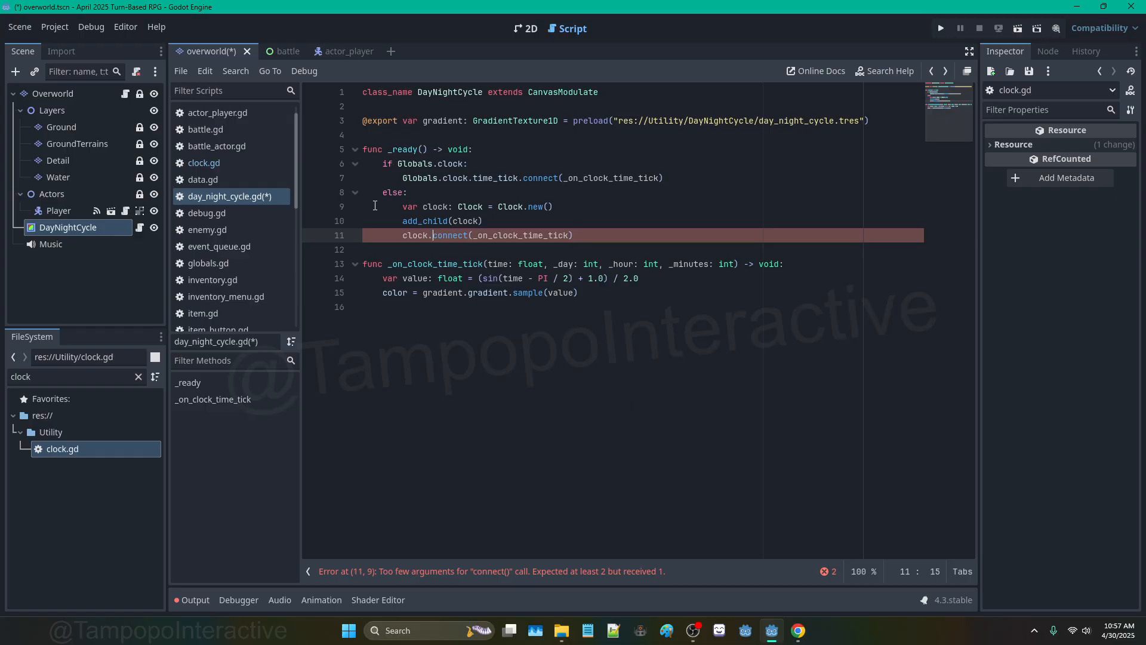
text(time_tick.)
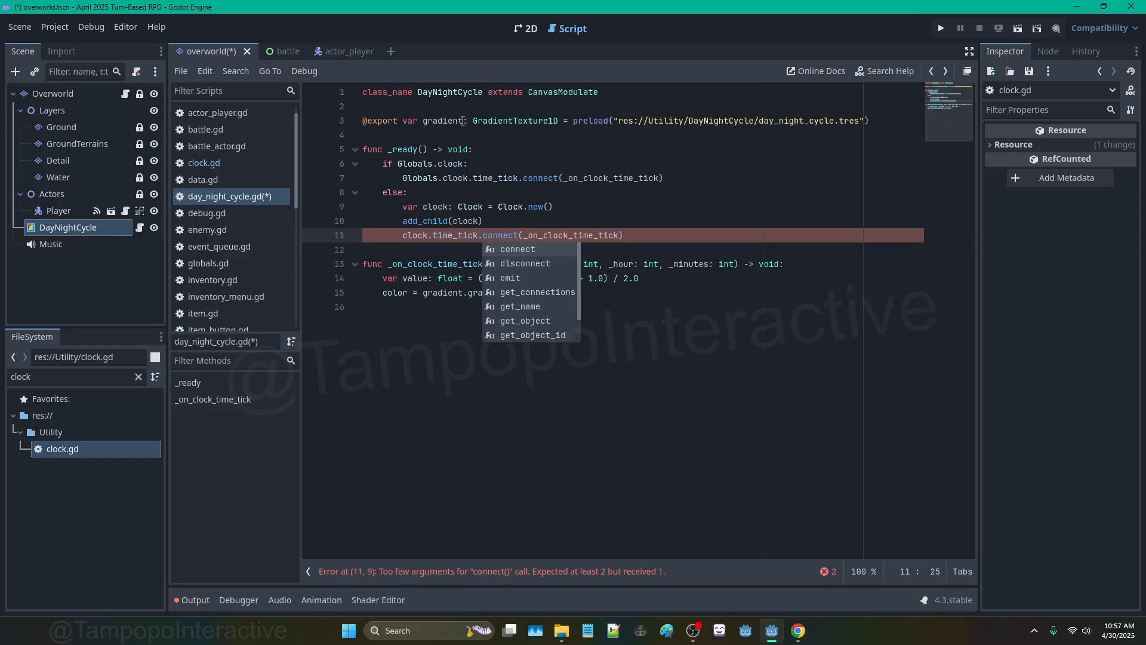
click(492, 198)
click(500, 219)
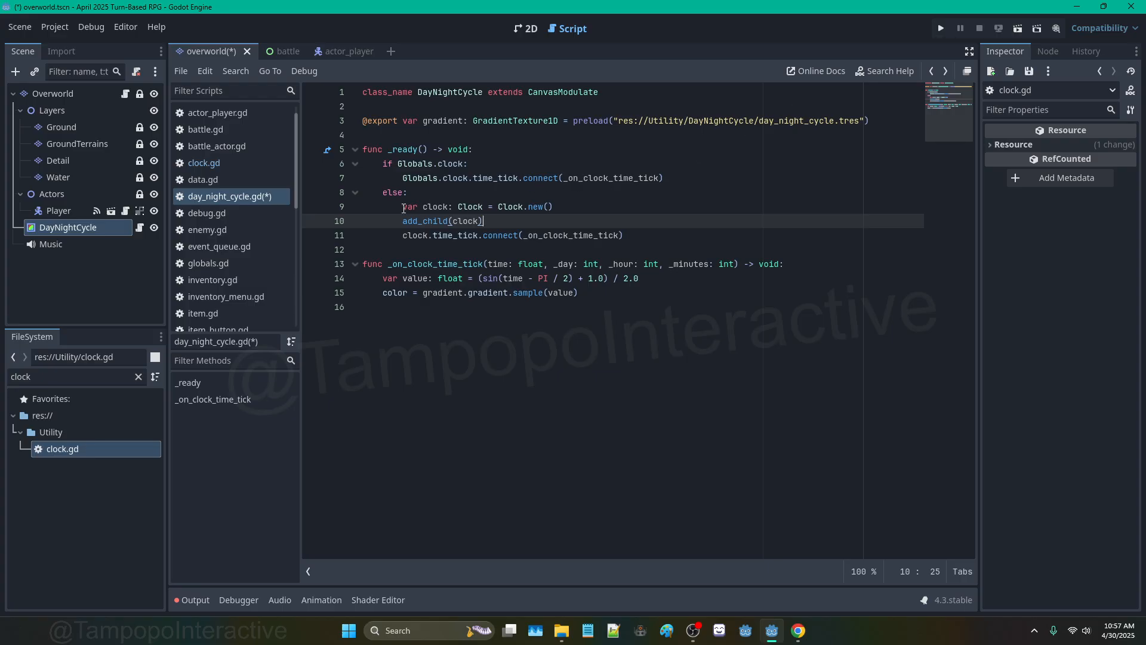
key(Return)
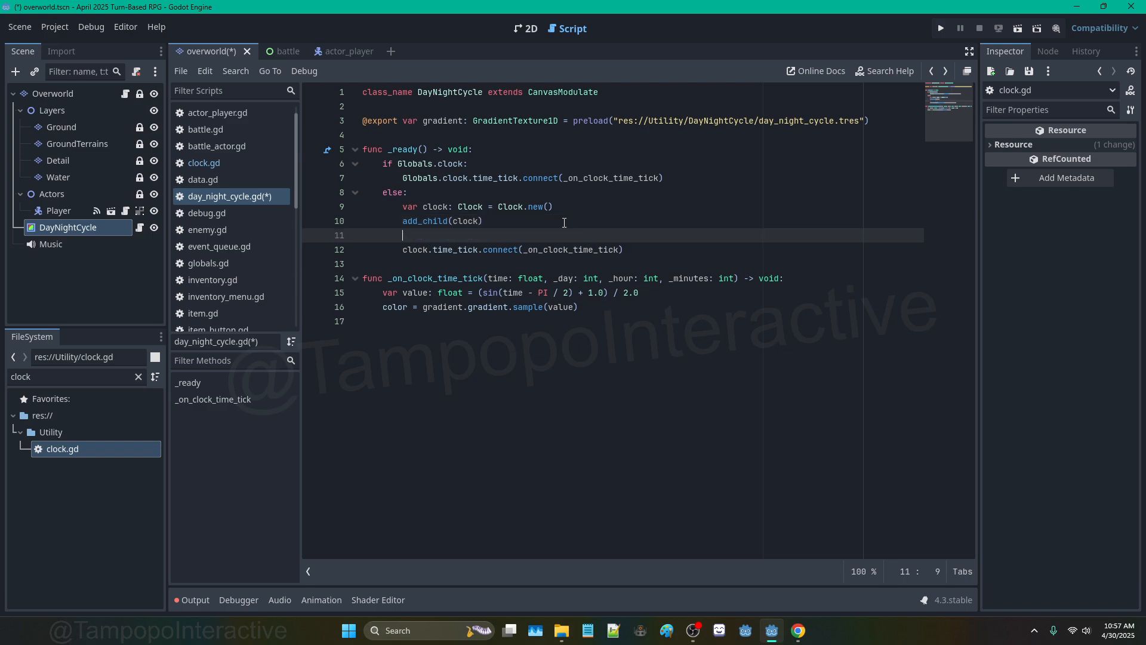
text(Globals.)
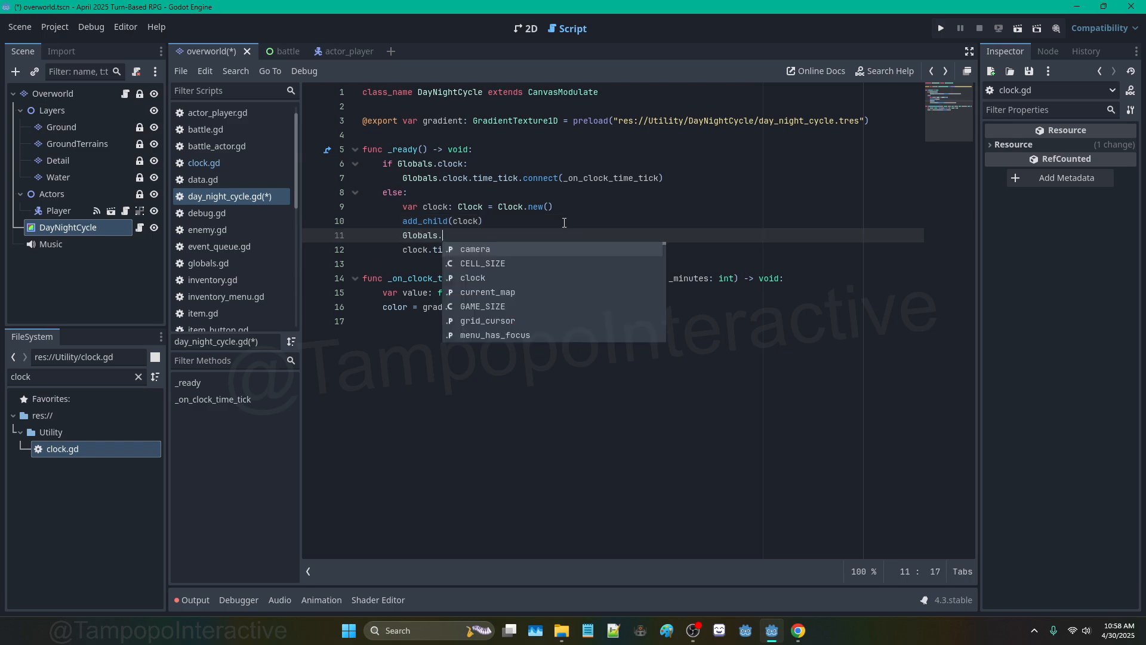
text(clock = )
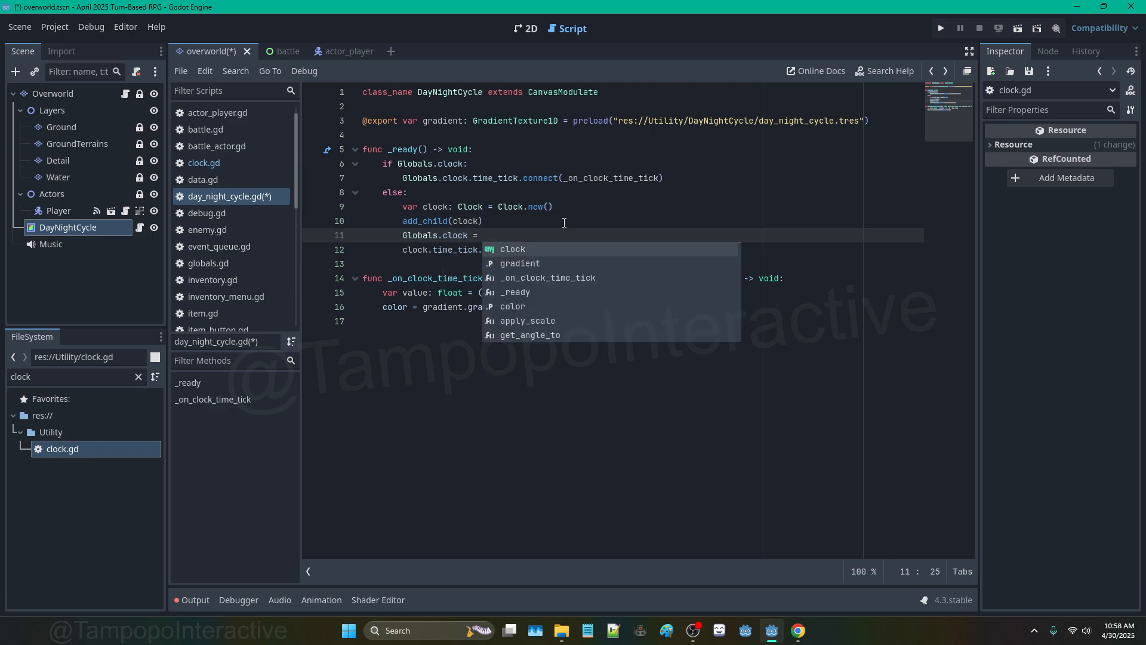
text(clock)
click(564, 222)
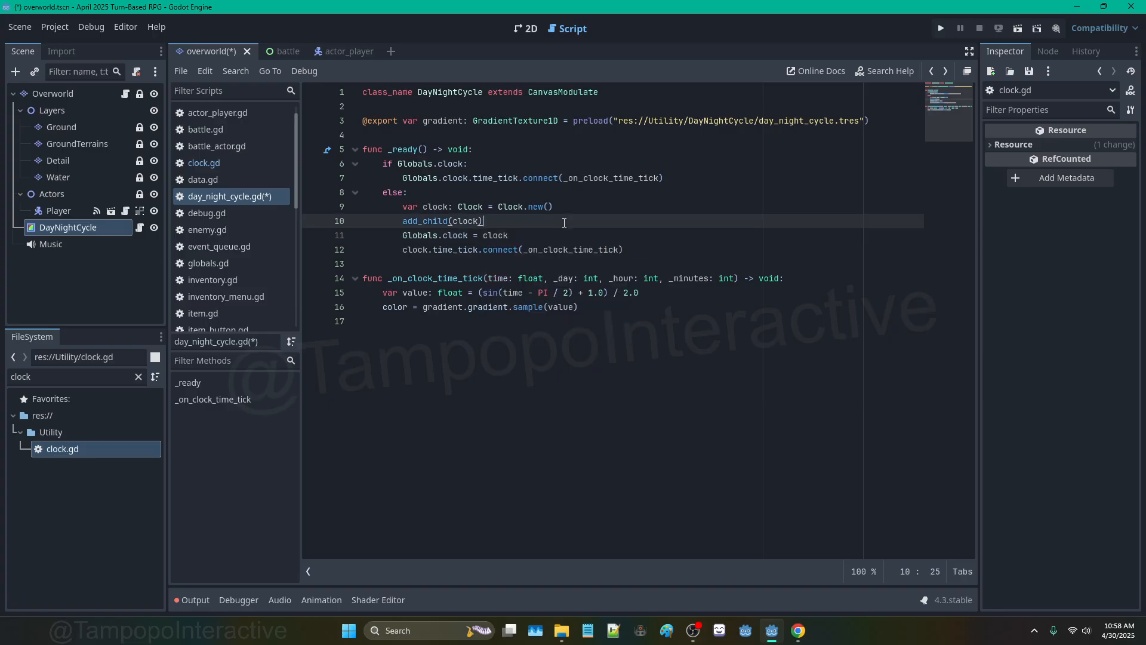
Step: Restore 'if not Globals.clock:' and move the three clock setup lines under it
click(392, 164)
text(not)
click(382, 177)
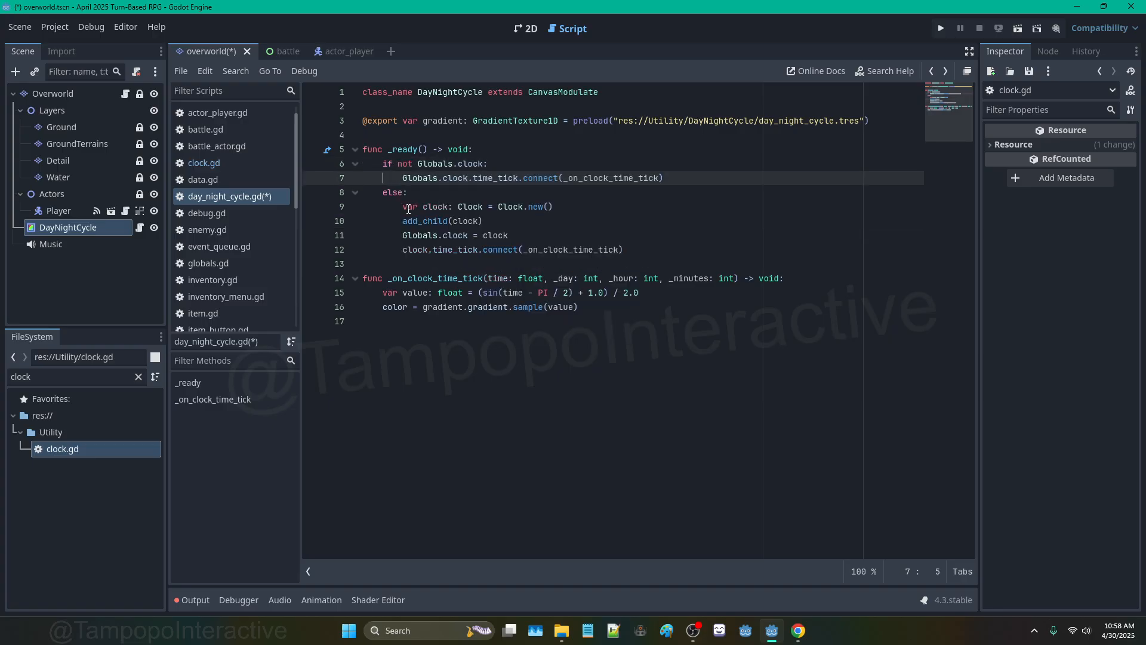
drag(403, 207, 529, 236)
key(ctrl+x)
click(502, 167)
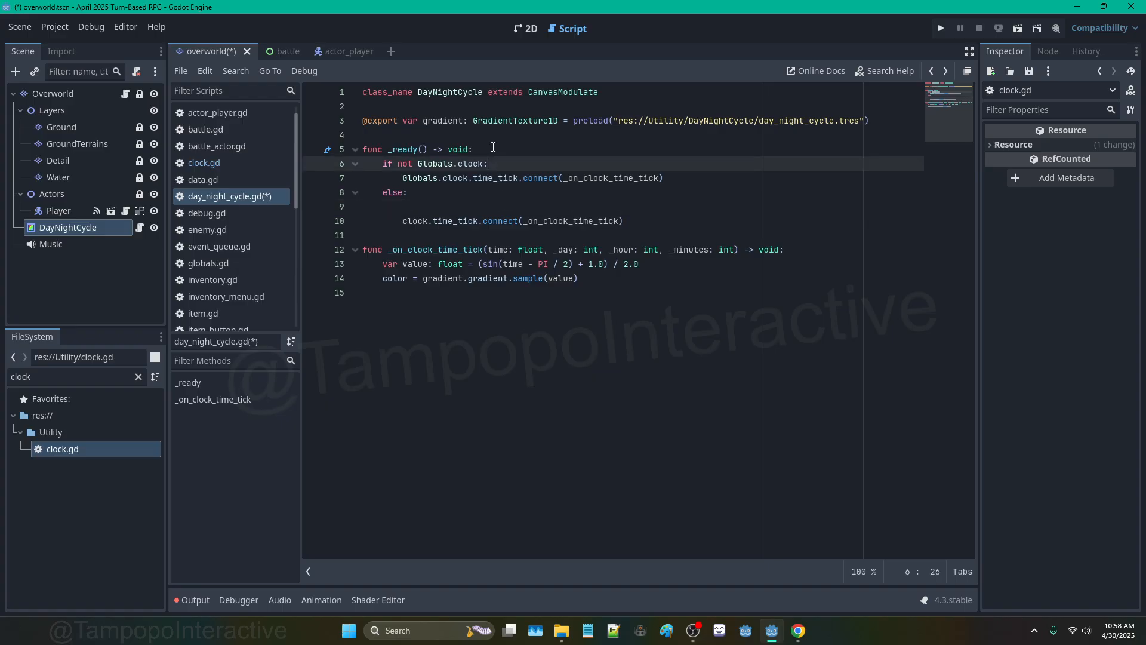
key(Return)
key(ctrl+v)
key(Return)
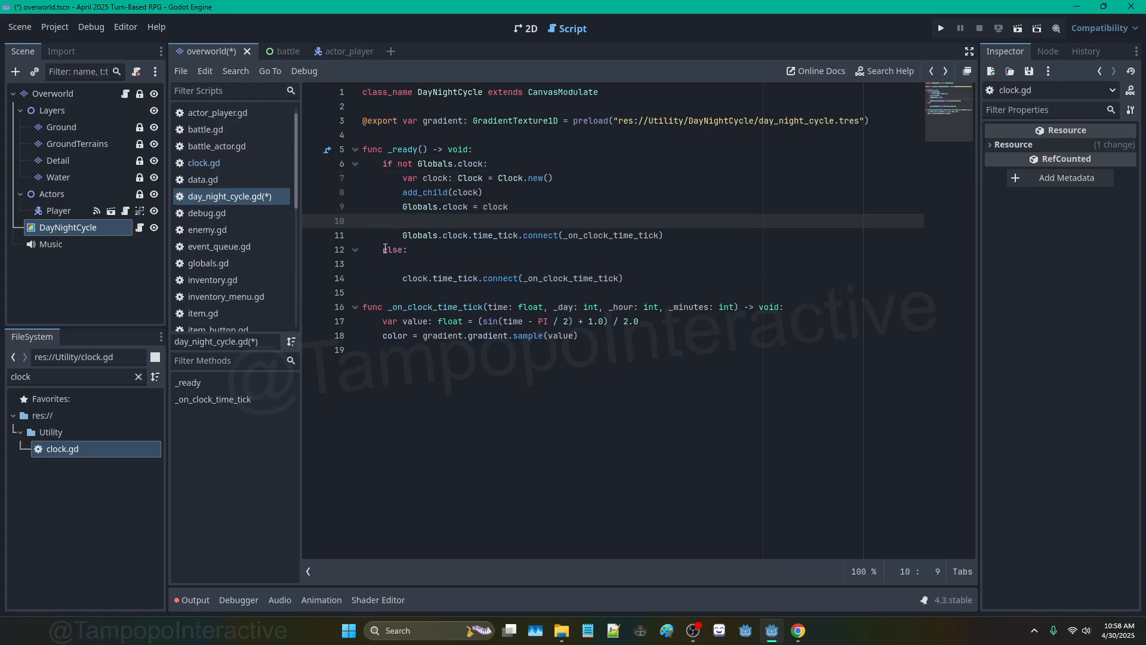
Step: Delete the leftover else block and stray indented line so time_tick connects unconditionally
drag(385, 248, 650, 278)
key(BackSpace)
key(BackSpace)
key(BackSpace)
click(403, 237)
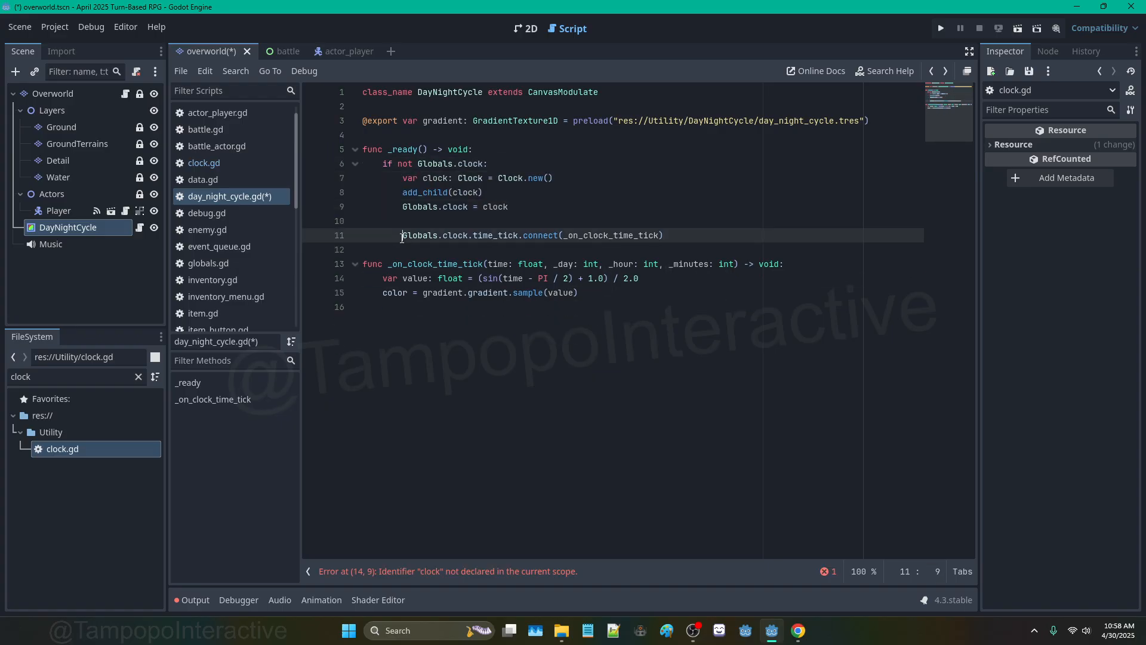
key(BackSpace)
click(500, 192)
click(500, 177)
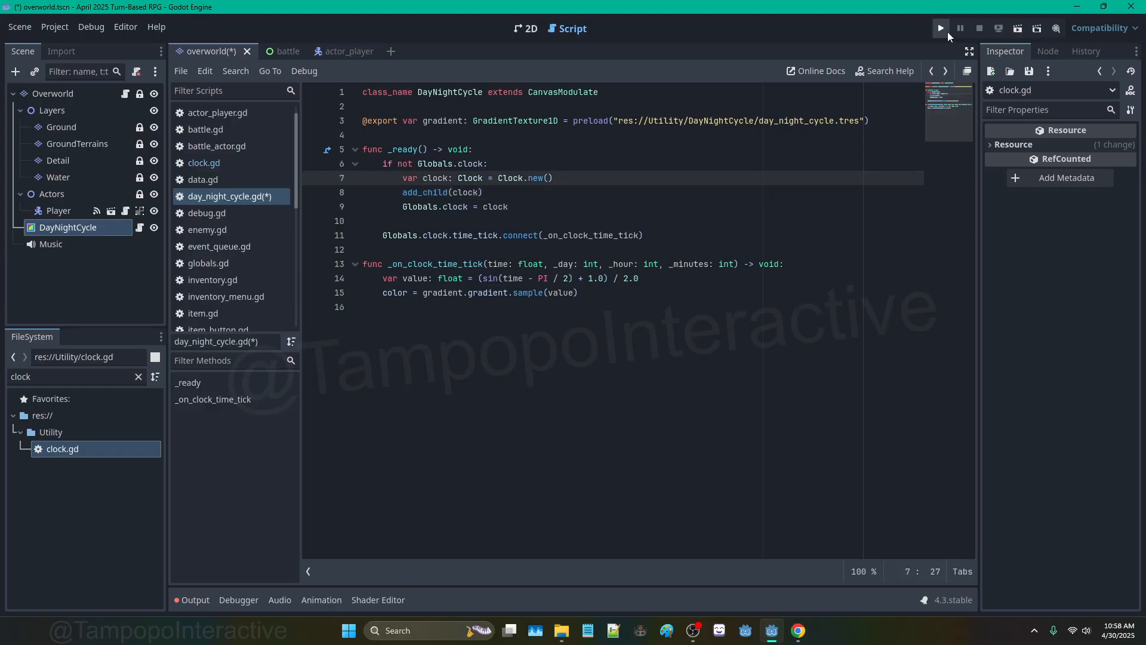
Step: After a quick test run, add 'clock.visible = false' right after Clock.new()
click(947, 31)
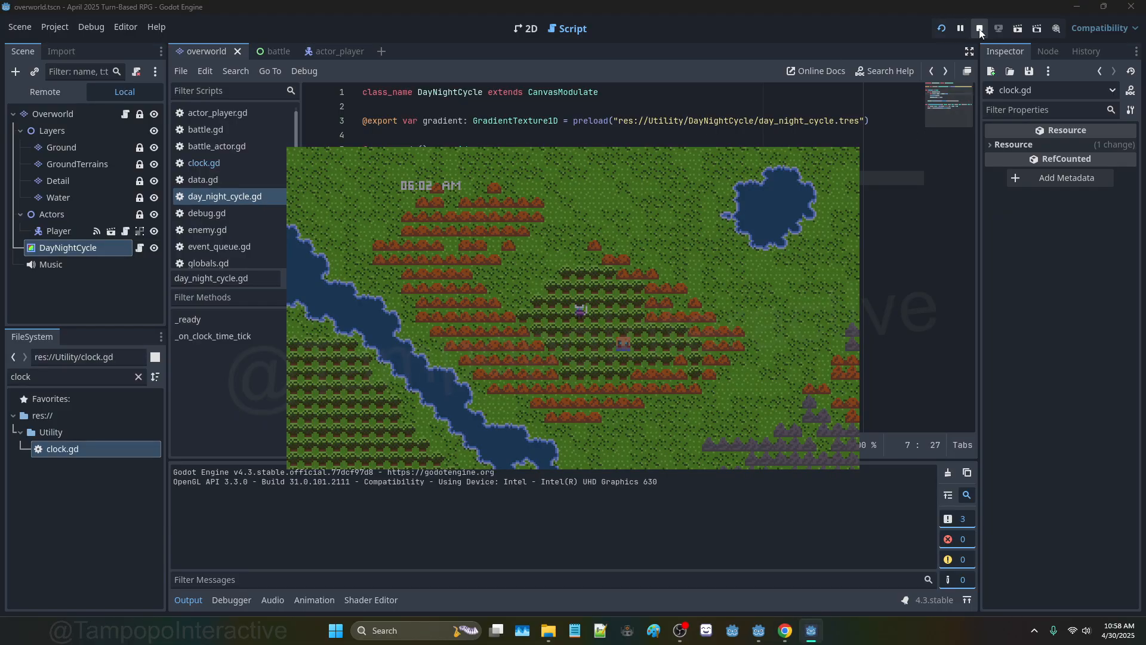
click(980, 30)
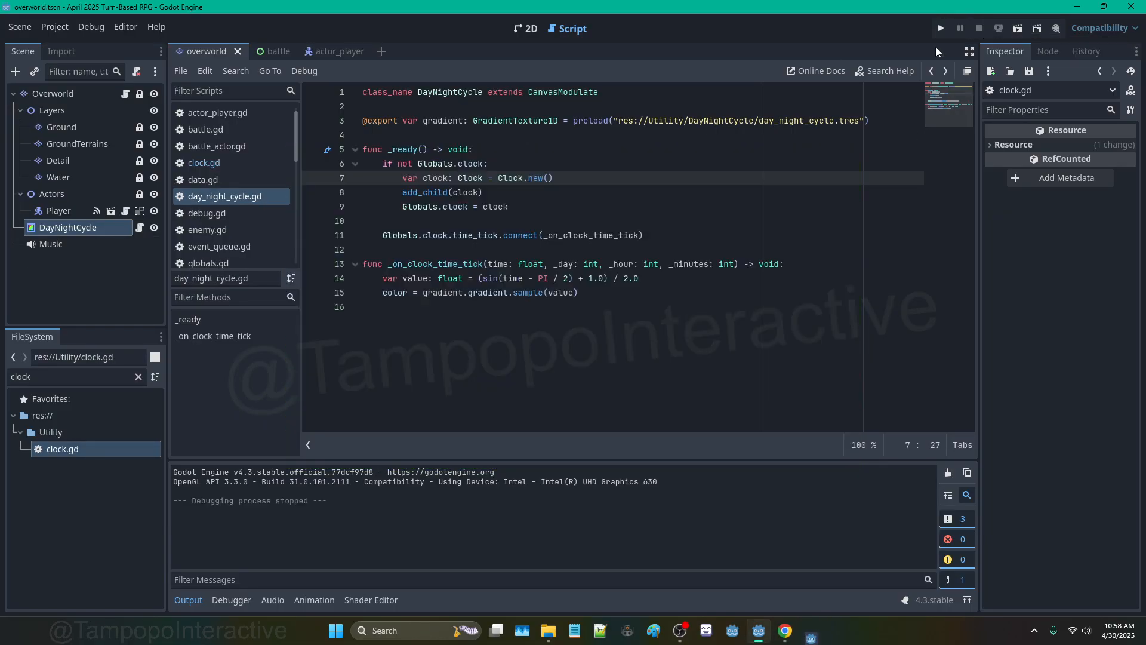
click(561, 192)
click(566, 177)
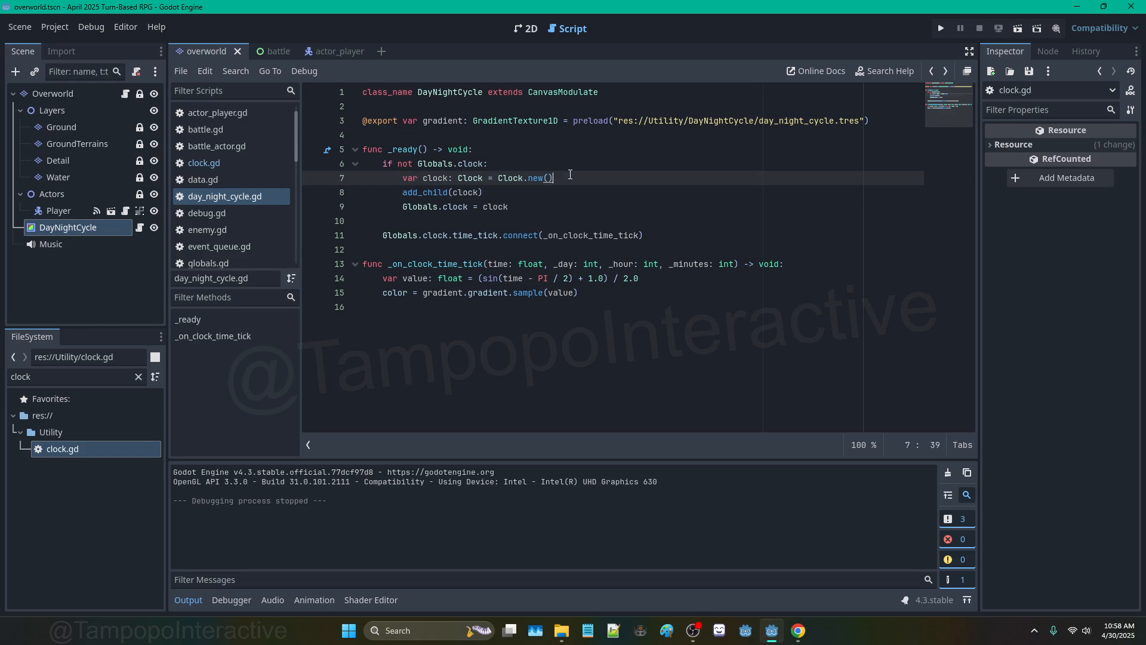
key(Return)
text(clock)
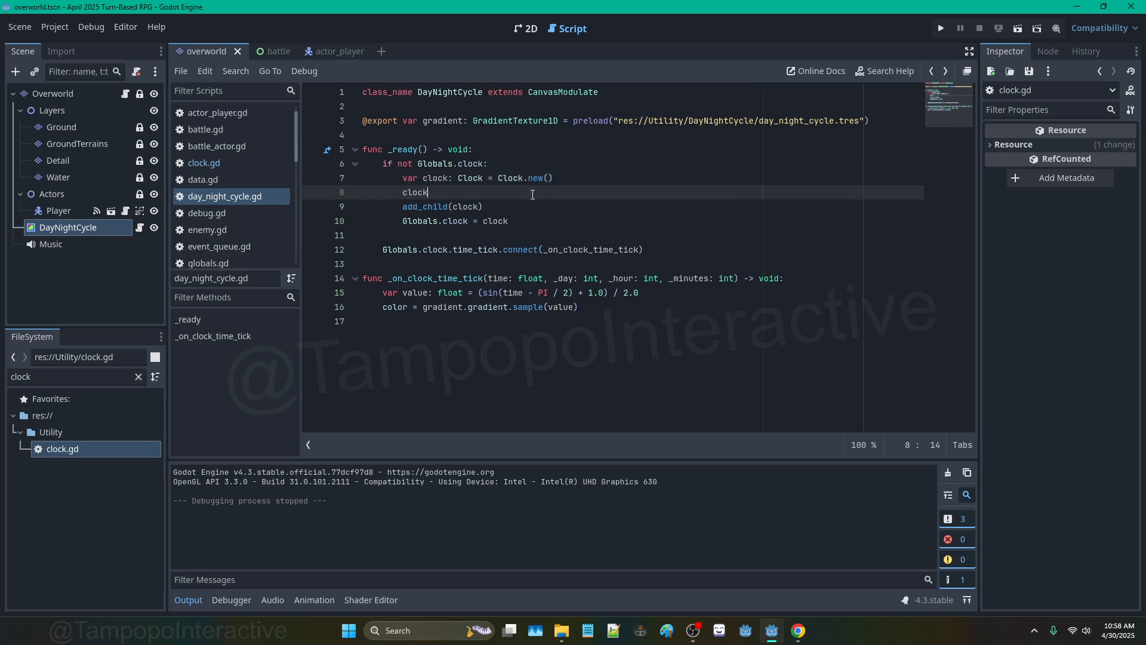
text(.visible = false)
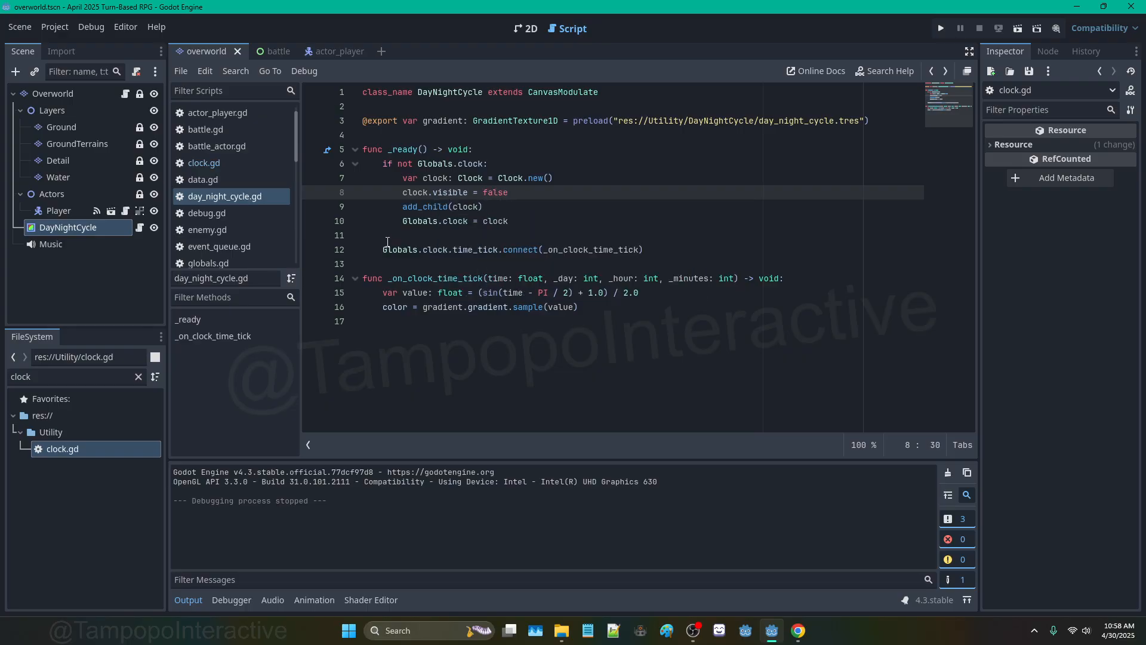
Step: Try moving the Globals.clock assignment, undo that move, and test-run the overworld
drag(402, 221, 508, 221)
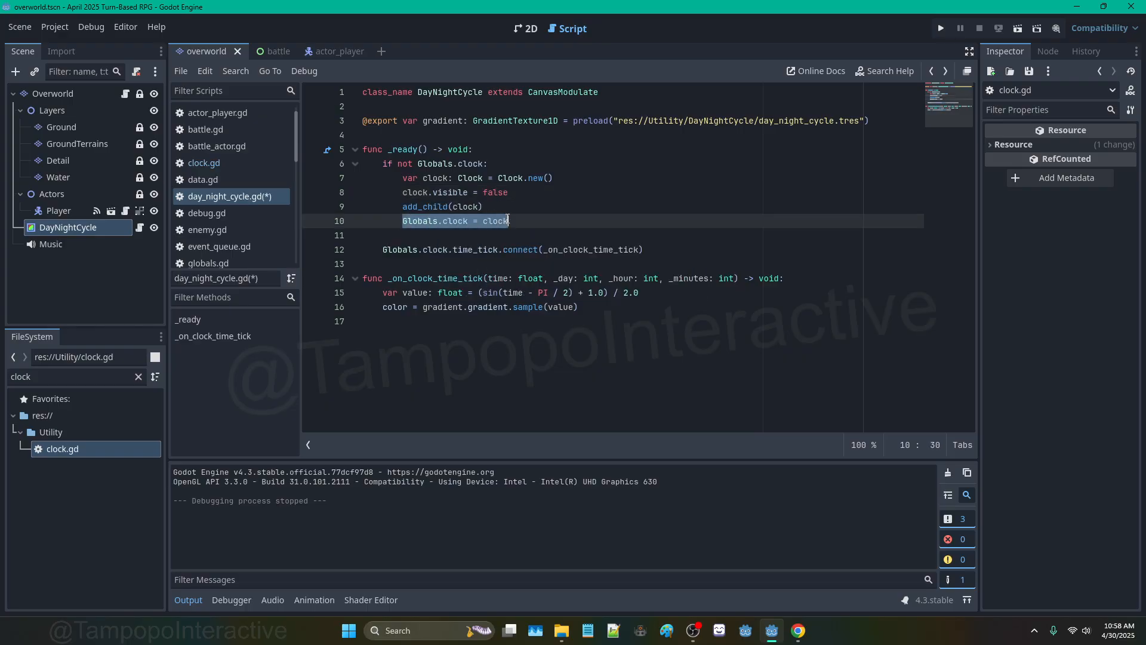
key(ctrl+x)
click(567, 178)
key(Return)
key(ctrl+v)
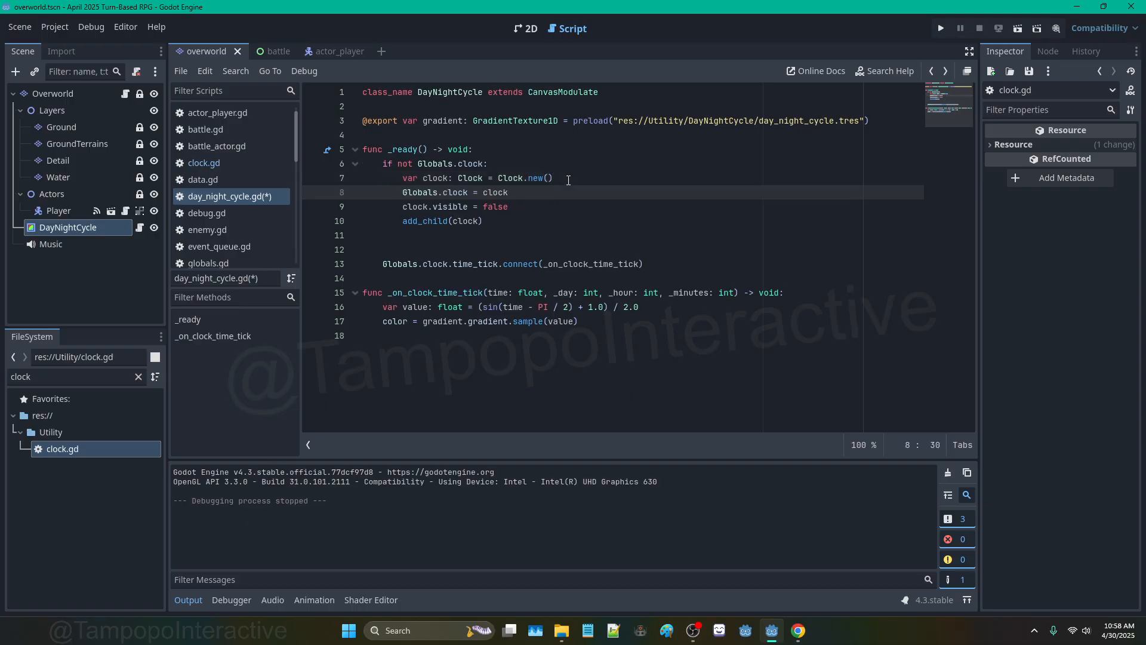
click(480, 238)
key(ctrl+z)
key(ctrl+z)
key(ctrl+z)
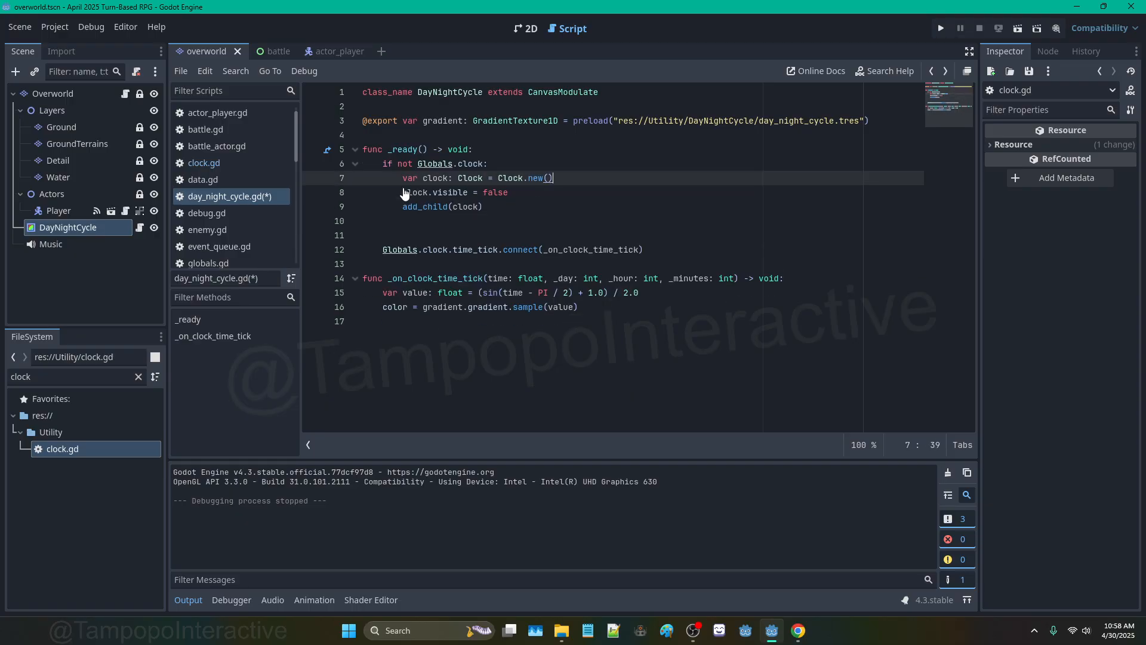
click(941, 29)
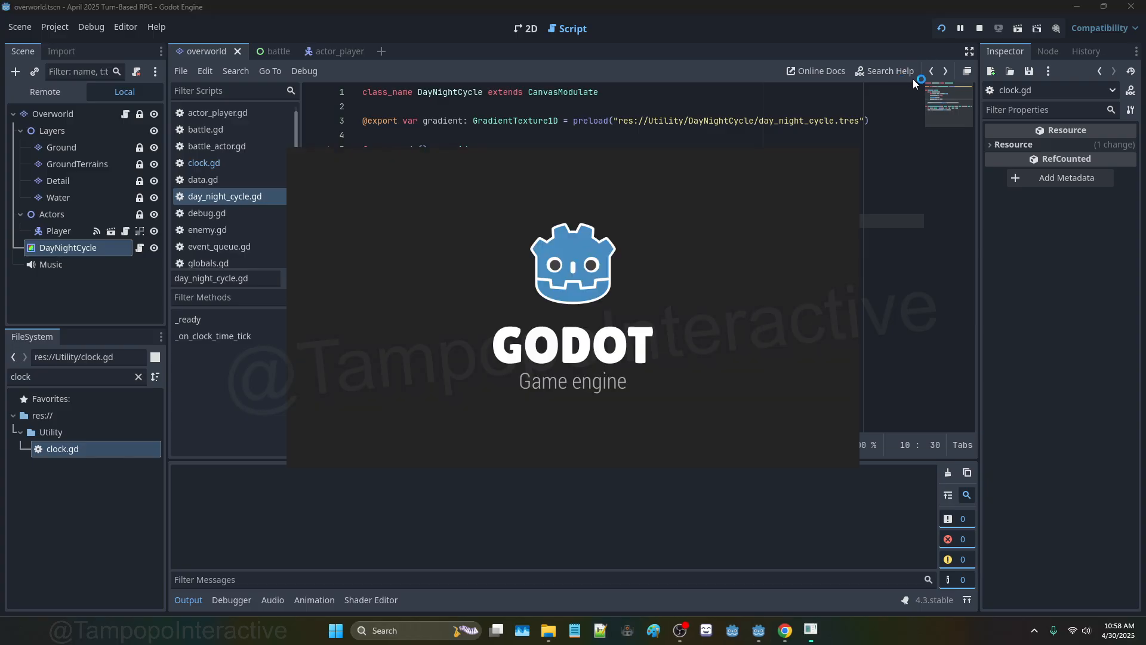
click(980, 28)
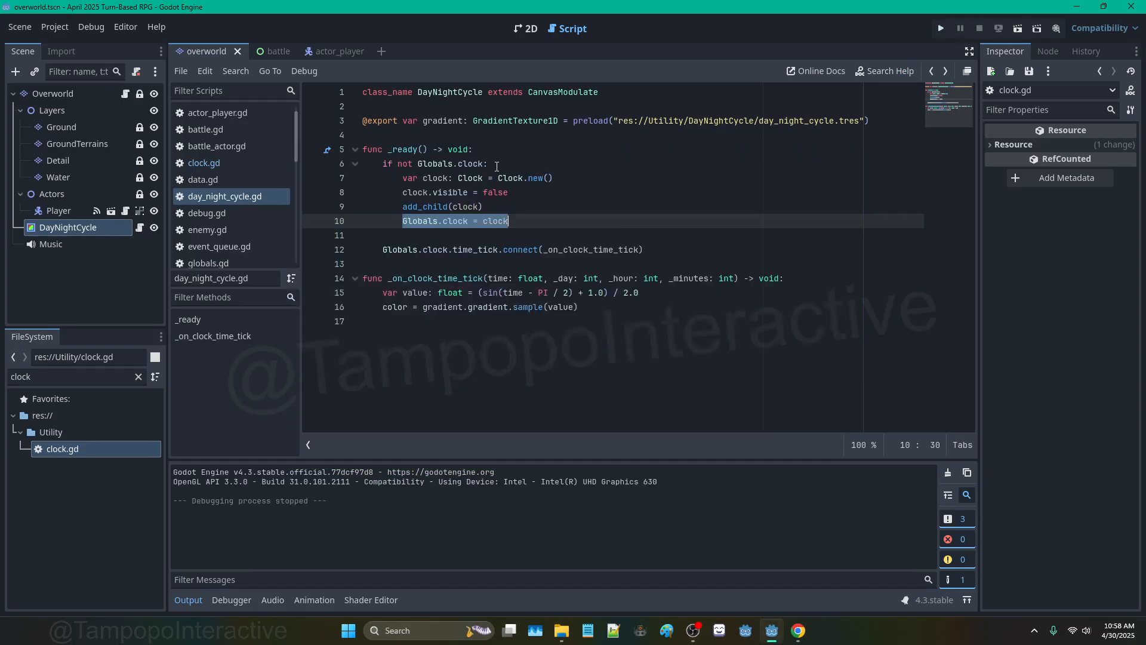
Step: Look up the INGAME_SPEED variable in the Clock class script, then return to day_night_cycle.gd
click(129, 232)
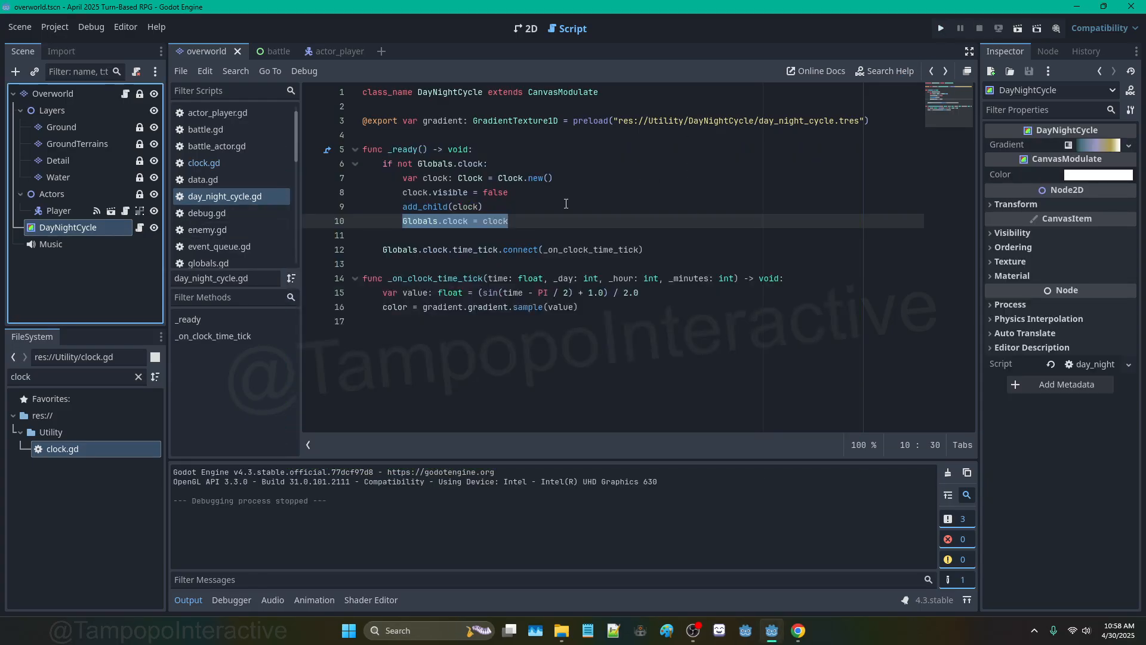
click(538, 194)
ctrl+click(520, 177)
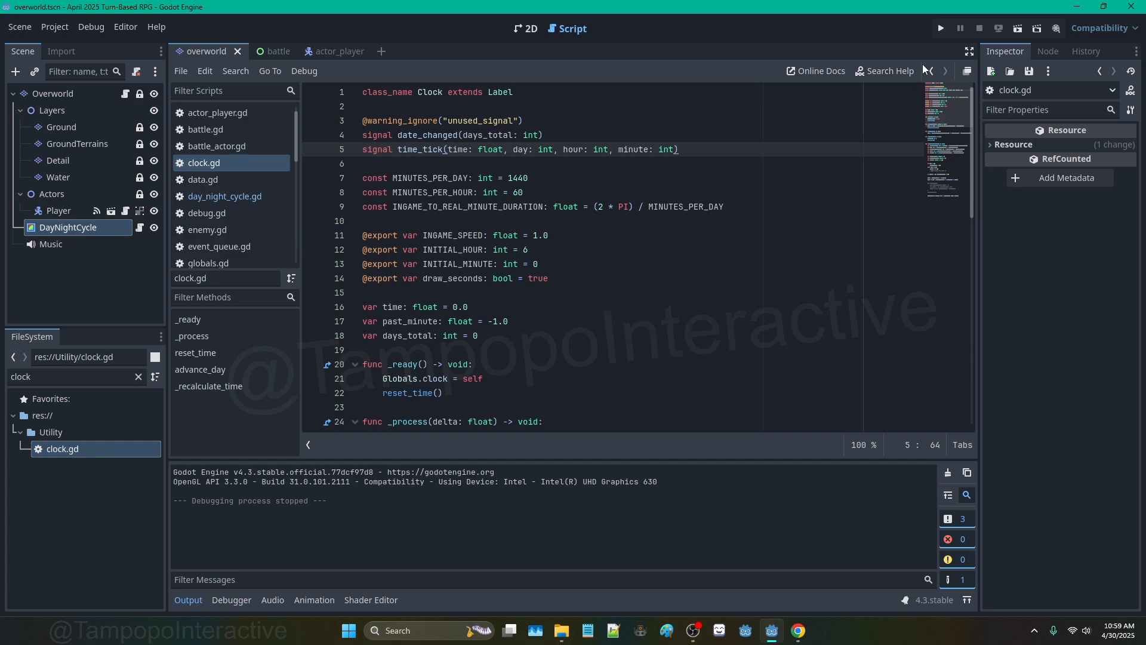
double_click(453, 240)
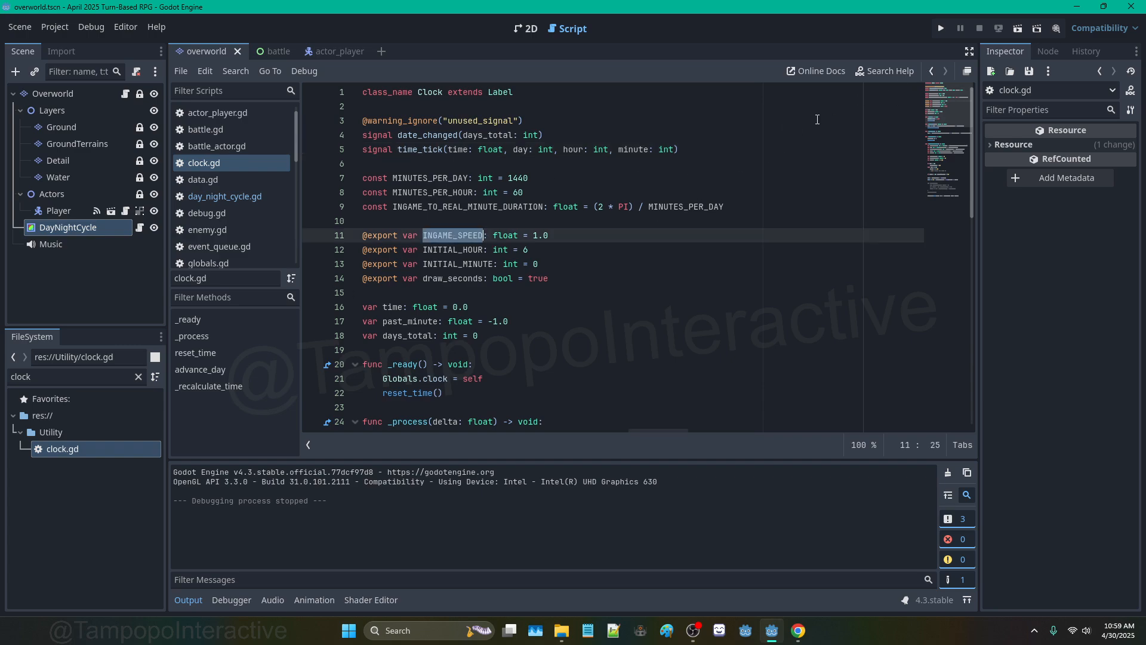
click(932, 72)
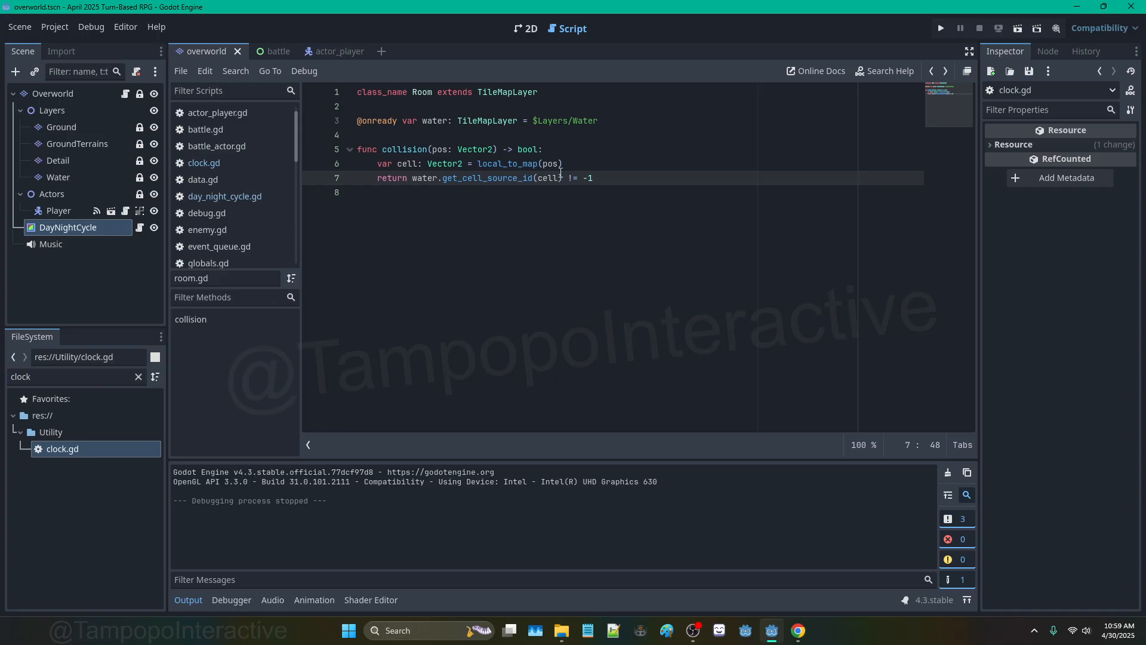
click(221, 197)
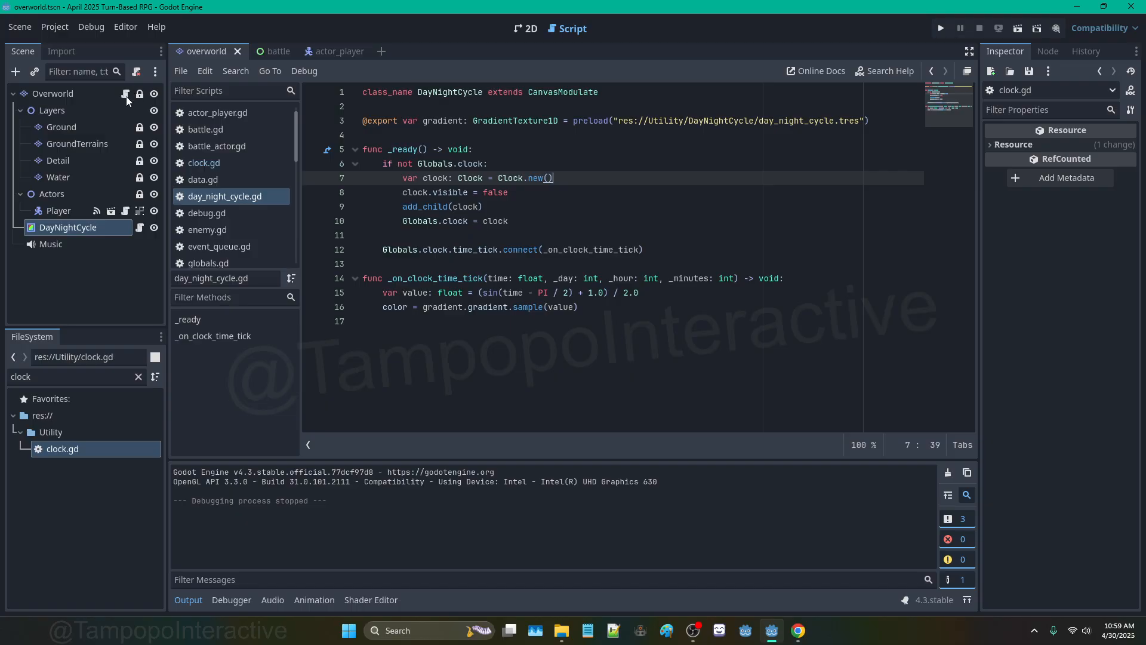
key(alt+Left)
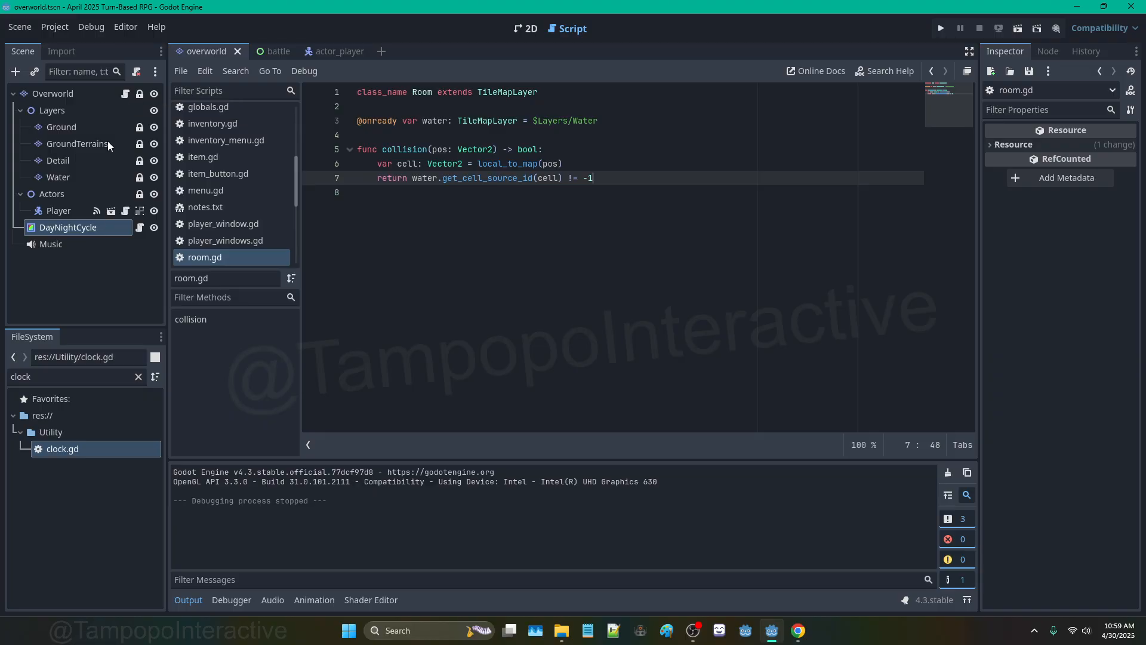
click(139, 228)
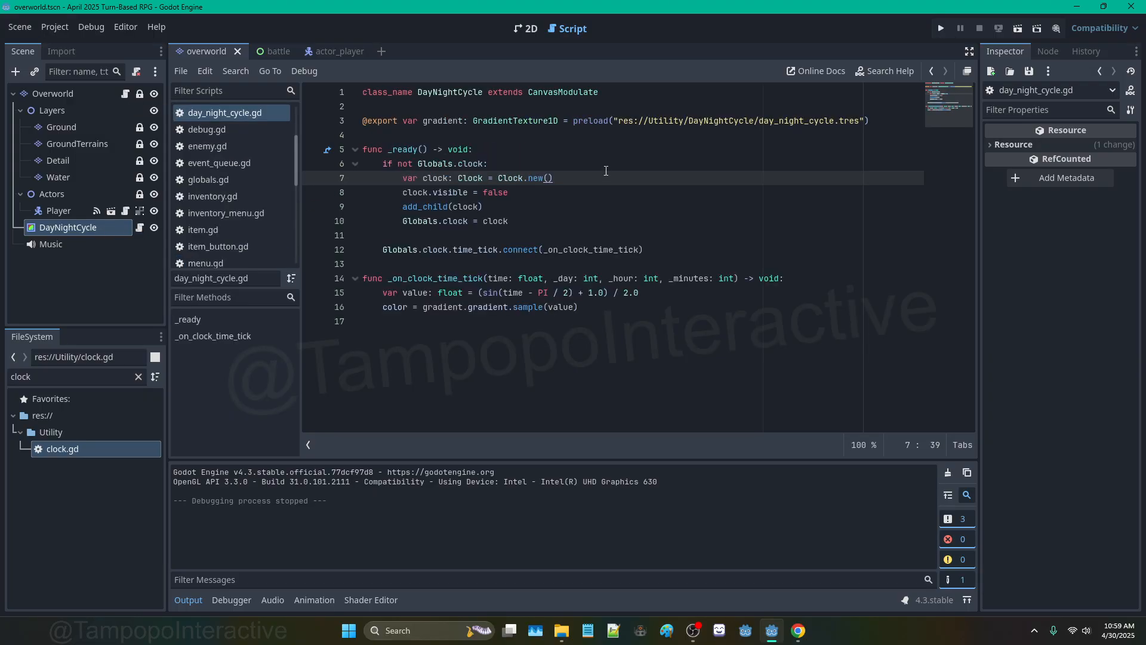
Step: Add 'clock.INGAME_SPEED = 6.0' after the visibility line, fix its spelling, and run the game
click(564, 187)
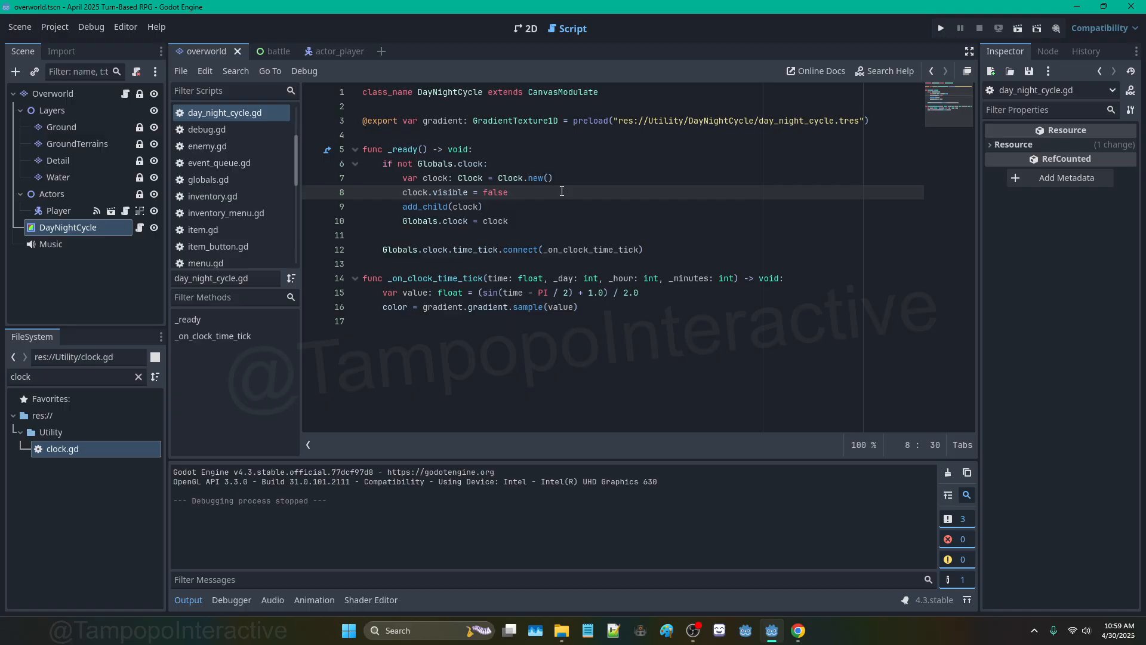
key(Return)
text(clock.IN)
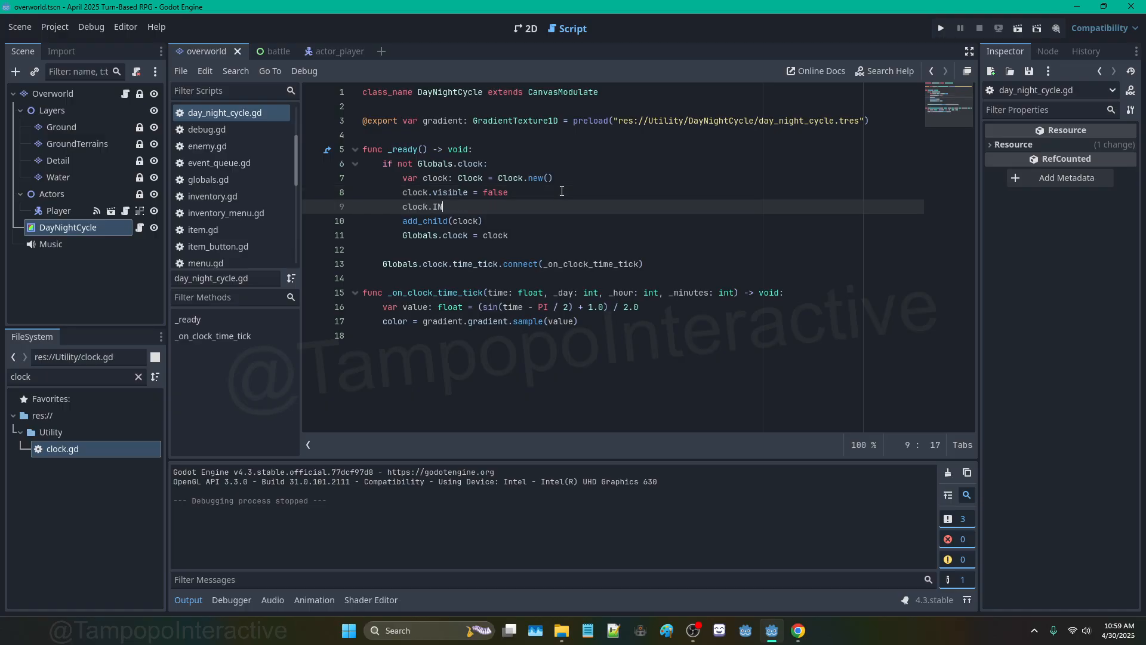
text(GAME_SPEEd = )
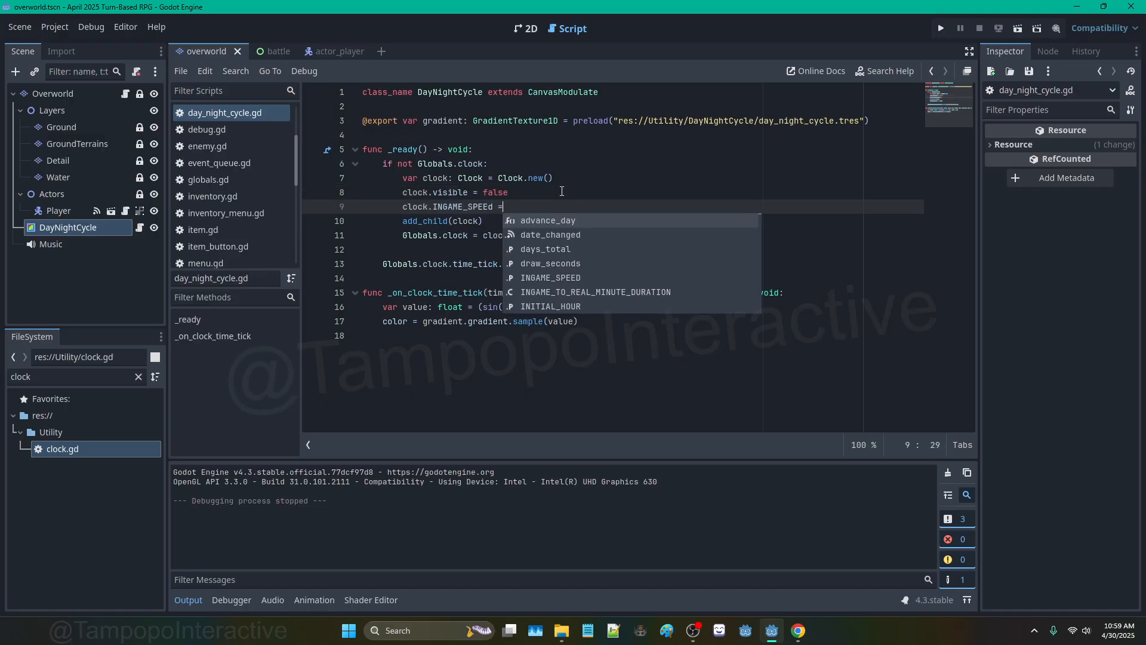
text(6.0)
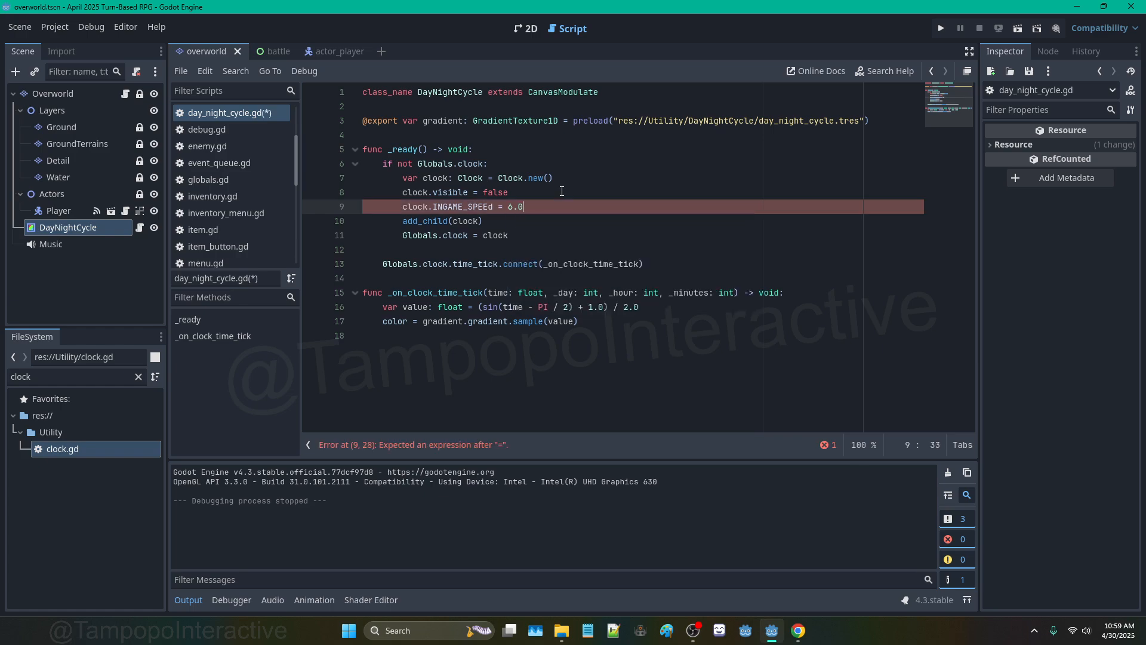
key(F5)
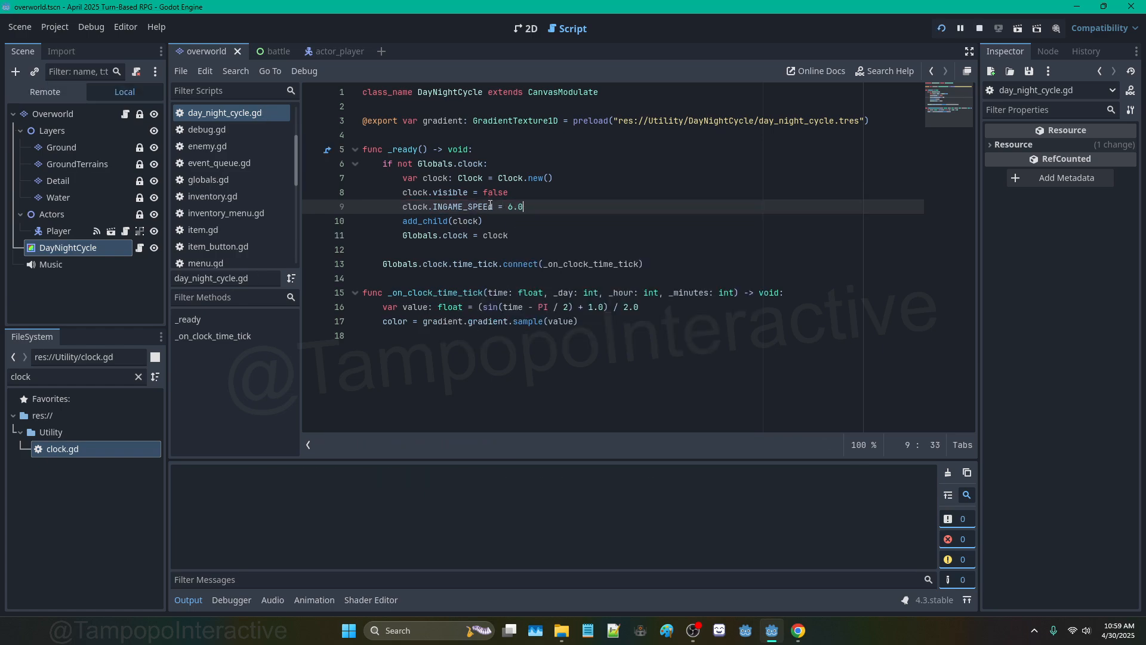
click(492, 206)
key(BackSpace)
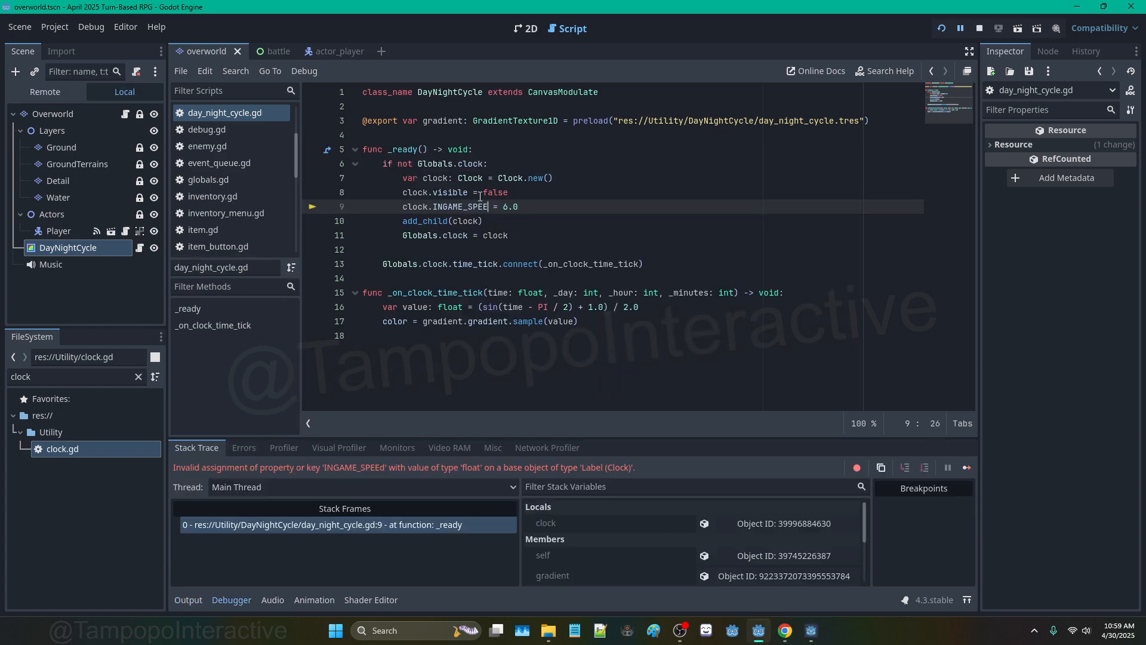
text(D)
key(F5)
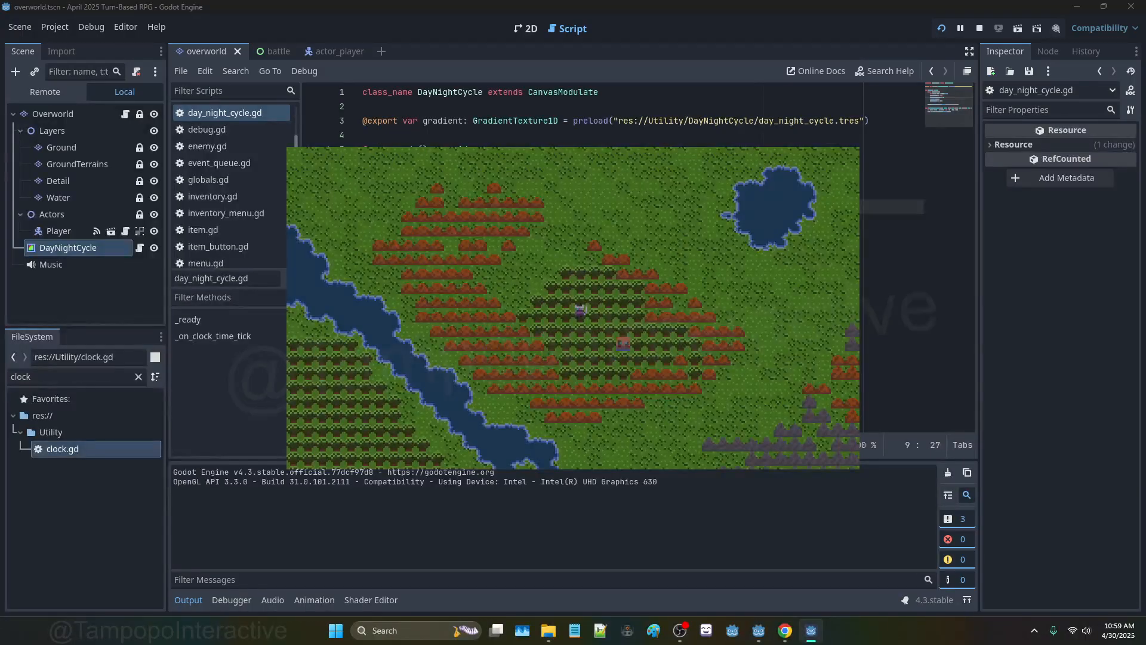
Step: Walk the player around the fullscreen overworld to watch the tint, then stop the game
key(F11)
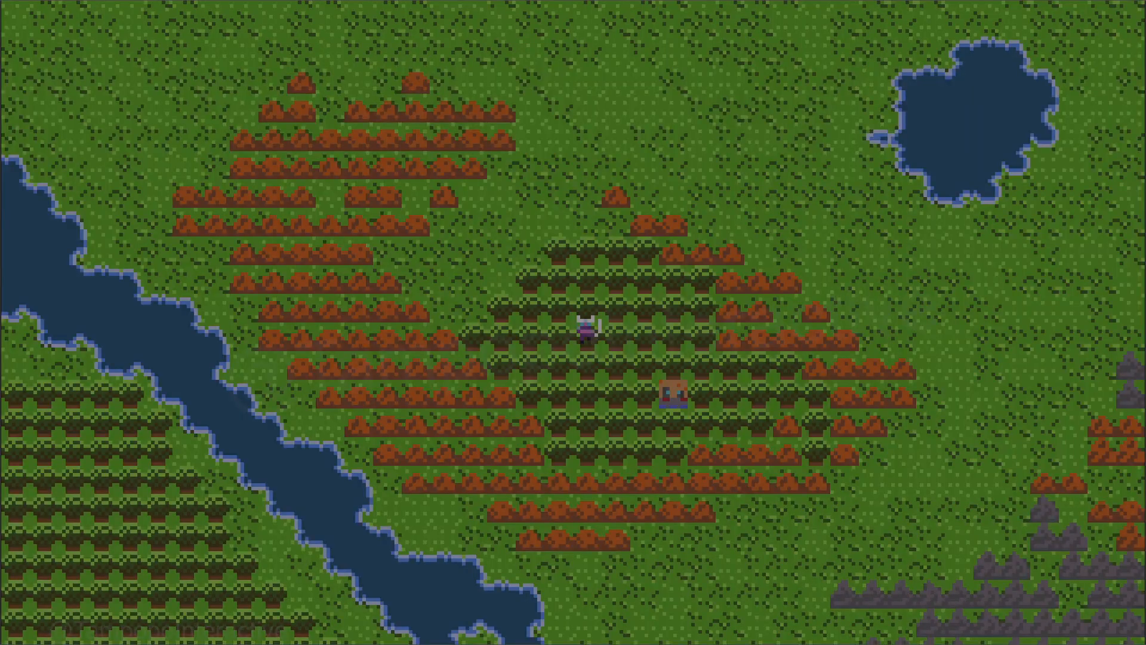
key(Right)
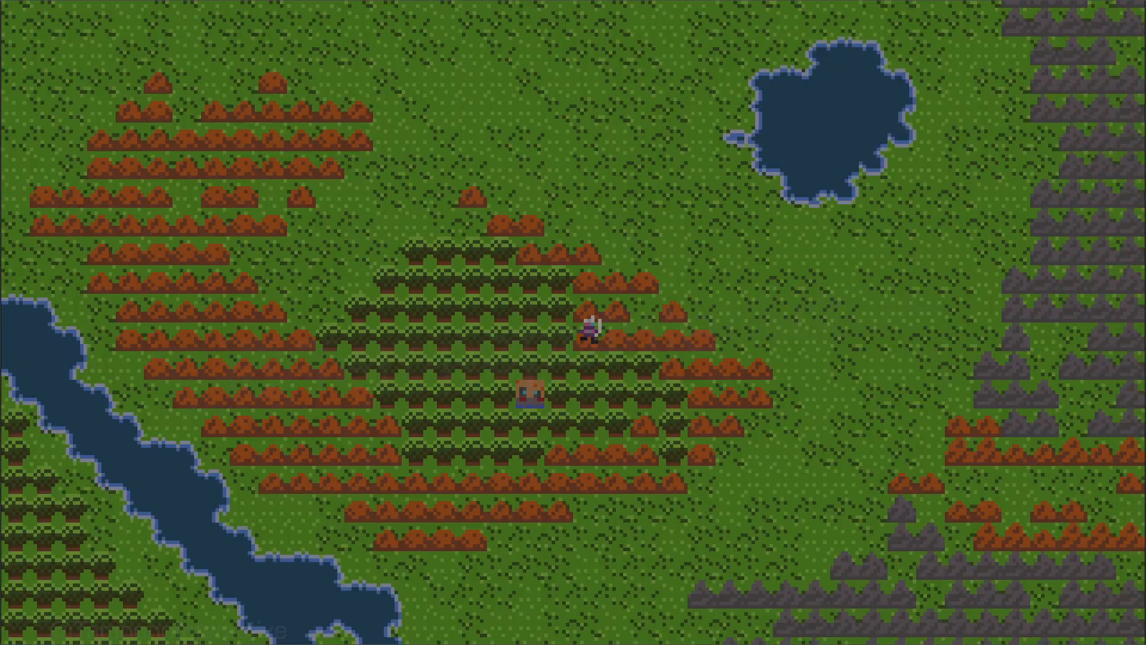
key(Down)
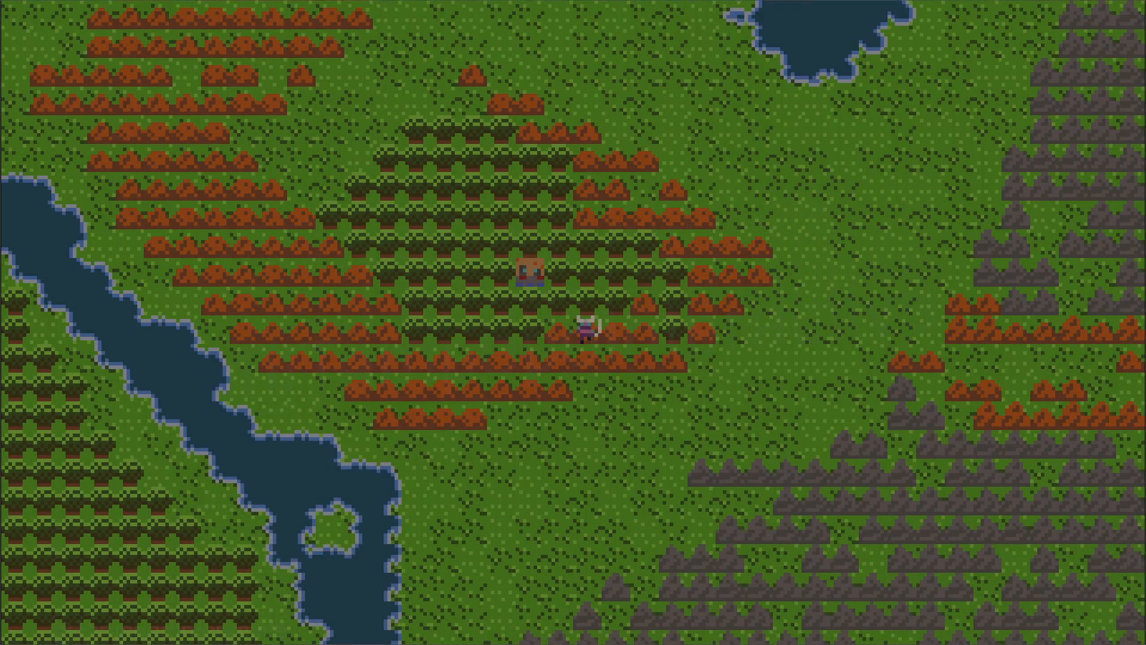
key(Down)
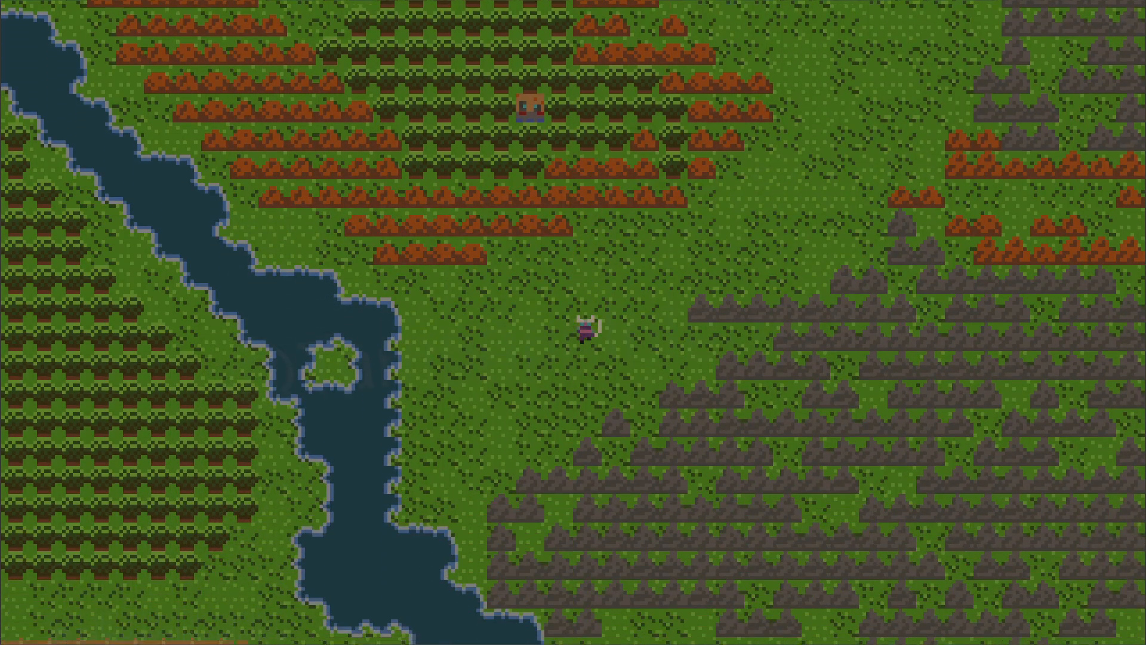
key(Left)
key(Down)
key(Up)
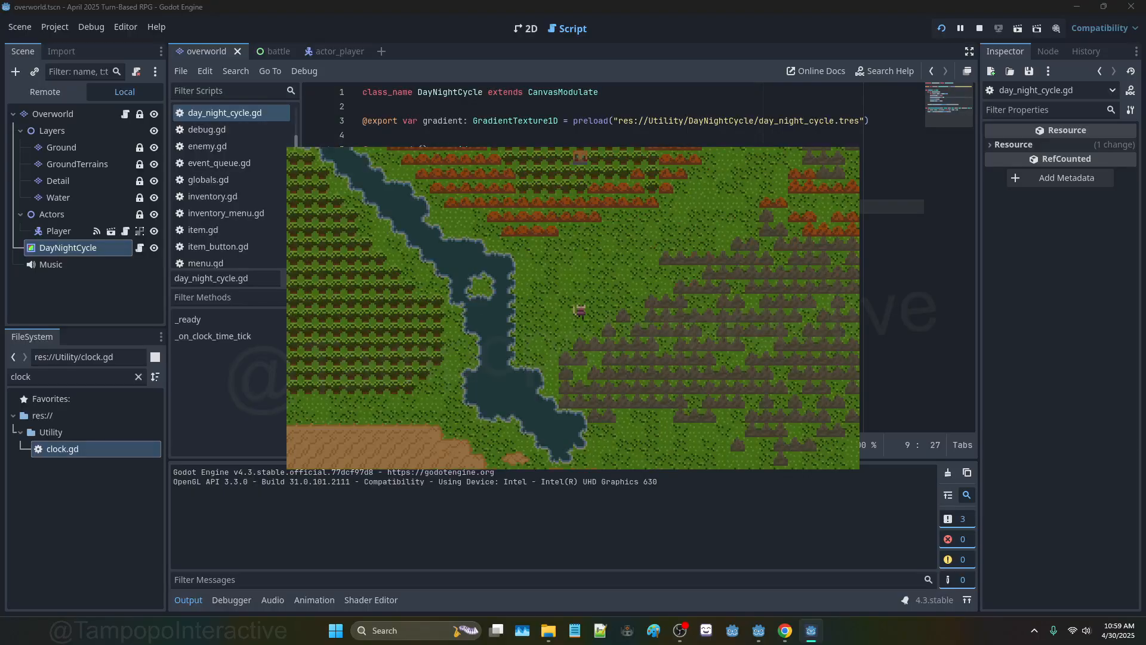
key(F8)
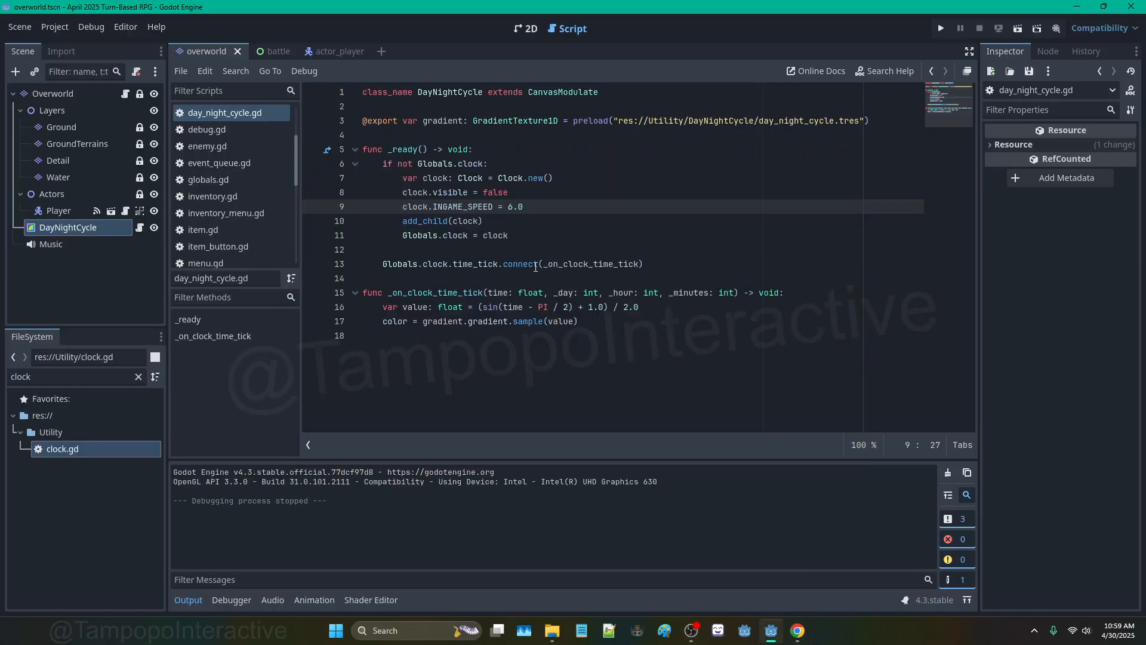
Step: Change INGAME_SPEED to 20 and run the game again
drag(517, 207, 508, 205)
text(20)
key(F5)
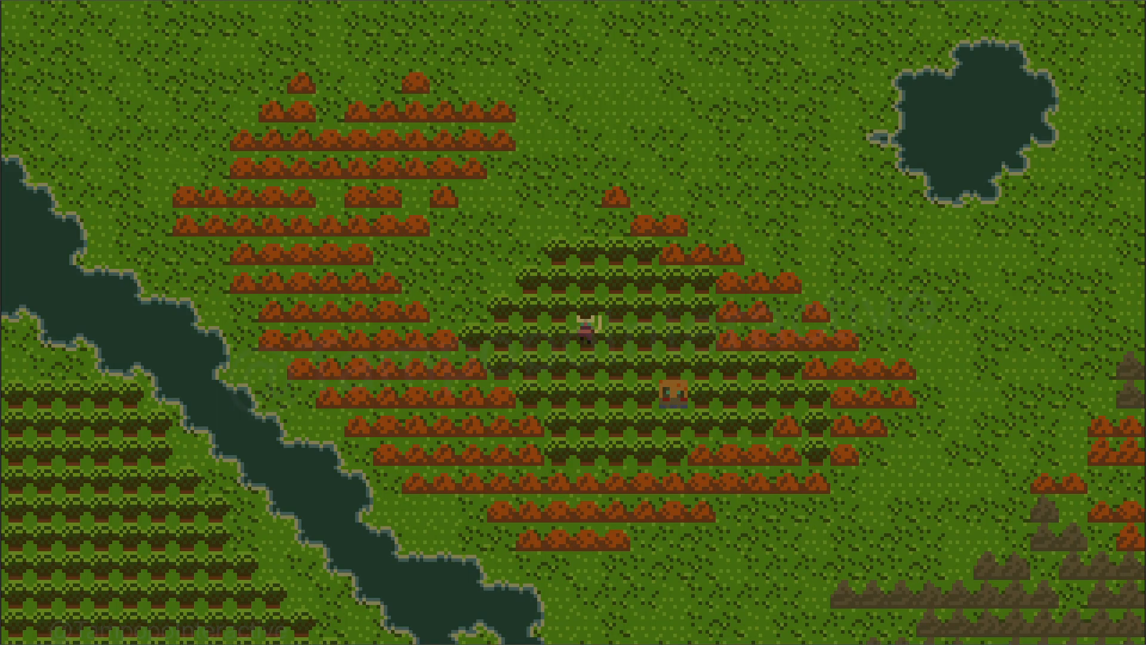
Step: Test-run the game with INGAME_SPEED set to 100
click(518, 206)
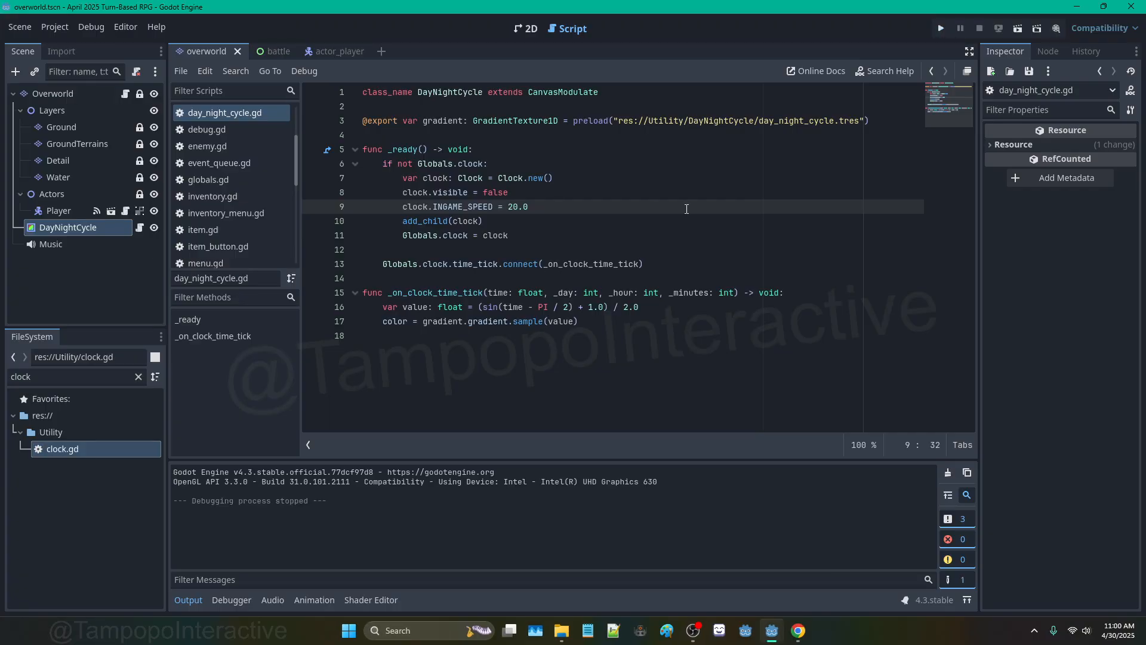
key(BackSpace)
key(BackSpace)
text(100)
key(F5)
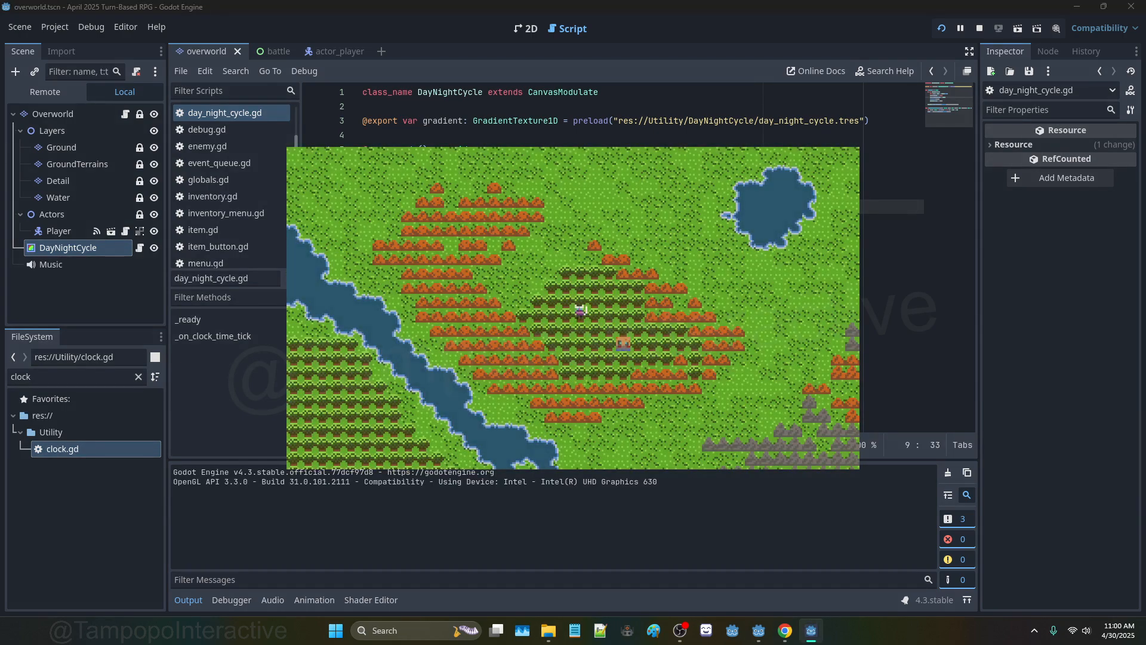
key(F8)
Step: Set INGAME_SPEED to 25 and walk the player around during a test run
key(BackSpace)
key(BackSpace)
key(BackSpace)
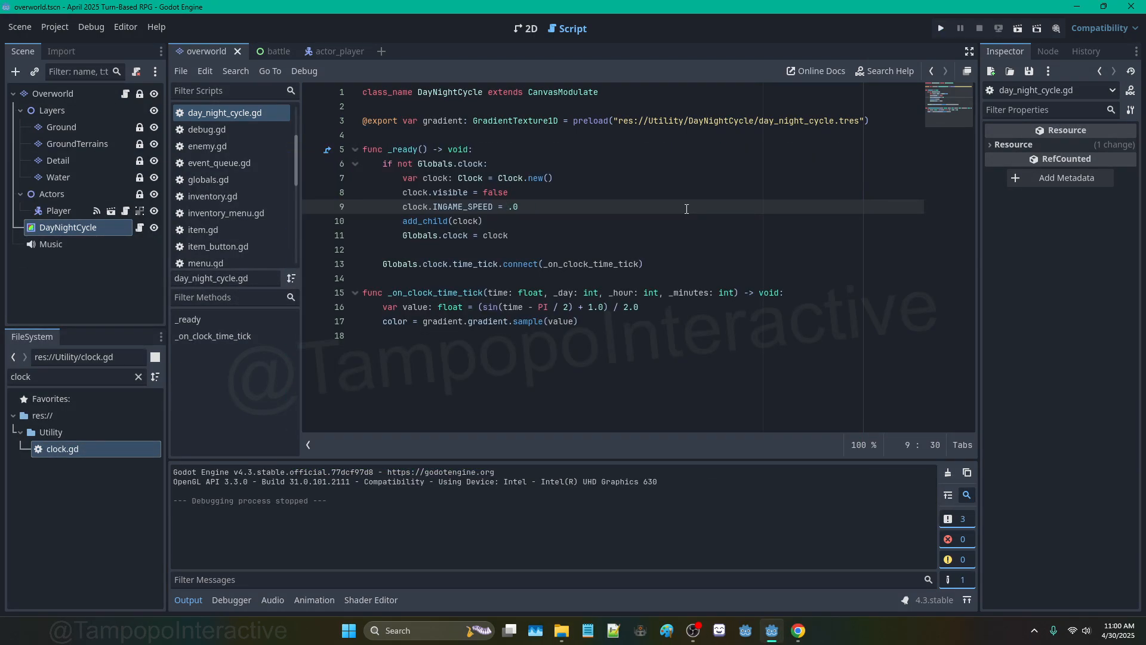
text(25)
key(F5)
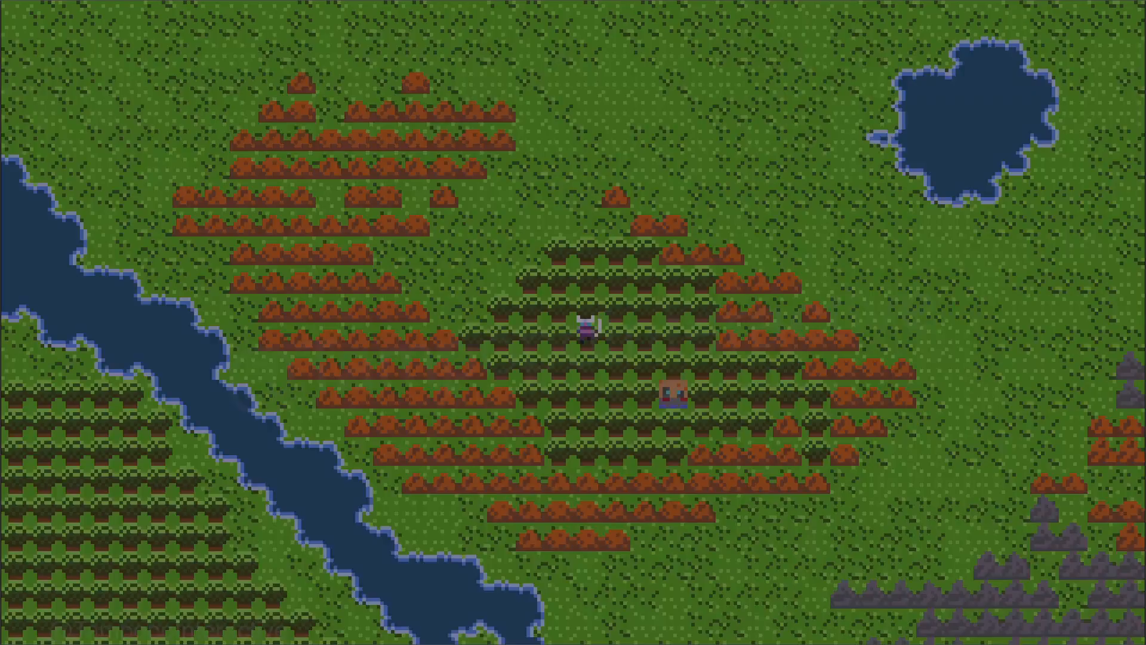
key(Right)
key(Right)
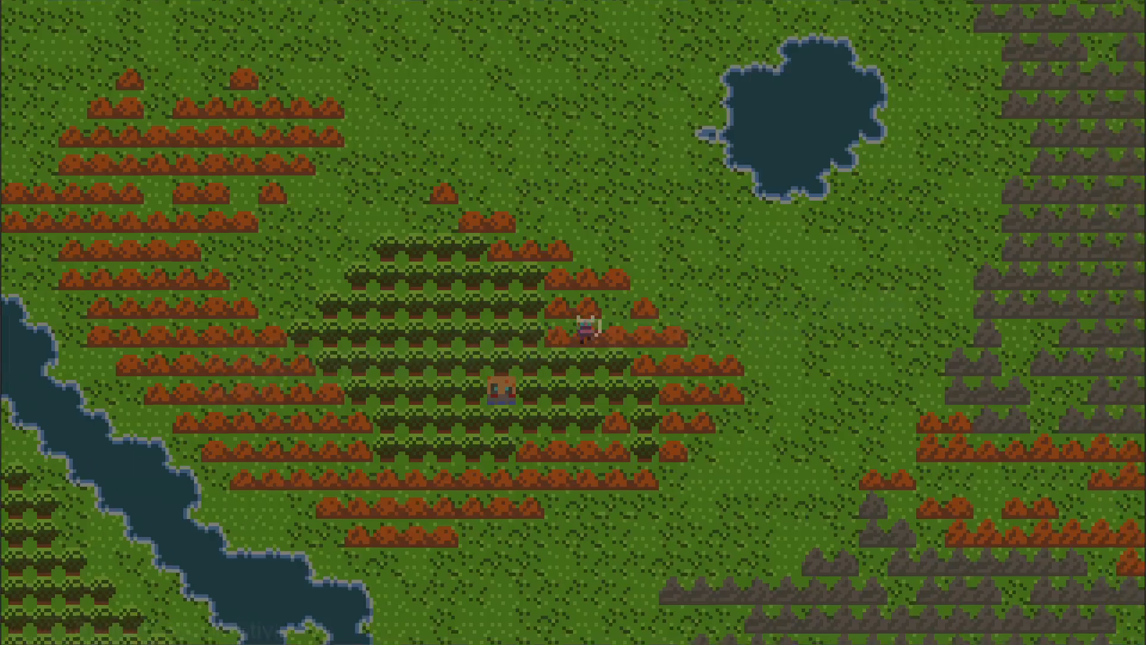
key(Down)
key(Left)
key(Up)
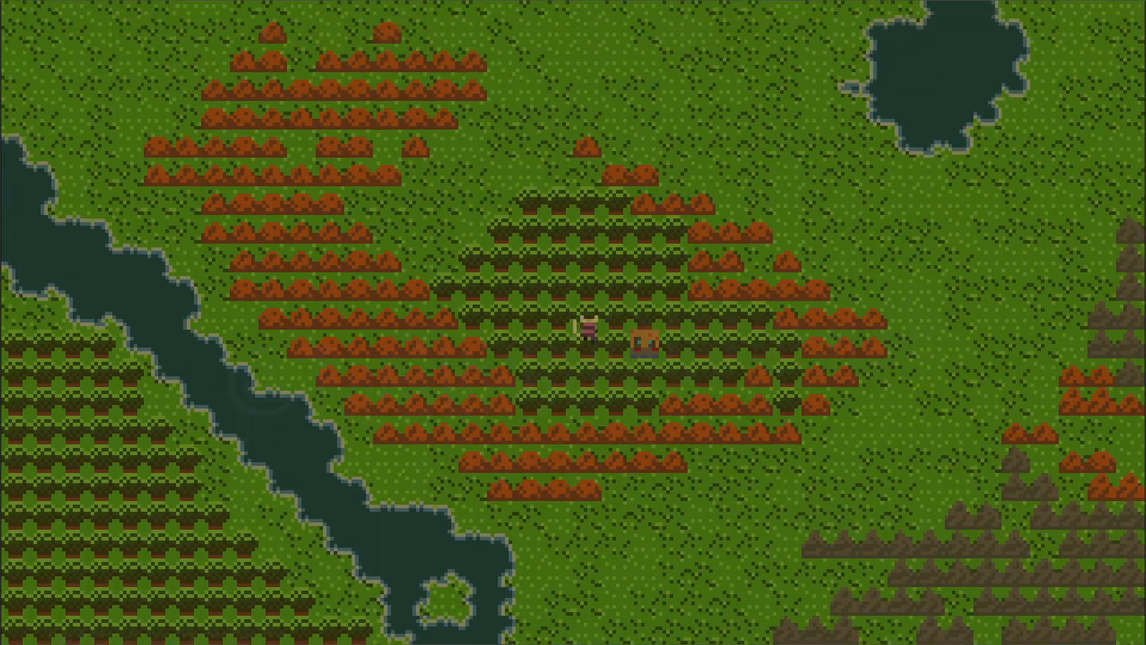
key(Down)
key(F8)
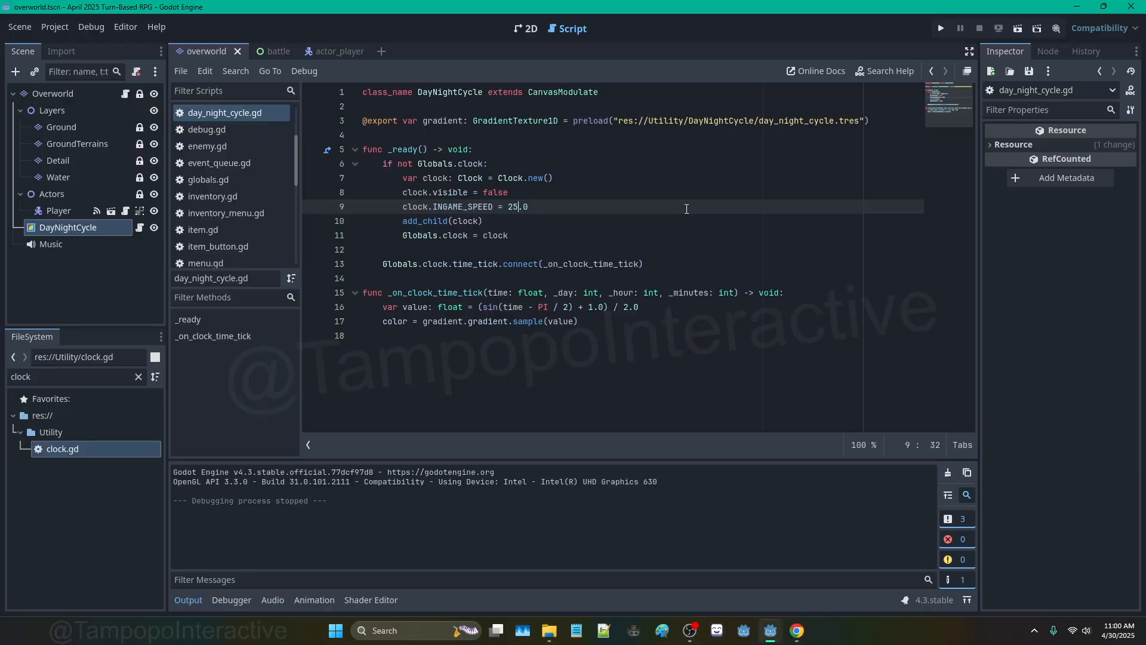
Step: Temporarily comment out 'clock.visible = false' to view the clock in a run, then restore it
drag(509, 192, 400, 197)
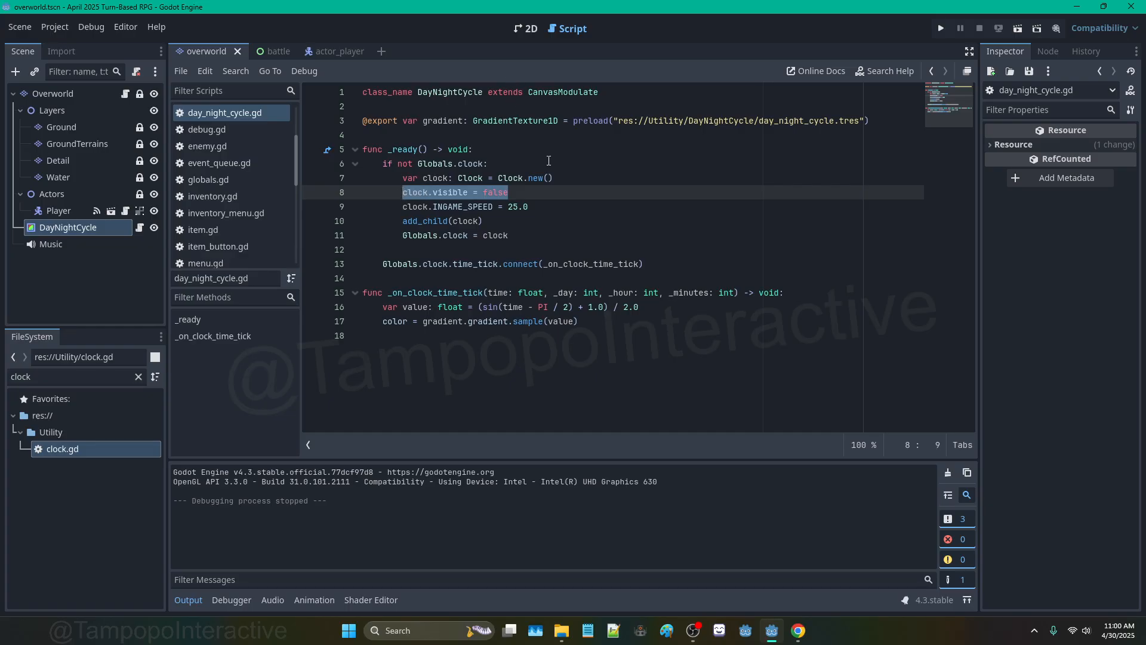
key(ctrl+k)
key(F5)
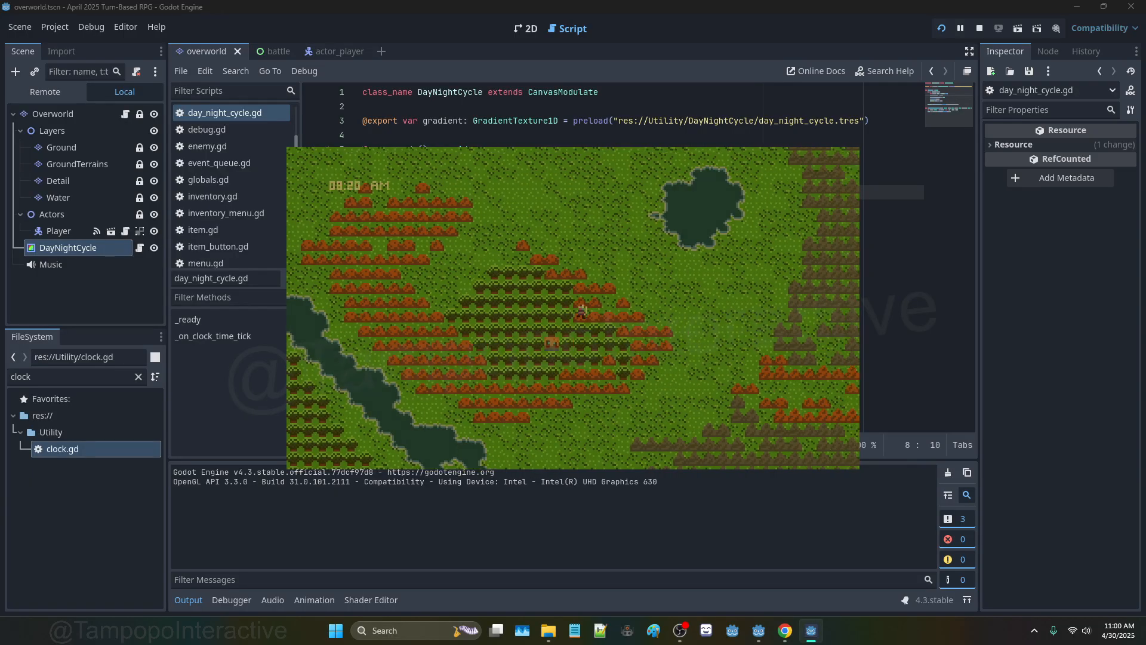
key(Left)
key(Up)
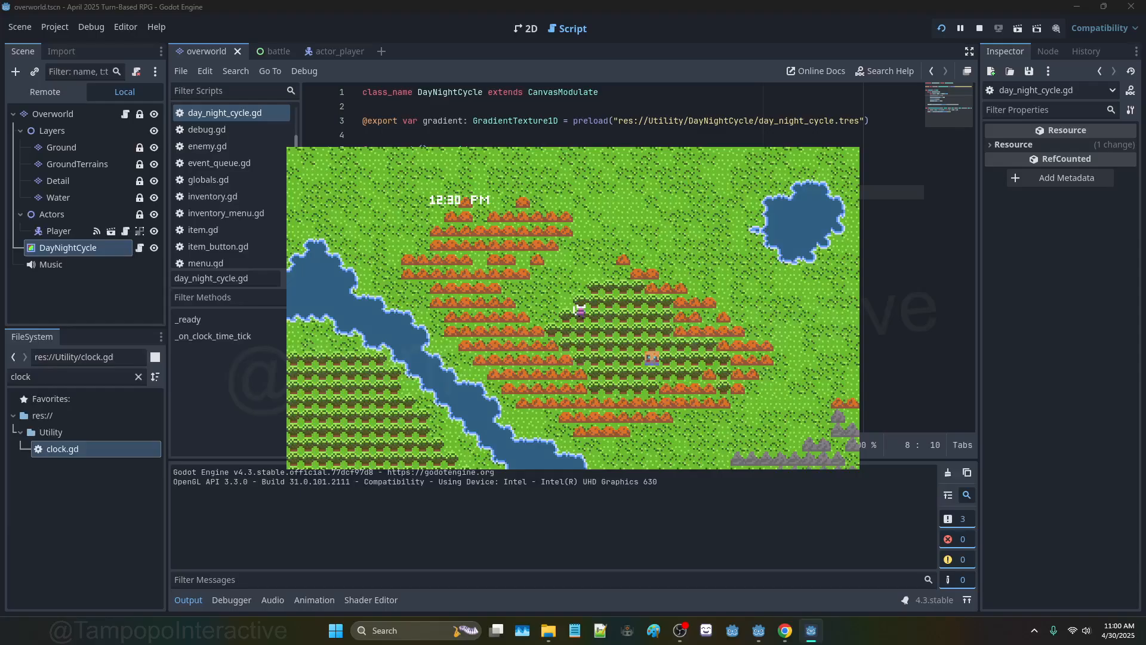
key(F8)
key(ctrl+k)
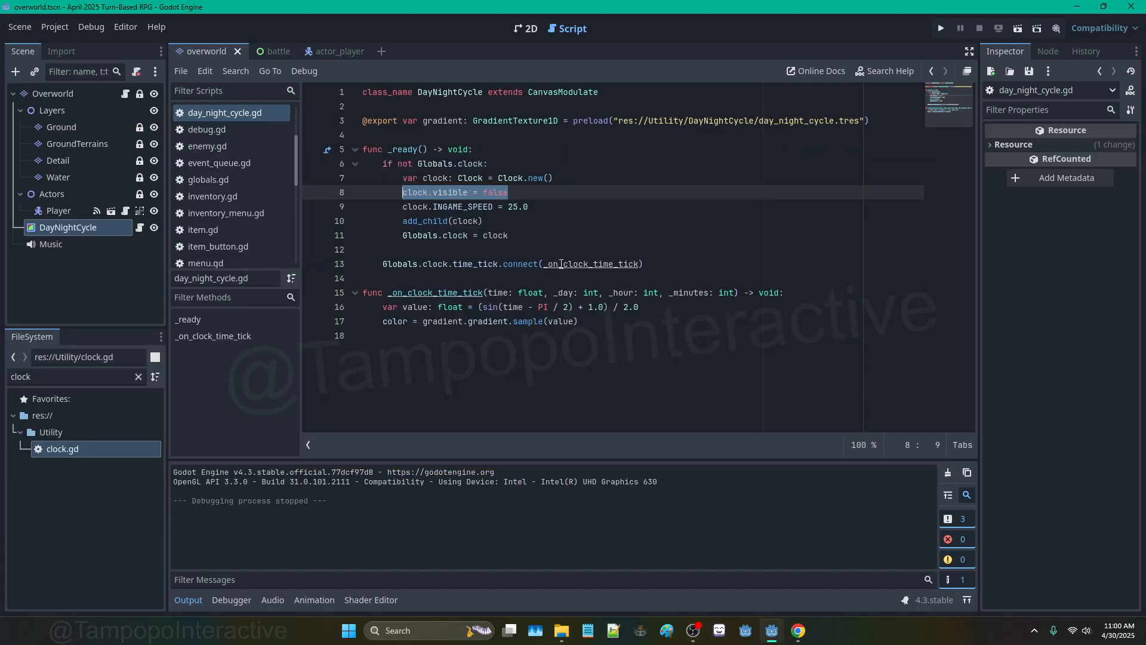
click(517, 31)
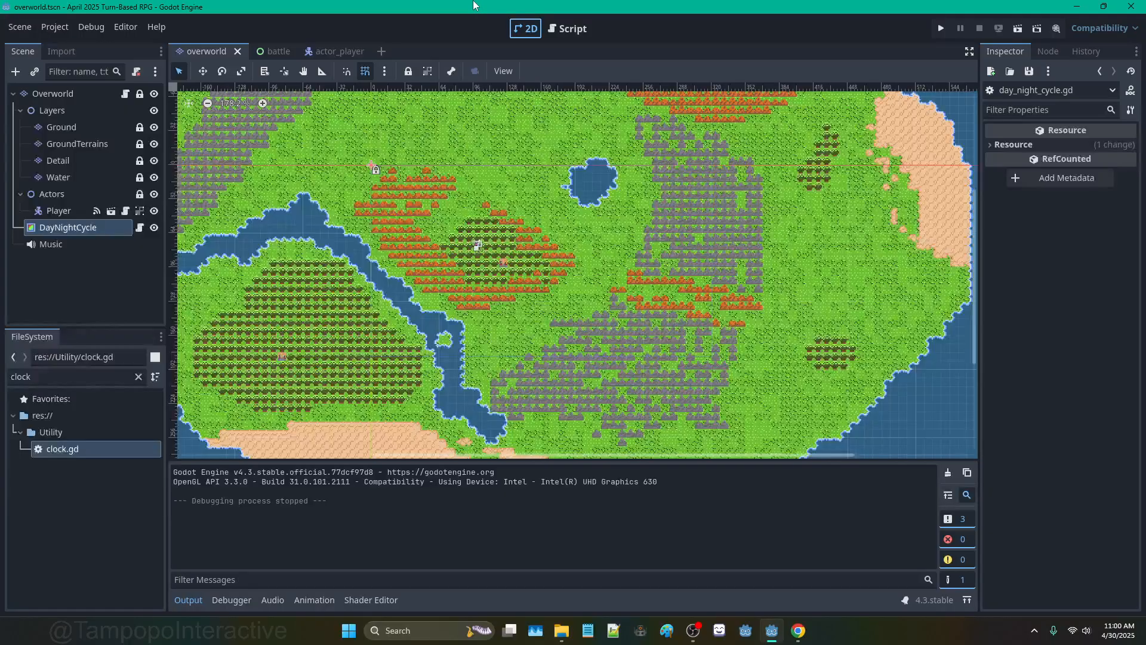
Step: Append a '# HOTFIX' comment to line 9 of day_night_cycle.gd
click(567, 27)
click(542, 200)
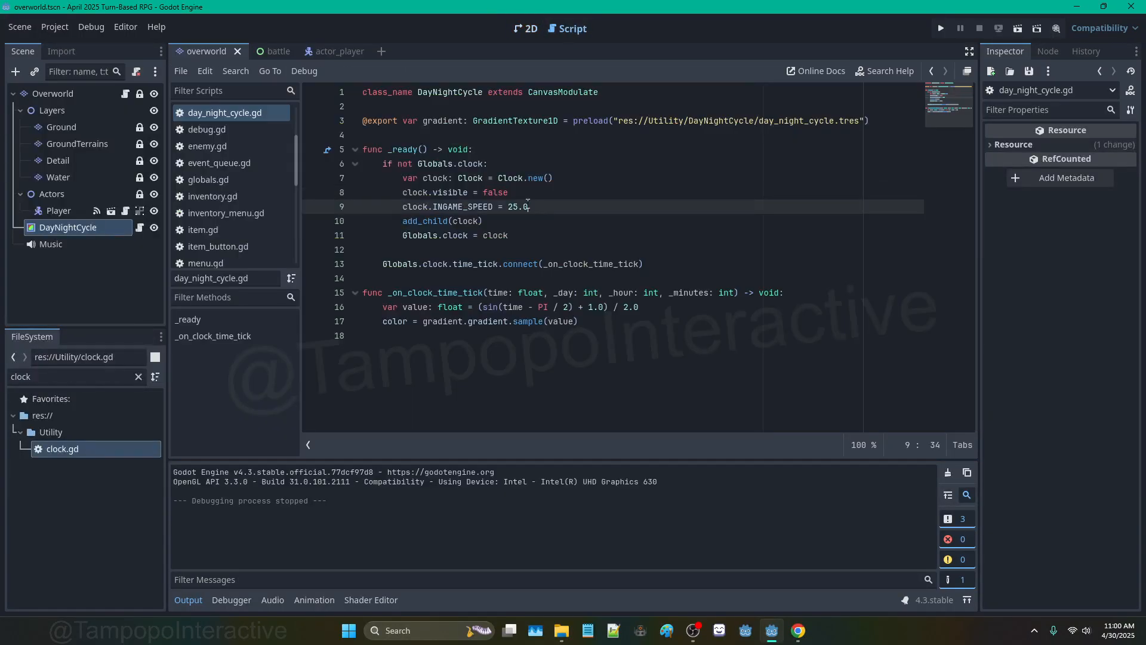
text(# HOTFIX)
Step: Pan and zoom around the overworld map to inspect the forest, coasts, sea and desert
click(525, 28)
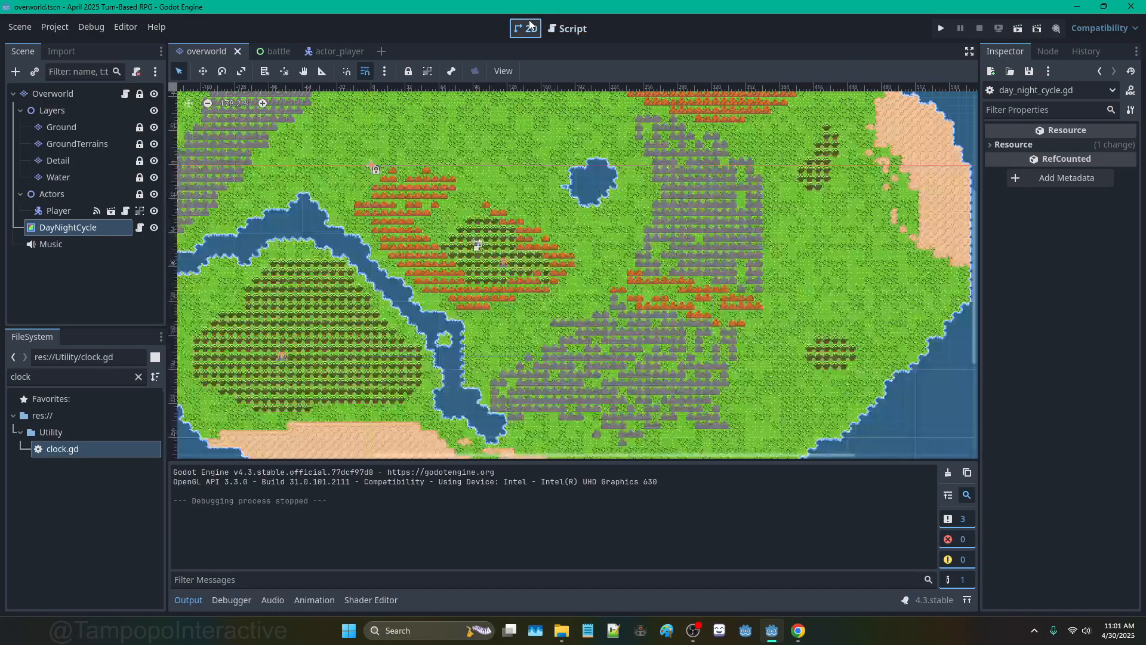
scroll(532, 230, up, 8)
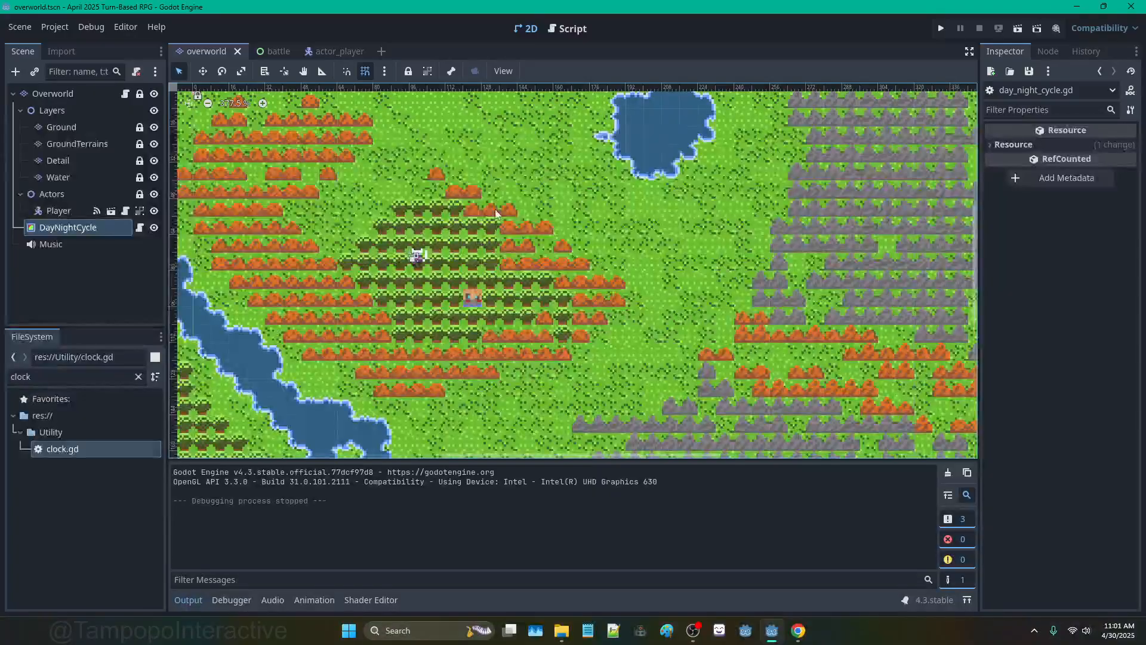
scroll(528, 244, down, 5)
middle_drag(532, 255, 736, 166)
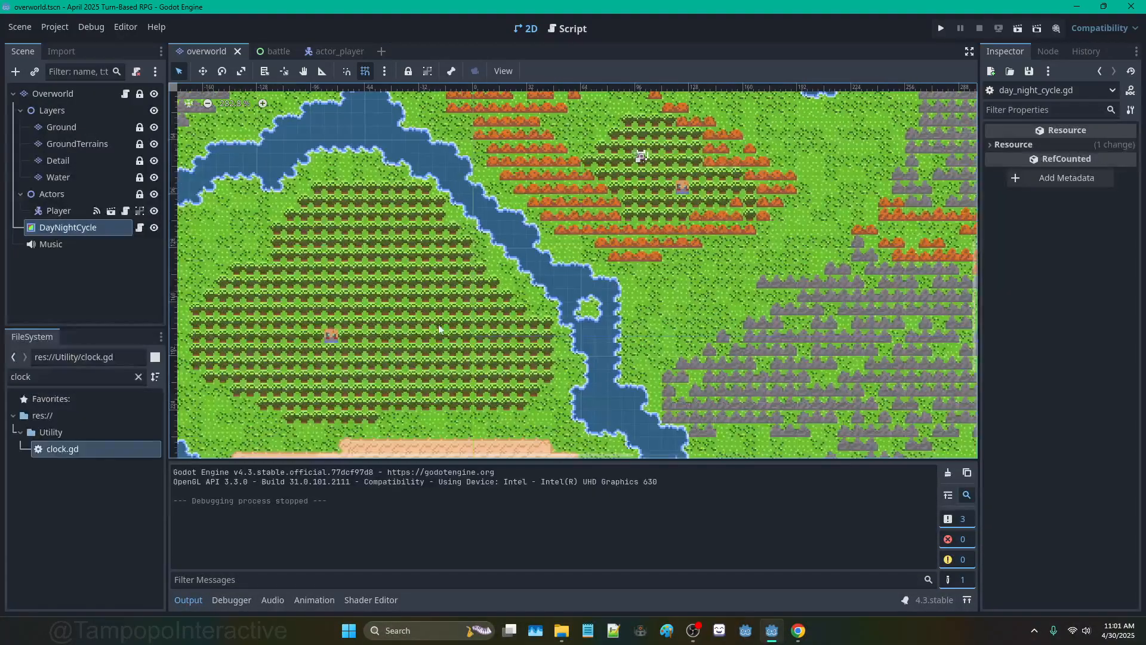
middle_drag(439, 326, 572, 247)
middle_drag(650, 224, 599, 243)
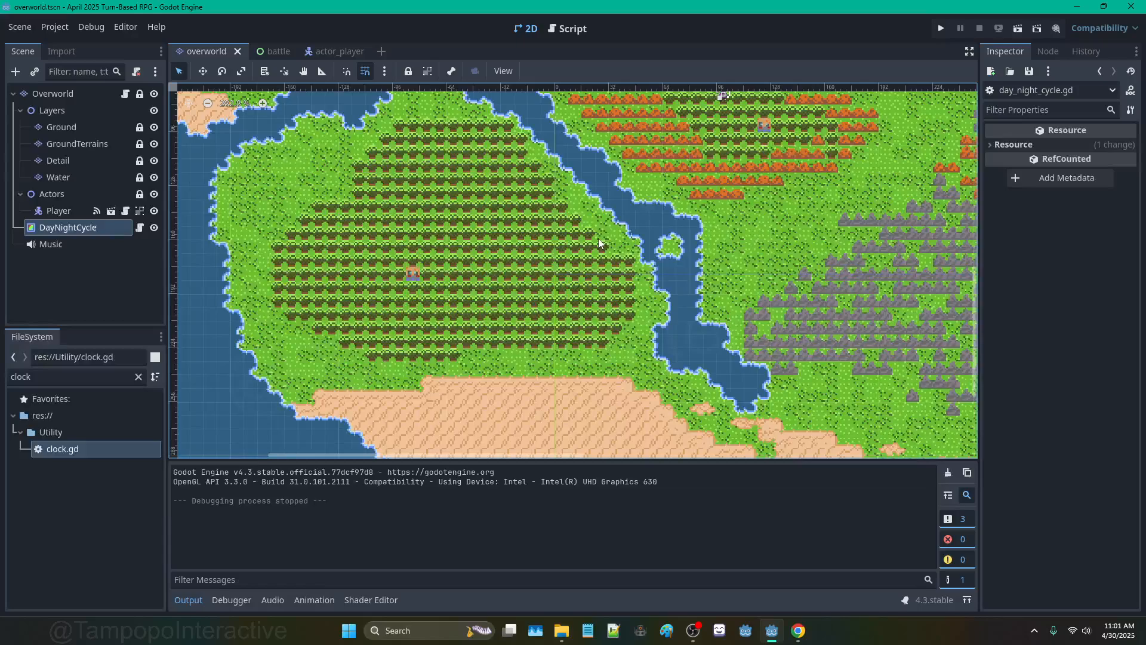
scroll(549, 178, down, 2)
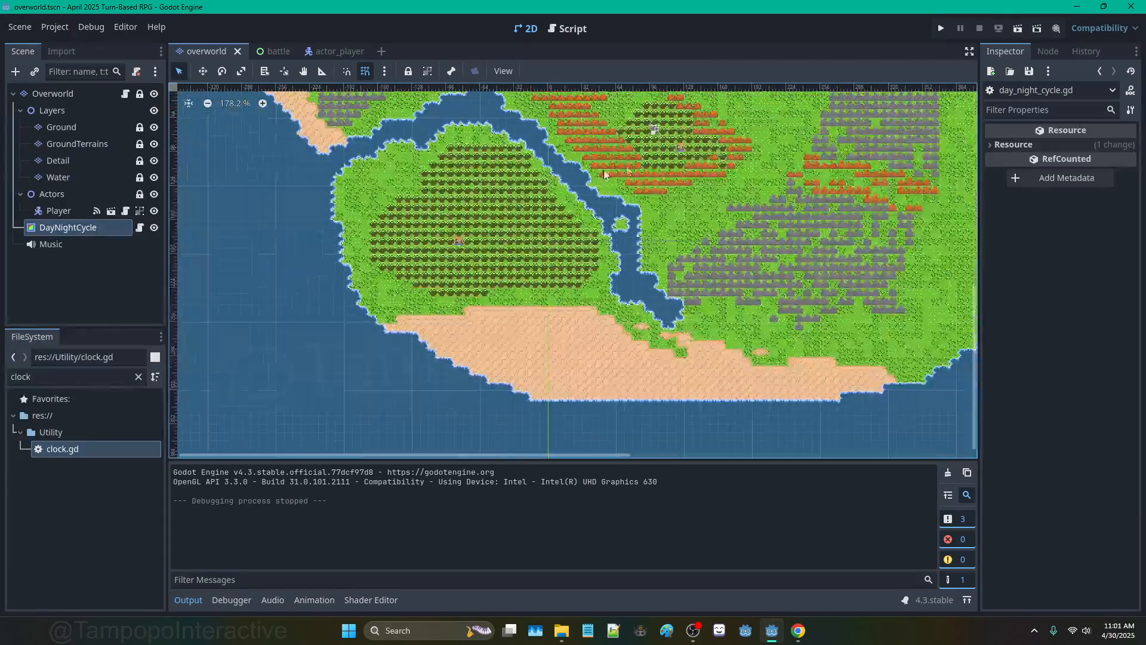
scroll(705, 191, down, 2)
middle_drag(704, 192, 503, 270)
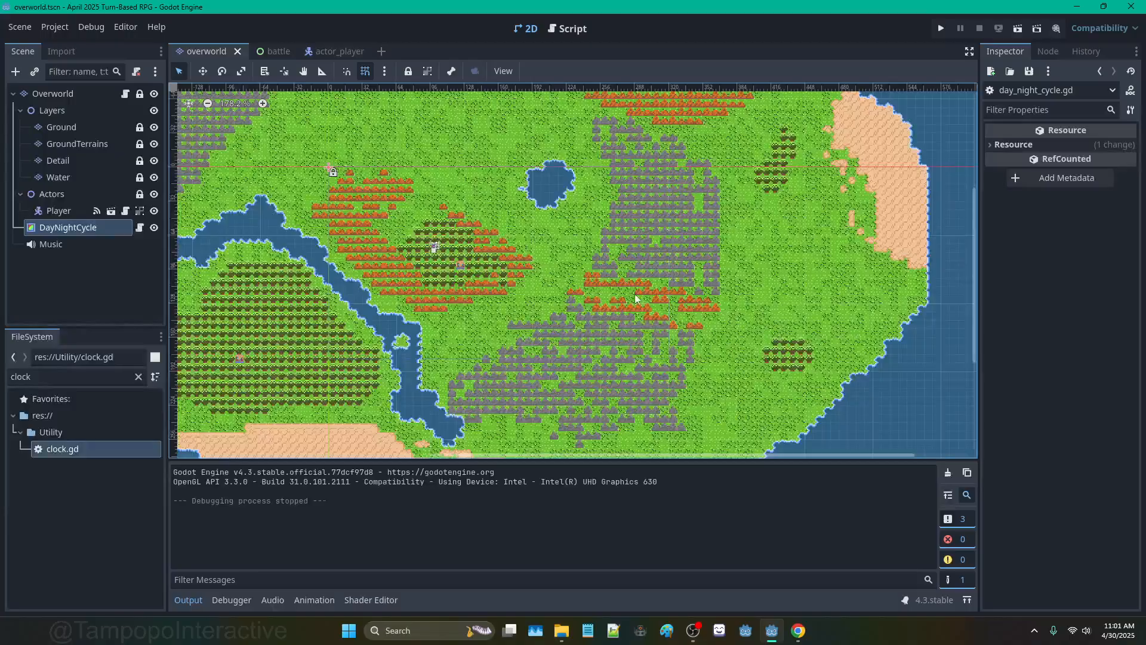
scroll(633, 302, up, 2)
scroll(625, 213, up, 1)
scroll(625, 212, down, 2)
middle_drag(626, 213, 738, 301)
scroll(621, 260, down, 5)
scroll(484, 170, down, 4)
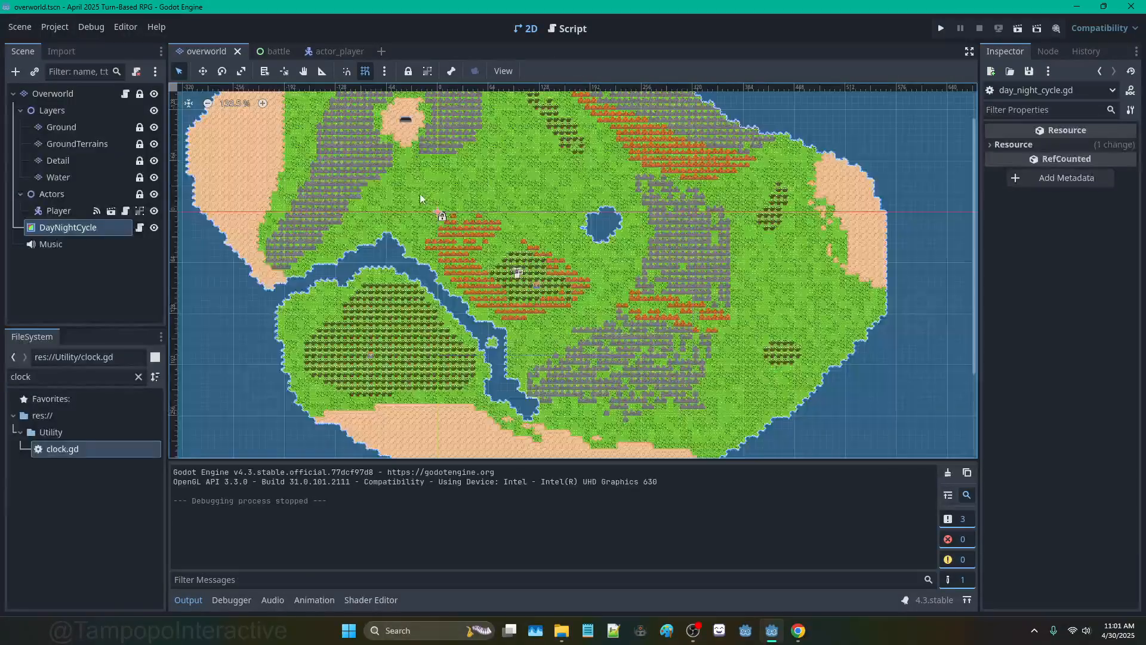
middle_drag(420, 194, 496, 169)
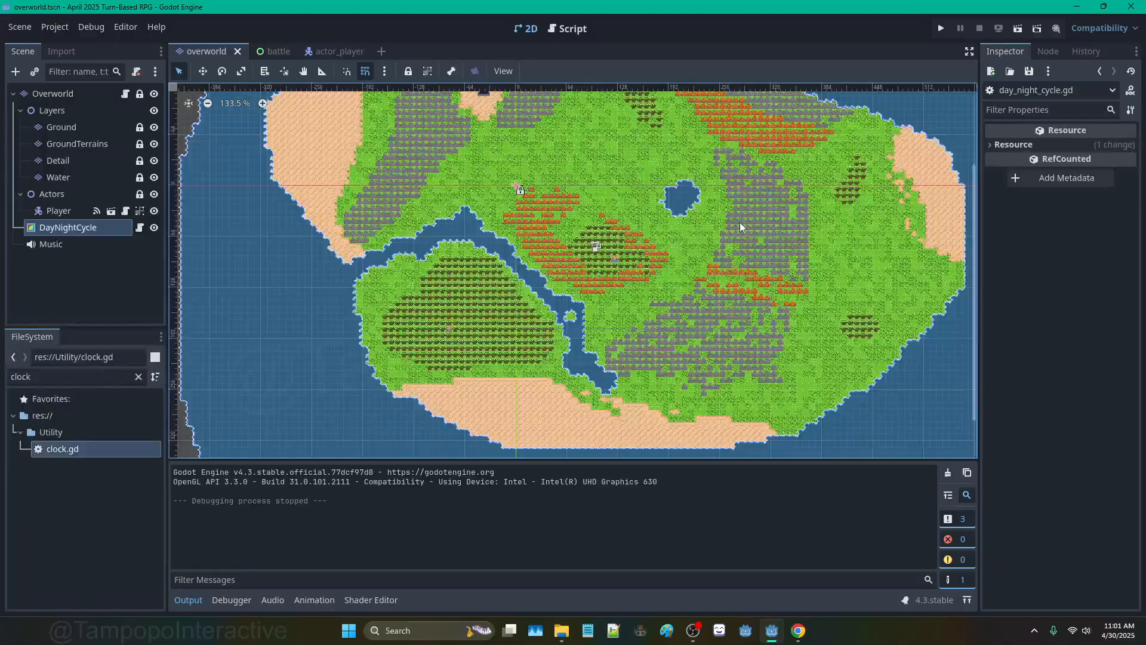
middle_drag(739, 226, 746, 310)
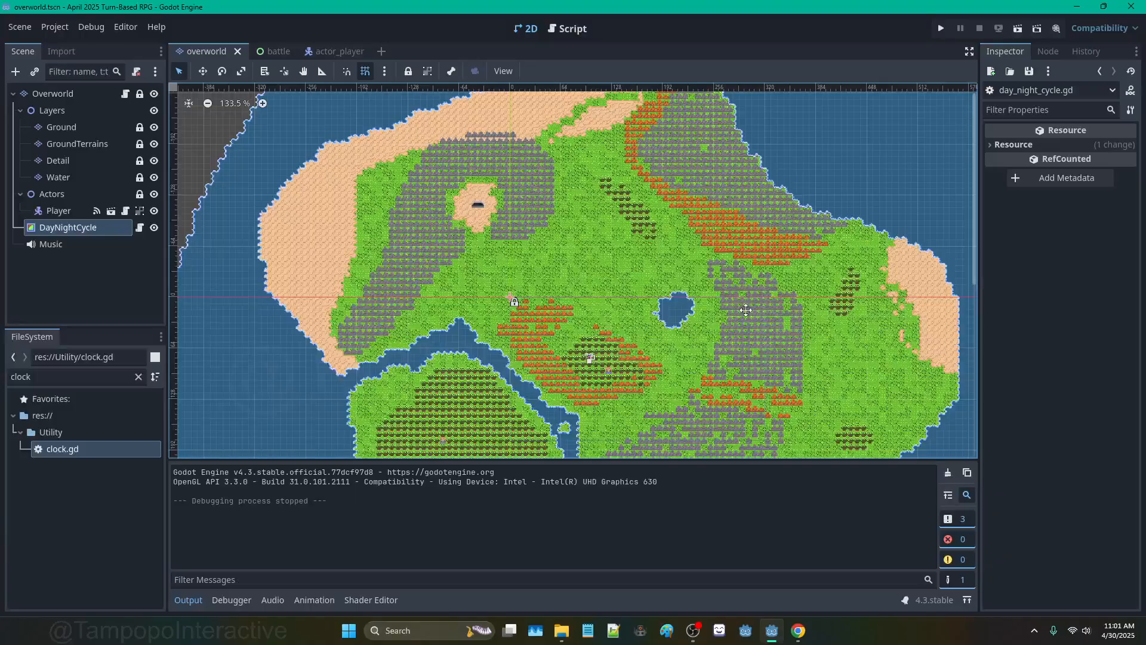
middle_drag(746, 310, 770, 208)
middle_drag(744, 287, 524, 259)
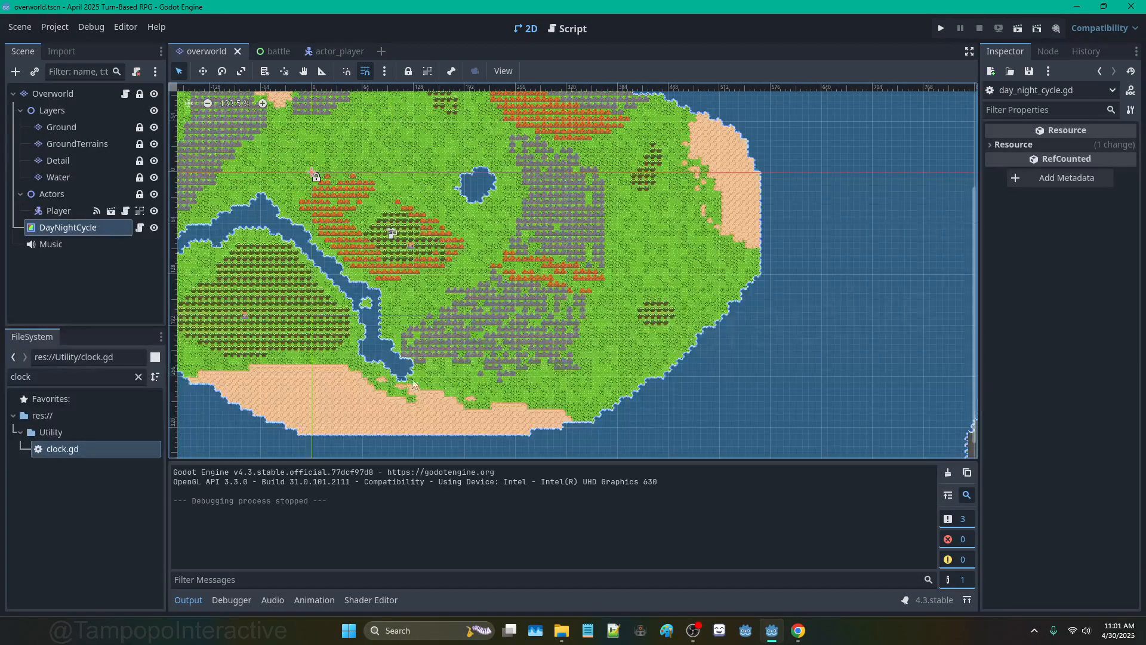
scroll(428, 277, down, 2)
scroll(344, 188, up, 8)
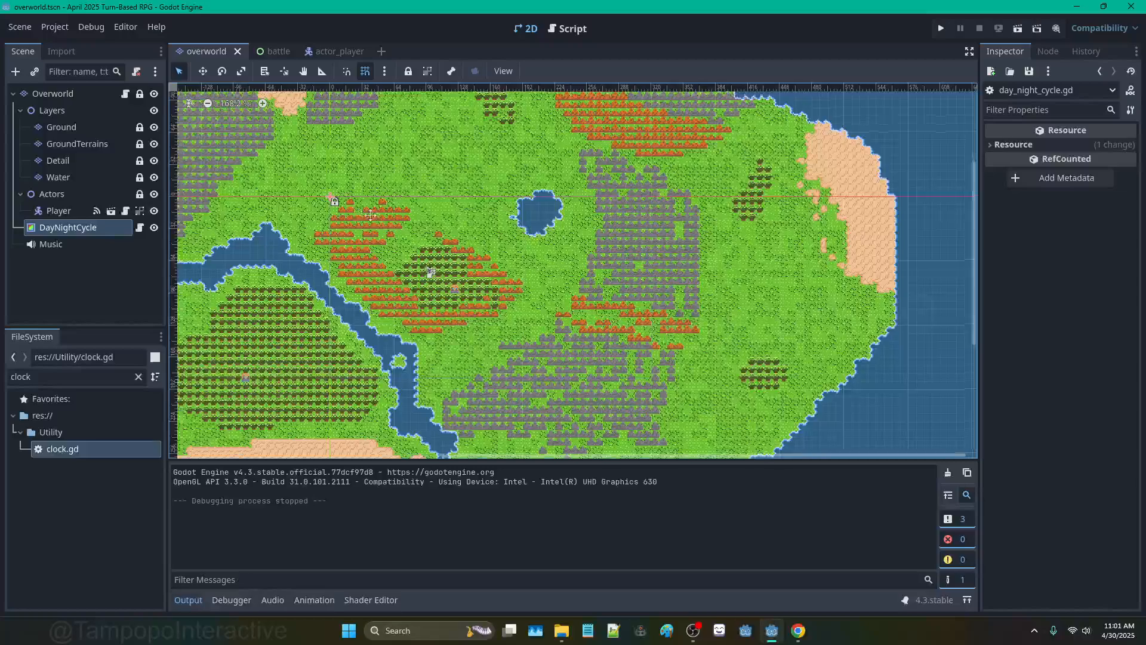
middle_drag(361, 208, 521, 249)
scroll(626, 343, up, 5)
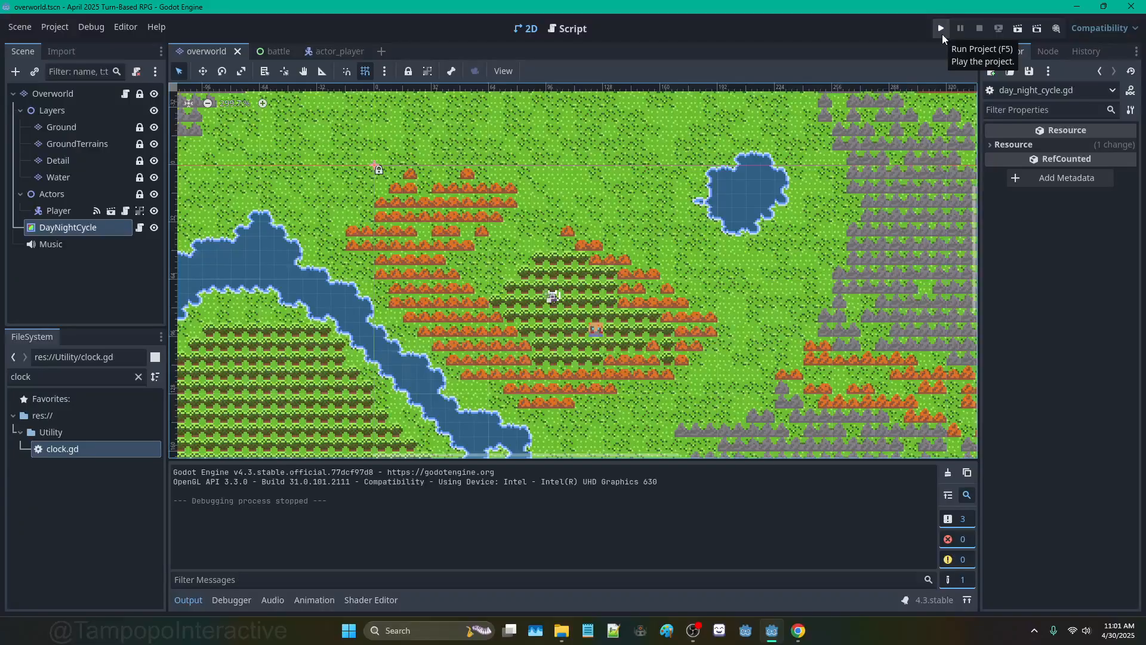
Step: Test-run the game fullscreen, walk the player right and up, then open room.gd
click(942, 34)
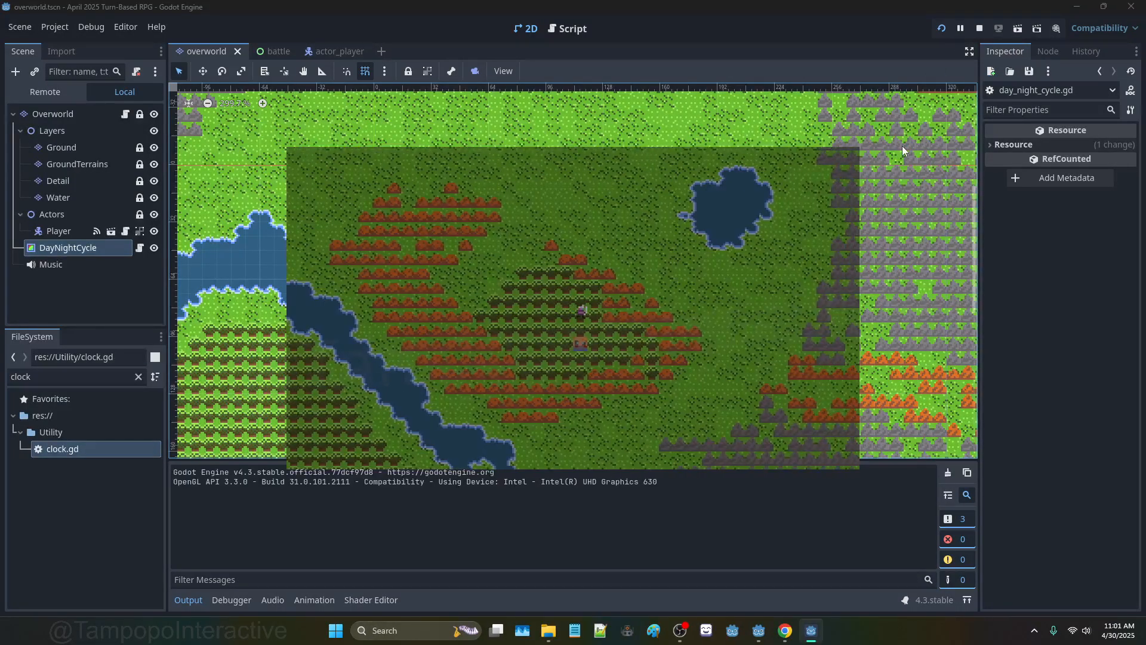
key(F11)
key(Right)
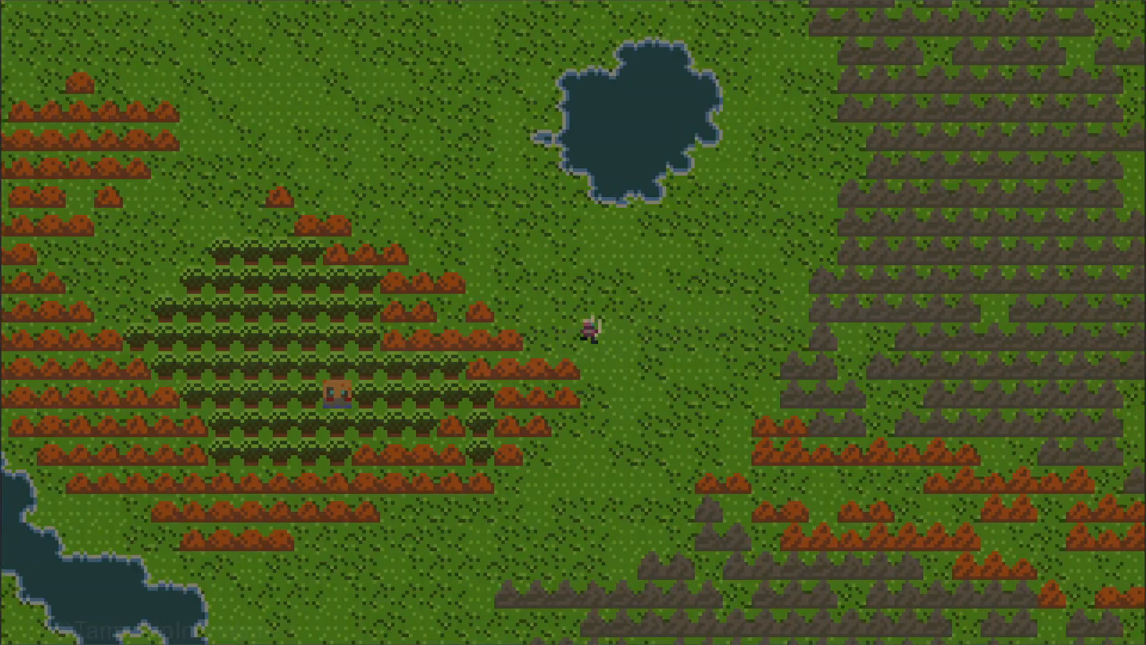
key(Up)
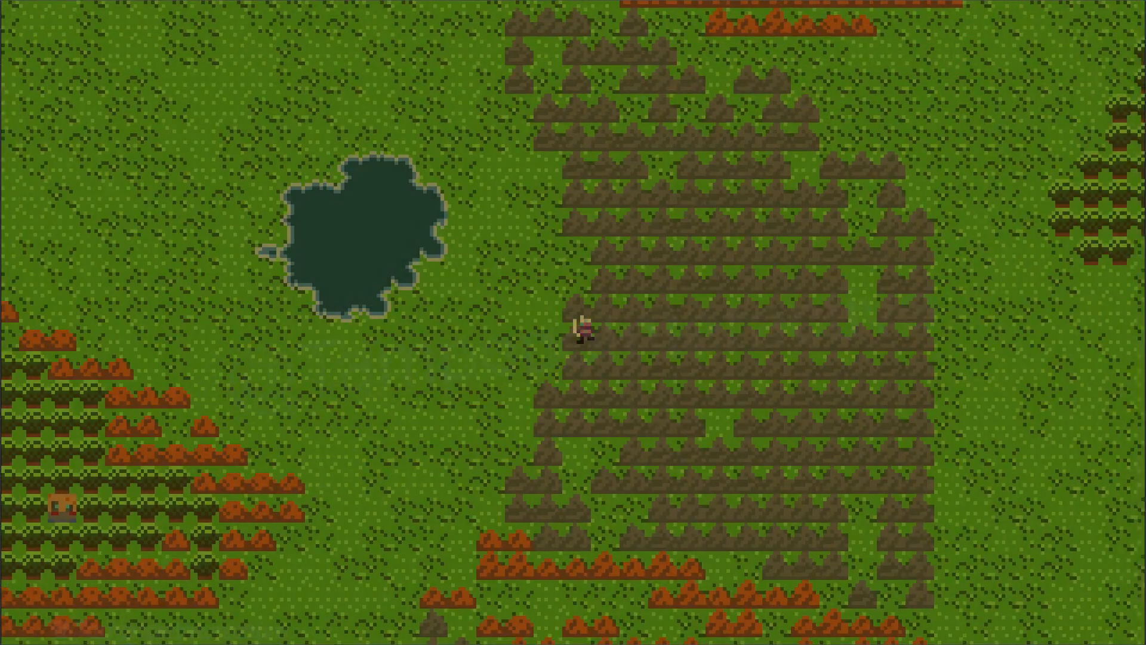
key(F8)
click(566, 34)
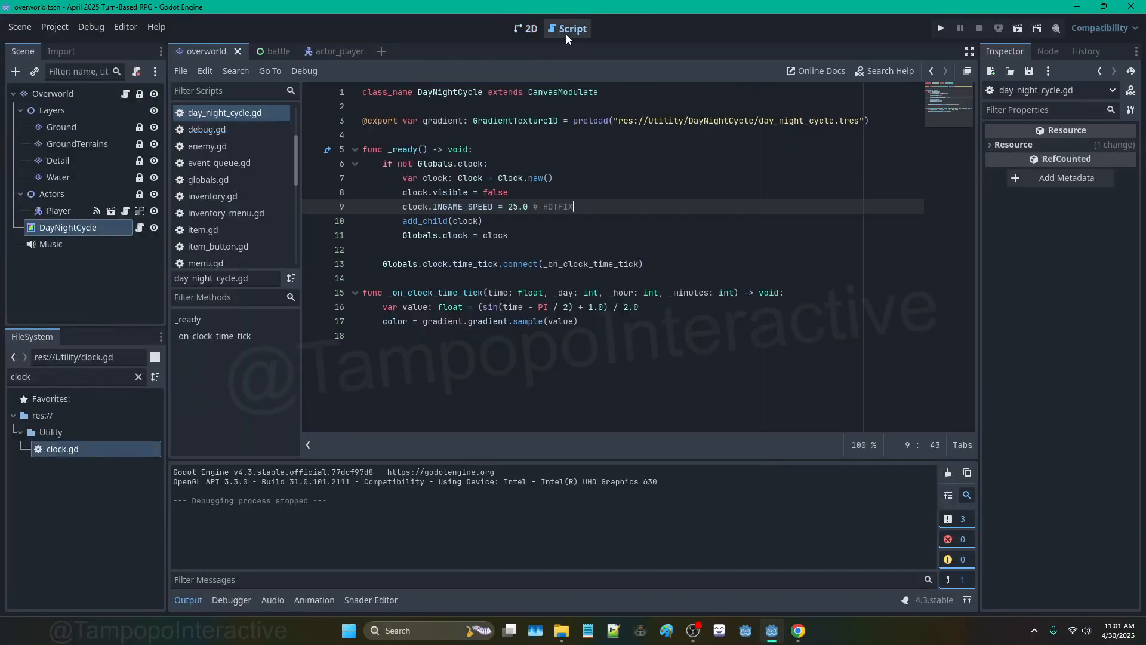
click(126, 96)
Step: Append 'or' to the water check on line 7 and start an indented continuation line
click(604, 179)
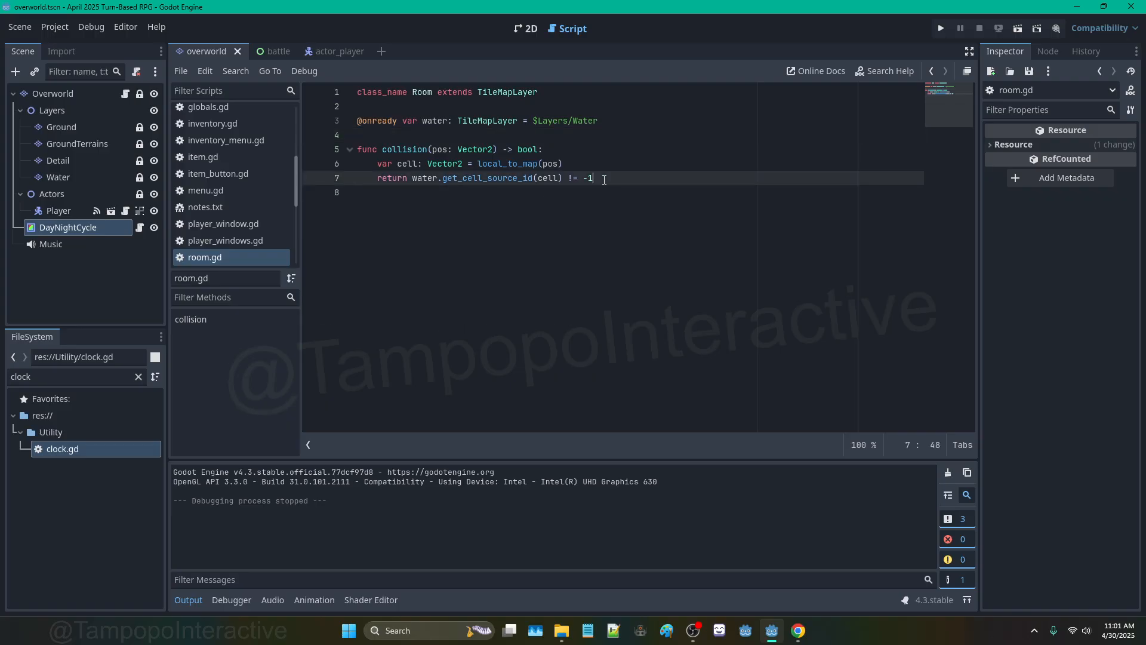
click(573, 165)
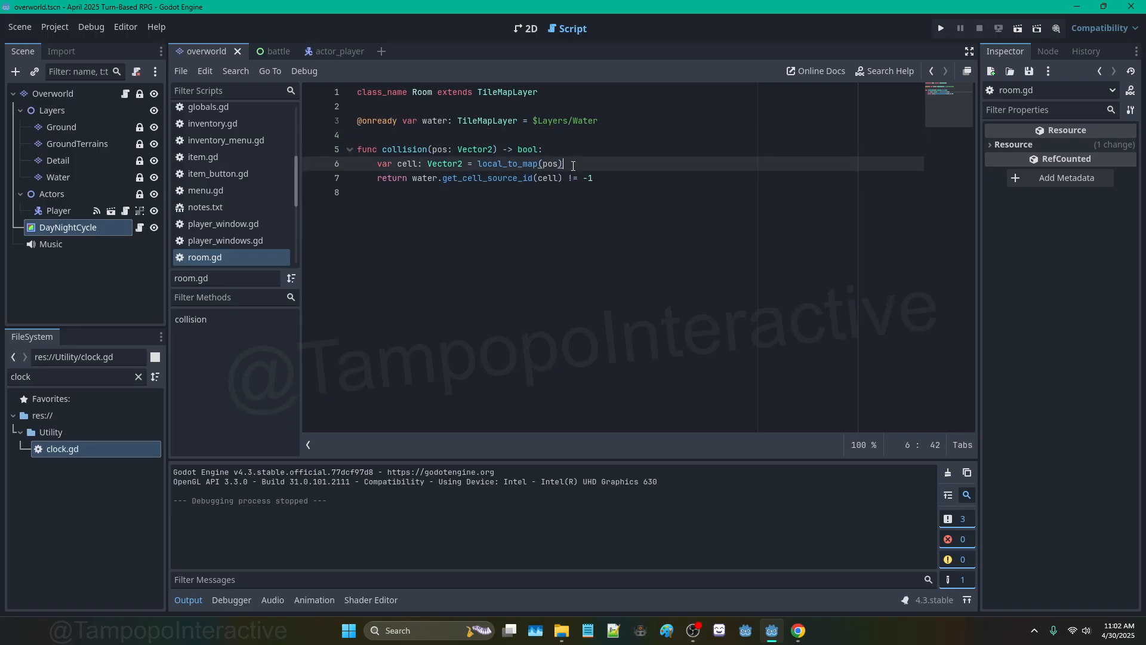
click(611, 179)
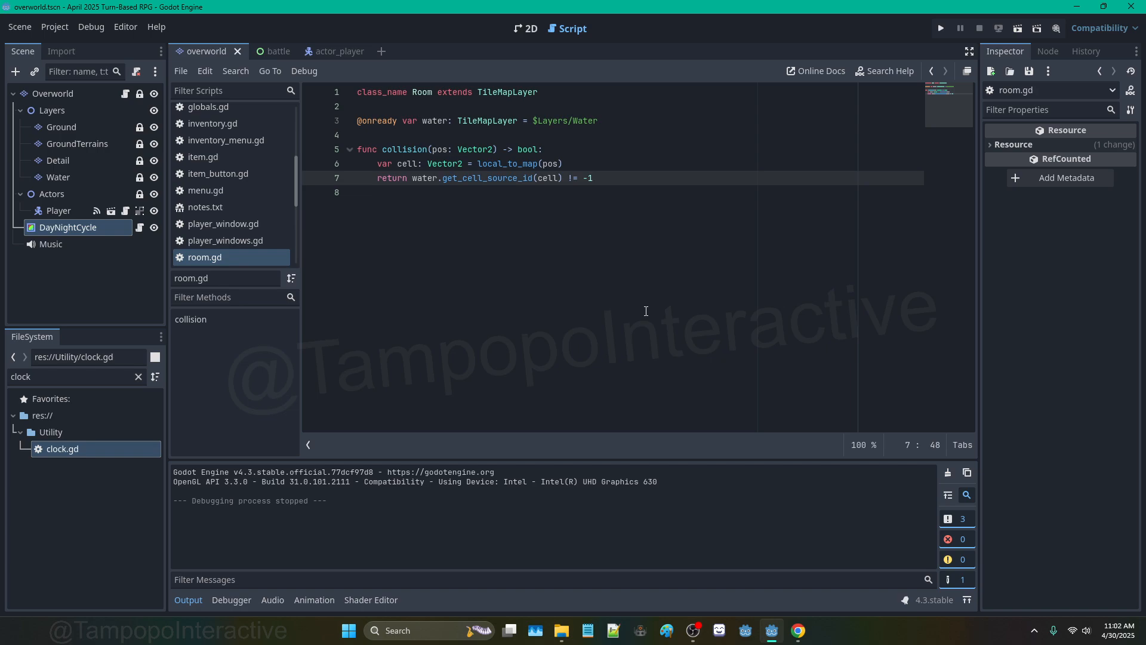
text(or)
key(Return)
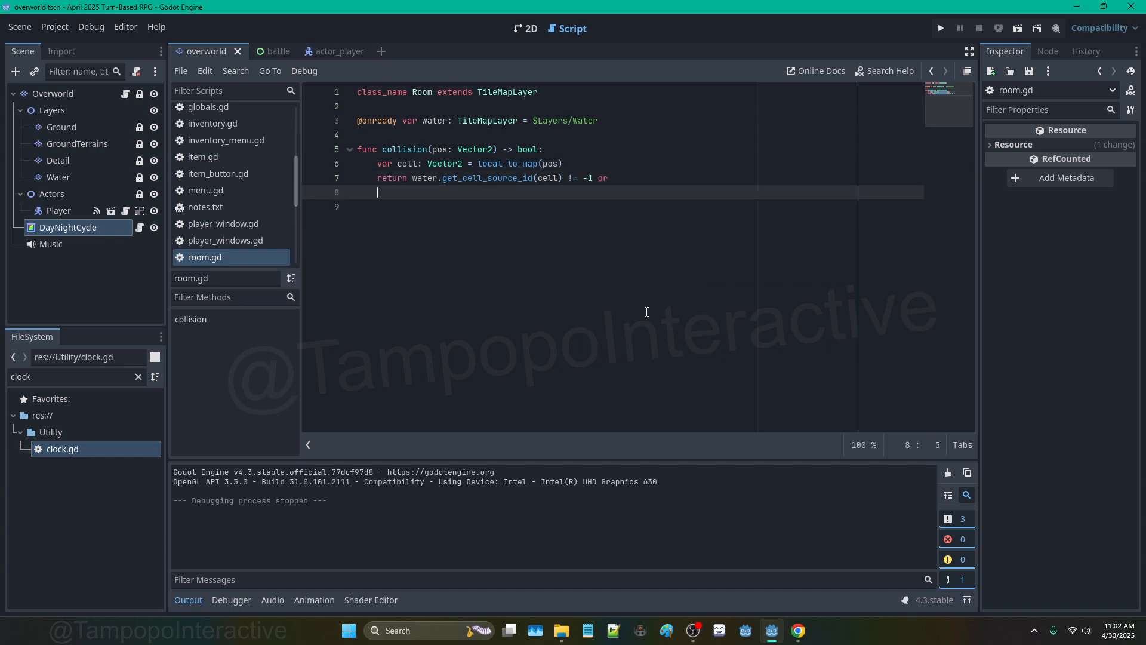
key(BackSpace)
key(Return)
key(Tab)
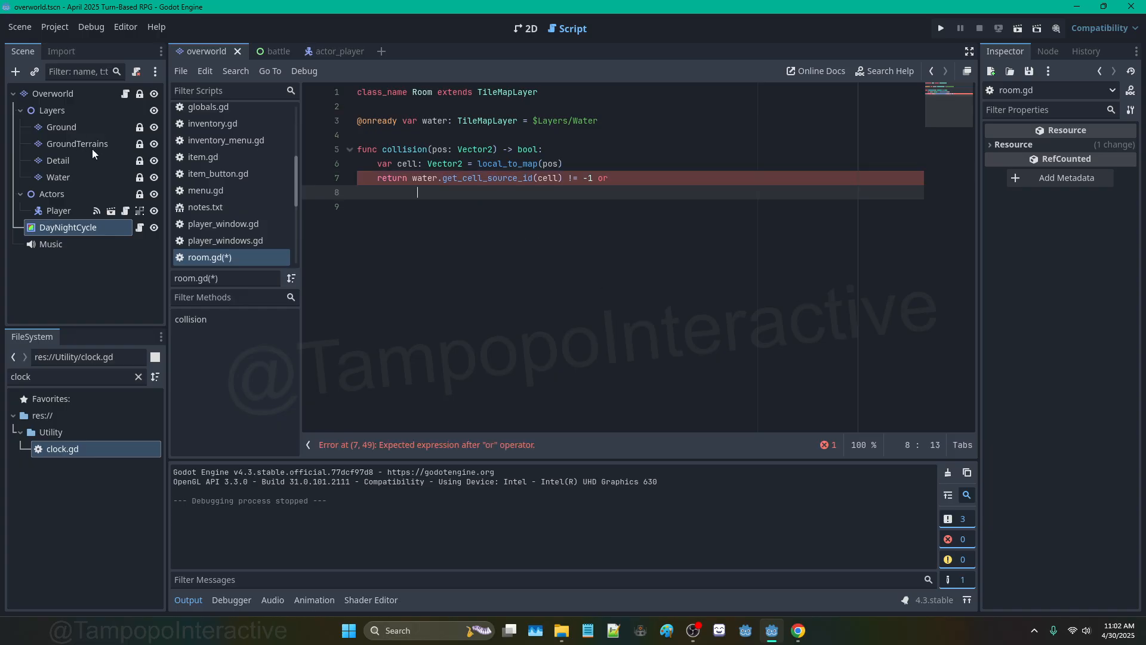
click(606, 125)
key(Return)
drag(57, 160, 370, 135)
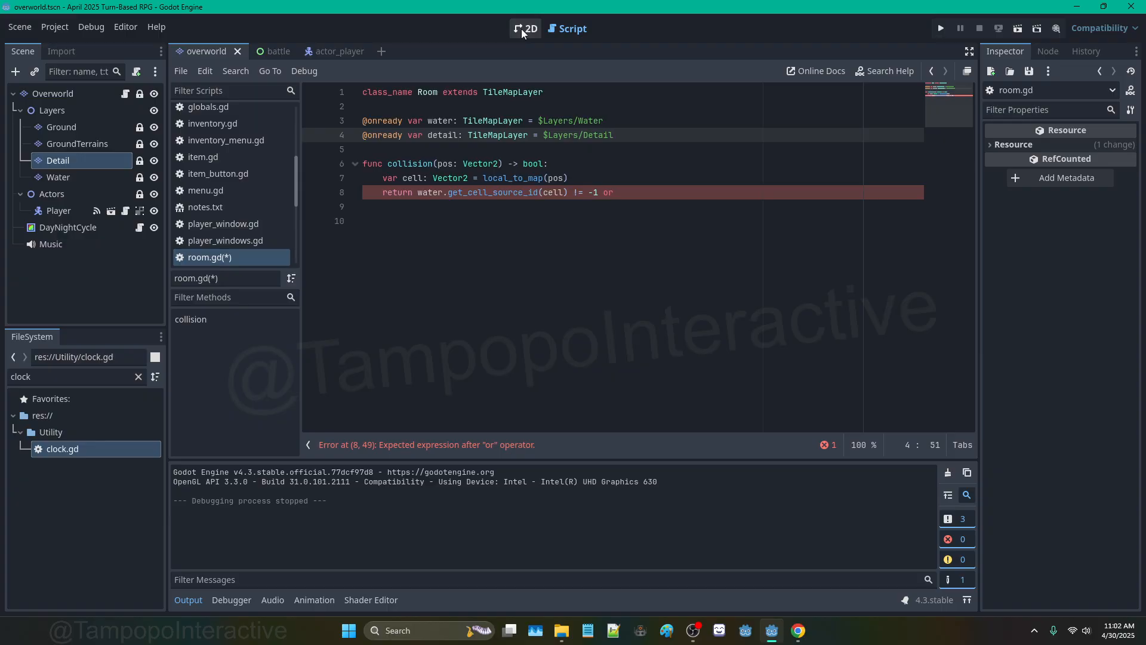
Step: Select the Detail layer in the 2D view and open its TileSet editor
click(85, 166)
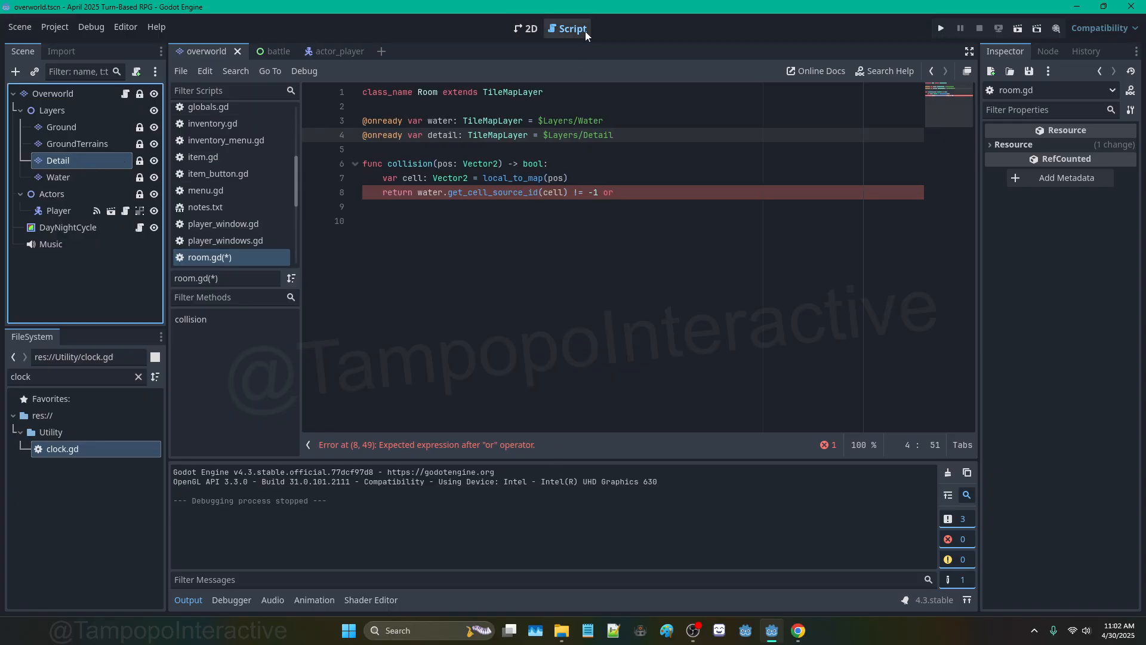
click(528, 30)
click(87, 146)
click(84, 159)
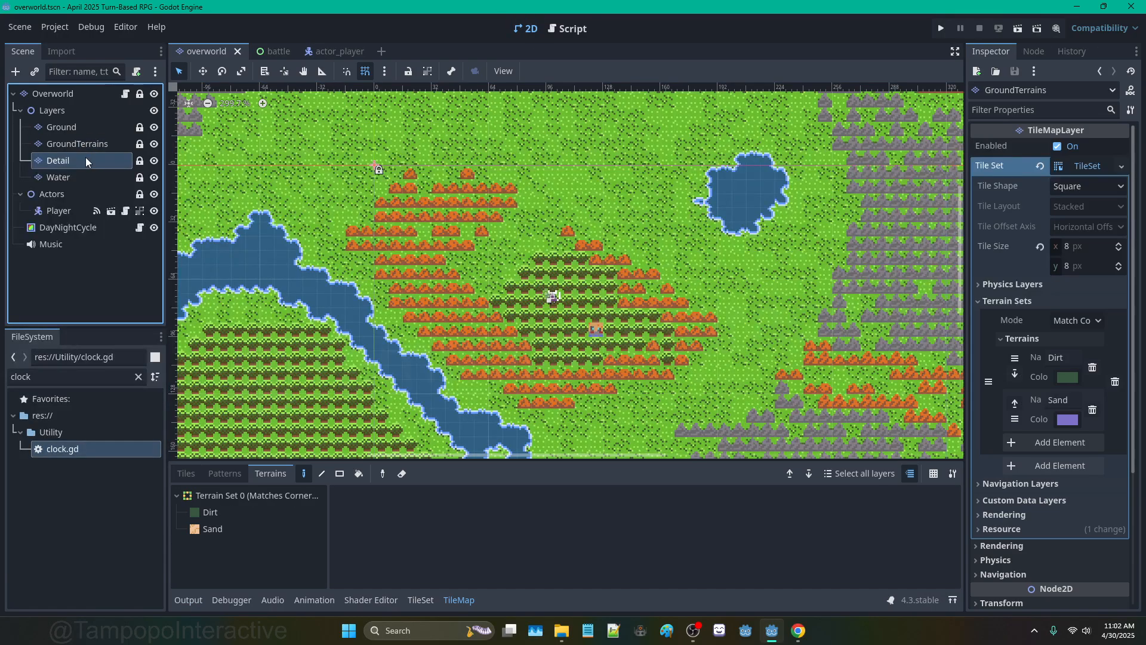
click(427, 603)
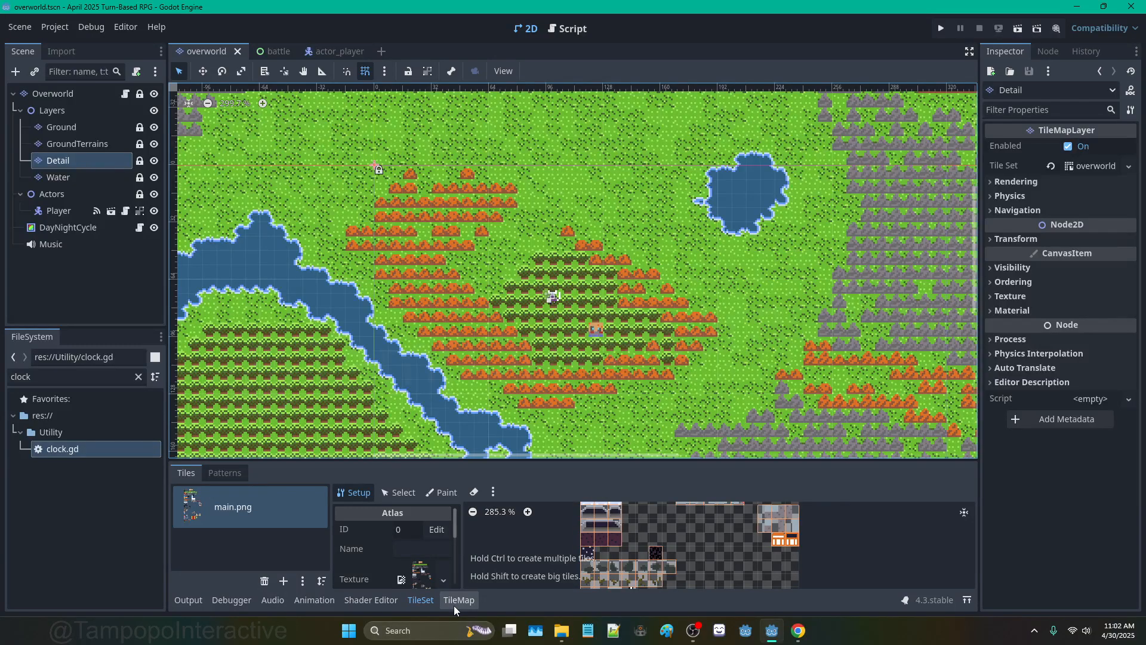
Step: Zoom the main.png atlas view and switch the TileSet editor to its Paint tab
scroll(666, 567, down, 5)
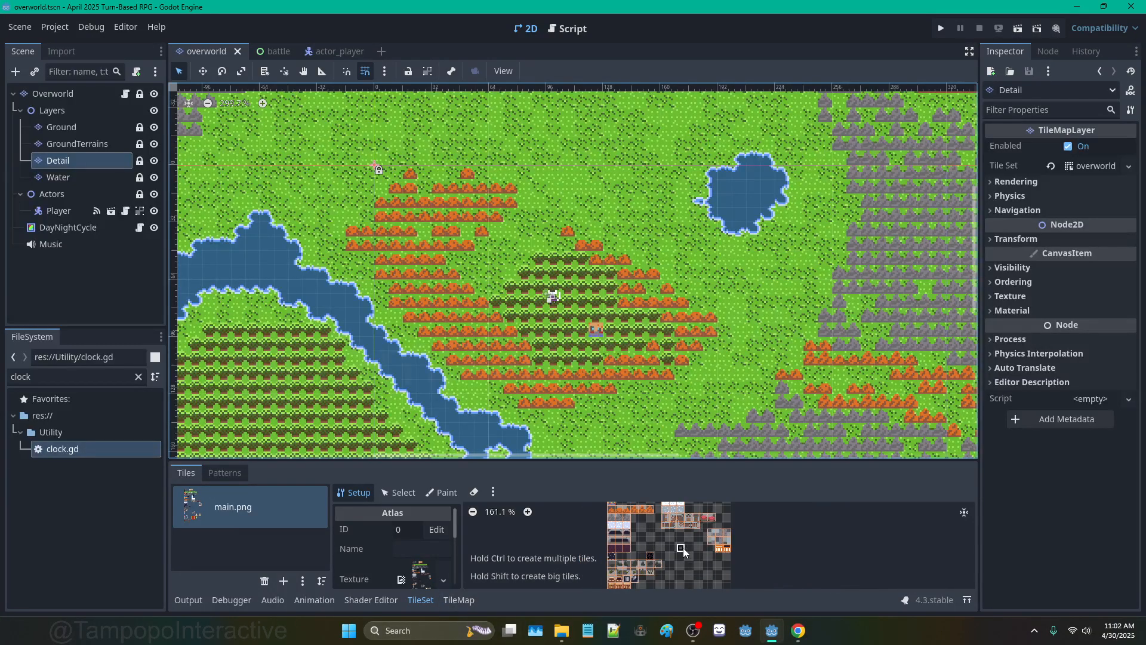
scroll(683, 548, up, 5)
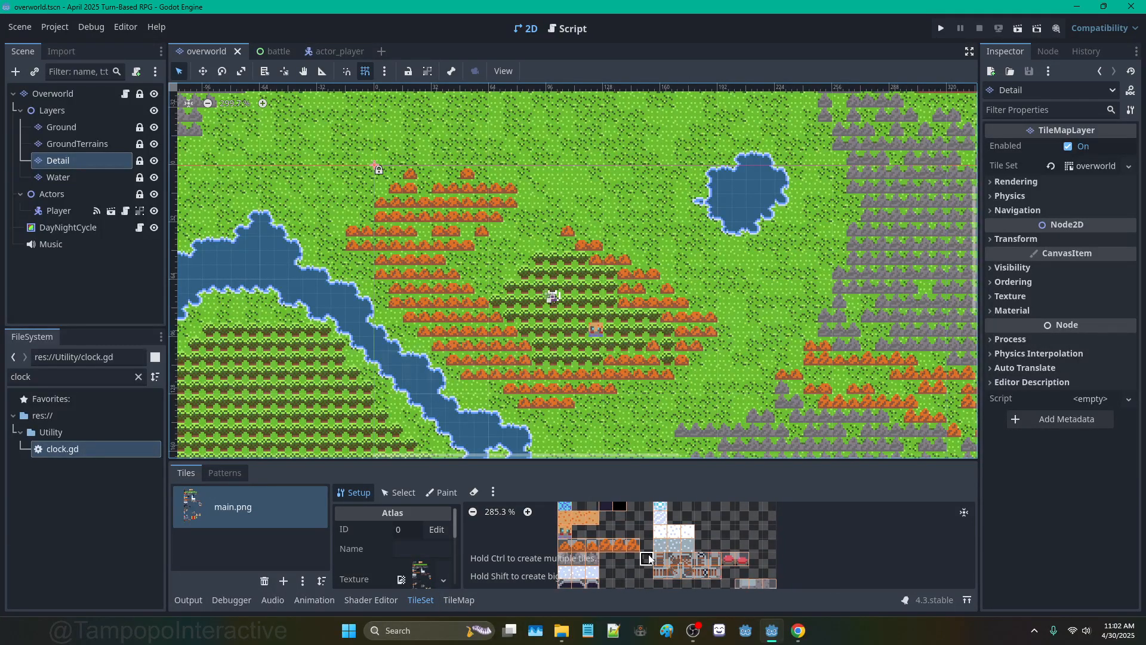
scroll(650, 558, up, 2)
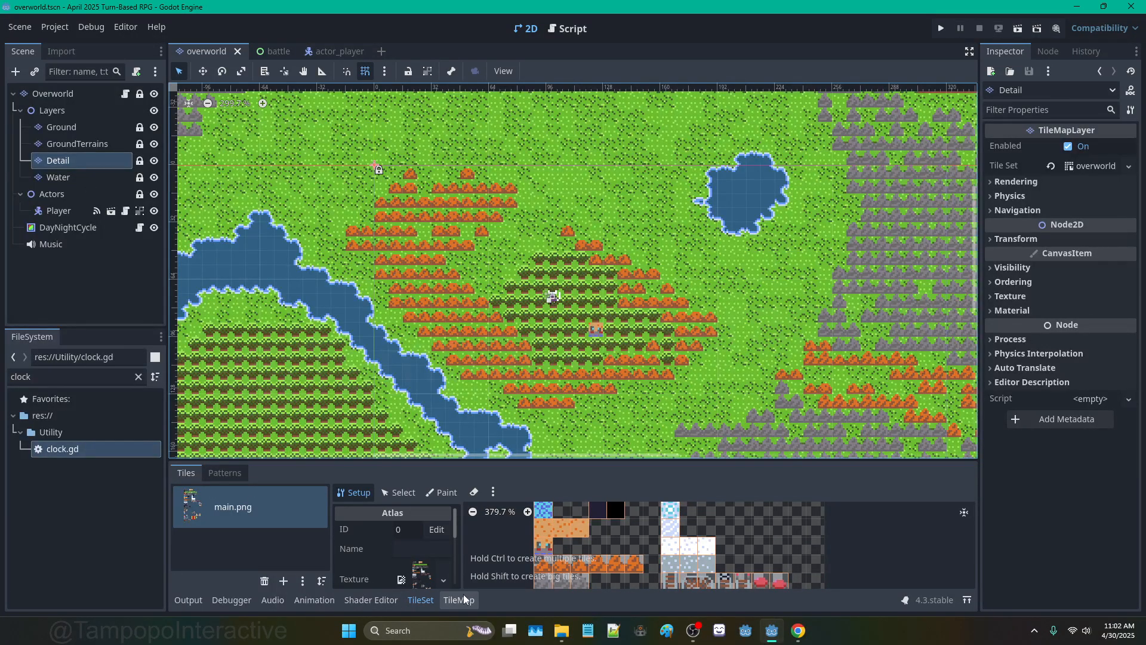
click(442, 491)
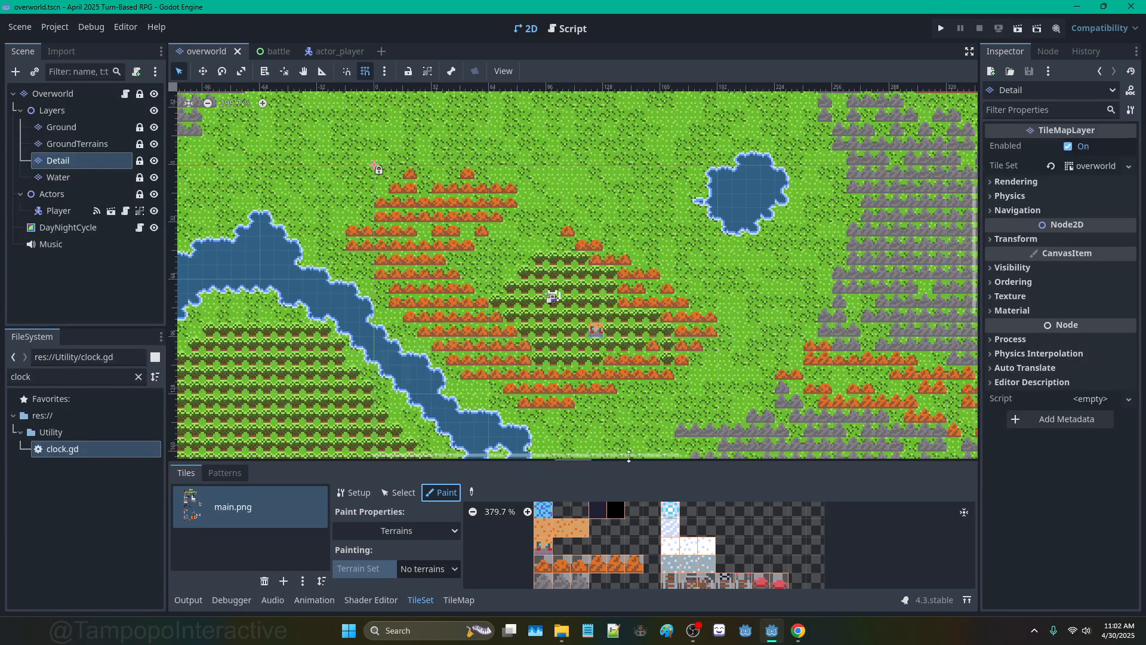
Step: Enlarge the TileSet panel and add a physics layer to the overworld tile set
drag(628, 461, 627, 321)
click(449, 428)
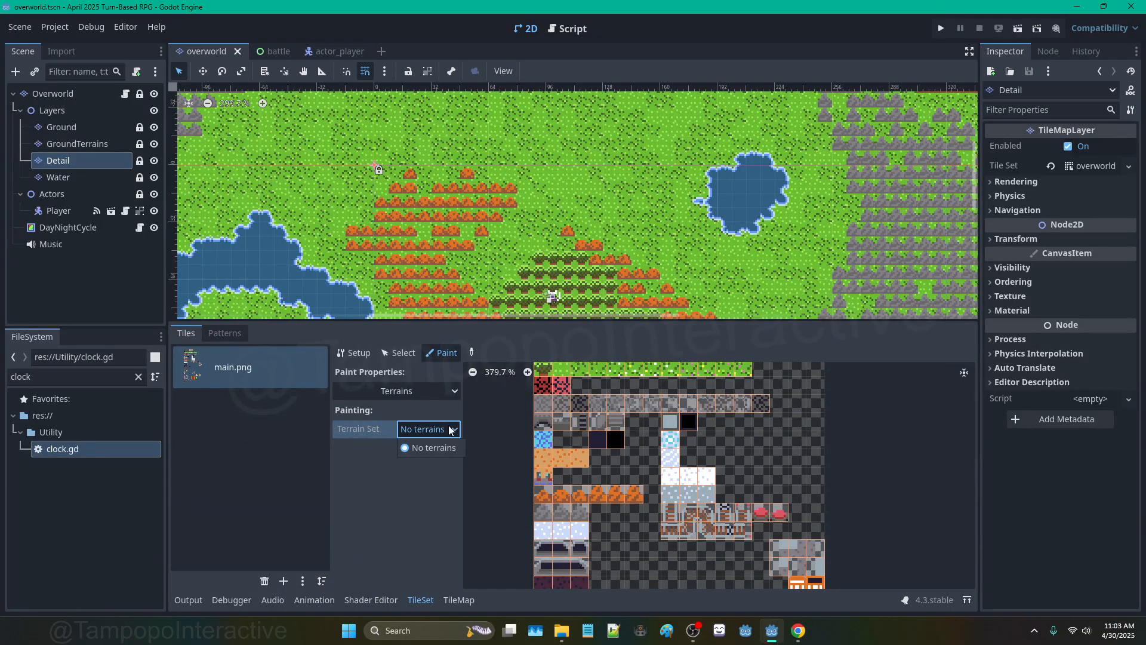
click(446, 391)
click(446, 391)
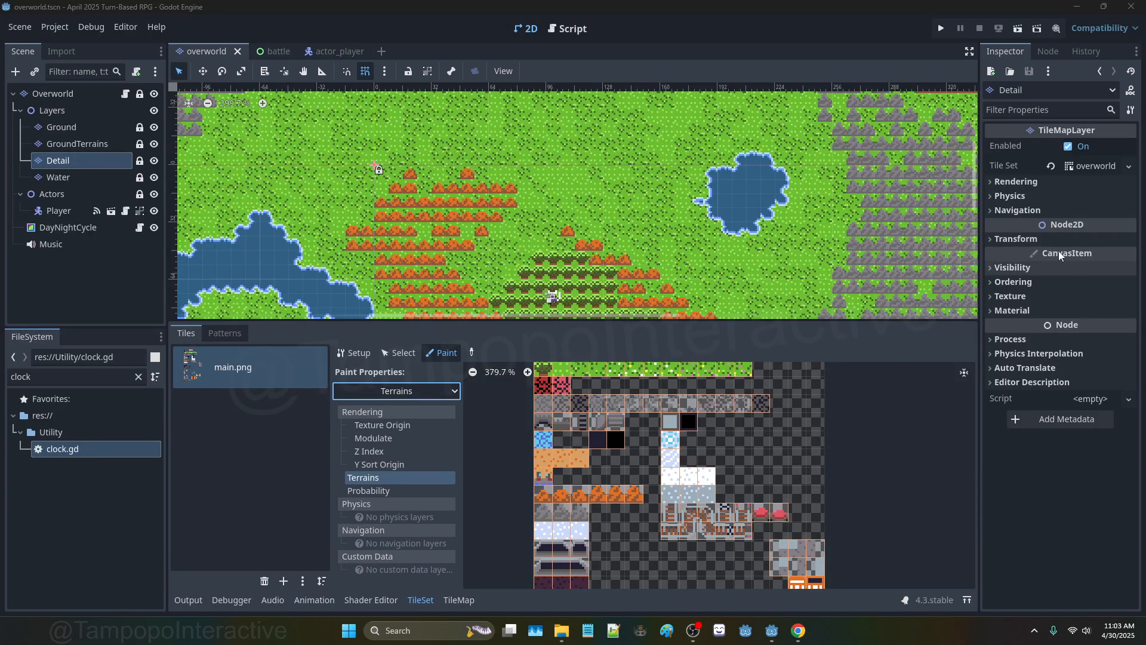
click(1078, 163)
click(1058, 196)
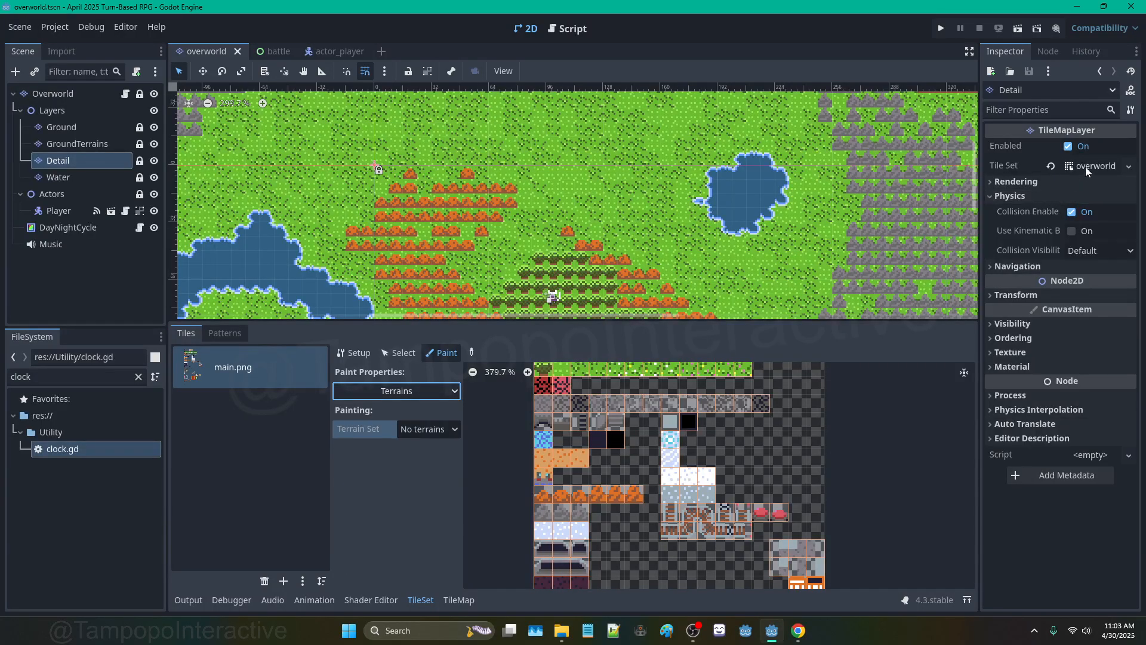
click(1100, 167)
click(1077, 285)
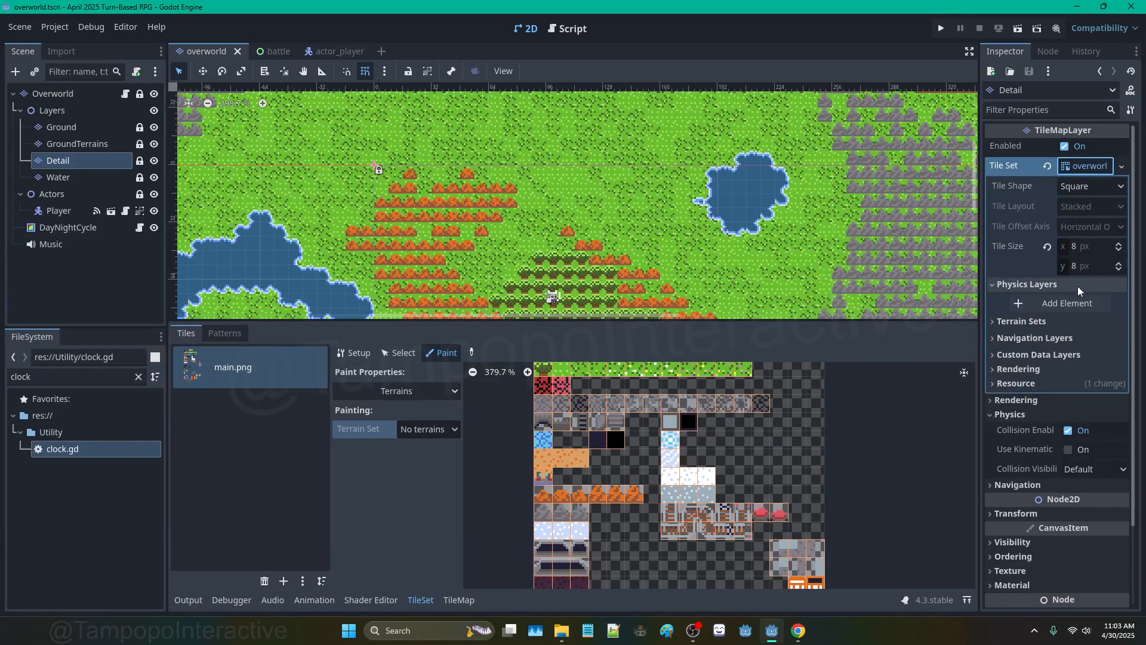
click(1087, 304)
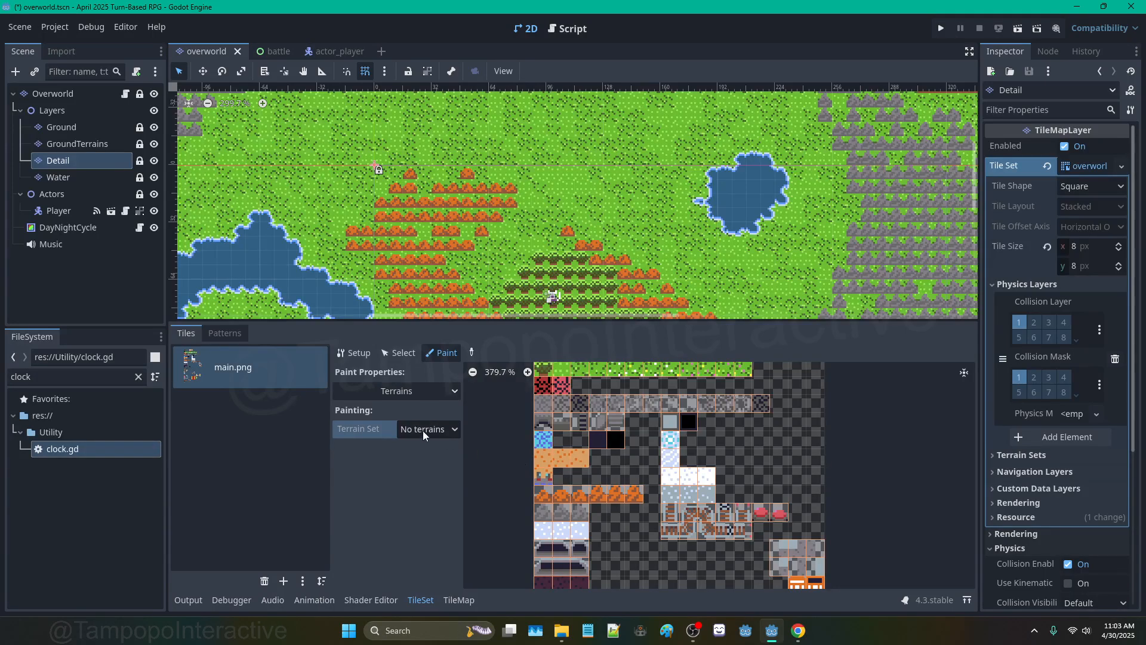
Step: Paint Physics Layer 0 collision onto three grey mountain tiles in the atlas
click(432, 389)
click(399, 516)
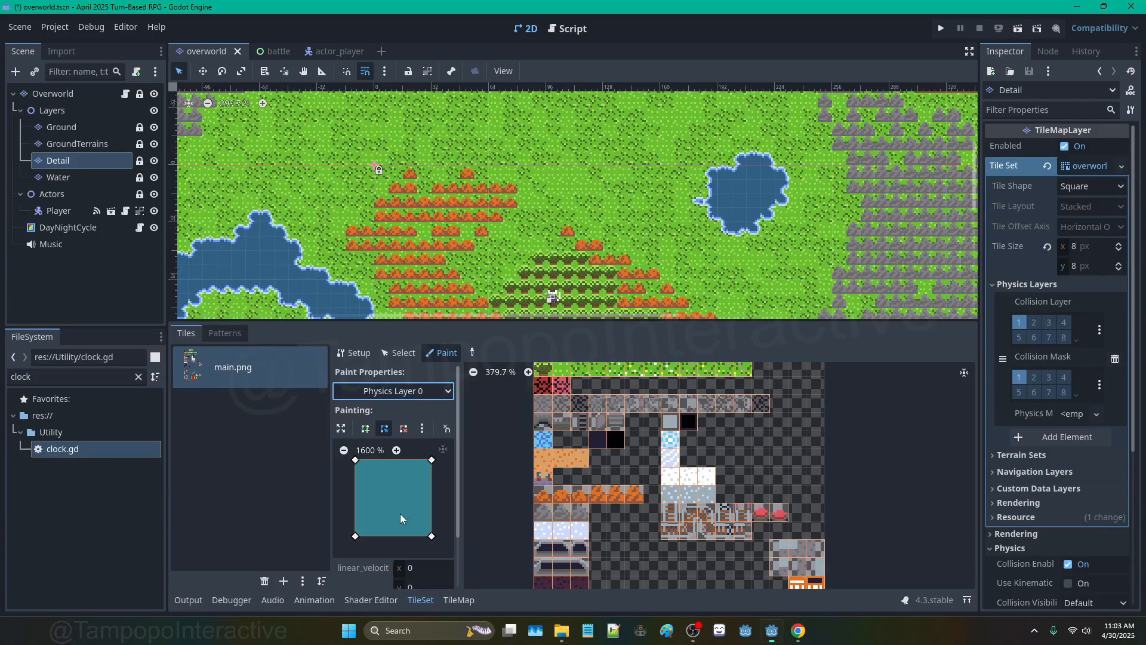
click(548, 512)
click(562, 513)
click(578, 513)
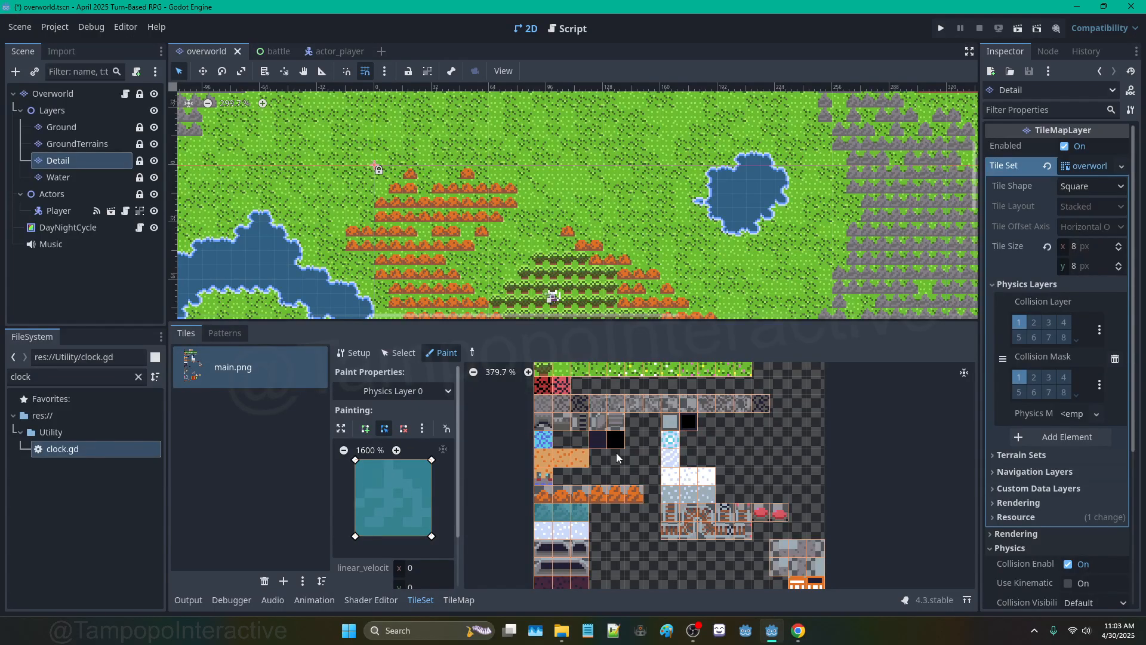
Step: Run the project, then comment out the dangling 'or' on line 8 of room.gd and save
click(941, 29)
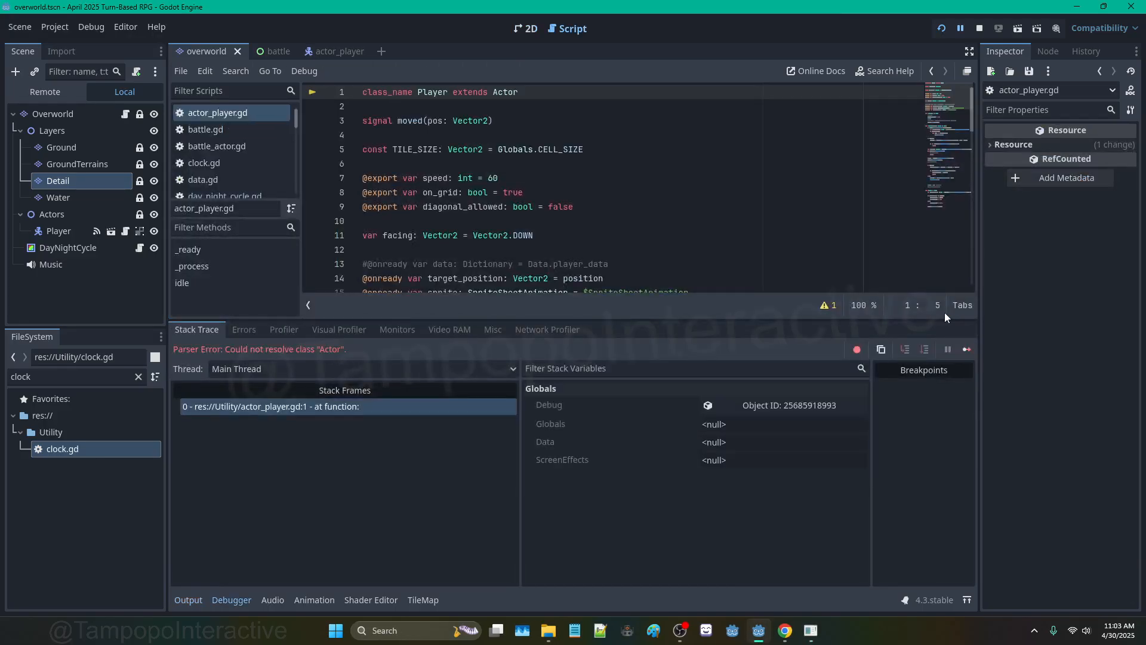
click(126, 114)
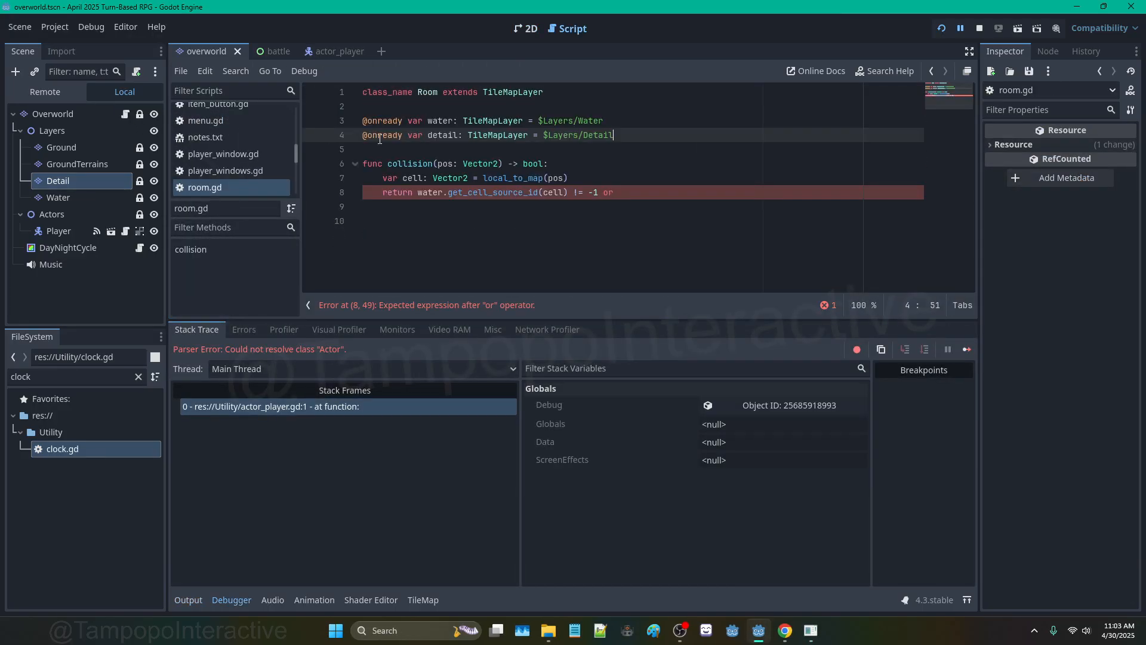
click(597, 192)
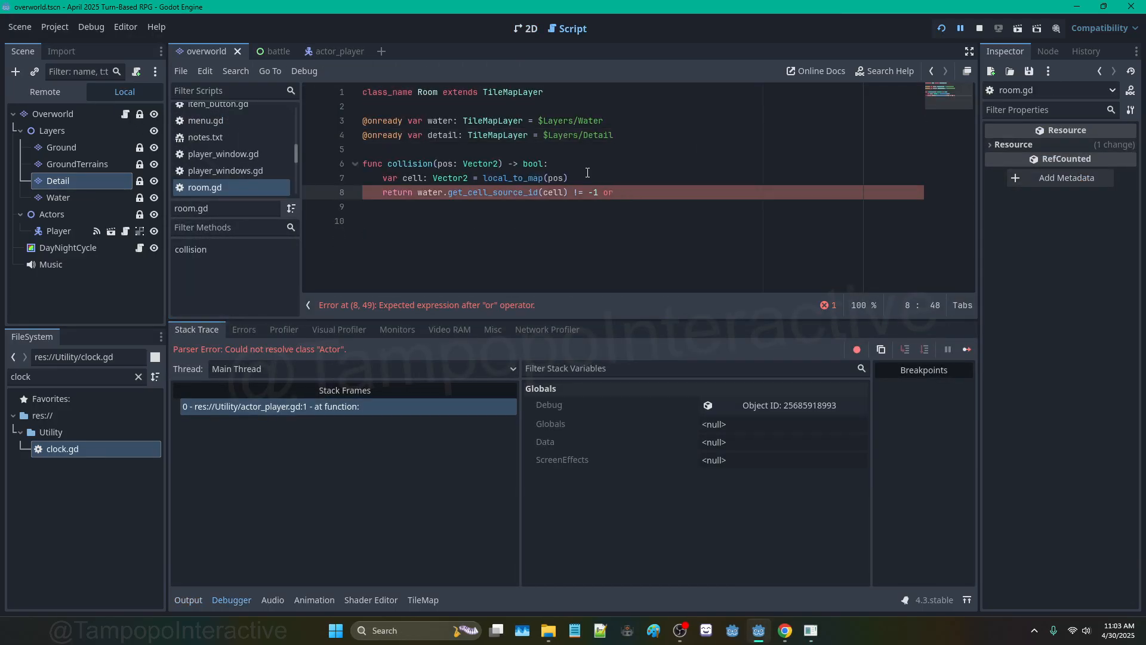
text(#)
key(ctrl+s)
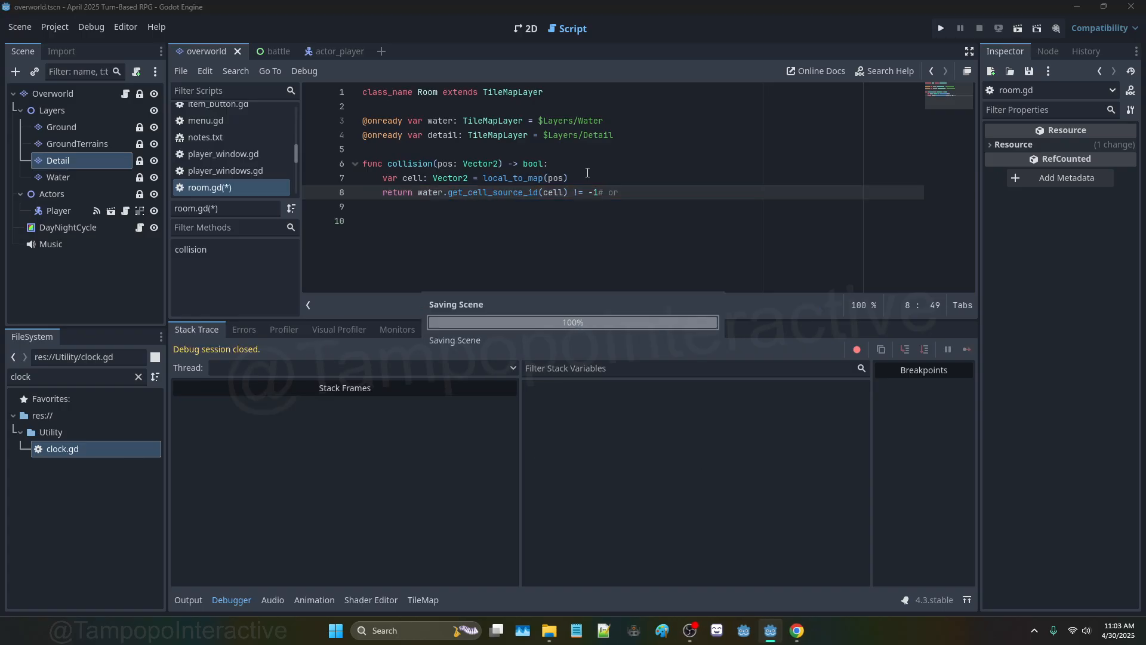
Step: Rerun the game, walk the player right, down, right and up, then stop it
key(F5)
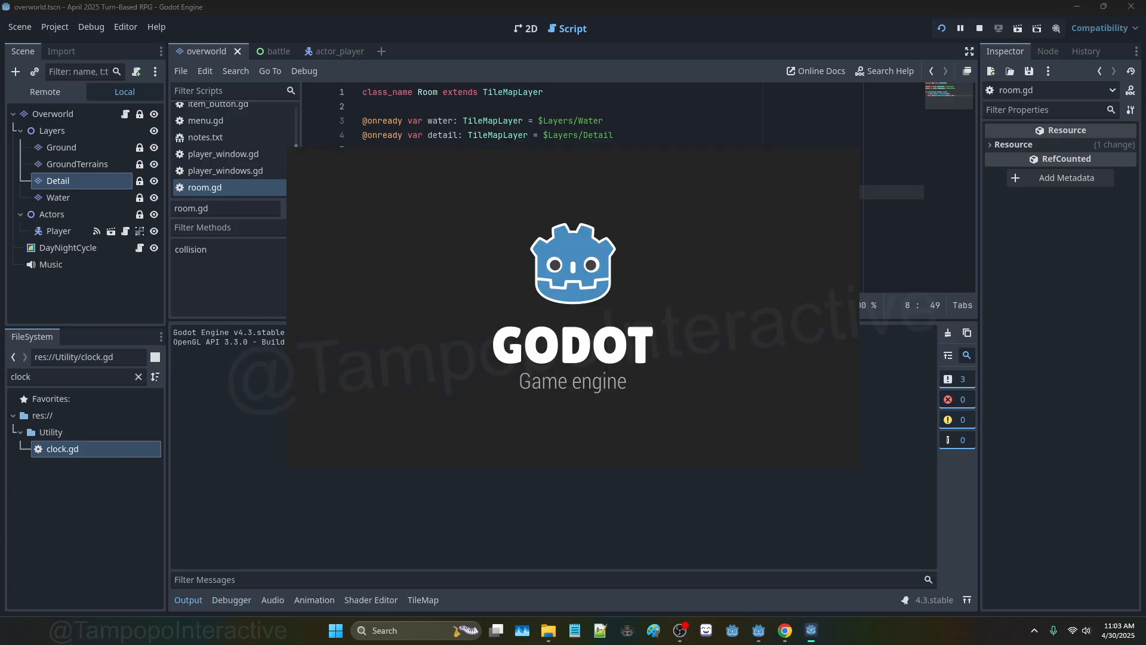
key(Right)
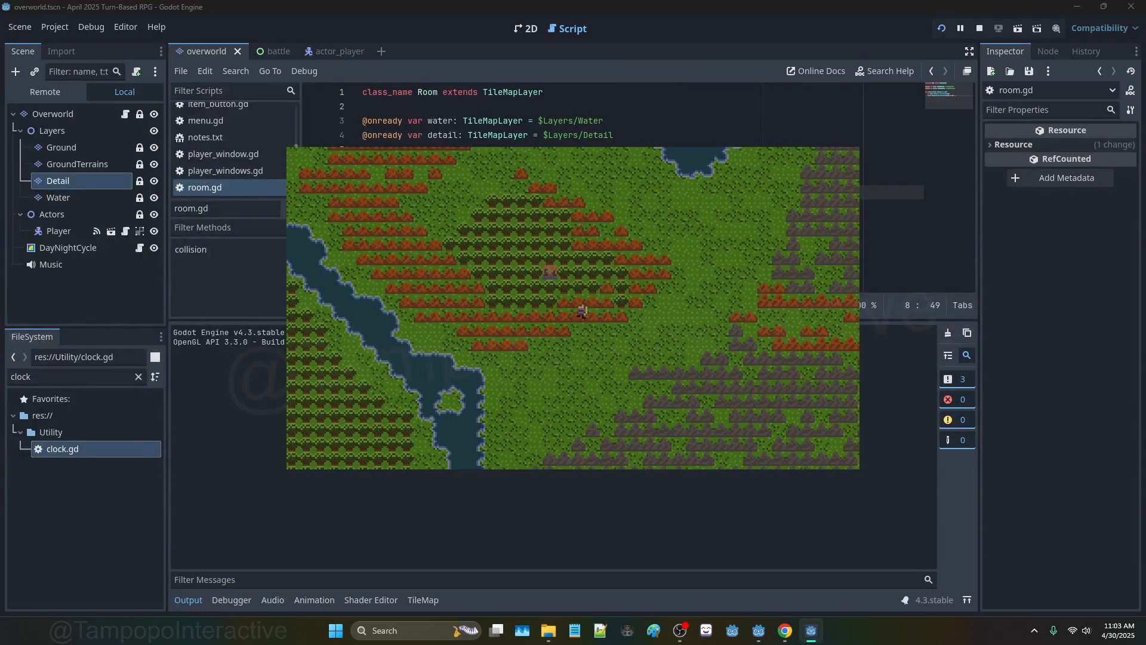
key(Down)
key(Right)
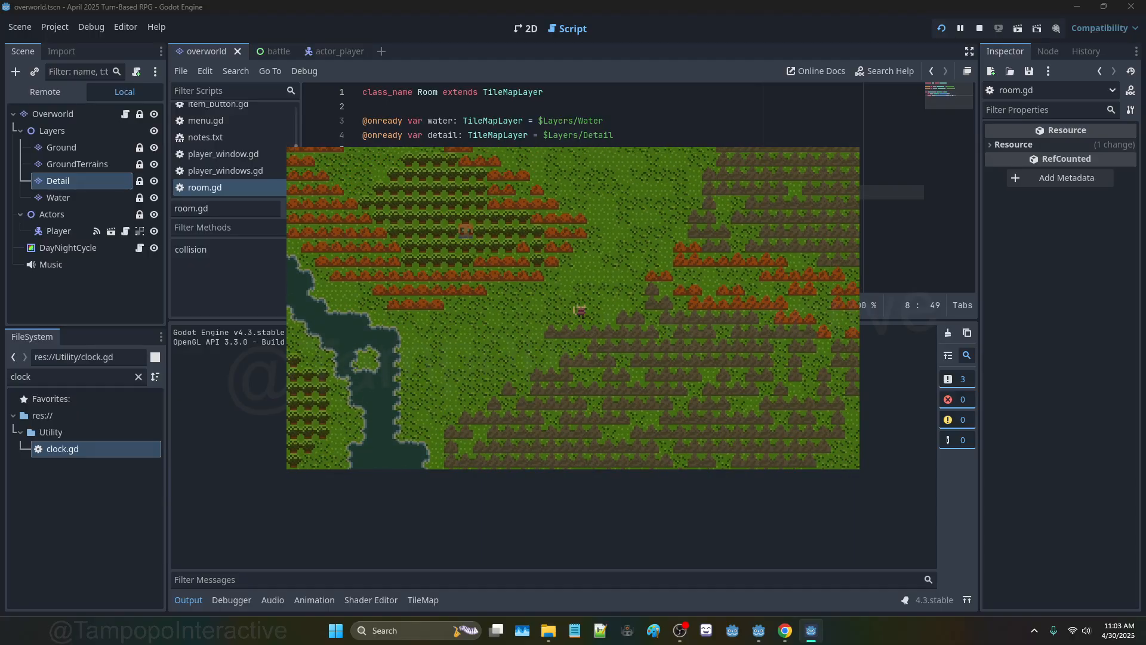
key(Up)
key(F8)
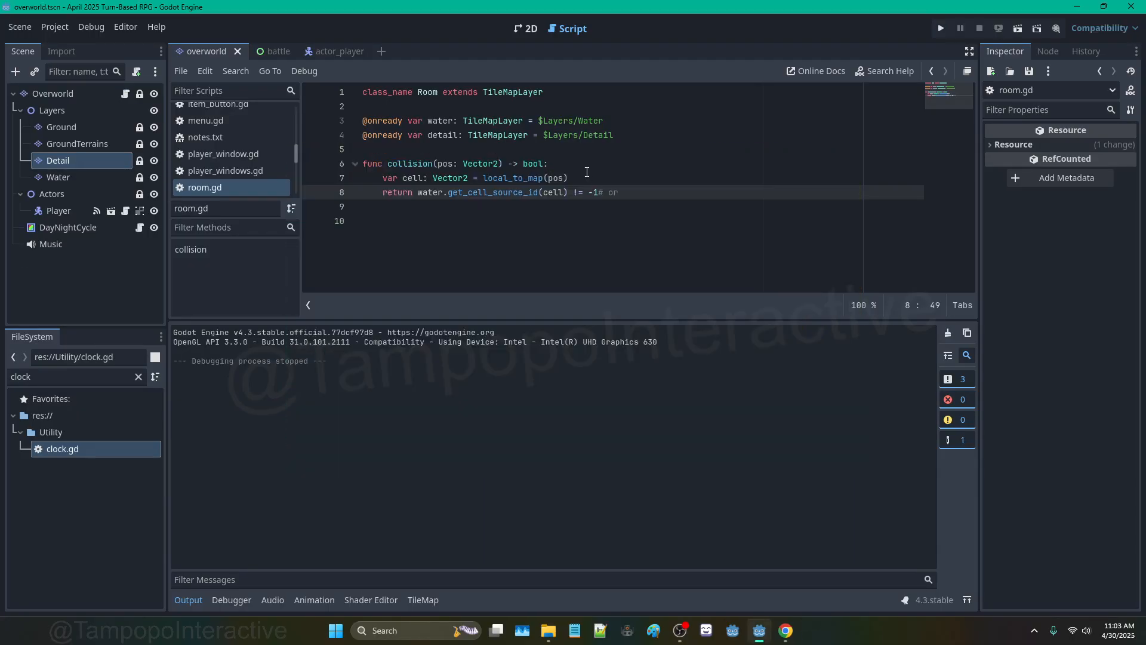
Step: In the actor_player scene's 2D view, select Player and make CollisionShape2D visible
click(336, 50)
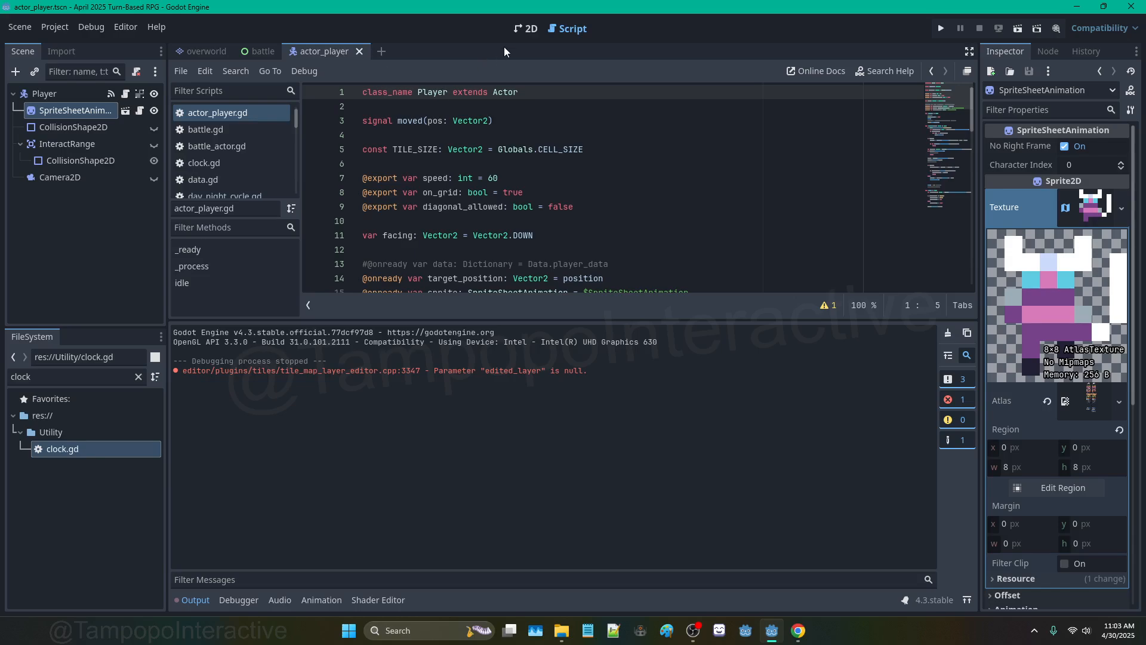
click(524, 31)
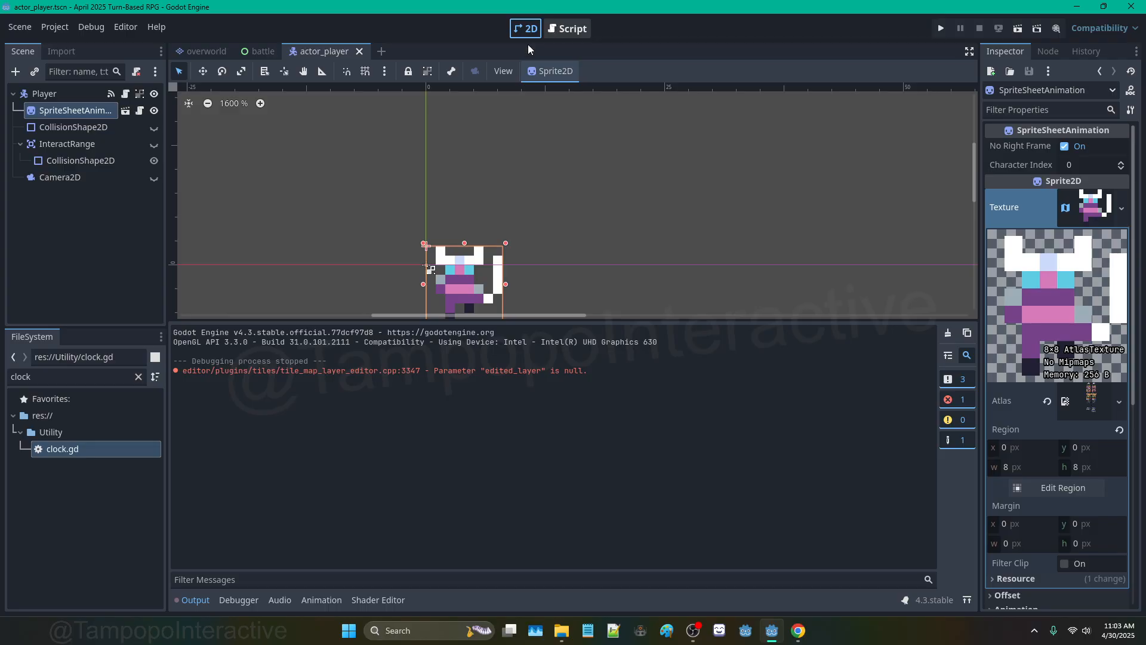
click(80, 97)
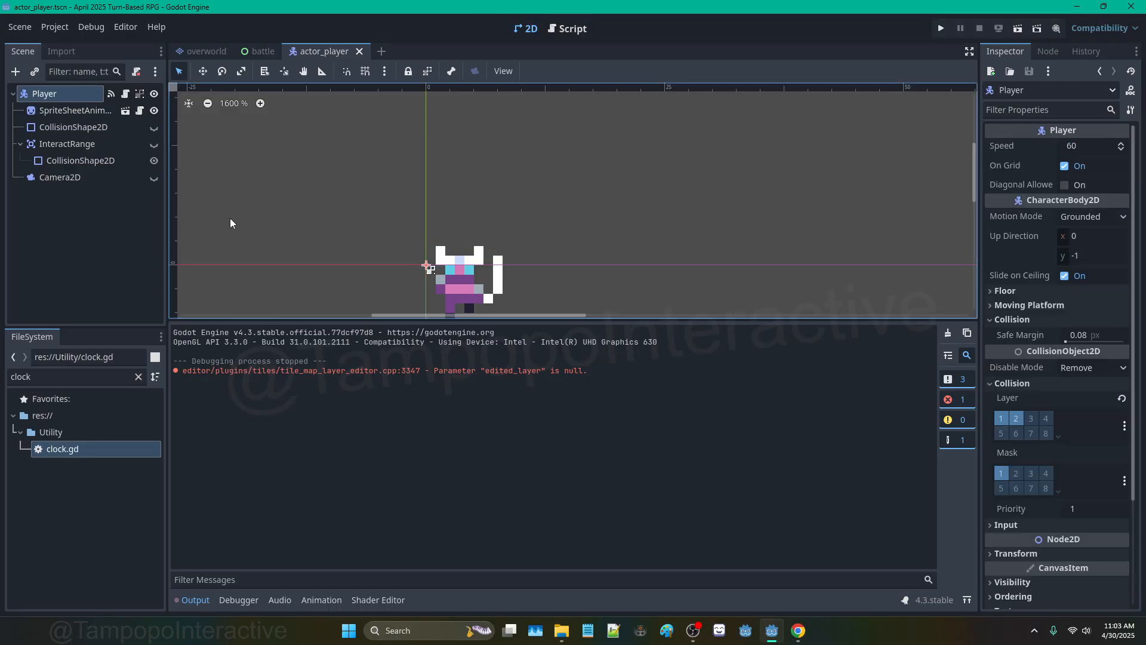
click(154, 129)
scroll(465, 256, down, 4)
middle_drag(513, 295, 526, 195)
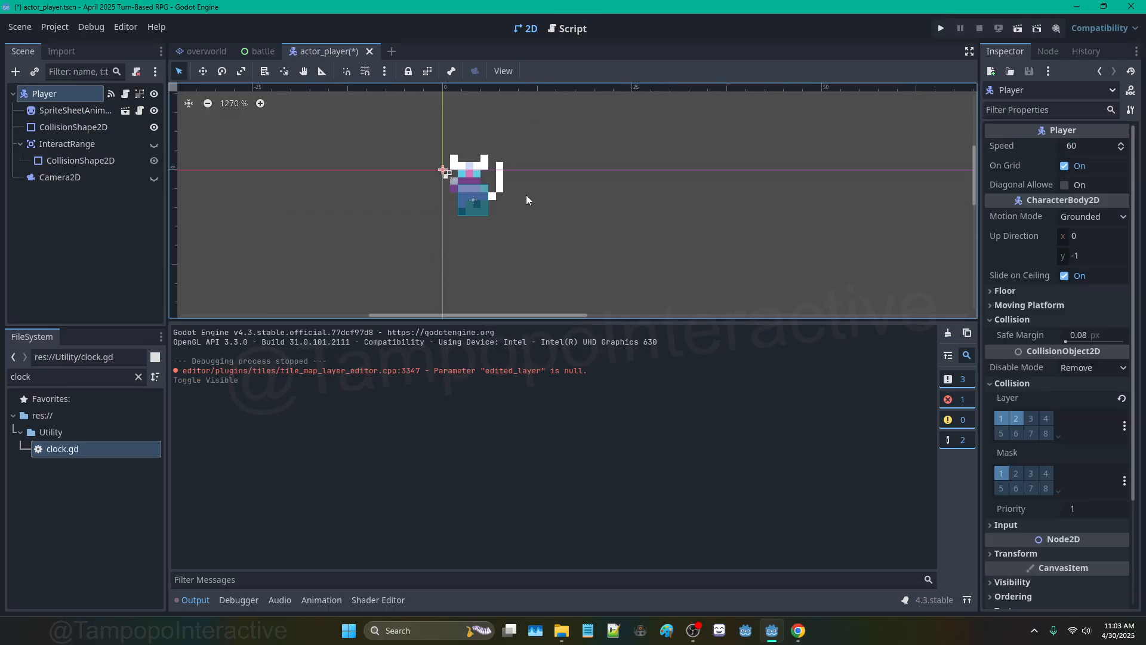
scroll(503, 207, up, 5)
scroll(503, 207, up, 1)
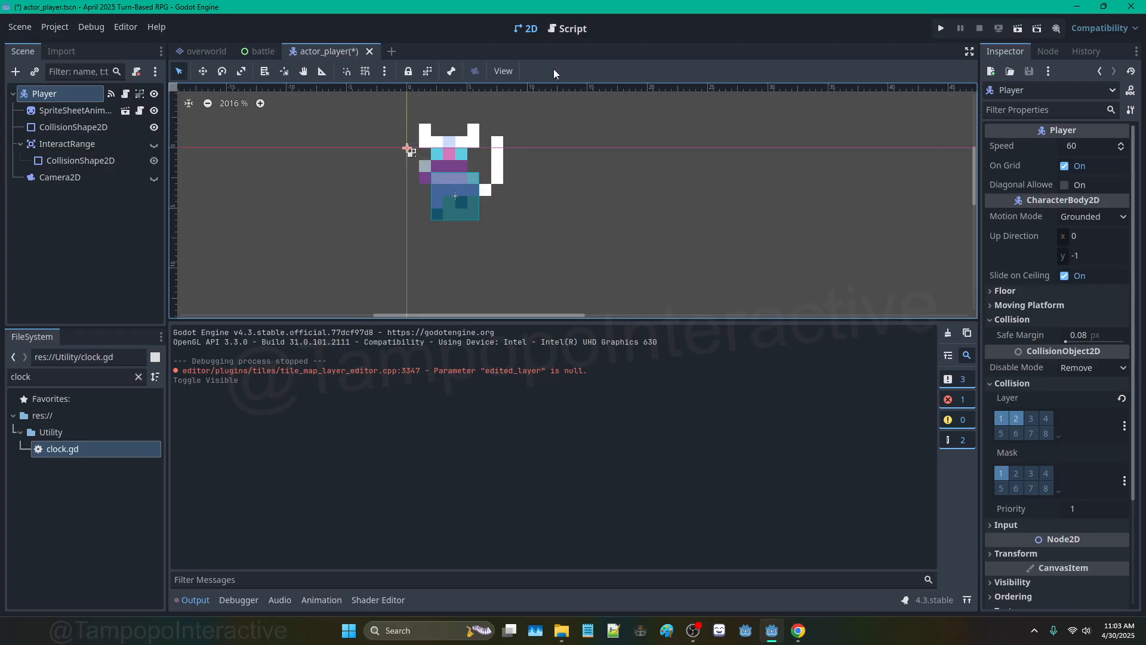
click(582, 30)
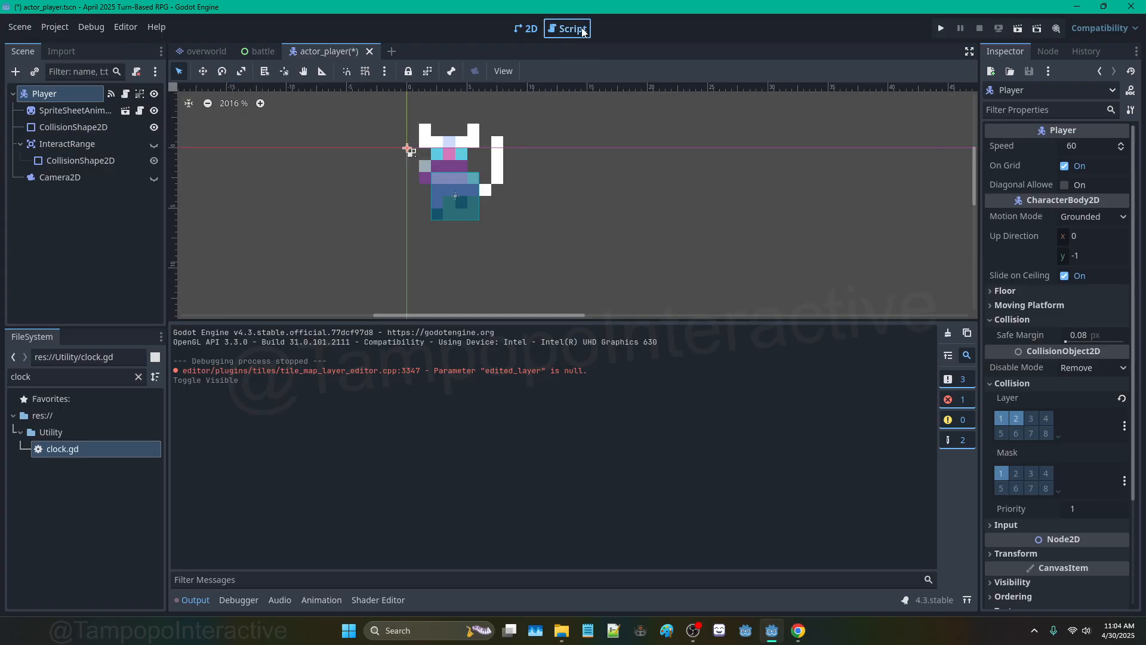
Step: Insert move_and_collide(movement * SPEED * delta, true) before current_room on line 50
drag(946, 101, 949, 159)
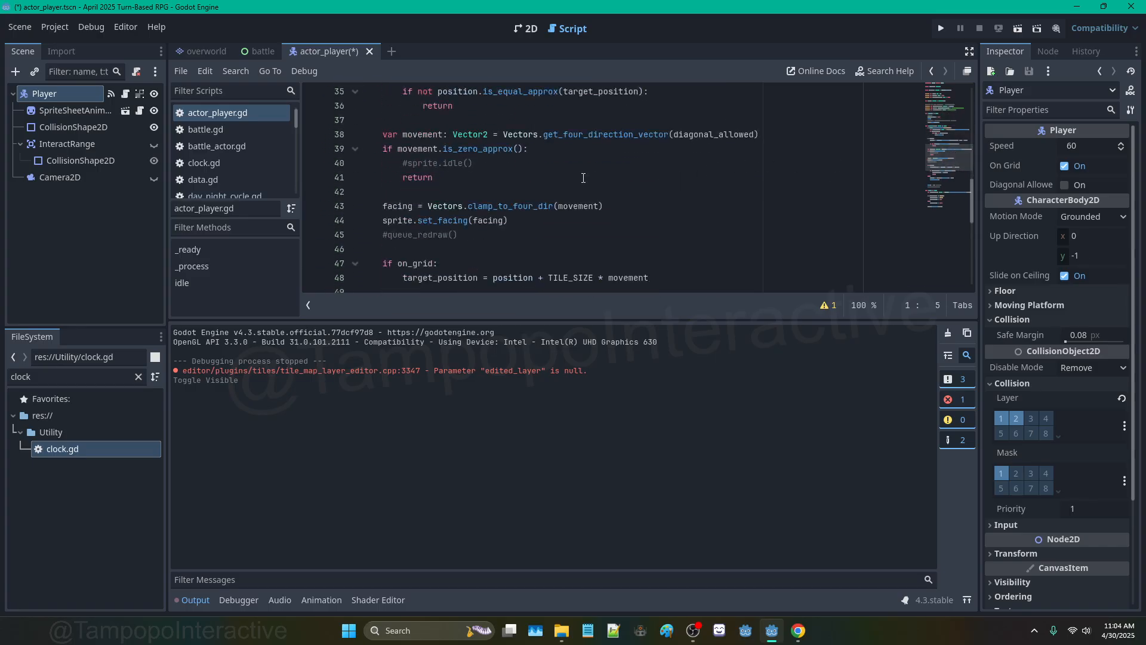
scroll(561, 184, down, 2)
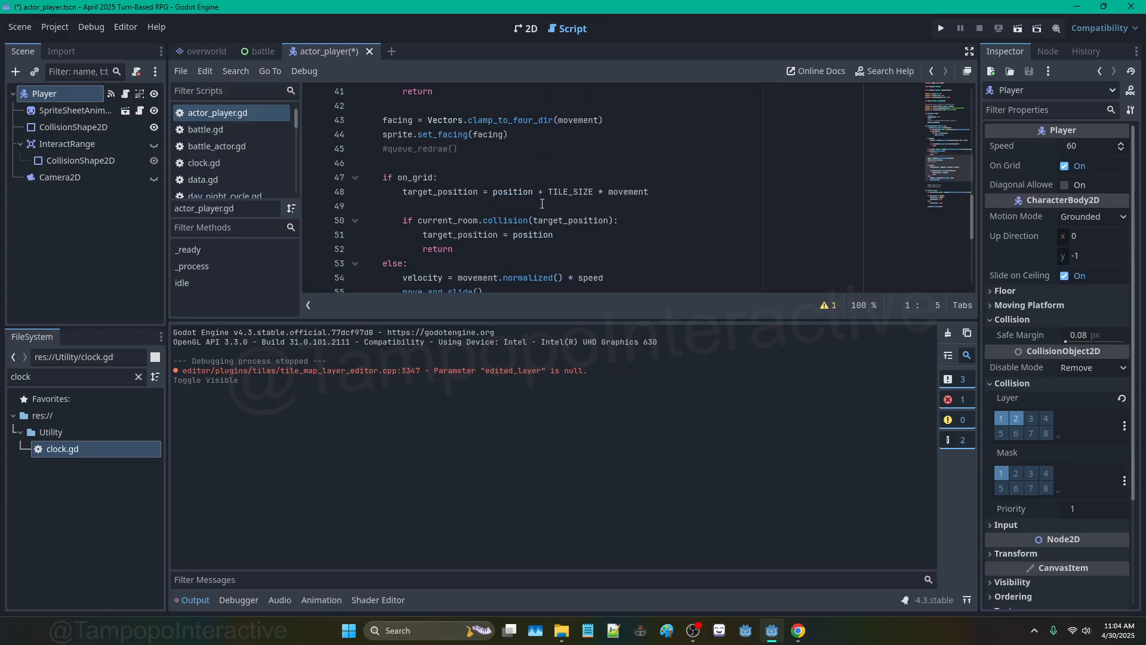
click(598, 220)
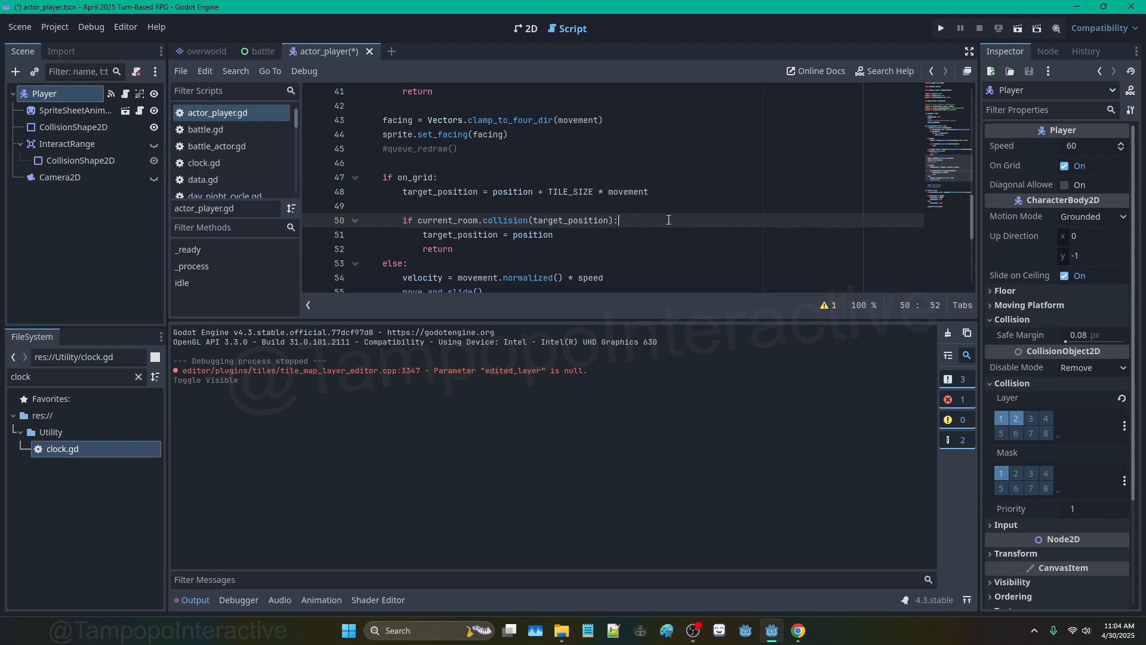
key(Left)
click(418, 220)
text(move_and_collide()
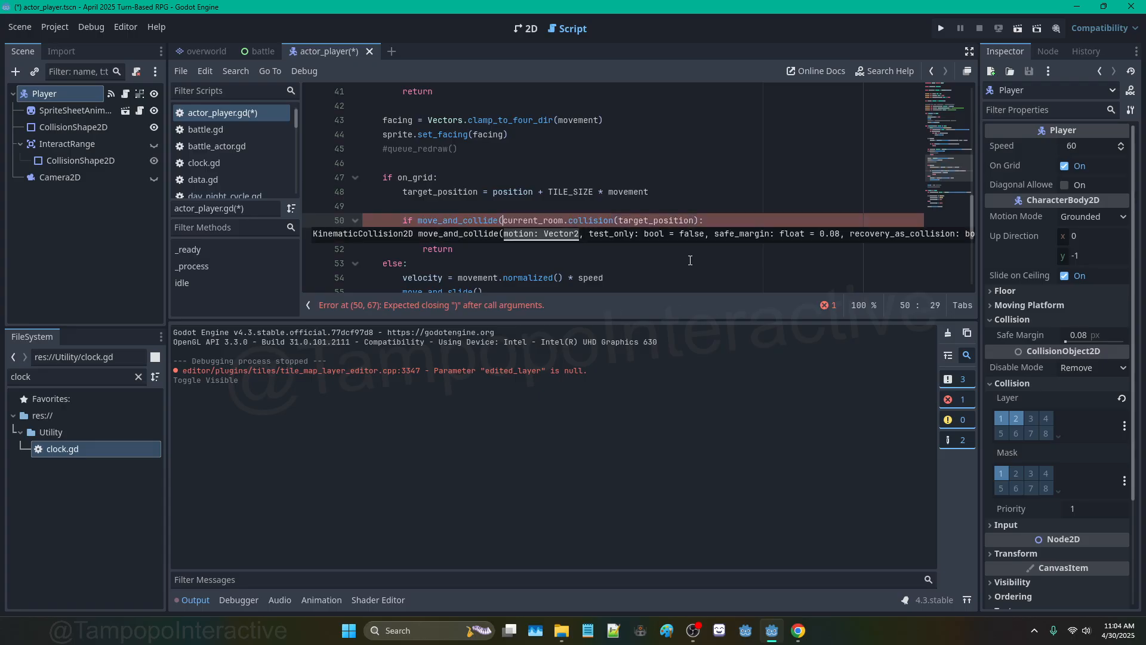
text(movement)
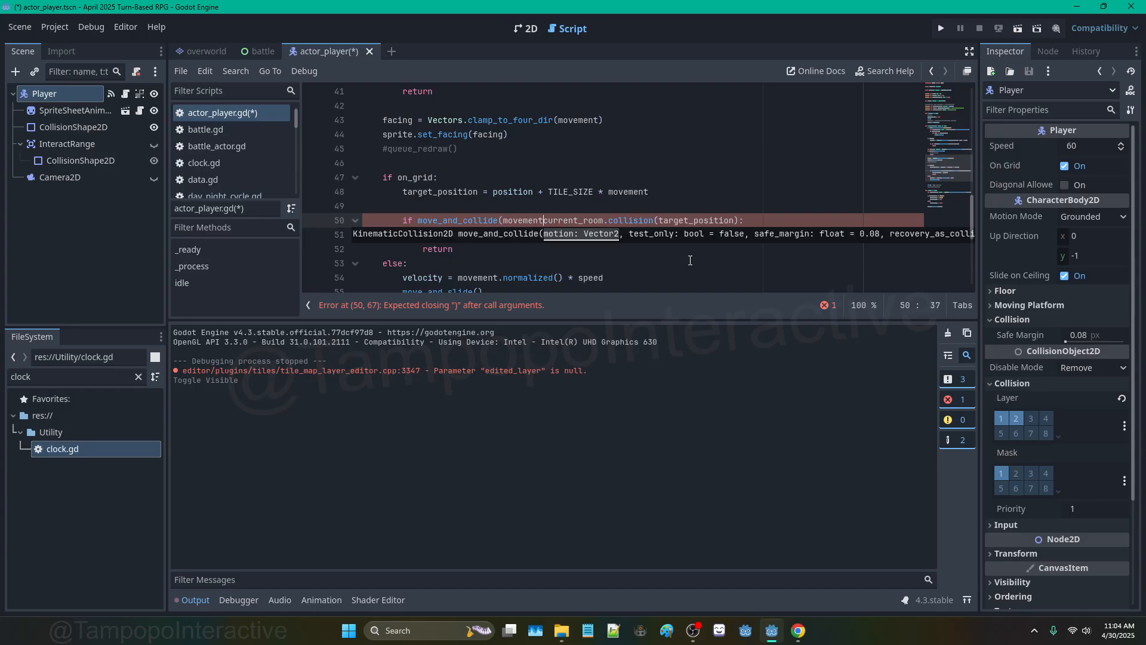
text( * SPEED * d)
key(Escape)
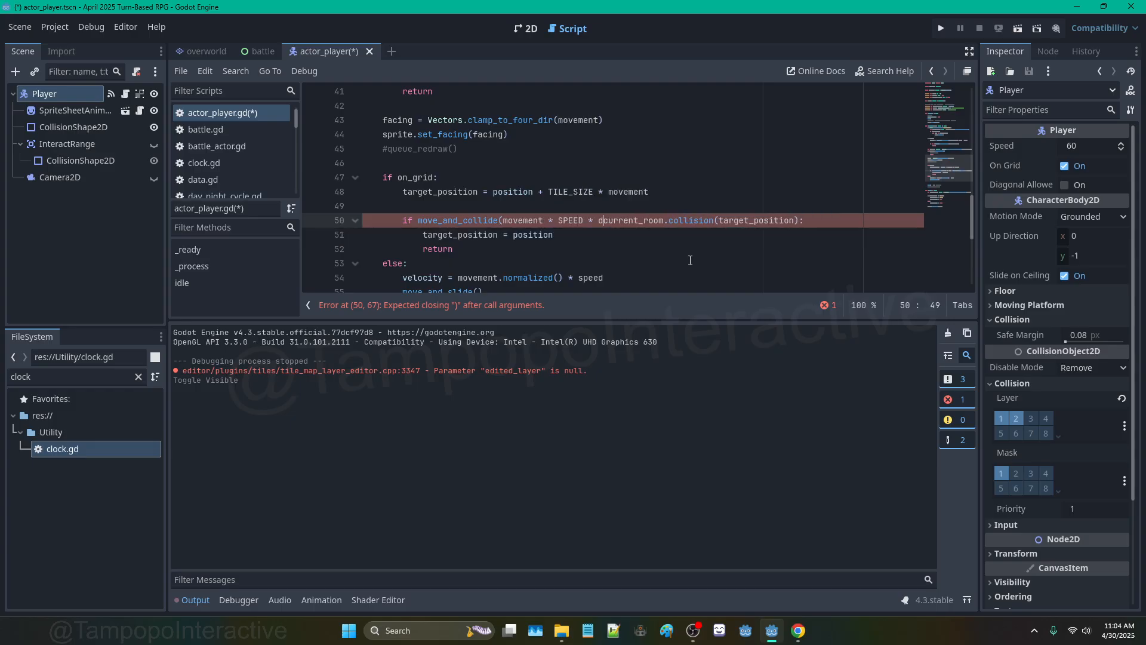
text(elta, )
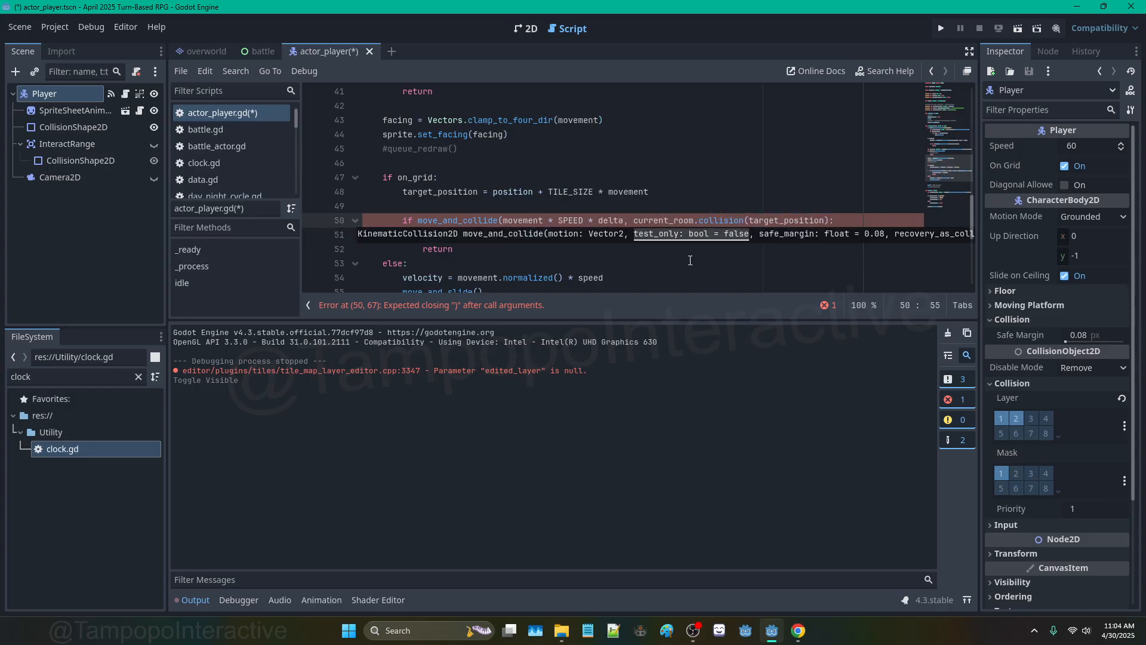
text(true))
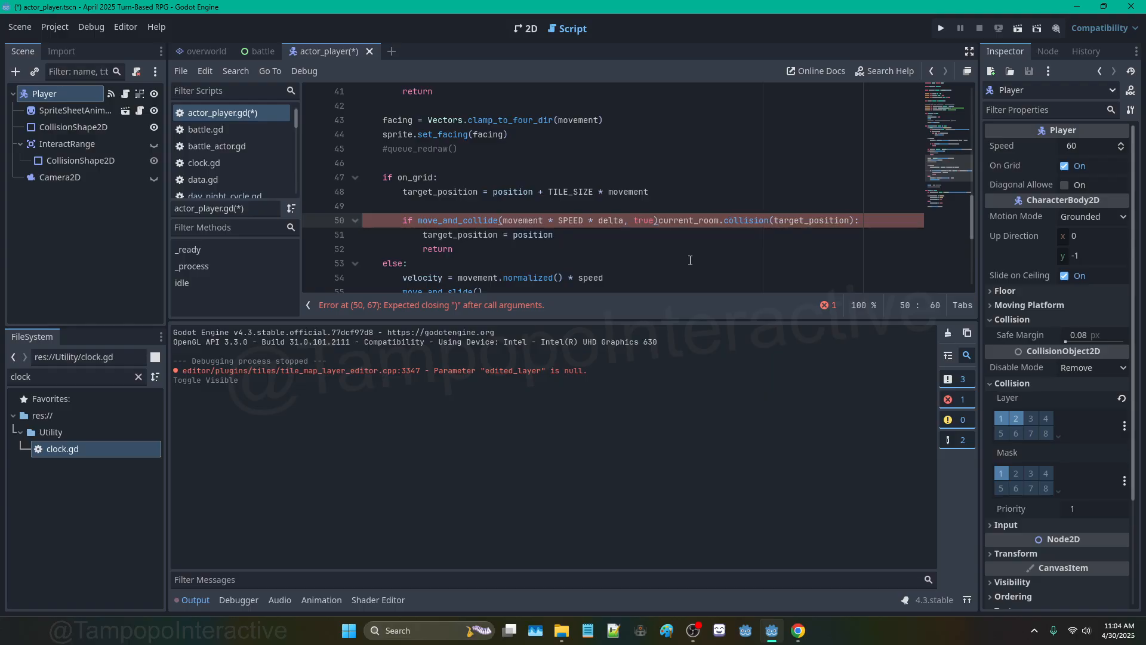
text(:)
key(Return)
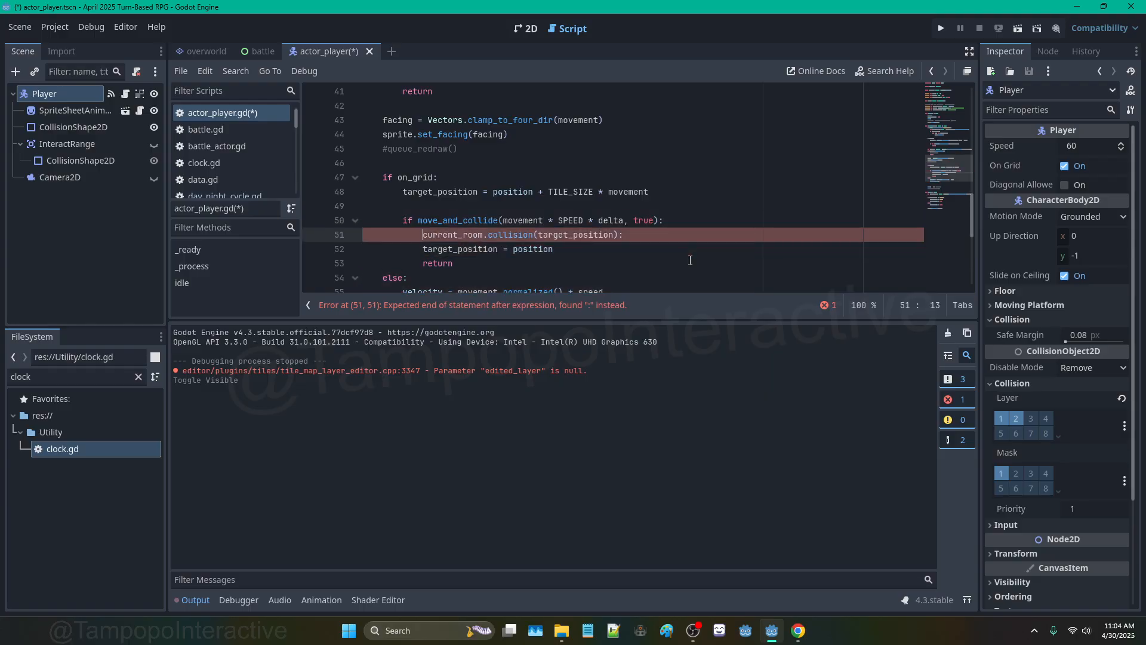
Step: Join the checks with 'or' and wrap current_room.collision onto indented line 51
key(BackSpace)
key(BackSpace)
key(BackSpace)
key(BackSpace)
key(BackSpace)
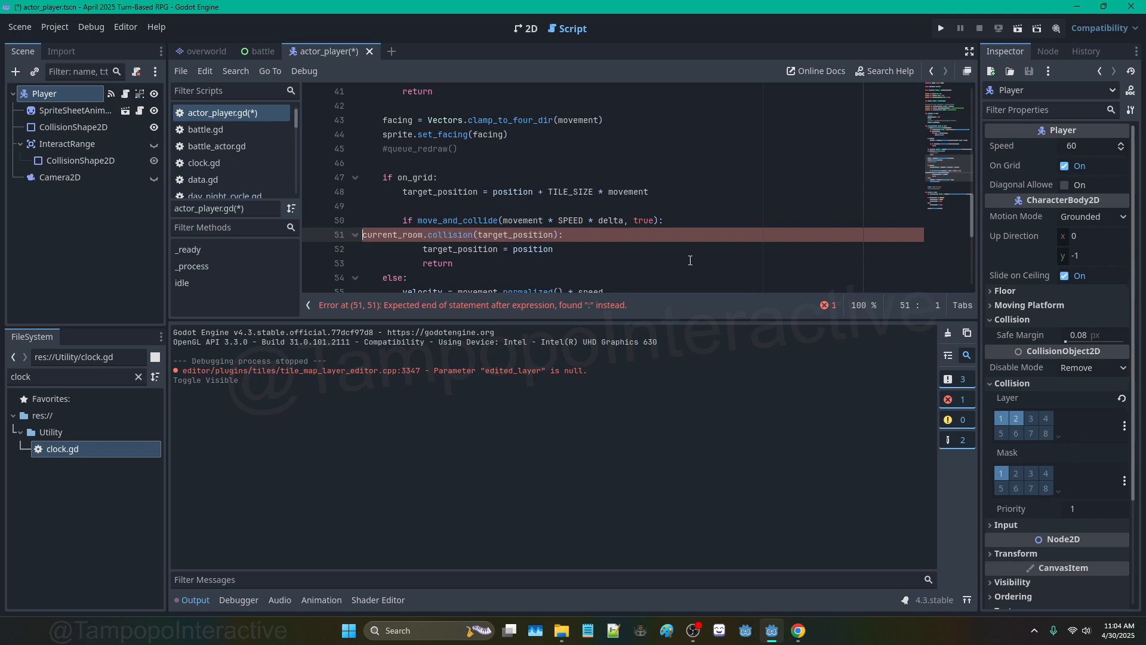
text(or)
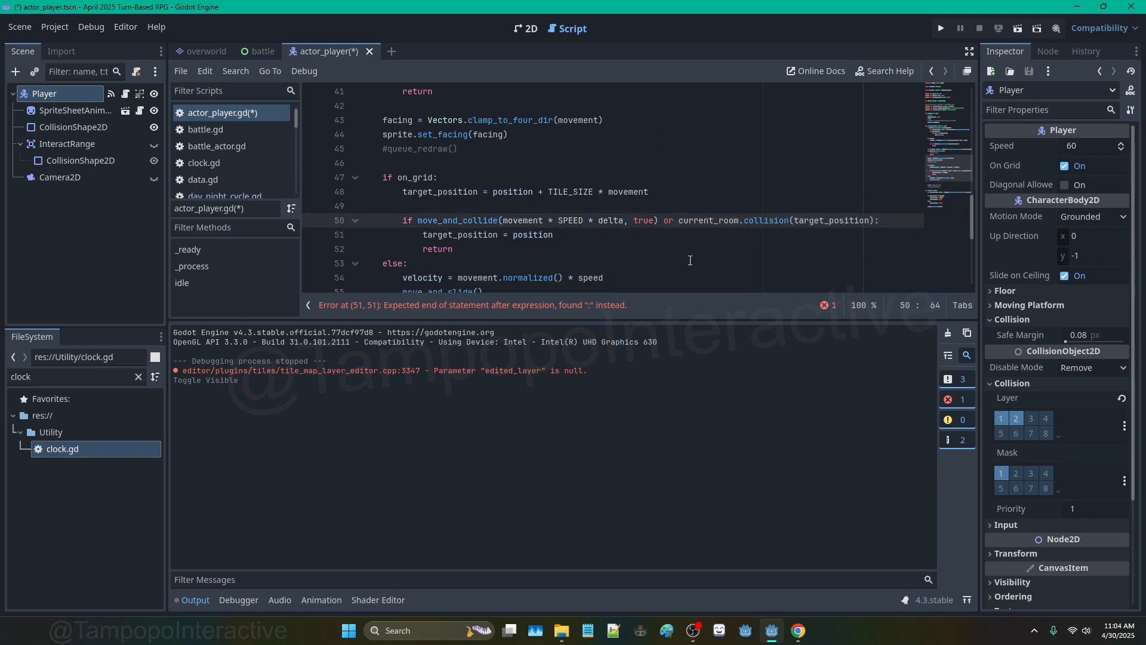
key(Return)
key(Tab)
key(Tab)
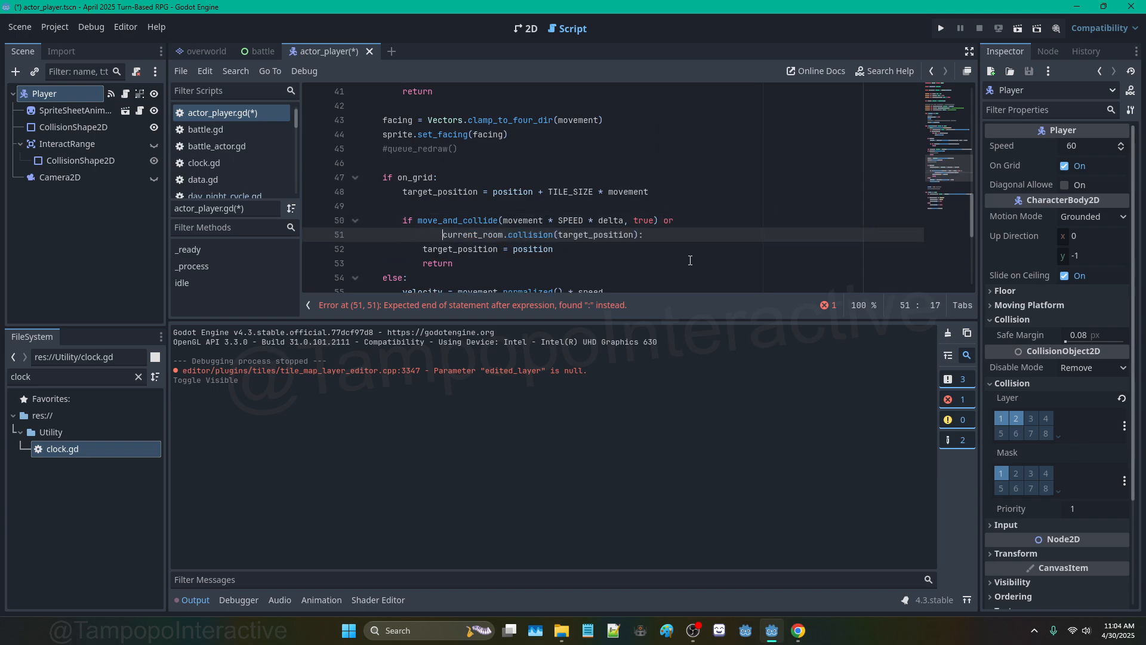
click(689, 221)
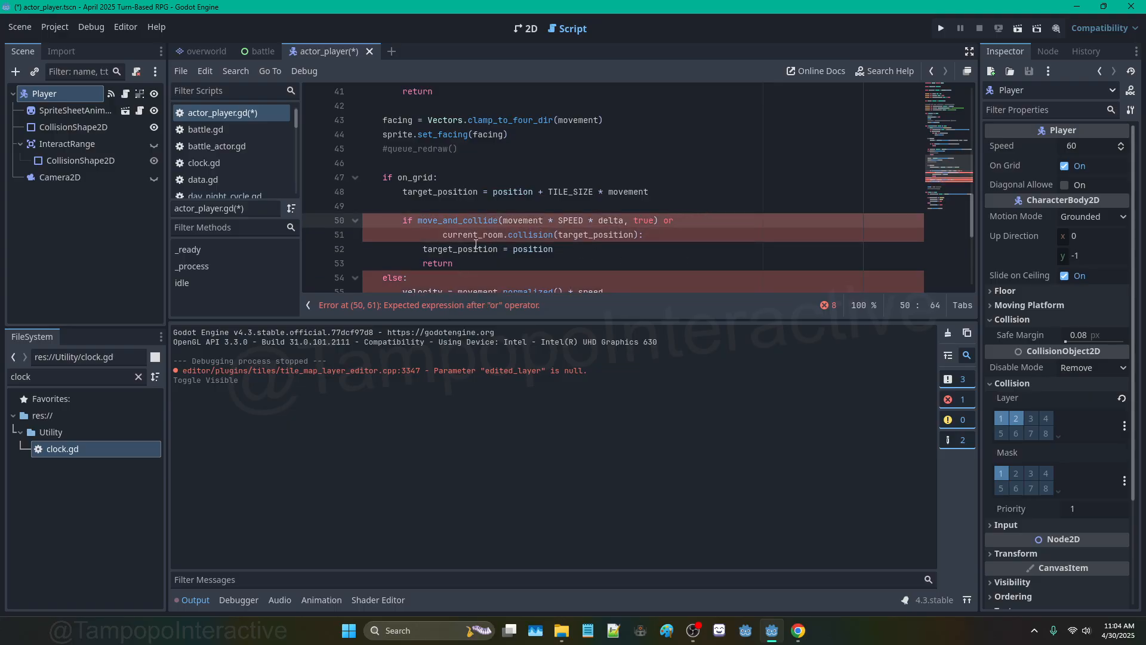
click(443, 235)
key(BackSpace)
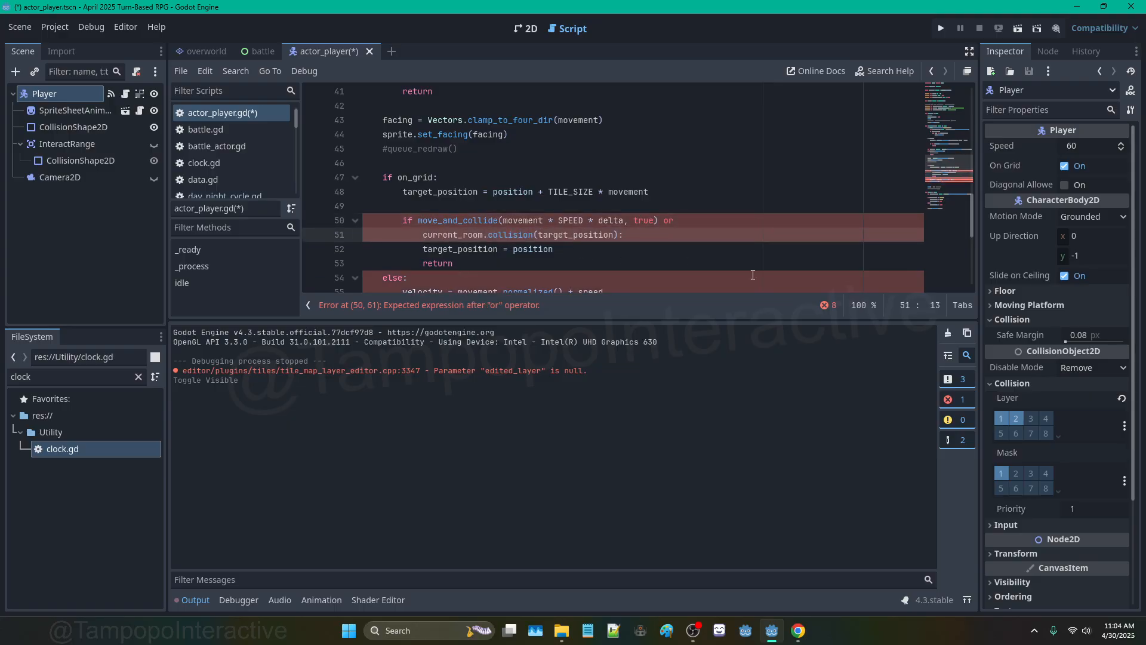
key(Tab)
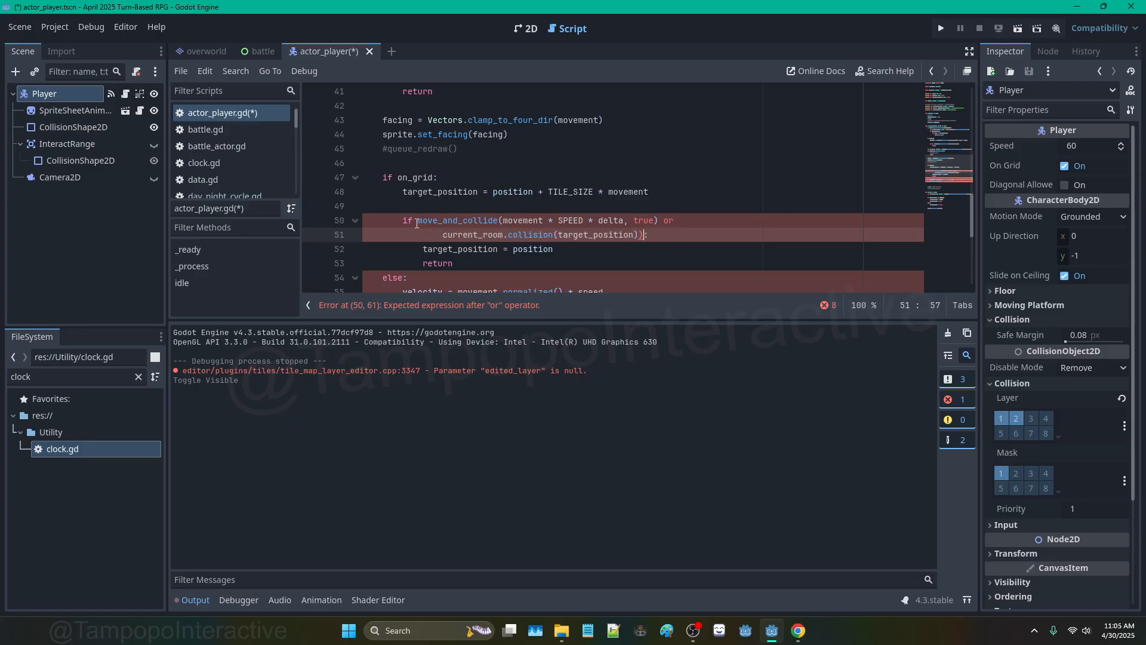
Step: Add the opening parenthesis after 'if' and change SPEED to speed on line 50
click(418, 220)
text(()
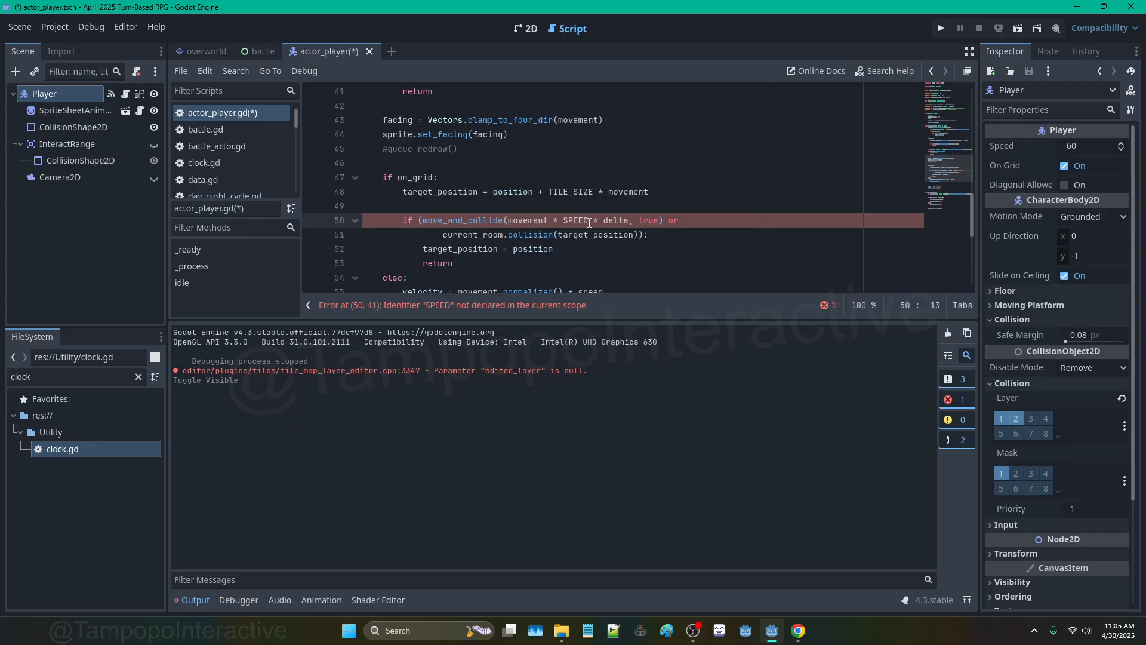
double_click(583, 220)
text(speed)
click(548, 162)
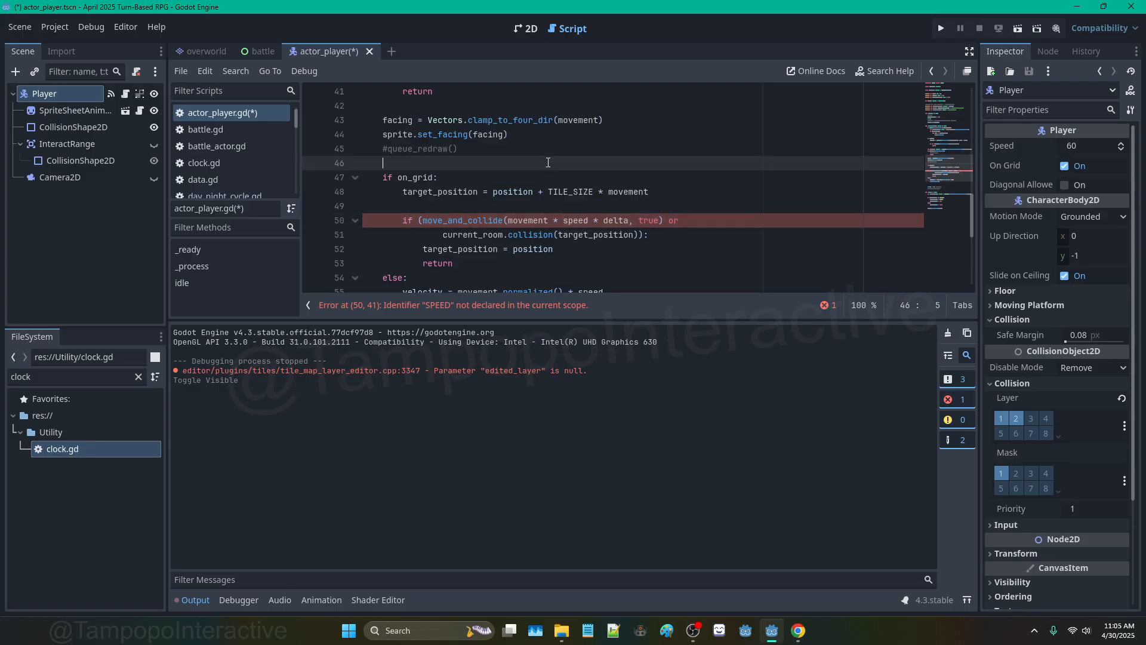
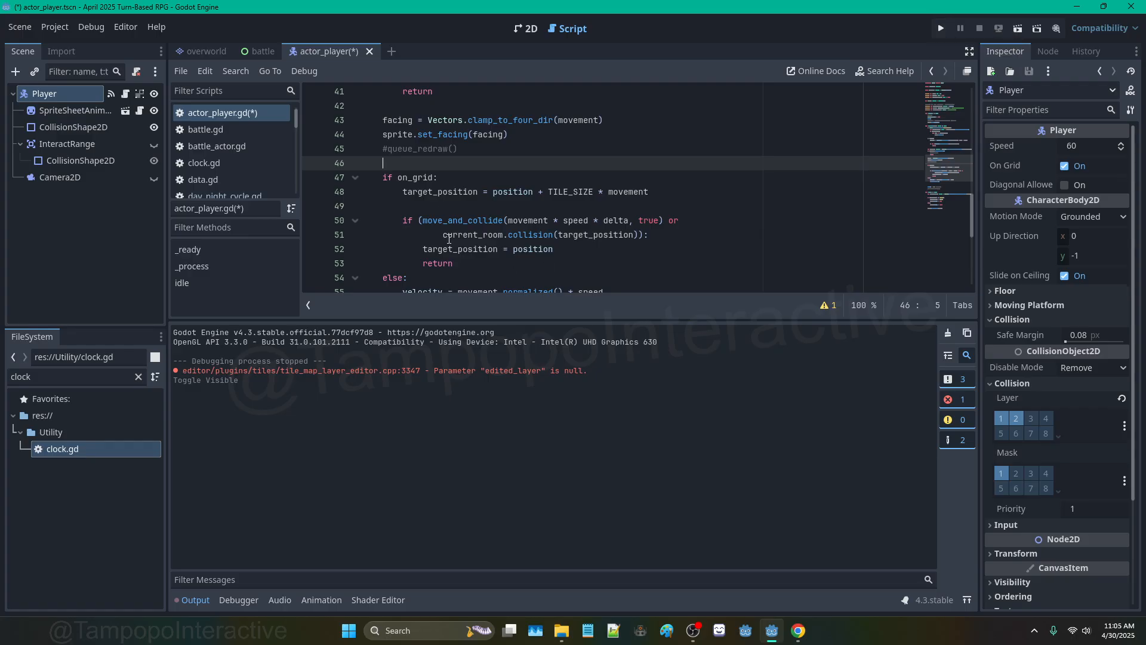
Step: Join the split if-condition back onto line 50 and test-run the player's movement
drag(444, 235, 685, 221)
key(BackSpace)
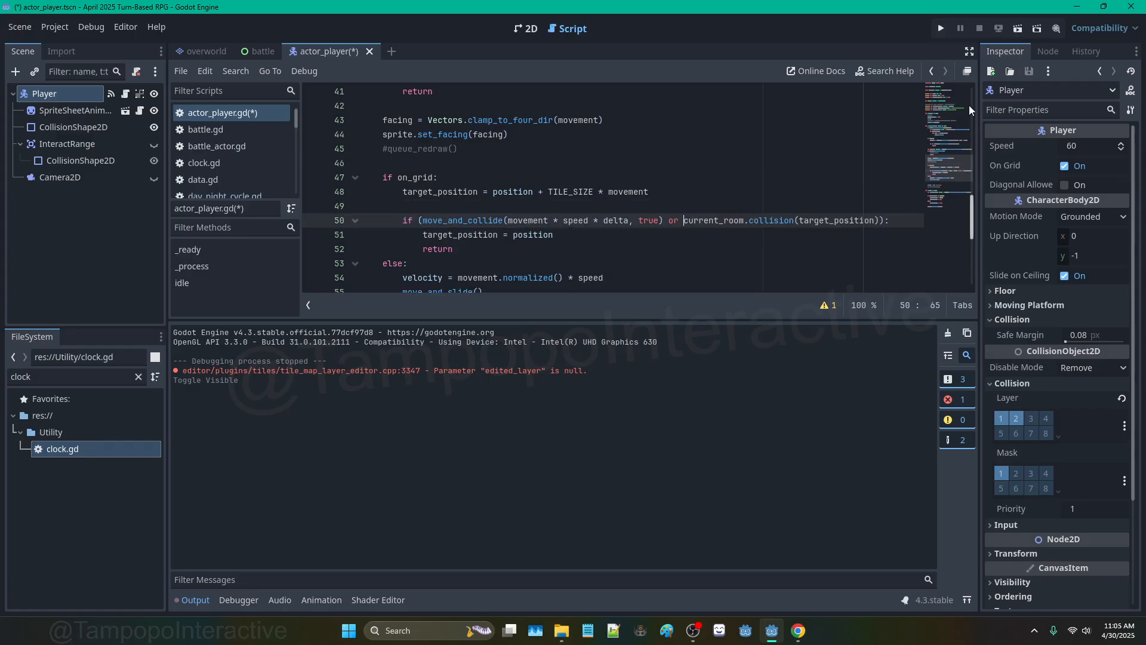
click(941, 28)
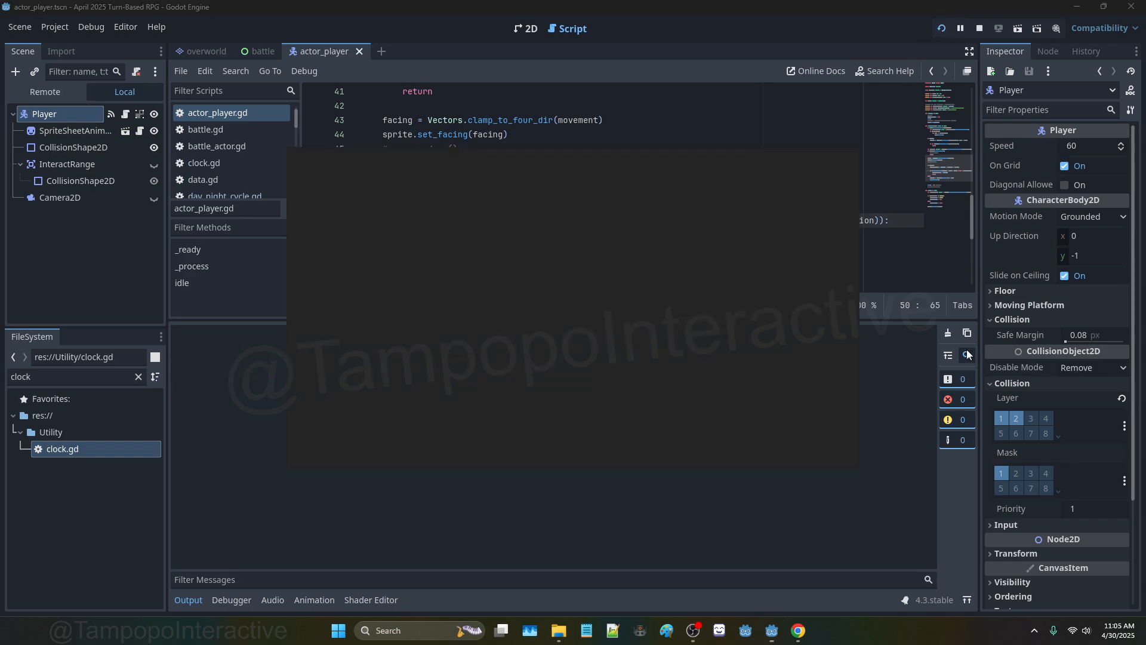
key(Down)
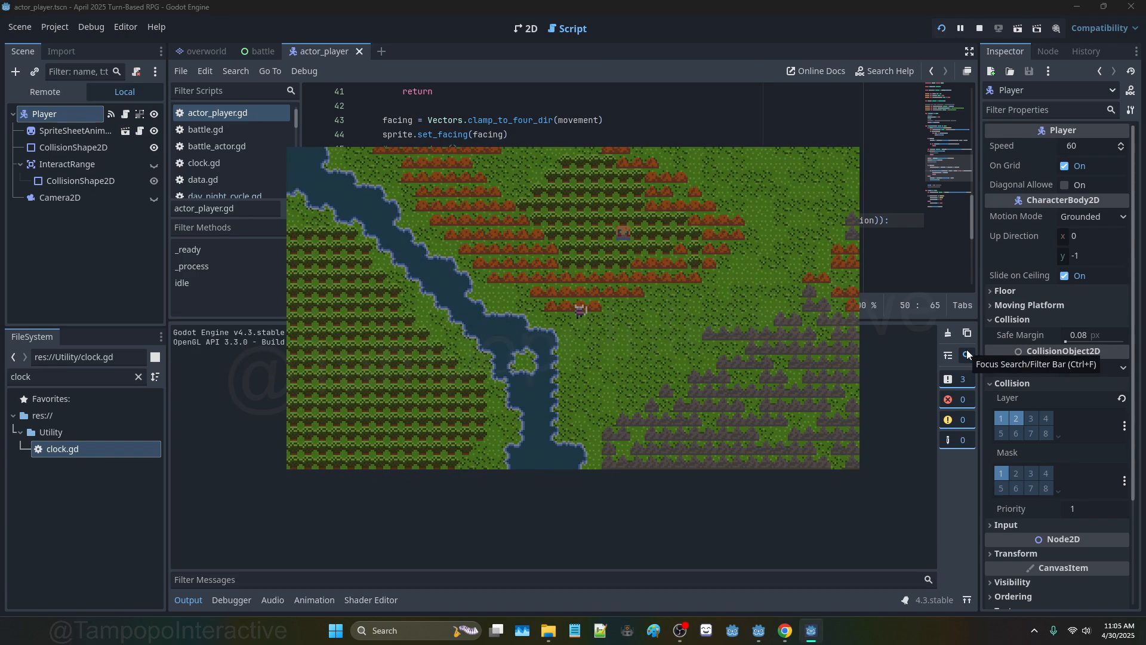
key(Right)
key(Right)
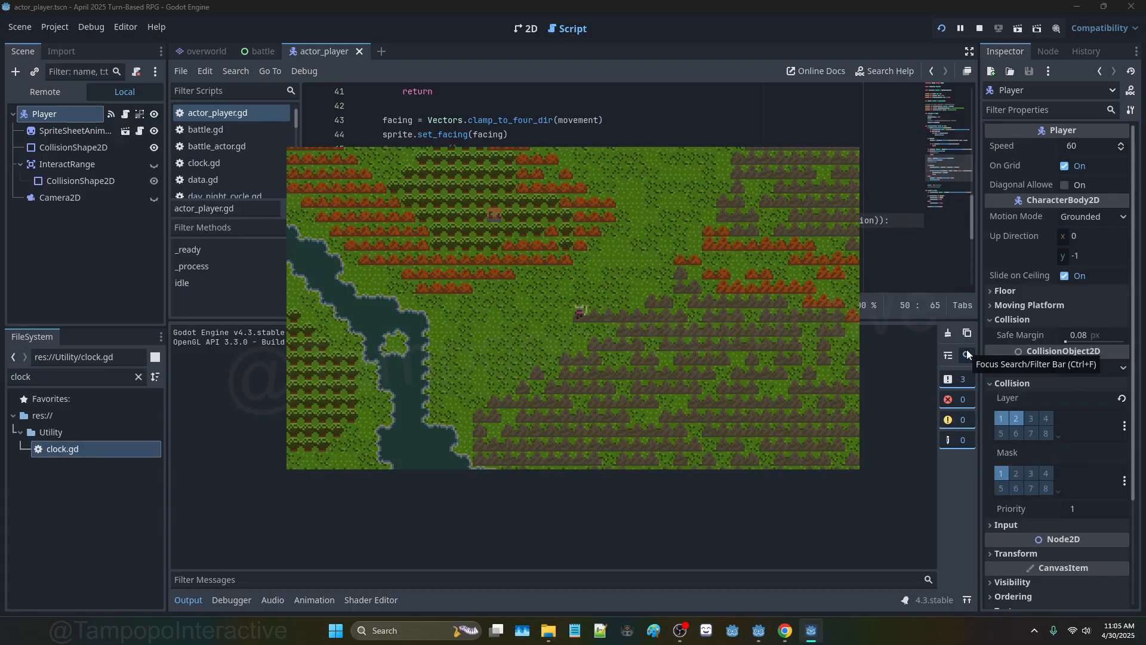
key(F8)
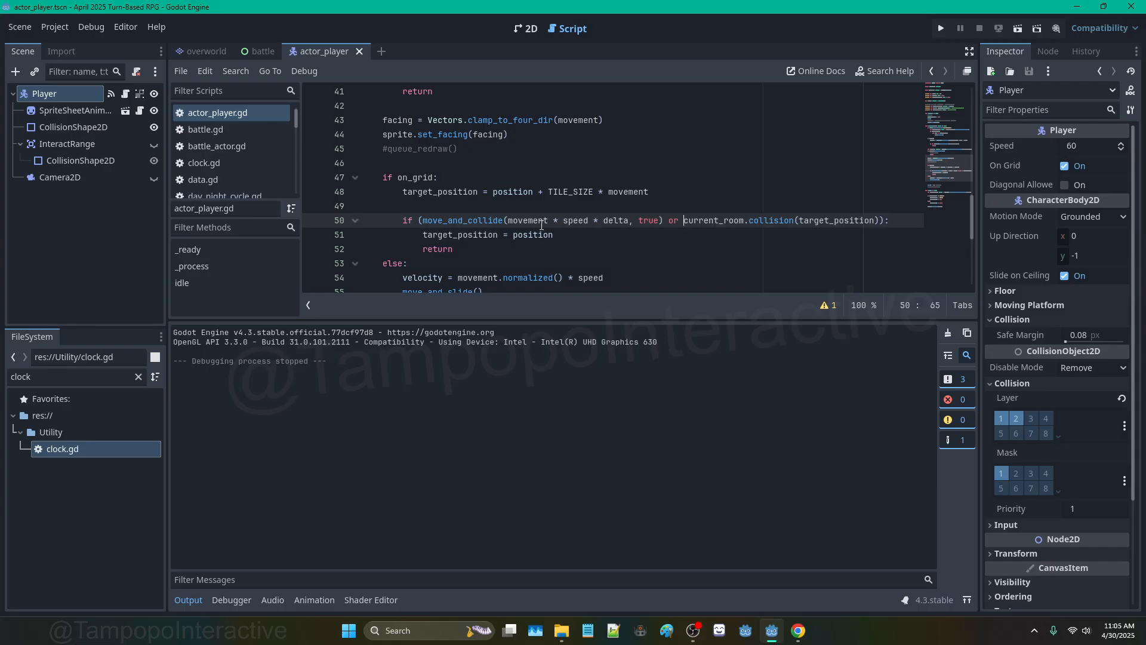
Step: Remove ' * delta' from the move_and_collide call and bring up its documentation
double_click(580, 220)
drag(629, 220, 547, 219)
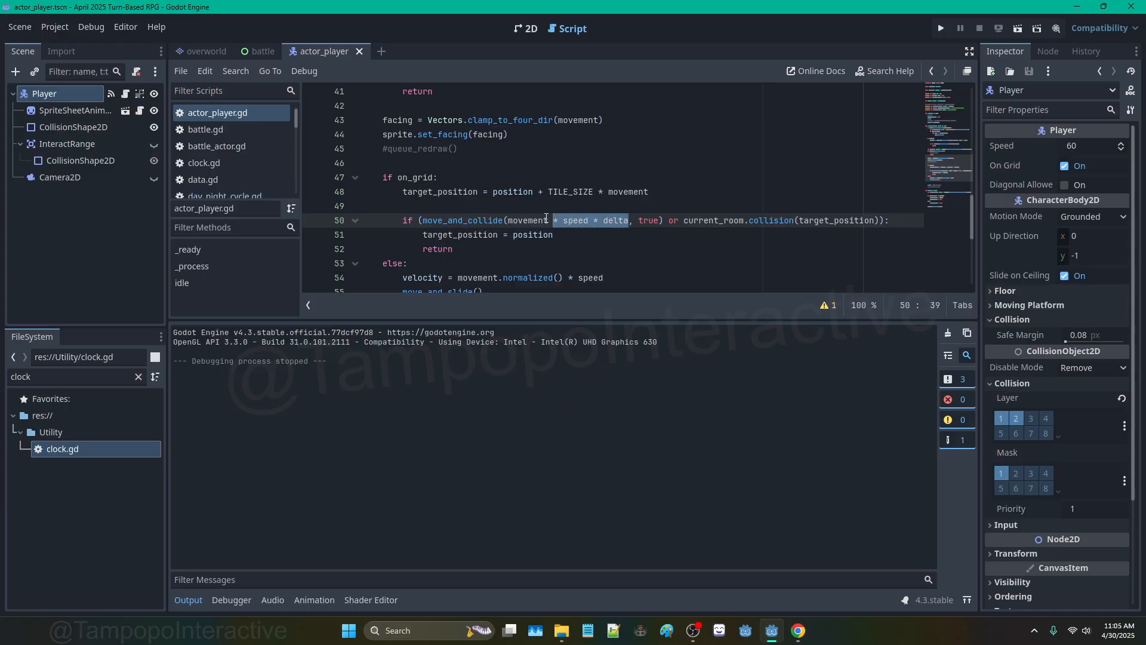
click(632, 222)
key(Left)
key(BackSpace)
key(BackSpace)
key(BackSpace)
key(BackSpace)
key(BackSpace)
key(BackSpace)
key(BackSpace)
key(BackSpace)
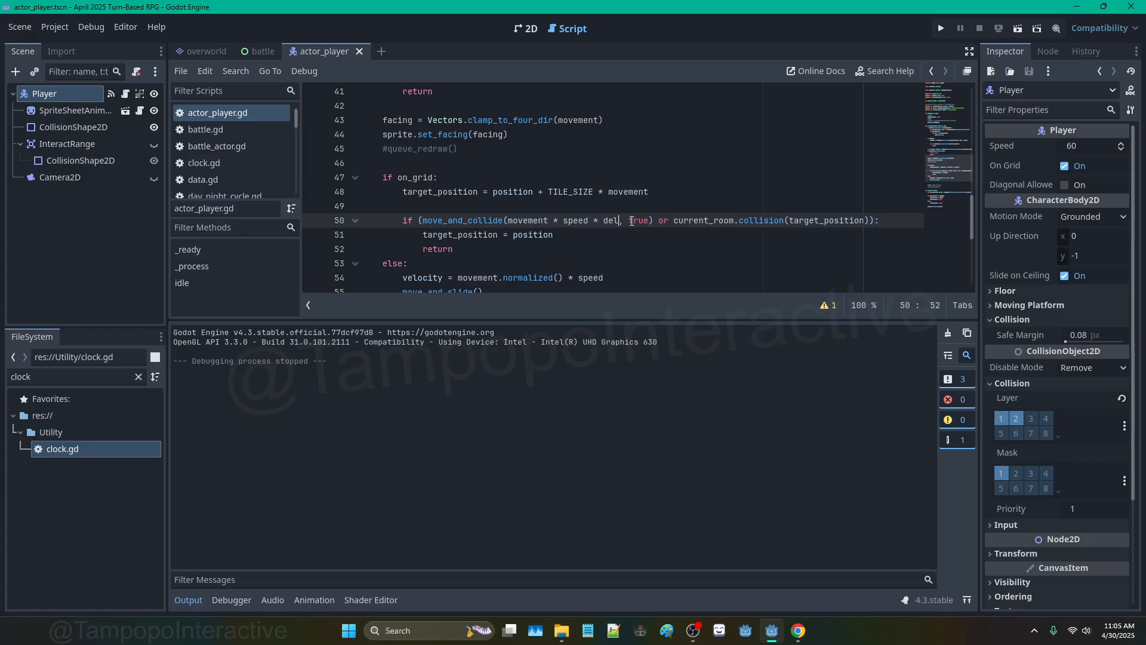
ctrl+click(495, 220)
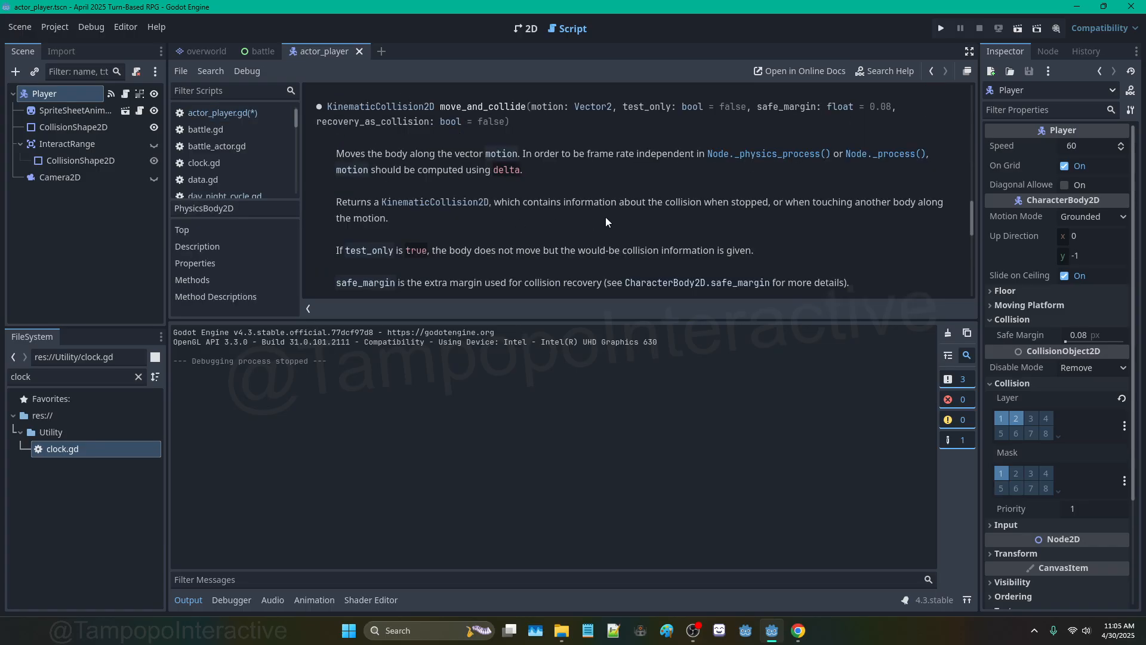
Step: Run the game again and walk the player right and down to test movement
scroll(659, 204, down, 4)
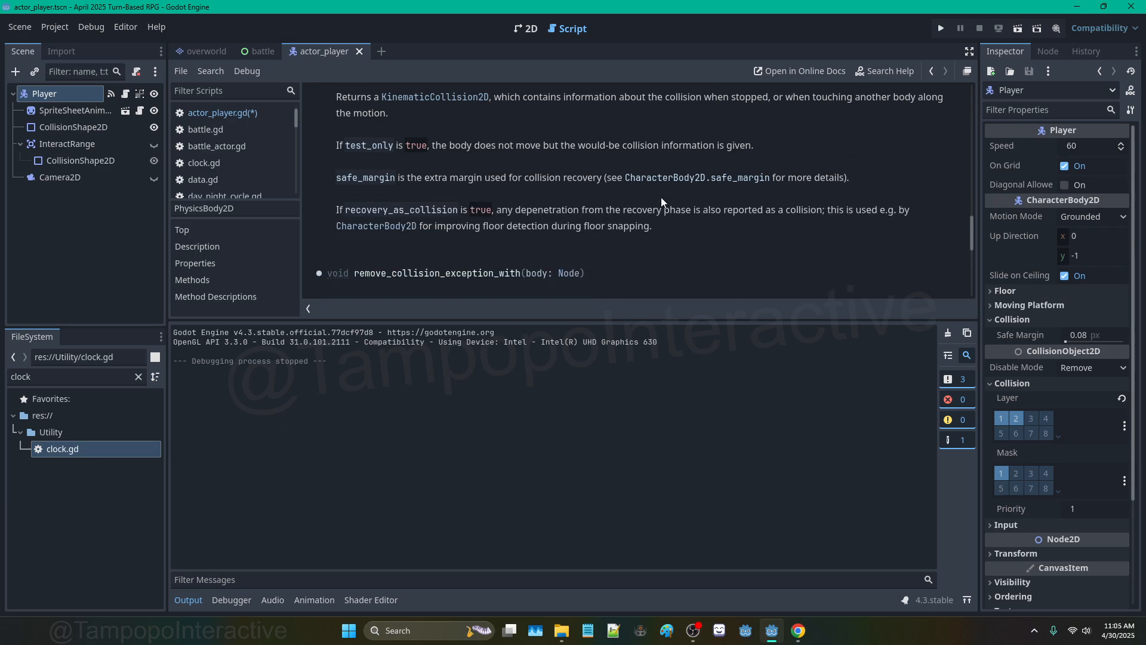
scroll(661, 202, up, 2)
click(940, 29)
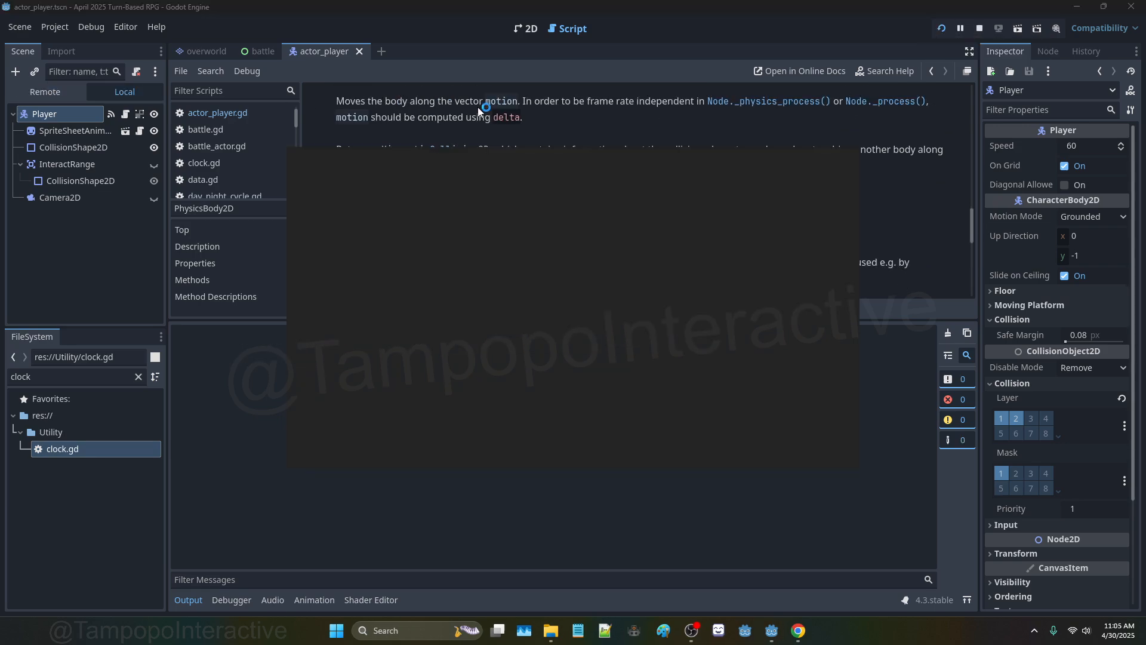
key(Right)
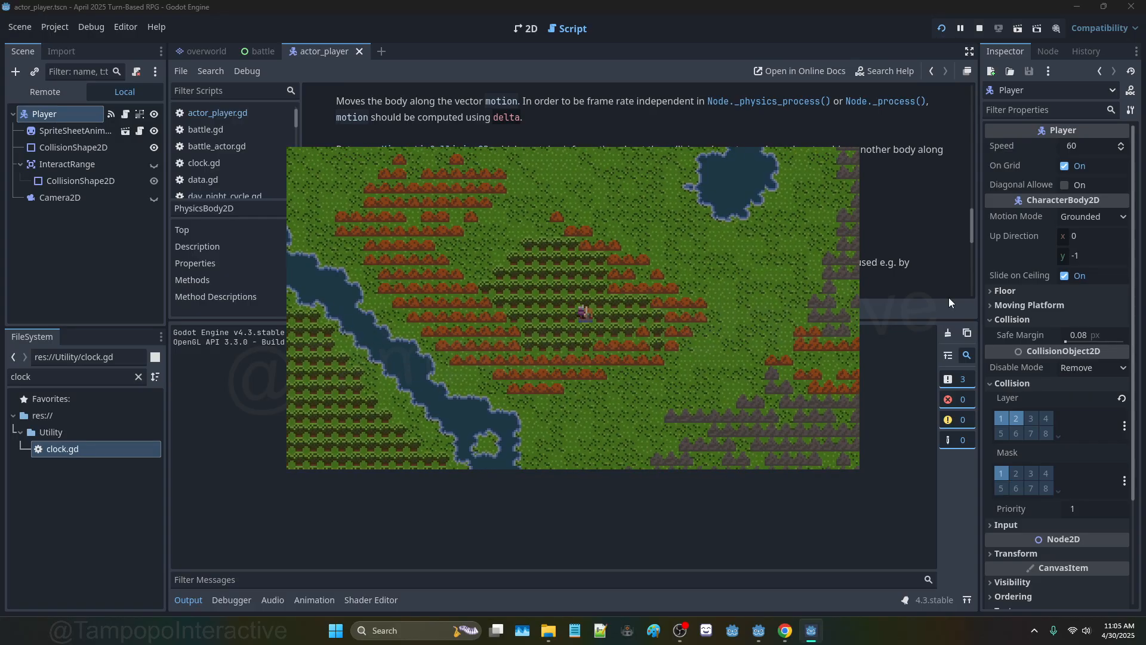
key(Down)
key(Right)
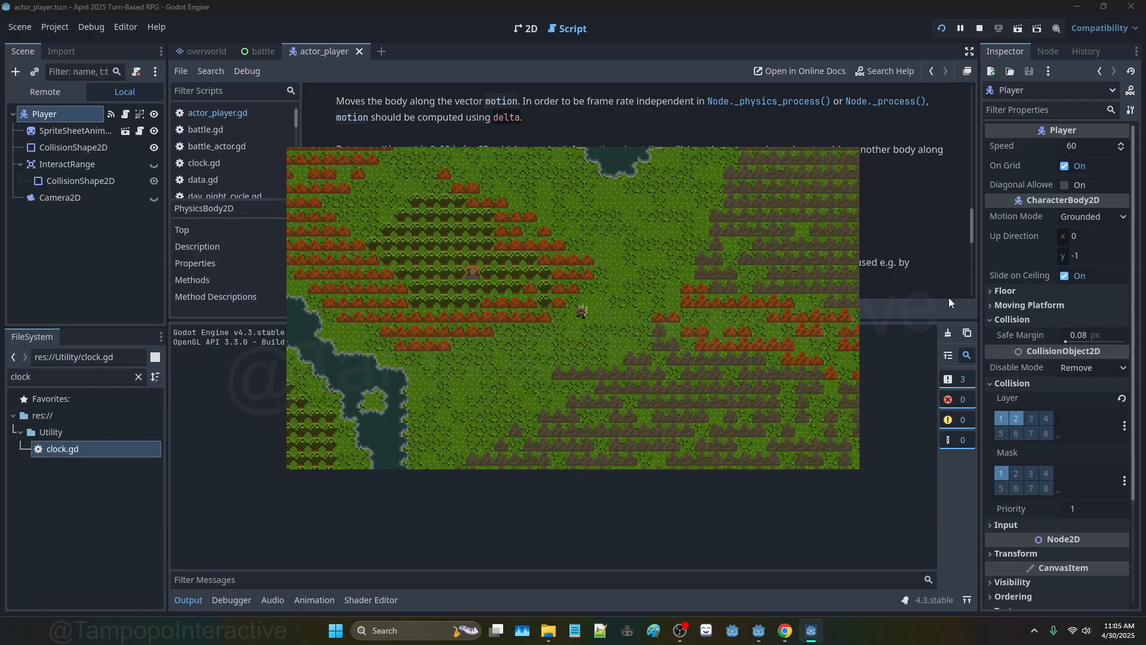
click(945, 26)
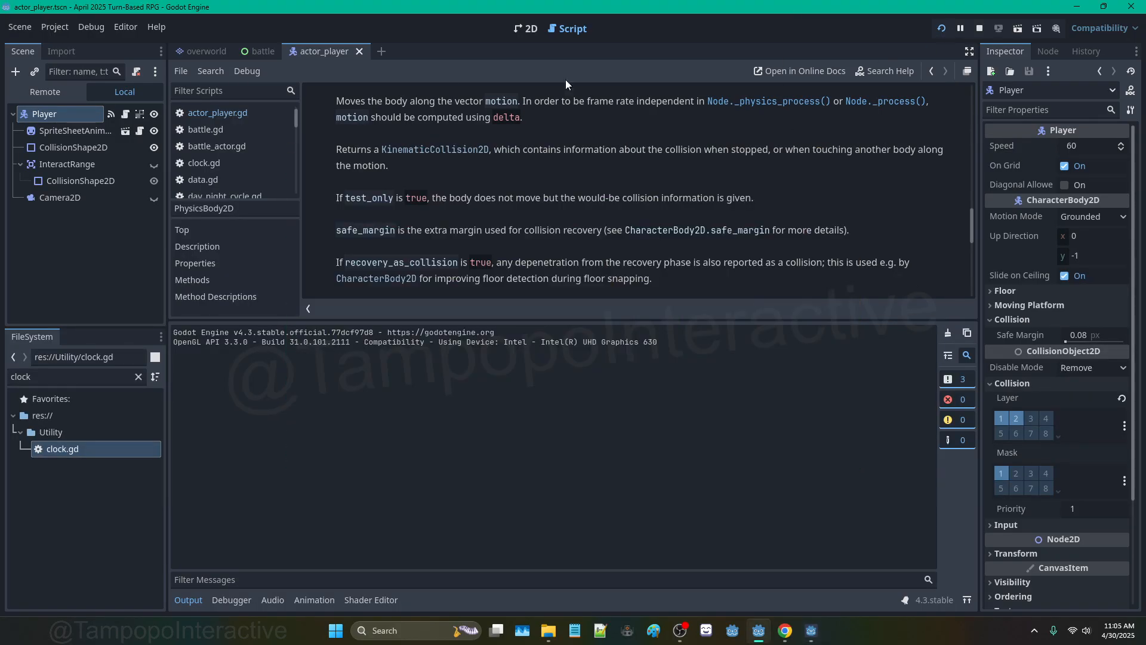
Step: In actor_player.gd, replace '* speed, true' on line 50 with '* TILE_SIZE'
click(245, 112)
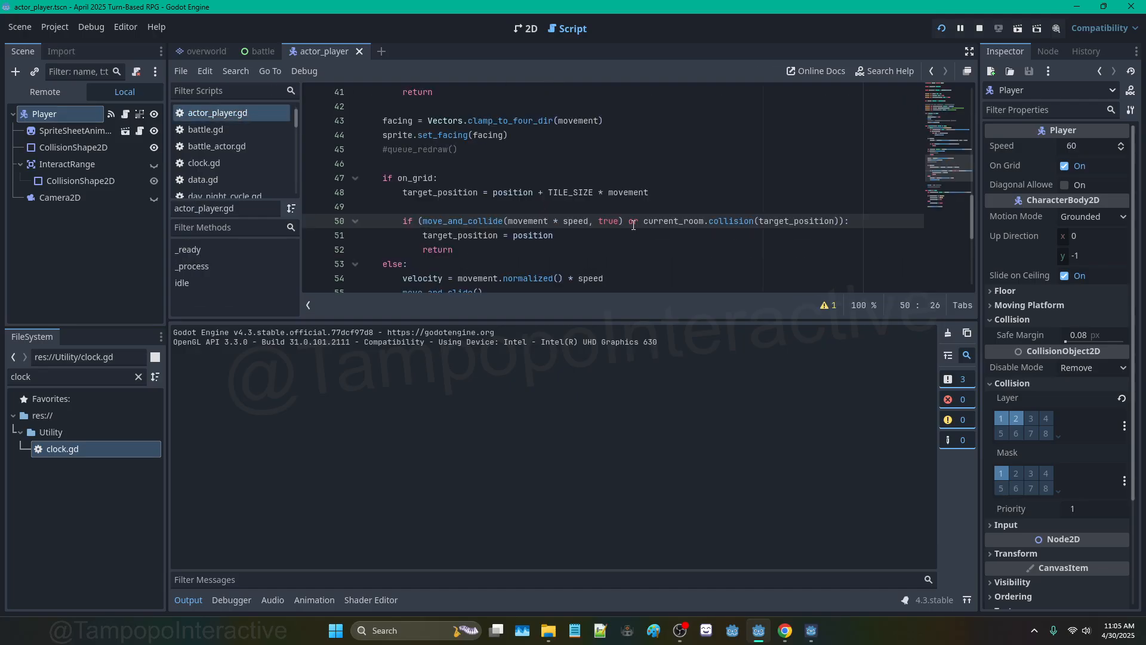
drag(619, 221, 555, 221)
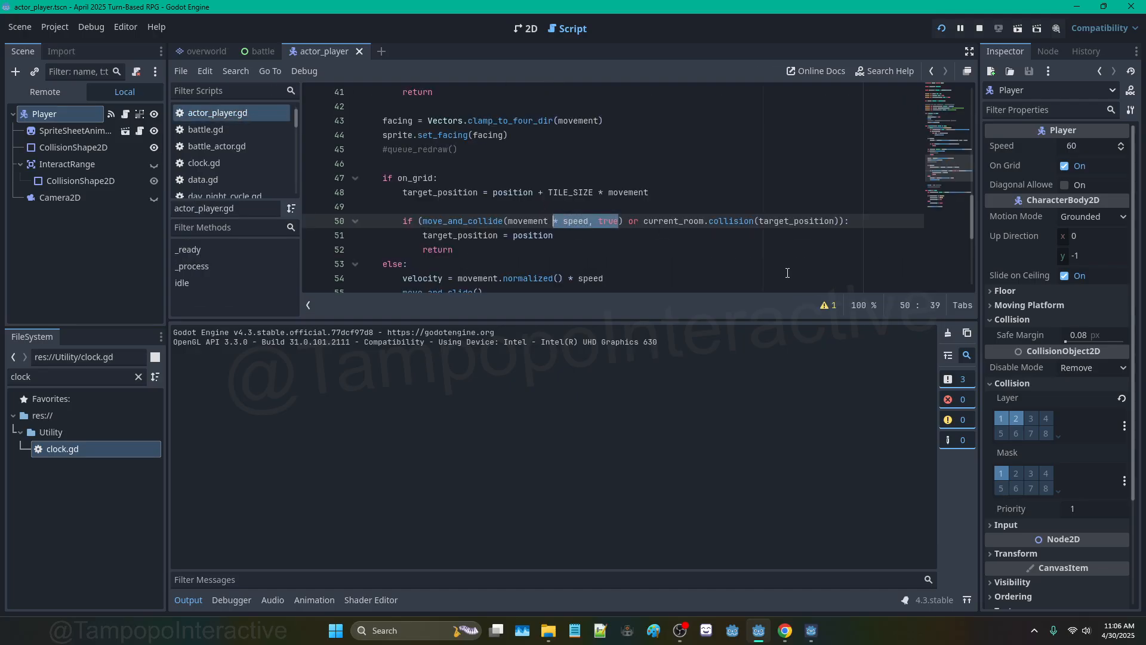
text(* TILE_)
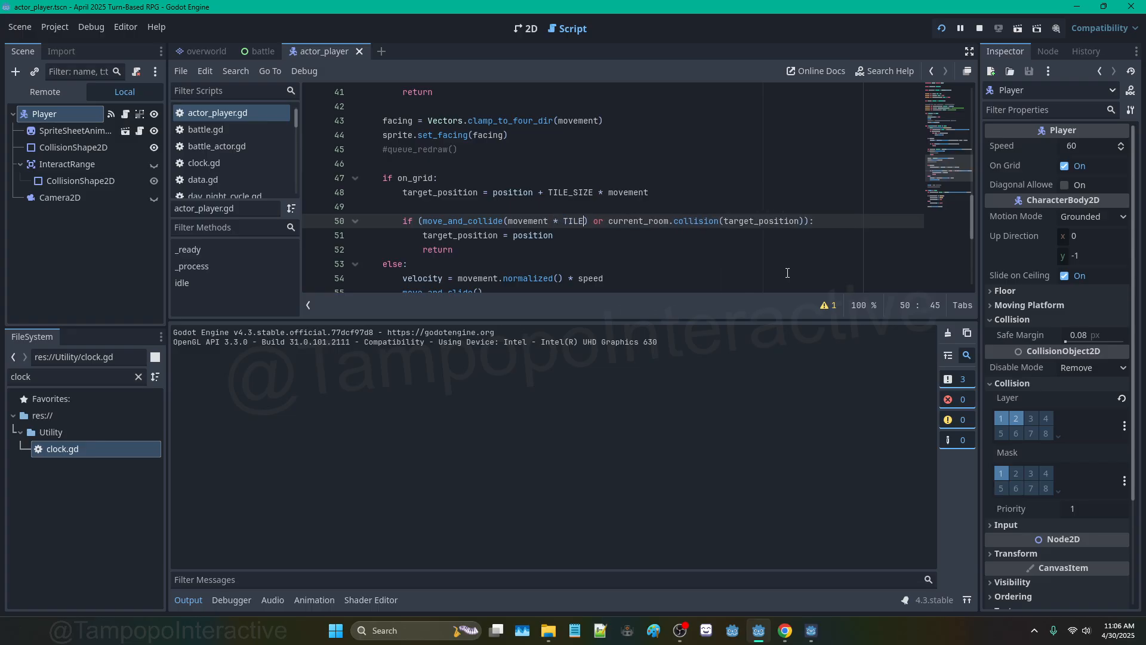
key(Return)
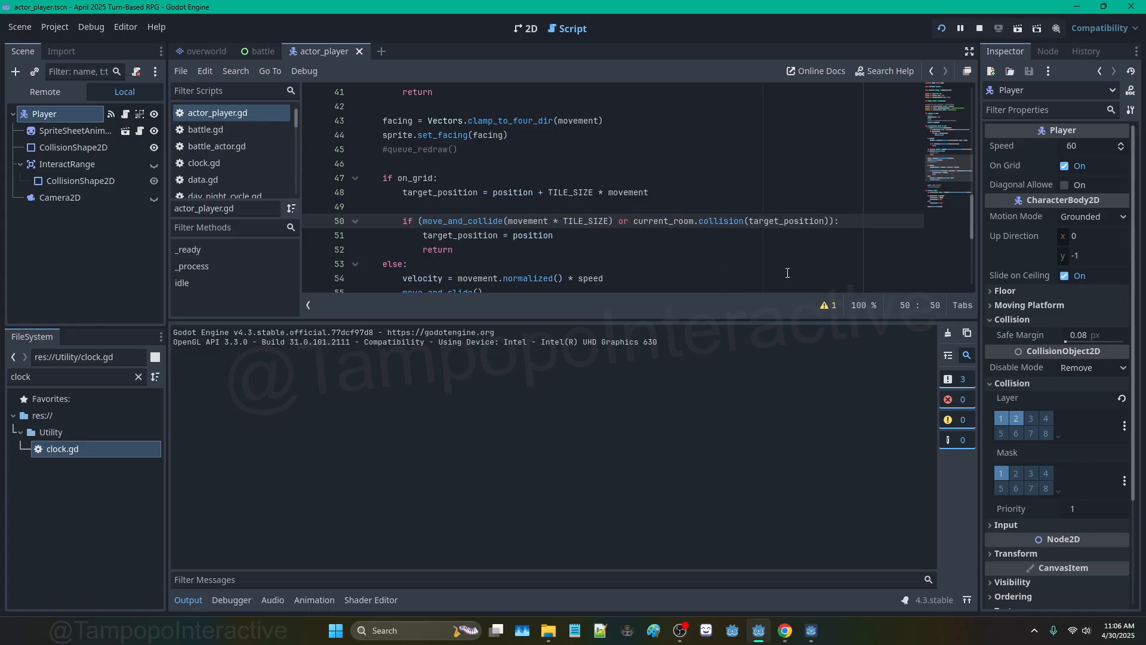
Step: Test-run the TILE_SIZE change by walking the player around, then return to the code
key(F5)
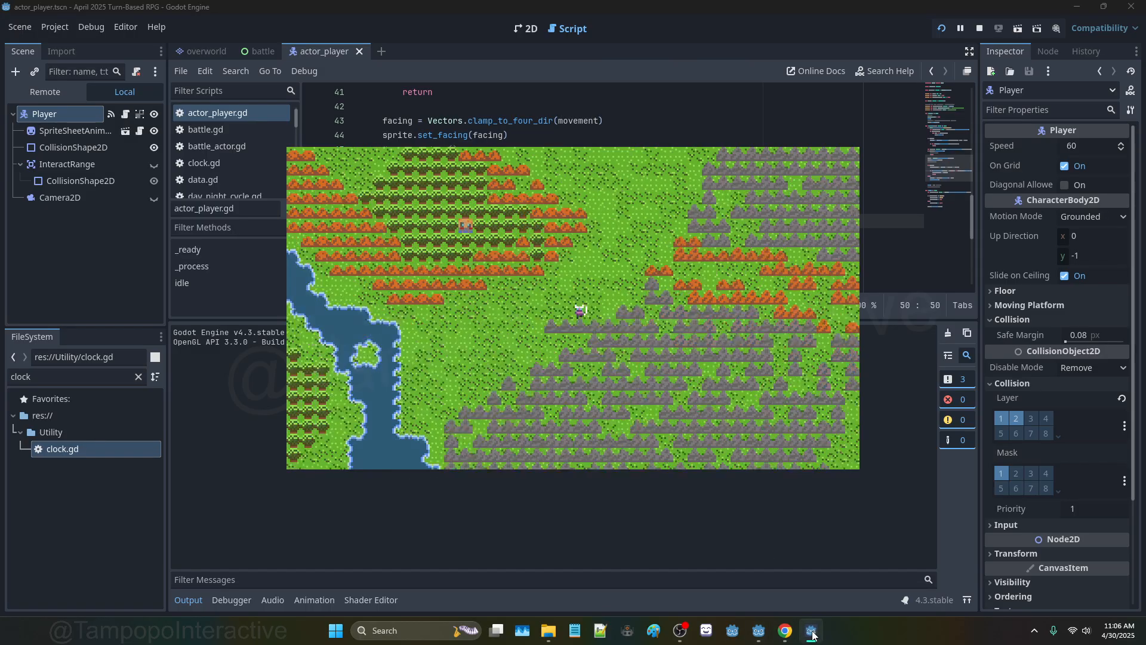
mouse_move(796, 630)
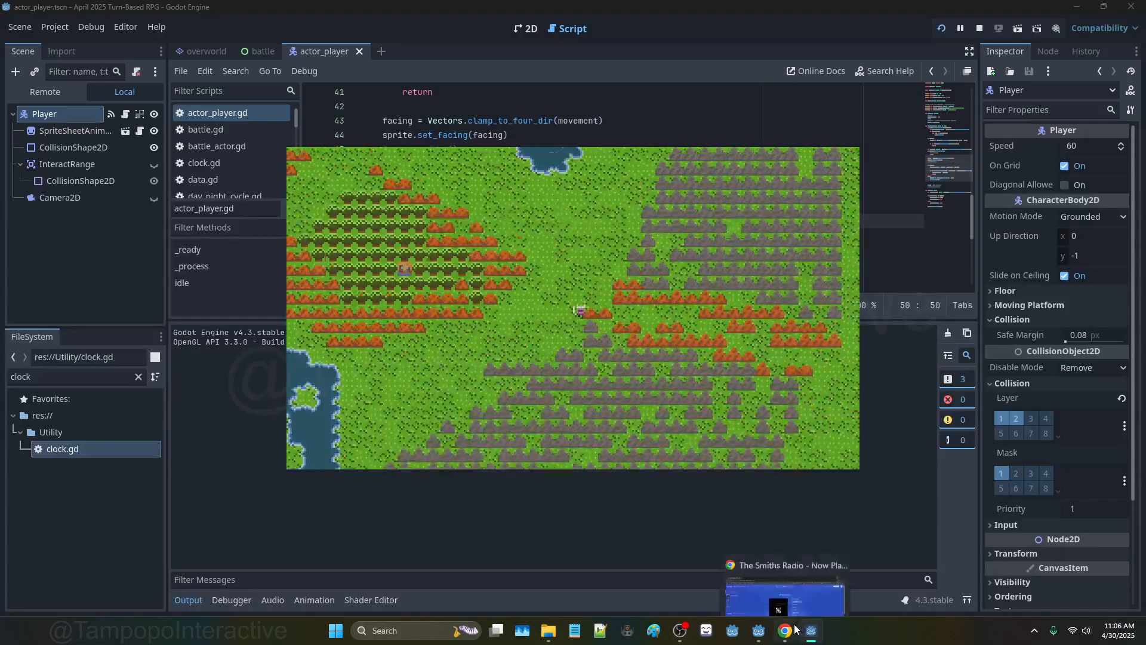
key(Left)
key(Up)
key(Right)
key(Left)
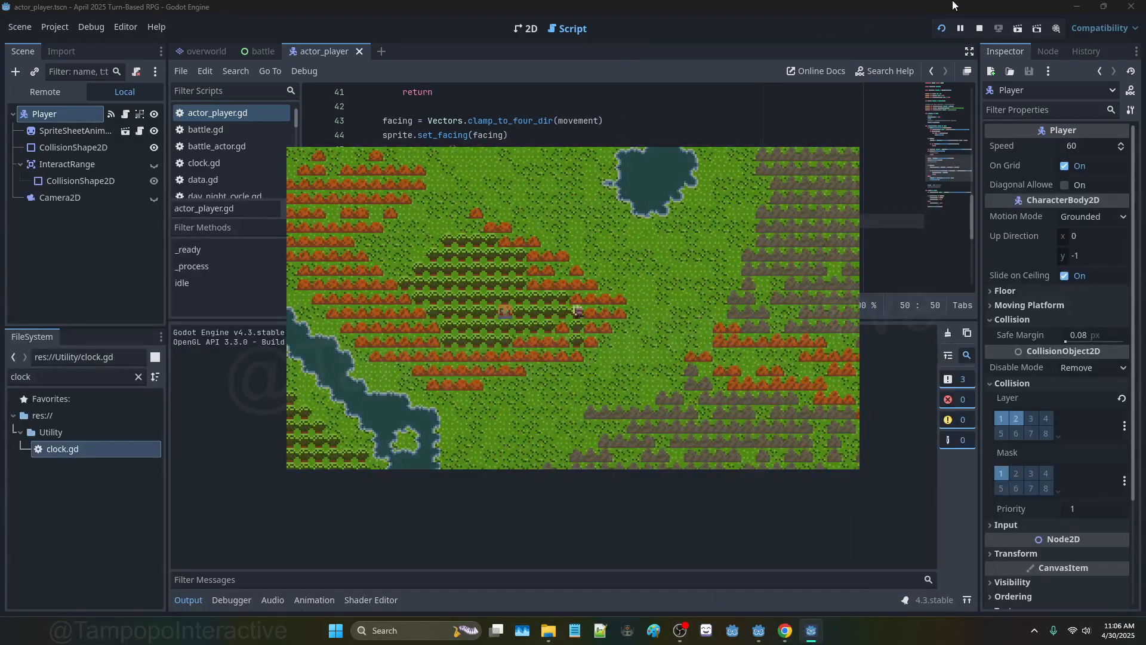
click(978, 29)
click(581, 194)
click(548, 237)
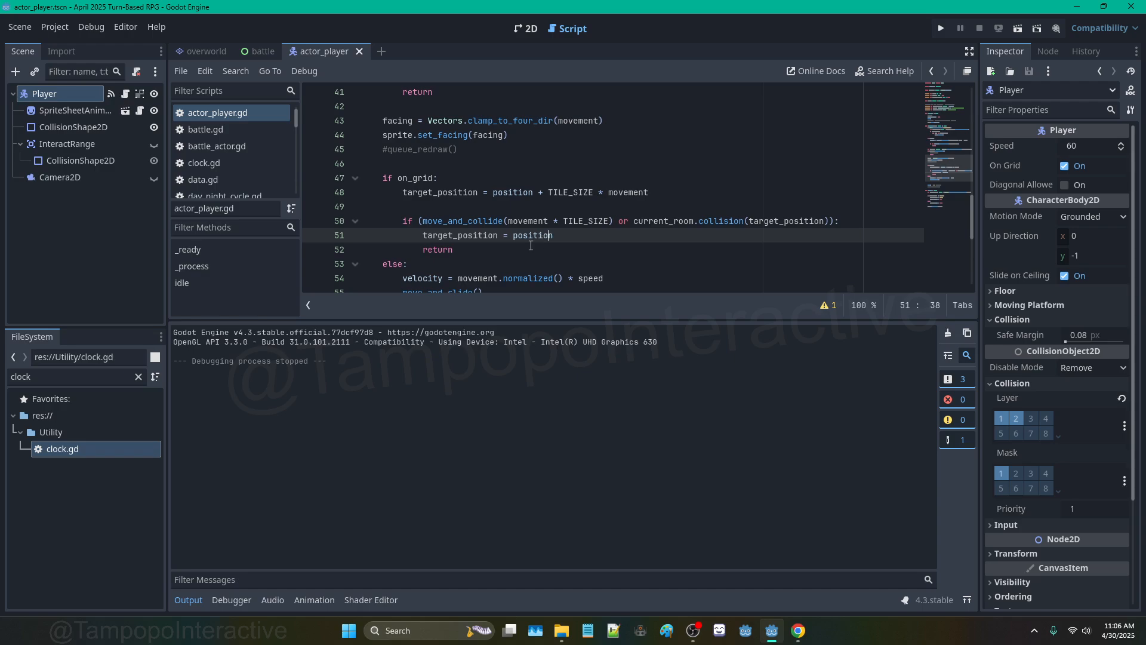
Step: Add ', true' as the test_only argument of move_and_collide on line 50
click(522, 241)
double_click(530, 236)
click(554, 221)
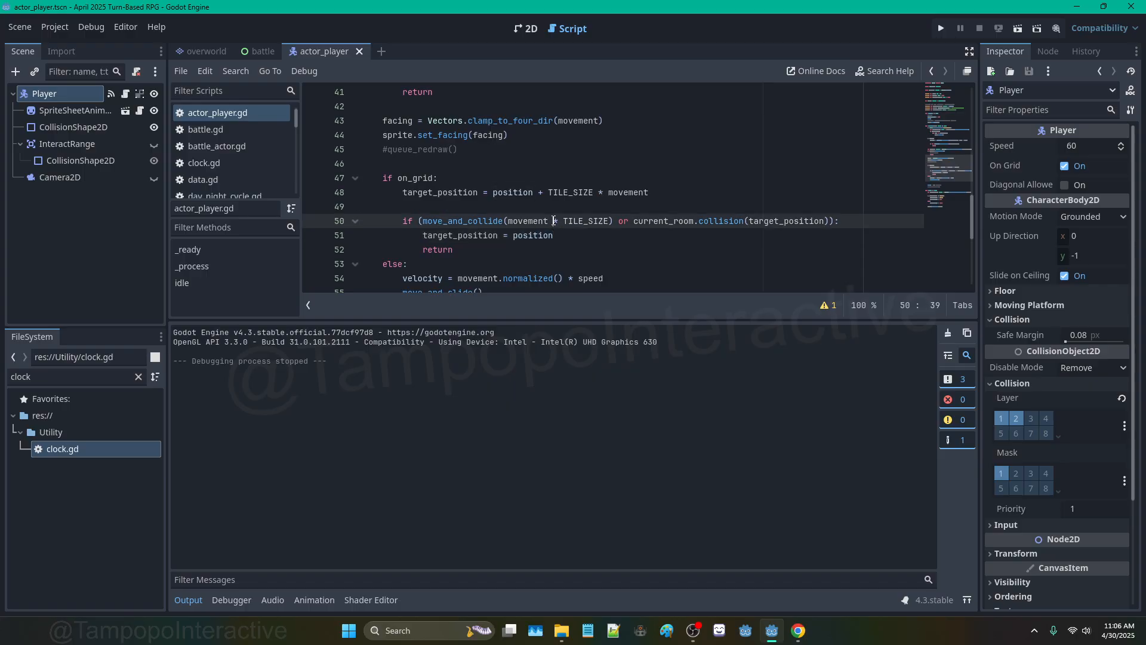
click(536, 221)
scroll(467, 184, down, 1)
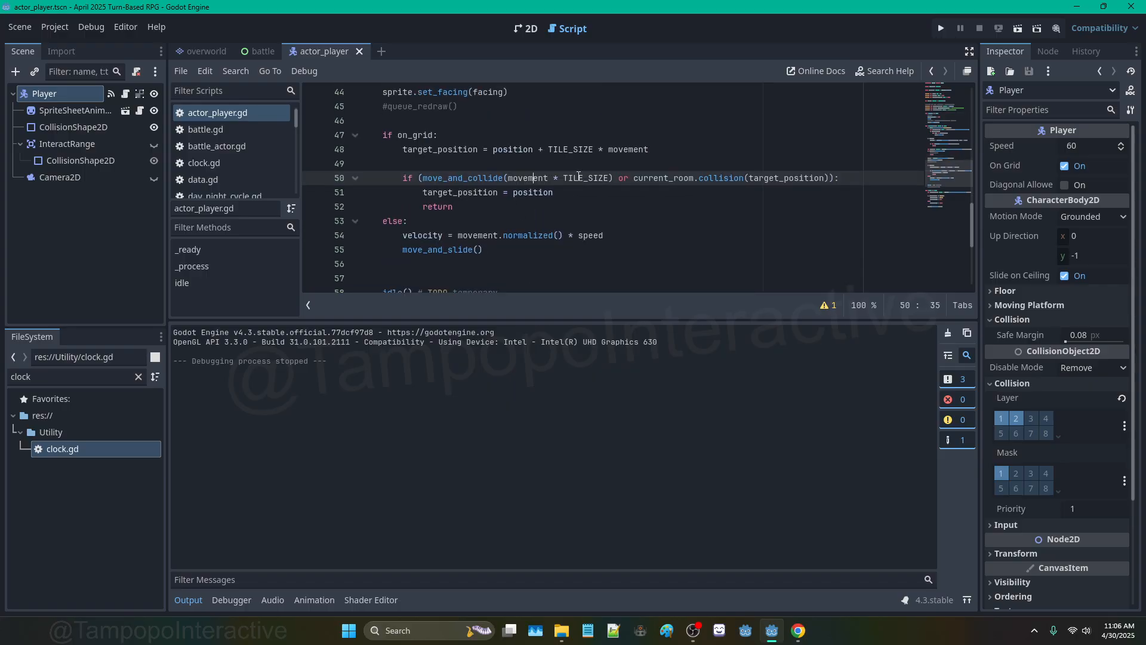
key(Left)
text(, true)
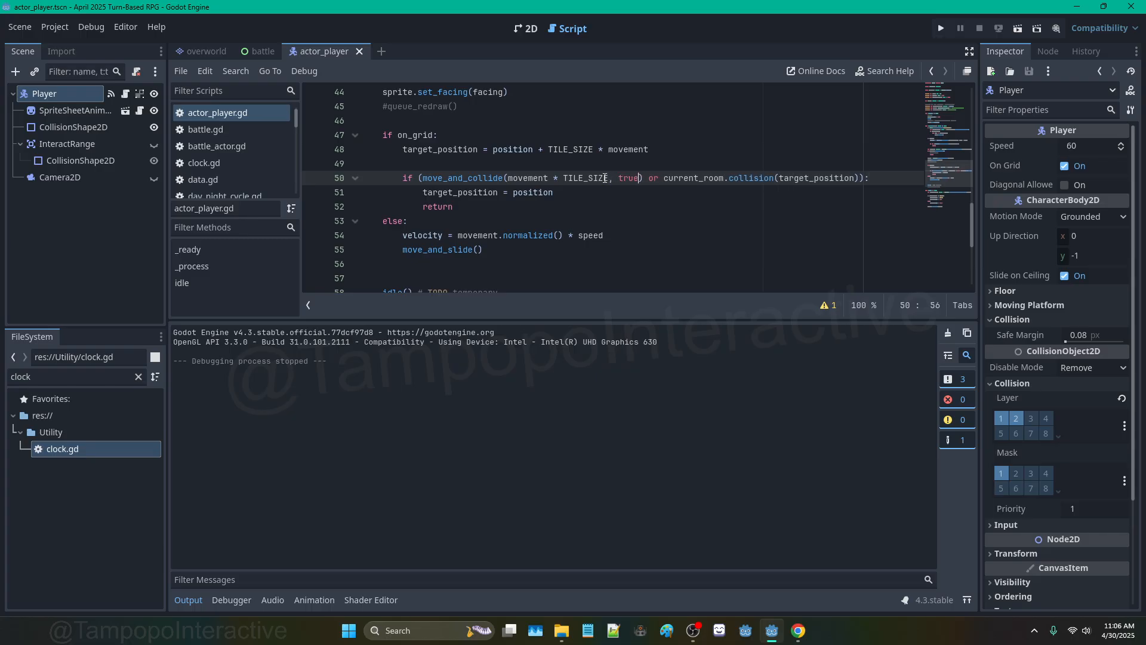
Step: Run the game and walk the player in every direction to test the collision blocking
click(942, 23)
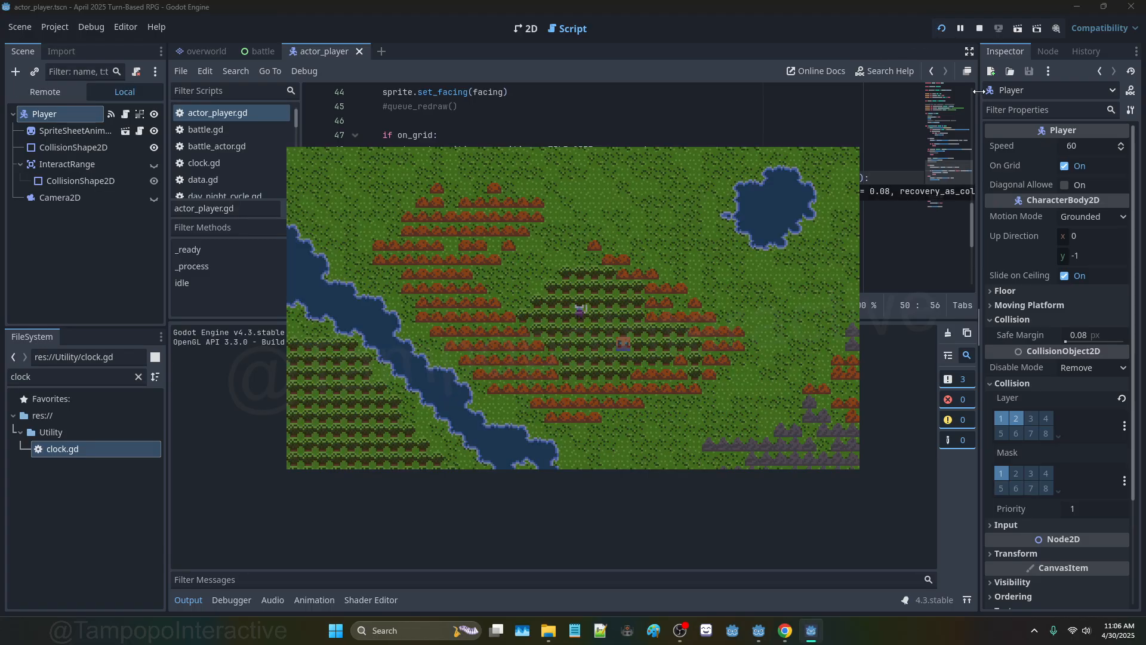
key(Right)
key(Down)
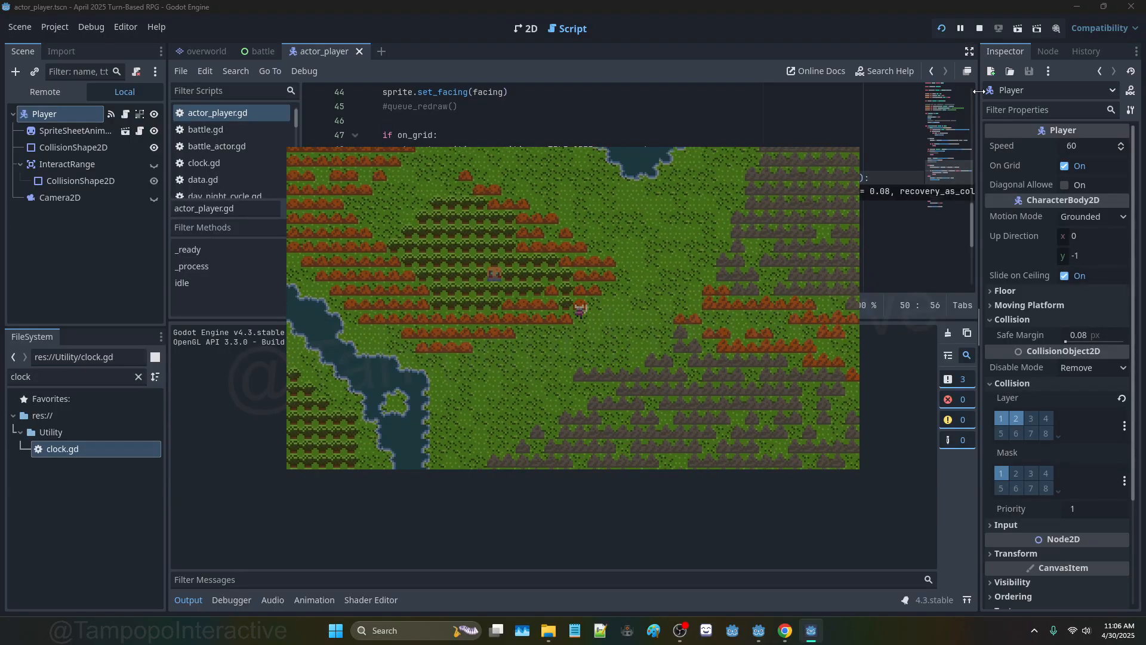
key(Right)
key(Right)
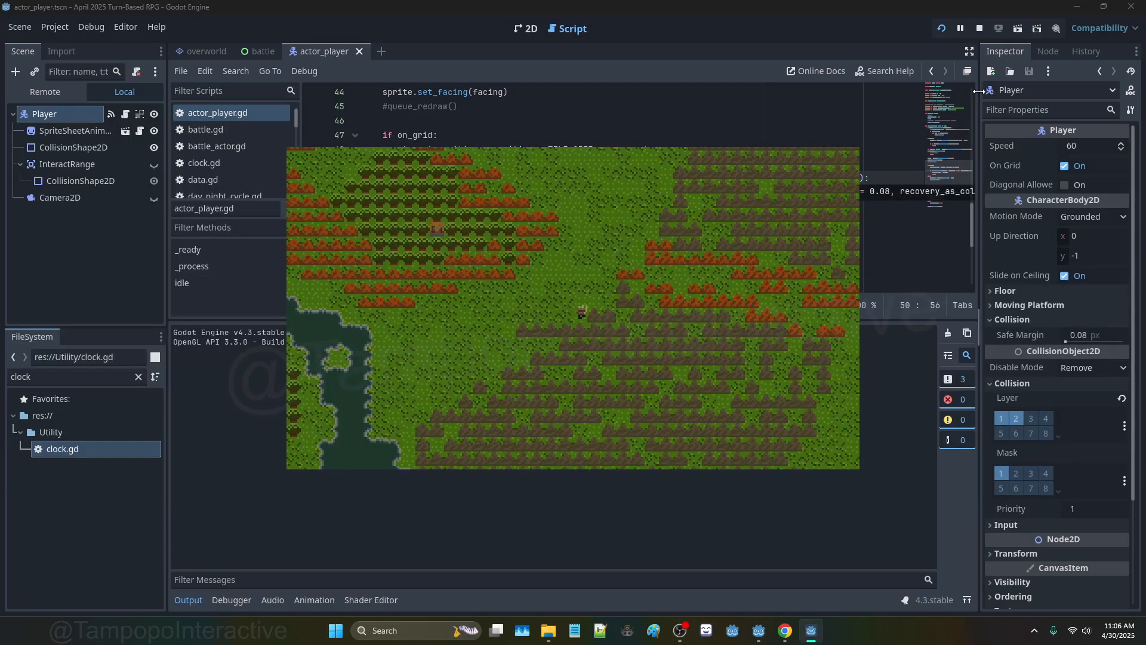
key(Up)
key(Right)
key(Up)
key(Up)
key(Right)
key(Down)
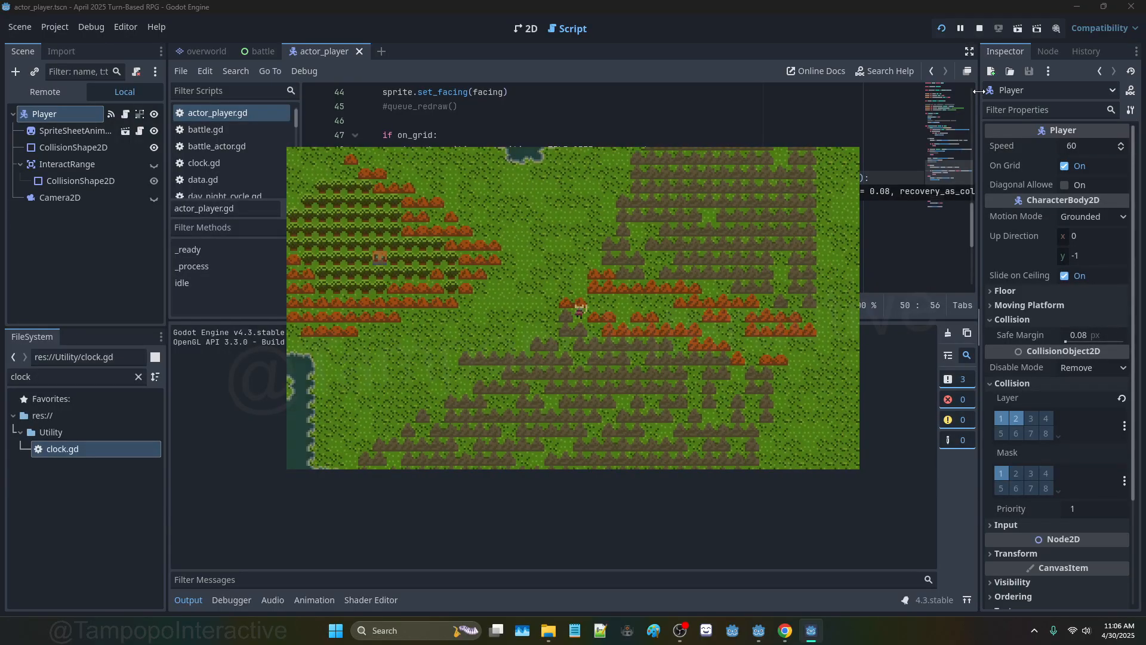
key(Right)
key(Down)
key(Left)
key(Up)
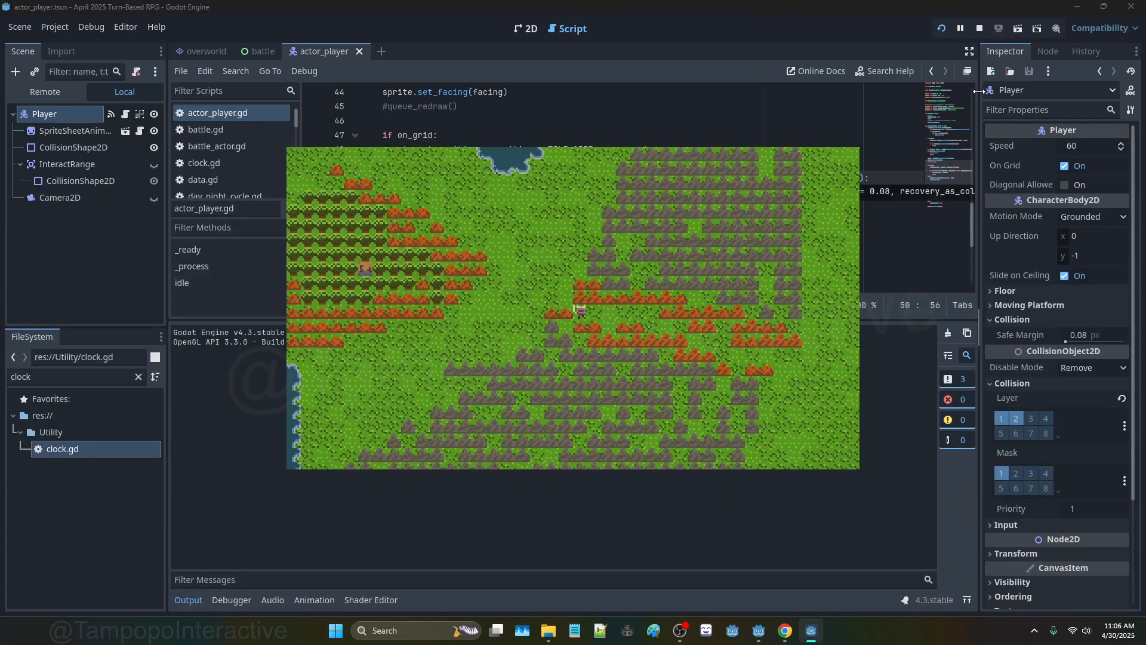
key(Left)
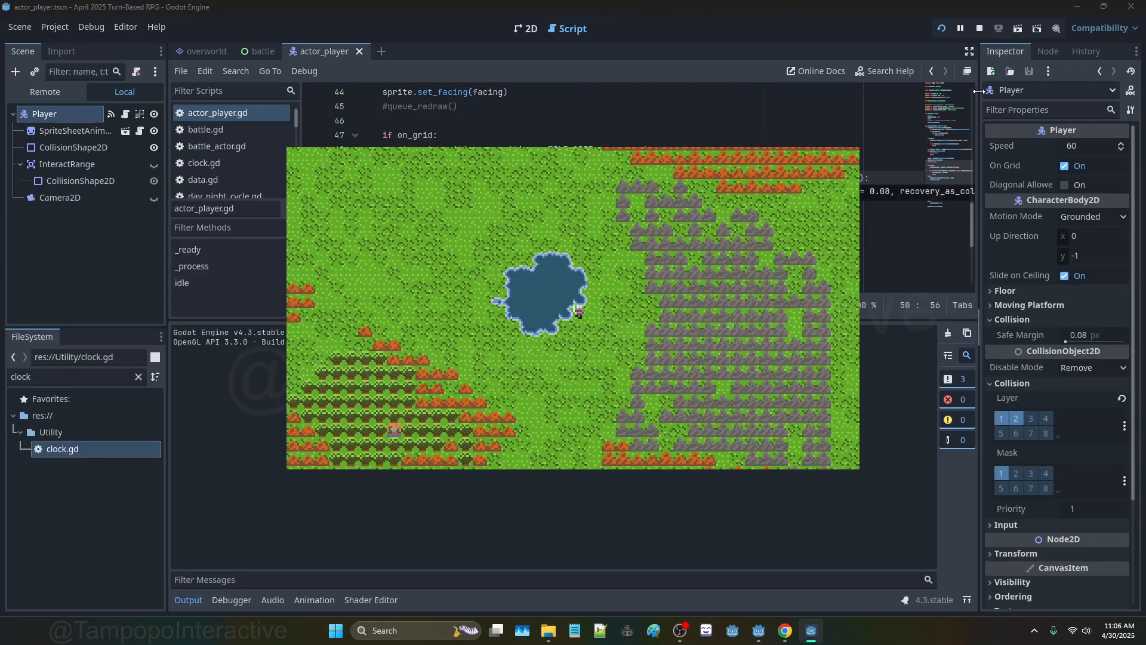
key(Escape)
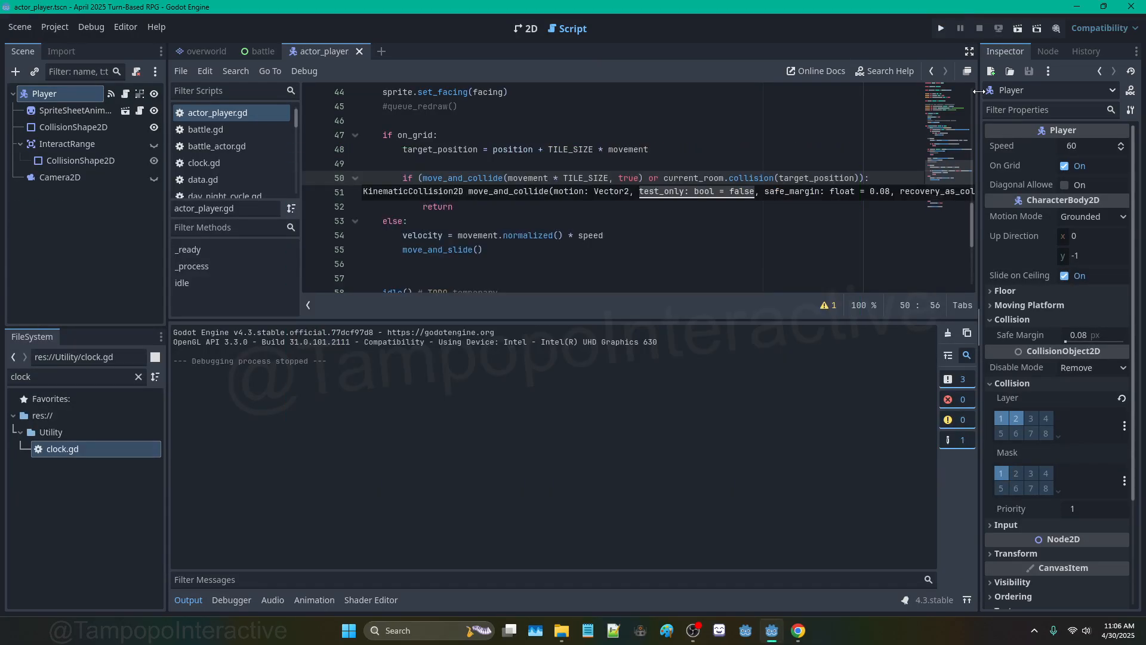
scroll(642, 150, down, 5)
scroll(641, 150, up, 4)
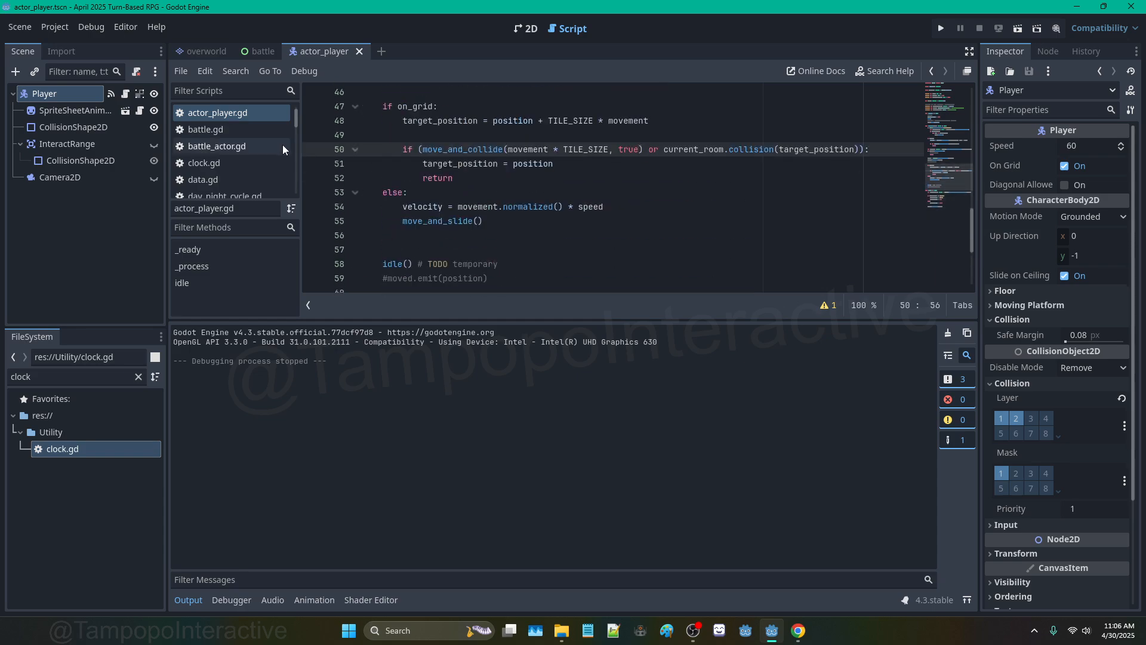
Step: Delete the leftover 'or' and the trailing blank line in room.gd, then save
click(218, 47)
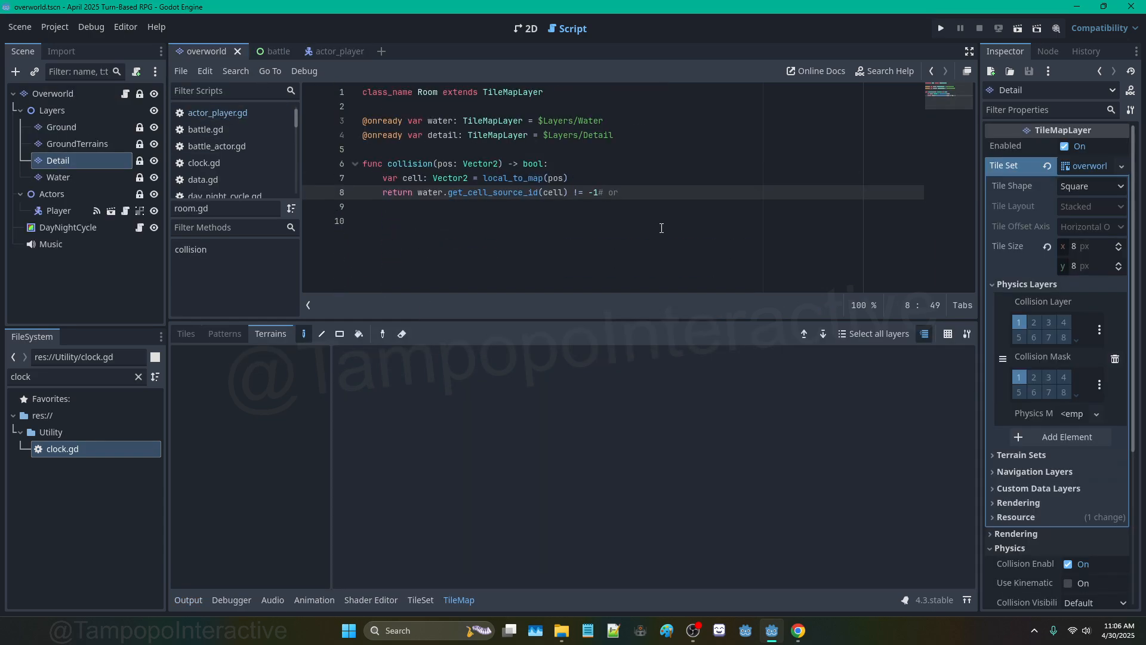
key(Delete)
key(Delete)
key(Delete)
click(609, 231)
key(BackSpace)
key(BackSpace)
key(BackSpace)
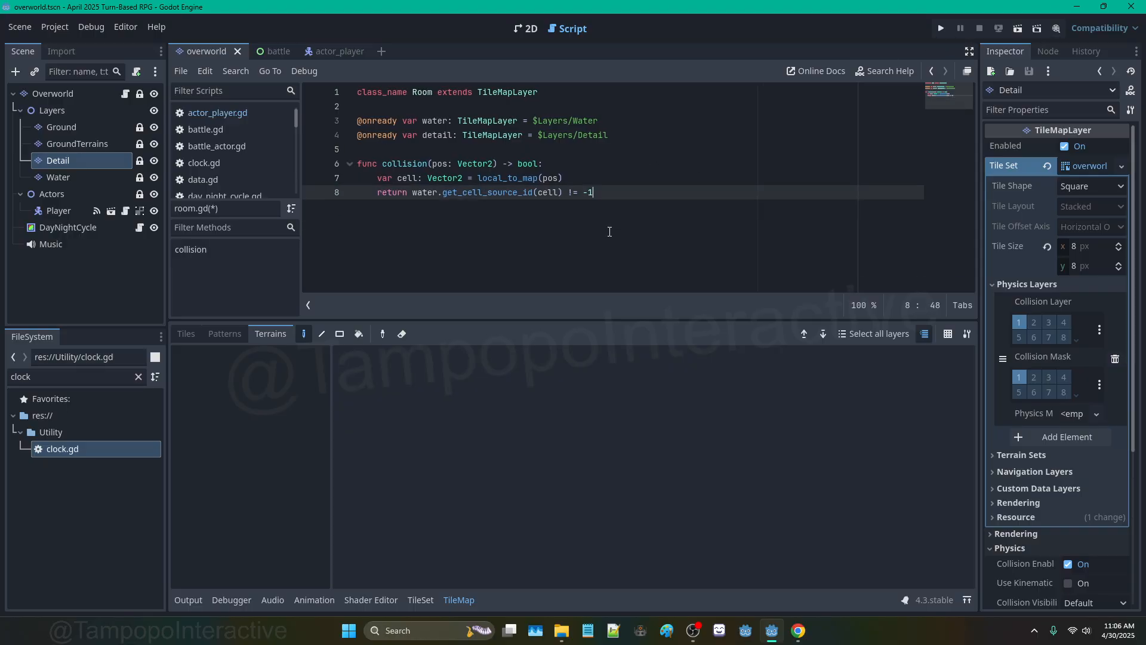
key(ctrl+s)
click(600, 121)
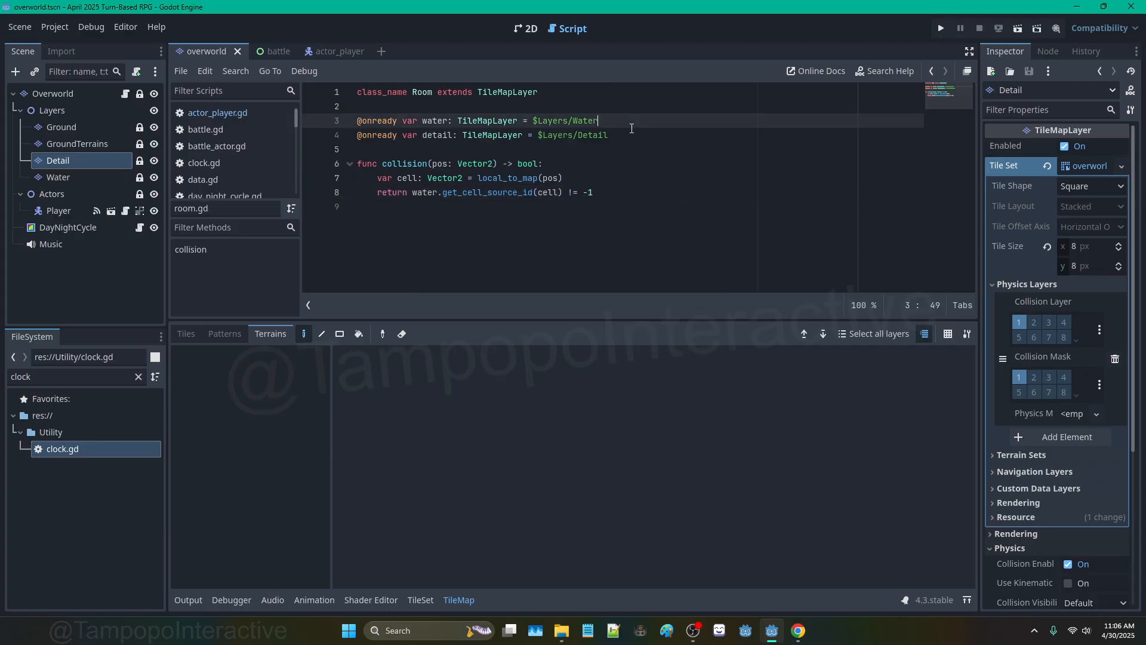
drag(608, 135, 372, 135)
key(BackSpace)
key(BackSpace)
key(BackSpace)
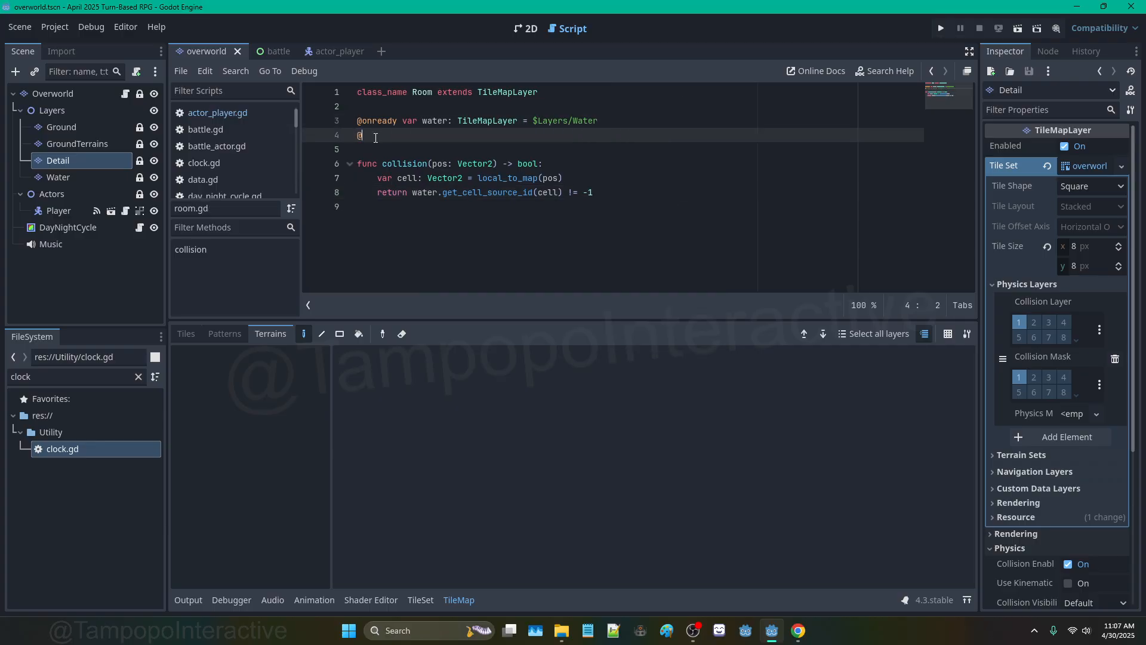
Step: Return to the overworld 2D map with an enlarged viewport, pausing the browser music
click(528, 30)
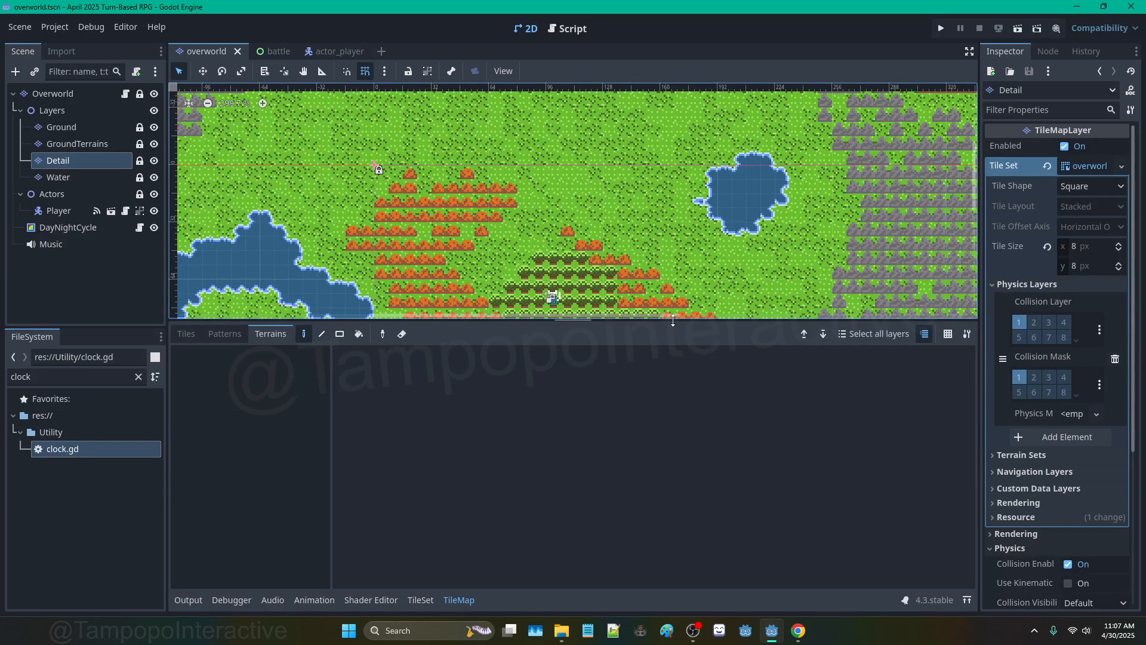
drag(672, 322, 742, 590)
click(798, 630)
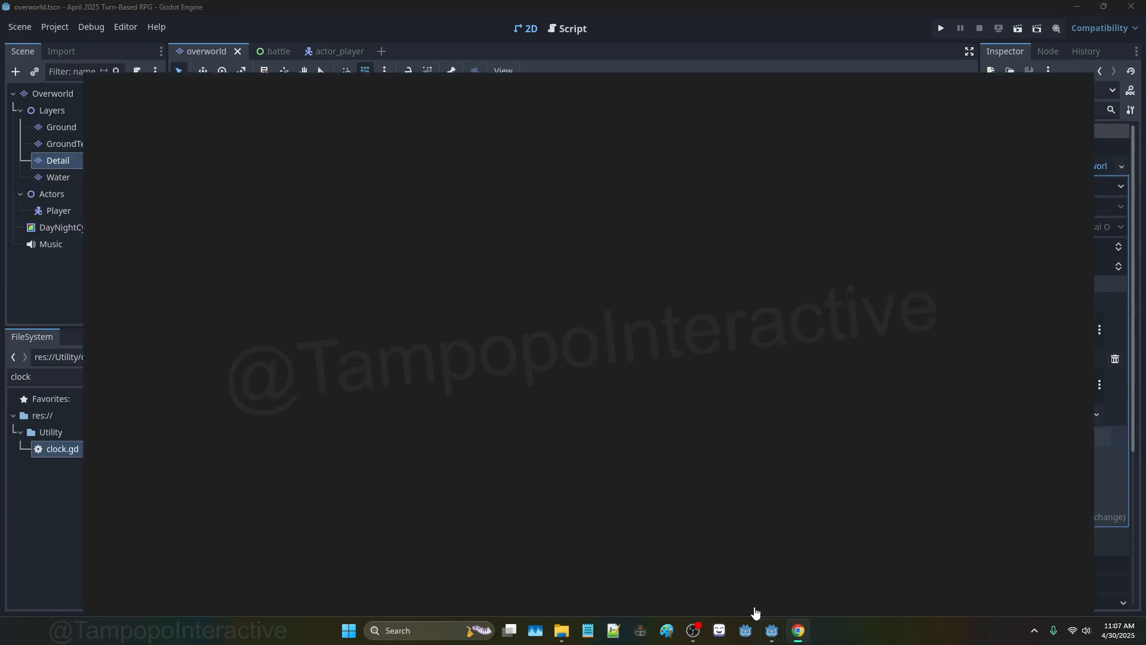
click(570, 597)
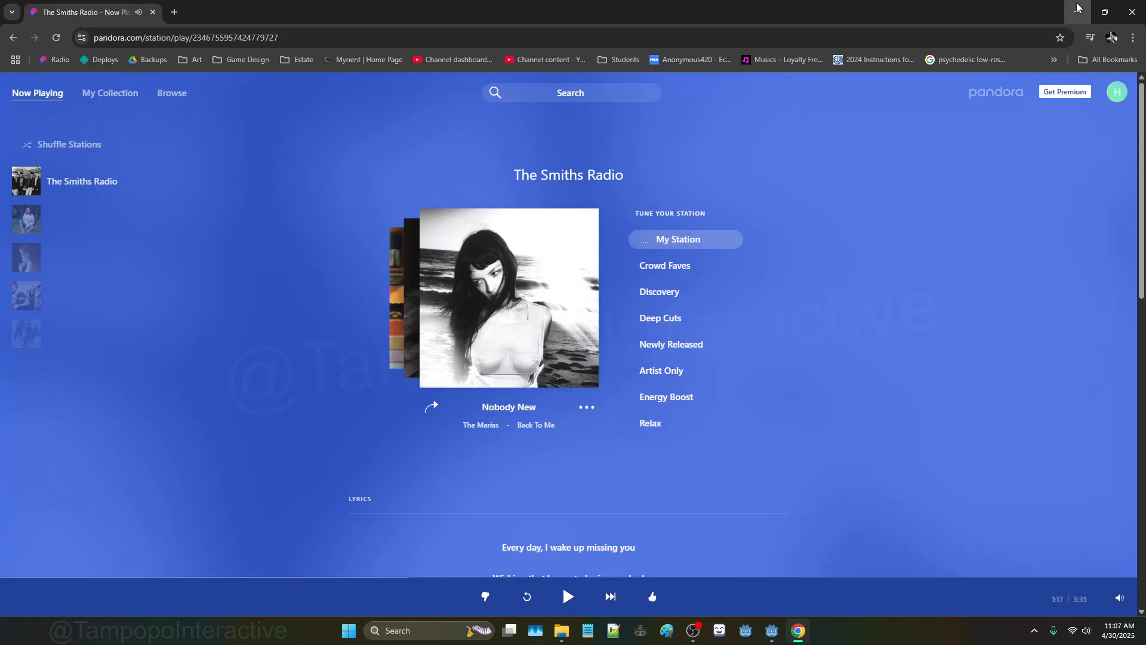
click(1078, 12)
click(695, 631)
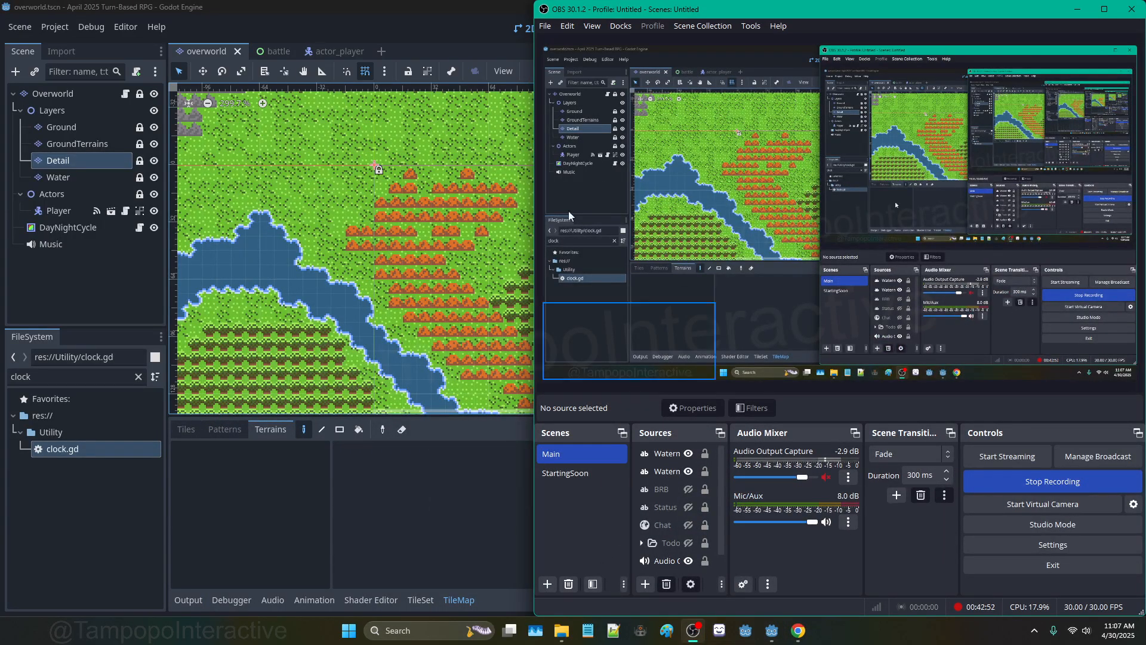
click(375, 5)
click(692, 631)
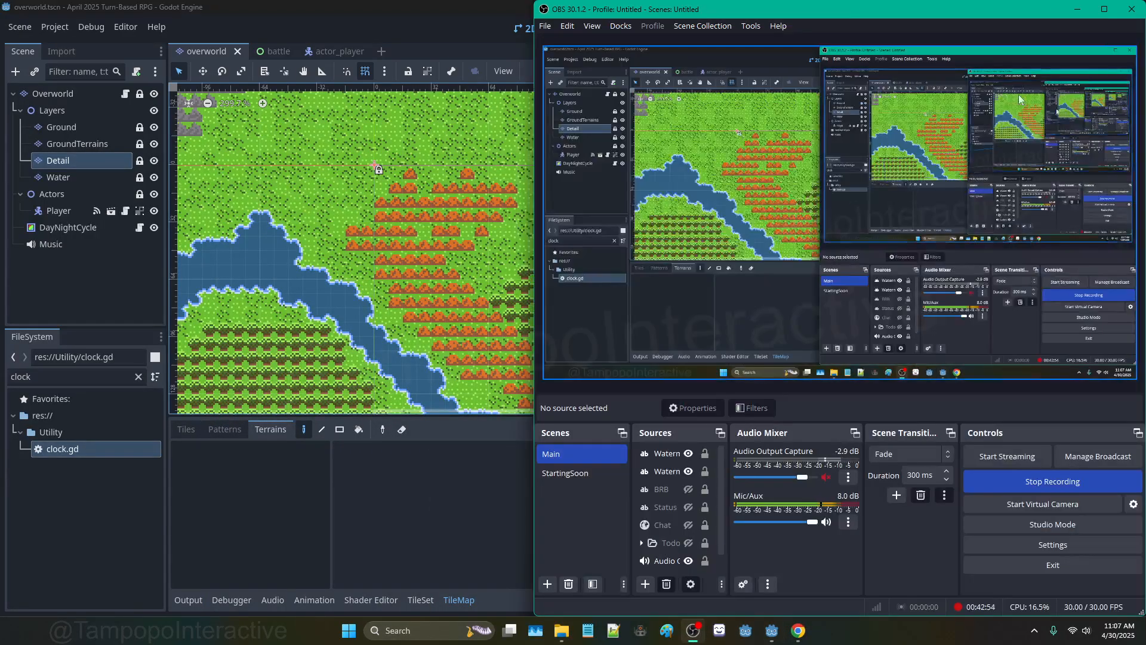
click(1074, 11)
scroll(537, 287, down, 6)
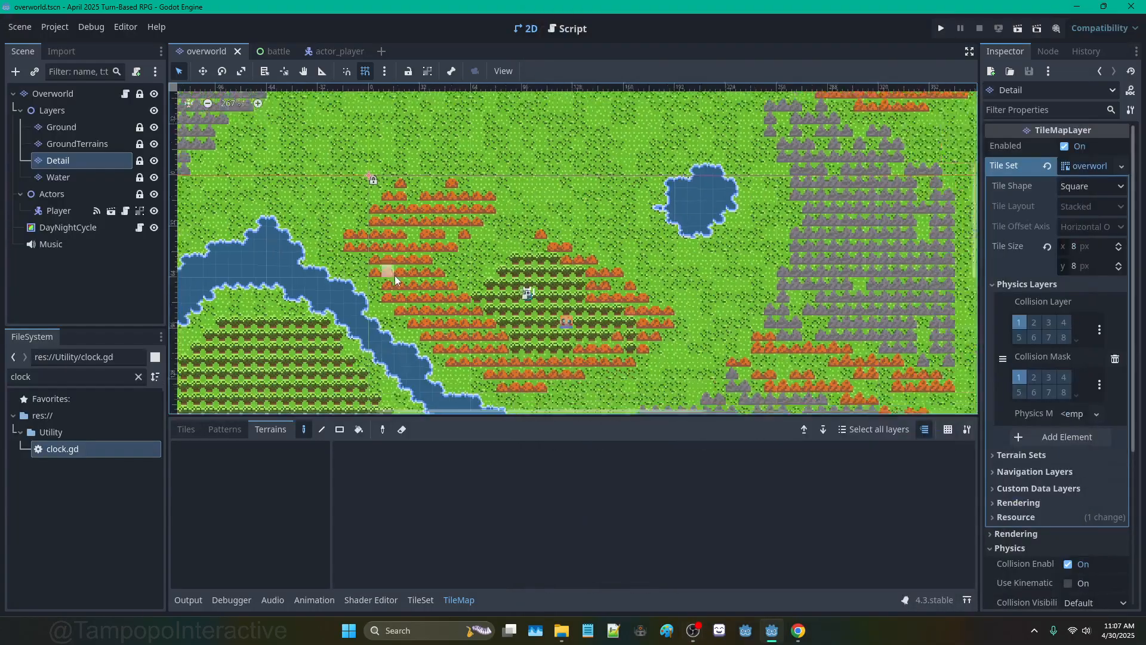
scroll(602, 289, down, 2)
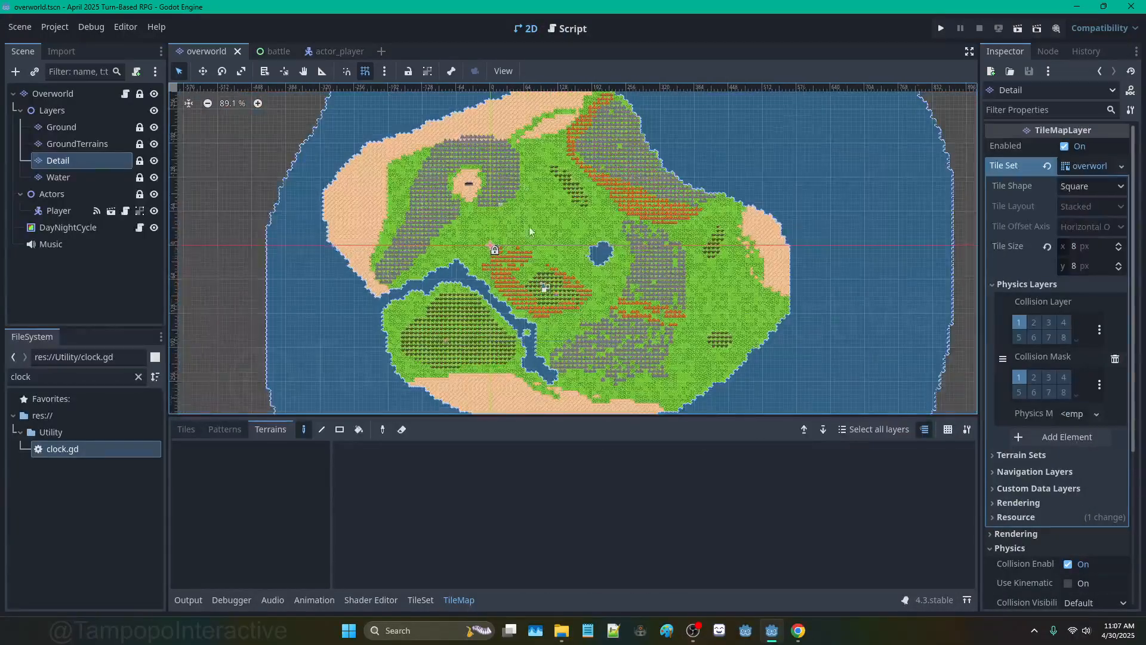
scroll(546, 242, down, 2)
scroll(534, 227, up, 5)
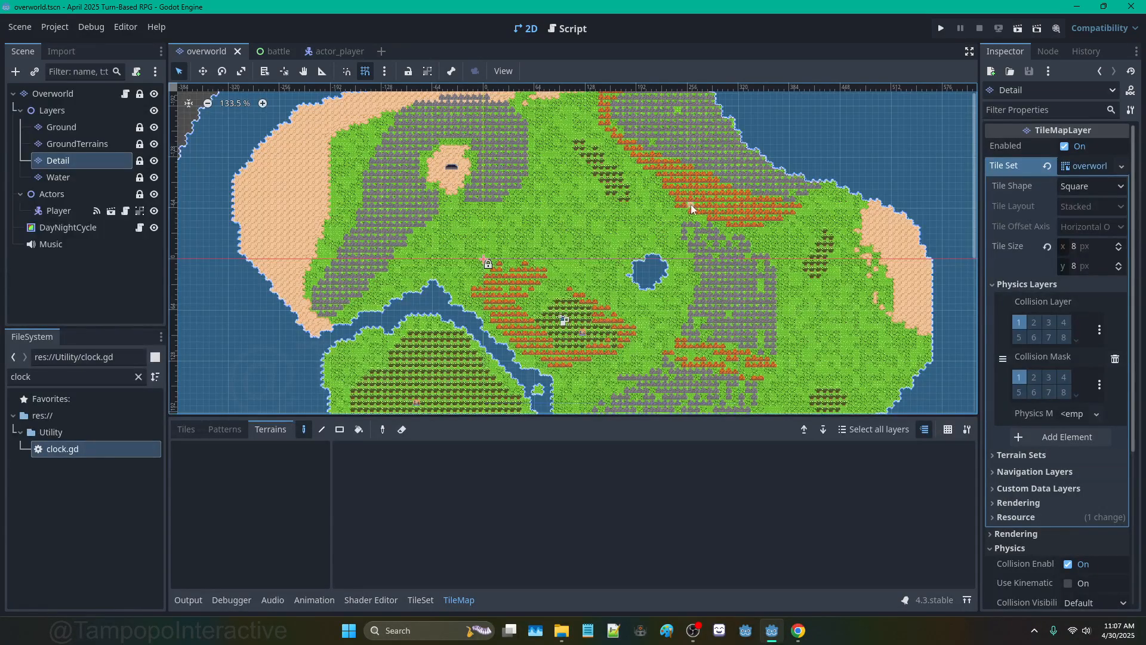
scroll(699, 265, down, 2)
scroll(667, 325, up, 3)
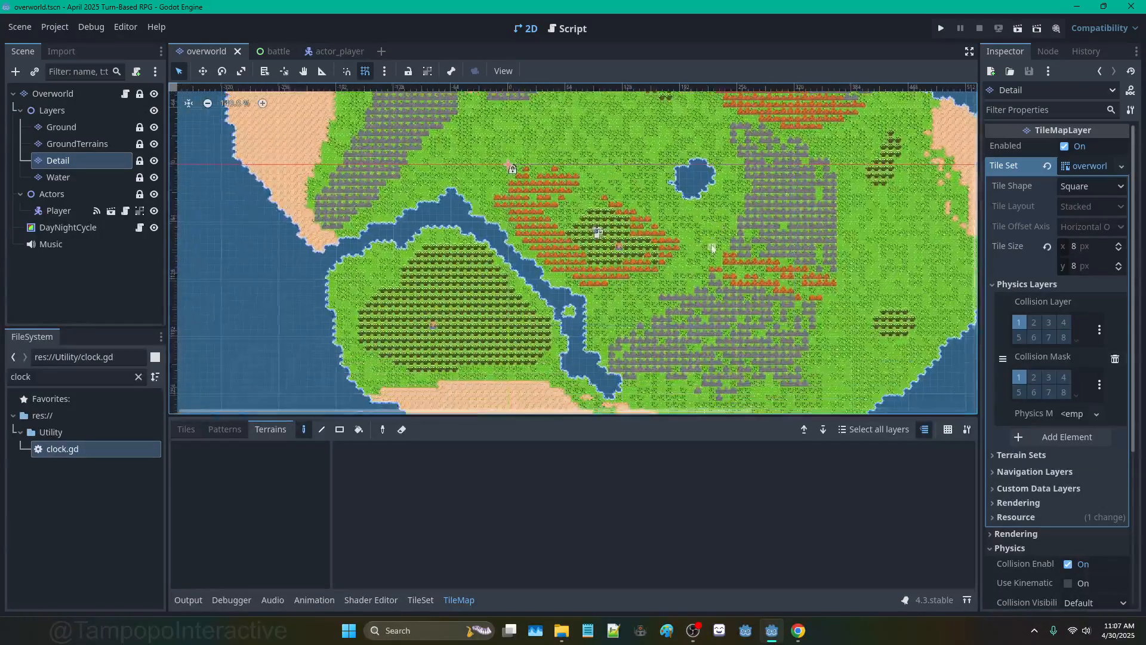
scroll(566, 201, up, 1)
scroll(609, 289, up, 1)
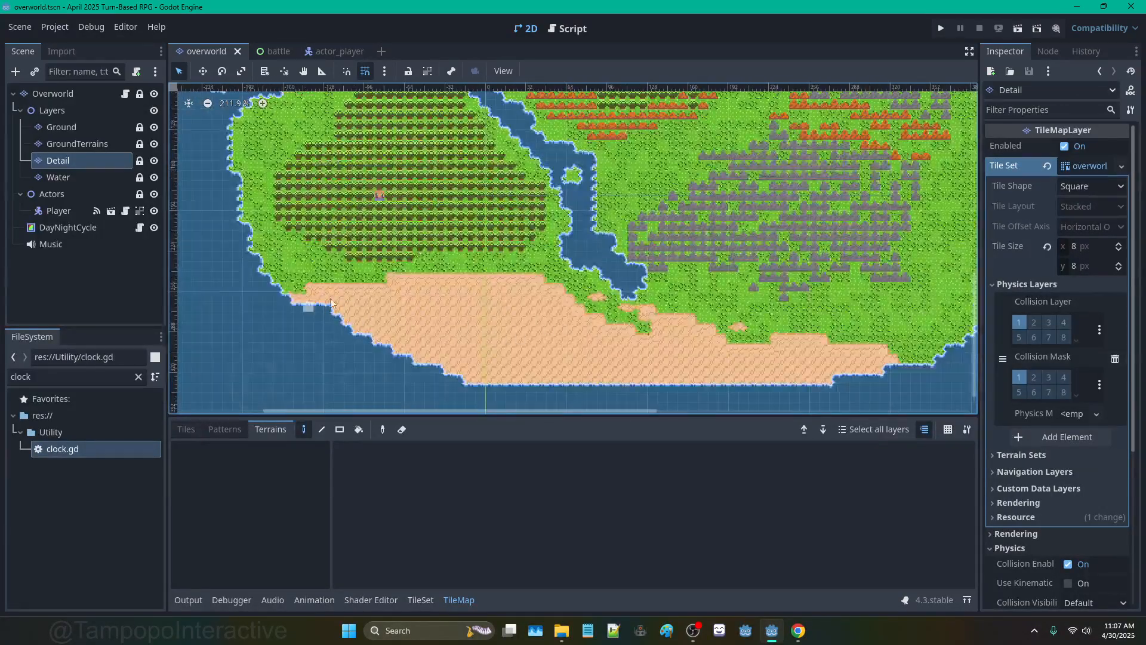
click(94, 131)
scroll(858, 188, down, 2)
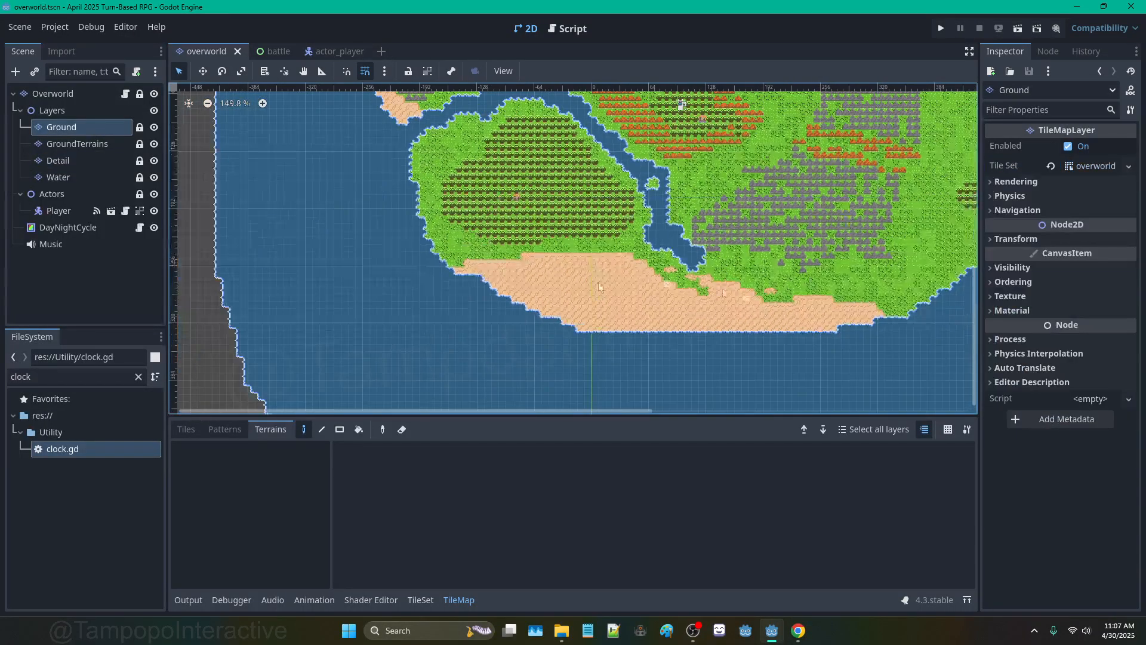
middle_drag(622, 204, 562, 345)
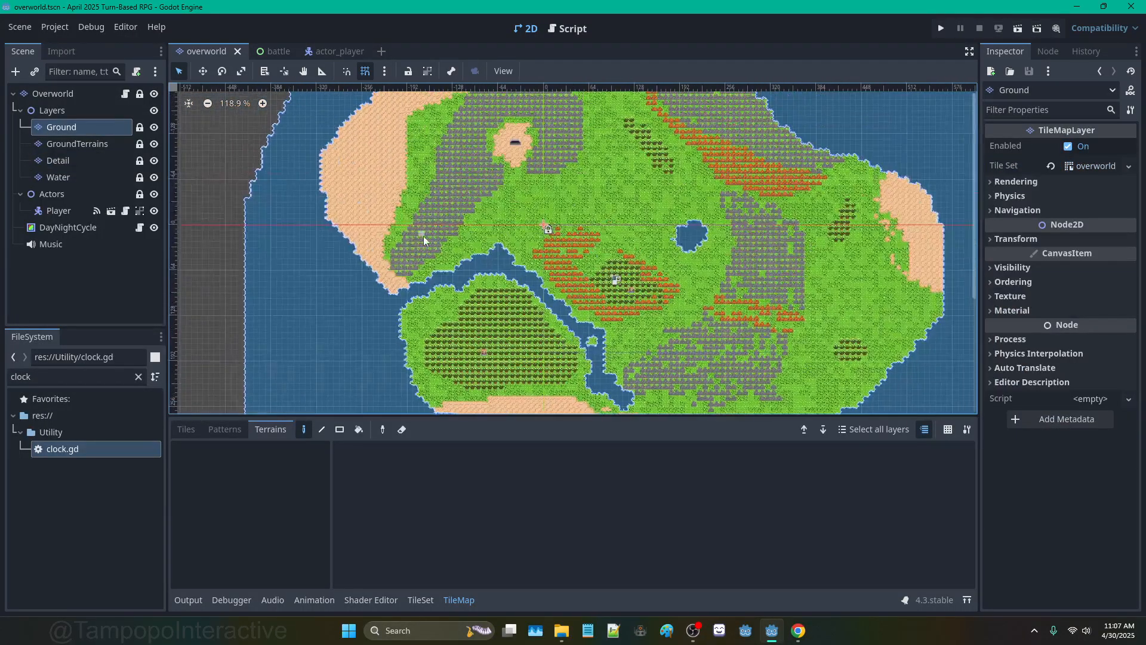
scroll(606, 279, up, 7)
scroll(614, 281, up, 1)
scroll(609, 282, down, 2)
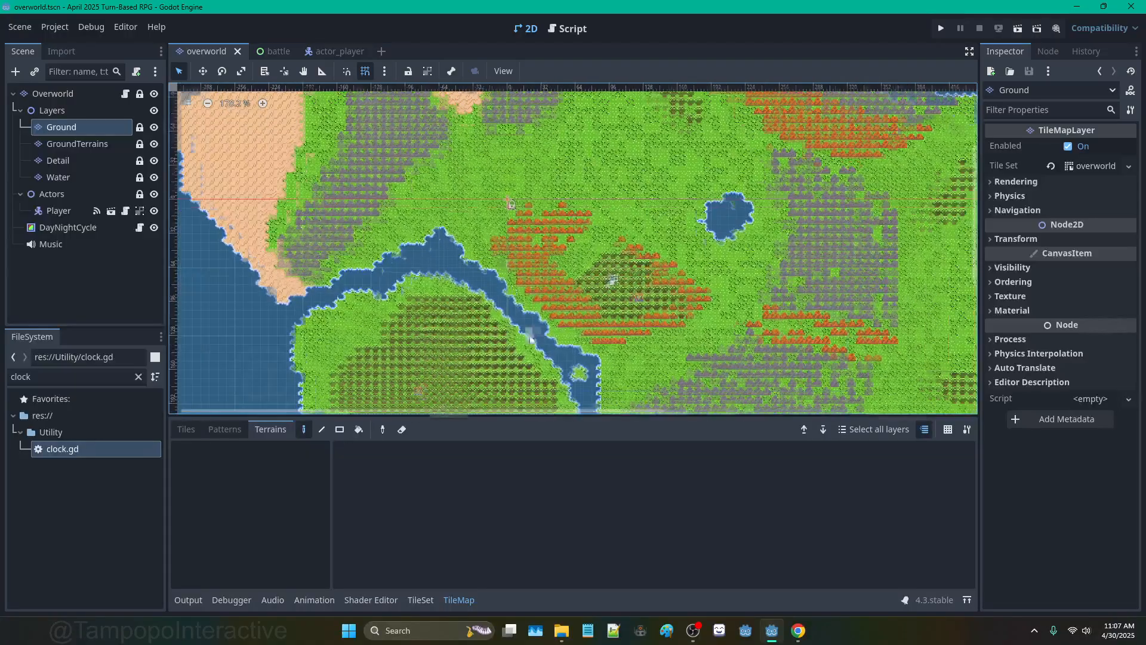
middle_drag(608, 282, 600, 407)
middle_drag(690, 311, 601, 303)
middle_drag(400, 245, 506, 243)
click(155, 157)
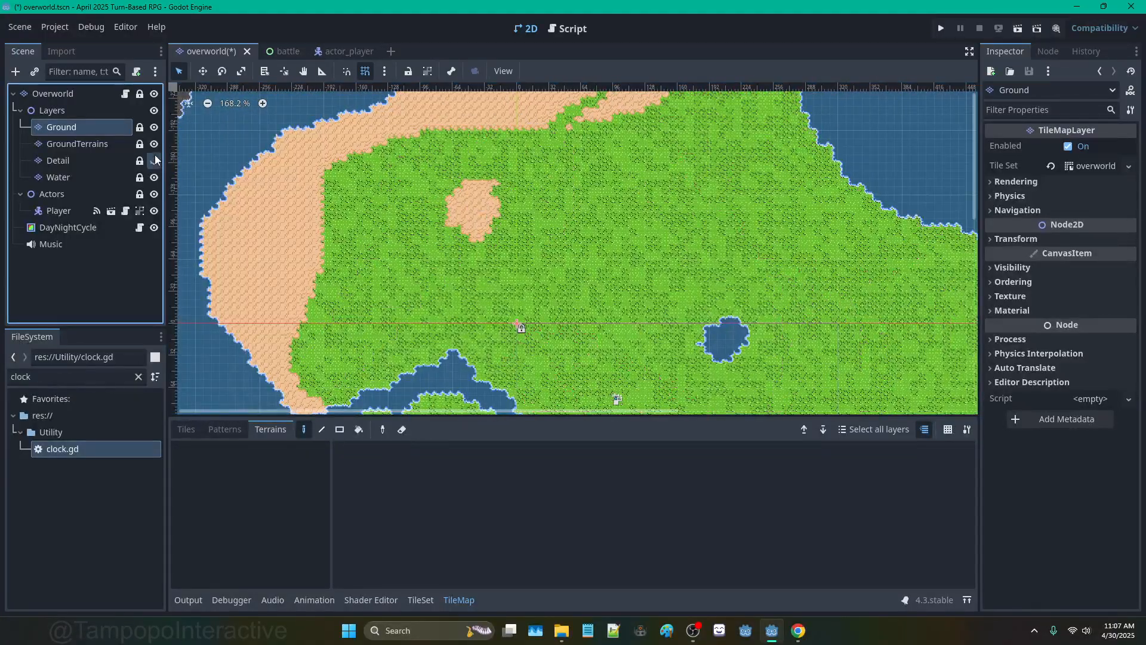
click(155, 156)
click(155, 144)
click(155, 145)
click(155, 145)
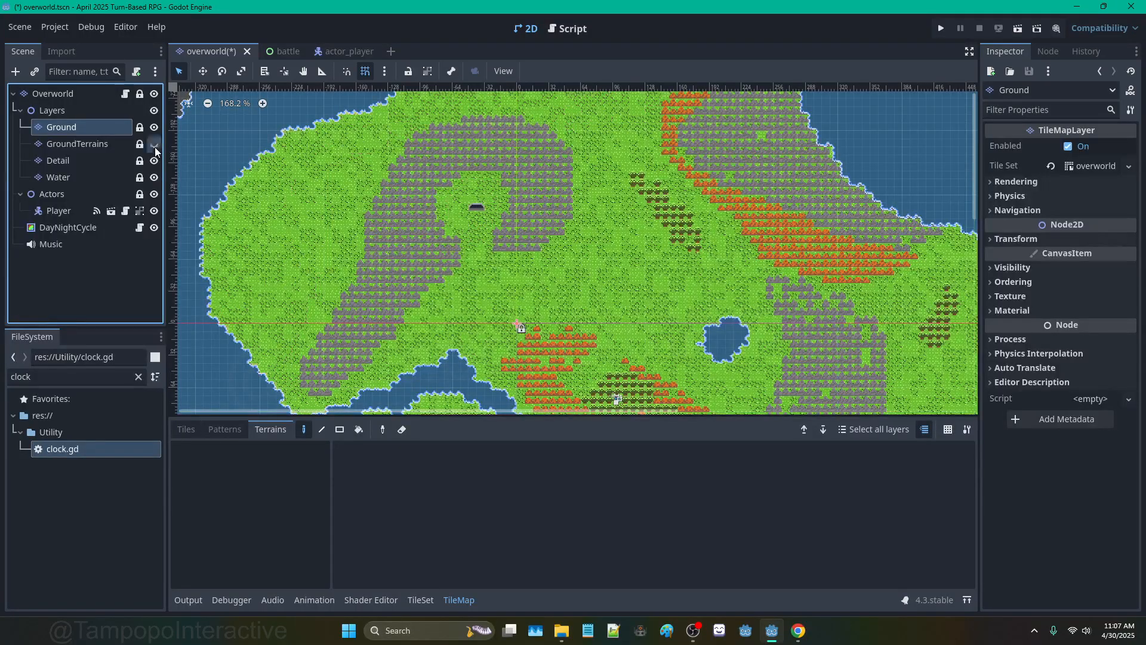
click(154, 145)
click(155, 145)
click(155, 145)
click(155, 177)
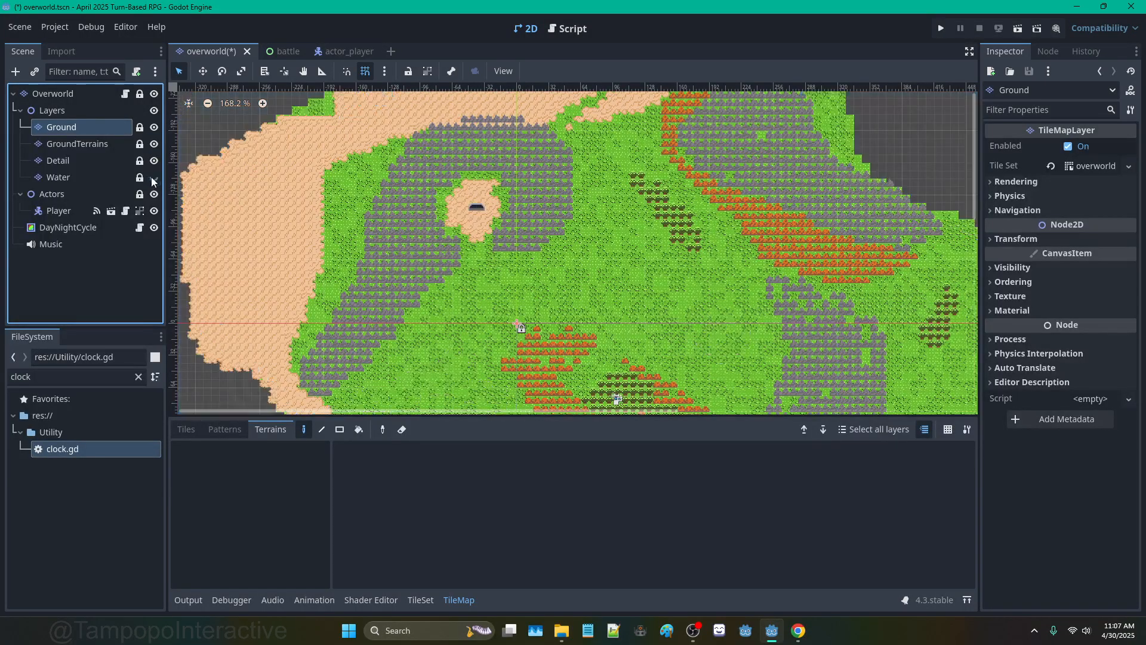
click(155, 178)
click(155, 178)
click(155, 178)
click(155, 179)
click(155, 178)
click(154, 128)
click(154, 128)
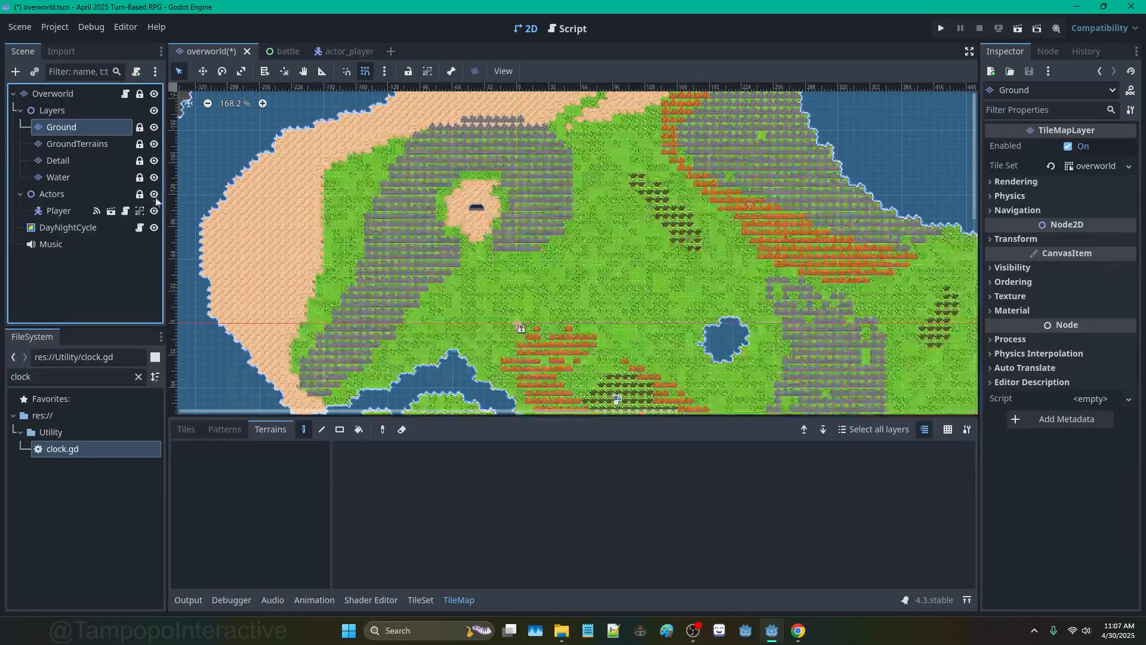
scroll(804, 299, down, 3)
middle_drag(804, 299, 739, 179)
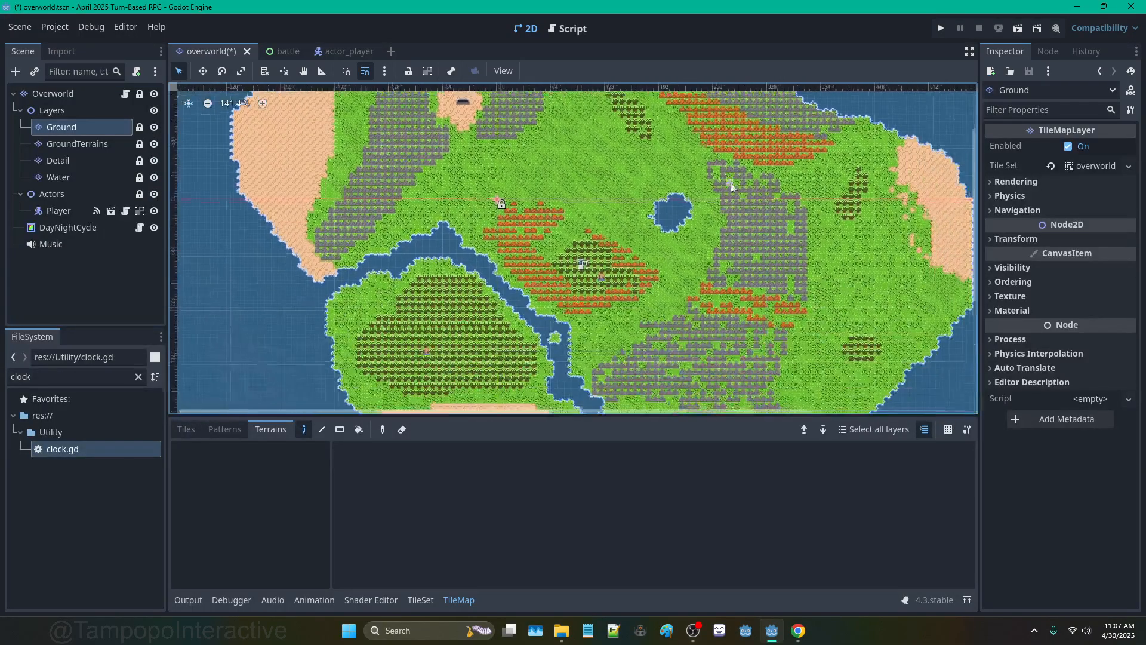
Step: Look over the DayNightCycle and room.gd scripts, then return to the overworld map
click(141, 229)
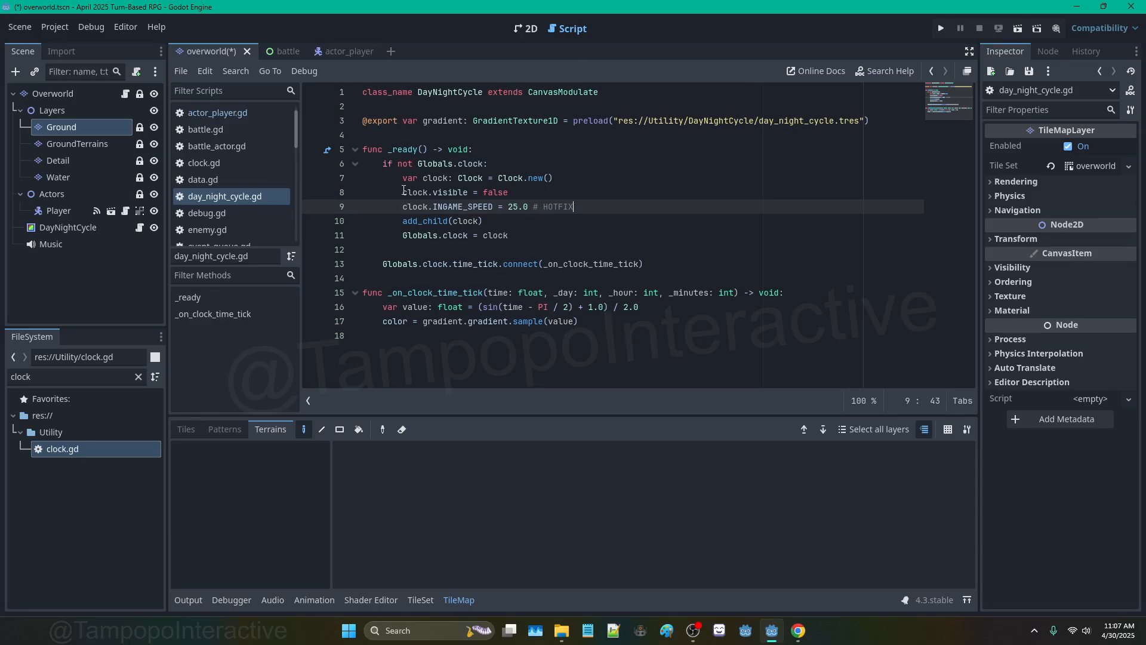
drag(404, 192, 579, 206)
click(579, 221)
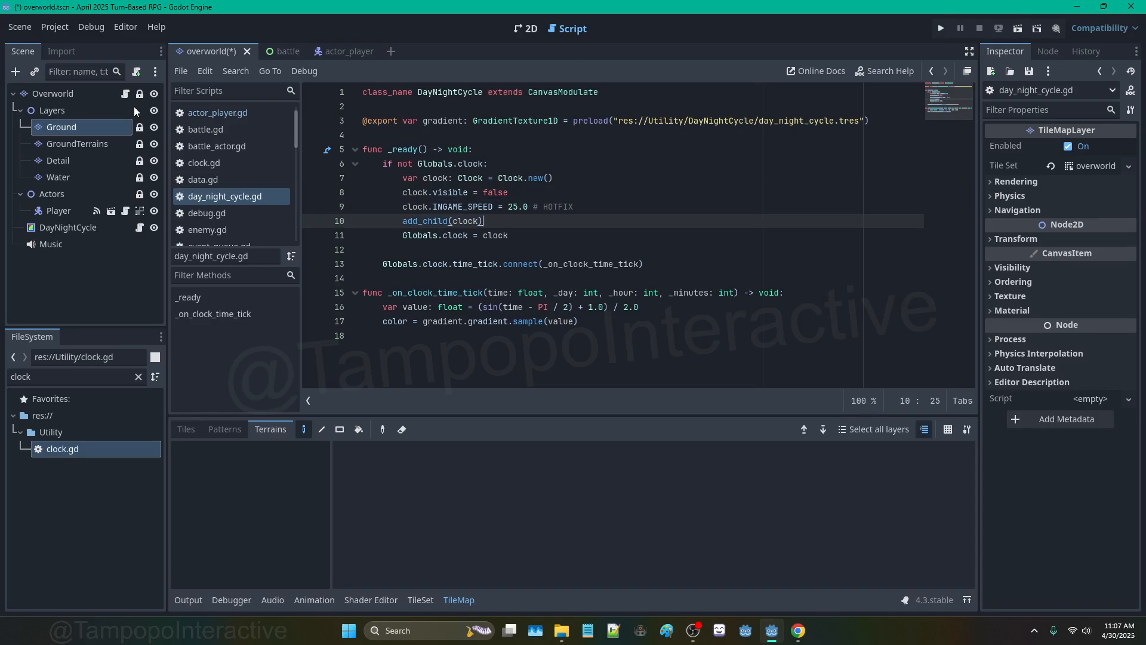
click(125, 94)
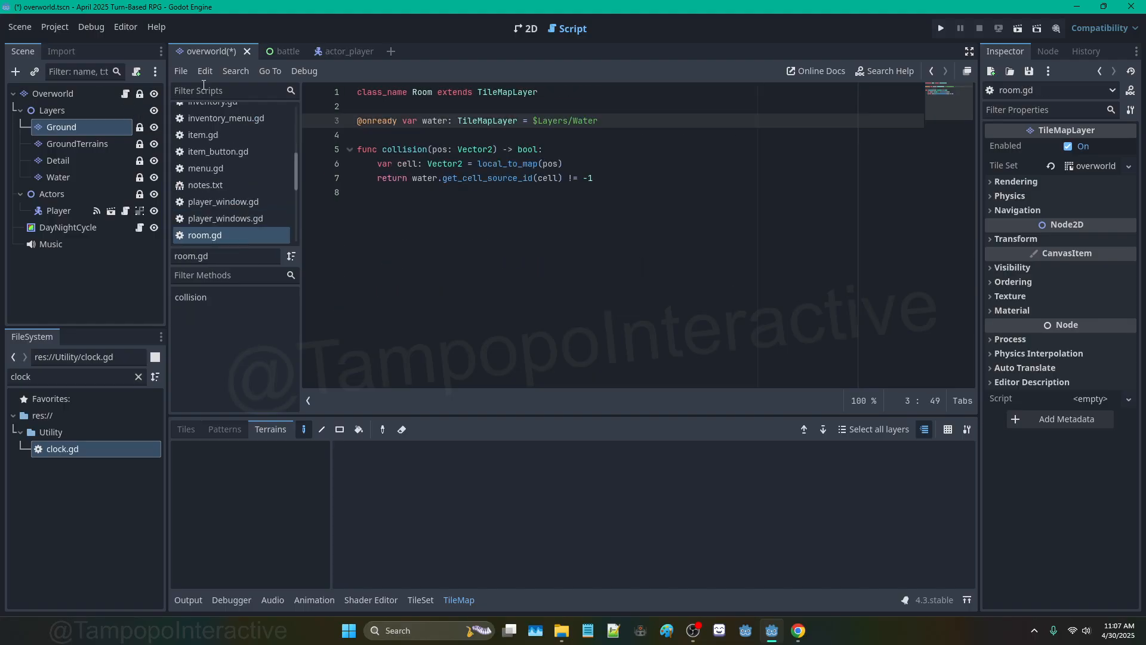
click(527, 29)
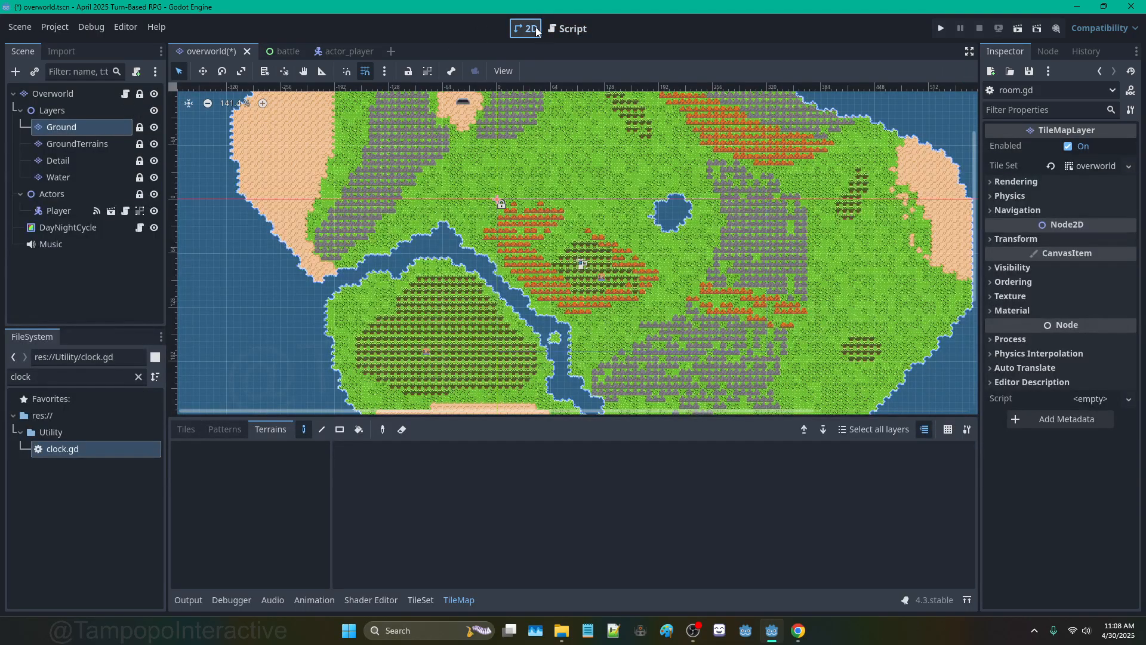
scroll(668, 215, down, 5)
scroll(617, 224, up, 4)
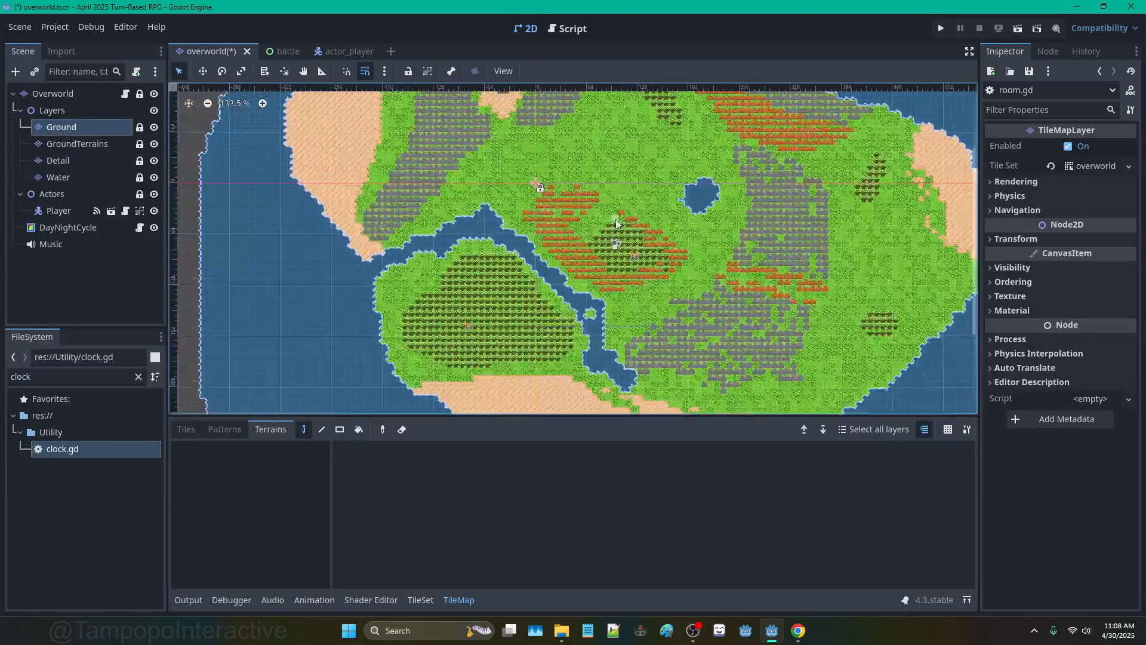
scroll(568, 243, up, 3)
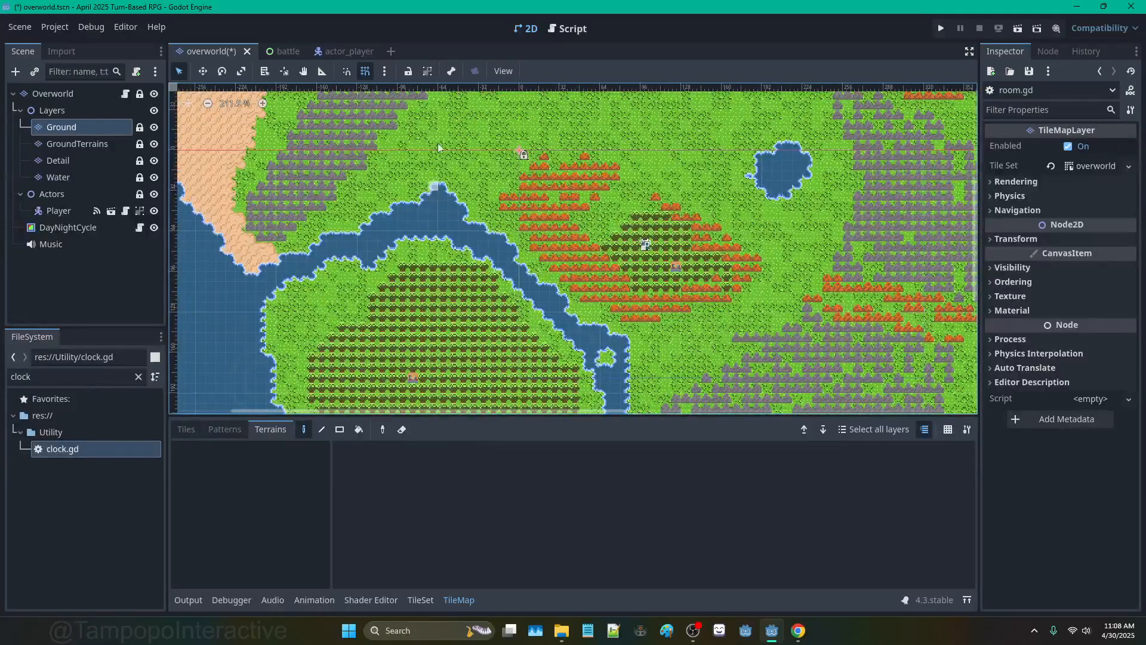
Step: Review line 50's move_and_collide and current_room collision check in actor_player.gd
click(578, 32)
click(526, 29)
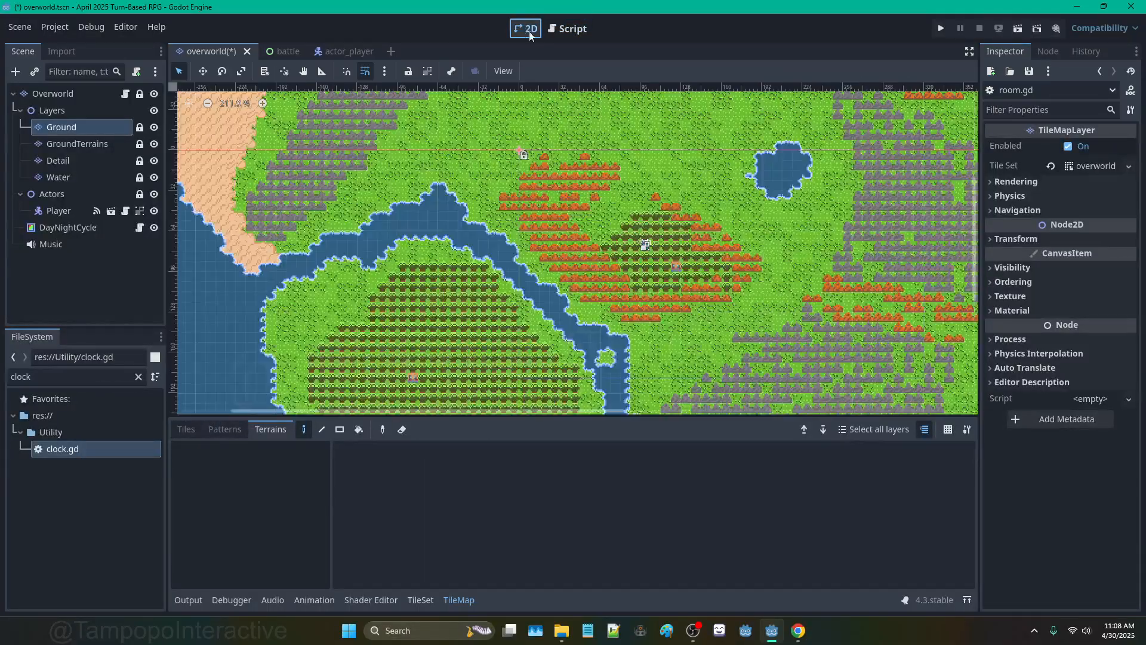
click(571, 29)
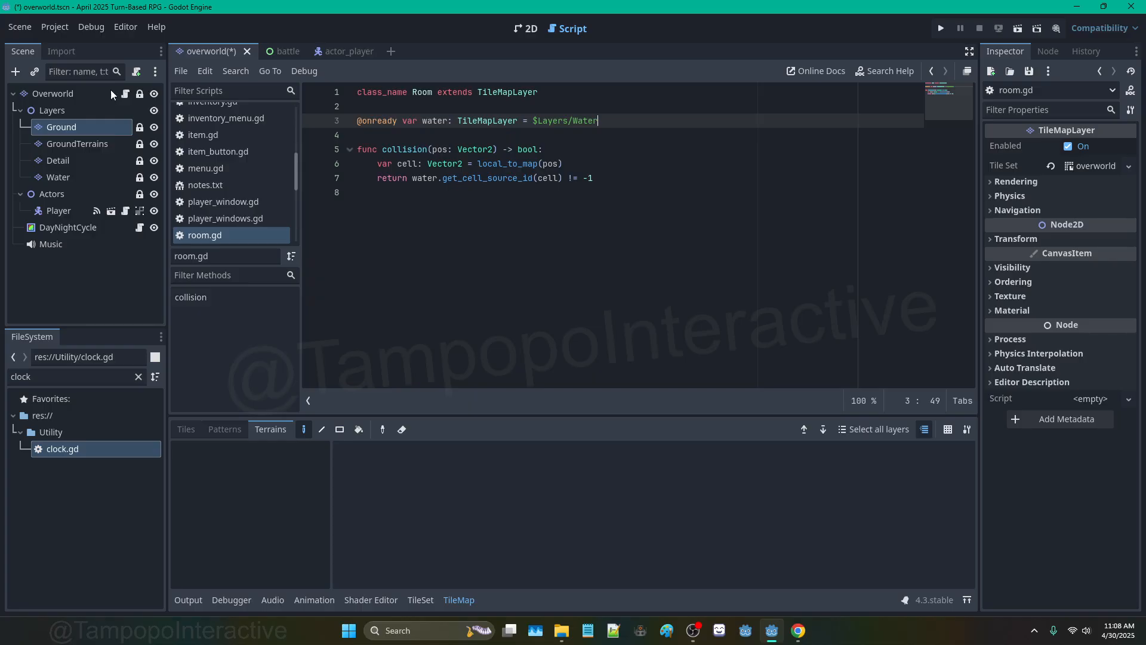
click(126, 211)
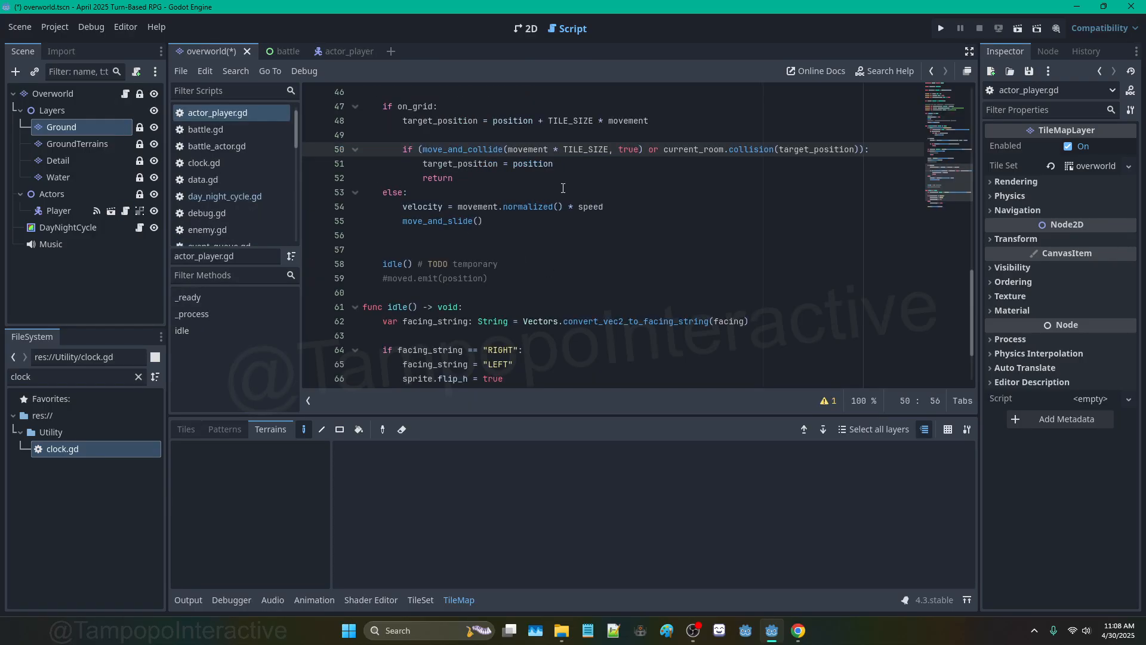
click(705, 149)
drag(421, 153, 644, 150)
click(643, 149)
click(525, 29)
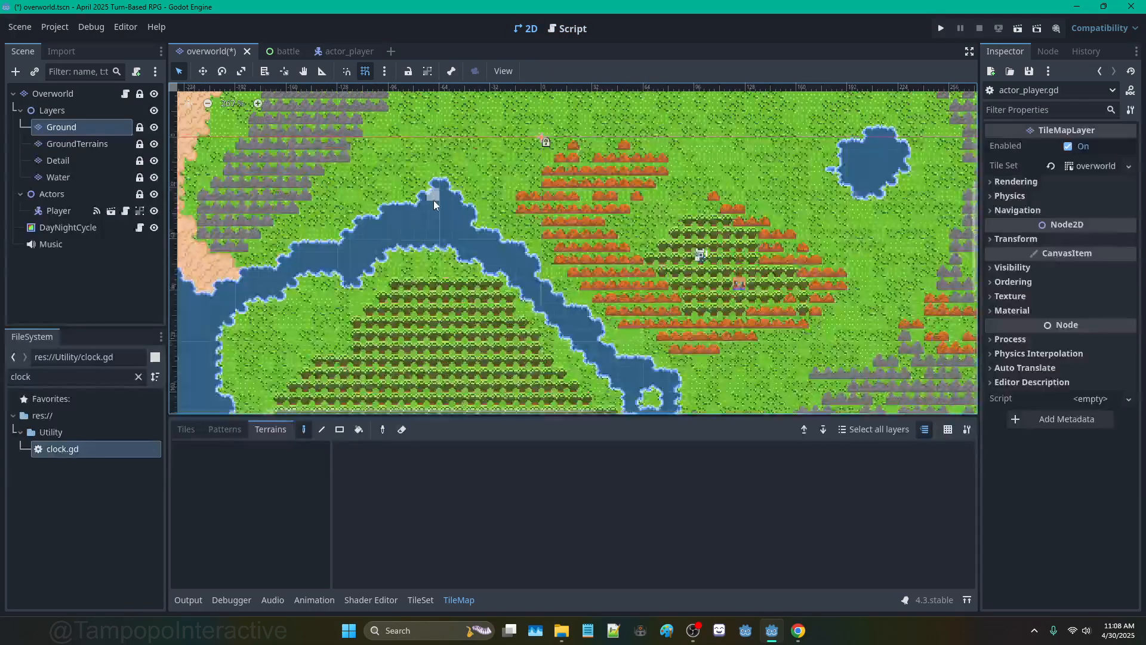
Step: Show the TileSet editor in the bottom panel with the Water layer selected
scroll(434, 205, up, 3)
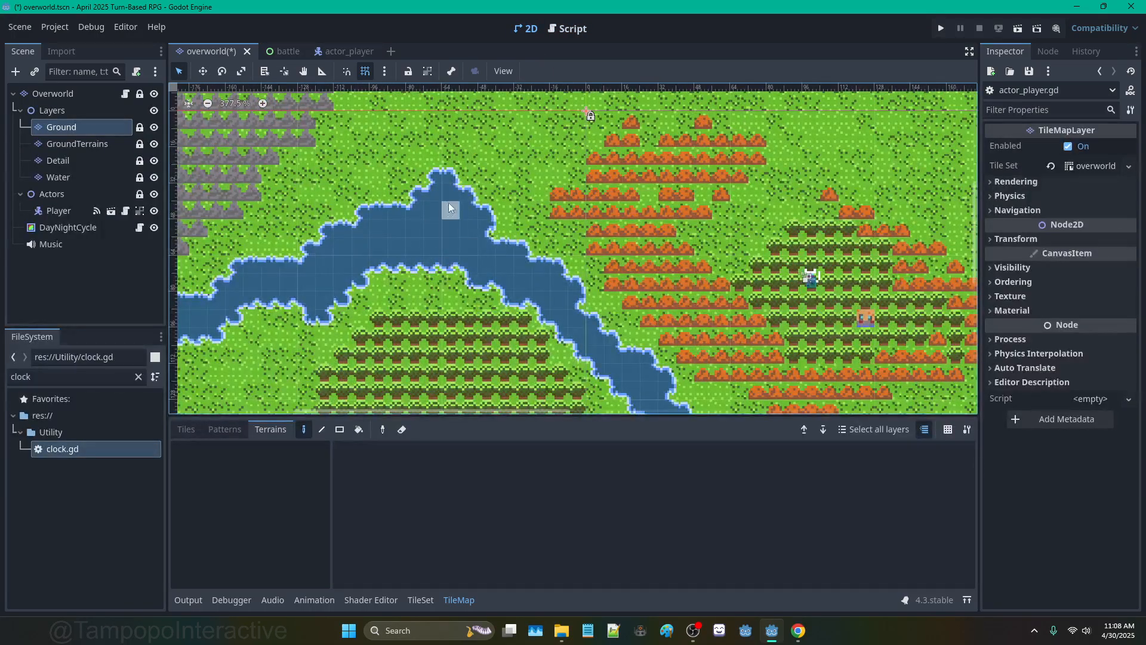
click(420, 599)
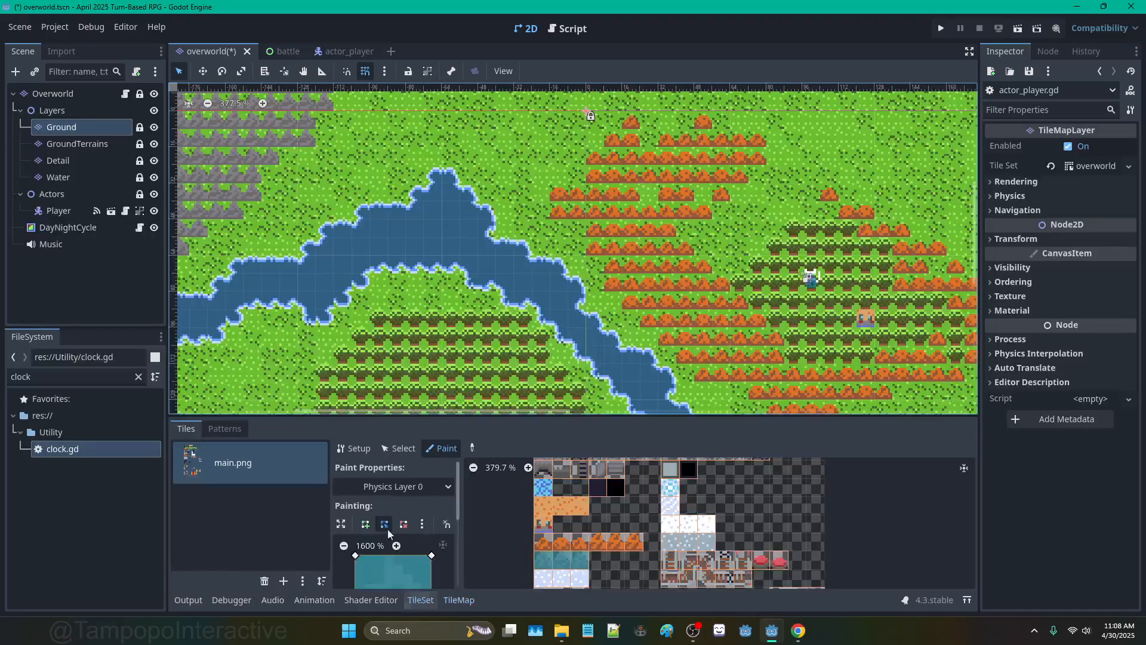
click(55, 174)
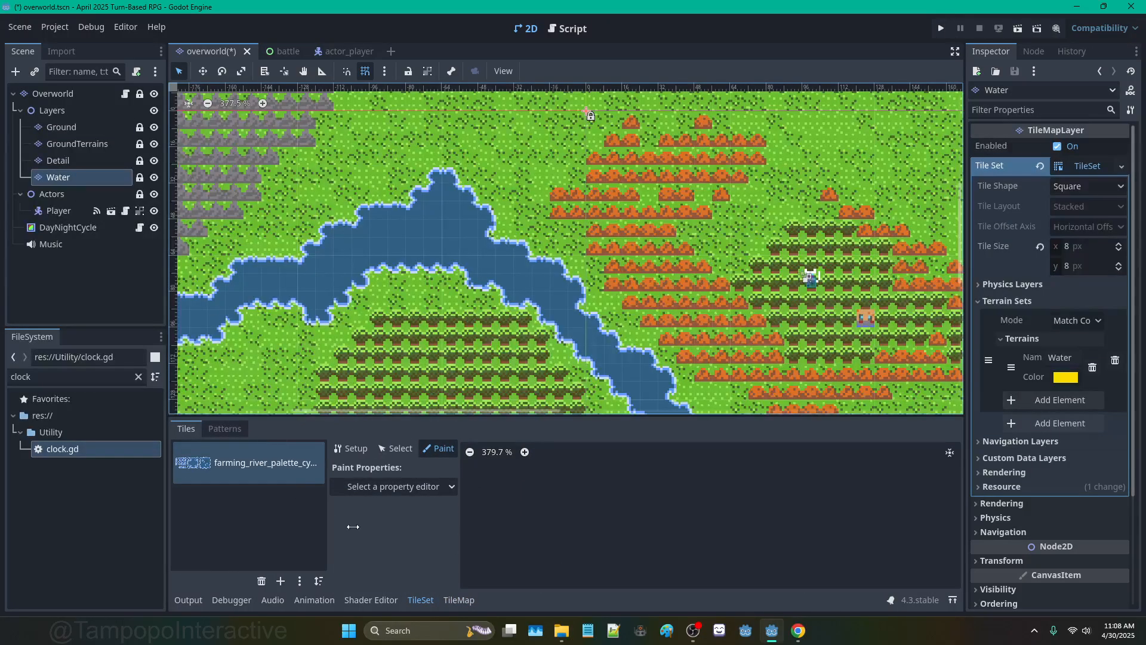
click(388, 604)
click(421, 600)
Step: Pan and zoom across the island to view the river and forest area
scroll(567, 500, up, 5)
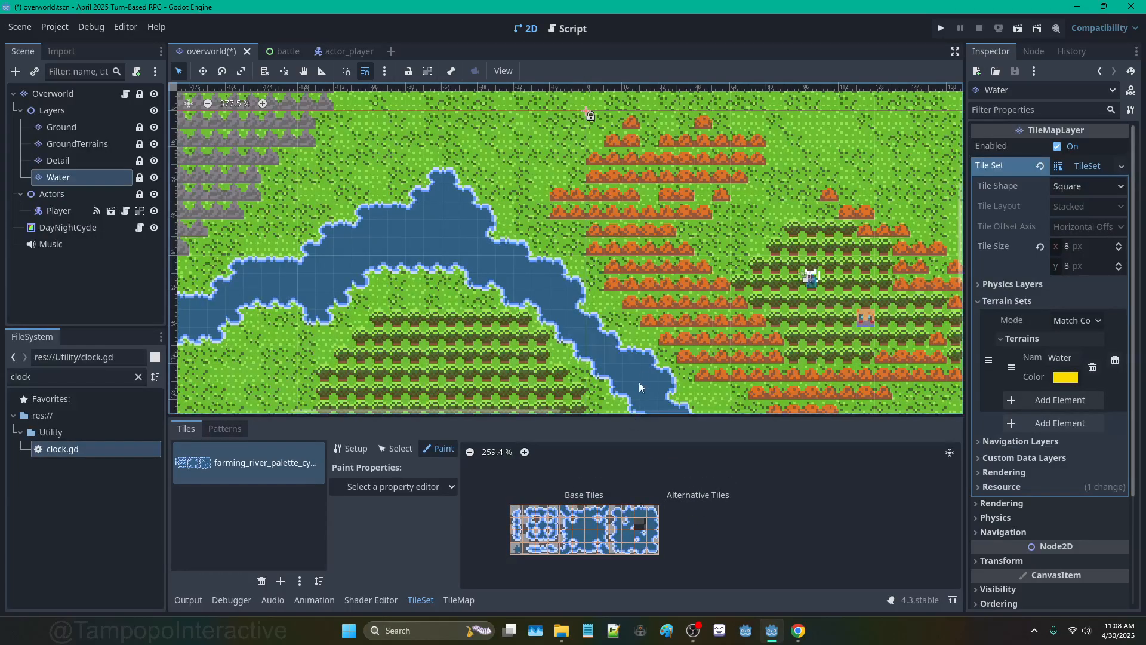
scroll(630, 353, down, 2)
scroll(630, 352, down, 6)
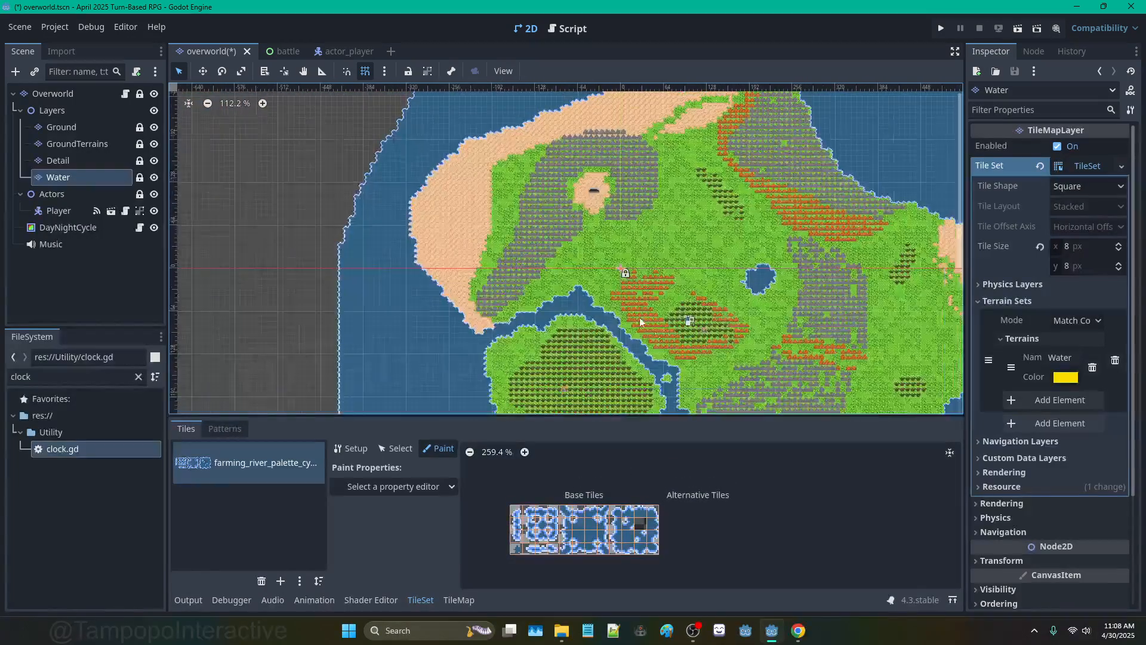
middle_drag(705, 221, 520, 233)
scroll(725, 148, up, 4)
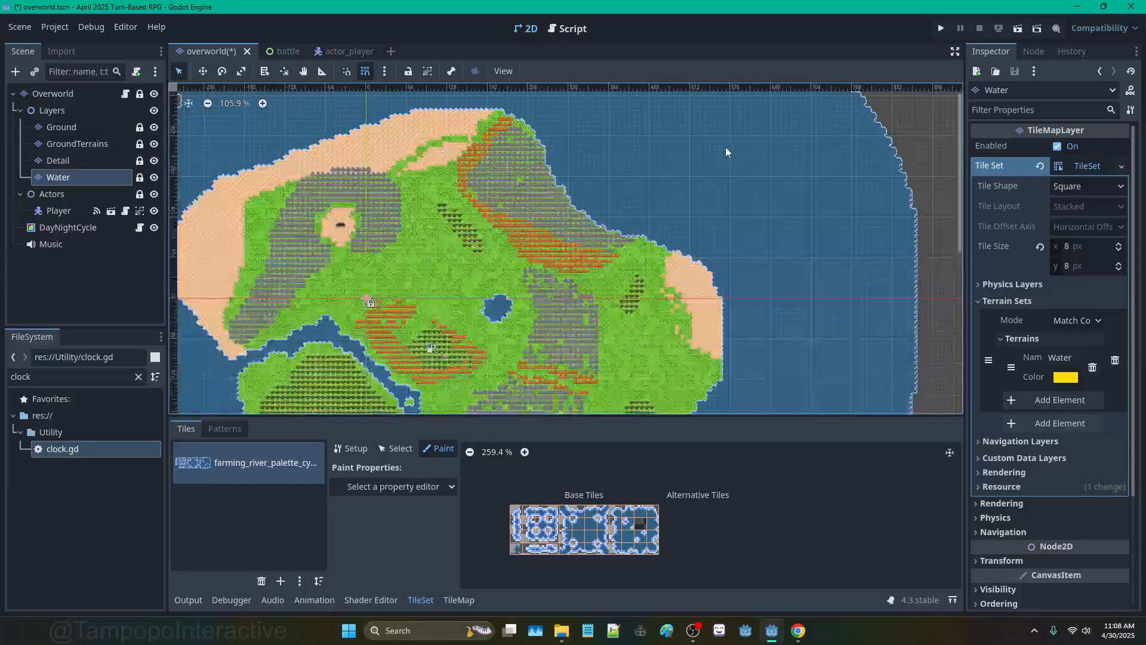
scroll(572, 227, up, 9)
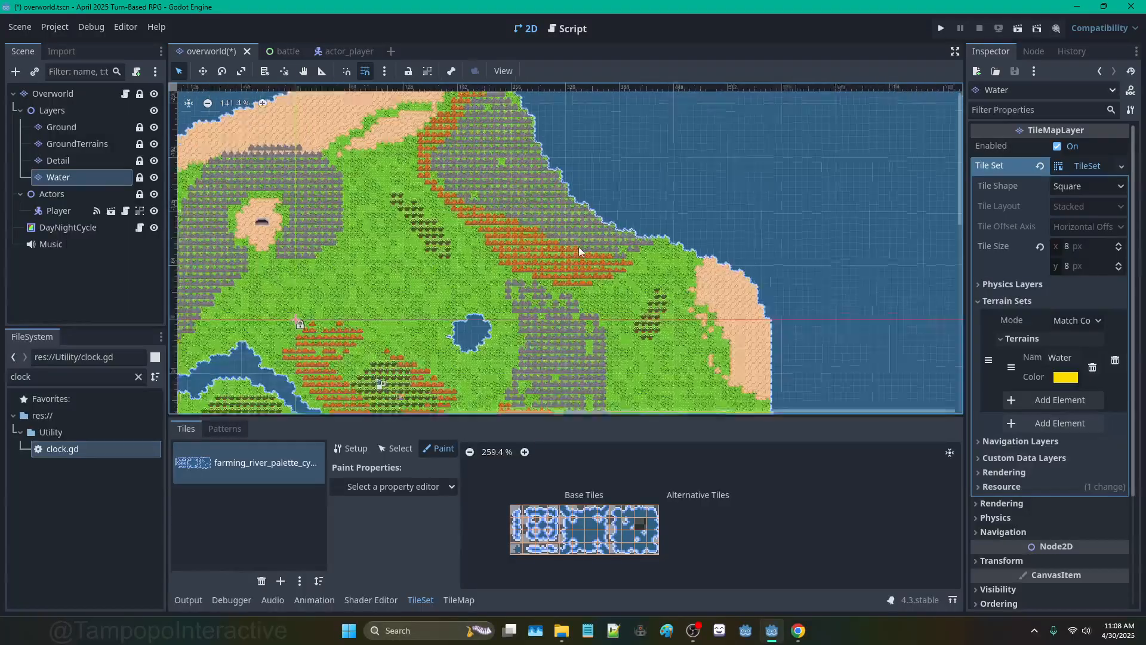
middle_drag(507, 296, 719, 152)
middle_drag(320, 295, 495, 193)
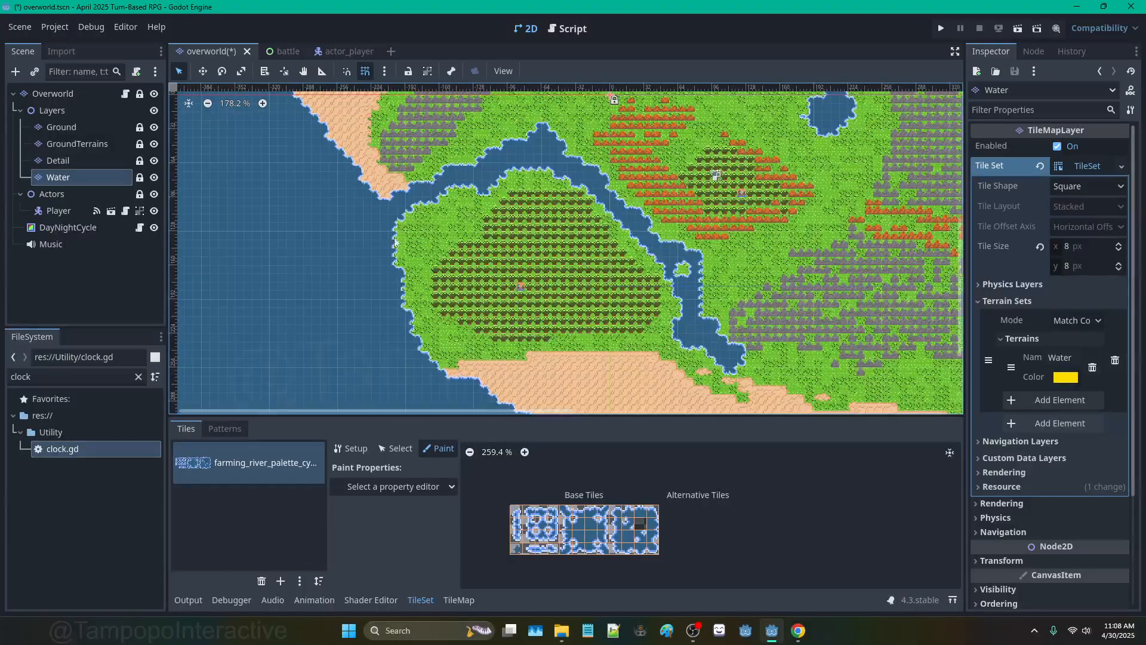
middle_drag(589, 207, 423, 219)
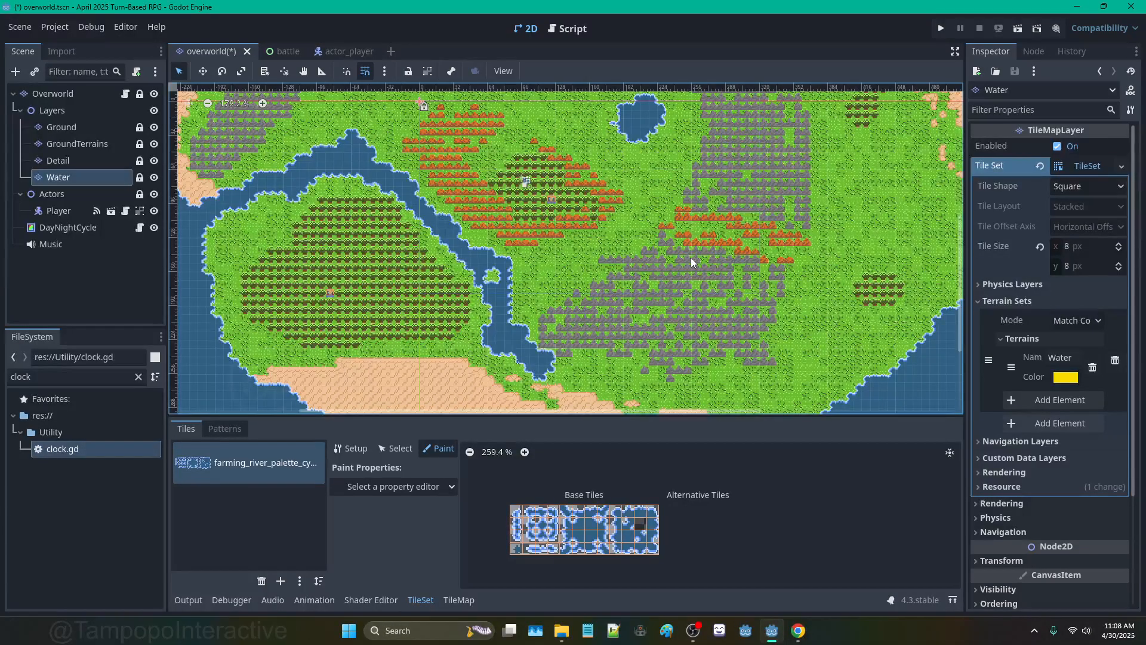
scroll(687, 261, up, 6)
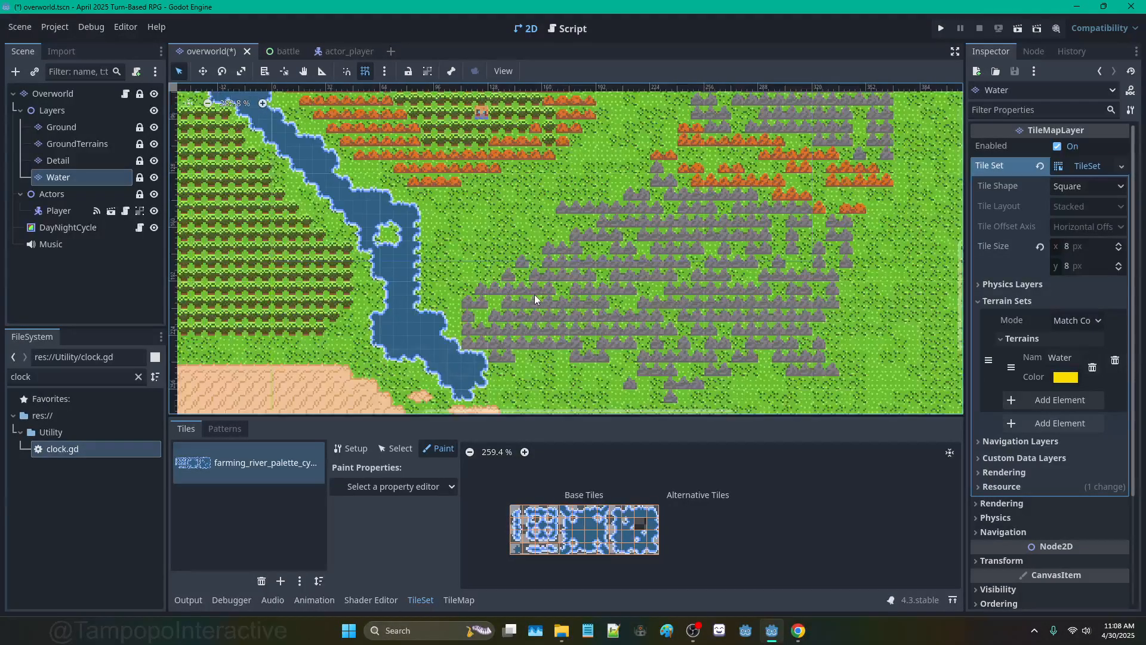
middle_drag(535, 294, 526, 253)
scroll(570, 232, up, 5)
scroll(579, 234, down, 7)
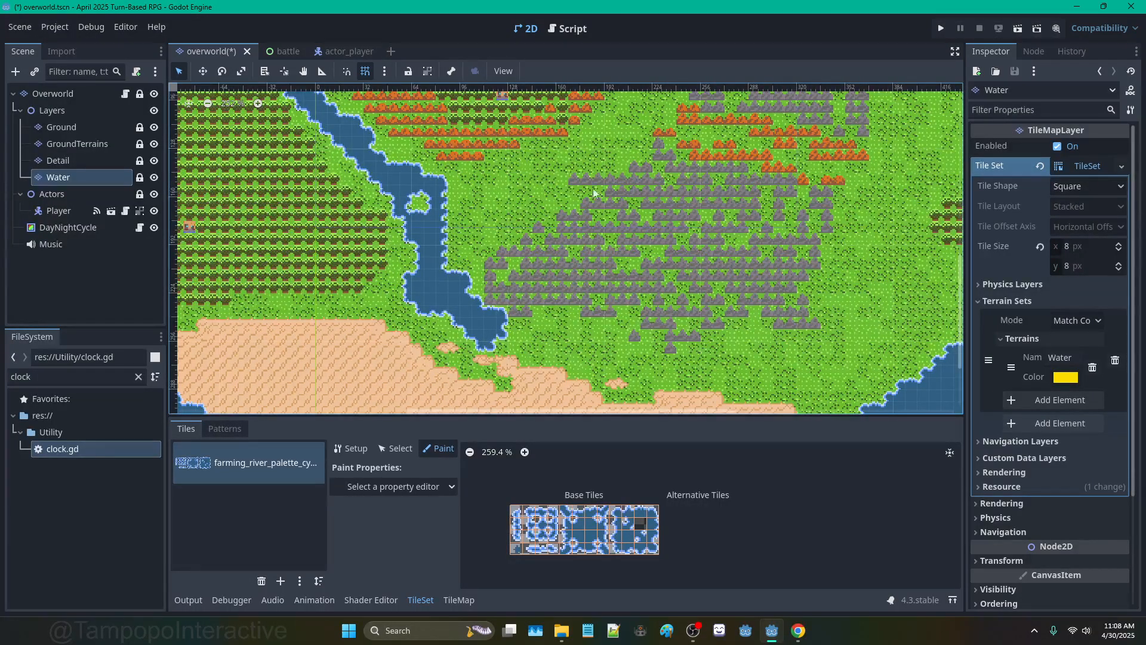
scroll(569, 278, down, 8)
scroll(632, 292, up, 16)
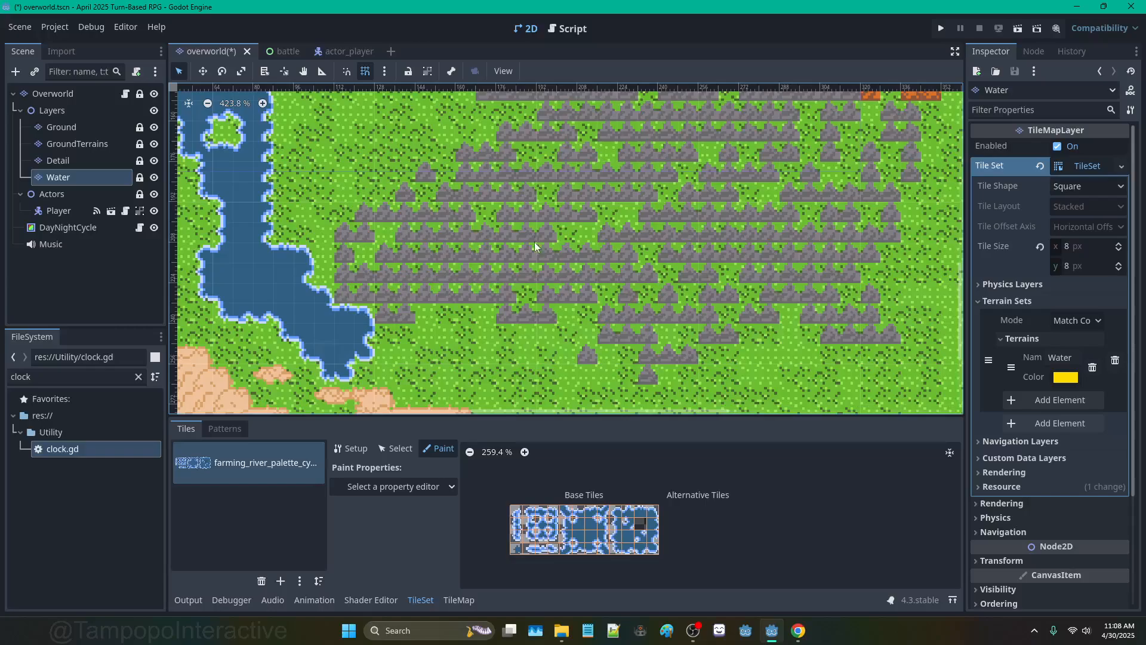
scroll(512, 218, down, 3)
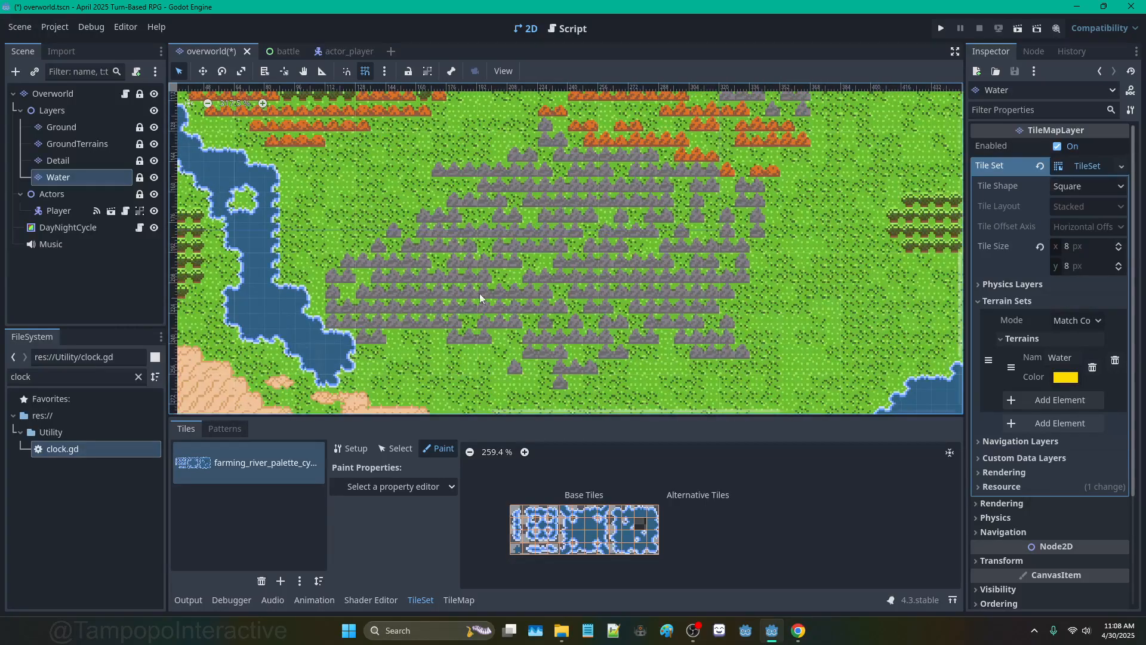
scroll(553, 238, down, 11)
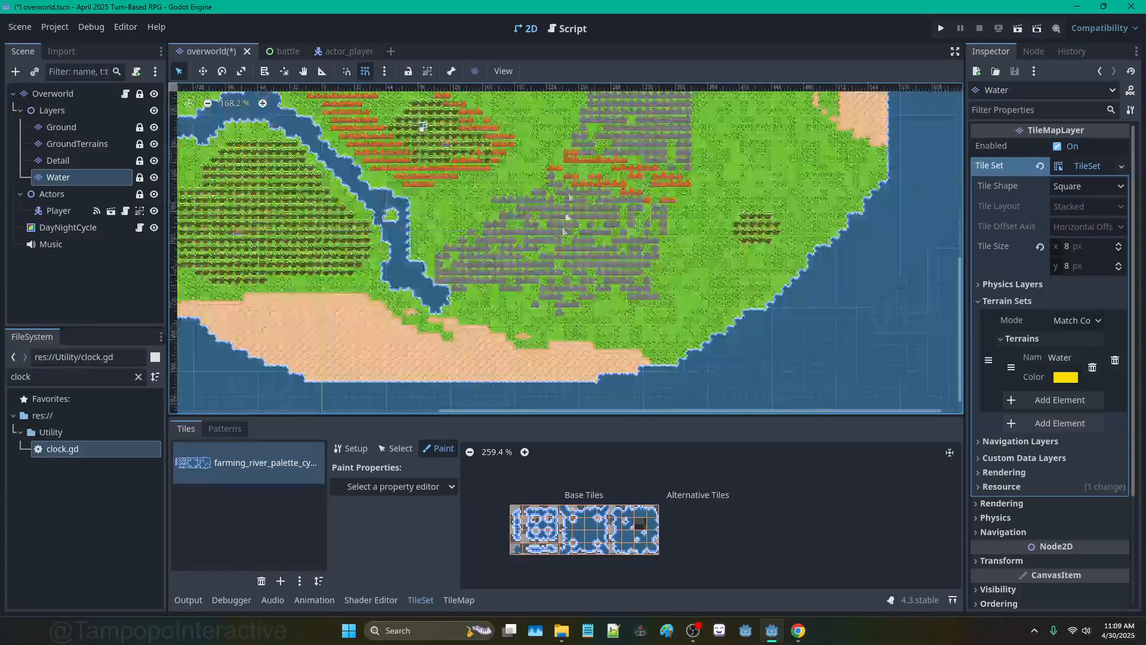
Step: Pan over to the southern coast and then the cave clearing and mountains
middle_drag(551, 124, 616, 306)
middle_drag(574, 222, 751, 323)
scroll(751, 328, down, 6)
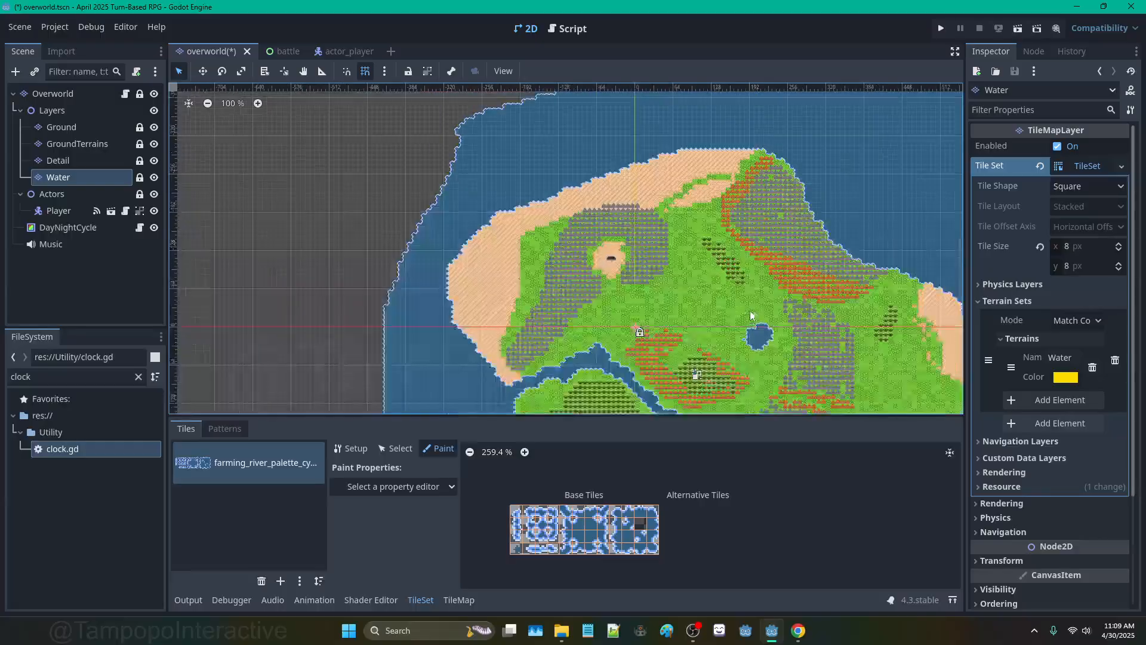
scroll(730, 236, down, 2)
scroll(747, 210, up, 14)
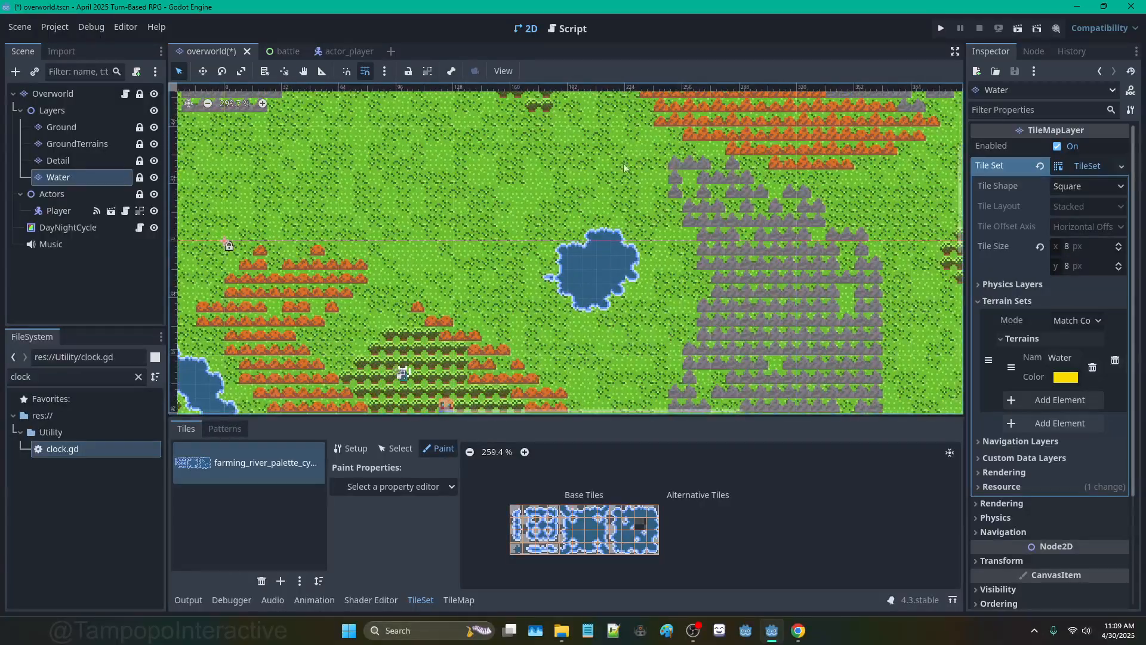
middle_drag(623, 163, 753, 247)
middle_drag(501, 161, 724, 244)
middle_drag(656, 143, 653, 207)
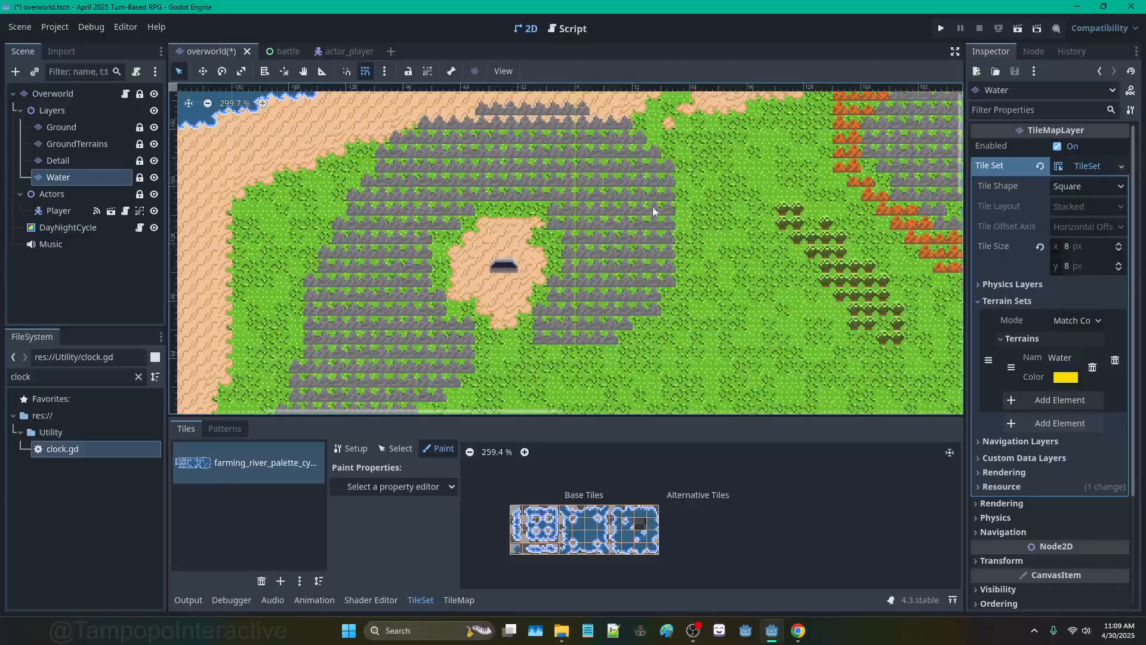
scroll(686, 203, down, 11)
scroll(767, 245, up, 8)
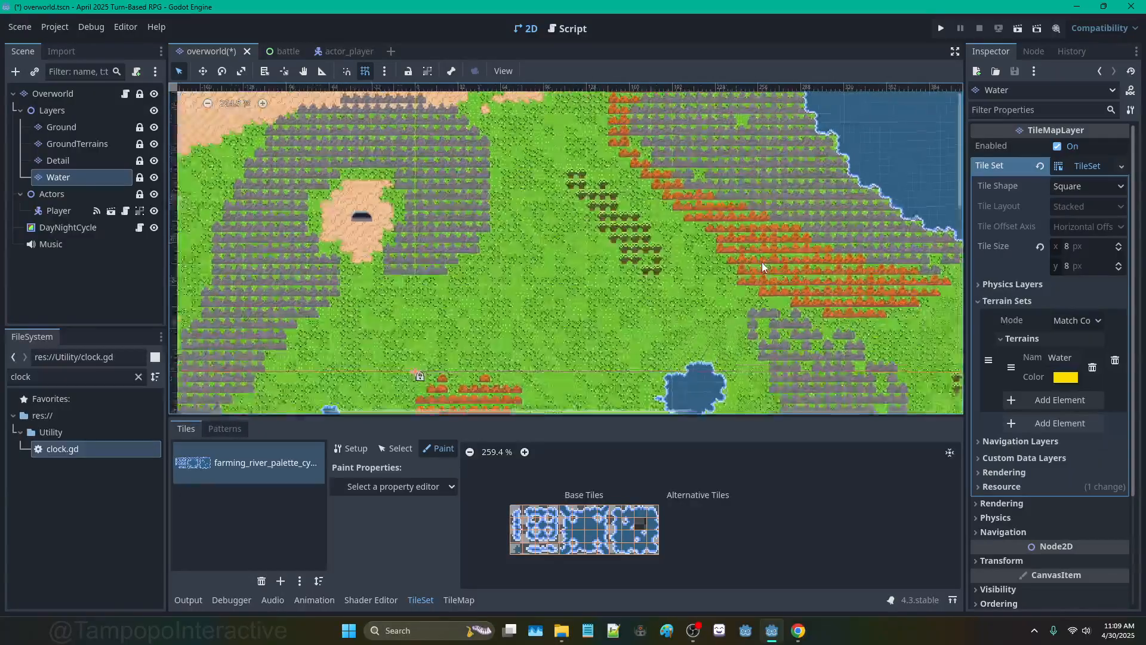
scroll(762, 264, up, 2)
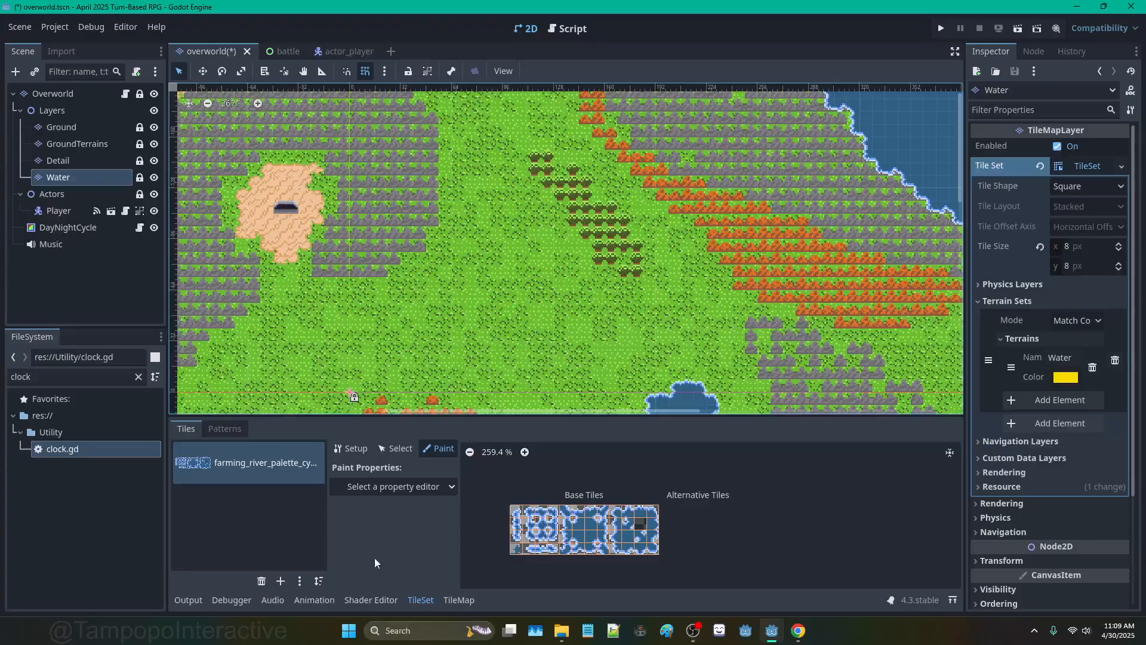
Step: Select the Detail layer's TileSet and choose Physics Layer 0 as the paint property
click(93, 160)
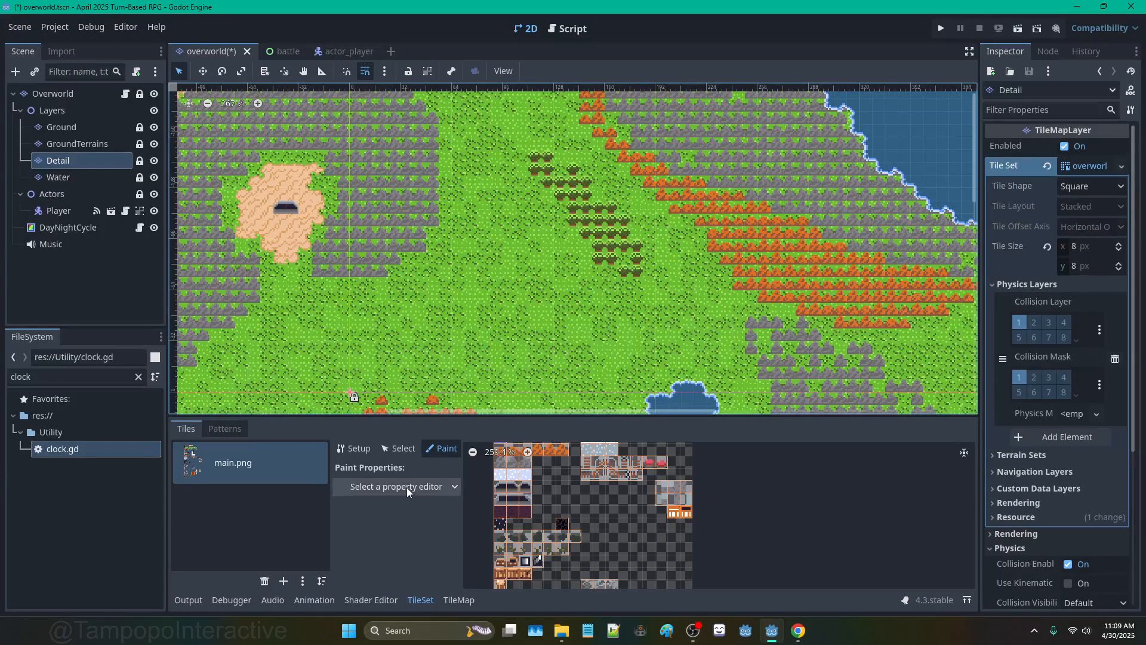
middle_drag(536, 465, 532, 544)
click(417, 490)
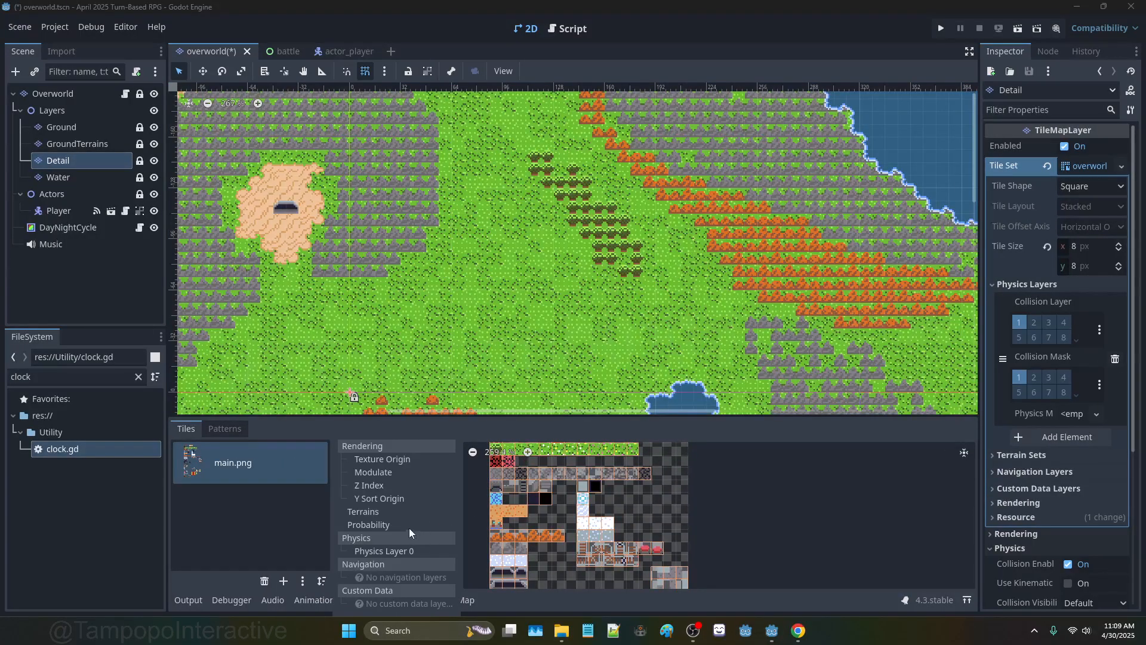
click(395, 549)
Step: Paint Physics Layer 0 collision onto a lower atlas tile and the brown drawer tiles
scroll(537, 522, up, 5)
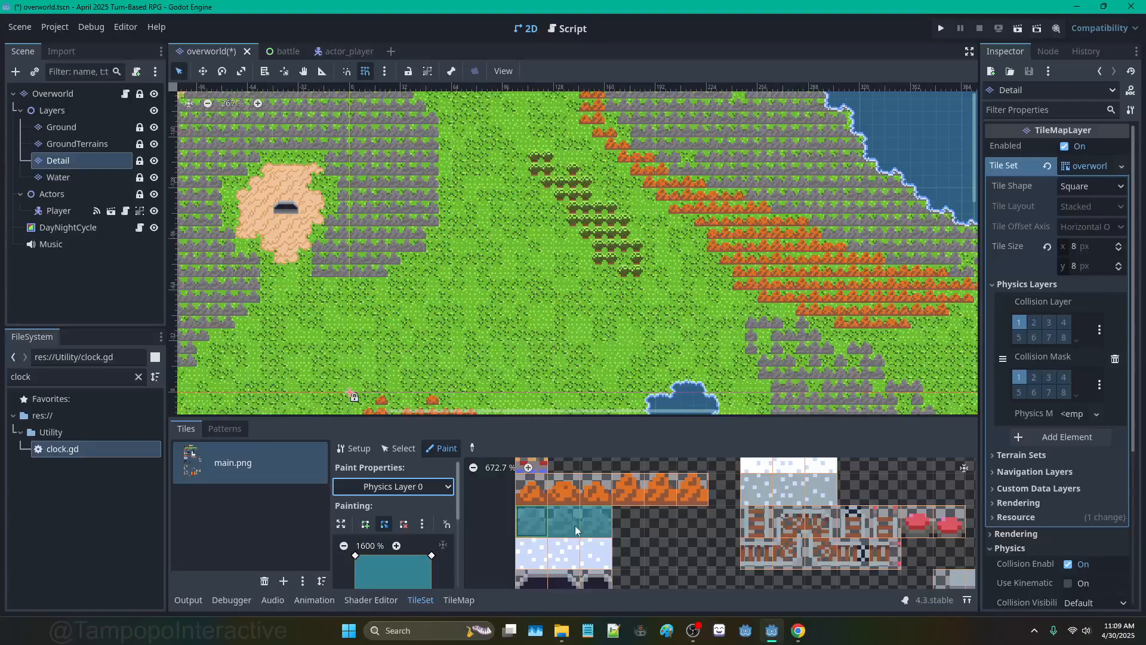
scroll(584, 528, down, 6)
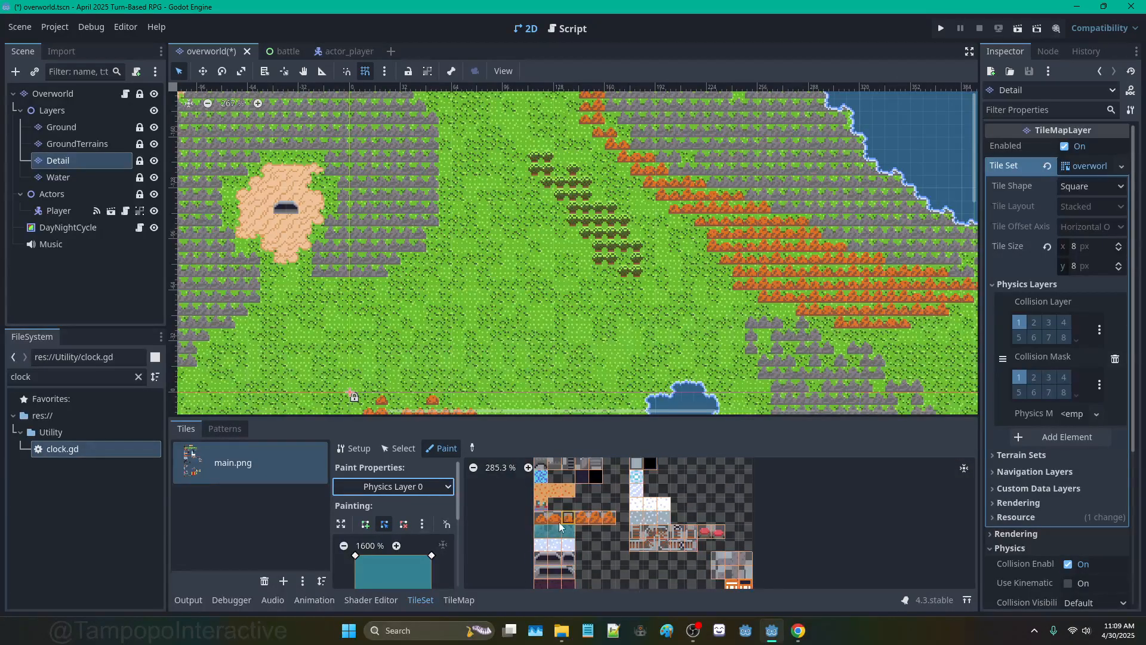
scroll(597, 511, up, 5)
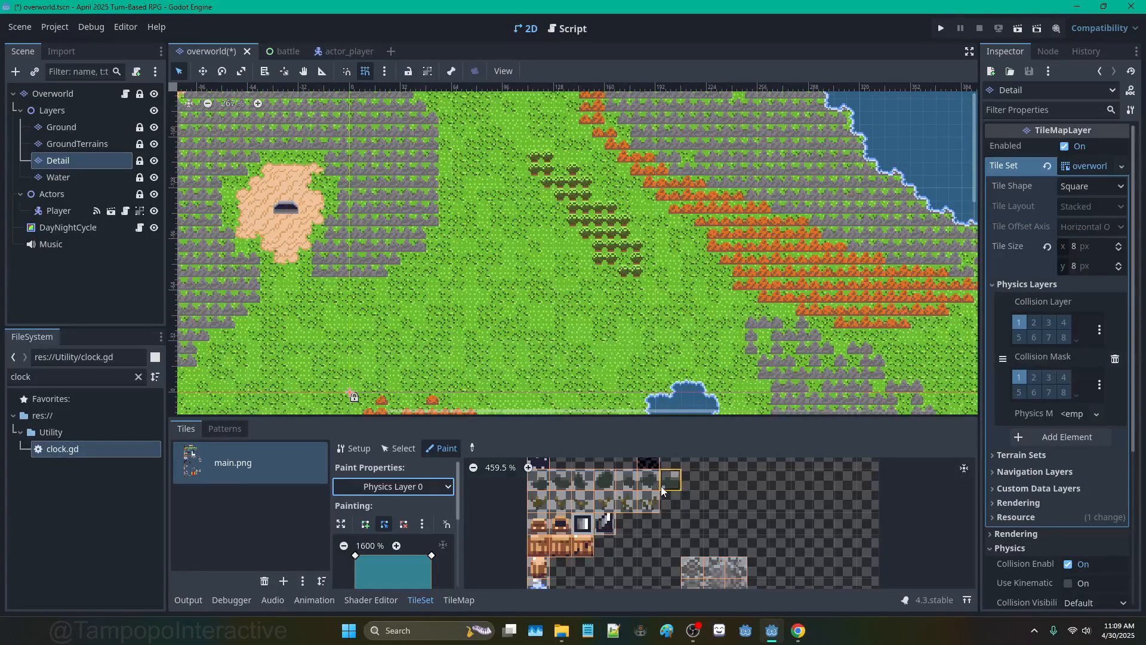
scroll(661, 486, down, 2)
scroll(671, 485, up, 2)
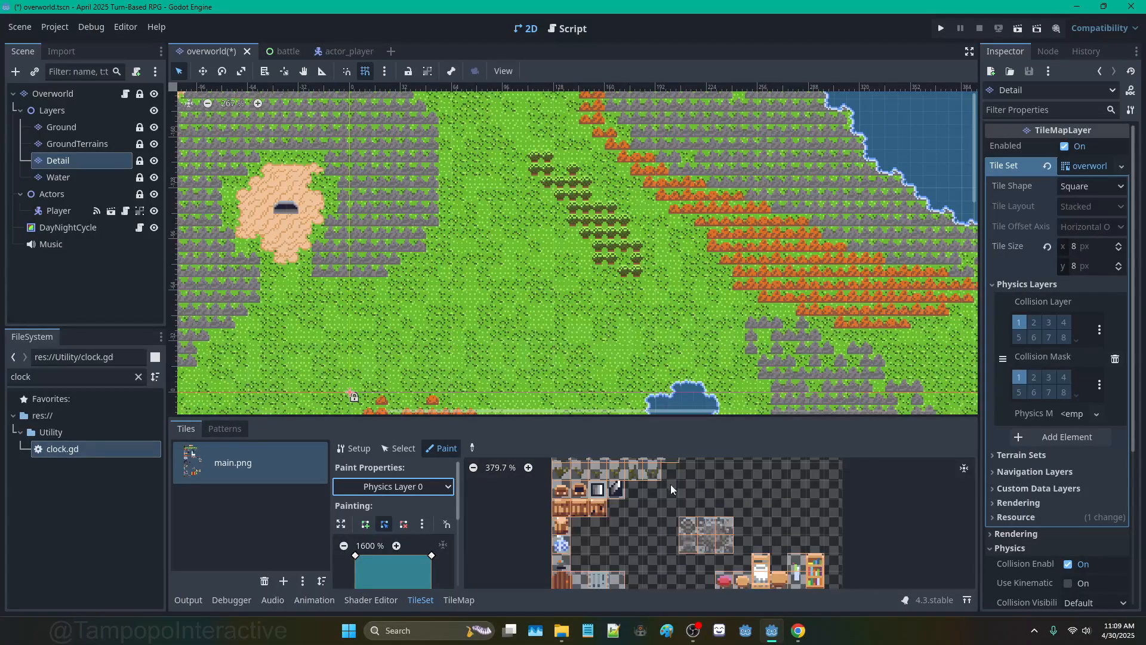
middle_drag(671, 484, 671, 517)
click(565, 488)
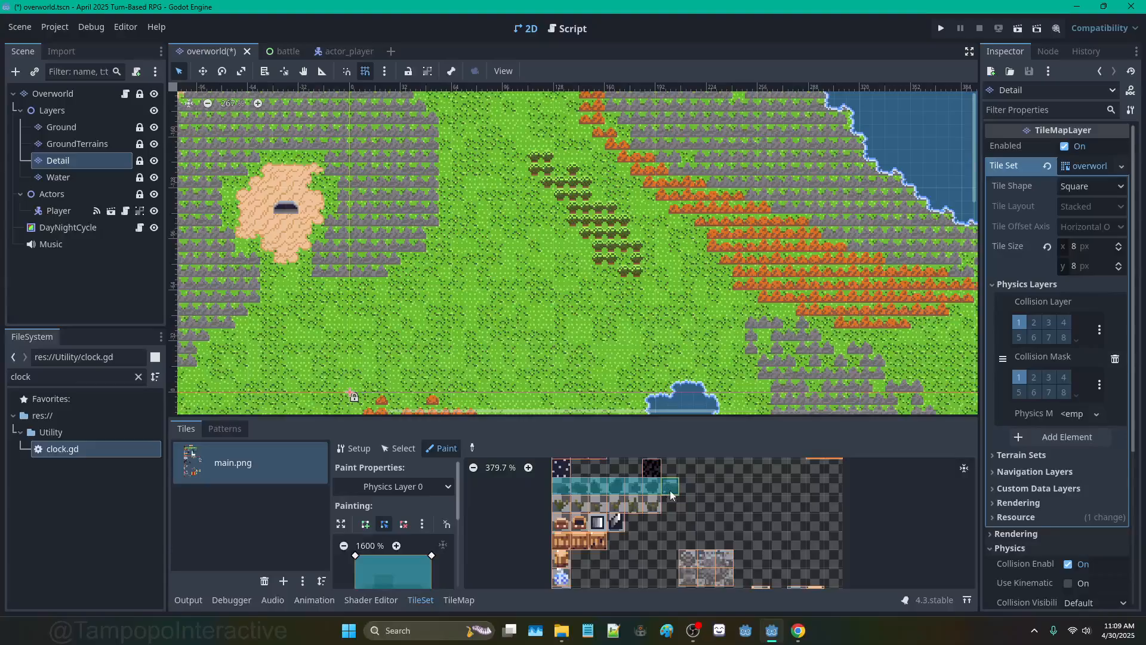
scroll(670, 489, down, 3)
middle_drag(711, 512, 702, 501)
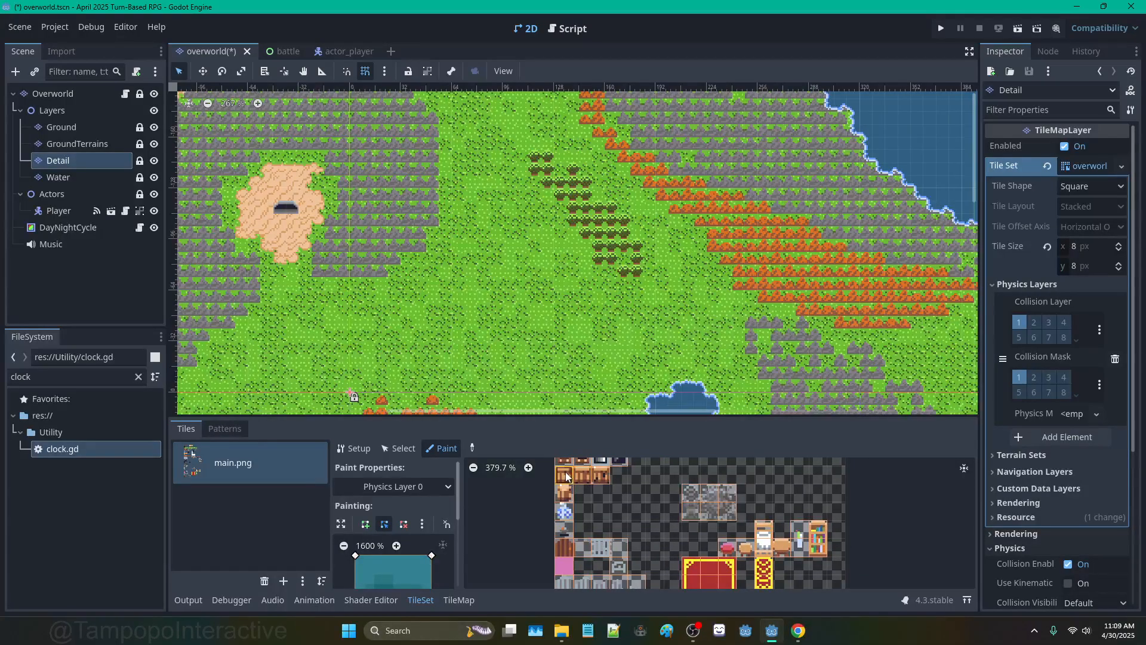
drag(565, 471, 614, 477)
click(565, 497)
Step: Add collision to the grey tile and an adjacent pair of atlas tiles
mouse_move(647, 514)
middle_down()
mouse_move(650, 484)
mouse_move(604, 483)
mouse_move(580, 469)
middle_up()
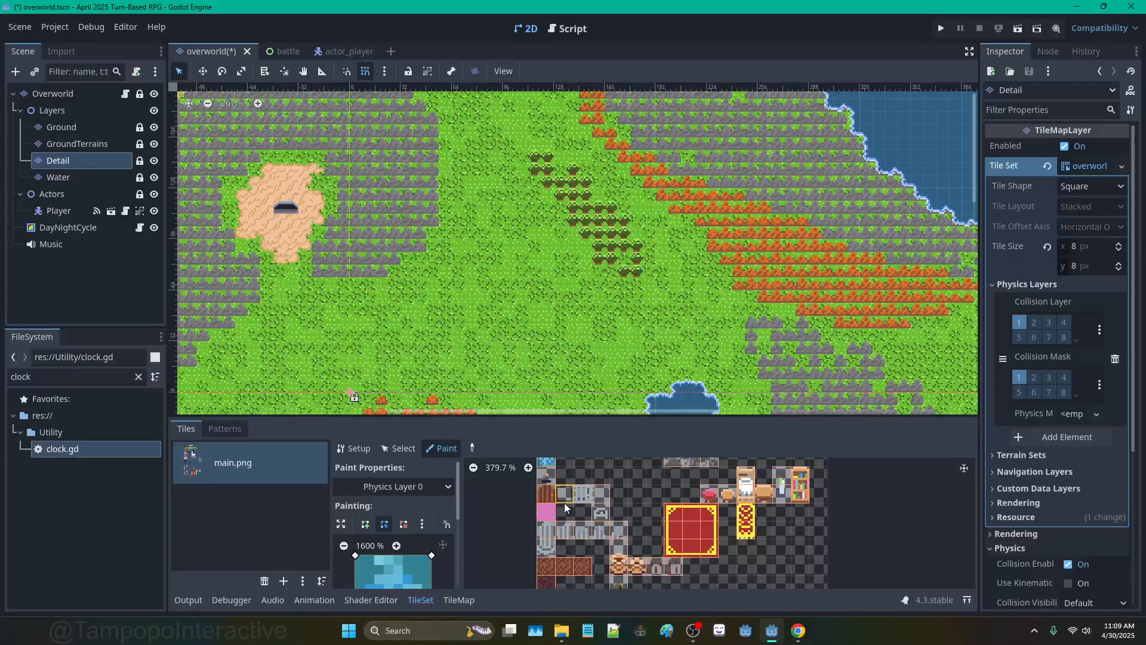
click(547, 548)
scroll(666, 557, down, 3)
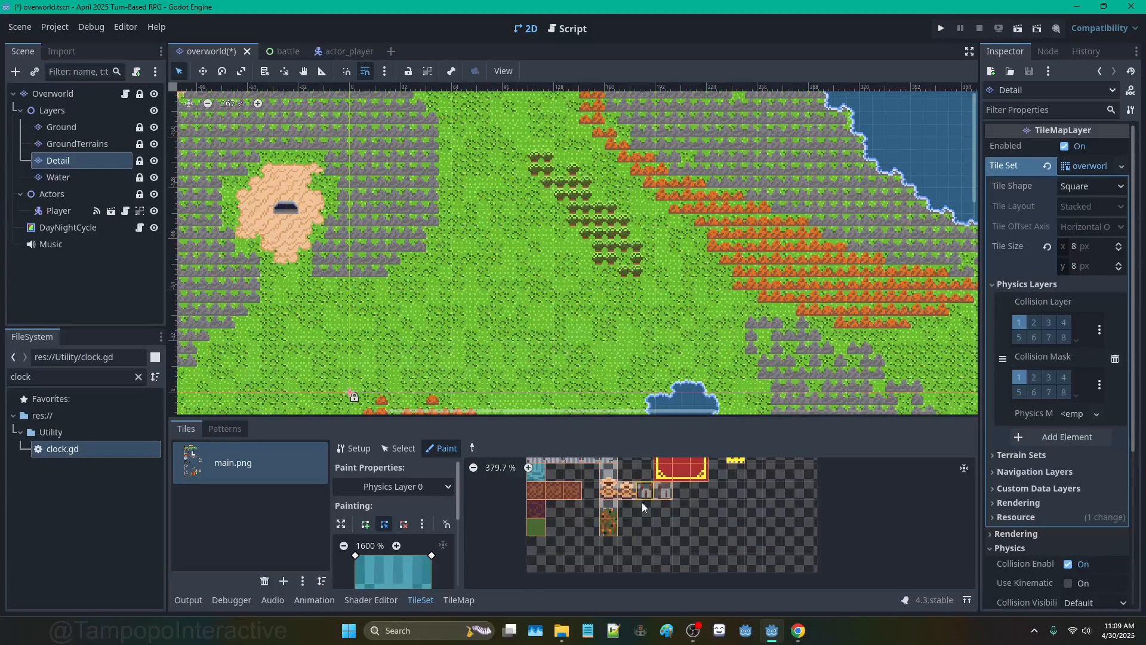
drag(611, 497, 625, 492)
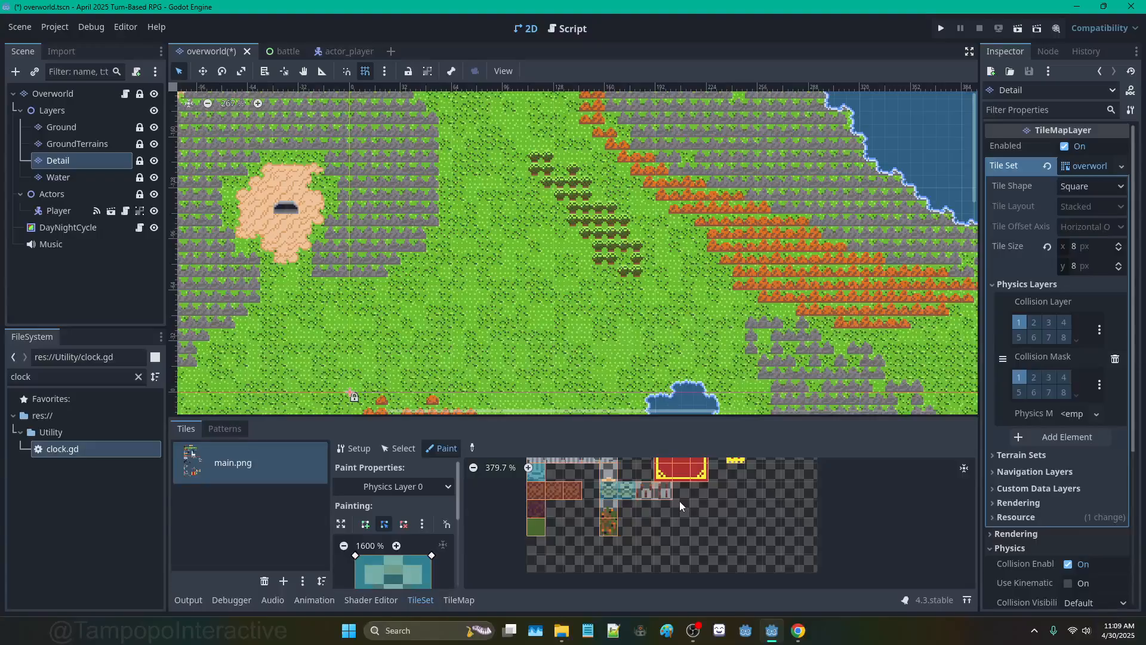
middle_drag(658, 507, 580, 545)
Step: Give the desk tile and both bookshelf tiles collision shapes
middle_drag(637, 476, 627, 529)
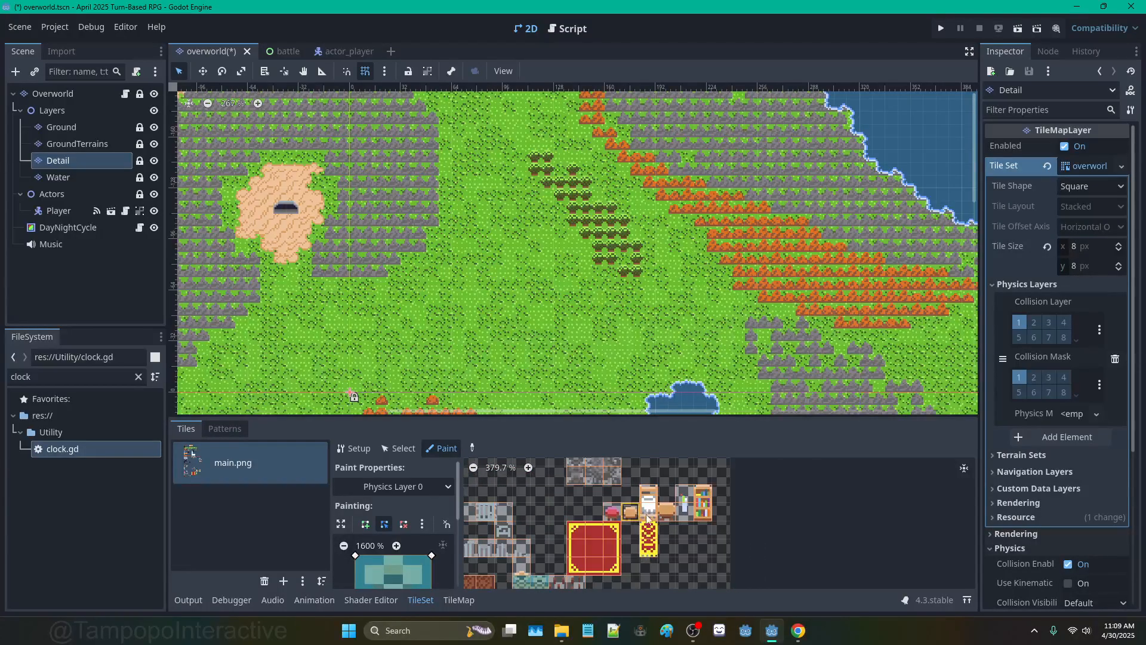
click(669, 514)
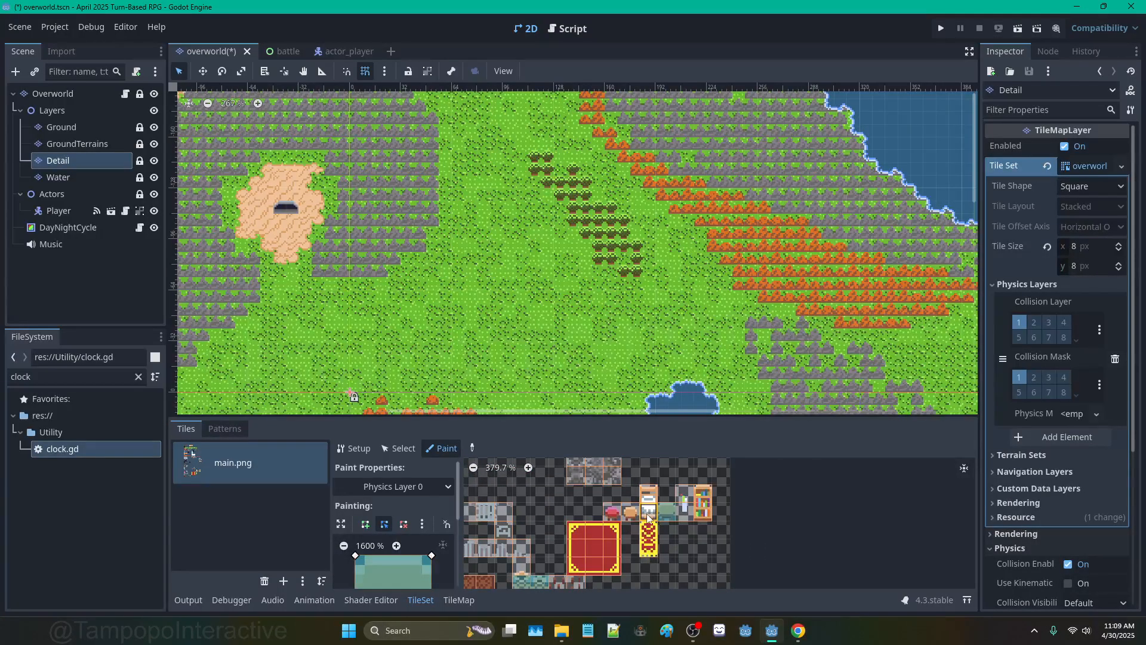
click(698, 507)
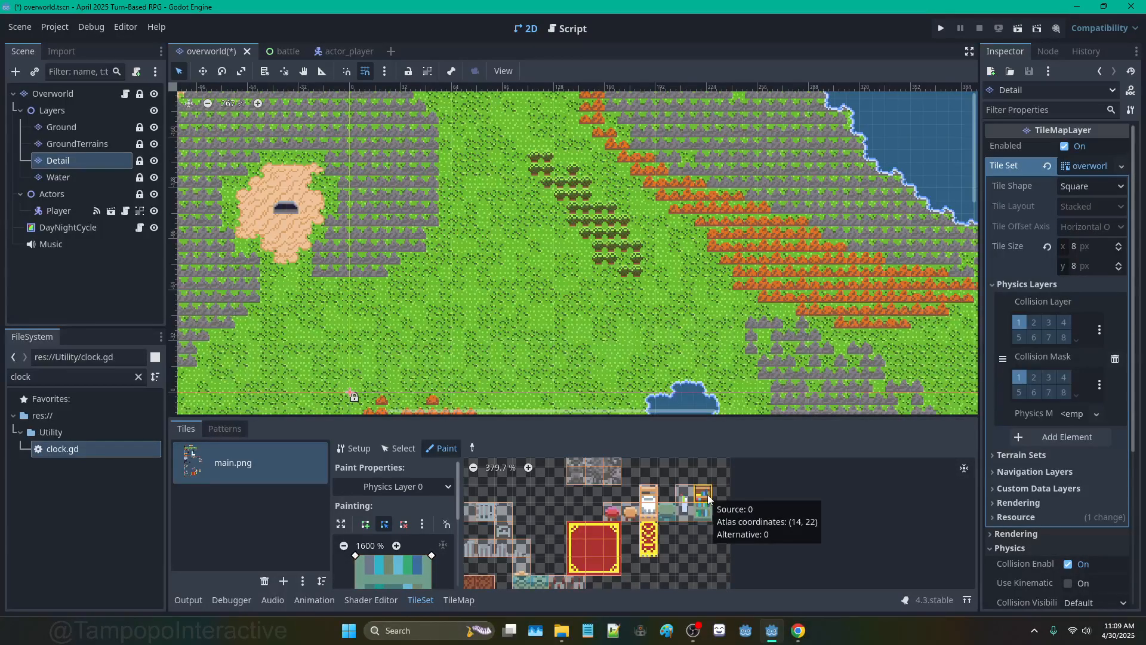
click(708, 494)
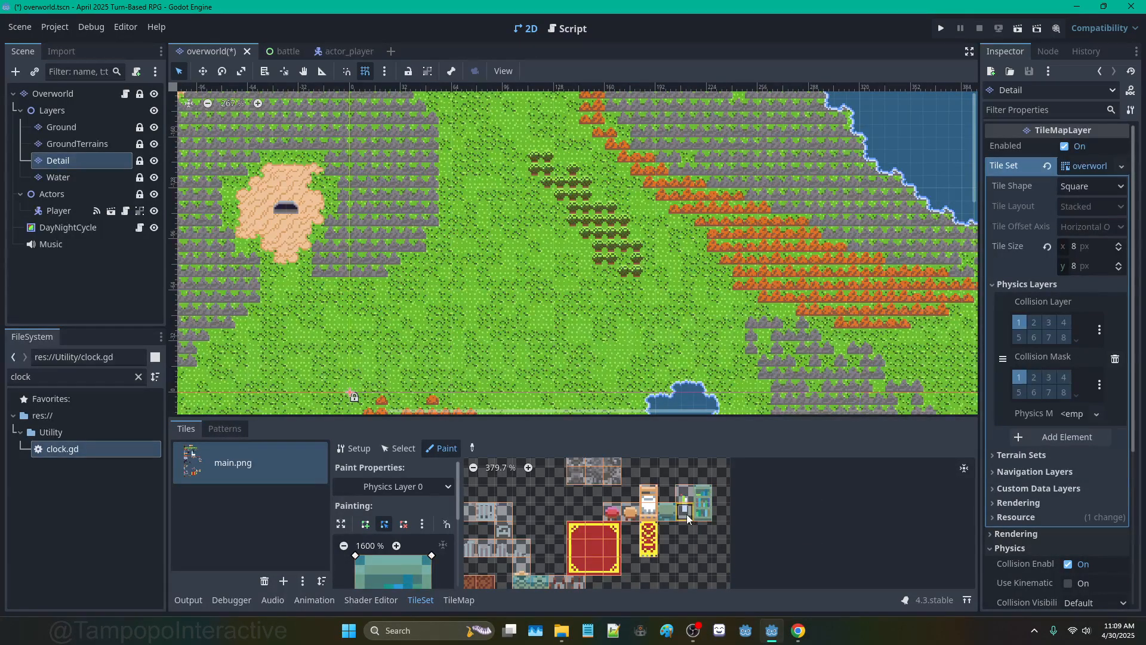
scroll(686, 536, up, 3)
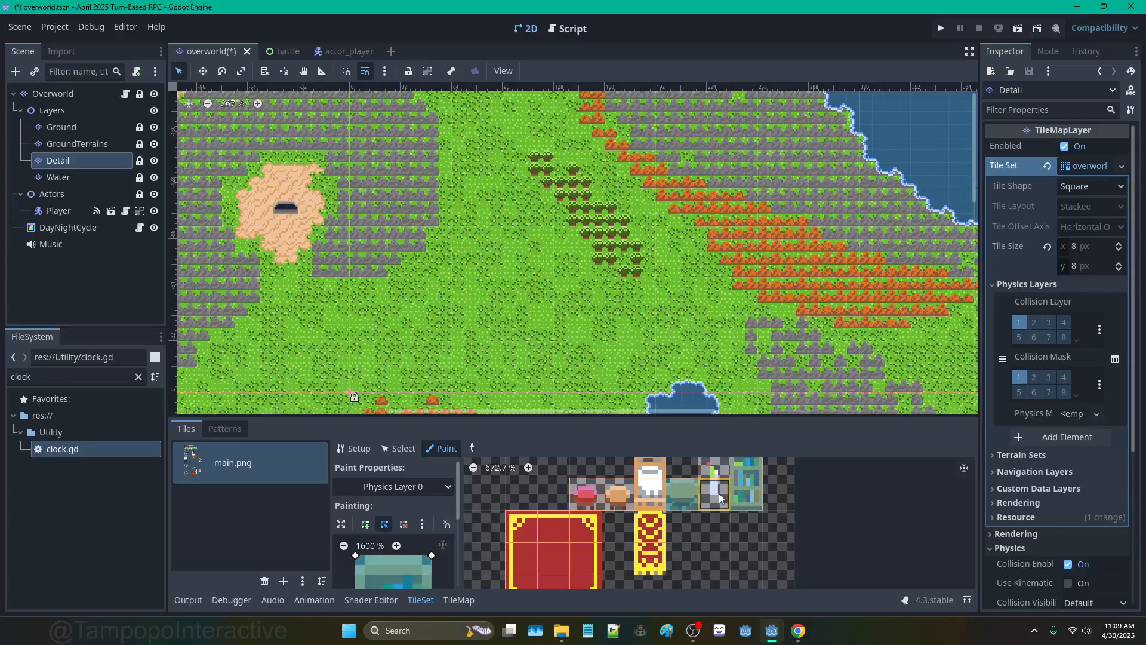
scroll(637, 496, down, 2)
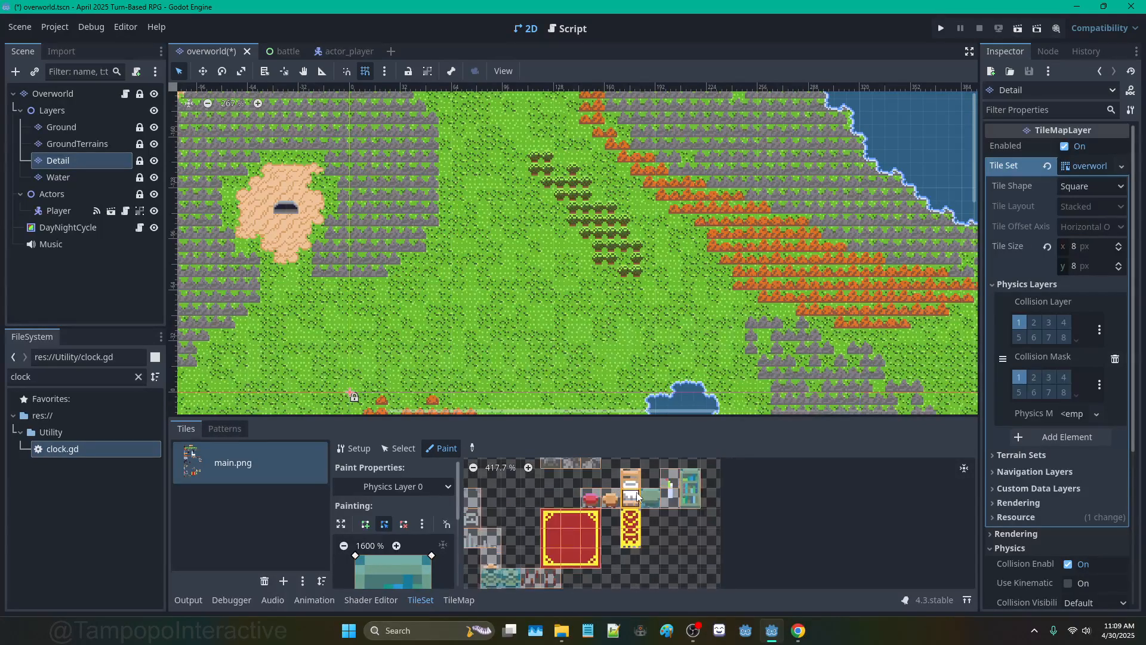
scroll(637, 496, down, 1)
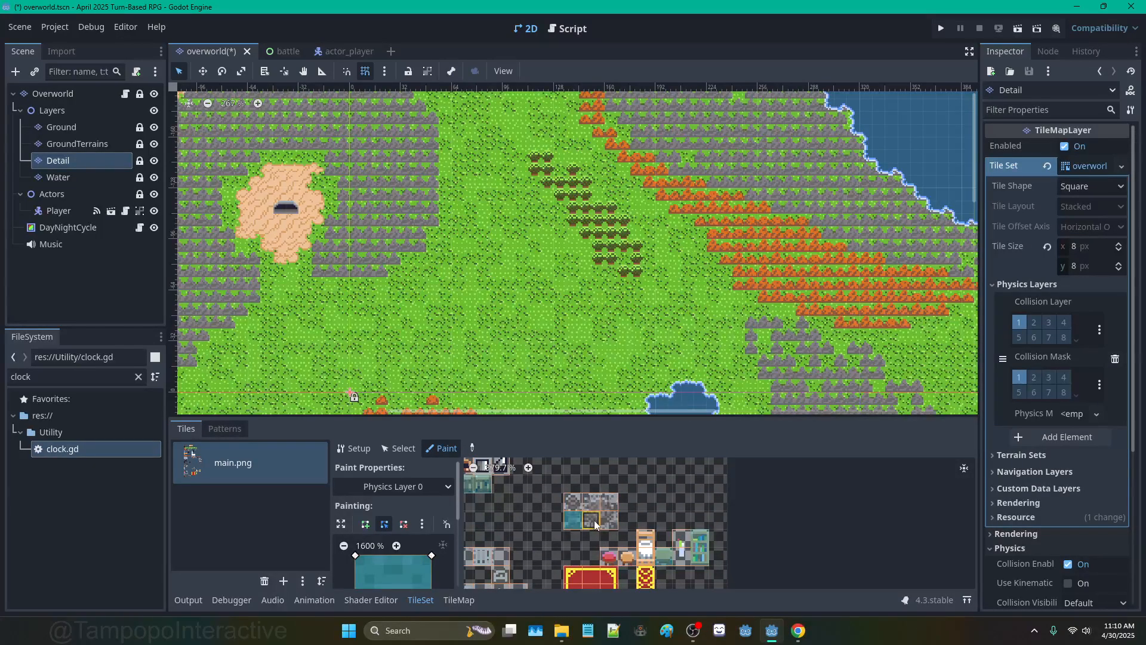
Step: Give the stone tiles Physics Layer 0 collision shapes
drag(594, 521, 610, 521)
mouse_move(658, 493)
middle_down()
mouse_move(663, 509)
mouse_move(601, 541)
middle_up()
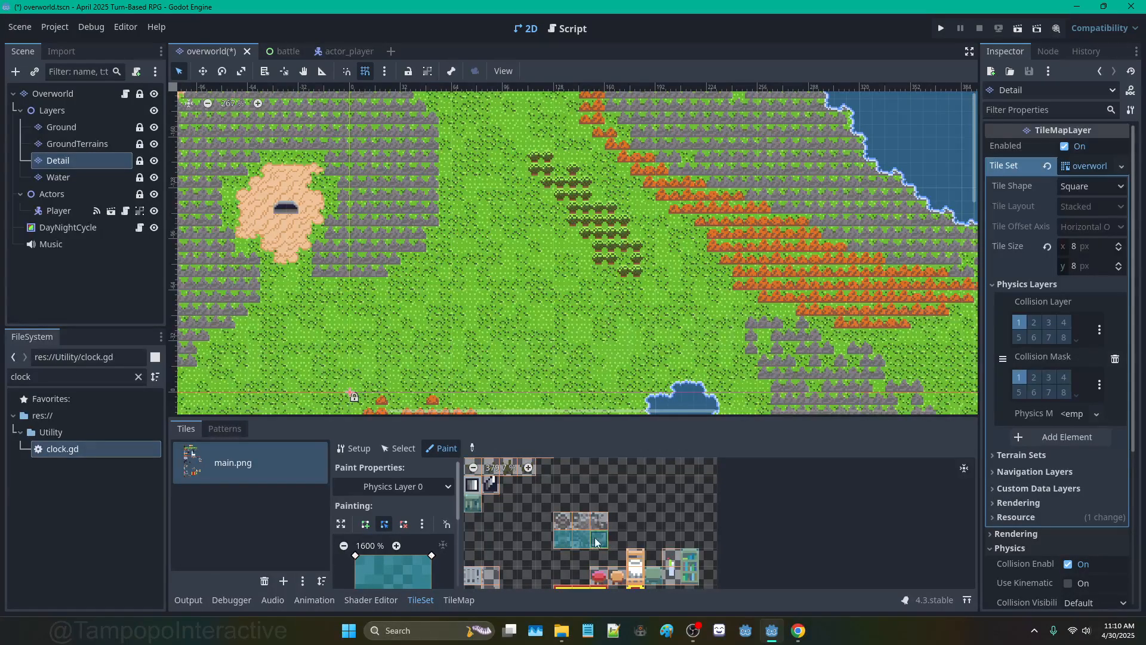
middle_drag(596, 542, 611, 486)
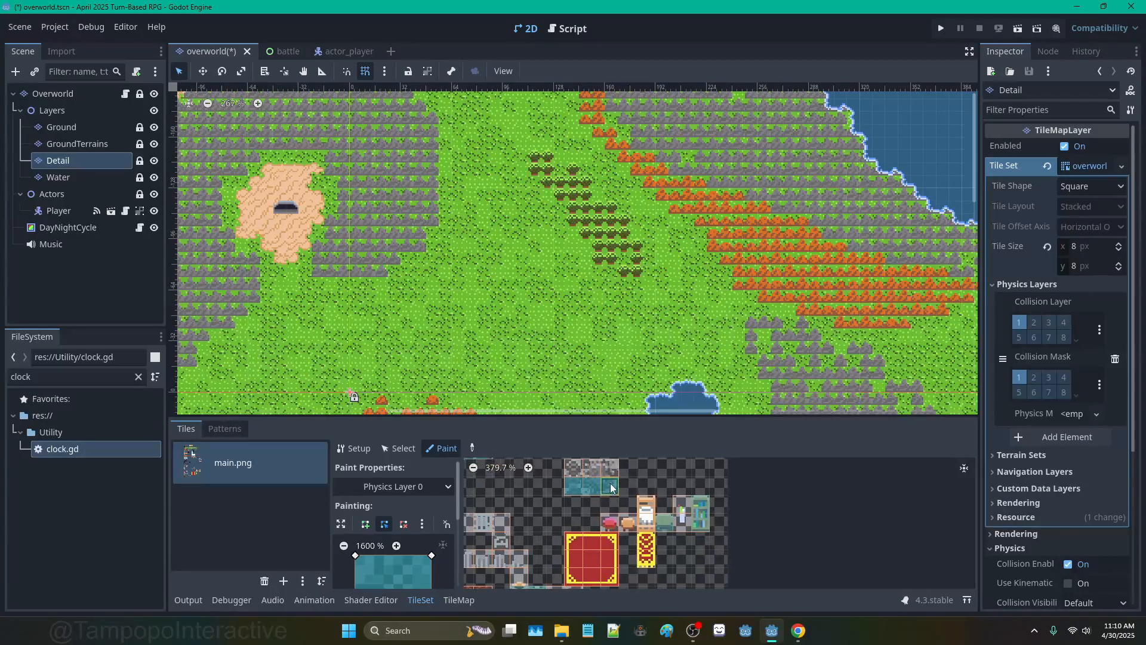
scroll(610, 487, up, 3)
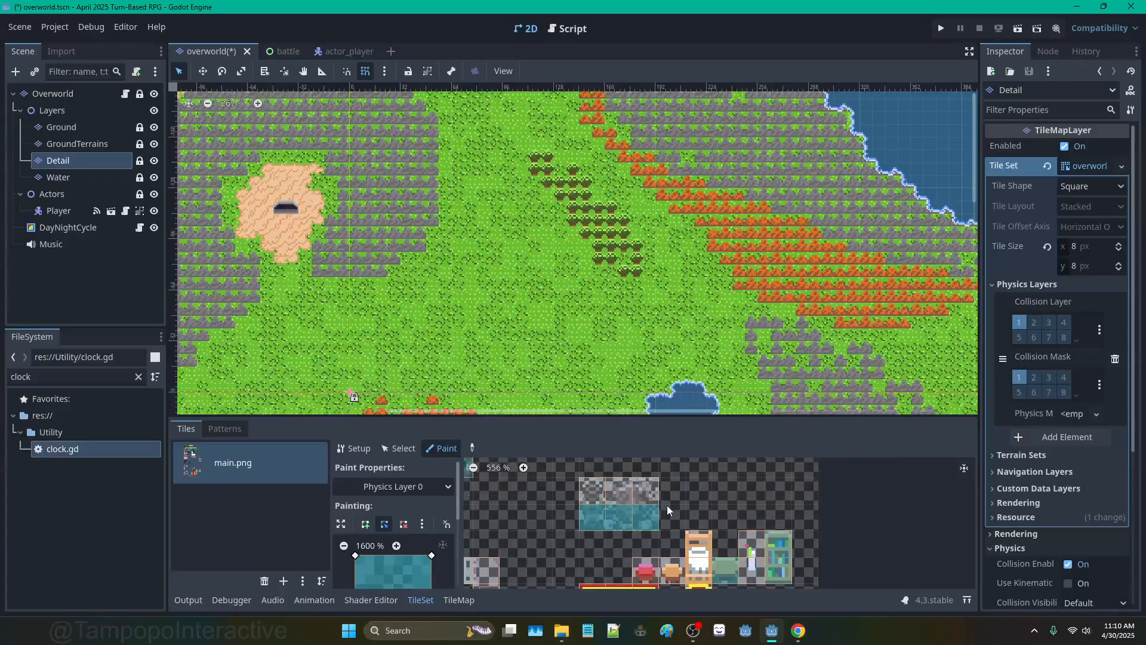
scroll(667, 506, down, 4)
middle_drag(558, 482, 653, 553)
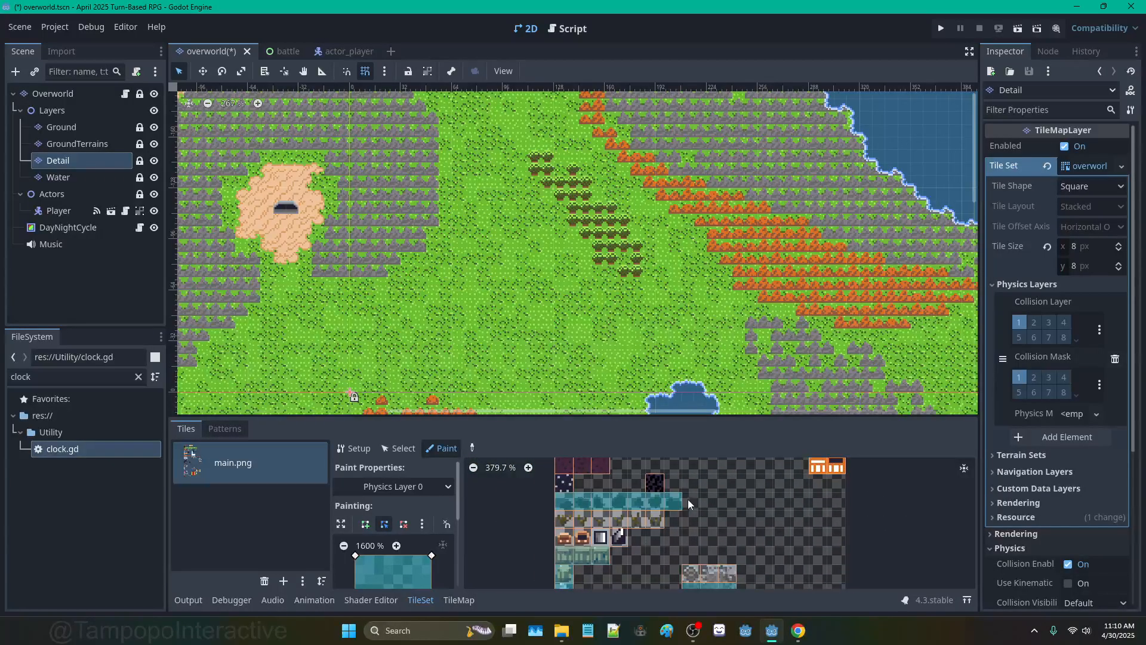
Step: Paint collision onto the two orange-brown tiles
drag(563, 539, 579, 539)
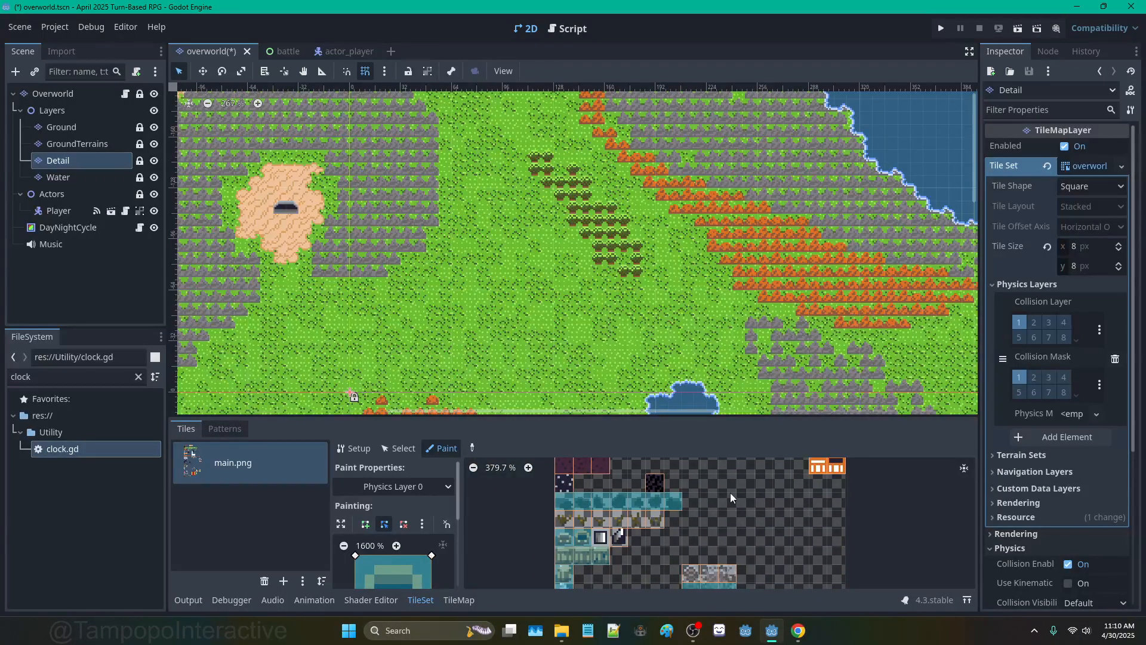
middle_drag(732, 492, 609, 521)
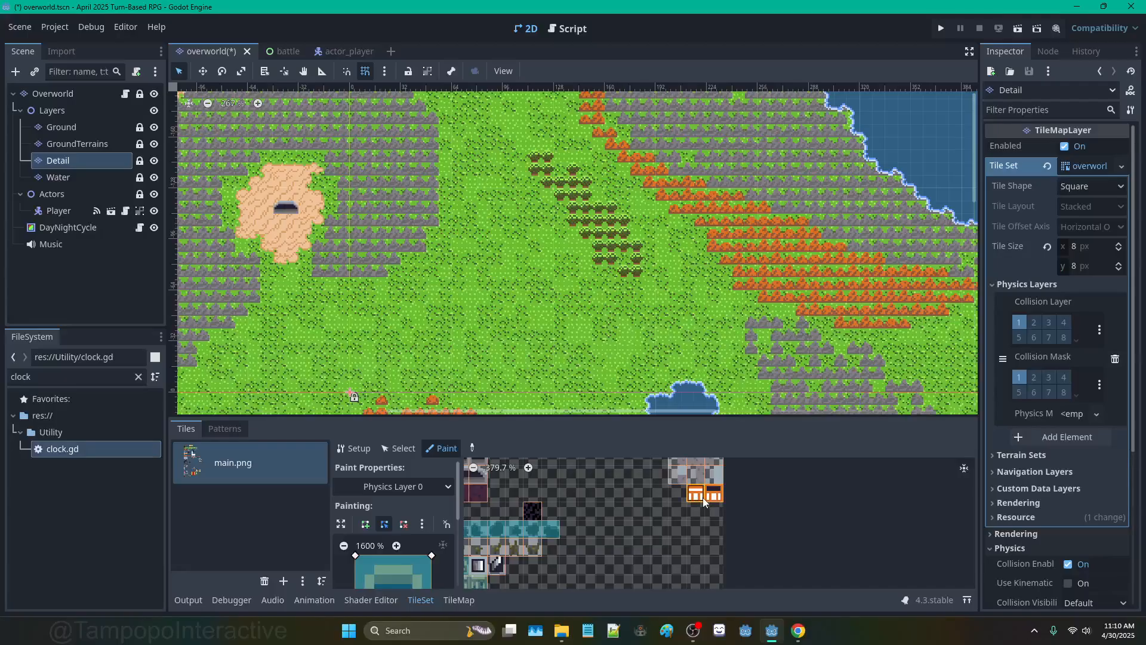
middle_drag(703, 496, 701, 557)
scroll(710, 549, up, 2)
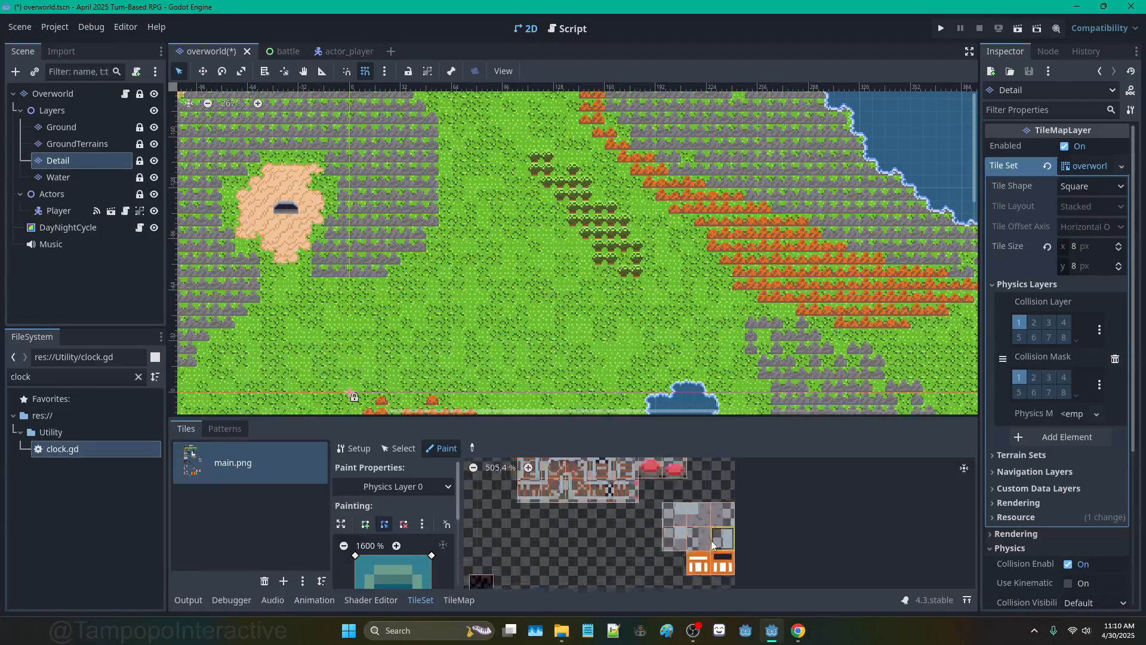
scroll(696, 542, up, 5)
scroll(692, 497, down, 3)
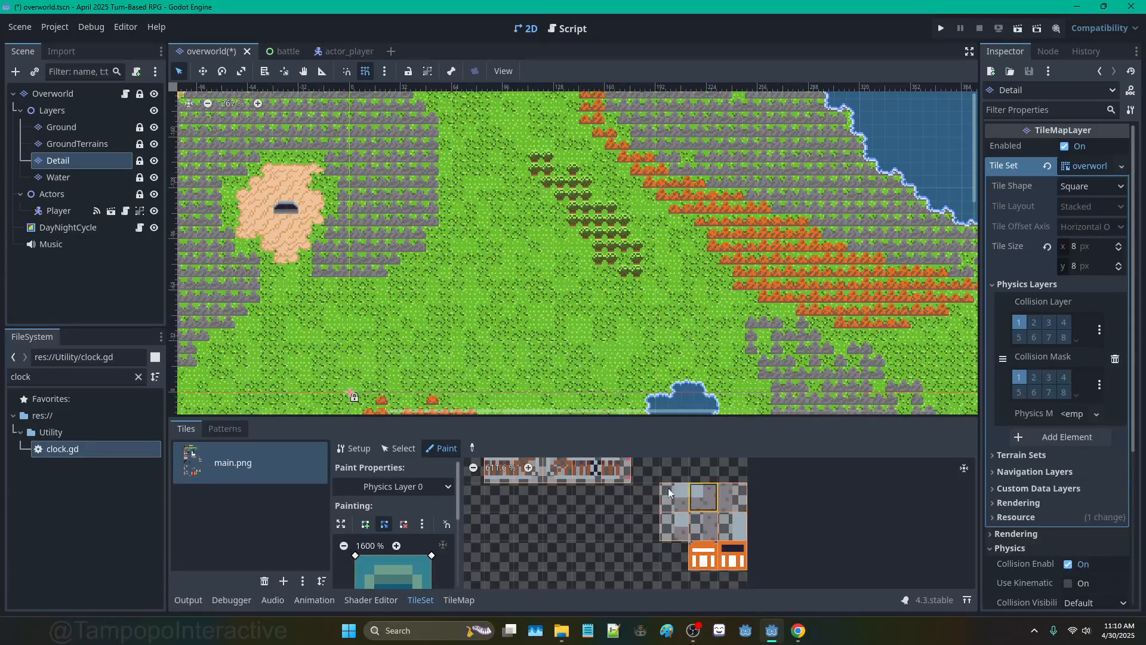
Step: Add collision to the peach, brick, grey and dark tiles in the top Base Tiles rows
middle_drag(665, 499, 643, 540)
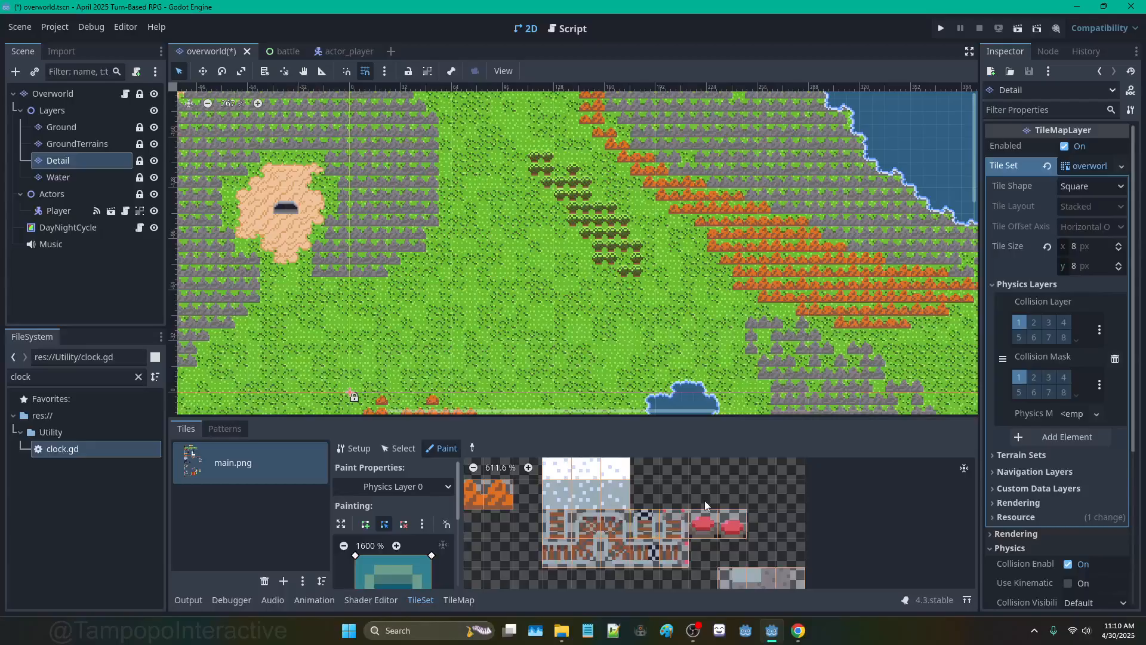
middle_drag(704, 500, 754, 549)
middle_drag(639, 461, 749, 560)
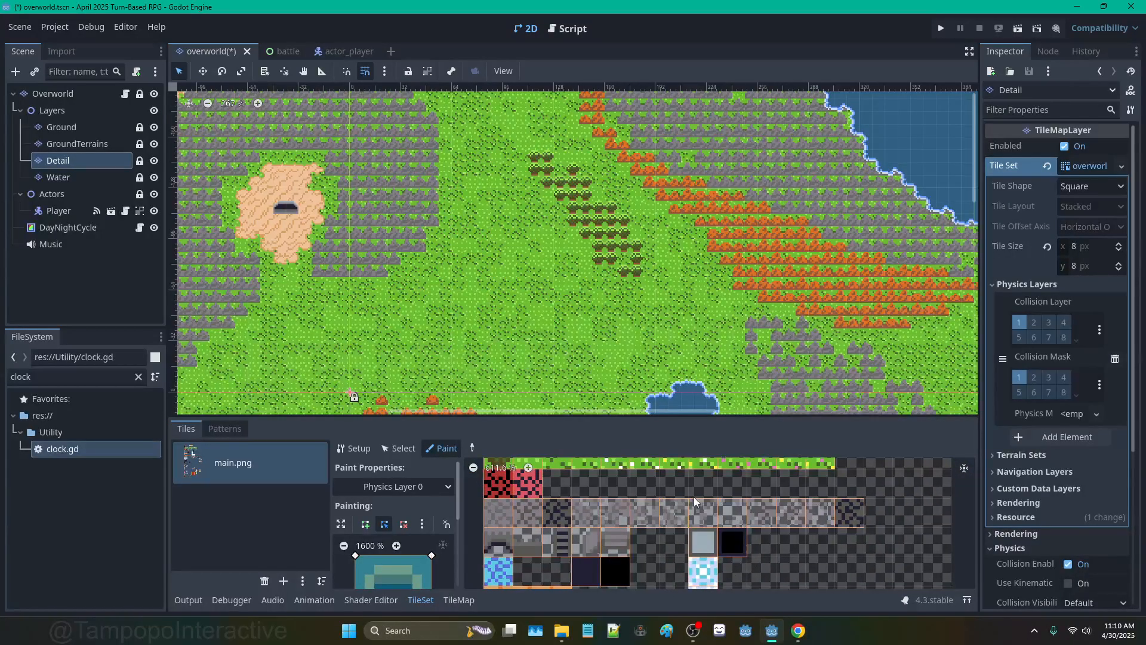
middle_drag(695, 496, 710, 546)
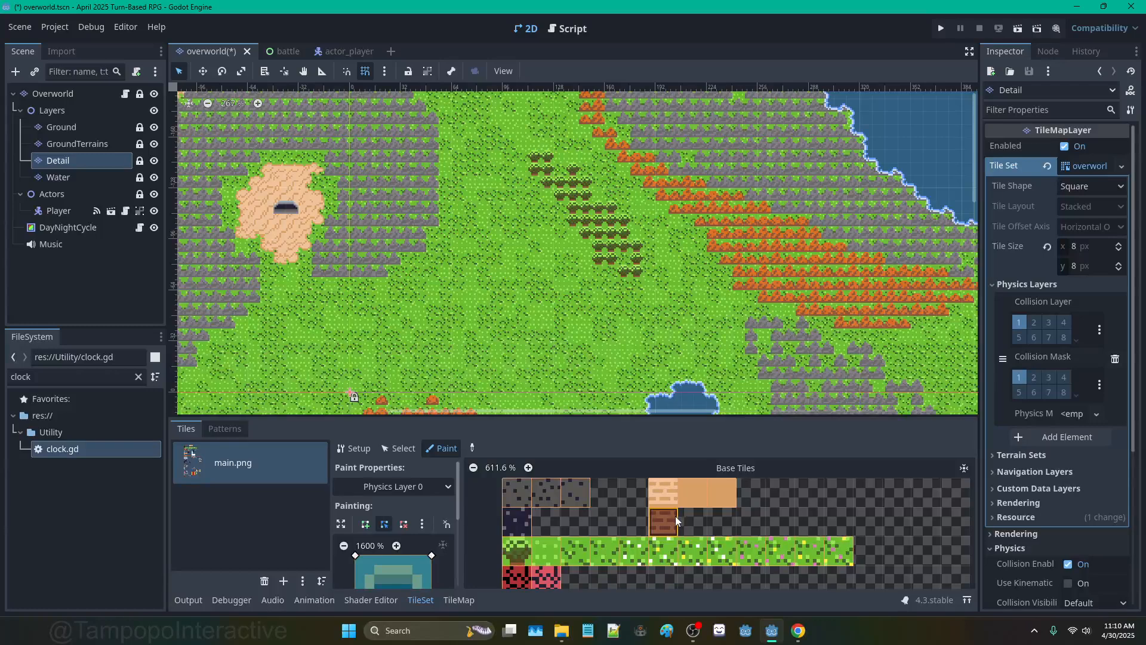
drag(665, 495, 581, 518)
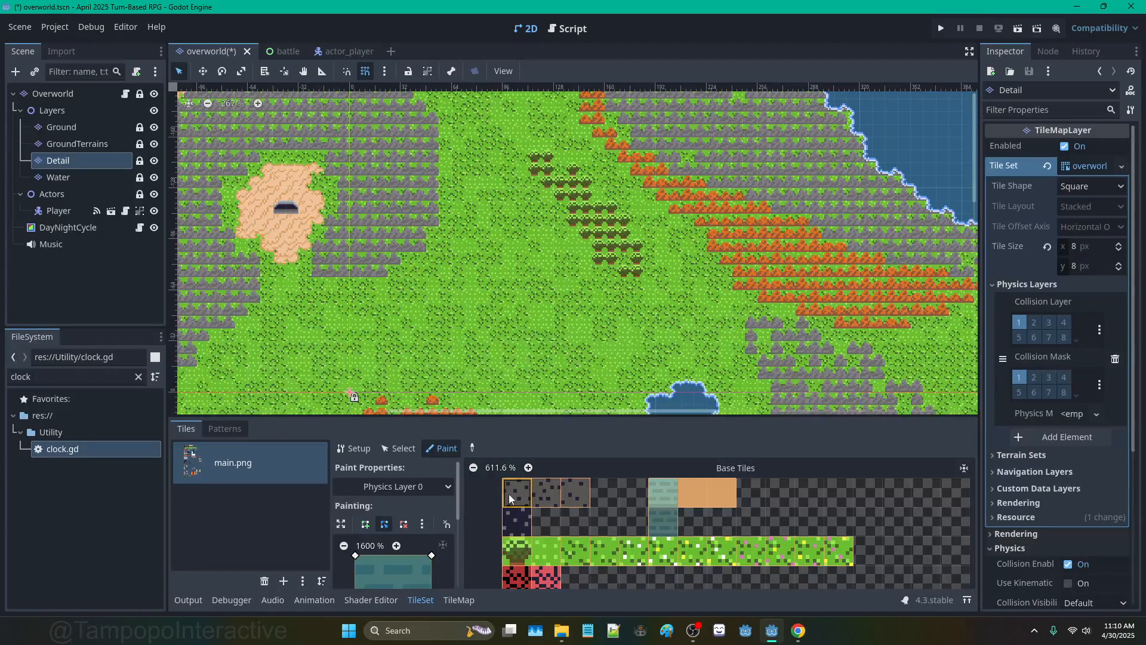
mouse_move(508, 493)
mouse_down()
mouse_move(561, 491)
mouse_move(511, 524)
mouse_up()
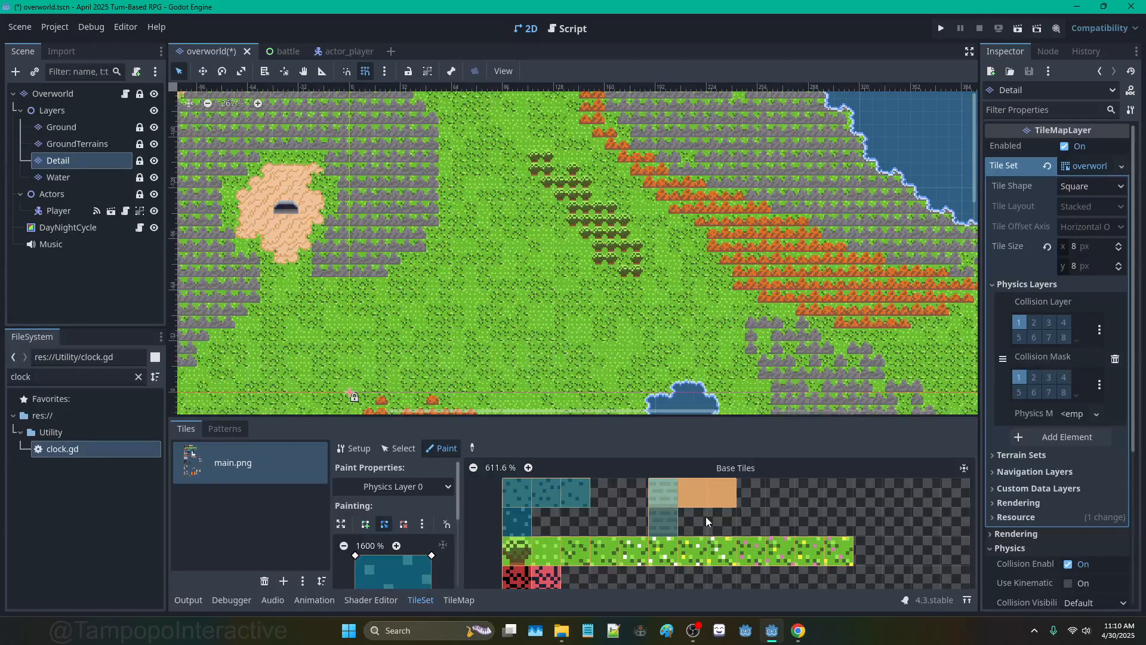
scroll(707, 517, down, 4)
middle_drag(705, 542, 676, 494)
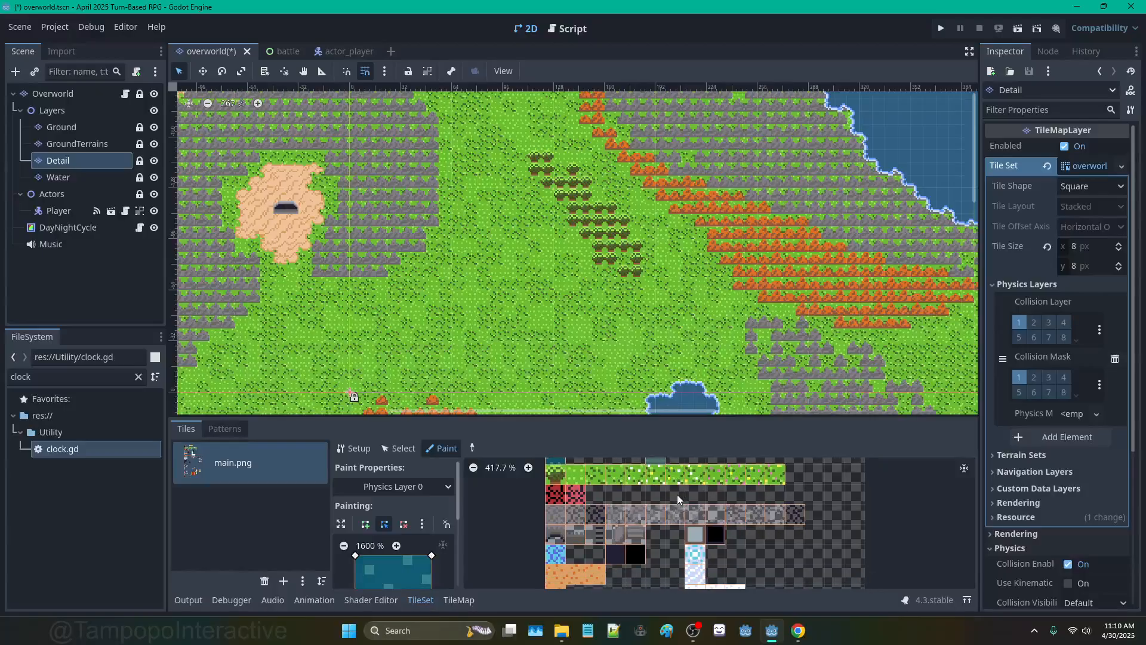
scroll(677, 494, down, 2)
ctrl+scroll(639, 513, down, 3)
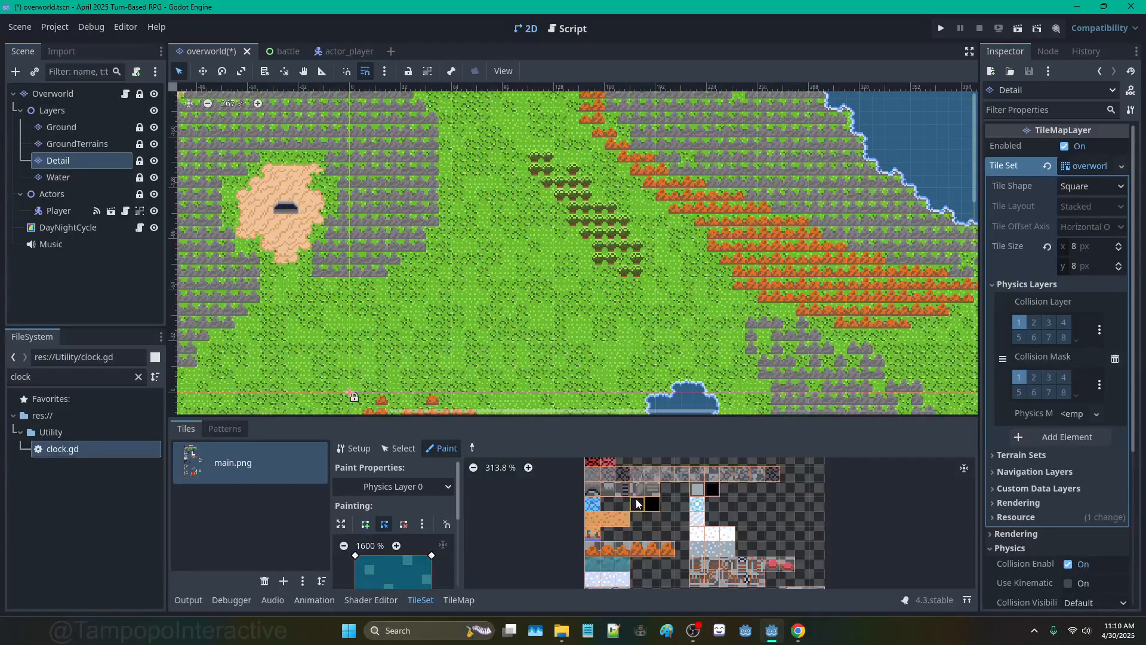
scroll(636, 506, down, 4)
scroll(625, 533, up, 7)
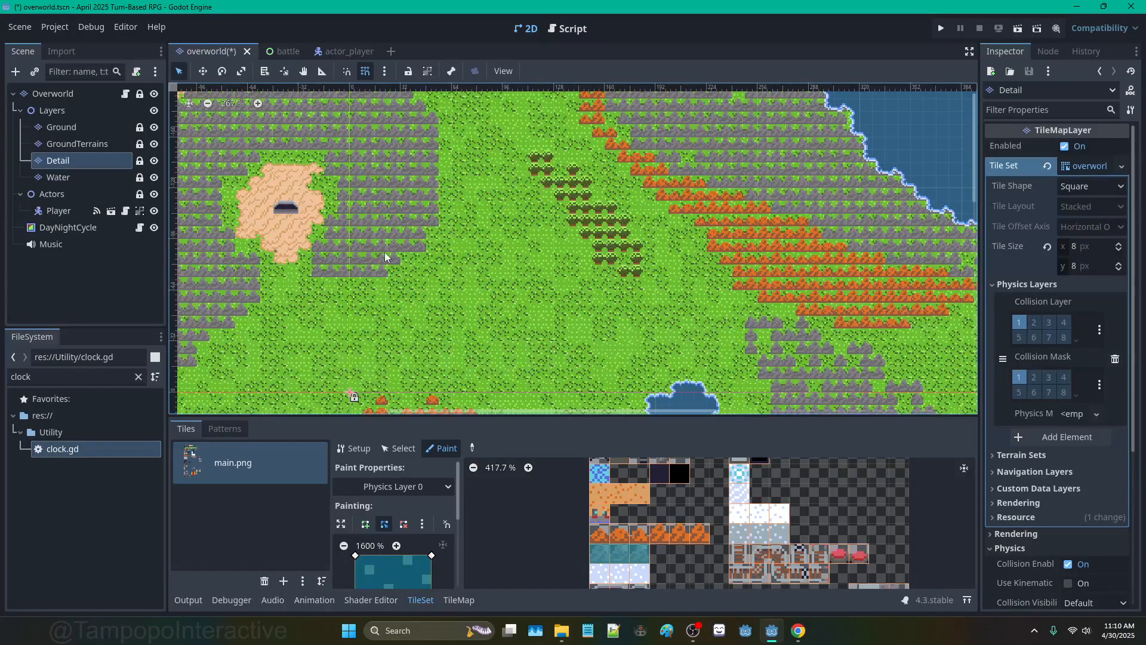
Step: Filter the FileSystem dock for 'transit' and open transition_area.gd in the script editor
scroll(406, 284, up, 6)
middle_drag(537, 334, 548, 231)
scroll(628, 280, down, 8)
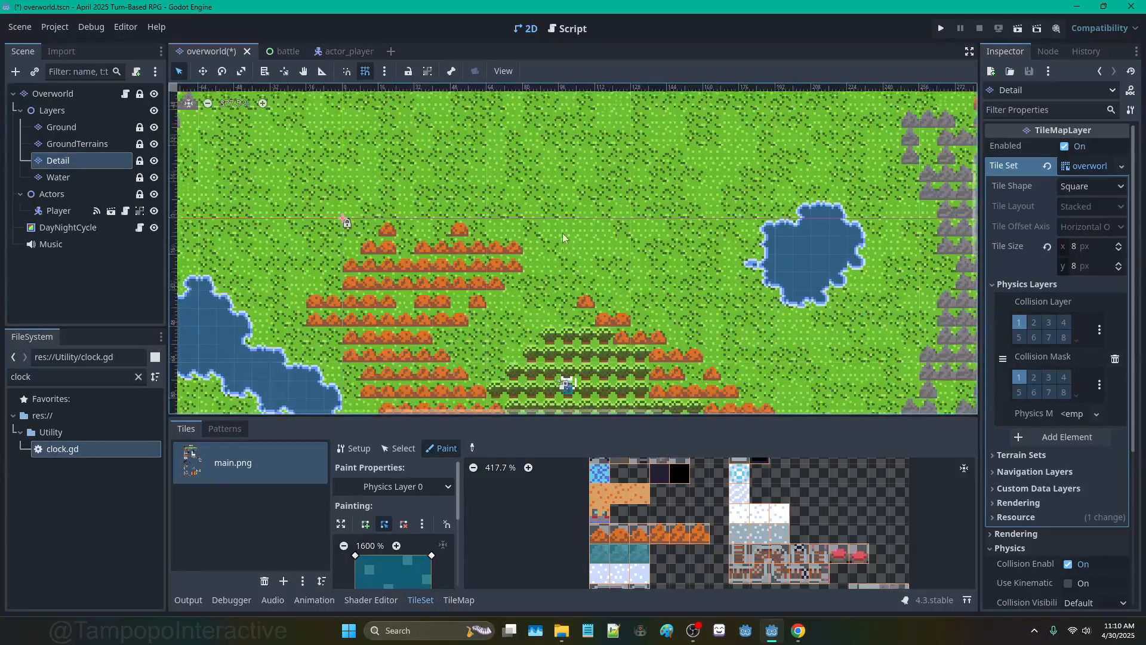
scroll(628, 280, up, 3)
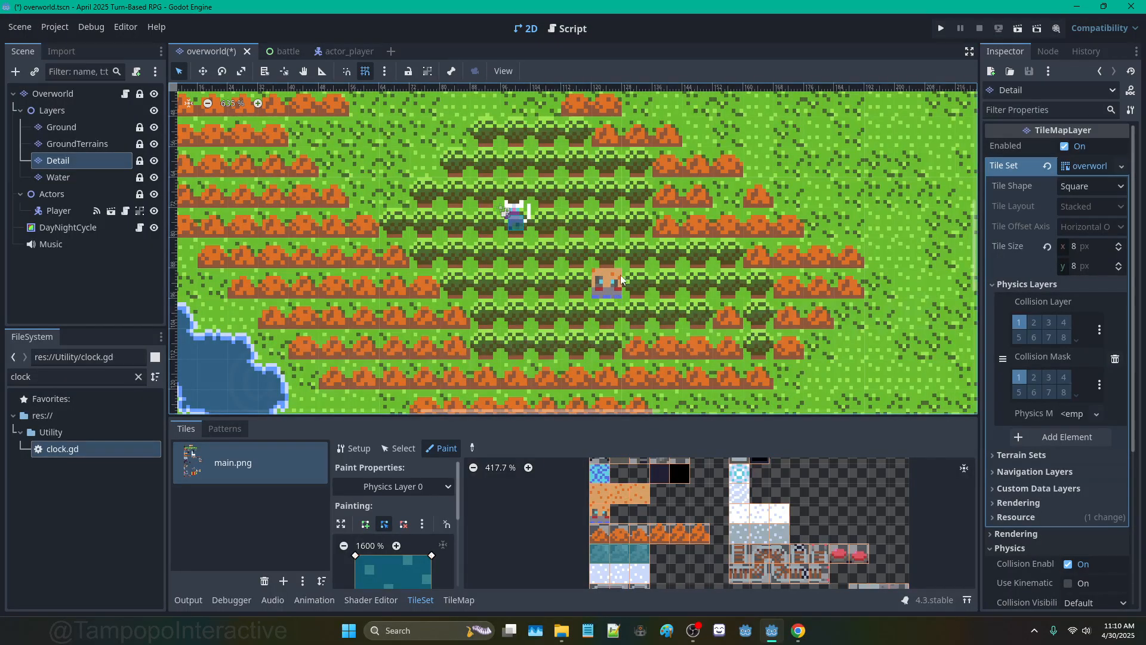
double_click(58, 377)
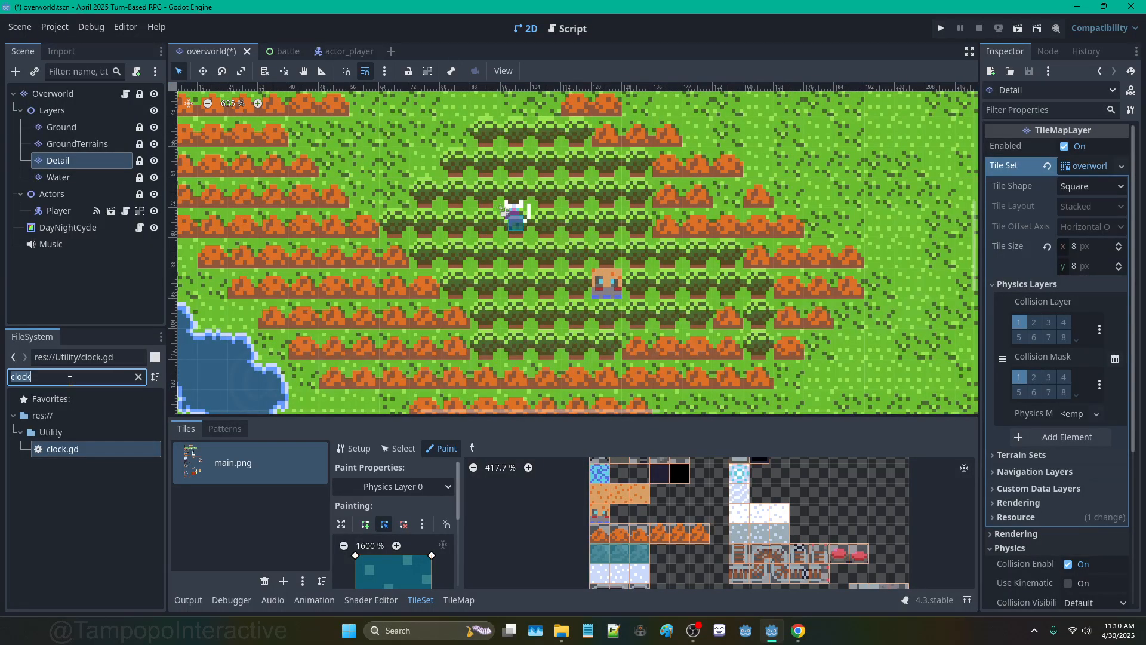
text(transiti)
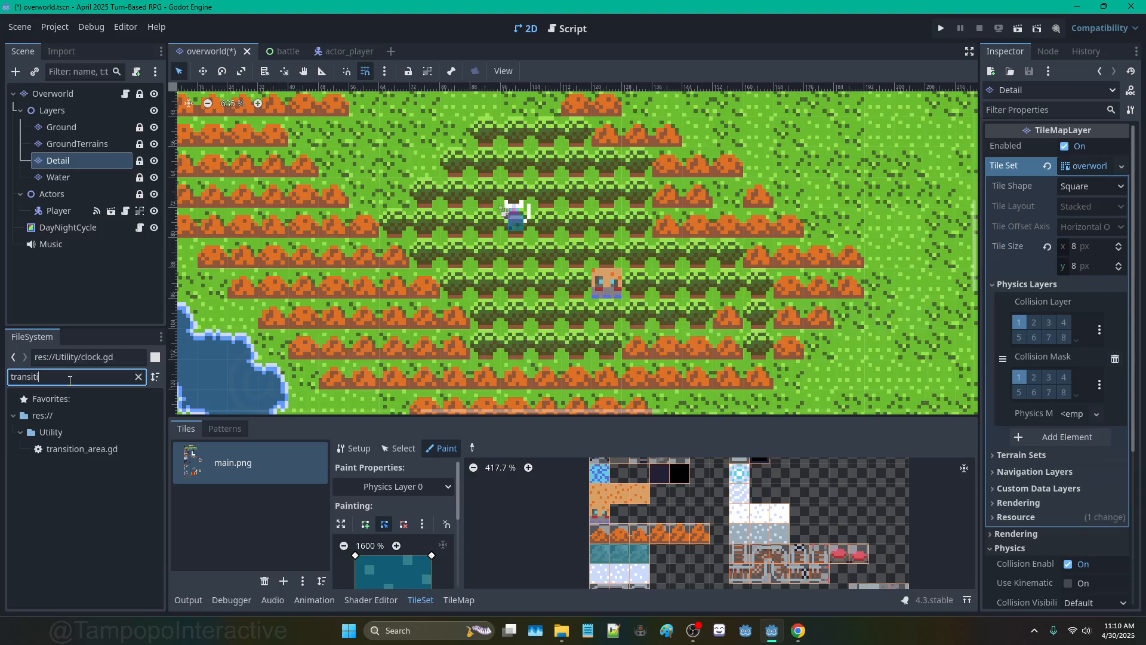
double_click(109, 454)
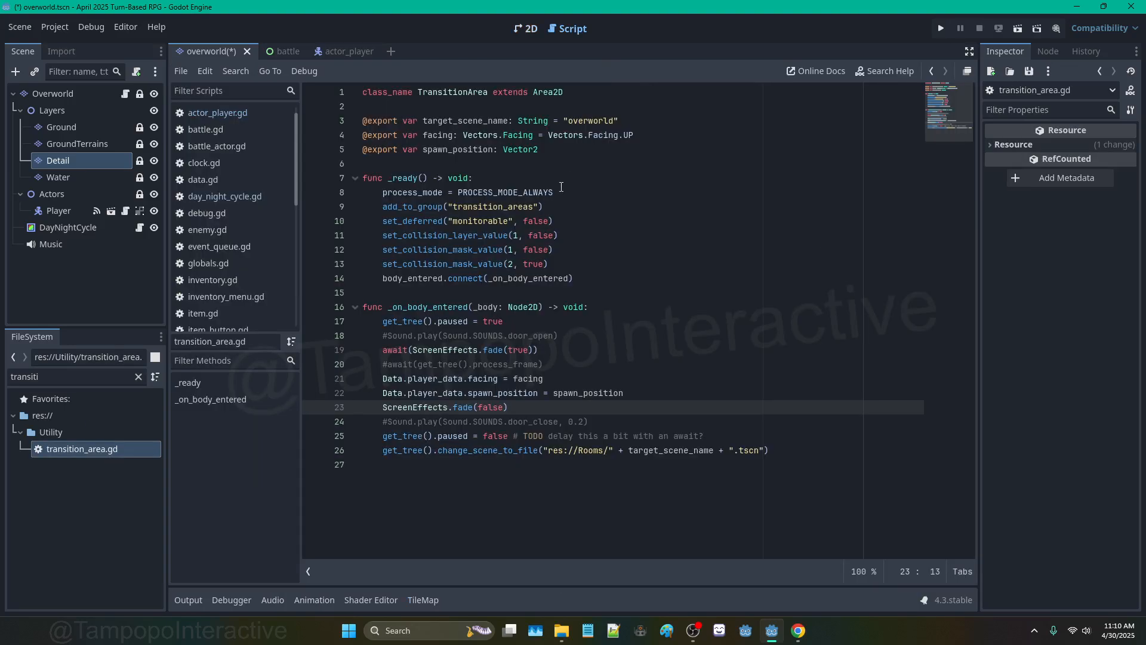
Step: Review the collision layer and mask setup lines in the _ready function
click(526, 224)
click(539, 277)
click(560, 265)
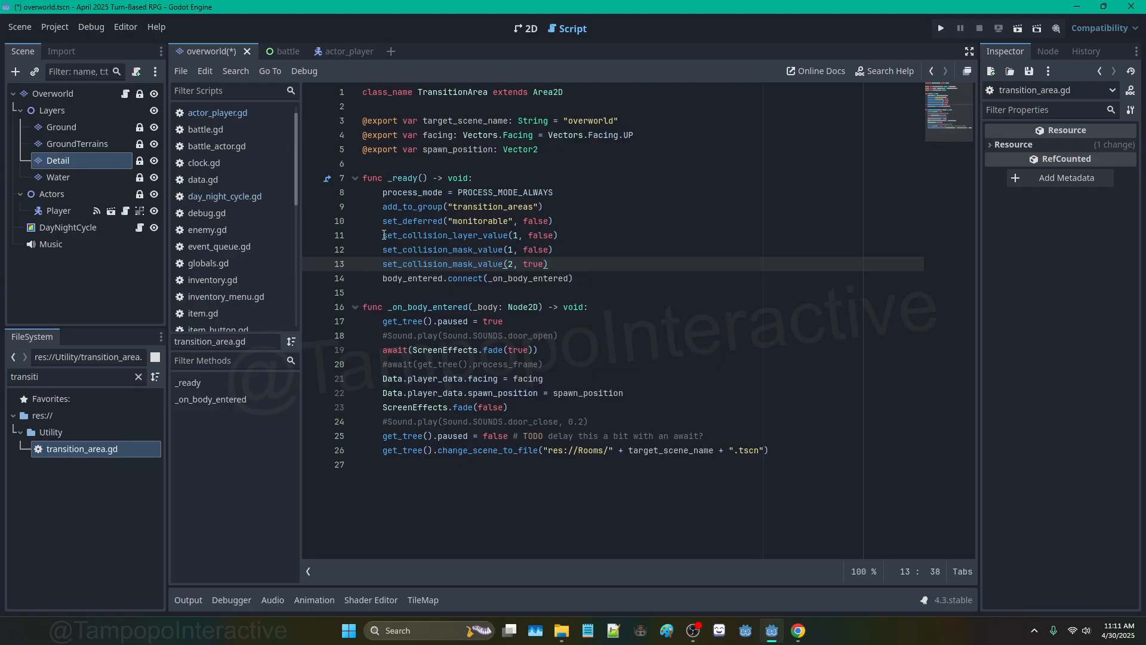
drag(383, 235, 558, 250)
click(562, 251)
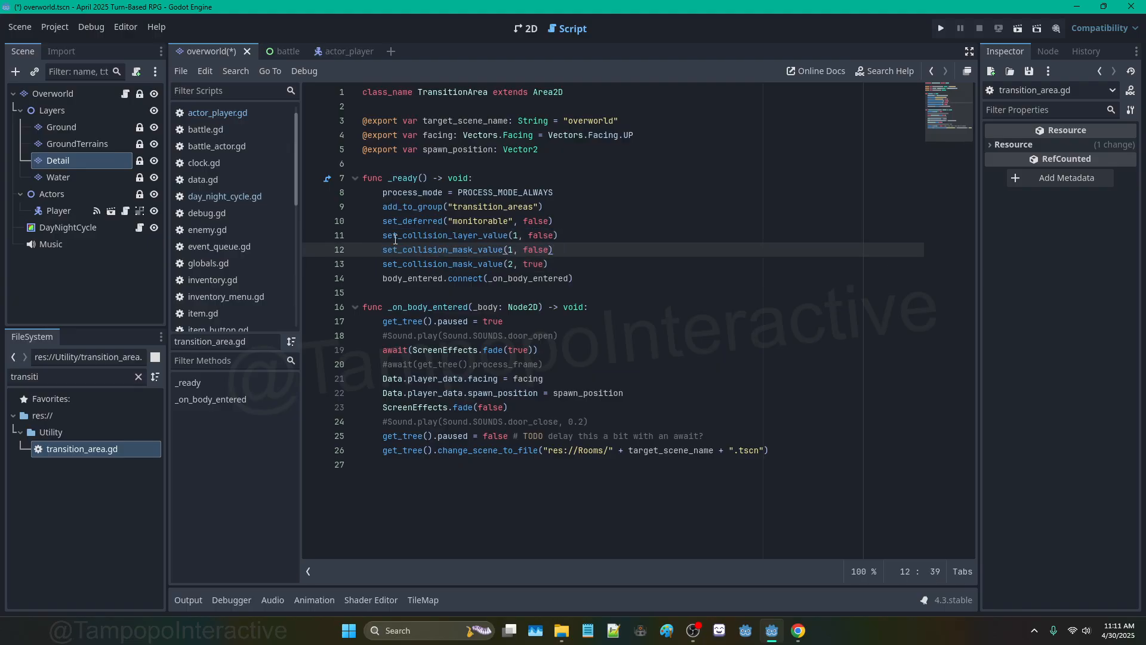
drag(384, 222, 555, 235)
click(383, 194)
click(554, 236)
drag(384, 180, 586, 266)
click(577, 250)
click(569, 266)
drag(383, 221, 576, 252)
click(563, 250)
drag(382, 221, 565, 259)
click(564, 257)
Step: Inspect player_data and the scene path expression on line 26
double_click(436, 378)
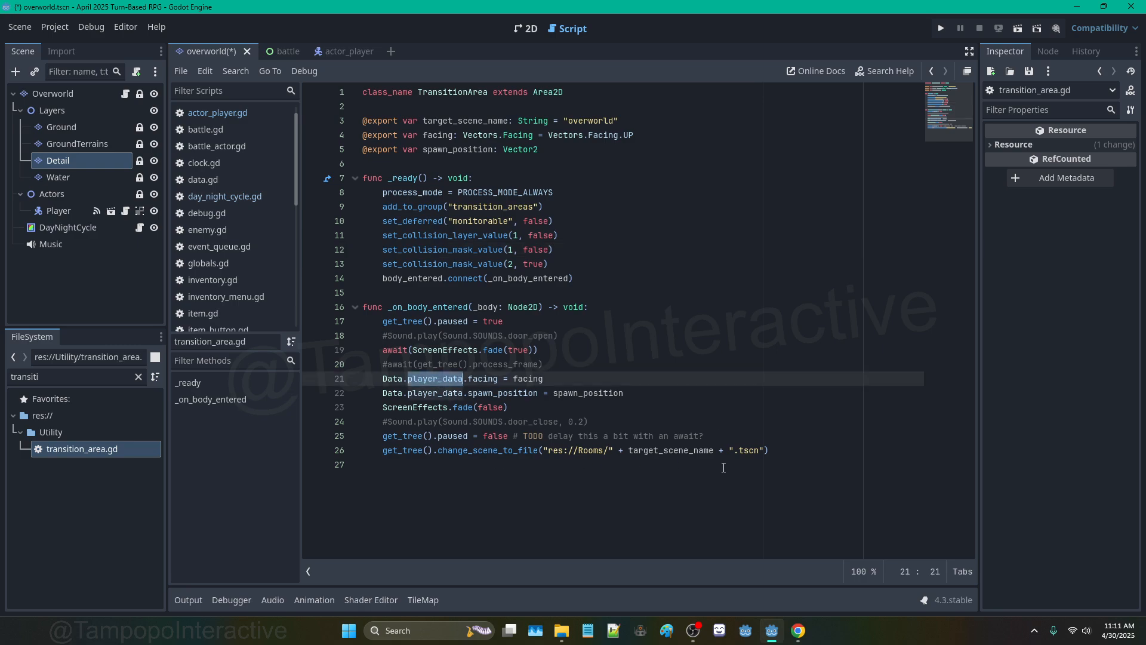
double_click(622, 454)
drag(366, 454, 749, 454)
drag(771, 454, 561, 453)
click(568, 319)
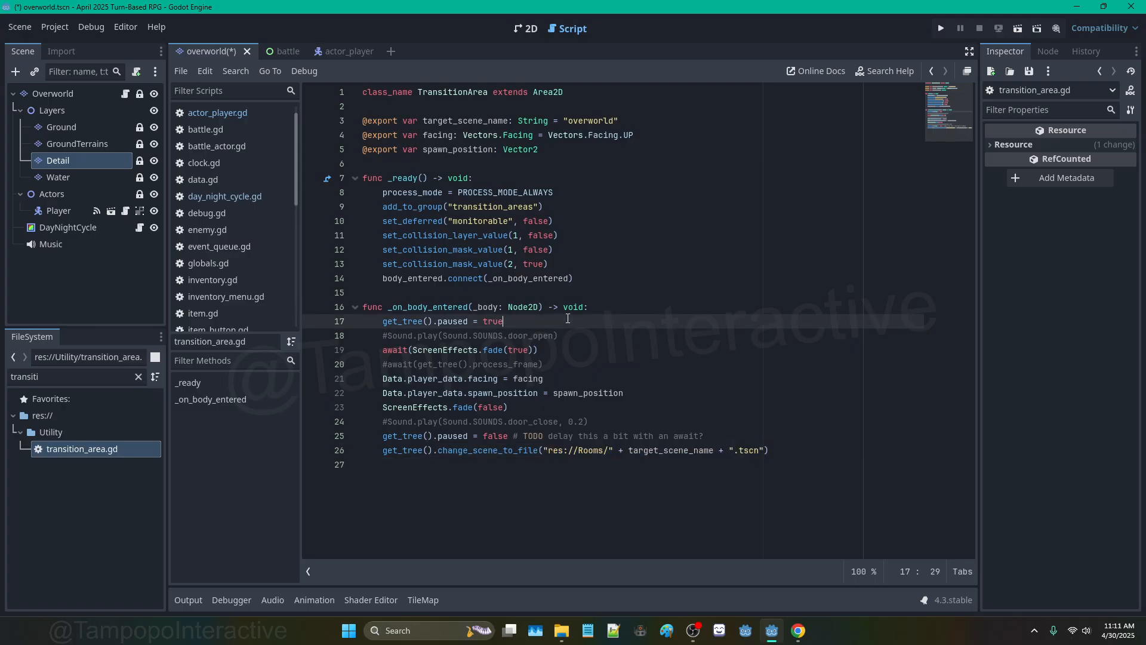
Step: Switch back to the 2D overworld map and begin adding a child node under Overworld
click(525, 28)
scroll(518, 225, down, 2)
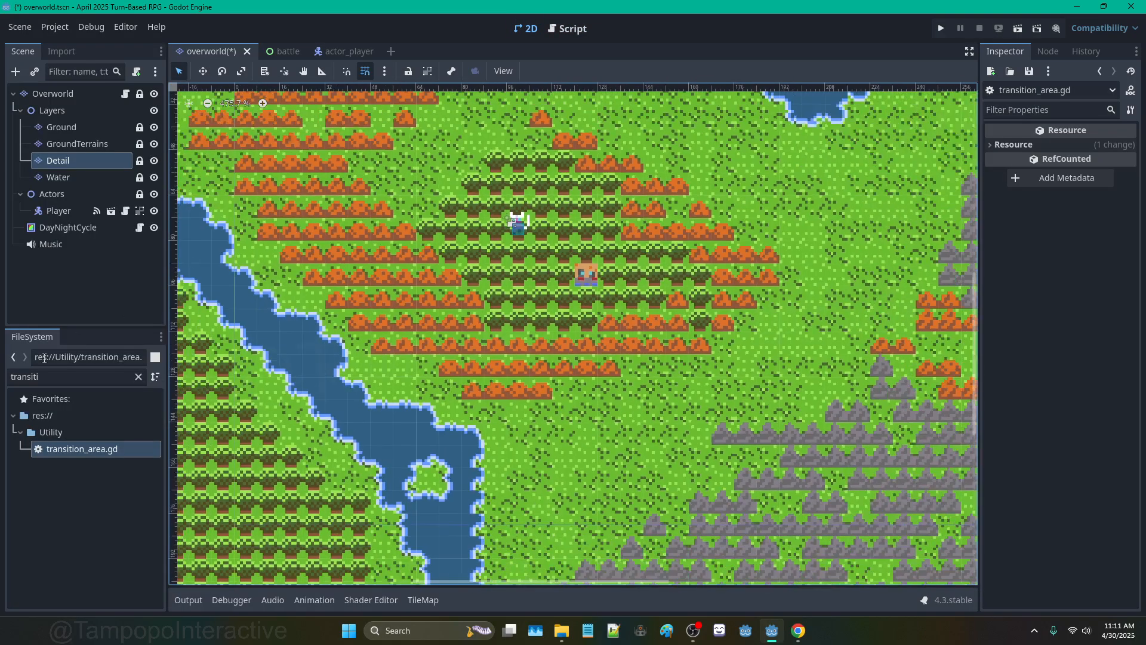
click(52, 94)
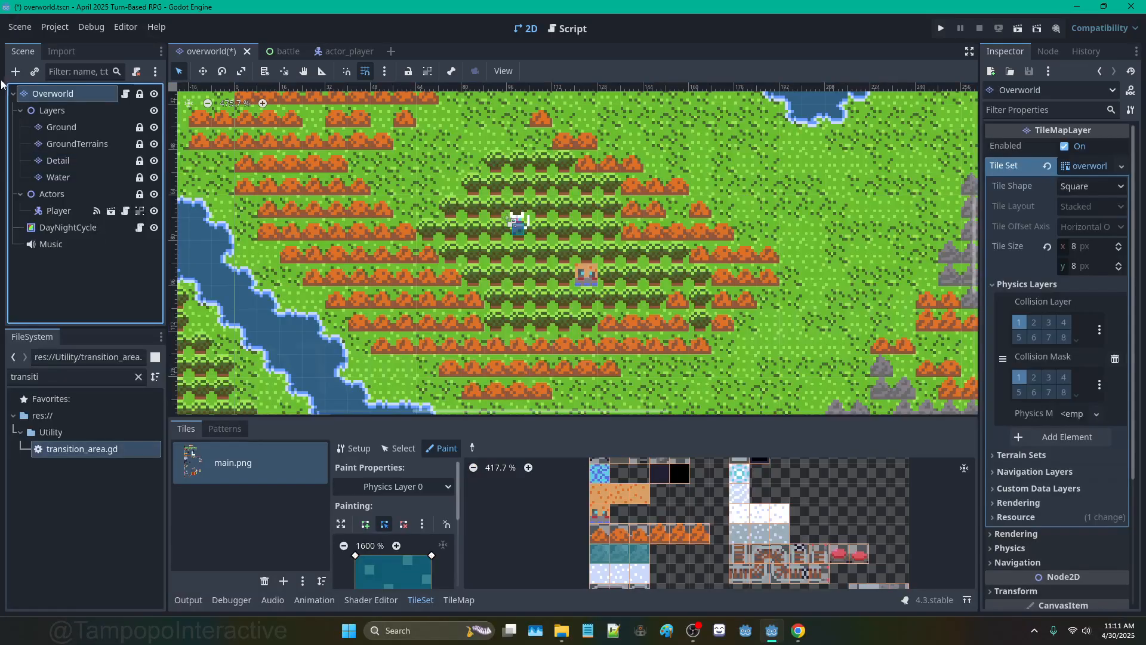
click(15, 71)
Step: Add a Node2D above DayNightCycle named TransitionAreas, undoing a stray transition_area.gd attachment
text(node2d)
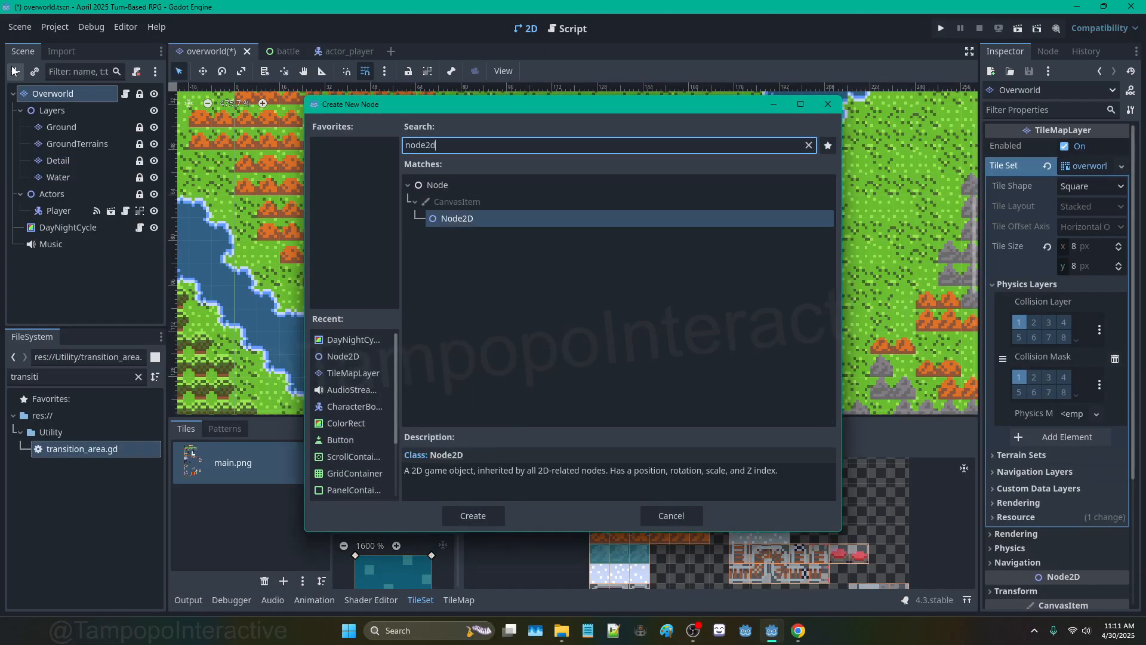
key(Return)
drag(66, 262, 48, 222)
key(F2)
text(TransitionAreas)
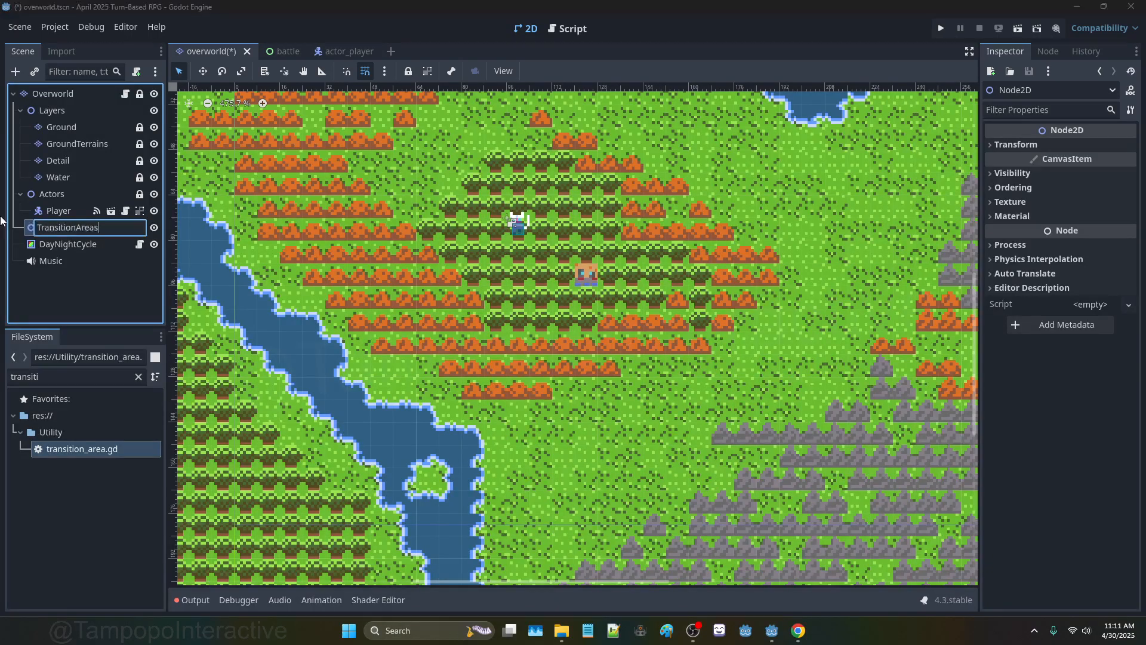
key(Return)
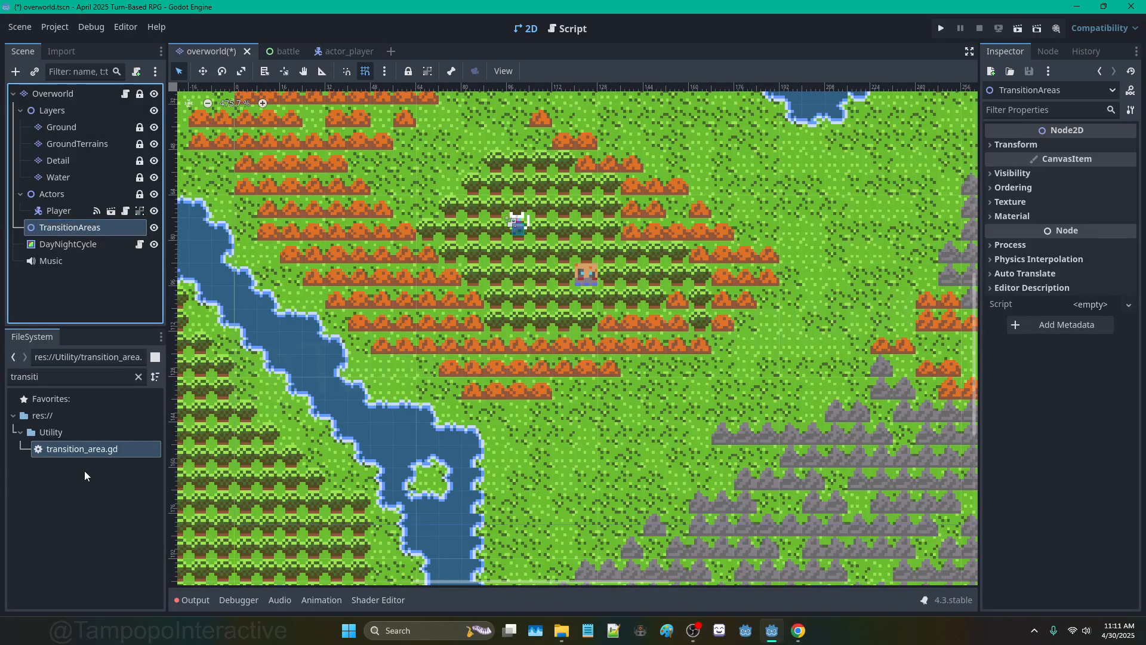
drag(83, 448, 109, 231)
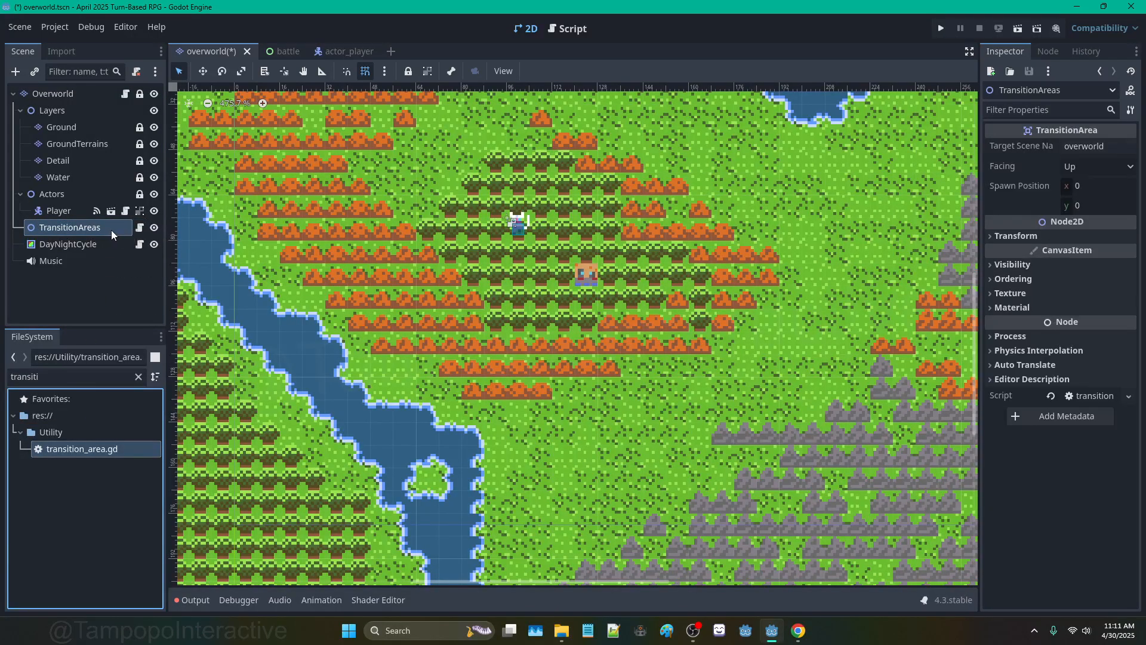
key(ctrl+z)
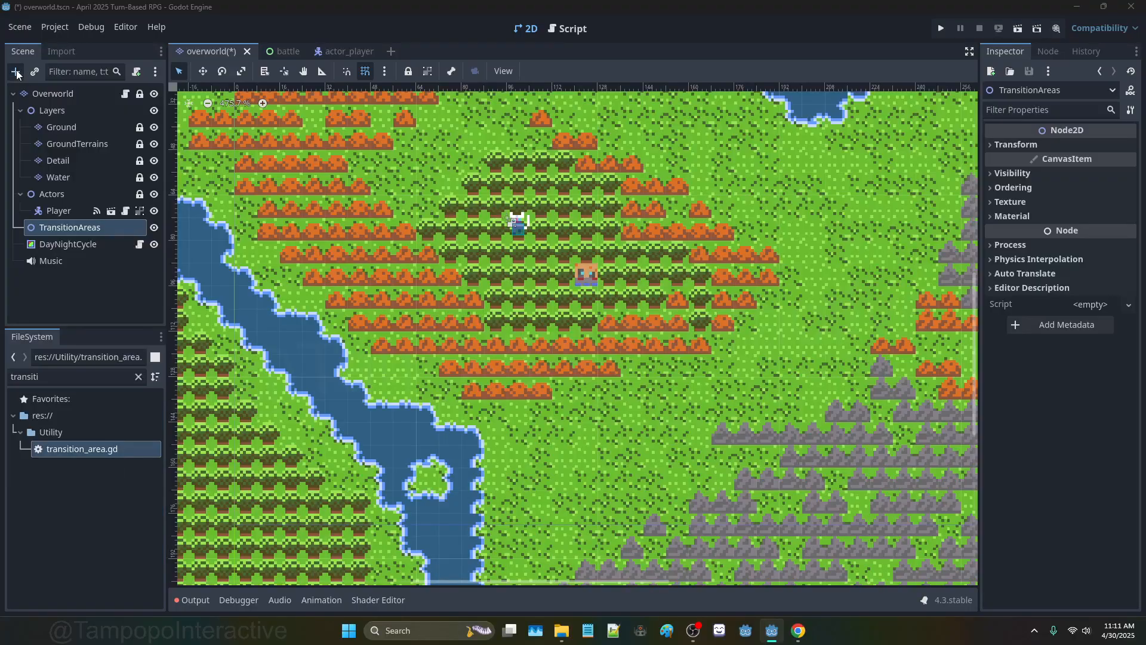
Step: Add a TransitionArea under TransitionAreas with a CollisionShape2D child
click(15, 72)
text(transition)
key(Return)
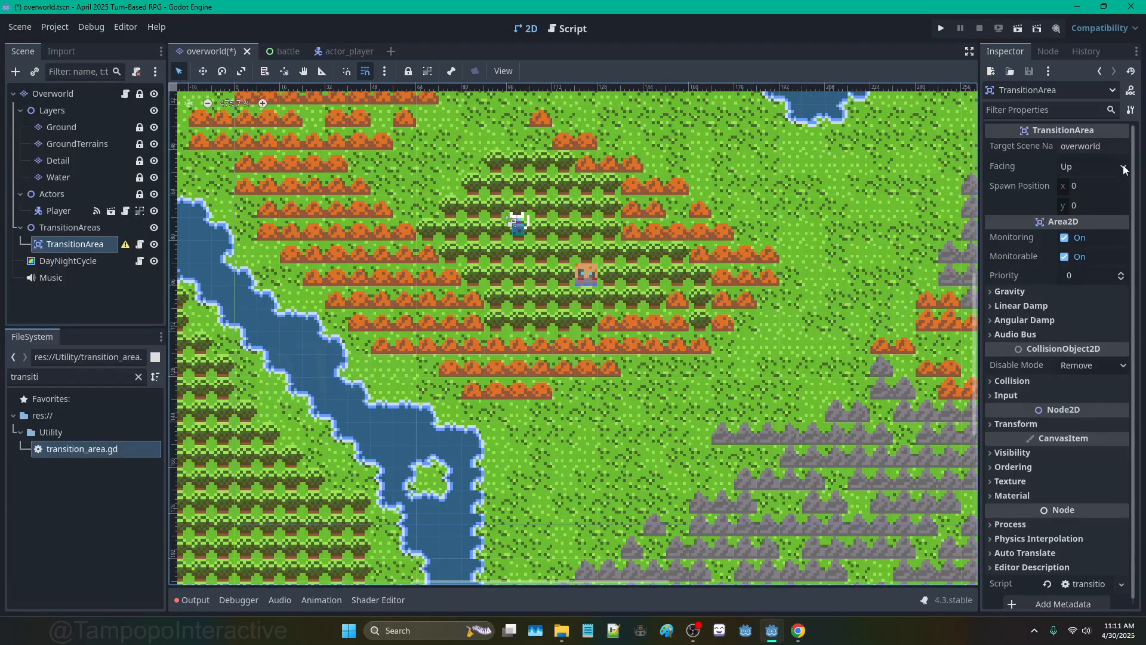
click(14, 72)
text(collision)
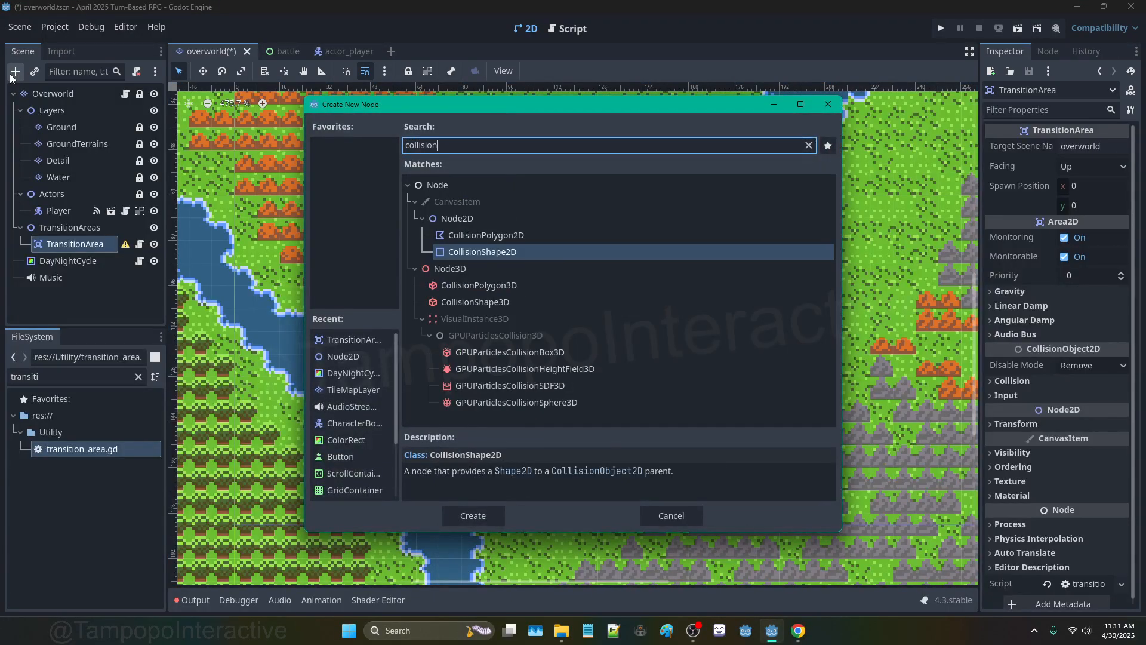
key(Return)
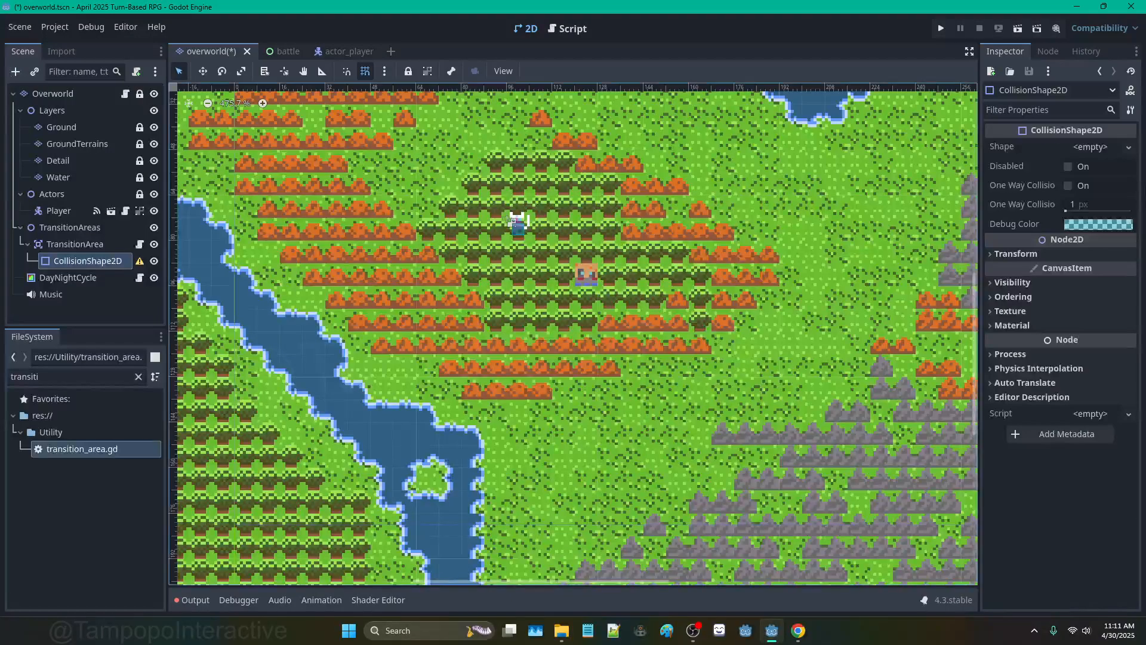
Step: Give the CollisionShape2D a new 4 × 4 px RectangleShape2D
click(1128, 147)
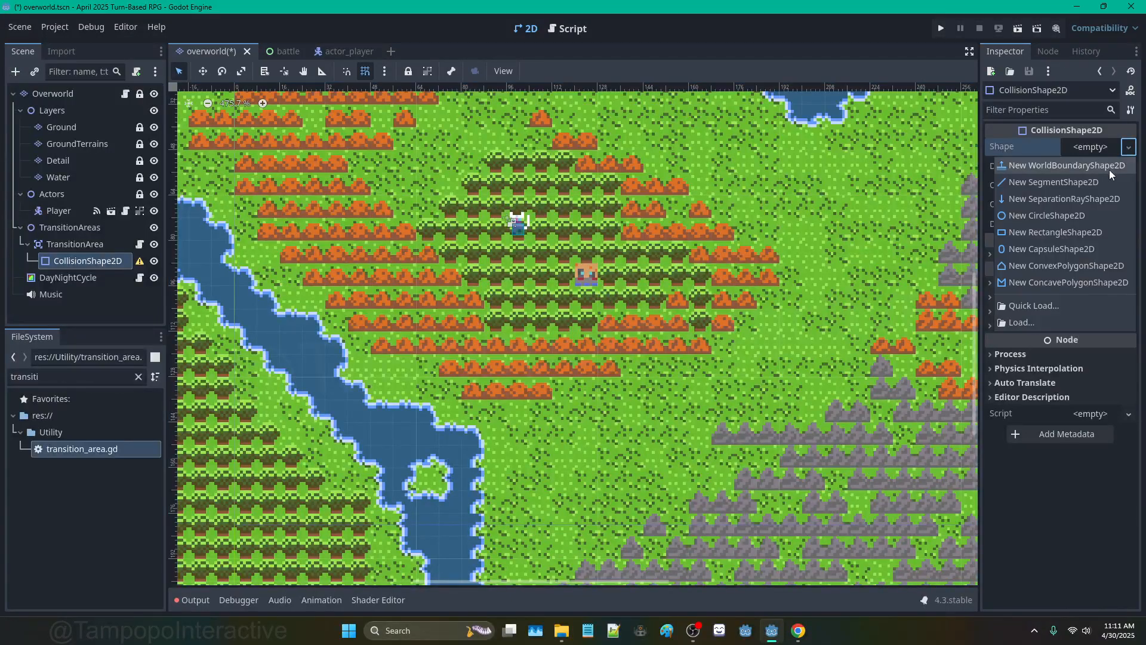
click(1102, 234)
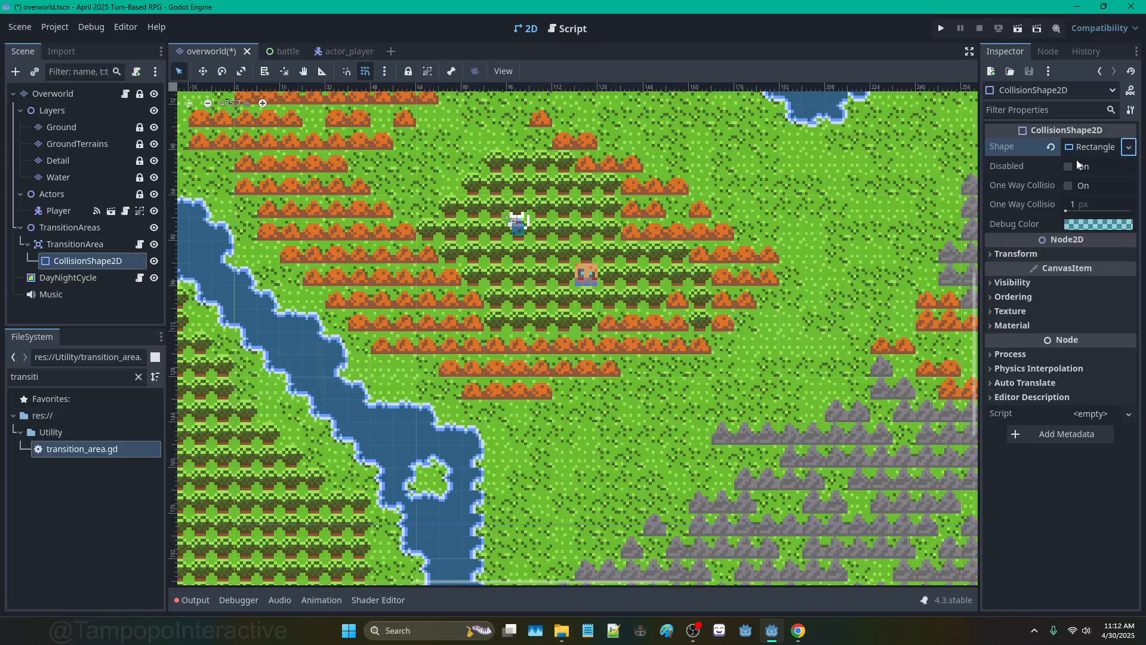
click(1099, 169)
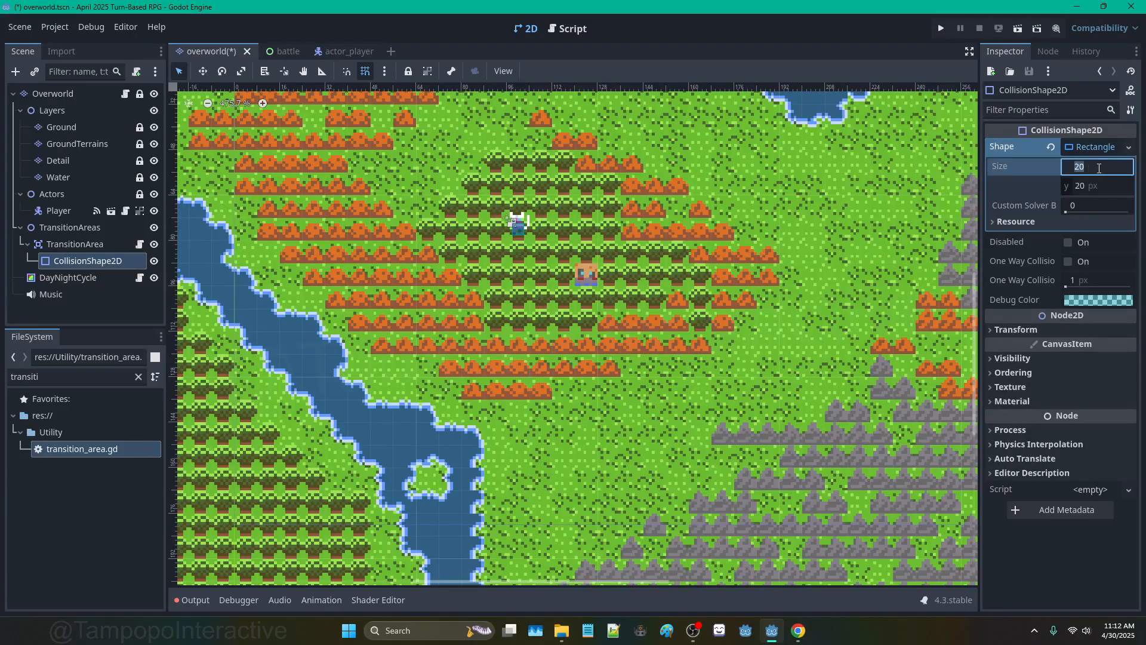
text(4)
key(Tab)
text(4)
key(Return)
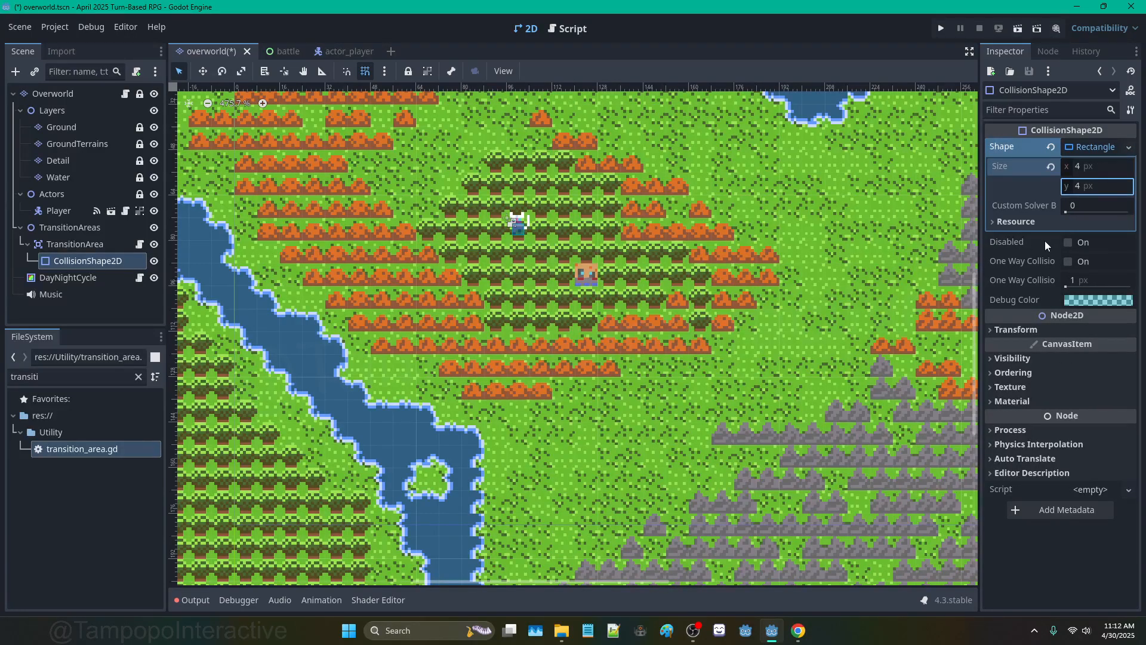
scroll(549, 248, up, 4)
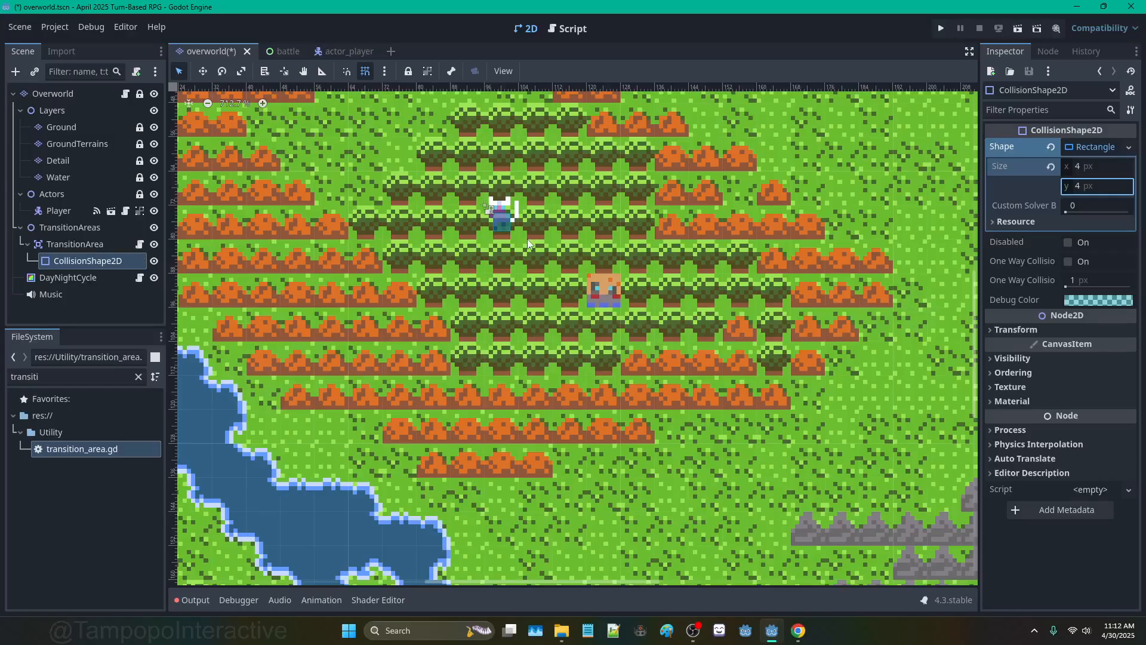
click(97, 246)
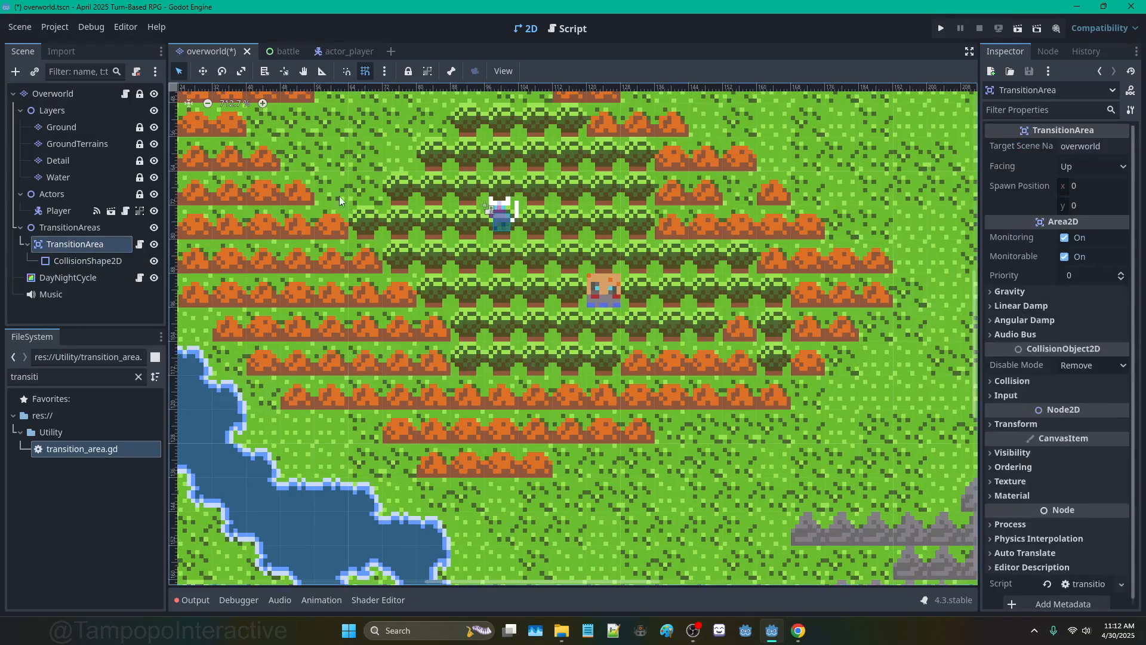
Step: Group TransitionArea's children and lock its CollisionShape2D against canvas edits
click(428, 73)
click(126, 259)
drag(511, 210, 567, 253)
key(ctrl+z)
click(83, 246)
click(108, 259)
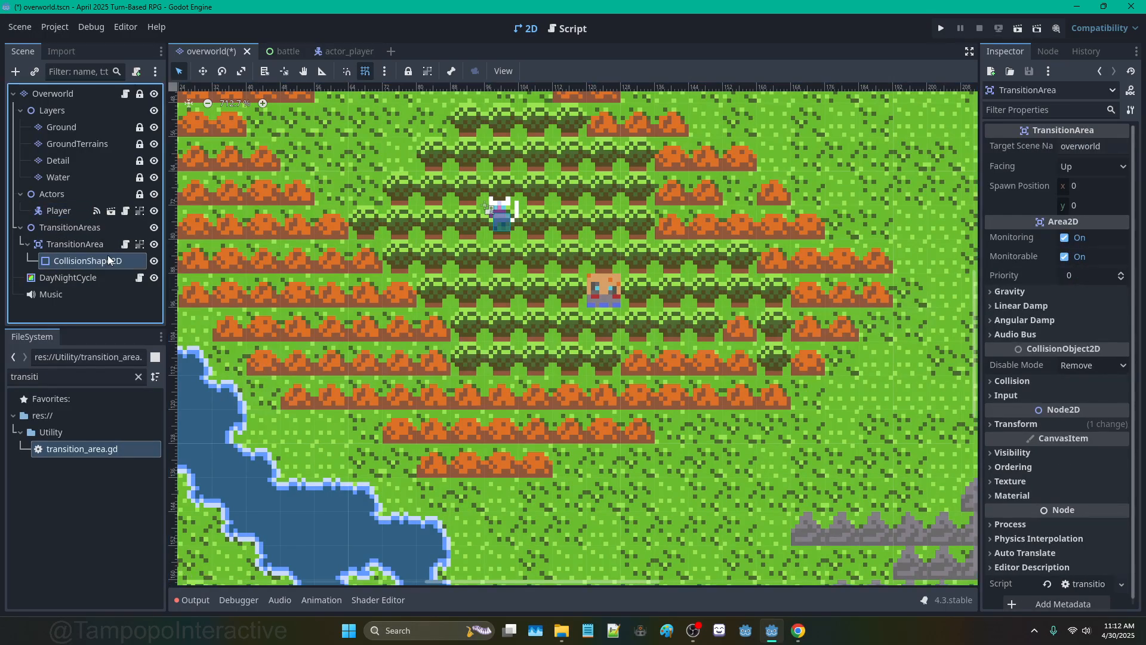
click(98, 244)
click(96, 260)
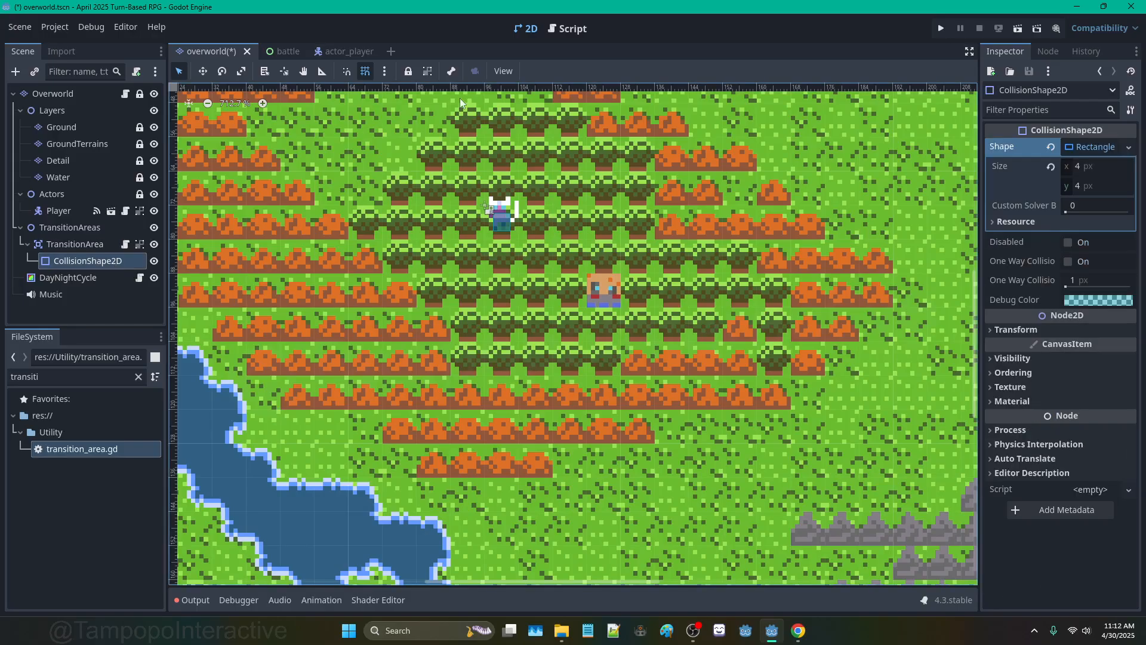
click(408, 73)
click(83, 246)
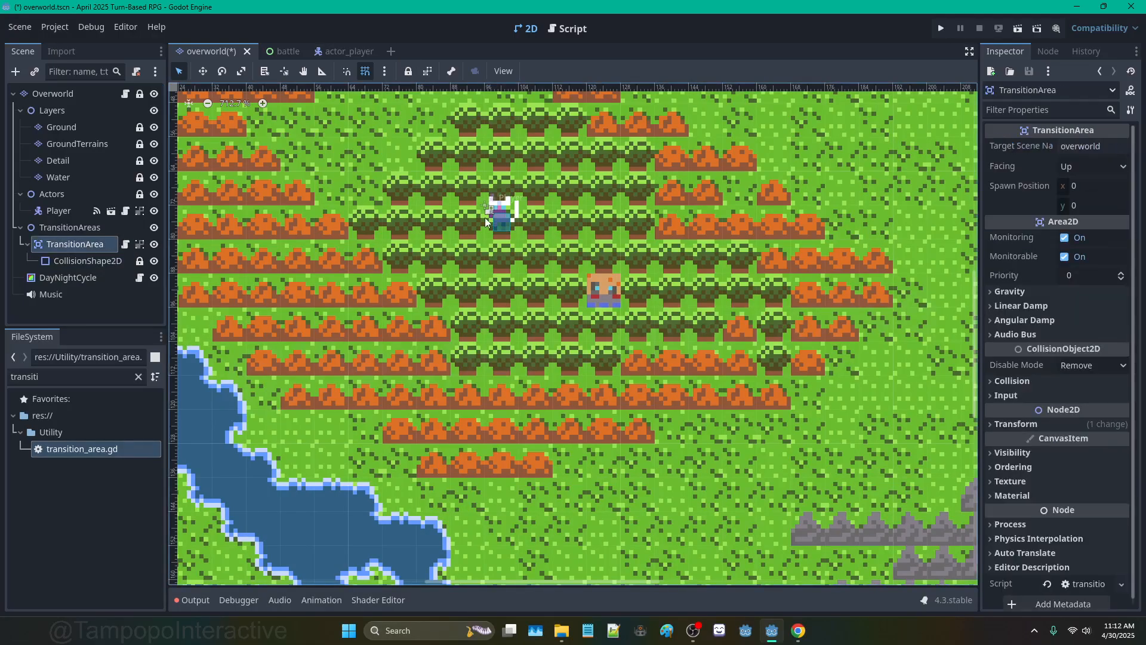
Step: Place TransitionArea on the field house at 120, 88 and offset its CollisionShape2D to 4, 4
mouse_move(519, 236)
mouse_down()
mouse_move(556, 241)
mouse_move(862, 480)
mouse_move(507, 206)
mouse_move(582, 361)
mouse_move(621, 311)
mouse_up()
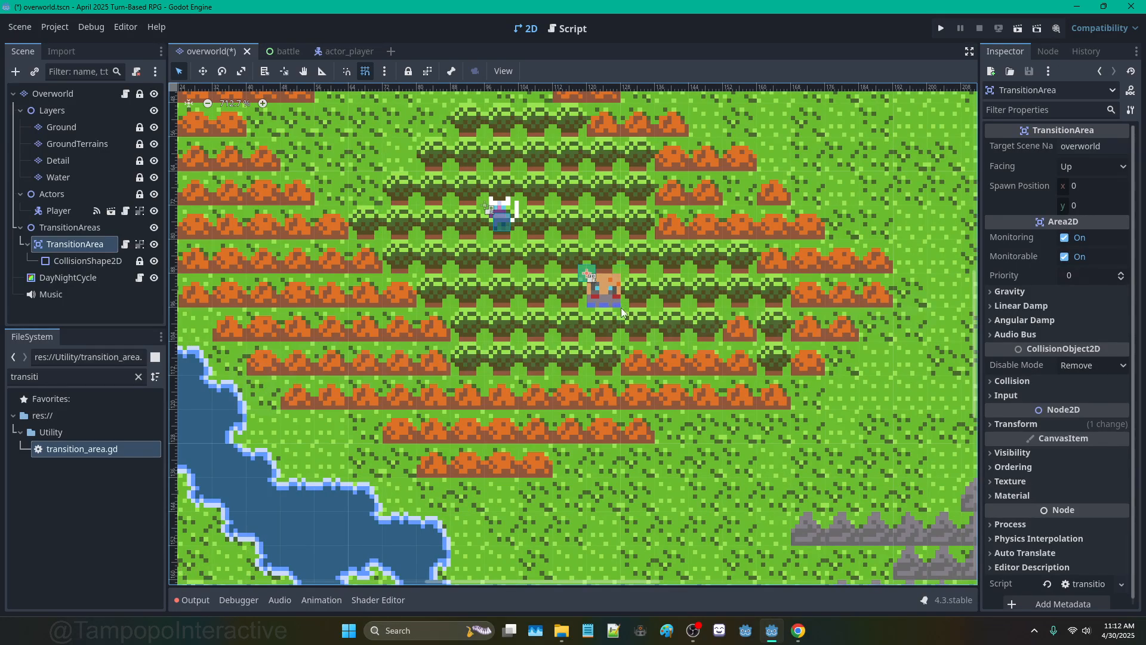
click(1027, 425)
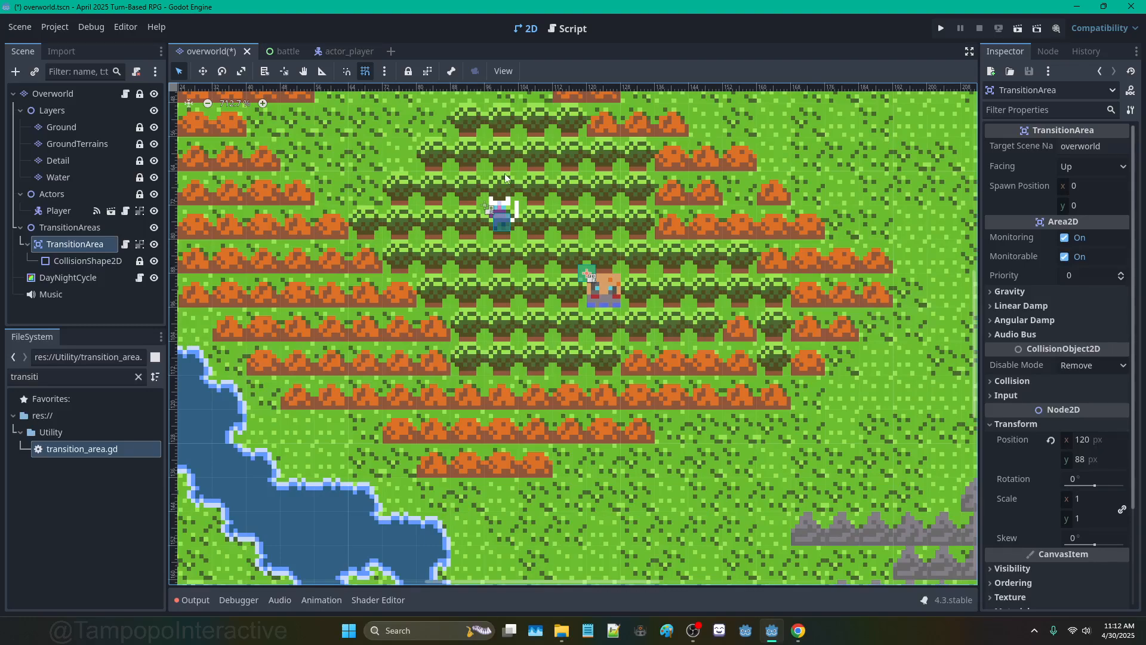
scroll(508, 182, up, 1)
click(115, 260)
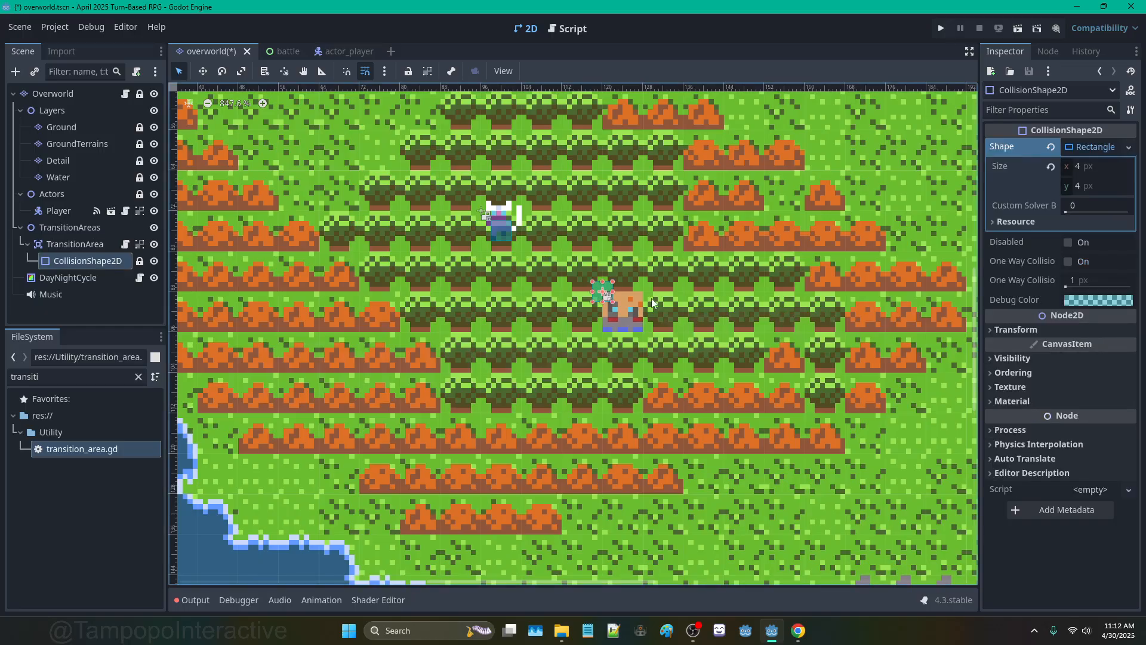
click(1030, 329)
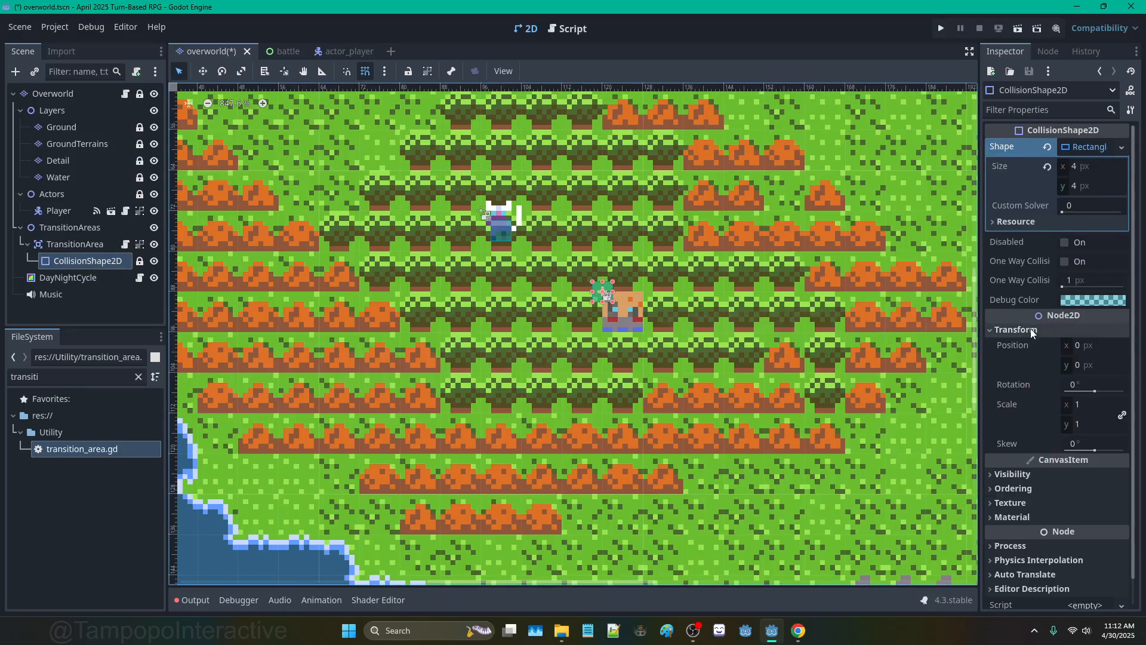
click(1092, 345)
text(4)
key(Tab)
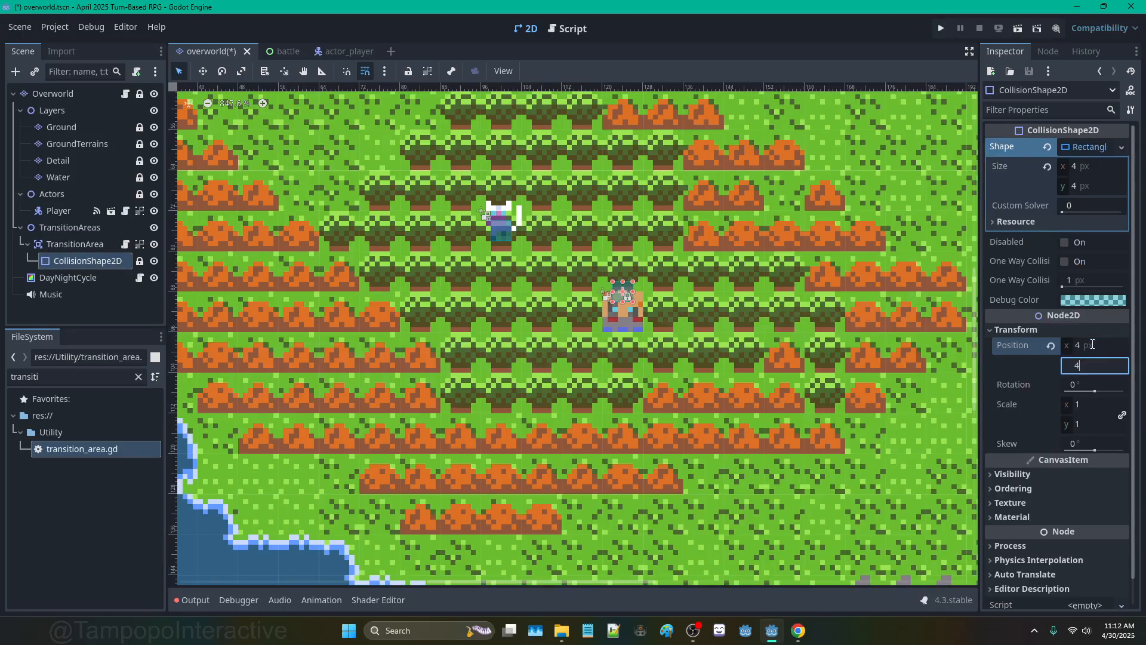
text(4)
key(Return)
Step: Check the collision shape on the map and reselect the TransitionArea's CollisionShape2D
click(640, 238)
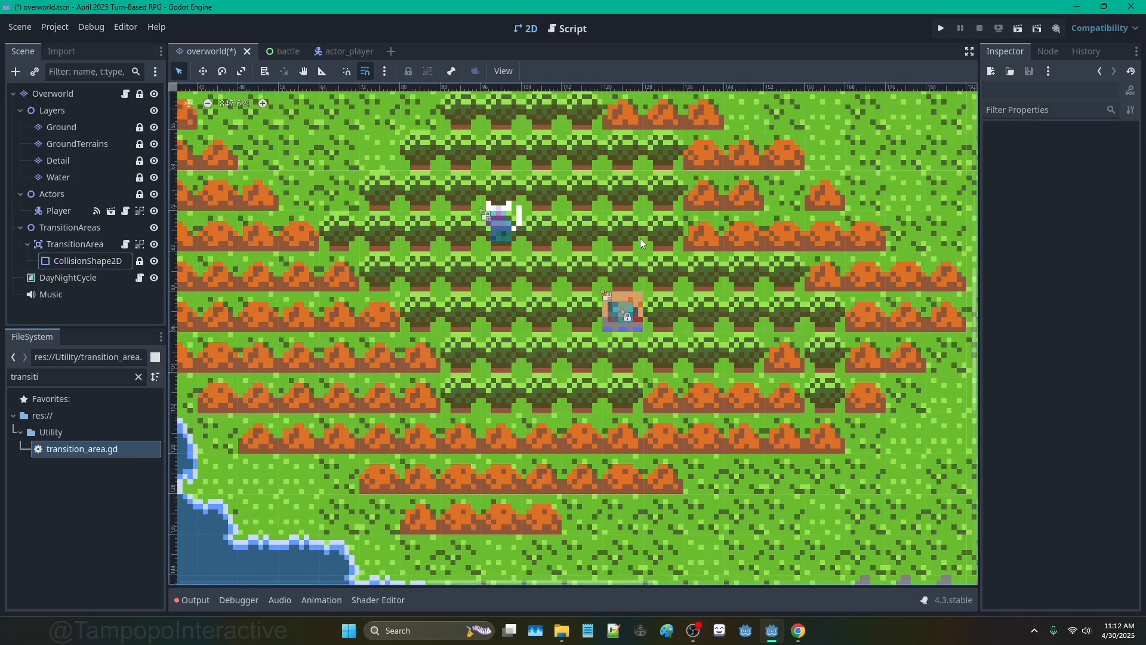
click(101, 249)
scroll(584, 330, up, 5)
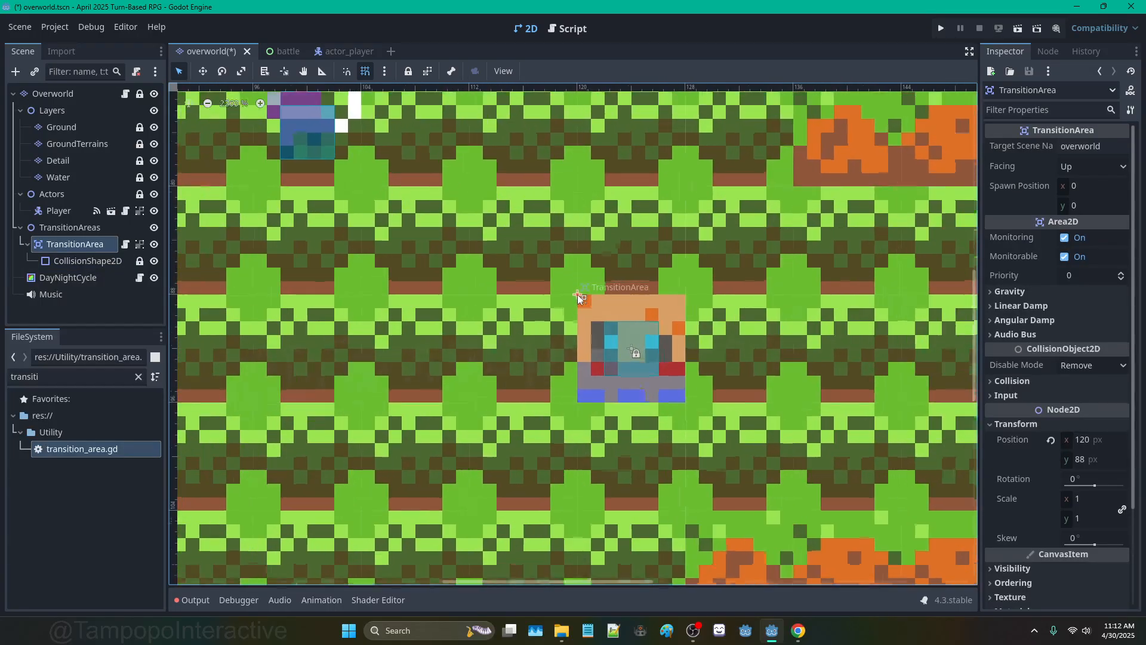
scroll(577, 295, up, 1)
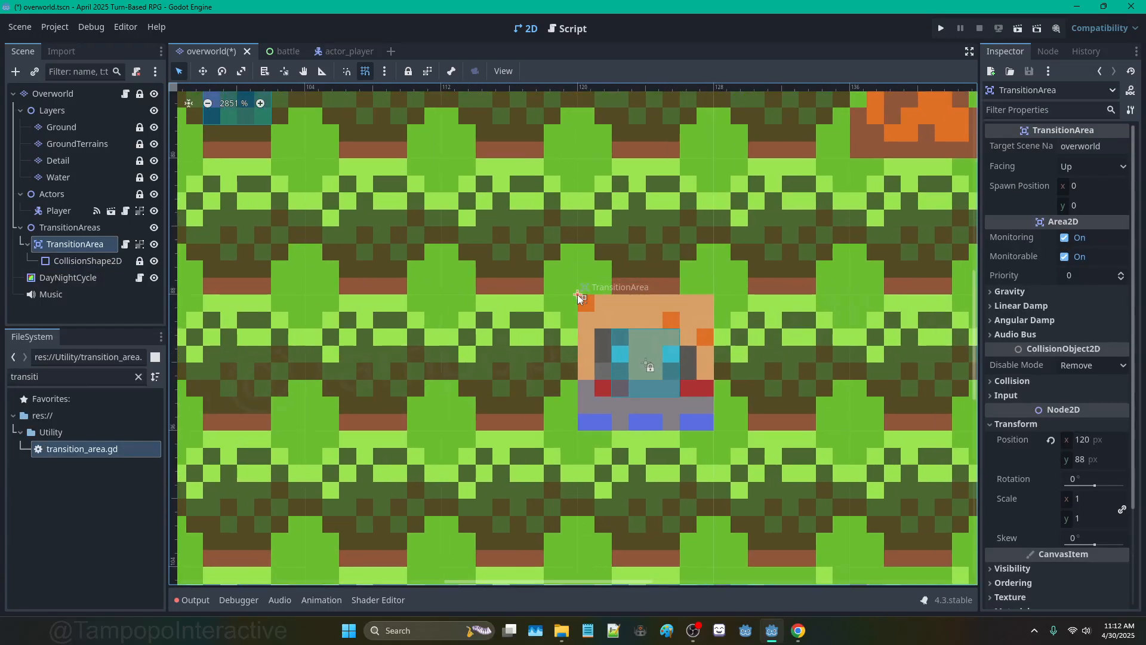
click(651, 367)
scroll(650, 366, down, 2)
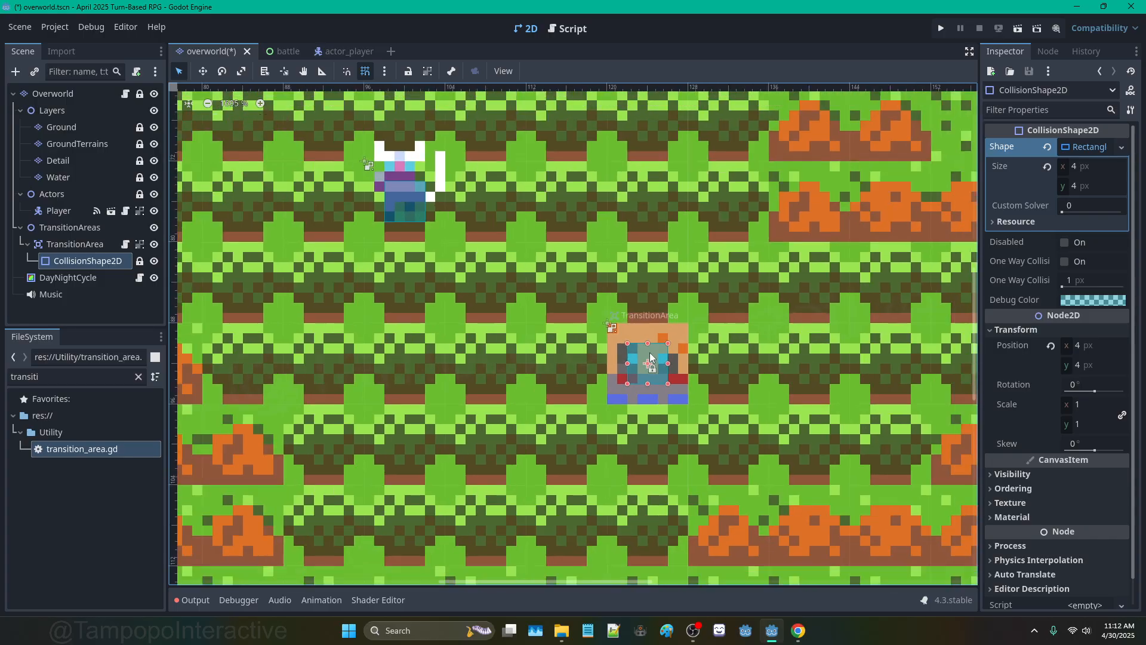
scroll(649, 358, down, 3)
scroll(650, 371, up, 2)
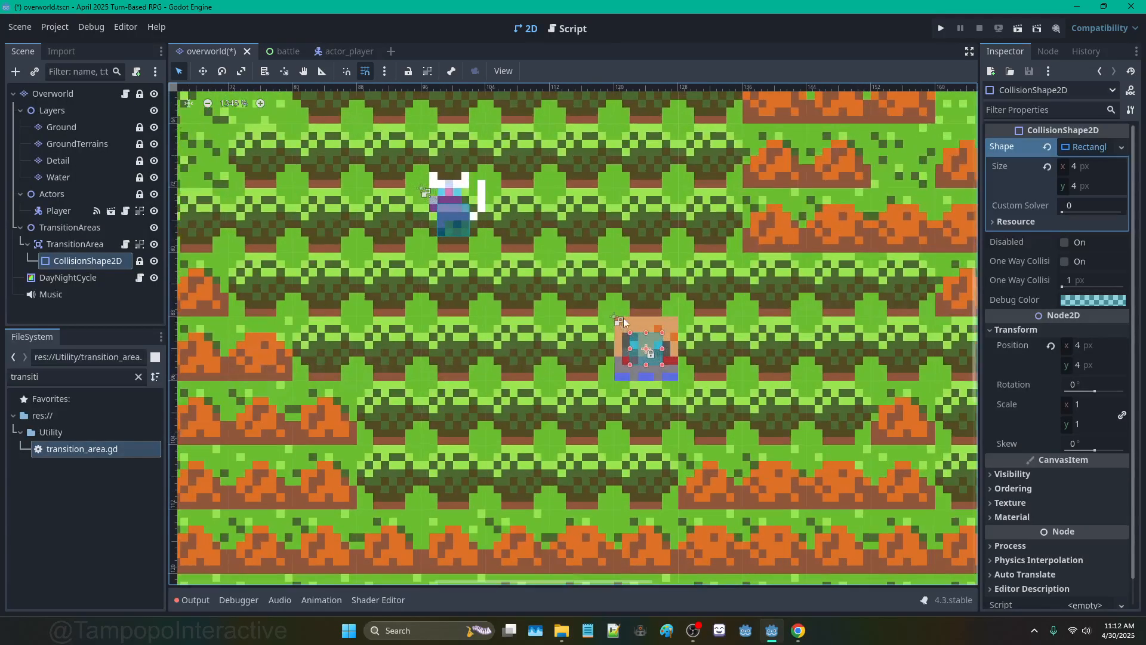
scroll(623, 317, up, 1)
click(102, 246)
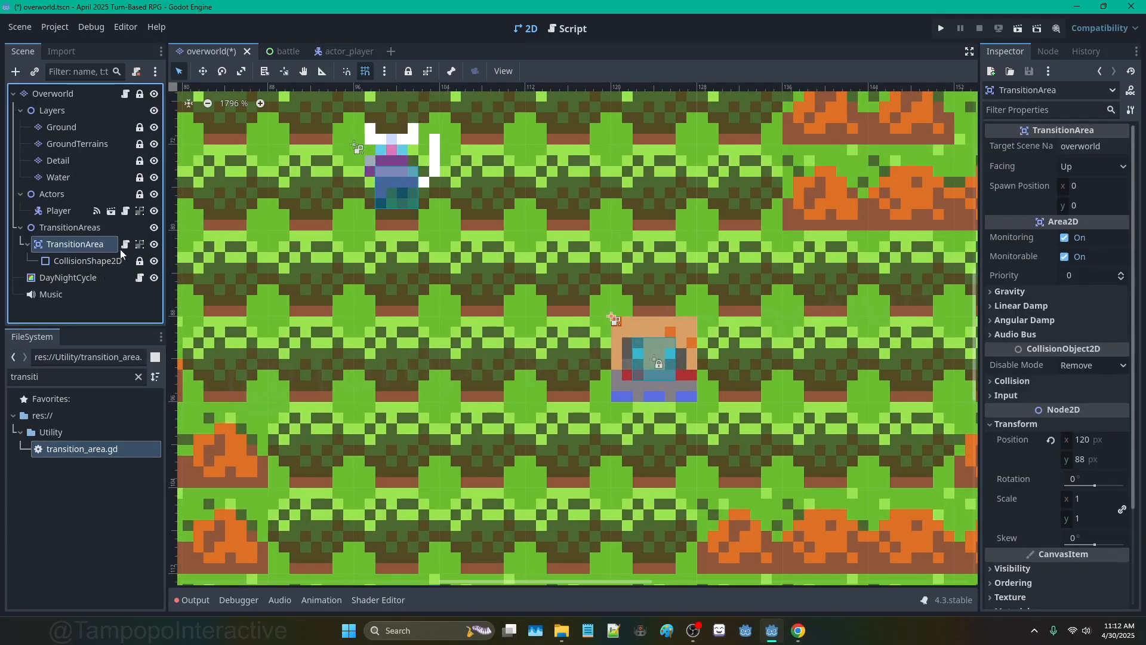
click(119, 261)
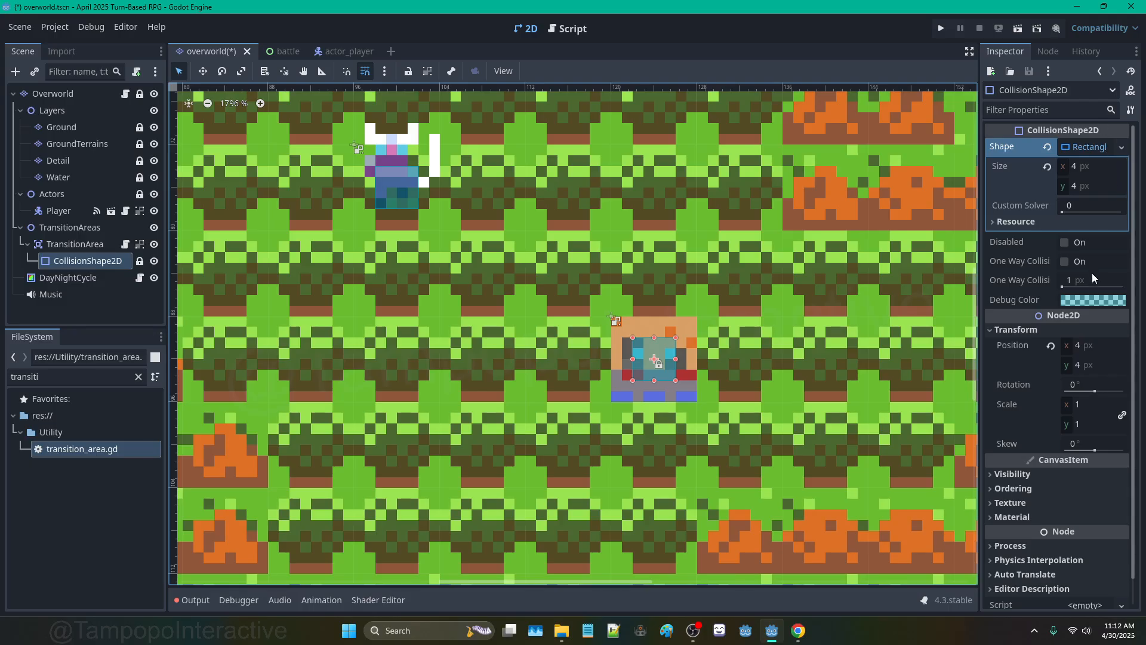
Step: Change the CollisionShape2D debug colour from cyan to a more opaque orange, f85c00a4 (R 248, A 164)
click(1108, 298)
mouse_move(1091, 341)
mouse_down()
mouse_move(1106, 324)
mouse_move(1115, 342)
mouse_move(1105, 319)
mouse_move(977, 390)
mouse_up()
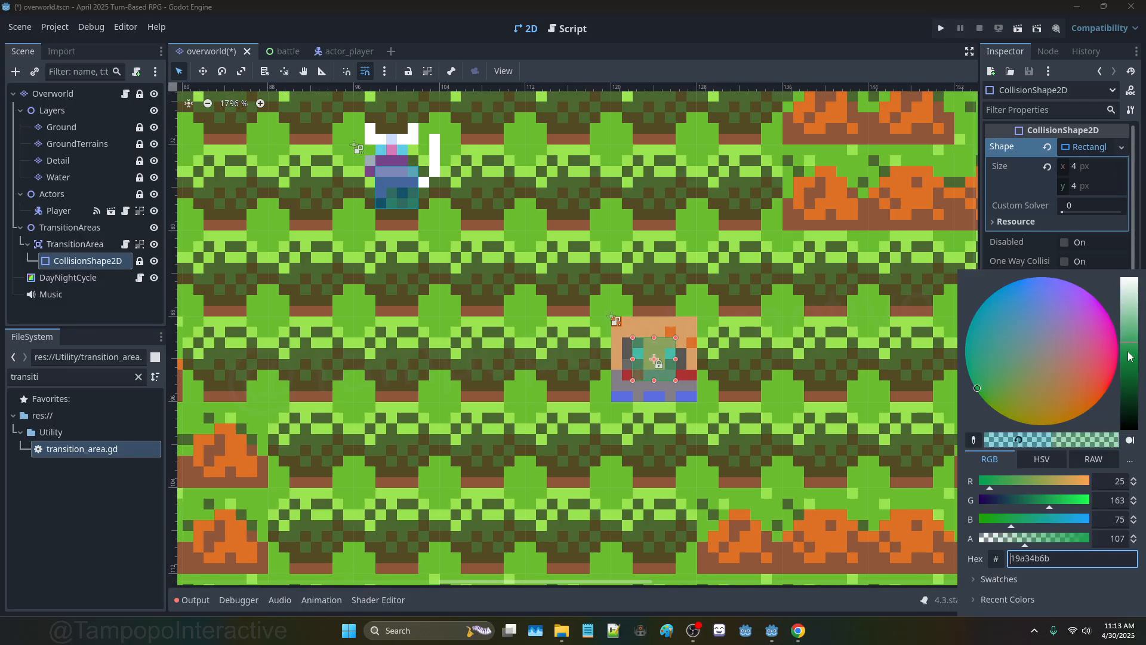
mouse_move(1129, 352)
mouse_down()
mouse_move(1128, 391)
mouse_move(1130, 349)
mouse_up()
click(1017, 358)
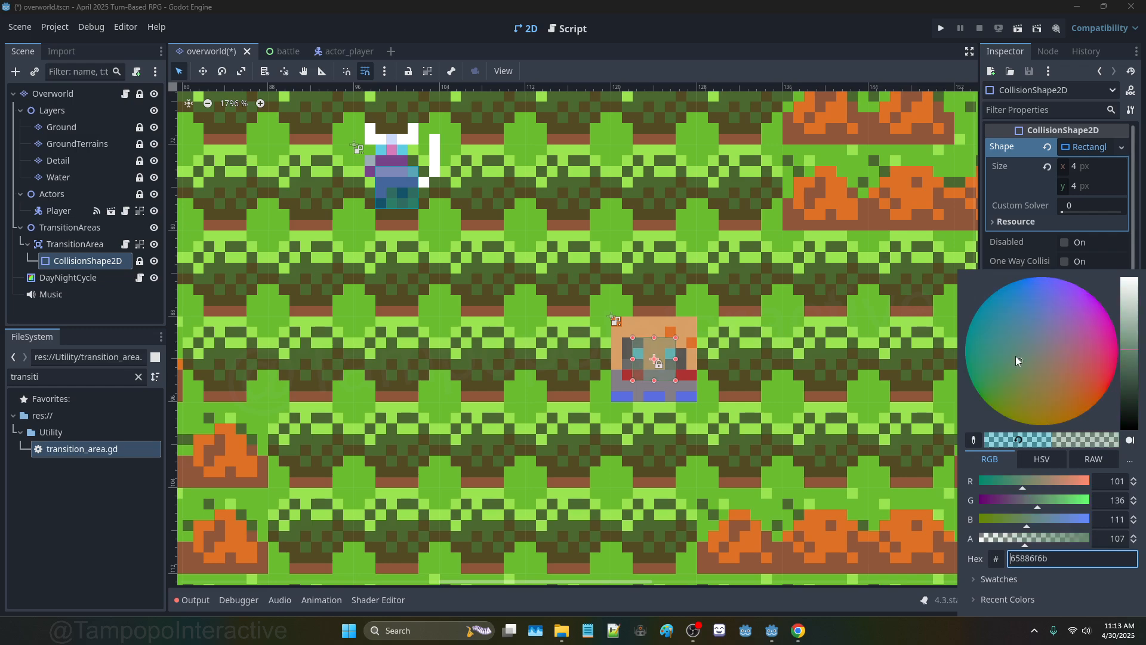
mouse_move(1016, 355)
mouse_down()
mouse_move(999, 324)
mouse_move(1058, 421)
mouse_move(1092, 412)
mouse_up()
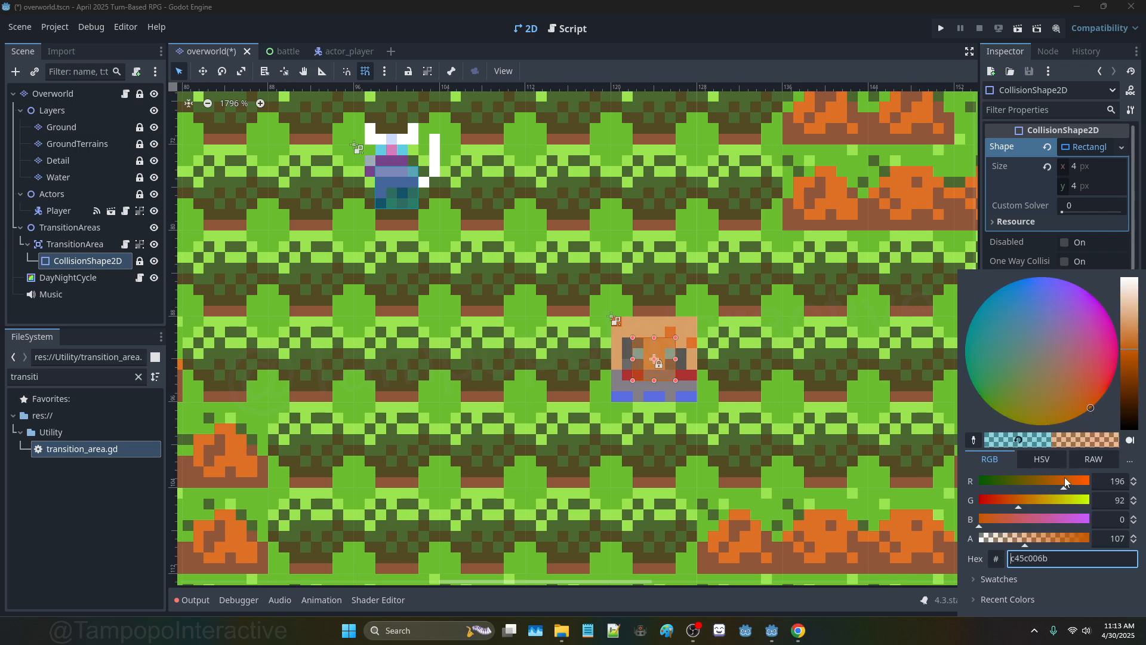
drag(1065, 477, 1086, 478)
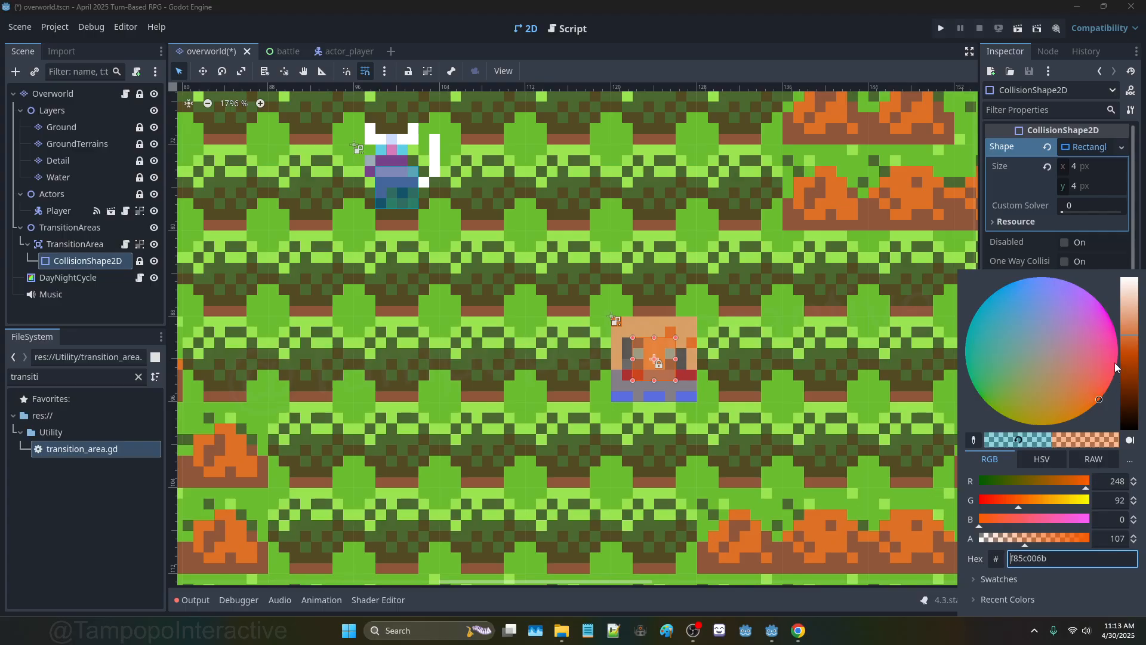
scroll(719, 307, down, 4)
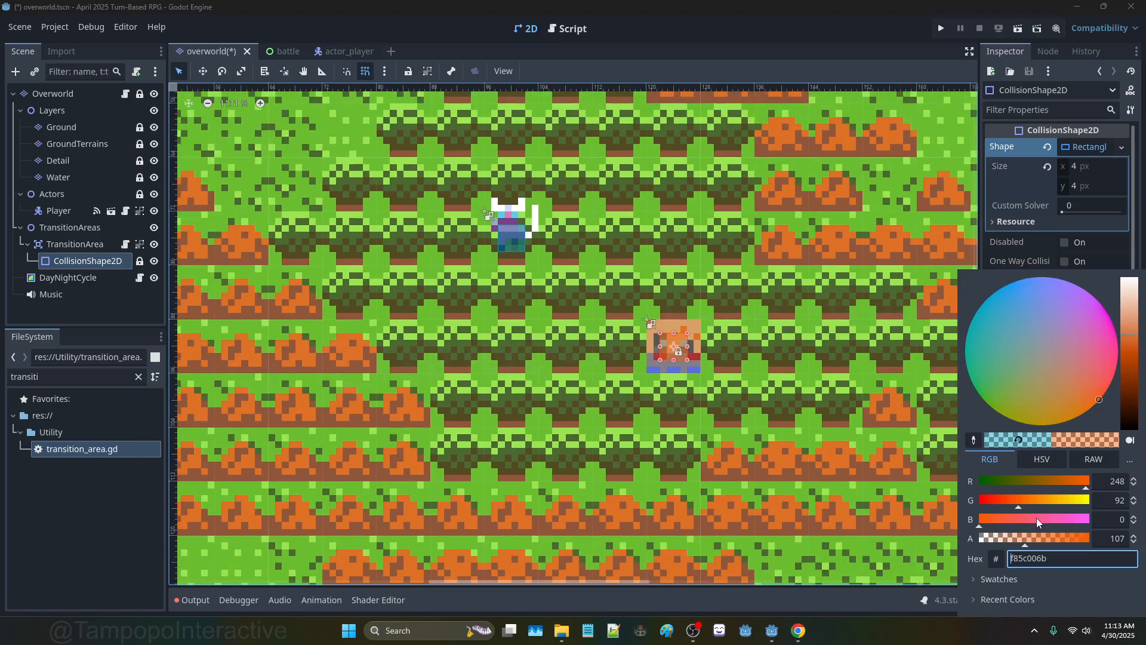
mouse_move(1037, 539)
mouse_down()
mouse_move(1060, 538)
mouse_move(1051, 541)
mouse_up()
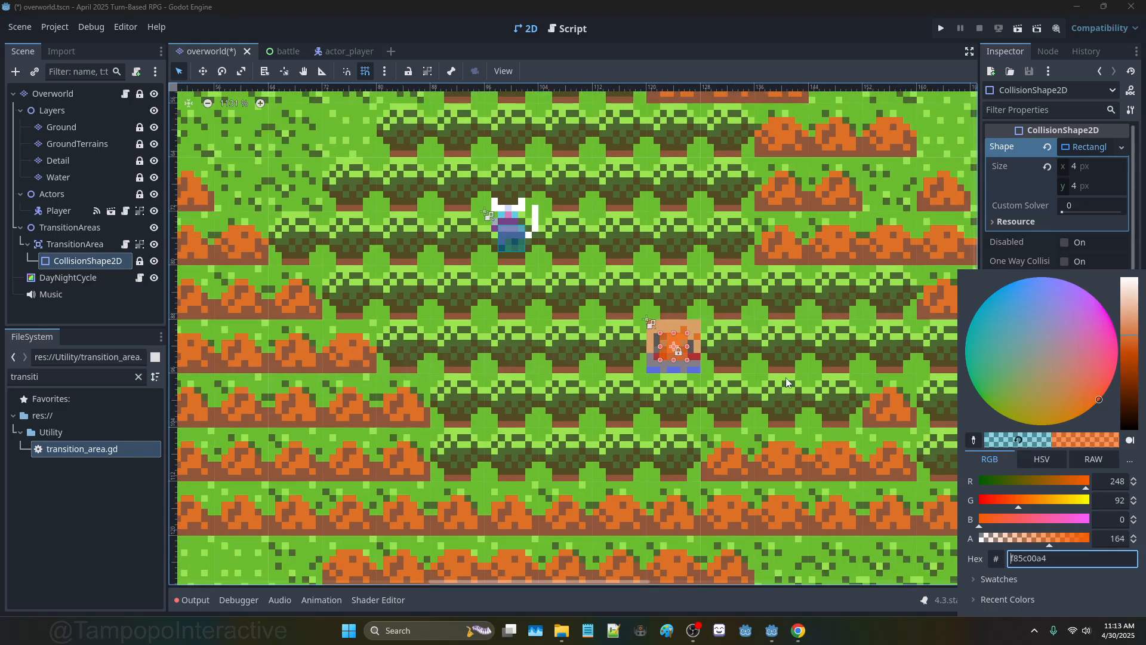
scroll(708, 352, up, 8)
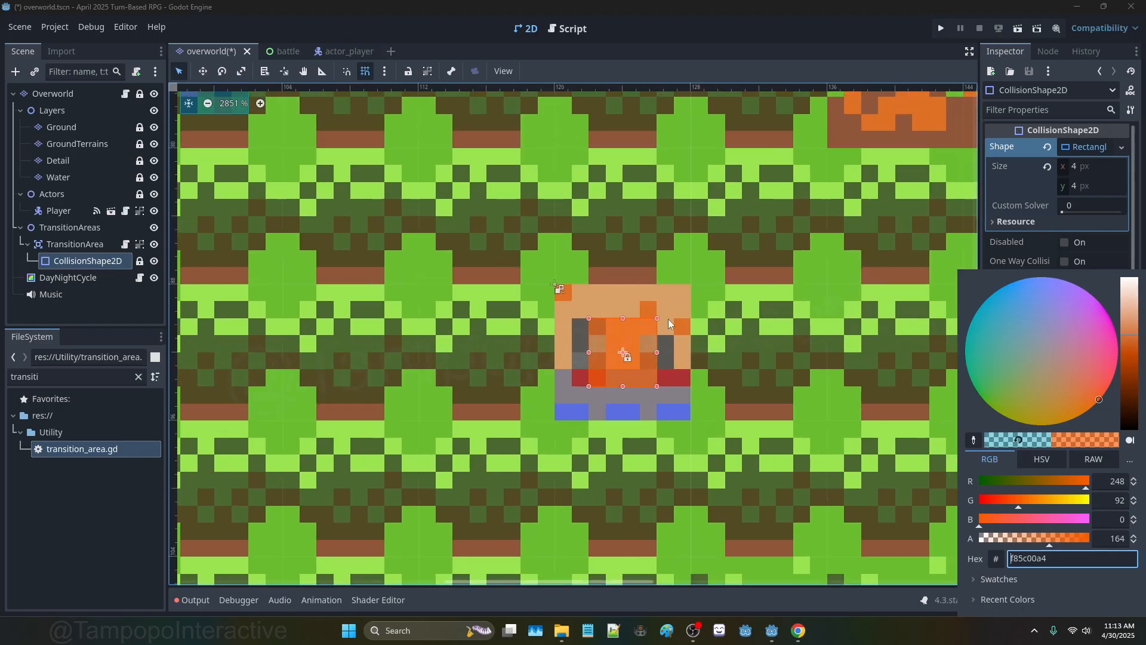
click(665, 282)
click(837, 261)
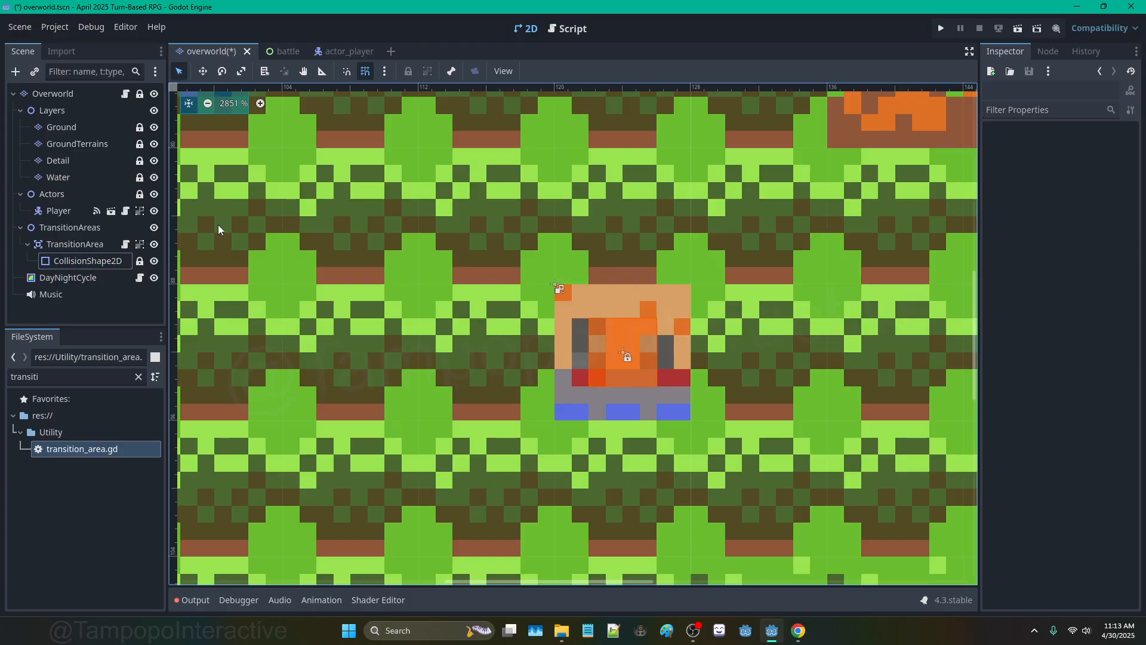
Step: Select TransitionArea in the Scene tree, leaving node names unchanged, and open its transition_area.gd script
click(81, 256)
double_click(81, 256)
scroll(522, 314, down, 3)
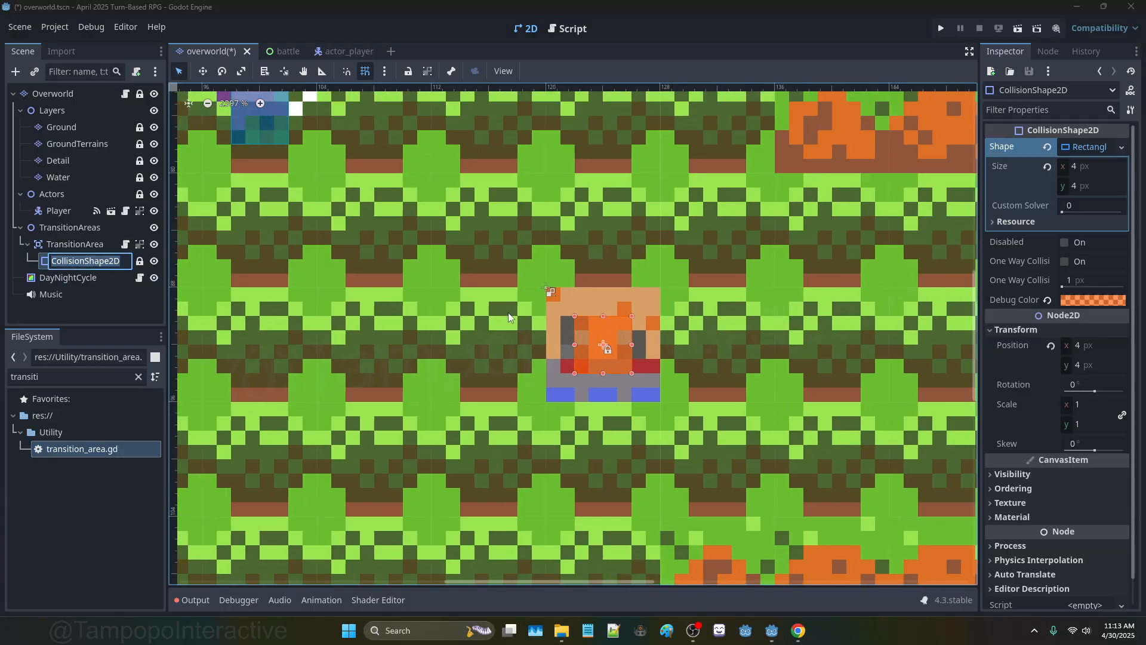
scroll(525, 307, down, 6)
scroll(542, 292, up, 5)
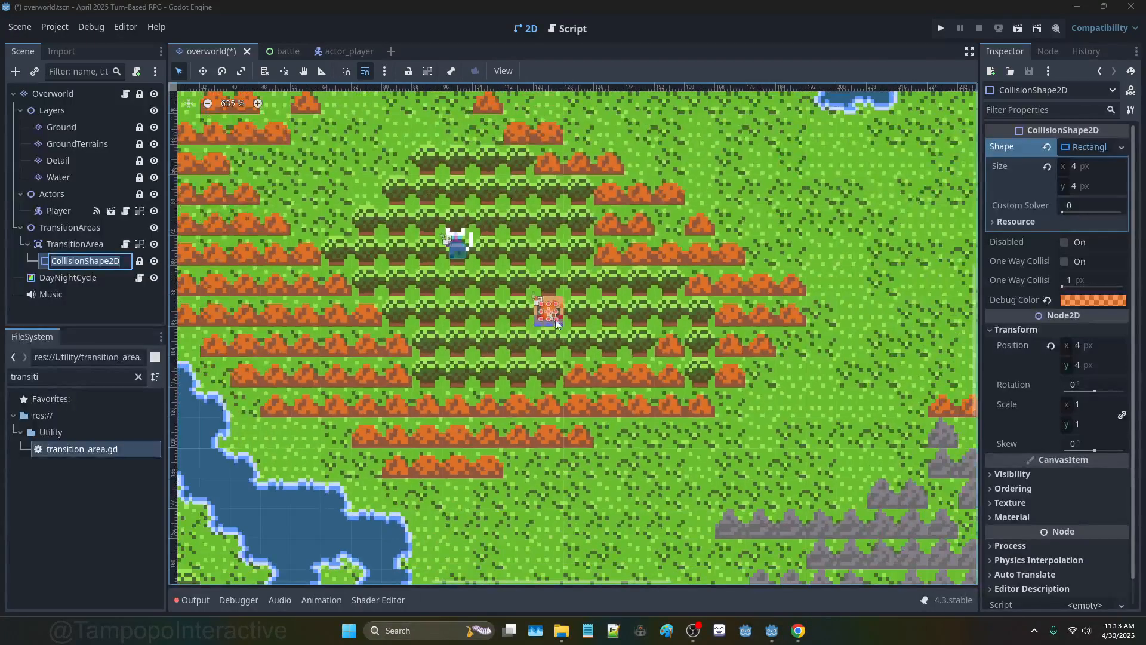
click(84, 243)
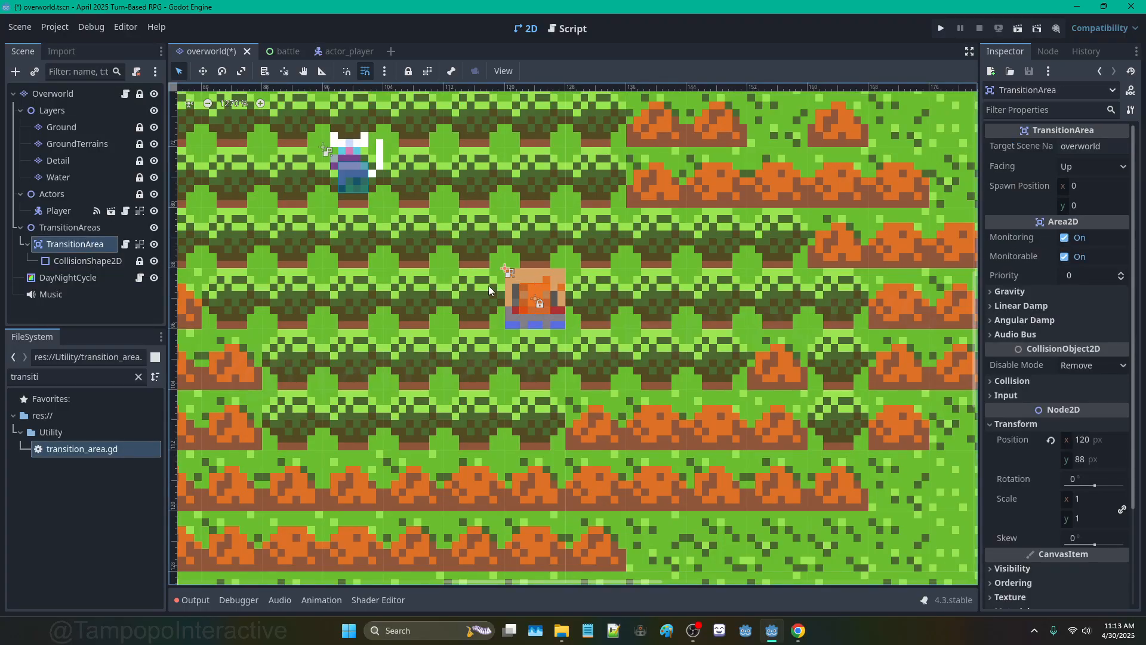
scroll(489, 285, down, 1)
click(100, 242)
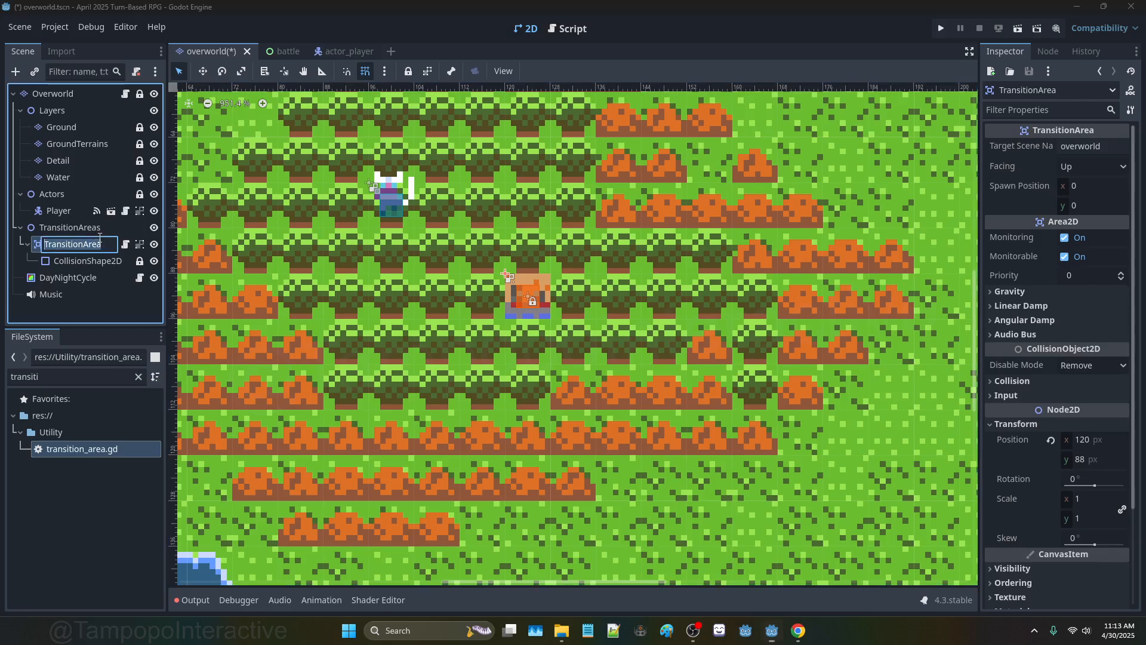
click(126, 245)
click(126, 245)
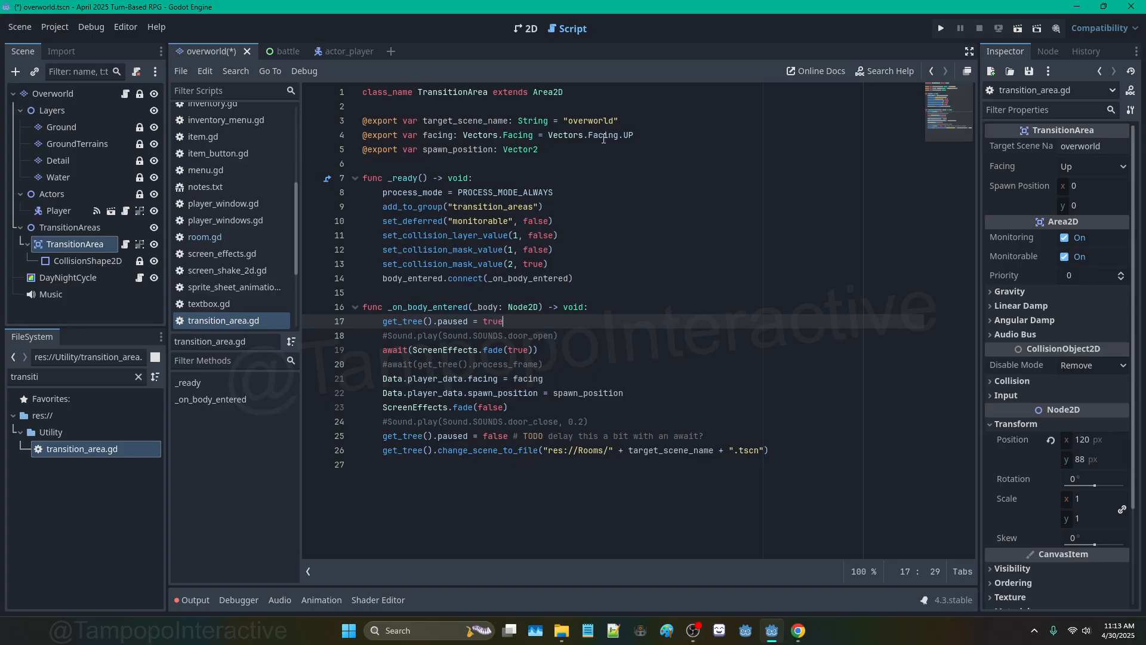
Step: Keep the TransitionArea's Facing as Up and go back to the overworld 2D map
click(1111, 169)
click(1087, 185)
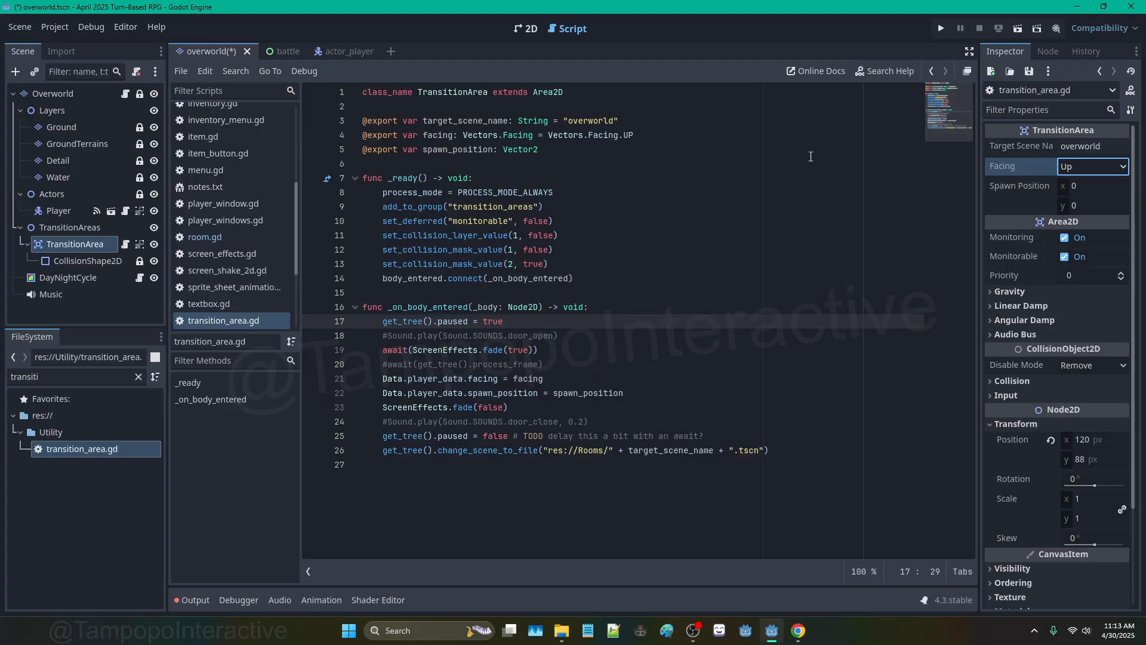
click(533, 29)
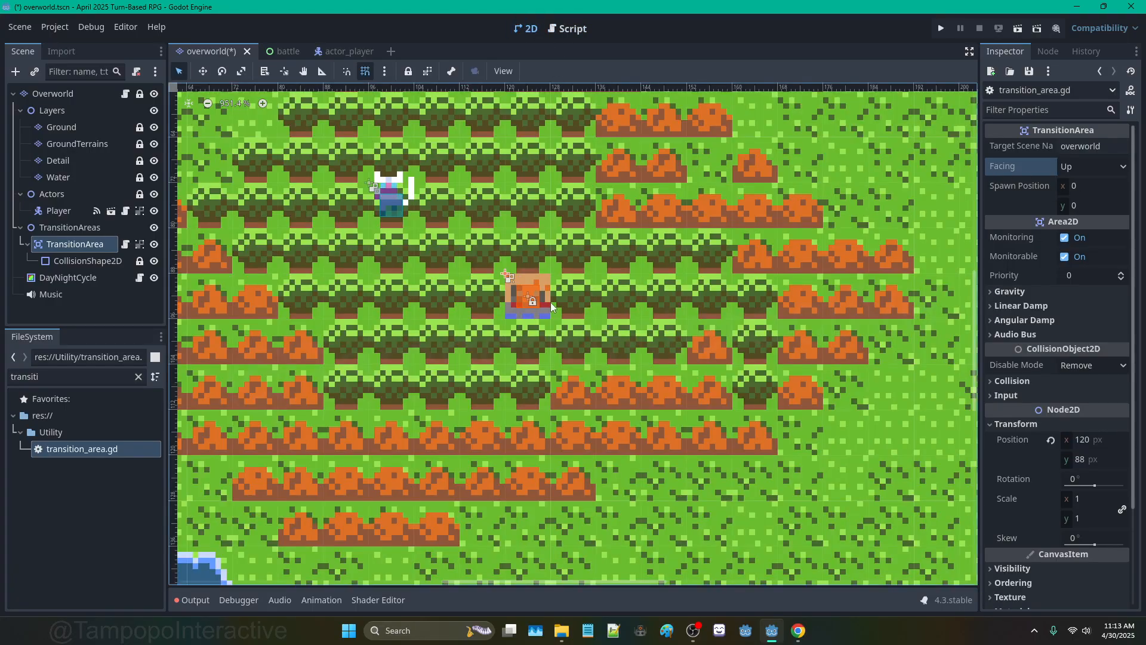
Step: Zoom out the map and open TransitionArea's transition_area.gd script from the Scene dock
scroll(551, 302, down, 1)
scroll(503, 292, down, 2)
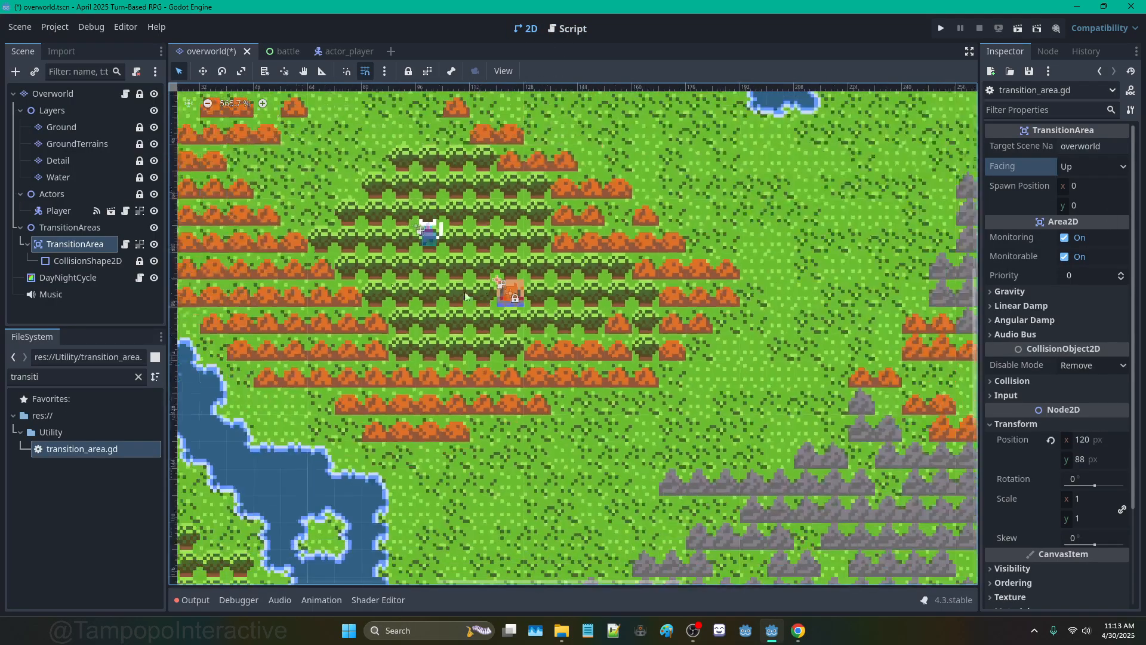
click(90, 246)
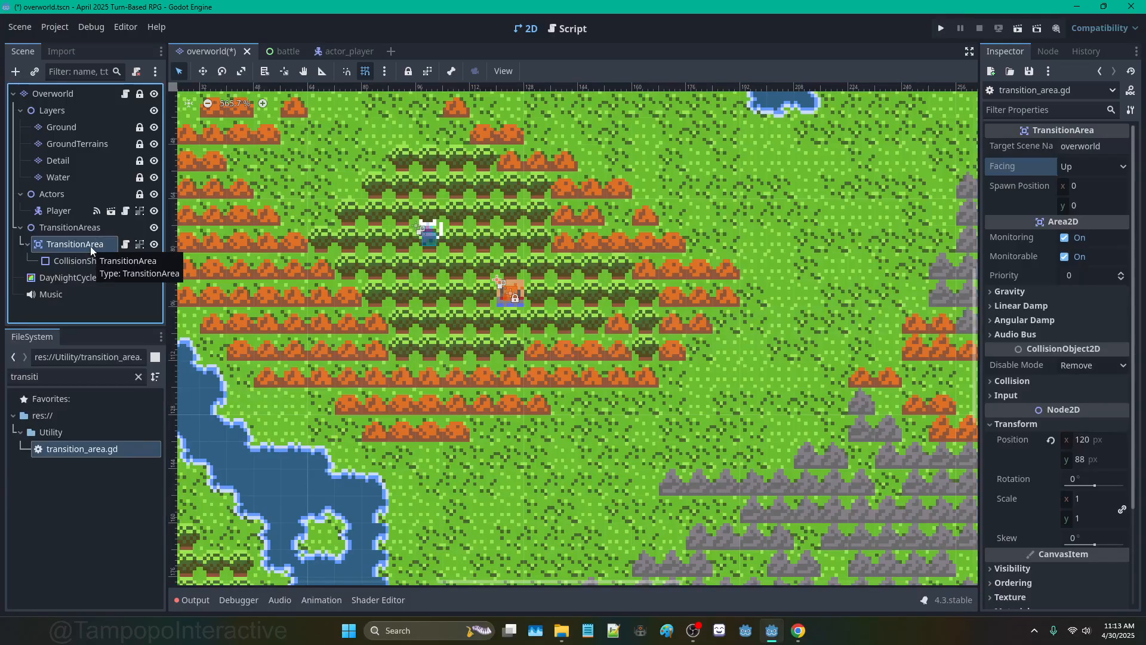
click(125, 244)
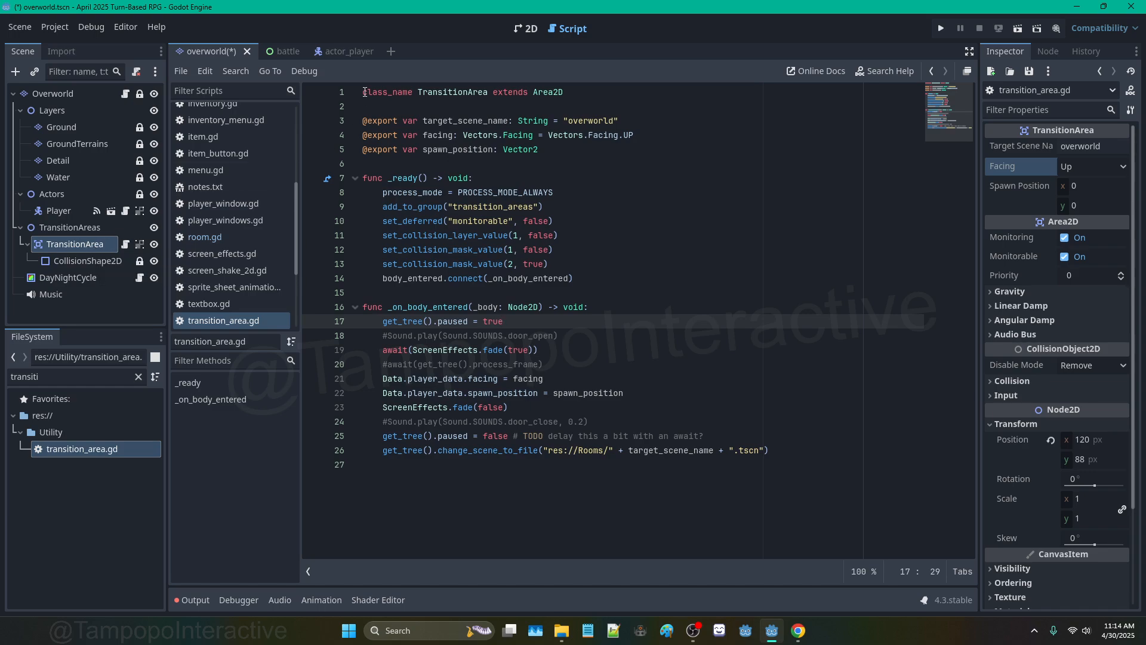
click(364, 92)
key(Return)
key(Up)
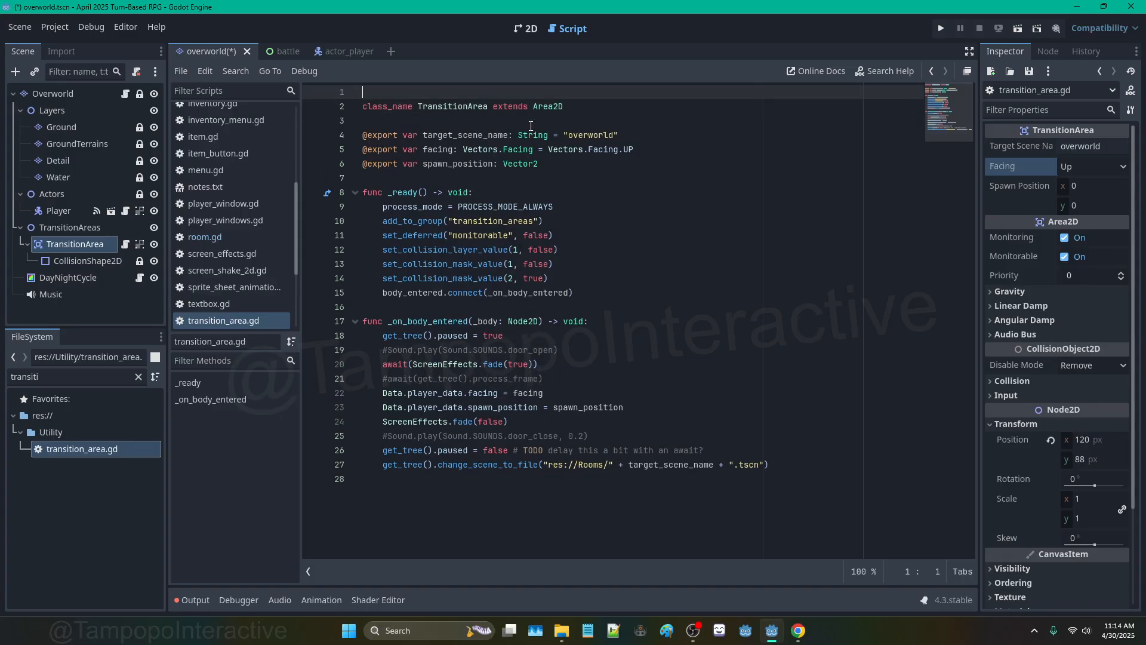
text(@tool)
click(527, 190)
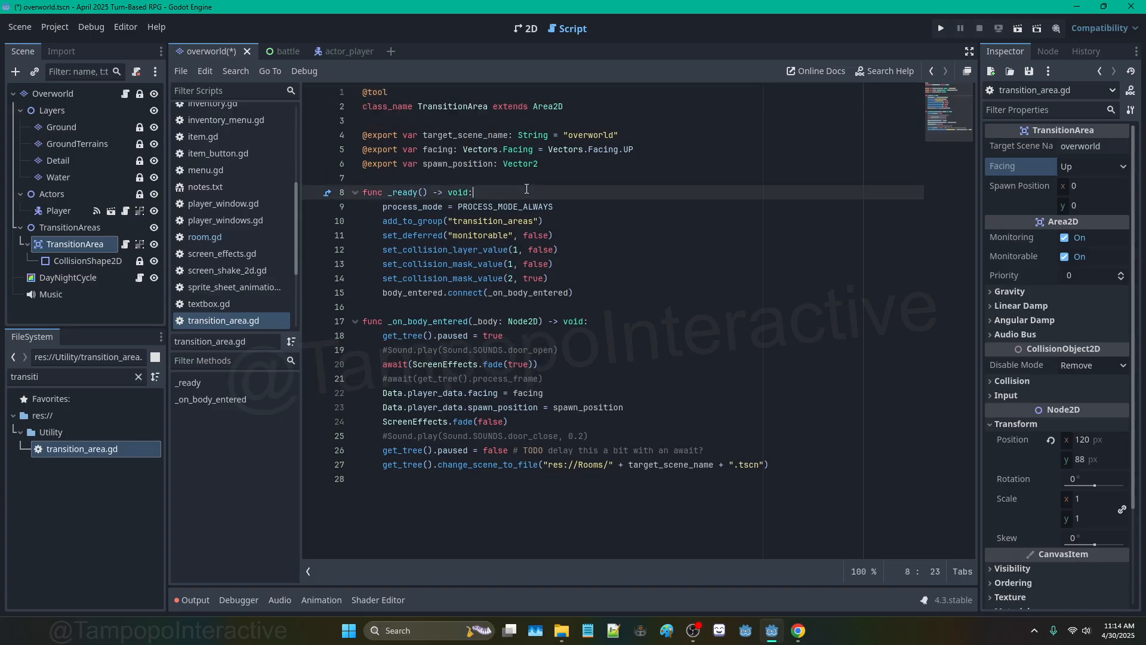
Step: Give target_scene_name a setter assigning value to target_scene_name and name, then save
click(546, 161)
click(629, 137)
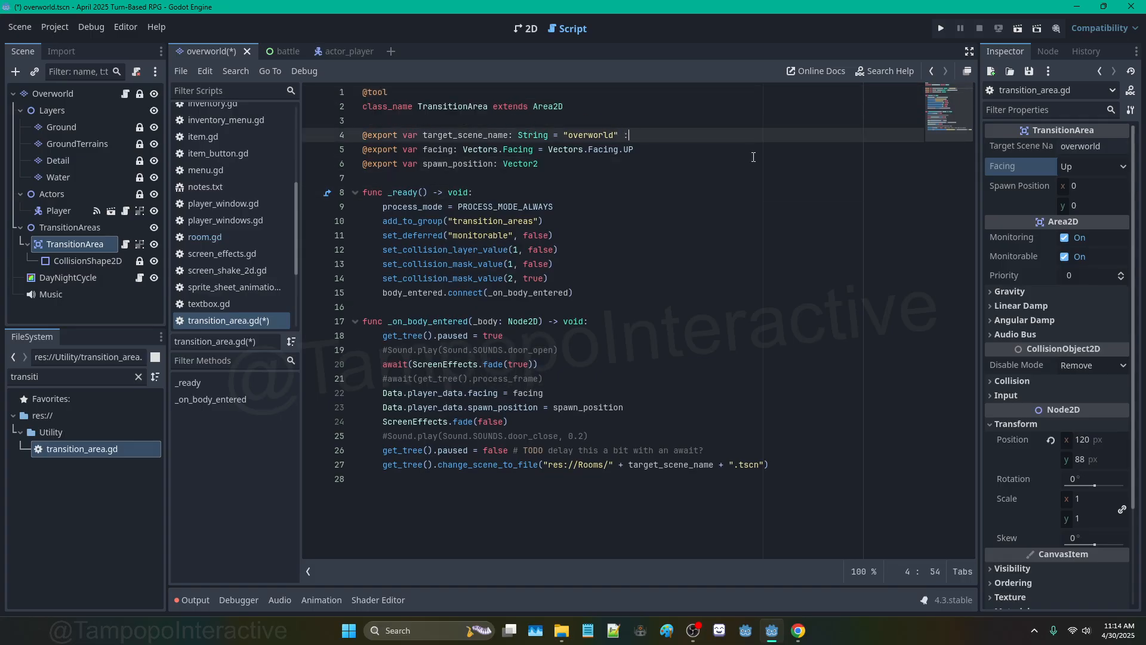
text(:)
key(Return)
text(set(value))
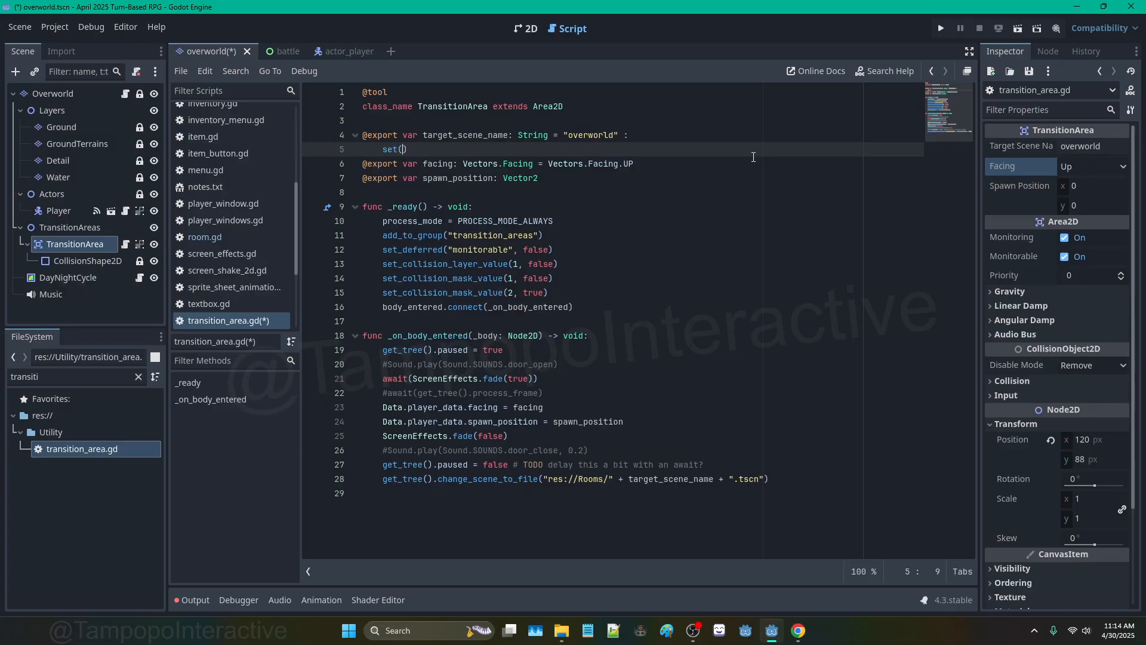
text(:)
key(Return)
text(tar)
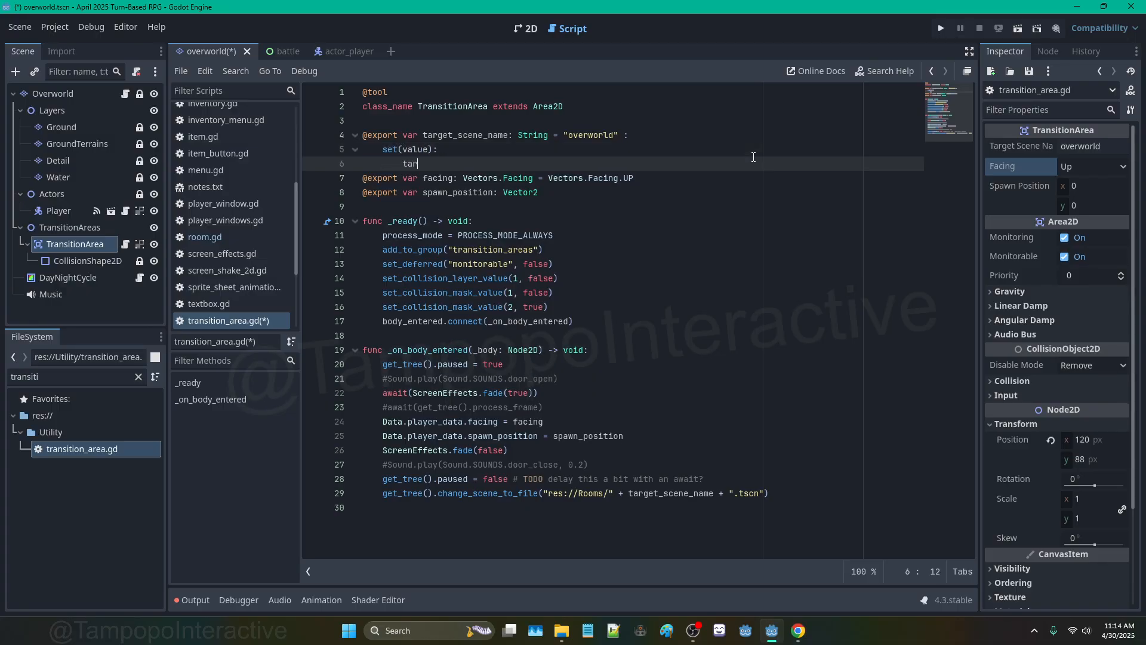
text(get_scene_name = value)
key(Return)
text(name = value)
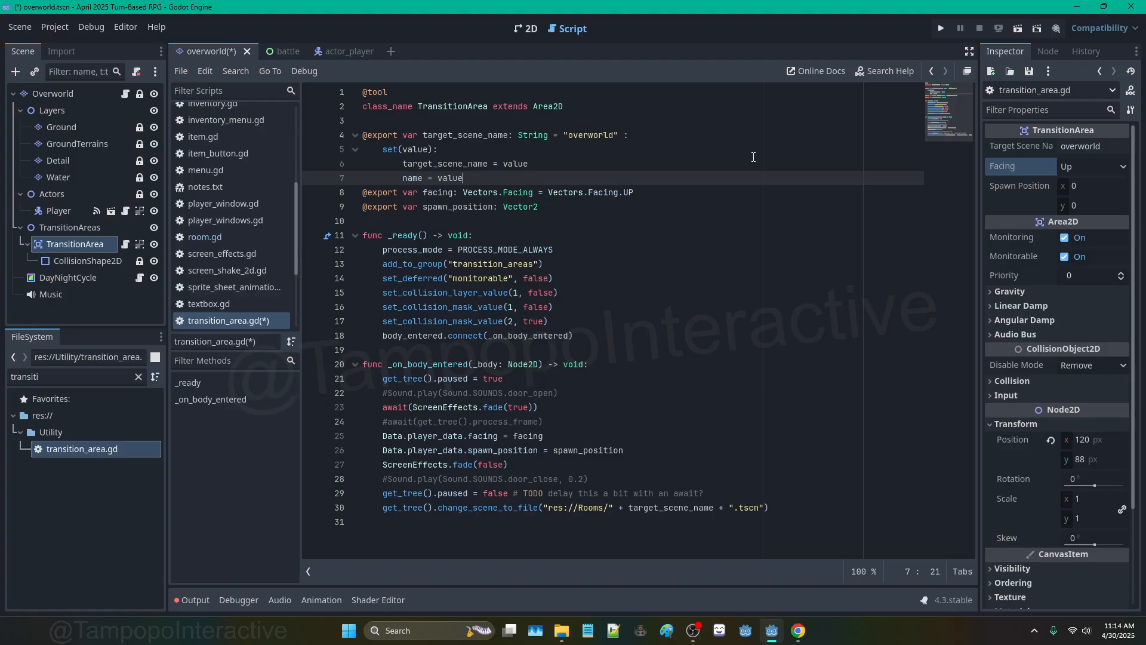
click(650, 136)
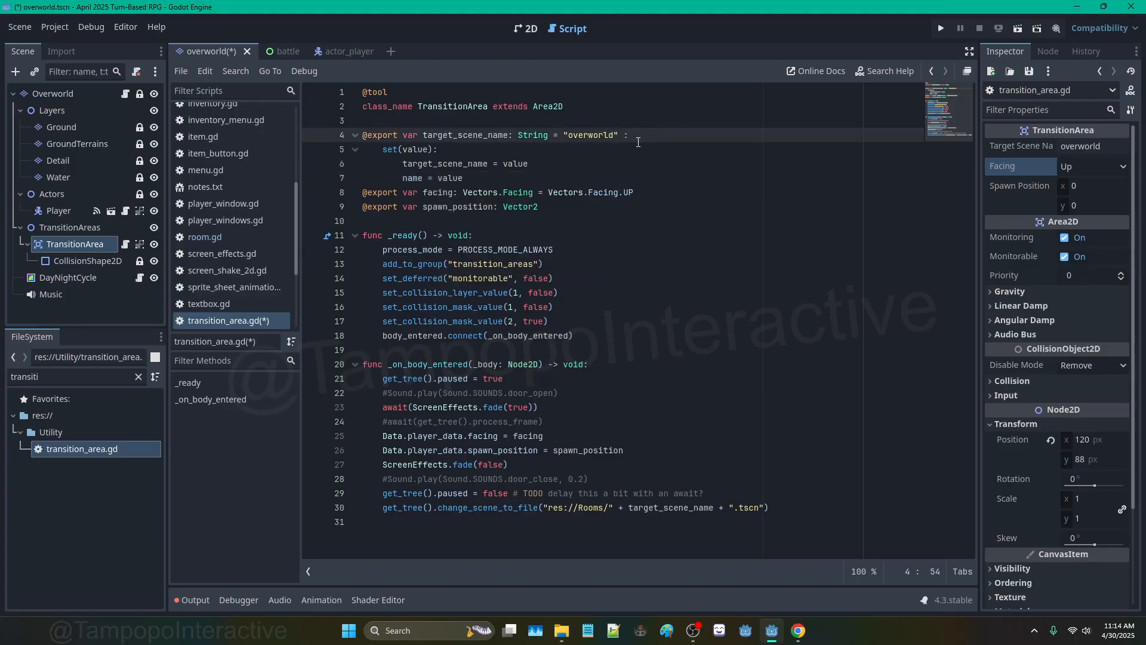
key(ctrl+s)
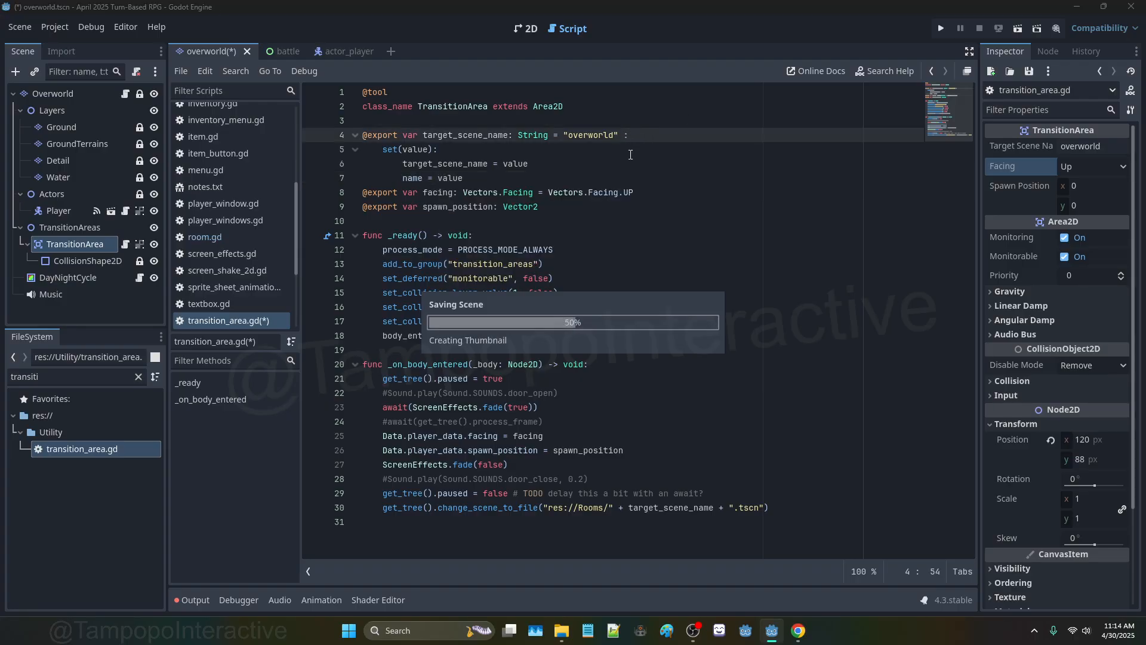
Step: Retype the final 'd' of the TransitionArea's Target Scene Name on the map and save the scene
click(527, 29)
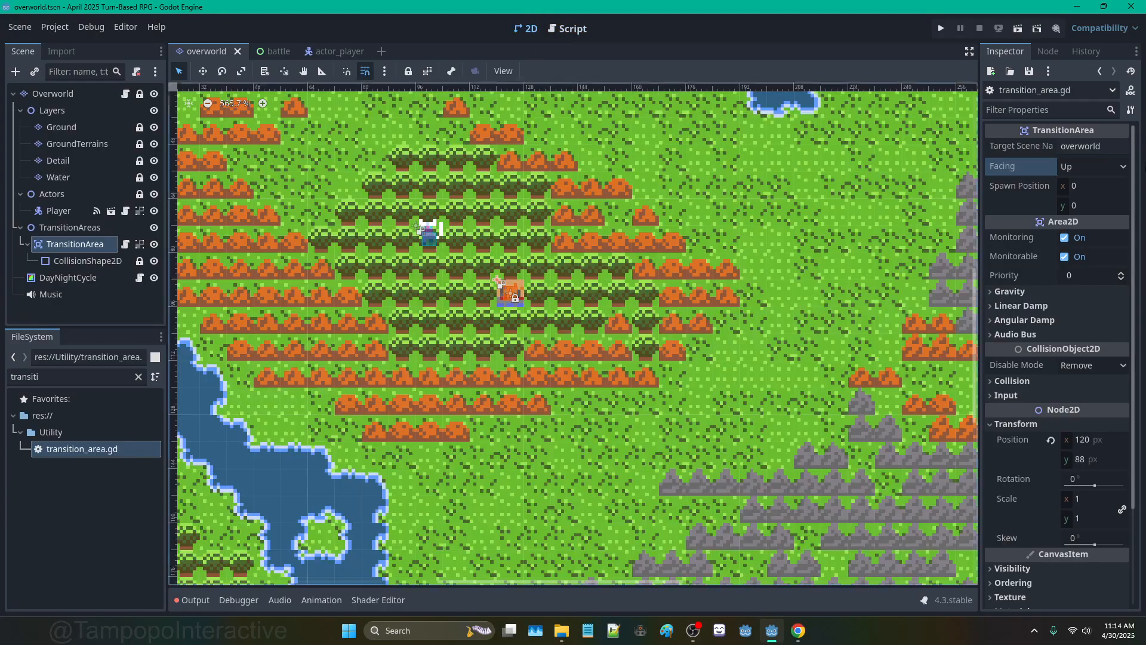
click(1123, 146)
key(BackSpace)
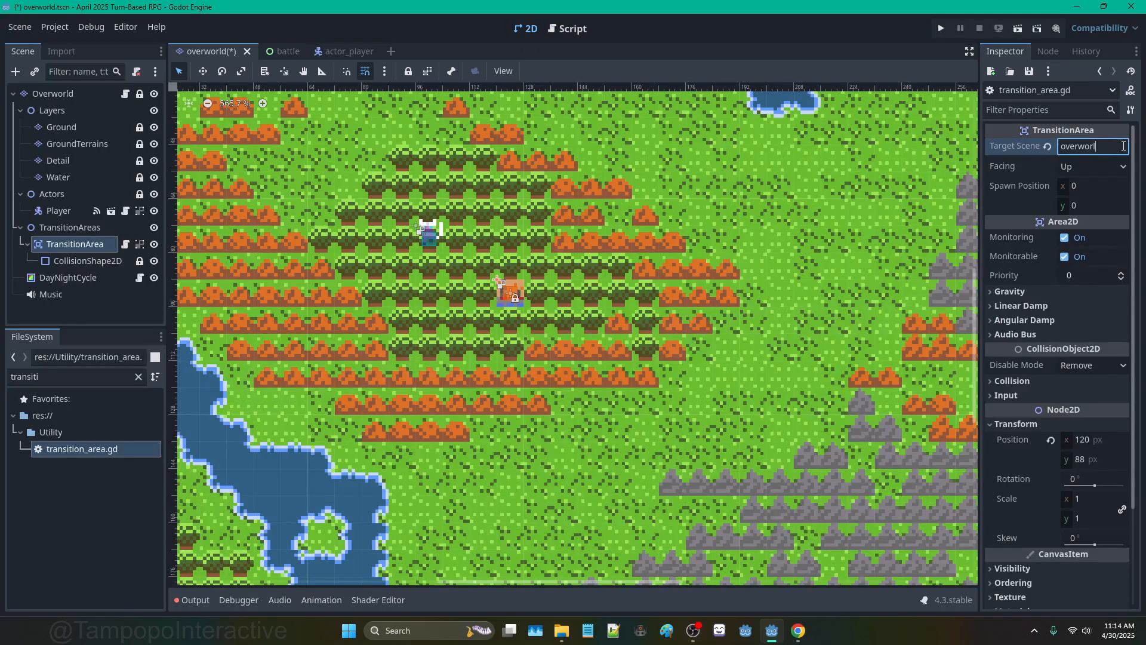
text(d)
key(ctrl+s)
Step: Clear the FileSystem filter and reopen overworld.tscn from the file list
click(245, 51)
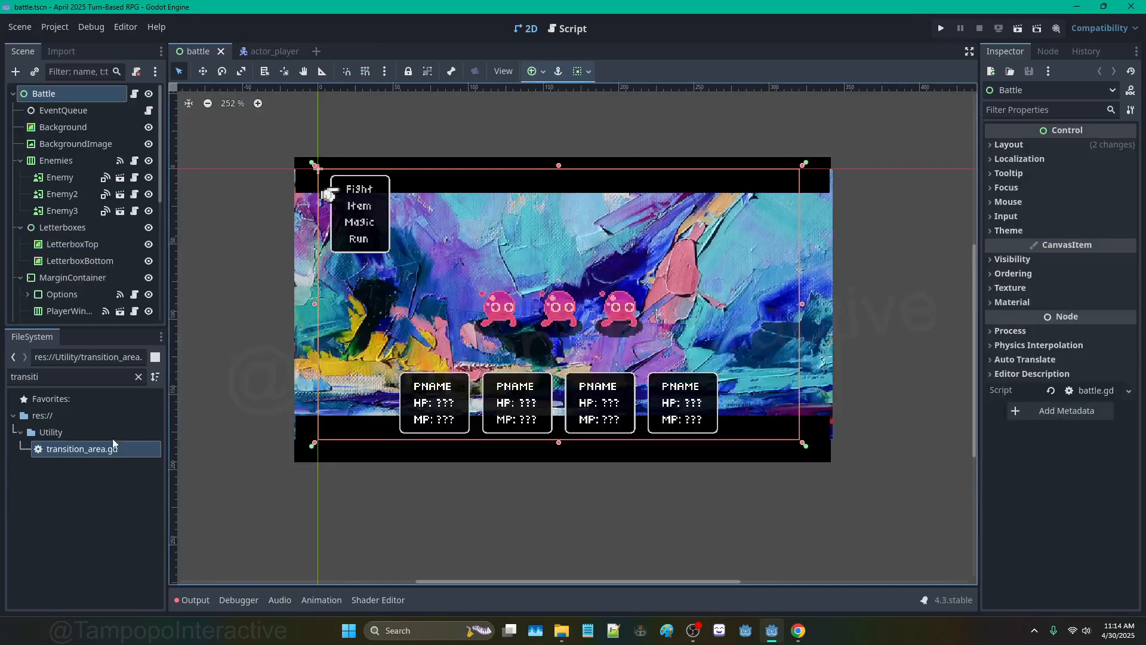
click(138, 377)
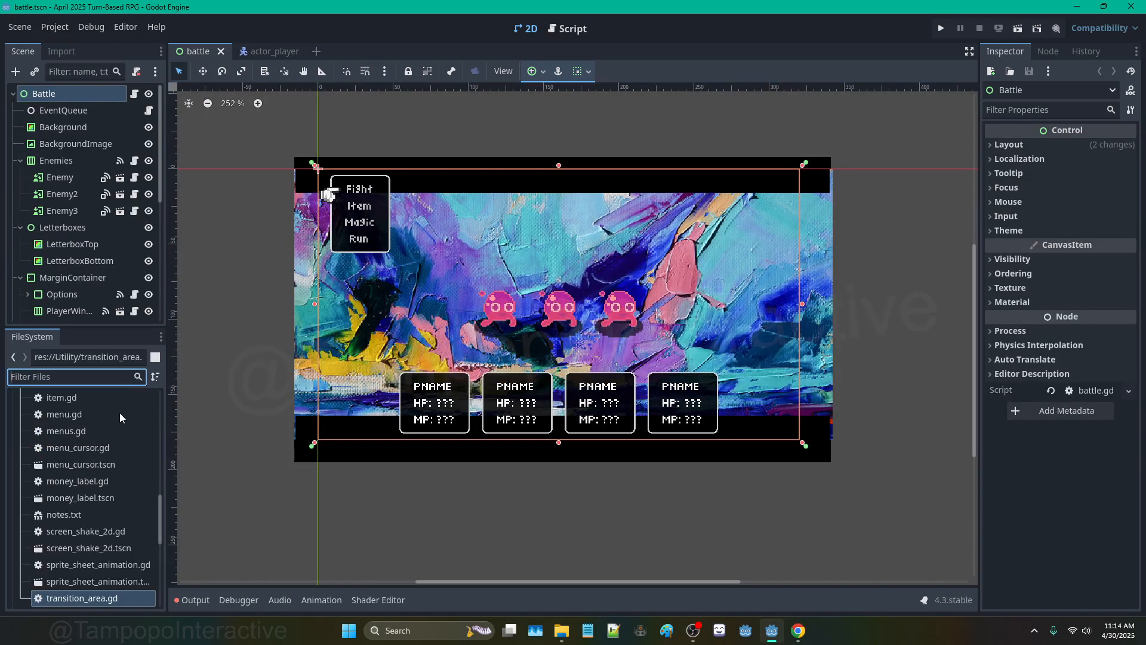
scroll(101, 490, down, 3)
scroll(86, 494, down, 4)
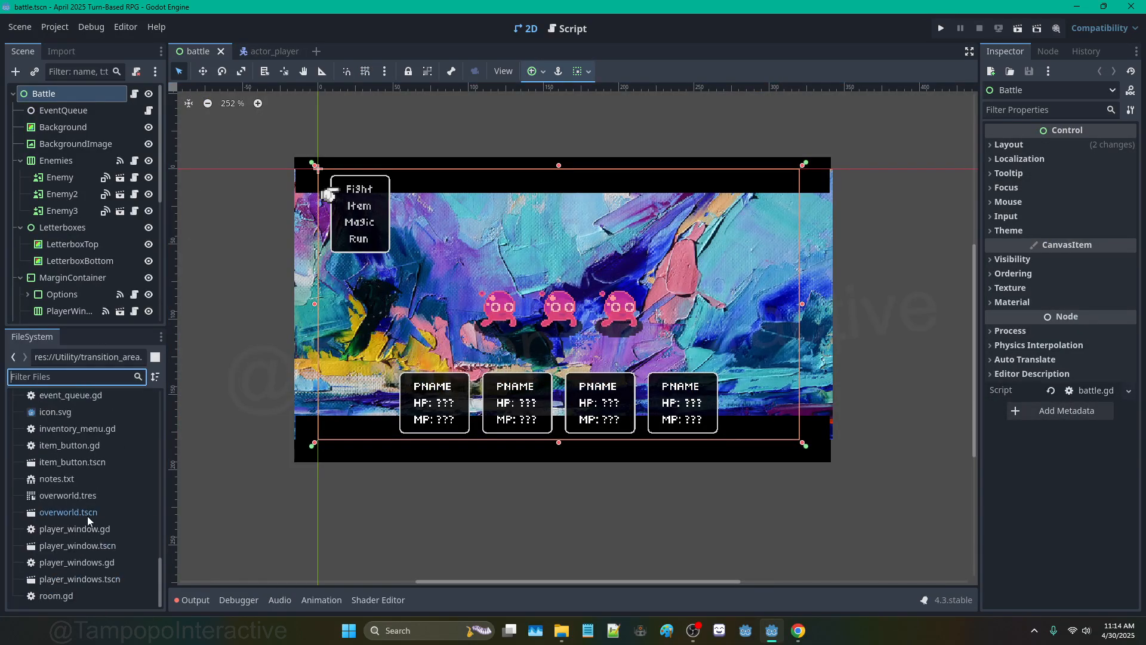
double_click(87, 513)
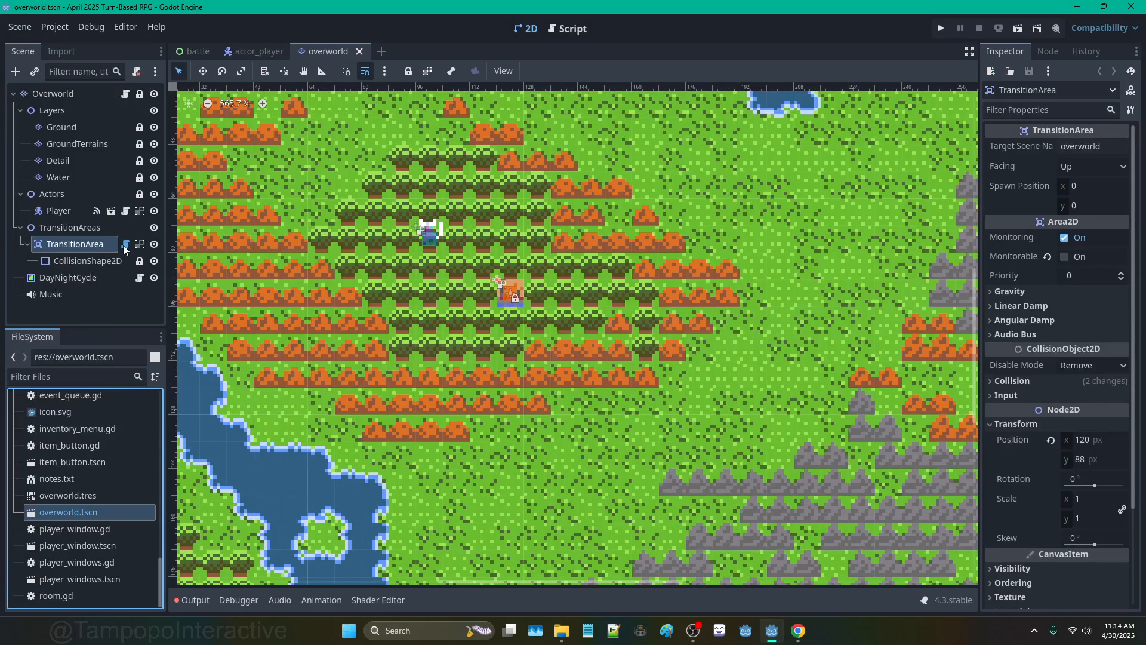
Step: Confirm the current Target Scene Name and reselect the TransitionArea node in the 2D map view
click(1127, 147)
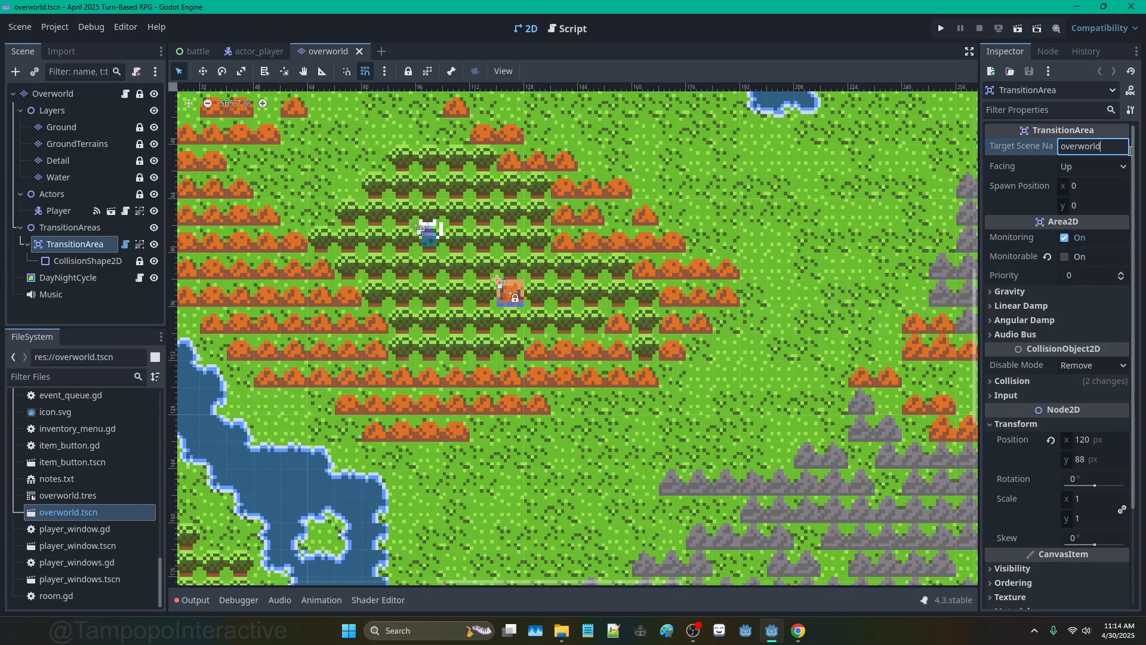
key(Return)
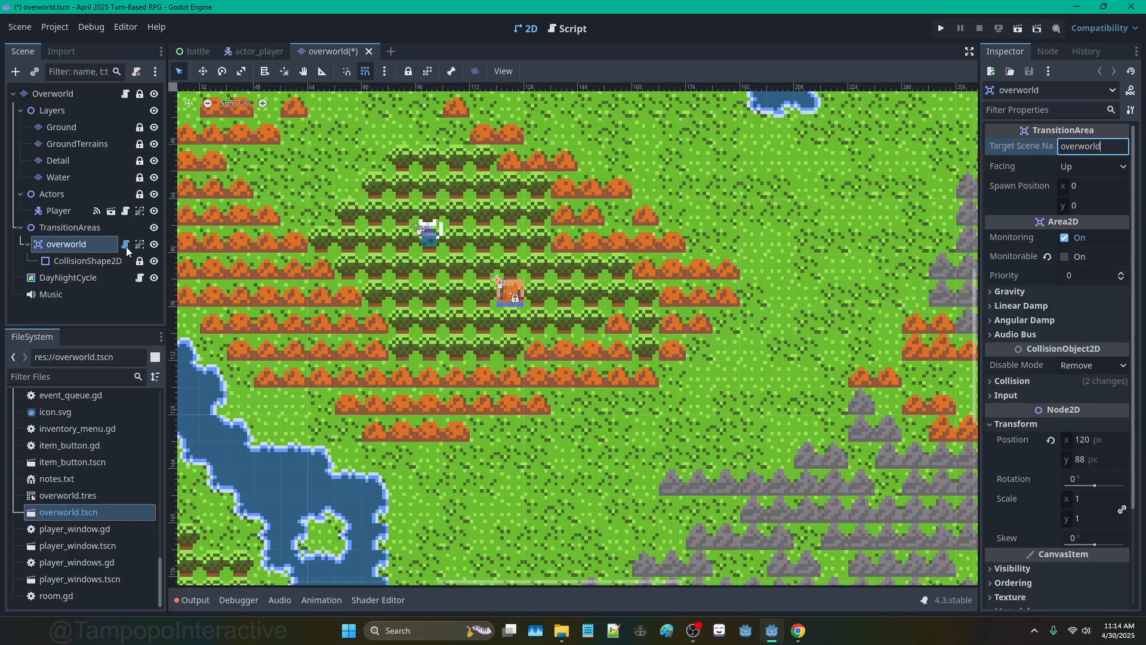
click(48, 229)
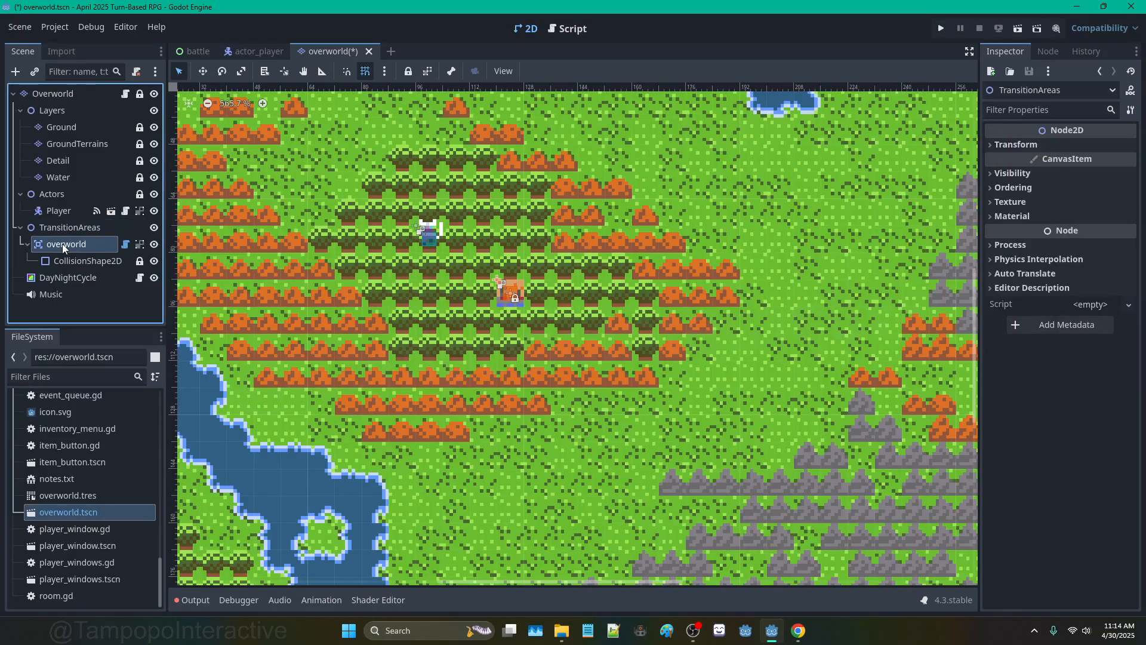
click(62, 243)
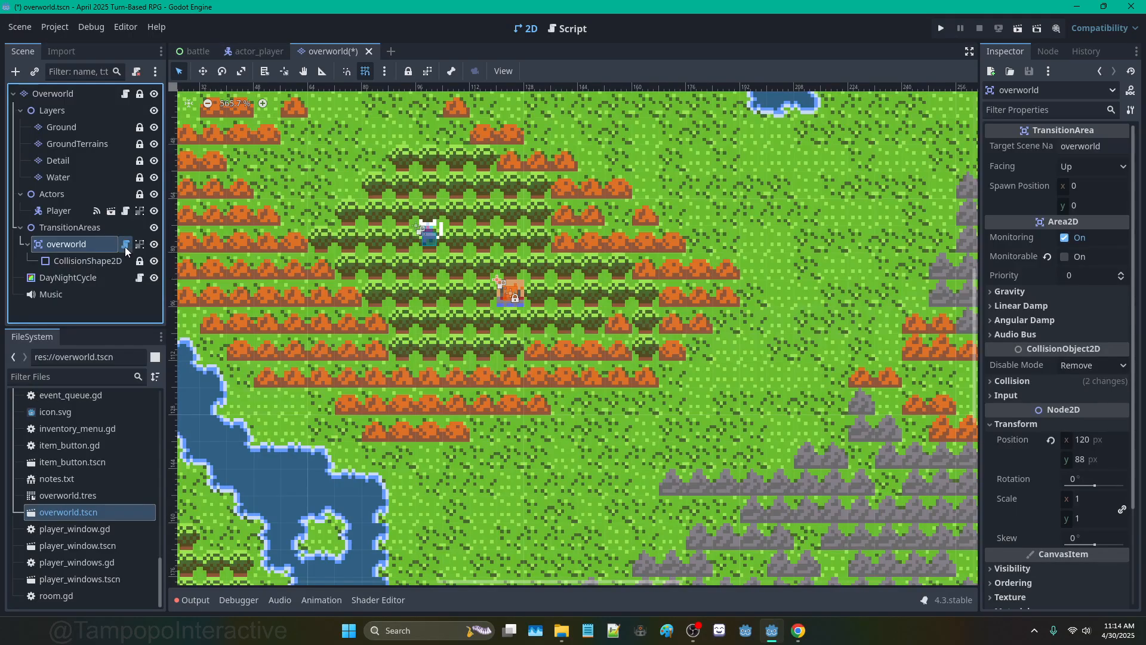
click(125, 244)
click(93, 234)
click(112, 245)
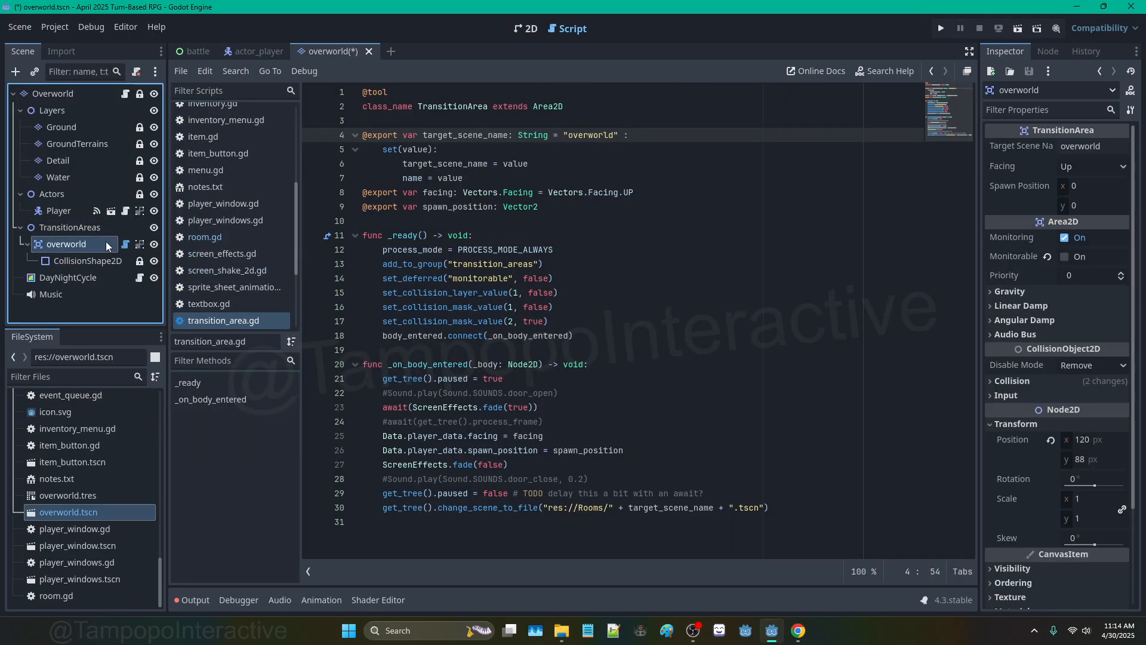
click(65, 94)
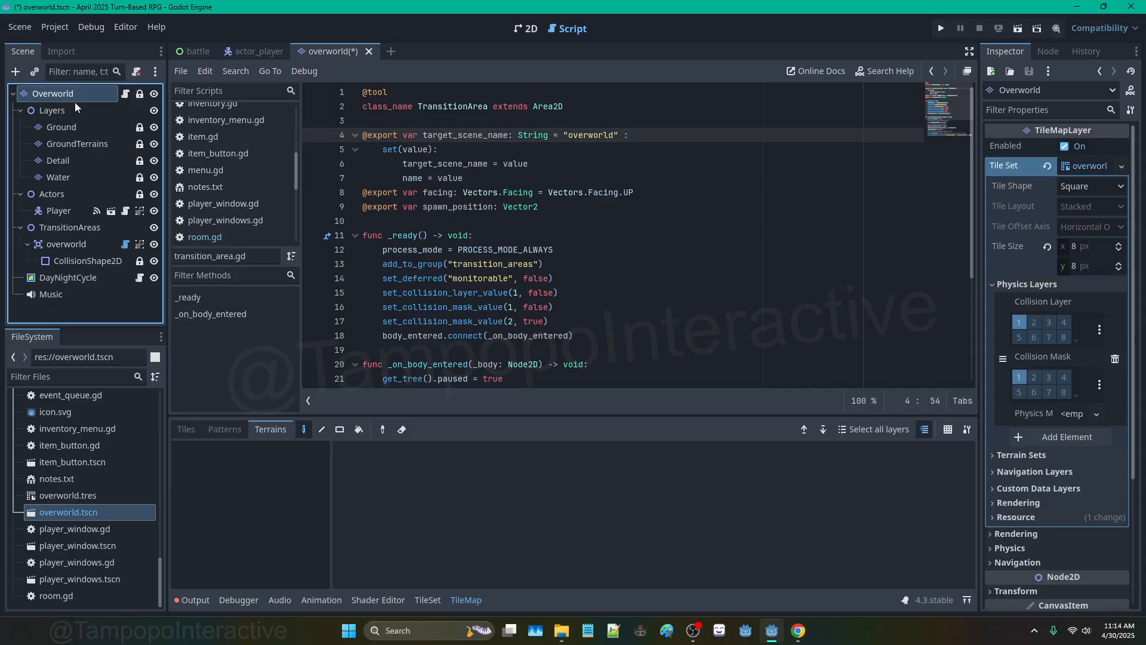
click(526, 28)
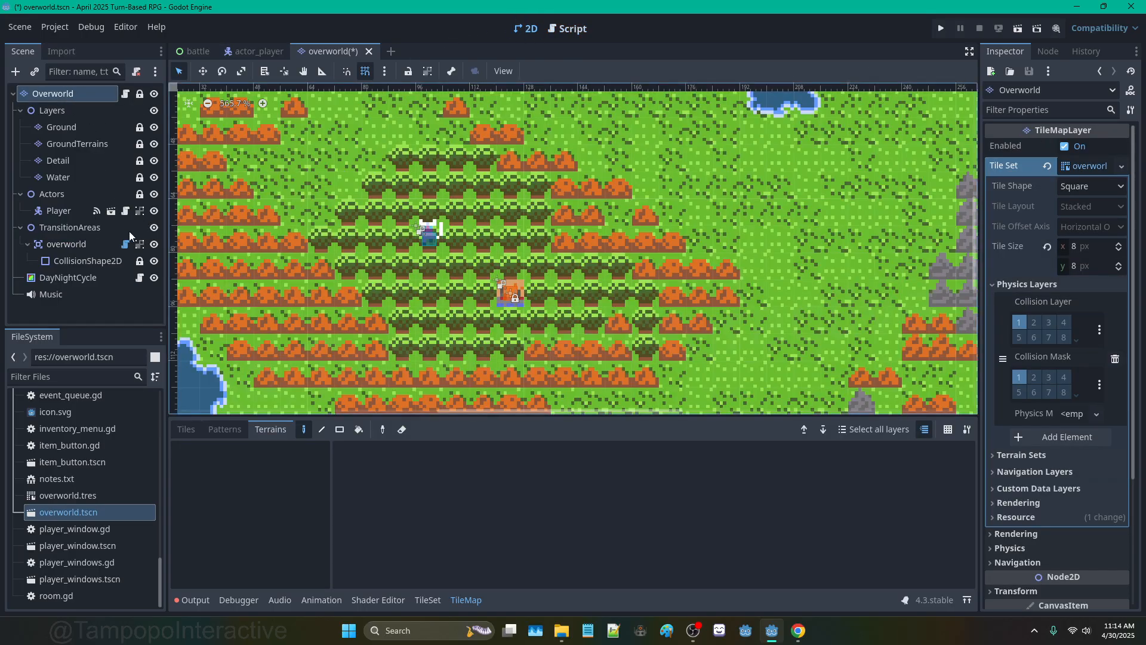
click(125, 244)
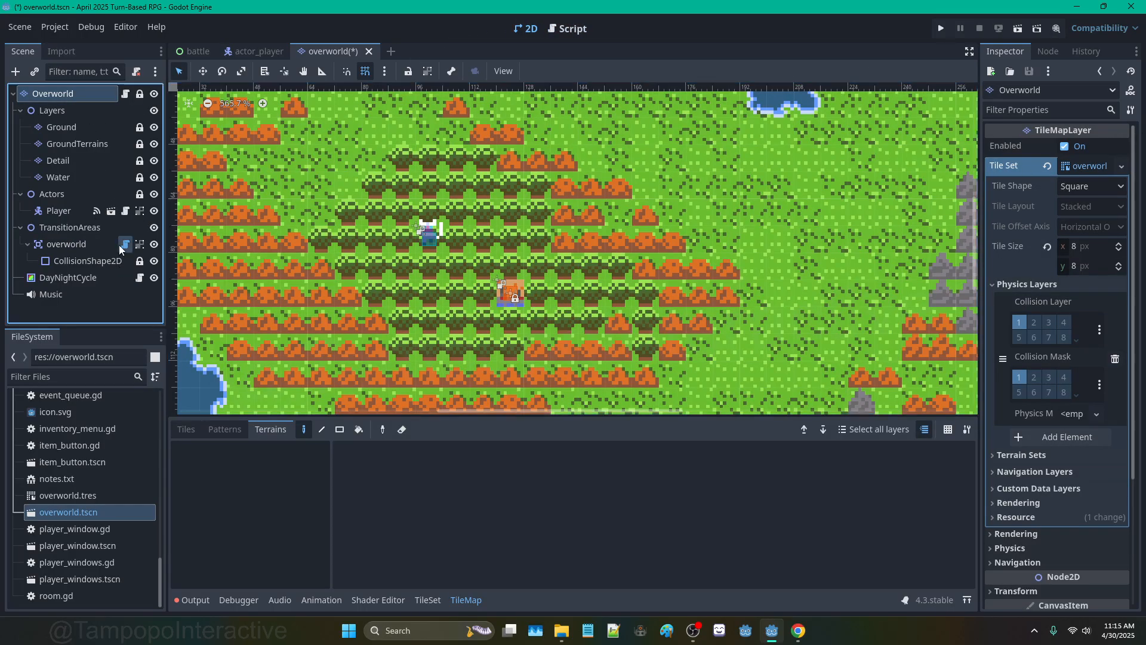
Step: Replace the Target Scene Name with svens_grove so the node renames itself to match
double_click(1073, 151)
text(s)
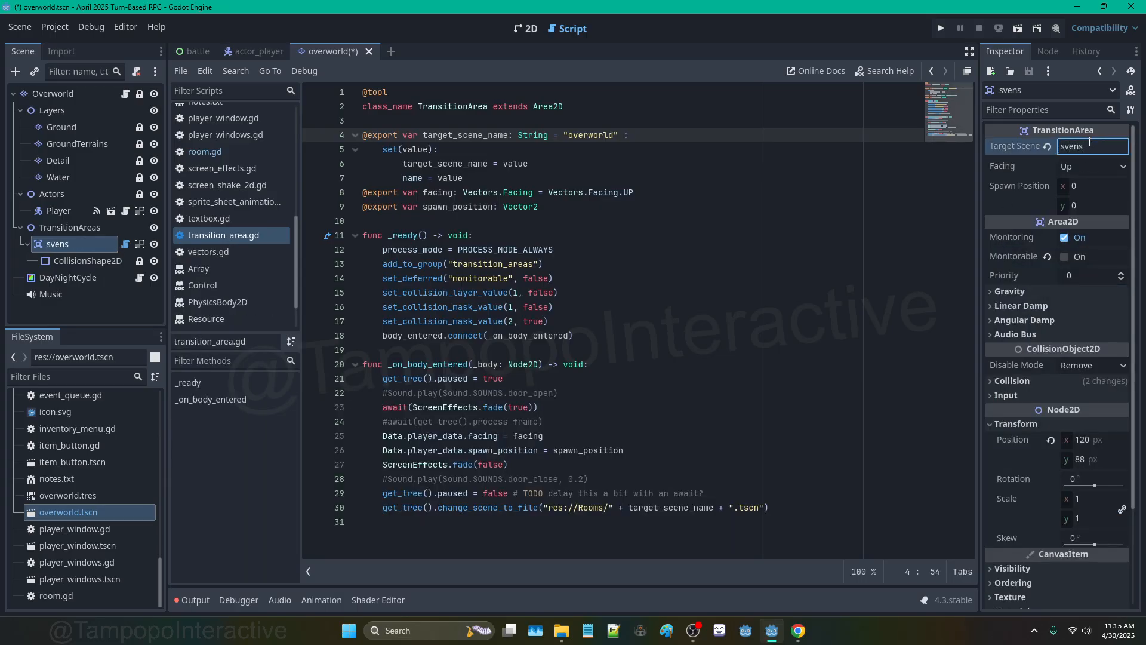
text(vene_groves)
key(Return)
click(525, 28)
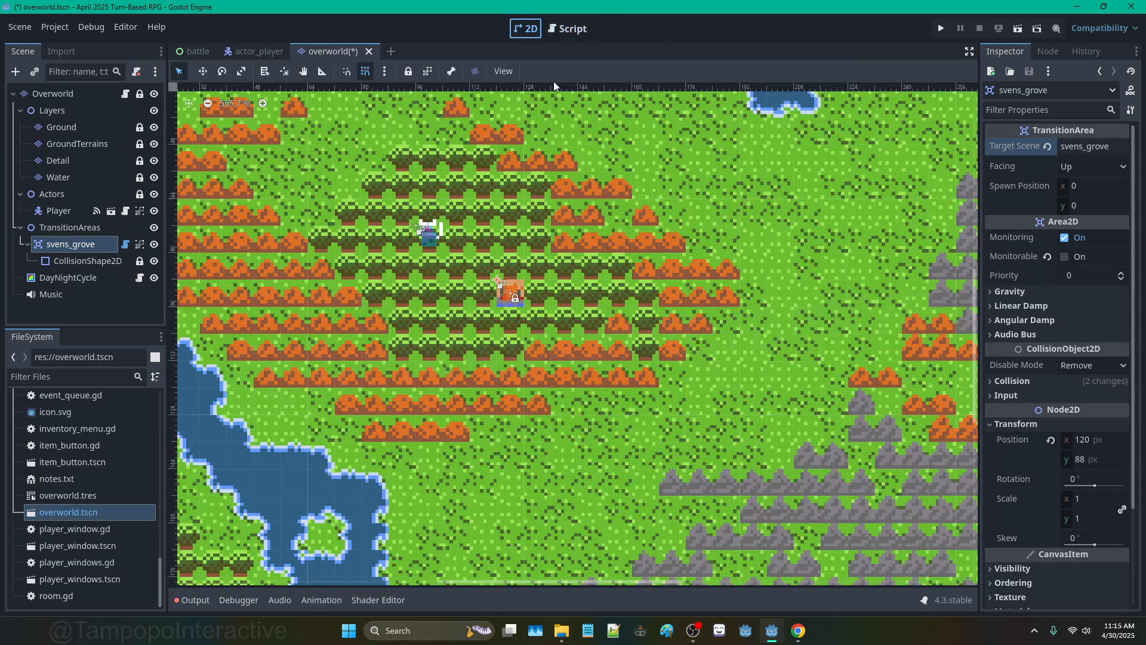
scroll(500, 269, up, 3)
scroll(502, 283, up, 5)
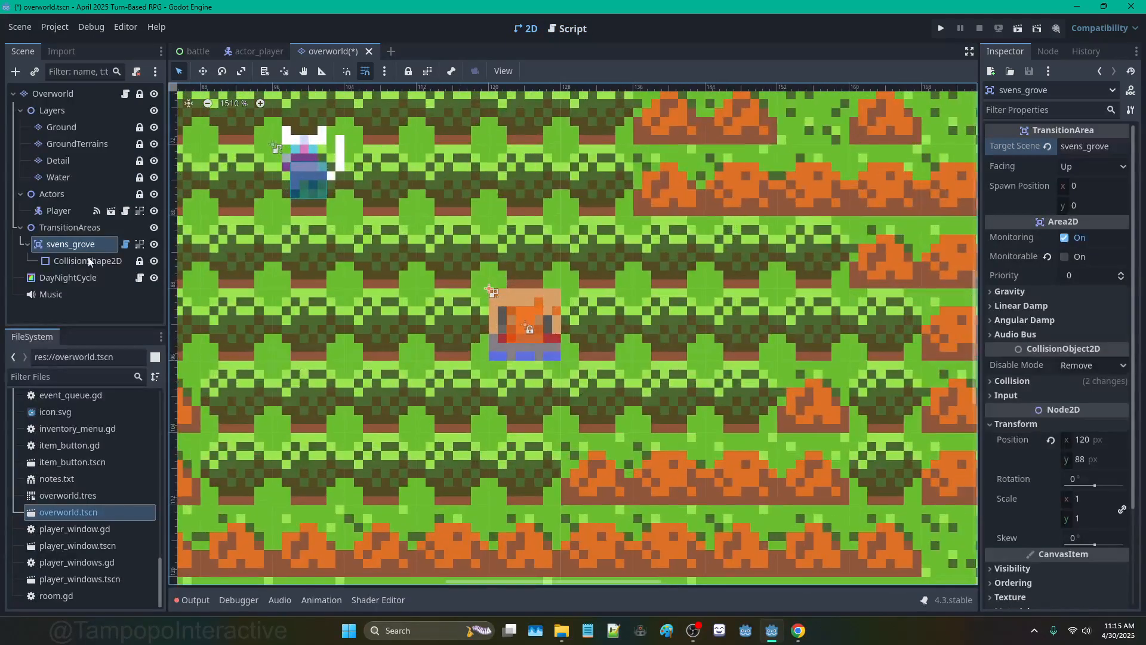
scroll(496, 309, up, 3)
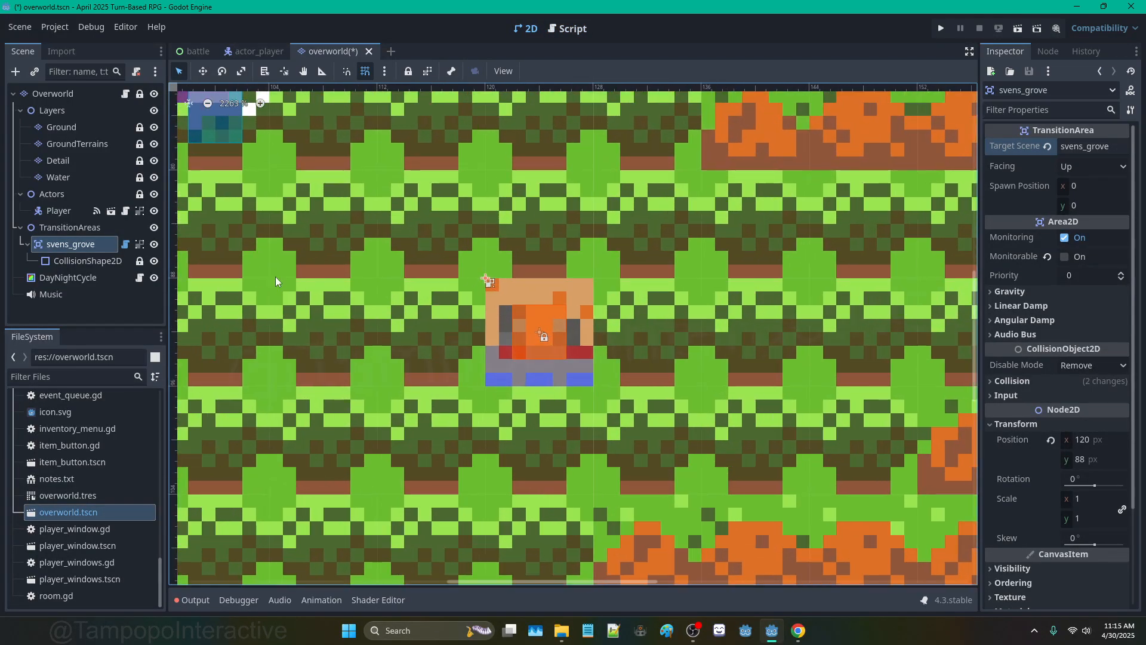
scroll(447, 263, down, 5)
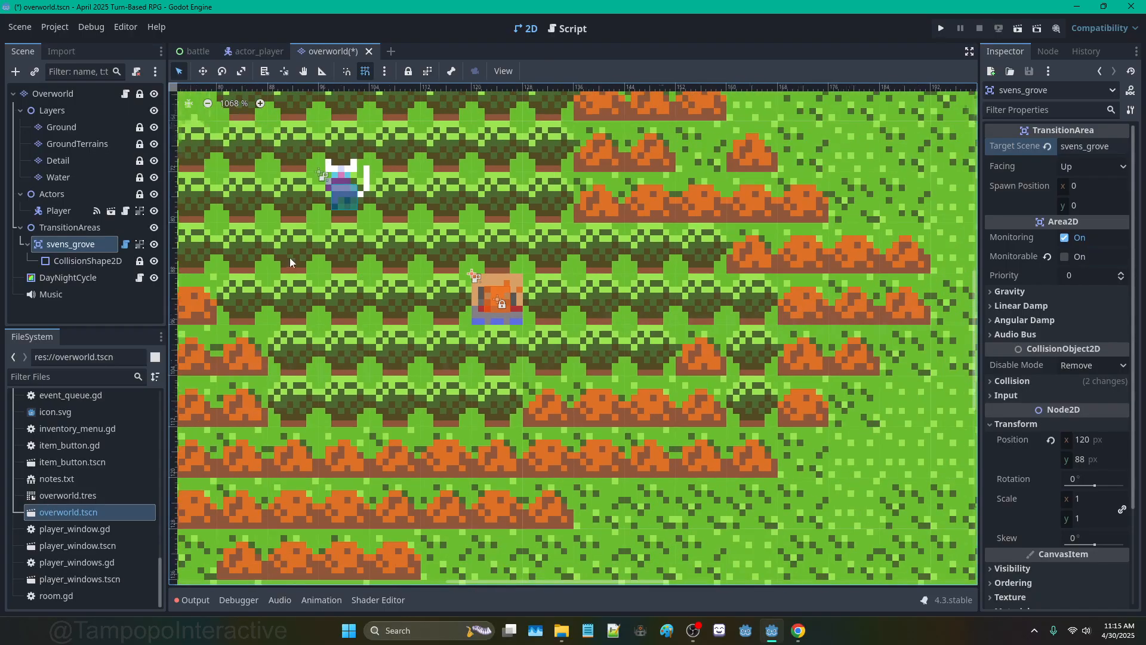
scroll(485, 263, up, 5)
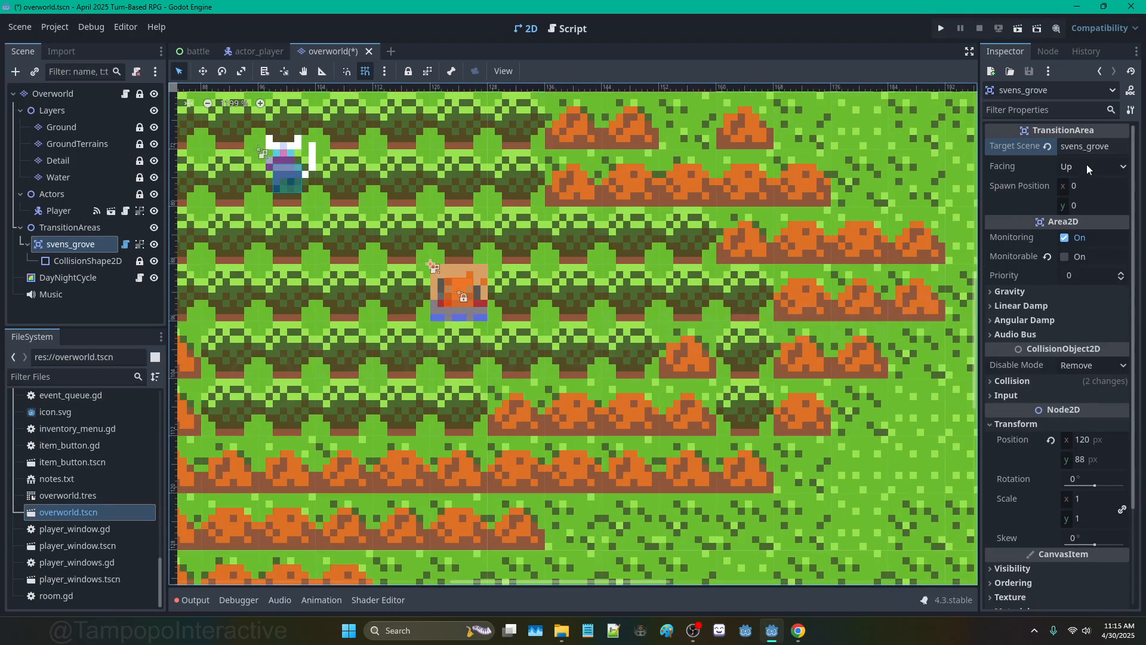
click(100, 494)
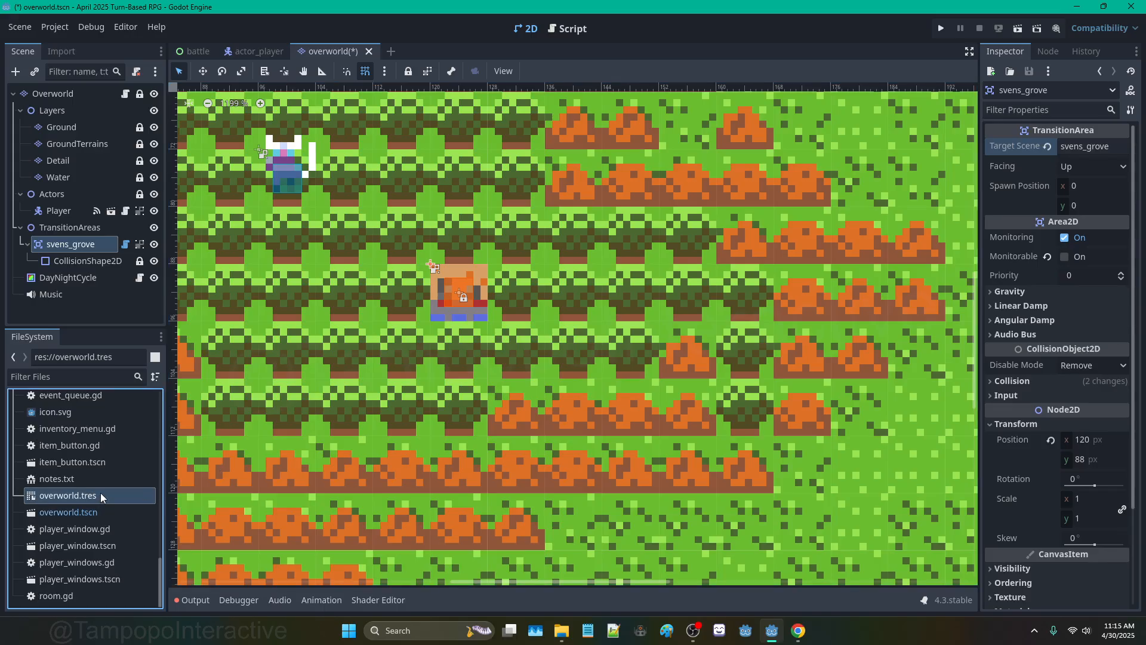
click(49, 229)
click(60, 192)
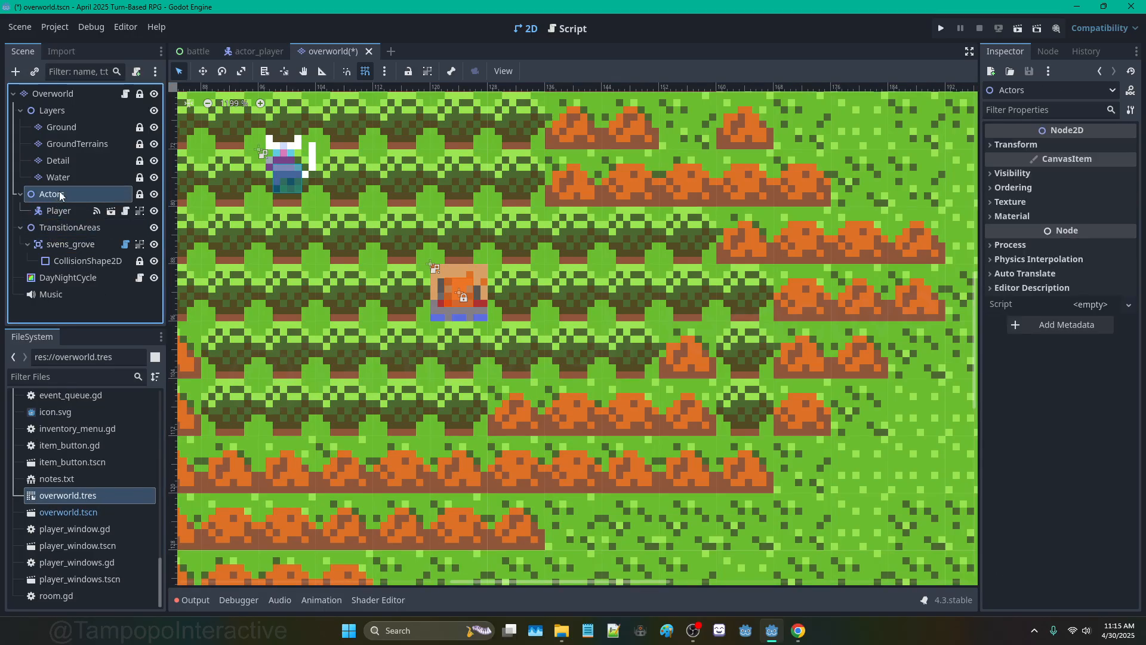
click(60, 94)
click(66, 109)
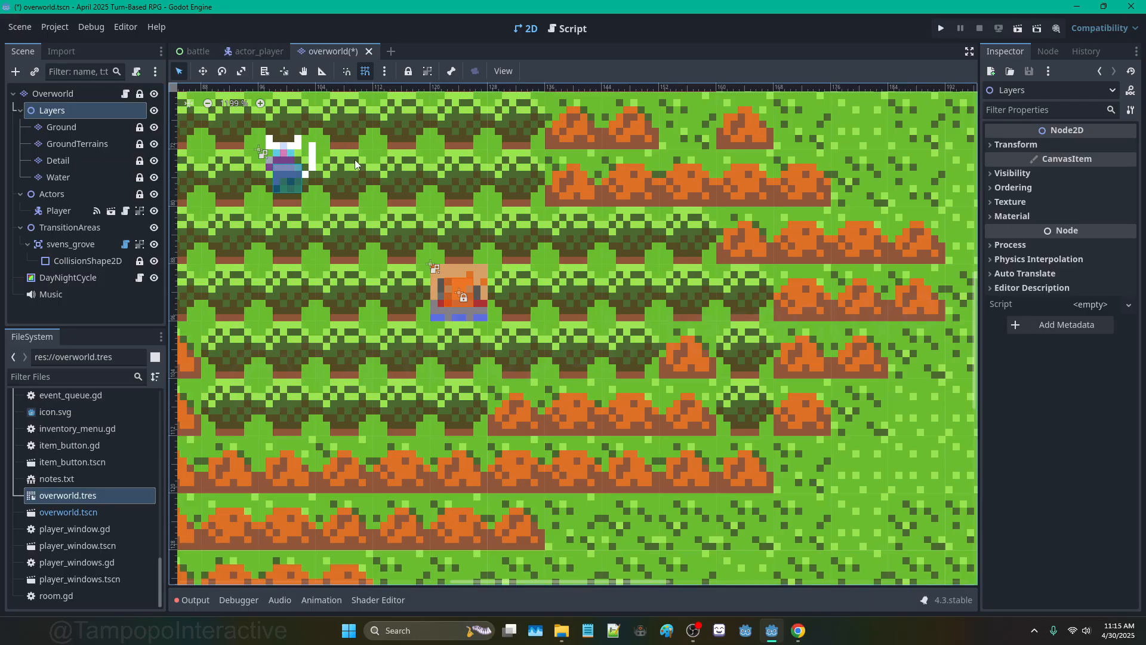
scroll(356, 159, down, 4)
scroll(310, 192, down, 5)
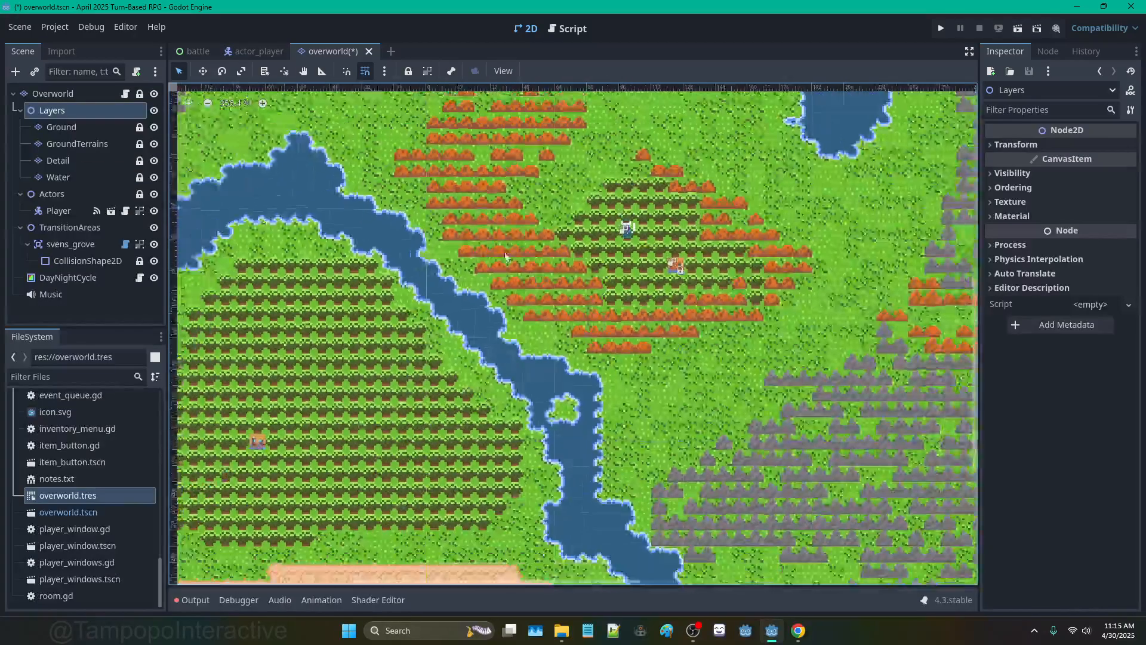
scroll(501, 237, down, 1)
scroll(424, 180, up, 3)
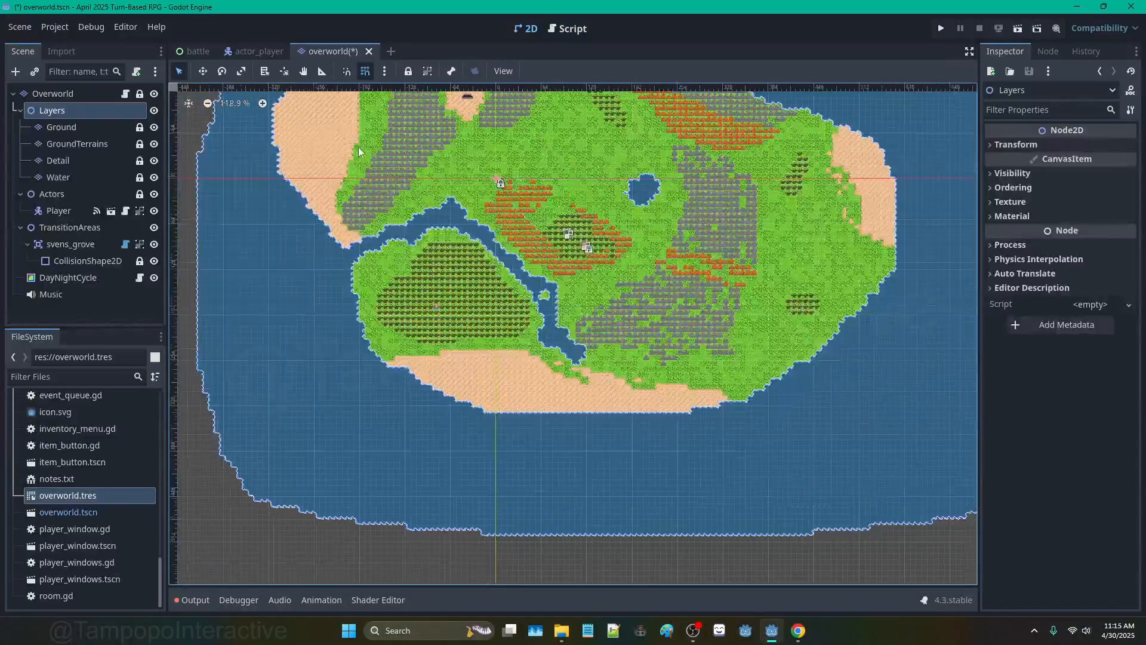
scroll(424, 177, up, 1)
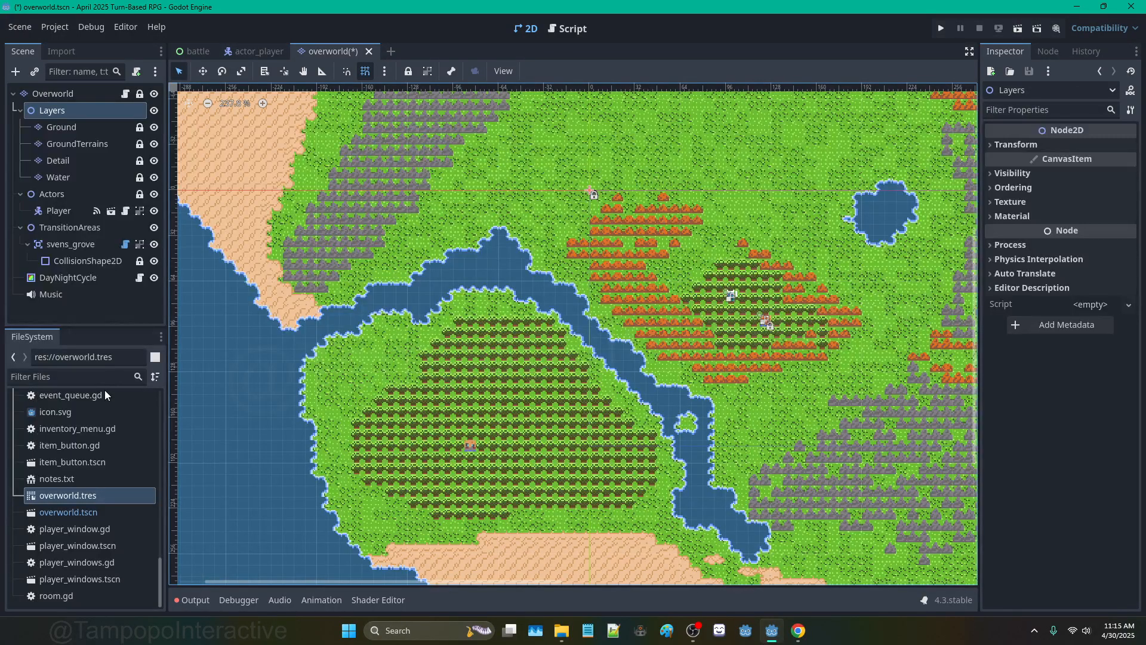
Step: Inspect the Ground, GroundTerrains and Water layers, then the Overworld root's tileset
click(82, 124)
click(81, 146)
click(71, 177)
click(63, 126)
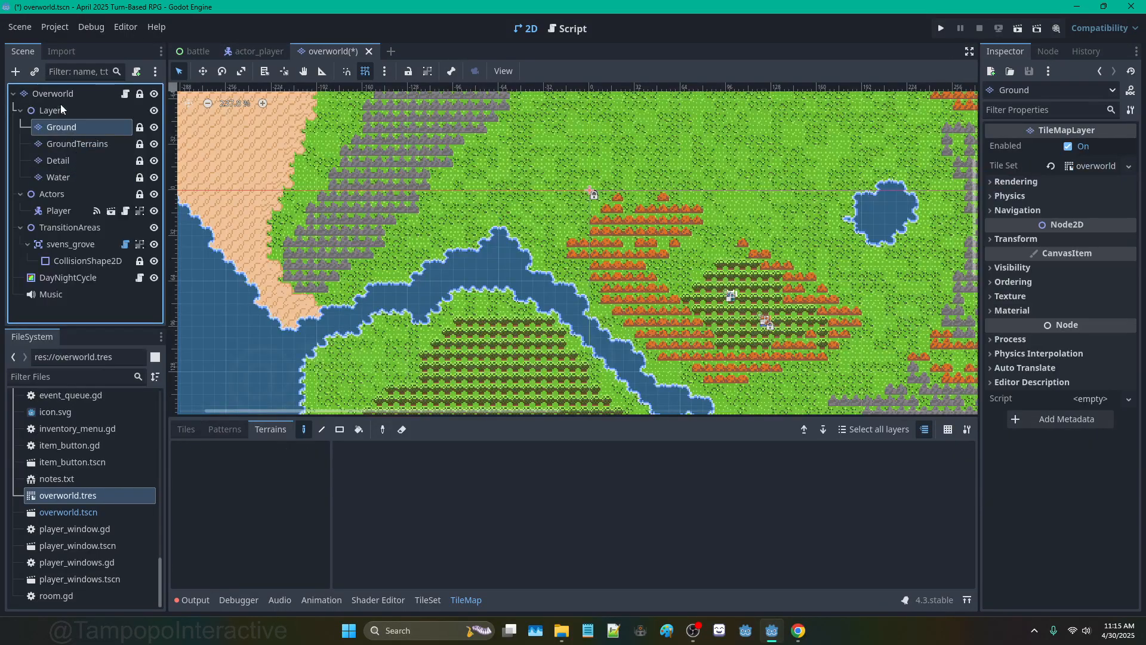
click(60, 104)
click(62, 95)
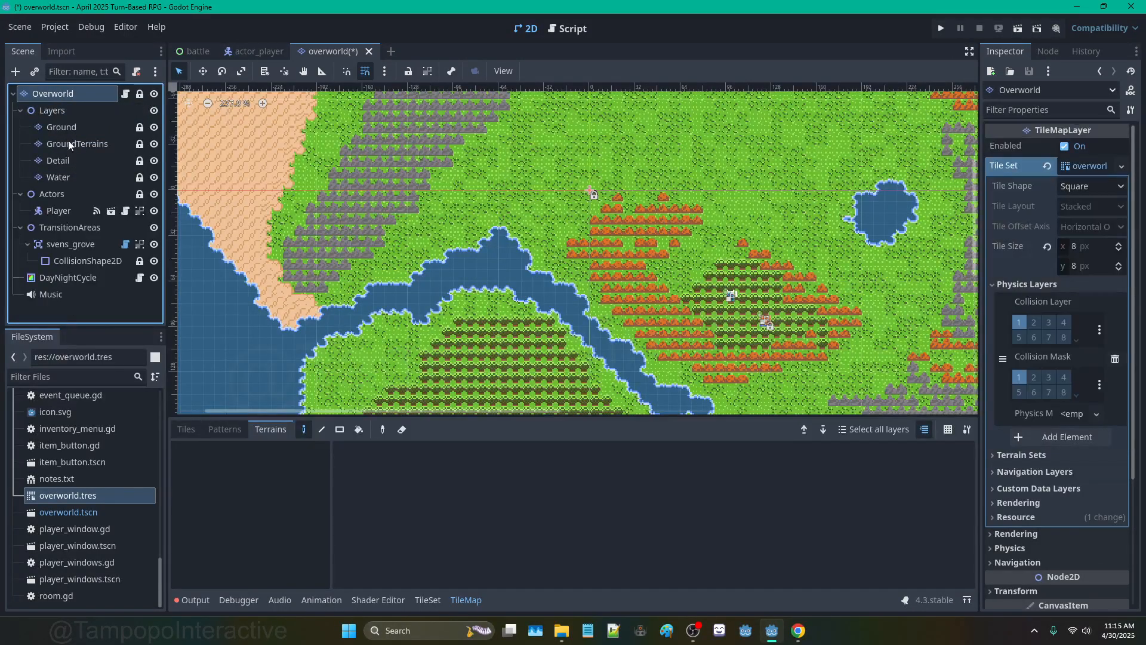
Step: Cycle through Ground, Detail and Water, ending on GroundTerrains with its Dirt and Sand terrains
click(83, 125)
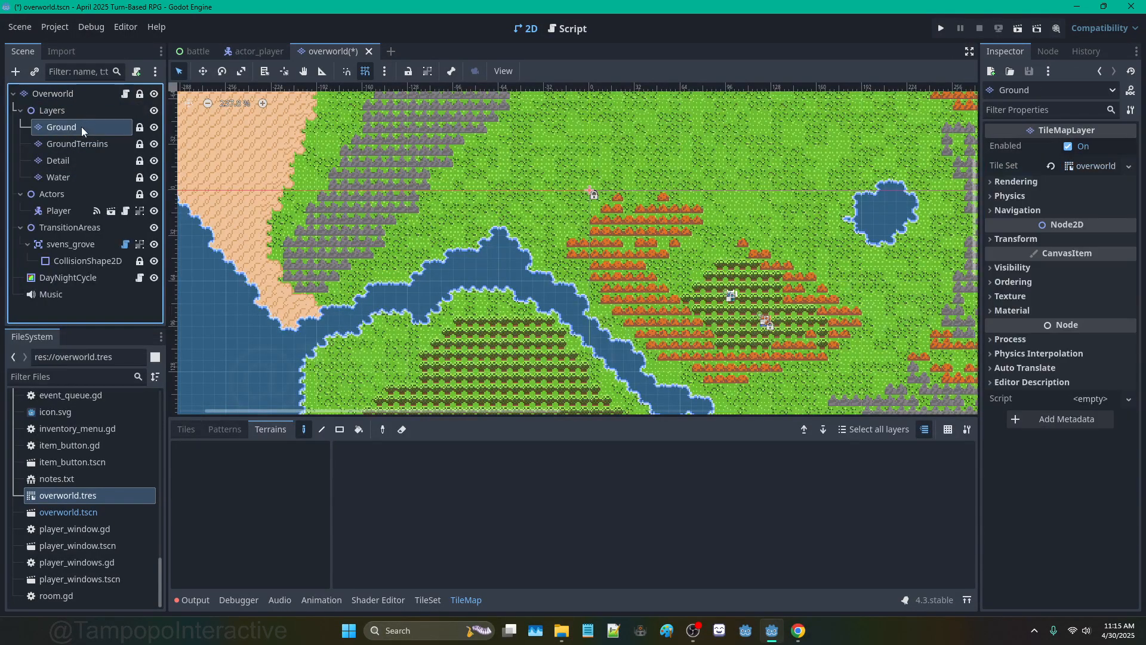
click(82, 144)
click(80, 128)
click(73, 161)
click(70, 178)
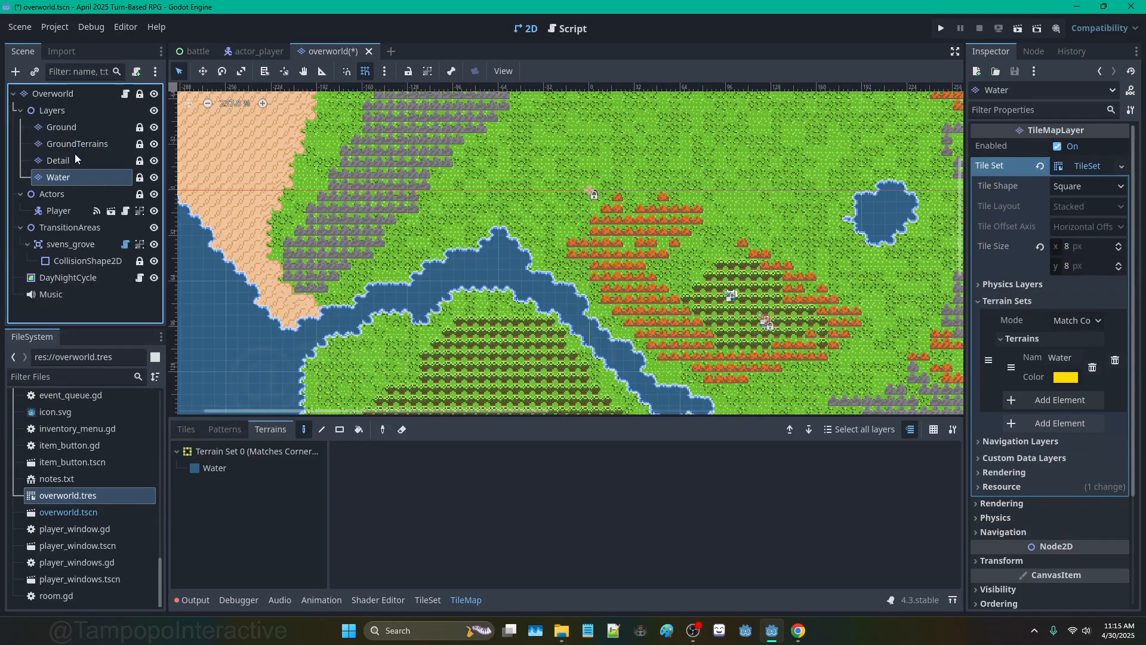
click(75, 158)
click(85, 126)
click(92, 145)
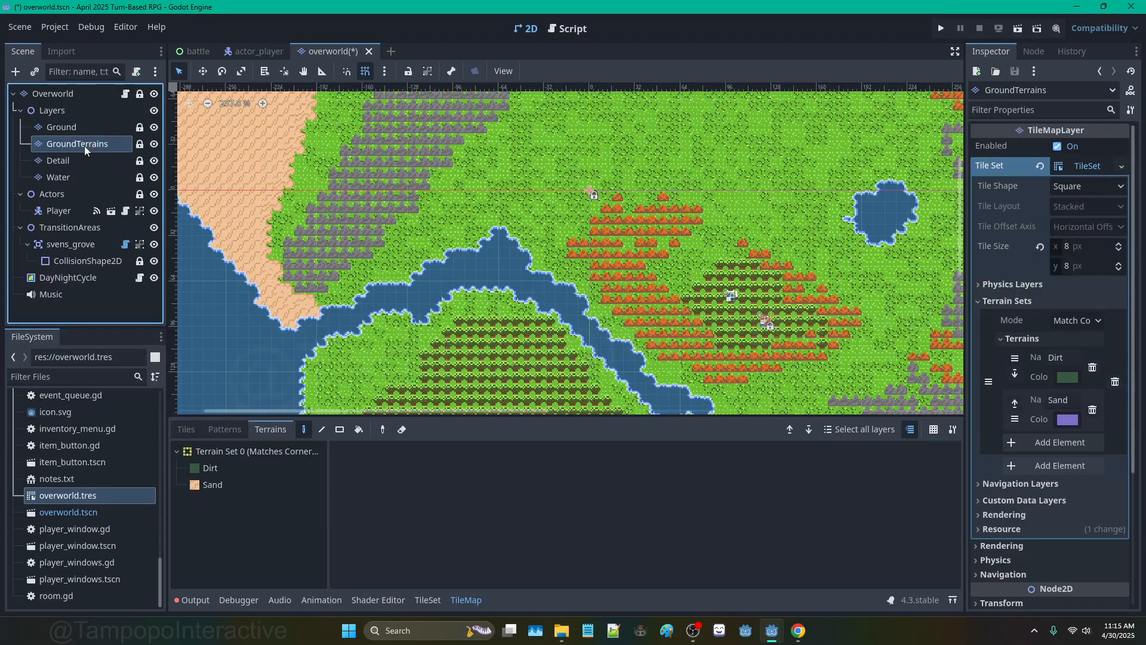
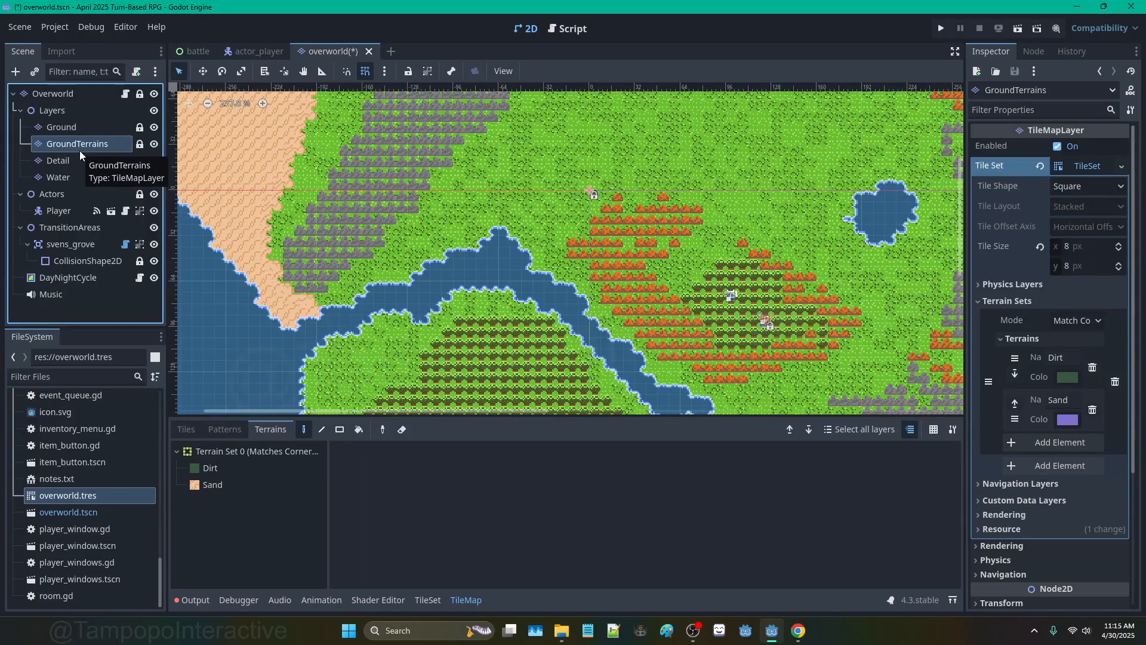
Step: Look over the overworld's attached room script, then return to the 2D map
click(126, 94)
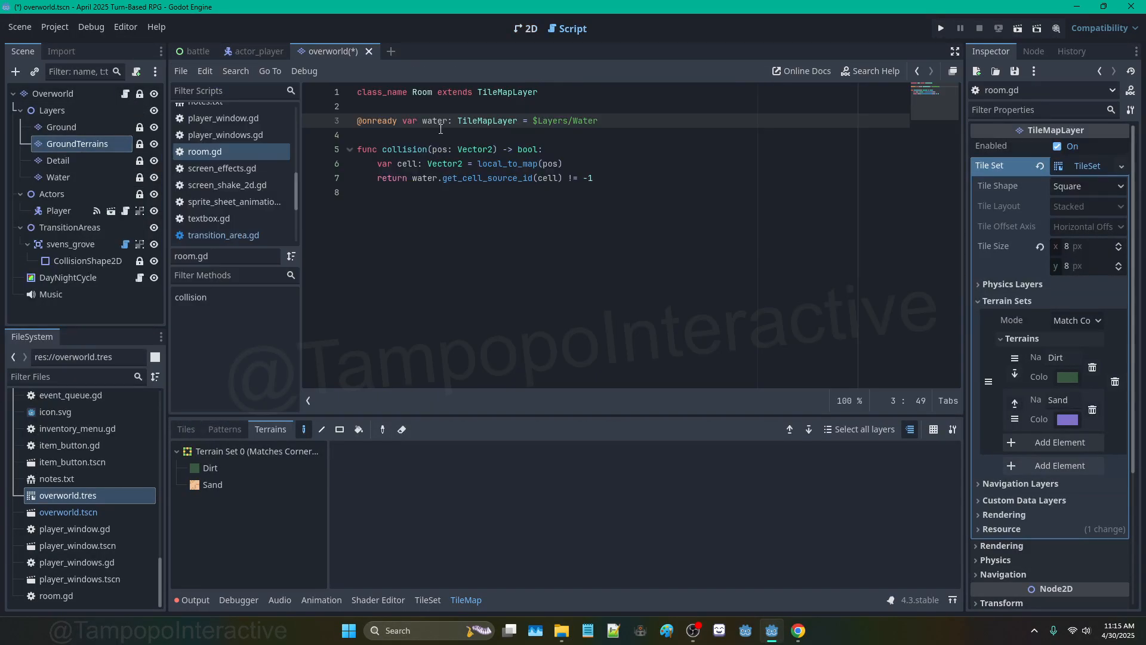
click(535, 28)
click(561, 31)
click(535, 29)
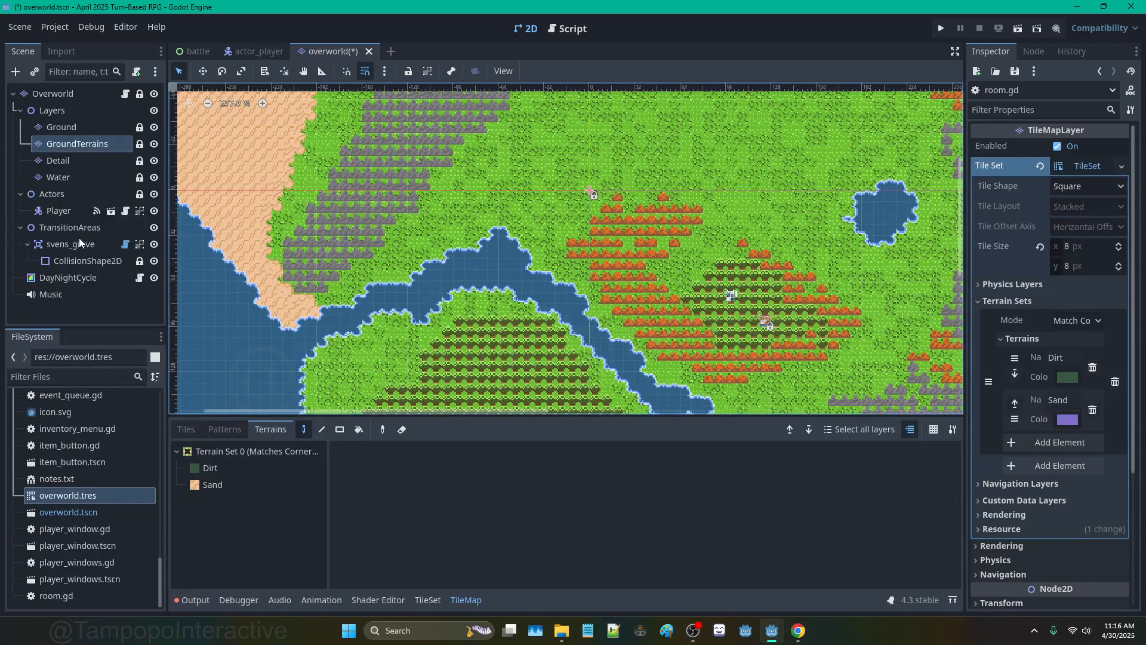
scroll(510, 190, down, 2)
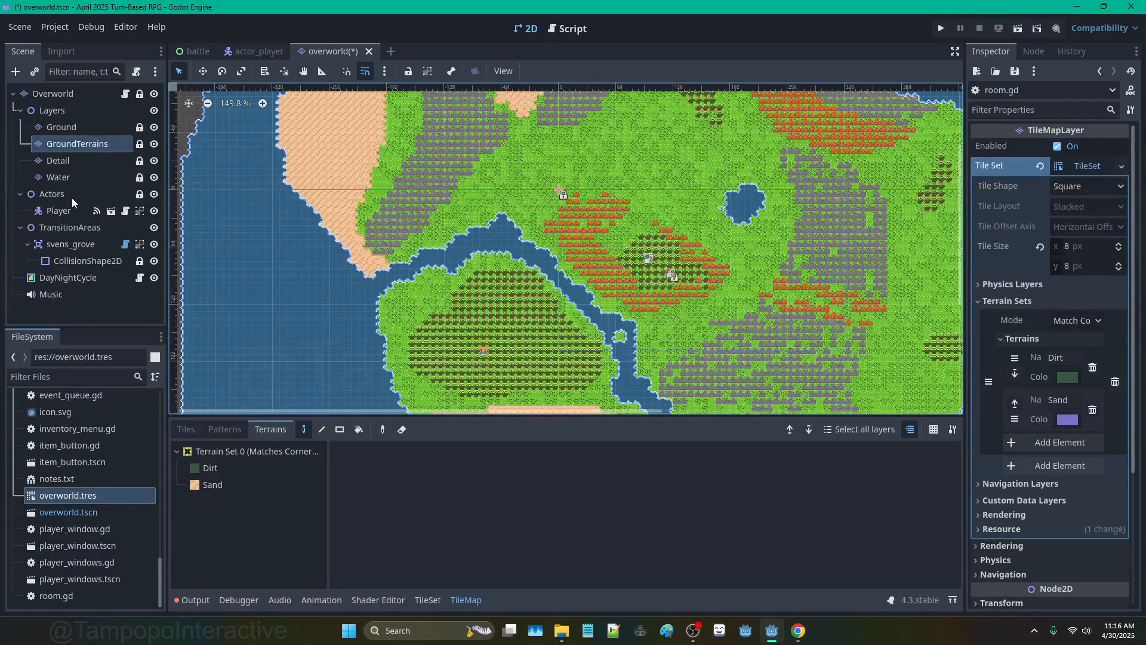
Step: Select the Actors, Overworld root, Layers and Player nodes in turn
click(72, 197)
click(73, 98)
click(71, 112)
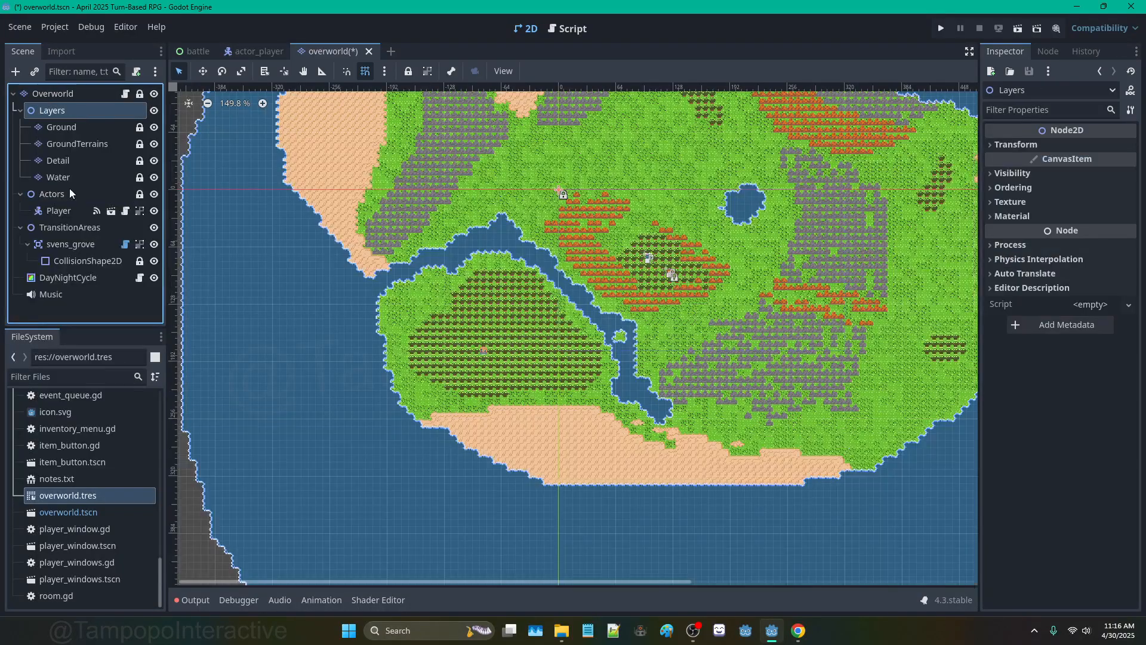
click(69, 206)
click(32, 194)
Step: Collapse and re-expand the Actors and TransitionAreas groups, leaving Player visible
click(23, 195)
click(21, 210)
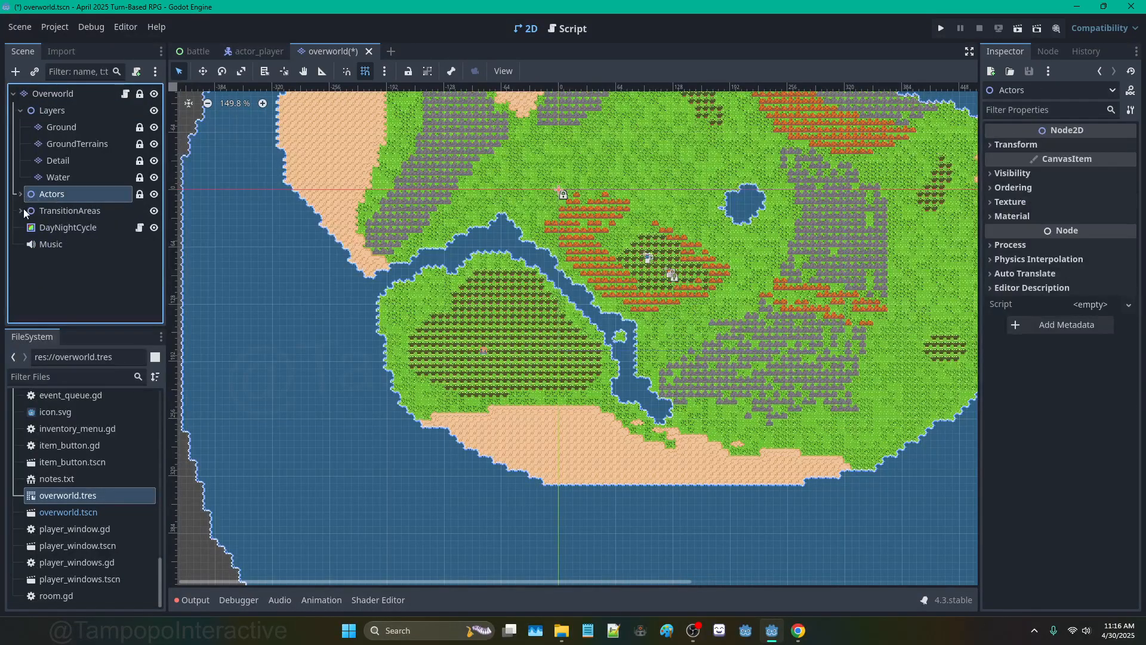
click(21, 210)
click(19, 213)
click(19, 197)
click(19, 197)
click(19, 209)
click(19, 192)
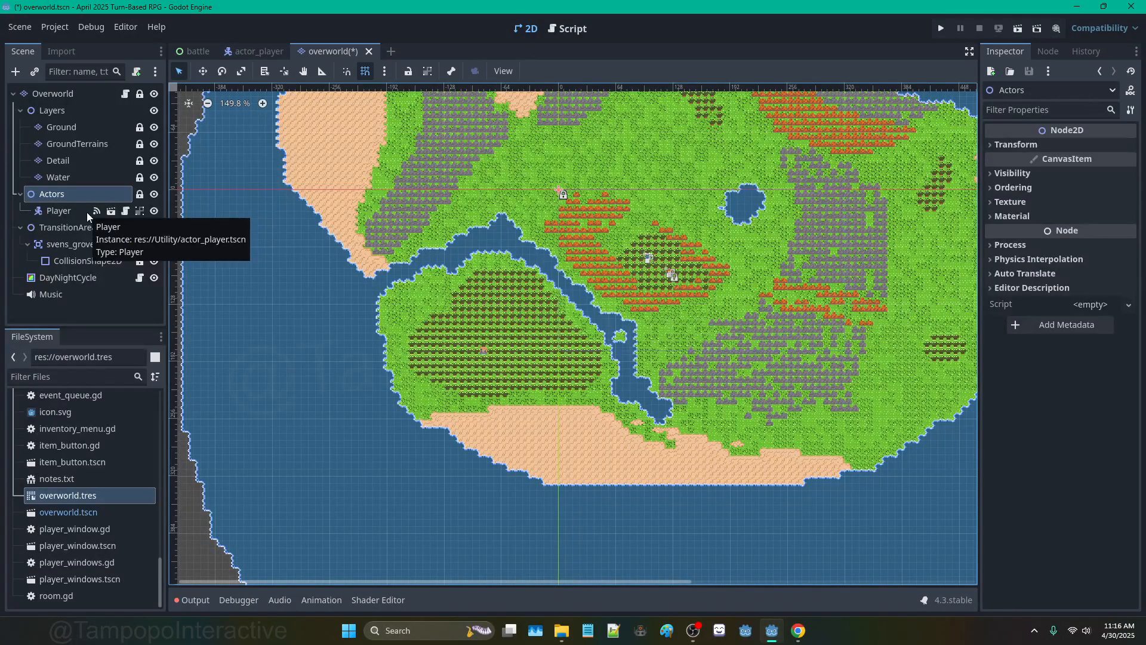
scroll(557, 196, up, 4)
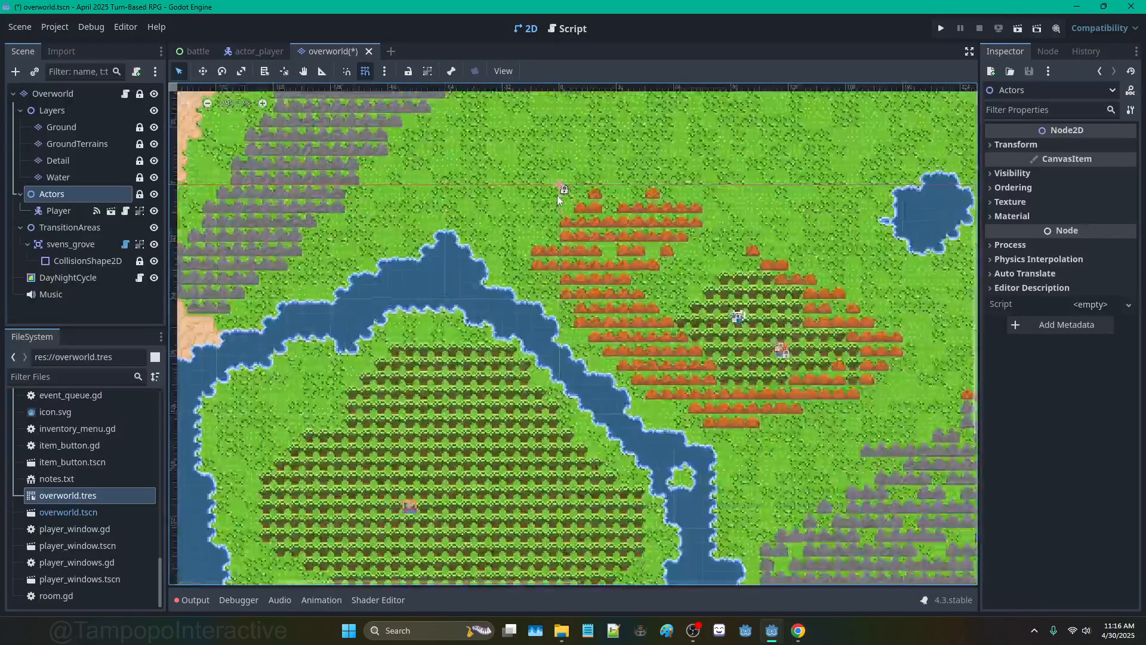
scroll(557, 195, up, 1)
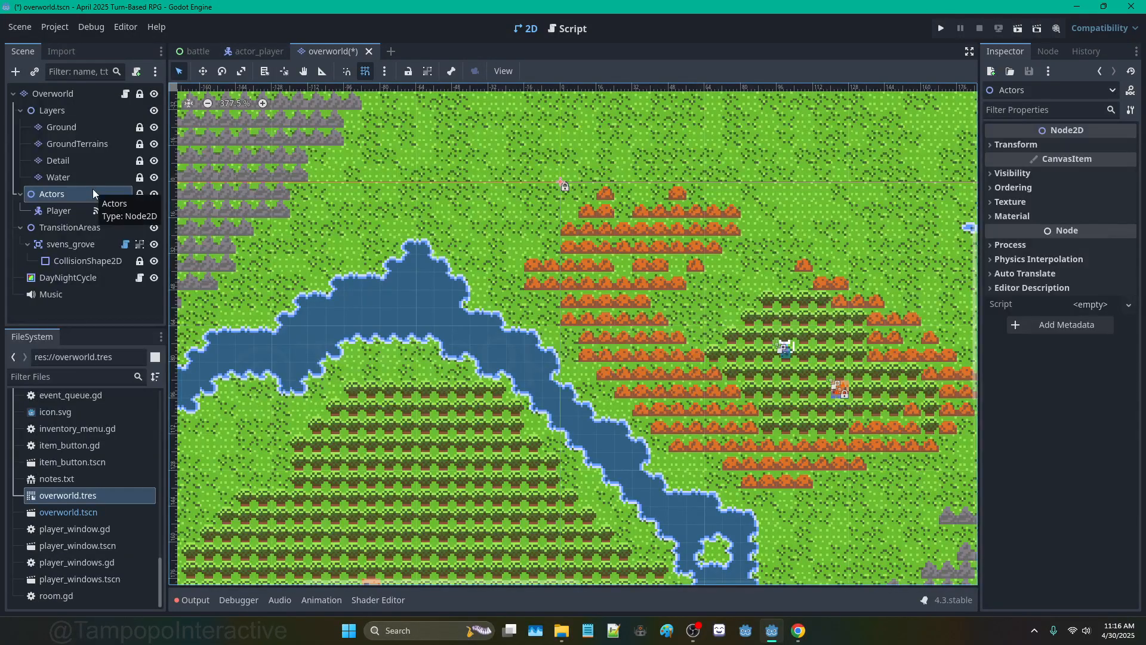
Step: Add a Node2D under Overworld, drag it above Actors, and rename it Objects
click(55, 94)
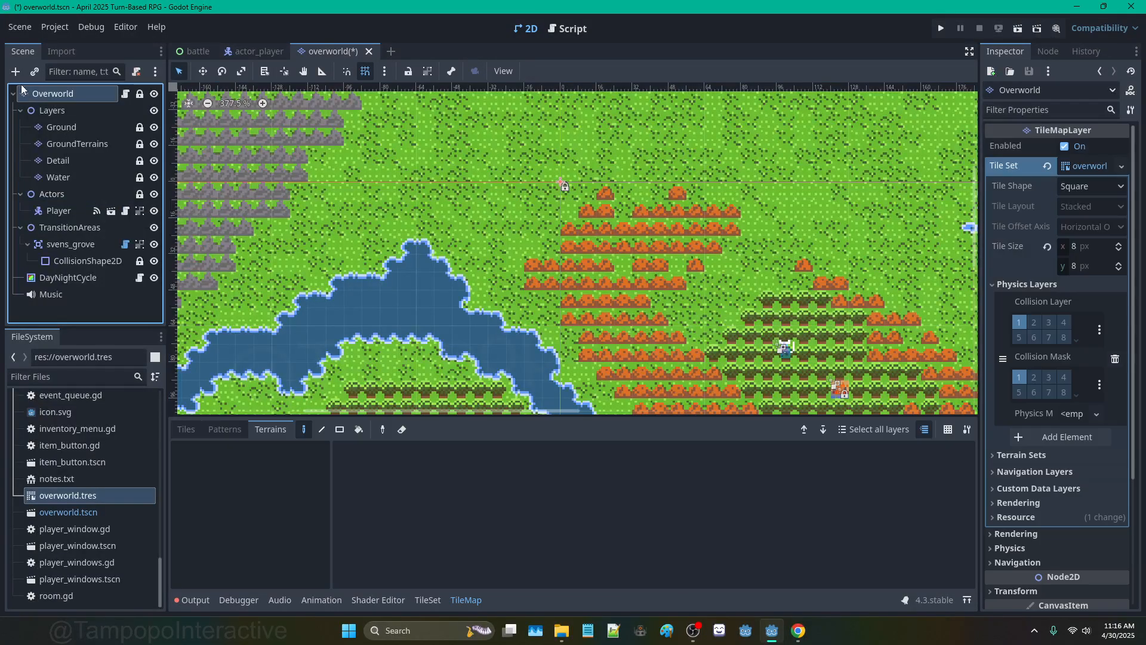
click(15, 72)
text(Oode2D)
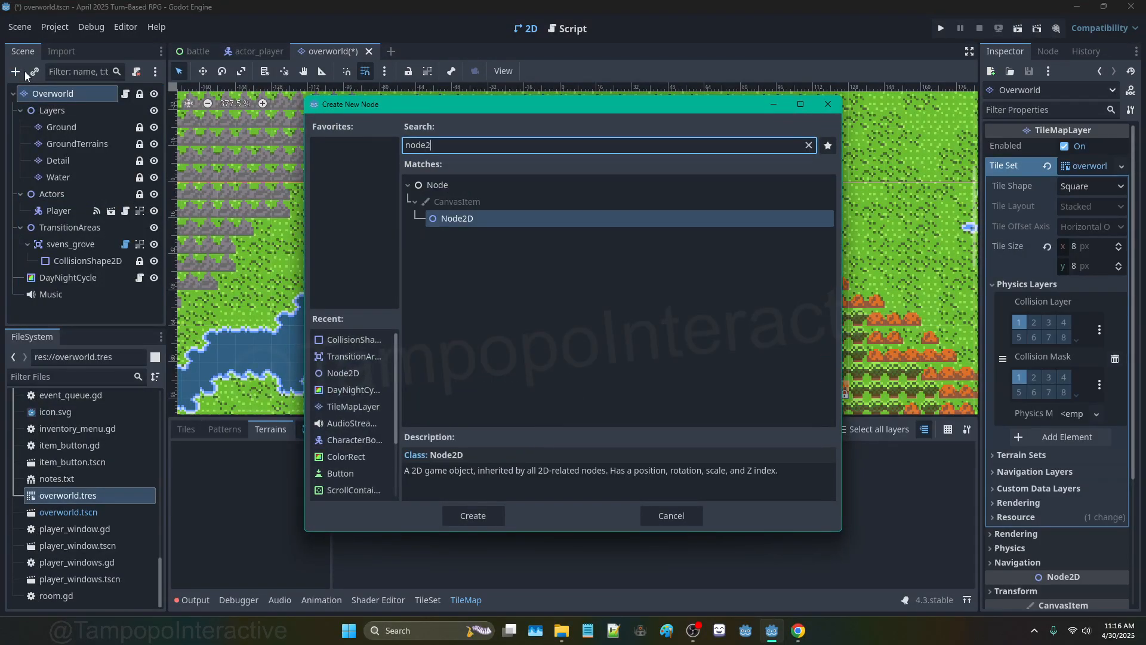
key(Return)
drag(81, 307, 77, 194)
double_click(77, 193)
text(Objects)
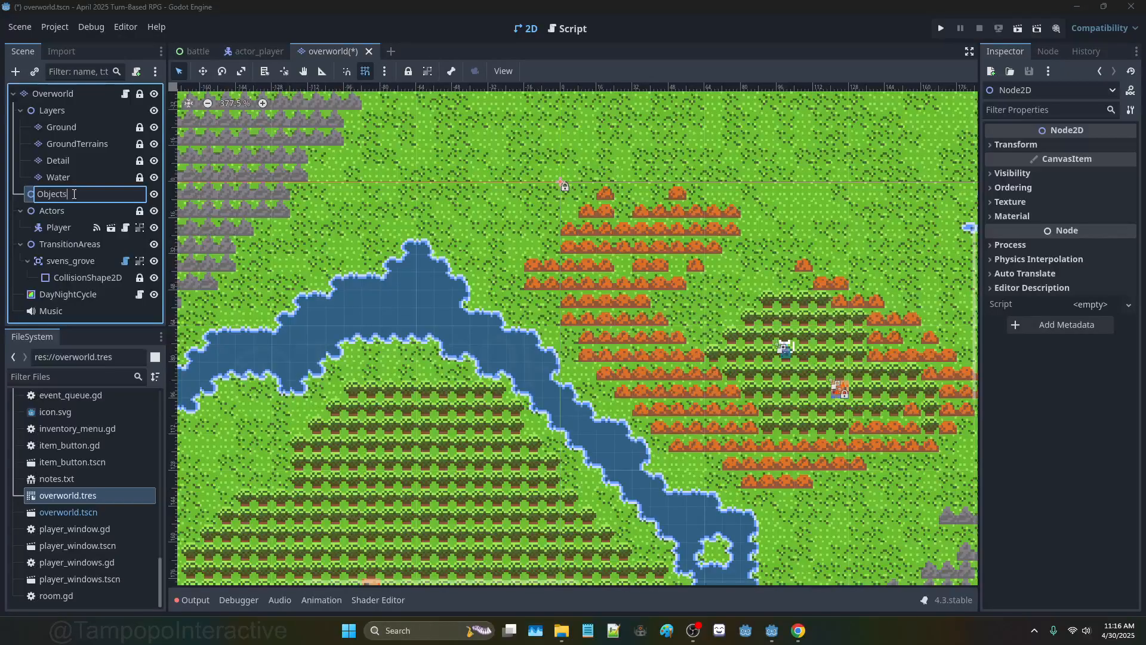
key(Return)
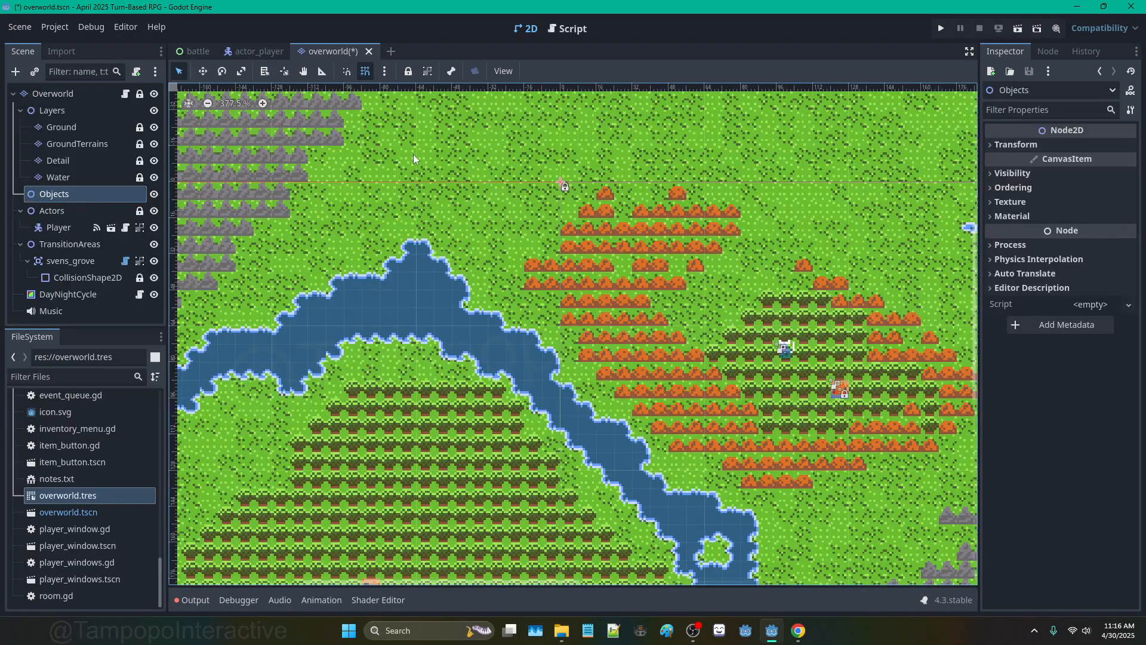
Step: Alternate between the Actors and Objects nodes to check the new node's placement
click(55, 210)
click(62, 195)
click(72, 206)
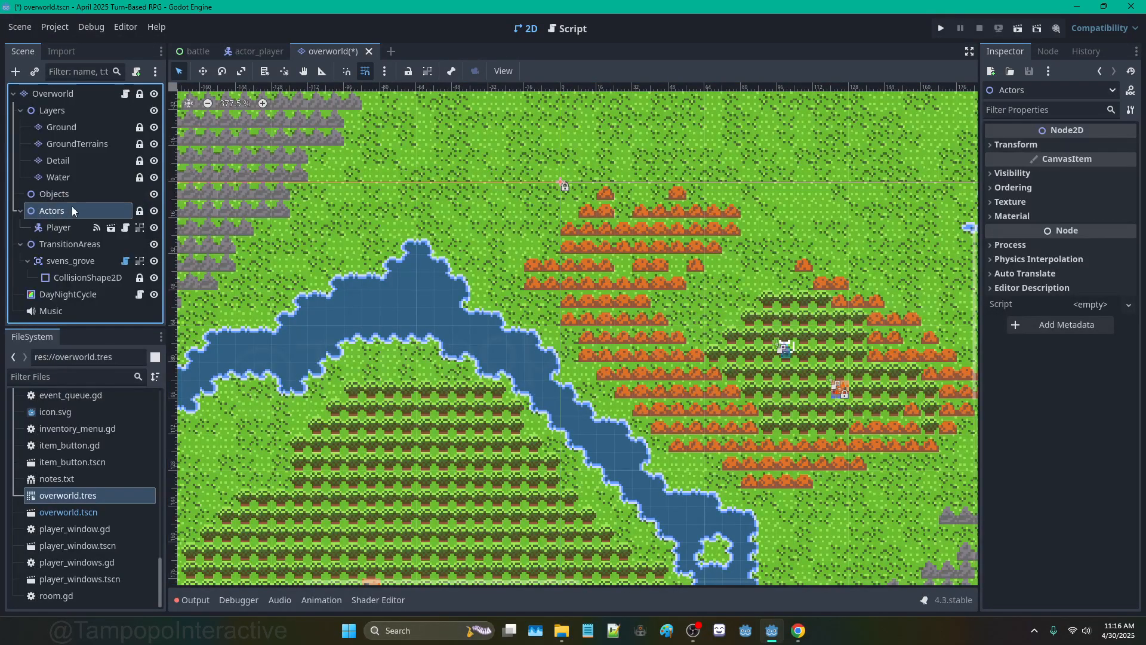
click(75, 193)
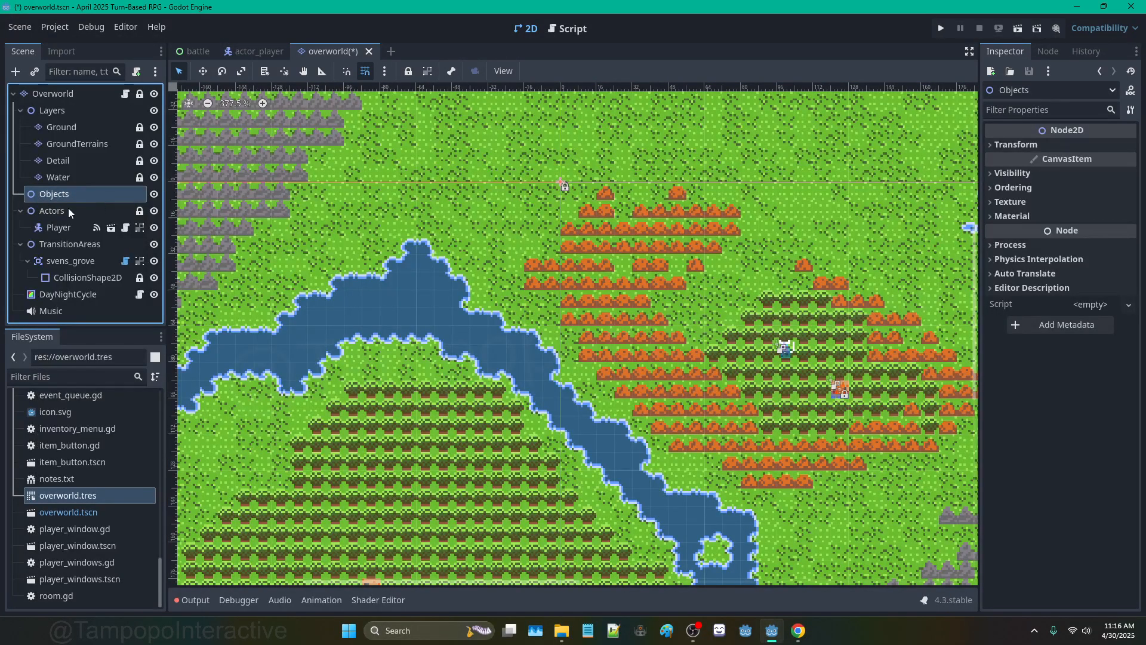
click(68, 209)
click(71, 193)
scroll(760, 248, down, 1)
scroll(860, 397, up, 11)
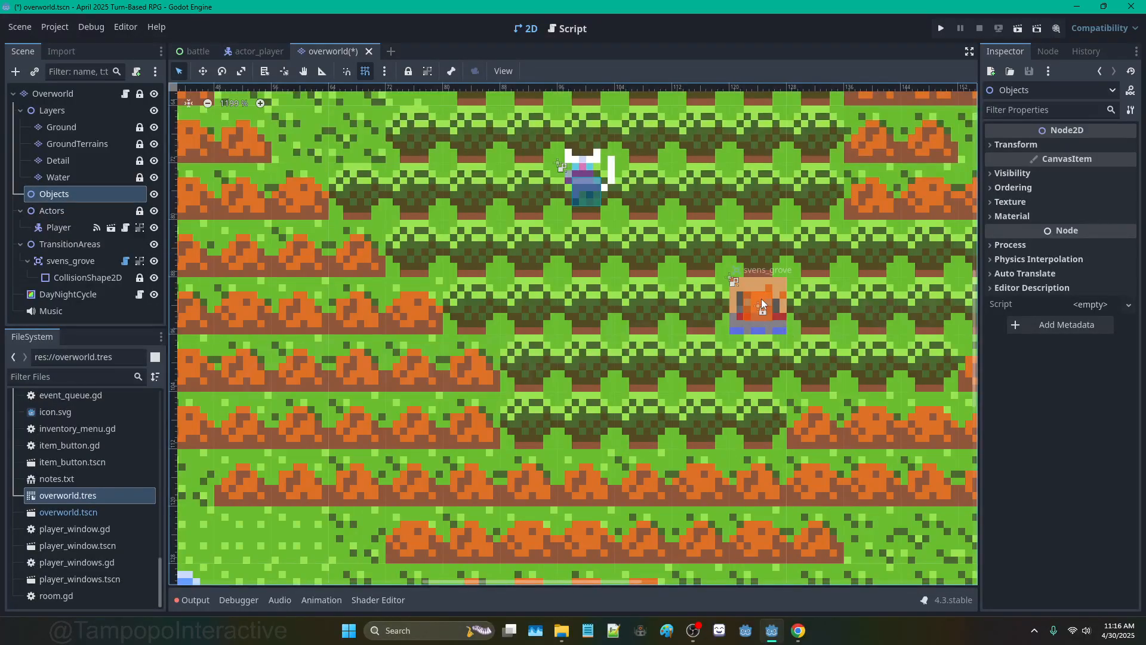
click(762, 305)
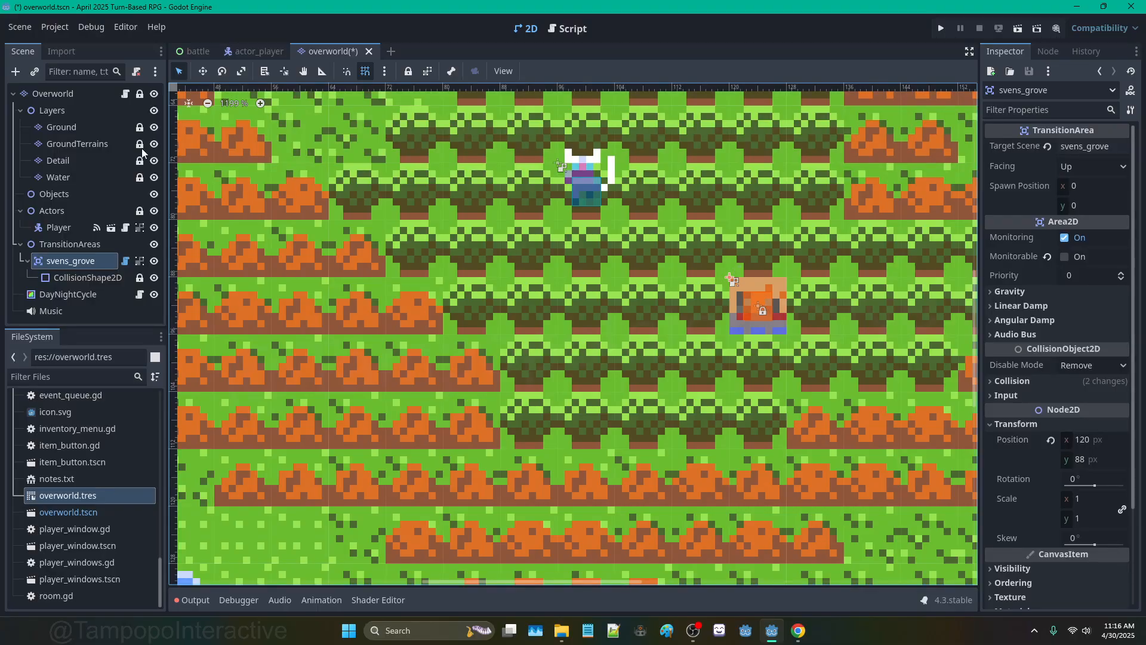
scroll(583, 237, down, 1)
scroll(583, 237, down, 1)
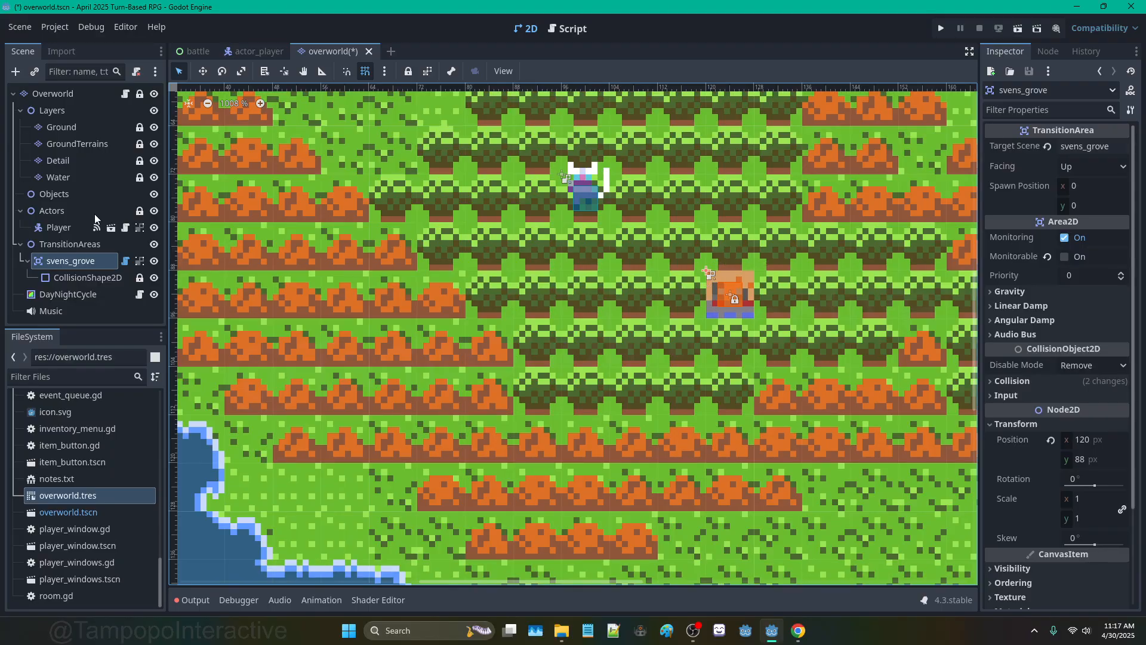
scroll(686, 257, down, 5)
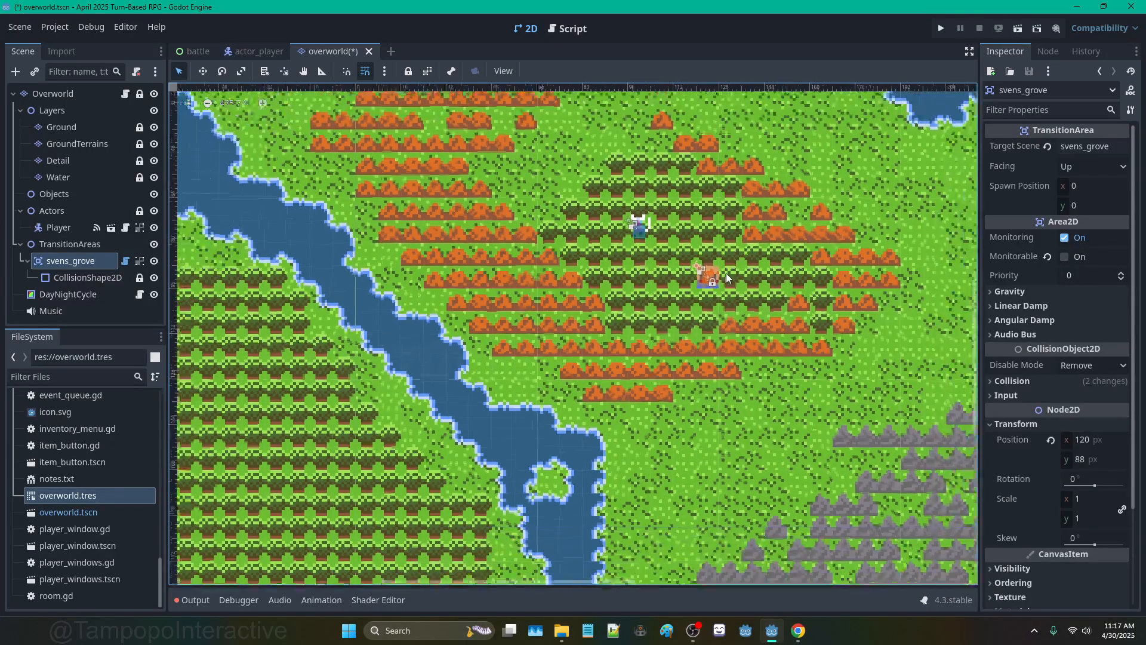
scroll(731, 269, up, 2)
scroll(731, 271, down, 5)
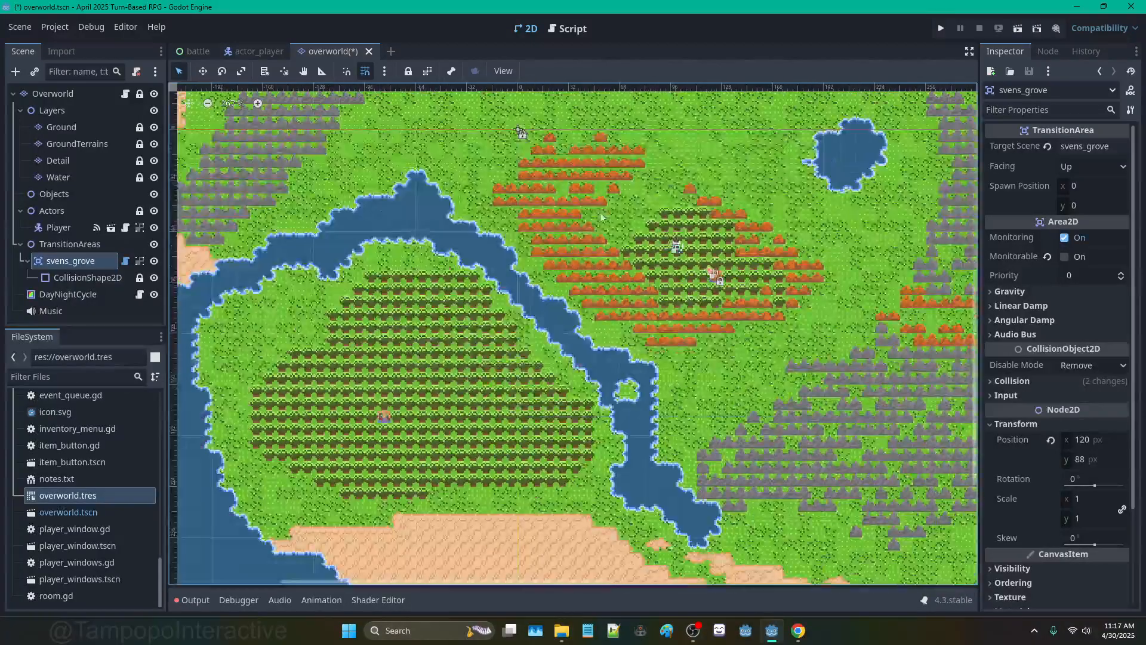
middle_drag(601, 218, 669, 194)
middle_drag(388, 365, 507, 245)
scroll(507, 245, up, 1)
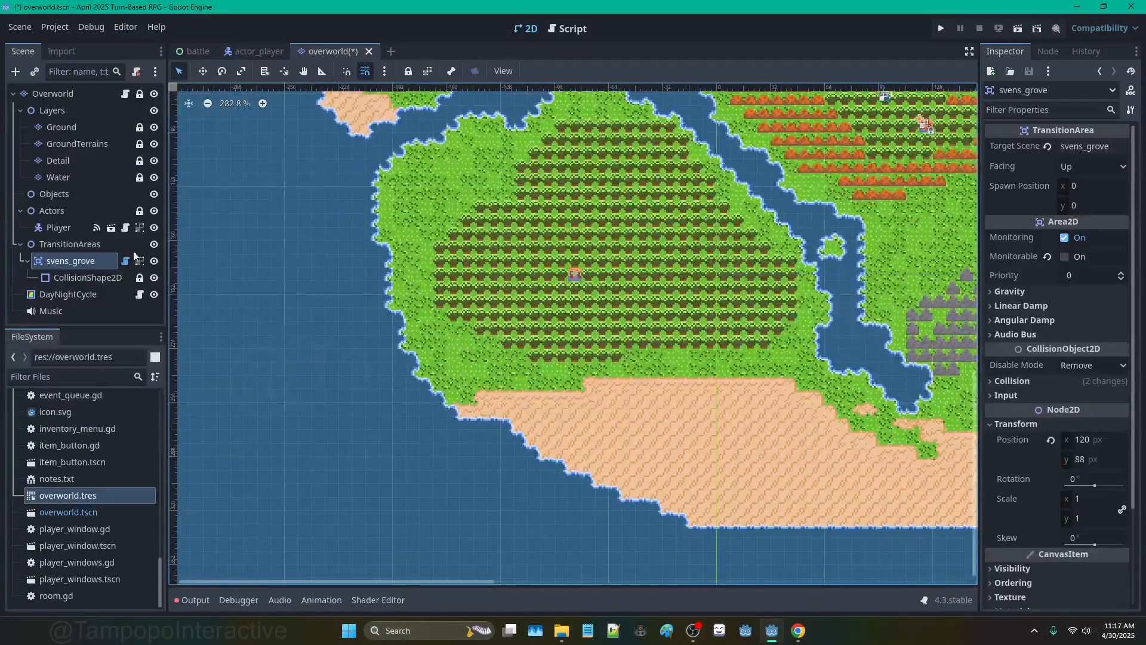
click(81, 278)
click(84, 264)
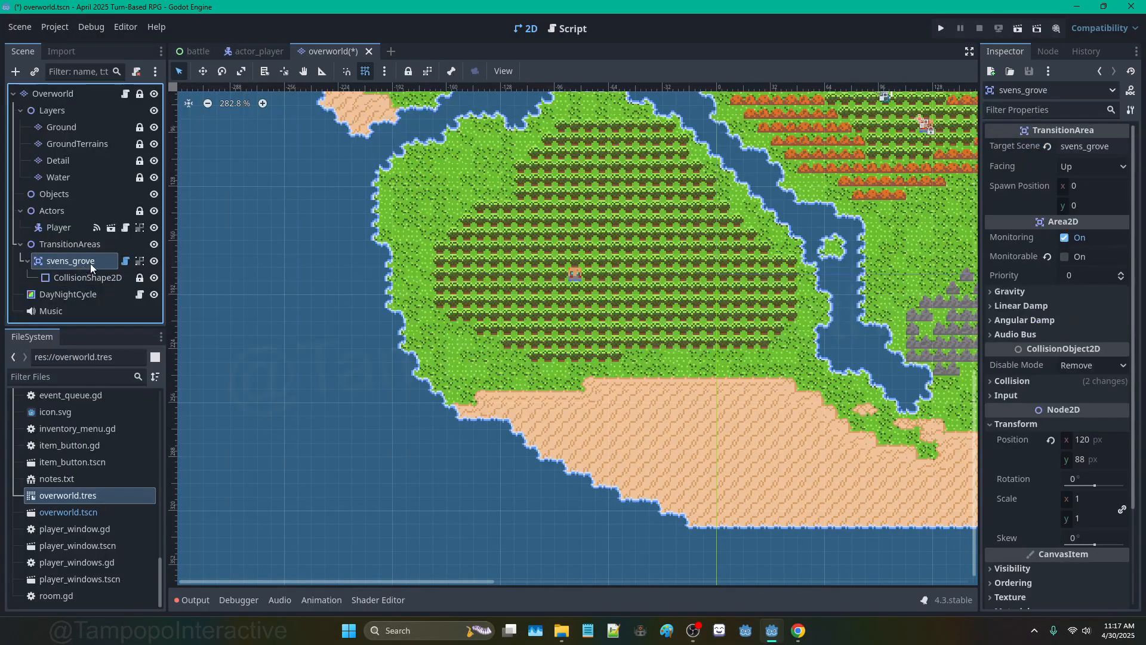
middle_drag(851, 94, 653, 157)
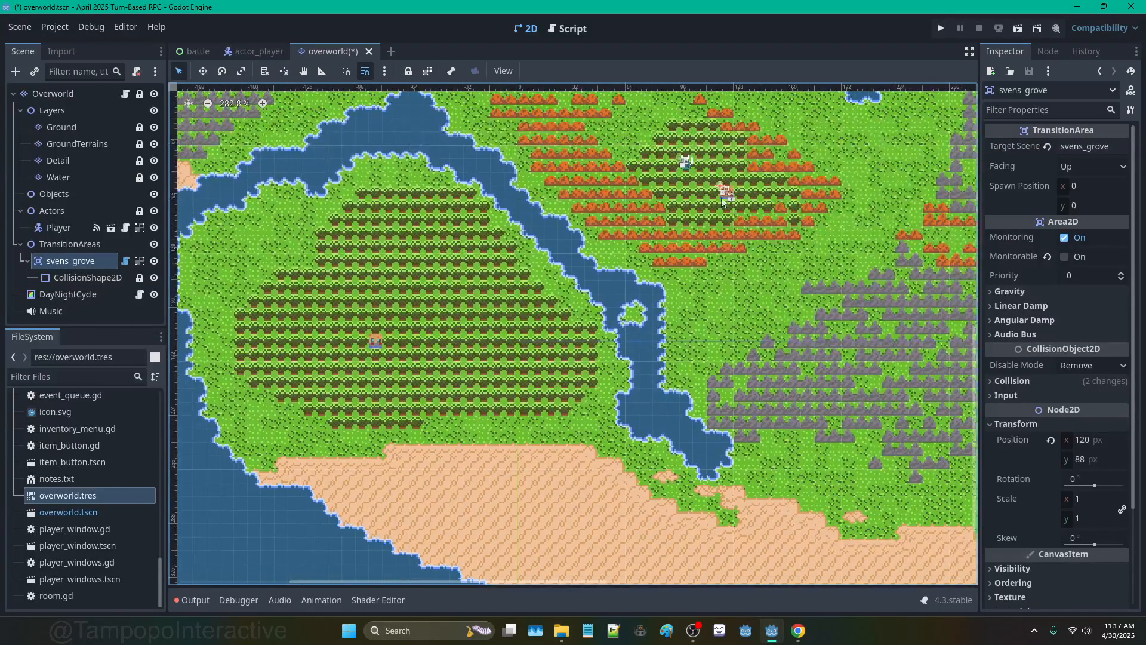
Step: Duplicate the svens_grove transition area and move the copy into the southwest forest
key(ctrl+d)
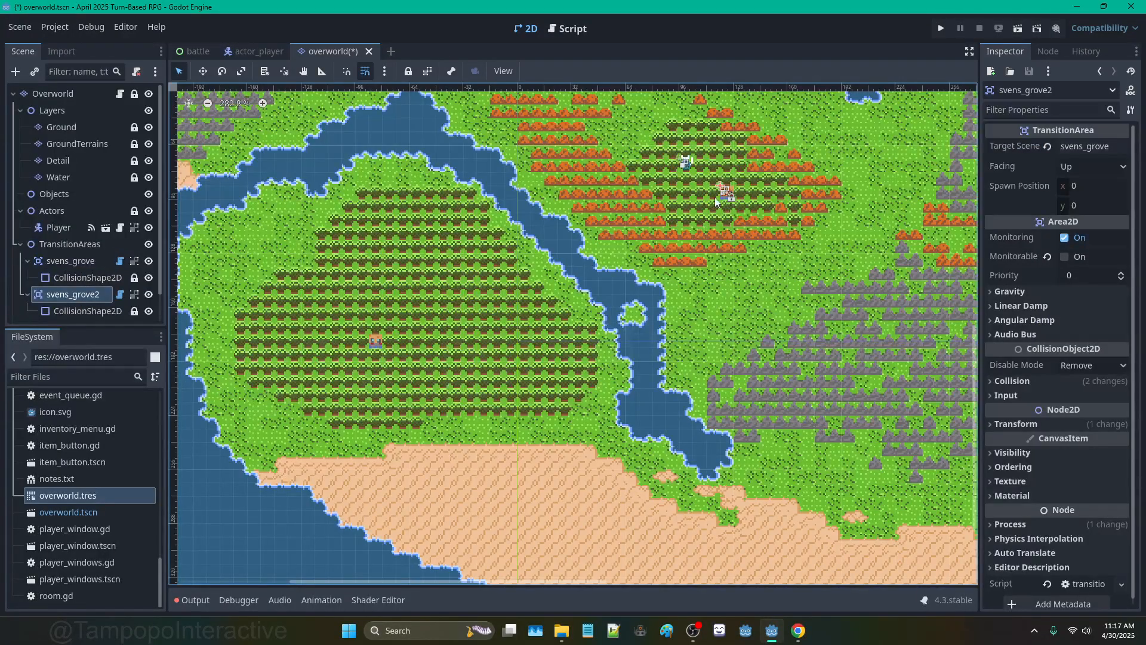
mouse_move(718, 197)
mouse_down()
mouse_move(408, 358)
mouse_move(367, 342)
mouse_up()
scroll(366, 342, up, 3)
scroll(370, 350, up, 2)
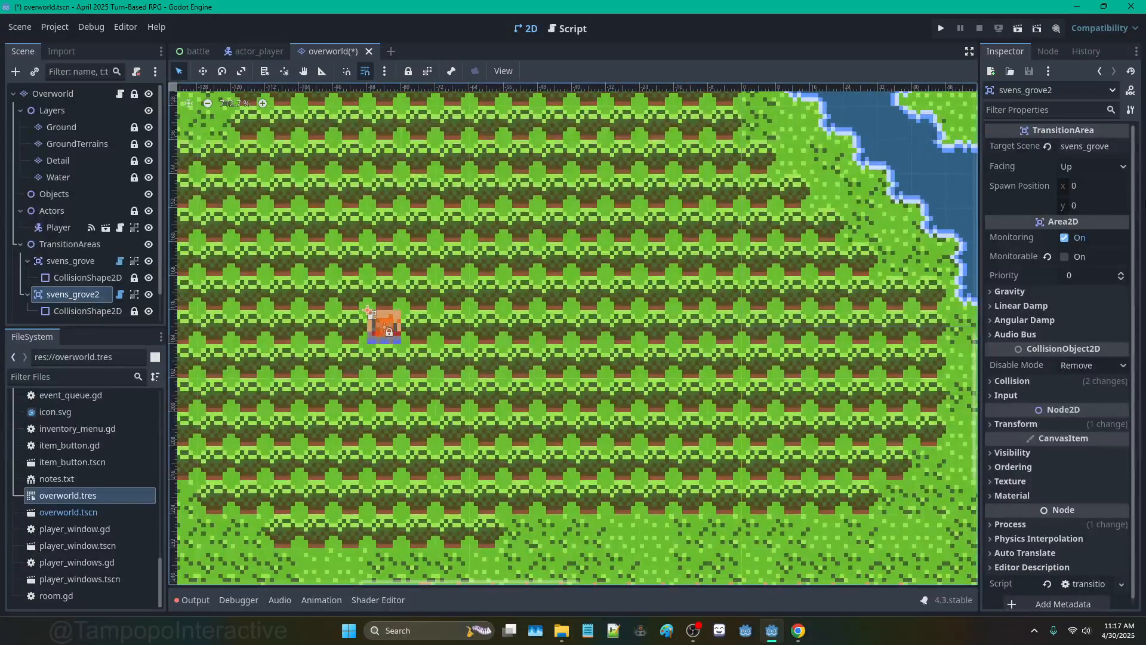
Step: Set the copy's Target Scene Name to unnamed_town, facing Up
click(1114, 145)
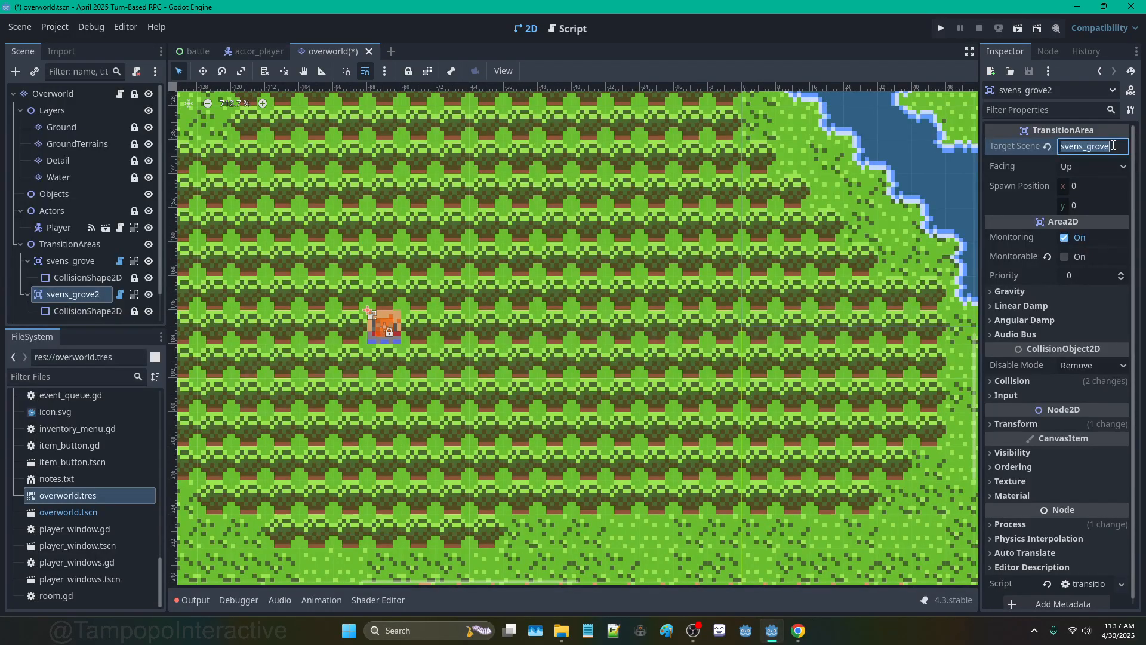
text(unn)
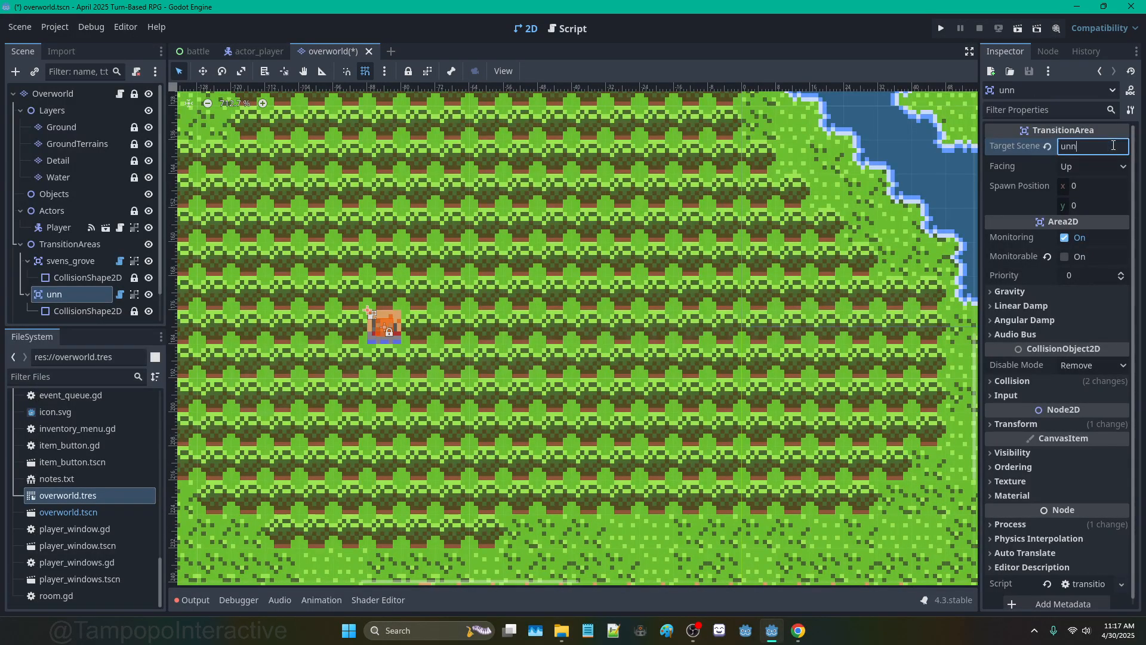
text(amed_town)
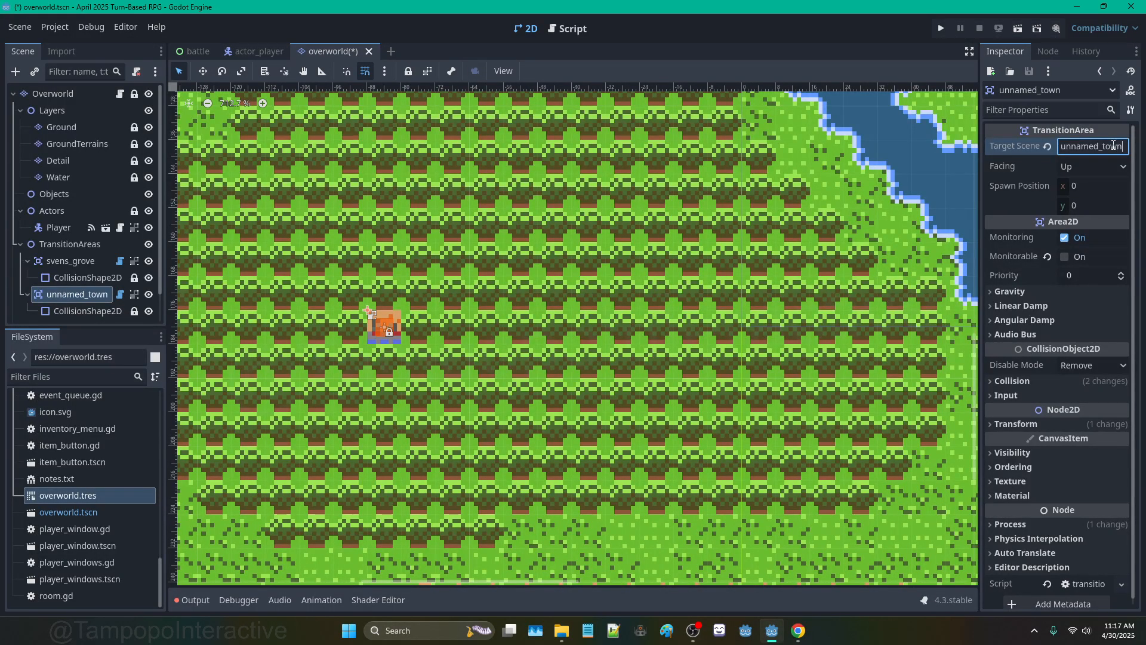
scroll(496, 354, down, 2)
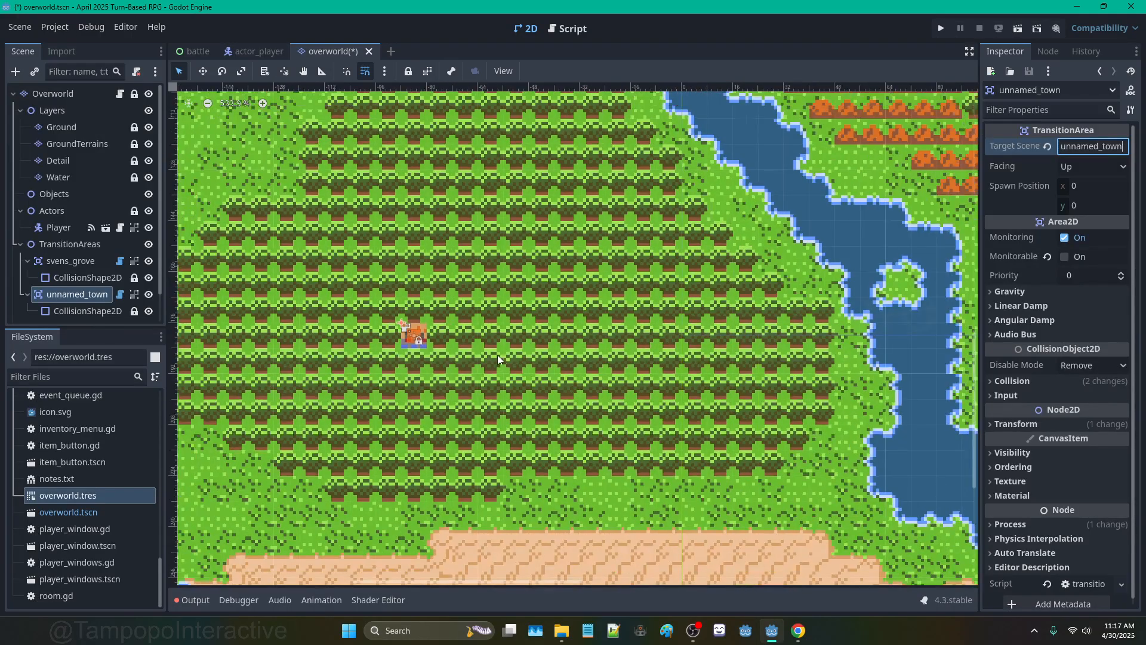
scroll(431, 276, up, 2)
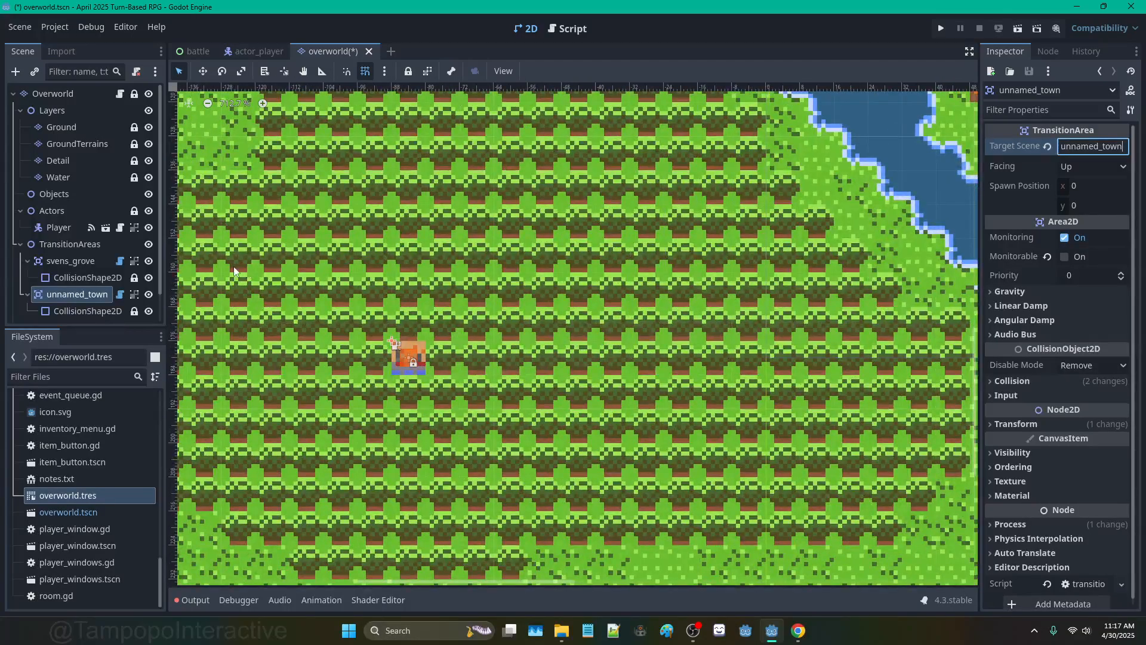
scroll(392, 234, down, 8)
middle_drag(634, 197, 476, 311)
scroll(475, 311, down, 5)
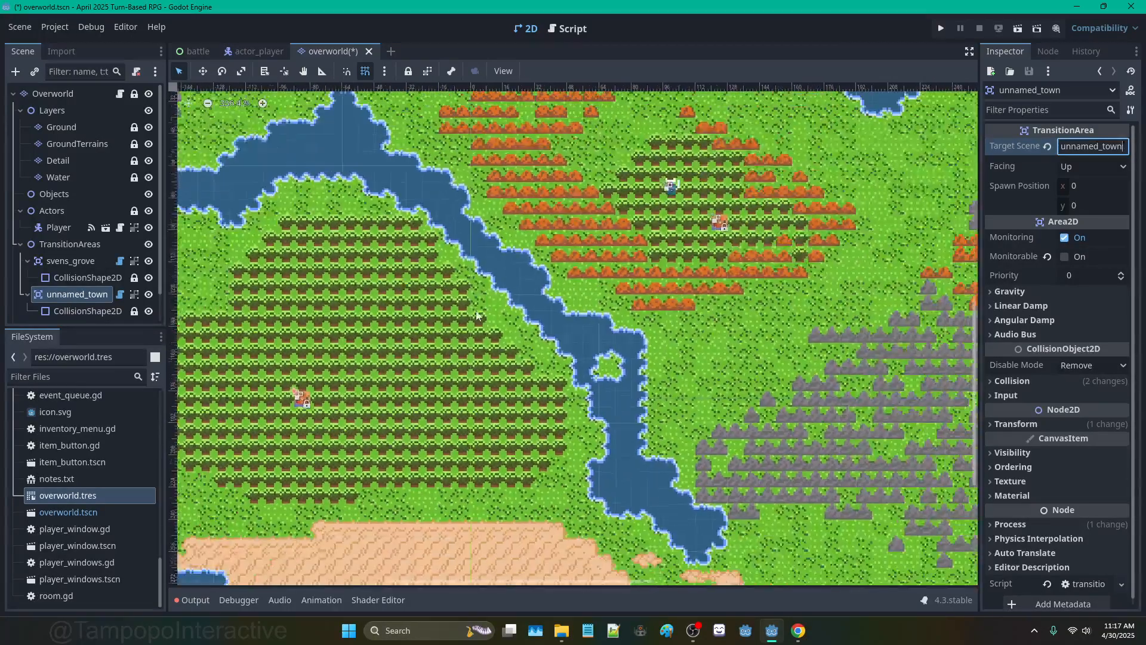
scroll(721, 222, up, 2)
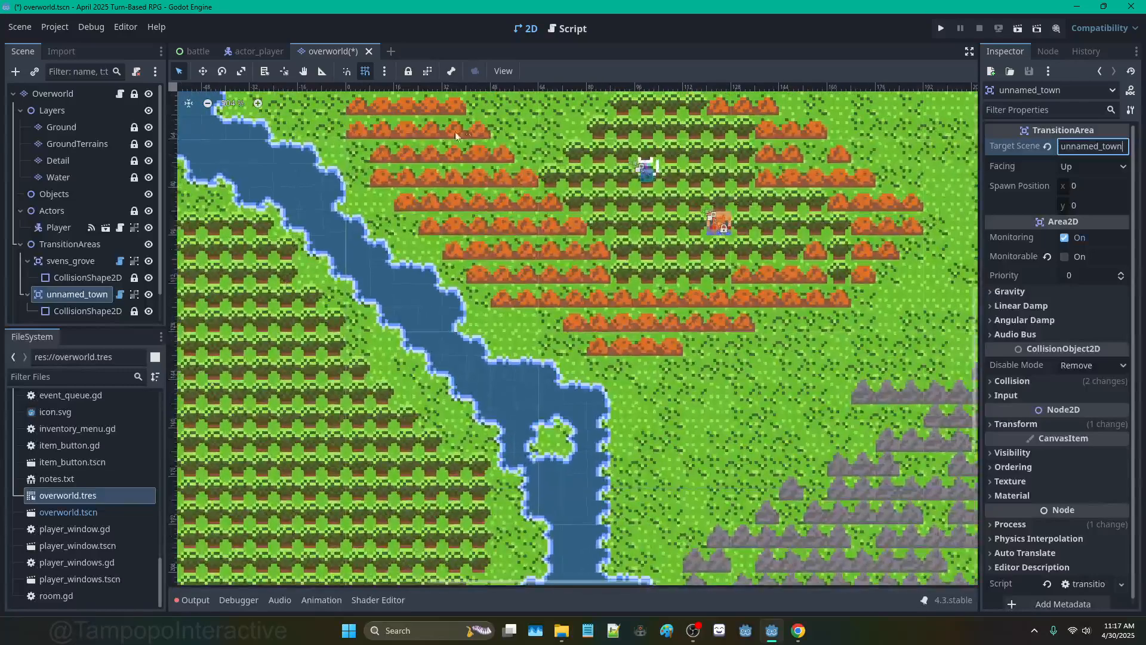
Step: Open transition_area.gd and check the line that builds the res://Rooms/ scene path
click(569, 26)
click(224, 233)
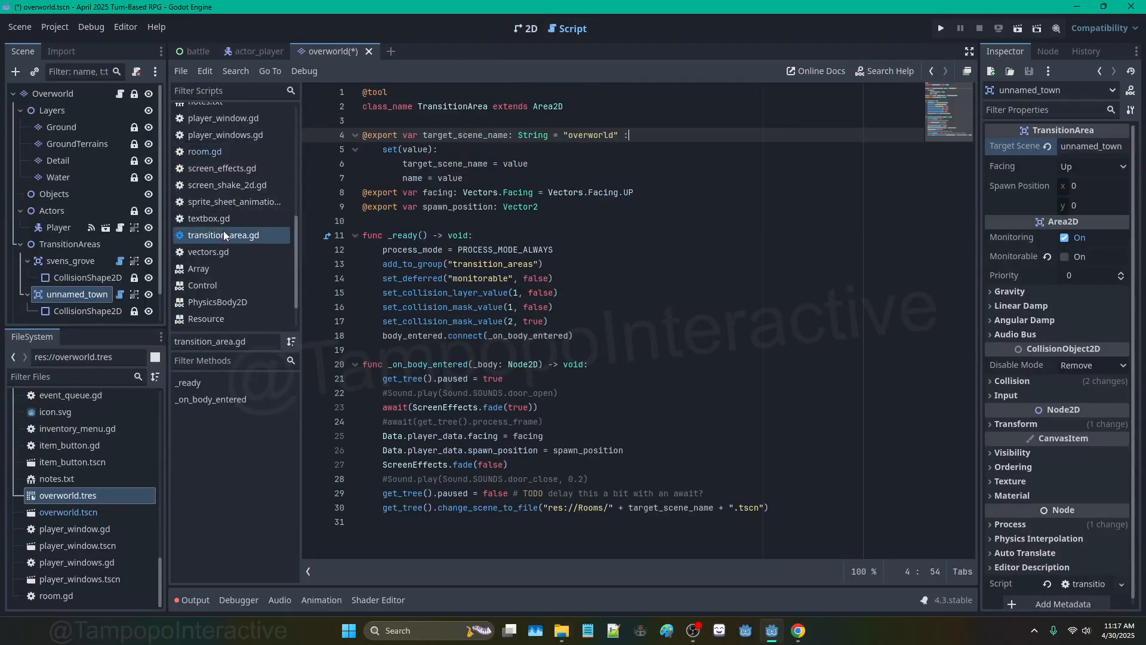
click(586, 513)
scroll(81, 482, up, 10)
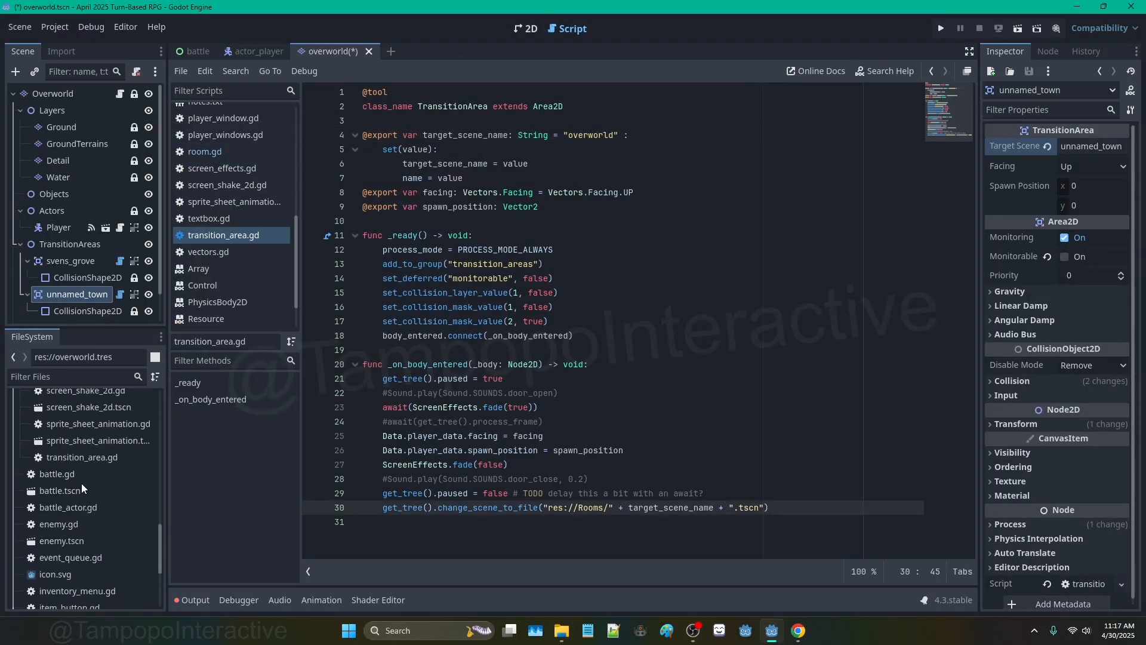
scroll(53, 491, up, 3)
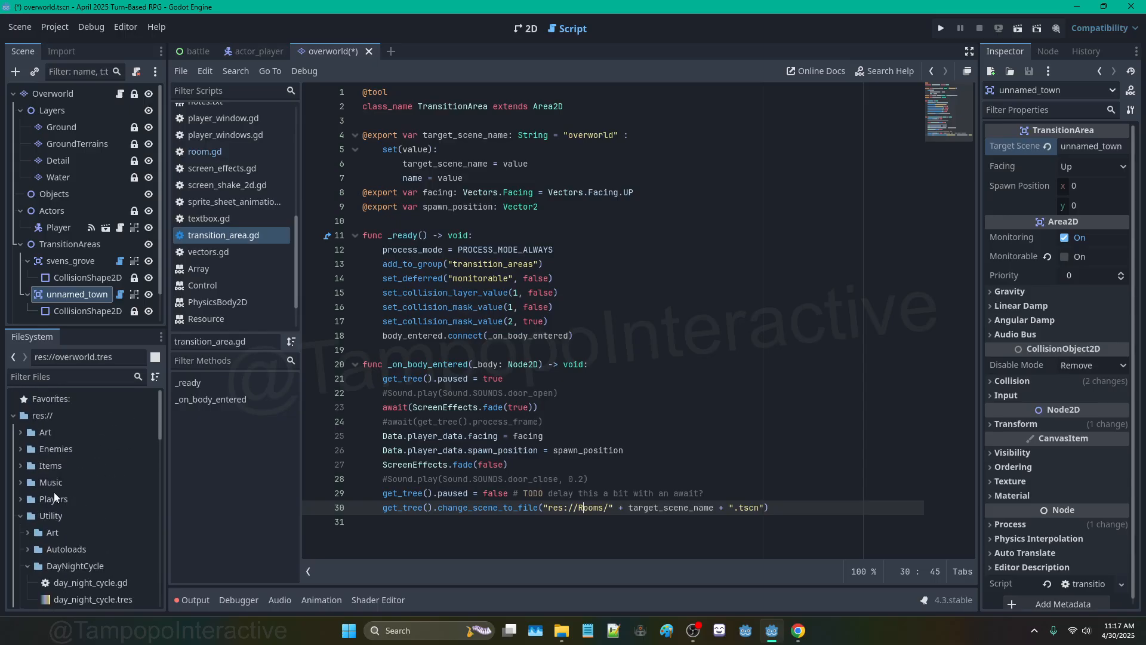
Step: Create a new folder in the res:// project root
click(21, 516)
right_click(69, 408)
mouse_move(120, 420)
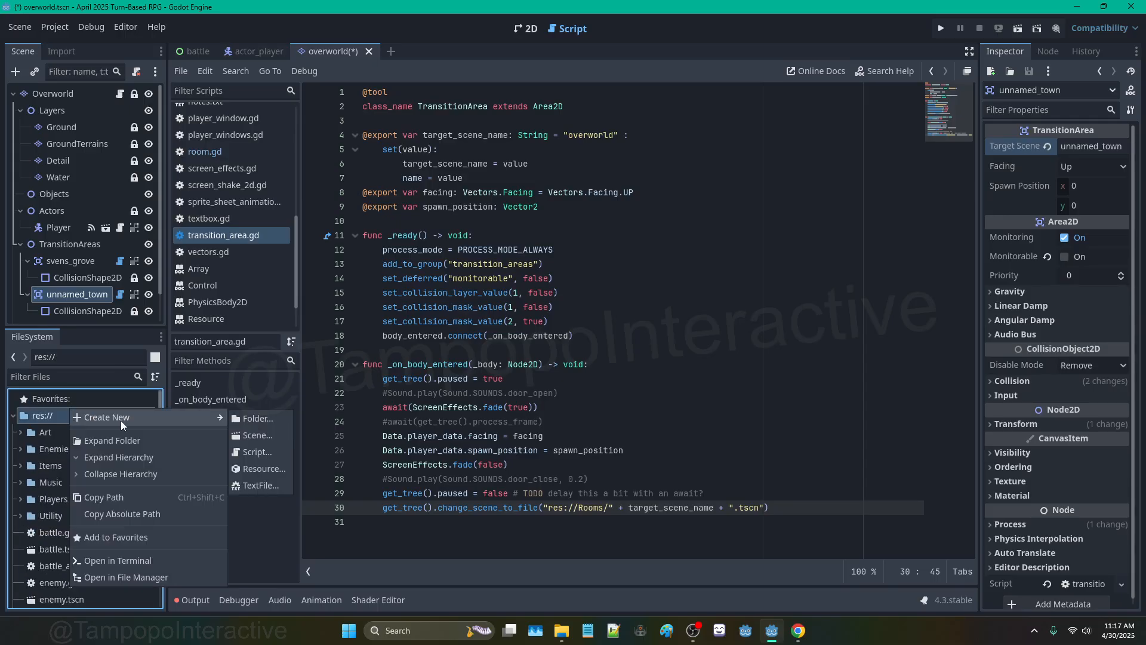
click(263, 419)
text(Sound)
key(Return)
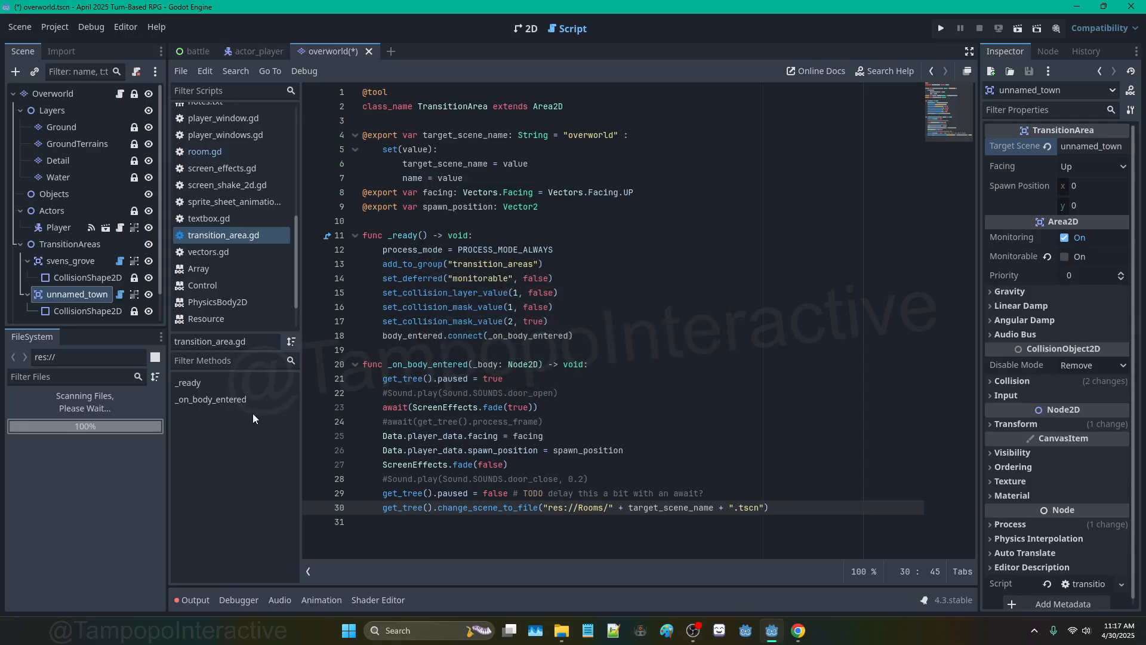
Step: Move overworld.tscn into the Rooms folder and confirm it sits there
scroll(83, 488, down, 5)
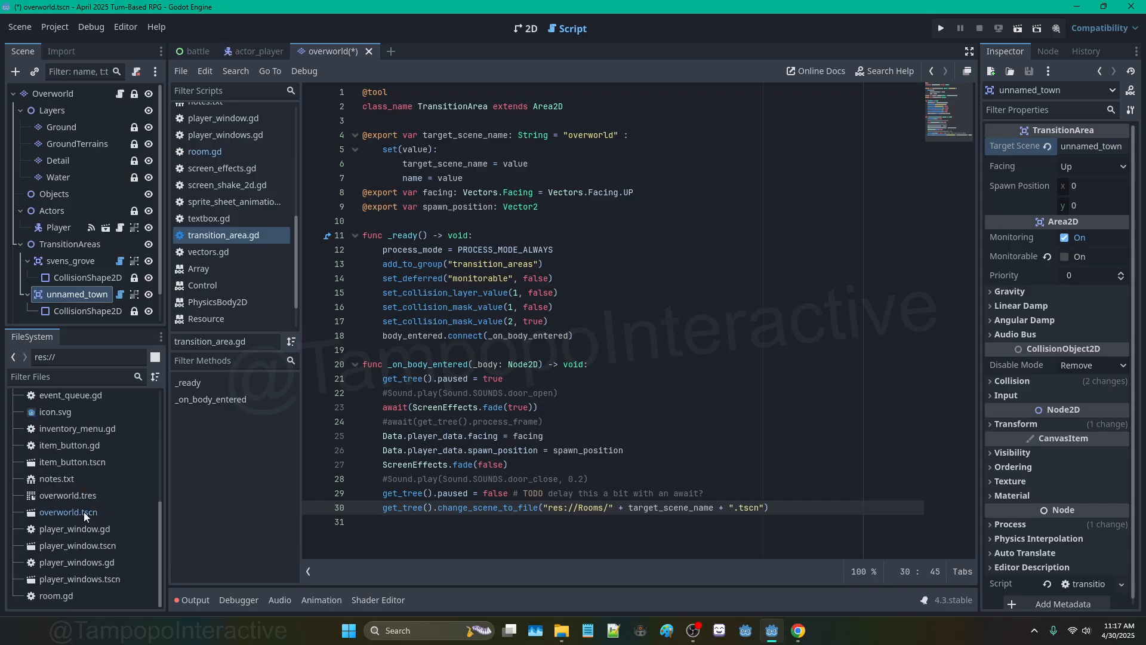
click(84, 513)
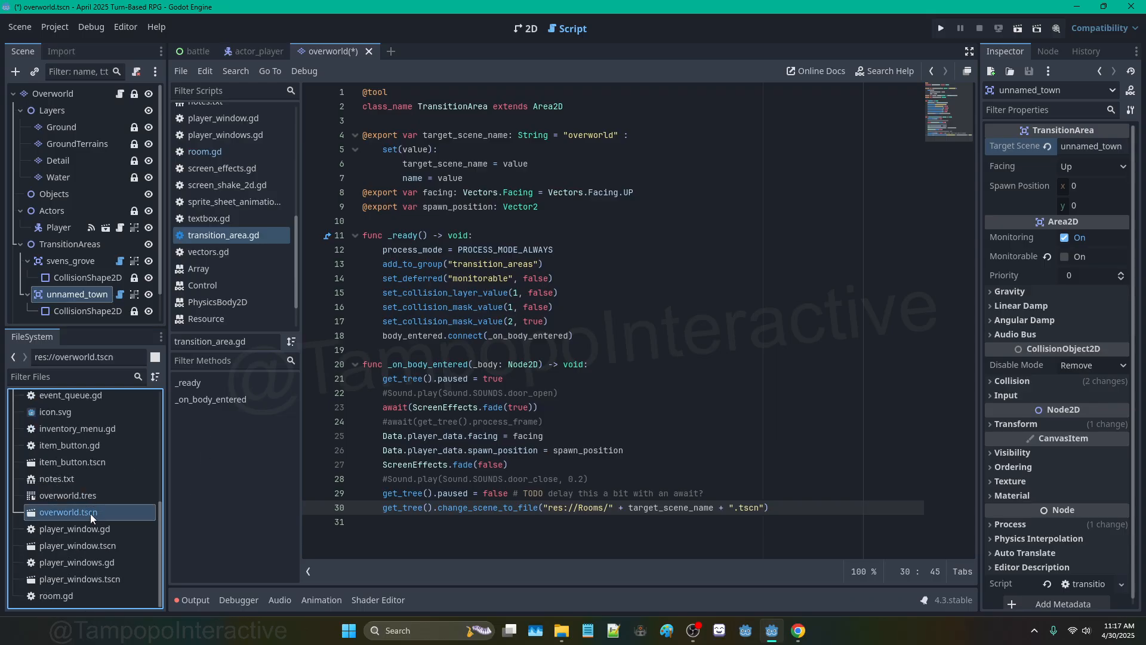
mouse_move(91, 513)
mouse_down()
mouse_move(96, 377)
mouse_move(73, 542)
mouse_move(90, 517)
mouse_up()
scroll(62, 506, down, 3)
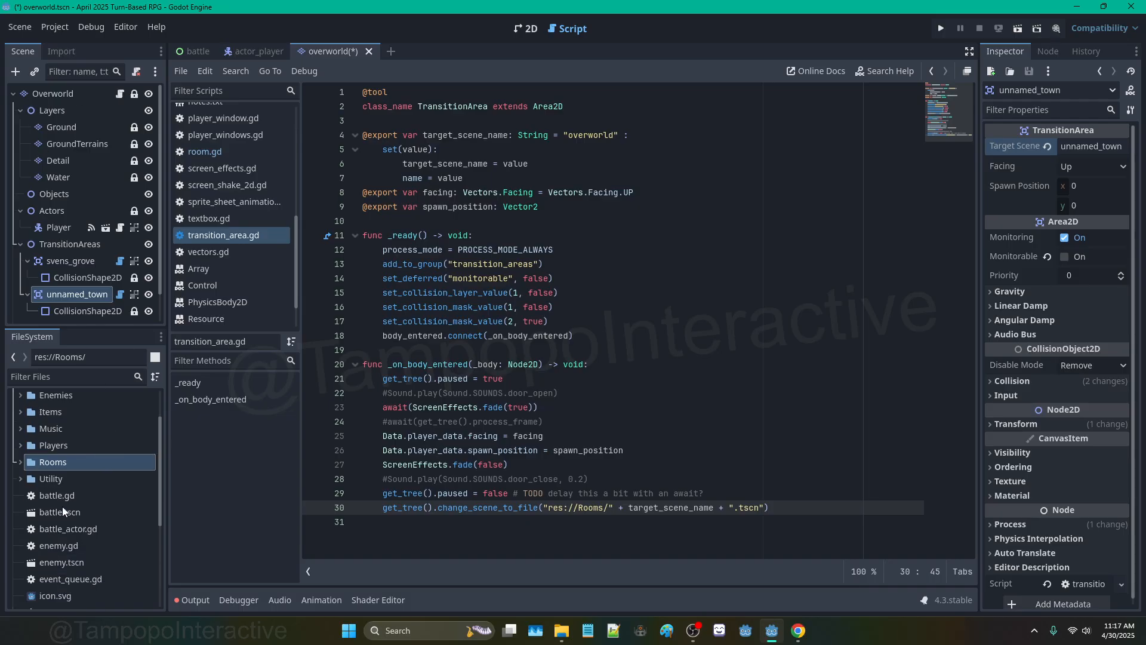
click(22, 463)
click(60, 480)
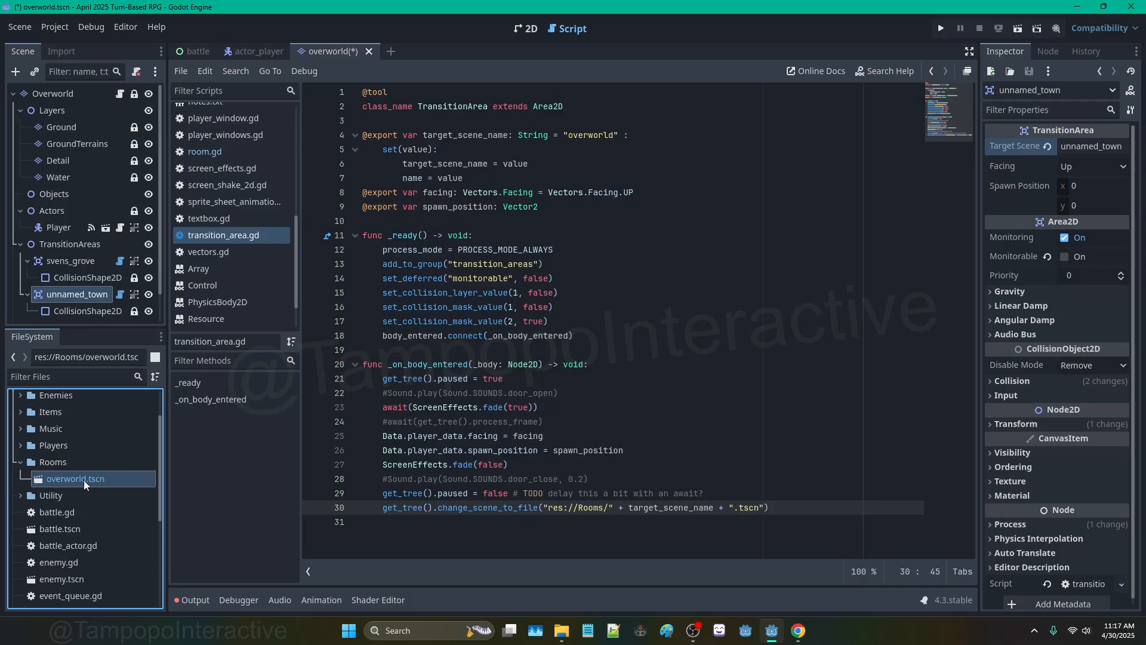
scroll(91, 479, down, 5)
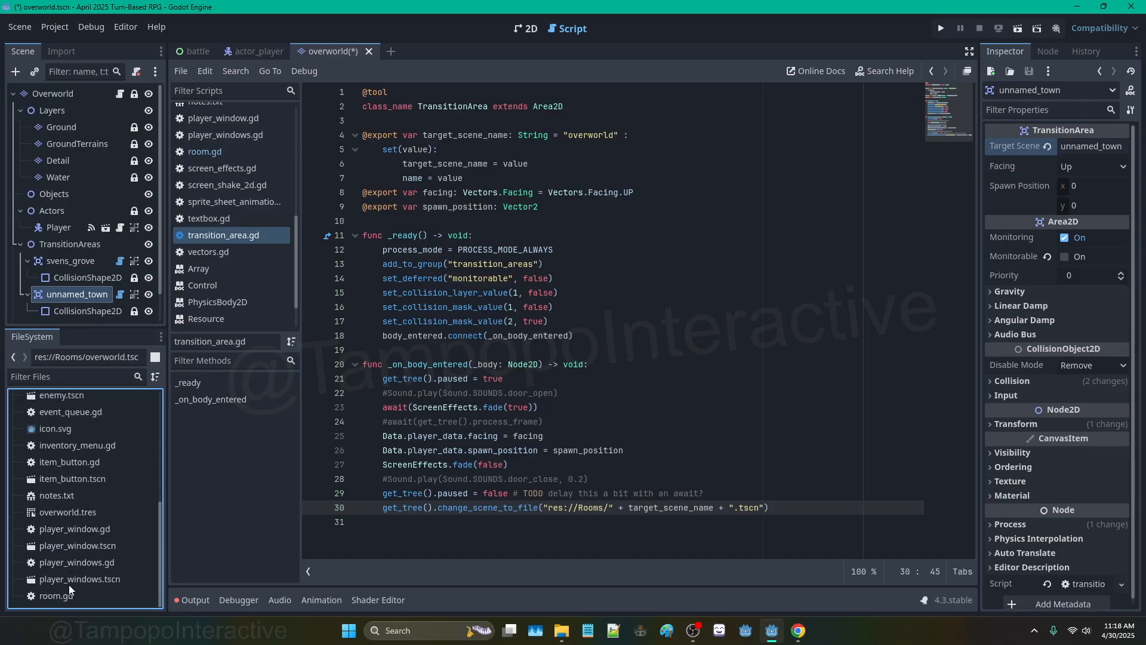
scroll(74, 531, up, 5)
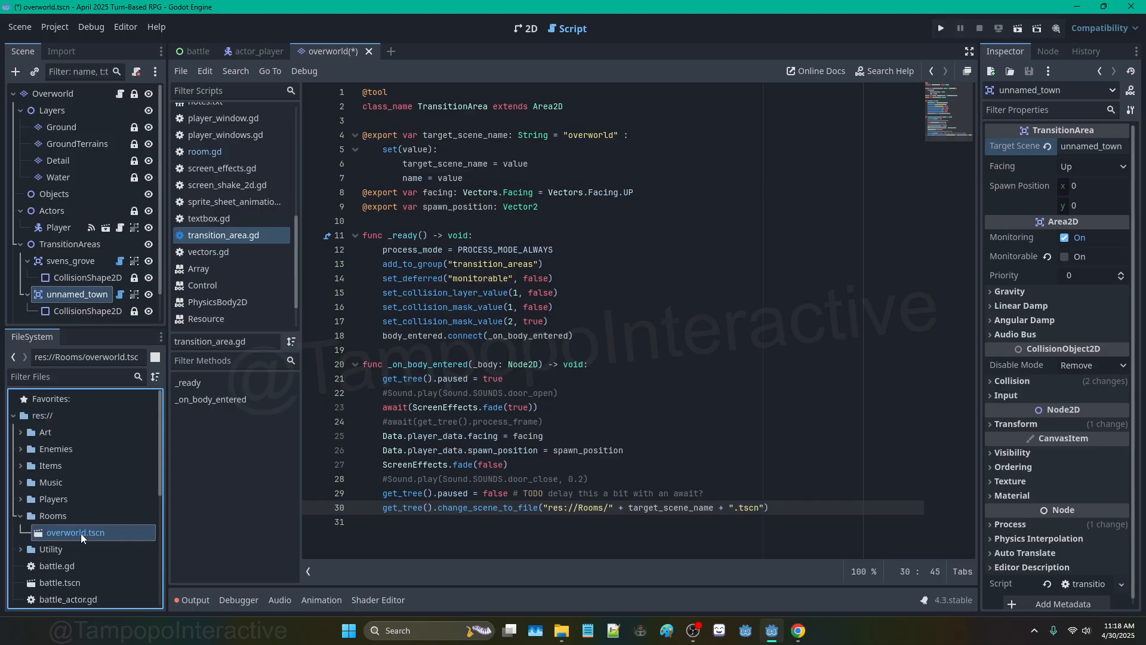
click(524, 27)
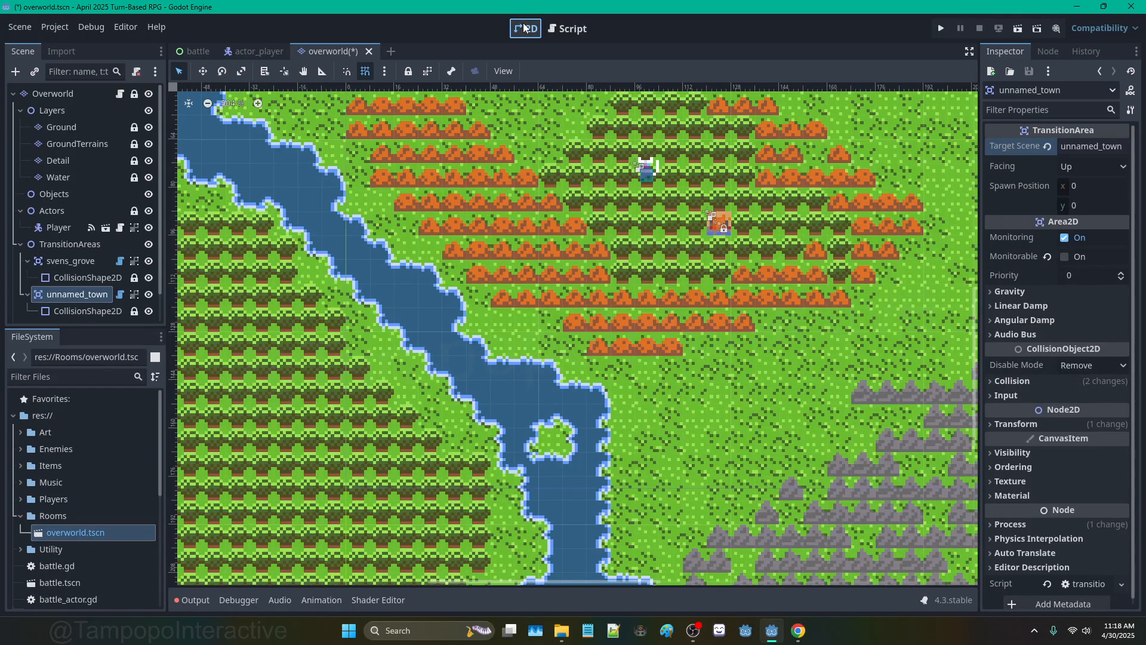
Step: Duplicate overworld.tscn as template.tscn and open the copy
click(74, 88)
scroll(371, 156, down, 13)
scroll(383, 152, down, 4)
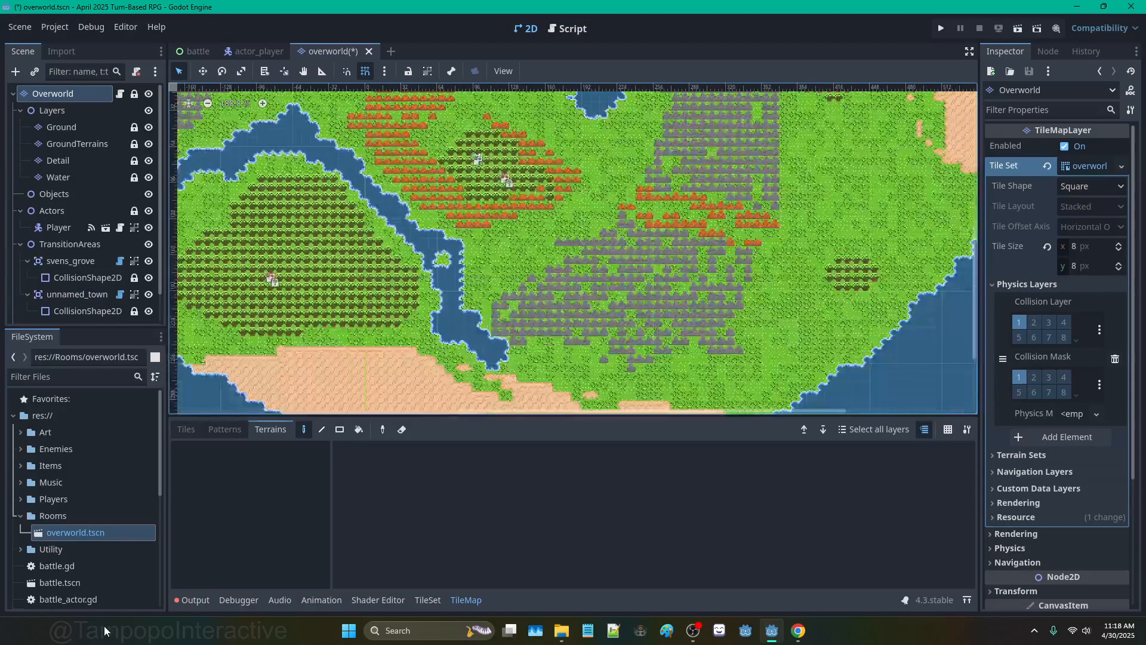
right_click(89, 534)
click(139, 497)
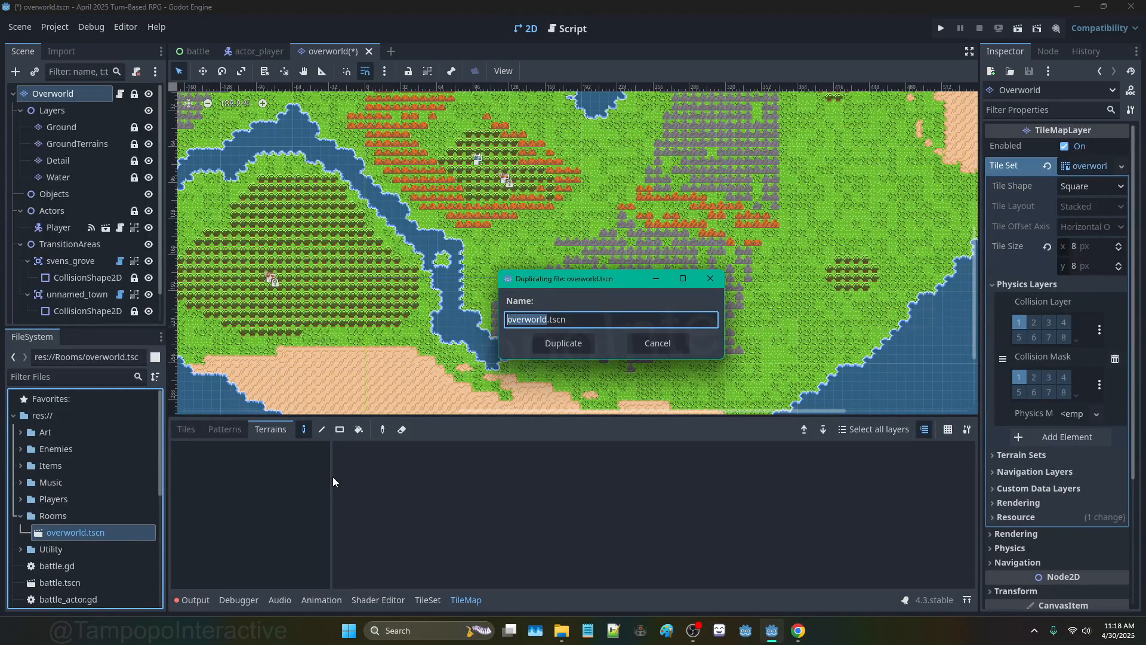
text(template)
key(Return)
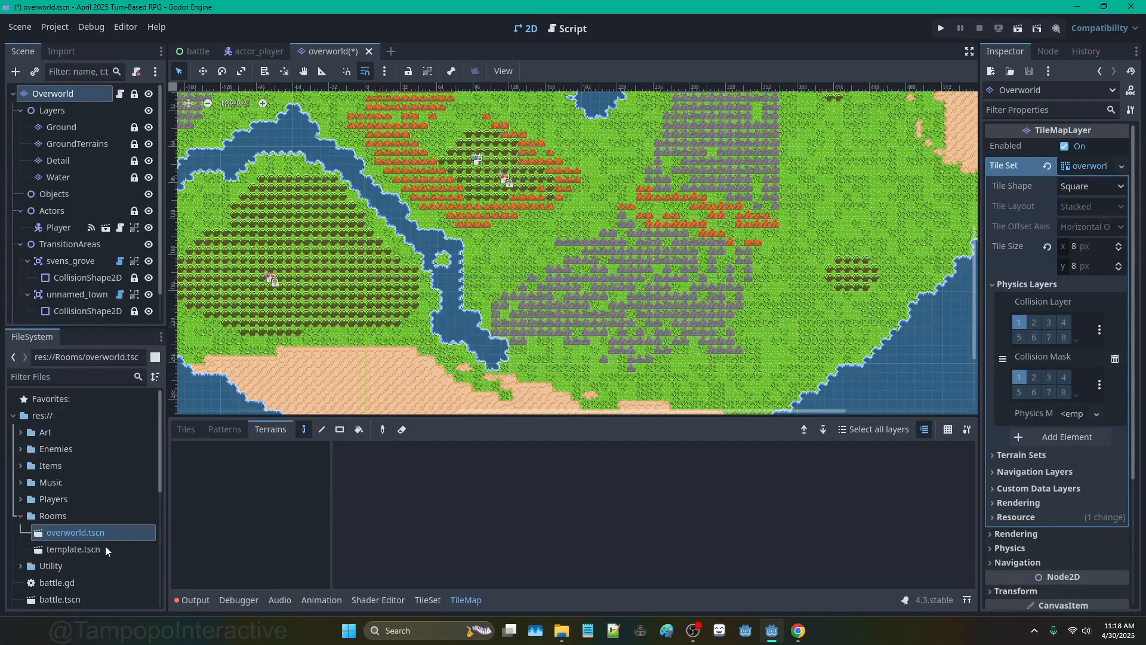
double_click(89, 549)
Step: Rename template.tscn to room_template.tscn
click(70, 549)
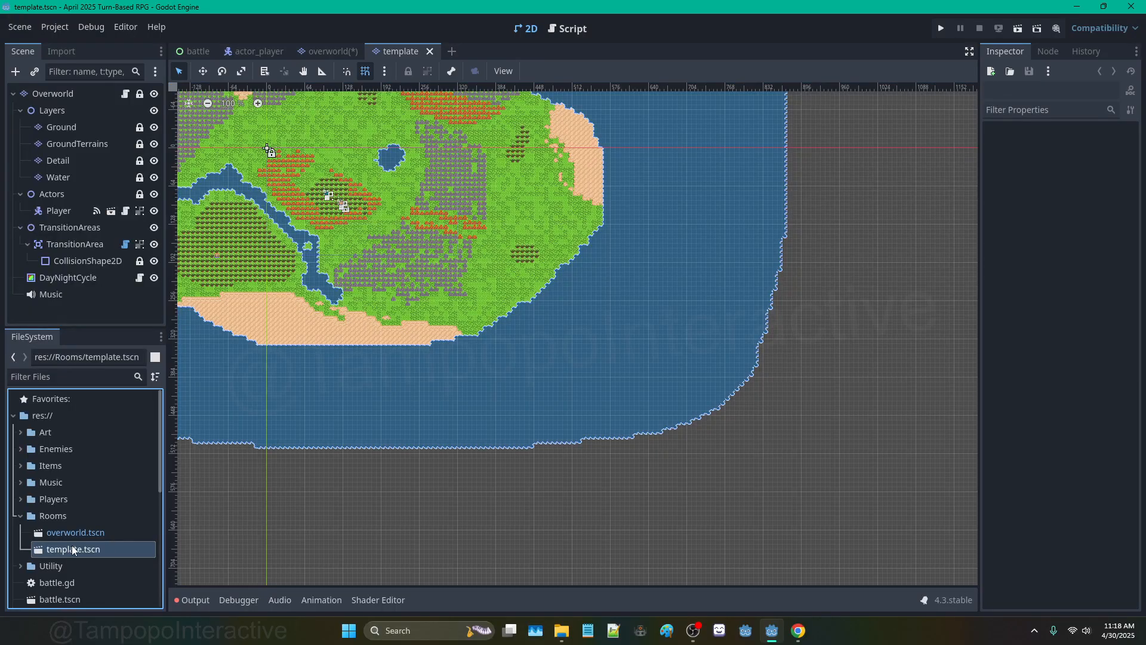
key(F2)
text(room_template)
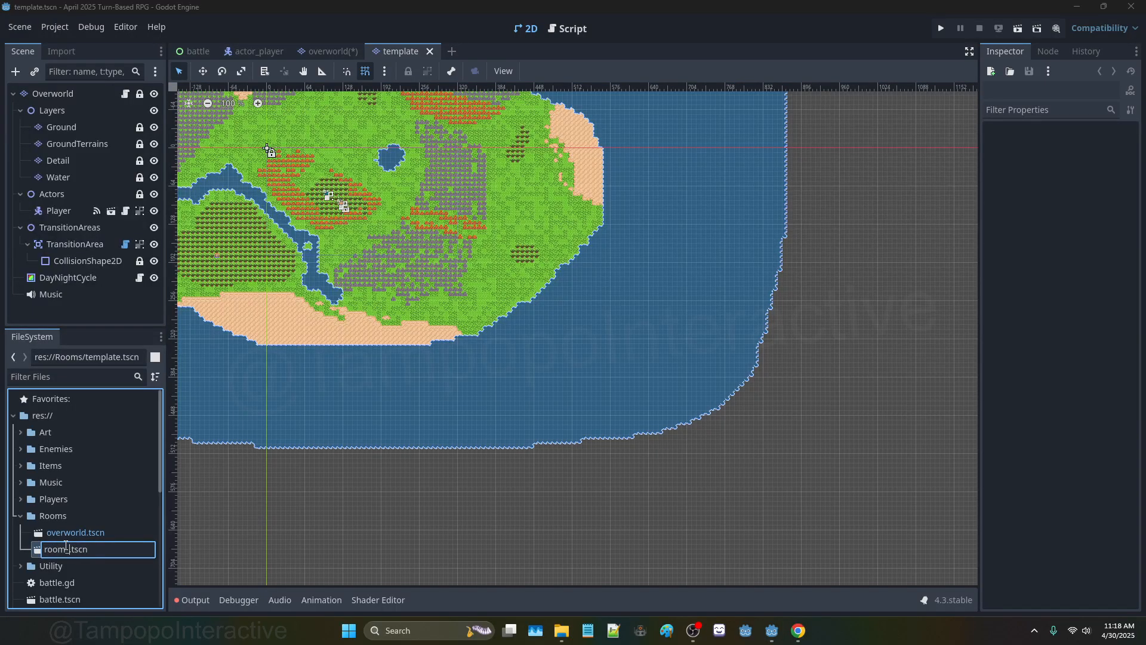
key(Return)
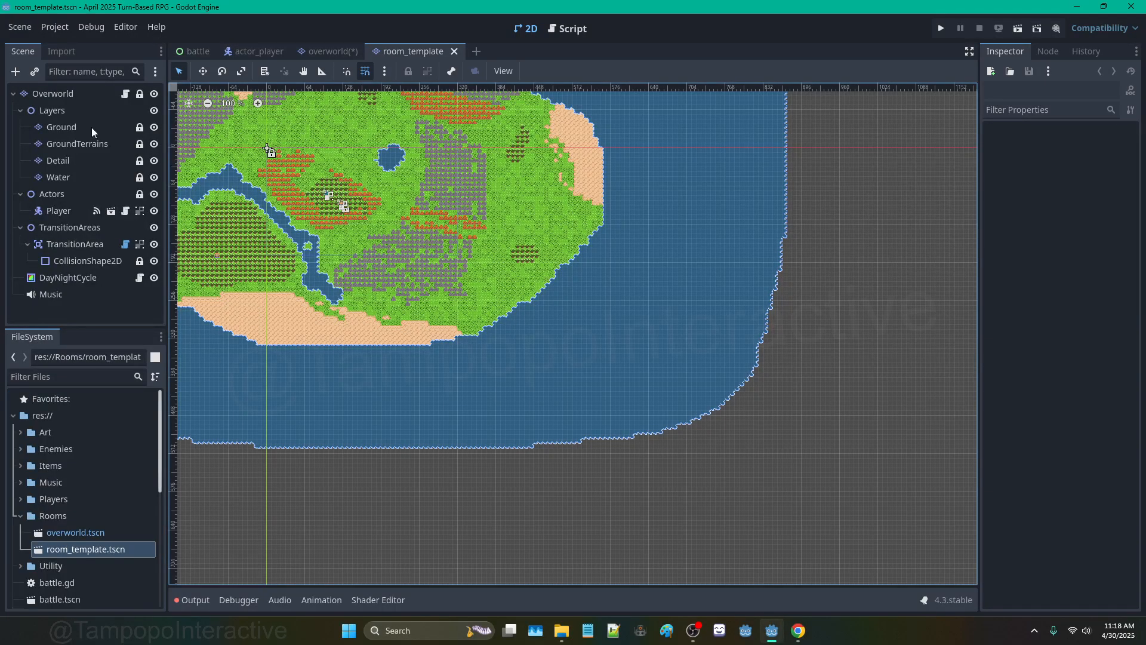
Step: Rename the copied scene's root node to Template and save it
click(88, 92)
key(F2)
text(Template)
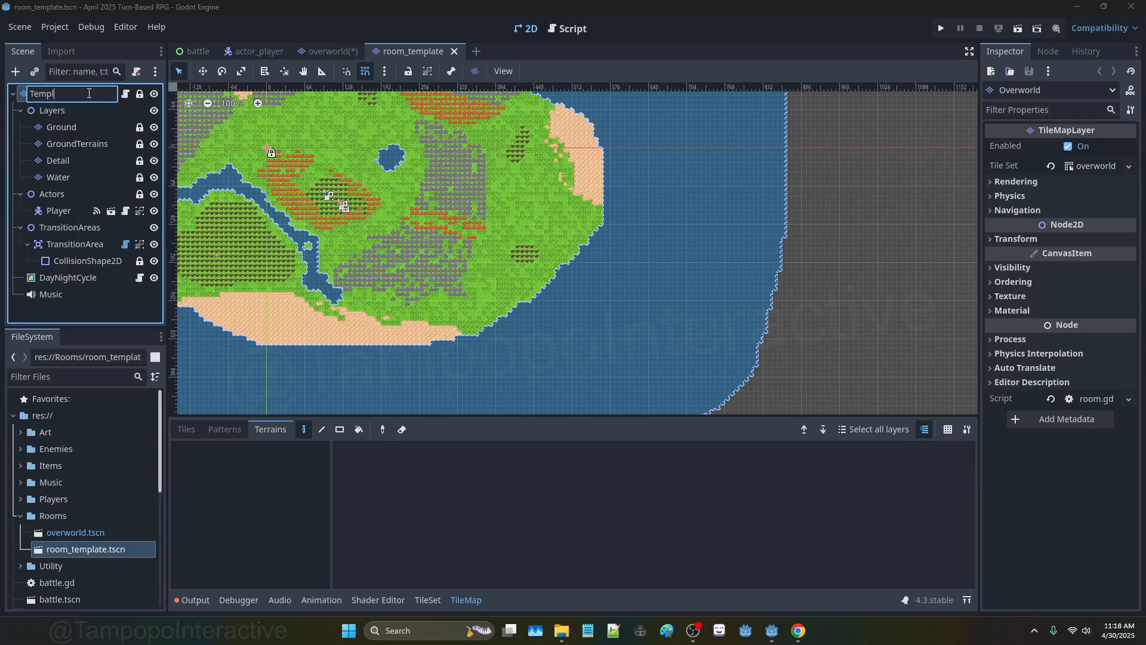
key(Return)
key(ctrl+s)
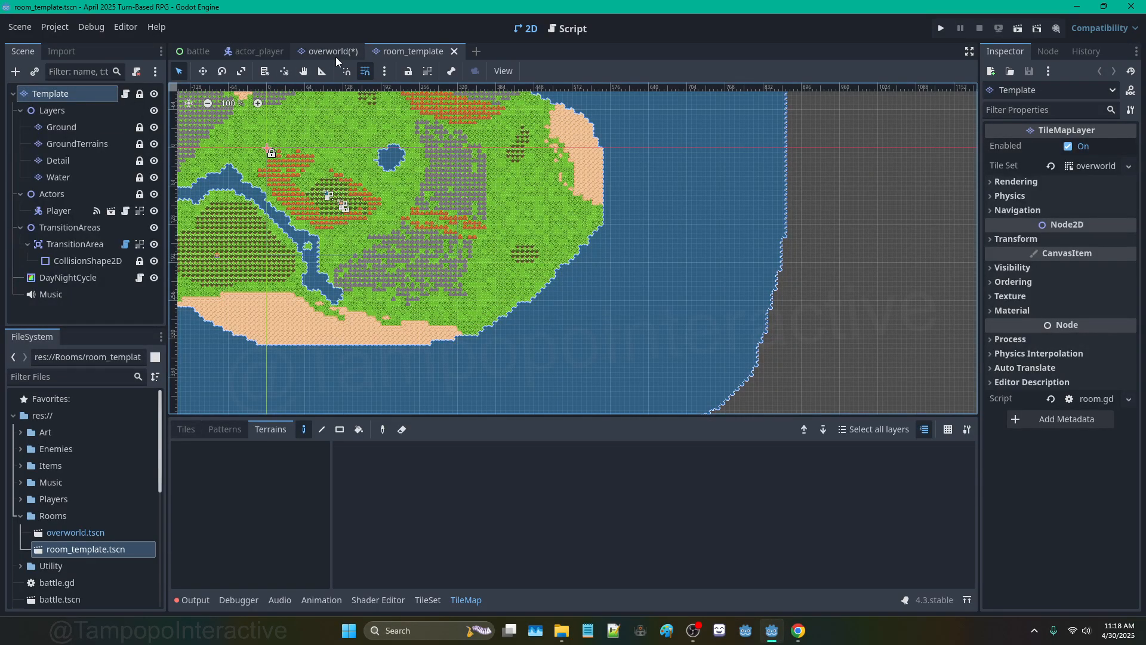
Step: Save the overworld scene, ending on the room_template scene
click(335, 54)
key(ctrl+s)
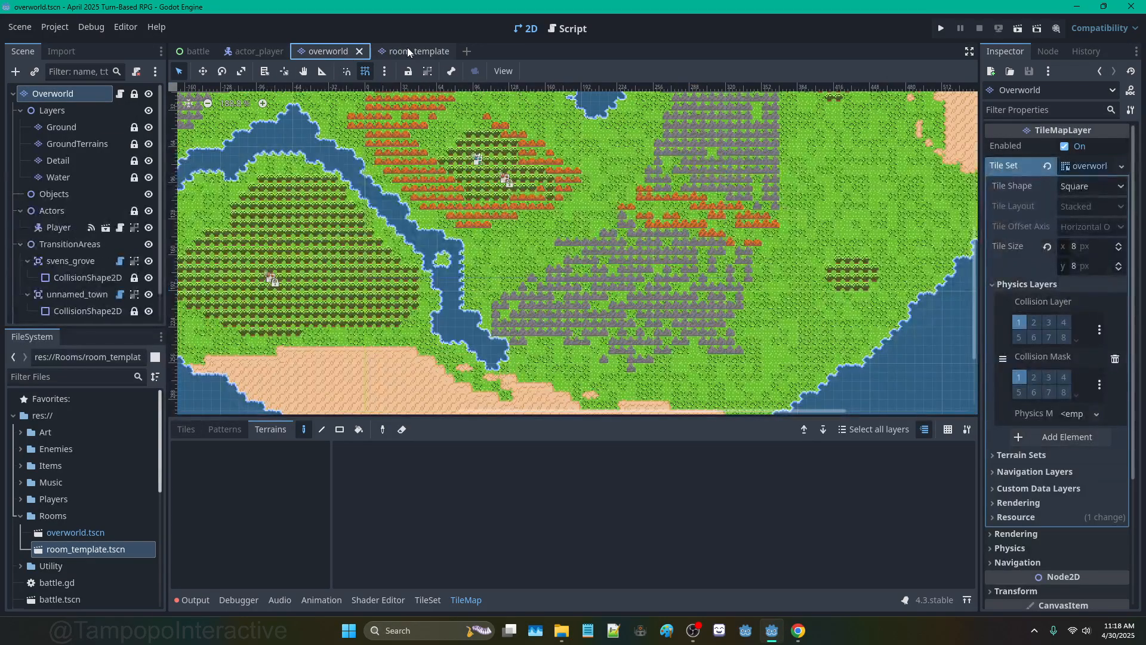
click(408, 49)
scroll(270, 141, down, 4)
click(328, 51)
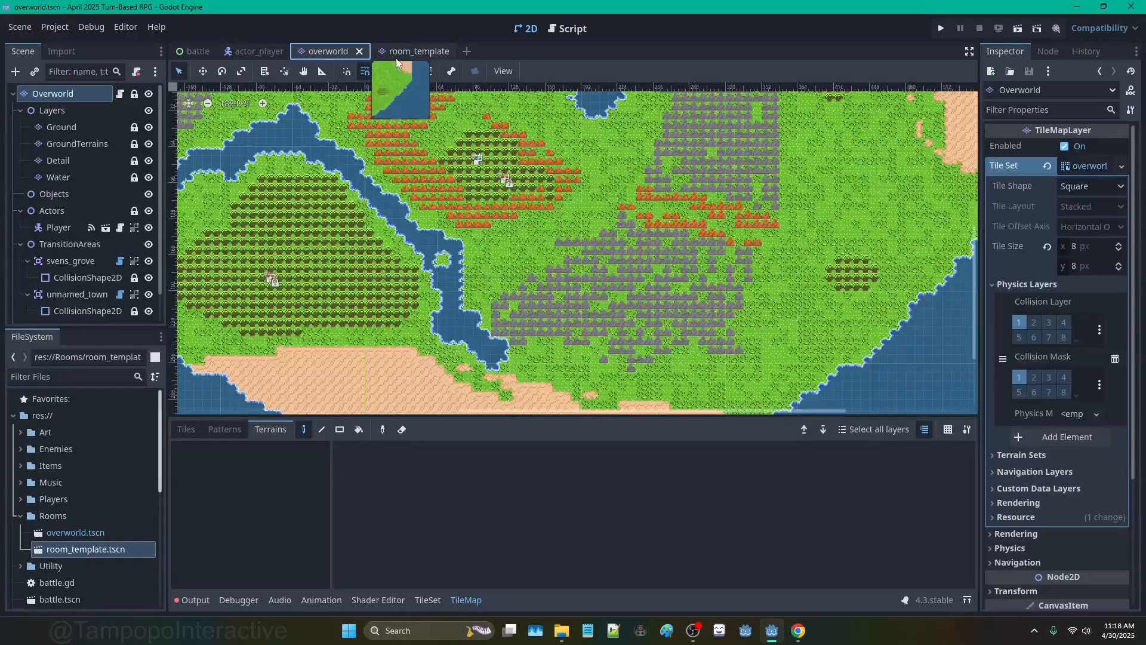
click(414, 52)
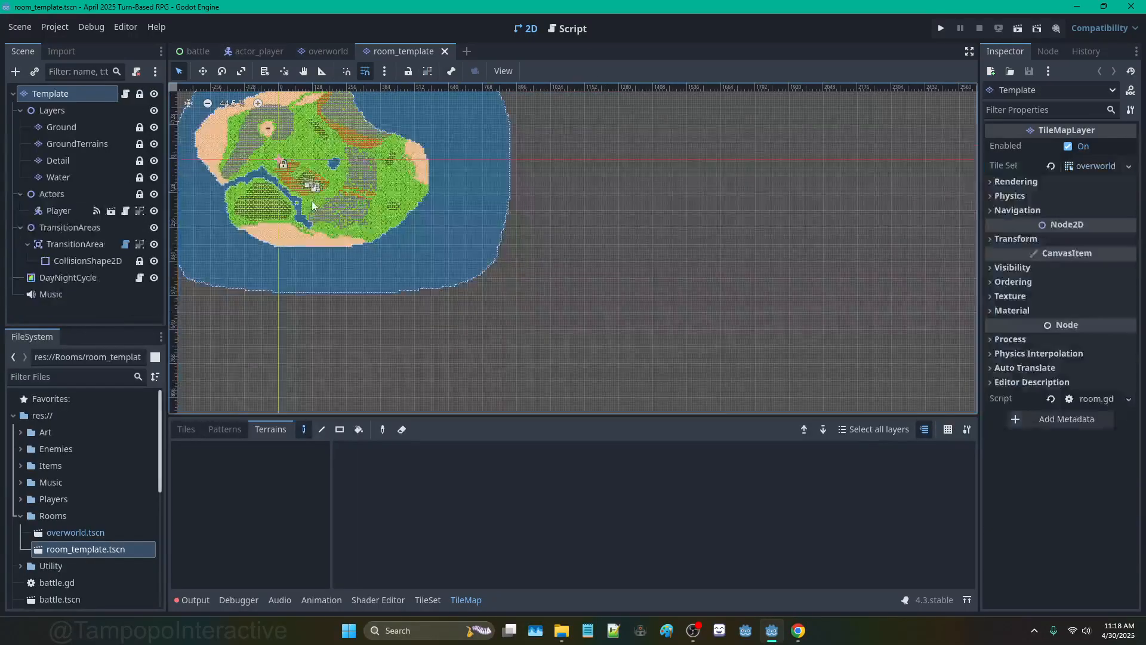
Step: Select the Template root, show the tile atlas, and switch to rectangle mode over the island
click(84, 127)
click(80, 94)
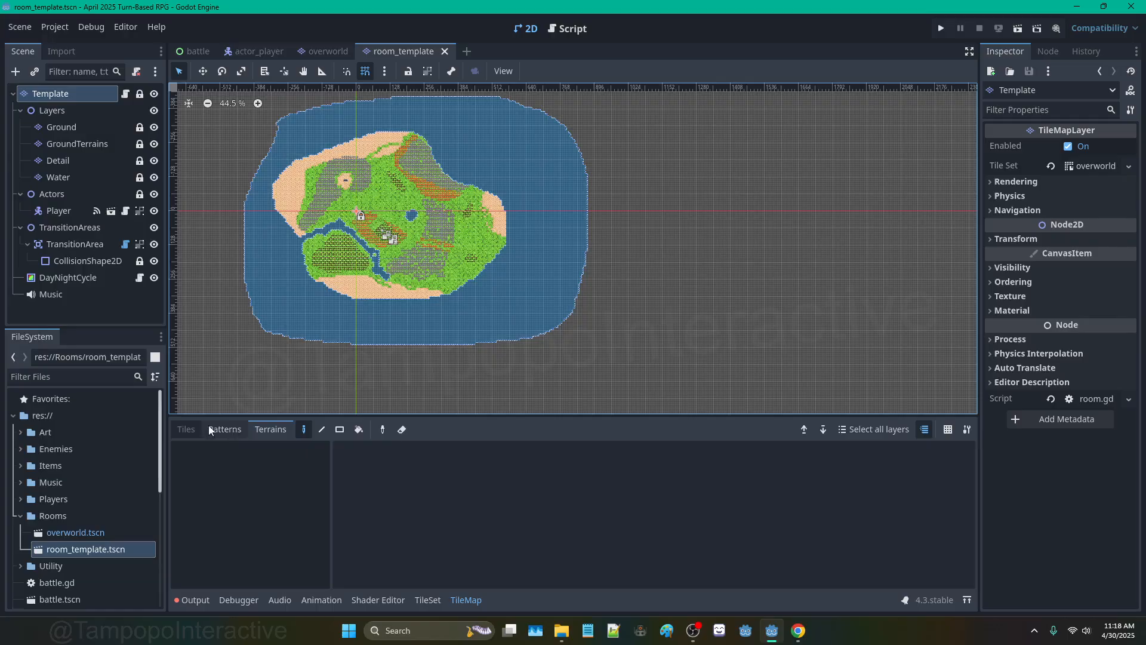
click(186, 429)
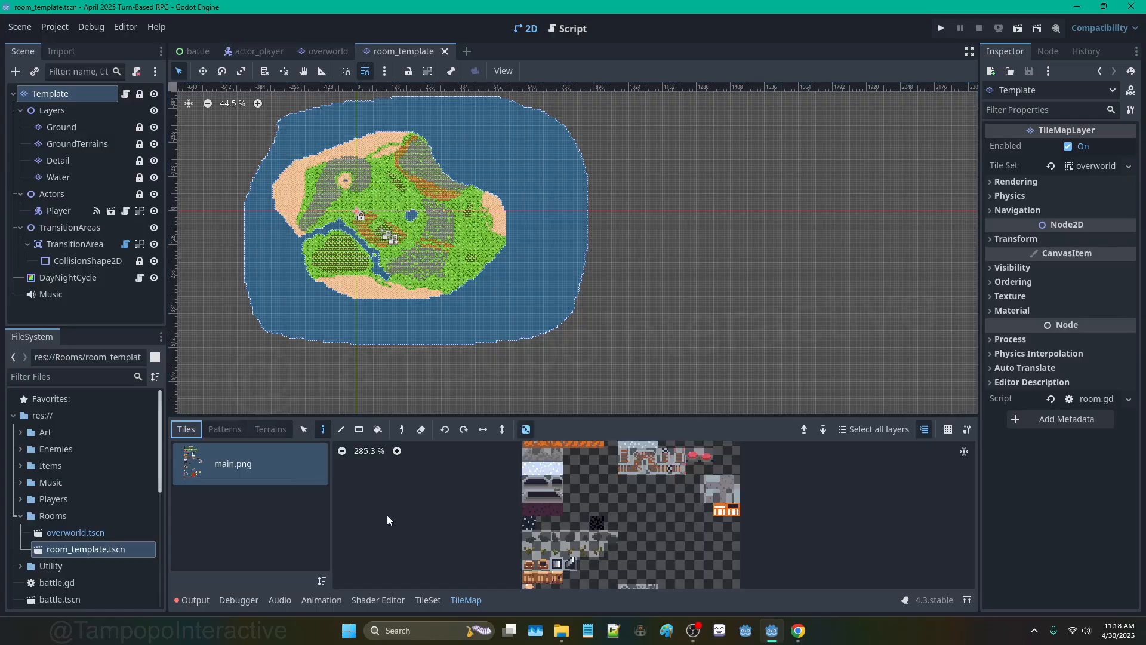
click(358, 429)
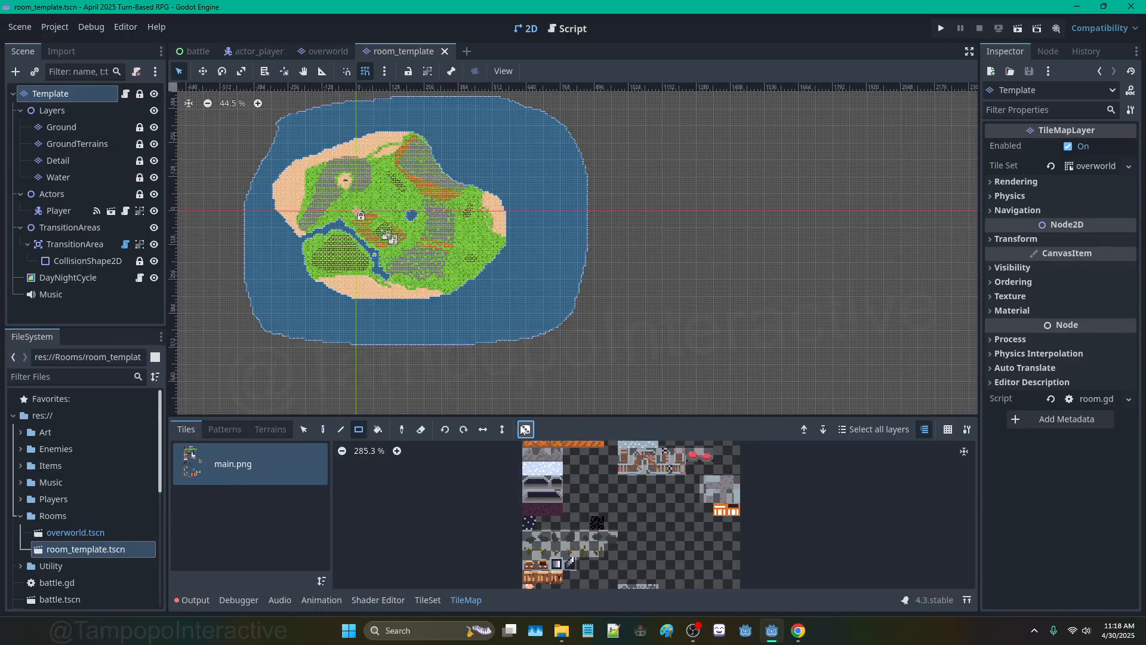
scroll(352, 218, down, 3)
middle_drag(348, 214, 510, 262)
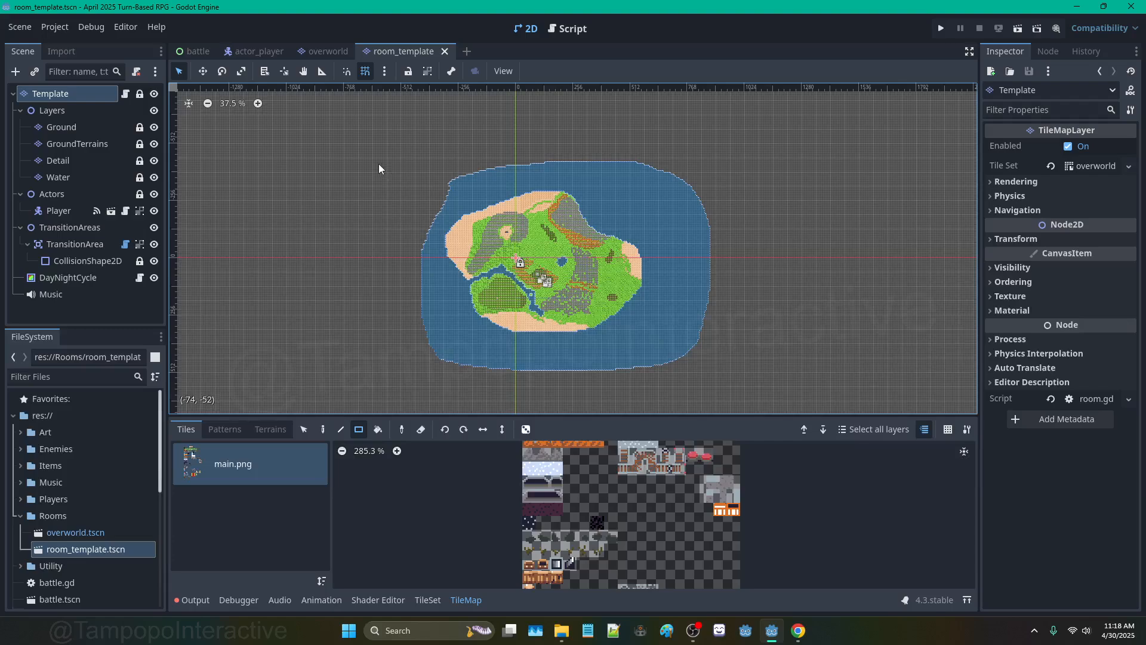
click(360, 430)
Step: Erase the island's tiles from the root, Ground, GroundTerrains, Detail and Water layers
mouse_move(342, 126)
mouse_down()
mouse_move(789, 377)
mouse_move(811, 402)
mouse_up()
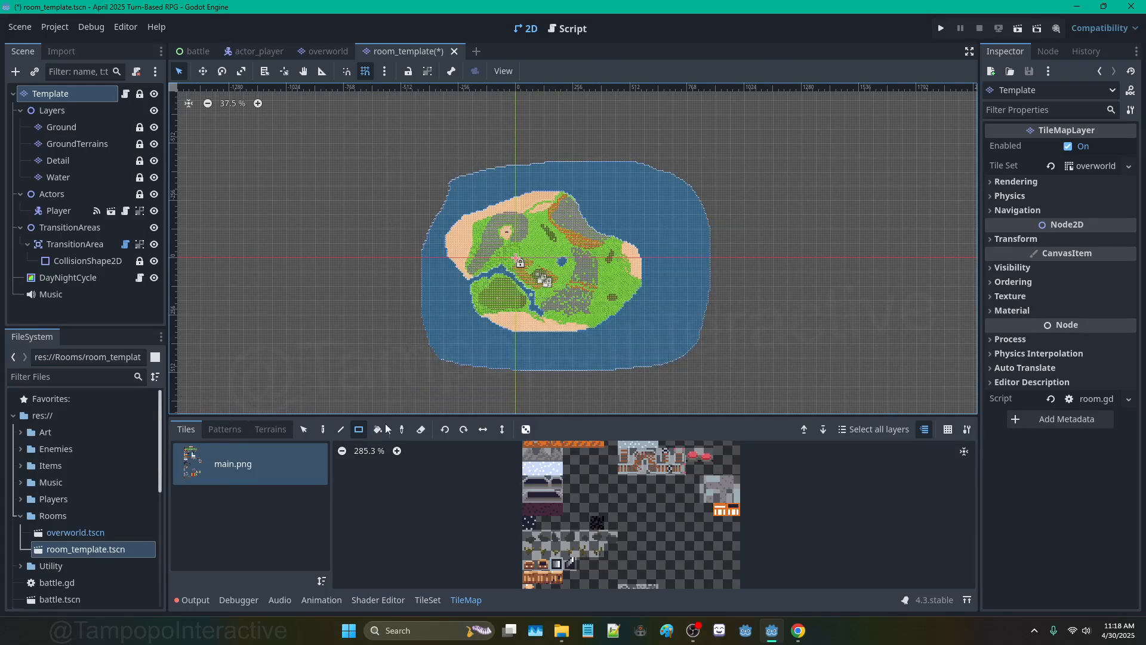
click(62, 126)
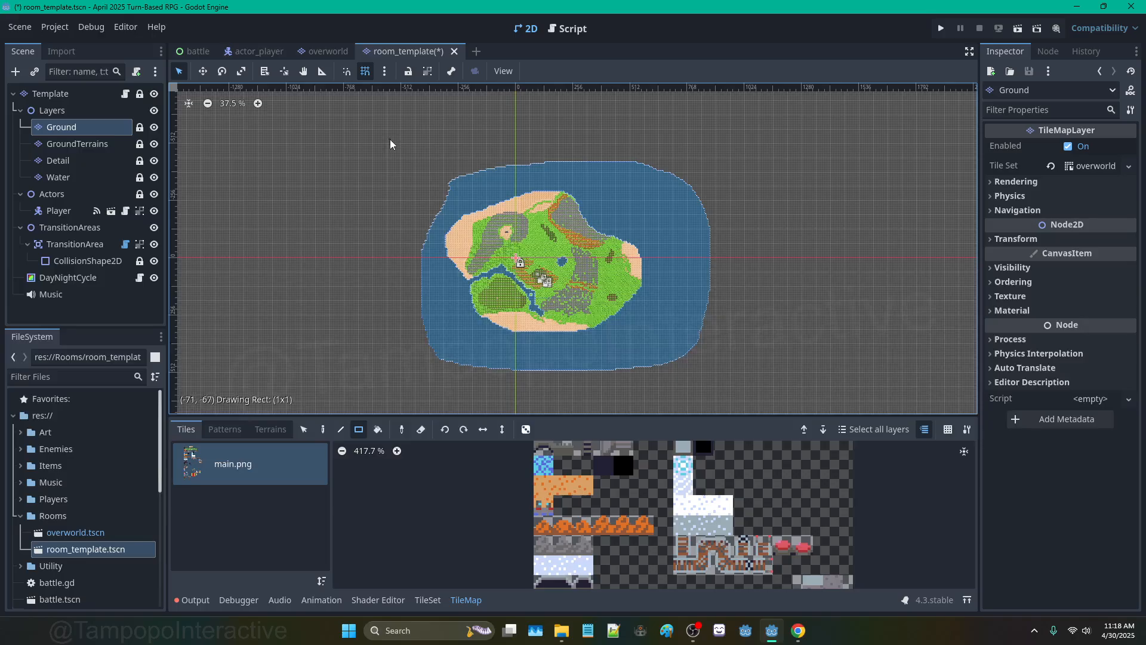
drag(389, 138, 775, 403)
click(95, 147)
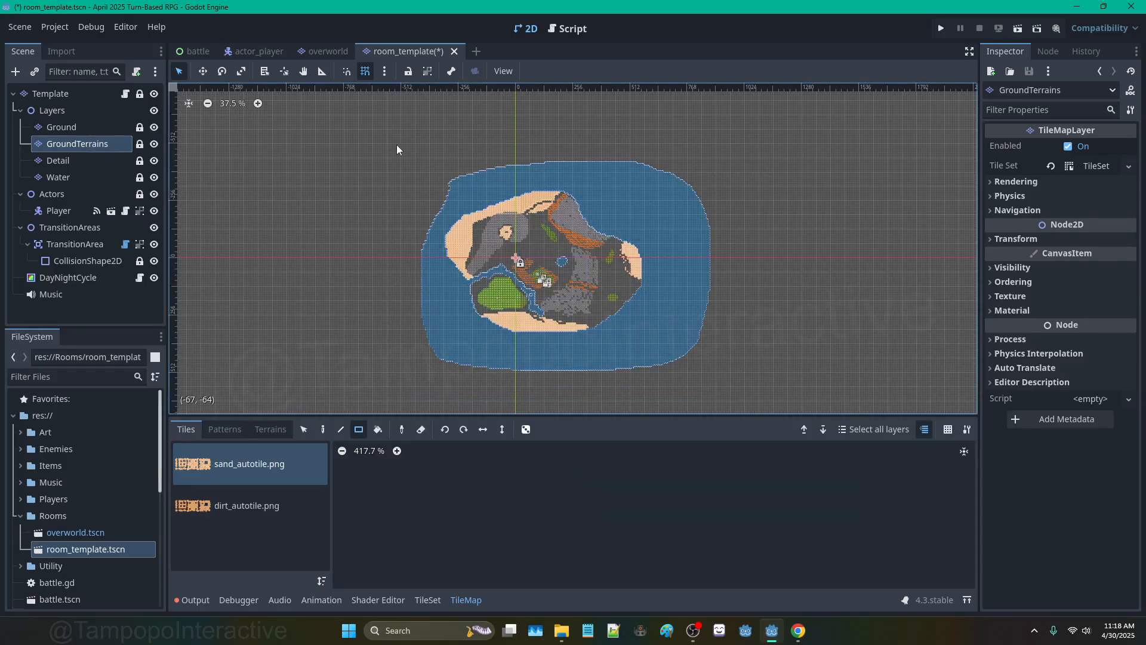
drag(368, 137, 801, 406)
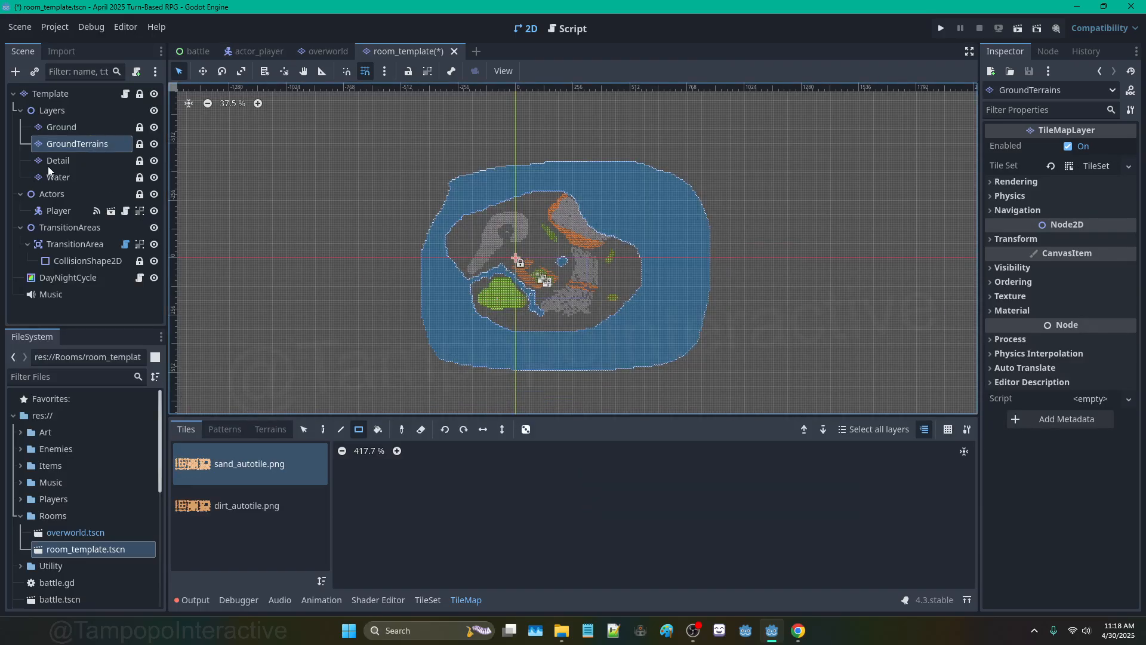
click(50, 165)
drag(378, 142, 768, 400)
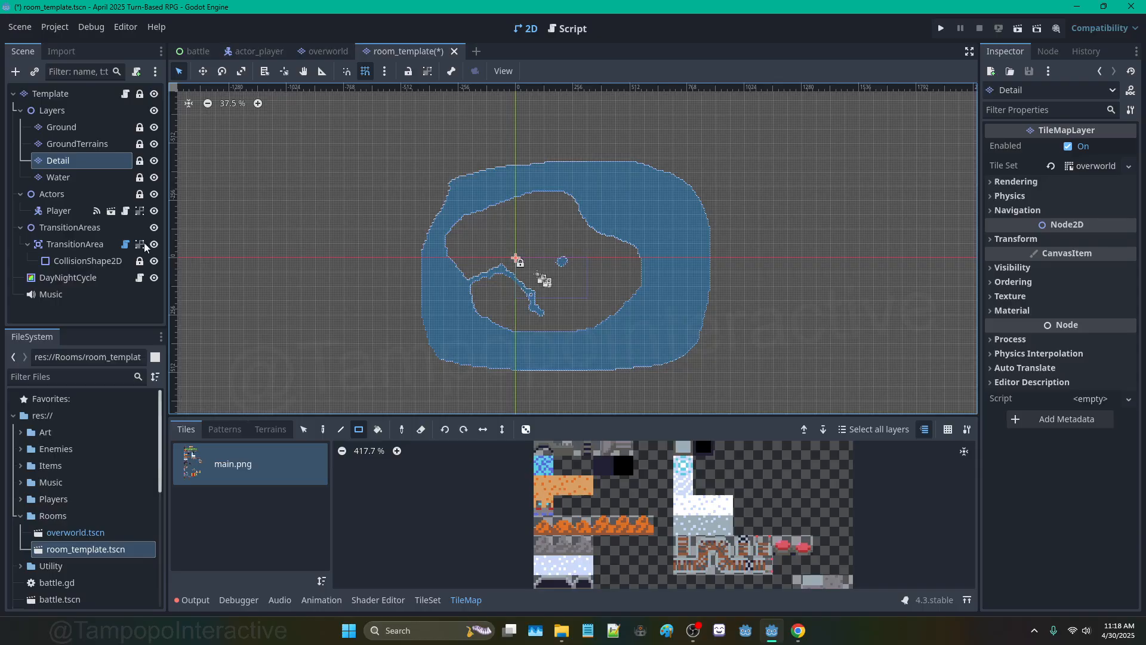
click(58, 177)
drag(367, 142, 800, 405)
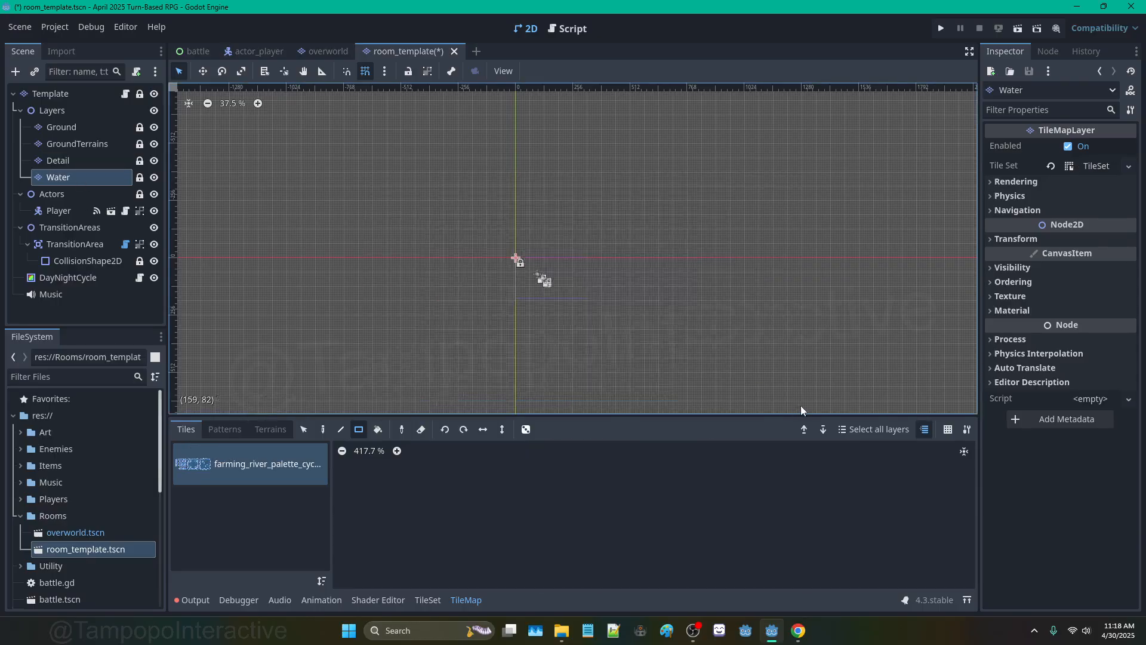
Step: Select the Player node, then the TransitionArea node
click(76, 210)
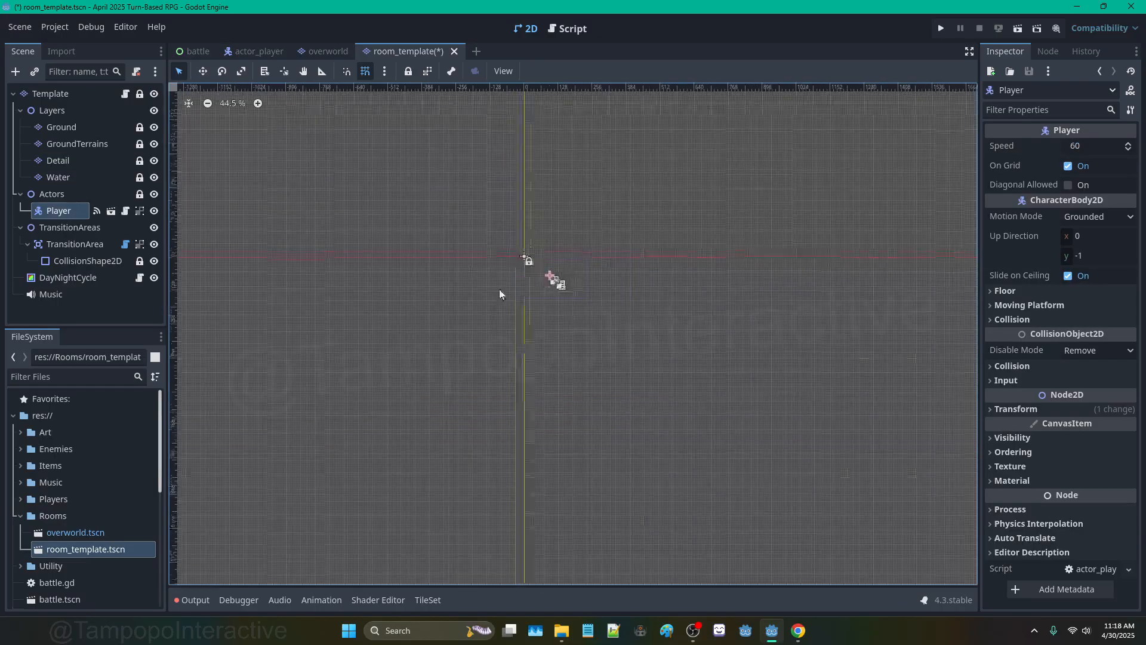
scroll(543, 279, up, 5)
scroll(553, 246, up, 2)
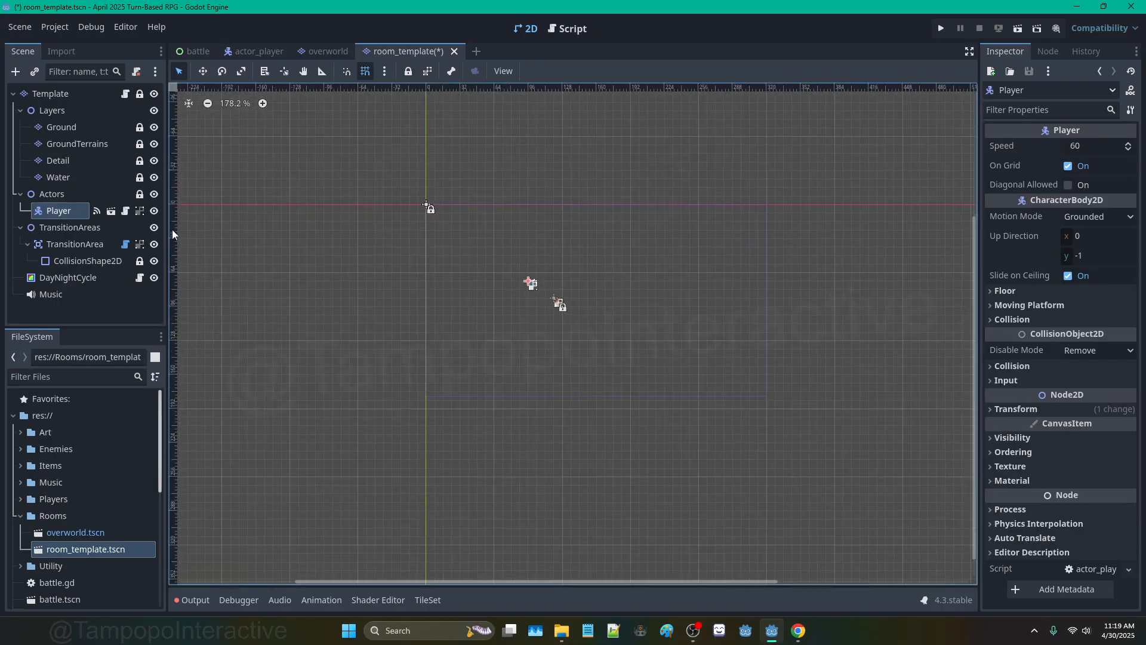
click(88, 251)
Step: Set the template's transition area Target Scene Name to overworld, renaming the node
click(313, 53)
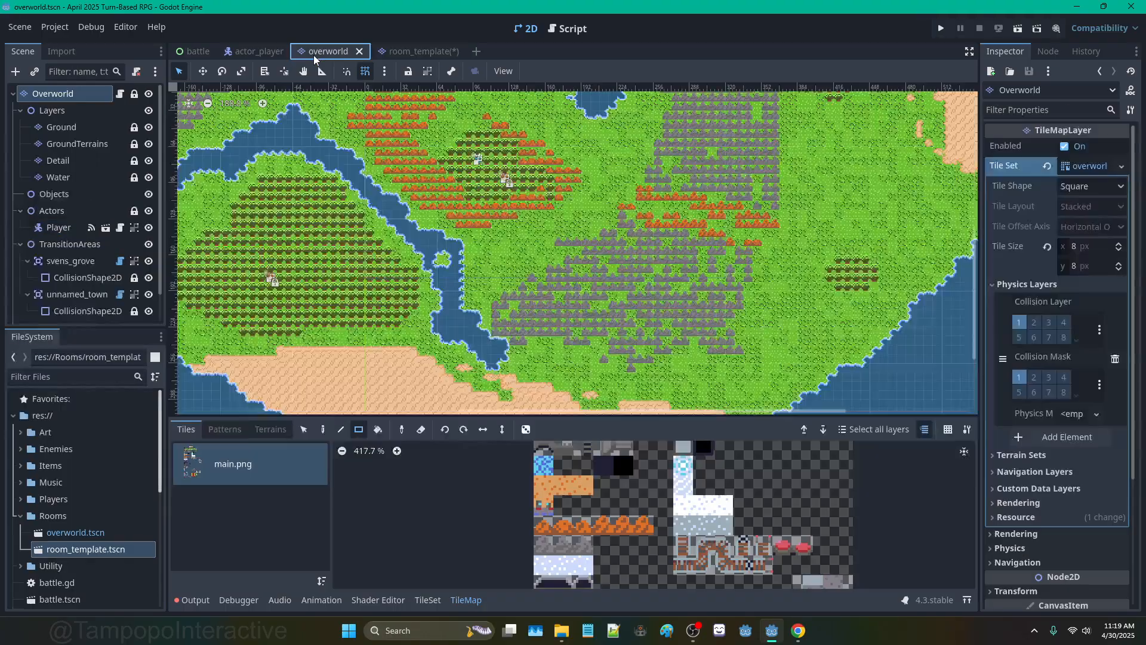
click(406, 51)
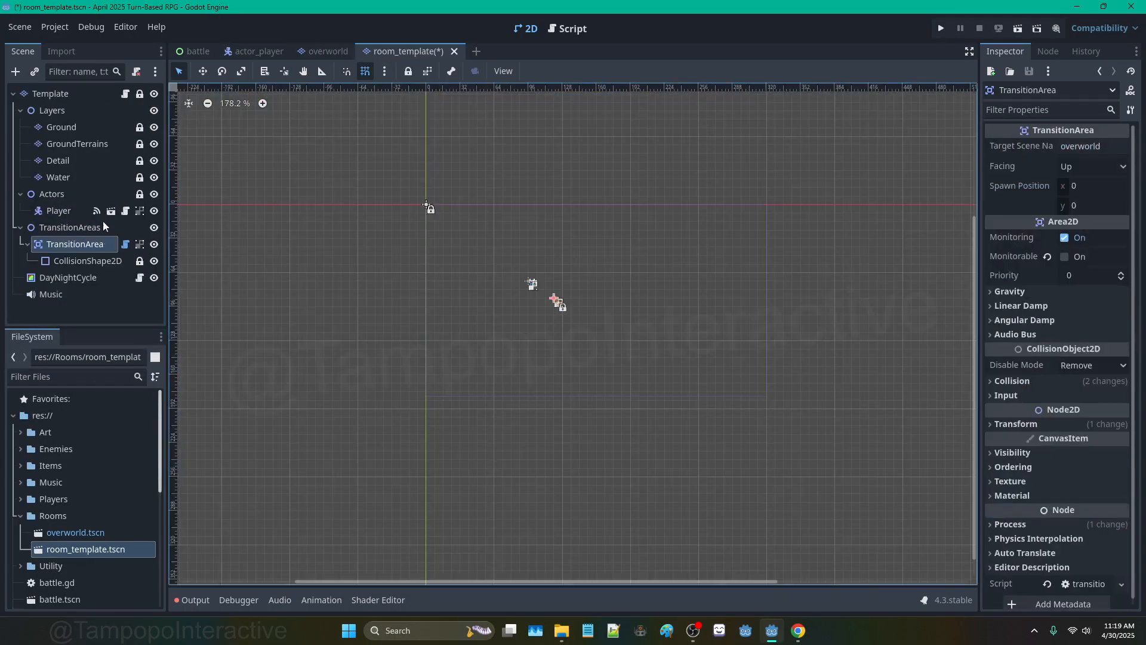
click(82, 262)
click(84, 249)
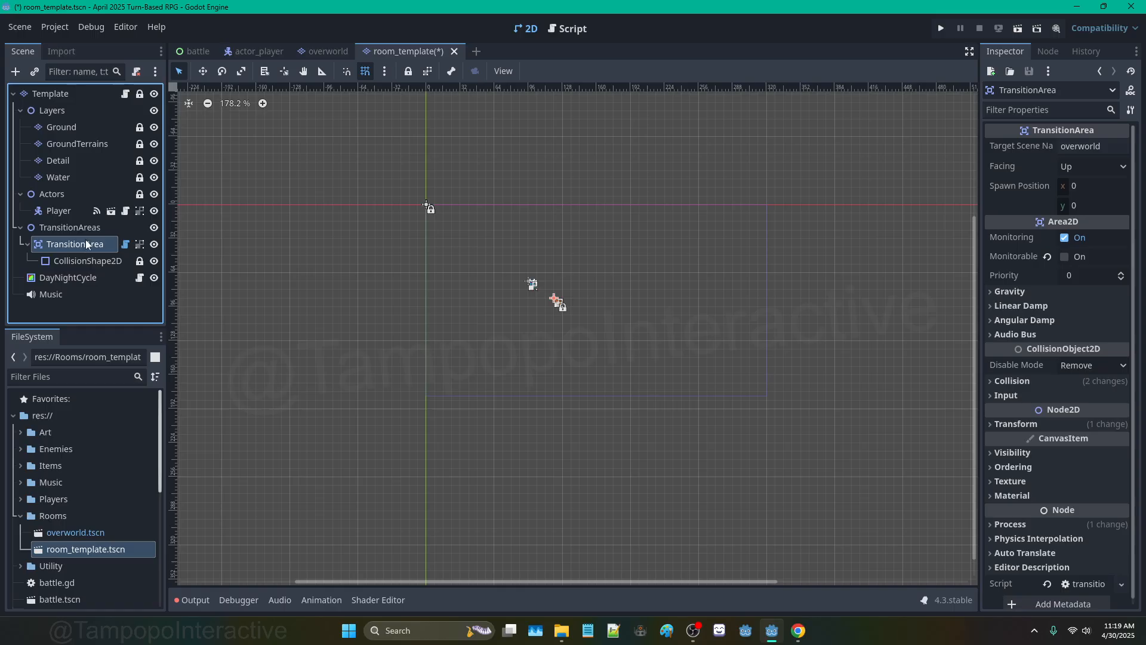
click(1088, 145)
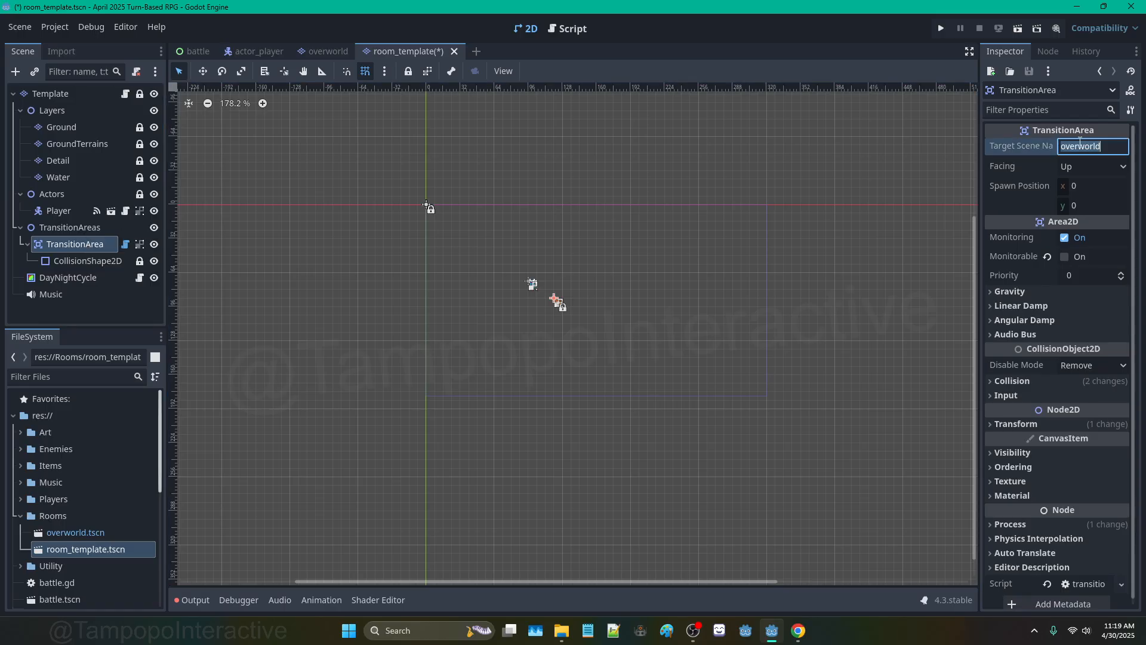
text(overworld)
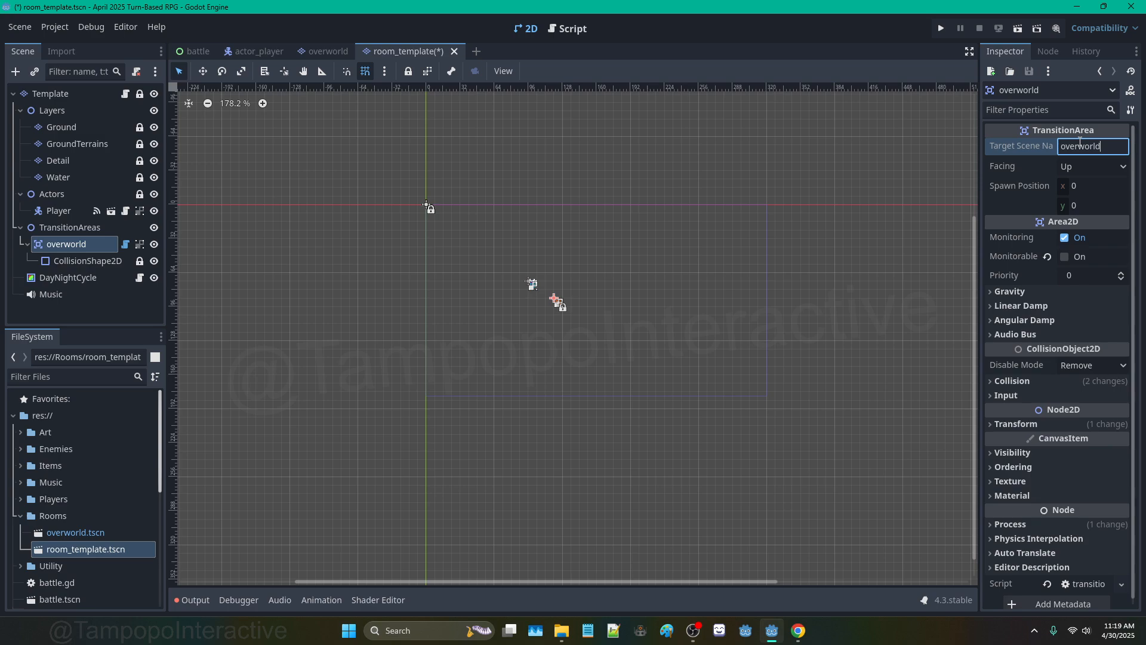
scroll(542, 248, up, 4)
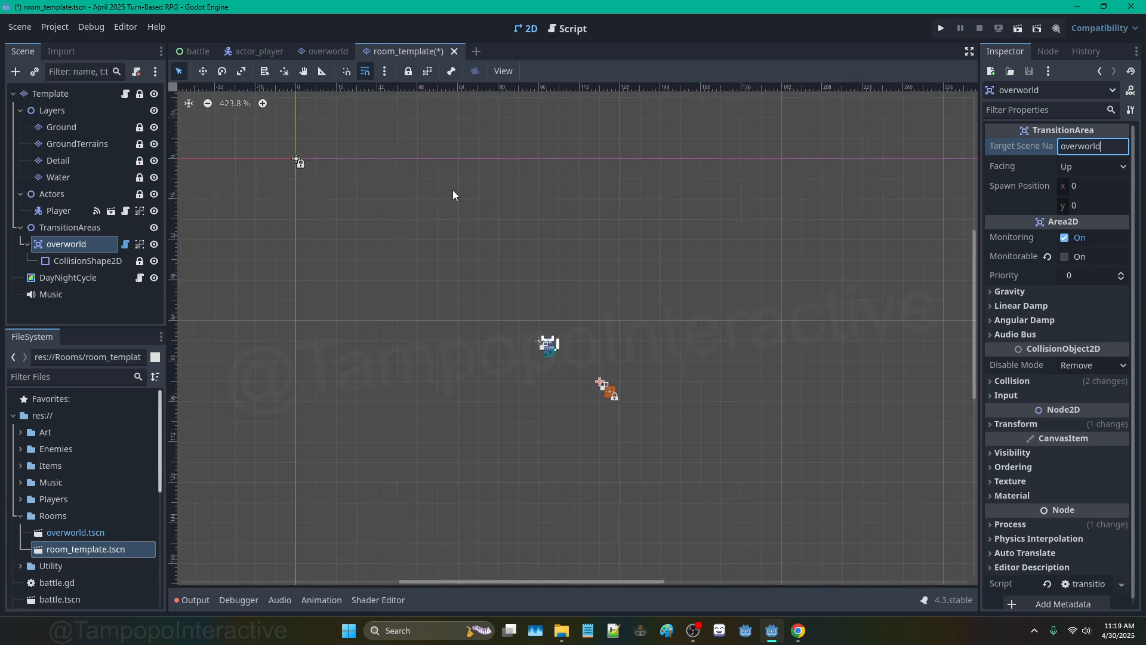
click(104, 260)
click(96, 244)
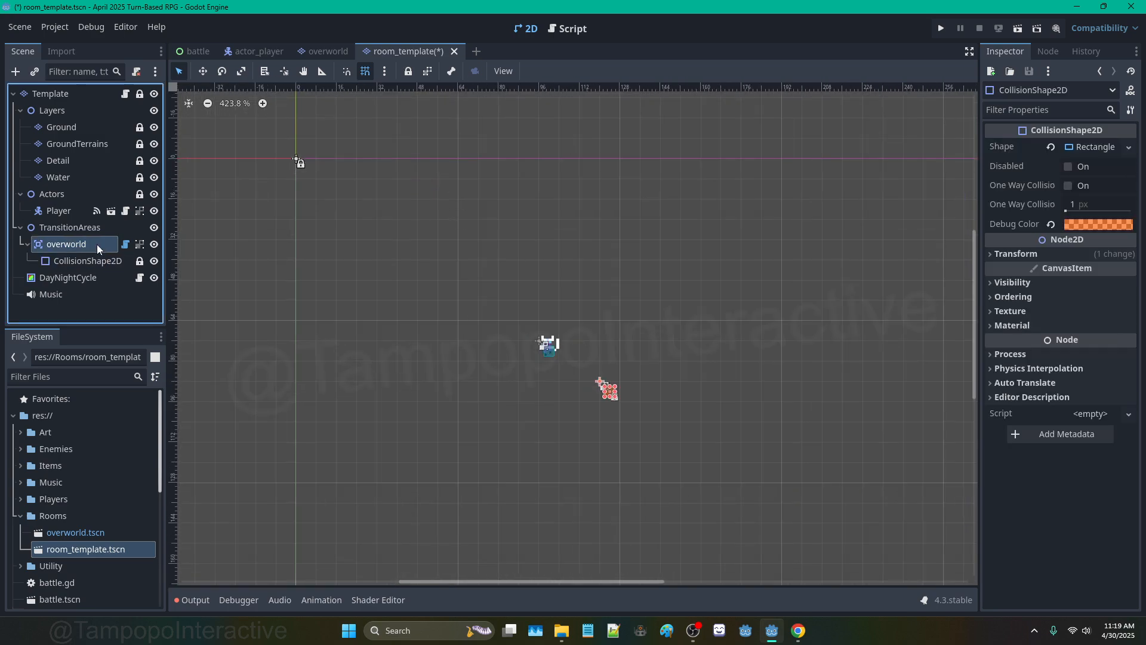
click(73, 263)
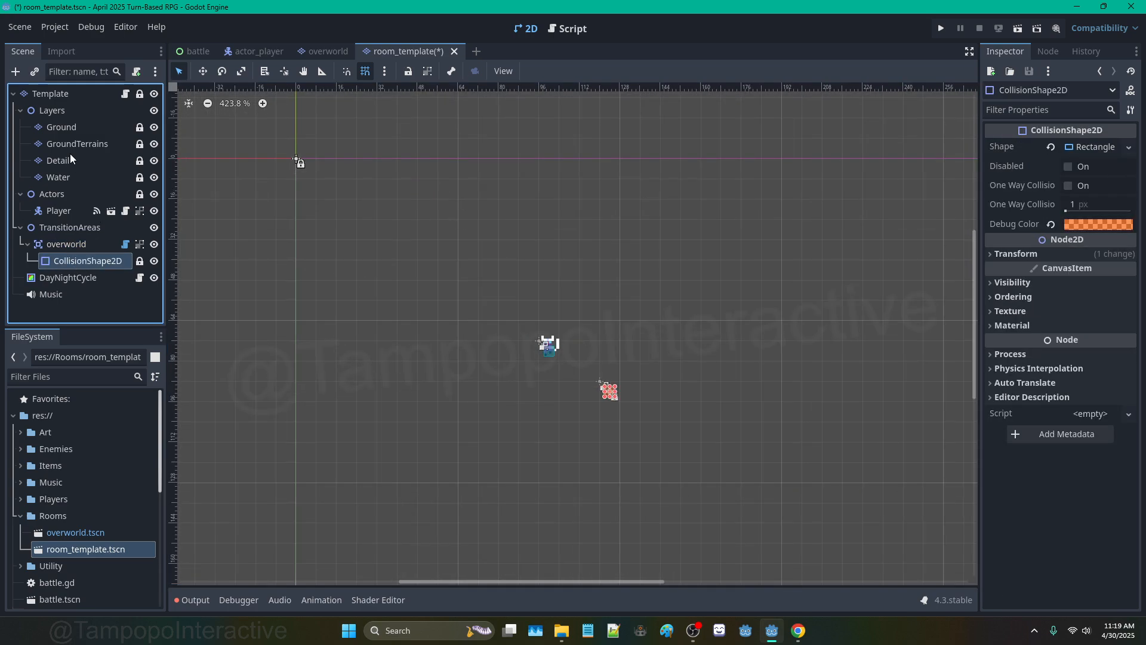
Step: Save room_template, check its DayNightCycle, Music and layer nodes, and close its tab
click(65, 95)
scroll(537, 304, down, 2)
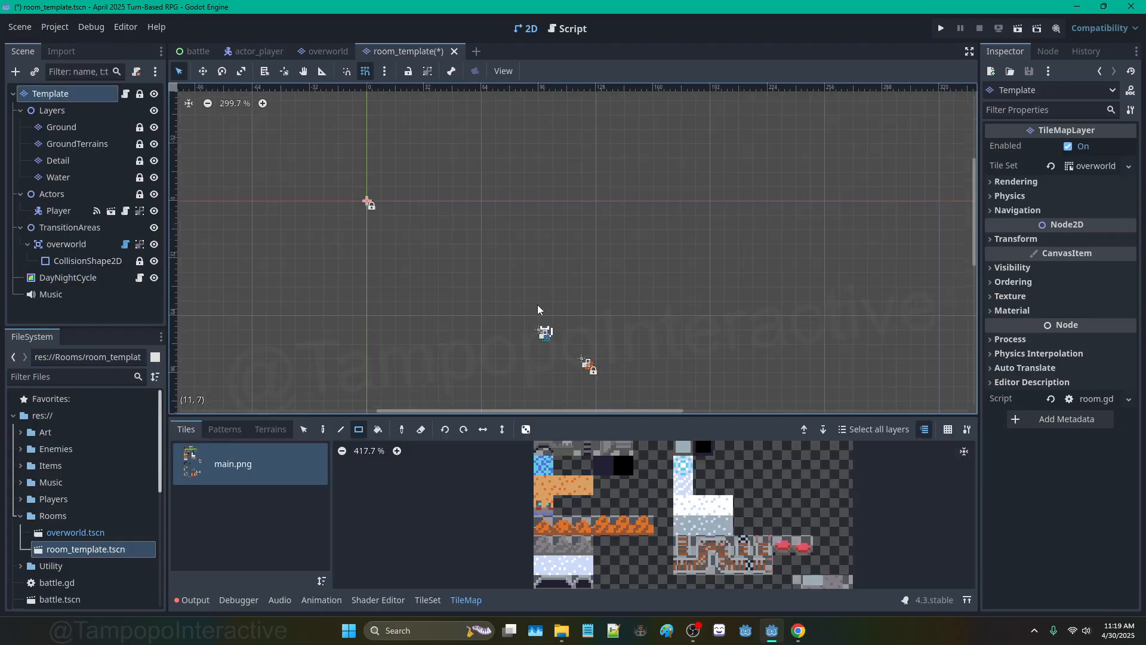
middle_drag(479, 305, 449, 232)
key(ctrl+s)
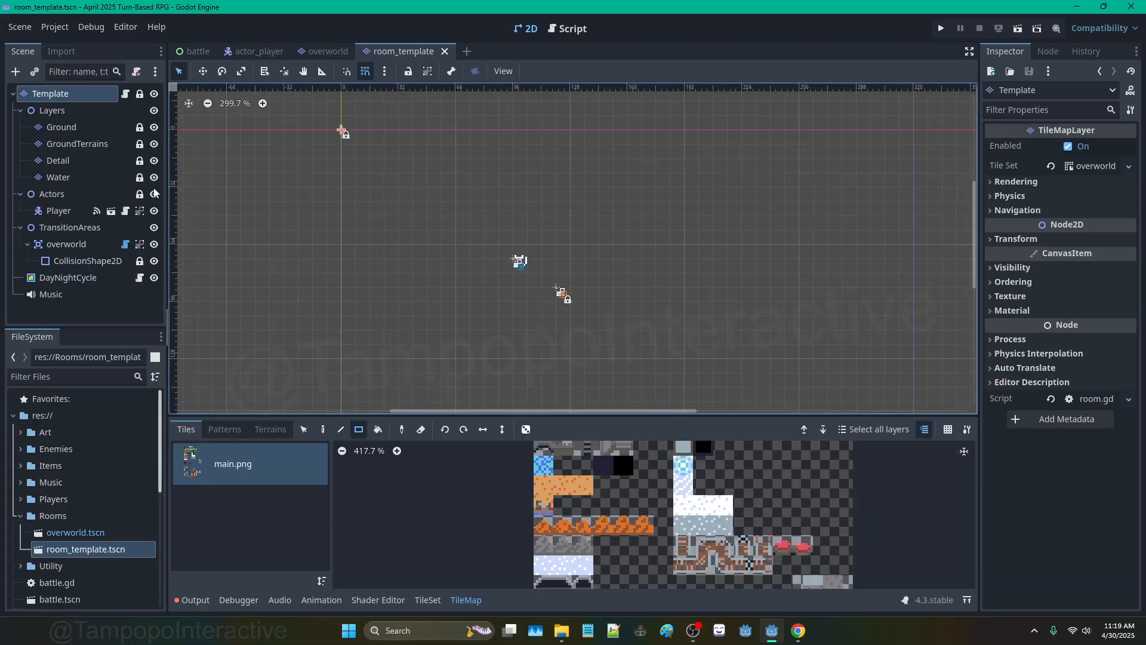
click(96, 279)
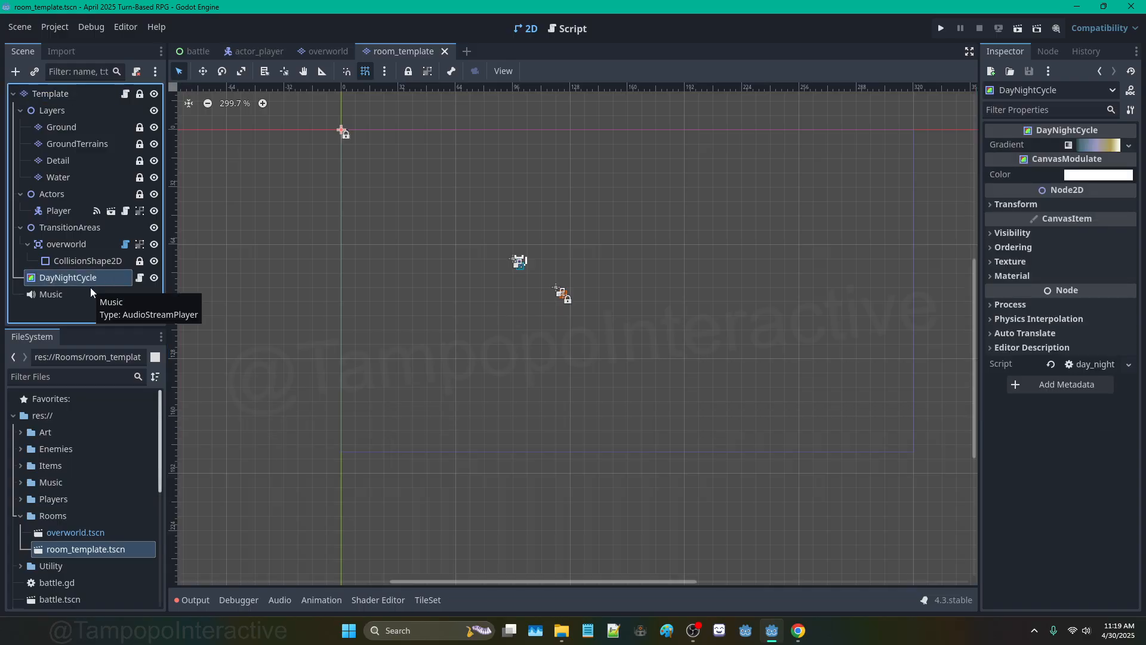
click(91, 294)
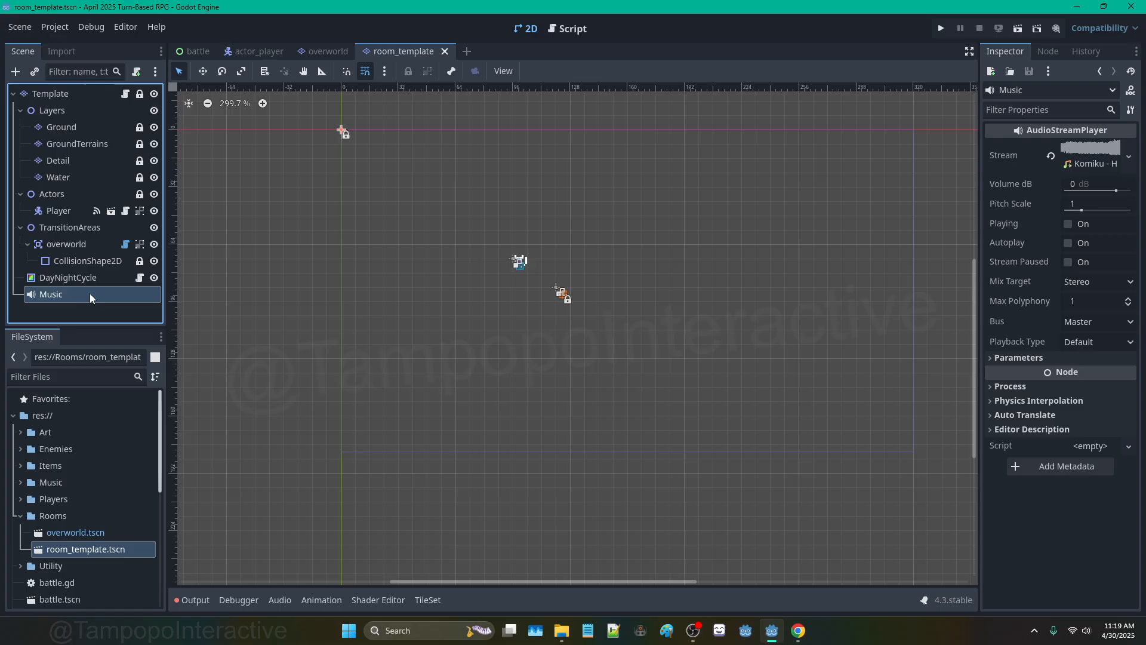
click(88, 160)
click(62, 126)
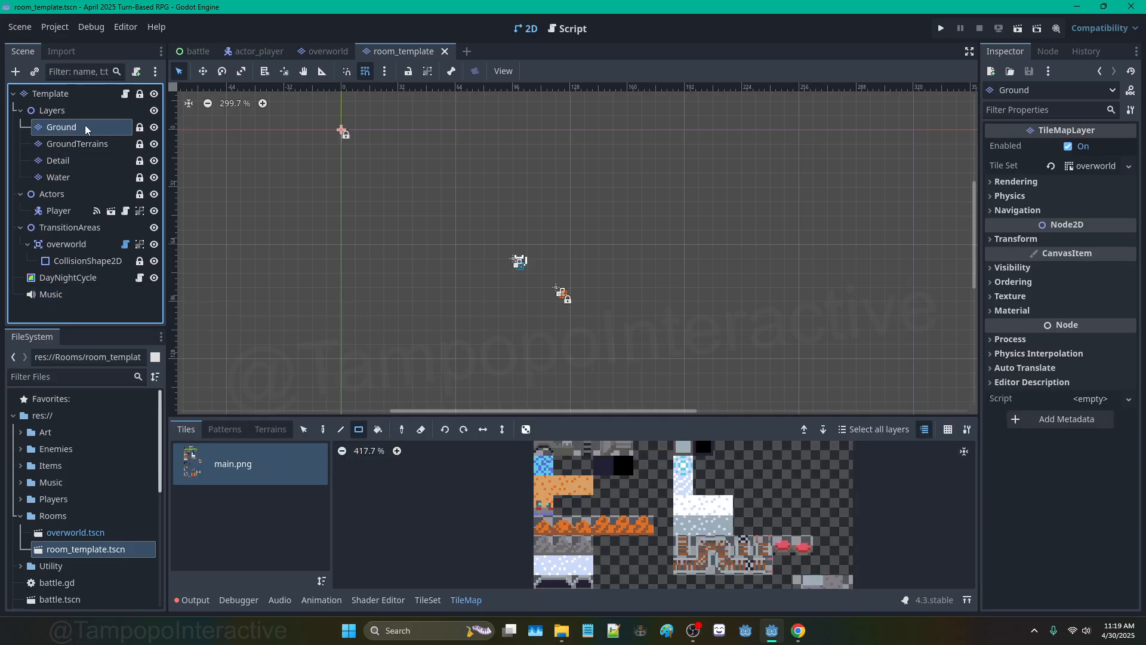
click(403, 51)
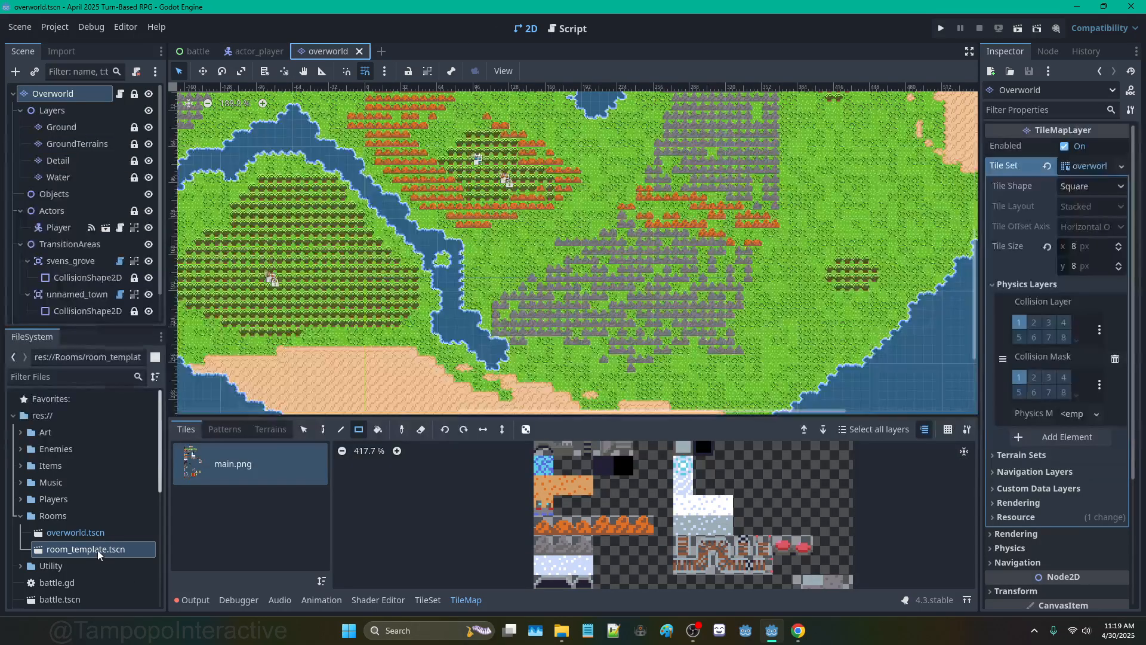
Step: Duplicate room_template.tscn in FileSystem as svens_grove.tscn and open it in a new tab
right_click(98, 549)
click(149, 495)
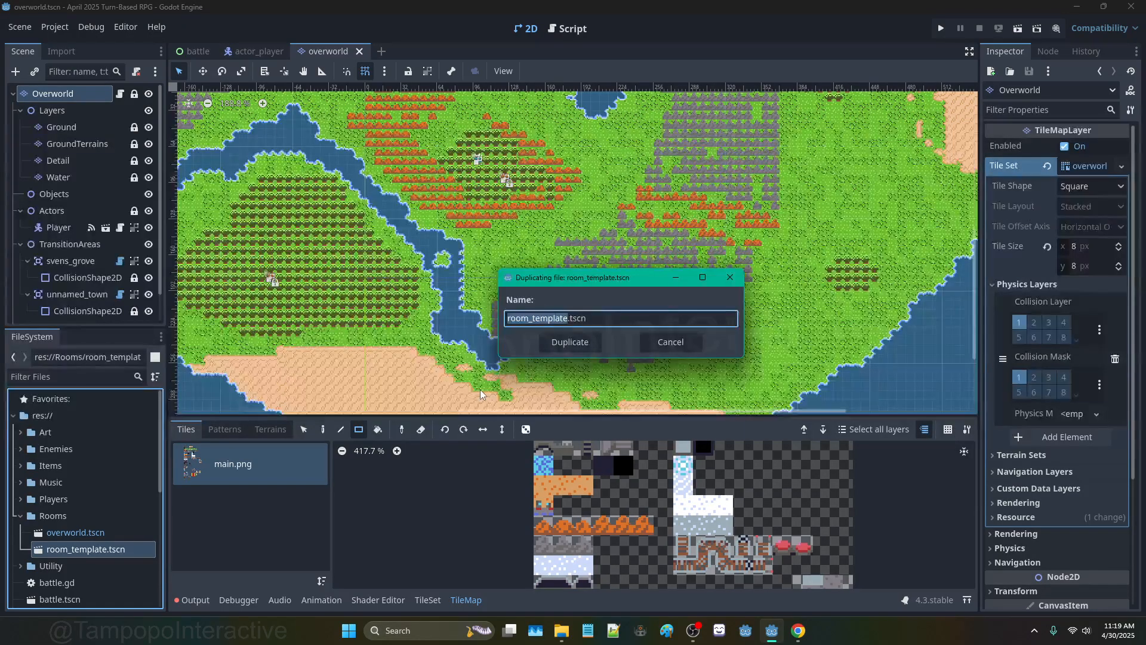
text(svens_grove)
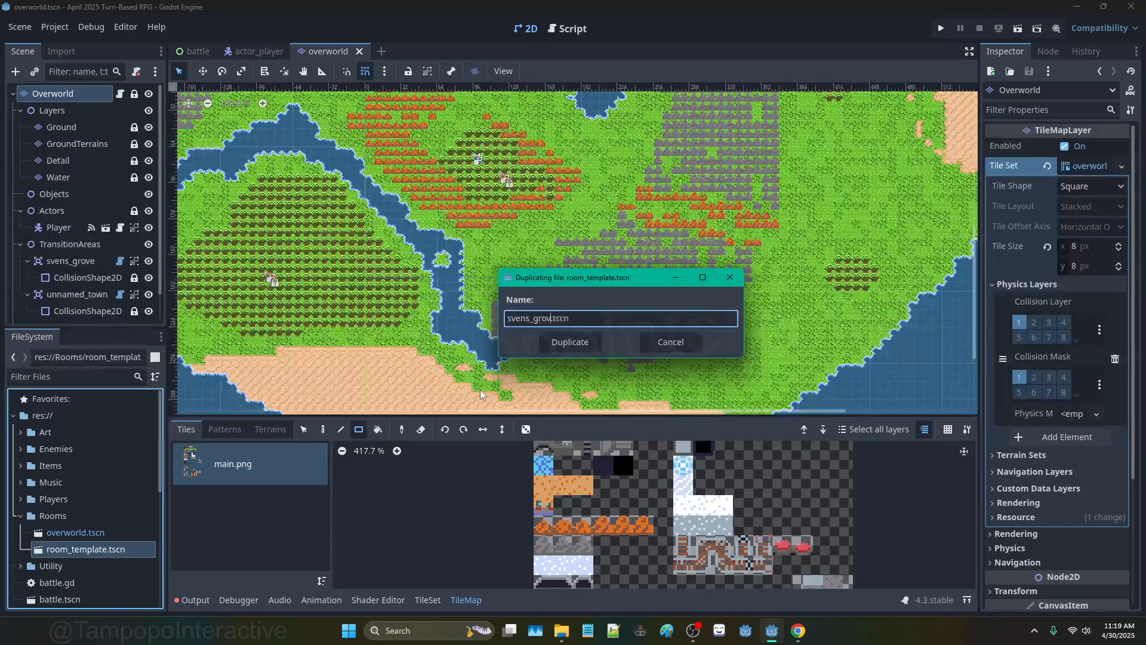
key(Return)
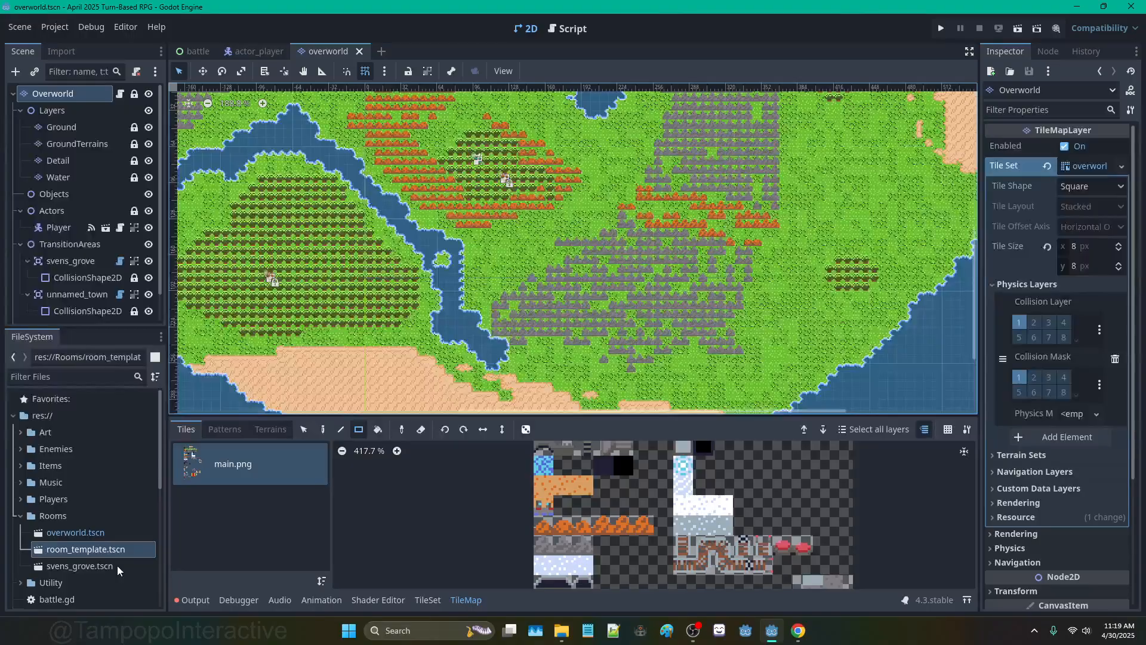
double_click(117, 564)
scroll(309, 185, up, 1)
middle_drag(272, 143, 356, 155)
scroll(355, 155, up, 3)
Step: On the Ground layer, pick the row of grass tiles and enable random tile placement
click(62, 127)
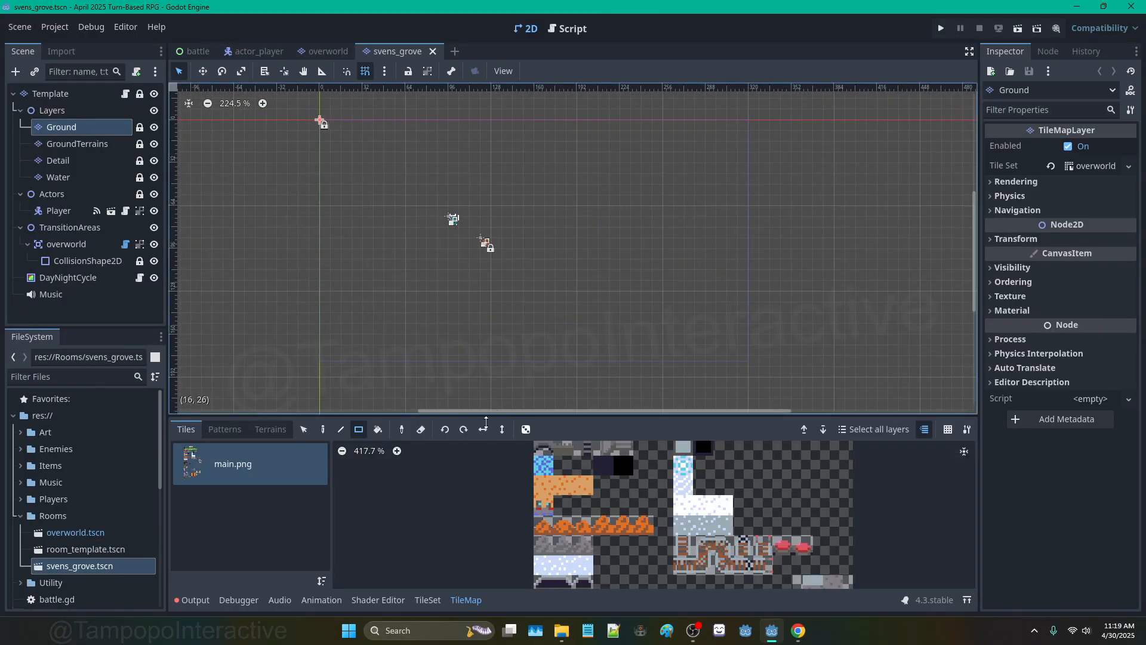
scroll(574, 484, up, 4)
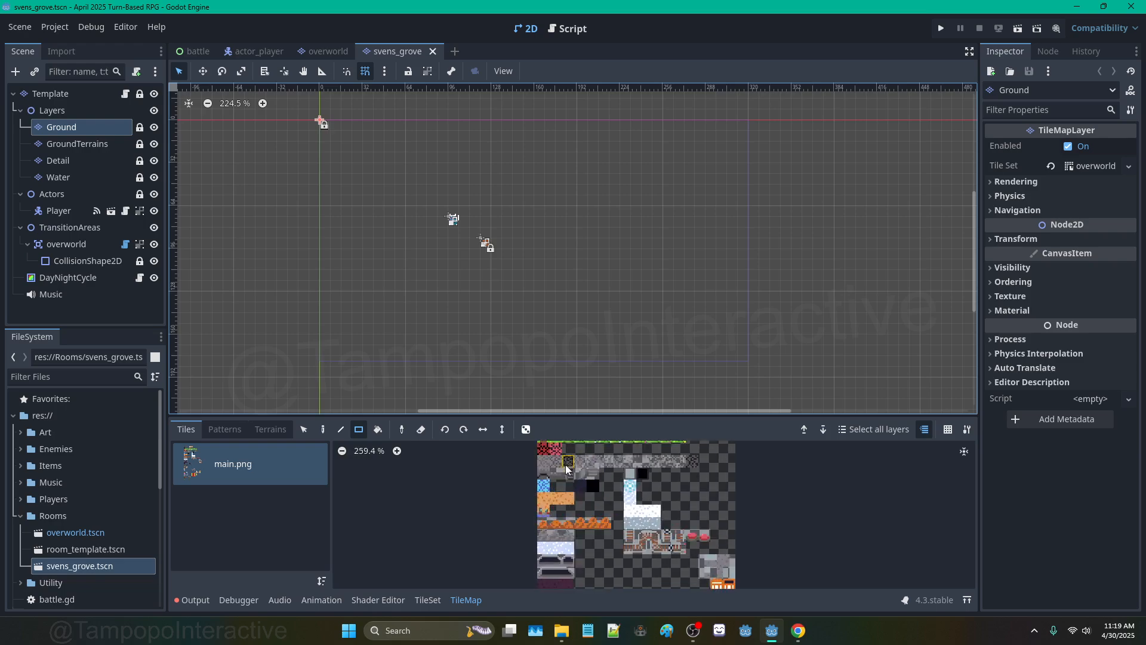
drag(570, 456, 765, 465)
click(526, 429)
Step: Paint a 24x15 grass rectangle across the room and save svens_grove
scroll(416, 191, down, 1)
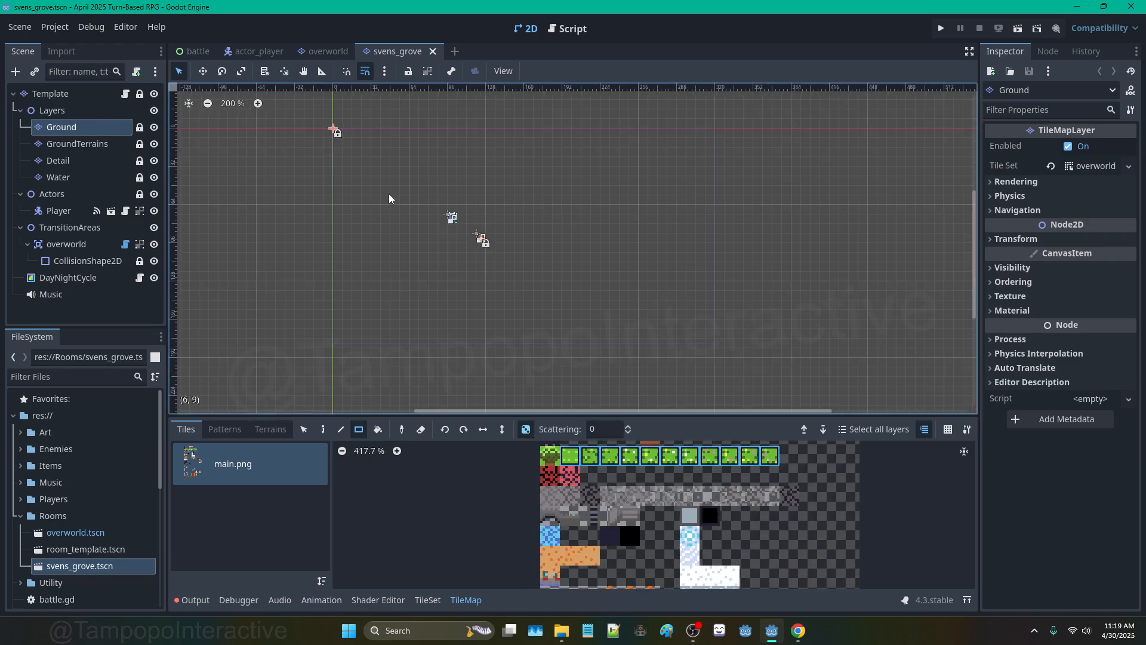
mouse_move(367, 161)
mouse_down()
mouse_move(544, 284)
mouse_move(589, 301)
mouse_up()
scroll(439, 274, up, 6)
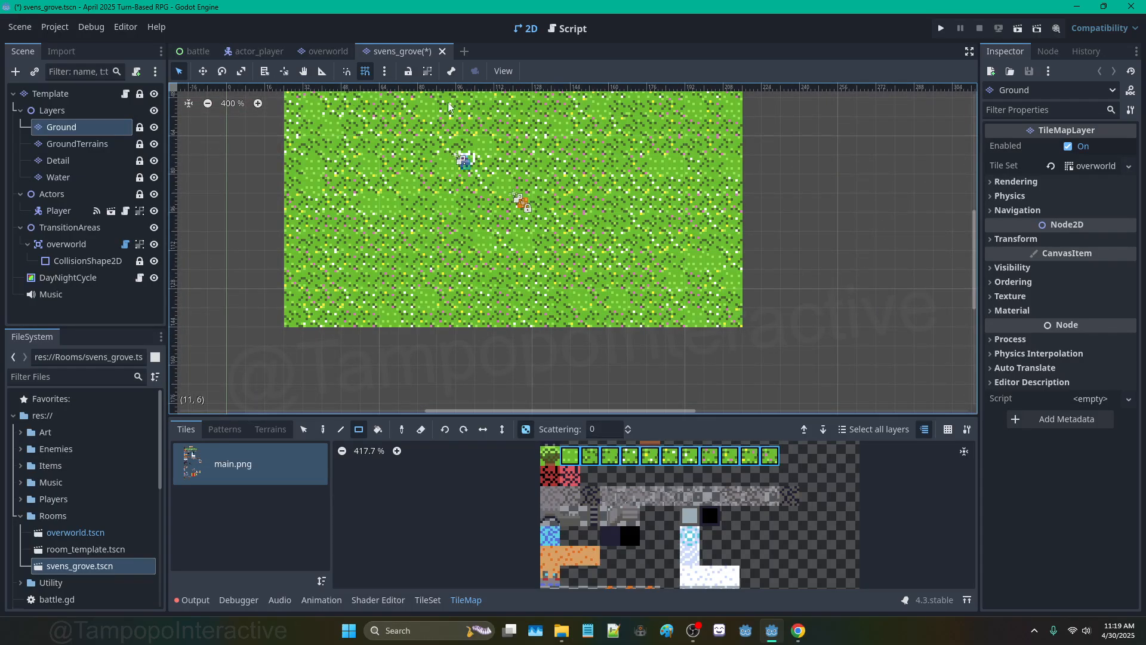
key(ctrl+s)
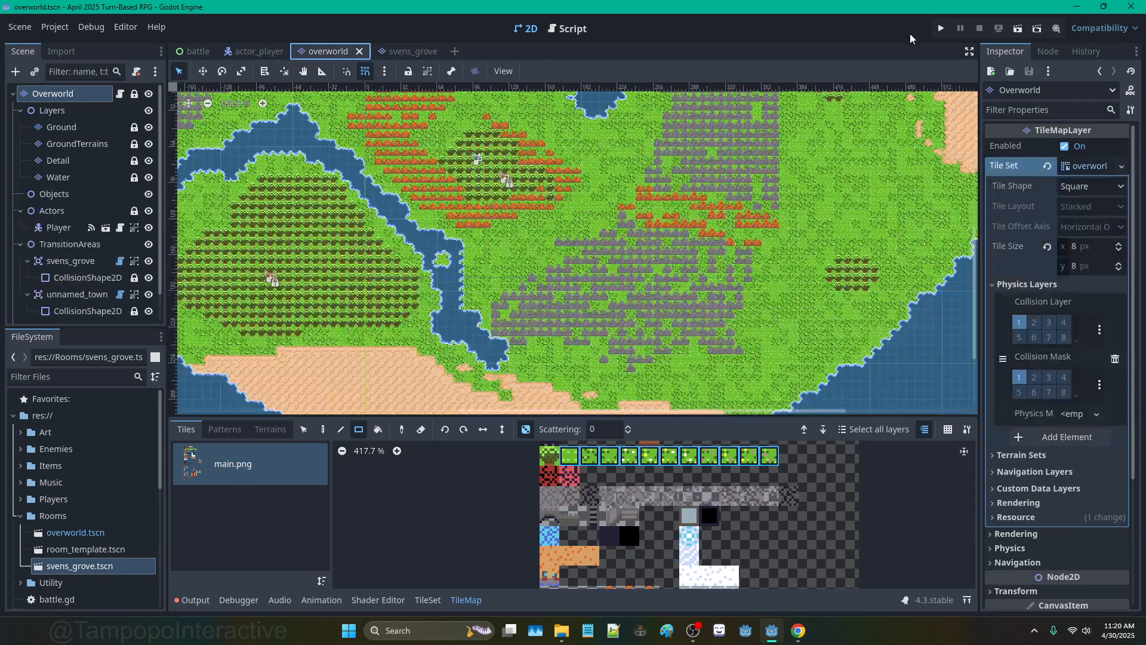
Step: Run the game, walk into the transition area, and review the facing and spawn position lines
click(941, 30)
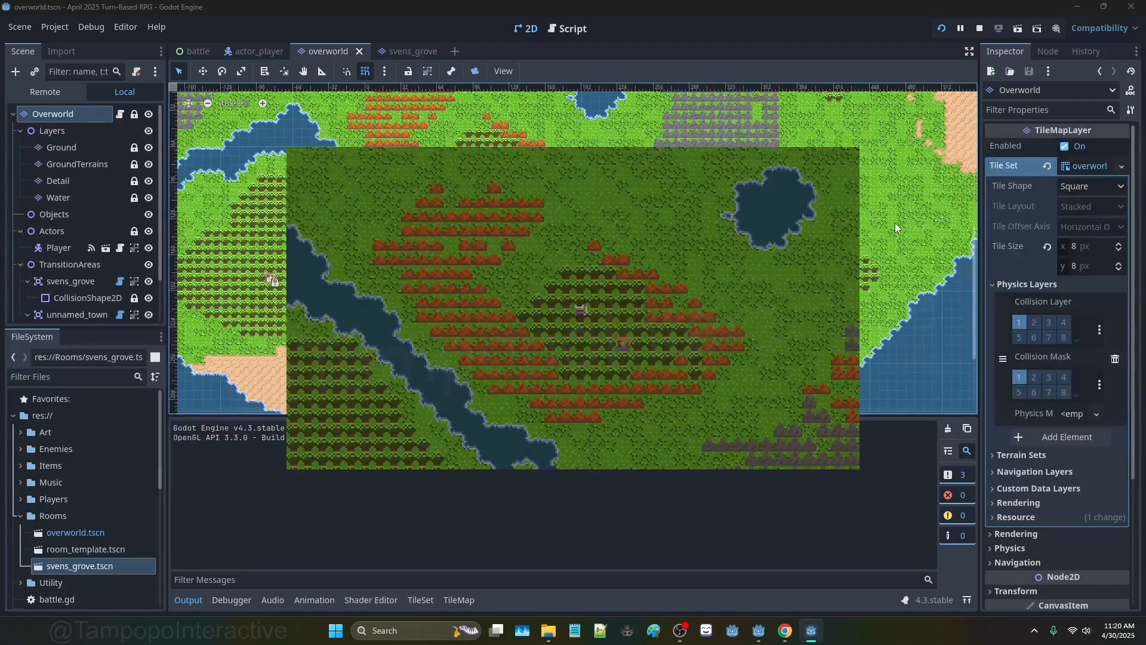
key(Right)
key(Down)
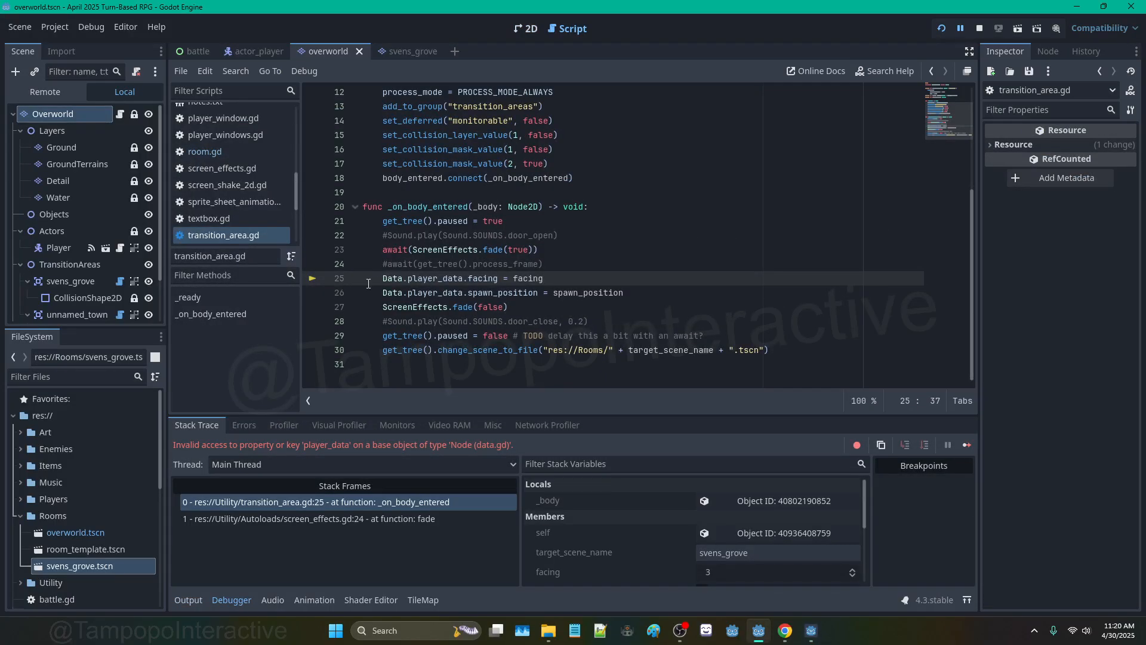
drag(378, 283, 637, 293)
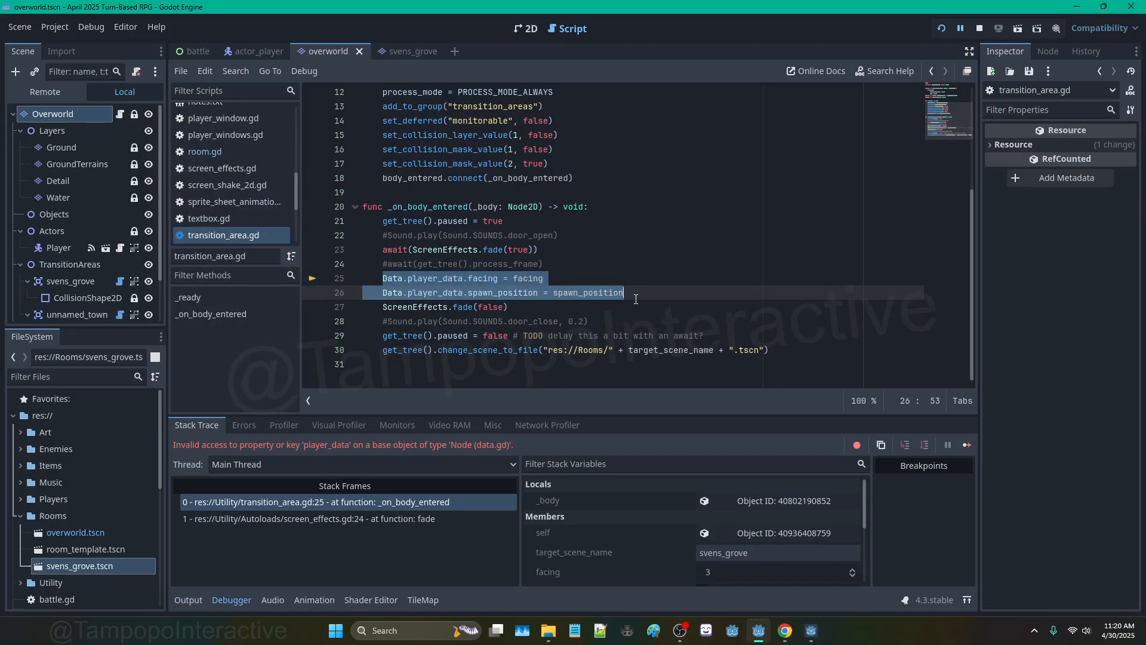
click(580, 262)
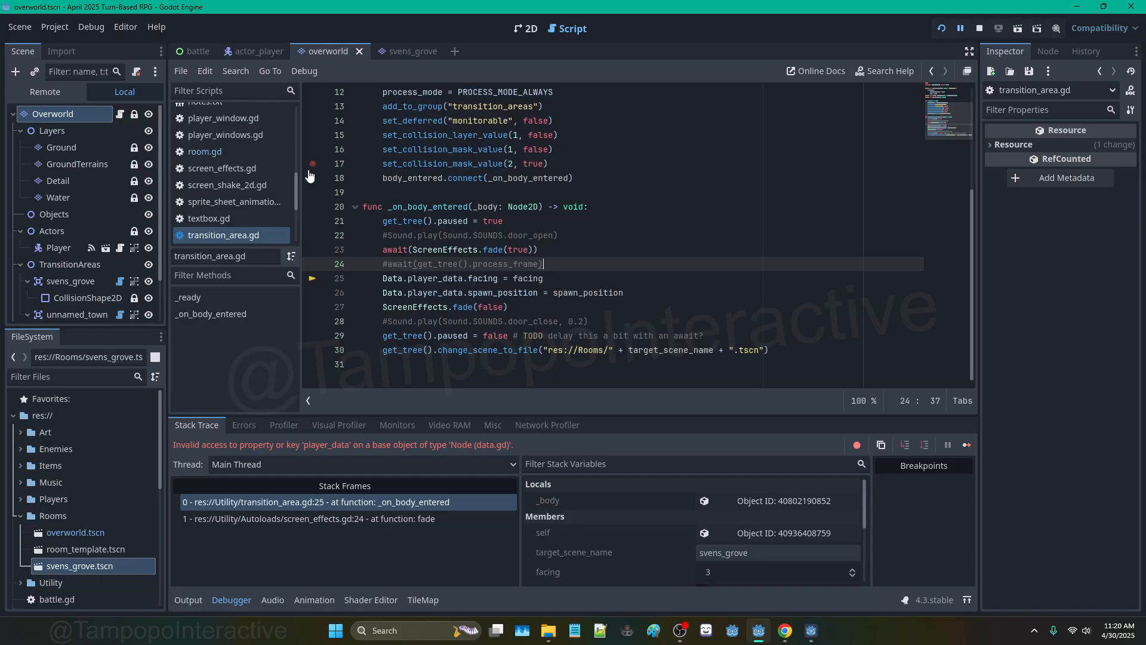
scroll(234, 146, up, 3)
scroll(237, 137, up, 5)
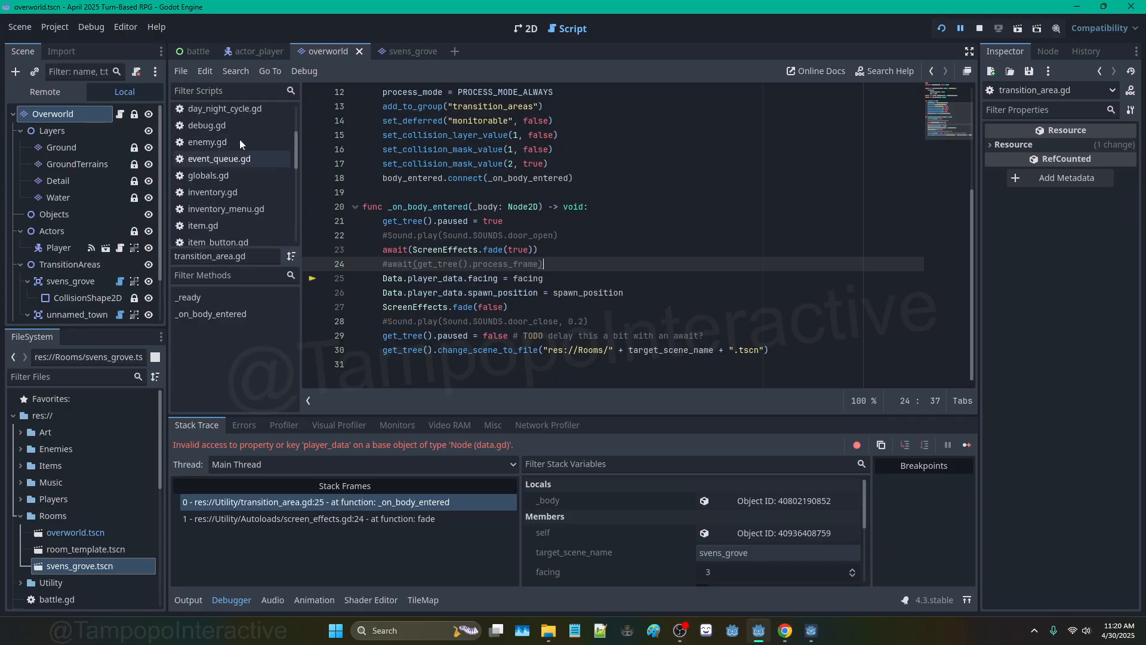
Step: Delete the empty line 57 after move_and_slide() in actor_player.gd
click(240, 130)
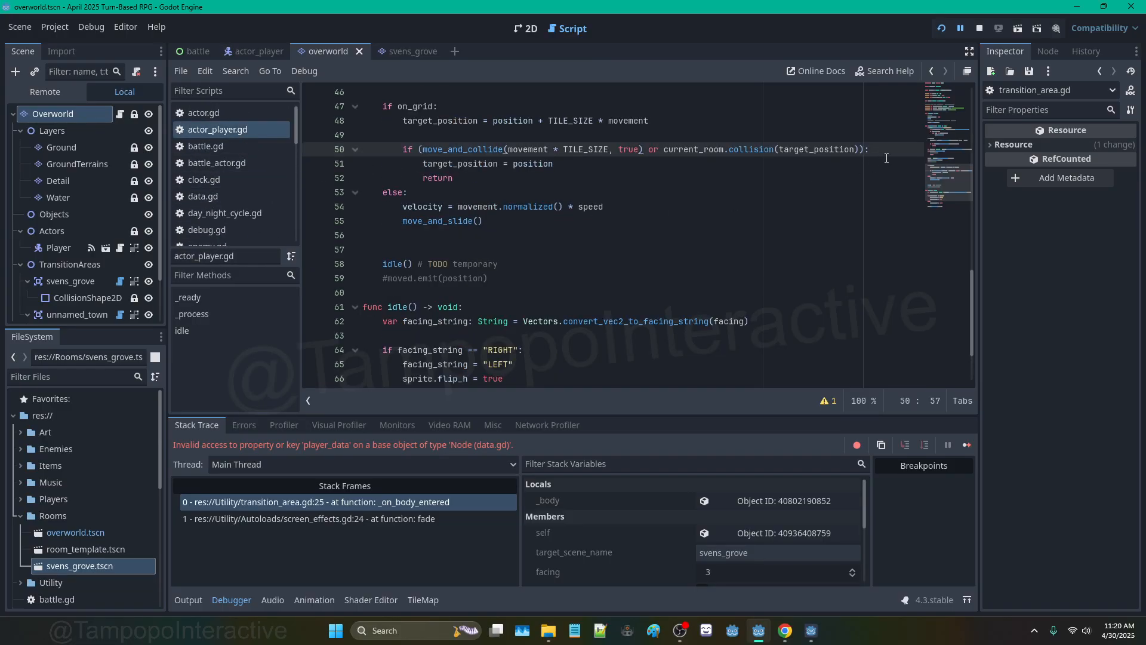
click(517, 249)
key(BackSpace)
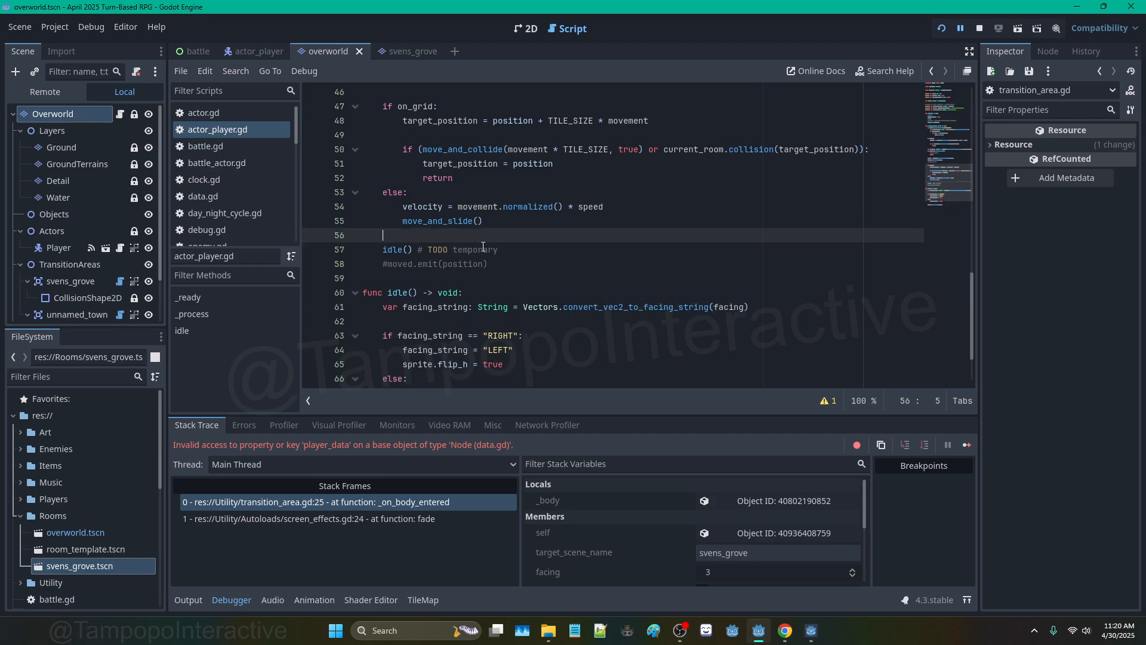
scroll(206, 210, down, 3)
scroll(206, 211, down, 6)
Step: Trace the player_data error at transition_area.gd line 25 through the stack frames, then open data.gd
click(260, 217)
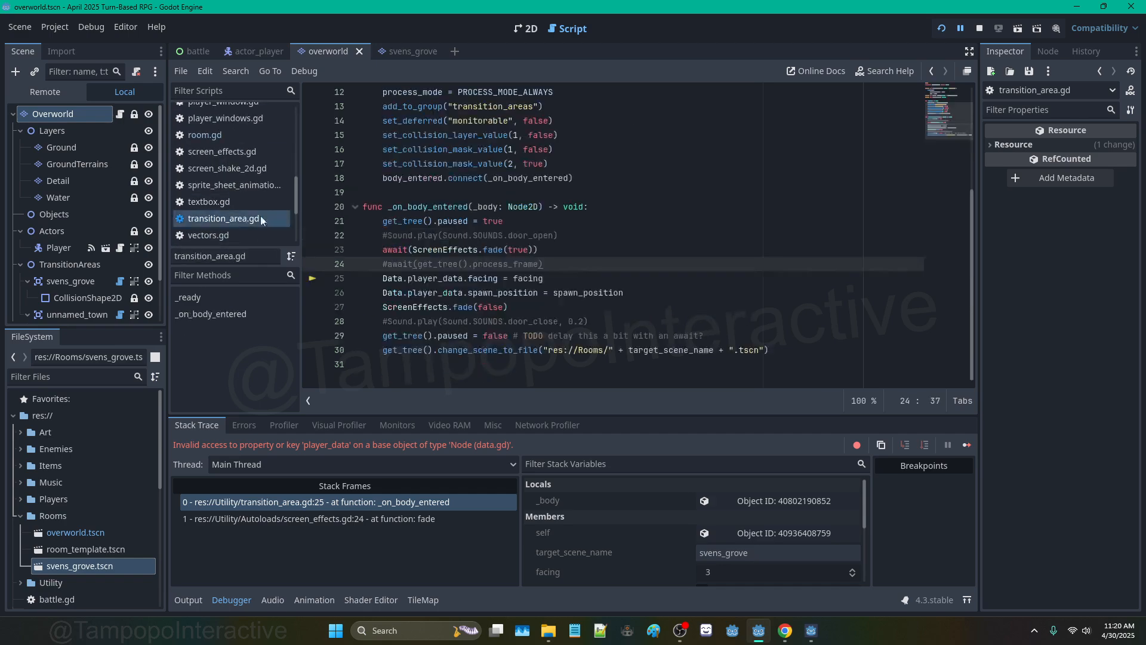
click(455, 278)
drag(511, 278, 565, 278)
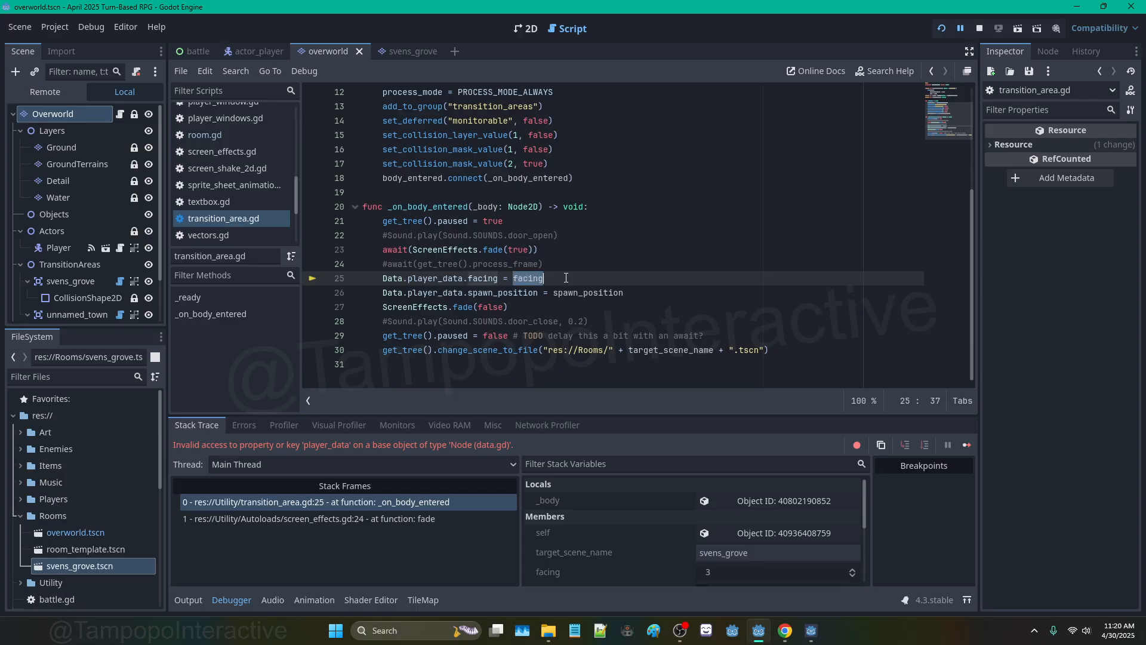
click(332, 518)
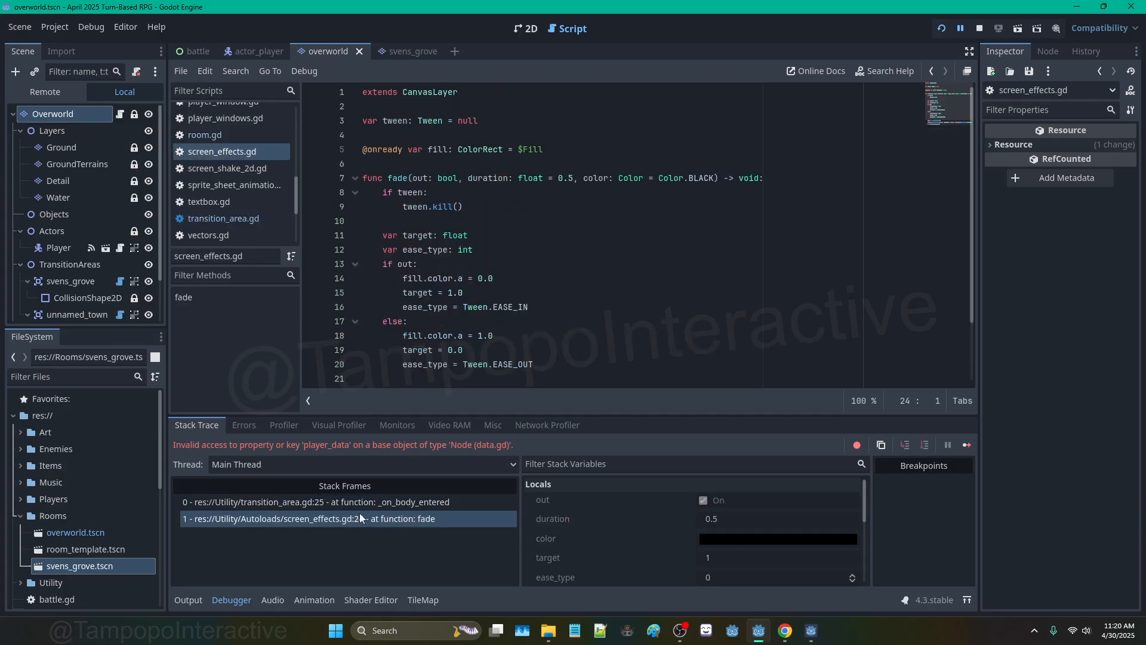
click(363, 501)
click(427, 522)
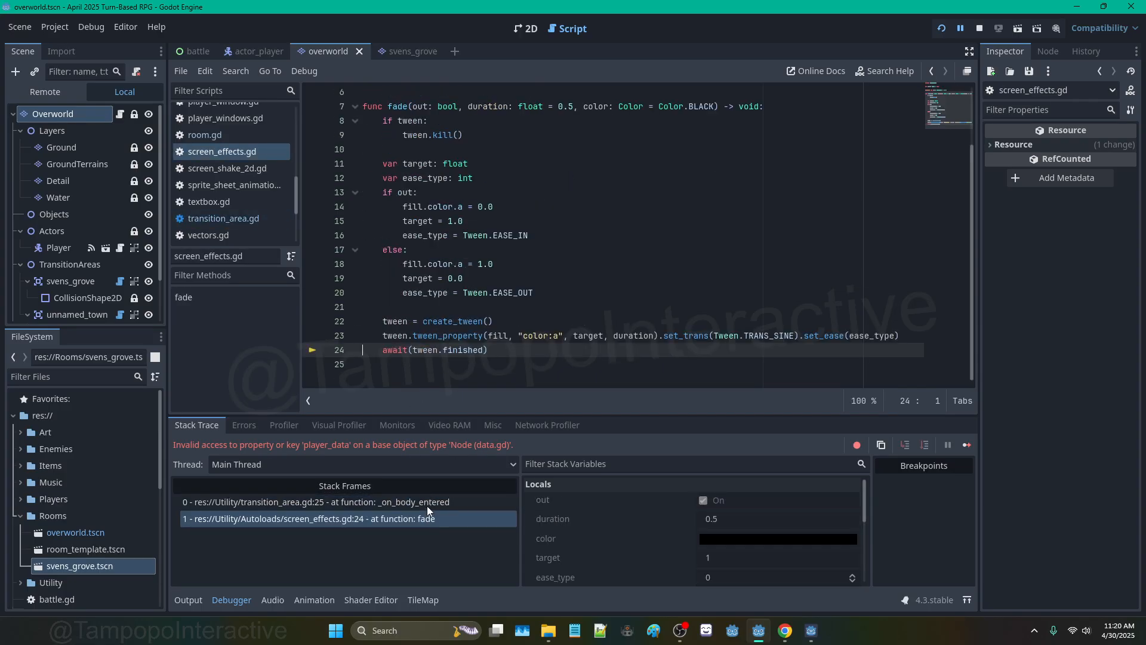
click(427, 505)
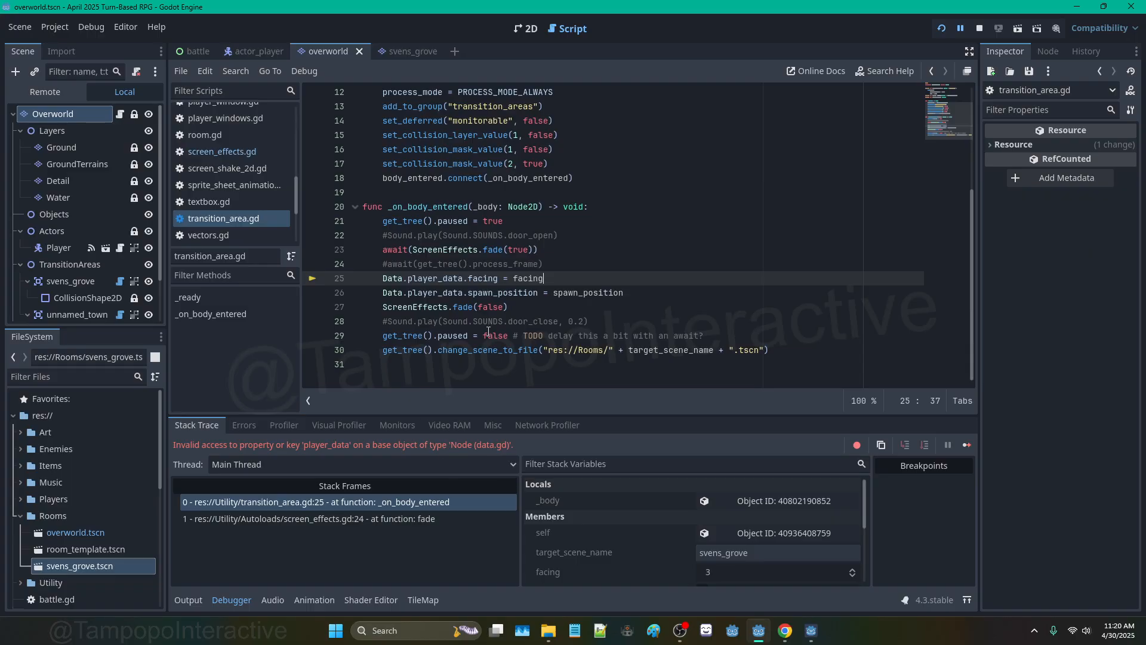
scroll(216, 197, up, 8)
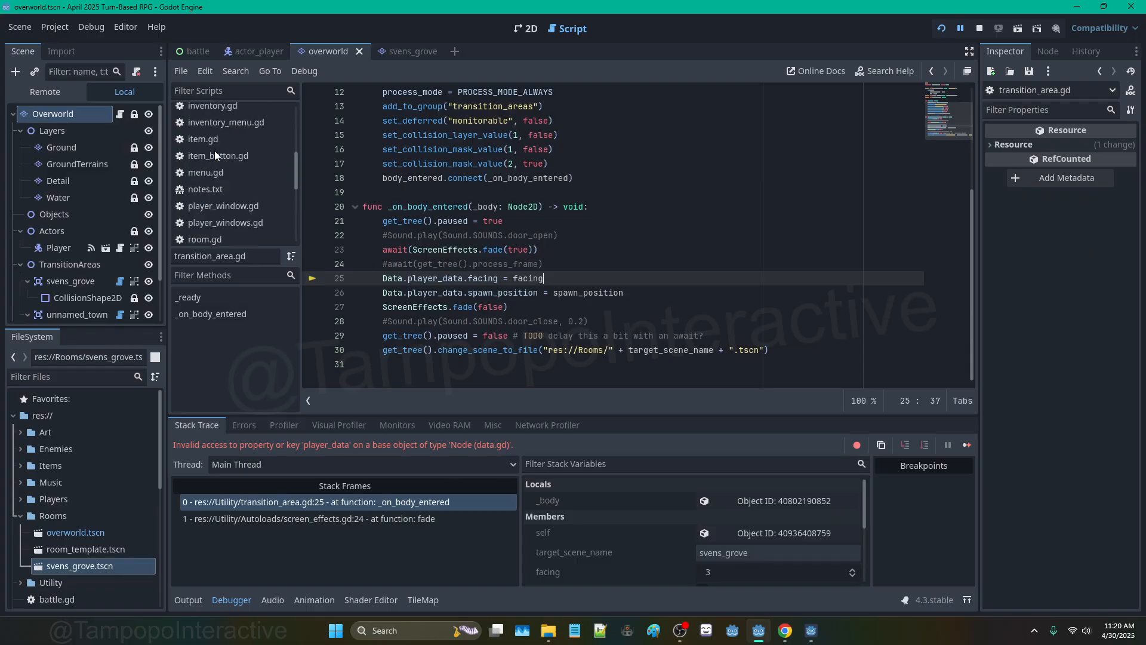
click(216, 197)
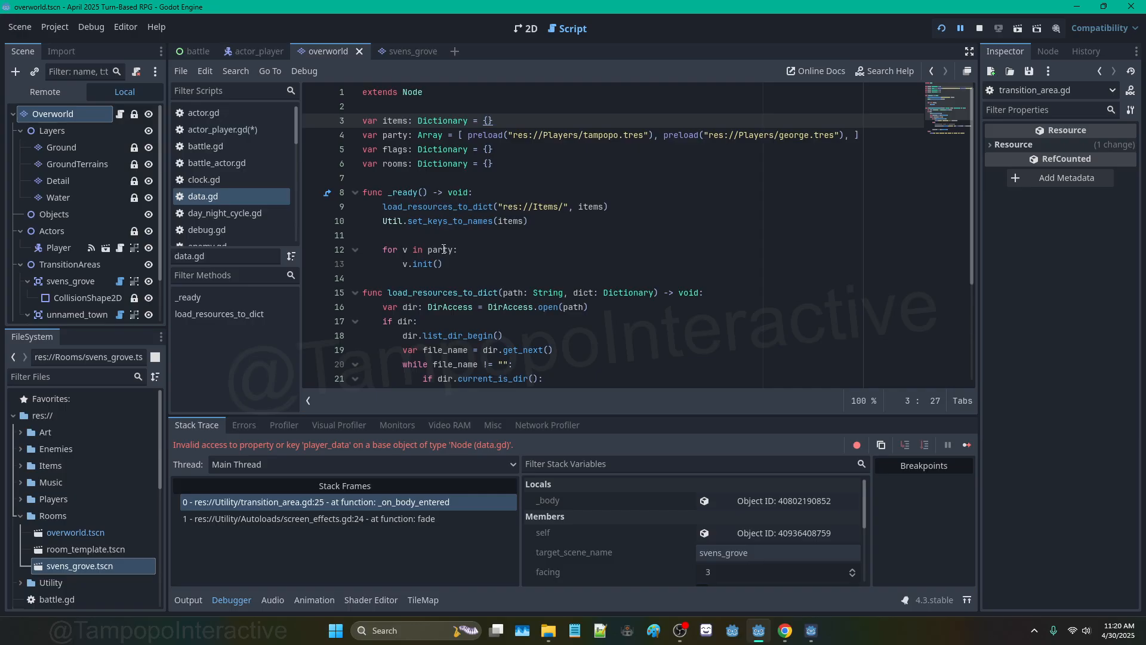
Step: Add 'var player_data: Dictionary = {}' as a new line at the top of data.gd
click(473, 102)
key(Return)
text(var)
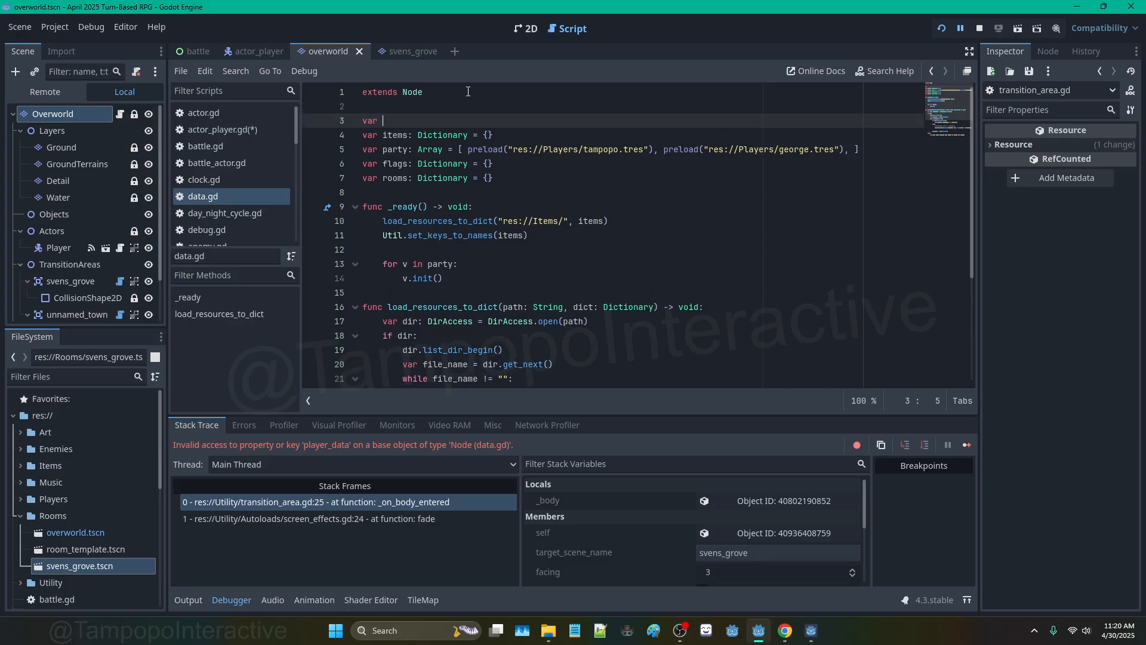
text( player_data: Dictionary)
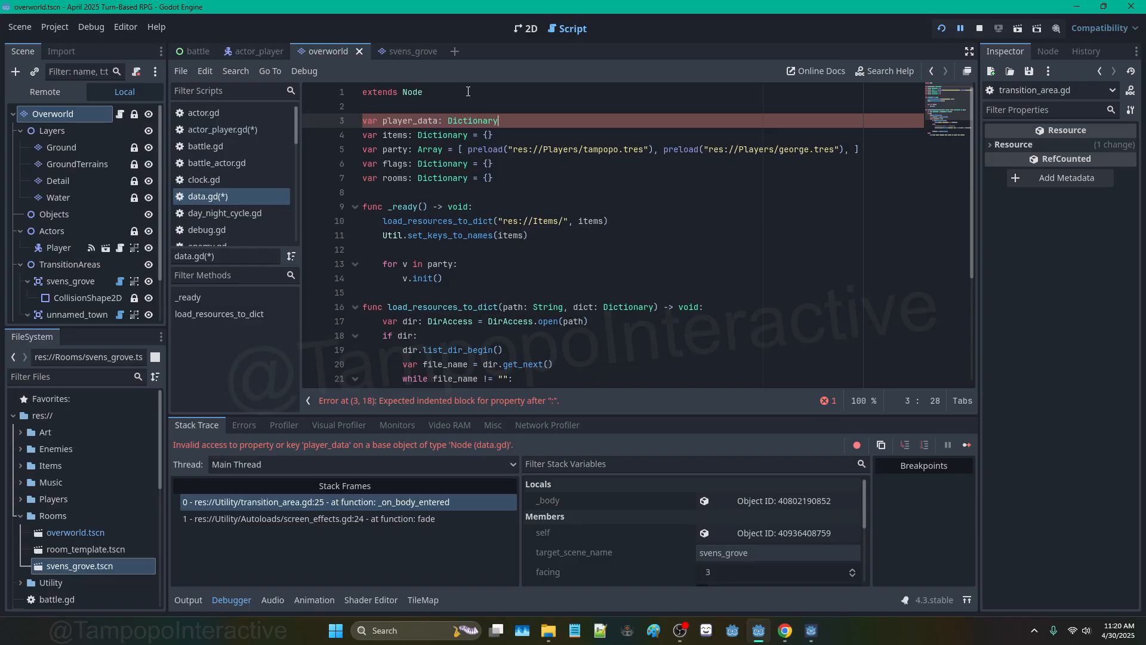
text( = {)
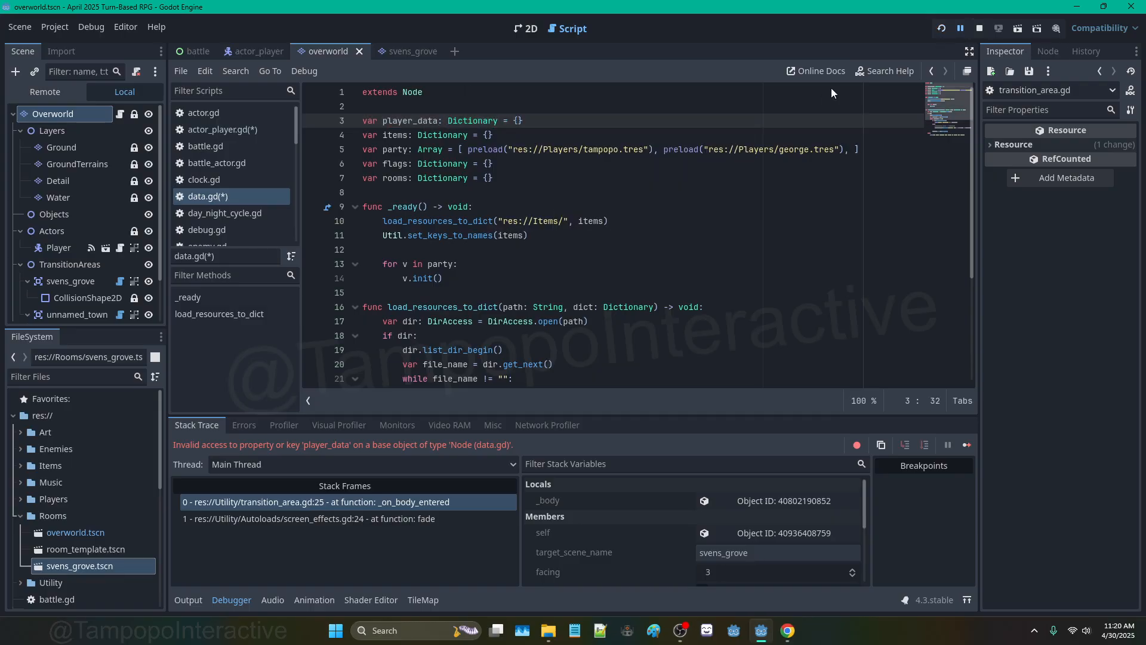
Step: Run the game with F5, walk into svens_grove and around it, then stop and return to 2D
key(F5)
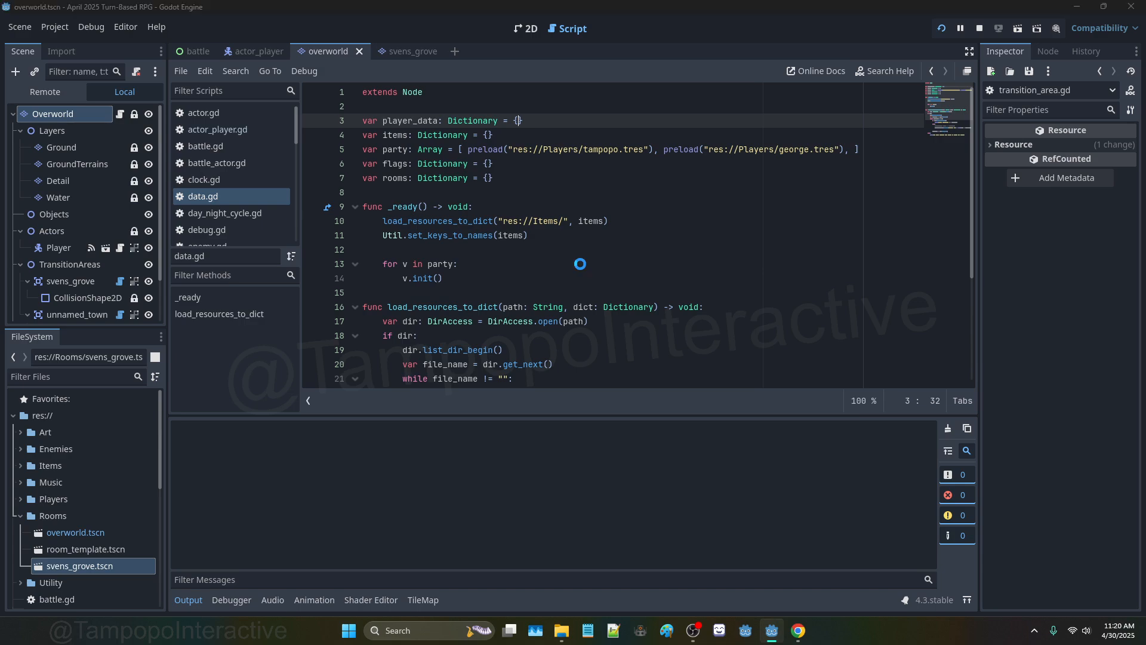
key(Down)
key(Right)
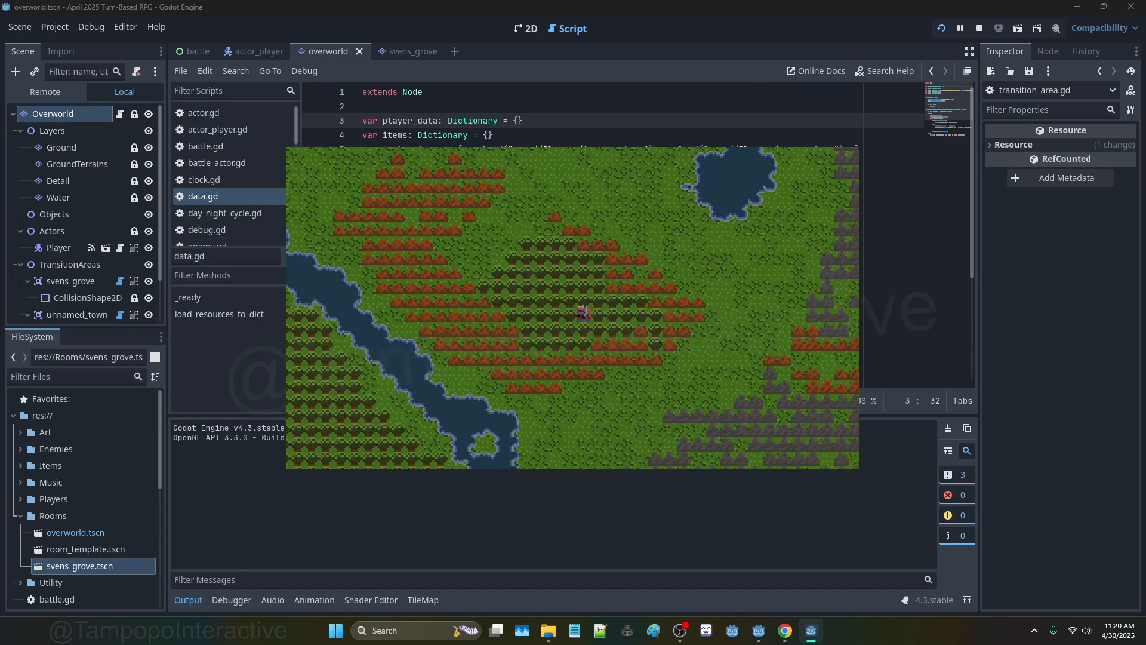
key(Right)
key(Down)
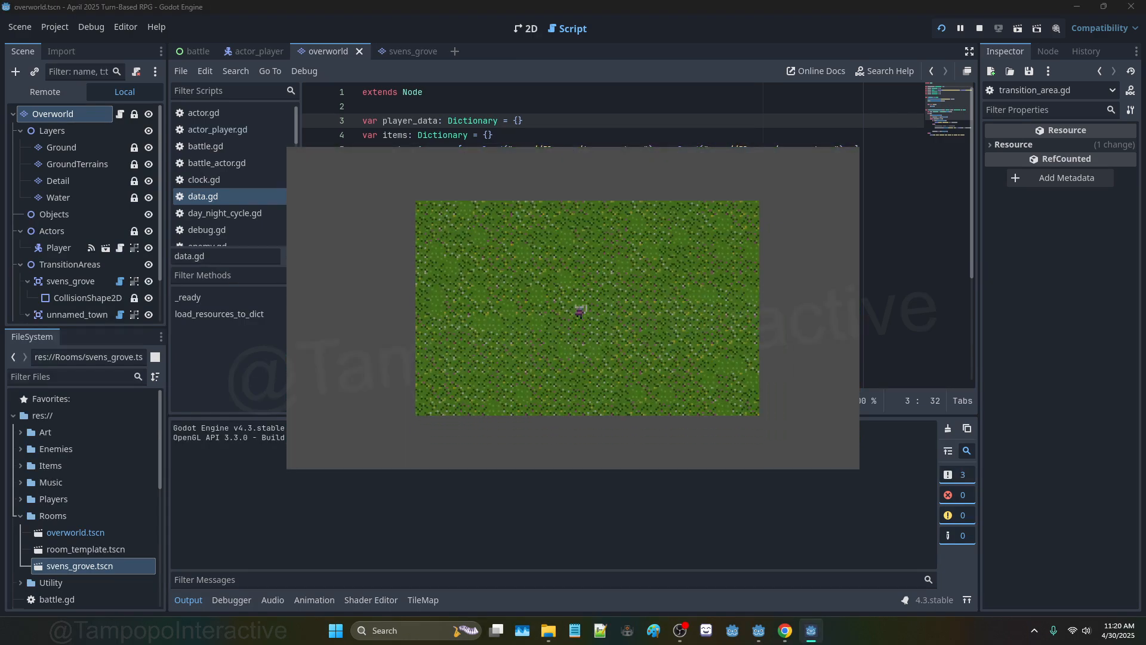
key(Left)
key(Up)
key(F8)
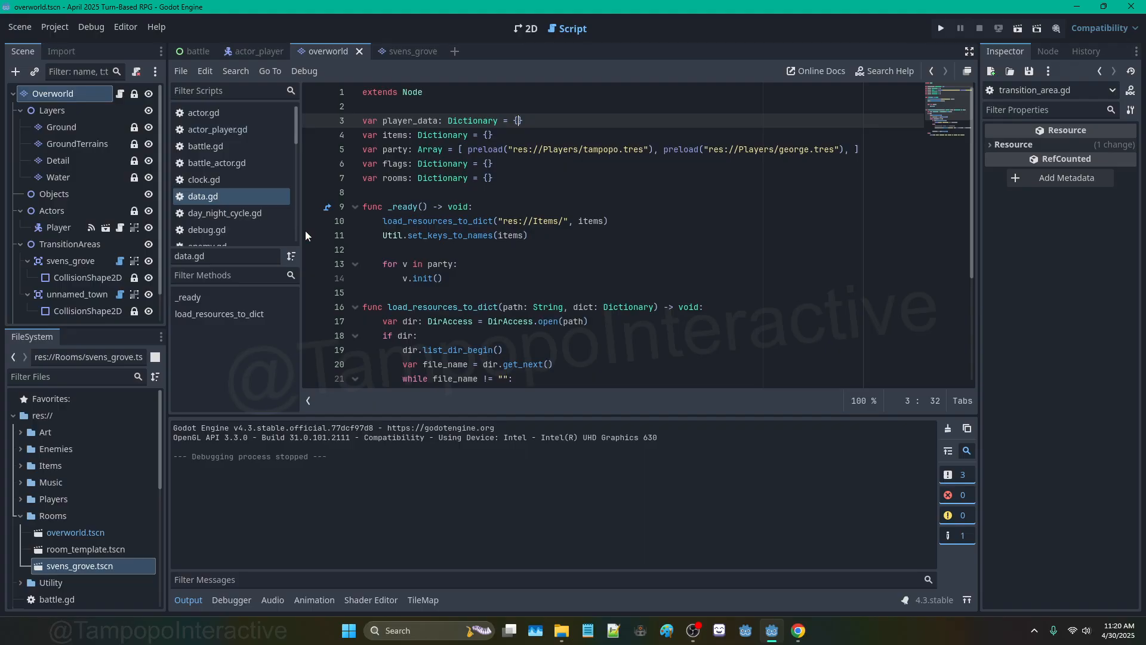
click(526, 29)
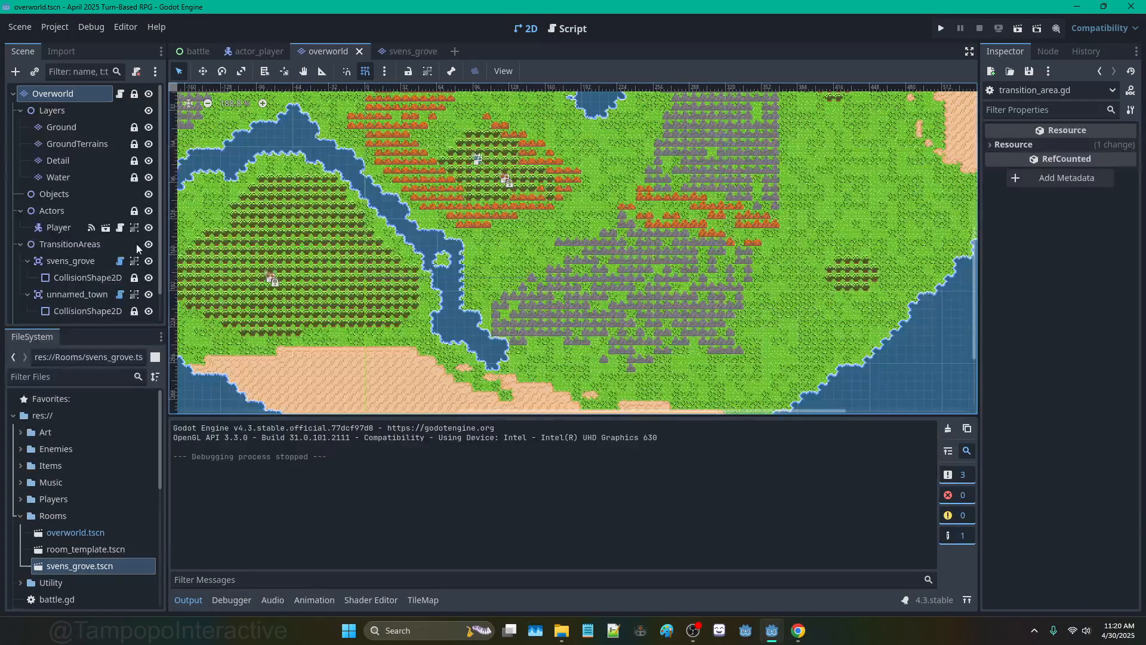
Step: Inspect the facing and spawn_position lines 25–26 in the svens_grove transition area's script
click(106, 262)
click(120, 262)
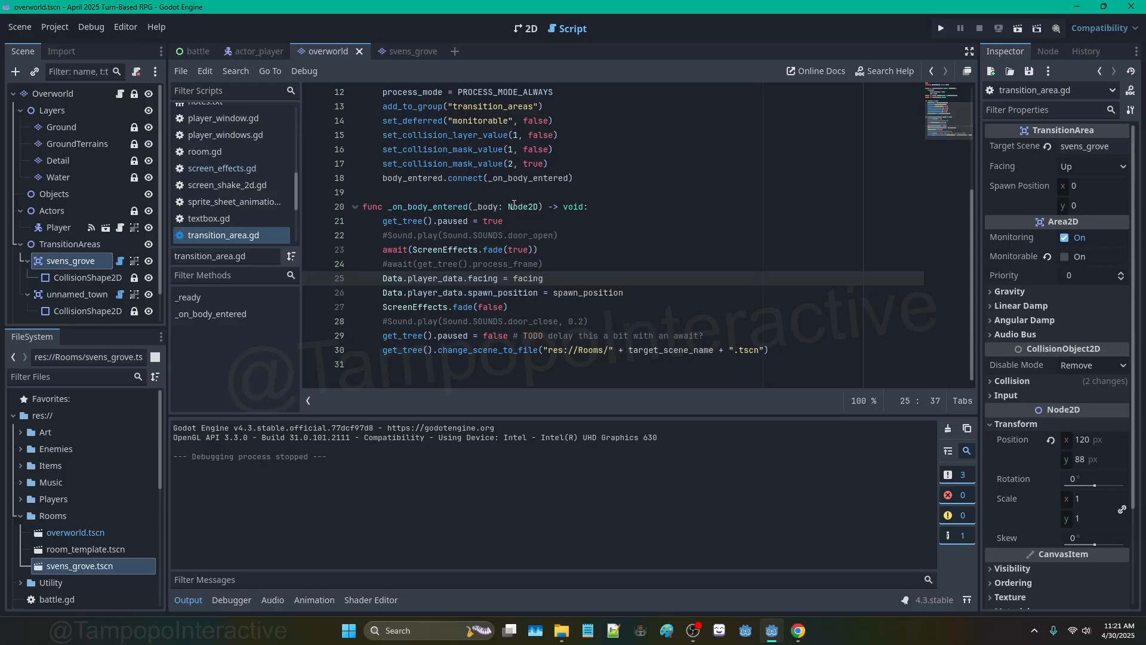
scroll(548, 286, up, 3)
scroll(549, 287, down, 3)
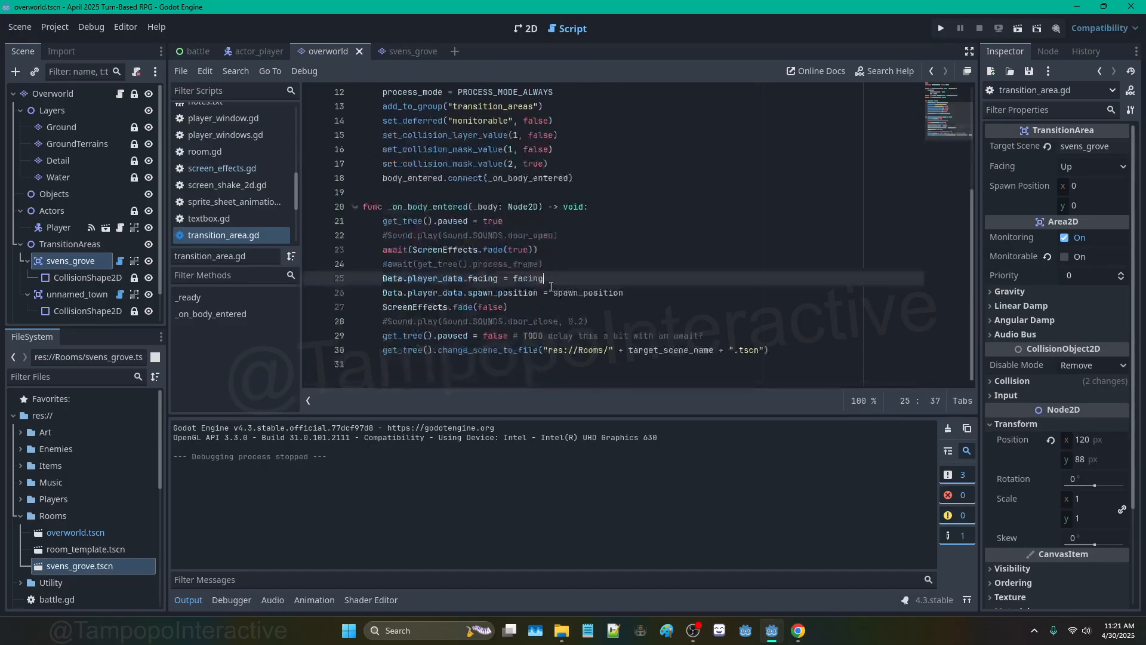
double_click(503, 292)
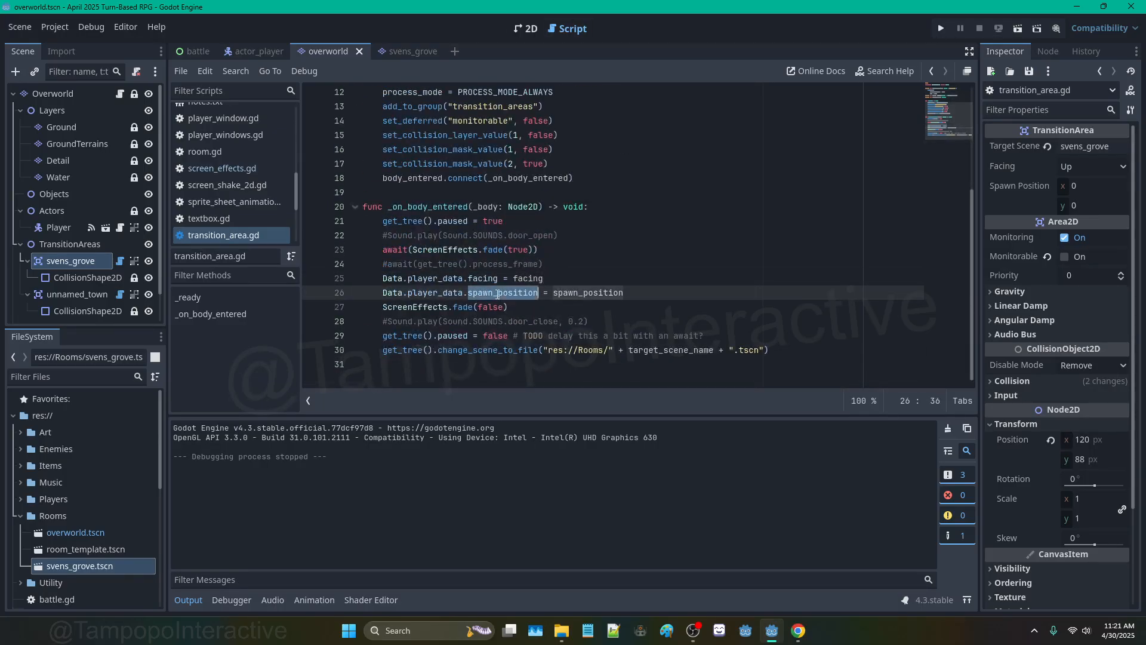
double_click(479, 279)
double_click(487, 291)
double_click(484, 281)
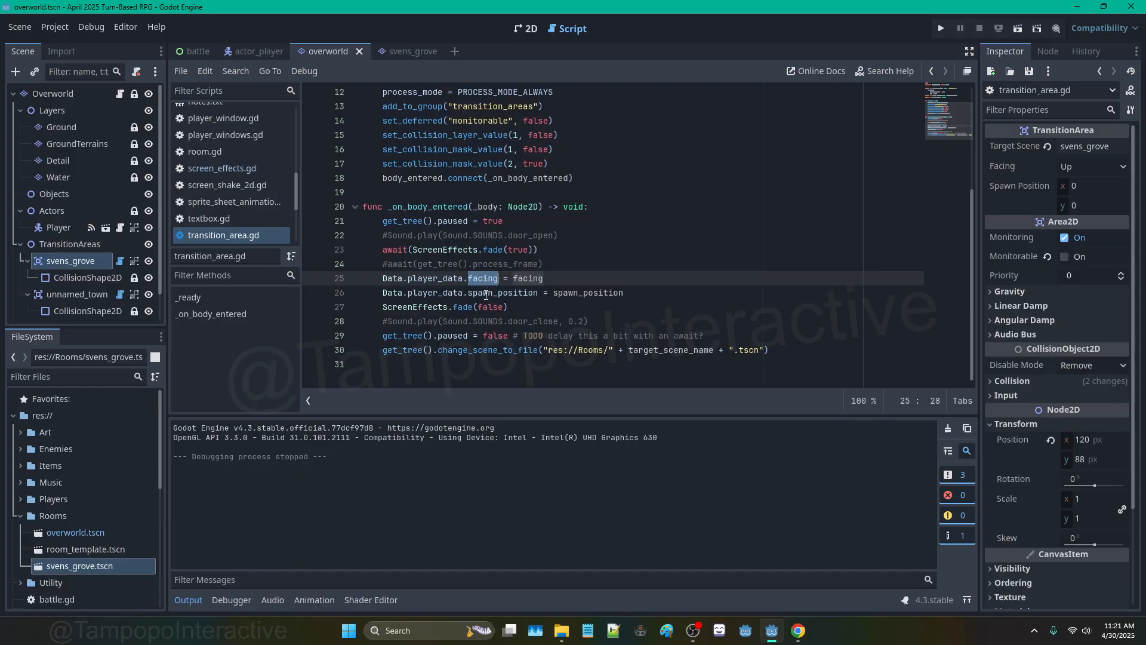
double_click(486, 294)
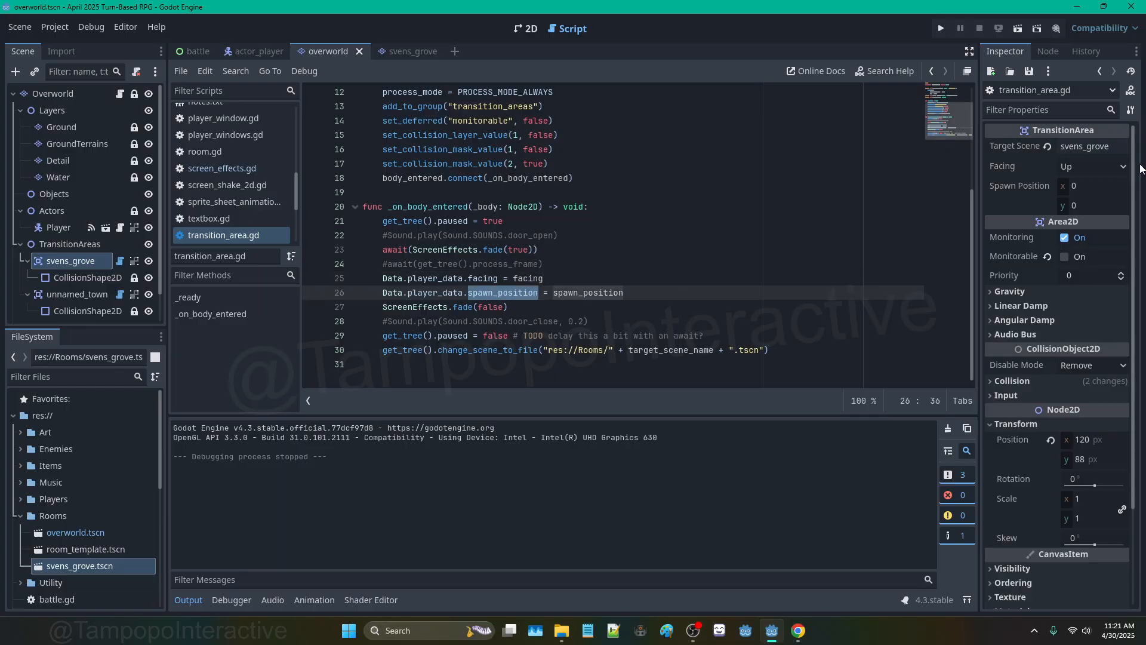
Step: Show the grass-filled svens_grove room in the 2D editor and recentre it
click(525, 30)
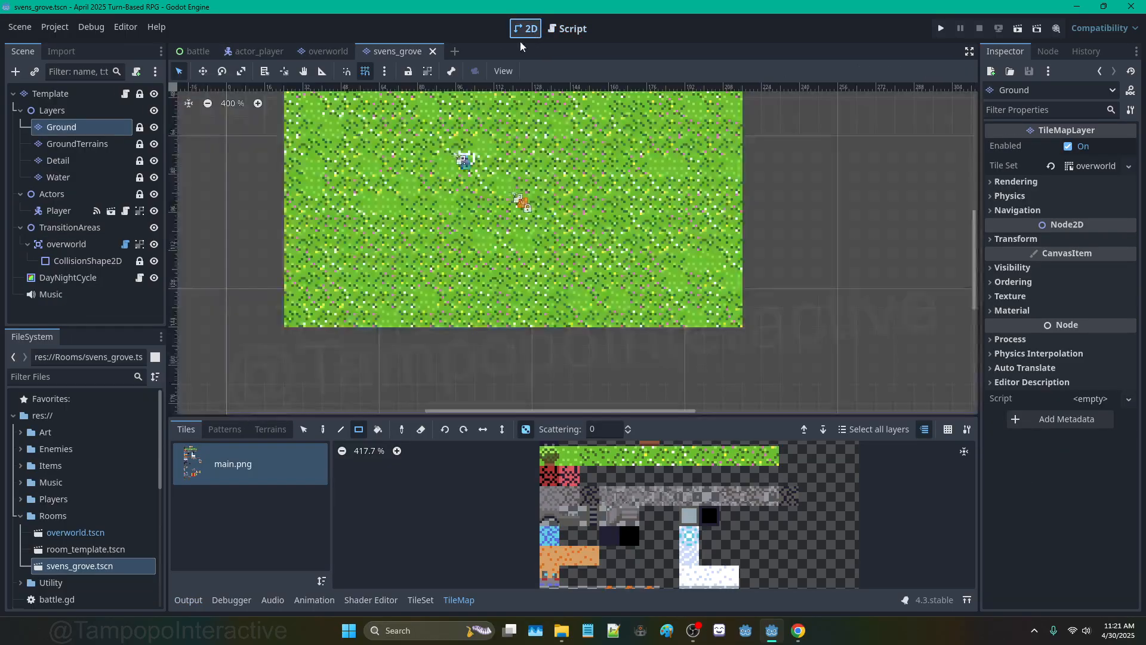
scroll(555, 248, up, 3)
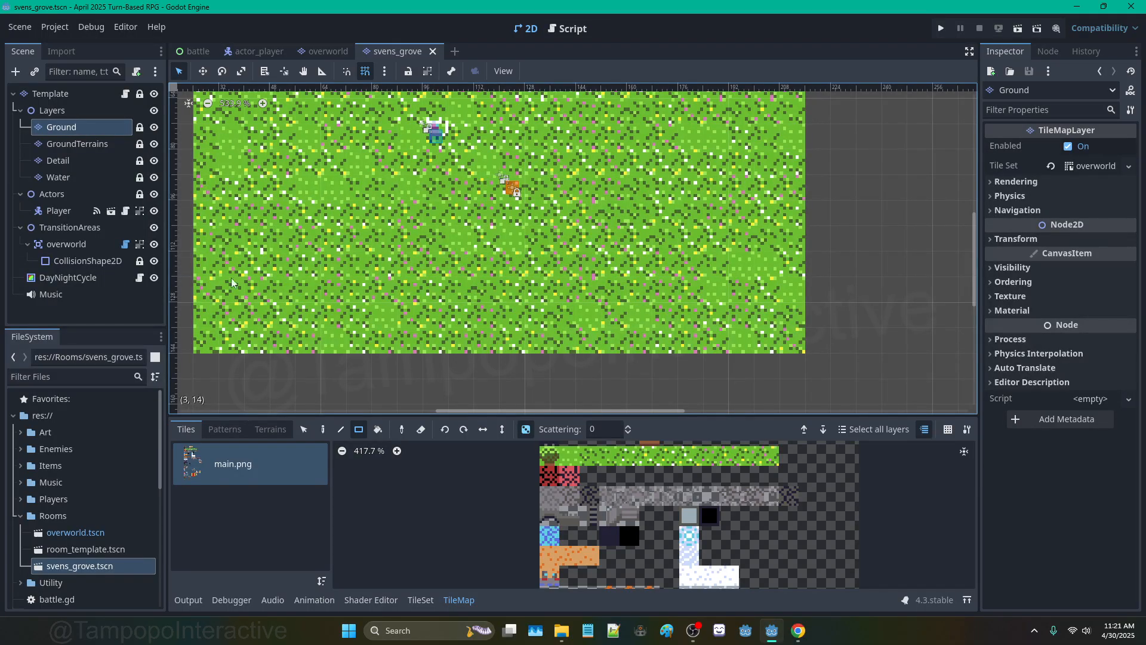
scroll(277, 317, down, 5)
middle_drag(242, 131, 368, 174)
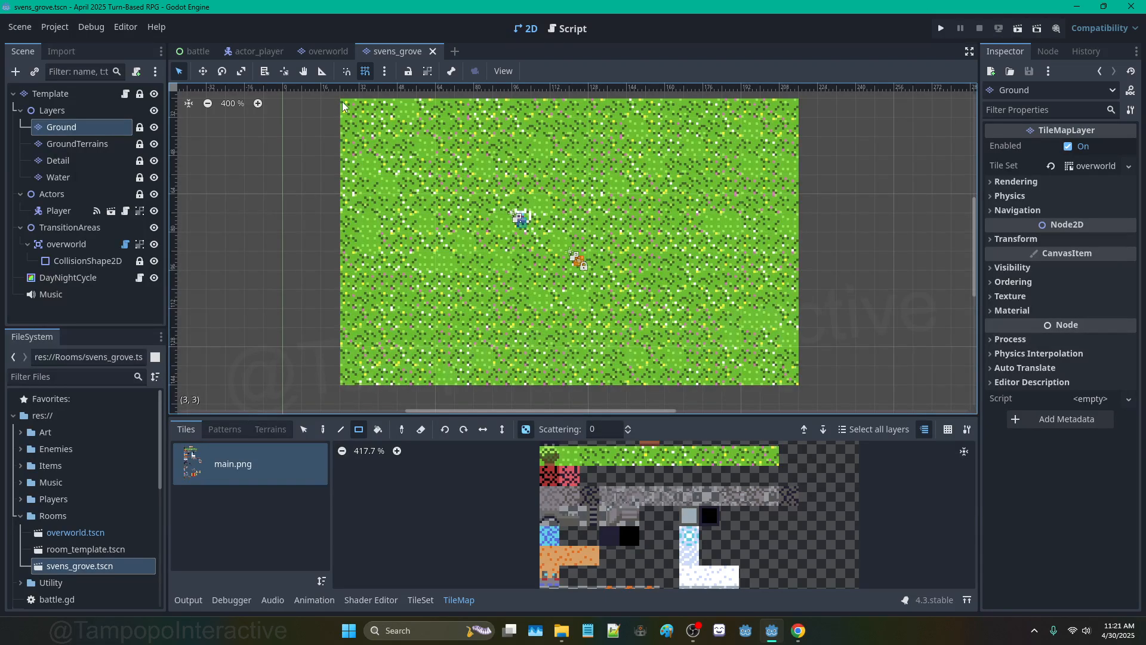
Step: In the player's script, uncomment the data variable on line 13 and the spawn_position assignment on line 22
click(256, 51)
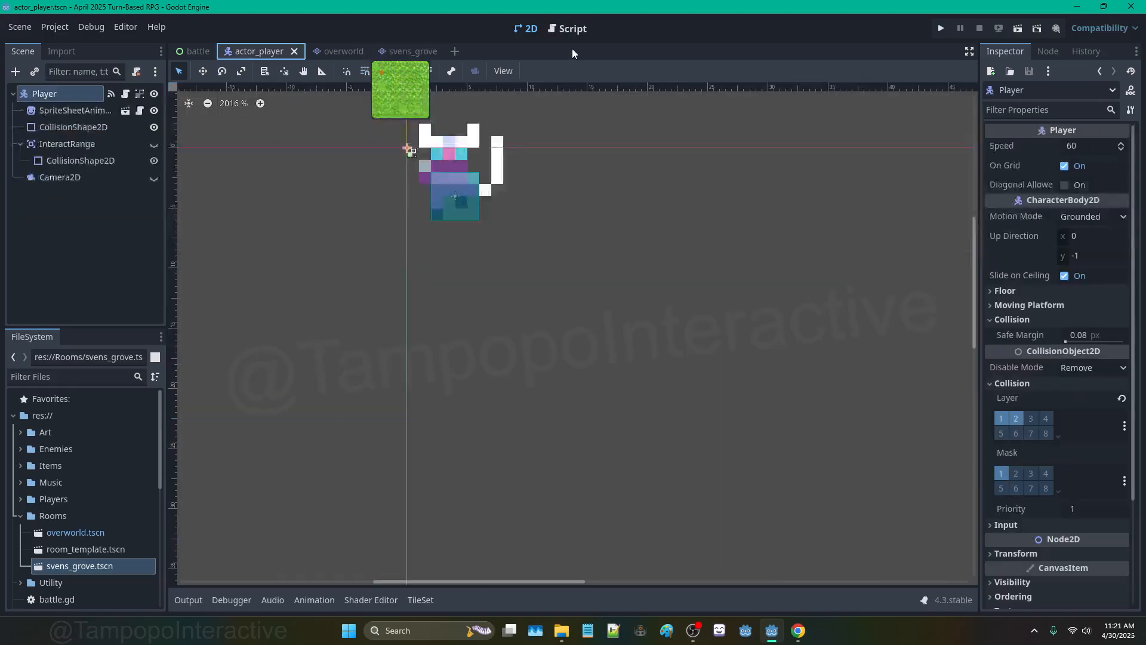
click(570, 29)
scroll(532, 152, up, 10)
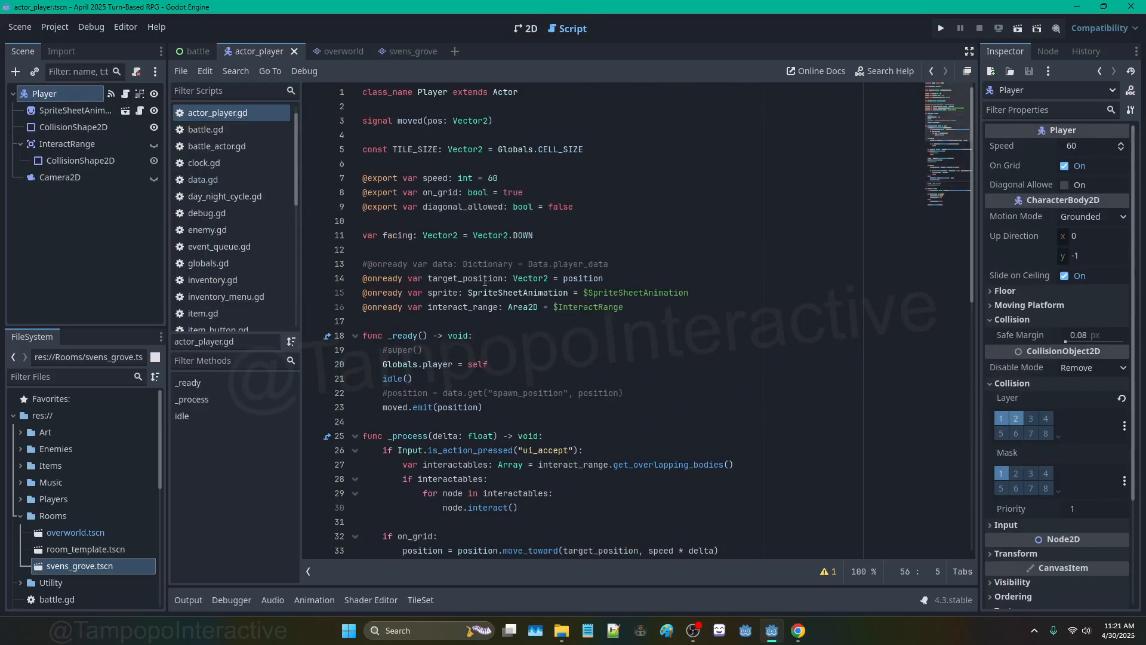
click(388, 392)
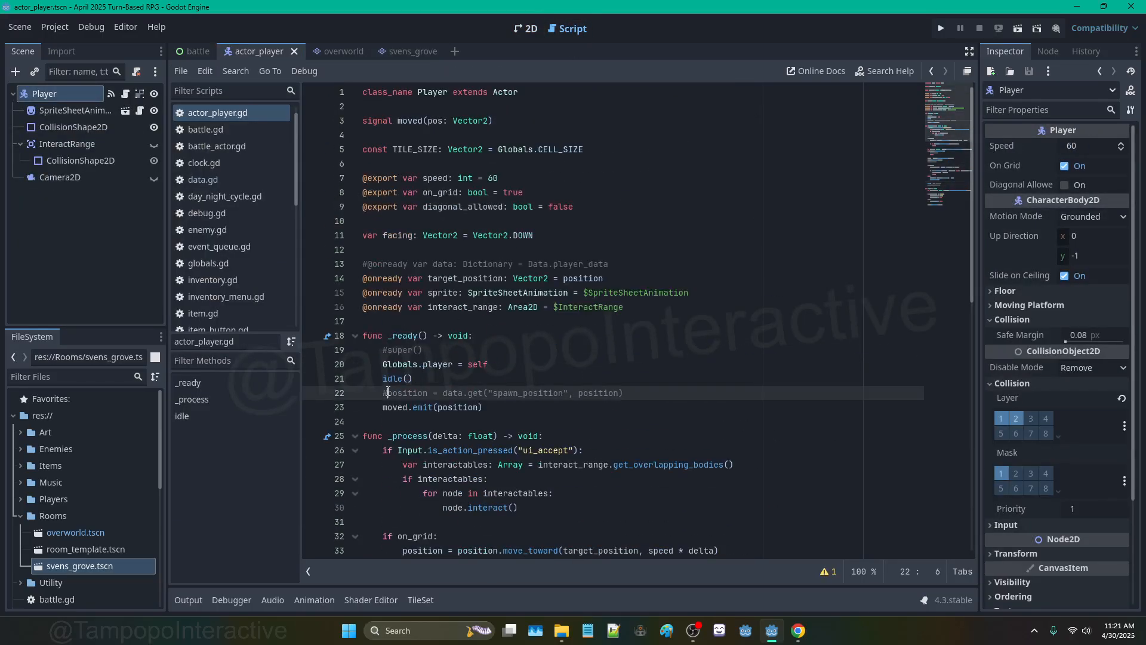
key(ctrl+k)
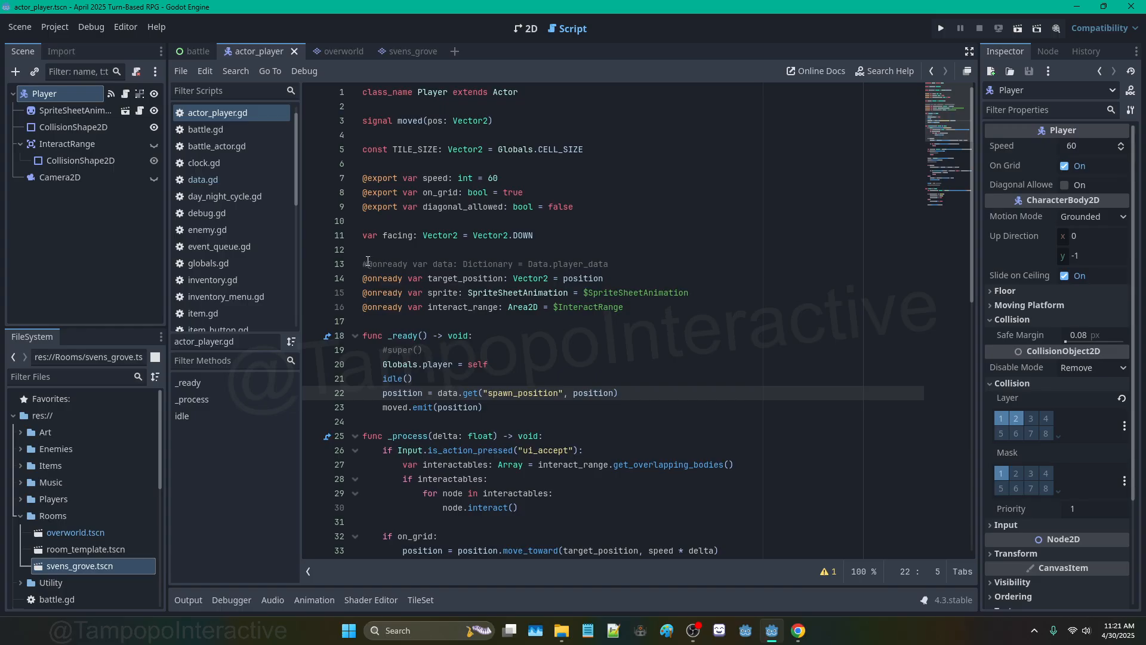
click(472, 264)
key(ctrl+k)
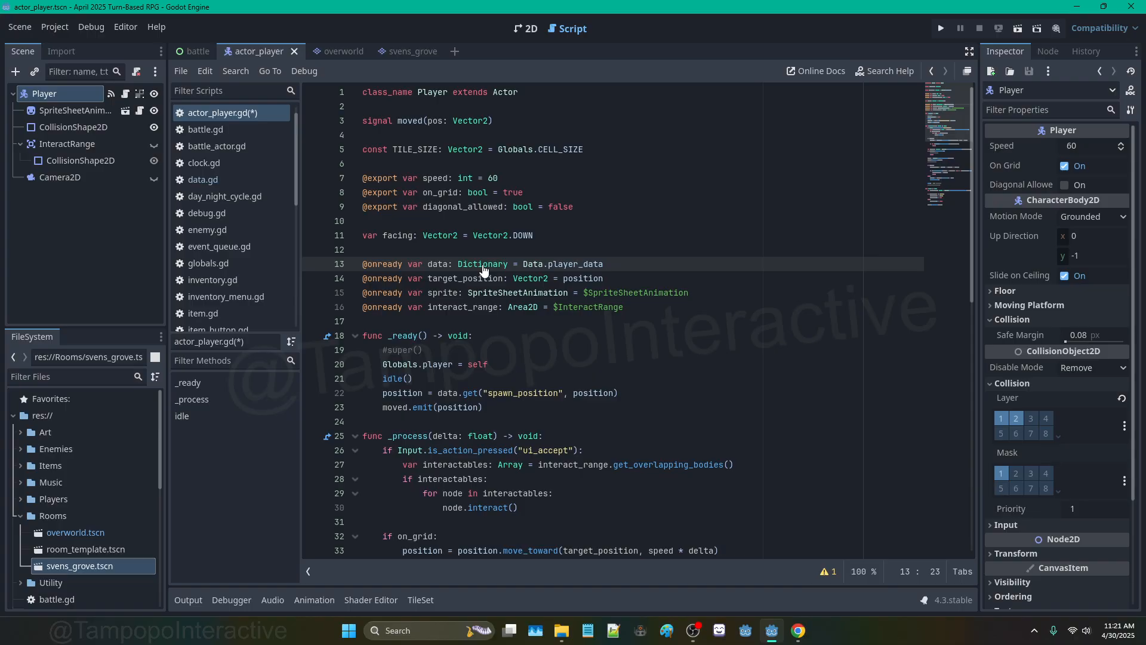
Step: Try adding a "position" entry to player_data in data.gd, then revert it to an empty dictionary
ctrl+click(483, 266)
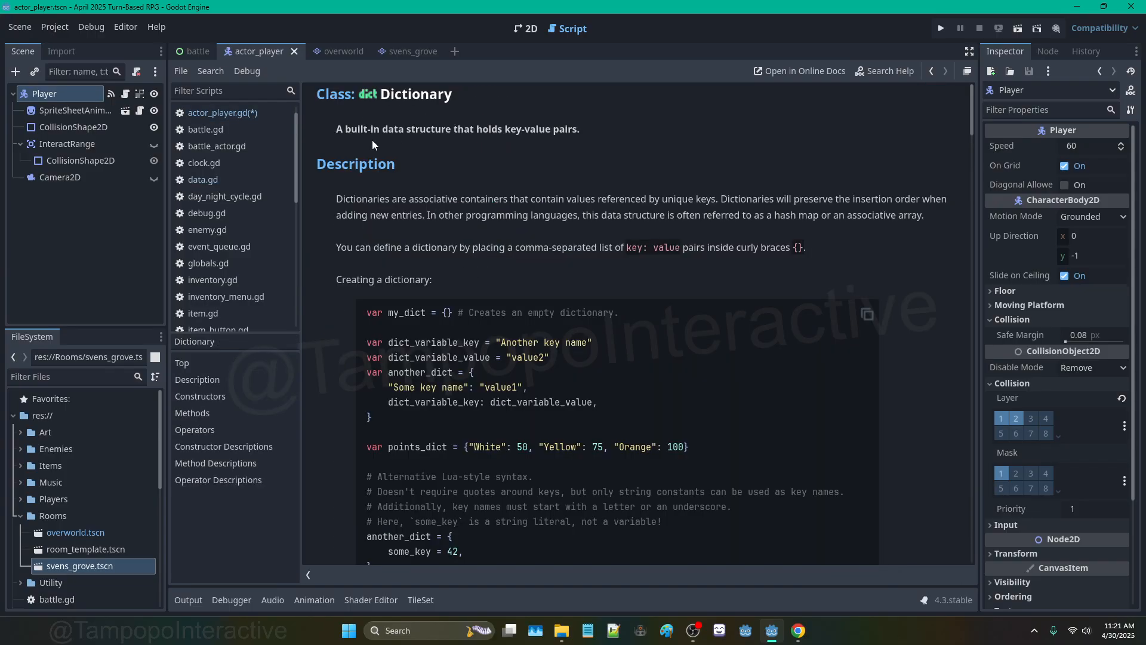
click(224, 175)
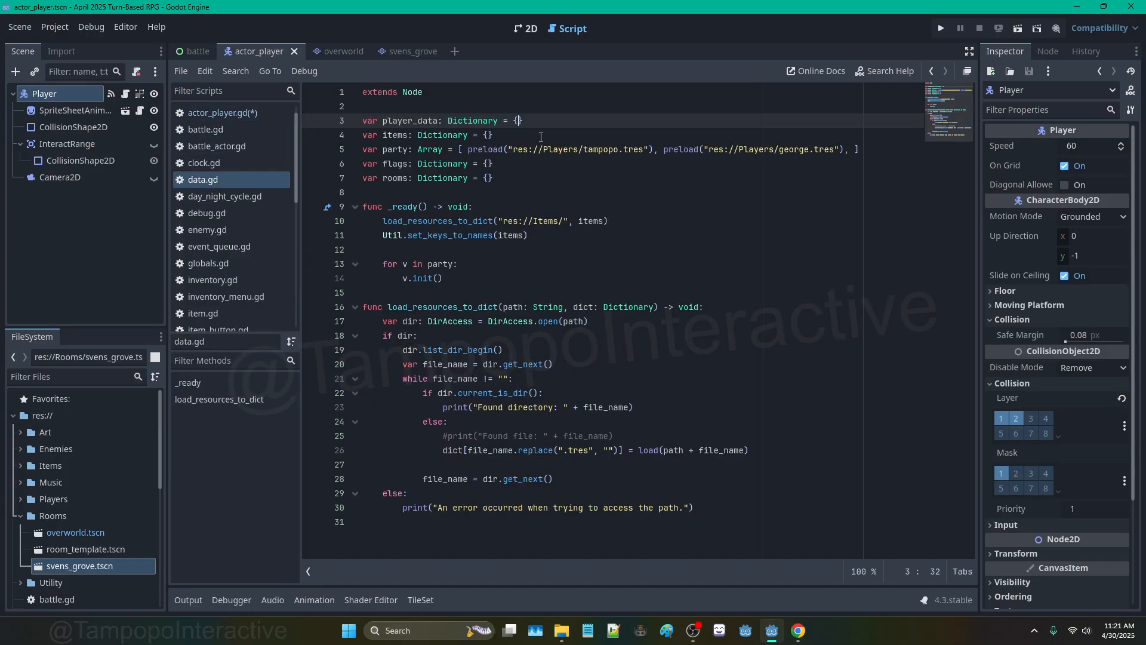
key(Return)
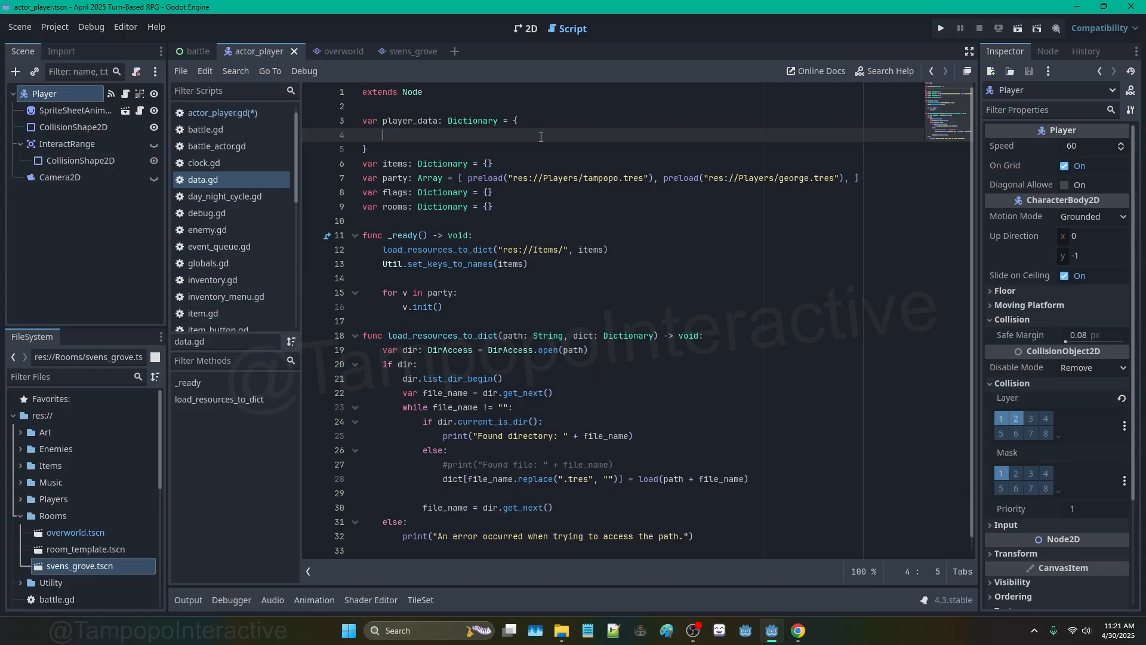
text("position": Vector2.Z)
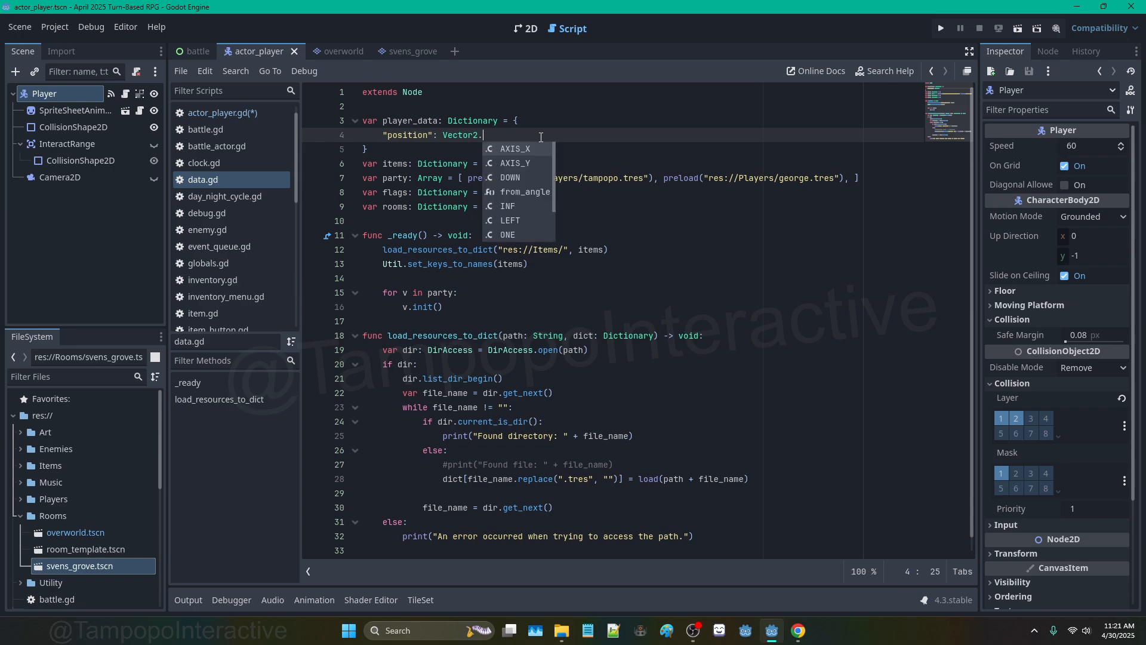
key(Return)
key(BackSpace)
key(BackSpace)
key(BackSpace)
key(BackSpace)
key(BackSpace)
key(BackSpace)
key(BackSpace)
key(BackSpace)
key(BackSpace)
key(BackSpace)
key(BackSpace)
key(BackSpace)
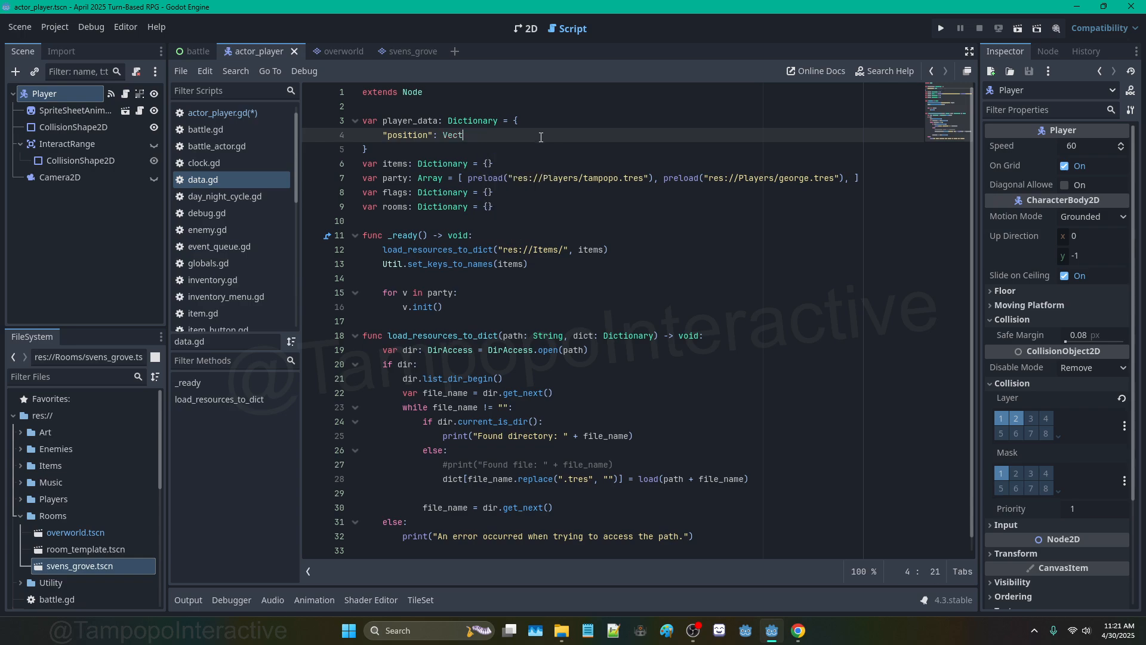
text(null,)
key(BackSpace)
key(BackSpace)
key(BackSpace)
key(BackSpace)
key(BackSpace)
key(BackSpace)
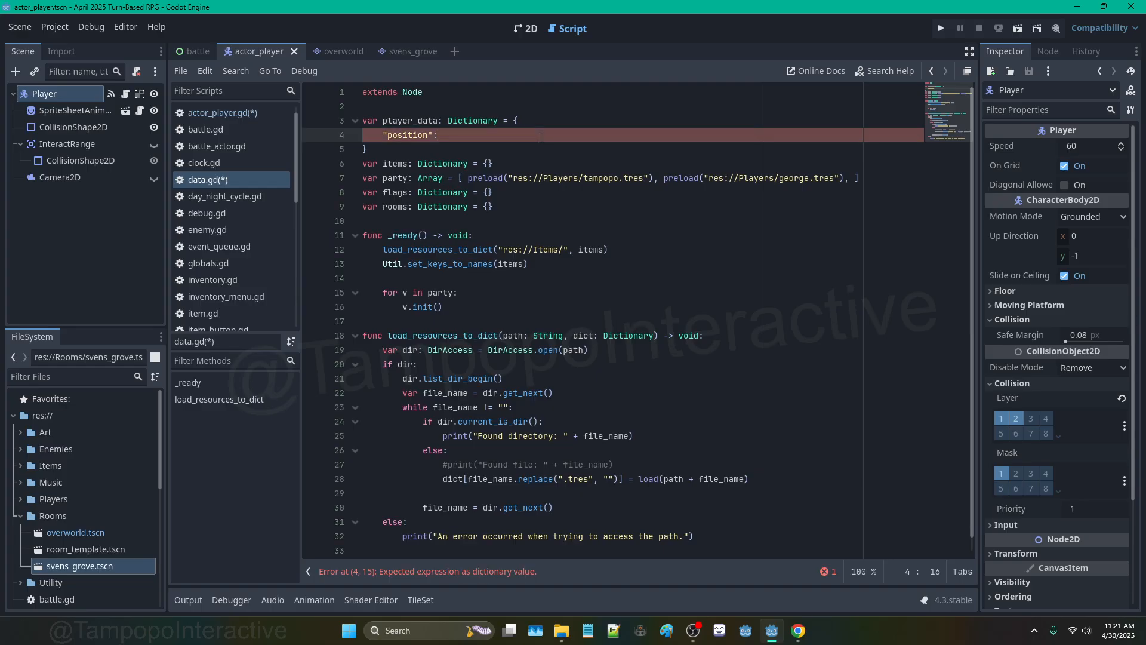
key(BackSpace)
key(BackSpace)
key(BackSpace)
key(BackSpace)
key(BackSpace)
key(BackSpace)
key(BackSpace)
key(BackSpace)
key(BackSpace)
key(BackSpace)
key(BackSpace)
key(BackSpace)
key(BackSpace)
key(Delete)
Step: Save the scripts and return to actor_player.gd
key(ctrl+s)
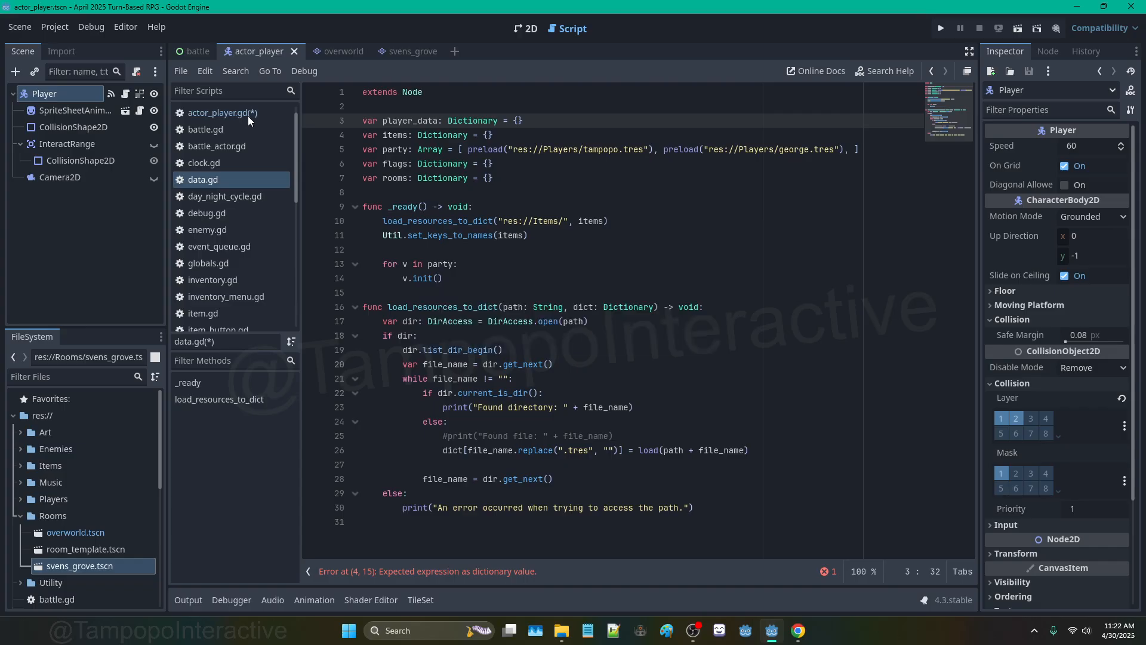
click(218, 113)
scroll(542, 258, down, 2)
Step: Review the spawn_position assignment and its fallback position argument in actor_player.gd's _ready
click(632, 297)
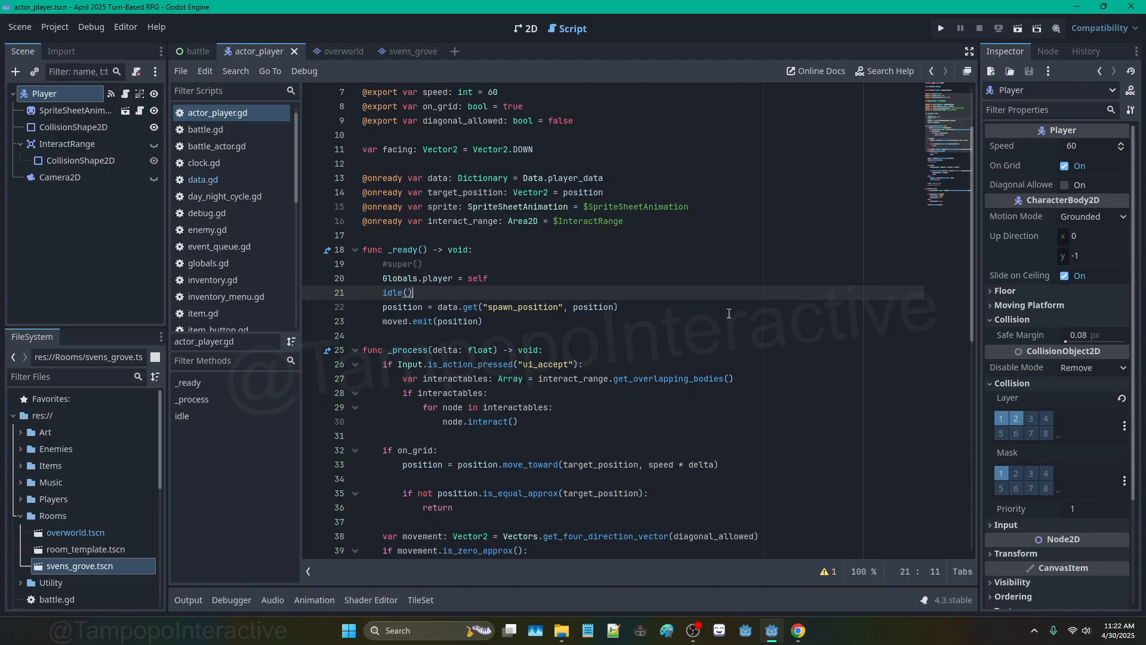
double_click(498, 304)
double_click(600, 306)
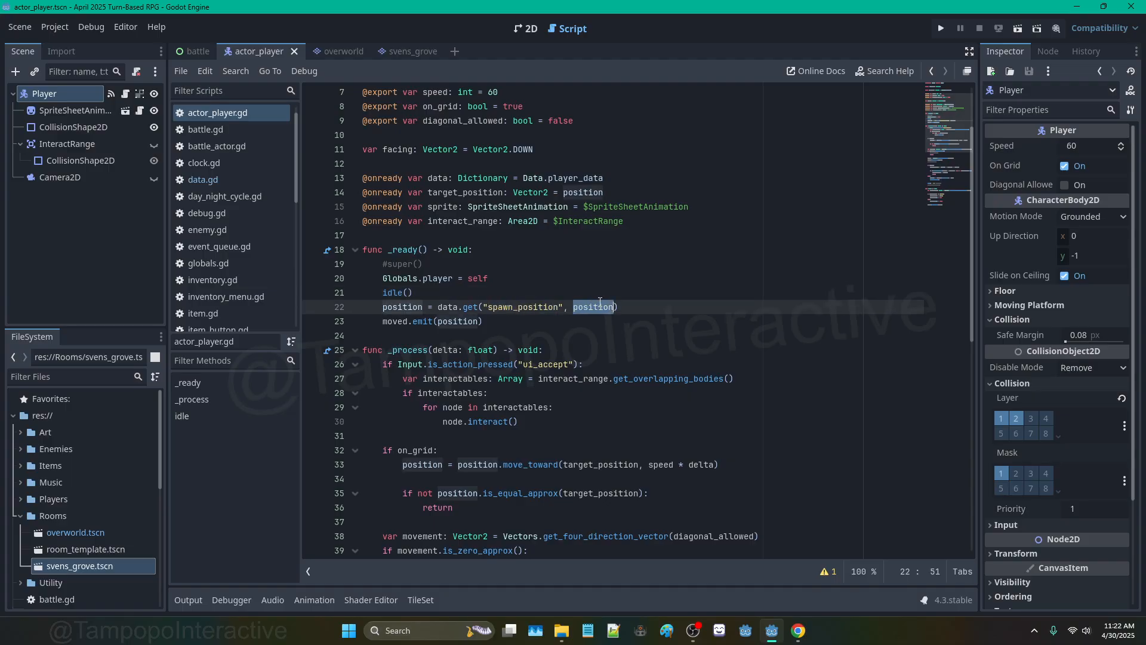
click(582, 281)
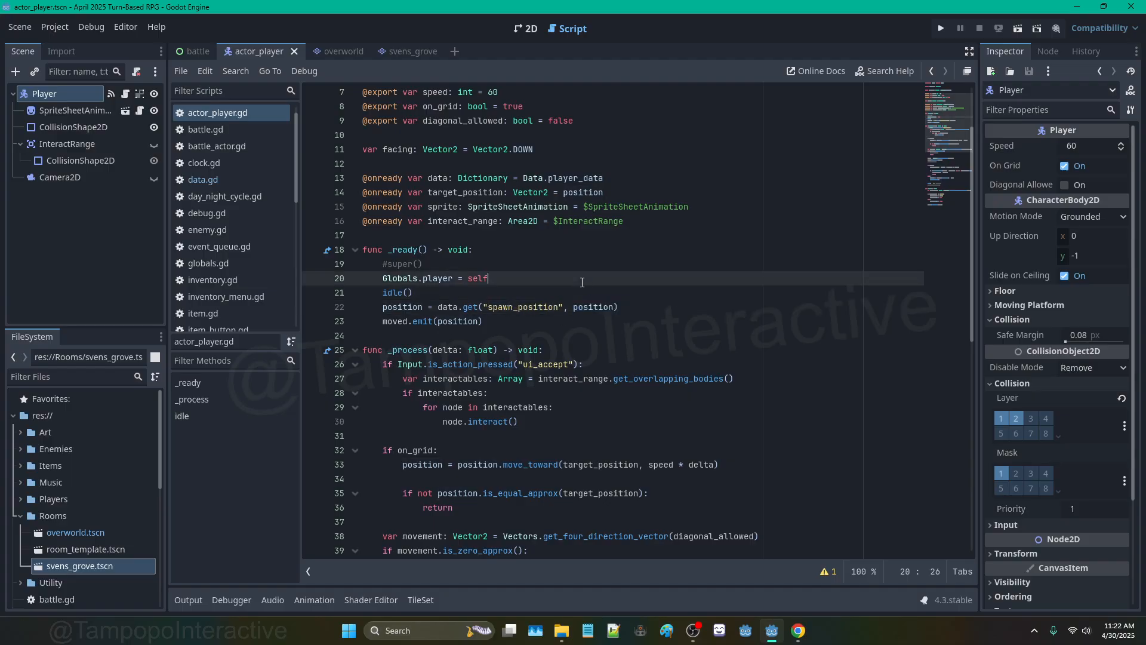
double_click(533, 306)
scroll(735, 451, down, 10)
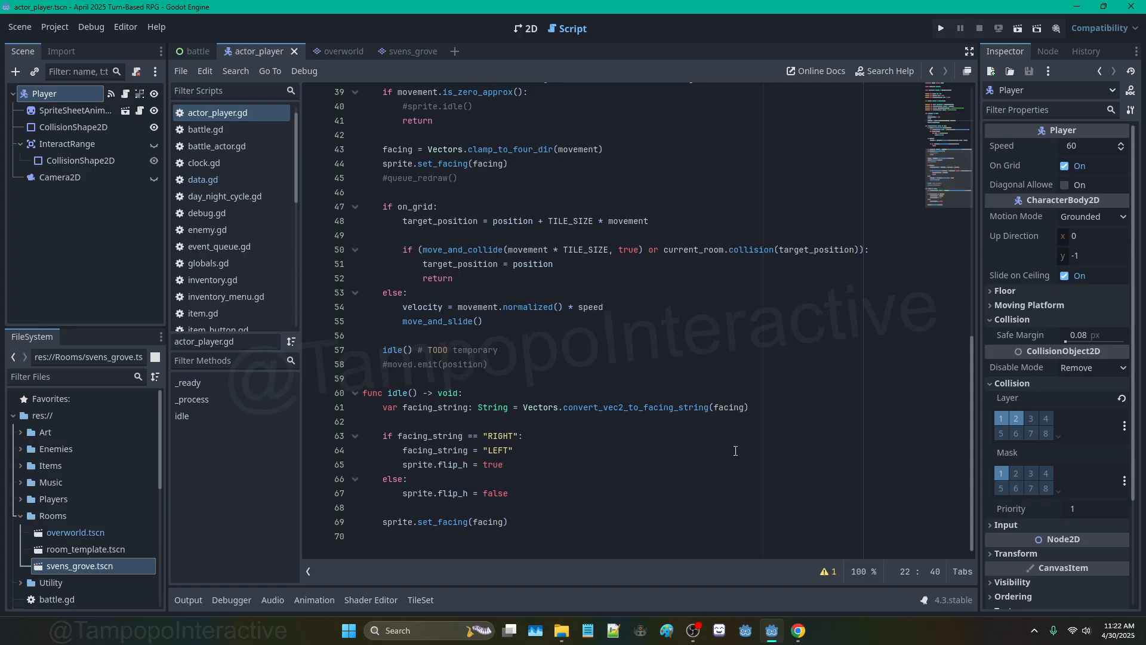
scroll(388, 457, up, 10)
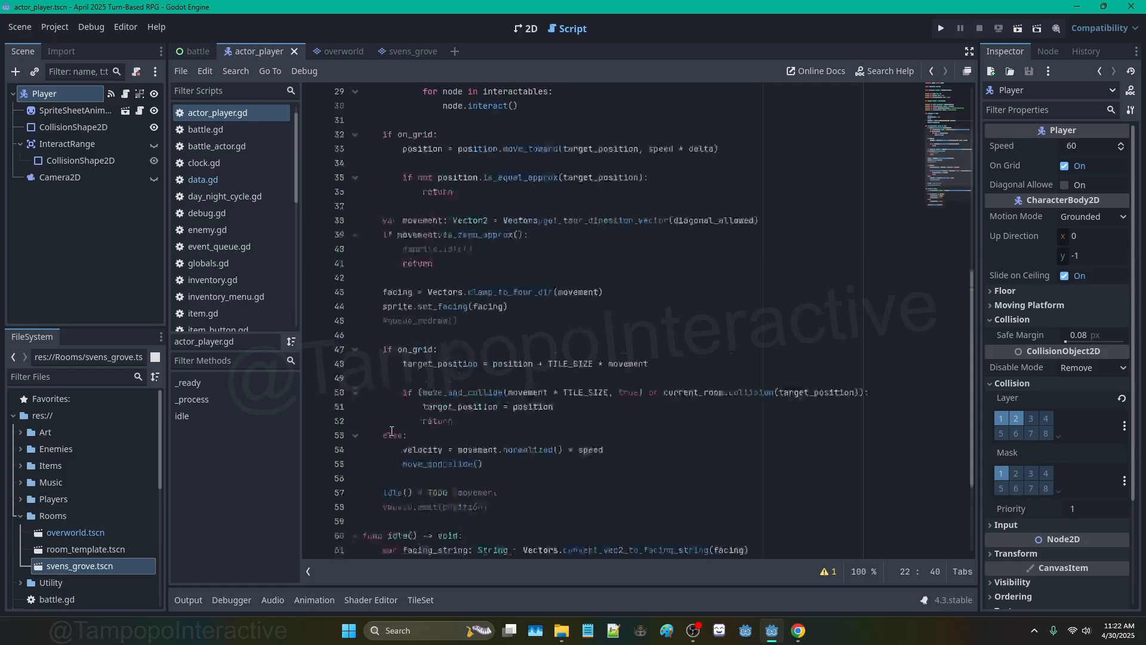
click(397, 281)
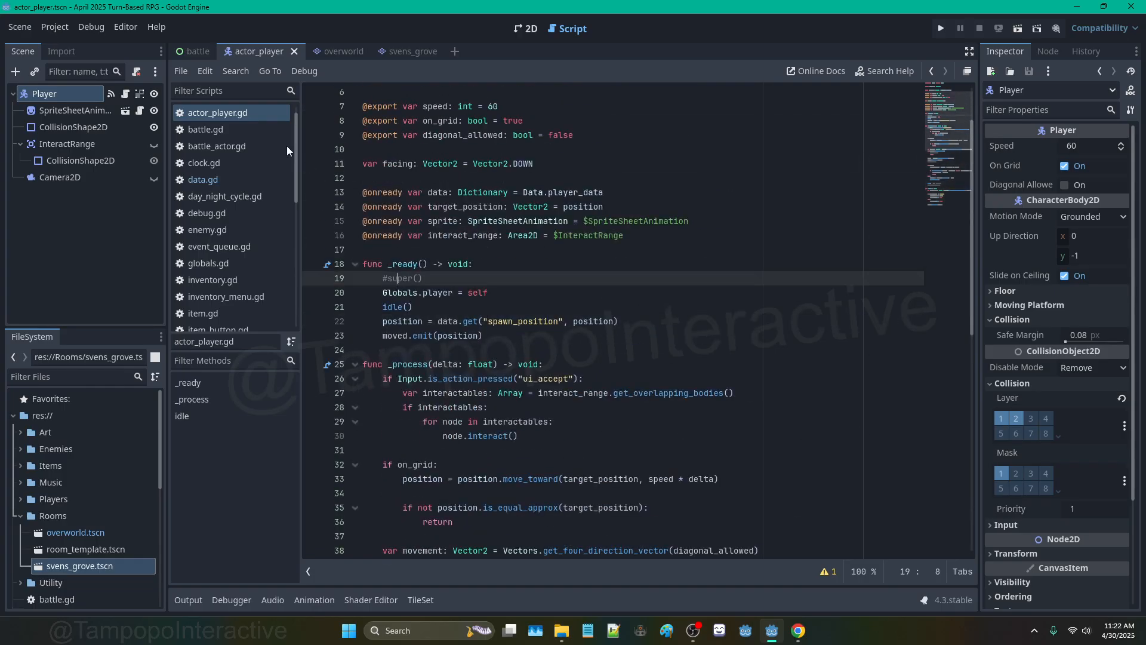
Step: Switch to the overworld scene, briefly checking svens_grove along the way
click(339, 52)
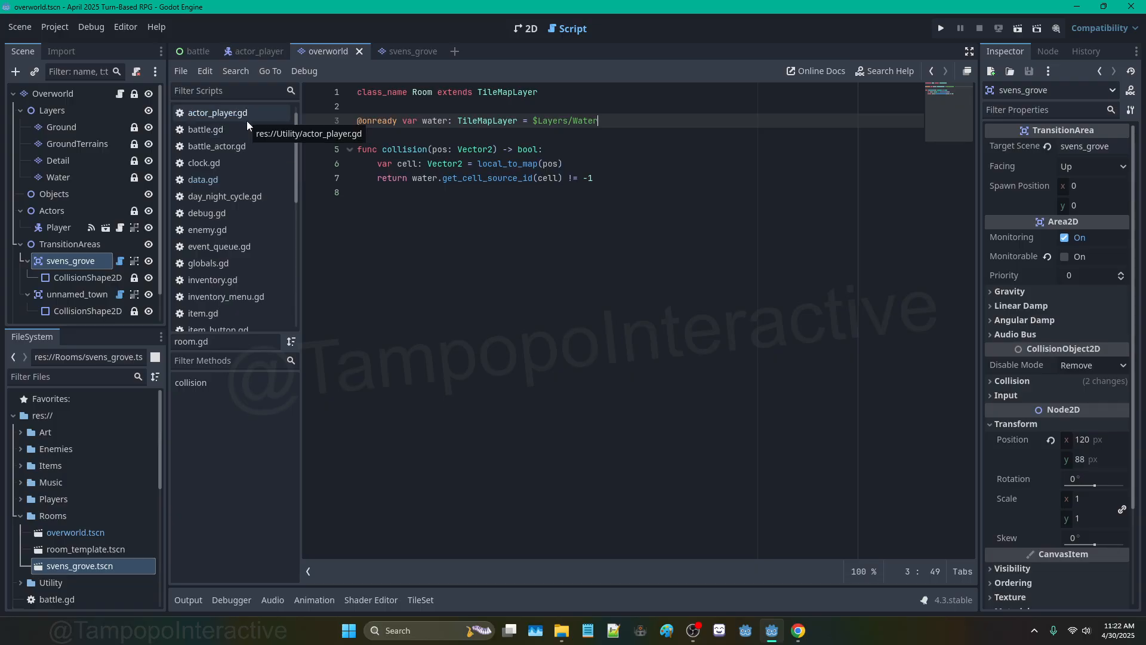
click(410, 51)
click(328, 53)
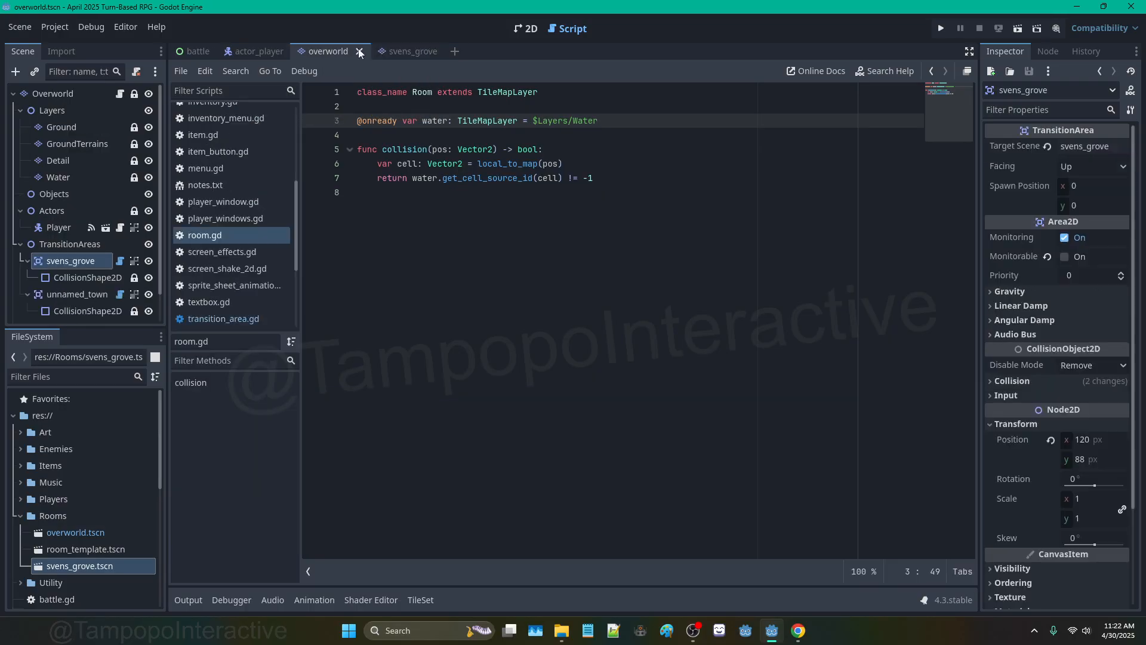
Step: Check where the player sits in the svens_grove map
click(399, 50)
click(524, 29)
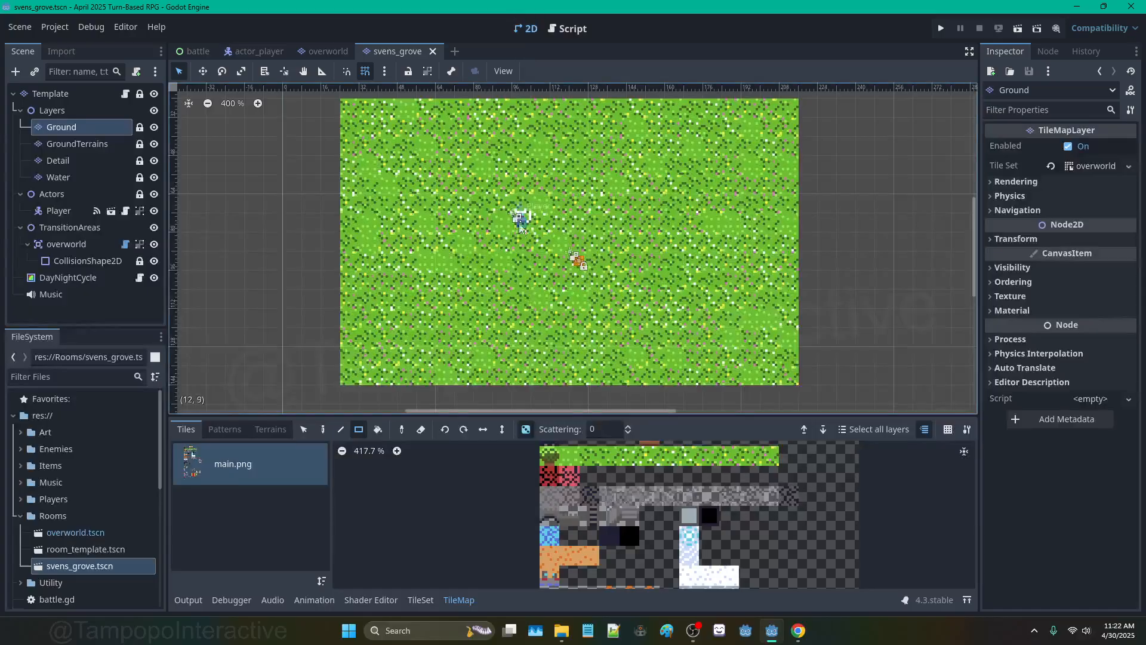
scroll(523, 226, up, 3)
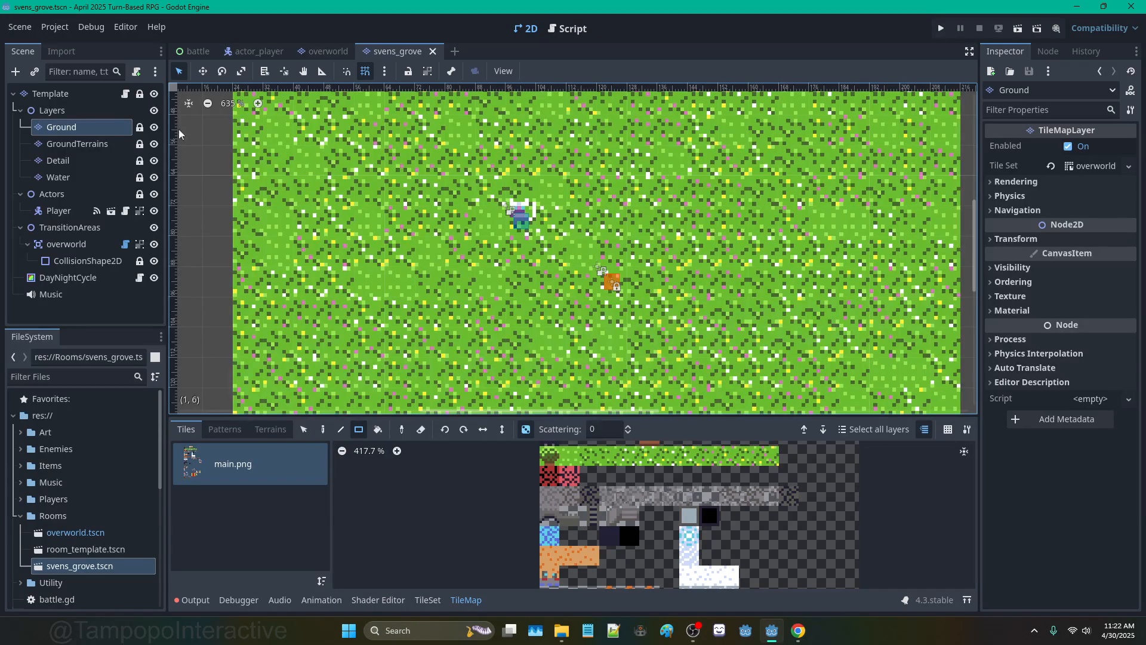
Step: In the overworld, set the svens_grove transition's Spawn Position to 13*8, 11*8 (104, 88)
click(316, 52)
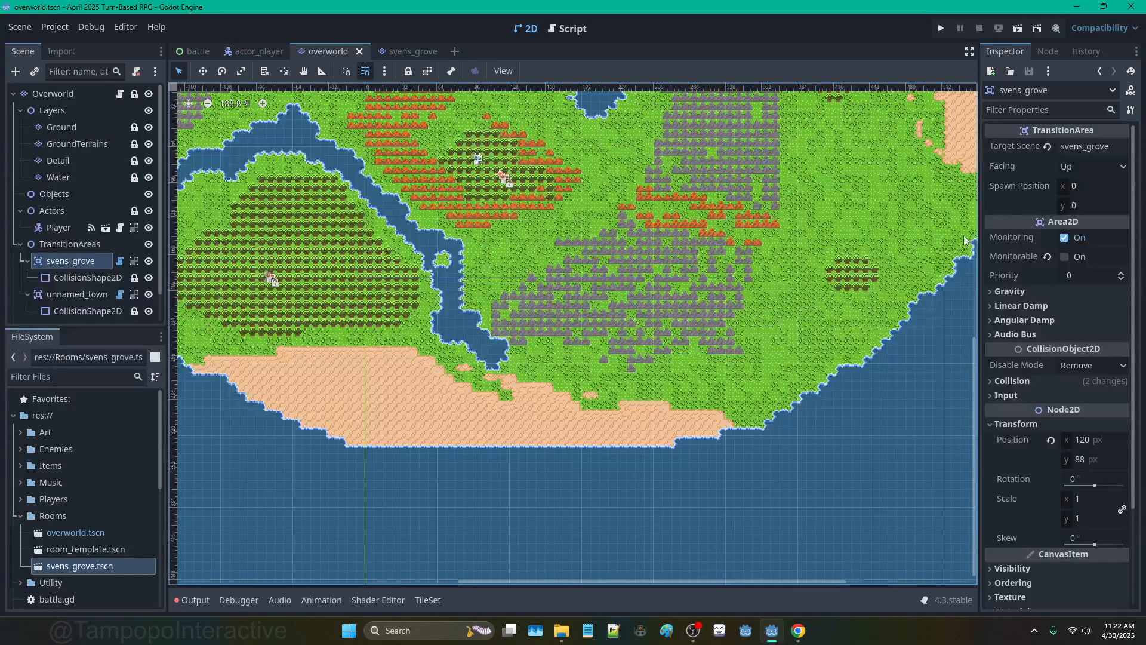
click(1095, 186)
text(13 * )
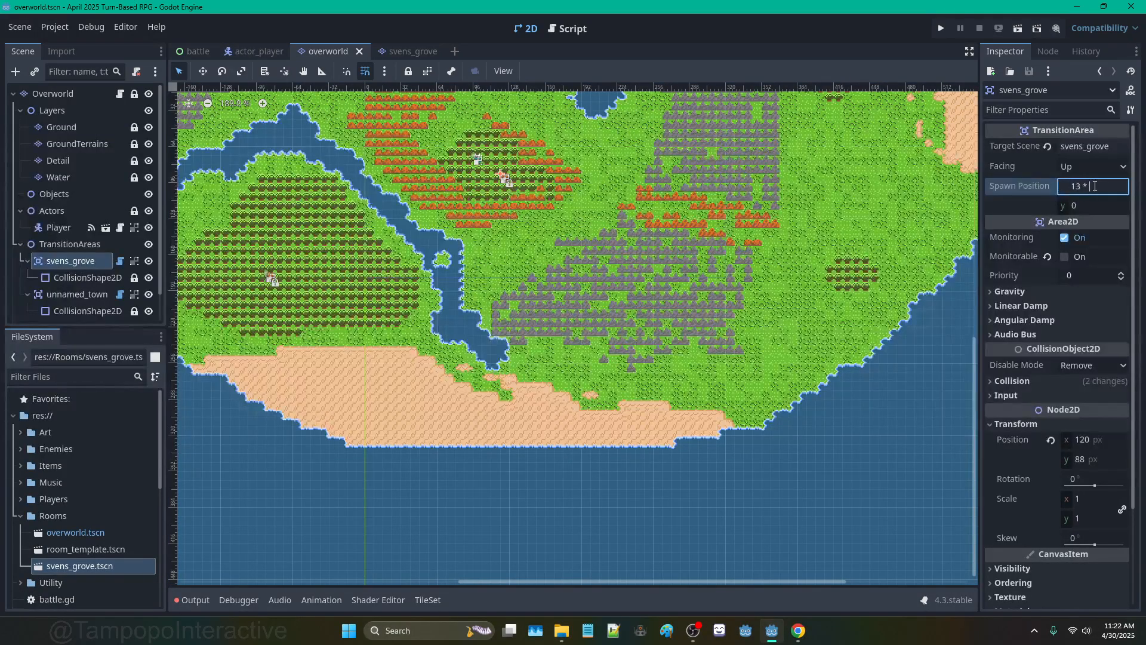
text(8)
key(Tab)
text(11 *8)
key(Return)
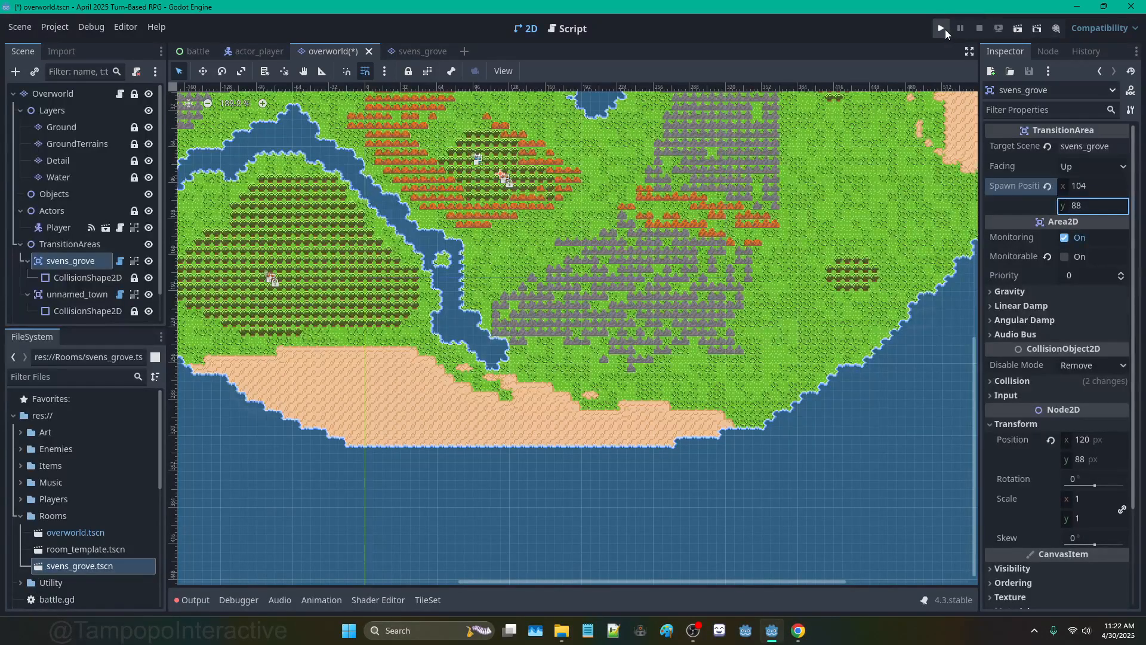
Step: Rename svens_grove's Template root node to SvensGrove and drag the Player to the left side
click(417, 51)
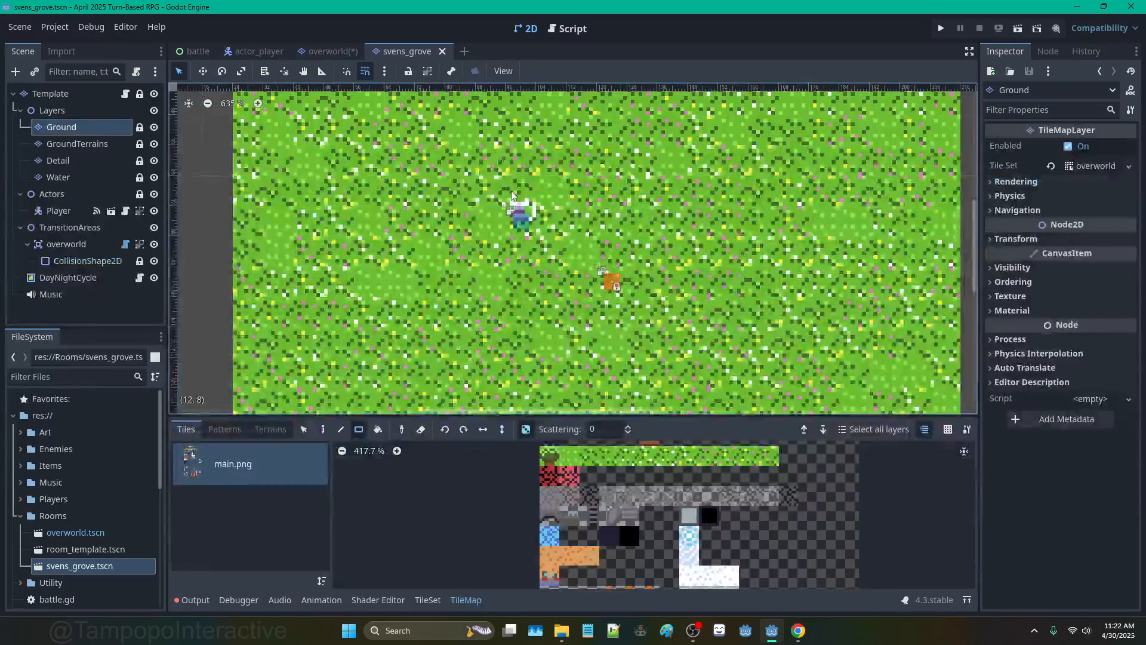
scroll(512, 195, down, 1)
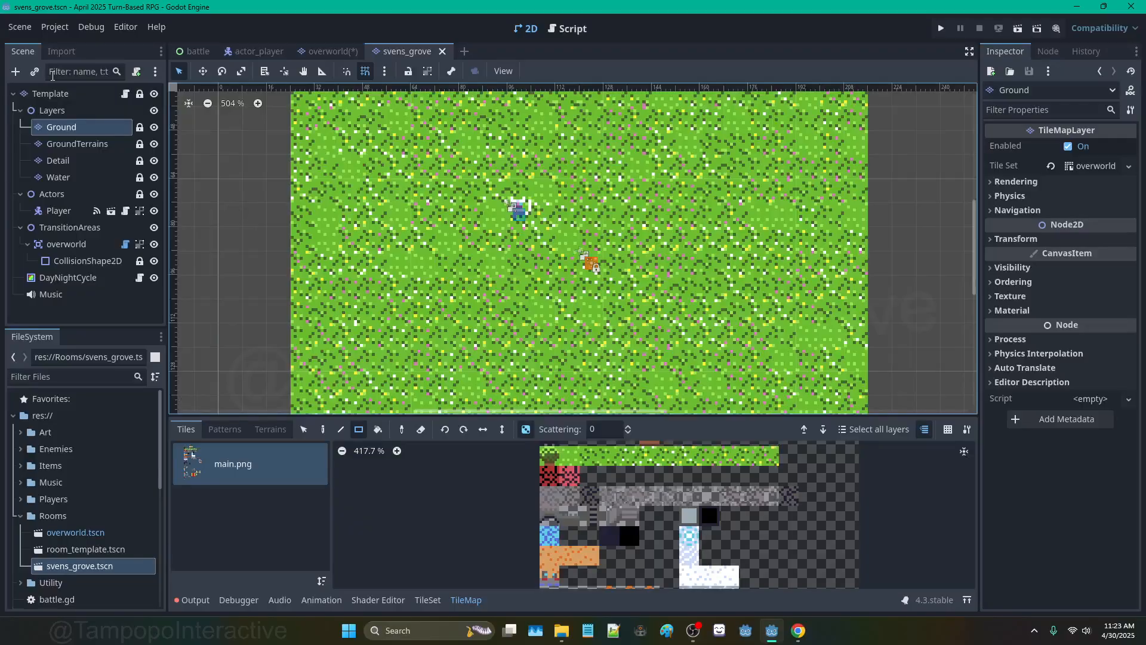
double_click(52, 94)
text(SvensGro)
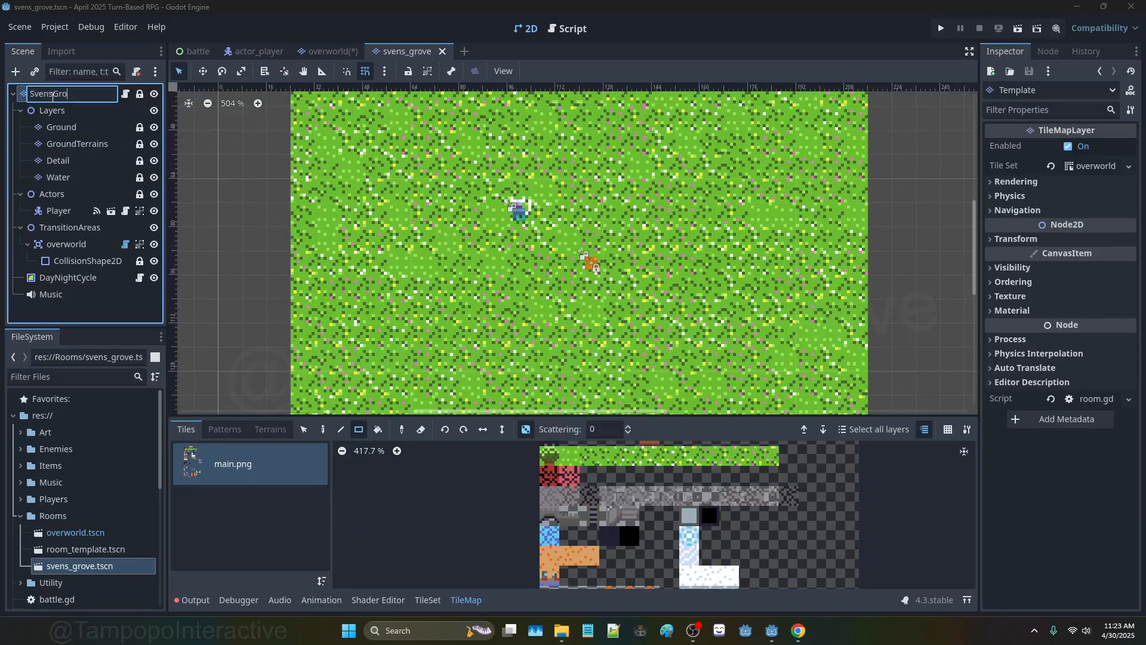
text(ve)
key(Return)
click(58, 211)
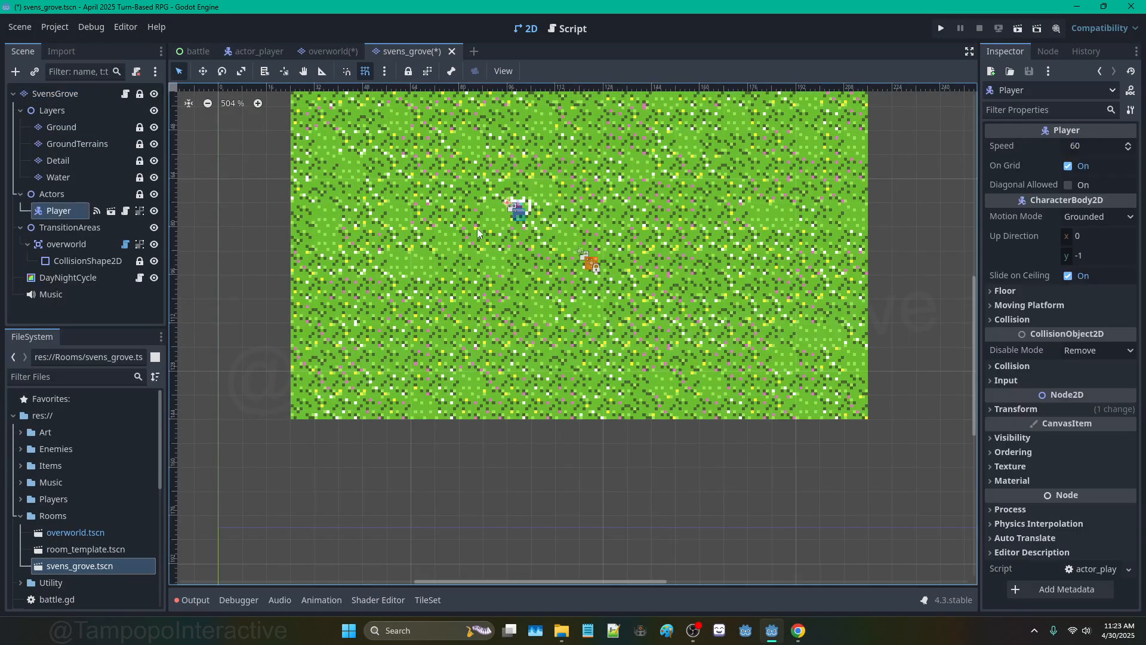
drag(529, 203, 362, 225)
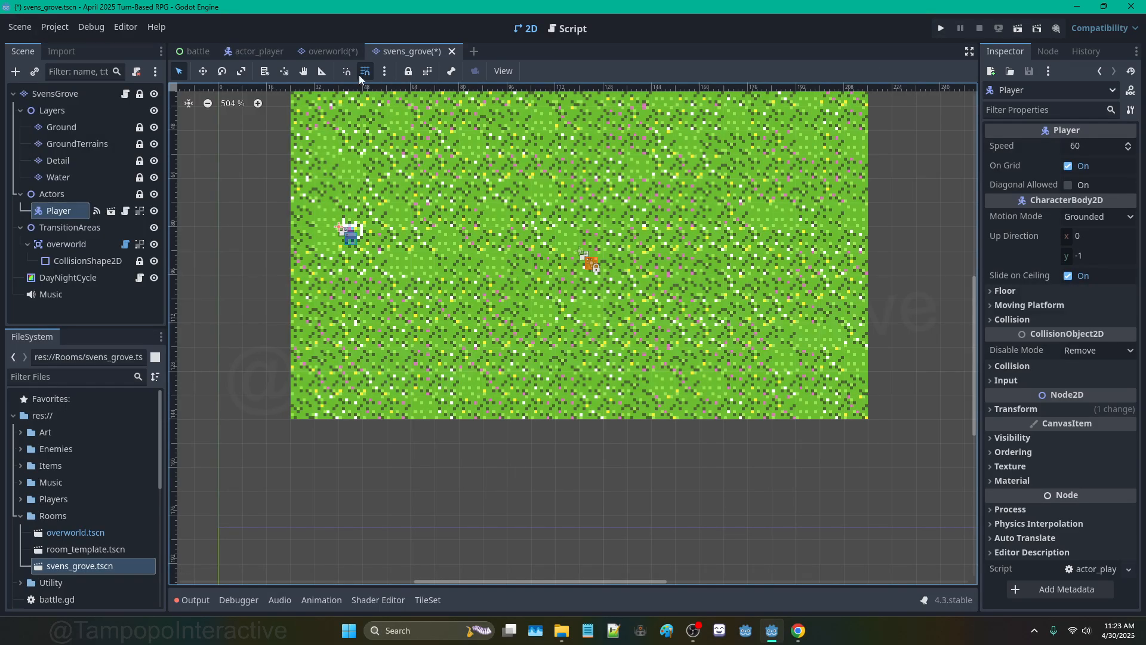
Step: Run the game from the overworld scene, then stop it with F8
click(335, 55)
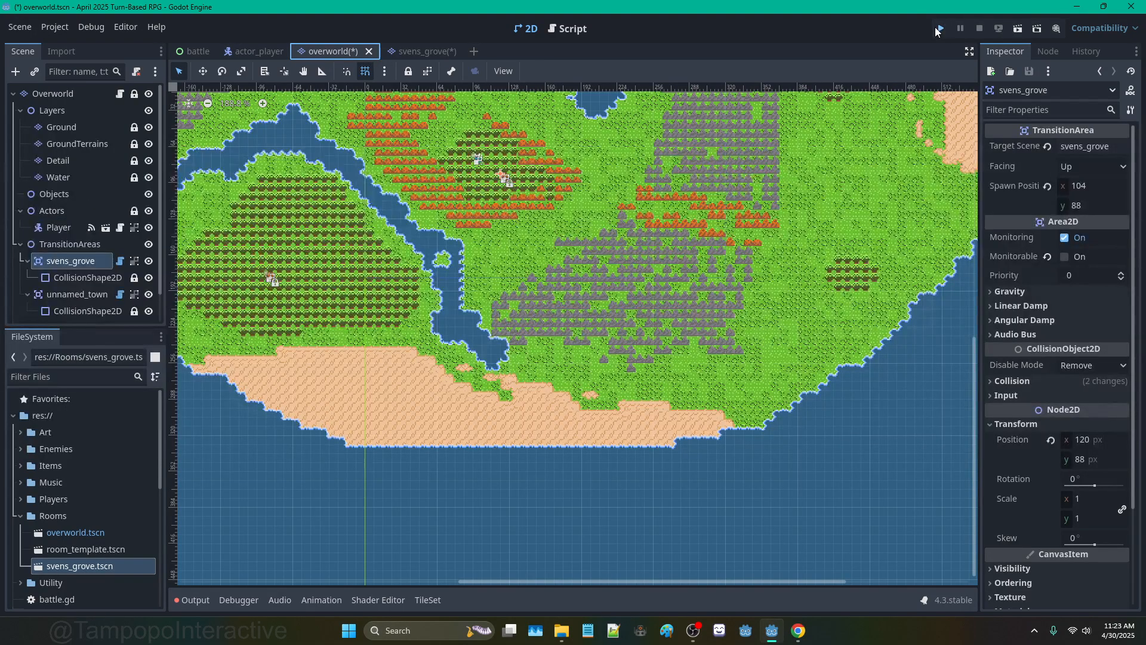
click(935, 27)
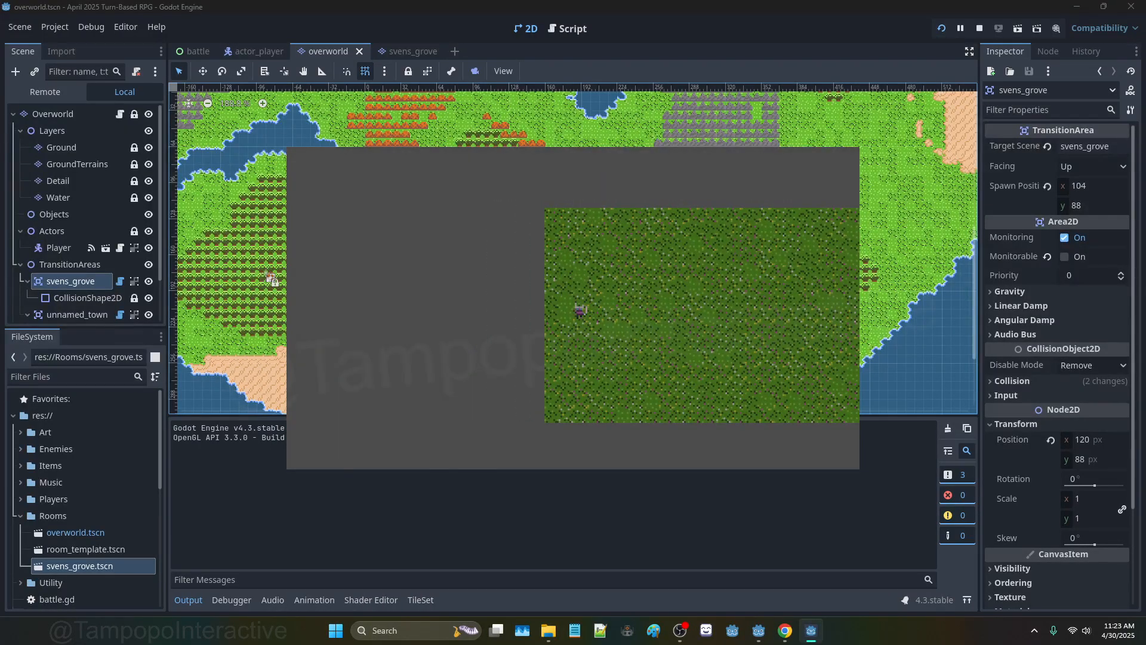
key(F8)
Step: In actor_player.gd, add 'target_position = position' below the spawn line
click(575, 34)
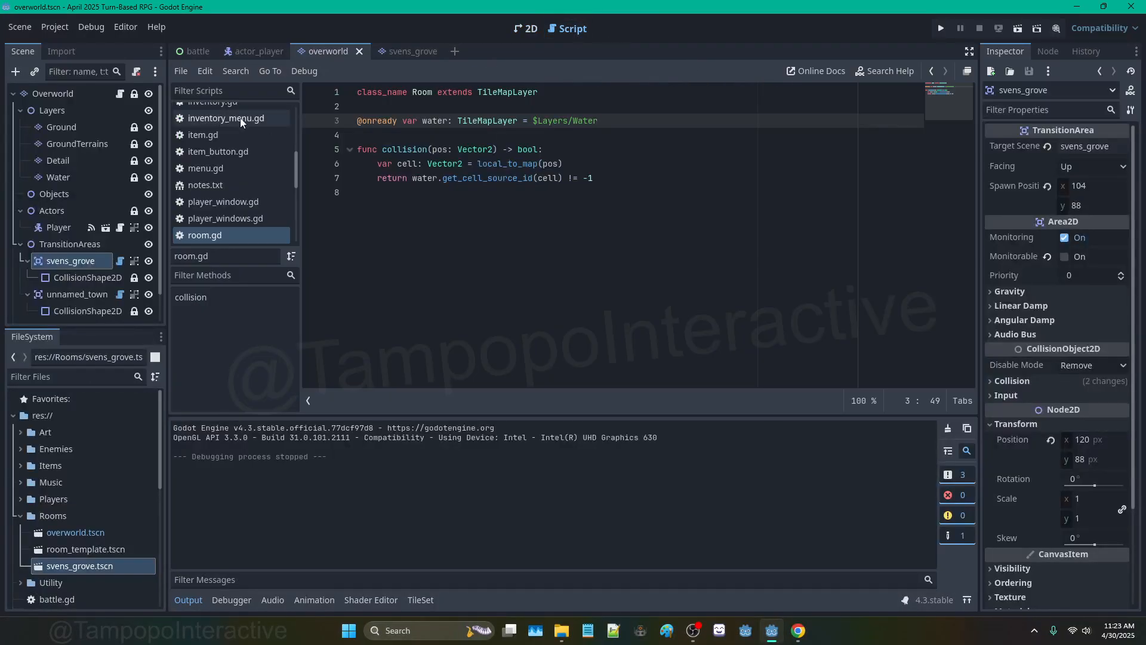
scroll(214, 122, up, 5)
click(220, 128)
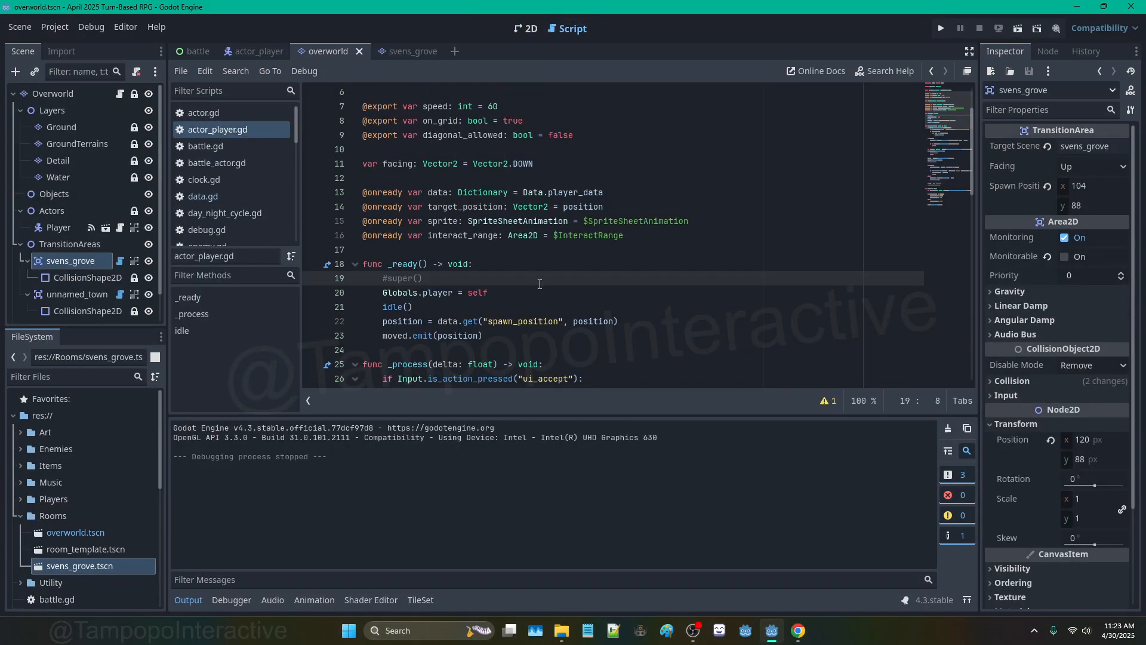
scroll(540, 284, down, 3)
click(621, 192)
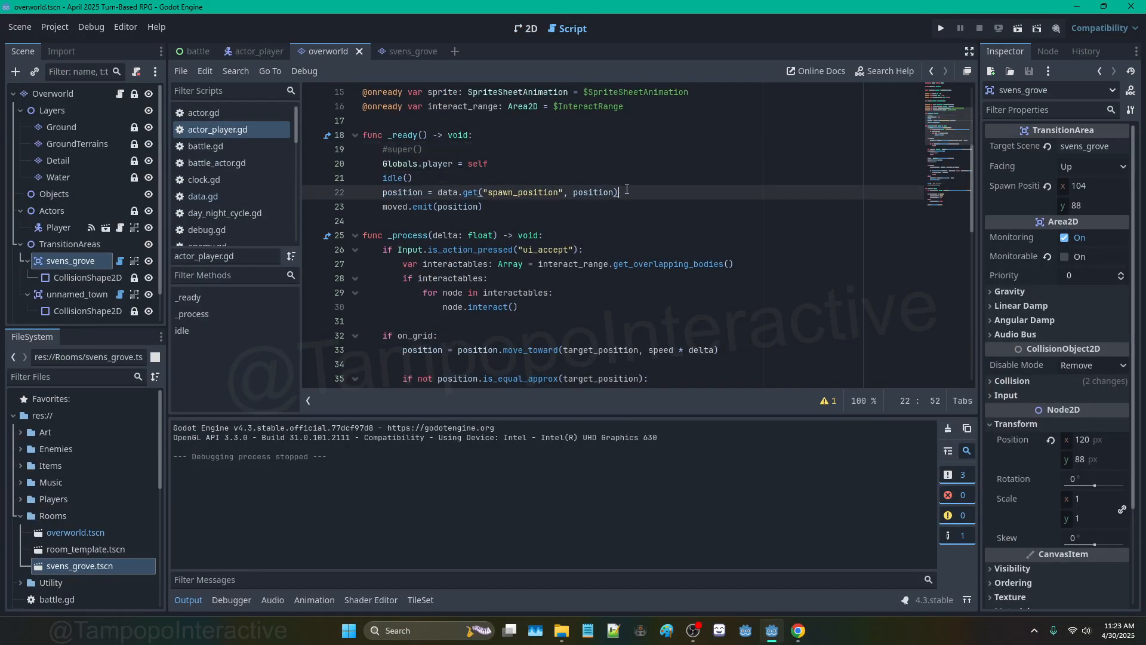
key(Return)
text(target_position )
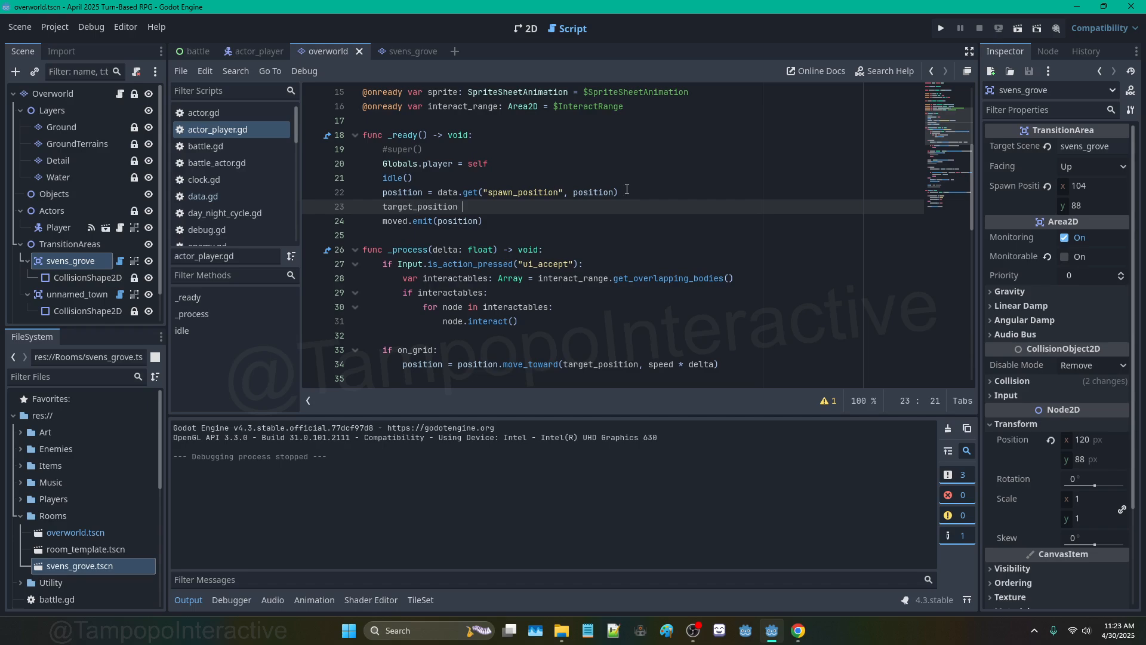
text(= position)
scroll(504, 227, up, 4)
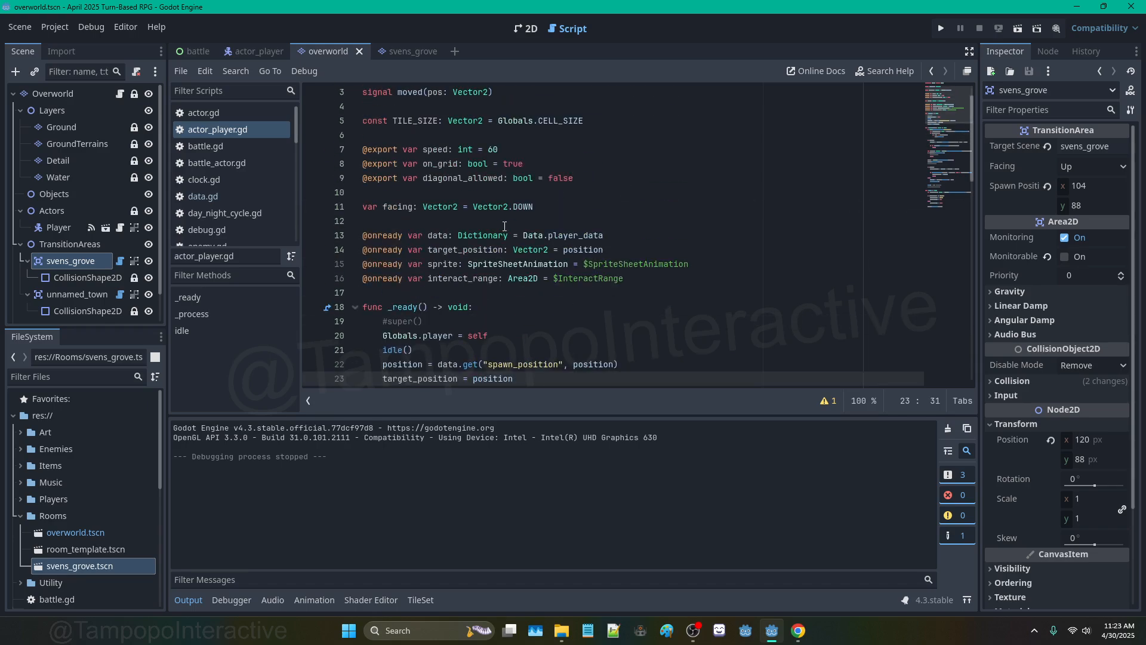
drag(603, 249, 344, 250)
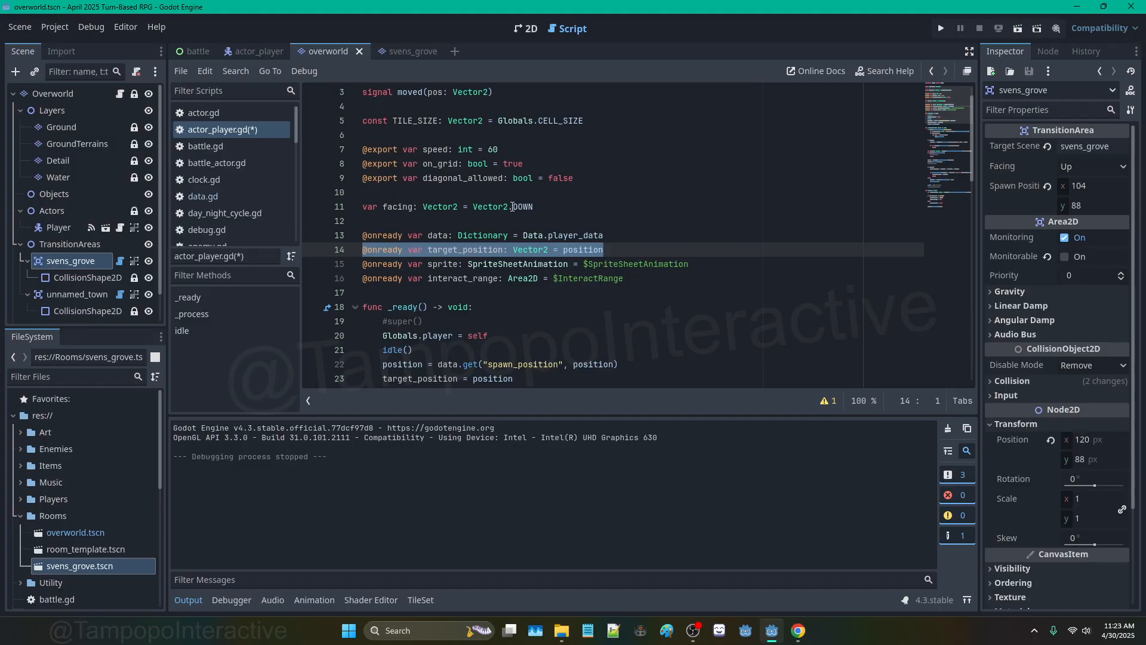
key(ctrl+x)
click(537, 206)
key(Return)
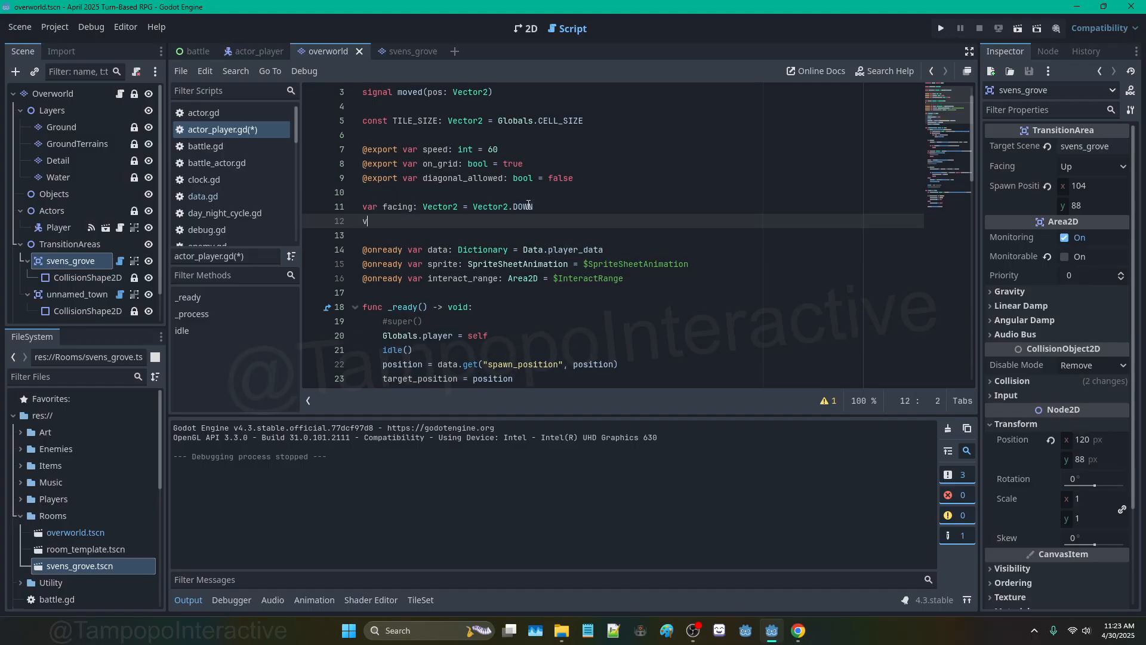
text(var target_position: Vector2 = Vector)
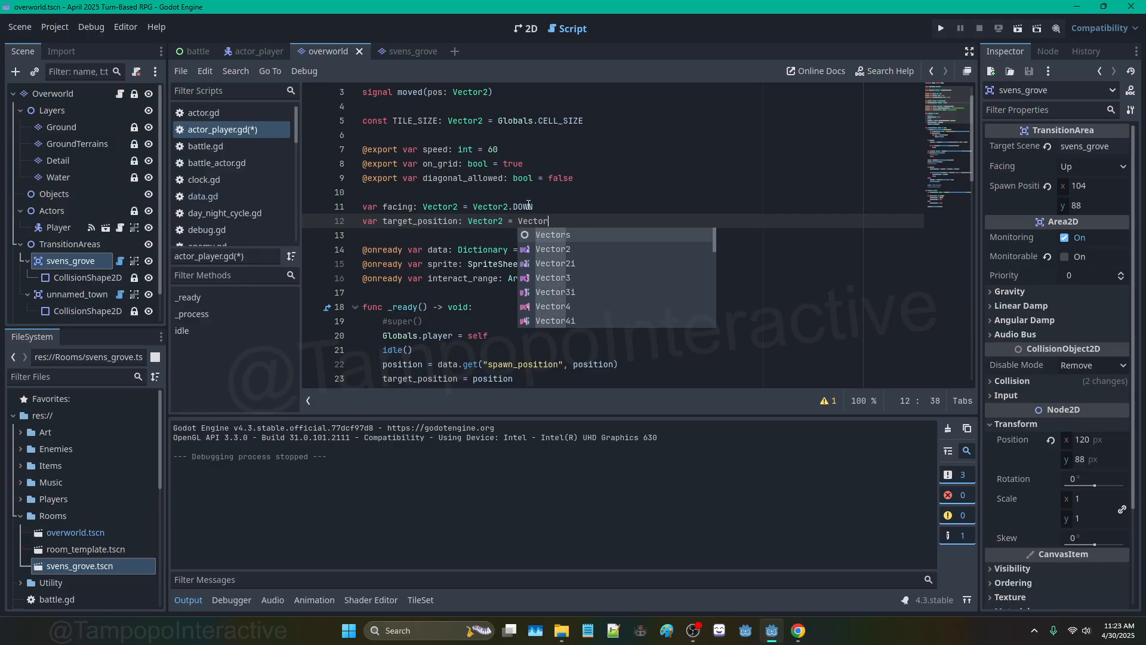
text(2.ZERO)
click(528, 206)
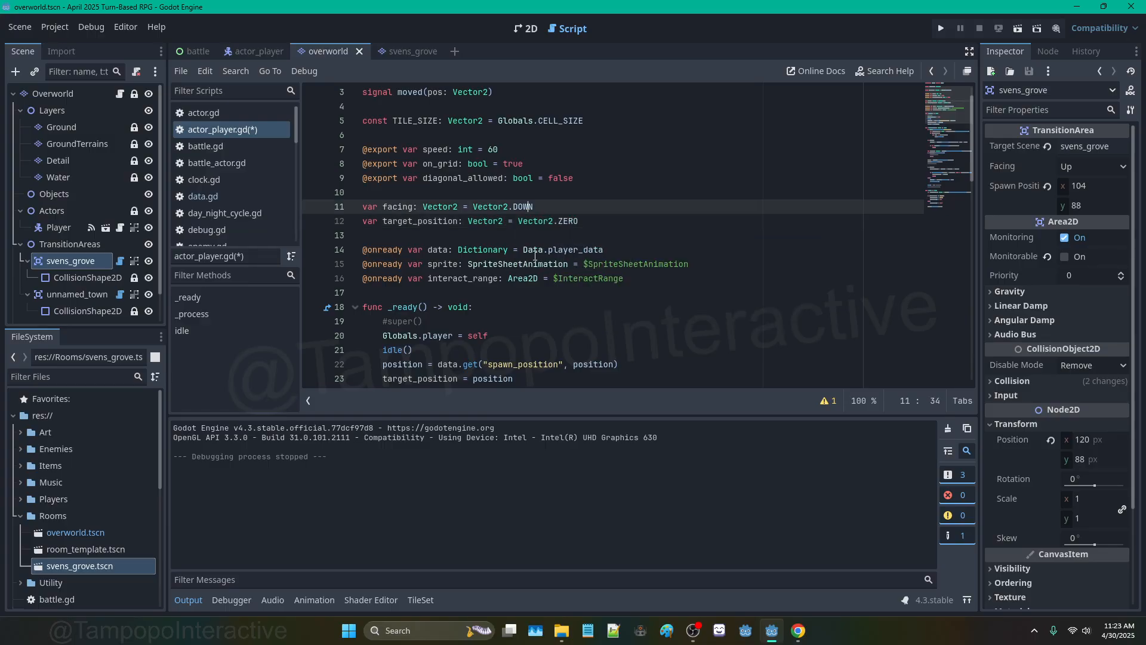
scroll(535, 256, down, 2)
click(509, 320)
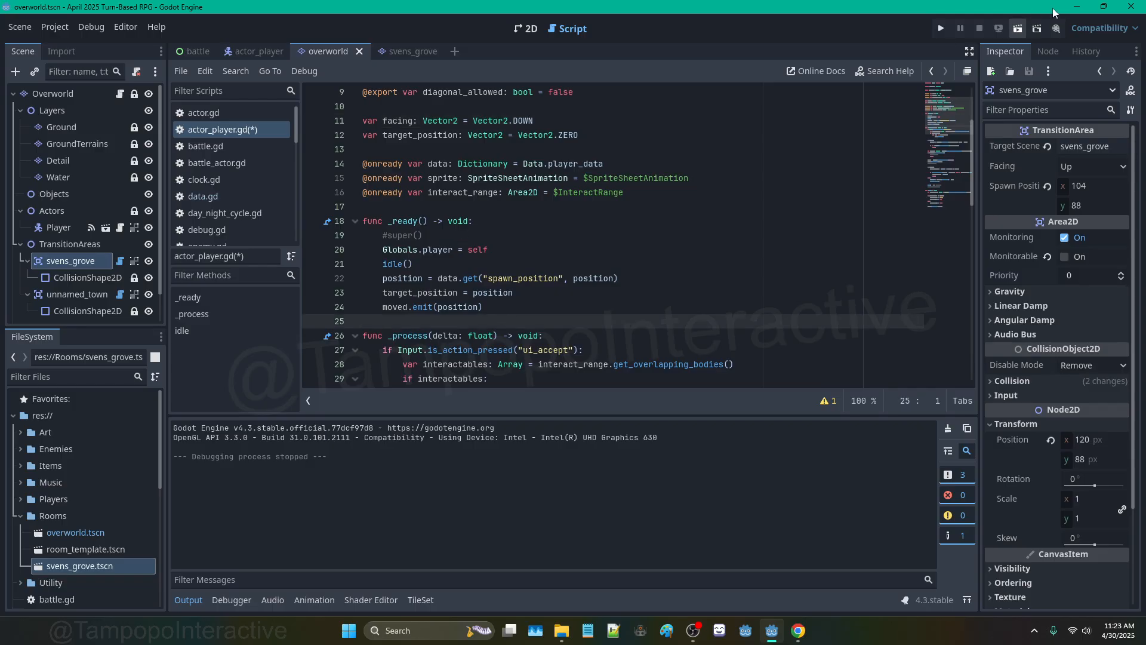
Step: Run the game, walk from svens_grove out into the overworld, then close it
click(943, 27)
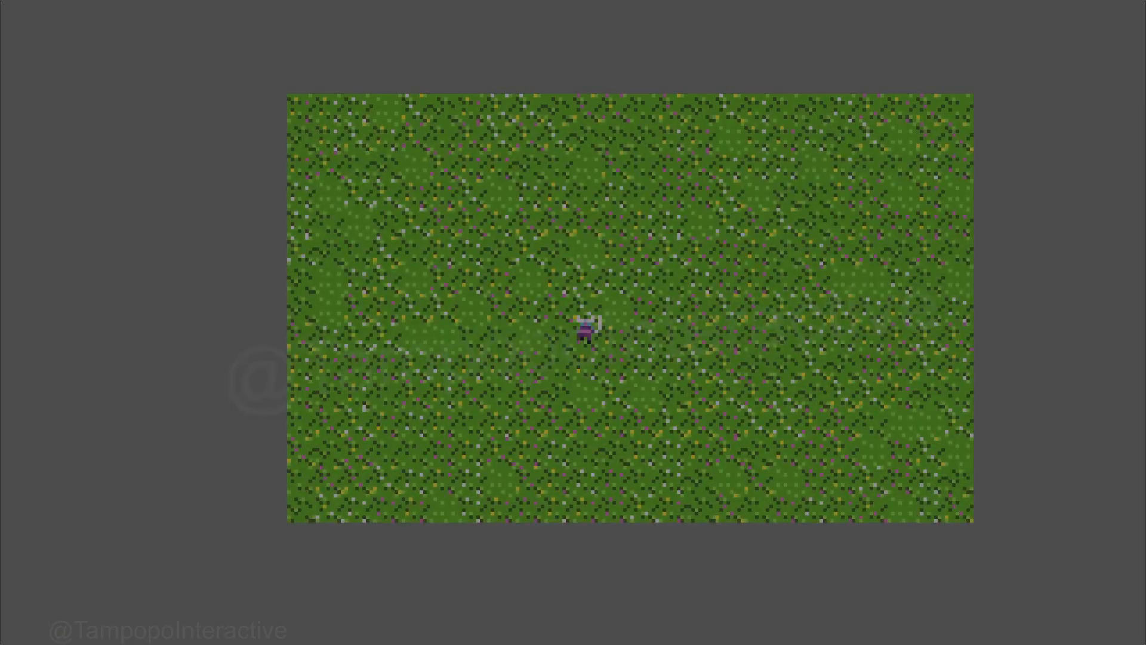
key(Left)
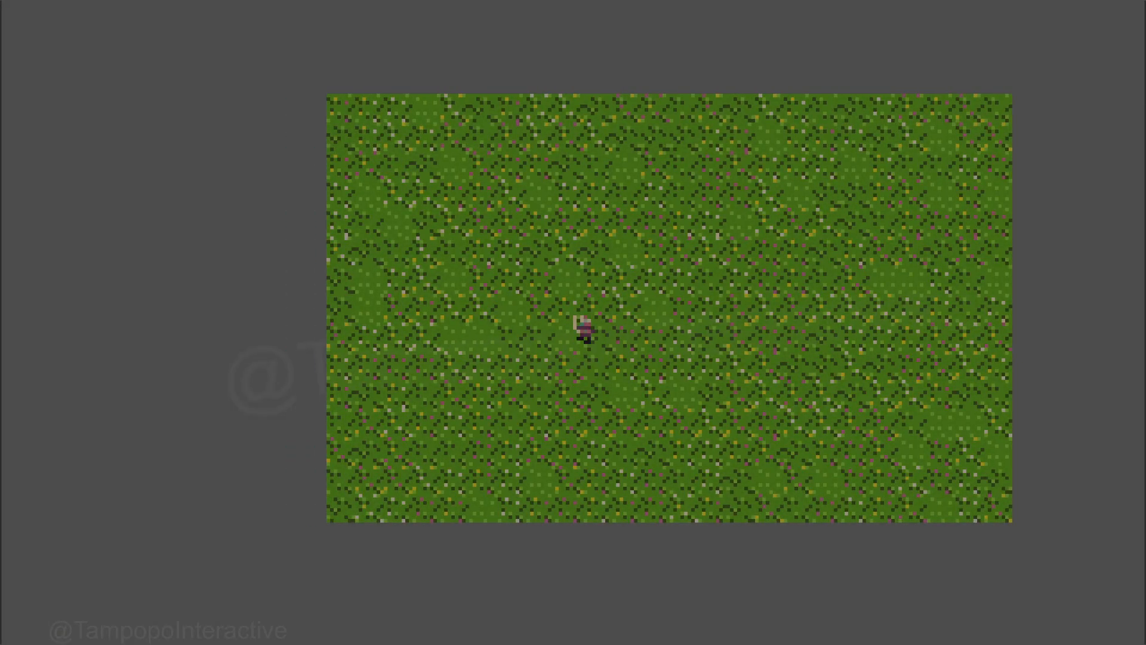
key(Right)
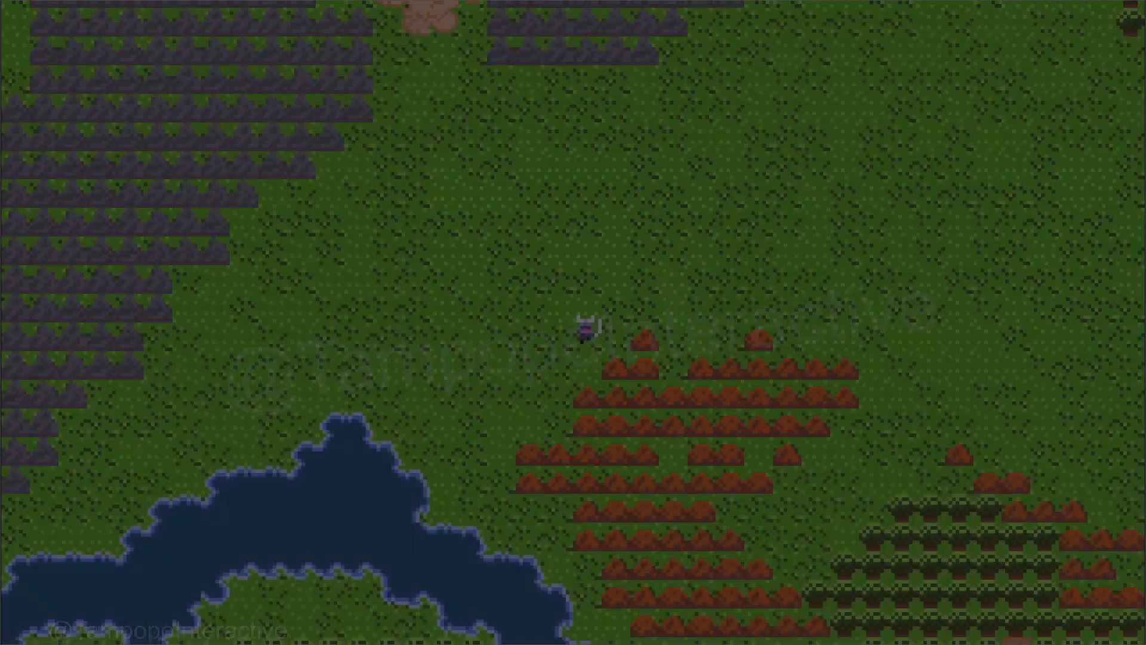
key(Down)
key(Right)
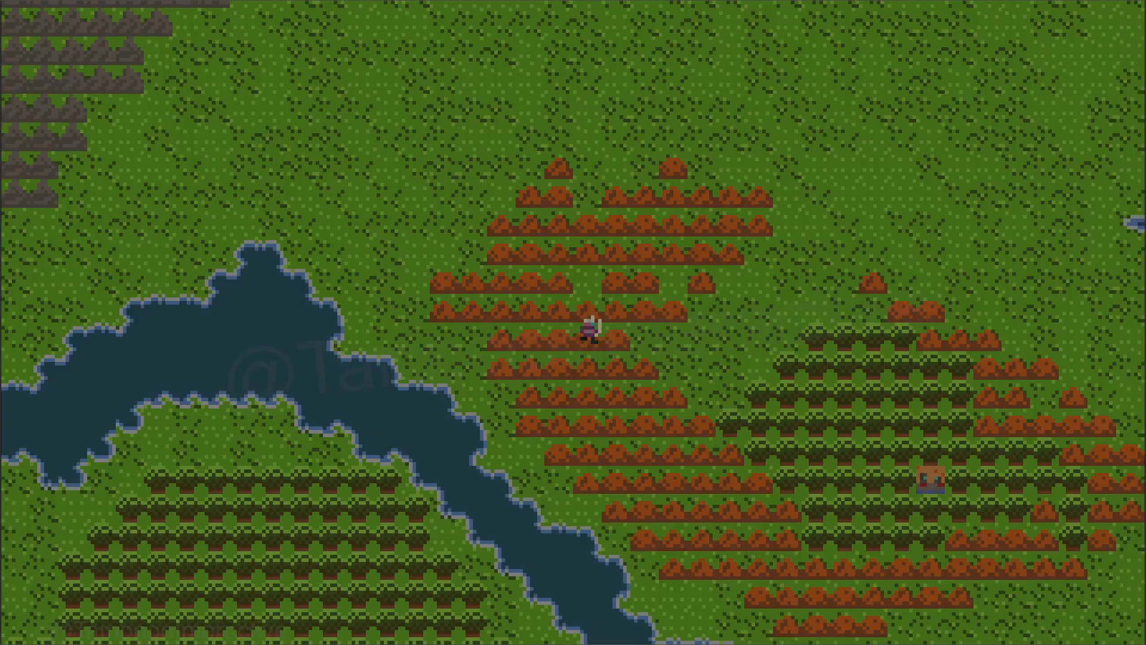
key(Escape)
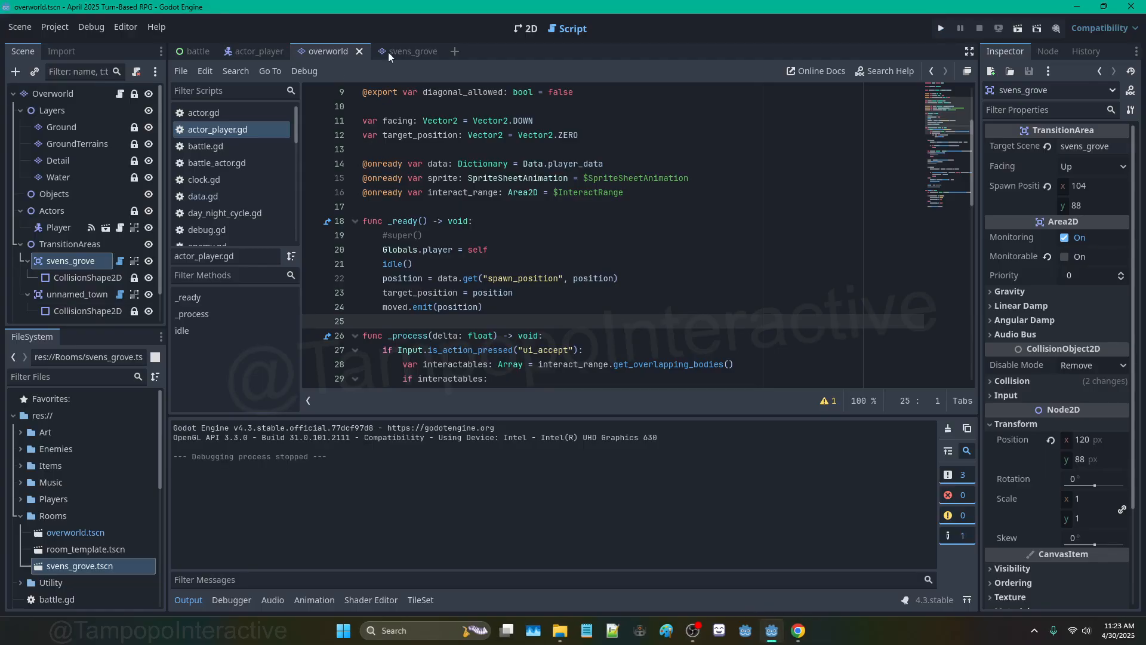
Step: Return to the 2D overworld map and select the Ground tile layer
click(523, 33)
scroll(522, 203, up, 10)
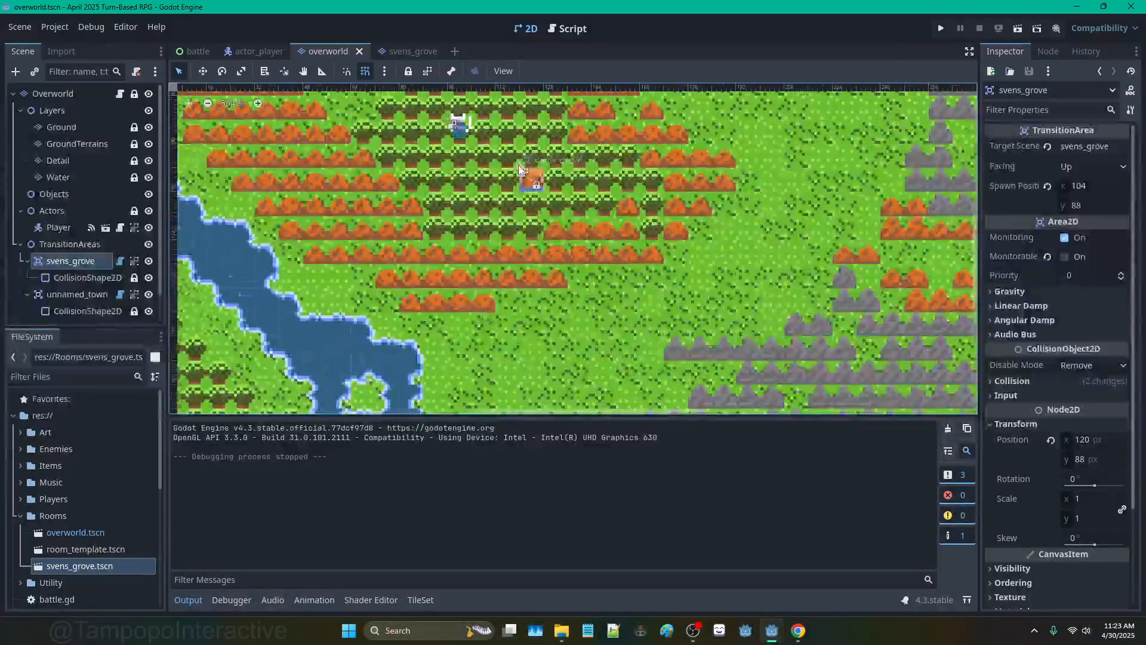
scroll(521, 172, up, 1)
click(63, 127)
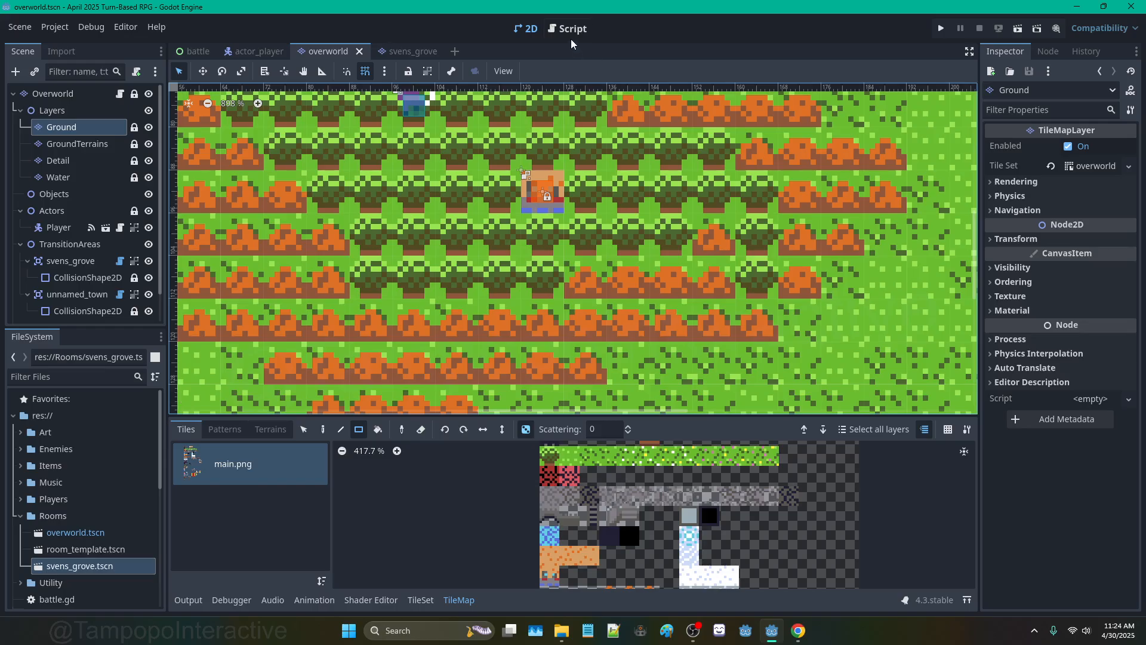
Step: In svens_grove, set the overworld TransitionArea's Spawn Position to 15 * 8, 12 * 8 (120, 96)
click(416, 55)
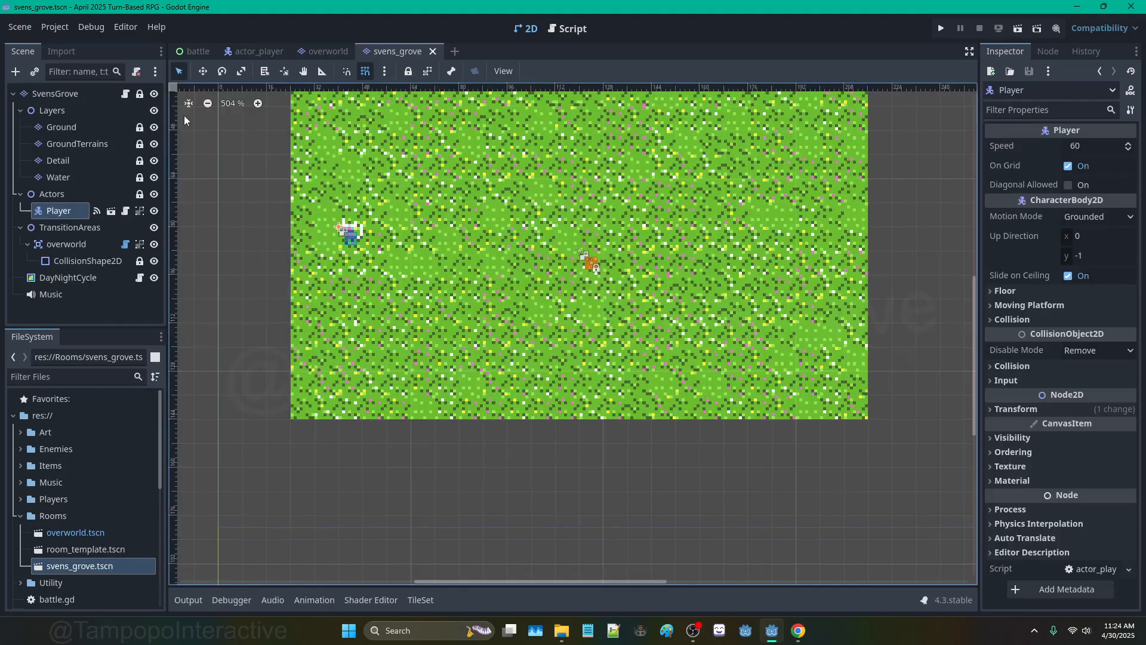
click(67, 244)
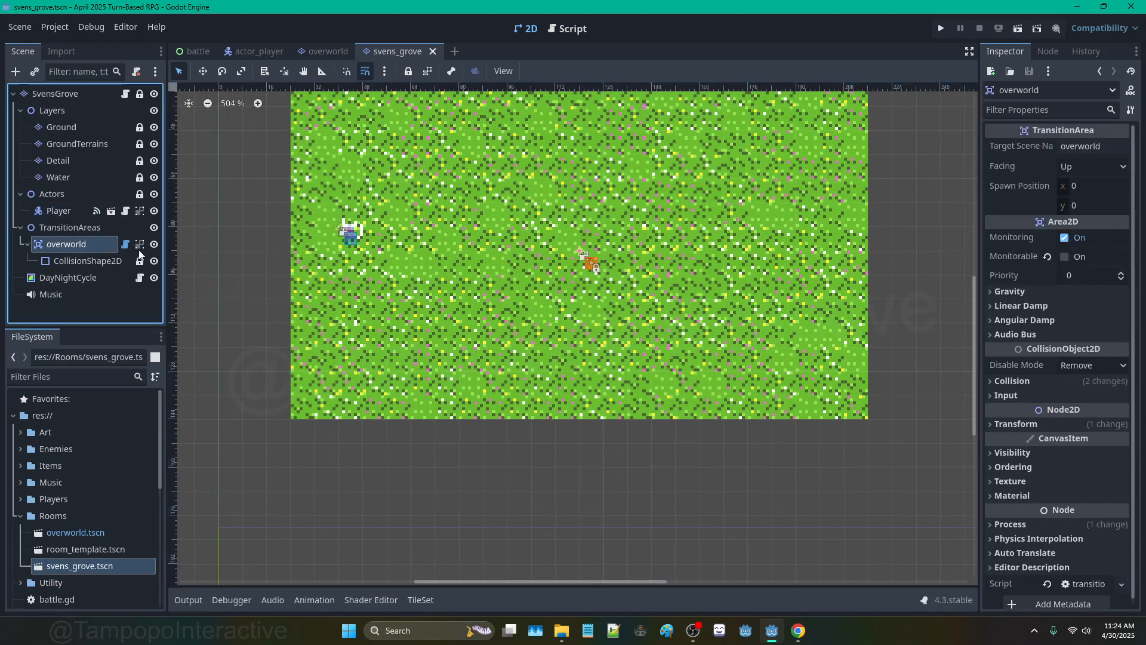
click(1093, 186)
text(15 * 8)
key(Tab)
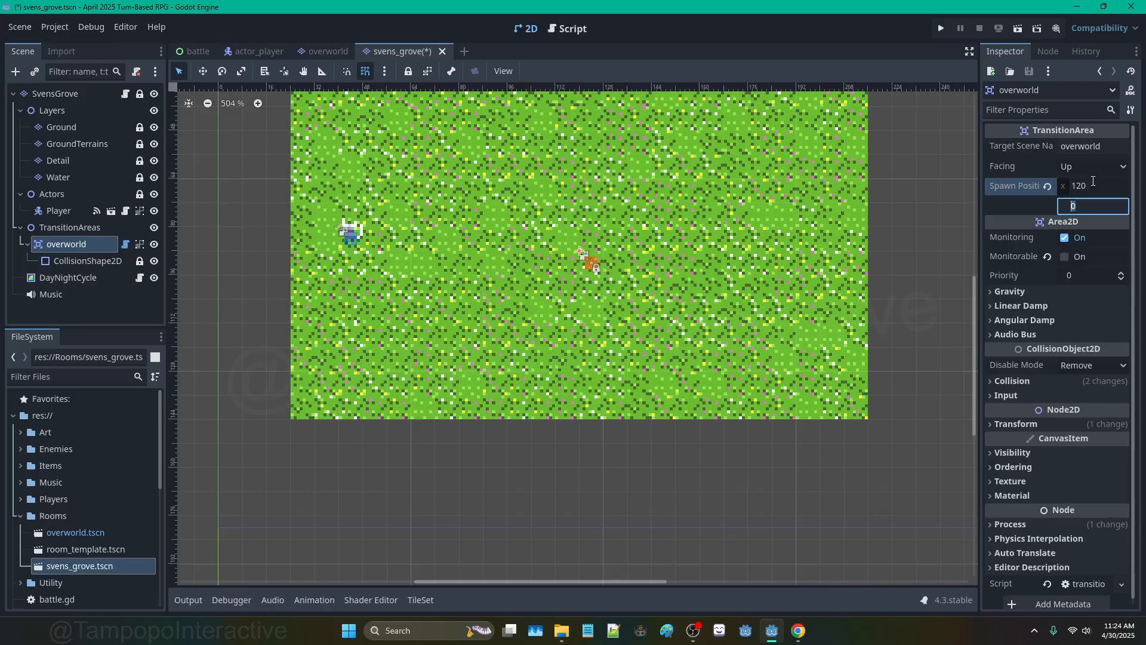
text(12 * 8)
key(Return)
Step: Save and run the game, step onto the shrine into svens_grove, then walk back out
click(941, 29)
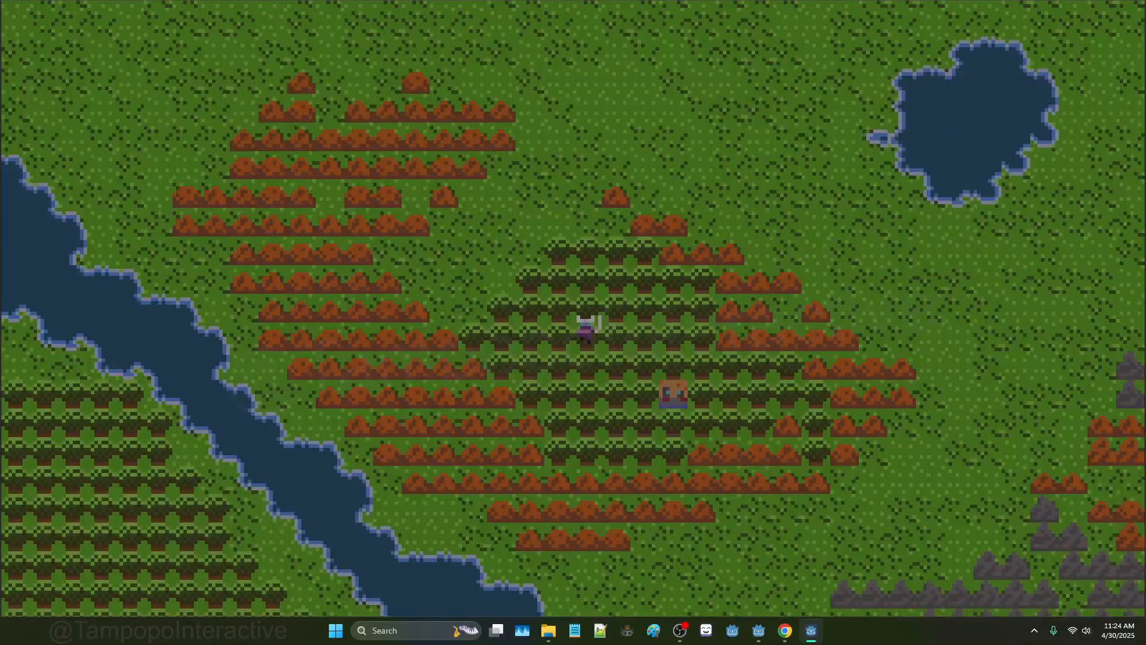
key(Down)
key(Down)
key(Right)
key(Right)
key(Right)
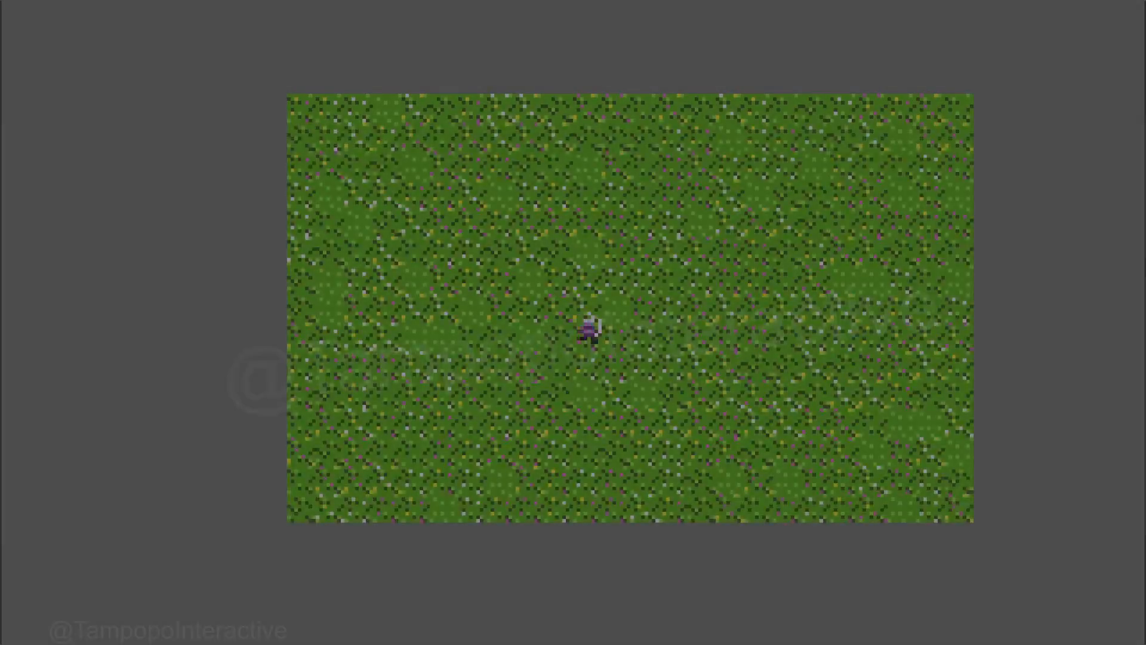
key(Right)
key(Right)
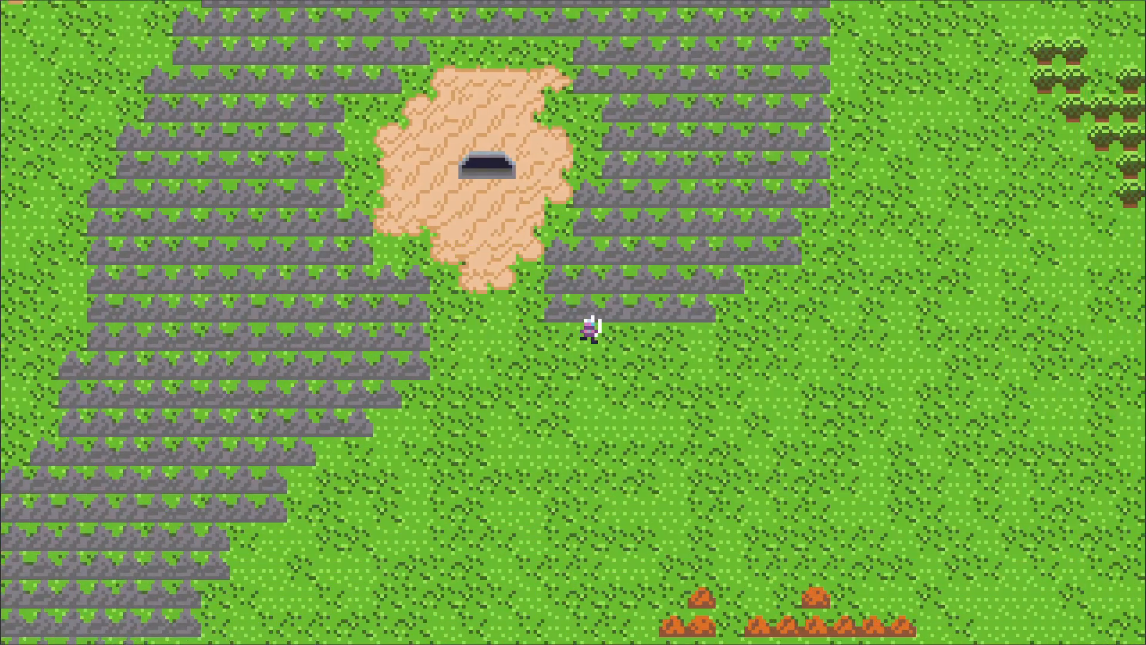
Step: Roam the overworld through the mountains and past the pond, then stop the game with F8
key(Right)
key(Up)
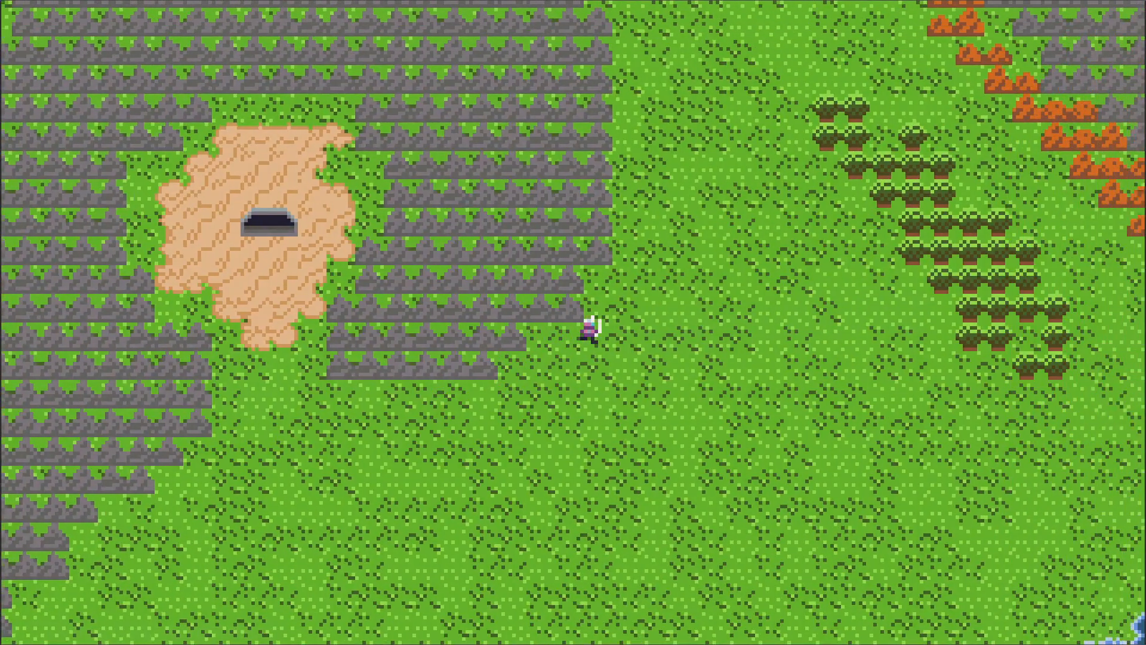
key(Up)
key(Right)
key(Up)
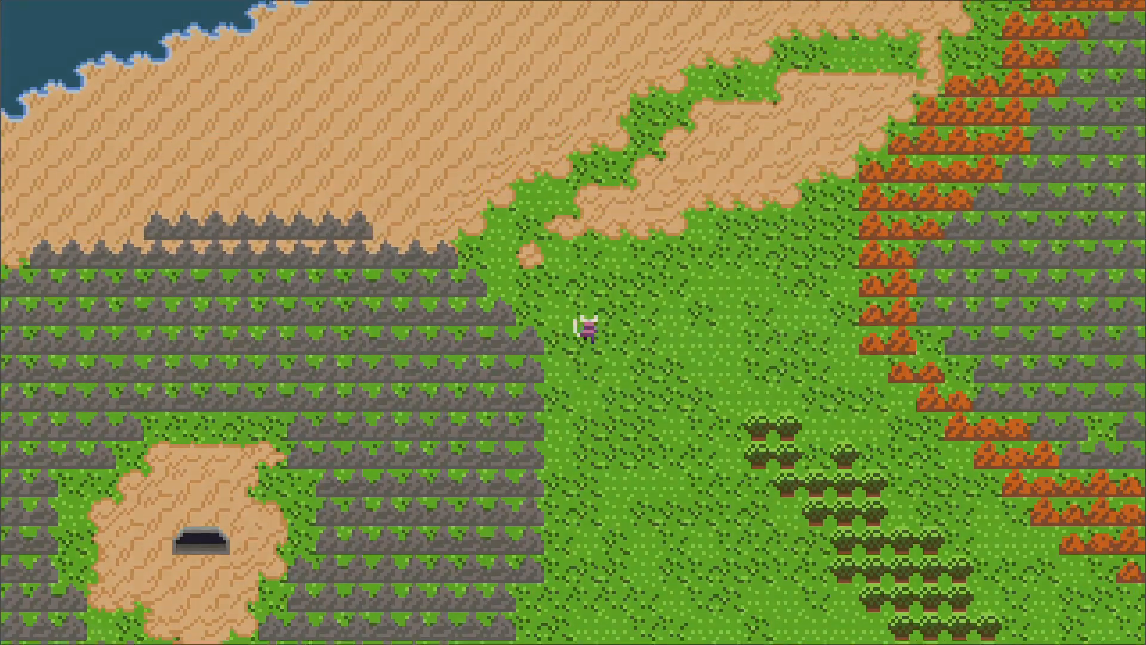
key(Up)
key(Right)
key(Down)
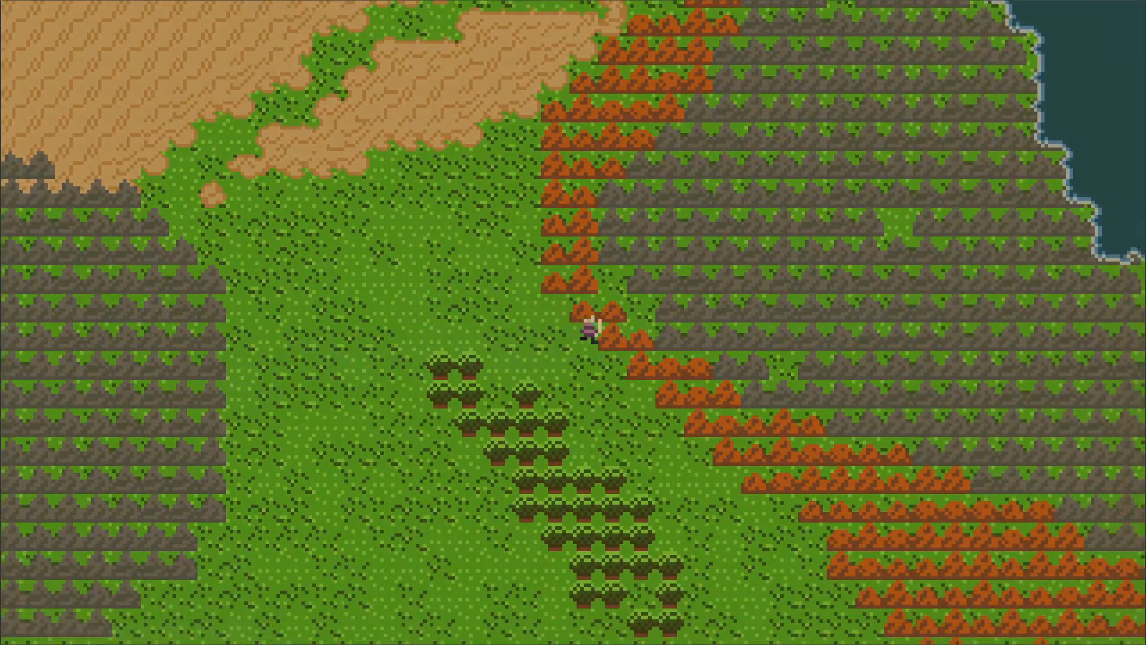
key(Right)
key(Down)
key(Right)
key(Down)
key(Right)
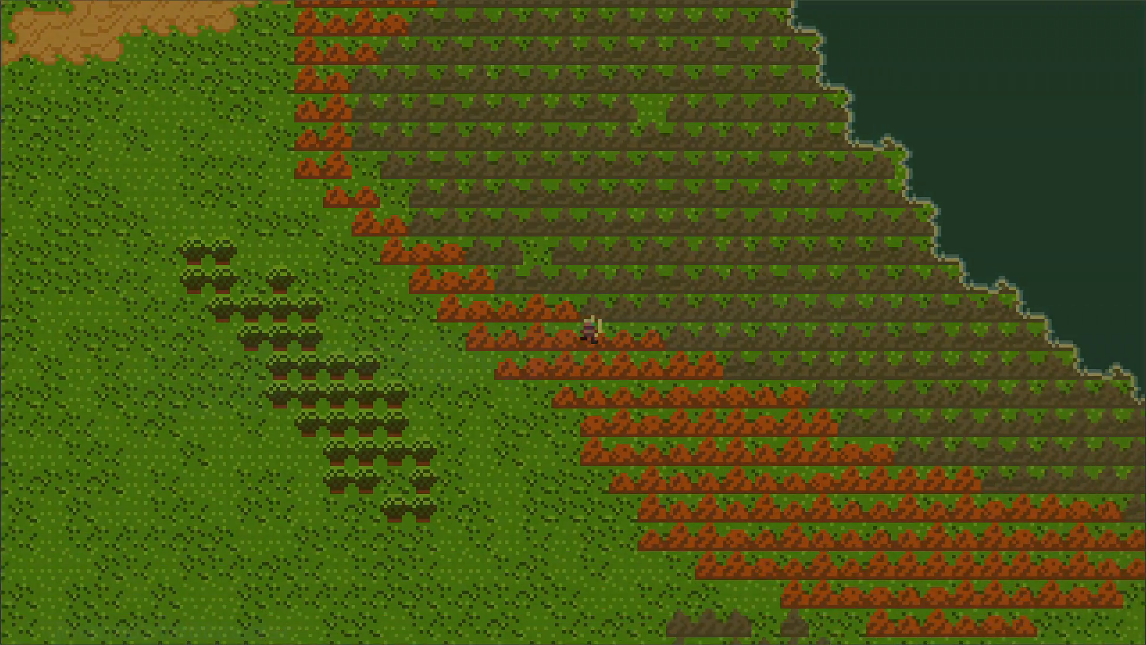
key(Right)
key(Down)
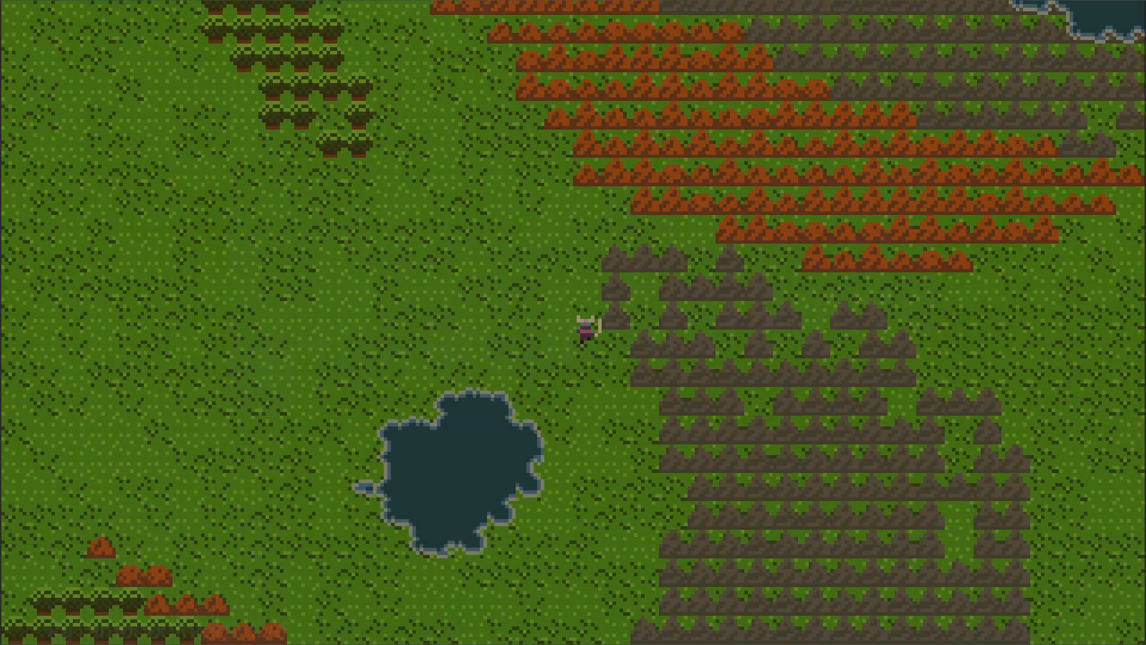
key(Down)
key(Left)
key(Right)
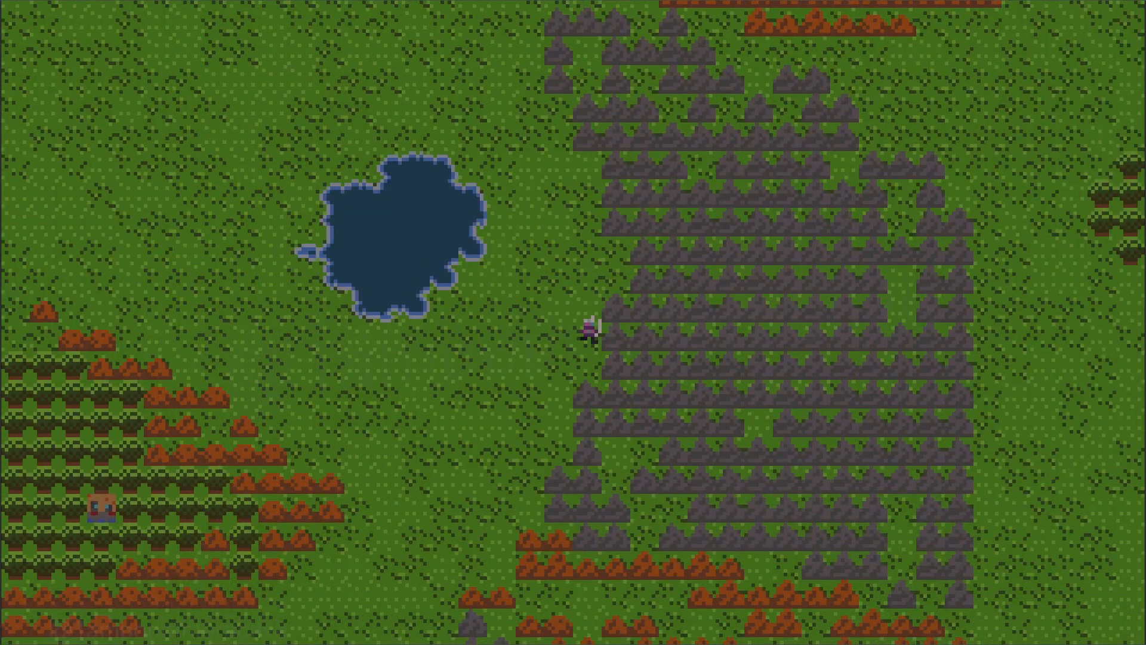
key(Down)
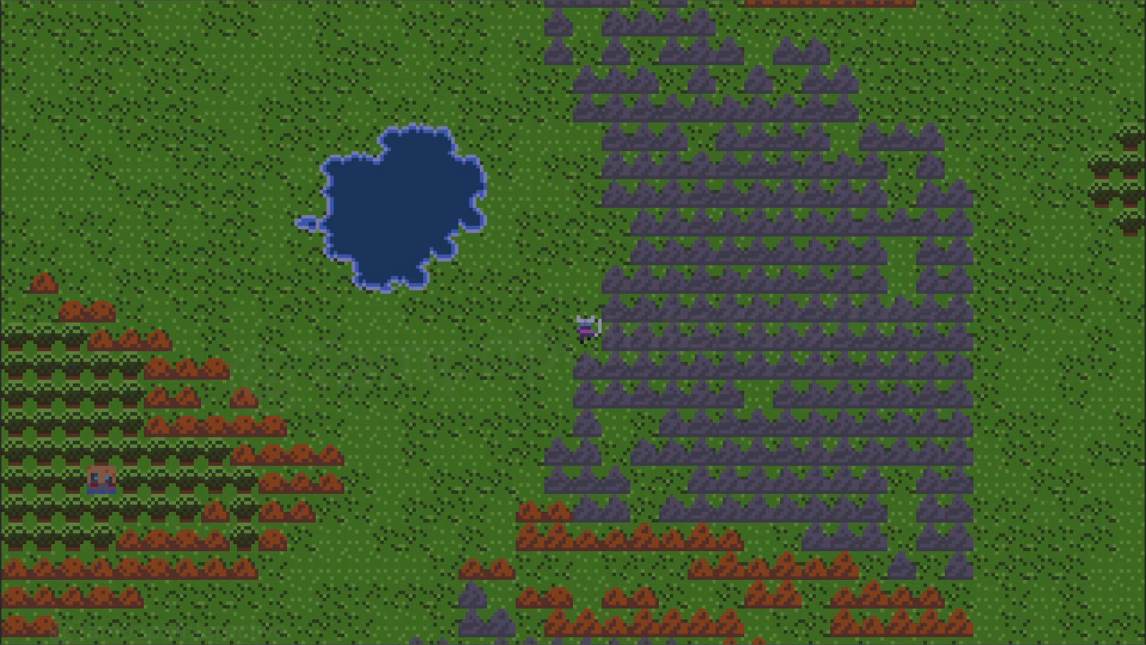
key(F8)
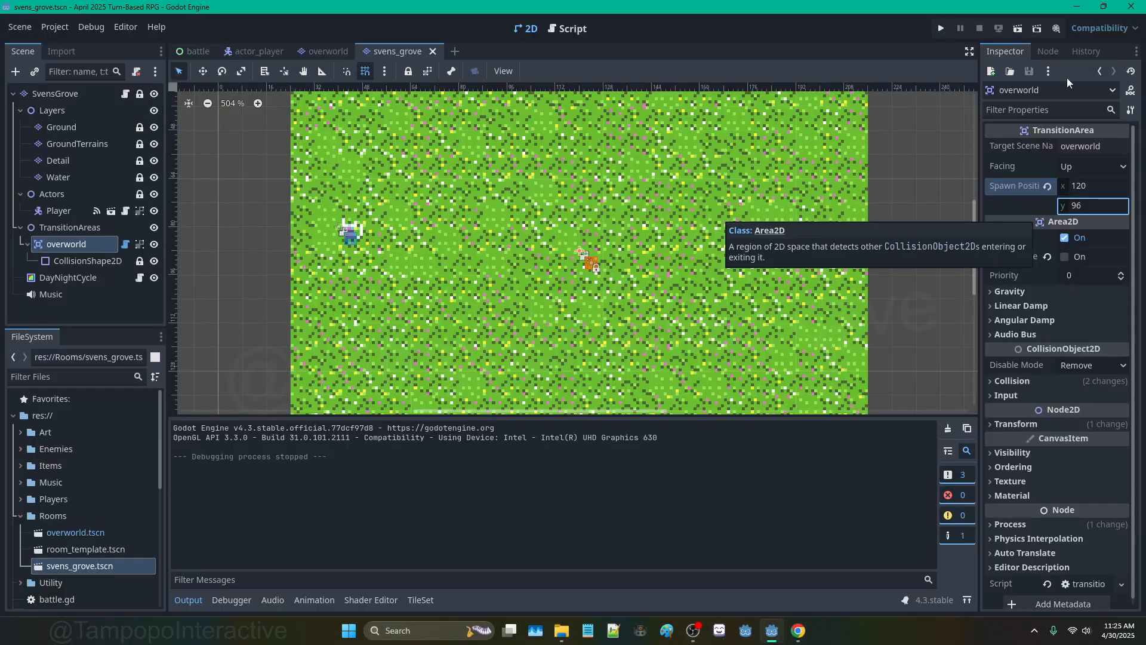
scroll(624, 144, down, 10)
middle_drag(649, 135, 669, 196)
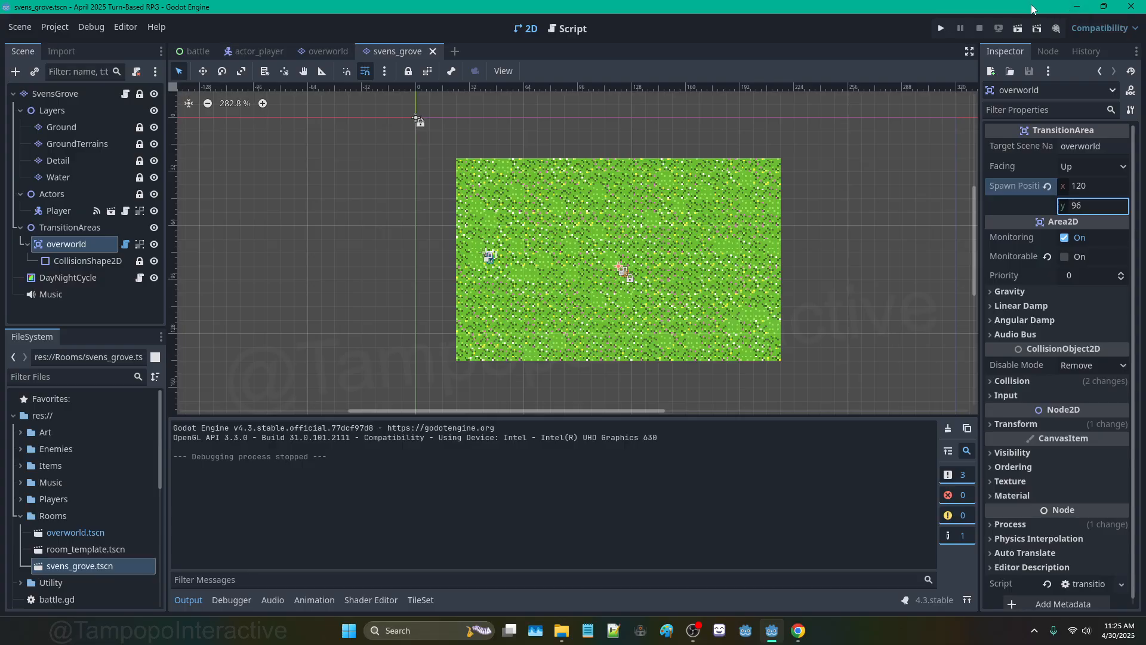
click(1076, 7)
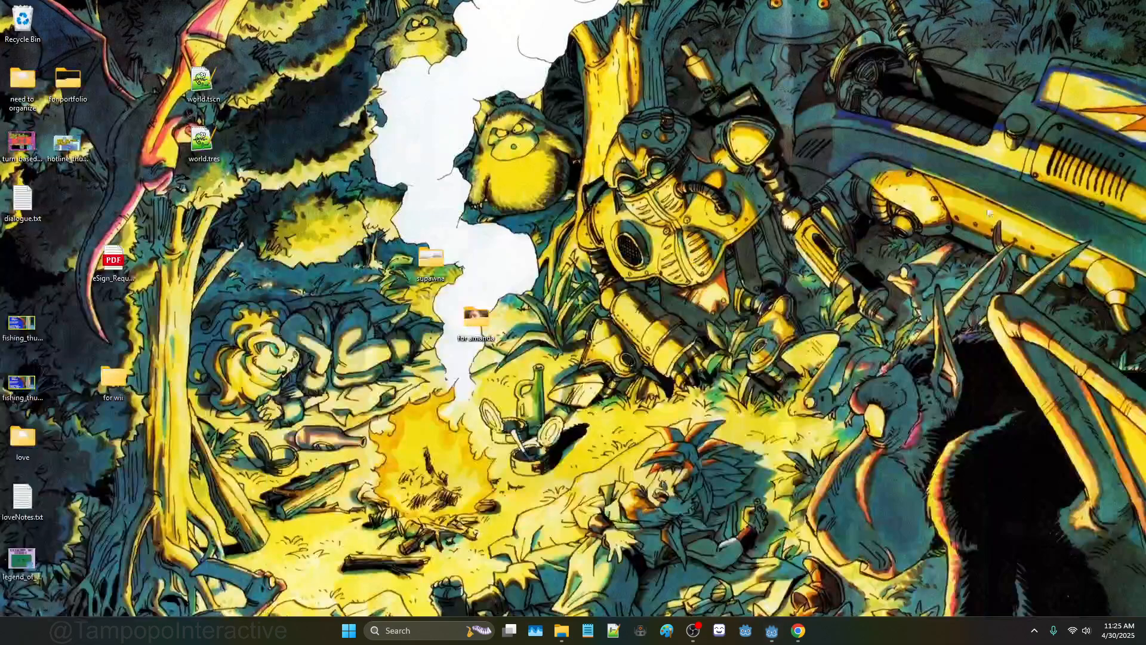
click(692, 630)
click(766, 632)
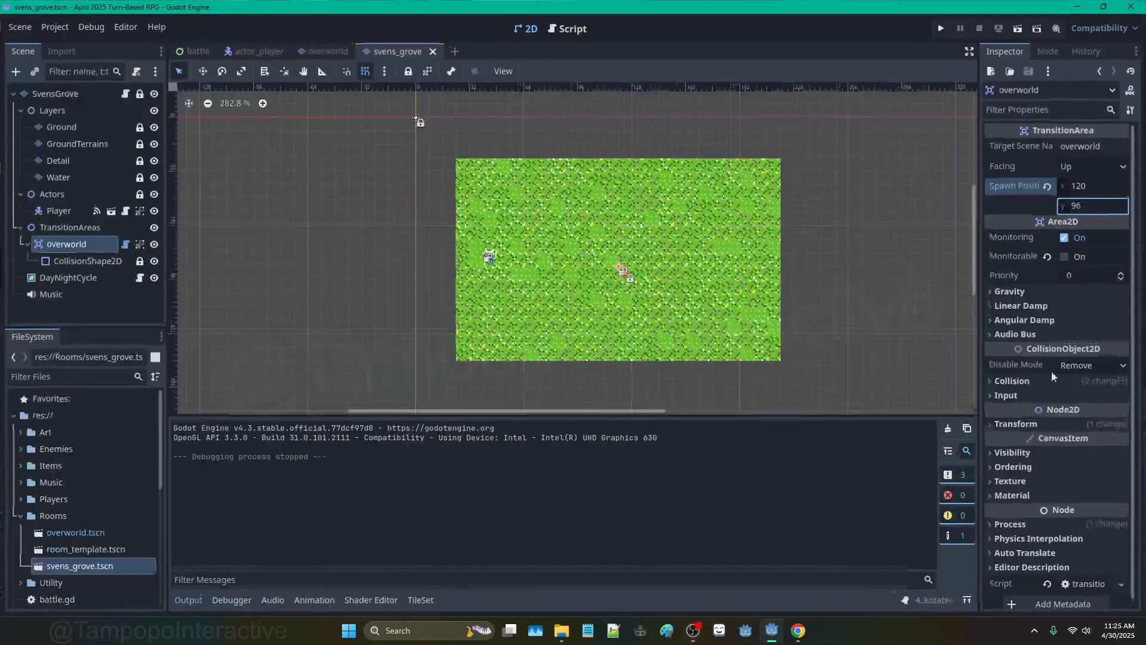